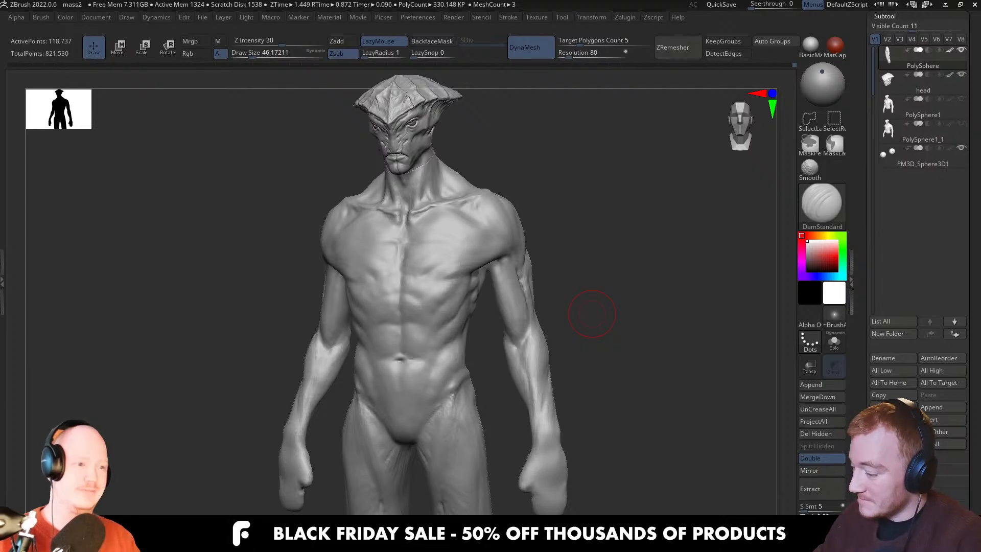
Smooth the front of the thighs from the upper leg down to the knee
{"action": "mouse_move", "coordinate": [341, 322]}
{"action": "right_mouse_down"}
{"action": "mouse_move", "coordinate": [327, 320]}
{"action": "mouse_move", "coordinate": [503, 258]}
{"action": "right_mouse_up"}
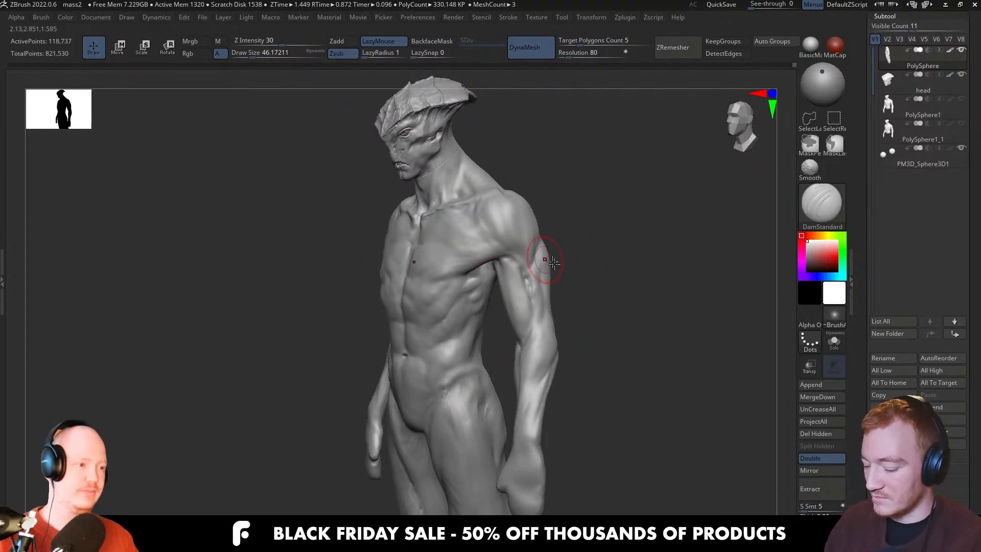
{"action": "left_click_drag", "start_coordinate": [558, 308], "coordinate": [611, 314]}
{"action": "mouse_move", "coordinate": [474, 376]}
{"action": "right_mouse_down", "text": "alt"}
{"action": "mouse_move", "coordinate": [484, 307]}
{"action": "mouse_move", "coordinate": [529, 317]}
{"action": "right_mouse_up", "text": "alt"}
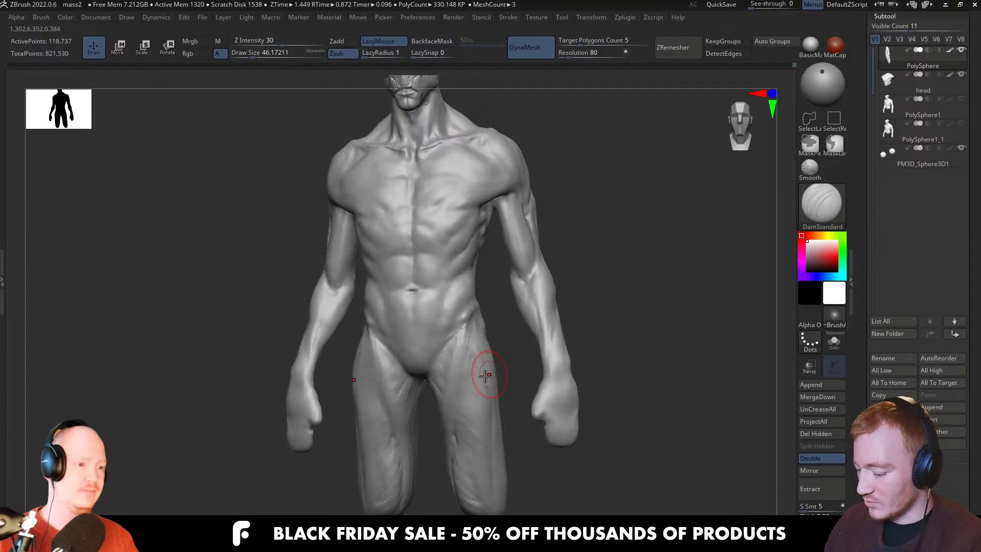
{"action": "mouse_move", "coordinate": [477, 377]}
{"action": "left_mouse_down", "text": "shift"}
{"action": "mouse_move", "coordinate": [476, 358]}
{"action": "mouse_move", "coordinate": [464, 353]}
{"action": "mouse_move", "coordinate": [454, 402]}
{"action": "mouse_move", "coordinate": [443, 375]}
{"action": "left_mouse_up", "text": "shift"}
{"action": "left_click_drag", "start_coordinate": [471, 433], "coordinate": [491, 483], "text": "shift"}
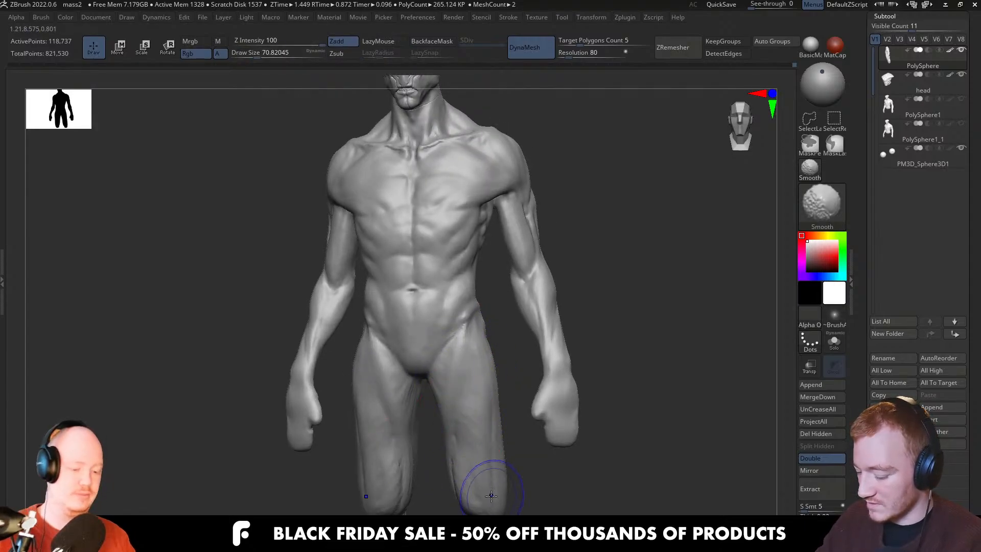
Hide the lower arms to get clear access to the hips and thighs
{"action": "left_click_drag", "start_coordinate": [583, 475], "coordinate": [489, 473]}
{"action": "right_click_drag", "start_coordinate": [488, 473], "coordinate": [449, 474]}
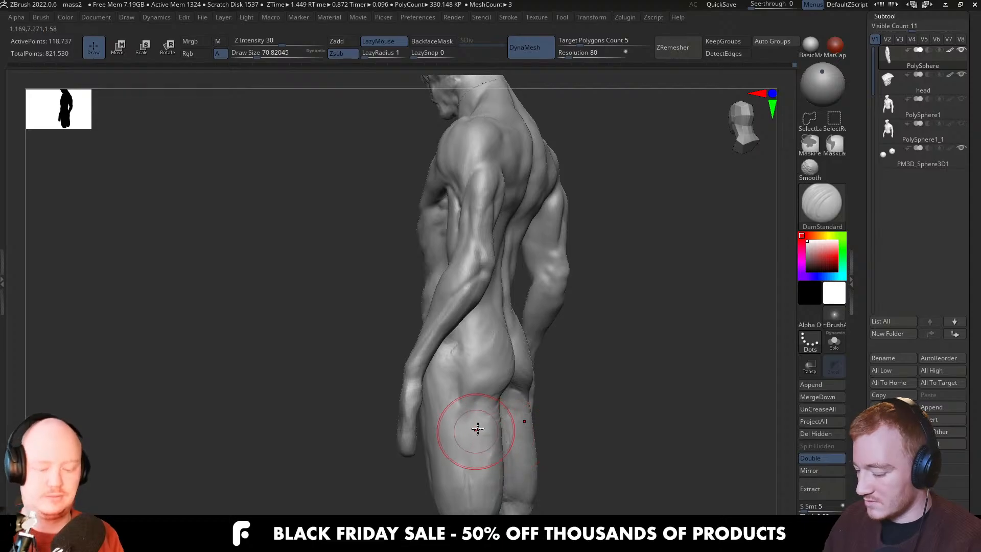
{"action": "mouse_move", "coordinate": [483, 432]}
{"action": "right_mouse_down"}
{"action": "mouse_move", "coordinate": [539, 419]}
{"action": "mouse_move", "coordinate": [608, 429]}
{"action": "right_mouse_up"}
{"action": "mouse_move", "coordinate": [639, 435]}
{"action": "left_mouse_down", "text": "ctrl+shift"}
{"action": "mouse_move", "coordinate": [531, 464]}
{"action": "mouse_move", "coordinate": [506, 276]}
{"action": "left_mouse_up", "text": "ctrl+shift"}
Smooth the hips and the sides and backs of the thighs, including the area below the buttocks
{"action": "right_click_drag", "start_coordinate": [587, 266], "coordinate": [490, 408]}
{"action": "key", "text": "shift"}
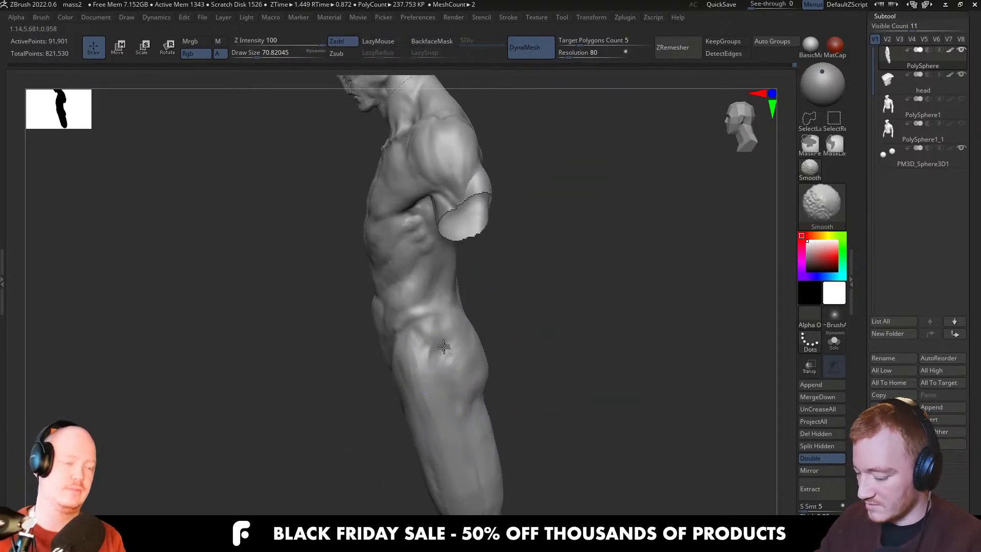
{"action": "mouse_move", "coordinate": [438, 383]}
{"action": "right_mouse_down"}
{"action": "mouse_move", "coordinate": [406, 343]}
{"action": "mouse_move", "coordinate": [421, 400]}
{"action": "right_mouse_up"}
{"action": "right_click_drag", "start_coordinate": [434, 469], "coordinate": [438, 285]}
{"action": "right_click_drag", "start_coordinate": [500, 313], "coordinate": [445, 285]}
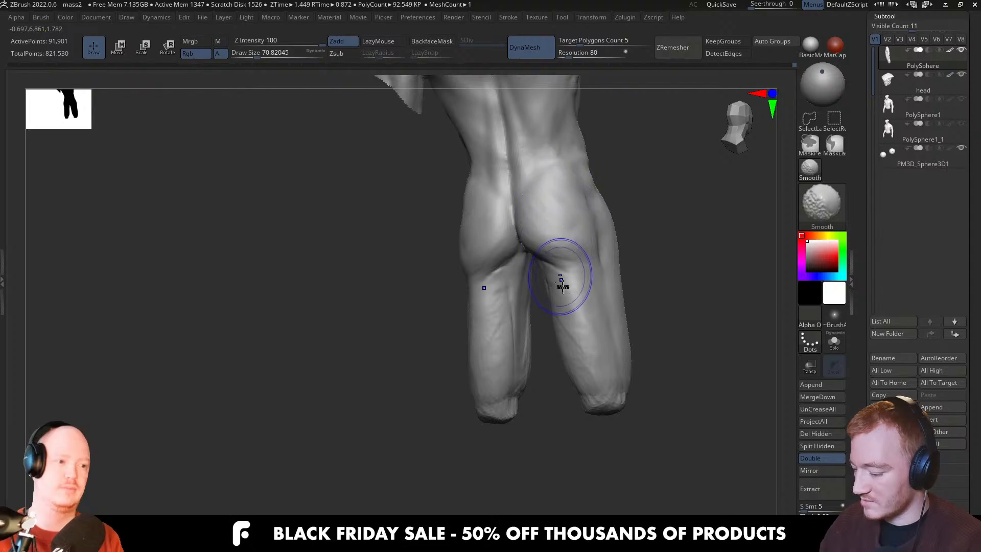
{"action": "mouse_move", "coordinate": [501, 305]}
{"action": "right_mouse_down"}
{"action": "mouse_move", "coordinate": [530, 377]}
{"action": "mouse_move", "coordinate": [536, 358]}
{"action": "mouse_move", "coordinate": [438, 346]}
{"action": "right_mouse_up"}
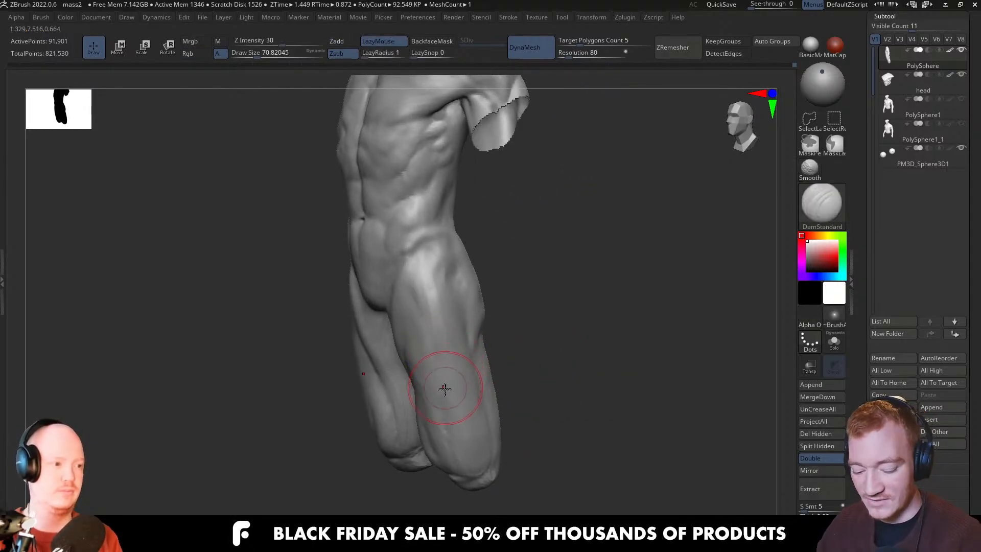
Refine the outer thigh with the ClayBuildup brush at a draw size of about 68, smoothing the forms down to the knee
{"action": "key", "text": "b"}
{"action": "key", "text": "c"}
{"action": "key", "text": "b"}
{"action": "key", "text": "s"}
{"action": "left_click_drag", "start_coordinate": [470, 366], "coordinate": [473, 366]}
{"action": "right_click_drag", "start_coordinate": [463, 339], "coordinate": [453, 335]}
{"action": "key", "text": "s"}
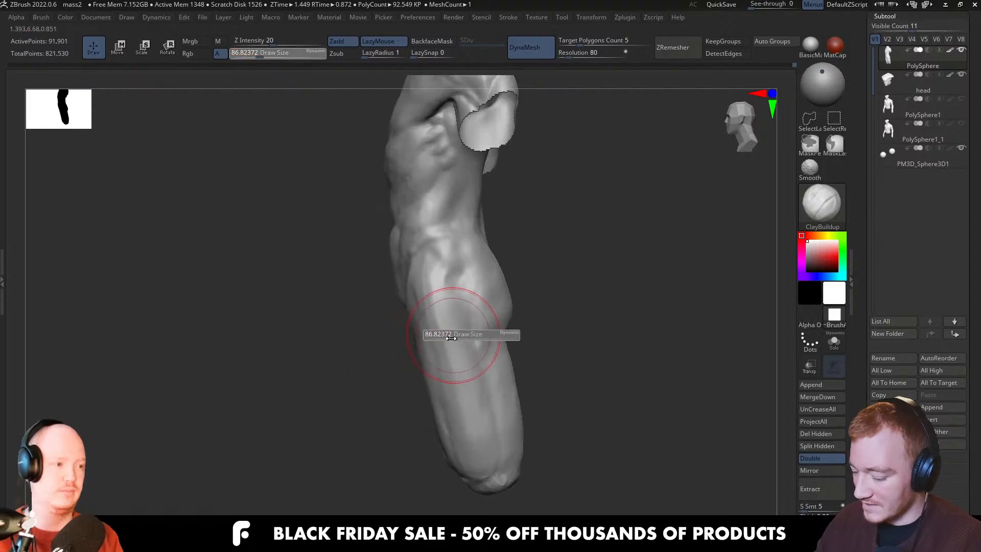
{"action": "left_click_drag", "start_coordinate": [451, 338], "coordinate": [448, 337]}
{"action": "mouse_move", "coordinate": [436, 274]}
{"action": "left_mouse_down", "text": "alt"}
{"action": "mouse_move", "coordinate": [451, 328]}
{"action": "mouse_move", "coordinate": [442, 353]}
{"action": "mouse_move", "coordinate": [428, 300]}
{"action": "mouse_move", "coordinate": [432, 319]}
{"action": "left_mouse_up", "text": "alt"}
{"action": "mouse_move", "coordinate": [432, 318]}
{"action": "right_mouse_down"}
{"action": "mouse_move", "coordinate": [421, 272]}
{"action": "mouse_move", "coordinate": [429, 353]}
{"action": "right_mouse_up"}
{"action": "mouse_move", "coordinate": [429, 353]}
{"action": "left_mouse_down", "text": "shift"}
{"action": "mouse_move", "coordinate": [423, 272]}
{"action": "mouse_move", "coordinate": [444, 415]}
{"action": "left_mouse_up", "text": "shift"}
{"action": "mouse_move", "coordinate": [431, 387]}
{"action": "right_mouse_down"}
{"action": "mouse_move", "coordinate": [472, 381]}
{"action": "mouse_move", "coordinate": [436, 382]}
{"action": "right_mouse_up"}
{"action": "mouse_move", "coordinate": [443, 383]}
{"action": "left_mouse_down", "text": "shift"}
{"action": "mouse_move", "coordinate": [426, 309]}
{"action": "mouse_move", "coordinate": [471, 468]}
{"action": "left_mouse_up", "text": "shift"}
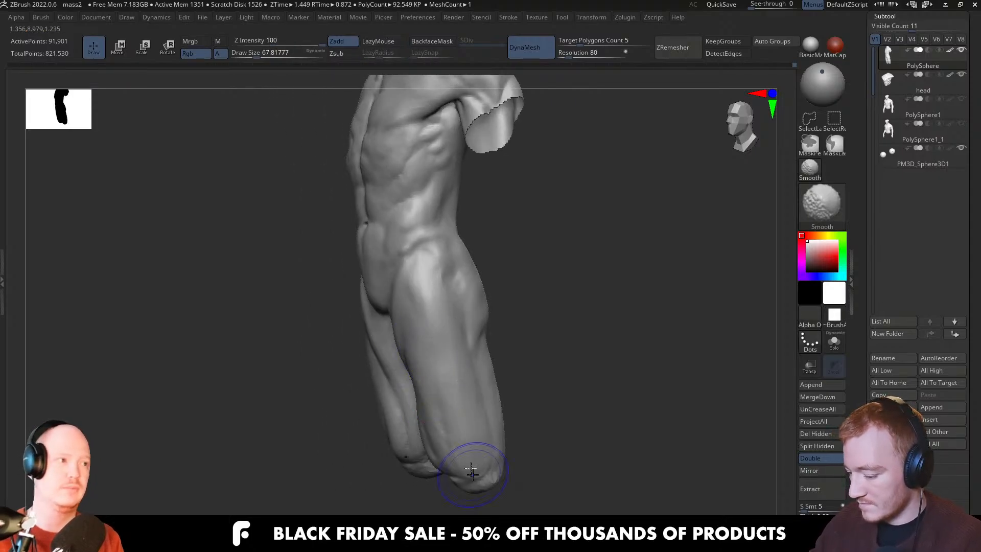
Unhide the rest of the body mesh and check the figure's overall shape
{"action": "right_click_drag", "start_coordinate": [460, 379], "coordinate": [512, 416]}
{"action": "left_click", "coordinate": [561, 367], "text": "ctrl+shift"}
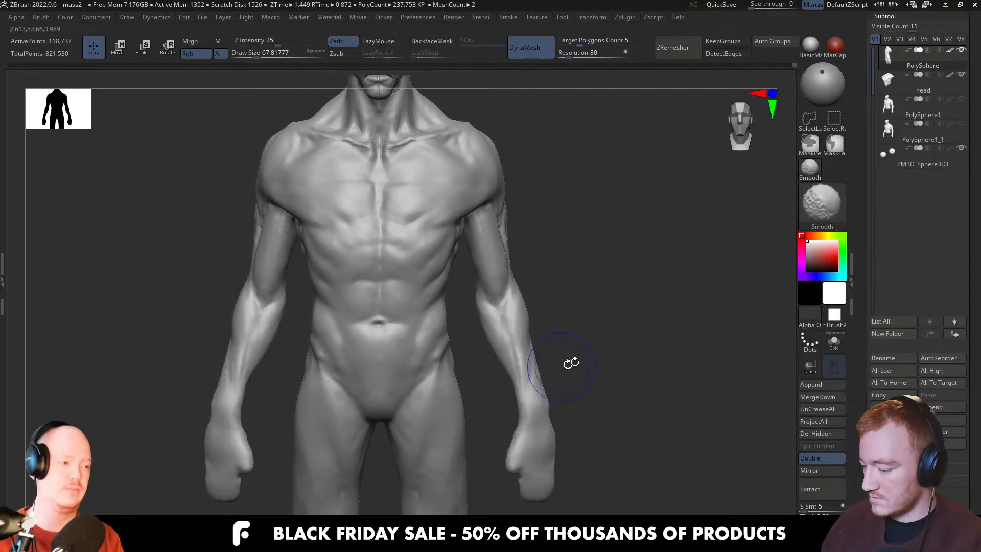
{"action": "mouse_move", "coordinate": [568, 313]}
{"action": "right_mouse_down"}
{"action": "mouse_move", "coordinate": [511, 258]}
{"action": "mouse_move", "coordinate": [508, 324]}
{"action": "right_mouse_up"}
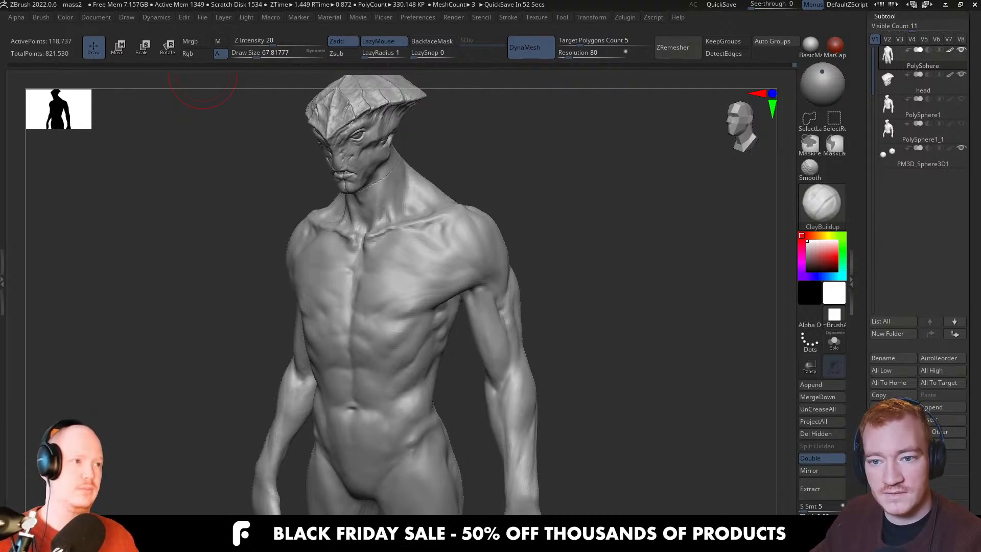
Examine the God of War armour reference images and compare them with the front of the figure's torso
{"action": "right_click_drag", "start_coordinate": [0, 434], "coordinate": [571, 387]}
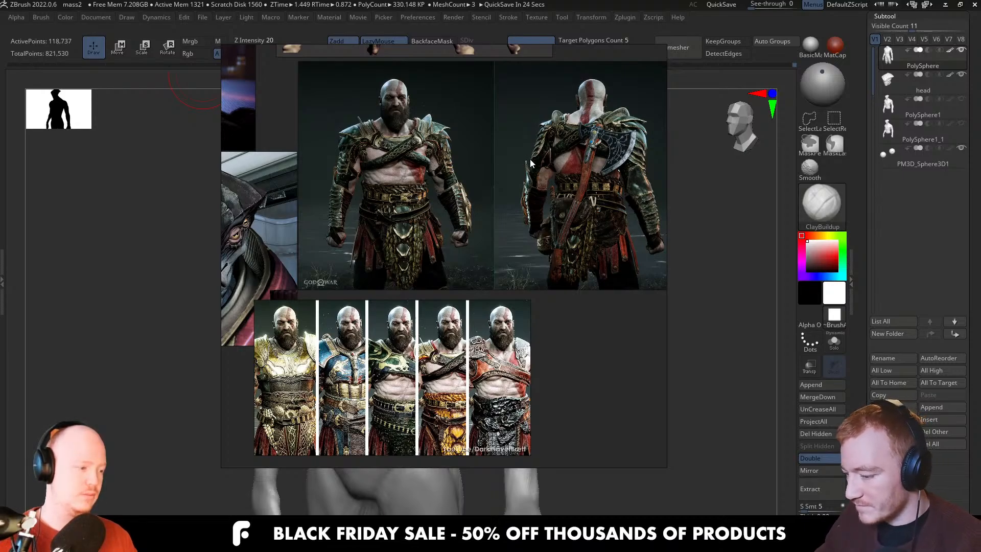
{"action": "right_click_drag", "start_coordinate": [530, 164], "coordinate": [0, 128]}
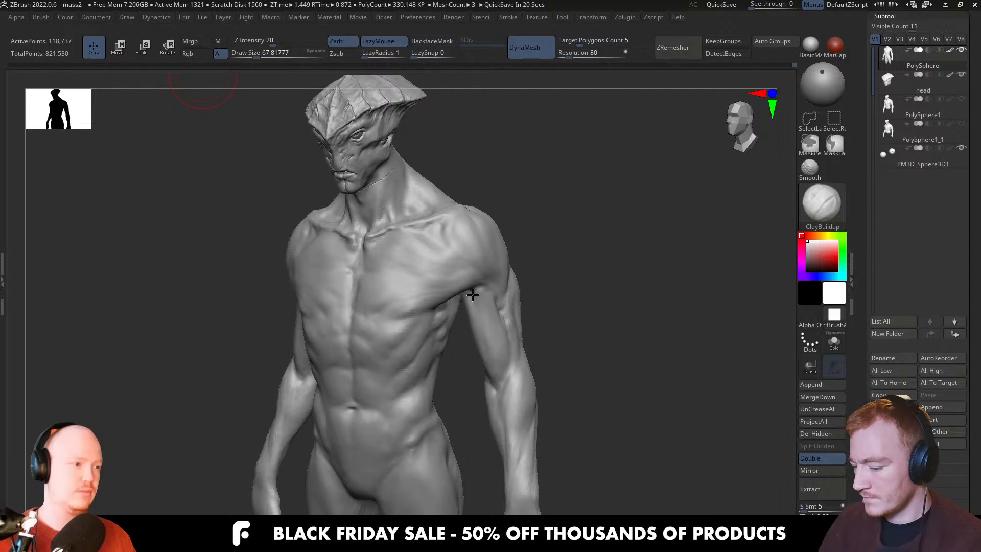
{"action": "right_click_drag", "start_coordinate": [203, 84], "coordinate": [286, 97], "text": "shift"}
{"action": "mouse_move", "coordinate": [435, 318]}
{"action": "right_mouse_down", "text": "alt"}
{"action": "mouse_move", "coordinate": [421, 329]}
{"action": "mouse_move", "coordinate": [437, 322]}
{"action": "right_mouse_up", "text": "alt"}
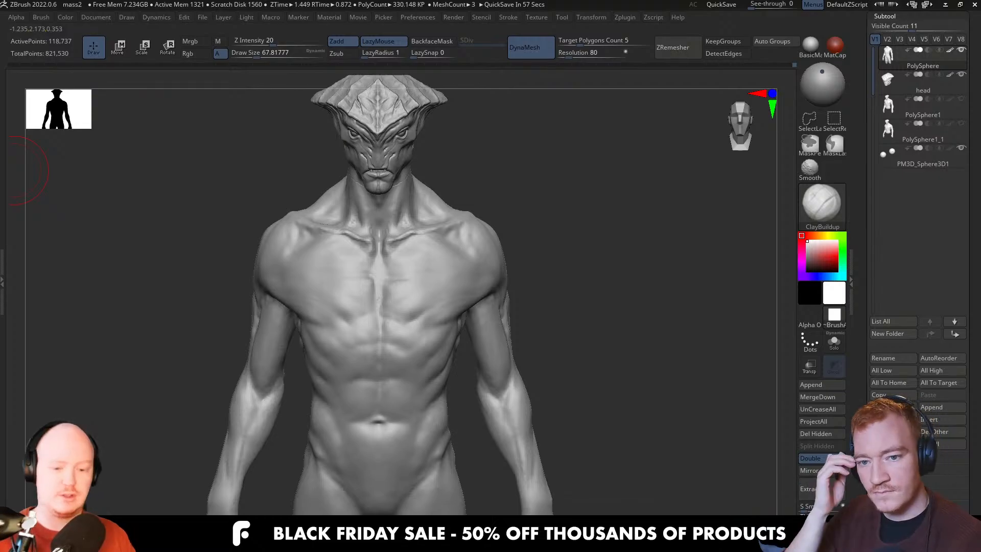
{"action": "right_click_drag", "start_coordinate": [434, 279], "coordinate": [438, 308]}
Try a mask stroke on the chest with the draw size reduced to about 39 and undo it
{"action": "key", "text": "s"}
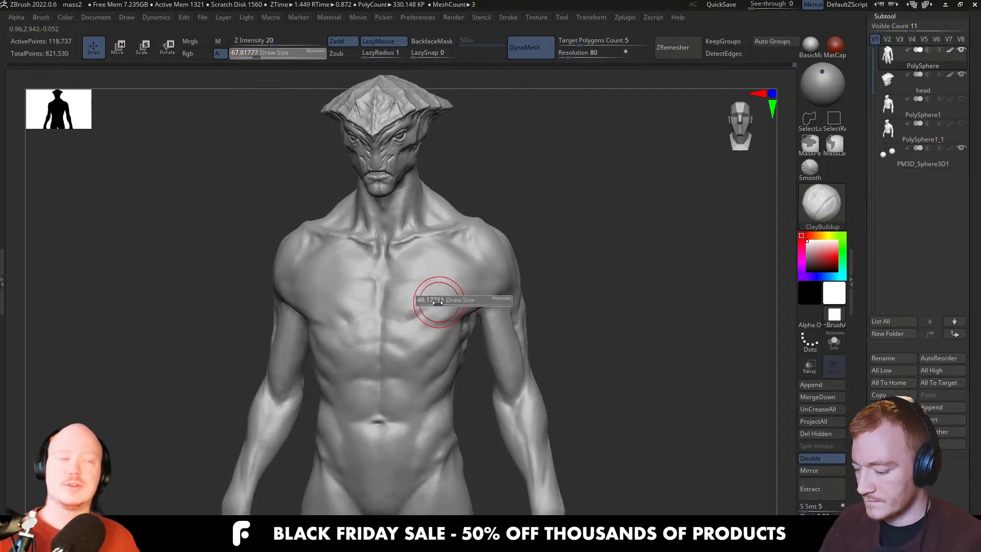
{"action": "left_click_drag", "start_coordinate": [438, 307], "coordinate": [430, 320]}
{"action": "mouse_move", "coordinate": [432, 320]}
{"action": "right_mouse_down"}
{"action": "mouse_move", "coordinate": [430, 331]}
{"action": "mouse_move", "coordinate": [454, 326]}
{"action": "mouse_move", "coordinate": [409, 329]}
{"action": "right_mouse_up"}
{"action": "key", "text": "shift+f"}
{"action": "key", "text": "shift+f"}
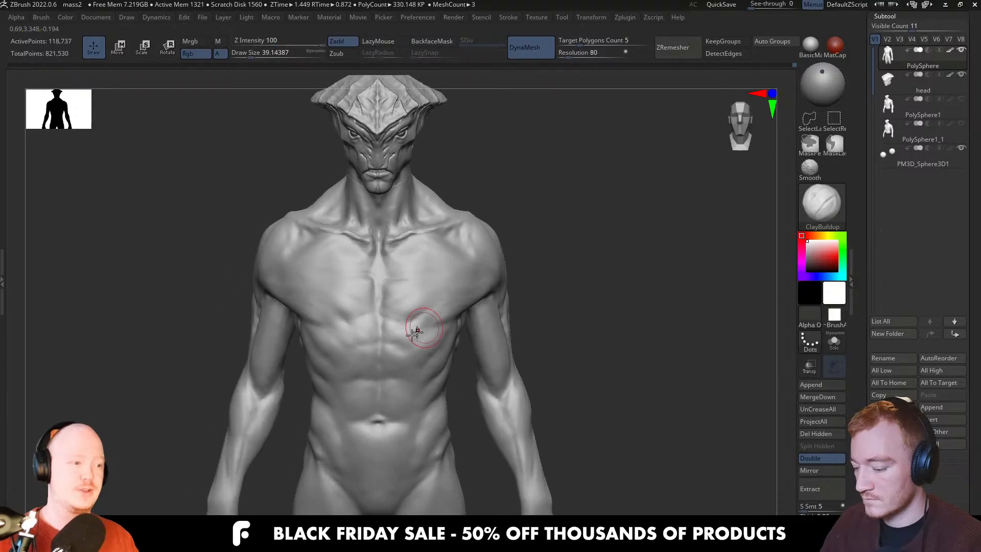
{"action": "mouse_move", "coordinate": [417, 319]}
{"action": "left_mouse_down", "text": "ctrl"}
{"action": "mouse_move", "coordinate": [399, 398]}
{"action": "mouse_move", "coordinate": [415, 338]}
{"action": "left_mouse_up", "text": "ctrl"}
{"action": "key", "text": "ctrl+z"}
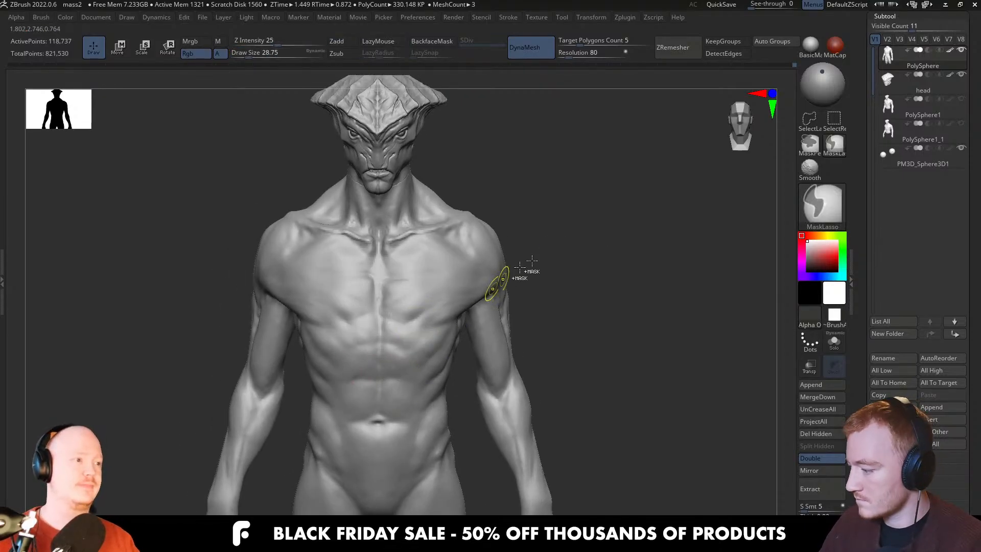
Switch the masking brush to MaskPen and set the draw size to about 17, undoing any test strokes on the chest
{"action": "left_click", "coordinate": [823, 203], "text": "ctrl"}
{"action": "left_click", "coordinate": [810, 144], "text": "ctrl"}
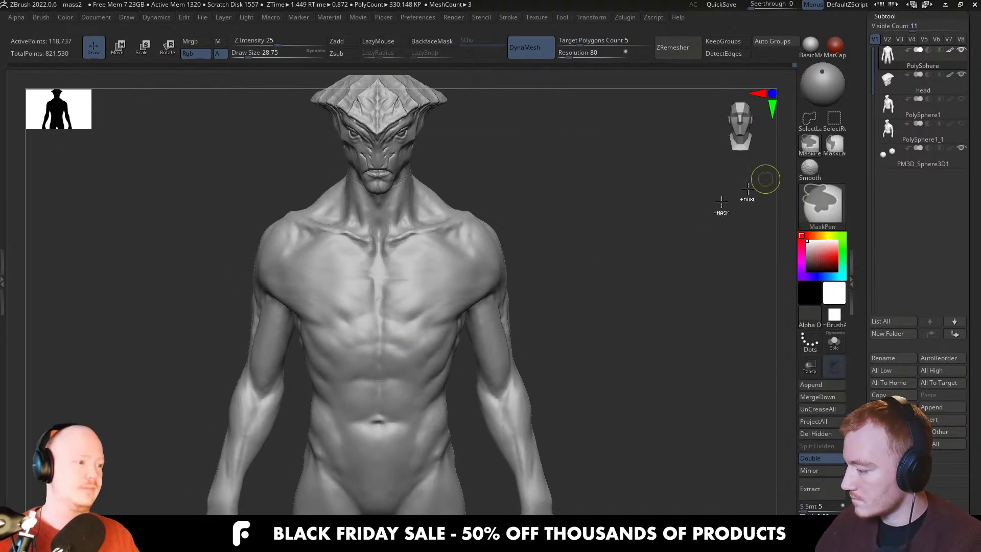
{"action": "key", "text": "s"}
{"action": "mouse_move", "coordinate": [443, 287]}
{"action": "left_mouse_down"}
{"action": "mouse_move", "coordinate": [408, 322]}
{"action": "mouse_move", "coordinate": [438, 283]}
{"action": "mouse_move", "coordinate": [401, 364]}
{"action": "left_mouse_up"}
{"action": "key", "text": "ctrl+z"}
{"action": "key", "text": "ctrl+z"}
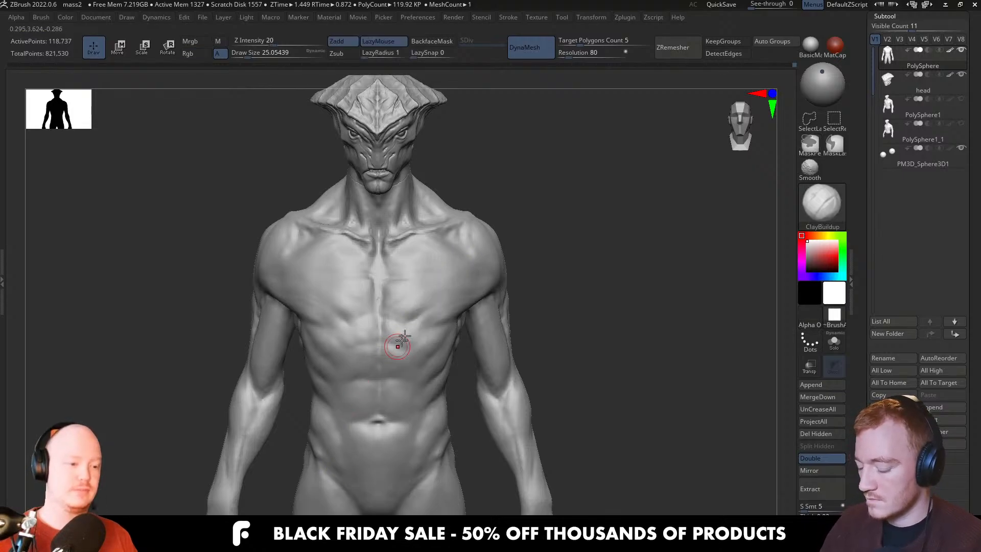
{"action": "key", "text": "s"}
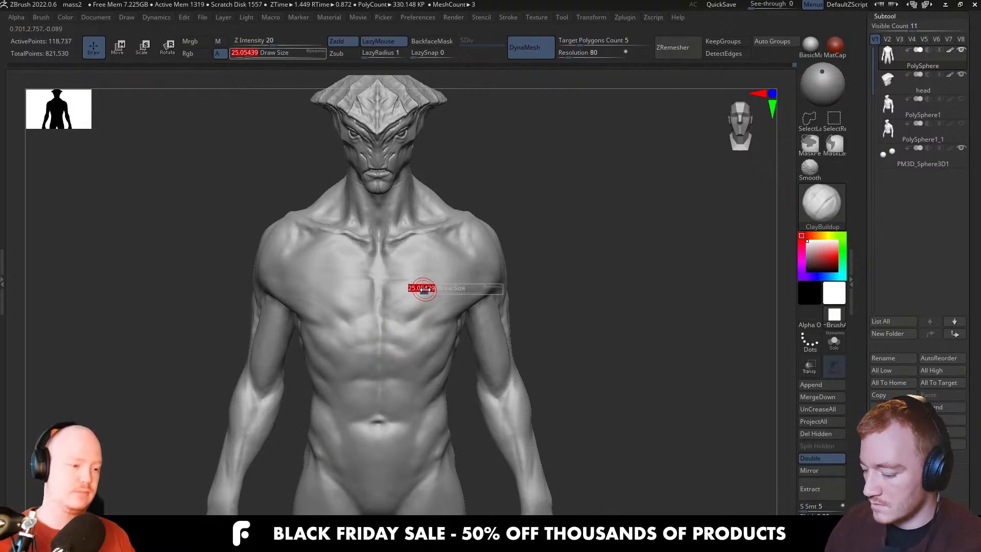
{"action": "left_click_drag", "start_coordinate": [425, 289], "coordinate": [419, 289]}
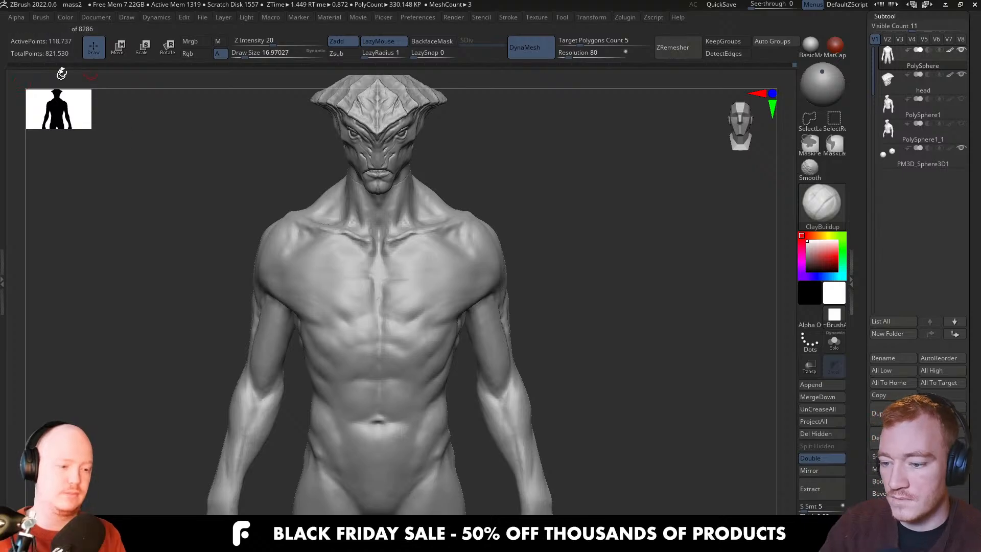
Open the Rgb Intensity tablet pressure curve of the MaskPen brush
{"action": "left_click", "coordinate": [42, 17]}
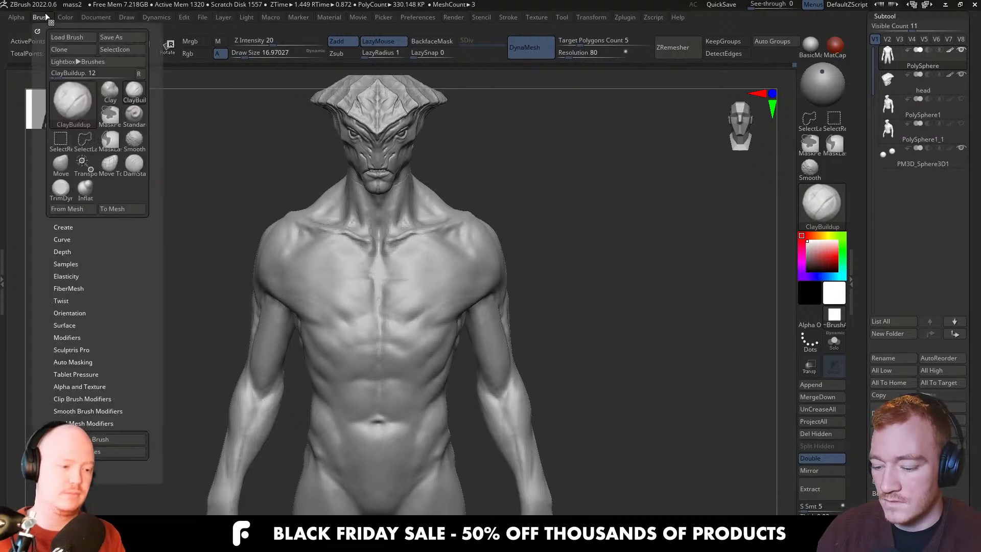
{"action": "left_click", "coordinate": [90, 373]}
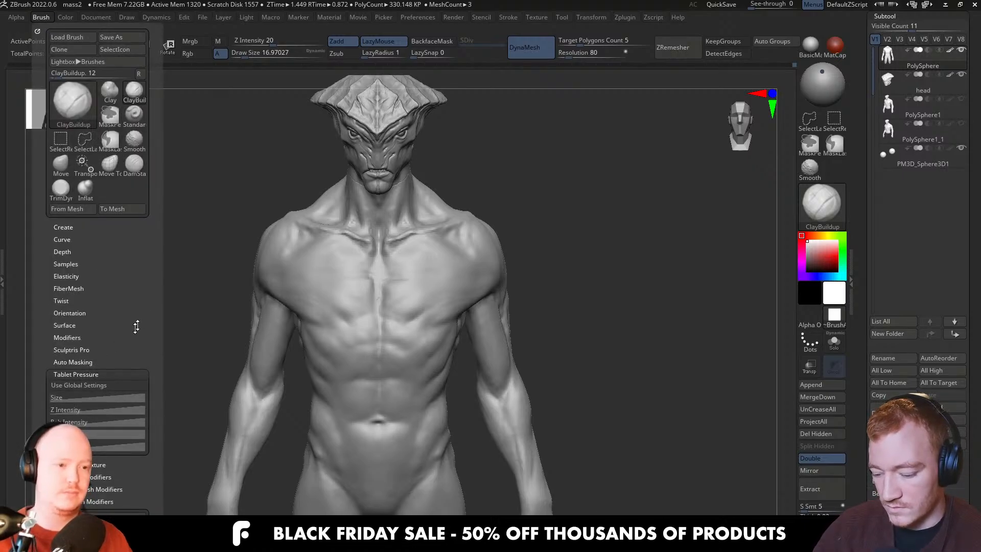
{"action": "scroll", "coordinate": [140, 317], "scroll_direction": "down", "scroll_amount": 2}
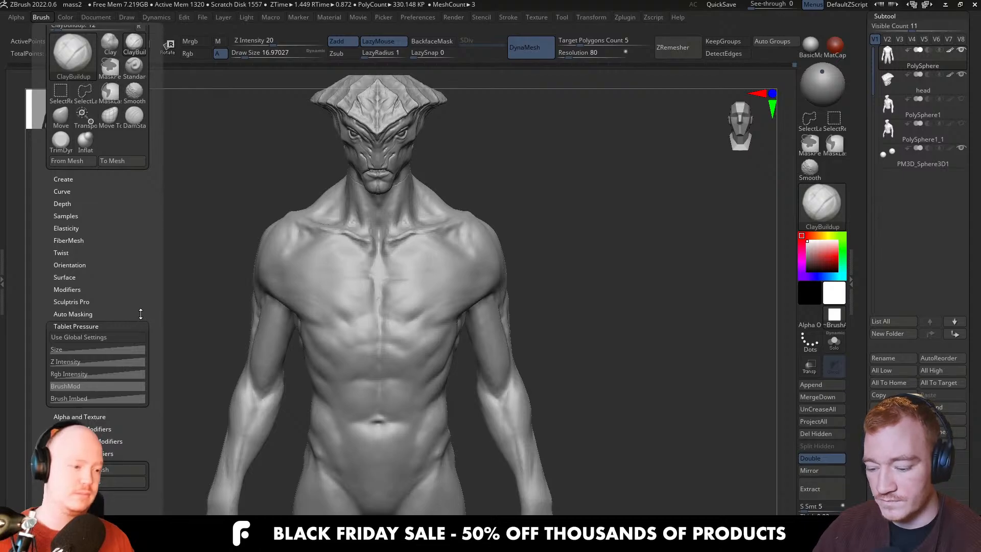
{"action": "left_click_drag", "start_coordinate": [141, 313], "coordinate": [148, 292]}
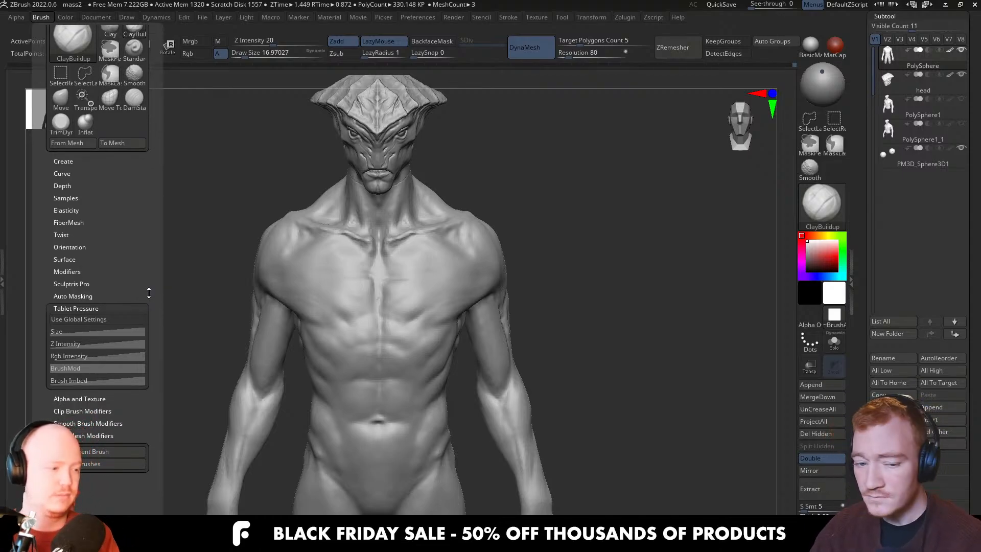
{"action": "scroll", "coordinate": [146, 286], "scroll_direction": "down", "scroll_amount": 2}
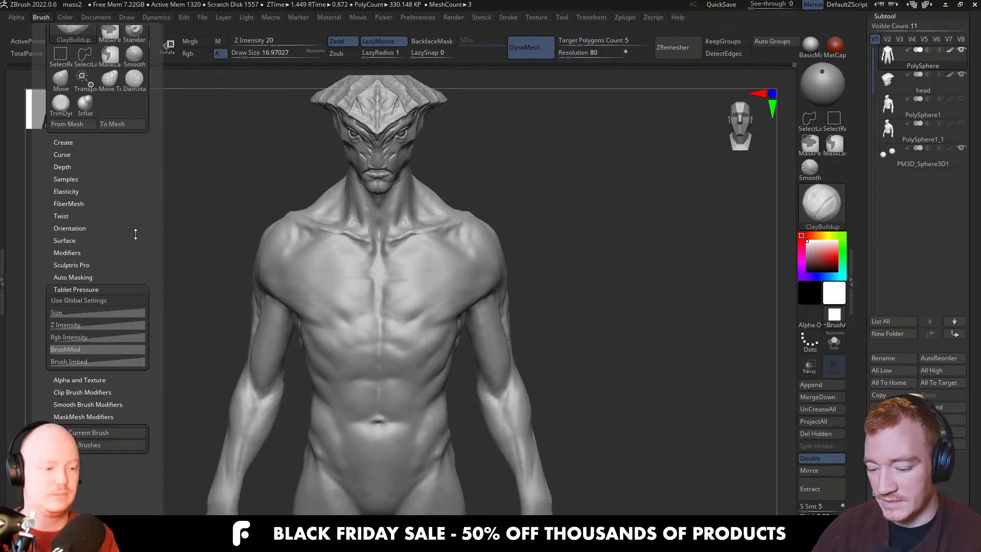
{"action": "key", "text": "ctrl"}
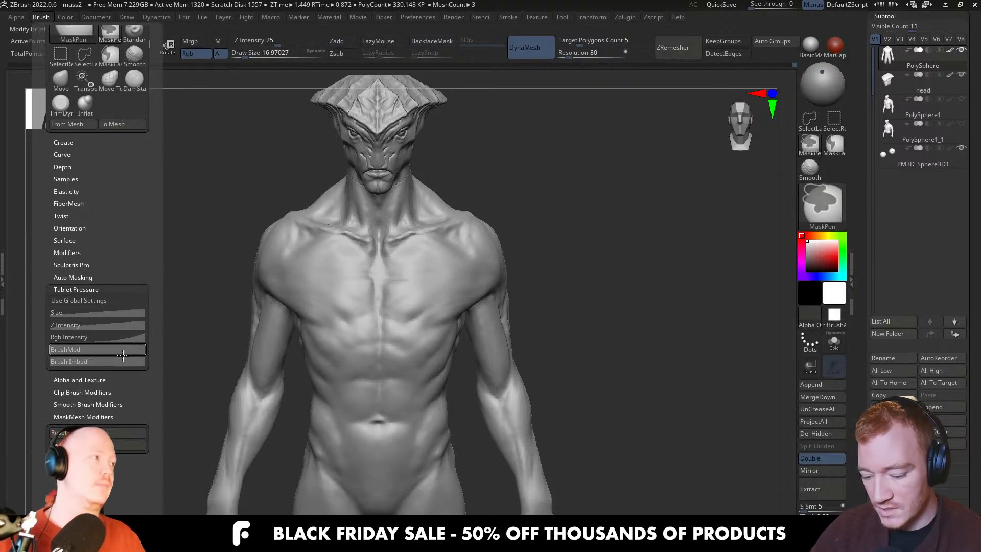
{"action": "mouse_move", "coordinate": [132, 338]}
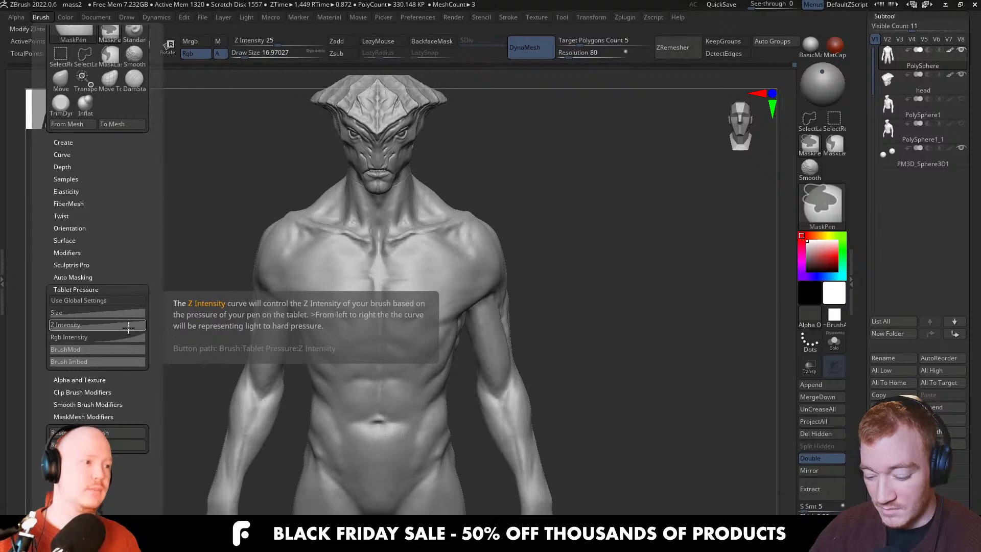
{"action": "left_click", "coordinate": [130, 338]}
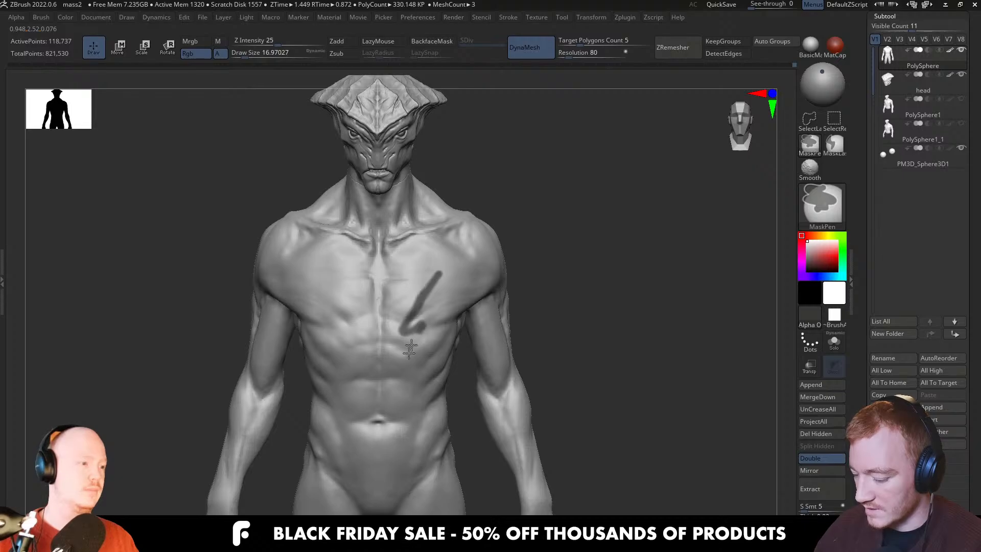
Test the MaskPen's pressure response with diagonal strokes on the chest, undoing each one
{"action": "key", "text": "ctrl+z"}
{"action": "mouse_move", "coordinate": [416, 323]}
{"action": "left_mouse_down", "text": "ctrl"}
{"action": "mouse_move", "coordinate": [437, 269]}
{"action": "mouse_move", "coordinate": [360, 327]}
{"action": "mouse_move", "coordinate": [376, 388]}
{"action": "mouse_move", "coordinate": [329, 300]}
{"action": "mouse_move", "coordinate": [412, 256]}
{"action": "mouse_move", "coordinate": [448, 271]}
{"action": "left_mouse_up", "text": "ctrl"}
{"action": "key", "text": "ctrl+z"}
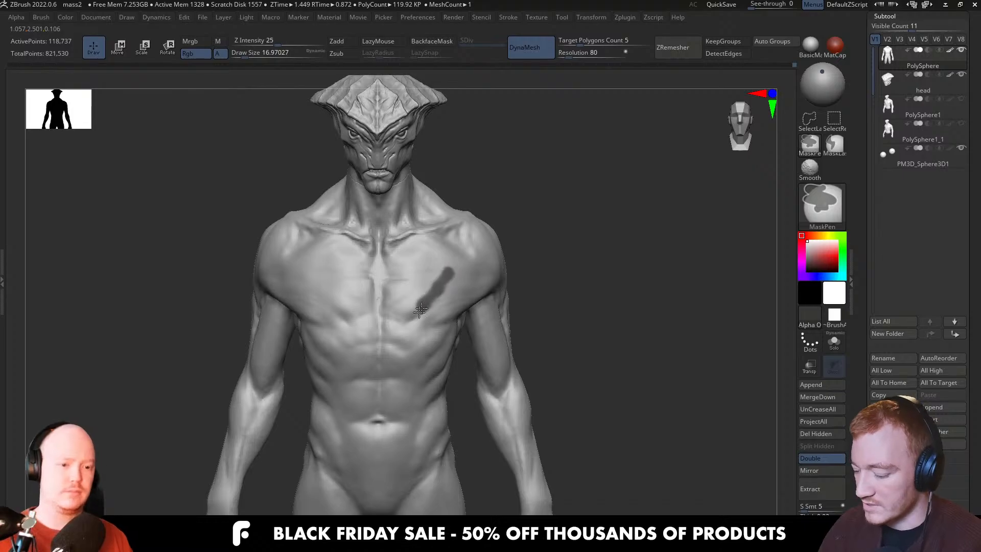
{"action": "left_click_drag", "start_coordinate": [420, 310], "coordinate": [415, 321], "text": "ctrl"}
{"action": "key", "text": "ctrl+z"}
Raise the light-pressure end of the MaskPen's Size curve to maximum and paint a looping test mask on the chest
{"action": "left_click", "coordinate": [45, 17]}
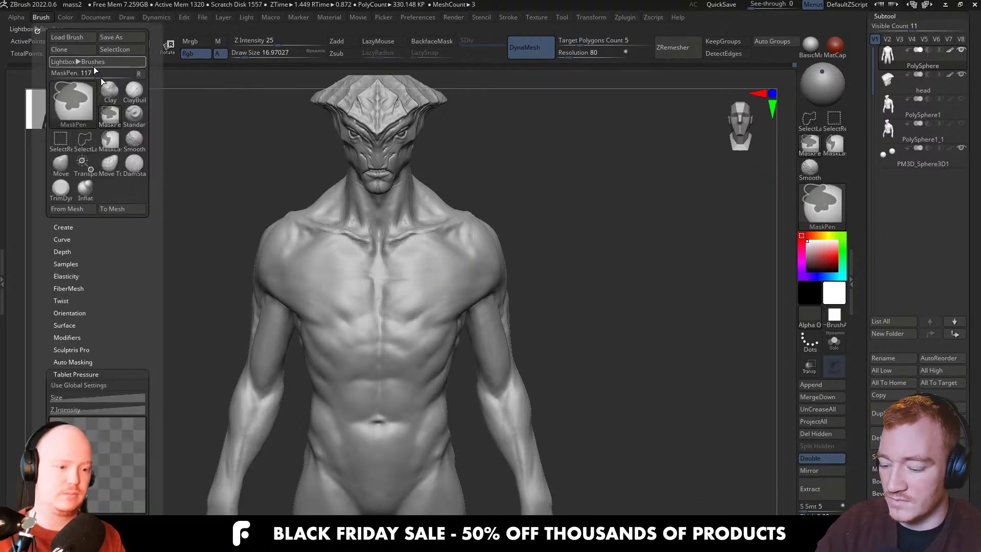
{"action": "scroll", "coordinate": [153, 332], "scroll_direction": "down", "scroll_amount": 2}
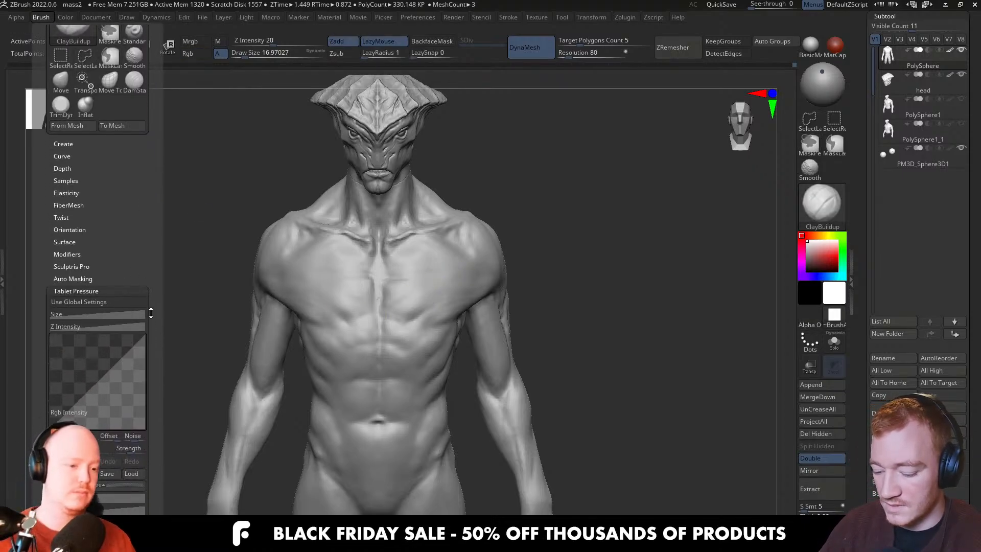
{"action": "left_click", "coordinate": [113, 316]}
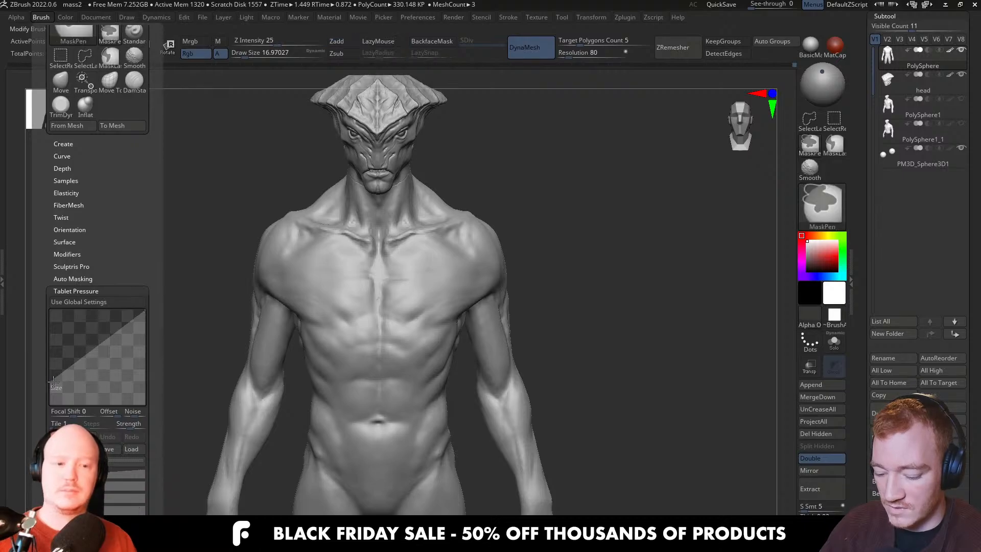
{"action": "left_click_drag", "start_coordinate": [50, 404], "coordinate": [49, 308], "text": "ctrl"}
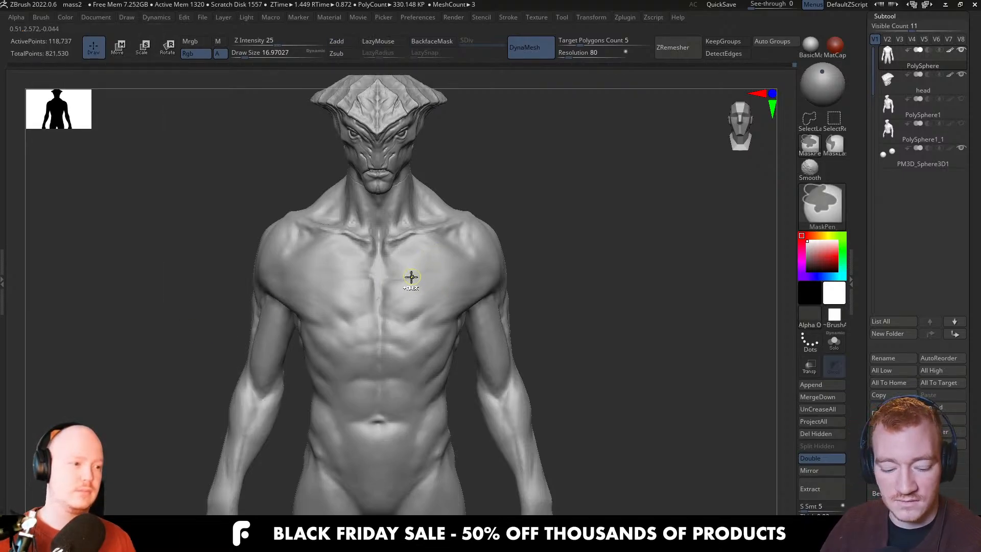
{"action": "mouse_move", "coordinate": [411, 277]}
{"action": "left_mouse_down", "text": "ctrl"}
{"action": "mouse_move", "coordinate": [434, 269]}
{"action": "mouse_move", "coordinate": [374, 358]}
{"action": "mouse_move", "coordinate": [448, 263]}
{"action": "left_mouse_up", "text": "ctrl"}
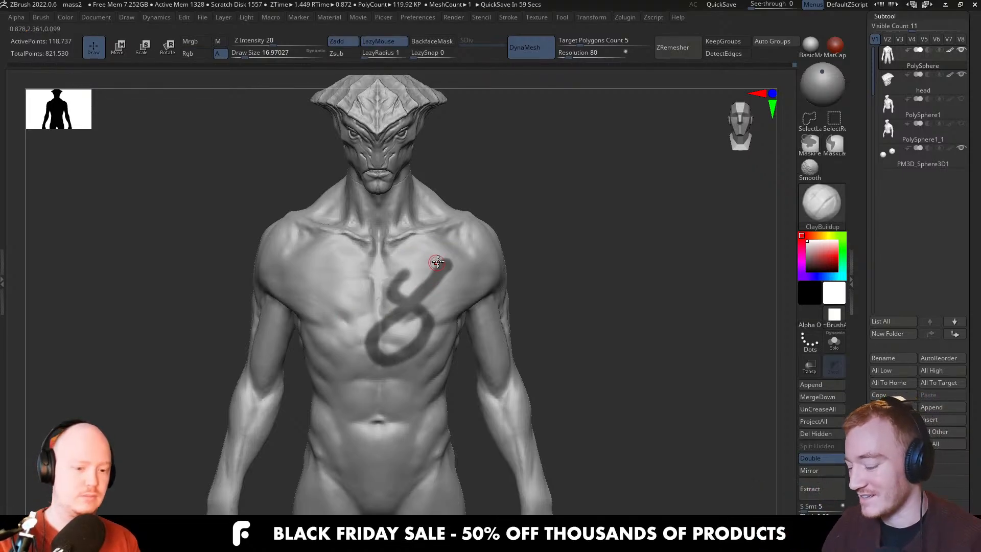
Undo the looping test mask and start a diagonal MaskPen strap from the character's right shoulder across the chest at draw size about 10.5
{"action": "key", "text": "ctrl+z"}
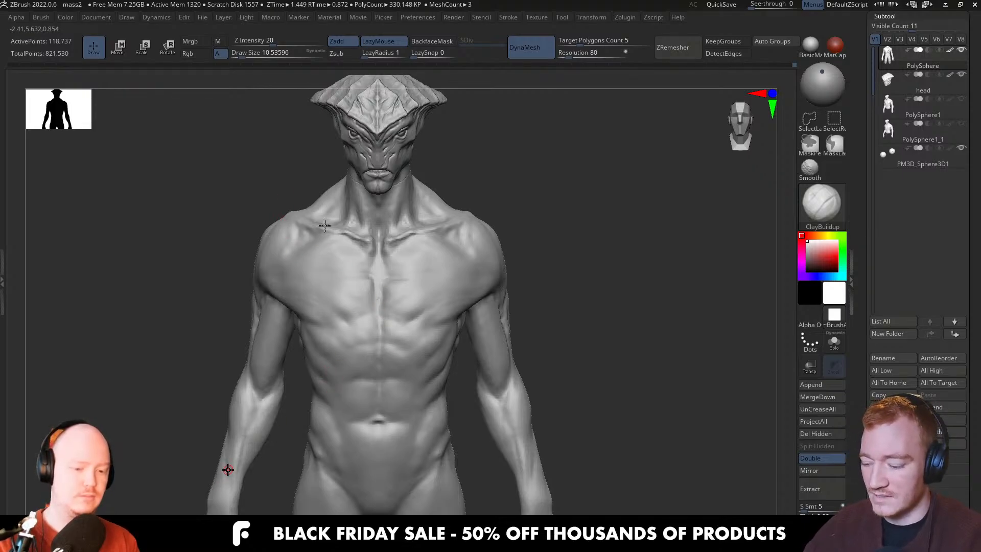
{"action": "key", "text": "ctrl"}
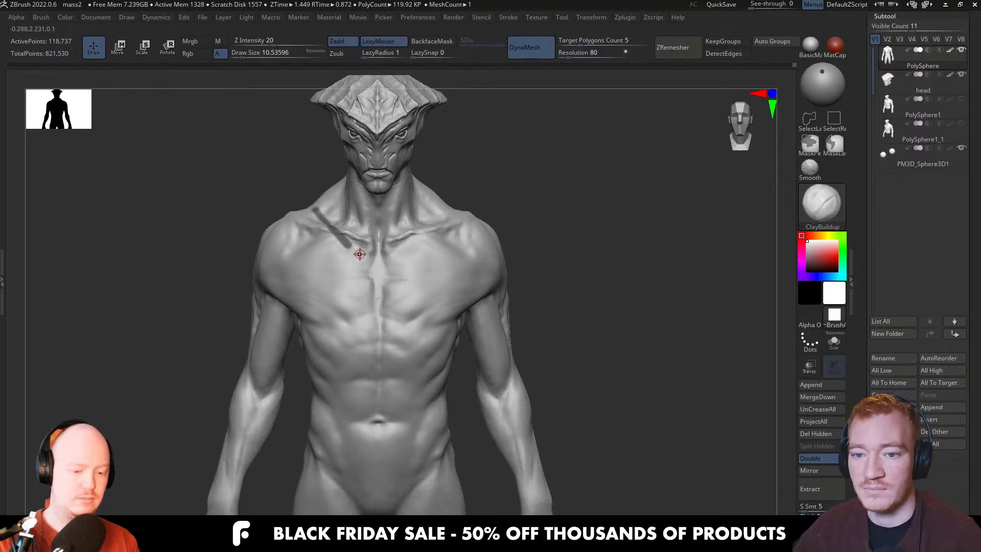
{"action": "key", "text": "ctrl"}
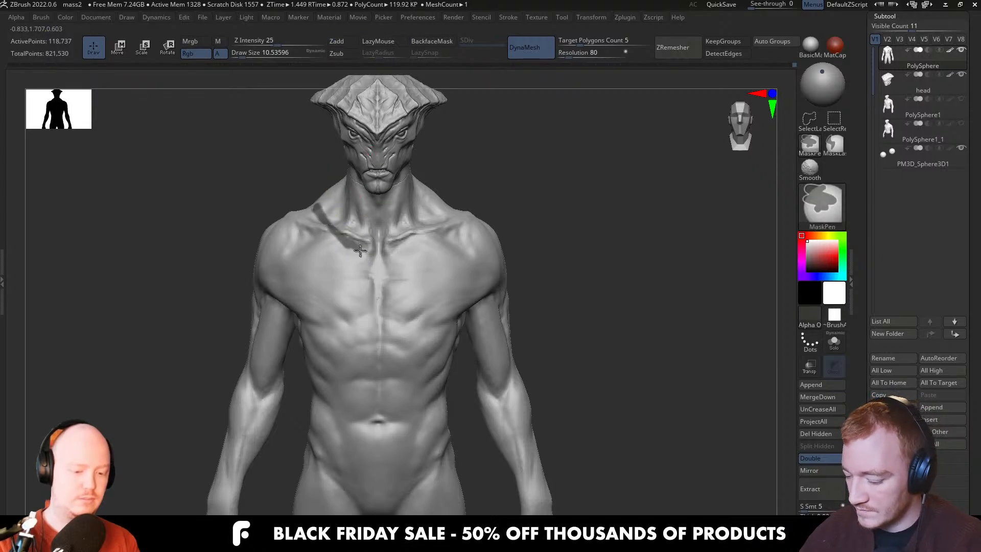
{"action": "left_click_drag", "start_coordinate": [360, 251], "coordinate": [399, 264], "text": "ctrl"}
{"action": "key", "text": "ctrl"}
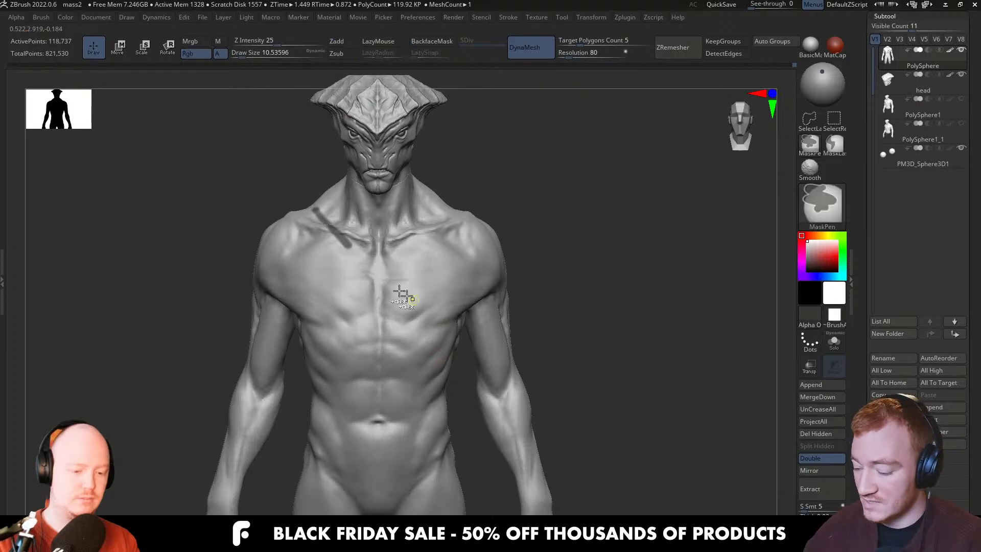
{"action": "mouse_move", "coordinate": [324, 213]}
{"action": "left_mouse_down", "text": "ctrl"}
{"action": "mouse_move", "coordinate": [390, 285]}
{"action": "mouse_move", "coordinate": [441, 302]}
{"action": "left_mouse_up", "text": "ctrl"}
Extend the diagonal mask strap to the character's left armpit and go over it again back towards the right shoulder
{"action": "mouse_move", "coordinate": [490, 319]}
{"action": "right_mouse_down"}
{"action": "mouse_move", "coordinate": [467, 324]}
{"action": "mouse_move", "coordinate": [429, 302]}
{"action": "right_mouse_up"}
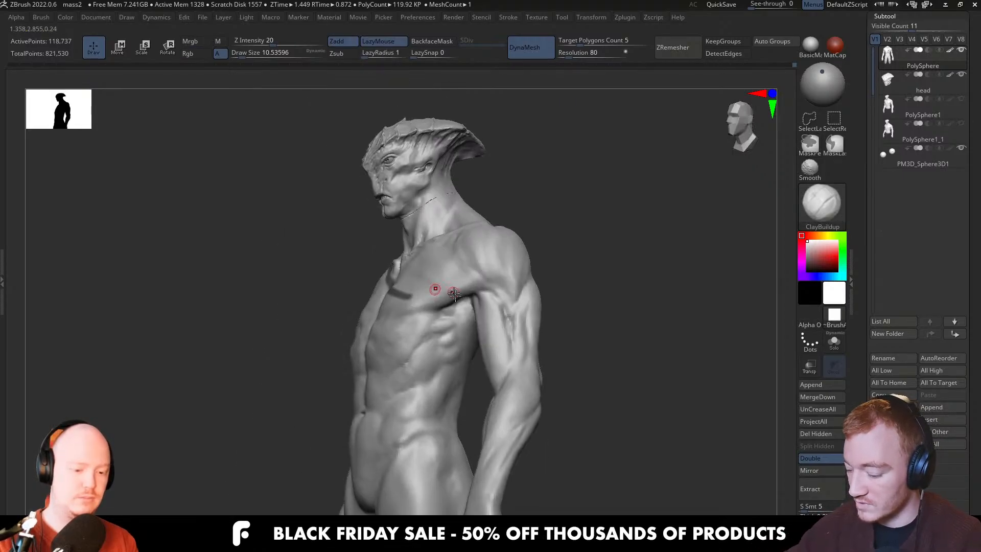
{"action": "key", "text": "ctrl"}
{"action": "left_click_drag", "start_coordinate": [462, 321], "coordinate": [413, 301], "text": "ctrl"}
{"action": "right_click_drag", "start_coordinate": [438, 305], "coordinate": [499, 355]}
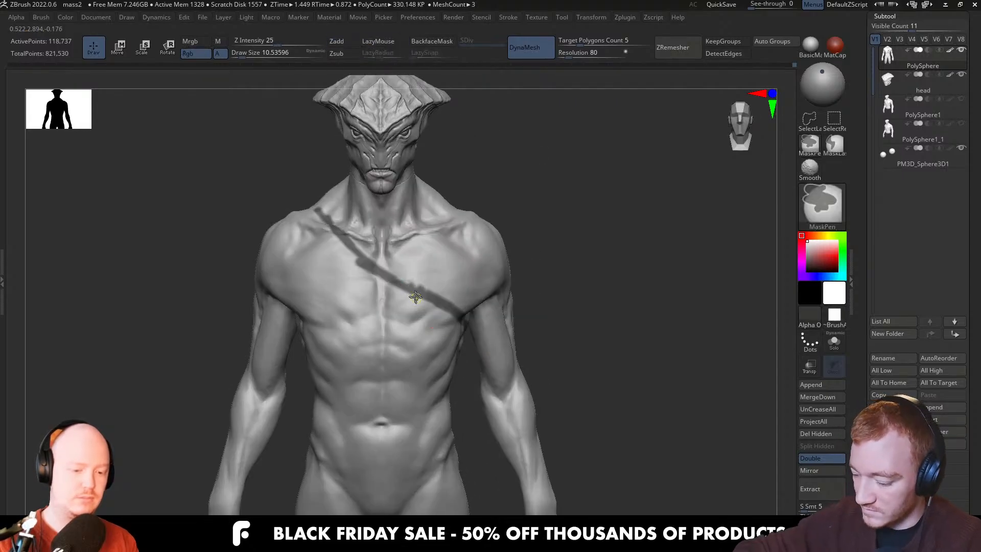
{"action": "left_click_drag", "start_coordinate": [413, 295], "coordinate": [328, 225], "text": "ctrl"}
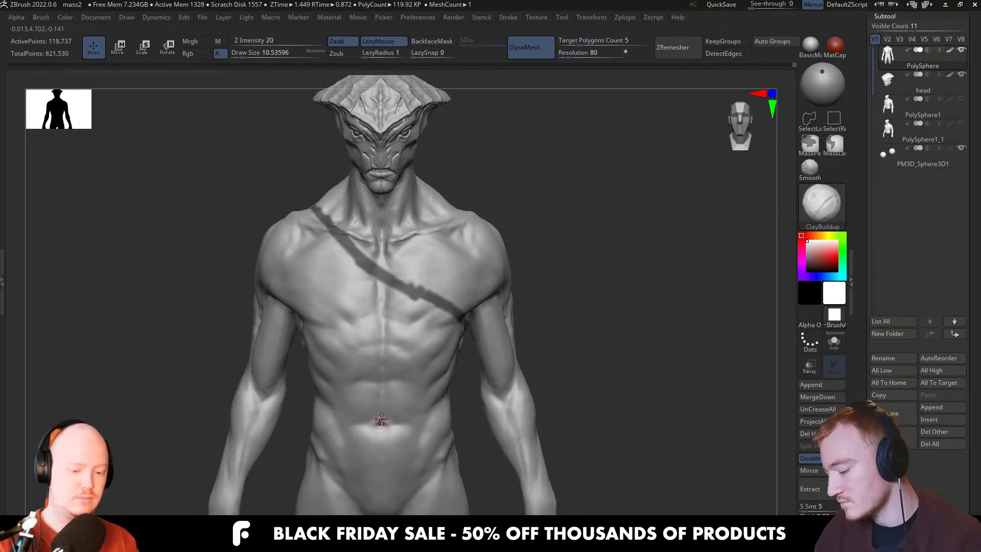
Mark the lower edge beneath the chest and fill the area between it and the diagonal strap using the MaskLasso brush
{"action": "right_click_drag", "start_coordinate": [399, 371], "coordinate": [414, 356], "text": "alt"}
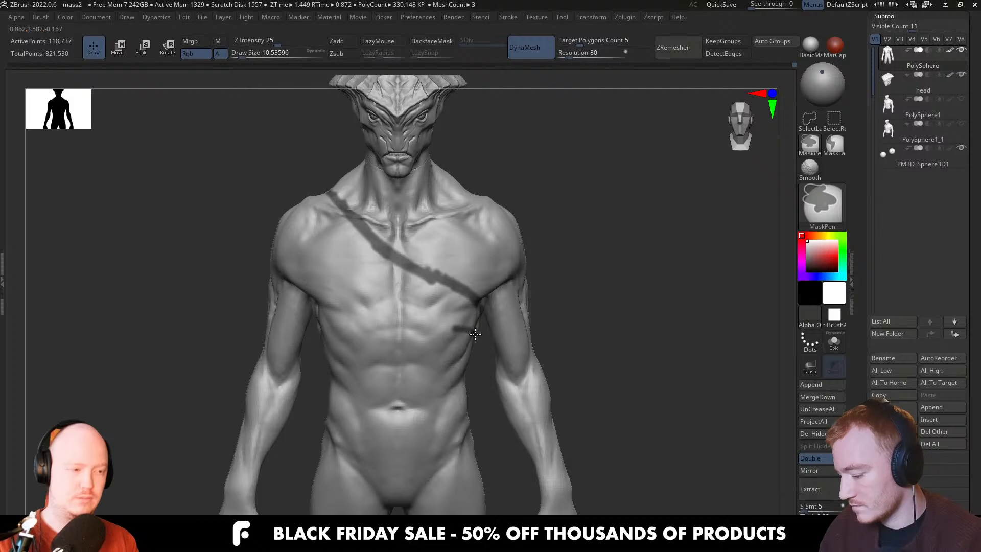
{"action": "left_click", "coordinate": [835, 146], "text": "ctrl"}
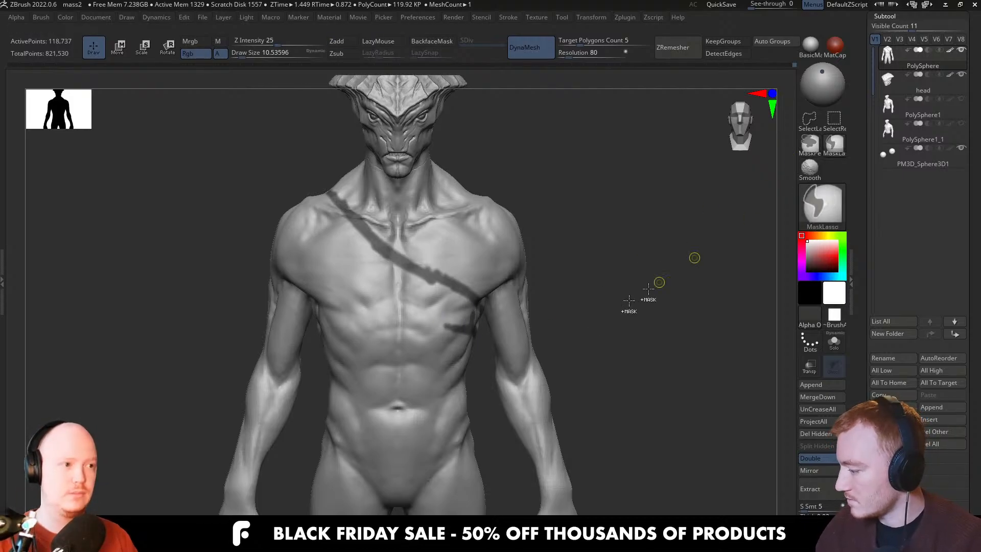
{"action": "mouse_move", "coordinate": [484, 338]}
{"action": "left_mouse_down", "text": "ctrl"}
{"action": "mouse_move", "coordinate": [463, 292]}
{"action": "mouse_move", "coordinate": [376, 238]}
{"action": "mouse_move", "coordinate": [323, 187]}
{"action": "mouse_move", "coordinate": [298, 199]}
{"action": "mouse_move", "coordinate": [315, 294]}
{"action": "mouse_move", "coordinate": [312, 336]}
{"action": "mouse_move", "coordinate": [433, 334]}
{"action": "left_mouse_up", "text": "ctrl"}
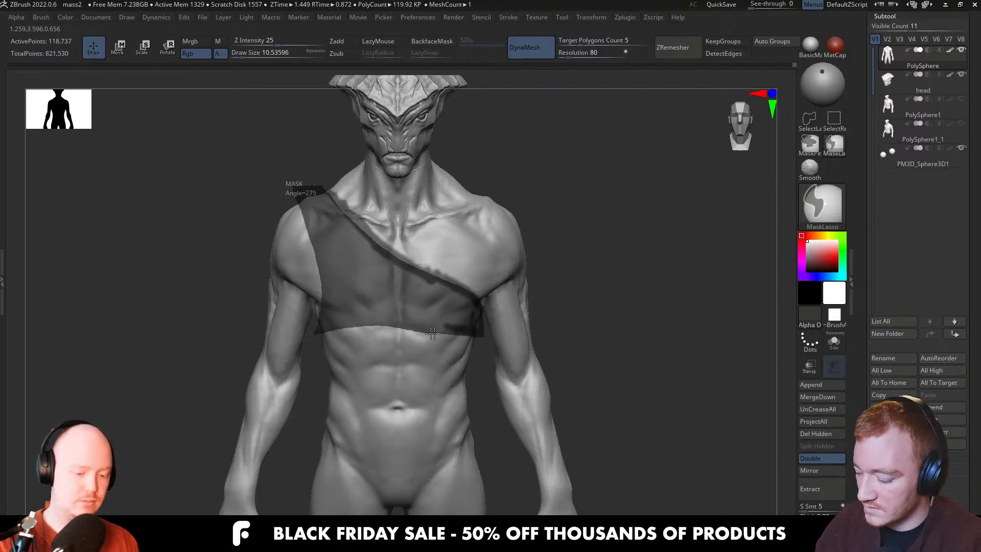
{"action": "mouse_move", "coordinate": [488, 345]}
{"action": "left_mouse_down", "text": "ctrl"}
{"action": "mouse_move", "coordinate": [495, 379]}
{"action": "mouse_move", "coordinate": [466, 371]}
{"action": "mouse_move", "coordinate": [444, 317]}
{"action": "mouse_move", "coordinate": [468, 326]}
{"action": "mouse_move", "coordinate": [490, 301]}
{"action": "mouse_move", "coordinate": [501, 312]}
{"action": "mouse_move", "coordinate": [412, 370]}
{"action": "left_mouse_up", "text": "ctrl"}
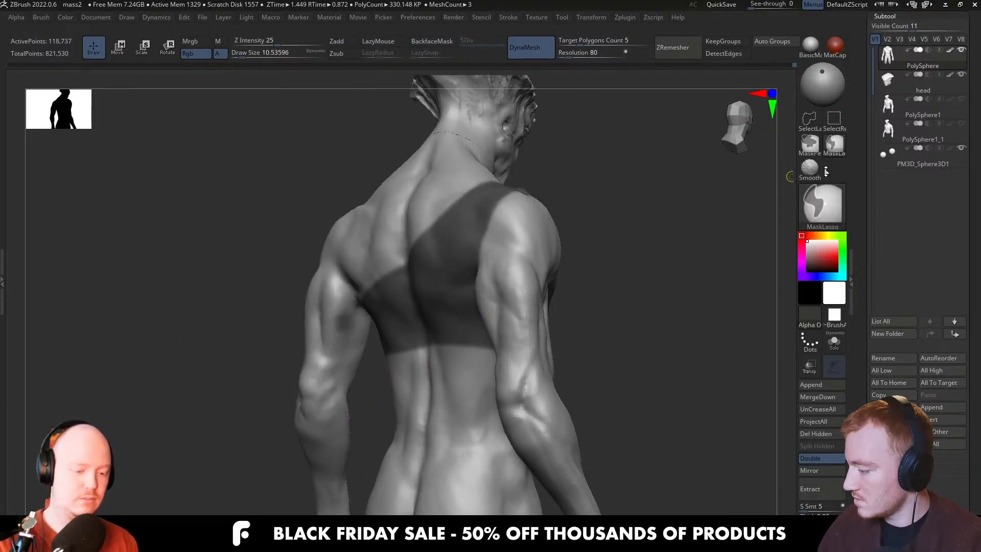
Switch back to MaskPen and erase the stray mask patch from the back of the left upper arm with a draw size of about 25
{"action": "left_click", "coordinate": [810, 150], "text": "ctrl"}
{"action": "right_click_drag", "start_coordinate": [361, 329], "coordinate": [353, 286]}
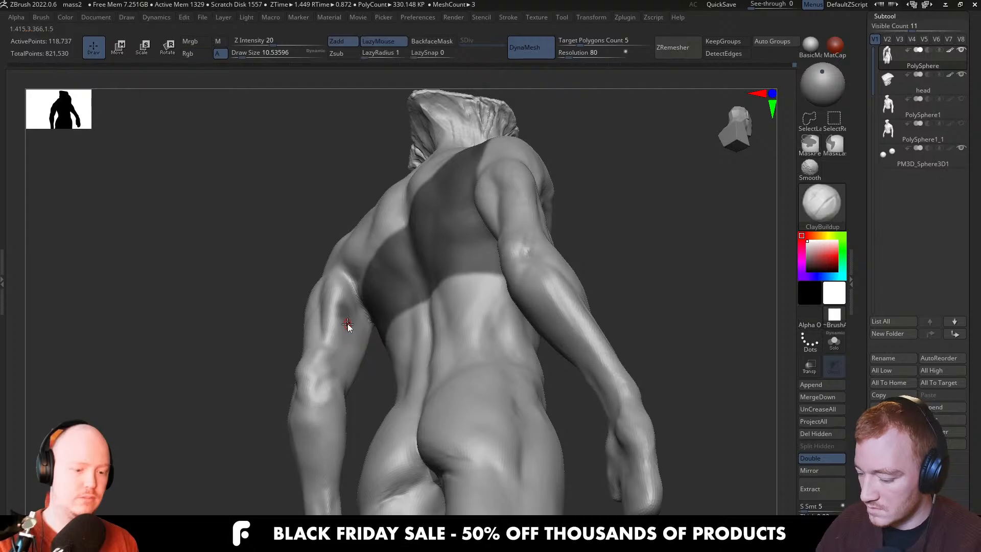
{"action": "key", "text": "s"}
{"action": "left_click_drag", "start_coordinate": [348, 327], "coordinate": [351, 328]}
{"action": "key", "text": "ctrl"}
{"action": "key", "text": "s"}
{"action": "left_click", "coordinate": [352, 323]}
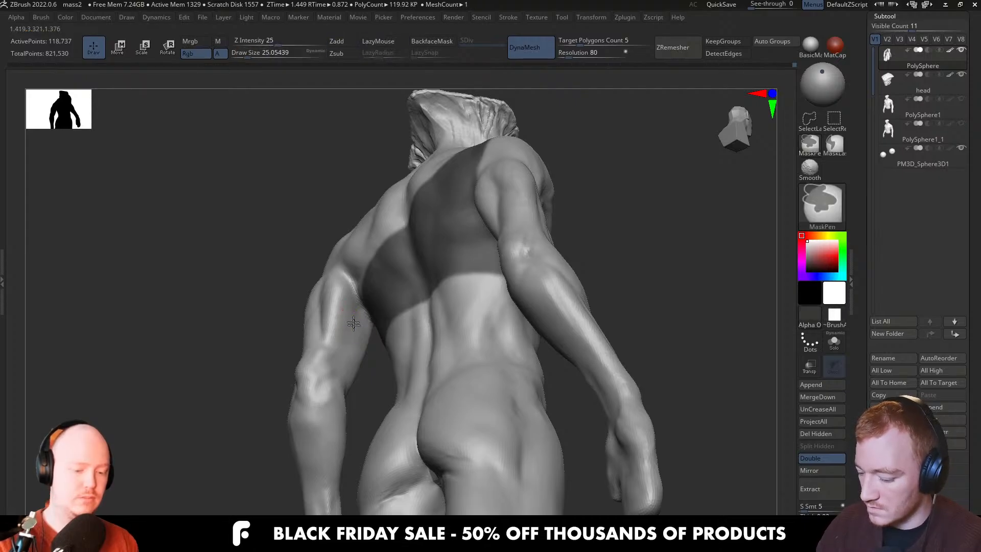
Set the draw size to about 21.6 and extend the mask around the ribs beneath the character's right armpit
{"action": "mouse_move", "coordinate": [343, 297]}
{"action": "right_mouse_down"}
{"action": "mouse_move", "coordinate": [403, 309]}
{"action": "mouse_move", "coordinate": [394, 312]}
{"action": "right_mouse_up"}
{"action": "key", "text": "s"}
{"action": "left_click", "coordinate": [396, 307]}
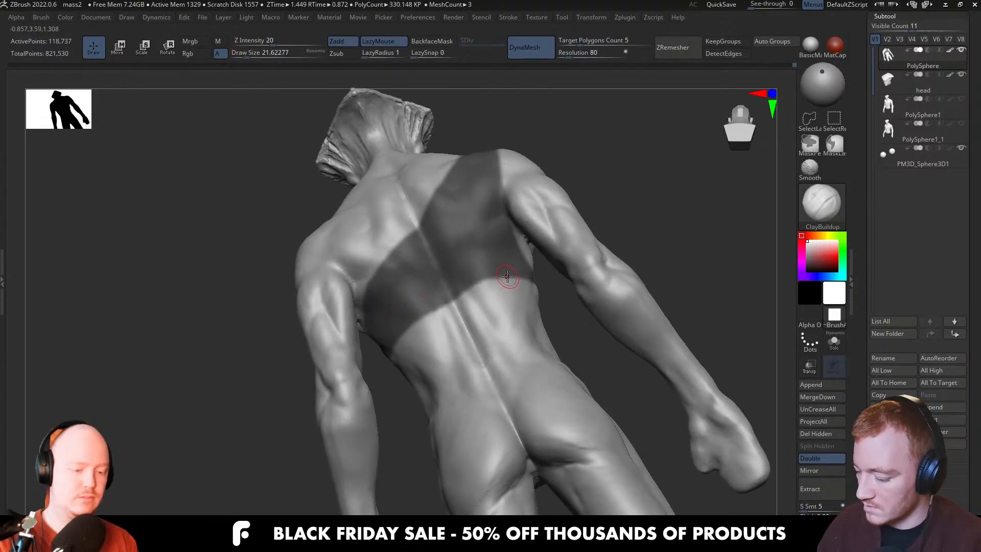
{"action": "mouse_move", "coordinate": [506, 276]}
{"action": "right_mouse_down", "text": "shift"}
{"action": "mouse_move", "coordinate": [481, 310]}
{"action": "mouse_move", "coordinate": [413, 322]}
{"action": "mouse_move", "coordinate": [487, 320]}
{"action": "right_mouse_up", "text": "shift"}
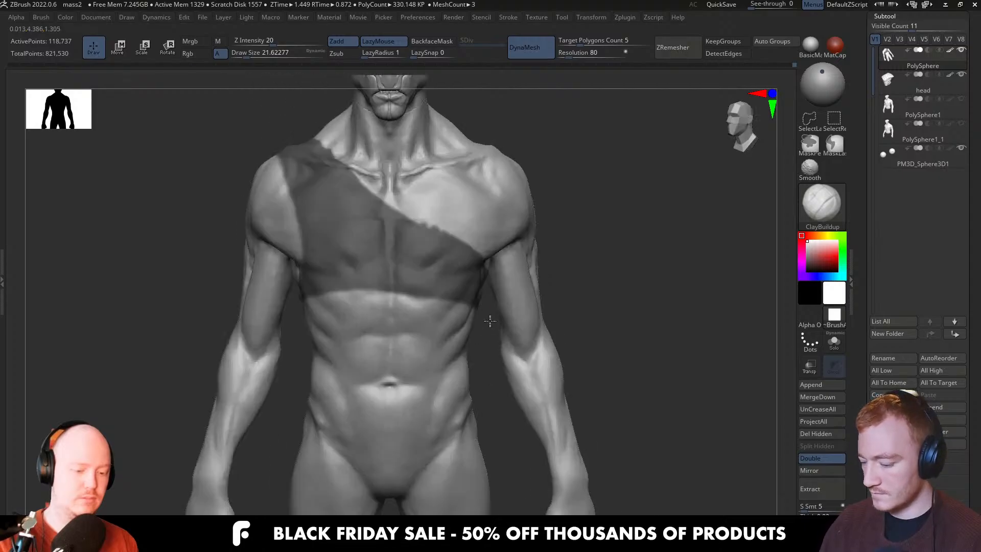
{"action": "right_click_drag", "start_coordinate": [418, 323], "coordinate": [425, 349], "text": "alt"}
{"action": "key", "text": "ctrl"}
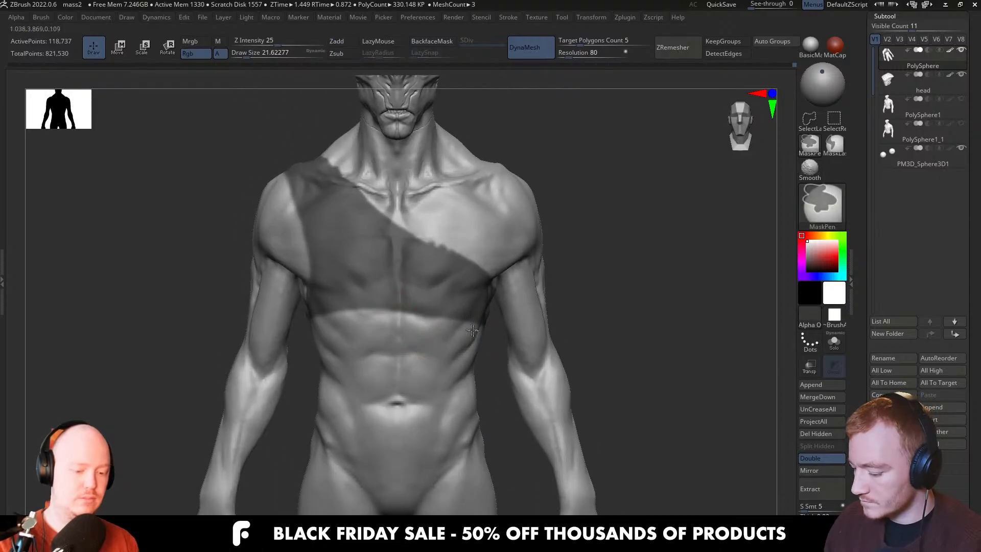
{"action": "right_click_drag", "start_coordinate": [296, 333], "coordinate": [318, 284]}
{"action": "key", "text": "ctrl"}
{"action": "left_click_drag", "start_coordinate": [293, 287], "coordinate": [244, 317], "text": "ctrl"}
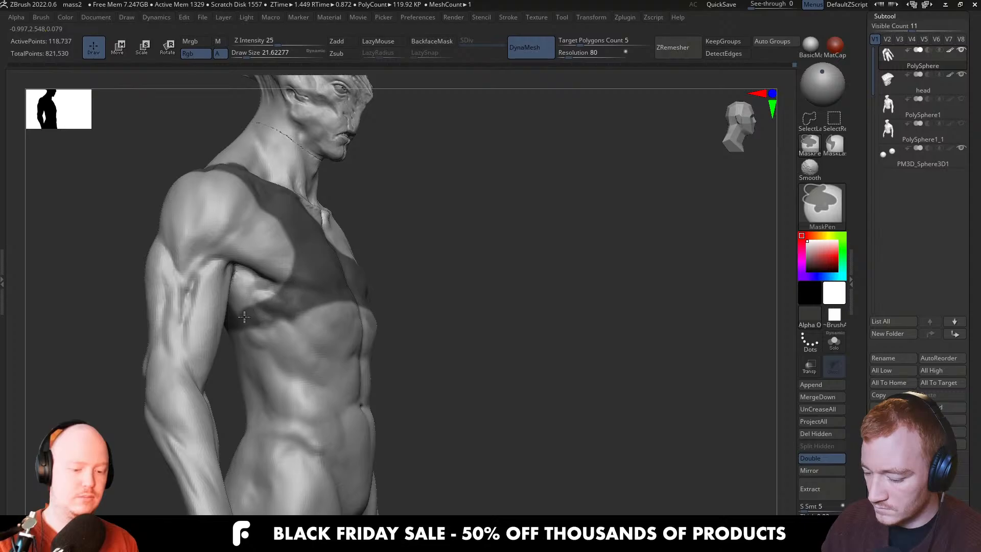
Smooth the jagged diagonal edge of the mask across the centre and left side of the chest
{"action": "mouse_move", "coordinate": [306, 279]}
{"action": "right_mouse_down"}
{"action": "mouse_move", "coordinate": [292, 330]}
{"action": "mouse_move", "coordinate": [460, 328]}
{"action": "mouse_move", "coordinate": [389, 338]}
{"action": "right_mouse_up"}
{"action": "key", "text": "ctrl"}
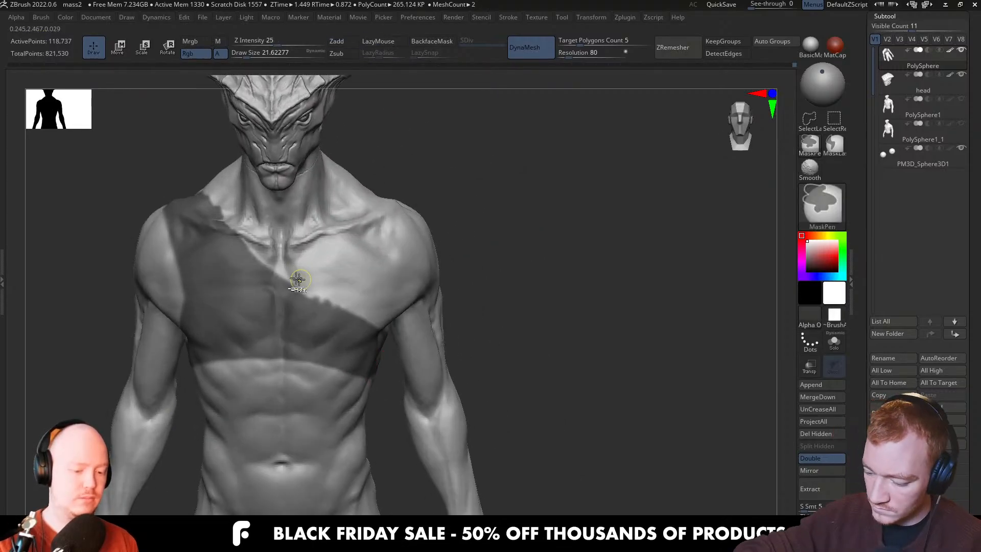
{"action": "left_click_drag", "start_coordinate": [260, 246], "coordinate": [351, 307], "text": "ctrl"}
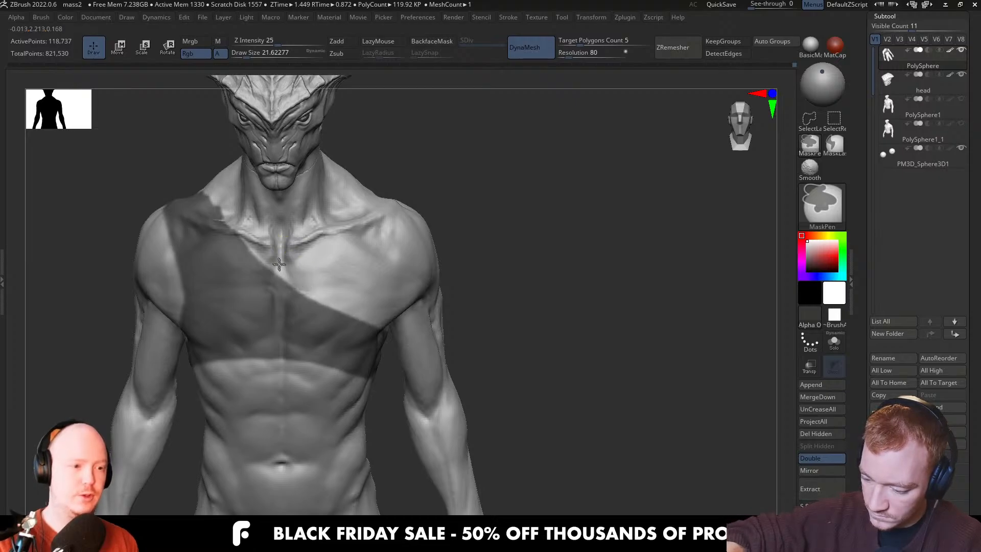
Clean up the neck-side edge of the mask over the top of the character's right shoulder
{"action": "right_click_drag", "start_coordinate": [219, 171], "coordinate": [228, 210]}
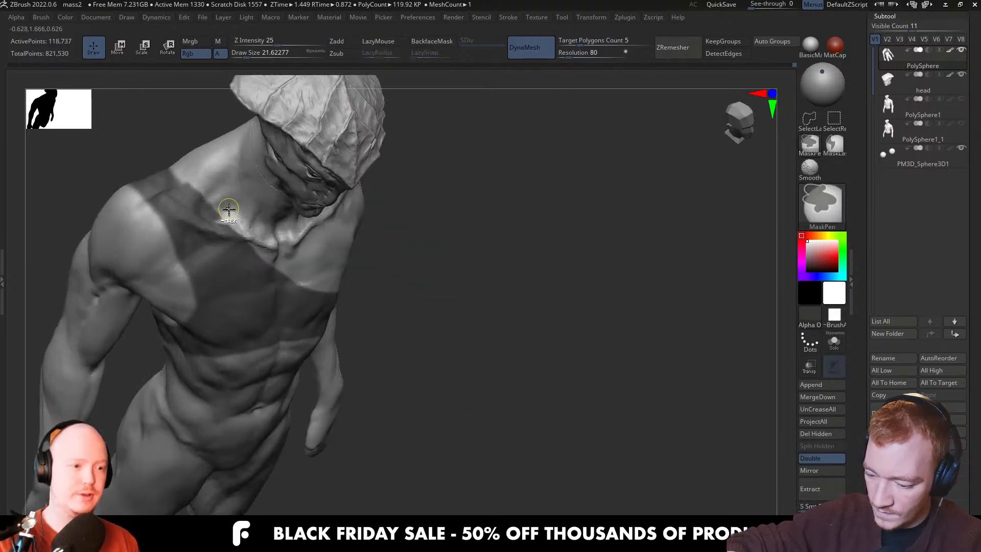
{"action": "mouse_move", "coordinate": [236, 170]}
{"action": "right_mouse_down"}
{"action": "mouse_move", "coordinate": [293, 330]}
{"action": "mouse_move", "coordinate": [286, 278]}
{"action": "right_mouse_up"}
{"action": "key", "text": "ctrl"}
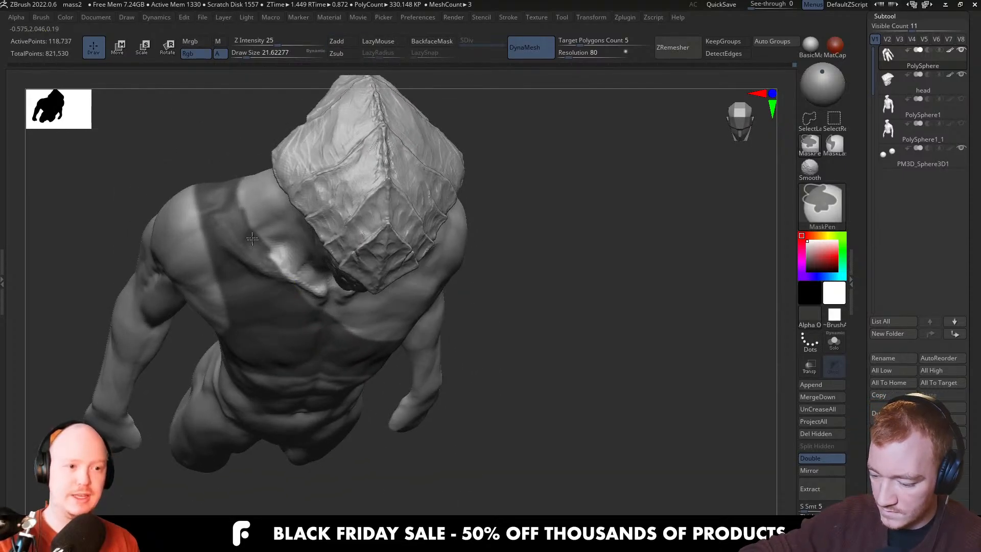
{"action": "right_click_drag", "start_coordinate": [245, 225], "coordinate": [245, 233]}
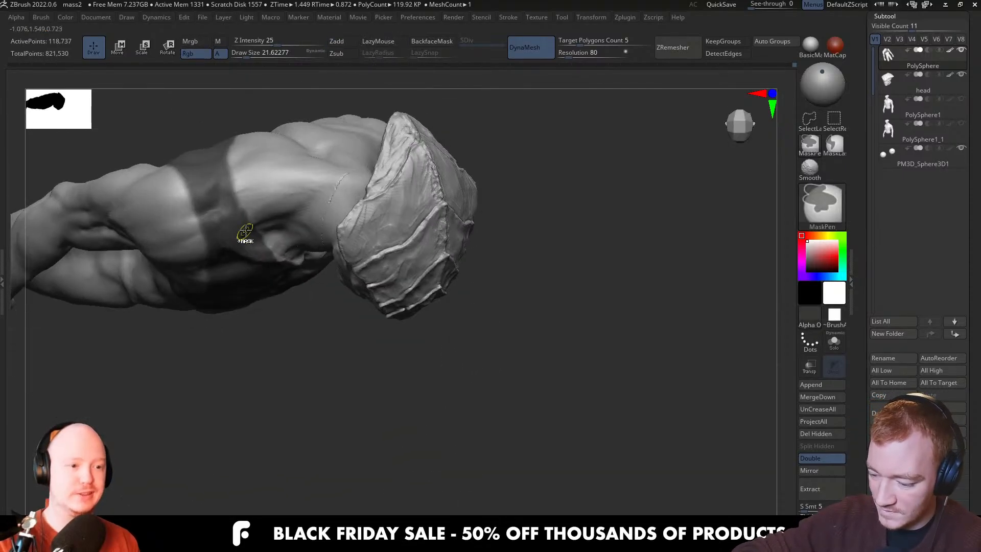
{"action": "left_click_drag", "start_coordinate": [235, 203], "coordinate": [229, 178], "text": "ctrl"}
{"action": "mouse_move", "coordinate": [219, 149]}
{"action": "right_mouse_down"}
{"action": "mouse_move", "coordinate": [254, 215]}
{"action": "mouse_move", "coordinate": [254, 271]}
{"action": "mouse_move", "coordinate": [237, 229]}
{"action": "mouse_move", "coordinate": [351, 211]}
{"action": "mouse_move", "coordinate": [434, 294]}
{"action": "right_mouse_up"}
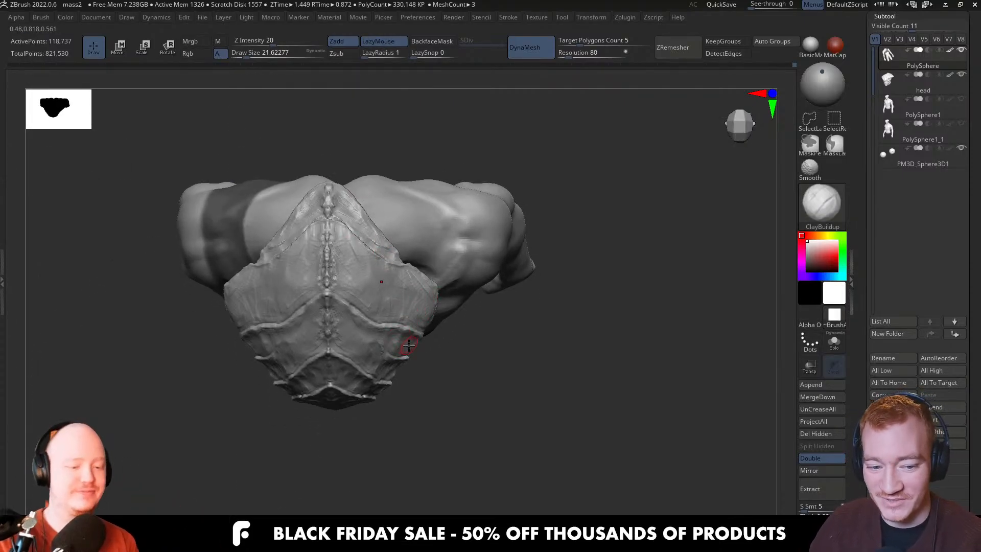
Reshape the mask's lower front edge into a higher arch beneath the chest
{"action": "right_click_drag", "start_coordinate": [415, 358], "coordinate": [400, 309]}
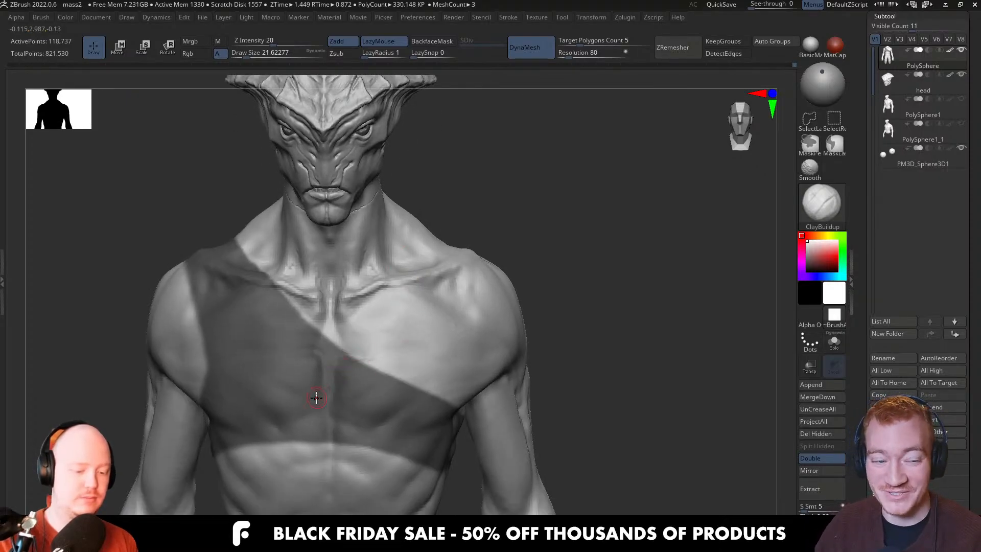
{"action": "right_click_drag", "start_coordinate": [316, 397], "coordinate": [347, 276], "text": "alt"}
{"action": "right_click_drag", "start_coordinate": [407, 254], "coordinate": [398, 327], "text": "ctrl"}
{"action": "right_click_drag", "start_coordinate": [298, 279], "coordinate": [312, 324], "text": "alt"}
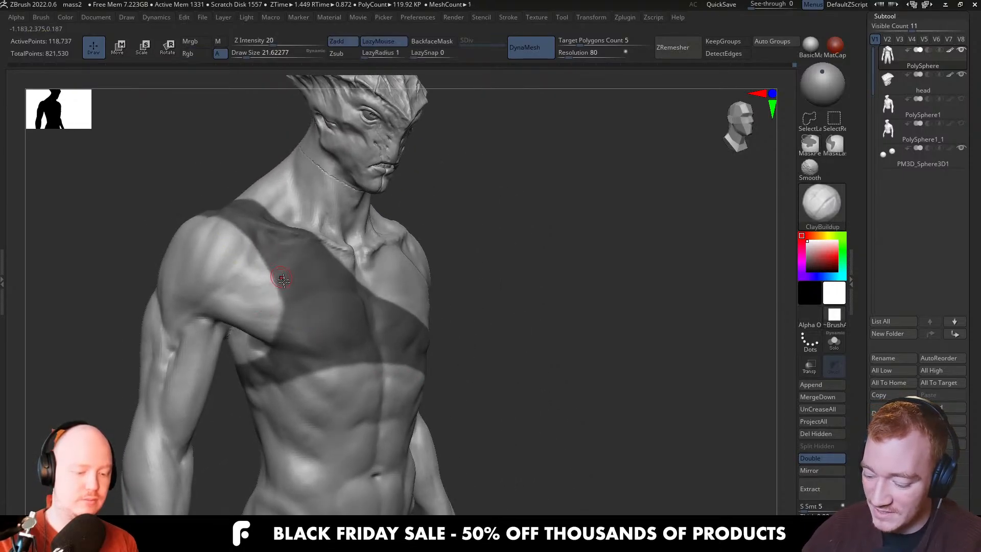
{"action": "right_click_drag", "start_coordinate": [279, 280], "coordinate": [285, 282]}
{"action": "right_click_drag", "start_coordinate": [288, 320], "coordinate": [285, 332], "text": "shift"}
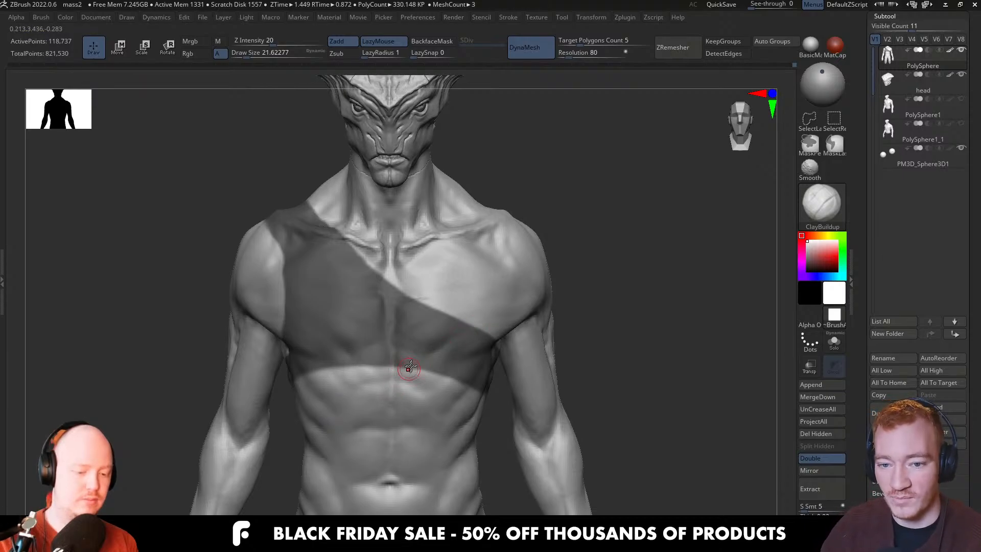
{"action": "mouse_move", "coordinate": [405, 369]}
{"action": "right_mouse_down"}
{"action": "mouse_move", "coordinate": [420, 378]}
{"action": "mouse_move", "coordinate": [397, 390]}
{"action": "right_mouse_up"}
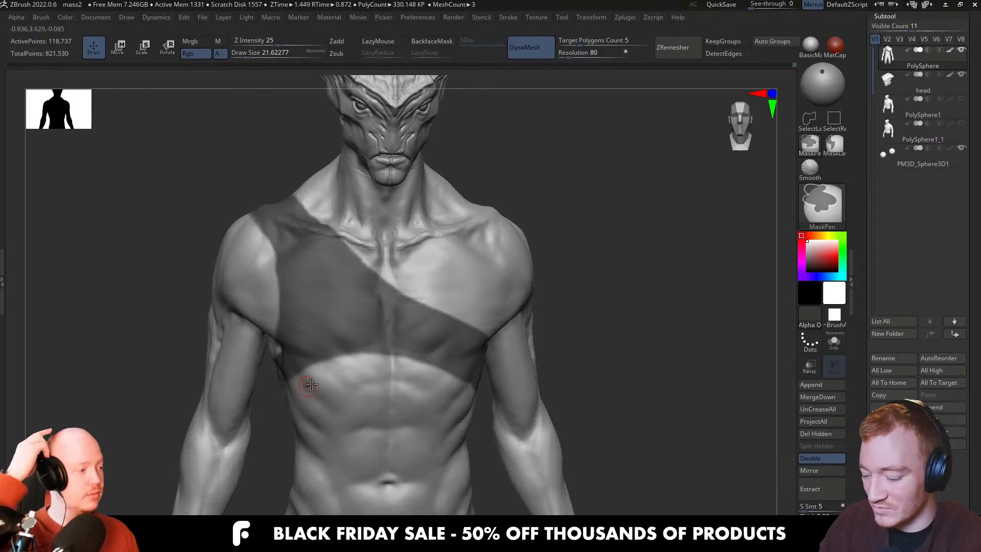
{"action": "right_click_drag", "start_coordinate": [308, 384], "coordinate": [242, 368]}
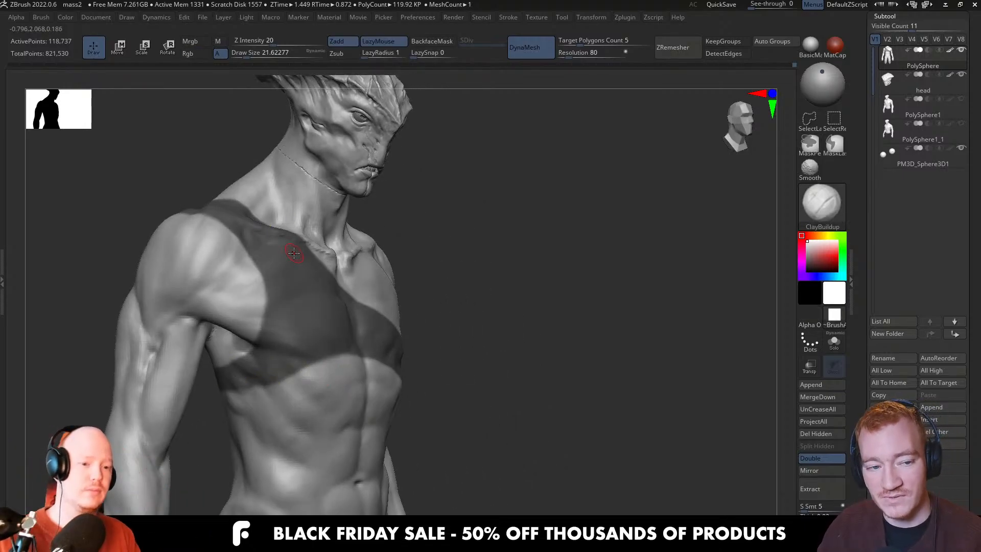
{"action": "right_click_drag", "start_coordinate": [380, 342], "coordinate": [342, 339]}
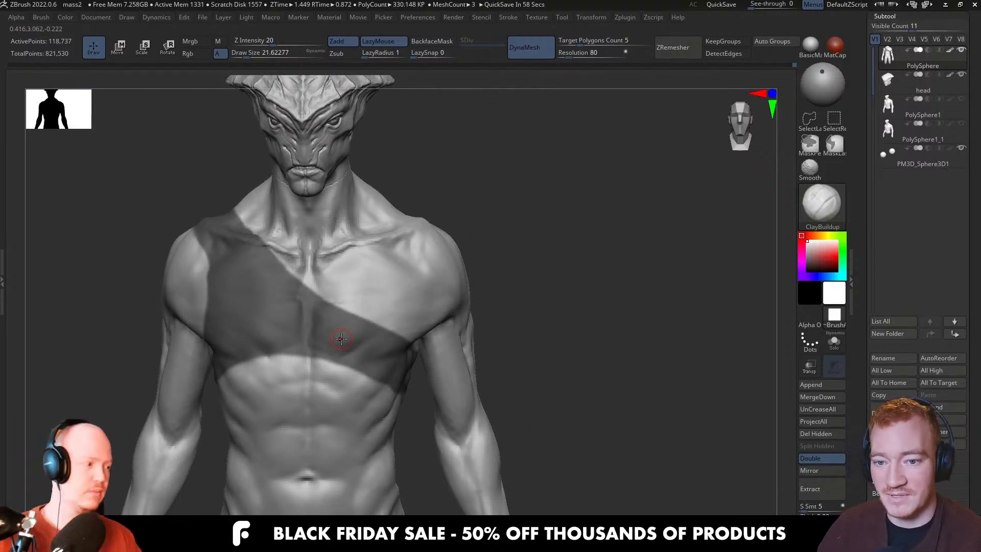
Hide the character's left arm with a SelectLasso selection to expose the masked area at the armpit
{"action": "mouse_move", "coordinate": [455, 358]}
{"action": "right_mouse_down"}
{"action": "mouse_move", "coordinate": [416, 345]}
{"action": "mouse_move", "coordinate": [373, 353]}
{"action": "mouse_move", "coordinate": [386, 361]}
{"action": "mouse_move", "coordinate": [385, 340]}
{"action": "mouse_move", "coordinate": [550, 339]}
{"action": "mouse_move", "coordinate": [542, 266]}
{"action": "mouse_move", "coordinate": [508, 346]}
{"action": "mouse_move", "coordinate": [521, 282]}
{"action": "mouse_move", "coordinate": [489, 311]}
{"action": "right_mouse_up"}
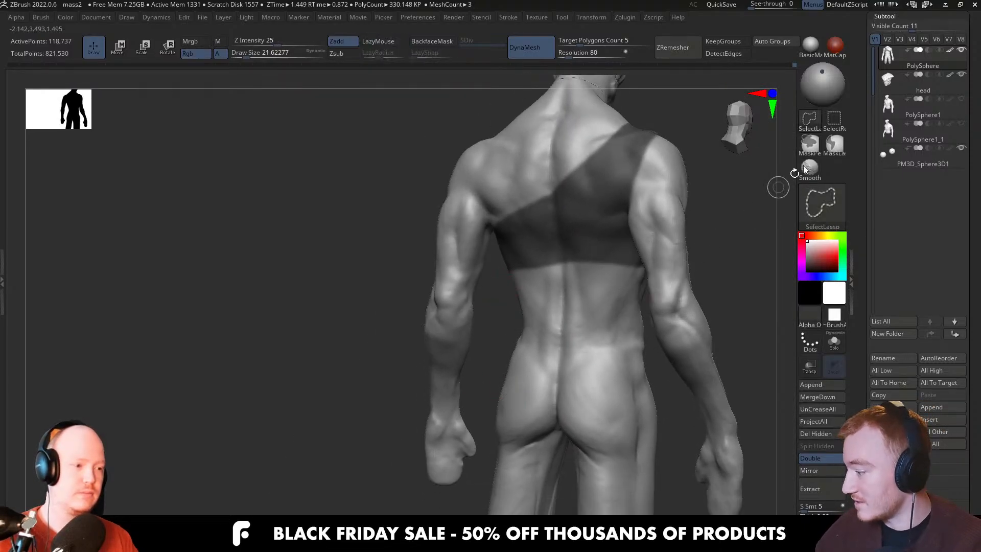
{"action": "mouse_move", "coordinate": [468, 498]}
{"action": "left_mouse_down", "text": "ctrl+shift"}
{"action": "mouse_move", "coordinate": [487, 364]}
{"action": "mouse_move", "coordinate": [483, 217]}
{"action": "mouse_move", "coordinate": [386, 123]}
{"action": "mouse_move", "coordinate": [486, 285]}
{"action": "left_mouse_up", "text": "ctrl+shift"}
{"action": "mouse_move", "coordinate": [487, 284]}
{"action": "right_mouse_down"}
{"action": "mouse_move", "coordinate": [541, 275]}
{"action": "mouse_move", "coordinate": [532, 263]}
{"action": "mouse_move", "coordinate": [482, 276]}
{"action": "mouse_move", "coordinate": [445, 270]}
{"action": "right_mouse_up"}
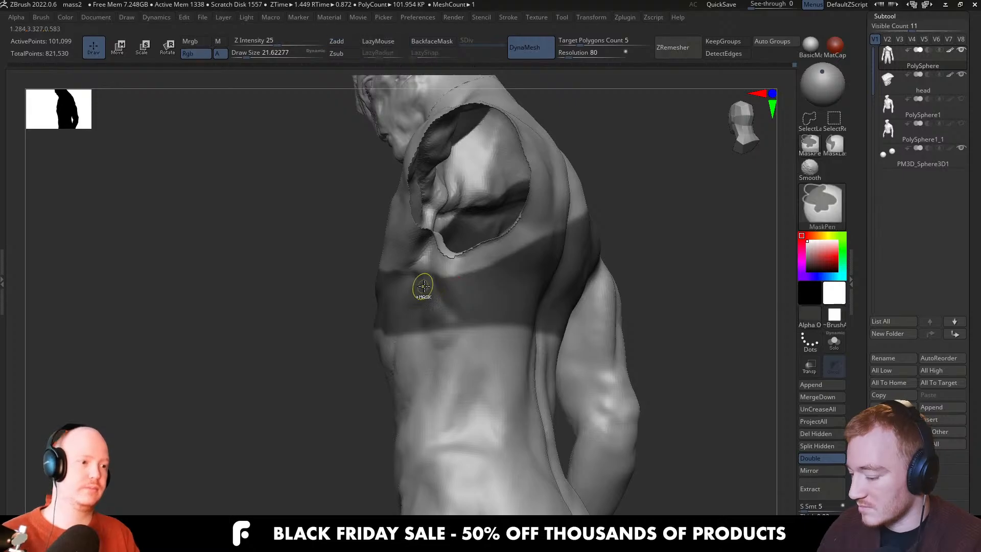
Clean up the mask's edges beneath the hidden left arm and across the character's back
{"action": "mouse_move", "coordinate": [492, 279]}
{"action": "right_mouse_down"}
{"action": "mouse_move", "coordinate": [507, 276]}
{"action": "mouse_move", "coordinate": [449, 295]}
{"action": "mouse_move", "coordinate": [427, 281]}
{"action": "right_mouse_up"}
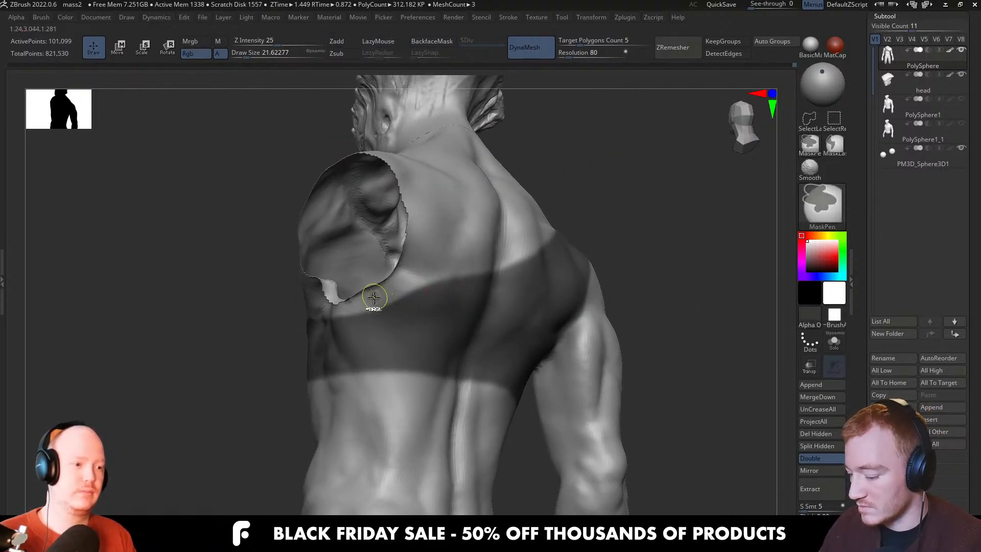
{"action": "right_click_drag", "start_coordinate": [488, 263], "coordinate": [426, 289]}
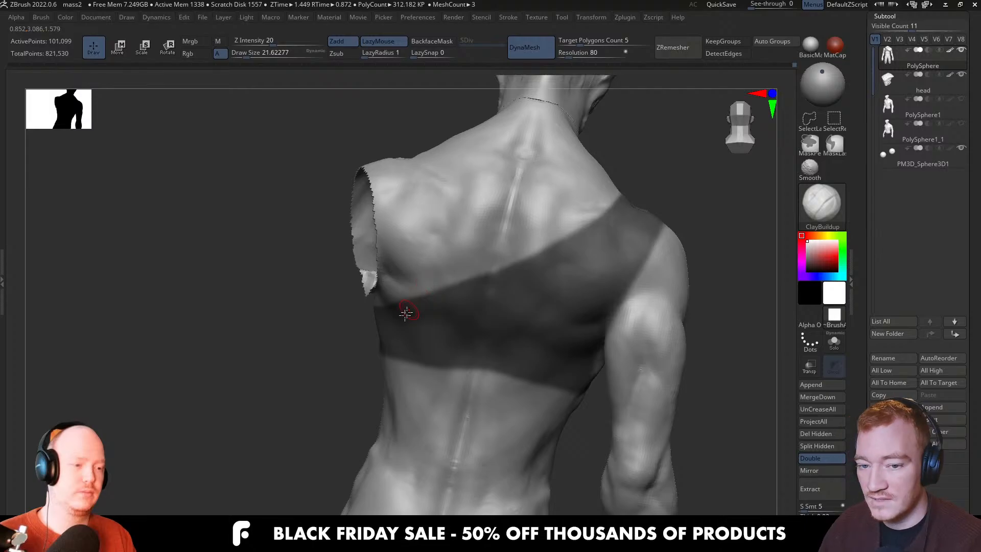
{"action": "right_click_drag", "start_coordinate": [399, 342], "coordinate": [318, 332]}
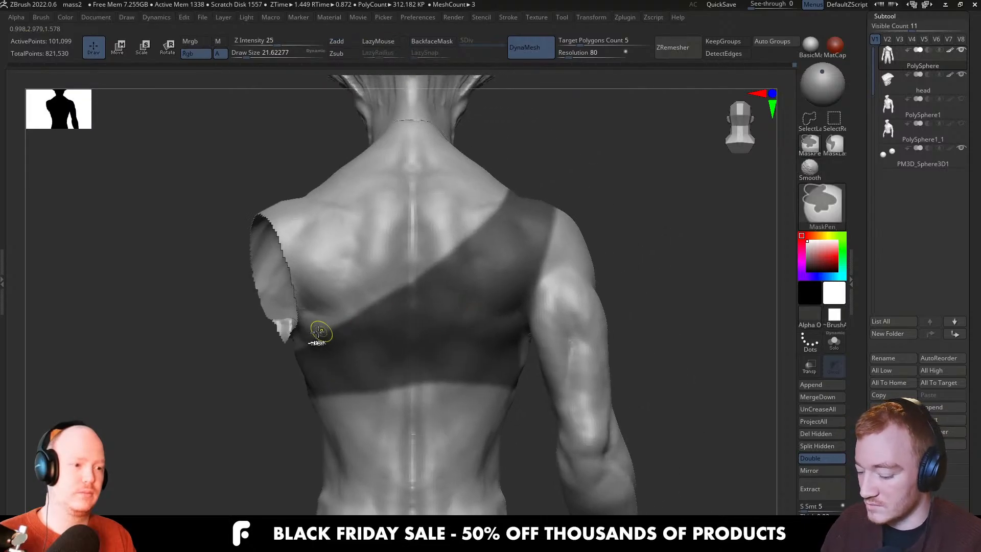
{"action": "right_click_drag", "start_coordinate": [500, 202], "coordinate": [446, 302]}
{"action": "mouse_move", "coordinate": [432, 390]}
{"action": "right_mouse_down"}
{"action": "mouse_move", "coordinate": [414, 356]}
{"action": "mouse_move", "coordinate": [368, 368]}
{"action": "right_mouse_up"}
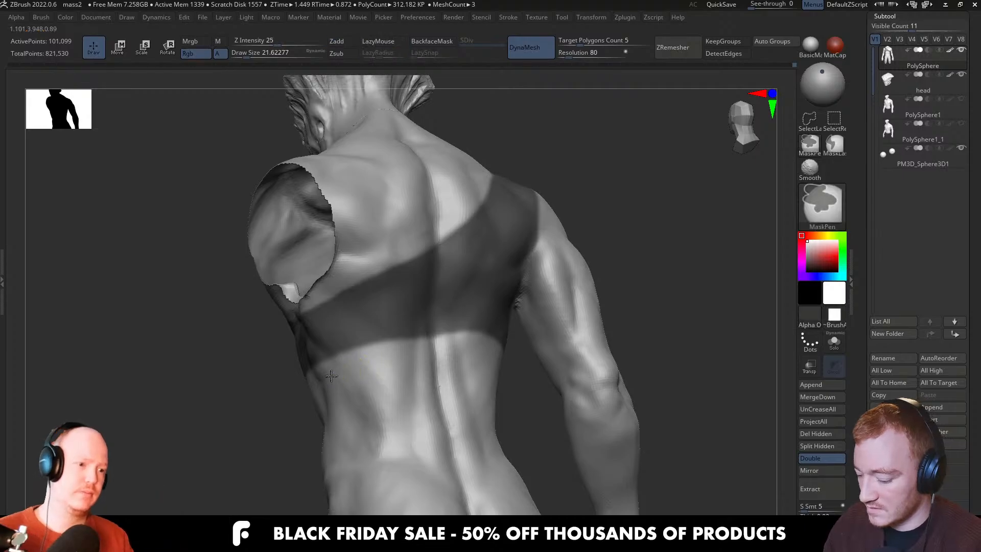
{"action": "left_click_drag", "start_coordinate": [407, 340], "coordinate": [501, 348], "text": "ctrl+alt"}
{"action": "mouse_move", "coordinate": [501, 352]}
{"action": "right_mouse_down"}
{"action": "mouse_move", "coordinate": [436, 368]}
{"action": "mouse_move", "coordinate": [401, 338]}
{"action": "right_mouse_up"}
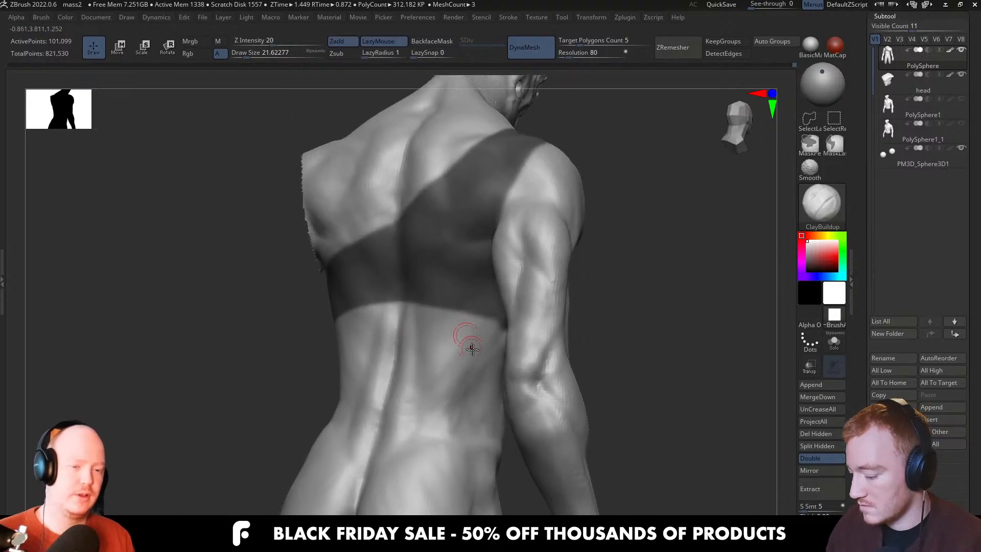
Hide the character's right arm with a SelectLasso selection and clean up the mask beneath that armpit
{"action": "right_click_drag", "start_coordinate": [471, 346], "coordinate": [511, 341]}
{"action": "right_click_drag", "start_coordinate": [653, 385], "coordinate": [617, 325], "text": "ctrl"}
{"action": "mouse_move", "coordinate": [627, 424]}
{"action": "left_mouse_down", "text": "ctrl+shift"}
{"action": "mouse_move", "coordinate": [634, 488]}
{"action": "mouse_move", "coordinate": [520, 494]}
{"action": "mouse_move", "coordinate": [514, 317]}
{"action": "mouse_move", "coordinate": [493, 240]}
{"action": "mouse_move", "coordinate": [498, 144]}
{"action": "left_mouse_up", "text": "ctrl+shift"}
{"action": "right_click_drag", "start_coordinate": [519, 284], "coordinate": [468, 263]}
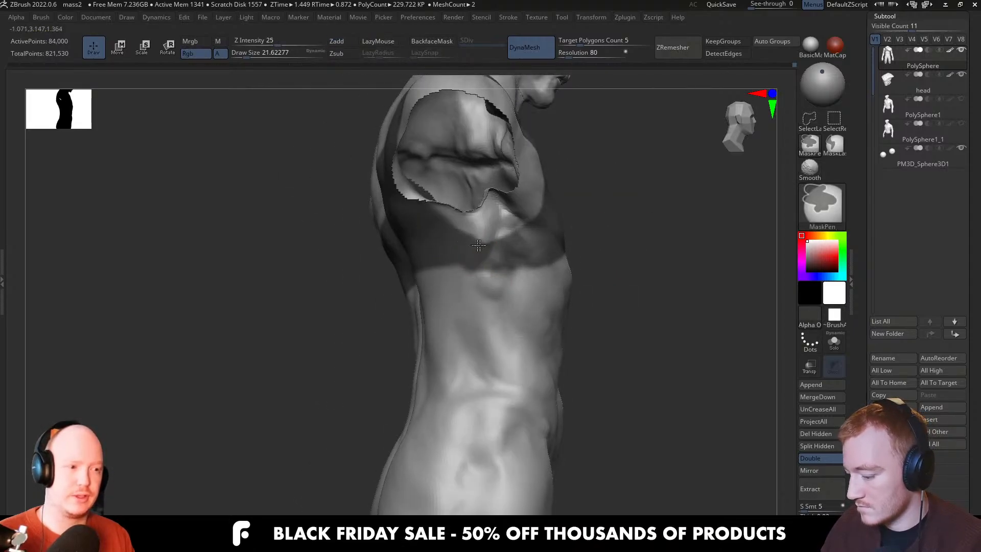
{"action": "key", "text": "ctrl"}
{"action": "mouse_move", "coordinate": [478, 274]}
{"action": "right_mouse_down"}
{"action": "mouse_move", "coordinate": [461, 278]}
{"action": "mouse_move", "coordinate": [478, 281]}
{"action": "right_mouse_up"}
{"action": "key", "text": "ctrl"}
Restore the hidden arms and reshape the mask's lower back edge into a higher arch
{"action": "mouse_move", "coordinate": [574, 267]}
{"action": "right_mouse_down"}
{"action": "mouse_move", "coordinate": [481, 334]}
{"action": "mouse_move", "coordinate": [590, 286]}
{"action": "mouse_move", "coordinate": [653, 293]}
{"action": "mouse_move", "coordinate": [624, 313]}
{"action": "mouse_move", "coordinate": [635, 333]}
{"action": "mouse_move", "coordinate": [666, 329]}
{"action": "mouse_move", "coordinate": [565, 352]}
{"action": "mouse_move", "coordinate": [587, 293]}
{"action": "mouse_move", "coordinate": [602, 323]}
{"action": "mouse_move", "coordinate": [529, 348]}
{"action": "mouse_move", "coordinate": [581, 307]}
{"action": "right_mouse_up"}
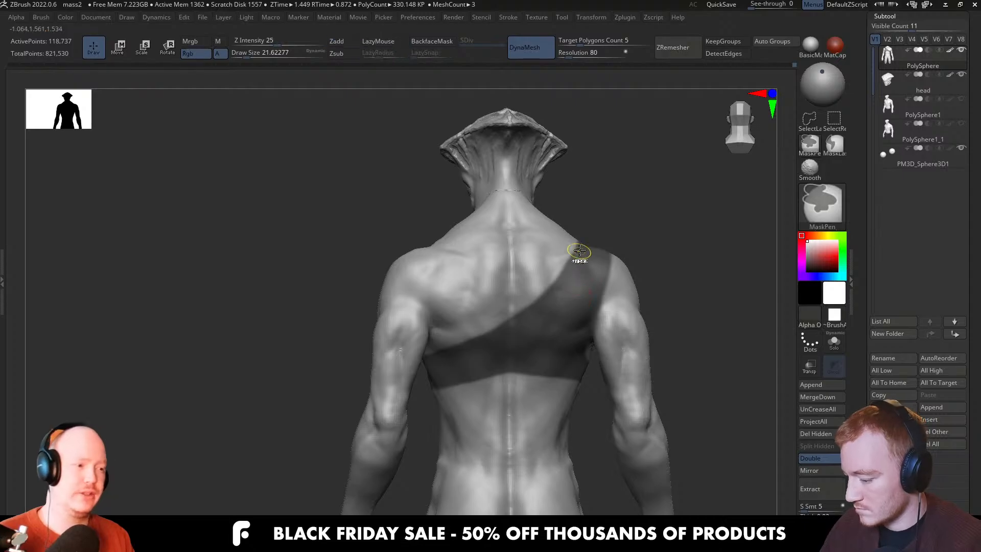
{"action": "right_click_drag", "start_coordinate": [579, 252], "coordinate": [586, 246]}
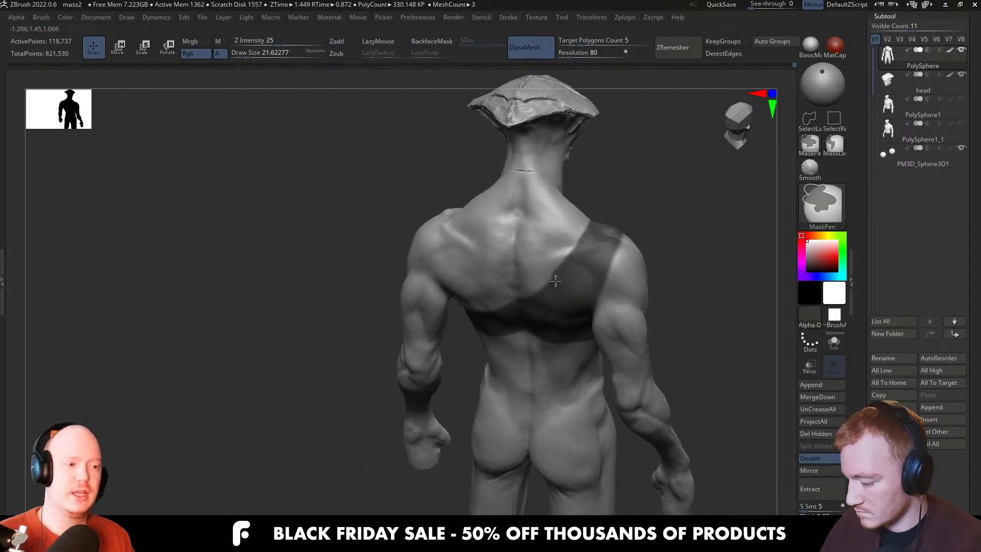
{"action": "right_click_drag", "start_coordinate": [499, 315], "coordinate": [558, 271], "text": "shift"}
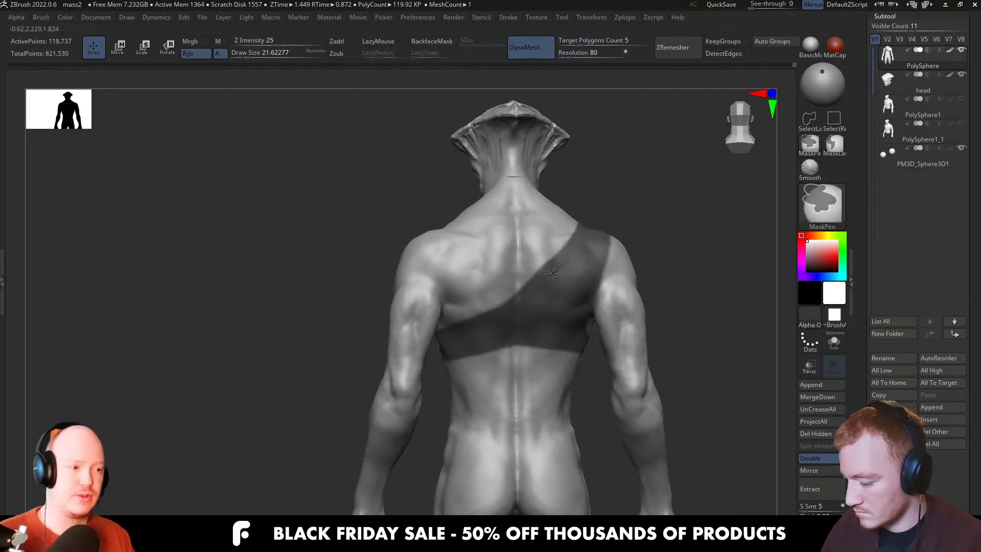
{"action": "right_click_drag", "start_coordinate": [506, 358], "coordinate": [466, 369], "text": "shift"}
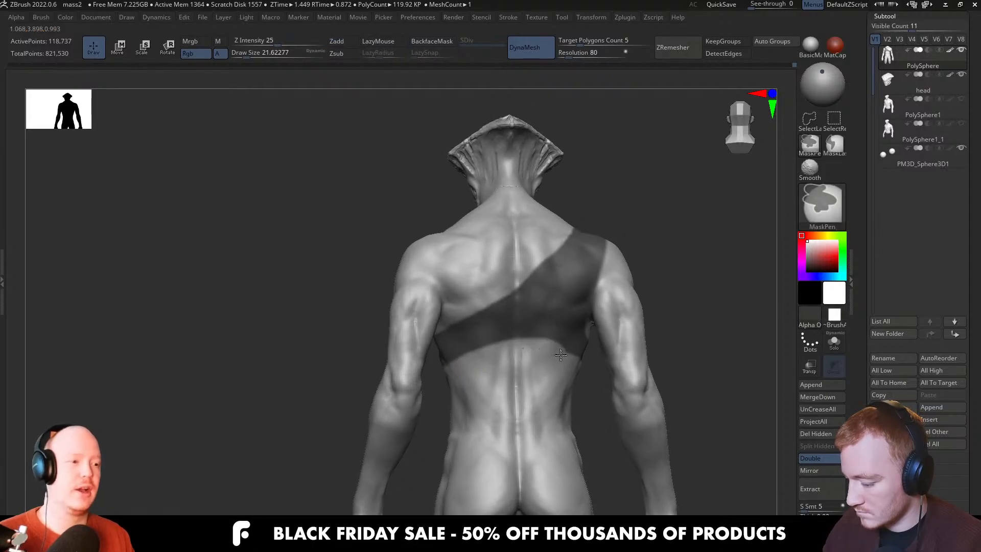
{"action": "mouse_move", "coordinate": [574, 364]}
{"action": "right_mouse_down", "text": "shift"}
{"action": "mouse_move", "coordinate": [547, 358]}
{"action": "mouse_move", "coordinate": [552, 372]}
{"action": "mouse_move", "coordinate": [536, 332]}
{"action": "mouse_move", "coordinate": [538, 361]}
{"action": "mouse_move", "coordinate": [472, 325]}
{"action": "mouse_move", "coordinate": [535, 314]}
{"action": "right_mouse_up", "text": "shift"}
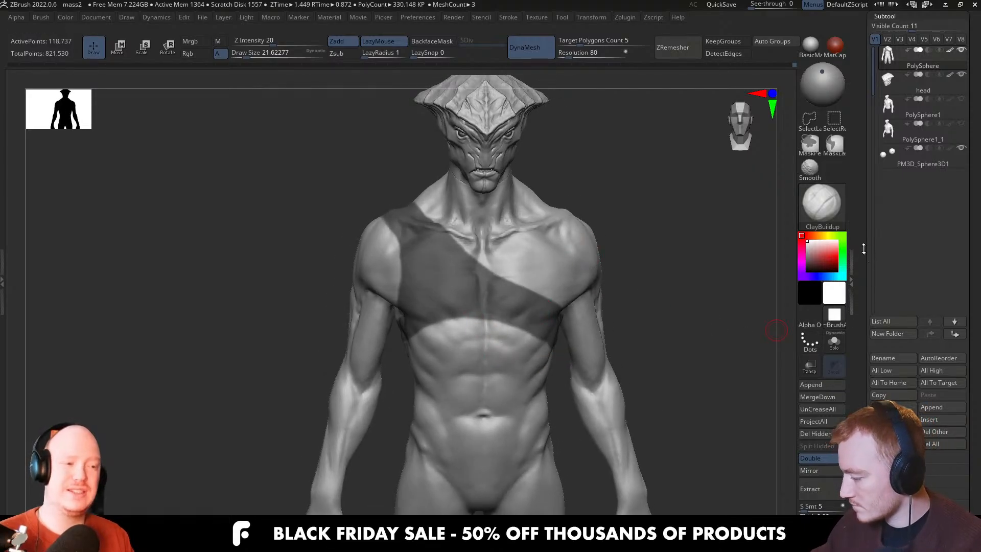
Examine the masked torso from the front and check the body's mesh density with the PolyFrame wireframe display
{"action": "left_click_drag", "start_coordinate": [863, 247], "coordinate": [863, 225]}
{"action": "right_click_drag", "start_coordinate": [632, 246], "coordinate": [622, 291]}
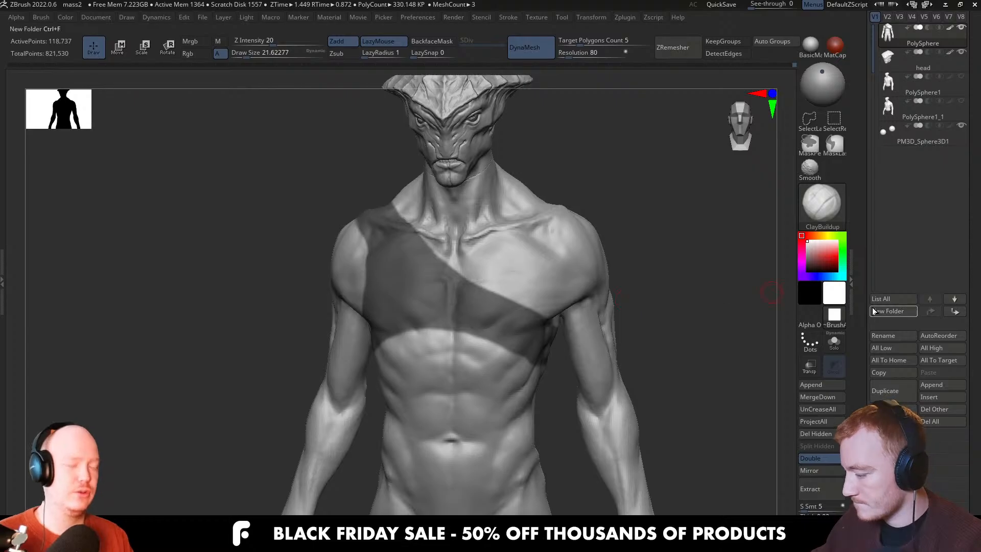
{"action": "left_click_drag", "start_coordinate": [860, 307], "coordinate": [859, 159]}
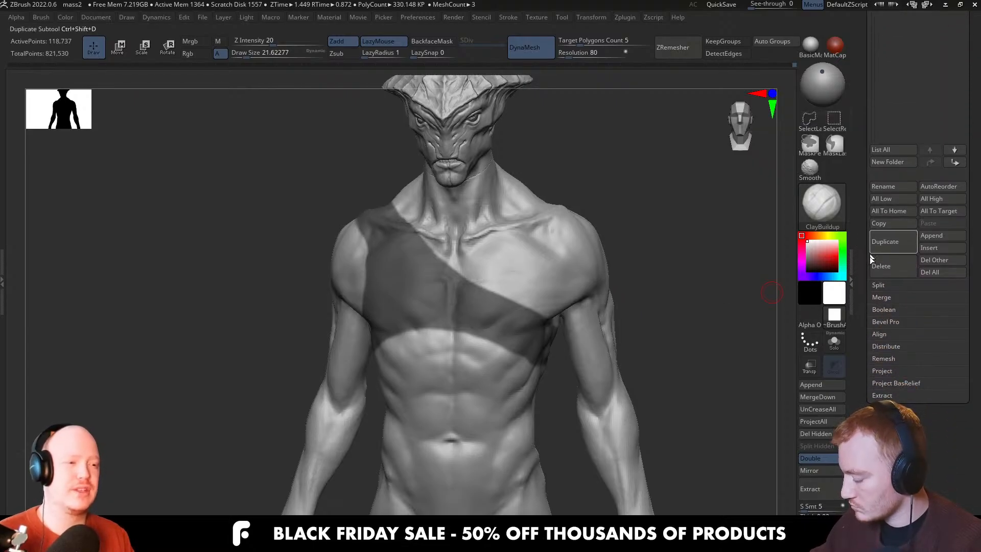
{"action": "right_click_drag", "start_coordinate": [690, 296], "coordinate": [679, 297]}
{"action": "key", "text": "shift+f"}
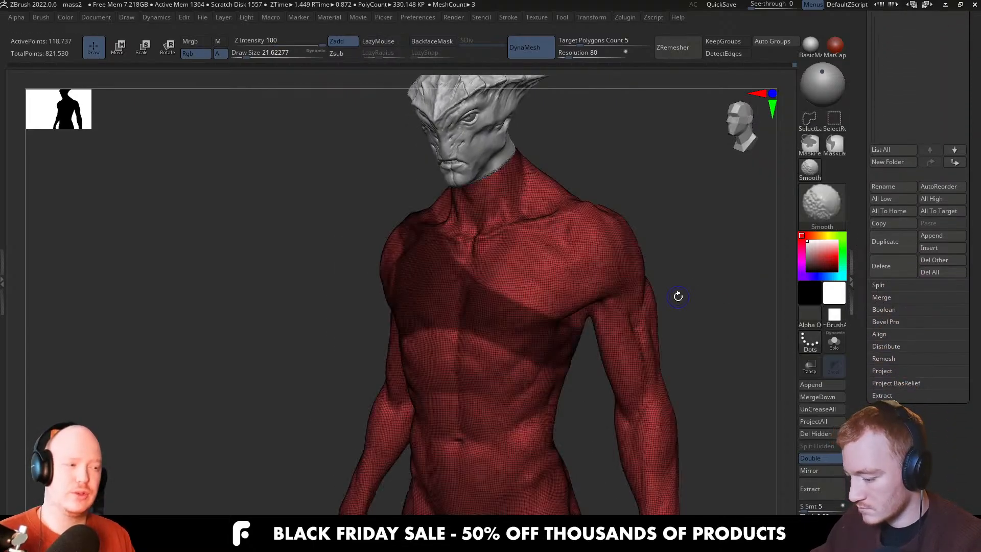
{"action": "key", "text": "shift+f"}
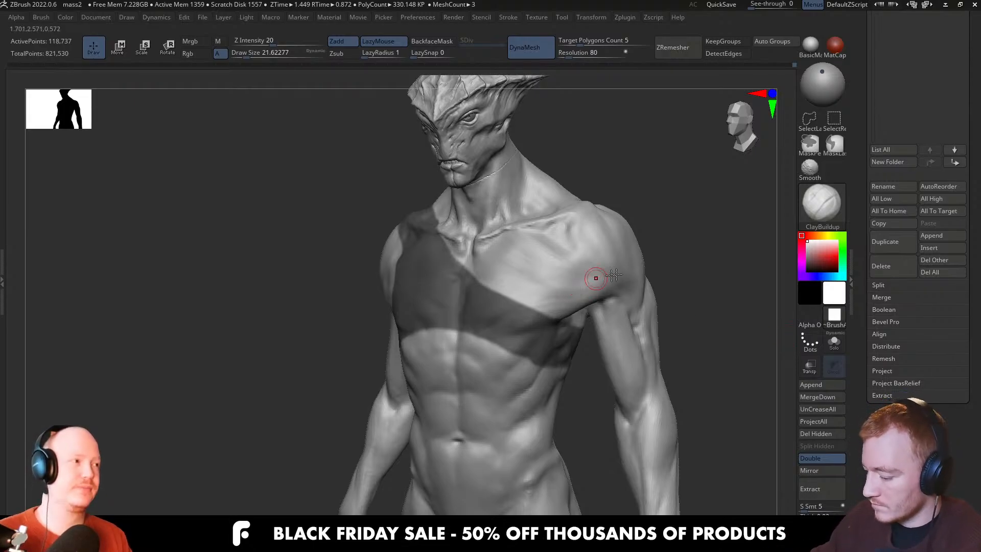
{"action": "right_click_drag", "start_coordinate": [657, 280], "coordinate": [654, 282], "text": "shift"}
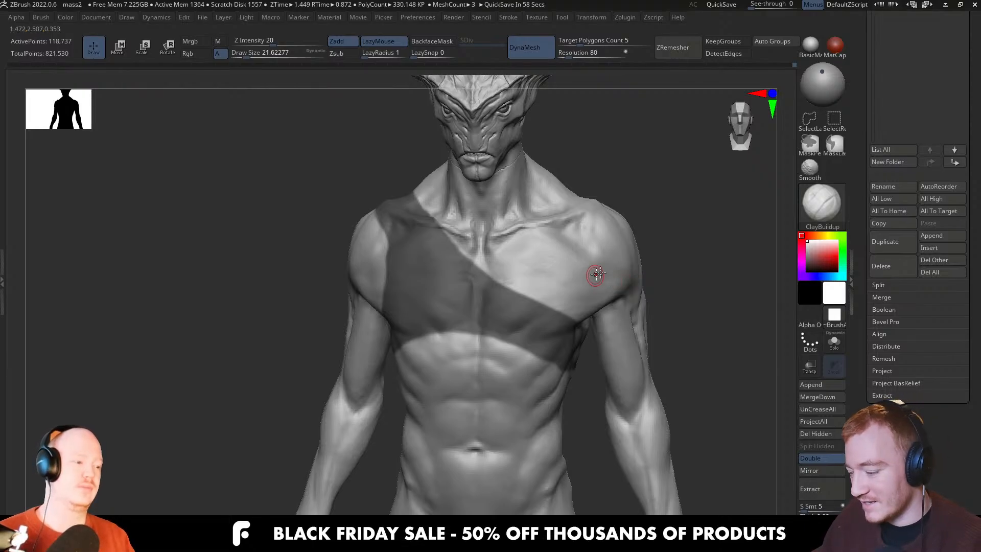
{"action": "left_click_drag", "start_coordinate": [685, 260], "coordinate": [684, 259]}
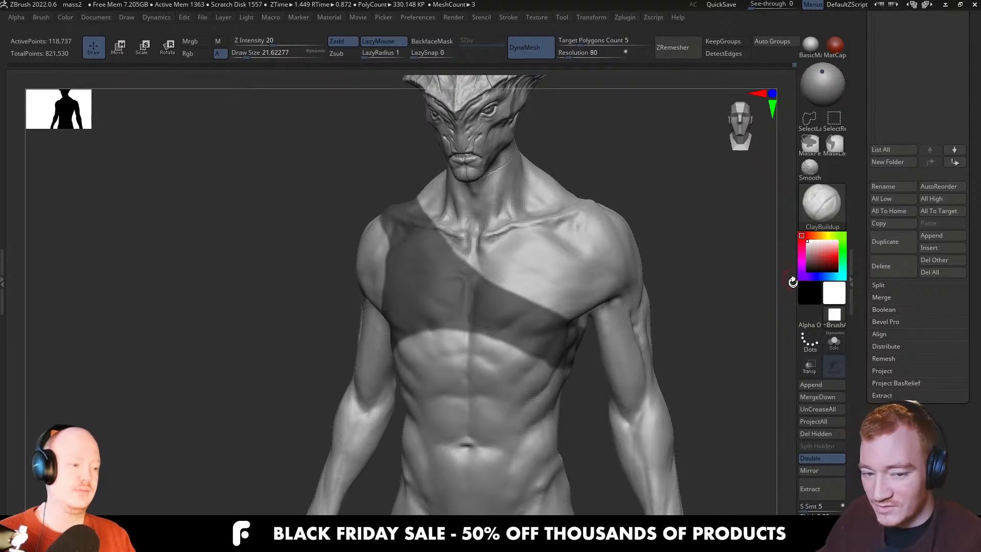
Open the body's Geometry settings and look over their subsections
{"action": "scroll", "coordinate": [857, 277], "scroll_direction": "down", "scroll_amount": 2}
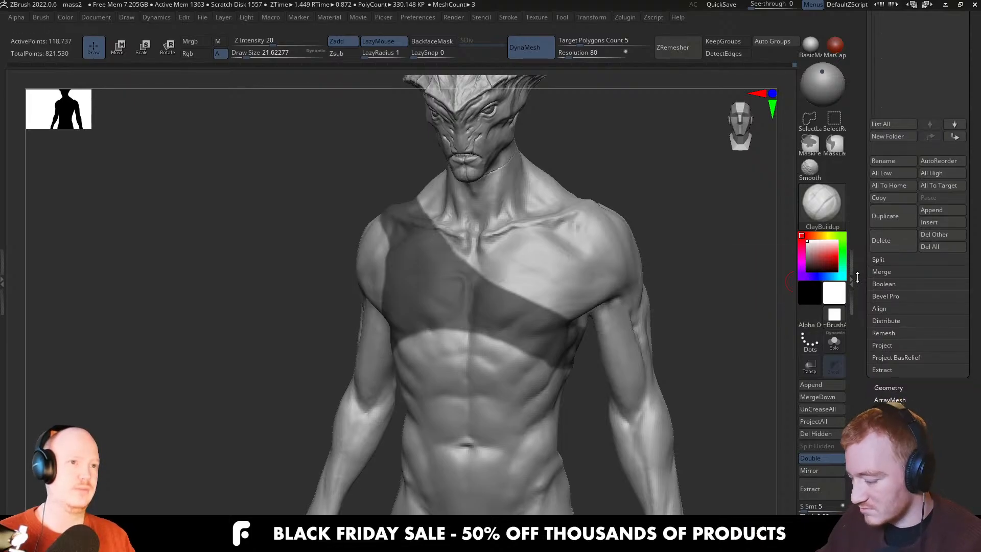
{"action": "left_click_drag", "start_coordinate": [867, 386], "coordinate": [862, 352]}
{"action": "left_click", "coordinate": [889, 348]}
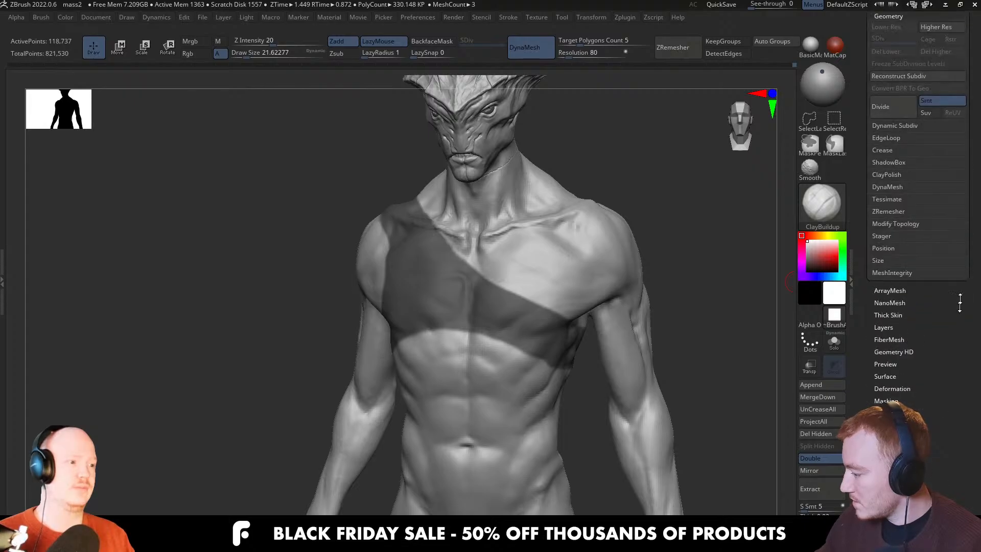
{"action": "left_click_drag", "start_coordinate": [960, 306], "coordinate": [964, 366]}
{"action": "left_click_drag", "start_coordinate": [960, 321], "coordinate": [964, 411]}
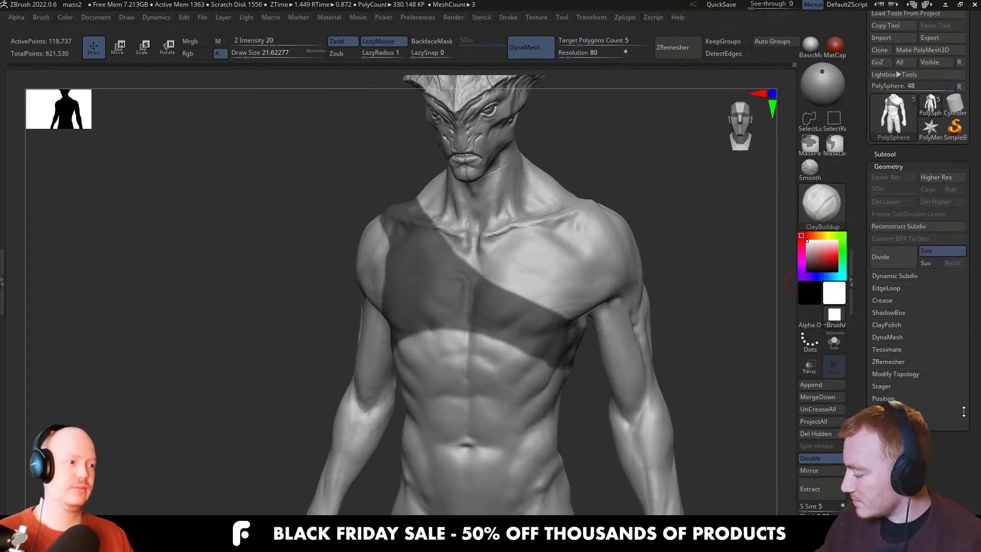
{"action": "left_click_drag", "start_coordinate": [858, 337], "coordinate": [861, 320]}
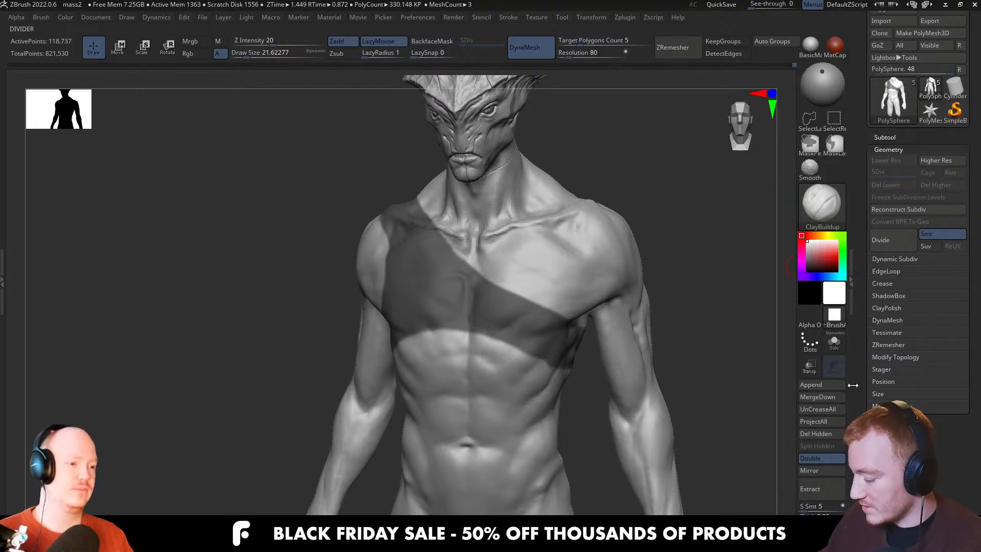
{"action": "left_click_drag", "start_coordinate": [855, 379], "coordinate": [856, 365]}
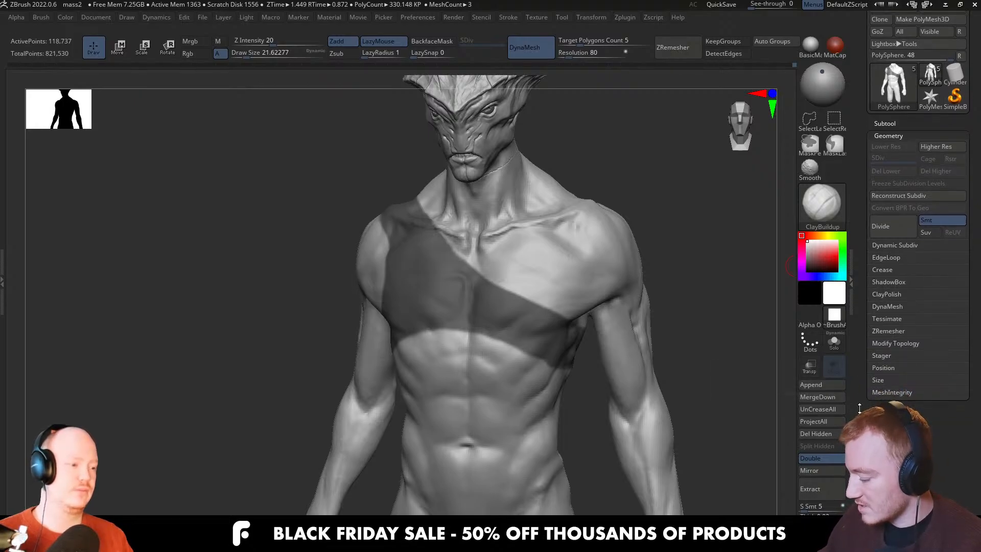
Try extracting the masked chest area as a separate shell with S Smt 5
{"action": "left_click", "coordinate": [824, 487]}
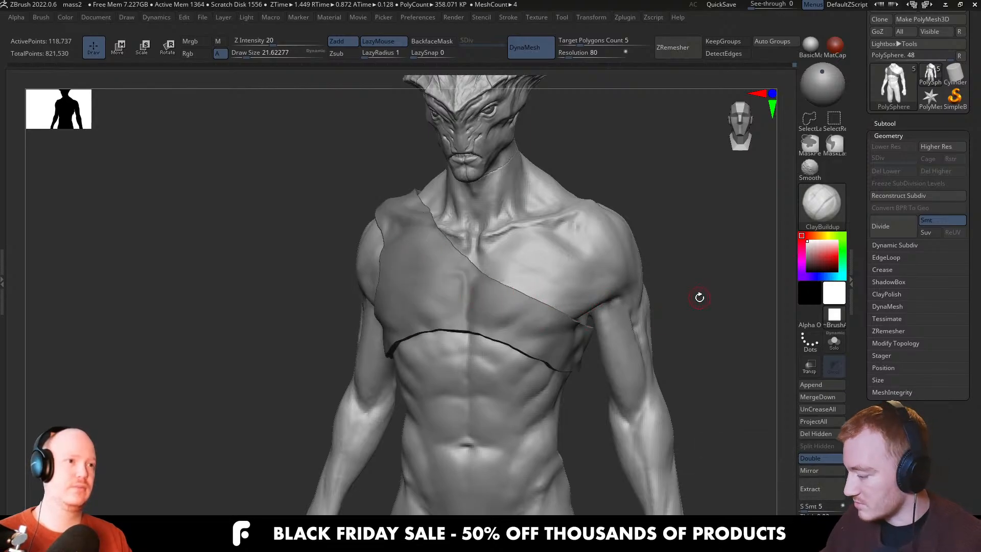
{"action": "key", "text": "ctrl+z"}
{"action": "left_click_drag", "start_coordinate": [697, 294], "coordinate": [657, 282]}
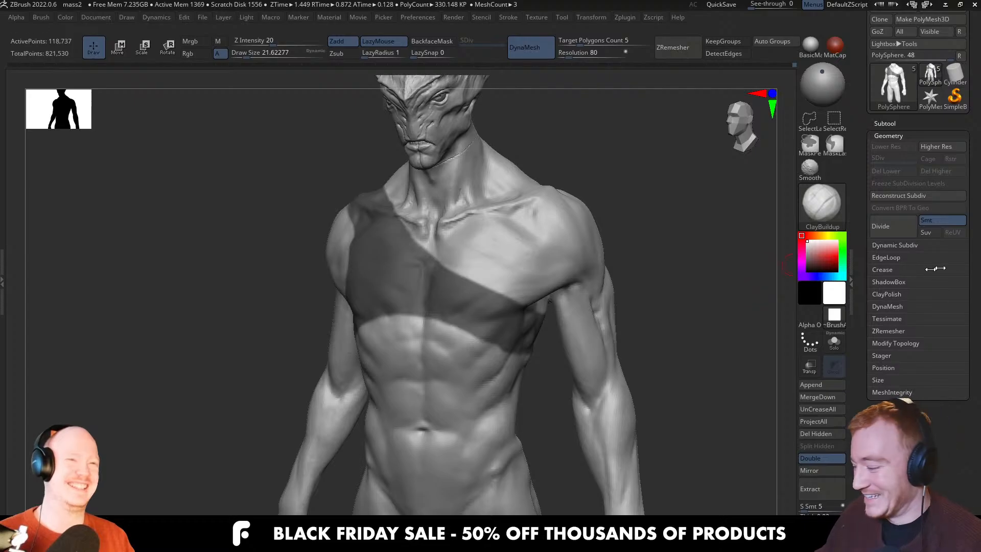
Look through the Dynamic Subdiv and Modify Topology options in the body's Geometry settings
{"action": "scroll", "coordinate": [900, 261], "scroll_direction": "down", "scroll_amount": 2}
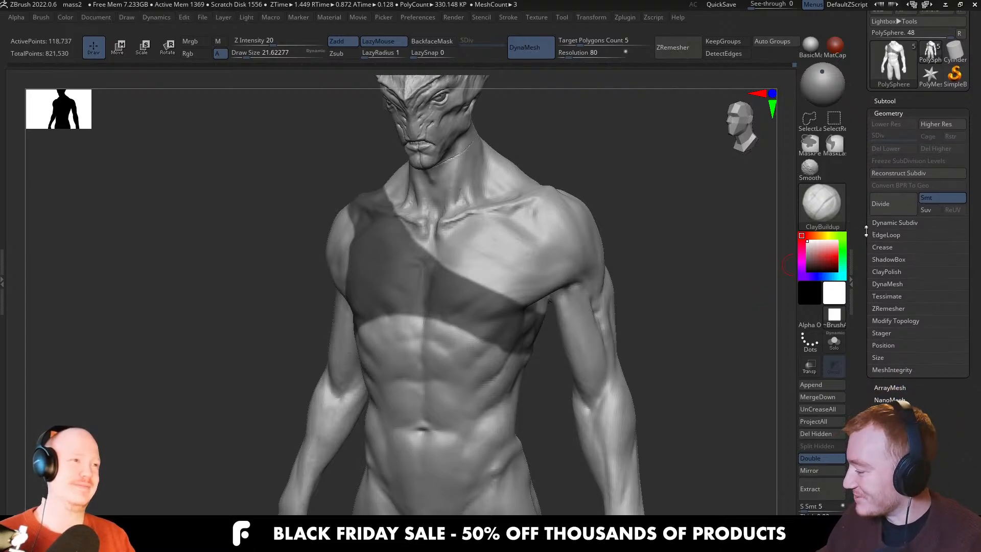
{"action": "scroll", "coordinate": [868, 233], "scroll_direction": "down", "scroll_amount": 1}
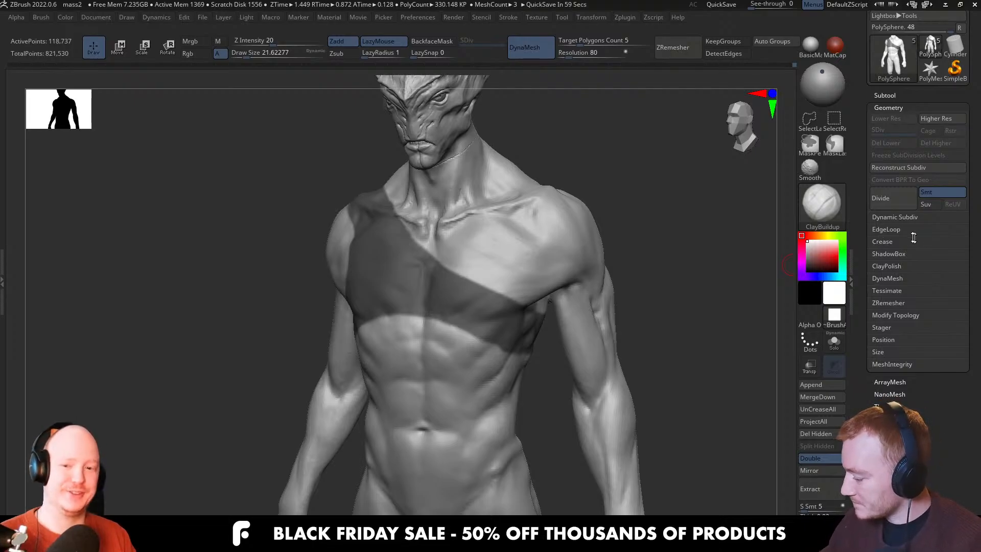
{"action": "left_click", "coordinate": [895, 217]}
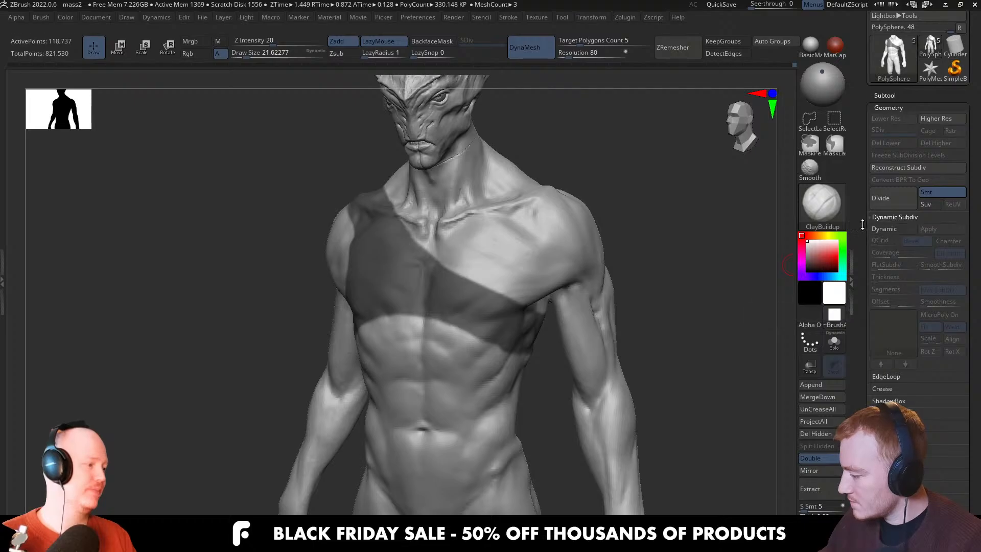
{"action": "scroll", "coordinate": [889, 270], "scroll_direction": "down", "scroll_amount": 4}
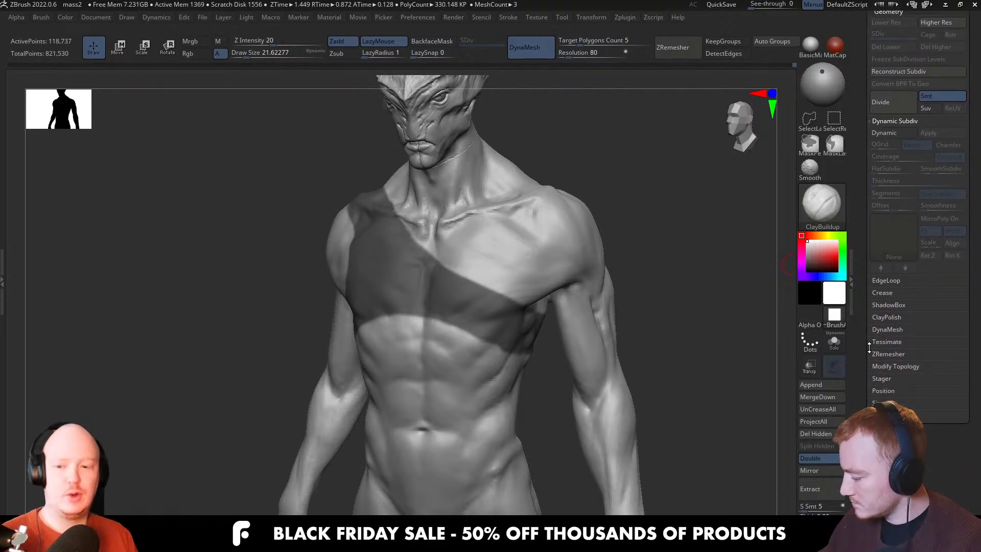
{"action": "left_click", "coordinate": [881, 366]}
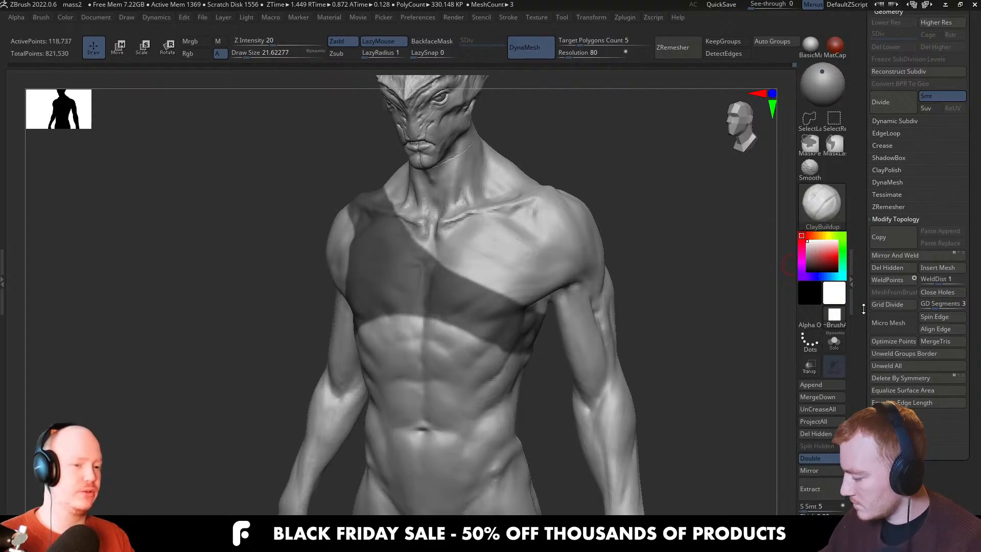
{"action": "left_click_drag", "start_coordinate": [864, 309], "coordinate": [861, 244]}
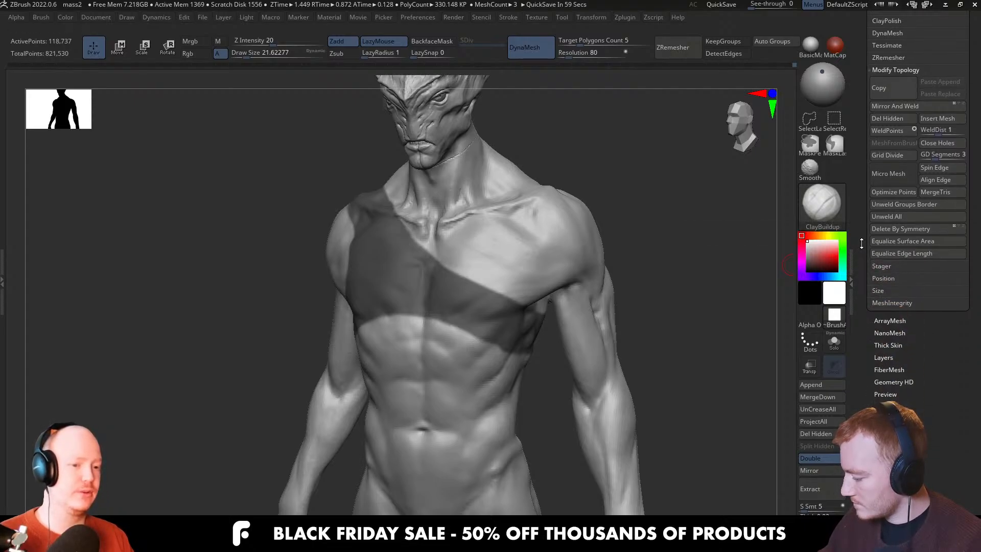
{"action": "left_click_drag", "start_coordinate": [868, 335], "coordinate": [869, 329]}
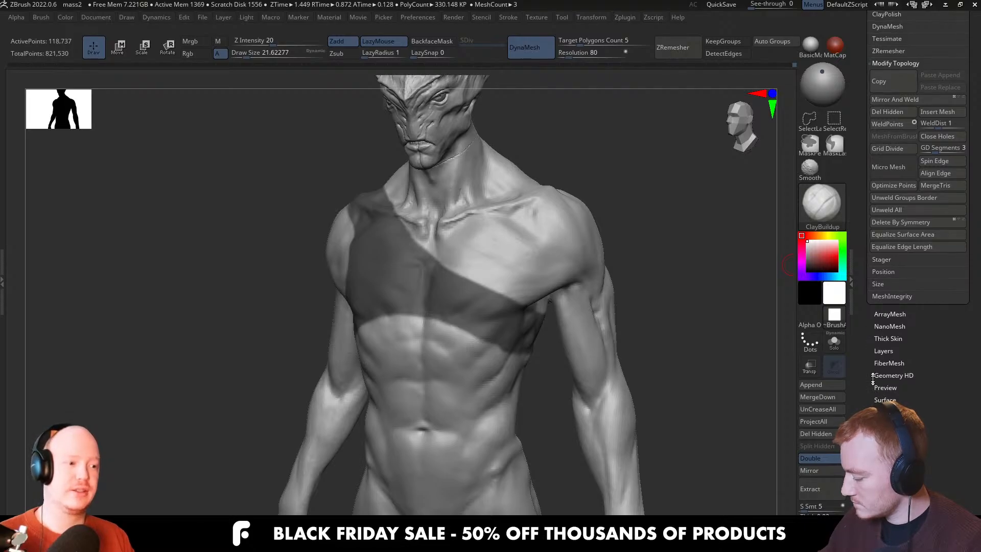
{"action": "scroll", "coordinate": [884, 307], "scroll_direction": "up", "scroll_amount": 10}
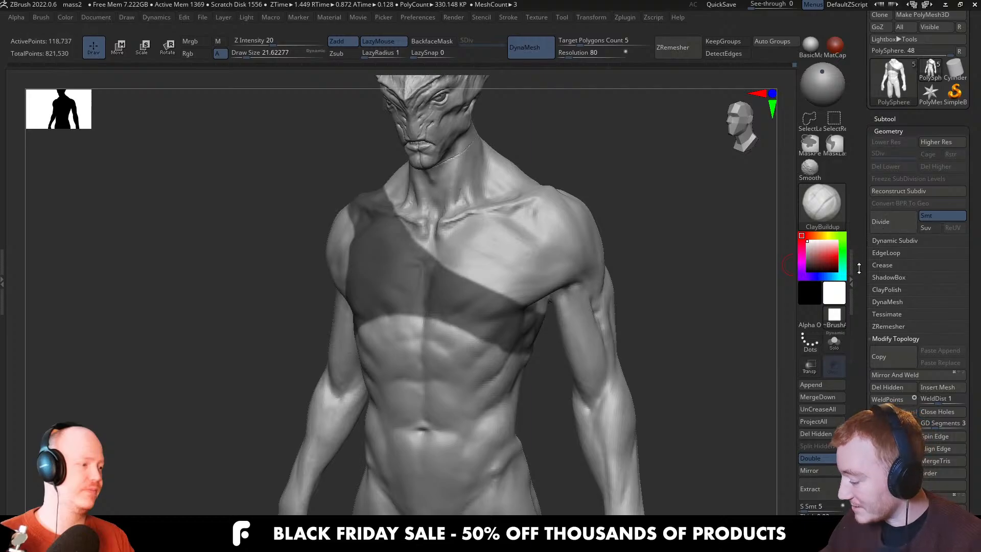
{"action": "left_click_drag", "start_coordinate": [867, 313], "coordinate": [873, 246]}
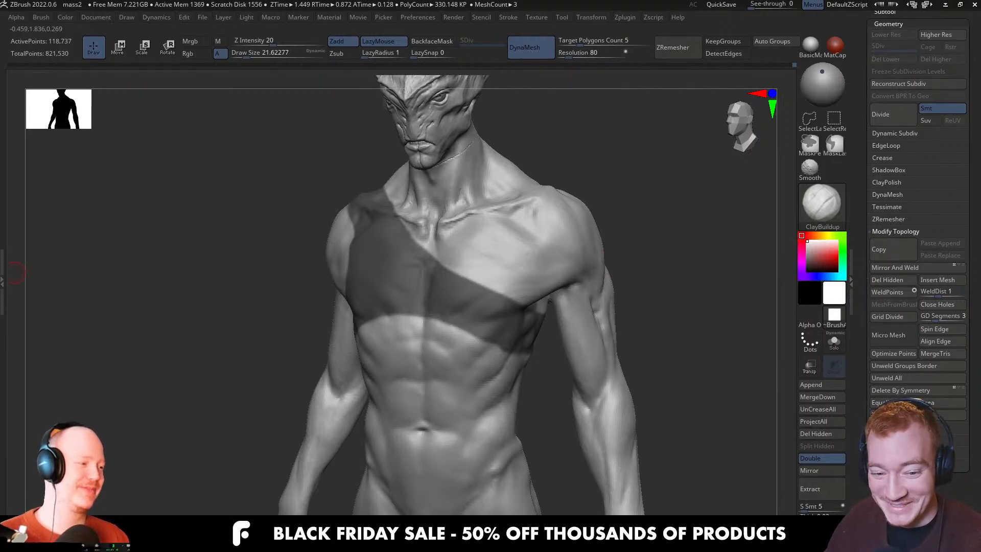
Switch to VLC media player and show the reference recording 17 The Cape.mp4
{"action": "key", "text": "super"}
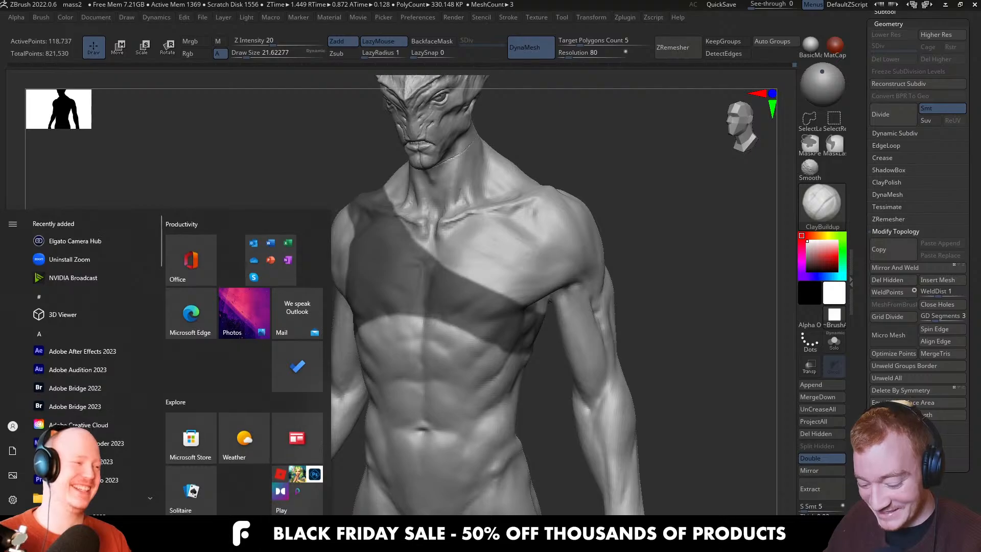
{"action": "key", "text": "super"}
{"action": "key", "text": "super+e"}
{"action": "left_click_drag", "start_coordinate": [506, 27], "coordinate": [0, 10]}
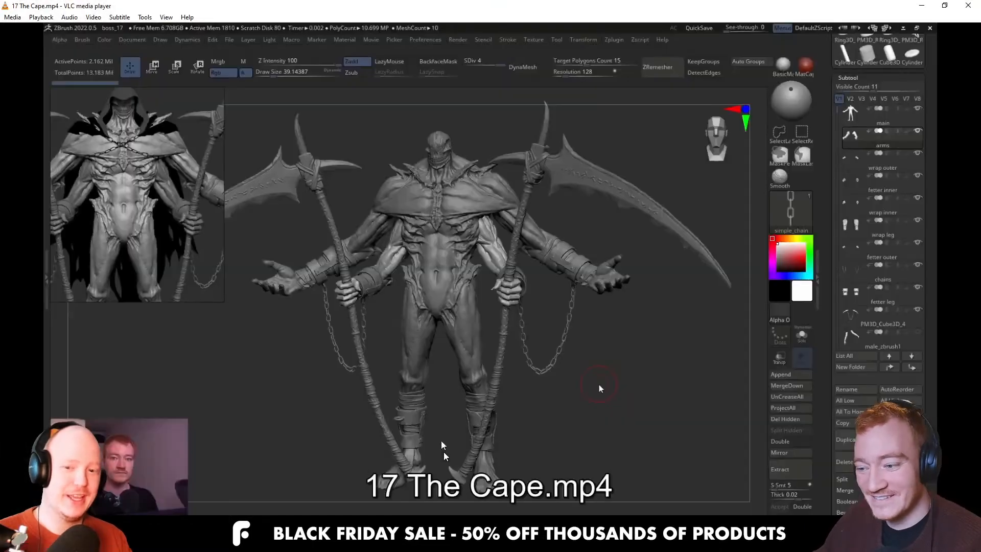
Switch back to ZBrush and open the Extract settings for the masked body subtool
{"action": "left_click_drag", "start_coordinate": [398, 4], "coordinate": [0, 43]}
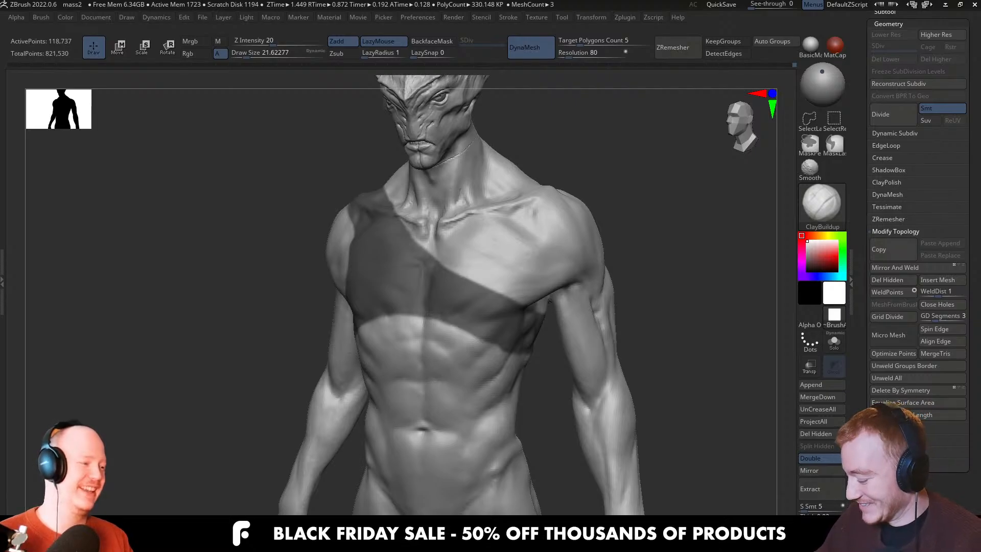
{"action": "scroll", "coordinate": [918, 230], "scroll_direction": "down", "scroll_amount": 3}
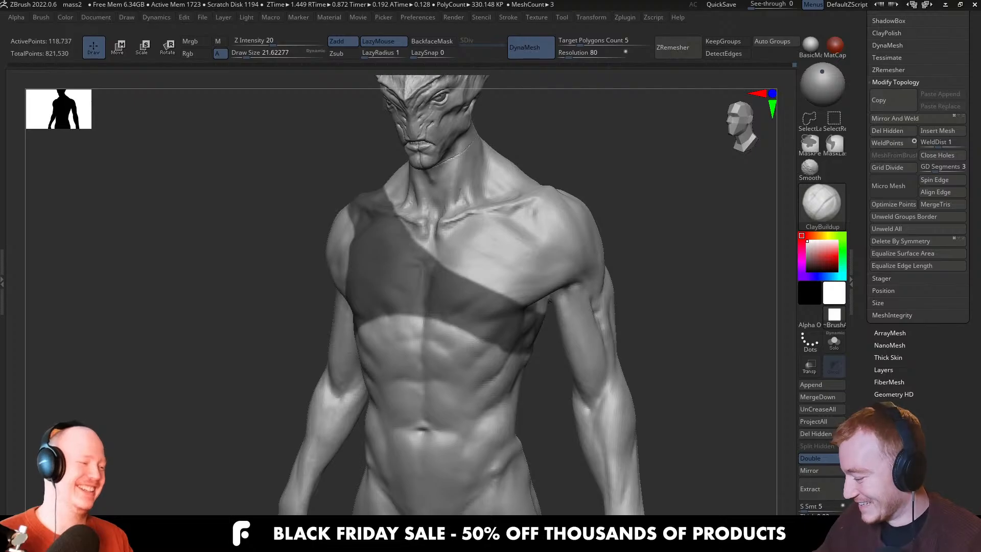
{"action": "scroll", "coordinate": [870, 79], "scroll_direction": "up", "scroll_amount": 4}
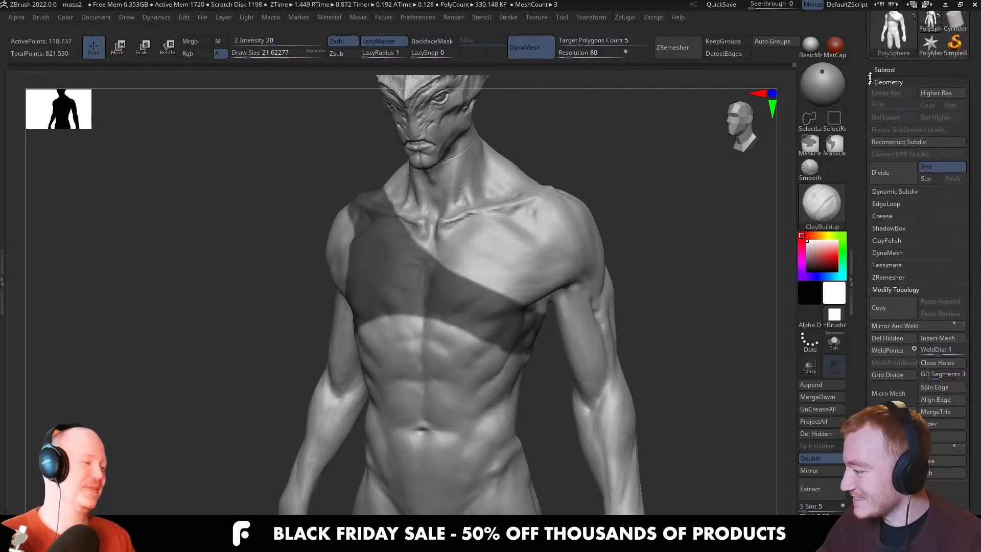
{"action": "left_click", "coordinate": [883, 68]}
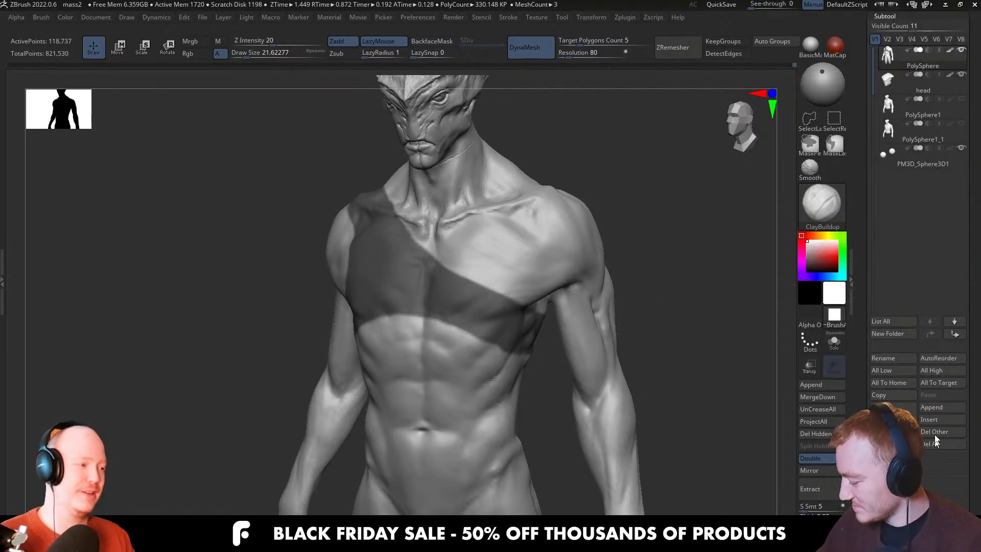
{"action": "scroll", "coordinate": [864, 357], "scroll_direction": "down", "scroll_amount": 5}
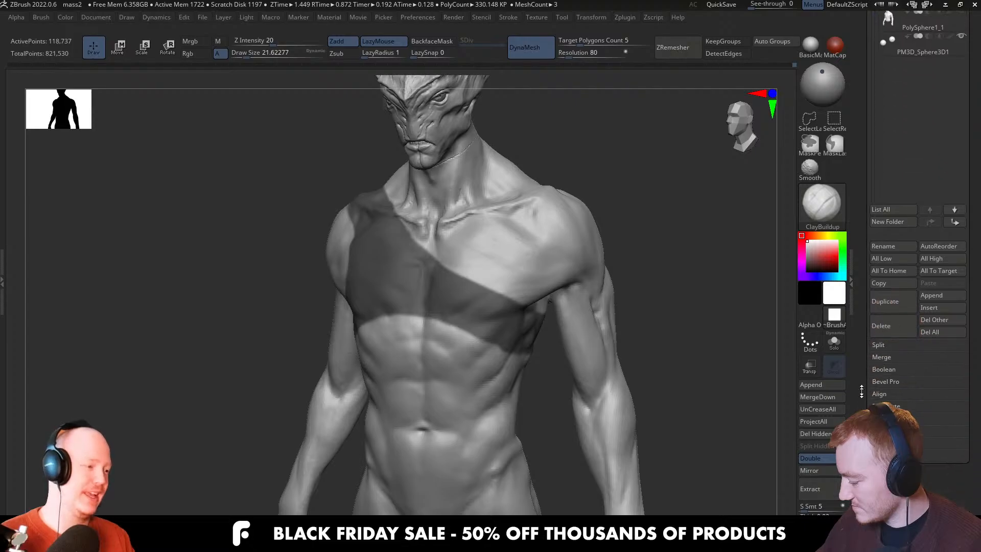
{"action": "left_click", "coordinate": [882, 283]}
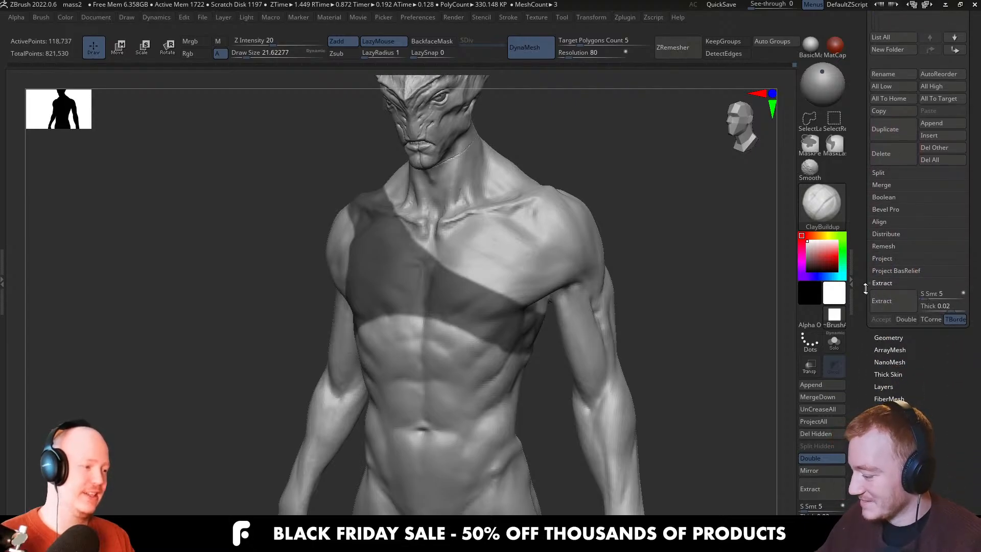
{"action": "left_click_drag", "start_coordinate": [866, 288], "coordinate": [866, 271]}
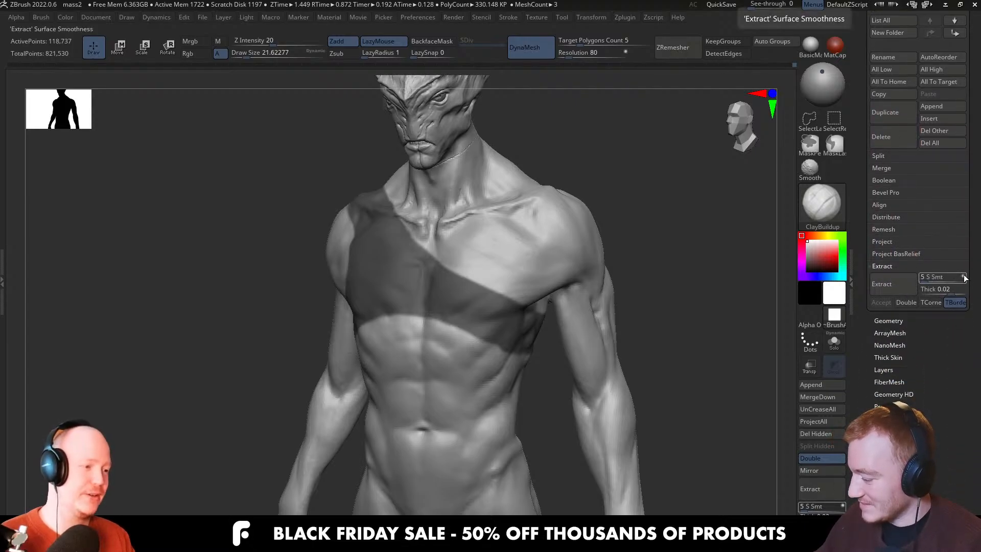
{"action": "key", "text": "ctrl"}
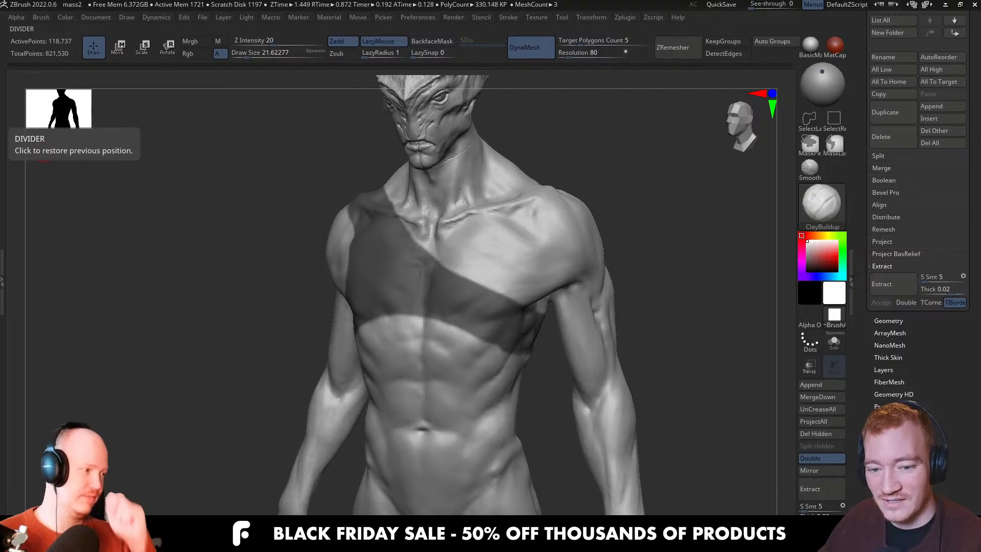
Preview extracting the masked chest area at S Smt 5 and Thick 0.02 in both surface smoothness modes
{"action": "right_click_drag", "start_coordinate": [450, 358], "coordinate": [503, 356]}
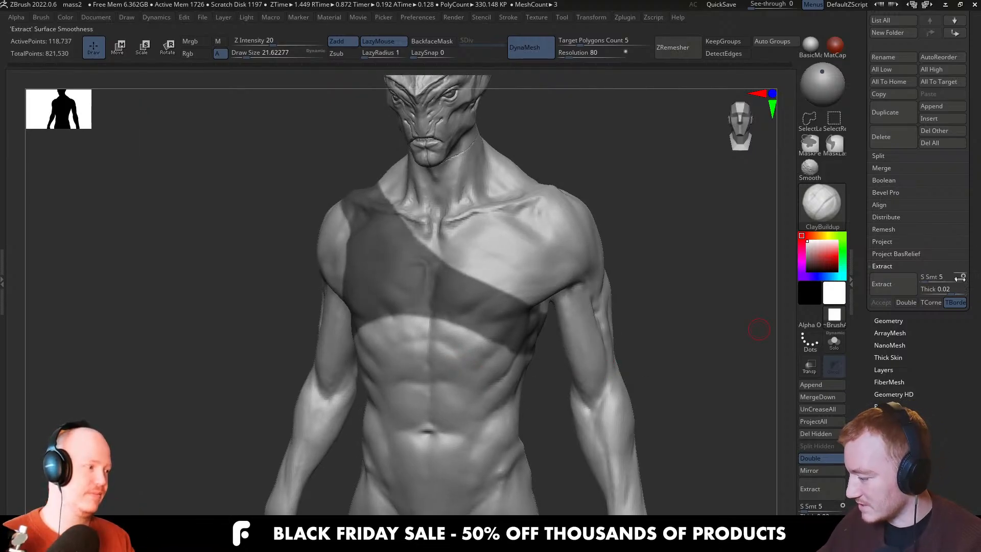
{"action": "left_click", "coordinate": [882, 284]}
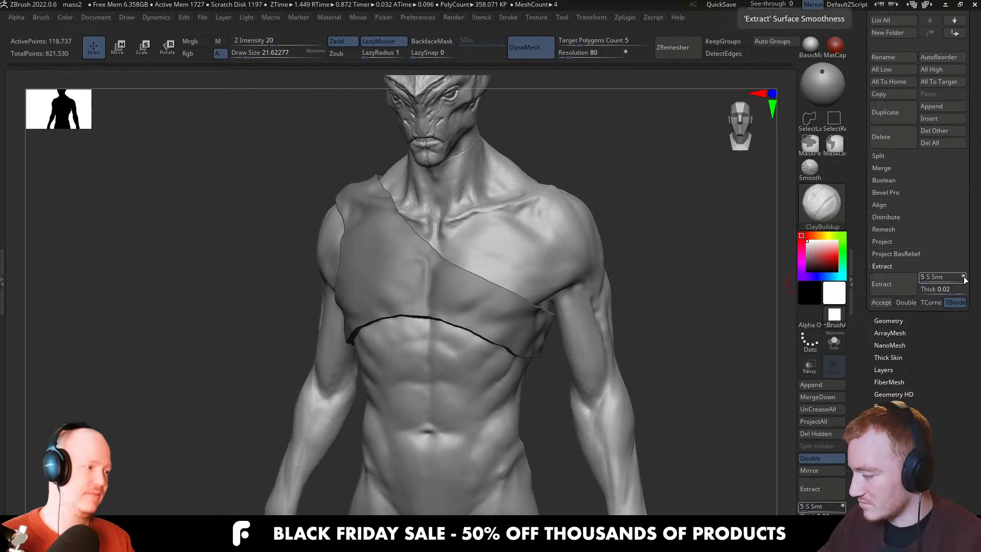
{"action": "left_click", "coordinate": [882, 287]}
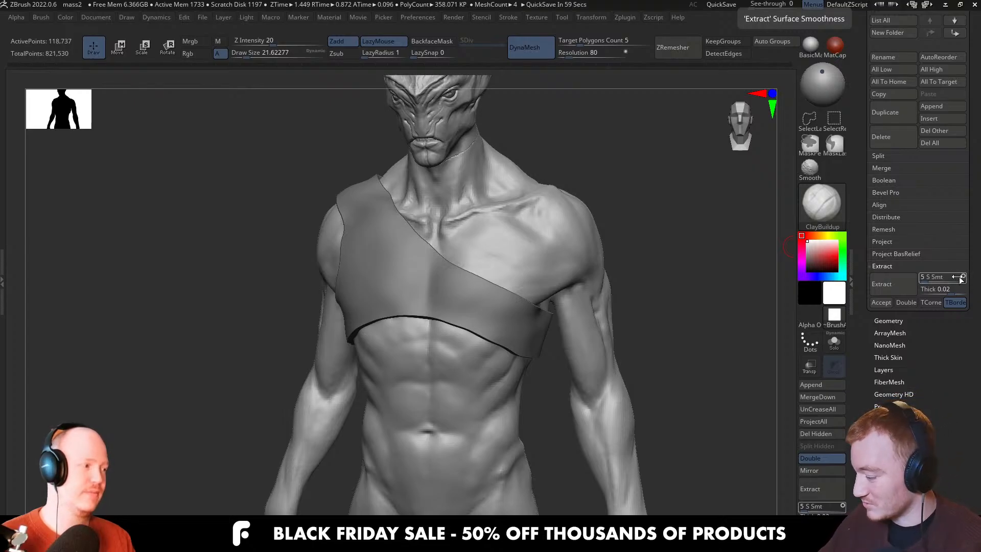
Raise S Smt to 100, preview the chest extraction in both surface smoothness modes and discard the preview
{"action": "left_click_drag", "start_coordinate": [962, 279], "coordinate": [975, 279]}
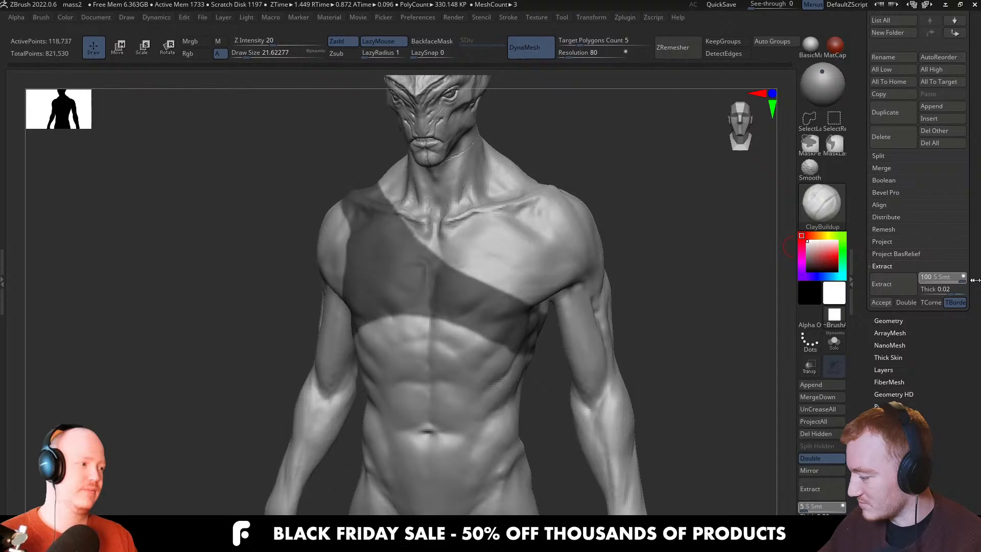
{"action": "left_click", "coordinate": [895, 290]}
{"action": "left_click", "coordinate": [881, 302]}
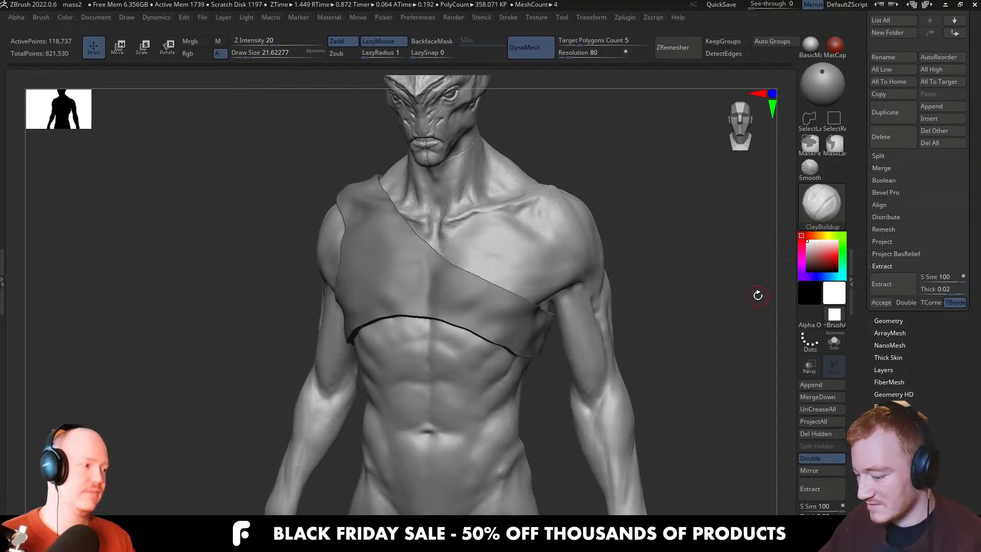
{"action": "left_click_drag", "start_coordinate": [962, 278], "coordinate": [959, 278]}
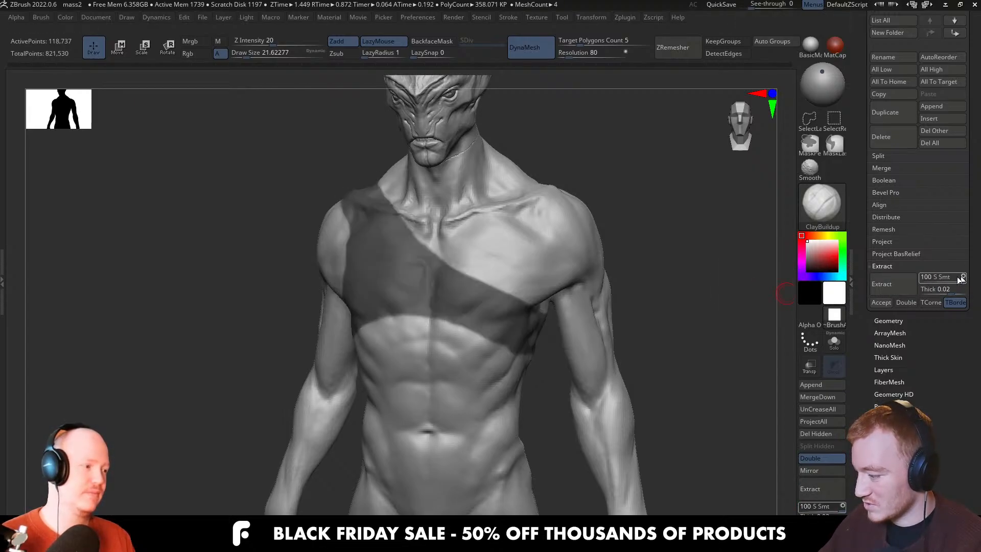
{"action": "left_click", "coordinate": [902, 283]}
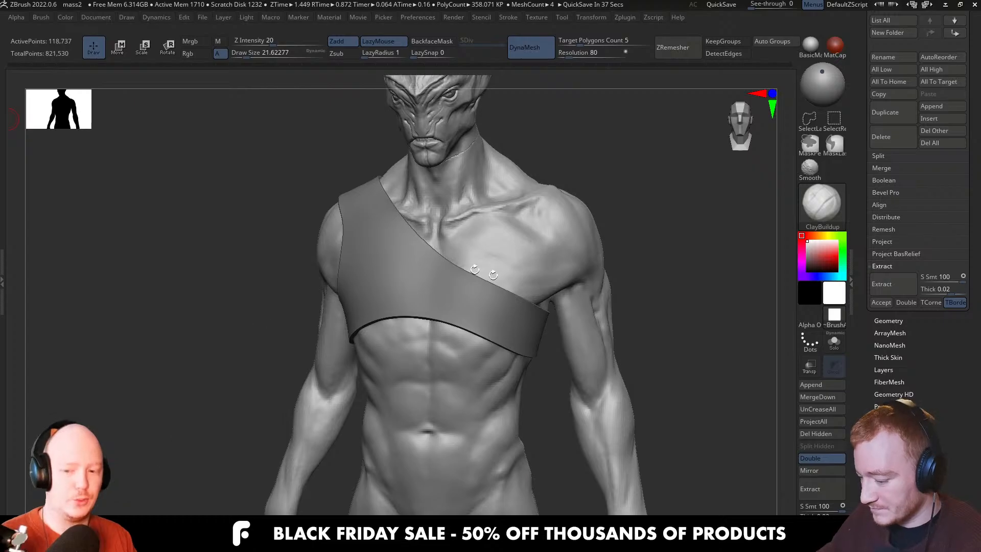
{"action": "right_click_drag", "start_coordinate": [493, 274], "coordinate": [539, 274], "text": "shift"}
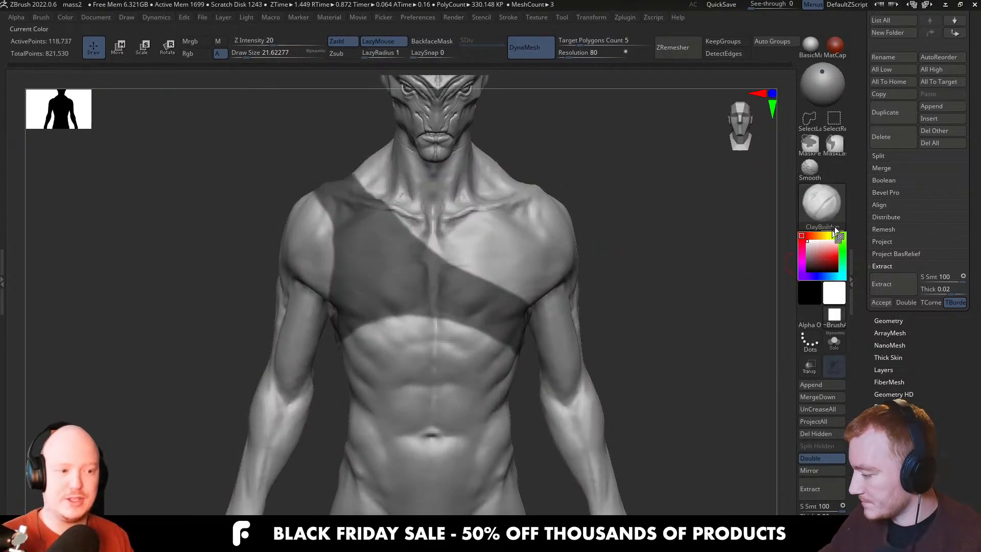
Duplicate the masked body subtool
{"action": "left_click_drag", "start_coordinate": [857, 210], "coordinate": [859, 392]}
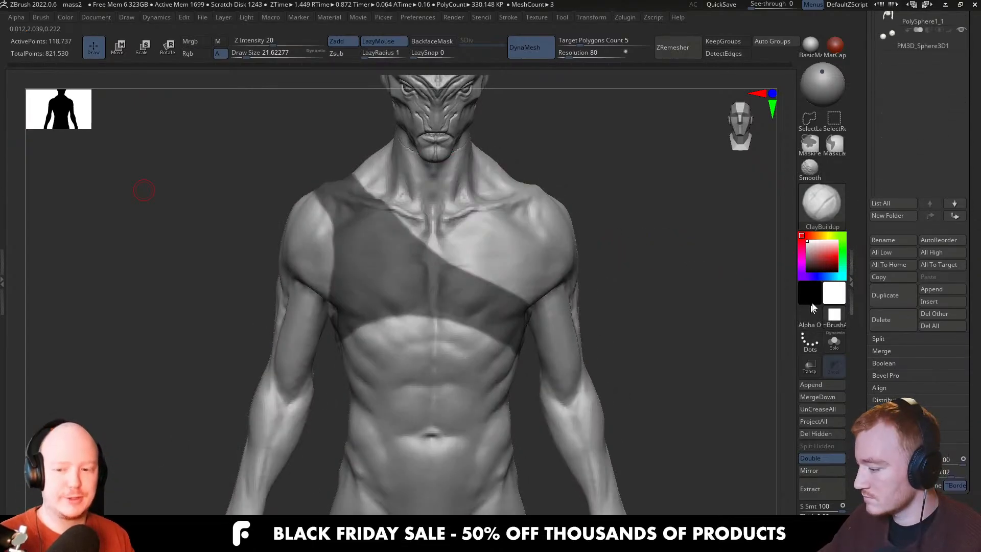
{"action": "left_click_drag", "start_coordinate": [861, 211], "coordinate": [864, 215]}
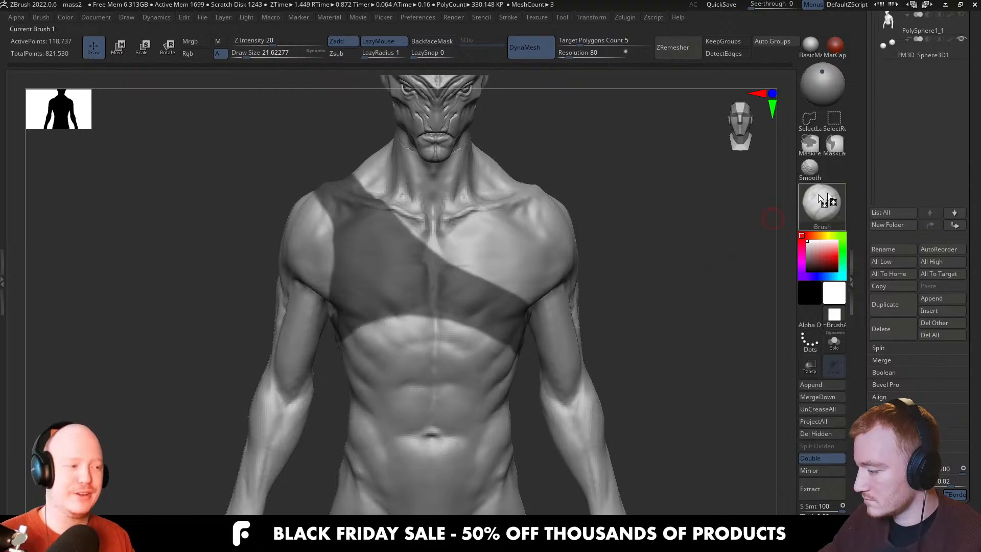
{"action": "left_click_drag", "start_coordinate": [862, 168], "coordinate": [862, 168]}
{"action": "left_click_drag", "start_coordinate": [691, 280], "coordinate": [664, 293]}
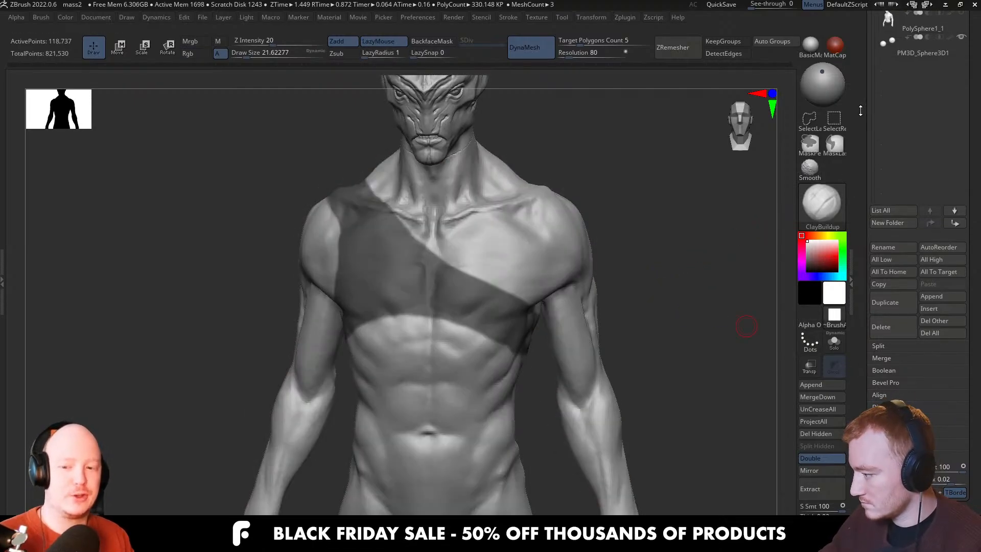
{"action": "left_click_drag", "start_coordinate": [860, 140], "coordinate": [867, 190]}
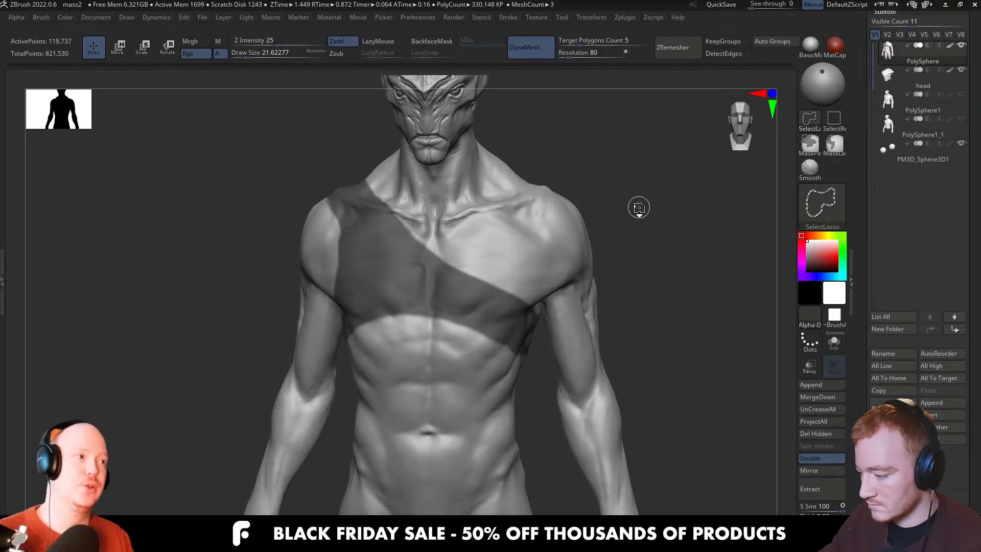
{"action": "key", "text": "ctrl+shift+d"}
{"action": "left_click_drag", "start_coordinate": [861, 271], "coordinate": [860, 210]}
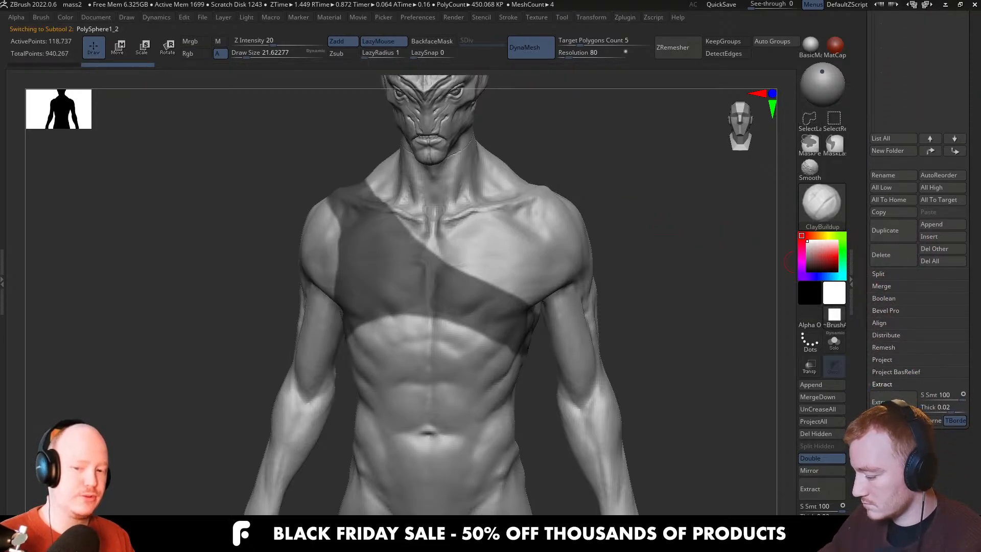
Apply Edgeloop Masked Border to the duplicated body and display its polyframe
{"action": "left_click_drag", "start_coordinate": [866, 285], "coordinate": [886, 248]}
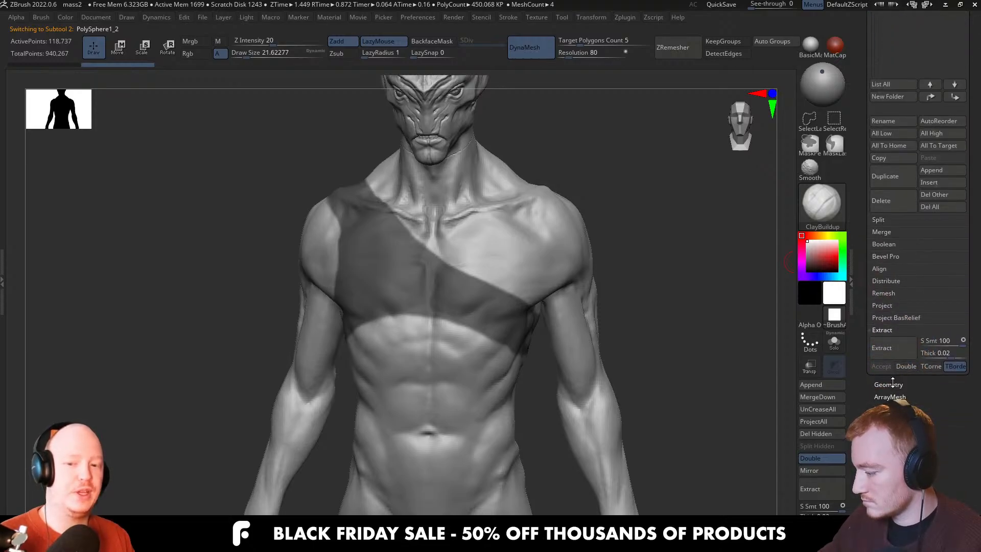
{"action": "left_click", "coordinate": [892, 383]}
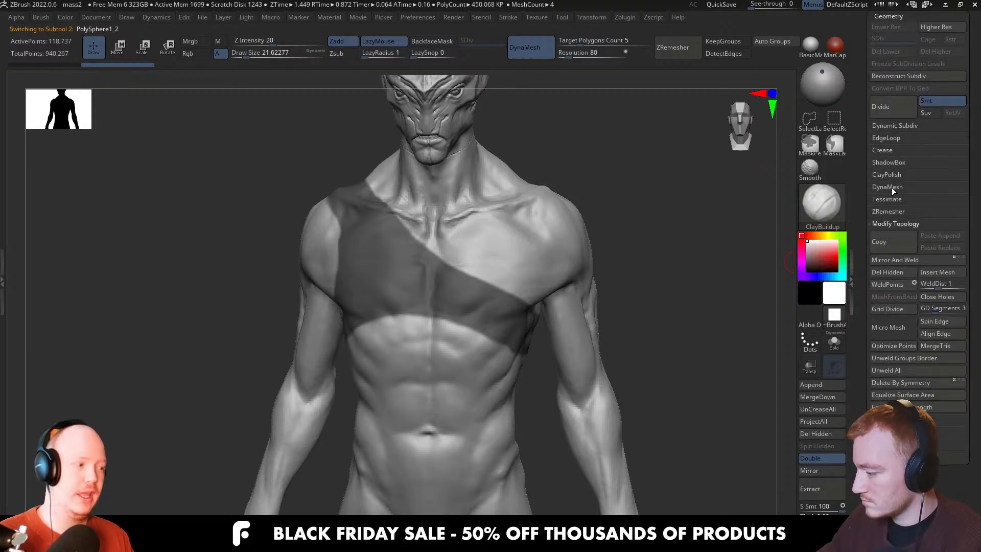
{"action": "left_click", "coordinate": [894, 138]}
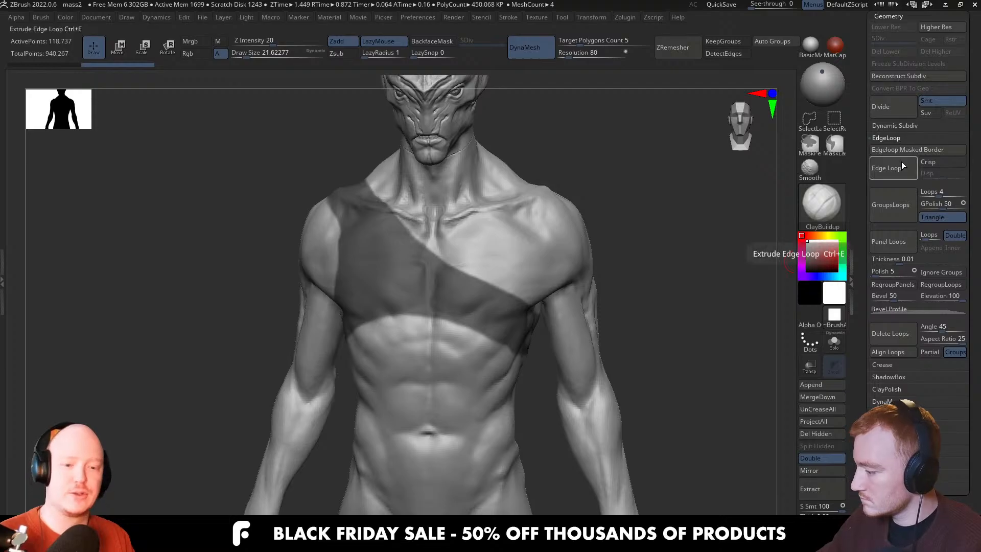
{"action": "left_click", "coordinate": [908, 150]}
{"action": "key", "text": "shift+f"}
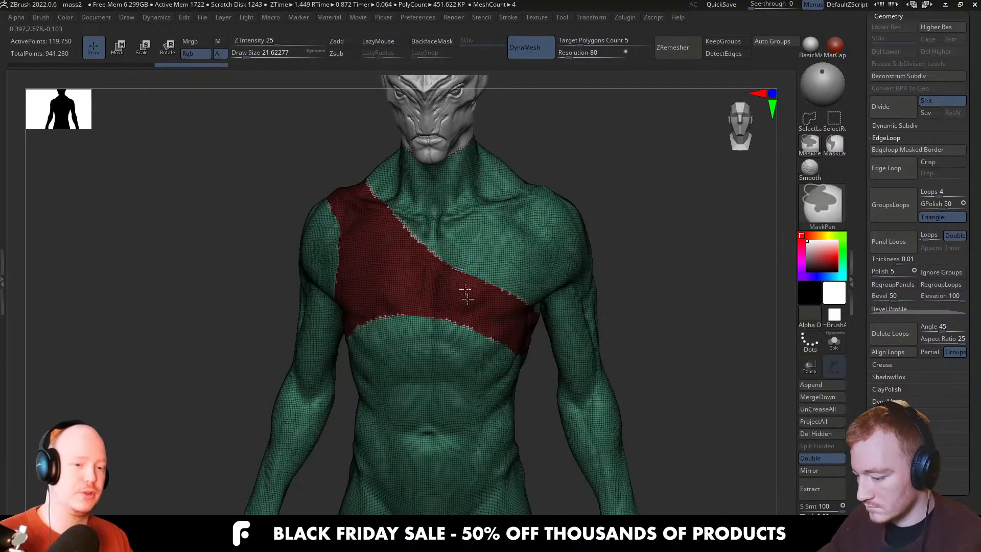
Isolate the duplicated body in Solo mode and clear its mask
{"action": "right_click_drag", "start_coordinate": [466, 293], "coordinate": [533, 365], "text": "ctrl"}
{"action": "mouse_move", "coordinate": [500, 337]}
{"action": "right_mouse_down"}
{"action": "mouse_move", "coordinate": [504, 363]}
{"action": "mouse_move", "coordinate": [514, 270]}
{"action": "mouse_move", "coordinate": [480, 287]}
{"action": "right_mouse_up"}
{"action": "left_click", "coordinate": [834, 342]}
{"action": "key", "text": "shift+f"}
{"action": "key", "text": "shift+f"}
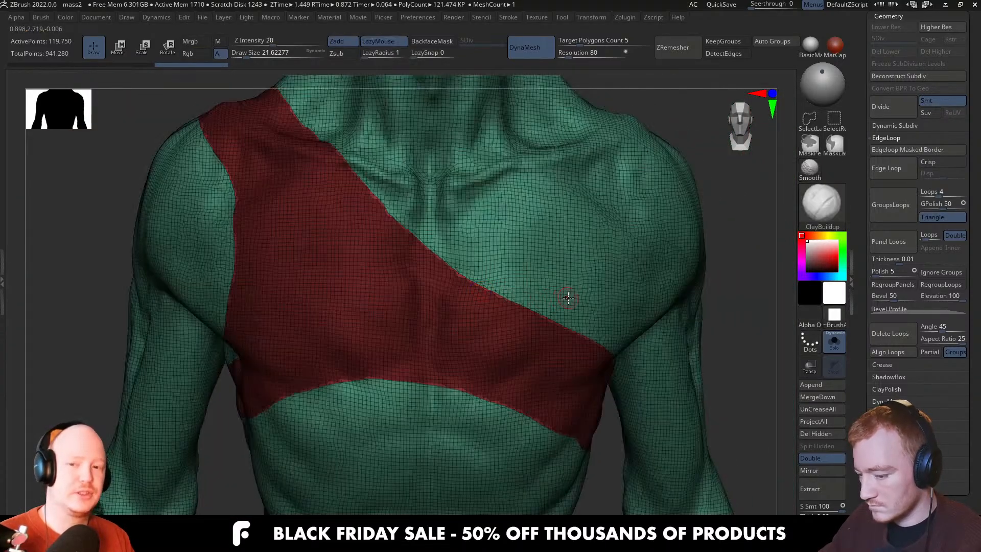
{"action": "right_click_drag", "start_coordinate": [565, 291], "coordinate": [603, 281]}
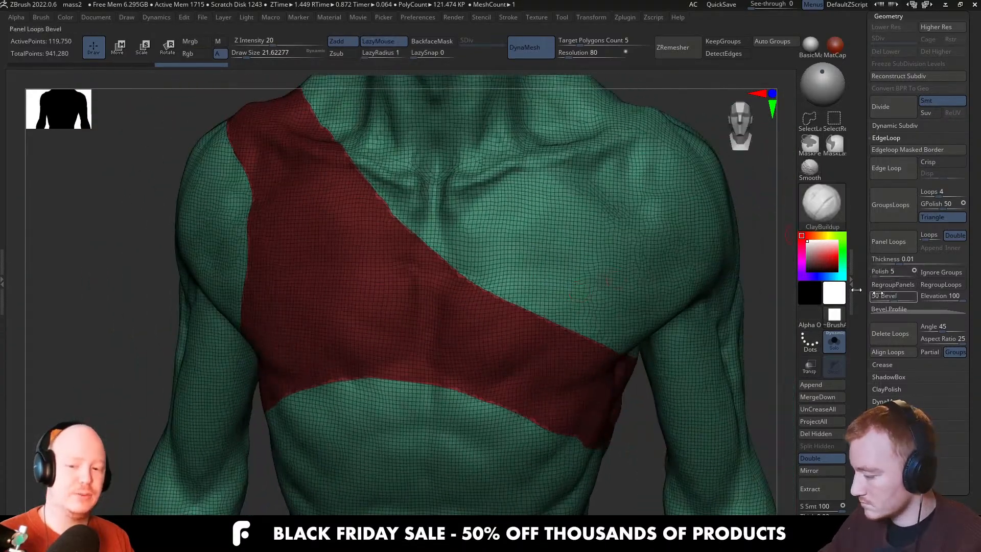
{"action": "left_click_drag", "start_coordinate": [786, 350], "coordinate": [767, 361], "text": "ctrl"}
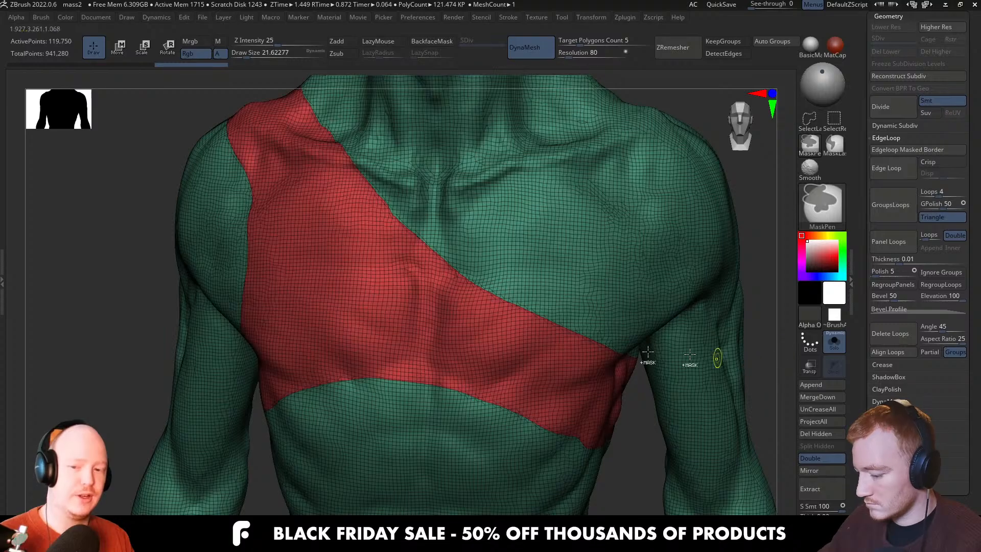
{"action": "right_click_drag", "start_coordinate": [638, 352], "coordinate": [559, 345]}
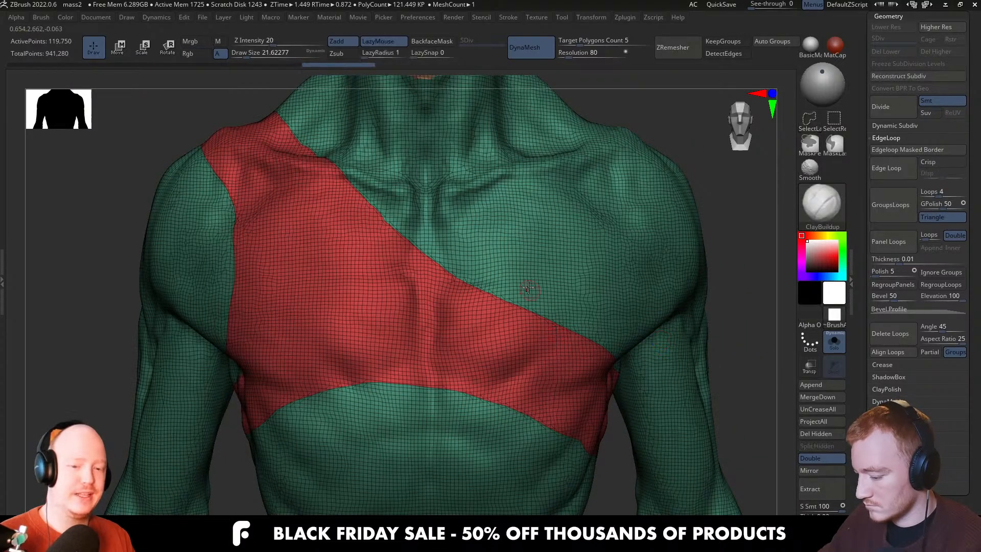
Show only the garment polygroup by hiding the rest of the duplicated body, and turn off the polyframe
{"action": "left_click", "coordinate": [844, 121], "text": "ctrl+shift"}
{"action": "left_click", "coordinate": [647, 221], "text": "ctrl+shift"}
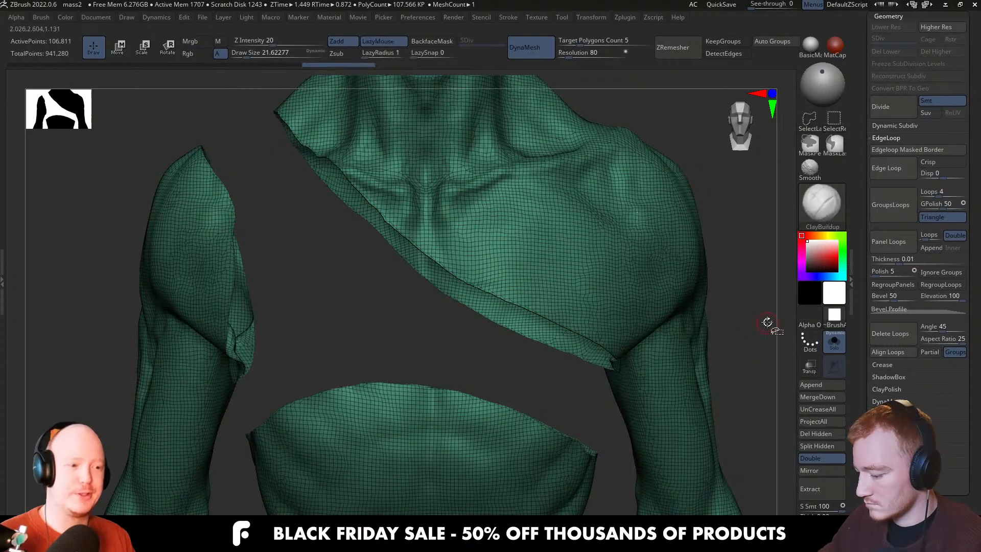
{"action": "left_click_drag", "start_coordinate": [769, 324], "coordinate": [748, 338], "text": "ctrl+shift"}
{"action": "key", "text": "shift+f"}
{"action": "mouse_move", "coordinate": [648, 346]}
{"action": "right_mouse_down"}
{"action": "mouse_move", "coordinate": [621, 338]}
{"action": "mouse_move", "coordinate": [543, 345]}
{"action": "mouse_move", "coordinate": [567, 356]}
{"action": "mouse_move", "coordinate": [551, 366]}
{"action": "mouse_move", "coordinate": [569, 353]}
{"action": "right_mouse_up"}
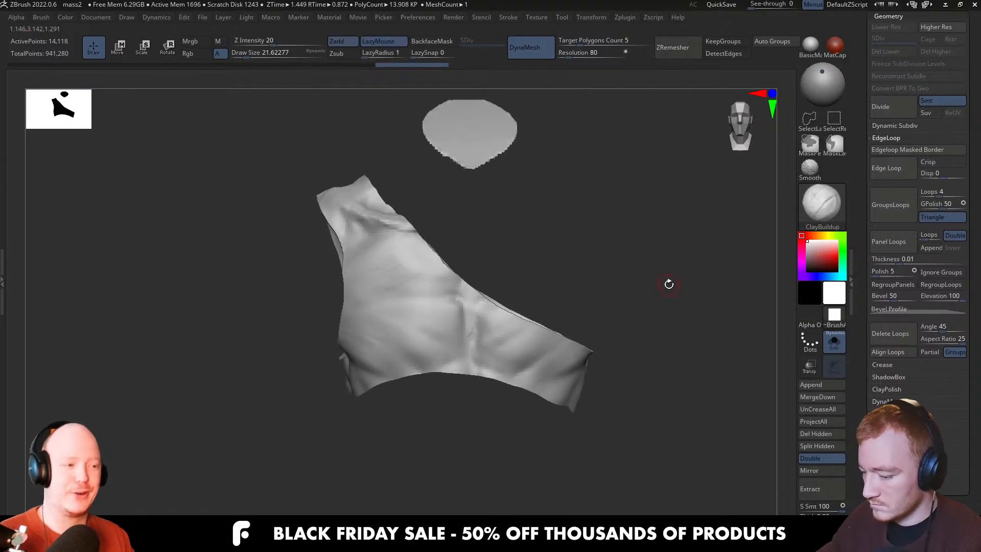
Display the polyframe, hide the stray patch above the garment and delete all hidden geometry
{"action": "mouse_move", "coordinate": [668, 282]}
{"action": "right_mouse_down"}
{"action": "mouse_move", "coordinate": [655, 326]}
{"action": "mouse_move", "coordinate": [668, 291]}
{"action": "mouse_move", "coordinate": [647, 311]}
{"action": "right_mouse_up"}
{"action": "key", "text": "shift+f"}
{"action": "key", "text": "shift+f"}
{"action": "key", "text": "shift+f"}
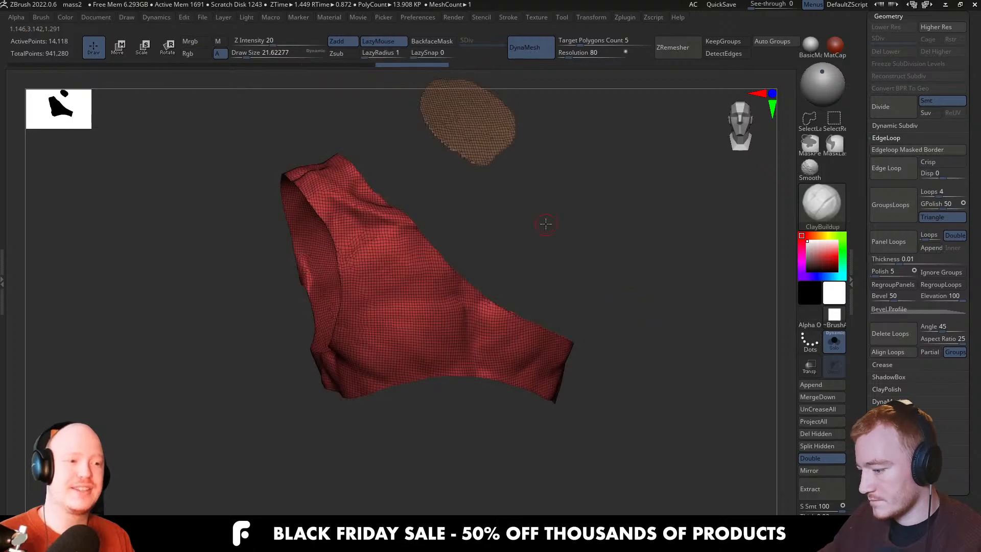
{"action": "right_click_drag", "start_coordinate": [546, 223], "coordinate": [531, 184]}
{"action": "left_click", "coordinate": [810, 121], "text": "ctrl+shift"}
{"action": "mouse_move", "coordinate": [546, 166]}
{"action": "left_mouse_down", "text": "ctrl+shift"}
{"action": "mouse_move", "coordinate": [399, 191]}
{"action": "mouse_move", "coordinate": [584, 105]}
{"action": "mouse_move", "coordinate": [584, 125]}
{"action": "left_mouse_up", "text": "ctrl+shift"}
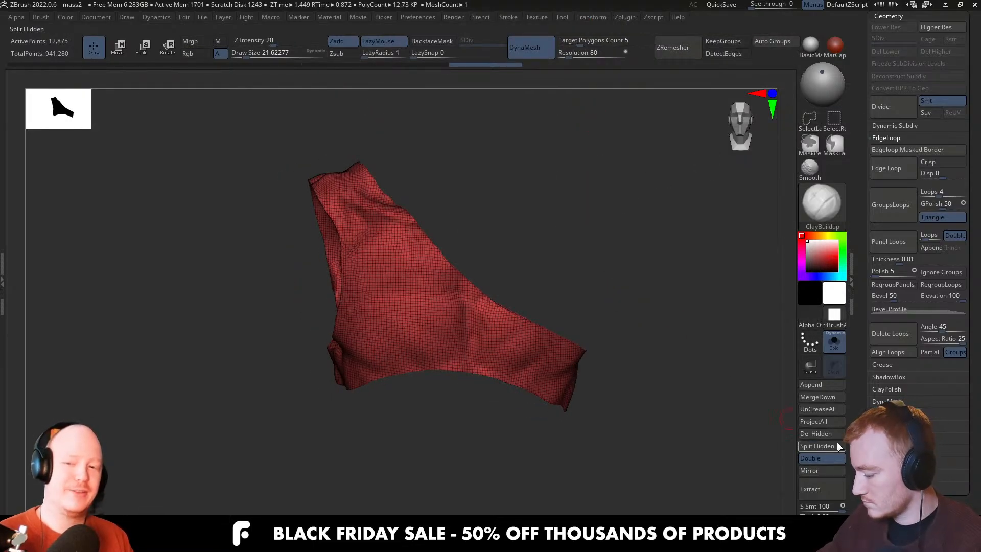
{"action": "left_click", "coordinate": [818, 434]}
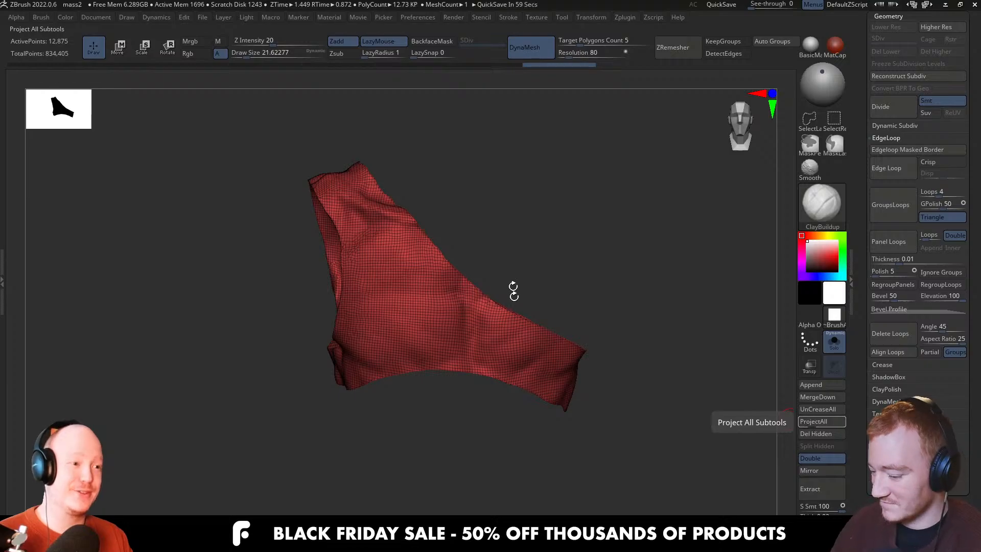
{"action": "mouse_move", "coordinate": [513, 289]}
{"action": "right_mouse_down"}
{"action": "mouse_move", "coordinate": [529, 353]}
{"action": "mouse_move", "coordinate": [508, 351]}
{"action": "mouse_move", "coordinate": [503, 317]}
{"action": "right_mouse_up"}
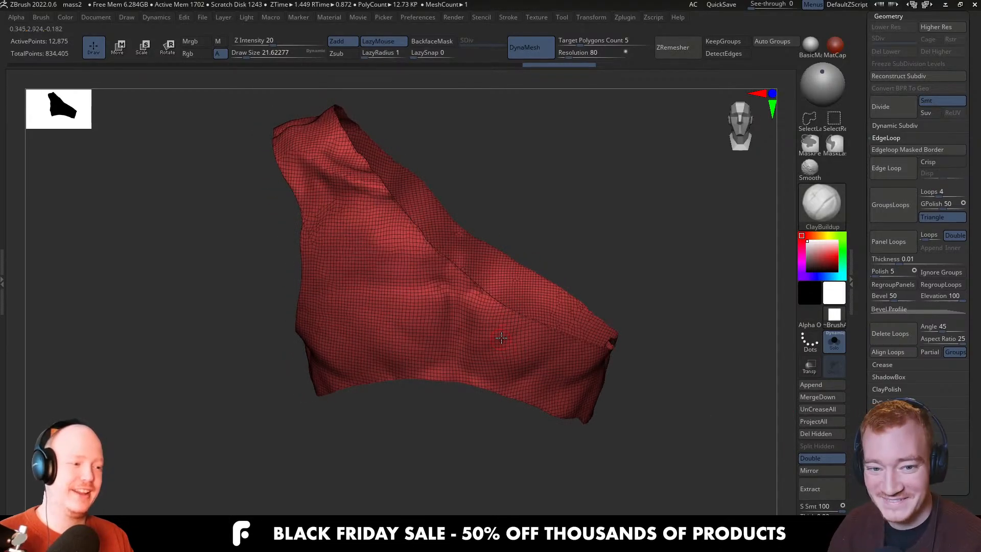
Delete any remaining hidden geometry from the garment and turn off its polyframe
{"action": "mouse_move", "coordinate": [514, 276]}
{"action": "right_mouse_down"}
{"action": "mouse_move", "coordinate": [570, 338]}
{"action": "mouse_move", "coordinate": [567, 353]}
{"action": "right_mouse_up"}
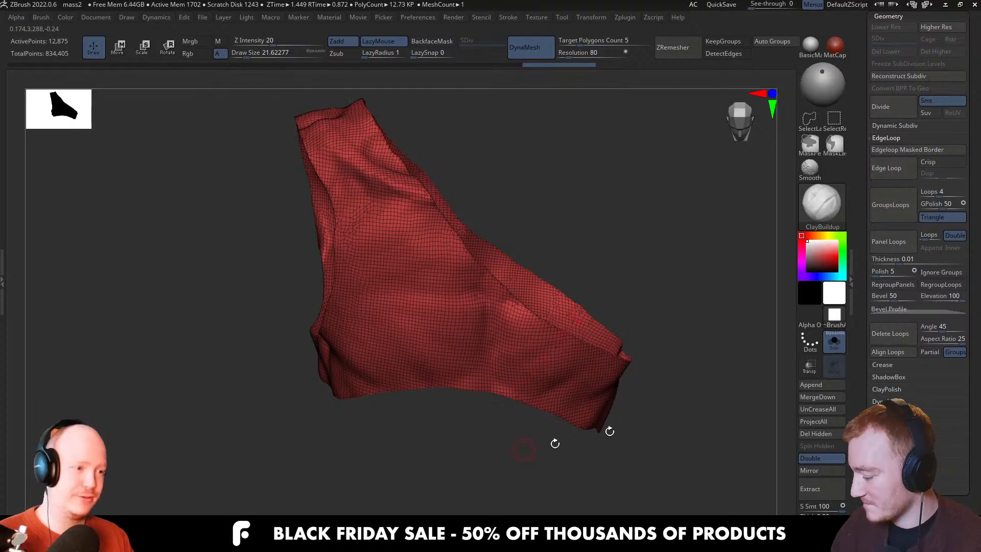
{"action": "left_click", "coordinate": [832, 433]}
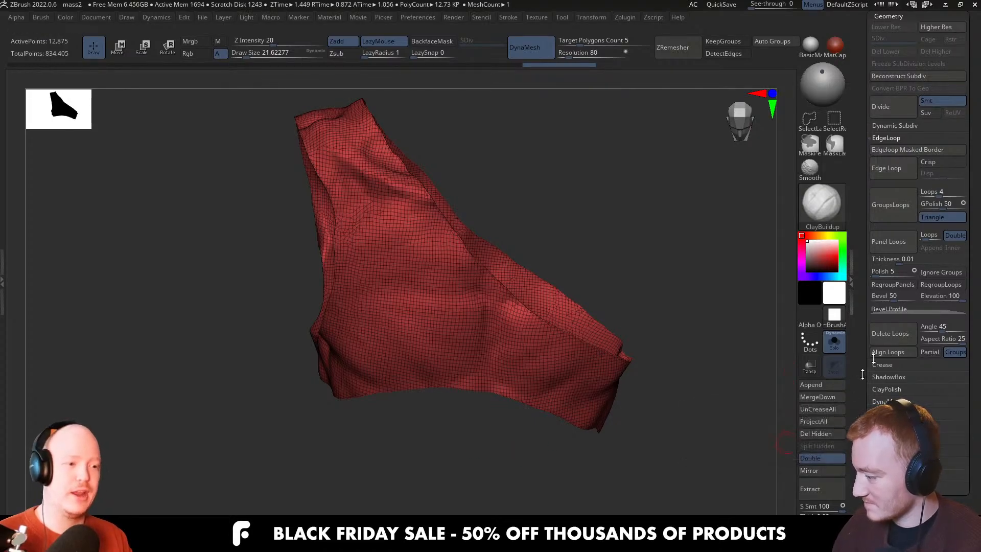
{"action": "left_click_drag", "start_coordinate": [863, 107], "coordinate": [863, 150]}
{"action": "key", "text": "shift+f"}
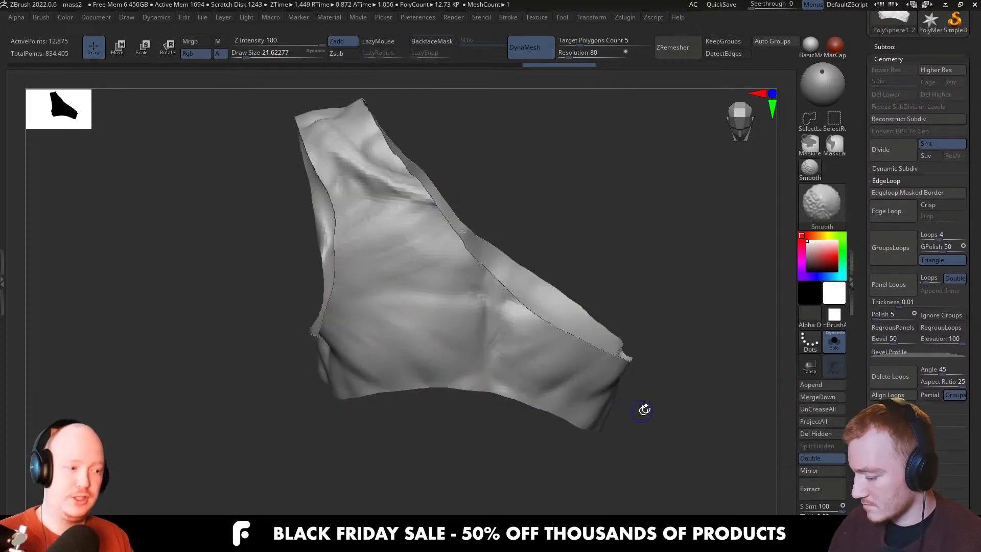
{"action": "key", "text": "shift+f"}
{"action": "right_click_drag", "start_coordinate": [653, 416], "coordinate": [659, 376]}
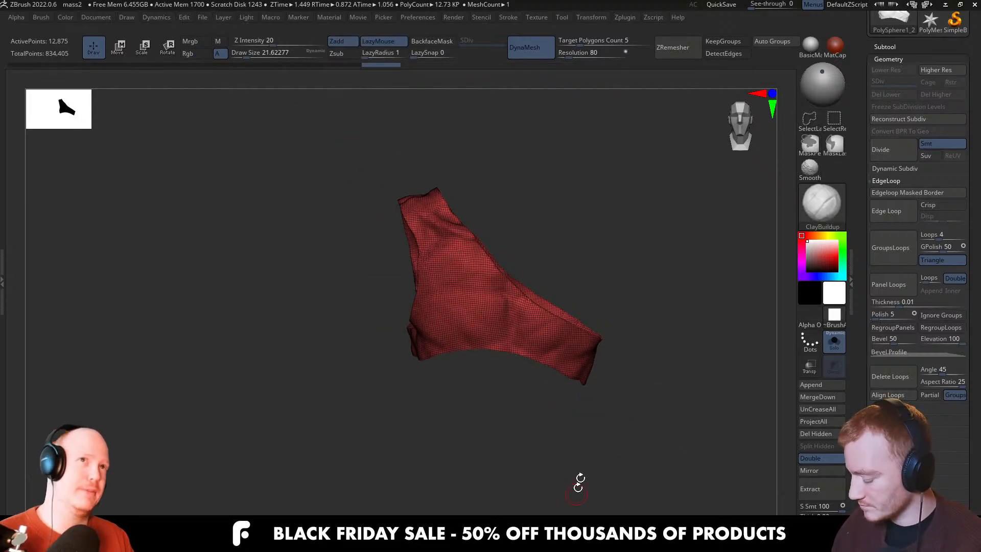
{"action": "mouse_move", "coordinate": [581, 478]}
{"action": "right_mouse_down"}
{"action": "mouse_move", "coordinate": [649, 412]}
{"action": "mouse_move", "coordinate": [670, 374]}
{"action": "right_mouse_up"}
{"action": "key", "text": "shift+f"}
{"action": "right_click_drag", "start_coordinate": [604, 365], "coordinate": [617, 393]}
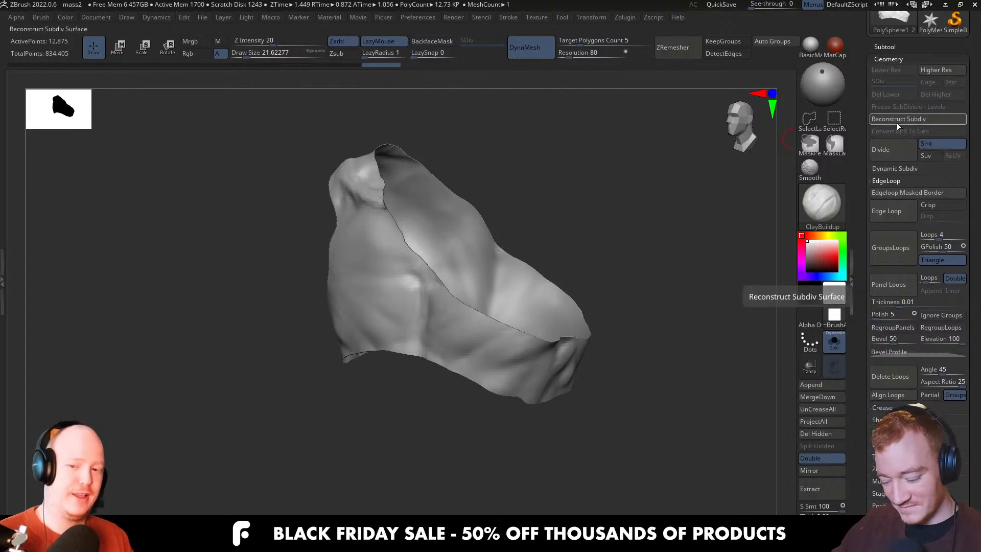
Try to ZRemesh the garment at a target polygons count of 5, check its polyframe and undo the remesh
{"action": "left_click", "coordinate": [888, 469]}
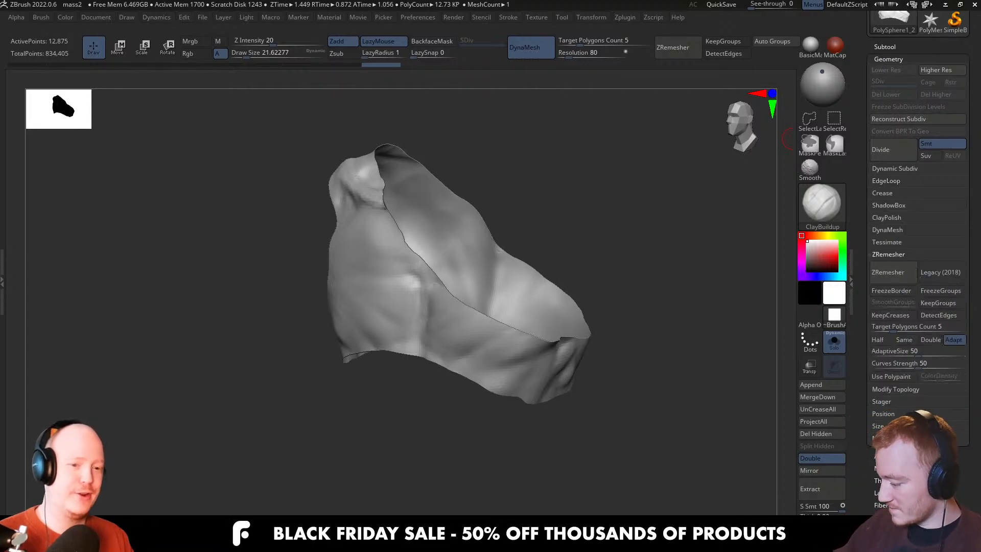
{"action": "left_click", "coordinate": [893, 271]}
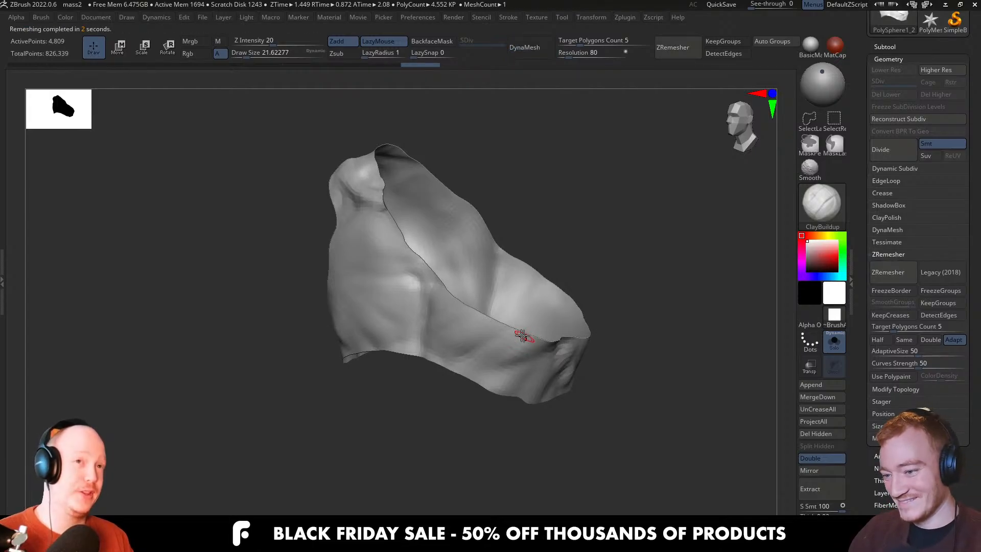
{"action": "key", "text": "shift+f"}
{"action": "right_click_drag", "start_coordinate": [572, 322], "coordinate": [591, 330]}
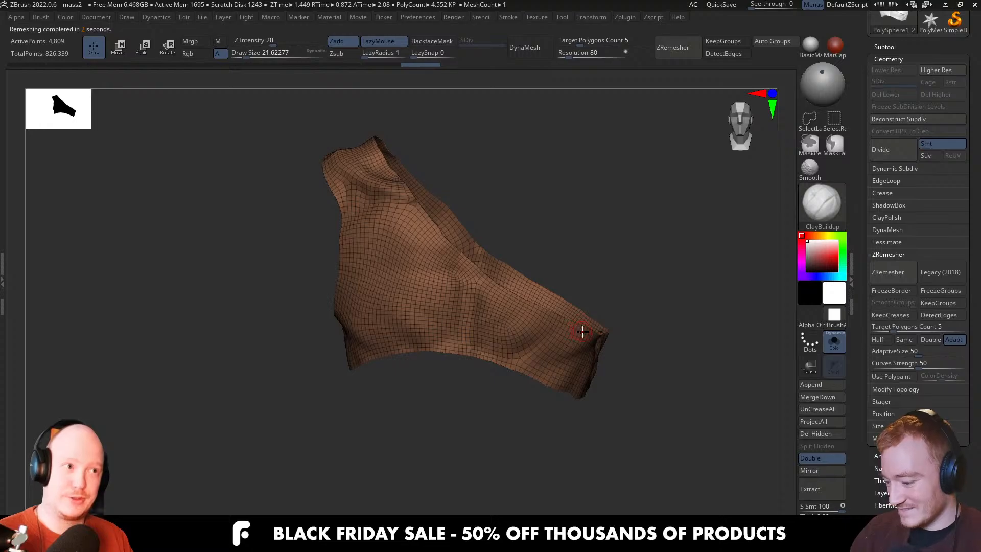
{"action": "key", "text": "ctrl"}
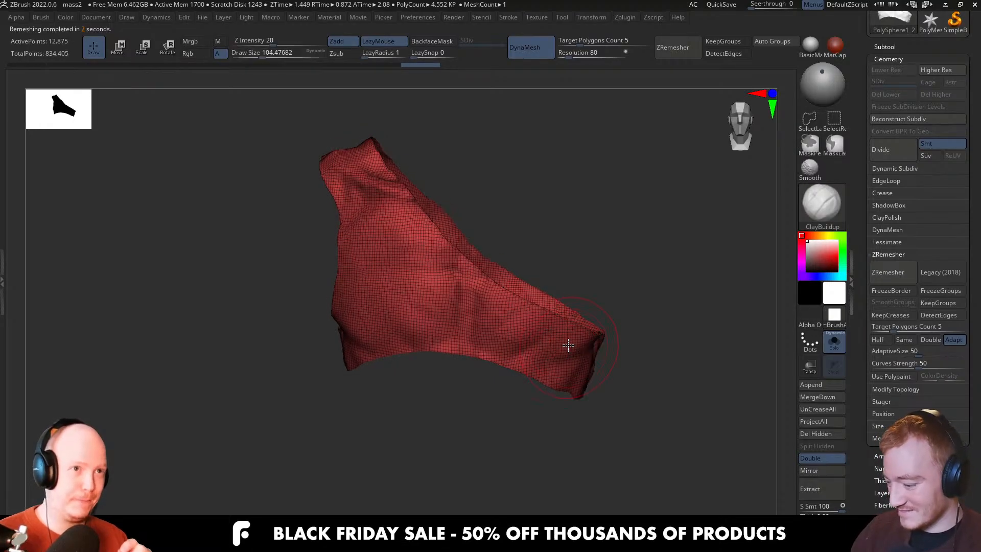
Smooth the front of the garment and ZRemesh it at a target polygons count of 5, with the polyframe displayed
{"action": "key", "text": "shift+f"}
{"action": "left_click_drag", "start_coordinate": [499, 328], "coordinate": [586, 358], "text": "shift"}
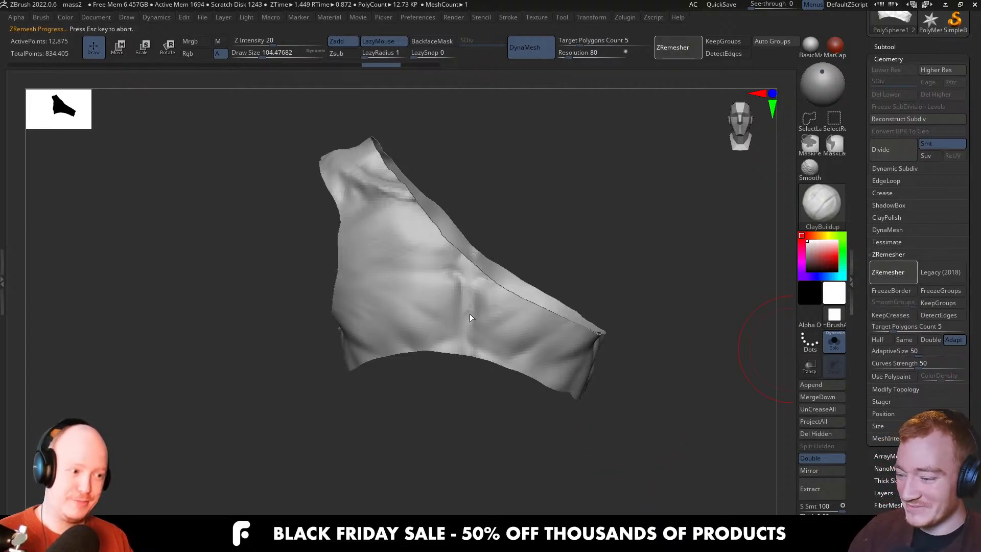
{"action": "key", "text": "shift+f"}
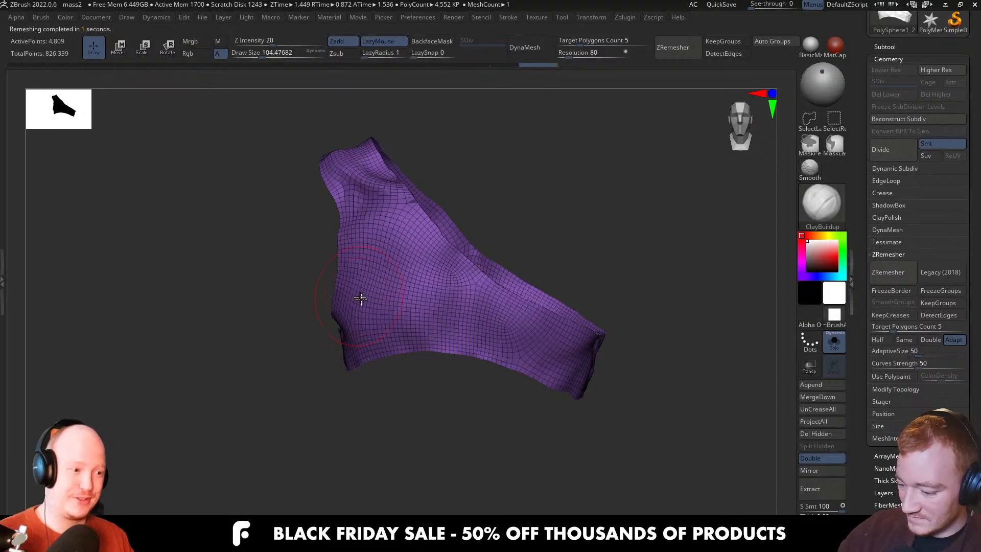
Smooth the creases across the garment's shoulder, back and side band
{"action": "mouse_move", "coordinate": [411, 237]}
{"action": "right_mouse_down"}
{"action": "mouse_move", "coordinate": [352, 327]}
{"action": "mouse_move", "coordinate": [358, 197]}
{"action": "mouse_move", "coordinate": [351, 215]}
{"action": "mouse_move", "coordinate": [407, 222]}
{"action": "mouse_move", "coordinate": [352, 204]}
{"action": "right_mouse_up"}
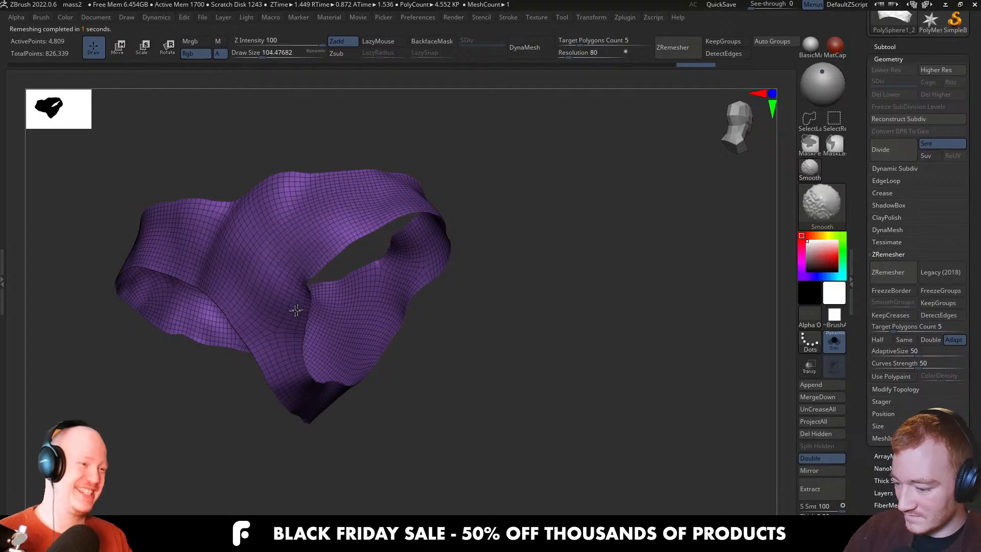
{"action": "right_click_drag", "start_coordinate": [296, 310], "coordinate": [412, 327]}
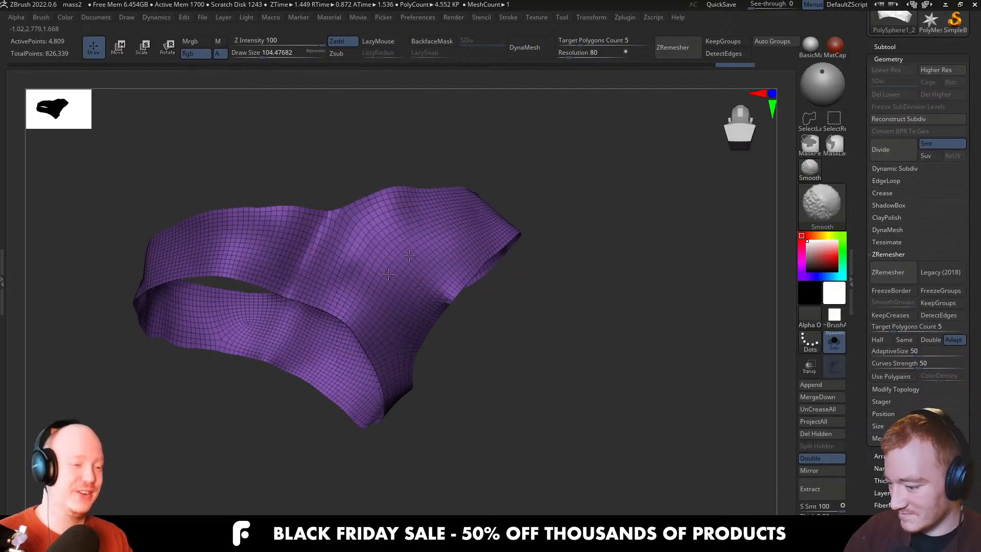
{"action": "mouse_move", "coordinate": [409, 255]}
{"action": "right_mouse_down"}
{"action": "mouse_move", "coordinate": [402, 244]}
{"action": "mouse_move", "coordinate": [534, 270]}
{"action": "right_mouse_up"}
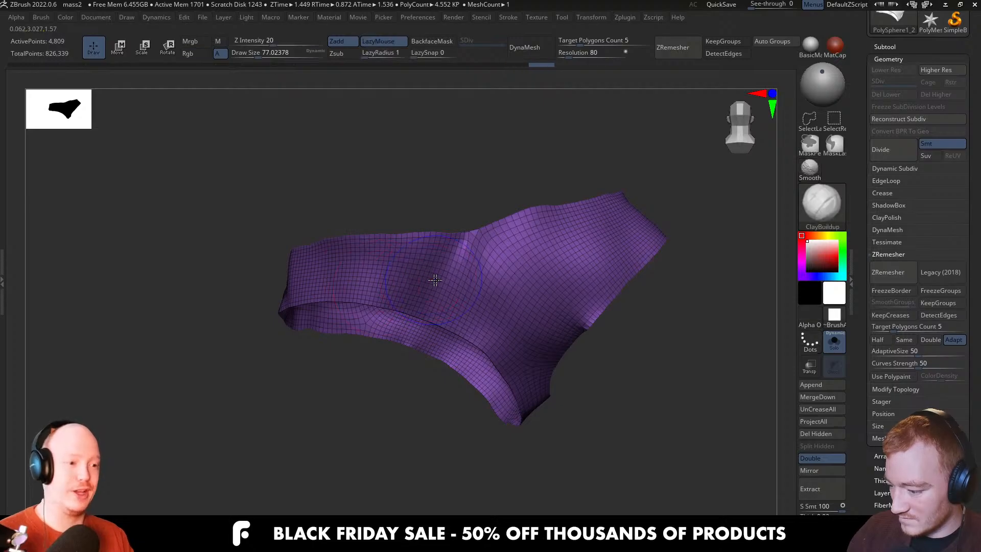
{"action": "right_click_drag", "start_coordinate": [435, 279], "coordinate": [363, 267]}
{"action": "mouse_move", "coordinate": [297, 266]}
{"action": "right_mouse_down"}
{"action": "mouse_move", "coordinate": [268, 280]}
{"action": "mouse_move", "coordinate": [268, 294]}
{"action": "right_mouse_up"}
{"action": "key", "text": "shift"}
{"action": "right_click_drag", "start_coordinate": [360, 286], "coordinate": [300, 300]}
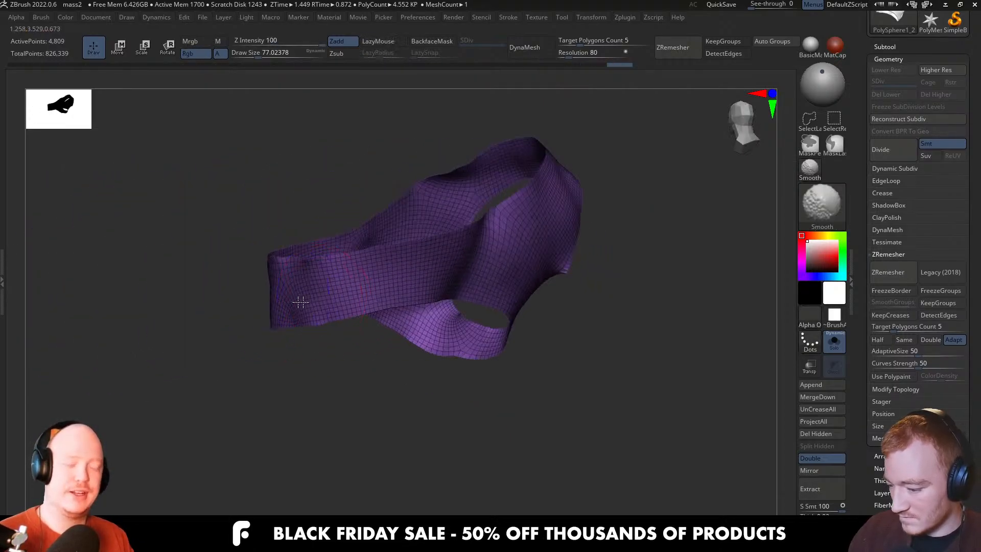
{"action": "mouse_move", "coordinate": [521, 267]}
{"action": "right_mouse_down"}
{"action": "mouse_move", "coordinate": [559, 310]}
{"action": "mouse_move", "coordinate": [447, 464]}
{"action": "right_mouse_up"}
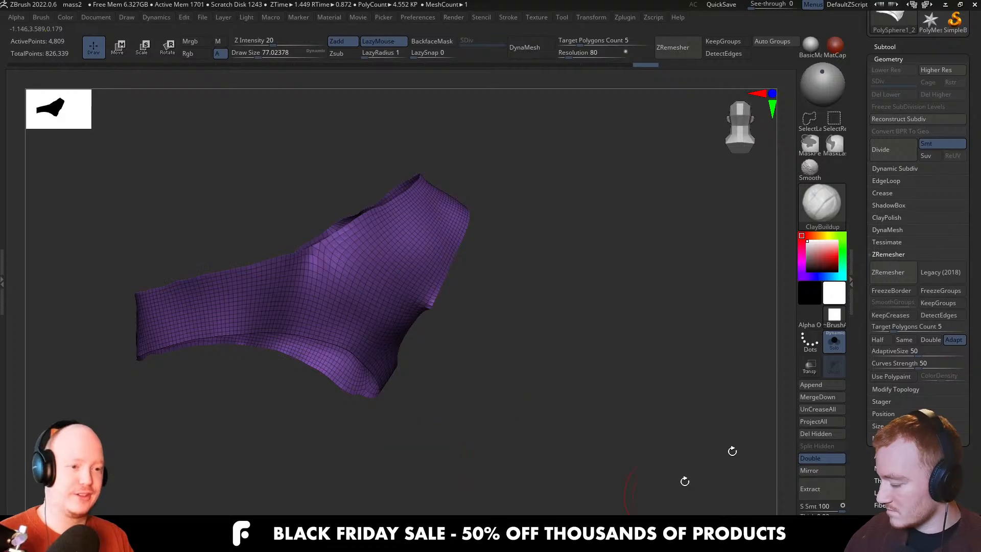
ZRemesh the garment at a target polygons count of 1.29117 and again at 0.26168
{"action": "left_click_drag", "start_coordinate": [892, 328], "coordinate": [881, 333]}
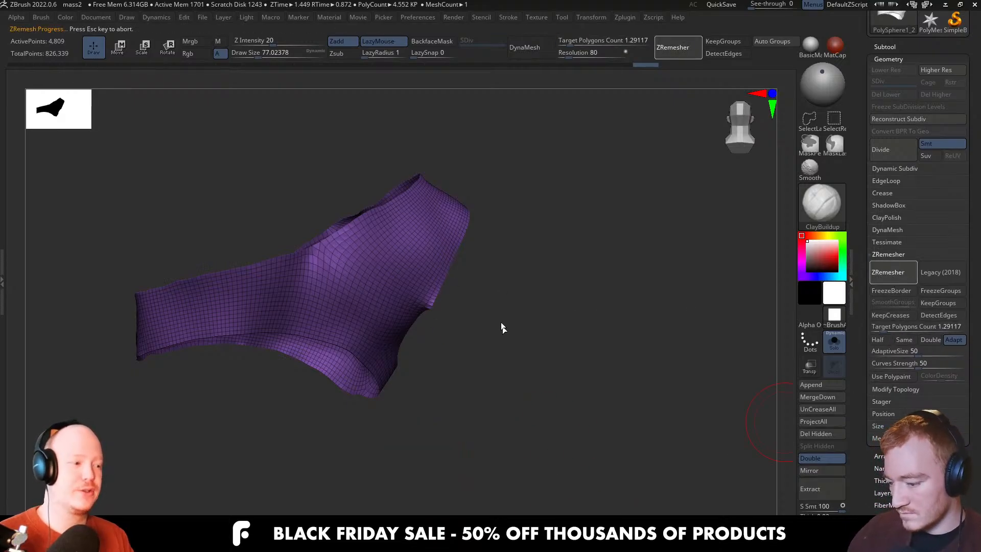
{"action": "mouse_move", "coordinate": [486, 329]}
{"action": "right_mouse_down"}
{"action": "mouse_move", "coordinate": [473, 332]}
{"action": "mouse_move", "coordinate": [486, 311]}
{"action": "mouse_move", "coordinate": [394, 320]}
{"action": "mouse_move", "coordinate": [433, 278]}
{"action": "mouse_move", "coordinate": [501, 324]}
{"action": "mouse_move", "coordinate": [480, 329]}
{"action": "mouse_move", "coordinate": [556, 338]}
{"action": "right_mouse_up"}
{"action": "key", "text": "shift"}
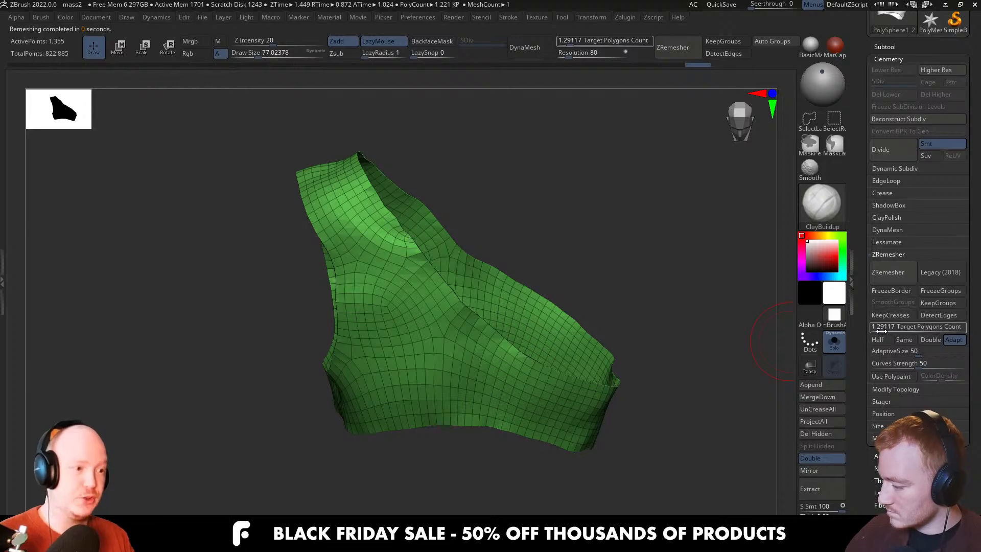
{"action": "left_click_drag", "start_coordinate": [882, 330], "coordinate": [875, 331]}
{"action": "left_click", "coordinate": [888, 272]}
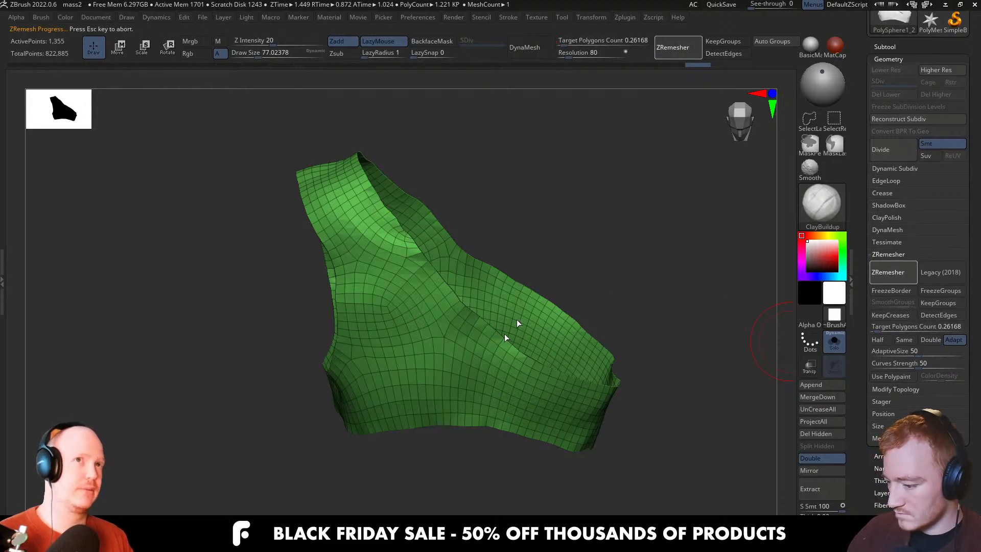
Enlarge the brush to a draw size of 123.77972 and smooth the low-poly garment's front and side band
{"action": "mouse_move", "coordinate": [508, 340]}
{"action": "right_mouse_down"}
{"action": "mouse_move", "coordinate": [587, 335]}
{"action": "mouse_move", "coordinate": [531, 344]}
{"action": "right_mouse_up"}
{"action": "left_click_drag", "start_coordinate": [503, 268], "coordinate": [514, 235], "text": "shift"}
{"action": "mouse_move", "coordinate": [515, 263]}
{"action": "right_mouse_down", "text": "alt"}
{"action": "mouse_move", "coordinate": [531, 238]}
{"action": "mouse_move", "coordinate": [495, 322]}
{"action": "mouse_move", "coordinate": [507, 313]}
{"action": "right_mouse_up", "text": "alt"}
{"action": "key", "text": "s"}
{"action": "mouse_move", "coordinate": [507, 312]}
{"action": "left_mouse_down"}
{"action": "mouse_move", "coordinate": [496, 313]}
{"action": "mouse_move", "coordinate": [509, 301]}
{"action": "mouse_move", "coordinate": [498, 325]}
{"action": "left_mouse_up"}
{"action": "mouse_move", "coordinate": [507, 324]}
{"action": "right_mouse_down"}
{"action": "mouse_move", "coordinate": [486, 396]}
{"action": "mouse_move", "coordinate": [509, 346]}
{"action": "mouse_move", "coordinate": [529, 360]}
{"action": "right_mouse_up"}
{"action": "mouse_move", "coordinate": [514, 392]}
{"action": "left_mouse_down", "text": "shift"}
{"action": "mouse_move", "coordinate": [455, 391]}
{"action": "mouse_move", "coordinate": [440, 404]}
{"action": "left_mouse_up", "text": "shift"}
{"action": "mouse_move", "coordinate": [440, 404]}
{"action": "right_mouse_down", "text": "alt"}
{"action": "mouse_move", "coordinate": [455, 369]}
{"action": "mouse_move", "coordinate": [429, 357]}
{"action": "right_mouse_up", "text": "alt"}
{"action": "right_click_drag", "start_coordinate": [430, 358], "coordinate": [386, 386]}
{"action": "left_click_drag", "start_coordinate": [385, 386], "coordinate": [390, 382], "text": "shift"}
{"action": "mouse_move", "coordinate": [389, 383]}
{"action": "right_mouse_down"}
{"action": "mouse_move", "coordinate": [279, 406]}
{"action": "mouse_move", "coordinate": [313, 372]}
{"action": "mouse_move", "coordinate": [340, 383]}
{"action": "mouse_move", "coordinate": [325, 372]}
{"action": "right_mouse_up"}
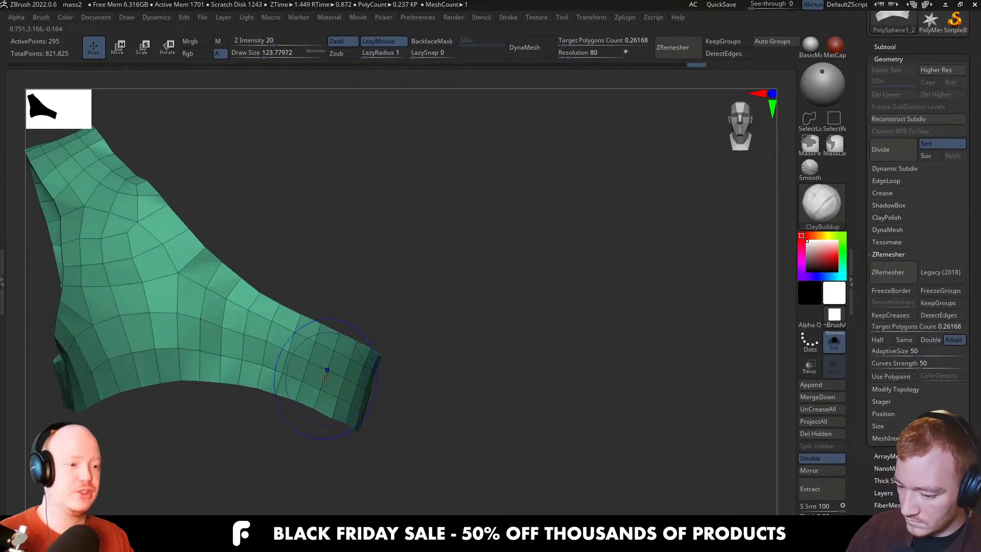
Smooth the low-poly garment's shoulder strap, chest and armhole area
{"action": "right_click_drag", "start_coordinate": [219, 243], "coordinate": [289, 358], "text": "alt"}
{"action": "left_click_drag", "start_coordinate": [281, 353], "coordinate": [244, 287], "text": "shift"}
{"action": "mouse_move", "coordinate": [256, 332]}
{"action": "right_mouse_down"}
{"action": "mouse_move", "coordinate": [274, 368]}
{"action": "mouse_move", "coordinate": [245, 318]}
{"action": "mouse_move", "coordinate": [271, 319]}
{"action": "mouse_move", "coordinate": [263, 292]}
{"action": "right_mouse_up"}
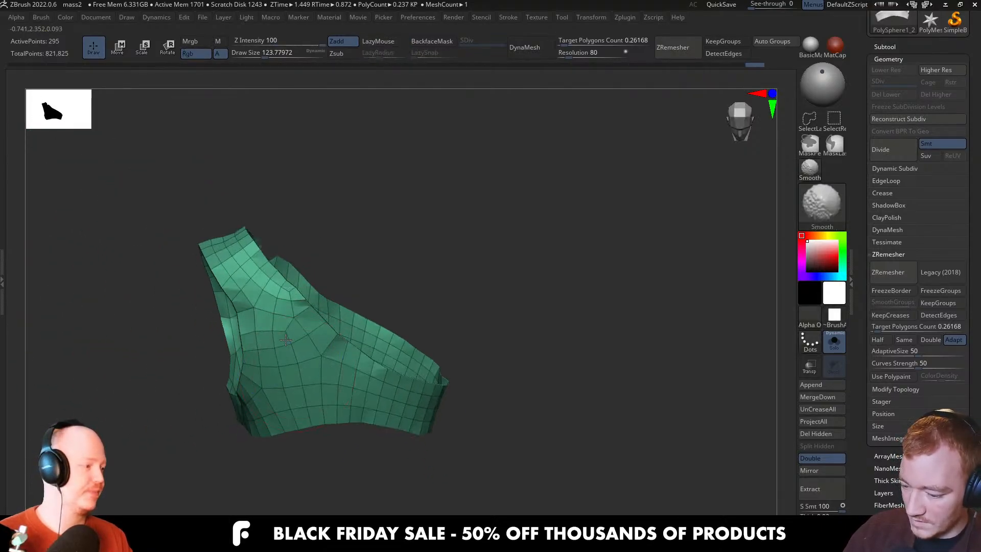
{"action": "left_click_drag", "start_coordinate": [255, 266], "coordinate": [278, 299], "text": "shift"}
{"action": "right_click_drag", "start_coordinate": [278, 299], "coordinate": [296, 369]}
{"action": "left_click_drag", "start_coordinate": [295, 369], "coordinate": [291, 344], "text": "shift"}
{"action": "right_click_drag", "start_coordinate": [291, 344], "coordinate": [340, 347]}
{"action": "left_click_drag", "start_coordinate": [266, 368], "coordinate": [286, 379], "text": "shift"}
{"action": "right_click_drag", "start_coordinate": [286, 378], "coordinate": [312, 387]}
{"action": "left_click_drag", "start_coordinate": [286, 378], "coordinate": [256, 360], "text": "shift"}
{"action": "right_click_drag", "start_coordinate": [240, 357], "coordinate": [312, 362]}
Switch to the Move brush with a draw size of 34.78834 and isolate the garment again in Solo mode after checking it against the body
{"action": "mouse_move", "coordinate": [330, 327]}
{"action": "right_mouse_down"}
{"action": "mouse_move", "coordinate": [329, 240]}
{"action": "mouse_move", "coordinate": [346, 200]}
{"action": "mouse_move", "coordinate": [423, 240]}
{"action": "mouse_move", "coordinate": [465, 273]}
{"action": "mouse_move", "coordinate": [477, 305]}
{"action": "mouse_move", "coordinate": [565, 278]}
{"action": "mouse_move", "coordinate": [610, 291]}
{"action": "mouse_move", "coordinate": [604, 278]}
{"action": "mouse_move", "coordinate": [577, 283]}
{"action": "mouse_move", "coordinate": [626, 209]}
{"action": "mouse_move", "coordinate": [616, 259]}
{"action": "mouse_move", "coordinate": [600, 256]}
{"action": "right_mouse_up"}
{"action": "key", "text": "b"}
{"action": "key", "text": "m"}
{"action": "key", "text": "v"}
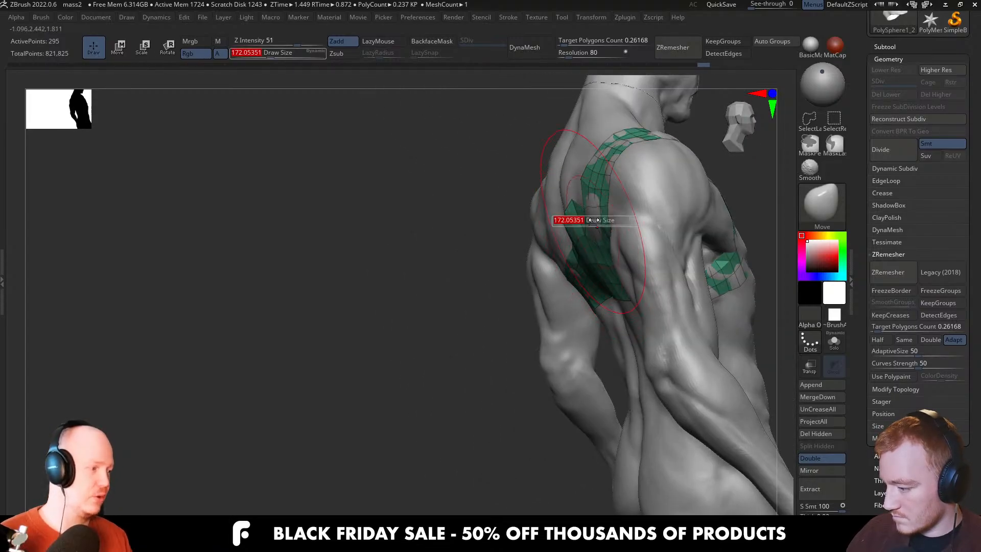
{"action": "left_click_drag", "start_coordinate": [599, 178], "coordinate": [595, 175]}
{"action": "mouse_move", "coordinate": [596, 174]}
{"action": "right_mouse_down"}
{"action": "mouse_move", "coordinate": [624, 216]}
{"action": "mouse_move", "coordinate": [543, 354]}
{"action": "mouse_move", "coordinate": [525, 311]}
{"action": "mouse_move", "coordinate": [535, 293]}
{"action": "mouse_move", "coordinate": [466, 322]}
{"action": "right_mouse_up"}
{"action": "key", "text": "alt+s"}
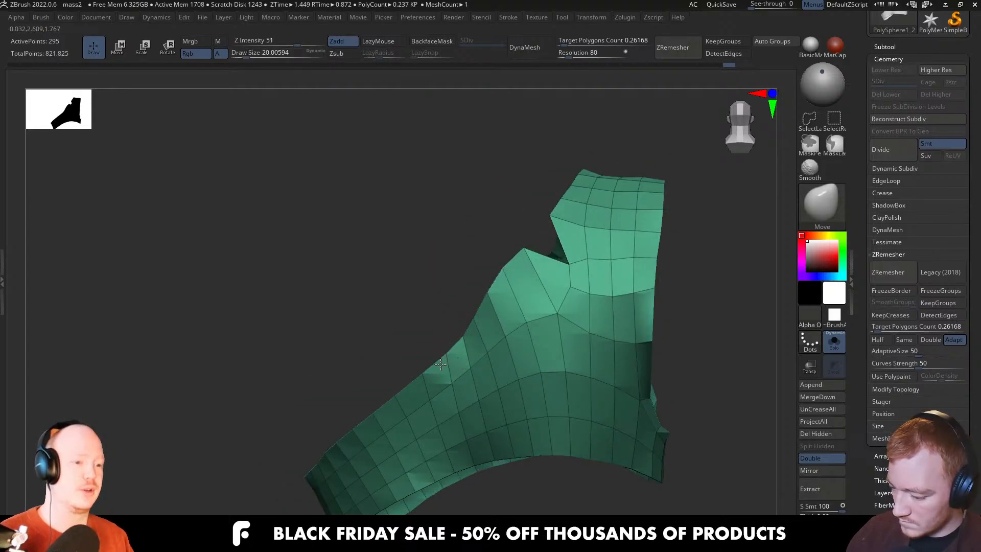
{"action": "mouse_move", "coordinate": [434, 368]}
{"action": "right_mouse_down"}
{"action": "mouse_move", "coordinate": [534, 376]}
{"action": "mouse_move", "coordinate": [479, 369]}
{"action": "mouse_move", "coordinate": [502, 301]}
{"action": "right_mouse_up"}
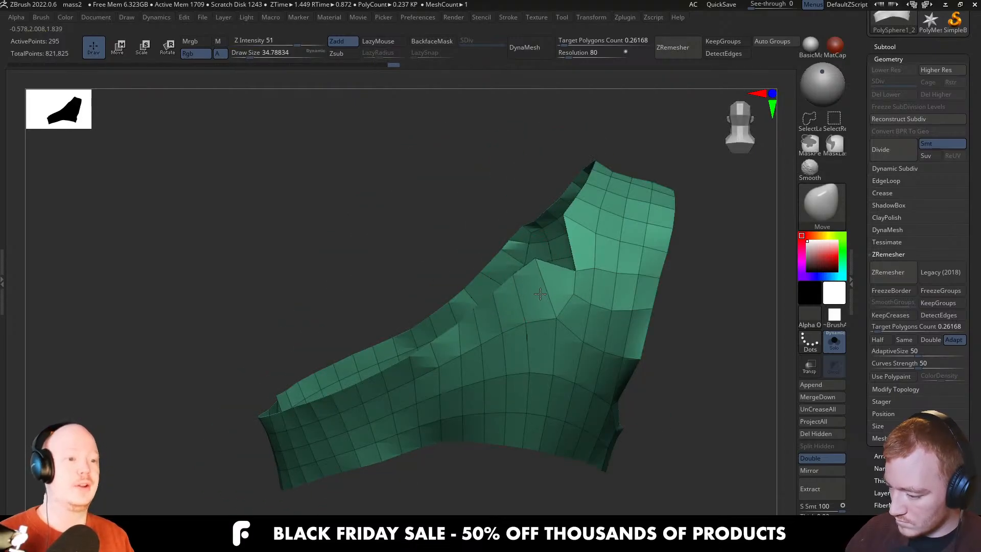
{"action": "mouse_move", "coordinate": [593, 290]}
{"action": "right_mouse_down"}
{"action": "mouse_move", "coordinate": [537, 420]}
{"action": "mouse_move", "coordinate": [490, 333]}
{"action": "mouse_move", "coordinate": [499, 311]}
{"action": "mouse_move", "coordinate": [493, 340]}
{"action": "right_mouse_up"}
Switch to the ZModeler brush and delete the single stretched polygon beside the notch in the garment's back strap
{"action": "key", "text": "b"}
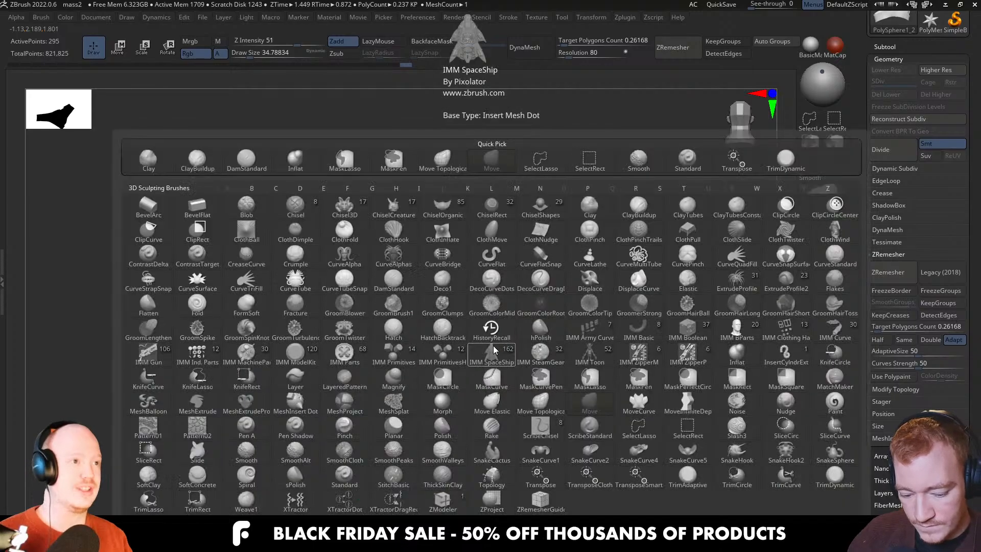
{"action": "key", "text": "z"}
{"action": "key", "text": "m"}
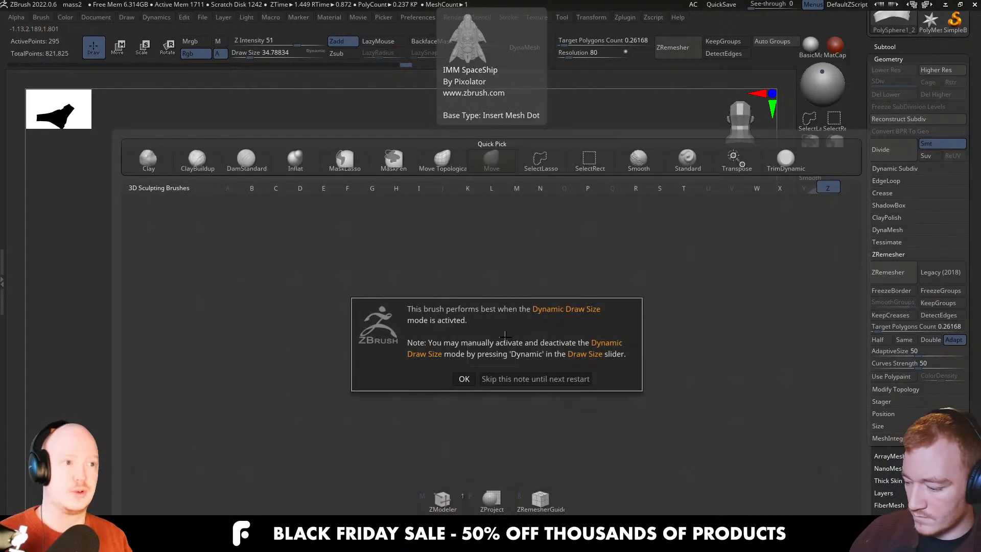
{"action": "left_click", "coordinate": [464, 379]}
{"action": "mouse_move", "coordinate": [524, 302]}
{"action": "right_mouse_down"}
{"action": "mouse_move", "coordinate": [495, 329]}
{"action": "mouse_move", "coordinate": [460, 335]}
{"action": "mouse_move", "coordinate": [466, 318]}
{"action": "right_mouse_up"}
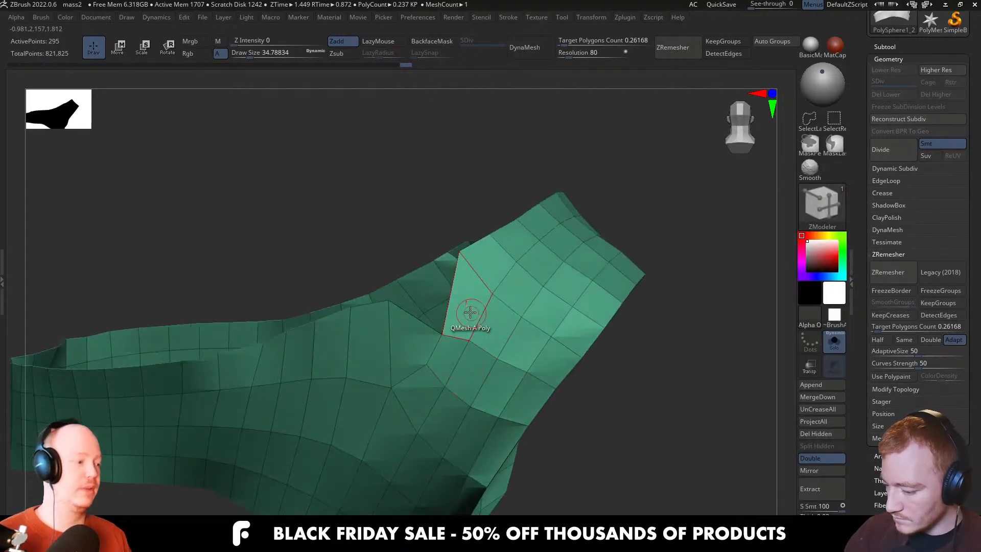
{"action": "mouse_move", "coordinate": [467, 310]}
{"action": "left_mouse_down"}
{"action": "mouse_move", "coordinate": [471, 327]}
{"action": "mouse_move", "coordinate": [467, 315]}
{"action": "left_mouse_up"}
{"action": "key", "text": "space"}
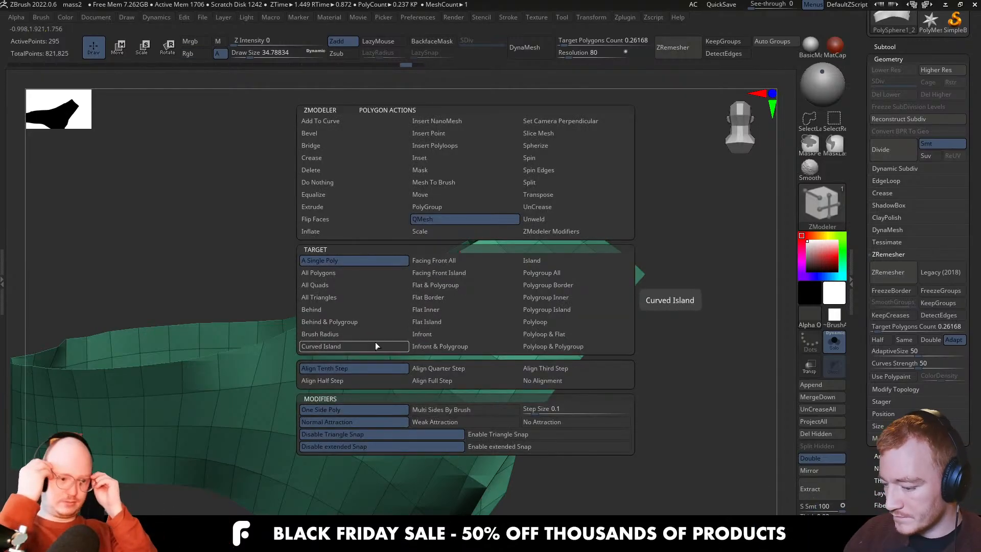
{"action": "left_click", "coordinate": [339, 170]}
{"action": "left_click", "coordinate": [464, 304]}
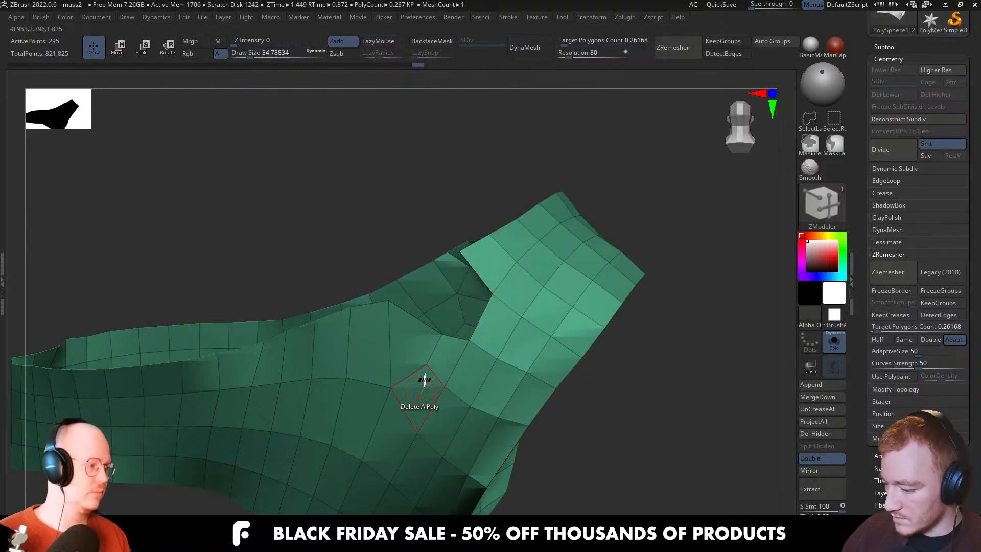
Bridge the two open edges across the notch in the back strap using the ZModeler Bridge action with the Edges target
{"action": "right_click_drag", "start_coordinate": [419, 393], "coordinate": [418, 324]}
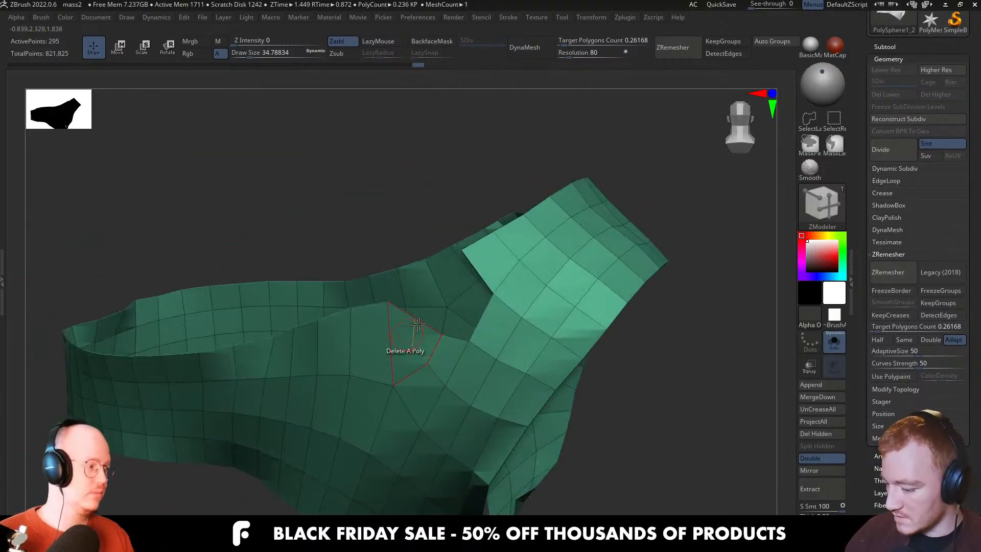
{"action": "key", "text": "space"}
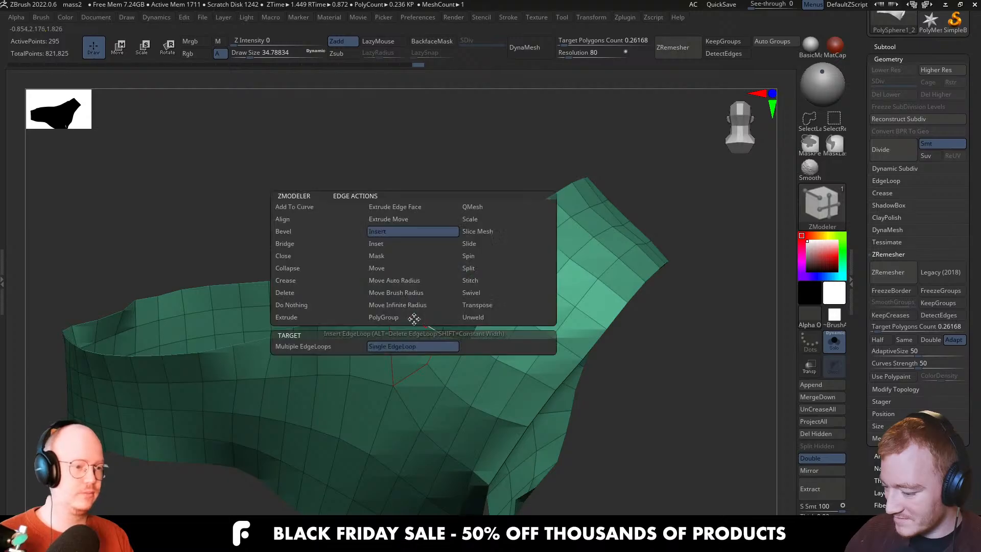
{"action": "left_click", "coordinate": [311, 243]}
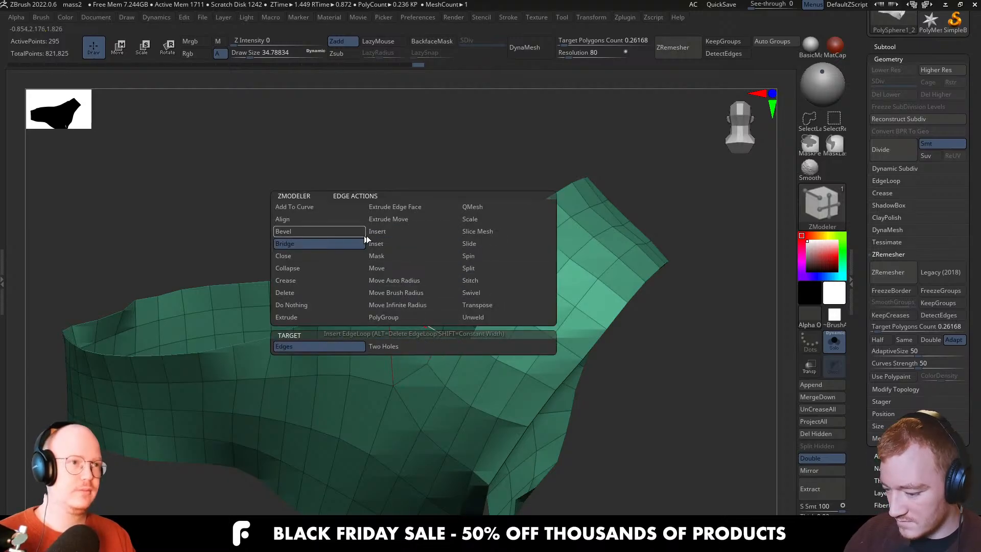
{"action": "left_click", "coordinate": [395, 347]}
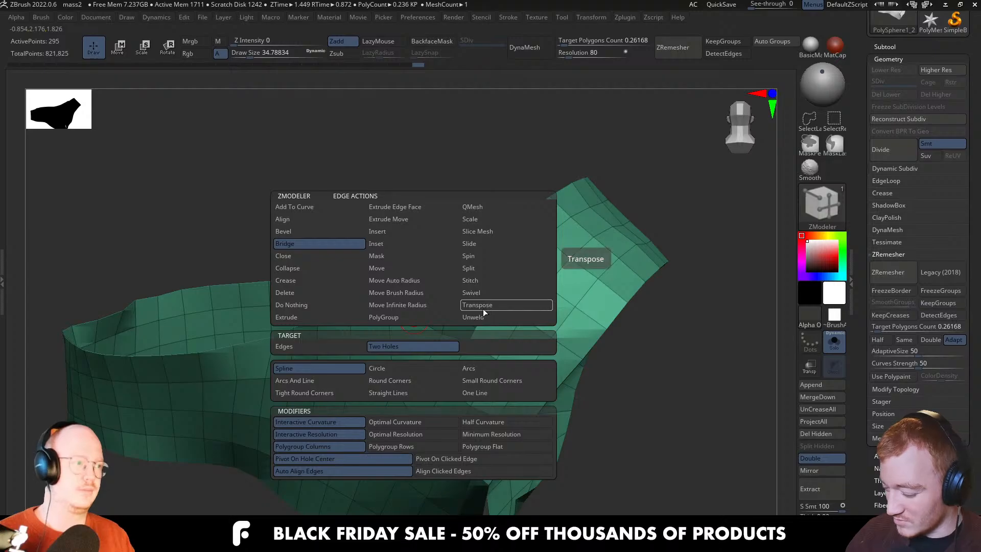
{"action": "left_click", "coordinate": [336, 346]}
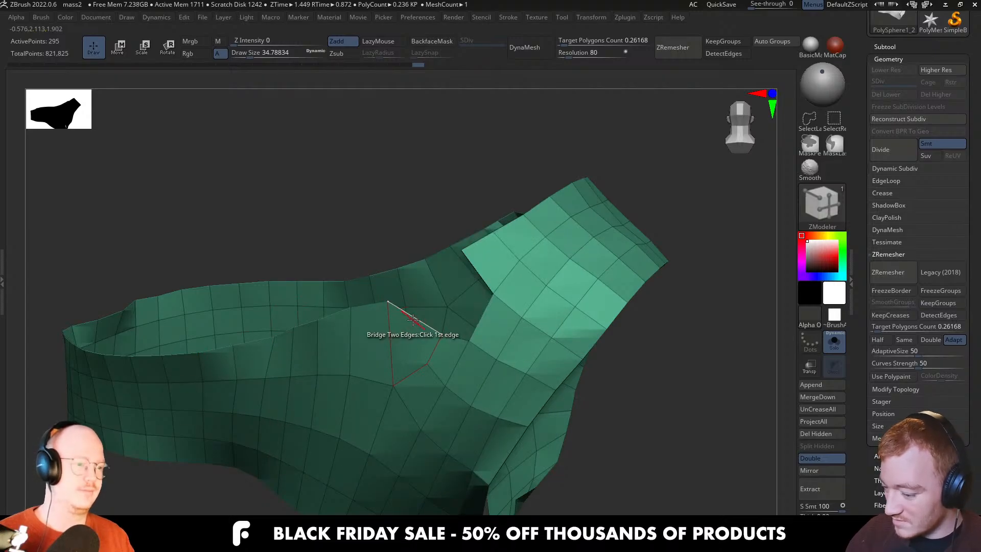
{"action": "left_click", "coordinate": [479, 274]}
{"action": "mouse_move", "coordinate": [519, 299]}
{"action": "right_mouse_down"}
{"action": "mouse_move", "coordinate": [499, 284]}
{"action": "mouse_move", "coordinate": [495, 311]}
{"action": "mouse_move", "coordinate": [462, 337]}
{"action": "mouse_move", "coordinate": [445, 334]}
{"action": "mouse_move", "coordinate": [428, 306]}
{"action": "mouse_move", "coordinate": [415, 309]}
{"action": "right_mouse_up"}
Adjust the back strap around the bridged polygon with the Move brush at a draw size of 119.78716
{"action": "key", "text": "b"}
{"action": "key", "text": "m"}
{"action": "key", "text": "v"}
{"action": "key", "text": "bracketright"}
{"action": "key", "text": "bracketright"}
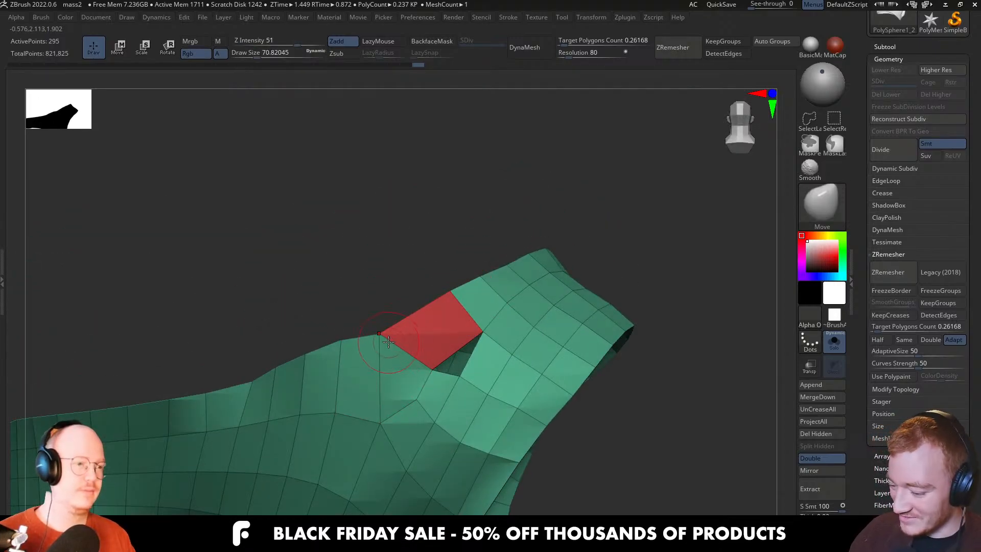
{"action": "key", "text": "s"}
{"action": "left_click_drag", "start_coordinate": [349, 352], "coordinate": [342, 347]}
{"action": "mouse_move", "coordinate": [470, 330]}
{"action": "right_mouse_down"}
{"action": "mouse_move", "coordinate": [466, 359]}
{"action": "mouse_move", "coordinate": [464, 342]}
{"action": "mouse_move", "coordinate": [501, 322]}
{"action": "mouse_move", "coordinate": [510, 349]}
{"action": "right_mouse_up"}
{"action": "left_click_drag", "start_coordinate": [487, 370], "coordinate": [479, 381]}
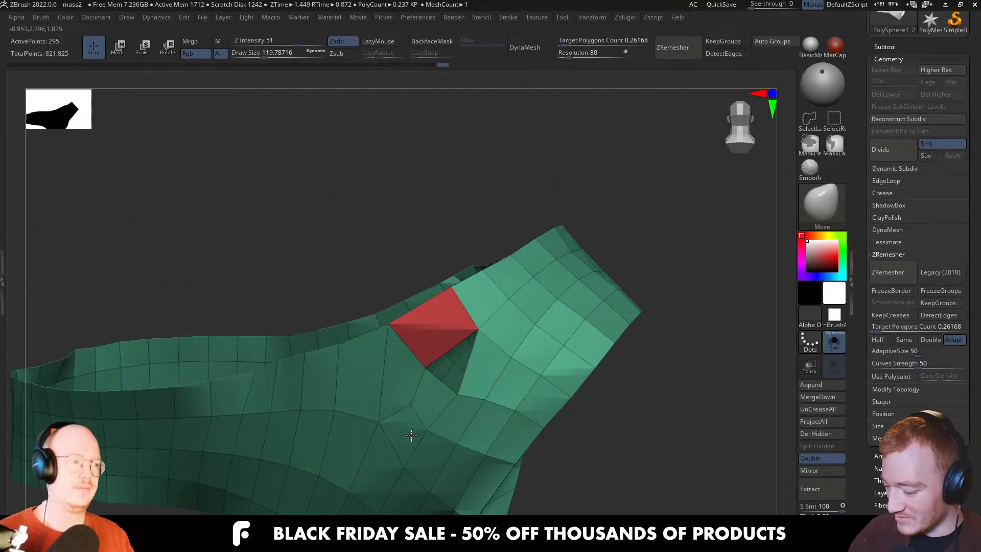
{"action": "mouse_move", "coordinate": [421, 436]}
{"action": "right_mouse_down"}
{"action": "mouse_move", "coordinate": [506, 385]}
{"action": "mouse_move", "coordinate": [469, 394]}
{"action": "right_mouse_up"}
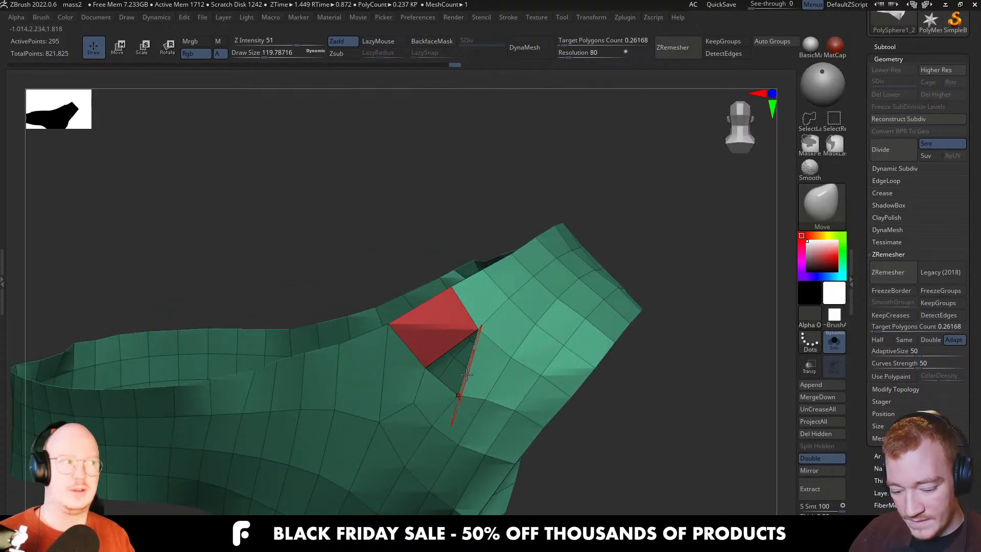
Fill the remaining triangular gap beside the bridged polygon with the ZModeler Close Hole action and smooth the patched area
{"action": "key", "text": "b"}
{"action": "key", "text": "z"}
{"action": "key", "text": "m"}
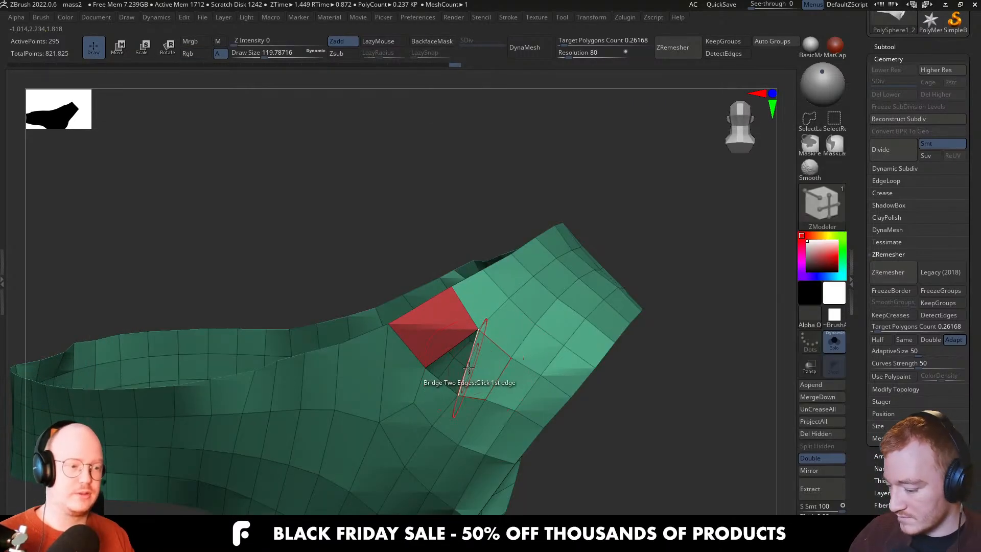
{"action": "key", "text": "space"}
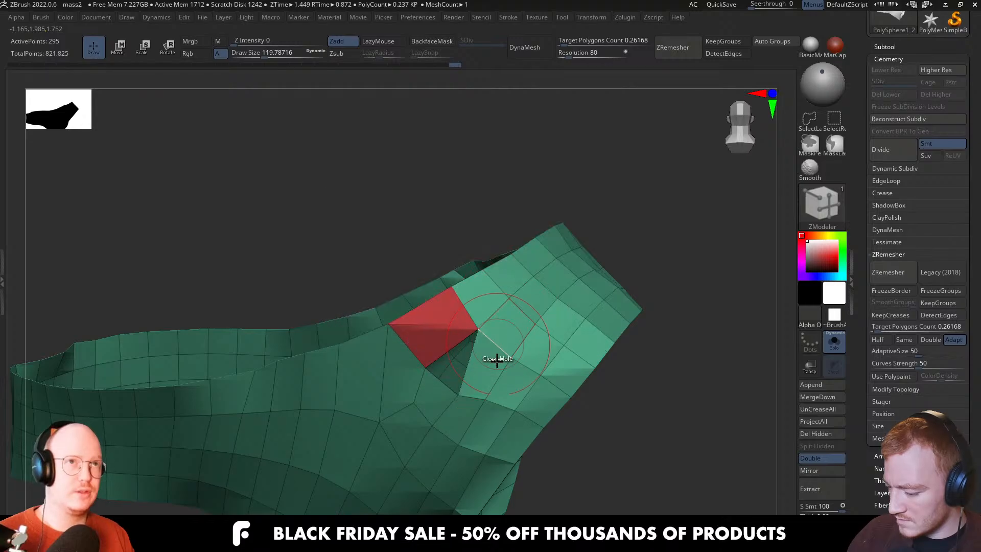
{"action": "left_click", "coordinate": [469, 363]}
{"action": "key", "text": "shift"}
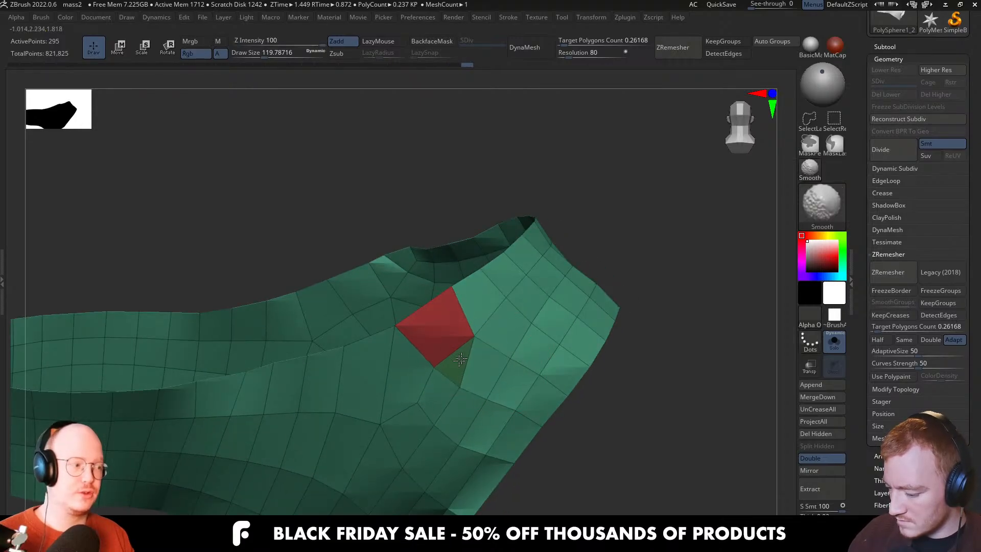
{"action": "key", "text": "shift"}
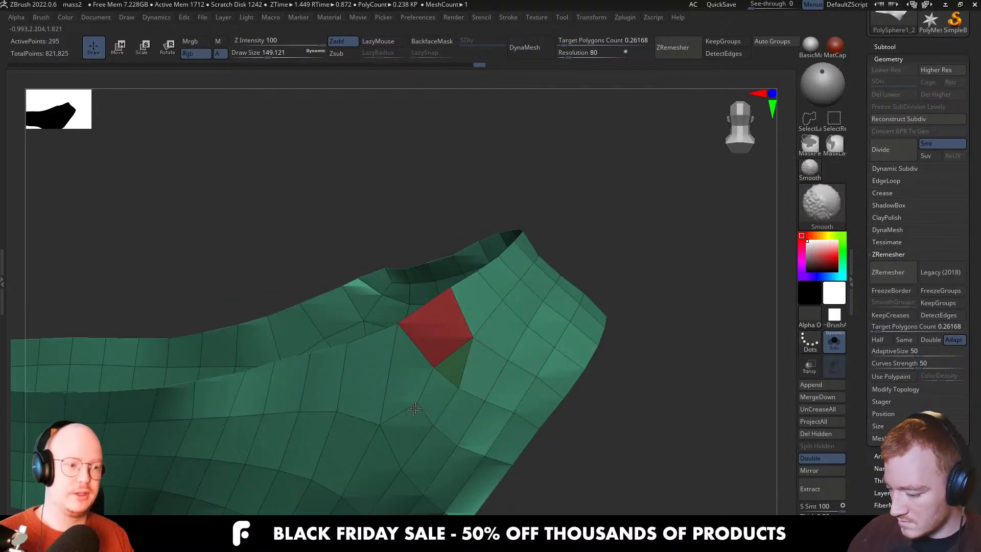
Return to the Move brush and merge the repaired garment's polygons into a single polygroup
{"action": "right_click_drag", "start_coordinate": [416, 408], "coordinate": [378, 432]}
{"action": "key", "text": "shift"}
{"action": "mouse_move", "coordinate": [534, 274]}
{"action": "right_mouse_down"}
{"action": "mouse_move", "coordinate": [445, 300]}
{"action": "mouse_move", "coordinate": [453, 384]}
{"action": "mouse_move", "coordinate": [423, 377]}
{"action": "right_mouse_up"}
{"action": "key", "text": "b"}
{"action": "key", "text": "m"}
{"action": "key", "text": "v"}
{"action": "key", "text": "ctrl+w"}
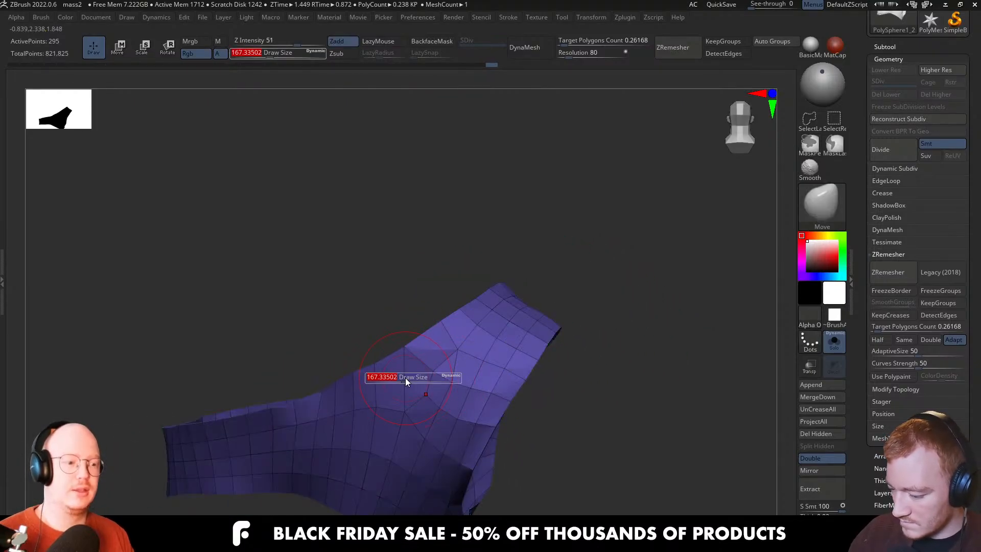
{"action": "key", "text": "ctrl+w"}
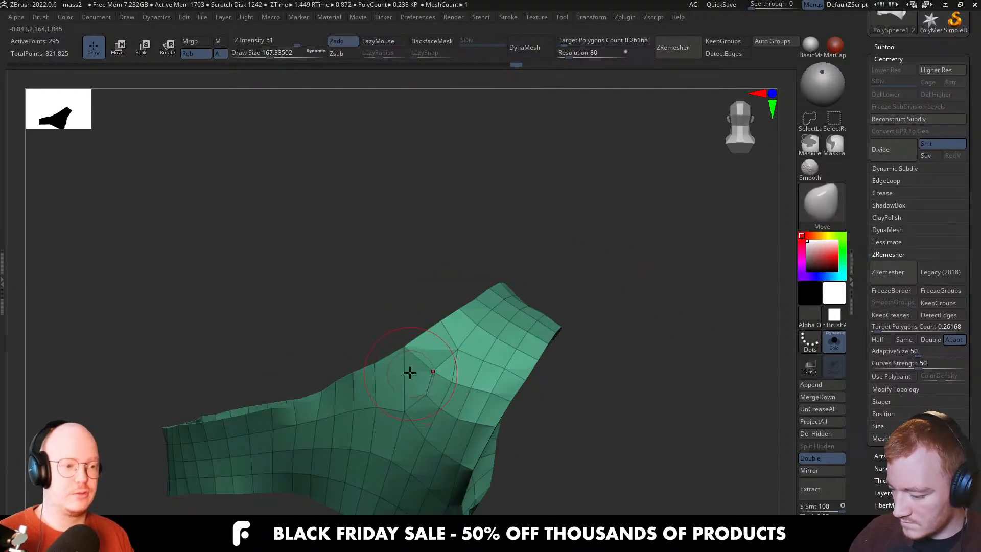
Reshape the repaired back strap and its outer edge with the Move brush, ending at a draw size of 67.81777
{"action": "right_click_drag", "start_coordinate": [420, 378], "coordinate": [428, 372]}
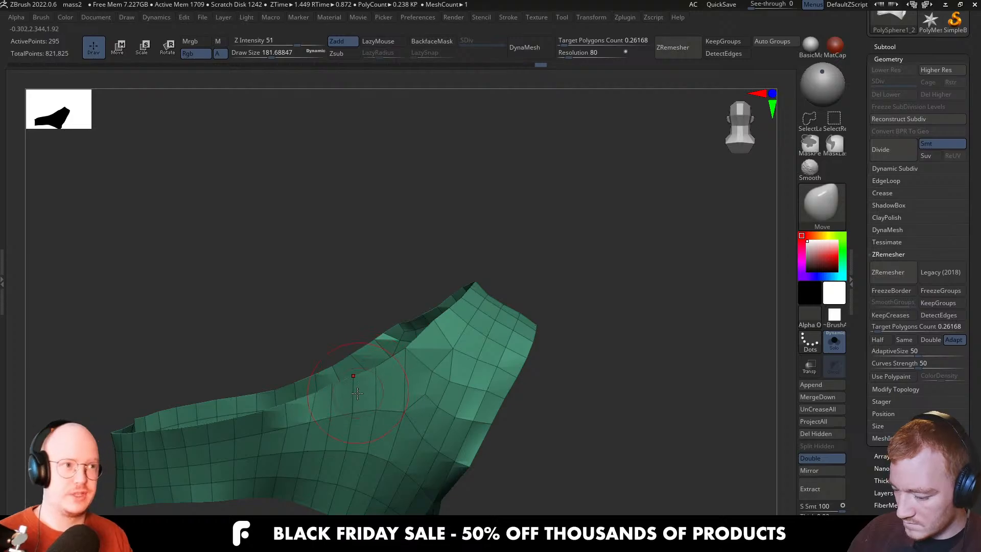
{"action": "mouse_move", "coordinate": [358, 392]}
{"action": "right_mouse_down"}
{"action": "mouse_move", "coordinate": [390, 398]}
{"action": "mouse_move", "coordinate": [390, 464]}
{"action": "mouse_move", "coordinate": [375, 435]}
{"action": "mouse_move", "coordinate": [445, 309]}
{"action": "mouse_move", "coordinate": [421, 354]}
{"action": "mouse_move", "coordinate": [418, 418]}
{"action": "mouse_move", "coordinate": [405, 394]}
{"action": "mouse_move", "coordinate": [392, 405]}
{"action": "mouse_move", "coordinate": [405, 335]}
{"action": "mouse_move", "coordinate": [427, 350]}
{"action": "mouse_move", "coordinate": [468, 307]}
{"action": "mouse_move", "coordinate": [443, 351]}
{"action": "mouse_move", "coordinate": [422, 306]}
{"action": "mouse_move", "coordinate": [429, 272]}
{"action": "mouse_move", "coordinate": [475, 378]}
{"action": "mouse_move", "coordinate": [453, 387]}
{"action": "mouse_move", "coordinate": [449, 373]}
{"action": "mouse_move", "coordinate": [409, 386]}
{"action": "mouse_move", "coordinate": [447, 324]}
{"action": "mouse_move", "coordinate": [477, 344]}
{"action": "mouse_move", "coordinate": [469, 421]}
{"action": "right_mouse_up"}
{"action": "key", "text": "s"}
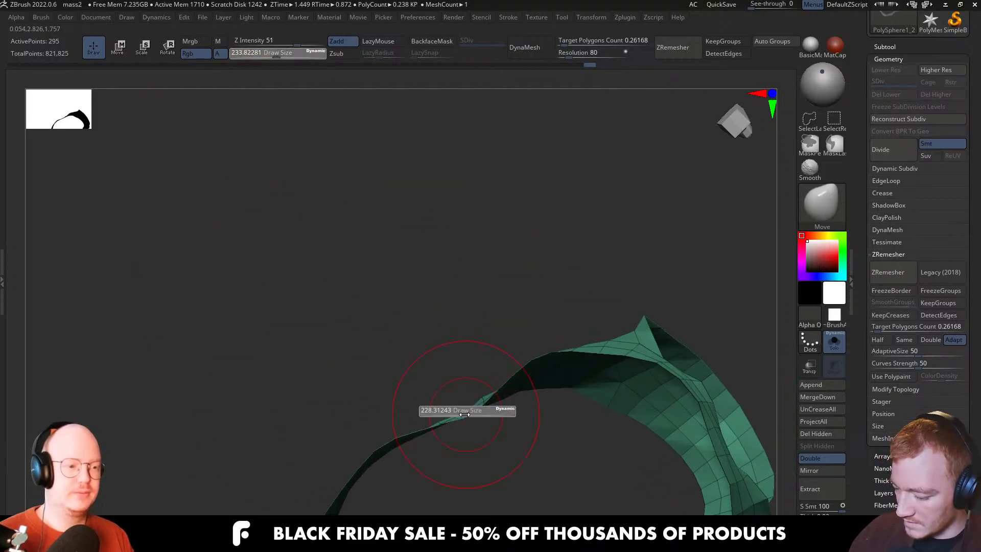
{"action": "left_click_drag", "start_coordinate": [475, 395], "coordinate": [480, 421]}
{"action": "key", "text": "s"}
{"action": "mouse_move", "coordinate": [528, 348]}
{"action": "right_mouse_down"}
{"action": "mouse_move", "coordinate": [515, 383]}
{"action": "mouse_move", "coordinate": [532, 342]}
{"action": "mouse_move", "coordinate": [563, 325]}
{"action": "mouse_move", "coordinate": [482, 415]}
{"action": "mouse_move", "coordinate": [496, 265]}
{"action": "right_mouse_up"}
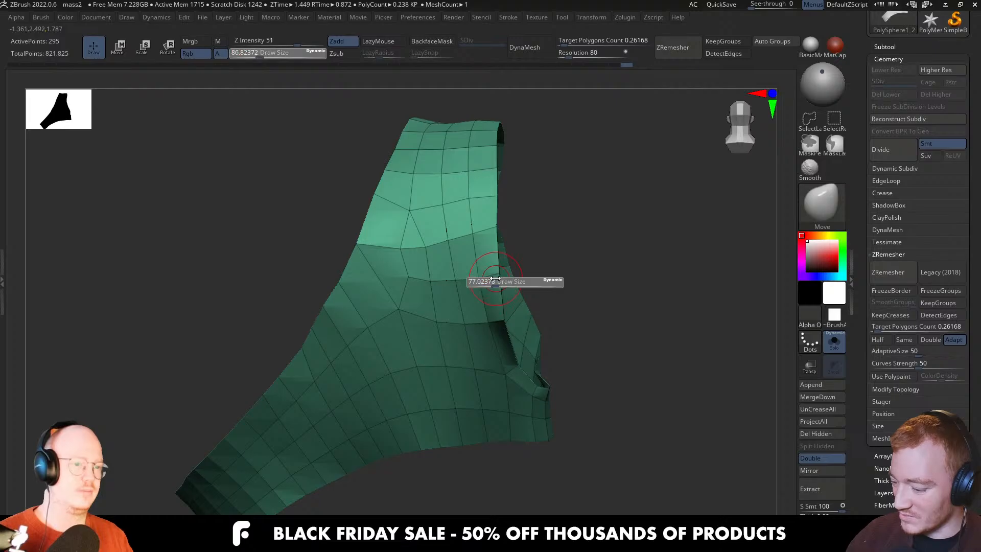
{"action": "right_click_drag", "start_coordinate": [484, 277], "coordinate": [496, 240]}
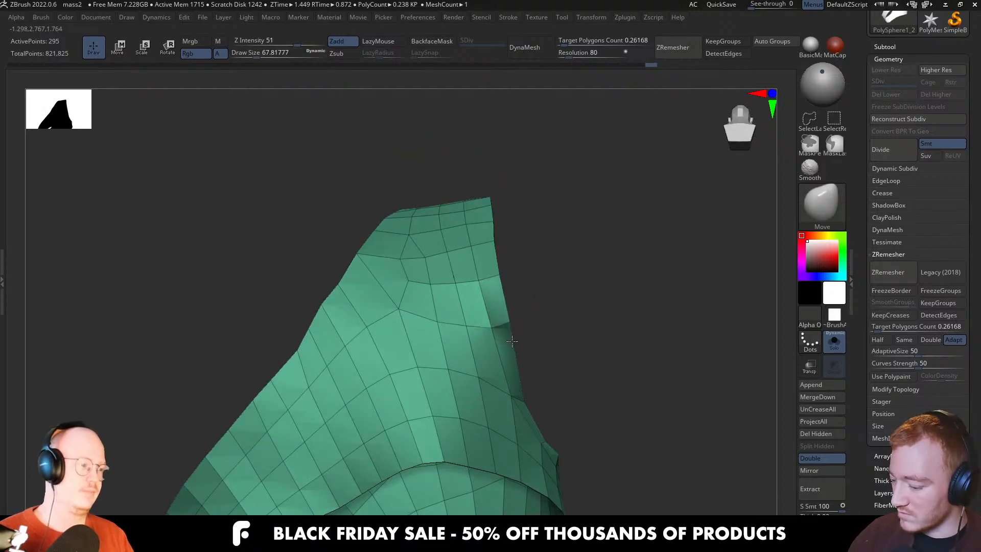
Fit the back strap to the shoulder blade with a larger Move brush, checking it against the body and in Solo mode
{"action": "mouse_move", "coordinate": [512, 341]}
{"action": "right_mouse_down"}
{"action": "mouse_move", "coordinate": [552, 354]}
{"action": "mouse_move", "coordinate": [525, 353]}
{"action": "right_mouse_up"}
{"action": "key", "text": "s"}
{"action": "left_click_drag", "start_coordinate": [525, 354], "coordinate": [525, 352]}
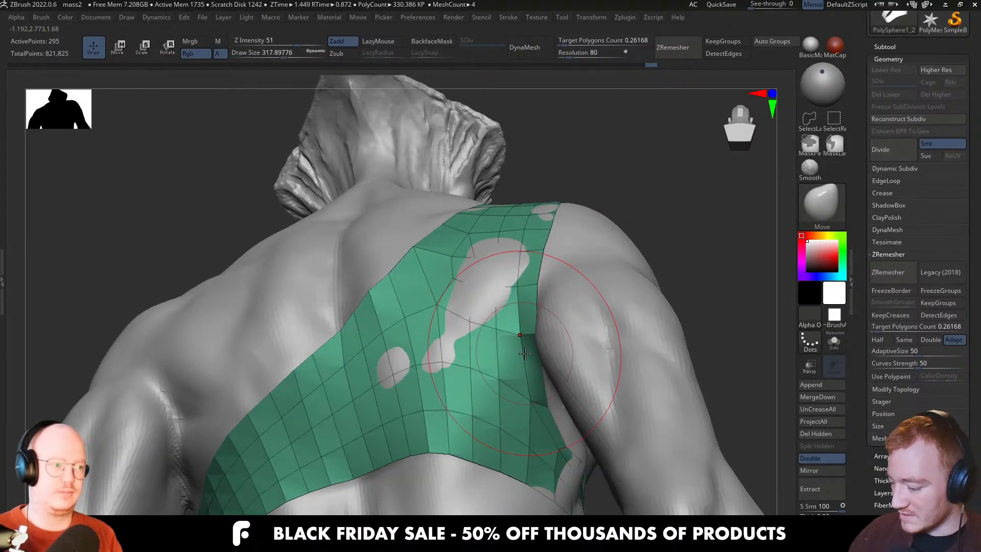
{"action": "right_click_drag", "start_coordinate": [525, 353], "coordinate": [537, 335]}
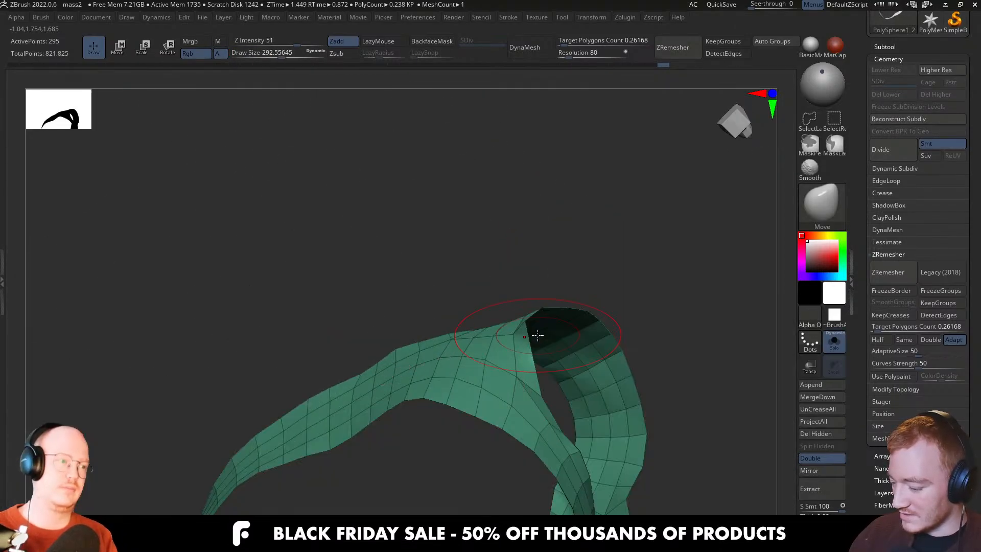
{"action": "key", "text": "s"}
{"action": "left_click_drag", "start_coordinate": [537, 343], "coordinate": [504, 344]}
{"action": "mouse_move", "coordinate": [462, 375]}
{"action": "right_mouse_down"}
{"action": "mouse_move", "coordinate": [468, 397]}
{"action": "mouse_move", "coordinate": [459, 372]}
{"action": "right_mouse_up"}
{"action": "key", "text": "s"}
{"action": "left_click_drag", "start_coordinate": [464, 373], "coordinate": [452, 374]}
Refine the back panel along the armhole against the visible body with the Move brush at a draw size of 144.73245
{"action": "mouse_move", "coordinate": [452, 373]}
{"action": "right_mouse_down"}
{"action": "mouse_move", "coordinate": [504, 324]}
{"action": "mouse_move", "coordinate": [462, 357]}
{"action": "mouse_move", "coordinate": [493, 393]}
{"action": "mouse_move", "coordinate": [539, 387]}
{"action": "mouse_move", "coordinate": [482, 378]}
{"action": "right_mouse_up"}
{"action": "key", "text": "s"}
{"action": "key", "text": "alt+shift+s"}
{"action": "key", "text": "s"}
{"action": "mouse_move", "coordinate": [485, 379]}
{"action": "left_mouse_down"}
{"action": "mouse_move", "coordinate": [495, 378]}
{"action": "mouse_move", "coordinate": [457, 372]}
{"action": "left_mouse_up"}
{"action": "key", "text": "s"}
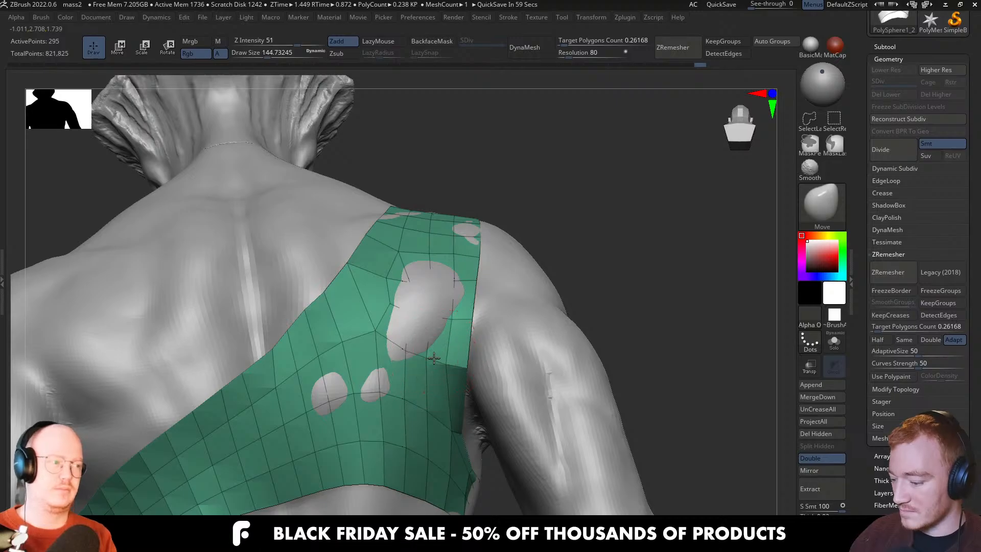
Adjust the isolated garment's rear armhole edge with a Move brush of draw size 115.86058, and show the body again
{"action": "right_click_drag", "start_coordinate": [448, 364], "coordinate": [482, 352]}
{"action": "key", "text": "alt+shift+s"}
{"action": "key", "text": "s"}
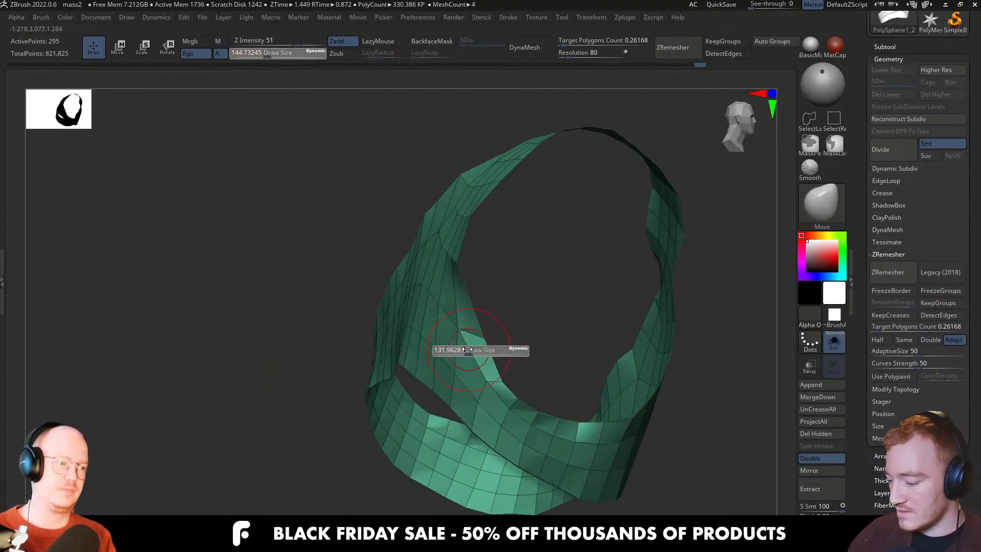
{"action": "left_click_drag", "start_coordinate": [481, 353], "coordinate": [472, 351]}
{"action": "right_click_drag", "start_coordinate": [483, 348], "coordinate": [481, 341]}
{"action": "mouse_move", "coordinate": [469, 303]}
{"action": "right_mouse_down"}
{"action": "mouse_move", "coordinate": [479, 333]}
{"action": "mouse_move", "coordinate": [504, 328]}
{"action": "mouse_move", "coordinate": [495, 329]}
{"action": "mouse_move", "coordinate": [507, 316]}
{"action": "mouse_move", "coordinate": [540, 329]}
{"action": "mouse_move", "coordinate": [515, 329]}
{"action": "right_mouse_up"}
{"action": "key", "text": "alt+s"}
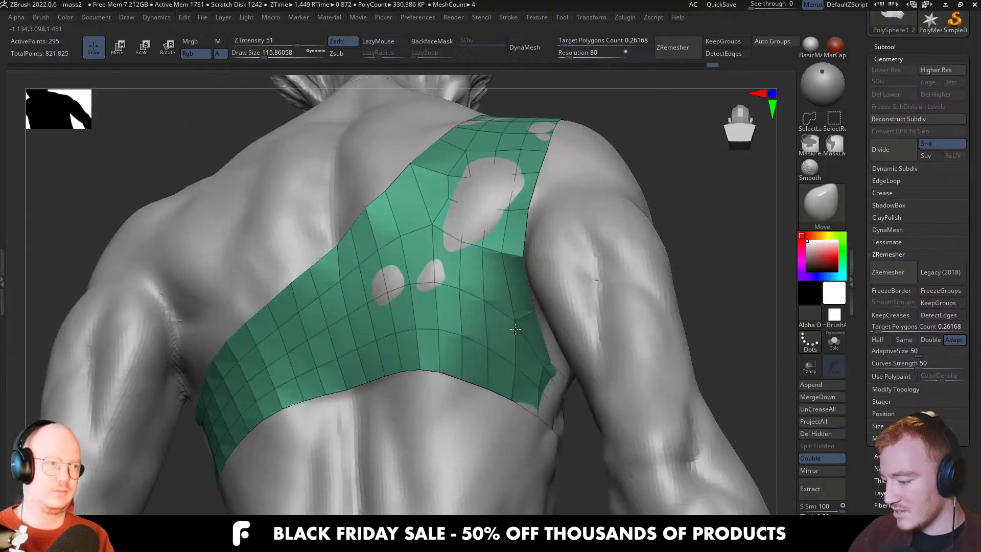
Try to smooth the lower back panel below the shoulder blade
{"action": "right_click_drag", "start_coordinate": [508, 274], "coordinate": [505, 268]}
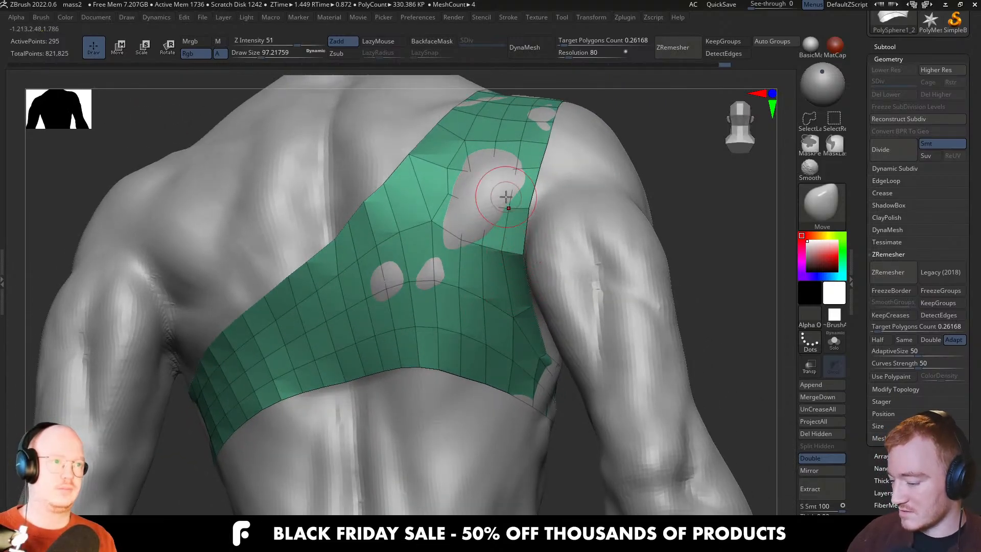
{"action": "right_click_drag", "start_coordinate": [500, 325], "coordinate": [489, 320]}
{"action": "left_click_drag", "start_coordinate": [460, 310], "coordinate": [452, 292], "text": "shift"}
{"action": "key", "text": "ctrl+z"}
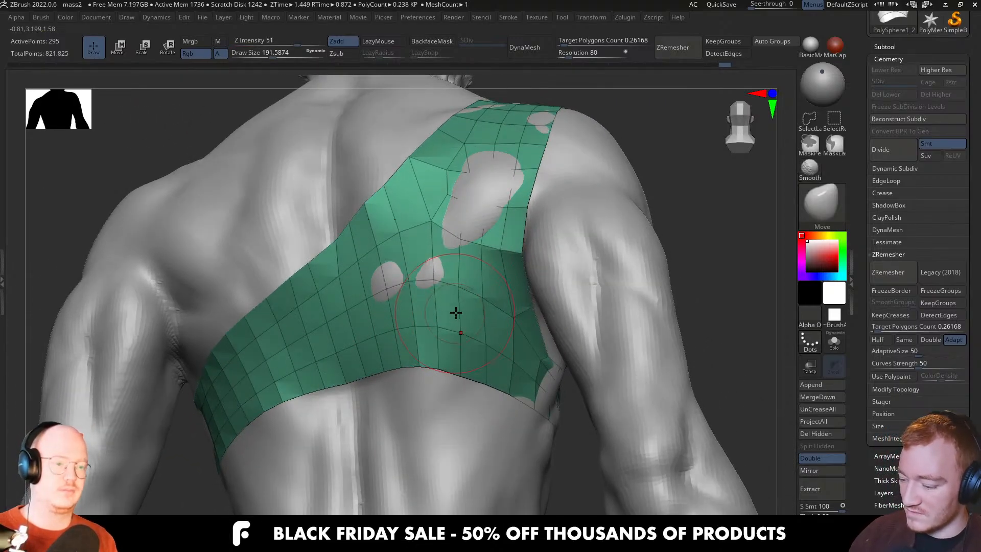
Isolate the garment and reduce the Move brush to a draw size of about 50 for the edge under the arm
{"action": "mouse_move", "coordinate": [464, 311]}
{"action": "right_mouse_down"}
{"action": "mouse_move", "coordinate": [388, 301]}
{"action": "mouse_move", "coordinate": [396, 243]}
{"action": "mouse_move", "coordinate": [381, 190]}
{"action": "mouse_move", "coordinate": [387, 276]}
{"action": "mouse_move", "coordinate": [384, 201]}
{"action": "right_mouse_up"}
{"action": "mouse_move", "coordinate": [427, 343]}
{"action": "right_mouse_down"}
{"action": "mouse_move", "coordinate": [412, 286]}
{"action": "mouse_move", "coordinate": [410, 377]}
{"action": "mouse_move", "coordinate": [387, 290]}
{"action": "mouse_move", "coordinate": [486, 225]}
{"action": "right_mouse_up"}
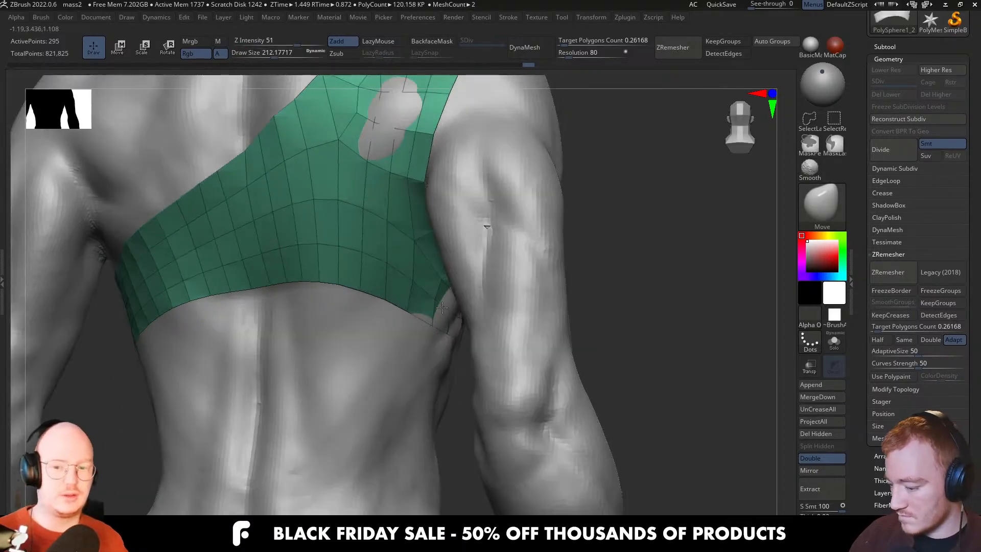
{"action": "key", "text": "alt+s"}
{"action": "key", "text": "s"}
{"action": "mouse_move", "coordinate": [491, 287]}
{"action": "right_mouse_down"}
{"action": "mouse_move", "coordinate": [456, 305]}
{"action": "mouse_move", "coordinate": [440, 291]}
{"action": "right_mouse_up"}
{"action": "key", "text": "s"}
{"action": "left_click_drag", "start_coordinate": [441, 291], "coordinate": [434, 290]}
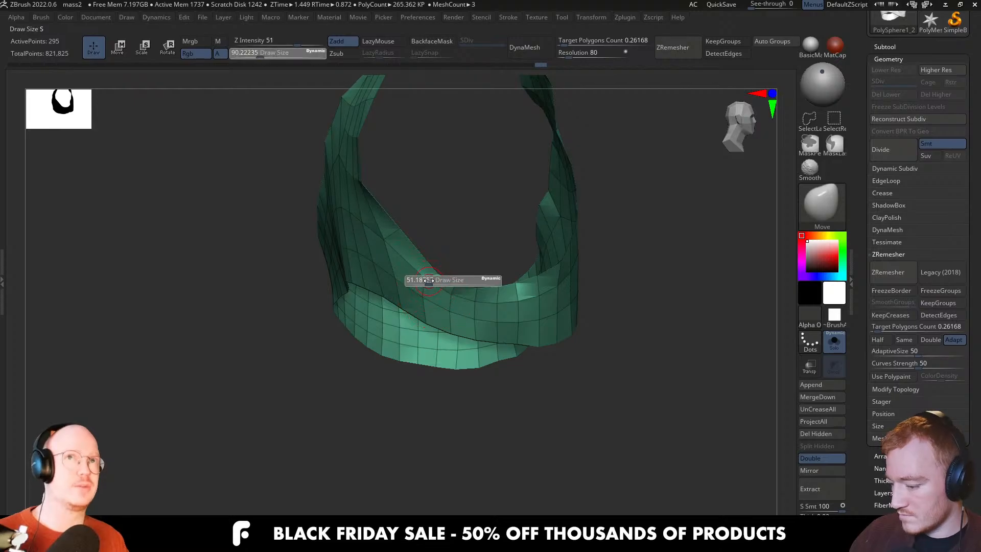
Refine the armhole's lower edge with the Move brush at draw size 48.64685, and check its fit against the body
{"action": "right_click_drag", "start_coordinate": [488, 302], "coordinate": [567, 291]}
{"action": "key", "text": "alt+s"}
{"action": "key", "text": "alt+s"}
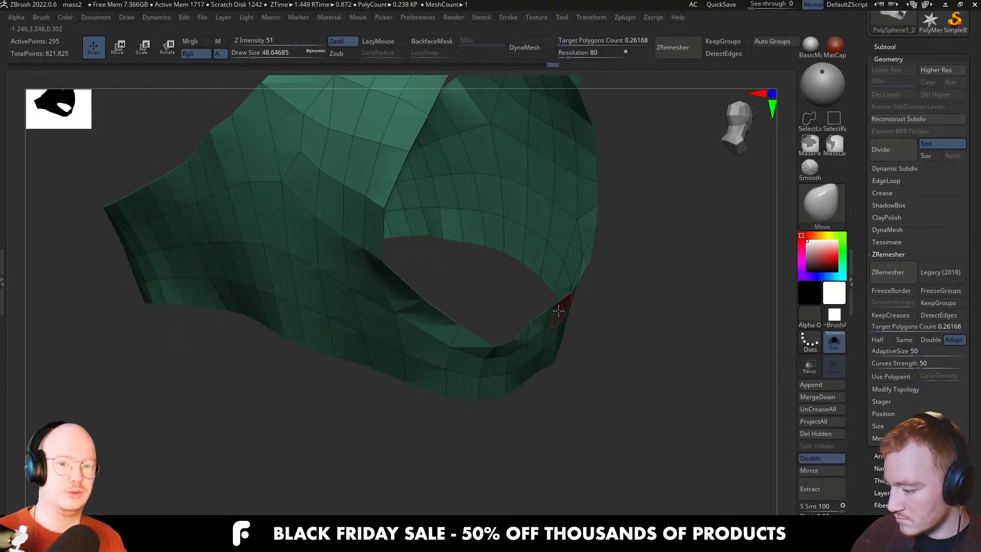
{"action": "right_click_drag", "start_coordinate": [558, 335], "coordinate": [560, 325]}
{"action": "key", "text": "alt+s"}
{"action": "mouse_move", "coordinate": [543, 361]}
{"action": "right_mouse_down"}
{"action": "mouse_move", "coordinate": [597, 357]}
{"action": "mouse_move", "coordinate": [499, 345]}
{"action": "right_mouse_up"}
{"action": "mouse_move", "coordinate": [595, 357]}
{"action": "right_mouse_down", "text": "shift"}
{"action": "mouse_move", "coordinate": [567, 358]}
{"action": "mouse_move", "coordinate": [599, 313]}
{"action": "mouse_move", "coordinate": [680, 324]}
{"action": "mouse_move", "coordinate": [549, 322]}
{"action": "right_mouse_up", "text": "shift"}
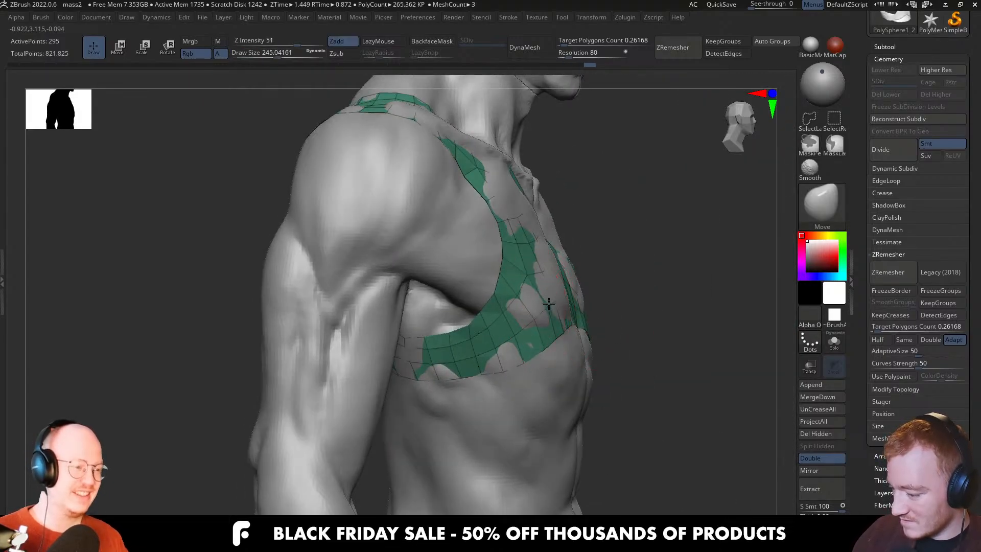
Fit the garment's side and lower edge under the arm to the torso with the Move brush at draw size 212.17717
{"action": "mouse_move", "coordinate": [613, 327]}
{"action": "right_mouse_down"}
{"action": "mouse_move", "coordinate": [531, 335]}
{"action": "mouse_move", "coordinate": [614, 352]}
{"action": "mouse_move", "coordinate": [618, 345]}
{"action": "right_mouse_up"}
{"action": "key", "text": "s"}
{"action": "key", "text": "alt+s"}
{"action": "mouse_move", "coordinate": [500, 367]}
{"action": "right_mouse_down"}
{"action": "mouse_move", "coordinate": [495, 312]}
{"action": "mouse_move", "coordinate": [514, 366]}
{"action": "mouse_move", "coordinate": [505, 366]}
{"action": "right_mouse_up"}
{"action": "key", "text": "alt+s"}
{"action": "key", "text": "s"}
{"action": "left_click_drag", "start_coordinate": [499, 370], "coordinate": [512, 371]}
{"action": "left_click_drag", "start_coordinate": [495, 371], "coordinate": [480, 374]}
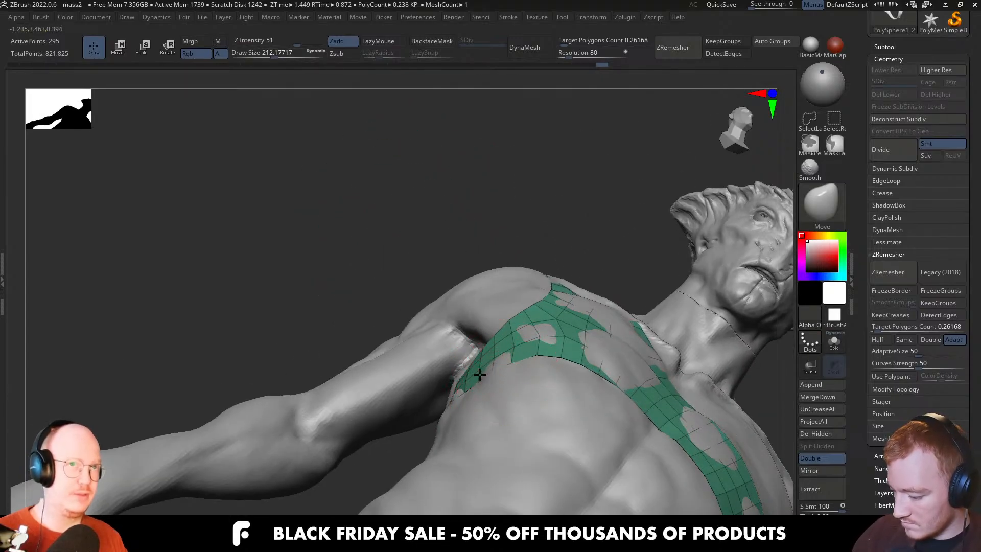
Fit the chest band beneath the opposite, uncovered shoulder with the Move brush, checking the garment in Solo mode and on the body
{"action": "mouse_move", "coordinate": [530, 369]}
{"action": "right_mouse_down"}
{"action": "mouse_move", "coordinate": [543, 348]}
{"action": "mouse_move", "coordinate": [650, 361]}
{"action": "mouse_move", "coordinate": [526, 401]}
{"action": "mouse_move", "coordinate": [546, 413]}
{"action": "mouse_move", "coordinate": [537, 413]}
{"action": "mouse_move", "coordinate": [546, 402]}
{"action": "mouse_move", "coordinate": [520, 401]}
{"action": "right_mouse_up"}
{"action": "key", "text": "bracketright"}
{"action": "key", "text": "s"}
{"action": "key", "text": "s"}
{"action": "left_click_drag", "start_coordinate": [585, 381], "coordinate": [576, 381]}
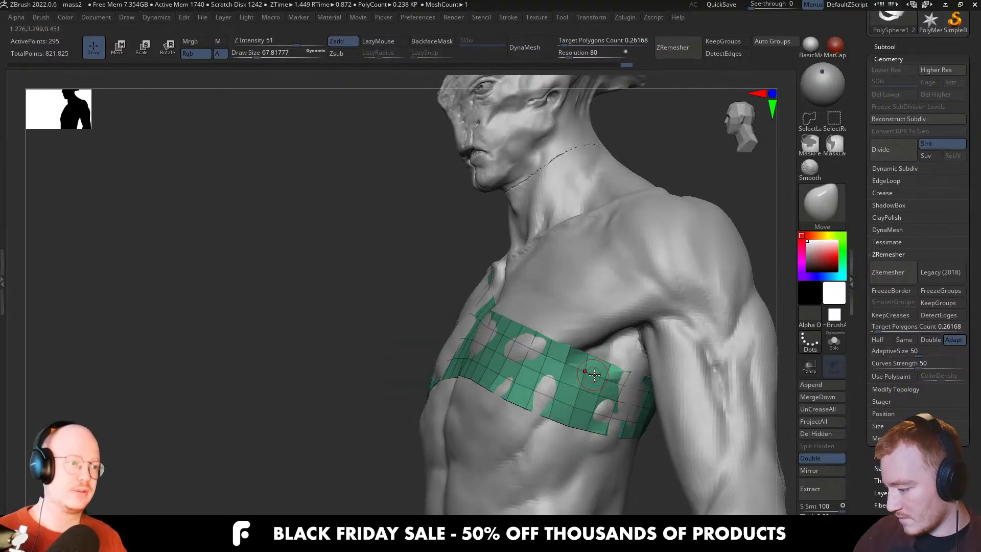
{"action": "mouse_move", "coordinate": [588, 373]}
{"action": "right_mouse_down"}
{"action": "mouse_move", "coordinate": [570, 370]}
{"action": "mouse_move", "coordinate": [623, 381]}
{"action": "mouse_move", "coordinate": [584, 407]}
{"action": "mouse_move", "coordinate": [593, 355]}
{"action": "mouse_move", "coordinate": [624, 390]}
{"action": "mouse_move", "coordinate": [649, 254]}
{"action": "mouse_move", "coordinate": [543, 363]}
{"action": "mouse_move", "coordinate": [590, 374]}
{"action": "mouse_move", "coordinate": [569, 406]}
{"action": "mouse_move", "coordinate": [659, 384]}
{"action": "mouse_move", "coordinate": [545, 366]}
{"action": "mouse_move", "coordinate": [584, 389]}
{"action": "mouse_move", "coordinate": [608, 375]}
{"action": "mouse_move", "coordinate": [477, 314]}
{"action": "mouse_move", "coordinate": [459, 333]}
{"action": "right_mouse_up"}
{"action": "key", "text": "alt+s"}
{"action": "key", "text": "alt+s"}
{"action": "right_click_drag", "start_coordinate": [424, 364], "coordinate": [403, 395]}
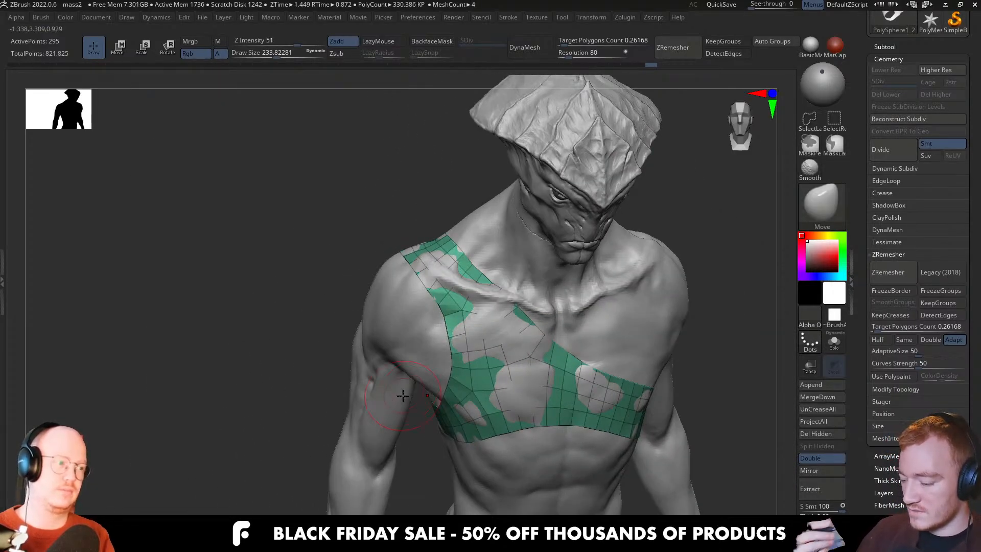
Adjust the front armhole edge near the shoulder with the Move brush at a draw size of 108.20541
{"action": "mouse_move", "coordinate": [459, 340]}
{"action": "right_mouse_down", "text": "ctrl"}
{"action": "mouse_move", "coordinate": [471, 361]}
{"action": "mouse_move", "coordinate": [455, 322]}
{"action": "right_mouse_up", "text": "ctrl"}
{"action": "key", "text": "bracketleft"}
{"action": "key", "text": "bracketleft"}
{"action": "key", "text": "bracketleft"}
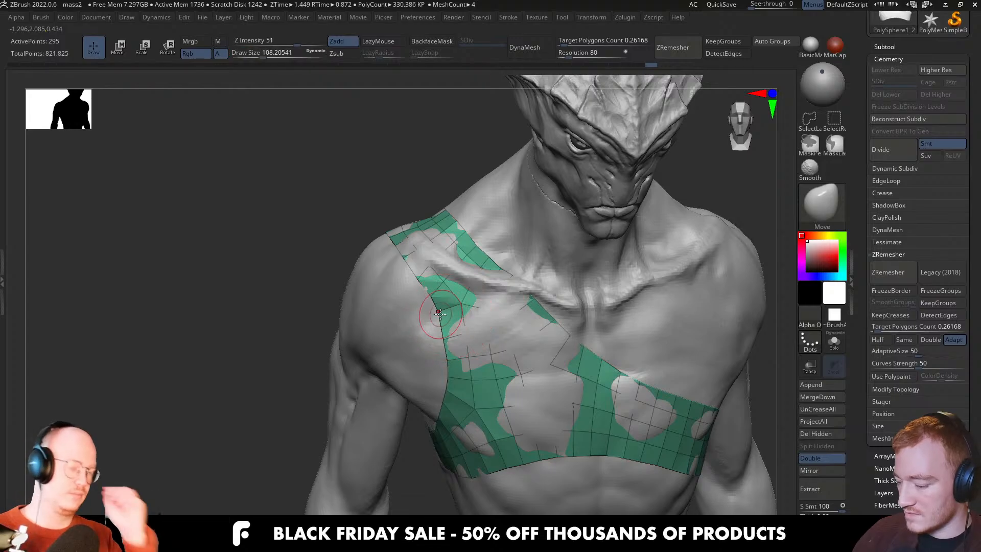
{"action": "right_click_drag", "start_coordinate": [460, 289], "coordinate": [468, 299]}
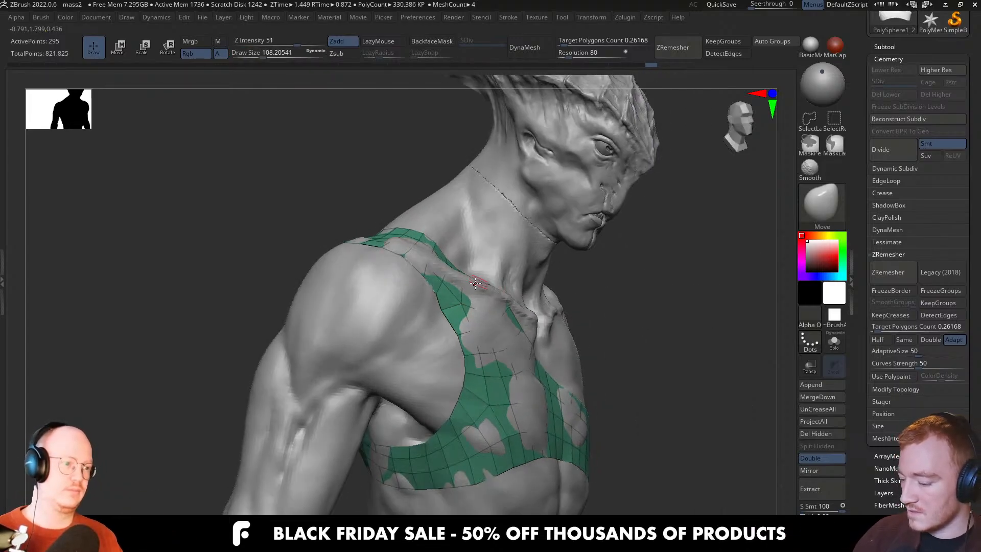
Pull the front shoulder strap outward from the body with an enlarged Move brush, using draw sizes from 400.25683 to 344.29489
{"action": "key", "text": "bracketright"}
{"action": "key", "text": "bracketright"}
{"action": "key", "text": "bracketright"}
{"action": "key", "text": "bracketright"}
{"action": "key", "text": "bracketright"}
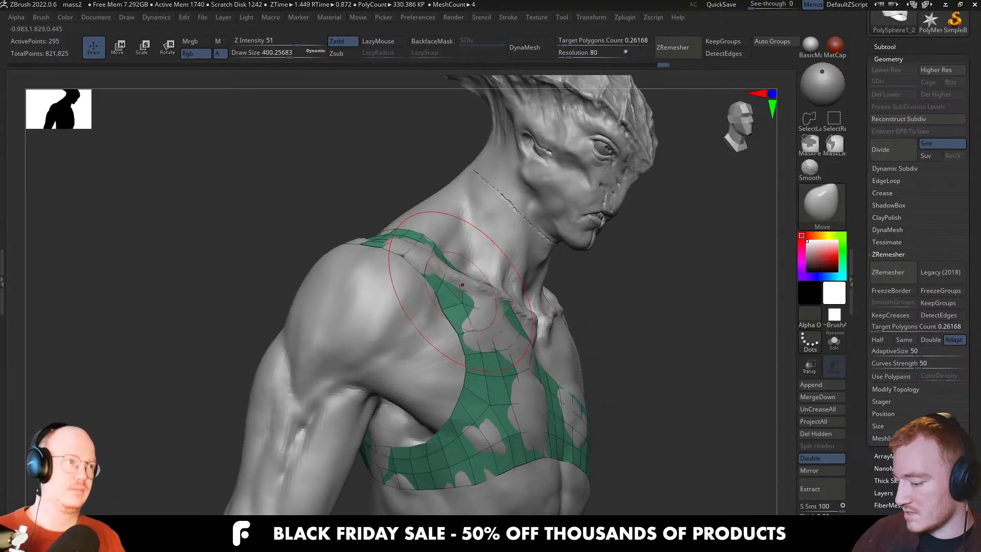
{"action": "key", "text": "s"}
{"action": "left_click_drag", "start_coordinate": [420, 254], "coordinate": [415, 254]}
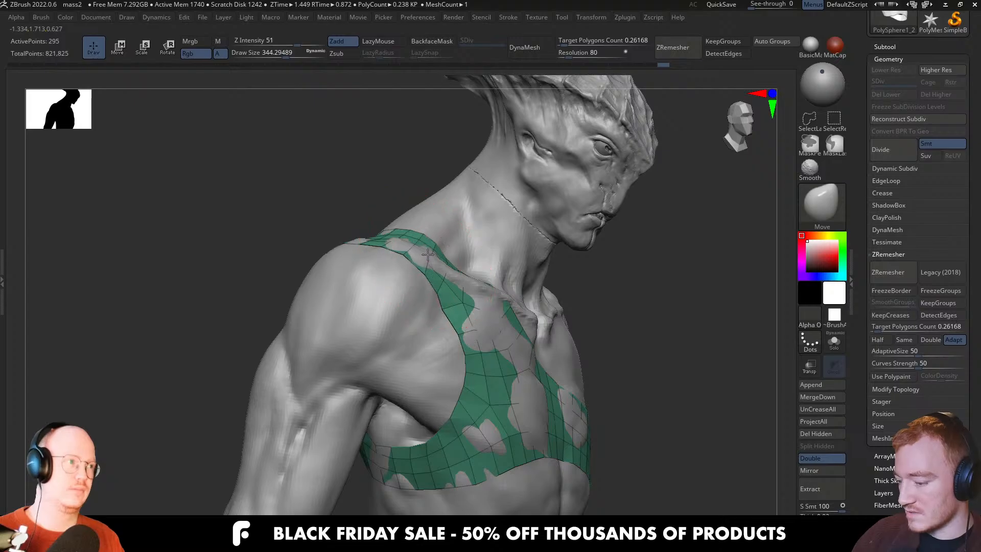
Lift the garment's upper chest and collarbone area off the body with the Move brush at draw size 437.3778
{"action": "right_click_drag", "start_coordinate": [493, 336], "coordinate": [491, 334]}
{"action": "key", "text": "s"}
{"action": "left_click_drag", "start_coordinate": [491, 334], "coordinate": [504, 338]}
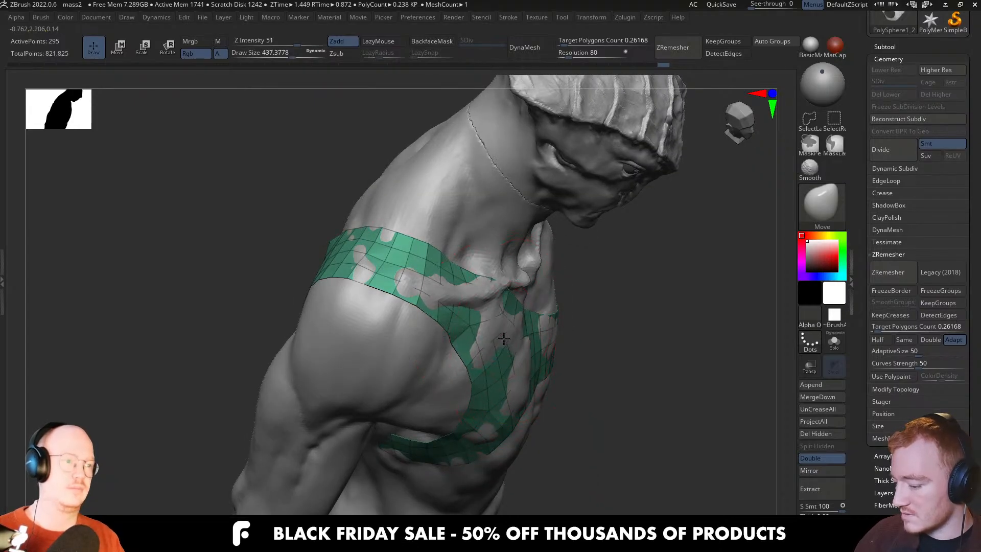
{"action": "right_click_drag", "start_coordinate": [491, 306], "coordinate": [484, 274]}
{"action": "key", "text": "s"}
{"action": "mouse_move", "coordinate": [485, 276]}
{"action": "left_mouse_down"}
{"action": "mouse_move", "coordinate": [466, 279]}
{"action": "mouse_move", "coordinate": [474, 283]}
{"action": "left_mouse_up"}
Tidy the front armhole edge of the shoulder strap with the Move brush at a draw size of 93.68698
{"action": "mouse_move", "coordinate": [462, 321]}
{"action": "right_mouse_down"}
{"action": "mouse_move", "coordinate": [487, 325]}
{"action": "mouse_move", "coordinate": [465, 314]}
{"action": "right_mouse_up"}
{"action": "key", "text": "s"}
{"action": "key", "text": "s"}
{"action": "left_click_drag", "start_coordinate": [464, 313], "coordinate": [453, 300]}
{"action": "key", "text": "s"}
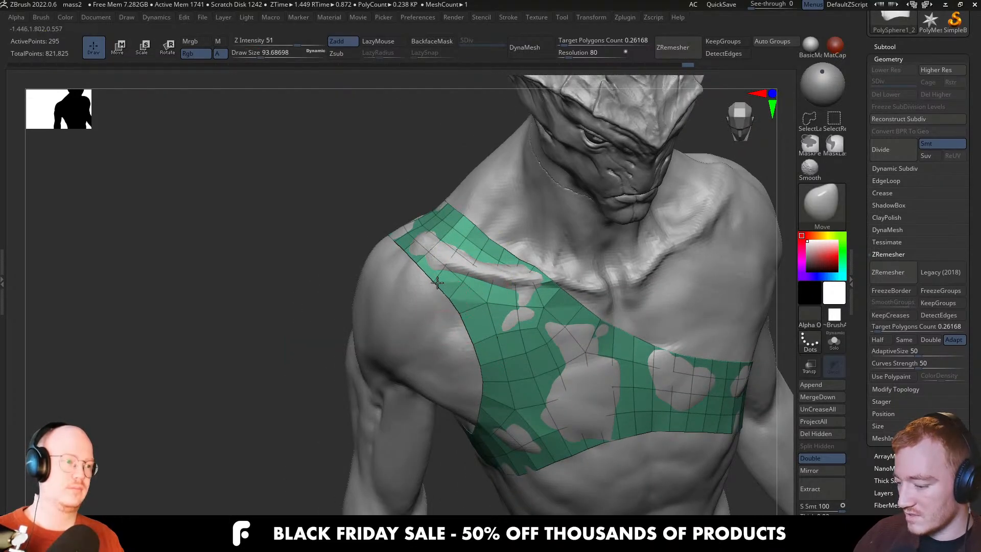
Lift the garment's shoulder strap off the neck and collarbone with the Move brush, using draw sizes of 233.82281 and 268.27108
{"action": "right_click_drag", "start_coordinate": [472, 289], "coordinate": [513, 308]}
{"action": "key", "text": "s"}
{"action": "left_click_drag", "start_coordinate": [513, 308], "coordinate": [528, 309]}
{"action": "right_click_drag", "start_coordinate": [518, 309], "coordinate": [529, 311]}
{"action": "key", "text": "s"}
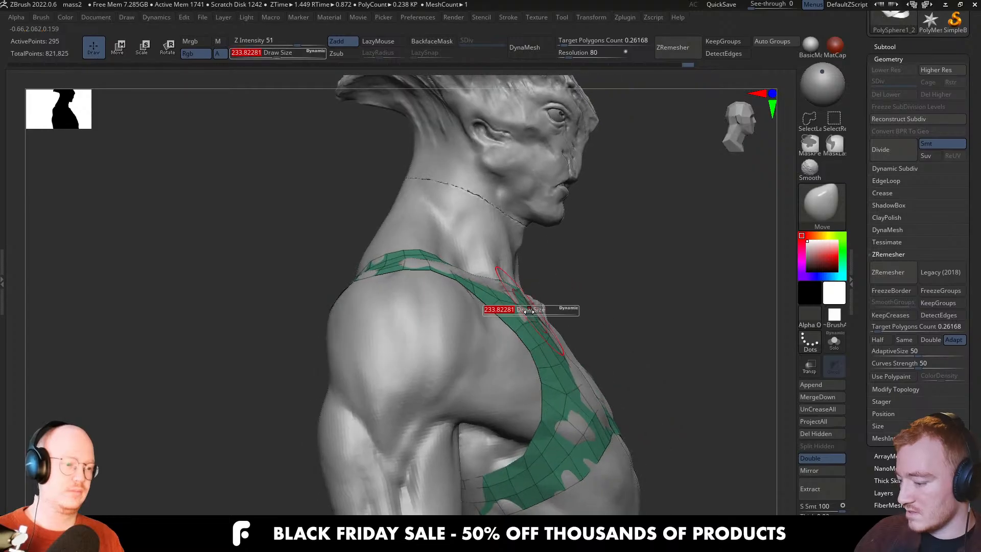
{"action": "mouse_move", "coordinate": [529, 311]}
{"action": "left_mouse_down"}
{"action": "mouse_move", "coordinate": [525, 318]}
{"action": "mouse_move", "coordinate": [479, 287]}
{"action": "left_mouse_up"}
{"action": "key", "text": "s"}
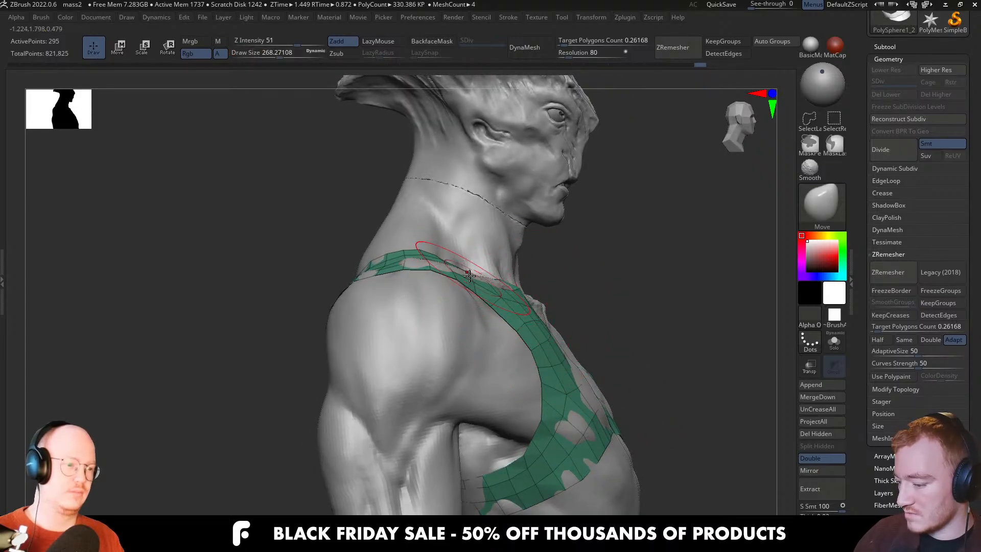
{"action": "right_click_drag", "start_coordinate": [432, 265], "coordinate": [441, 260]}
{"action": "key", "text": "s"}
{"action": "left_click_drag", "start_coordinate": [391, 259], "coordinate": [383, 267]}
{"action": "key", "text": "s"}
Isolate the garment and refine the shoulder strap's profile with the Move brush, reducing the draw size from 172.05351 to 90.22235
{"action": "mouse_move", "coordinate": [396, 299]}
{"action": "right_mouse_down"}
{"action": "mouse_move", "coordinate": [412, 328]}
{"action": "mouse_move", "coordinate": [480, 324]}
{"action": "mouse_move", "coordinate": [532, 301]}
{"action": "mouse_move", "coordinate": [556, 273]}
{"action": "mouse_move", "coordinate": [604, 267]}
{"action": "mouse_move", "coordinate": [552, 281]}
{"action": "mouse_move", "coordinate": [531, 252]}
{"action": "mouse_move", "coordinate": [501, 241]}
{"action": "mouse_move", "coordinate": [494, 324]}
{"action": "mouse_move", "coordinate": [490, 271]}
{"action": "right_mouse_up"}
{"action": "key", "text": "alt+s"}
{"action": "key", "text": "s"}
{"action": "left_click_drag", "start_coordinate": [490, 271], "coordinate": [487, 271]}
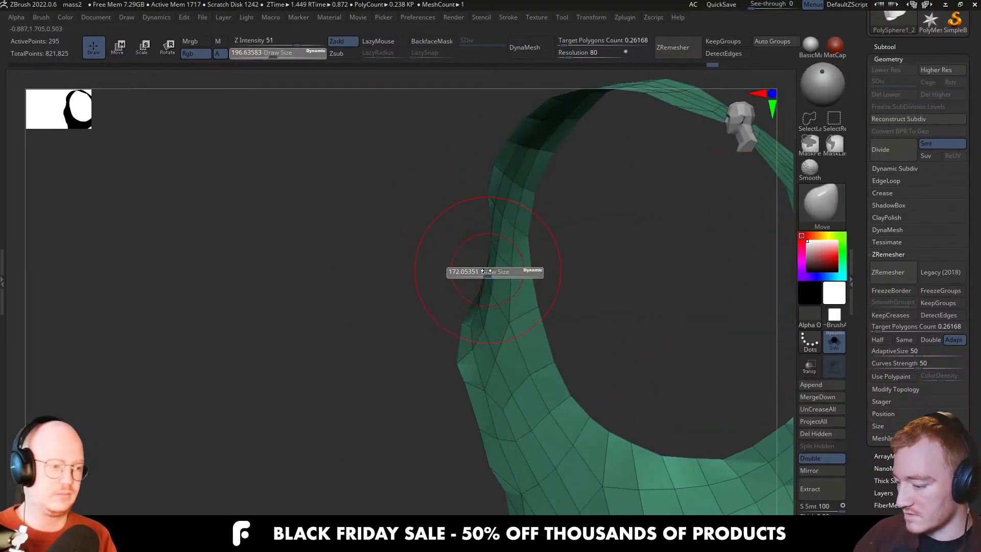
{"action": "mouse_move", "coordinate": [486, 271]}
{"action": "right_mouse_down"}
{"action": "mouse_move", "coordinate": [511, 291]}
{"action": "mouse_move", "coordinate": [491, 274]}
{"action": "right_mouse_up"}
{"action": "key", "text": "s"}
{"action": "left_click_drag", "start_coordinate": [491, 274], "coordinate": [484, 274]}
{"action": "mouse_move", "coordinate": [484, 273]}
{"action": "right_mouse_down"}
{"action": "mouse_move", "coordinate": [481, 287]}
{"action": "mouse_move", "coordinate": [485, 269]}
{"action": "right_mouse_up"}
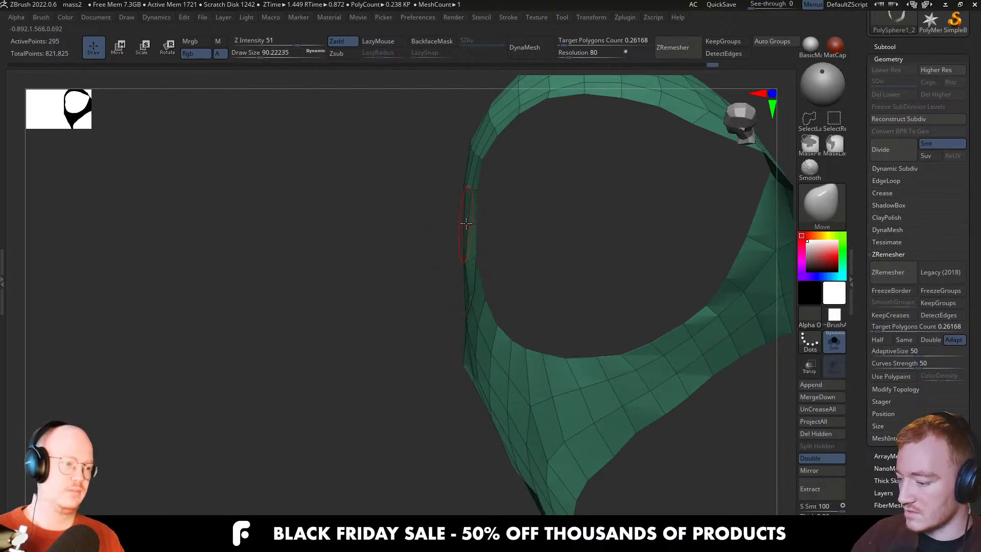
Even out the armhole edge of the isolated strap at draw sizes 123.77972 and 100.8142, and show the body again
{"action": "key", "text": "bracketleft"}
{"action": "mouse_move", "coordinate": [471, 289]}
{"action": "right_mouse_down"}
{"action": "mouse_move", "coordinate": [511, 255]}
{"action": "mouse_move", "coordinate": [477, 305]}
{"action": "right_mouse_up"}
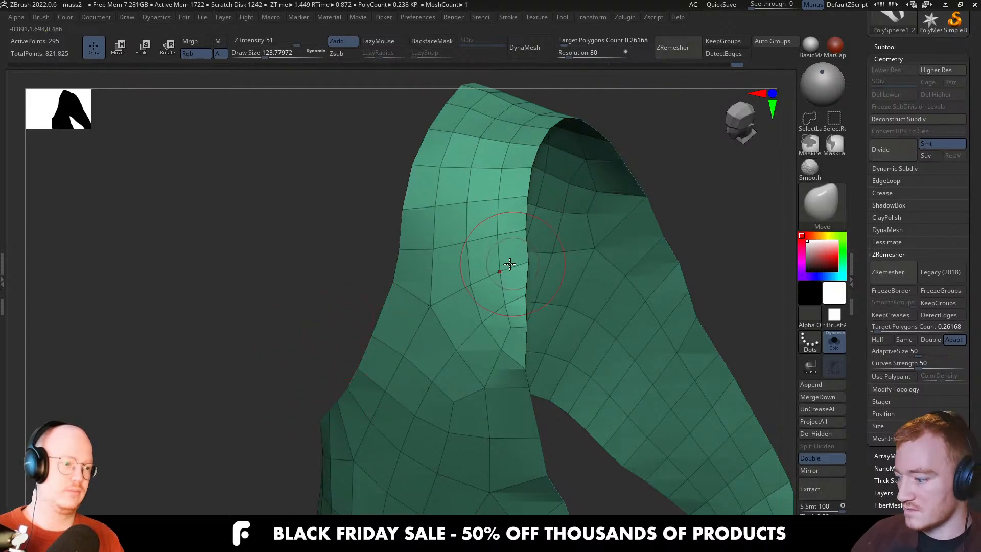
{"action": "mouse_move", "coordinate": [509, 264]}
{"action": "right_mouse_down"}
{"action": "mouse_move", "coordinate": [537, 261]}
{"action": "mouse_move", "coordinate": [505, 278]}
{"action": "mouse_move", "coordinate": [521, 270]}
{"action": "right_mouse_up"}
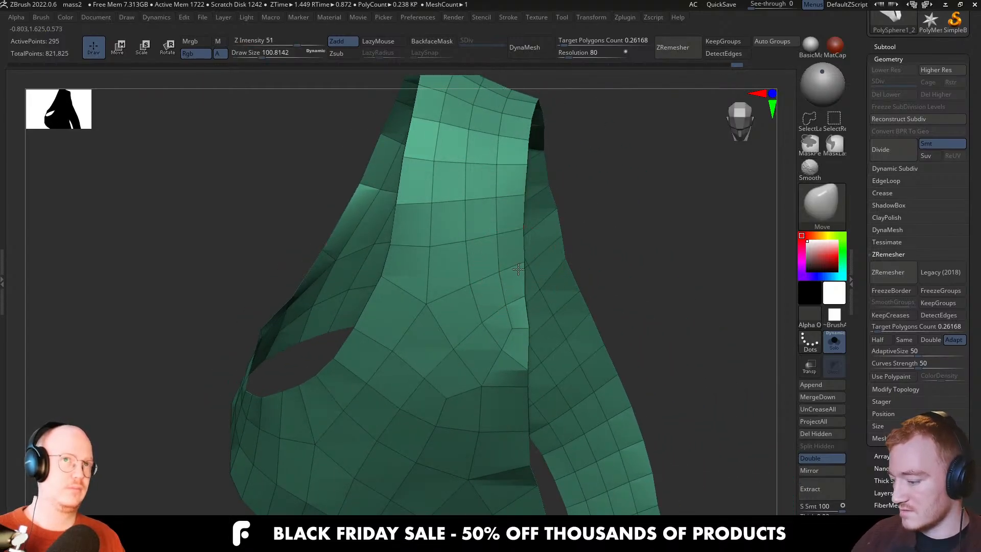
{"action": "key", "text": "alt+s"}
{"action": "mouse_move", "coordinate": [520, 369]}
{"action": "right_mouse_down"}
{"action": "mouse_move", "coordinate": [531, 332]}
{"action": "mouse_move", "coordinate": [541, 352]}
{"action": "mouse_move", "coordinate": [540, 319]}
{"action": "mouse_move", "coordinate": [462, 220]}
{"action": "right_mouse_up"}
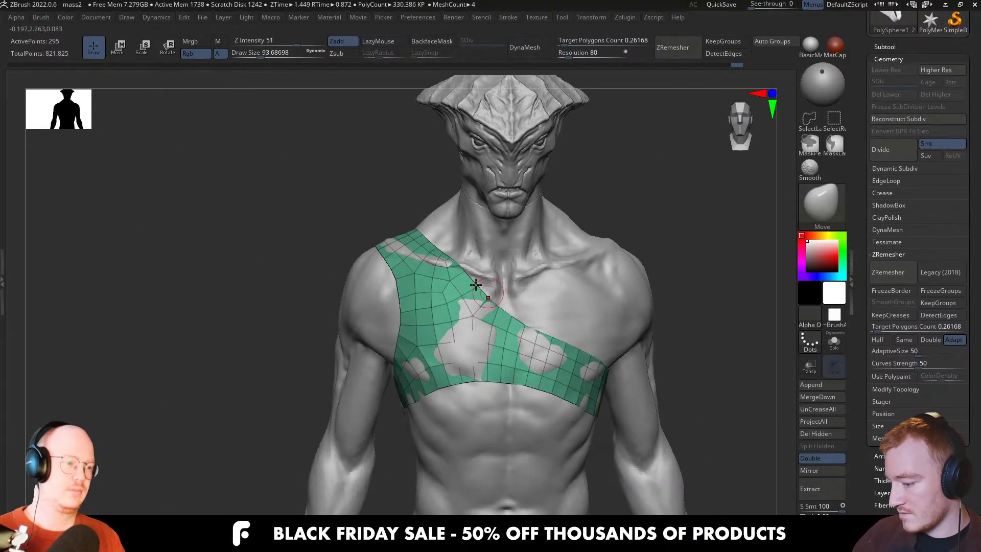
Pull the strap's neckline edge near the collarbone outward with the Move brush at draw size 371.74792
{"action": "key", "text": "s"}
{"action": "left_click_drag", "start_coordinate": [453, 228], "coordinate": [476, 229]}
{"action": "right_click_drag", "start_coordinate": [462, 232], "coordinate": [453, 274]}
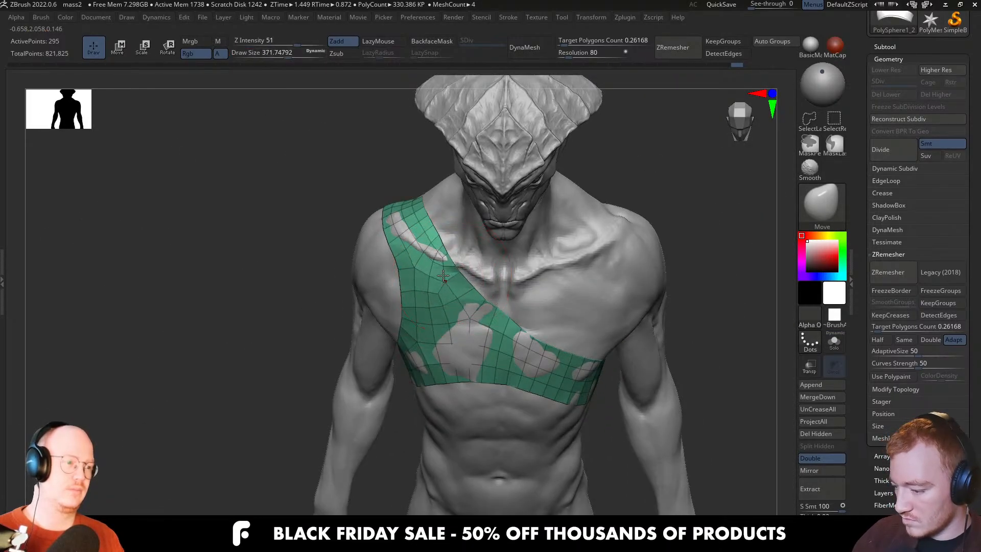
{"action": "left_click_drag", "start_coordinate": [443, 259], "coordinate": [451, 257]}
{"action": "mouse_move", "coordinate": [460, 271]}
{"action": "right_mouse_down"}
{"action": "mouse_move", "coordinate": [480, 267]}
{"action": "mouse_move", "coordinate": [476, 251]}
{"action": "right_mouse_up"}
{"action": "left_click_drag", "start_coordinate": [443, 243], "coordinate": [448, 247]}
{"action": "mouse_move", "coordinate": [477, 287]}
{"action": "right_mouse_down"}
{"action": "mouse_move", "coordinate": [540, 258]}
{"action": "mouse_move", "coordinate": [506, 342]}
{"action": "right_mouse_up"}
Adjust the back band near the uncovered shoulder's armpit with the Move brush at draw size 385.87036
{"action": "key", "text": "s"}
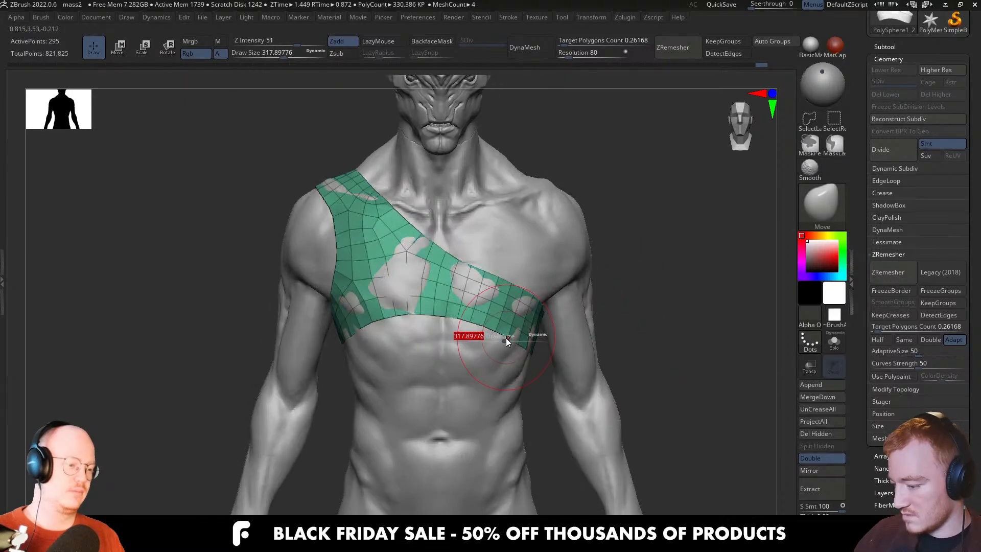
{"action": "right_click_drag", "start_coordinate": [383, 320], "coordinate": [559, 321]}
{"action": "mouse_move", "coordinate": [478, 328]}
{"action": "right_mouse_down"}
{"action": "mouse_move", "coordinate": [442, 320]}
{"action": "mouse_move", "coordinate": [439, 305]}
{"action": "right_mouse_up"}
{"action": "key", "text": "s"}
{"action": "left_click_drag", "start_coordinate": [352, 338], "coordinate": [349, 339]}
{"action": "right_click_drag", "start_coordinate": [307, 337], "coordinate": [336, 348]}
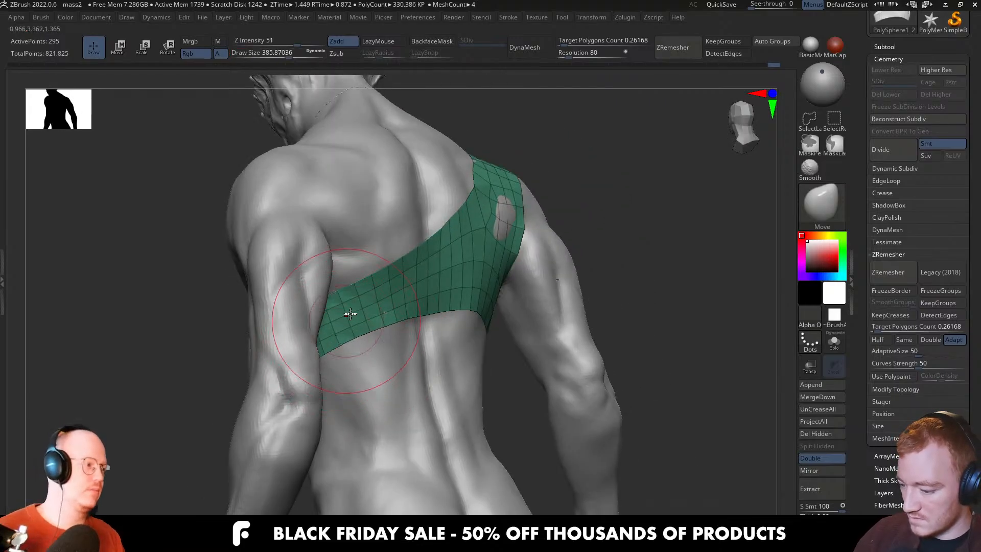
{"action": "left_click_drag", "start_coordinate": [350, 315], "coordinate": [348, 302]}
Shape the garment's lower back hem around the spine with the Move brush, using draw sizes of 317.89776 and 292.55645
{"action": "mouse_move", "coordinate": [381, 282]}
{"action": "right_mouse_down"}
{"action": "mouse_move", "coordinate": [430, 322]}
{"action": "mouse_move", "coordinate": [429, 292]}
{"action": "right_mouse_up"}
{"action": "key", "text": "s"}
{"action": "left_click_drag", "start_coordinate": [427, 287], "coordinate": [430, 286]}
{"action": "mouse_move", "coordinate": [434, 287]}
{"action": "right_mouse_down"}
{"action": "mouse_move", "coordinate": [480, 294]}
{"action": "mouse_move", "coordinate": [431, 297]}
{"action": "mouse_move", "coordinate": [425, 287]}
{"action": "right_mouse_up"}
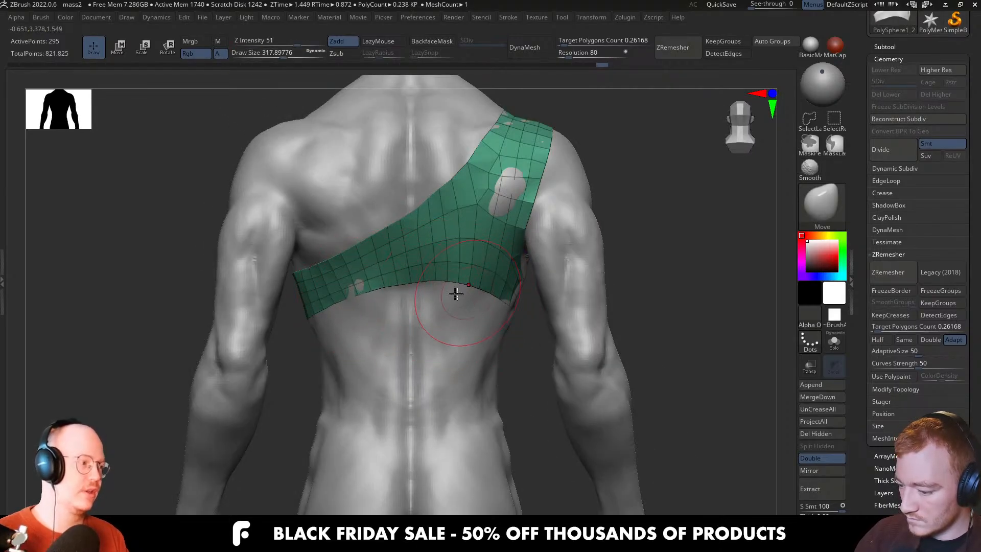
{"action": "key", "text": "s"}
{"action": "mouse_move", "coordinate": [457, 293]}
{"action": "right_mouse_down"}
{"action": "mouse_move", "coordinate": [371, 297]}
{"action": "mouse_move", "coordinate": [506, 296]}
{"action": "mouse_move", "coordinate": [511, 280]}
{"action": "mouse_move", "coordinate": [509, 291]}
{"action": "mouse_move", "coordinate": [481, 274]}
{"action": "right_mouse_up"}
{"action": "key", "text": "s"}
{"action": "key", "text": "s"}
{"action": "key", "text": "s"}
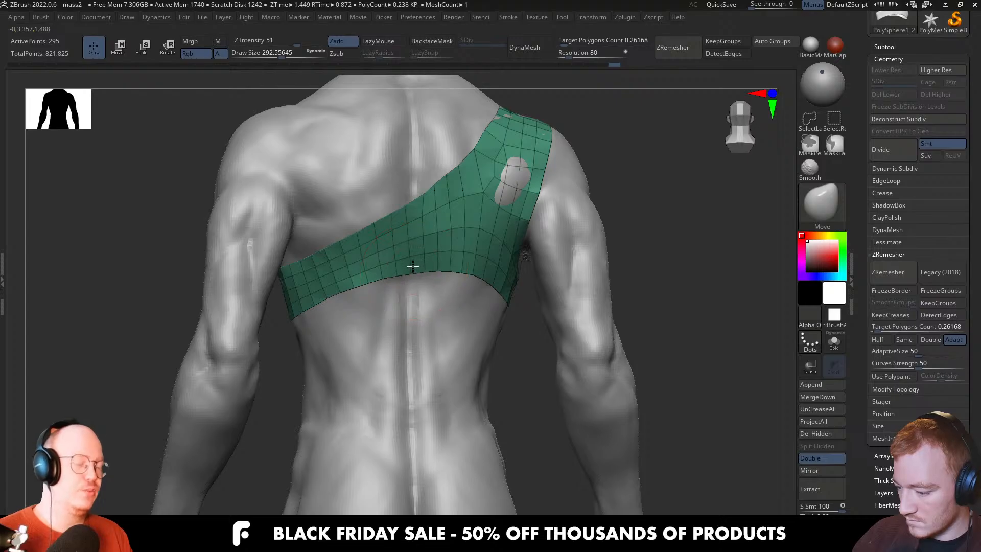
{"action": "mouse_move", "coordinate": [413, 266]}
{"action": "right_mouse_down"}
{"action": "mouse_move", "coordinate": [396, 286]}
{"action": "mouse_move", "coordinate": [423, 309]}
{"action": "mouse_move", "coordinate": [409, 286]}
{"action": "mouse_move", "coordinate": [417, 276]}
{"action": "right_mouse_up"}
{"action": "key", "text": "s"}
{"action": "left_click_drag", "start_coordinate": [416, 276], "coordinate": [432, 276]}
Isolate the garment and adjust the profile of its front chest panel with the Move brush at draw size 206.93072
{"action": "mouse_move", "coordinate": [432, 276]}
{"action": "right_mouse_down"}
{"action": "mouse_move", "coordinate": [436, 224]}
{"action": "mouse_move", "coordinate": [416, 290]}
{"action": "mouse_move", "coordinate": [466, 288]}
{"action": "mouse_move", "coordinate": [352, 286]}
{"action": "mouse_move", "coordinate": [325, 296]}
{"action": "right_mouse_up"}
{"action": "key", "text": "alt+s"}
{"action": "key", "text": "s"}
{"action": "left_click_drag", "start_coordinate": [326, 295], "coordinate": [320, 296]}
{"action": "mouse_move", "coordinate": [319, 296]}
{"action": "right_mouse_down"}
{"action": "mouse_move", "coordinate": [304, 281]}
{"action": "mouse_move", "coordinate": [332, 309]}
{"action": "mouse_move", "coordinate": [360, 317]}
{"action": "mouse_move", "coordinate": [350, 322]}
{"action": "mouse_move", "coordinate": [339, 306]}
{"action": "mouse_move", "coordinate": [379, 293]}
{"action": "mouse_move", "coordinate": [372, 243]}
{"action": "mouse_move", "coordinate": [378, 267]}
{"action": "right_mouse_up"}
{"action": "key", "text": "alt+s"}
{"action": "key", "text": "alt+s"}
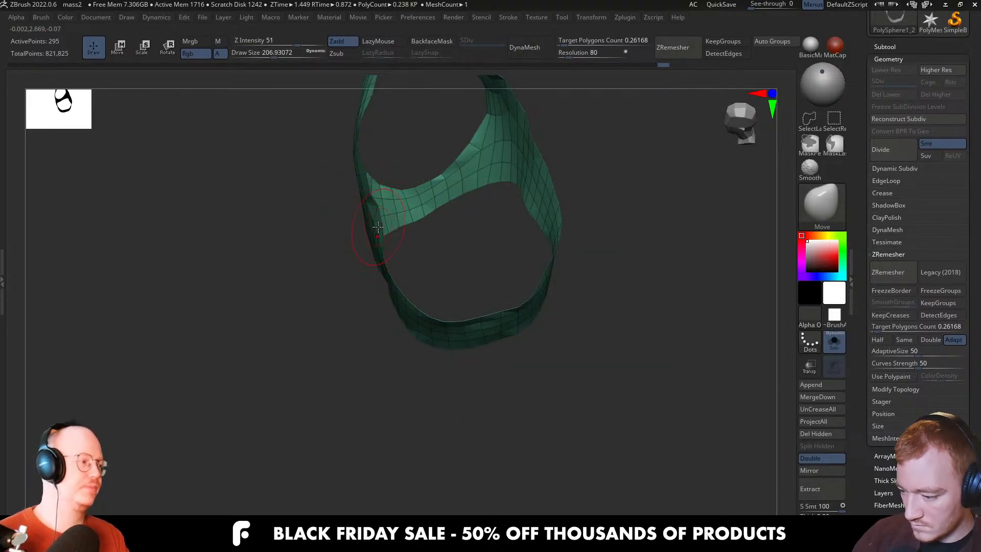
{"action": "key", "text": "s"}
{"action": "left_click_drag", "start_coordinate": [378, 217], "coordinate": [374, 217]}
Refine the isolated garment's front chest profile with the Move brush at draw size 67.81777, and show the body again
{"action": "mouse_move", "coordinate": [376, 219]}
{"action": "right_mouse_down"}
{"action": "mouse_move", "coordinate": [375, 244]}
{"action": "mouse_move", "coordinate": [430, 232]}
{"action": "mouse_move", "coordinate": [403, 276]}
{"action": "right_mouse_up"}
{"action": "key", "text": "alt+s"}
{"action": "mouse_move", "coordinate": [404, 276]}
{"action": "right_mouse_down"}
{"action": "mouse_move", "coordinate": [390, 219]}
{"action": "mouse_move", "coordinate": [384, 305]}
{"action": "mouse_move", "coordinate": [399, 269]}
{"action": "right_mouse_up"}
{"action": "key", "text": "alt+s"}
{"action": "key", "text": "s"}
{"action": "left_click_drag", "start_coordinate": [400, 269], "coordinate": [383, 270]}
{"action": "mouse_move", "coordinate": [394, 271]}
{"action": "right_mouse_down"}
{"action": "mouse_move", "coordinate": [384, 299]}
{"action": "mouse_move", "coordinate": [405, 316]}
{"action": "mouse_move", "coordinate": [447, 307]}
{"action": "mouse_move", "coordinate": [499, 334]}
{"action": "mouse_move", "coordinate": [508, 325]}
{"action": "right_mouse_up"}
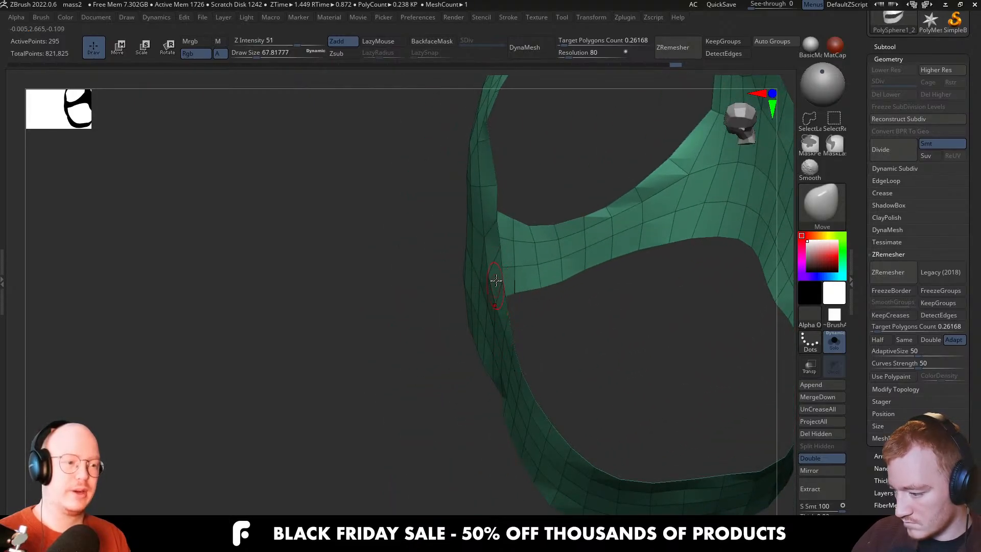
{"action": "mouse_move", "coordinate": [493, 249]}
{"action": "right_mouse_down"}
{"action": "mouse_move", "coordinate": [494, 191]}
{"action": "mouse_move", "coordinate": [537, 289]}
{"action": "mouse_move", "coordinate": [543, 271]}
{"action": "mouse_move", "coordinate": [562, 298]}
{"action": "mouse_move", "coordinate": [558, 282]}
{"action": "mouse_move", "coordinate": [529, 279]}
{"action": "right_mouse_up"}
{"action": "key", "text": "ctrl+shift+s"}
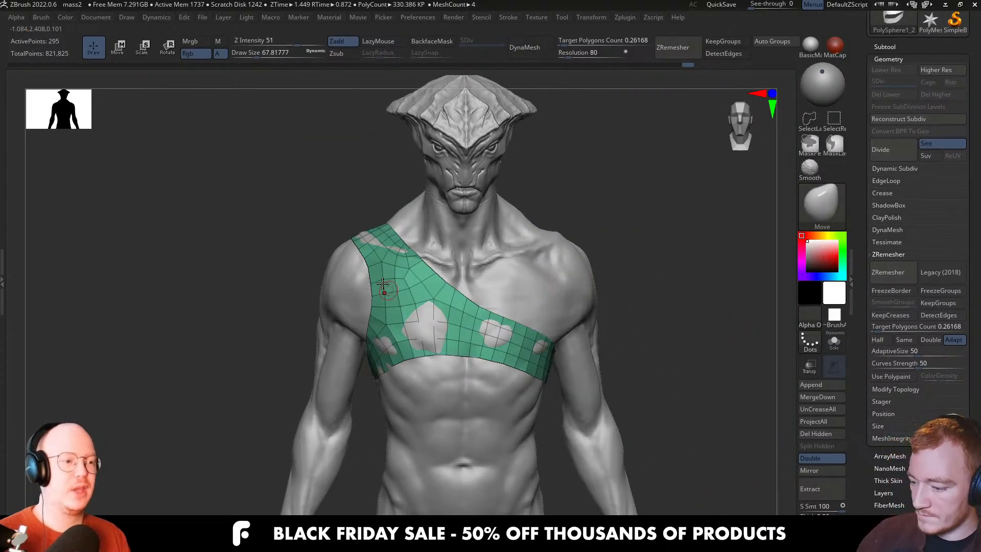
Adjust the front armhole area over the covered chest with the Move brush at draw size 317.89776
{"action": "right_click_drag", "start_coordinate": [354, 276], "coordinate": [381, 302]}
{"action": "key", "text": "s"}
{"action": "left_click_drag", "start_coordinate": [380, 302], "coordinate": [394, 302]}
{"action": "right_click_drag", "start_coordinate": [393, 302], "coordinate": [406, 299]}
{"action": "key", "text": "s"}
{"action": "left_click_drag", "start_coordinate": [390, 306], "coordinate": [417, 306]}
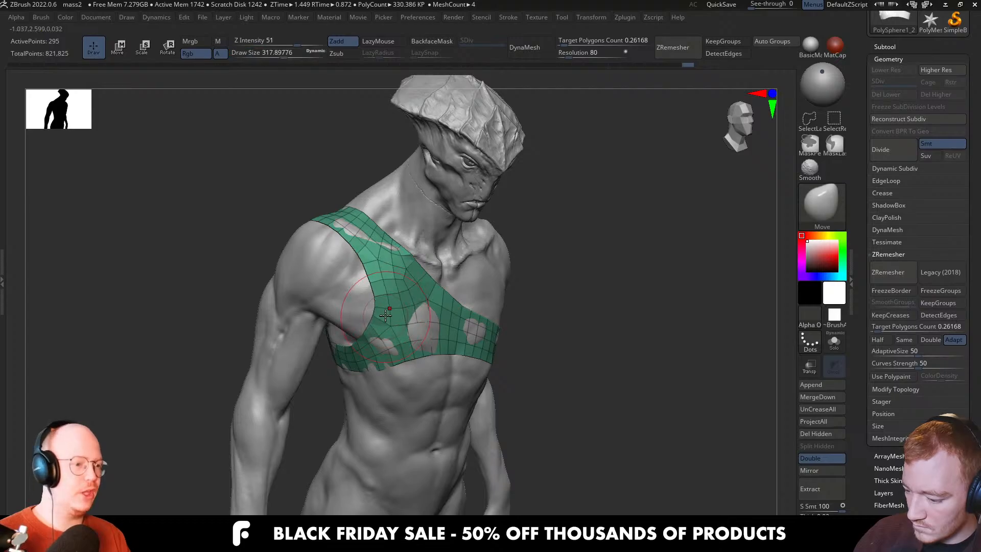
{"action": "right_click_drag", "start_coordinate": [417, 307], "coordinate": [409, 275], "text": "shift"}
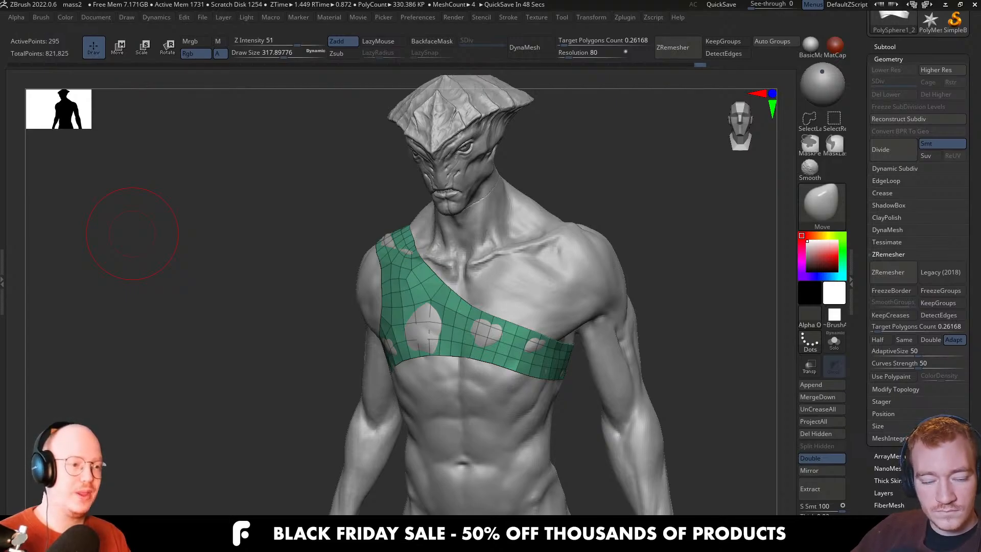
Isolate the garment and smooth it with two passes of the Polish By Groups deformation, using 89 for the first
{"action": "right_click_drag", "start_coordinate": [528, 337], "coordinate": [557, 391]}
{"action": "key", "text": "alt+s"}
{"action": "left_click_drag", "start_coordinate": [863, 406], "coordinate": [904, 153]}
{"action": "left_click", "coordinate": [900, 147]}
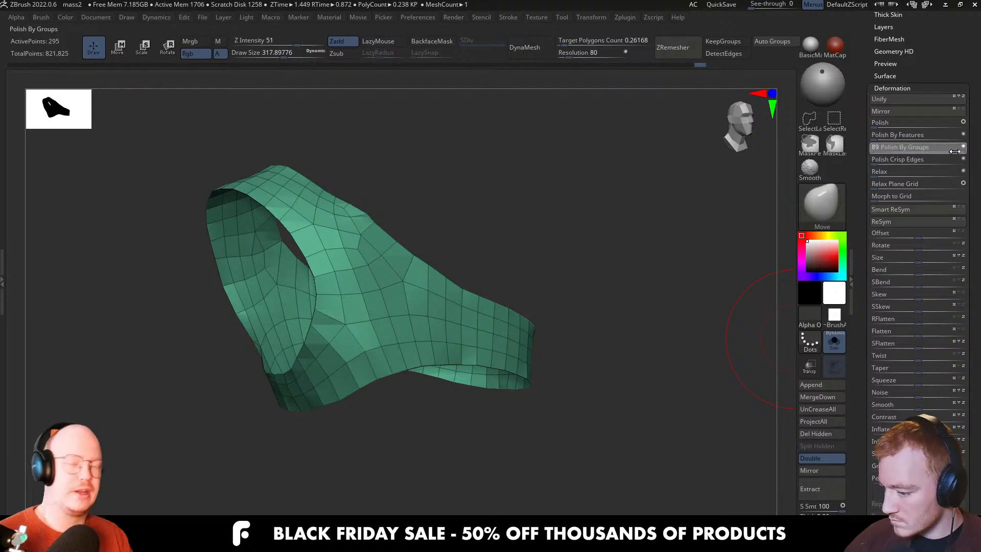
{"action": "right_click_drag", "start_coordinate": [600, 273], "coordinate": [639, 296]}
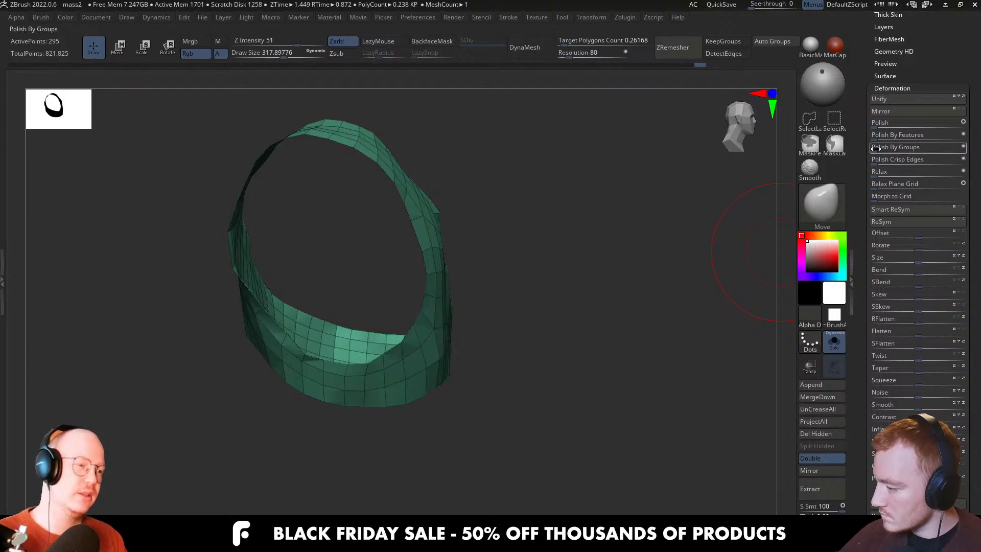
{"action": "left_click_drag", "start_coordinate": [893, 149], "coordinate": [918, 151]}
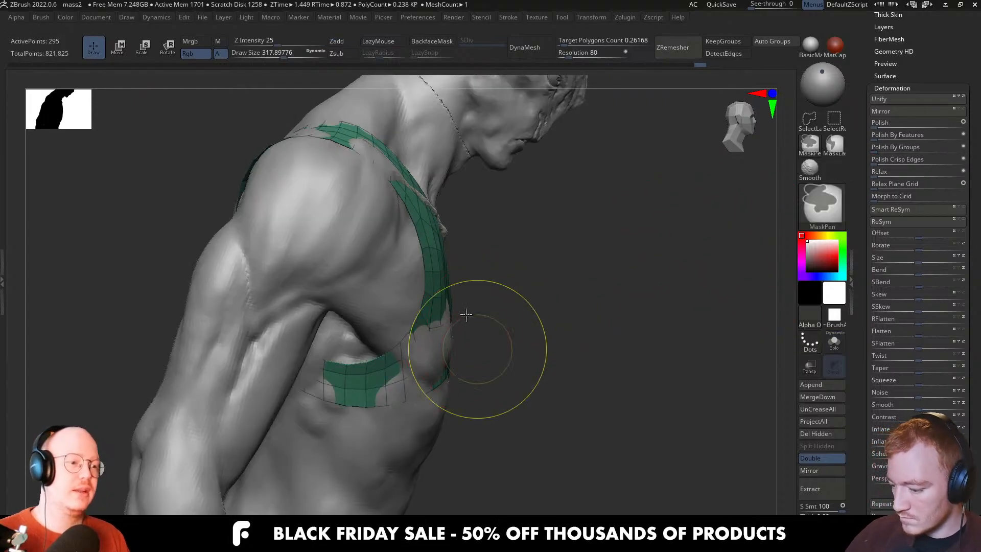
Show the body and pull the front band near the uncovered shoulder's armpit outward with the Move brush at draw size 437.3778
{"action": "right_click_drag", "start_coordinate": [466, 316], "coordinate": [412, 324], "text": "shift"}
{"action": "mouse_move", "coordinate": [526, 335]}
{"action": "right_mouse_down"}
{"action": "mouse_move", "coordinate": [491, 361]}
{"action": "mouse_move", "coordinate": [512, 367]}
{"action": "right_mouse_up"}
{"action": "key", "text": "s"}
{"action": "left_click_drag", "start_coordinate": [512, 366], "coordinate": [517, 367]}
{"action": "right_click_drag", "start_coordinate": [516, 366], "coordinate": [521, 368]}
{"action": "left_click_drag", "start_coordinate": [521, 368], "coordinate": [525, 366]}
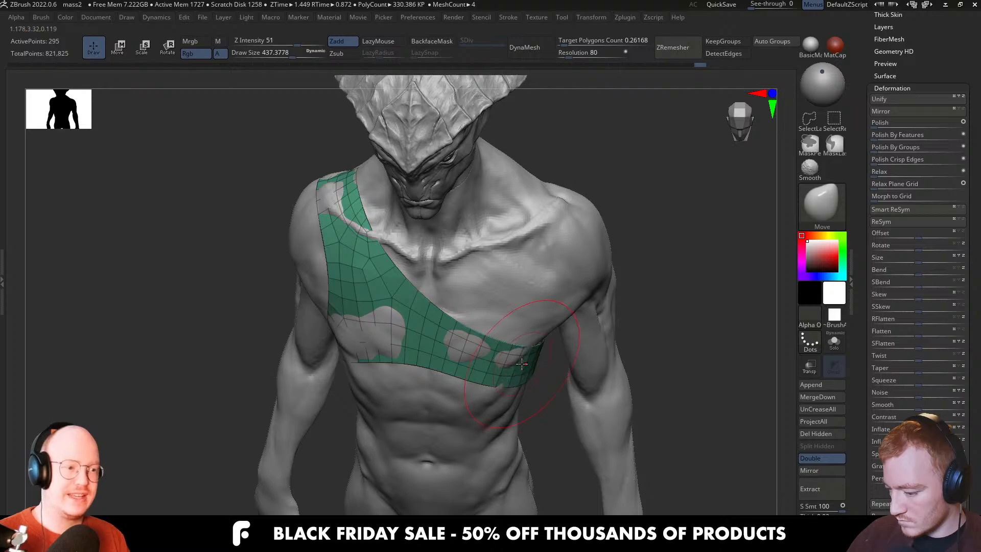
{"action": "right_click_drag", "start_coordinate": [522, 364], "coordinate": [403, 342]}
Reposition the back of the shoulder strap and shoulder blade area with the Move brush at draw sizes 567.25177 and 714.01995
{"action": "key", "text": "s"}
{"action": "left_click_drag", "start_coordinate": [403, 341], "coordinate": [400, 338]}
{"action": "mouse_move", "coordinate": [401, 338]}
{"action": "right_mouse_down"}
{"action": "mouse_move", "coordinate": [479, 332]}
{"action": "mouse_move", "coordinate": [420, 261]}
{"action": "mouse_move", "coordinate": [447, 271]}
{"action": "mouse_move", "coordinate": [461, 321]}
{"action": "mouse_move", "coordinate": [519, 312]}
{"action": "mouse_move", "coordinate": [473, 345]}
{"action": "mouse_move", "coordinate": [444, 327]}
{"action": "right_mouse_up"}
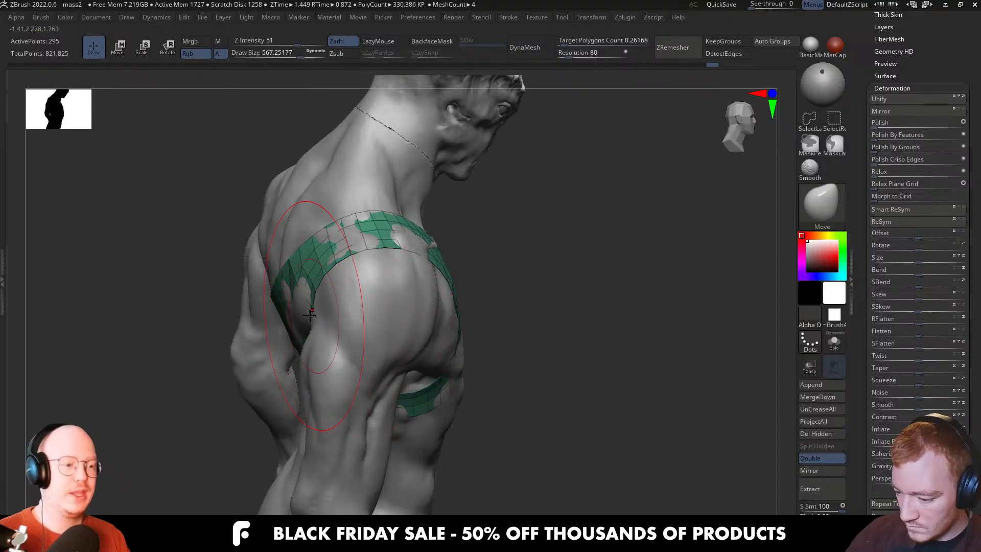
{"action": "mouse_move", "coordinate": [303, 316]}
{"action": "right_mouse_down"}
{"action": "mouse_move", "coordinate": [339, 274]}
{"action": "mouse_move", "coordinate": [317, 343]}
{"action": "mouse_move", "coordinate": [325, 363]}
{"action": "mouse_move", "coordinate": [252, 356]}
{"action": "mouse_move", "coordinate": [279, 332]}
{"action": "right_mouse_up"}
{"action": "left_click_drag", "start_coordinate": [290, 364], "coordinate": [288, 365]}
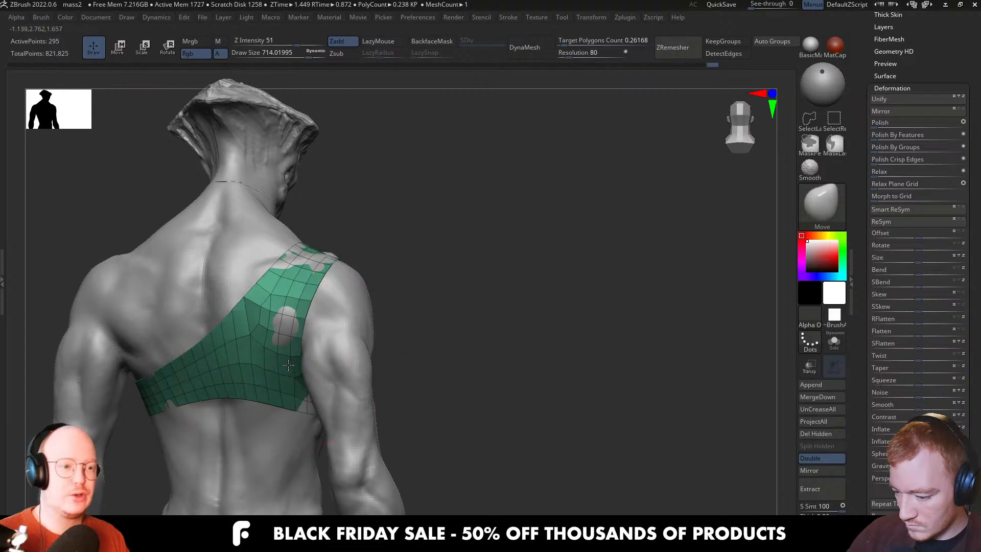
Pull the garment's lower back corner under the covered armpit outward with the Move brush, using draw sizes from 685.21405 to 330.96432
{"action": "right_click_drag", "start_coordinate": [291, 357], "coordinate": [302, 414]}
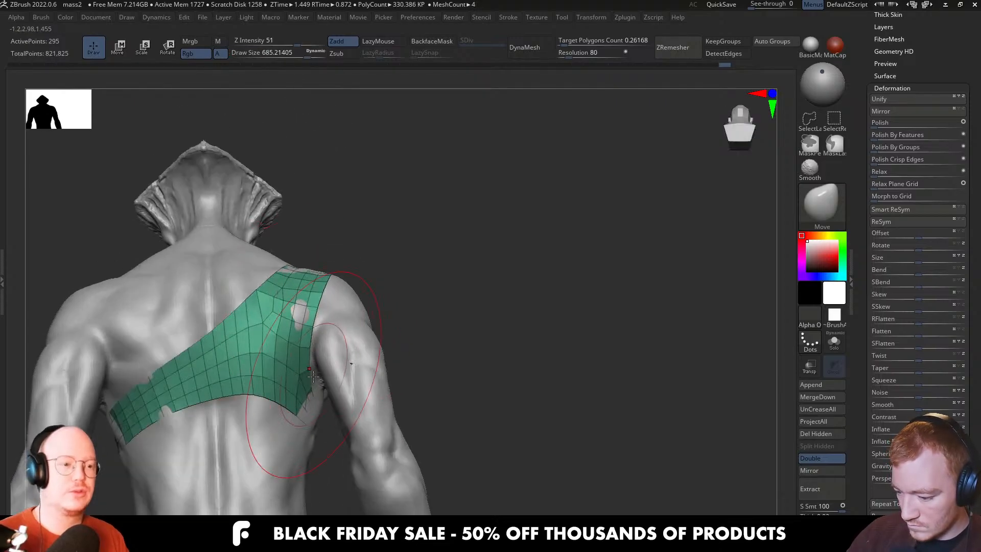
{"action": "key", "text": "s"}
{"action": "left_click_drag", "start_coordinate": [308, 403], "coordinate": [320, 416]}
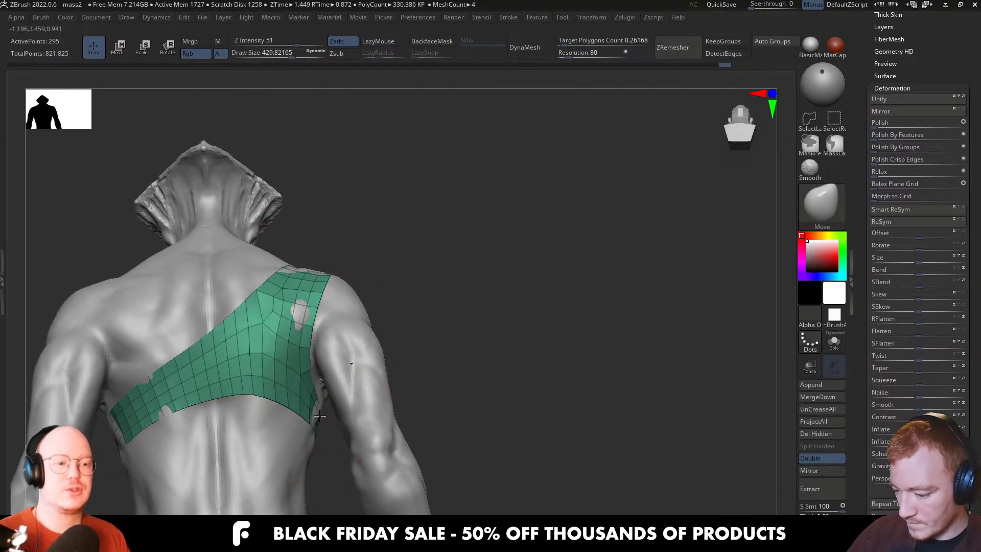
{"action": "mouse_move", "coordinate": [320, 416]}
{"action": "right_mouse_down"}
{"action": "mouse_move", "coordinate": [339, 427]}
{"action": "mouse_move", "coordinate": [332, 440]}
{"action": "right_mouse_up"}
{"action": "key", "text": "s"}
{"action": "left_click_drag", "start_coordinate": [330, 438], "coordinate": [335, 441]}
{"action": "mouse_move", "coordinate": [335, 441]}
{"action": "right_mouse_down"}
{"action": "mouse_move", "coordinate": [373, 408]}
{"action": "mouse_move", "coordinate": [504, 377]}
{"action": "mouse_move", "coordinate": [555, 354]}
{"action": "mouse_move", "coordinate": [581, 390]}
{"action": "mouse_move", "coordinate": [527, 408]}
{"action": "mouse_move", "coordinate": [550, 464]}
{"action": "mouse_move", "coordinate": [522, 409]}
{"action": "mouse_move", "coordinate": [544, 376]}
{"action": "mouse_move", "coordinate": [603, 367]}
{"action": "mouse_move", "coordinate": [661, 326]}
{"action": "right_mouse_up"}
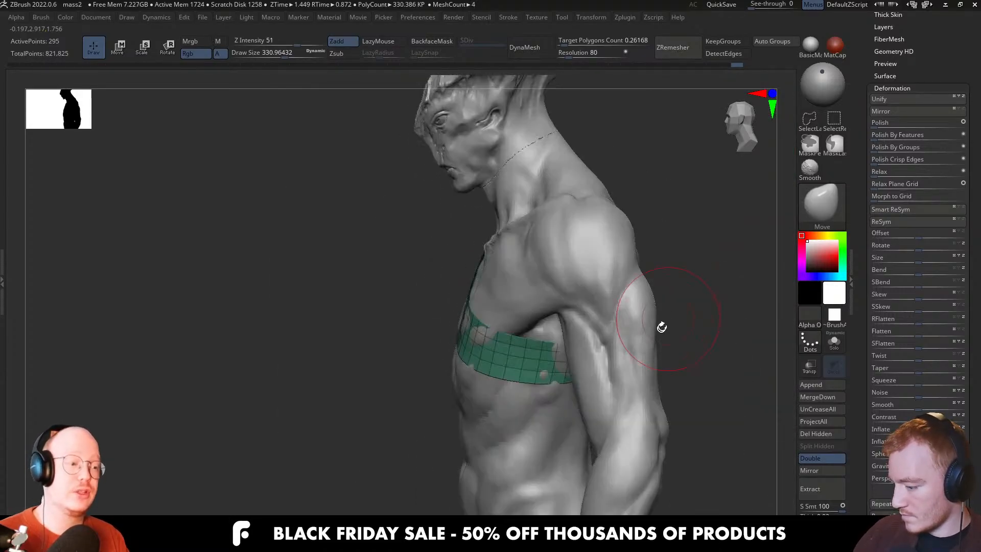
Examine the isolated garment's shape with and without dynamic subdivision, and show the body again
{"action": "key", "text": "ctrl+shift+s"}
{"action": "right_click_drag", "start_coordinate": [548, 414], "coordinate": [392, 429], "text": "shift"}
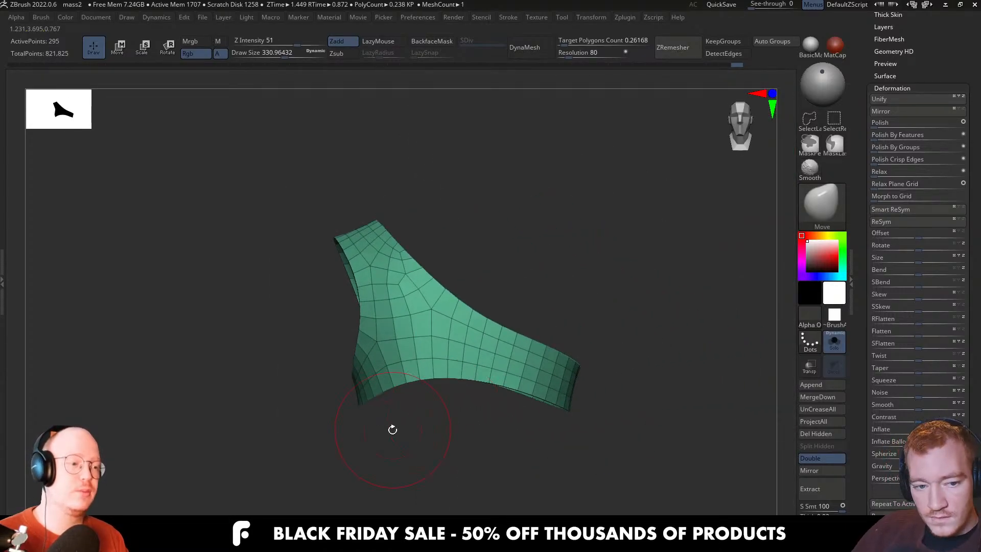
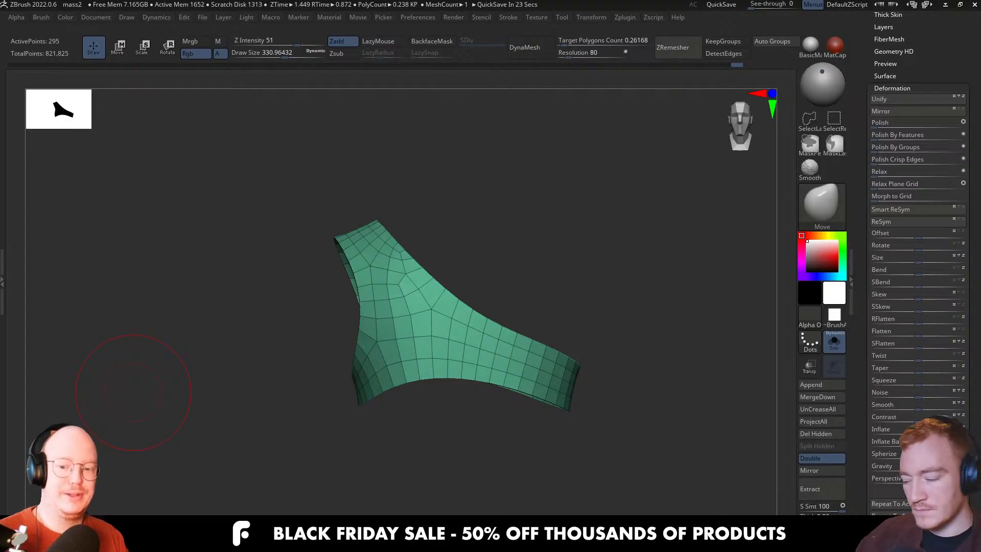
{"action": "key", "text": "d"}
{"action": "key", "text": "shift+d"}
{"action": "left_click", "coordinate": [645, 335]}
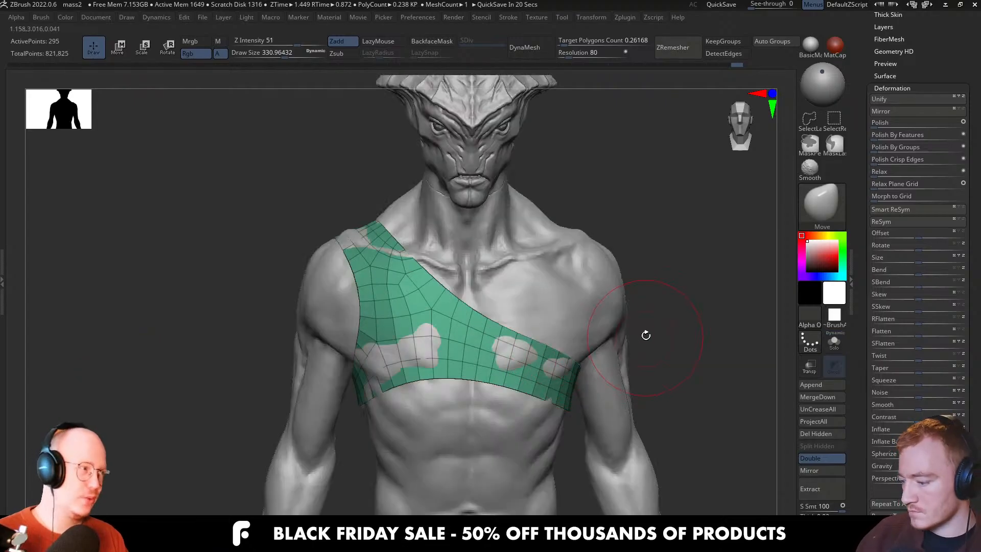
Duplicate the garment subtool PolySphere1_2 and make the original active again in transpose Move mode
{"action": "left_click_drag", "start_coordinate": [646, 335], "coordinate": [595, 349], "text": "alt"}
{"action": "key", "text": "["}
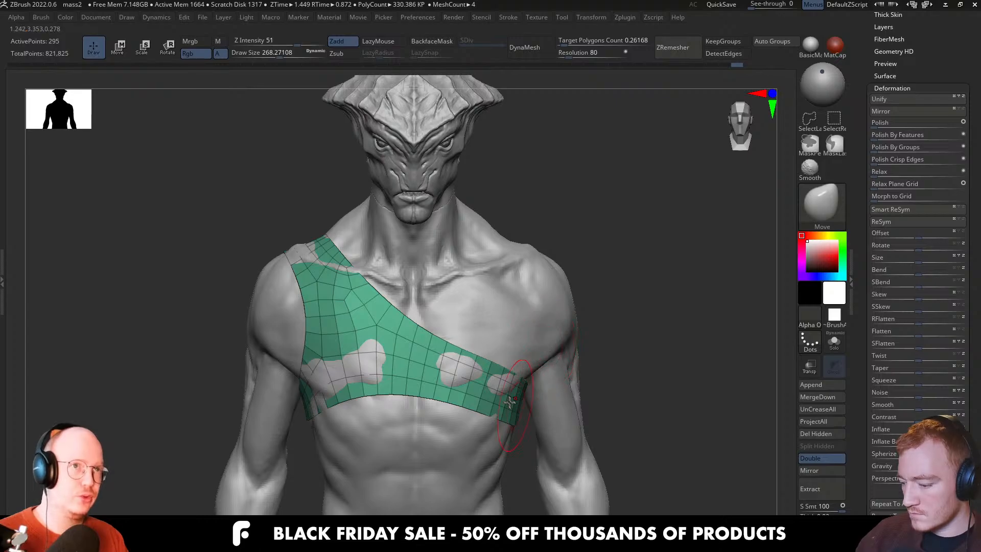
{"action": "left_click", "coordinate": [854, 254]}
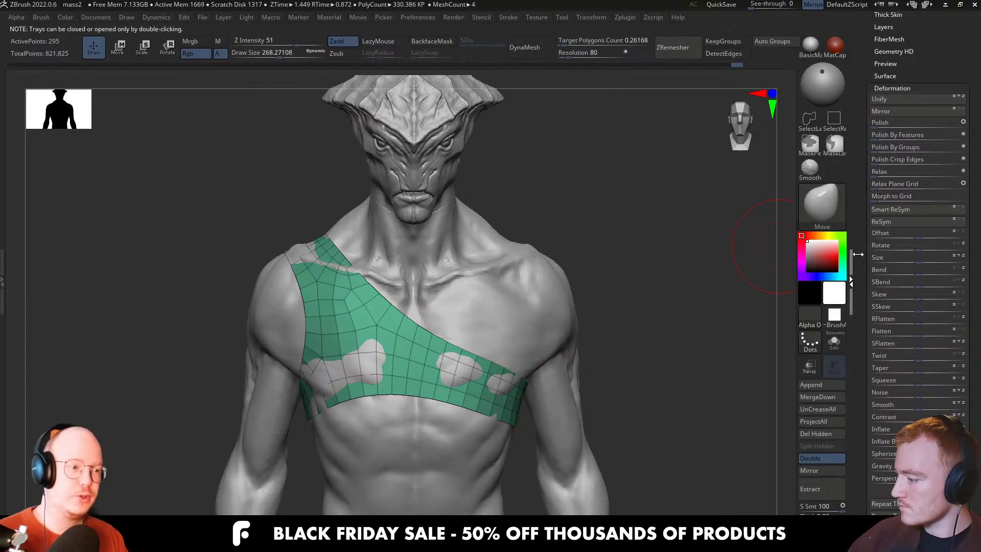
{"action": "left_click_drag", "start_coordinate": [859, 252], "coordinate": [860, 323]}
{"action": "left_click", "coordinate": [888, 187]}
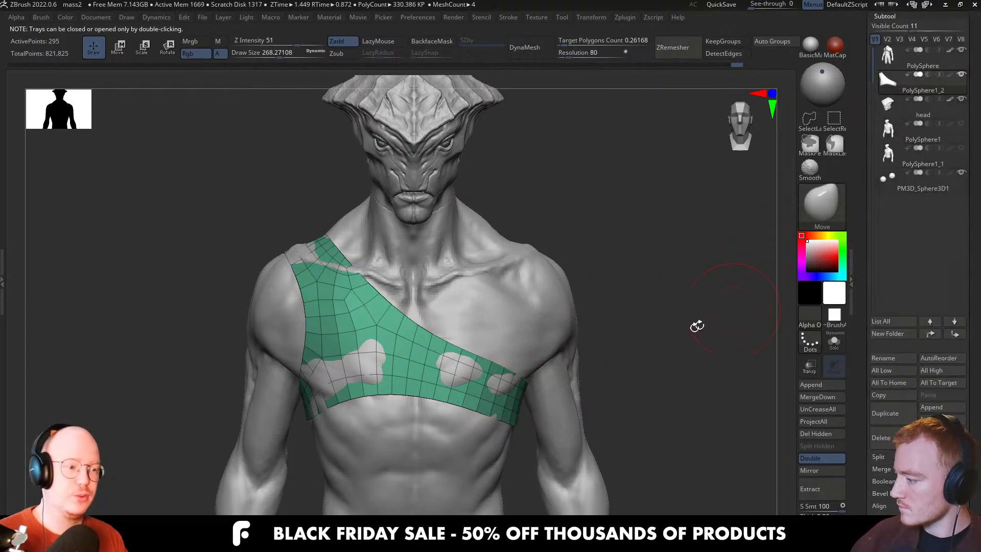
{"action": "left_click_drag", "start_coordinate": [609, 257], "coordinate": [720, 359]}
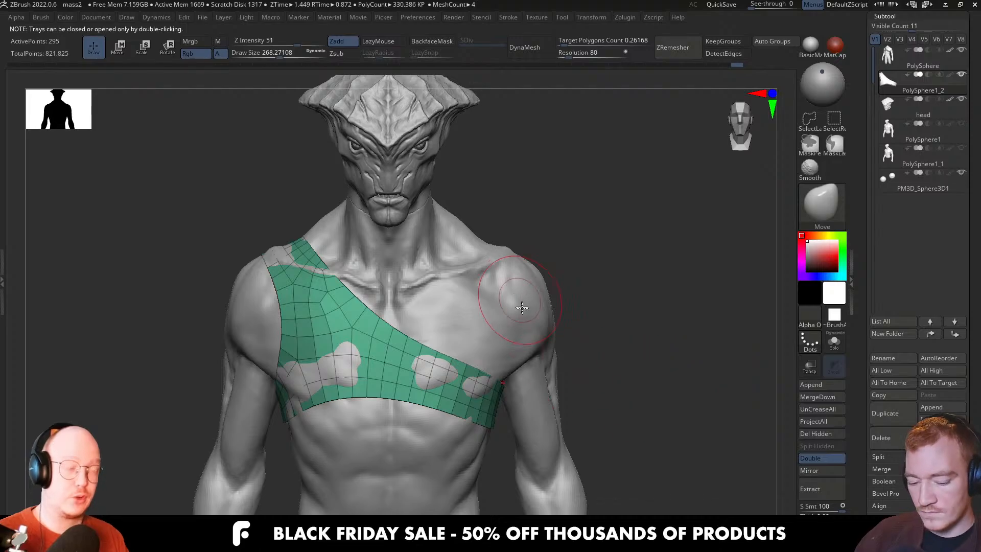
{"action": "key", "text": "ctrl+shift+d"}
{"action": "key", "text": "w"}
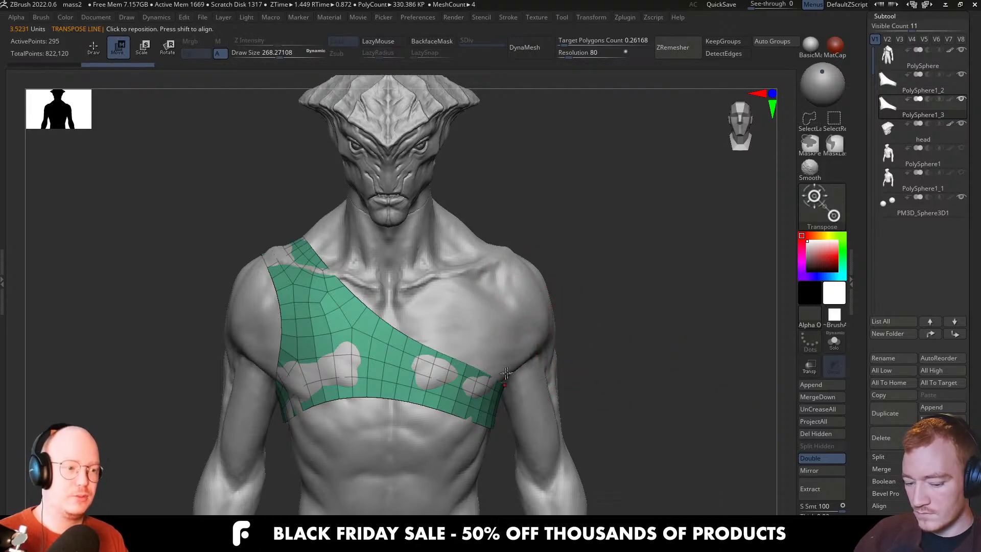
{"action": "left_click", "coordinate": [399, 363], "text": "alt"}
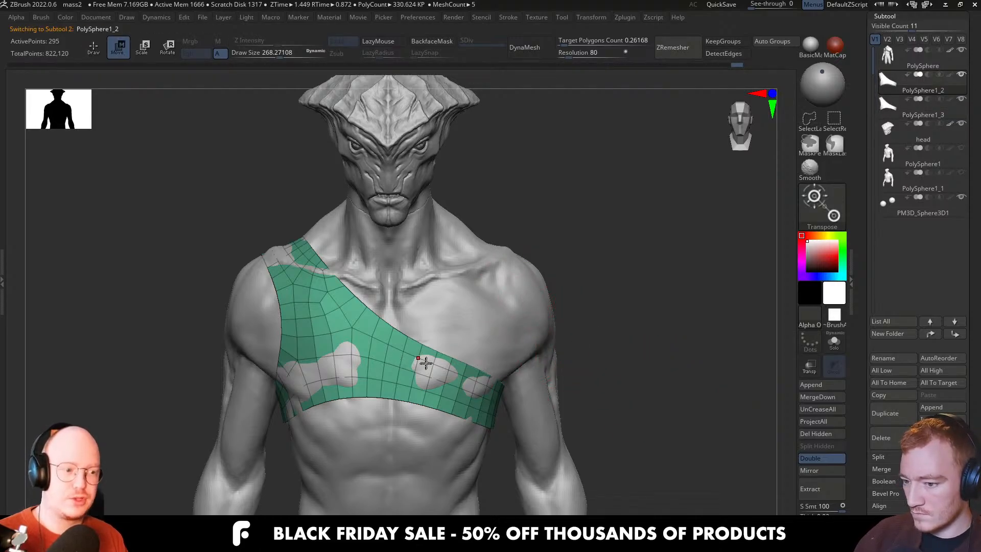
Place the transpose gizmo at the centre of the garment and reset its orientation to the front view
{"action": "right_click_drag", "start_coordinate": [506, 271], "coordinate": [513, 352], "text": "ctrl"}
{"action": "mouse_move", "coordinate": [514, 353]}
{"action": "right_mouse_down"}
{"action": "mouse_move", "coordinate": [511, 419]}
{"action": "mouse_move", "coordinate": [514, 353]}
{"action": "right_mouse_up"}
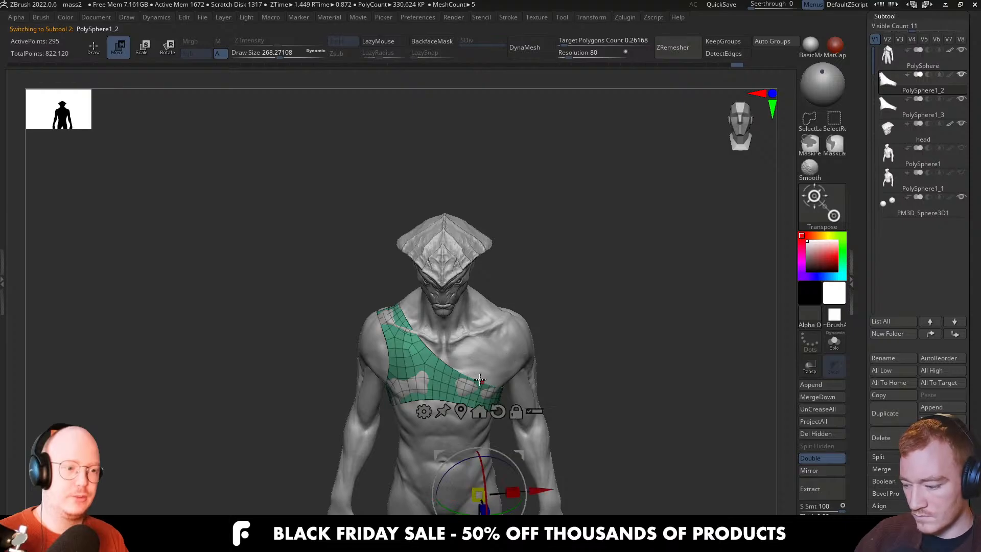
{"action": "left_click", "coordinate": [445, 379], "text": "alt"}
{"action": "right_click_drag", "start_coordinate": [445, 379], "coordinate": [441, 340]}
{"action": "left_click", "coordinate": [424, 292]}
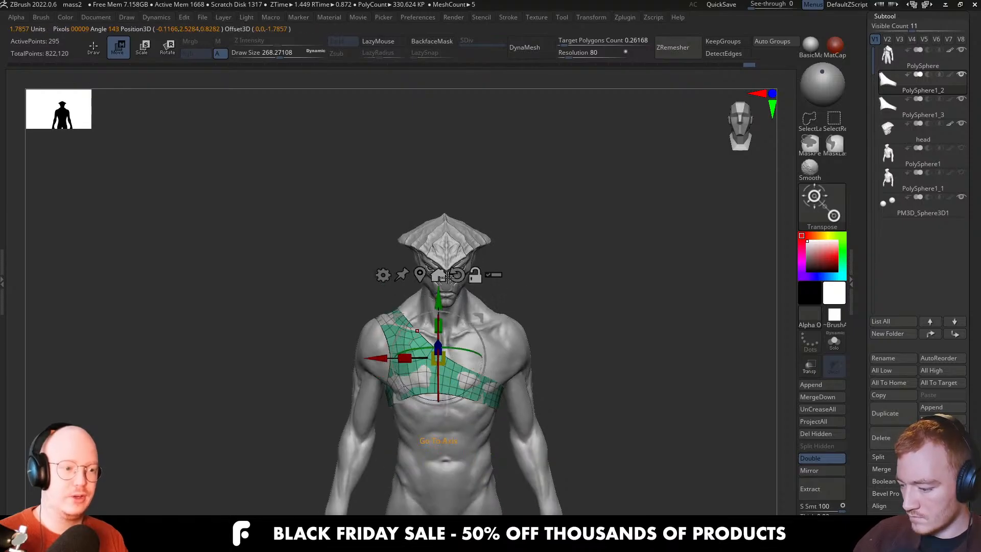
{"action": "left_click", "coordinate": [451, 281], "text": "alt"}
{"action": "mouse_move", "coordinate": [540, 320]}
{"action": "right_mouse_down"}
{"action": "mouse_move", "coordinate": [523, 320]}
{"action": "mouse_move", "coordinate": [537, 321]}
{"action": "right_mouse_up"}
Rotate the active garment half a turn around the torso so its strap crosses the bare shoulder, and shift it in depth
{"action": "left_click_drag", "start_coordinate": [438, 298], "coordinate": [432, 238]}
{"action": "right_click_drag", "start_coordinate": [431, 237], "coordinate": [503, 302]}
{"action": "left_click_drag", "start_coordinate": [492, 278], "coordinate": [484, 321]}
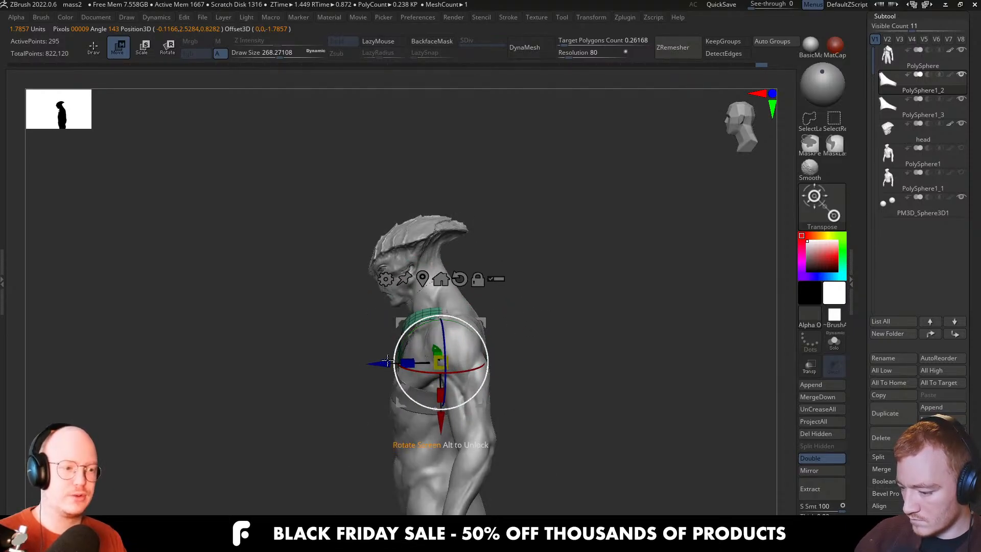
{"action": "left_click_drag", "start_coordinate": [388, 361], "coordinate": [412, 361]}
{"action": "key", "text": "q"}
{"action": "mouse_move", "coordinate": [508, 307]}
{"action": "right_mouse_down"}
{"action": "mouse_move", "coordinate": [611, 324]}
{"action": "mouse_move", "coordinate": [522, 353]}
{"action": "right_mouse_up"}
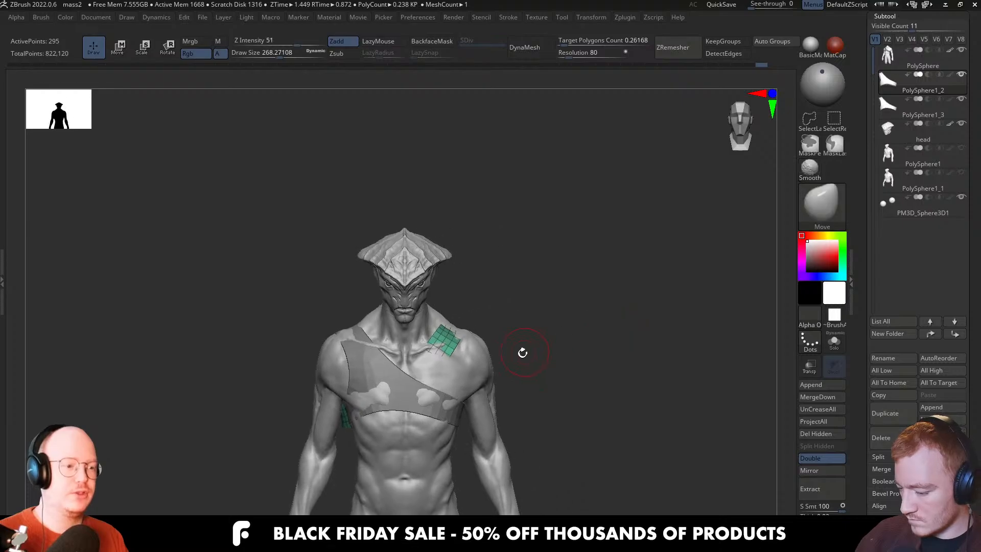
Fine-tune the rotated garment's position over the bare shoulder and back with the transpose gizmo
{"action": "key", "text": "w"}
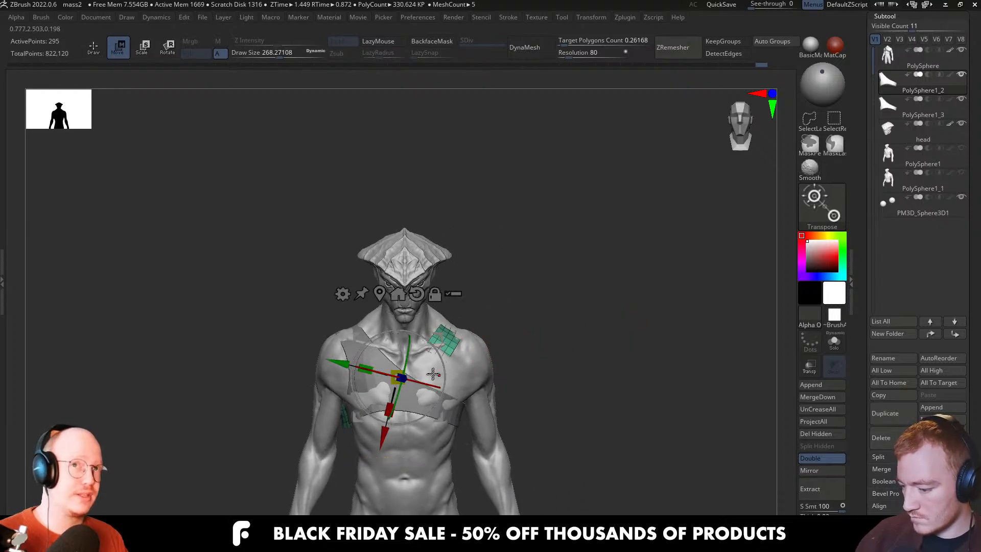
{"action": "mouse_move", "coordinate": [408, 373]}
{"action": "left_mouse_down"}
{"action": "mouse_move", "coordinate": [428, 360]}
{"action": "mouse_move", "coordinate": [412, 372]}
{"action": "left_mouse_up"}
{"action": "mouse_move", "coordinate": [439, 337]}
{"action": "left_mouse_down"}
{"action": "mouse_move", "coordinate": [453, 336]}
{"action": "mouse_move", "coordinate": [443, 332]}
{"action": "mouse_move", "coordinate": [445, 349]}
{"action": "mouse_move", "coordinate": [445, 334]}
{"action": "left_mouse_up"}
{"action": "key", "text": "q"}
{"action": "key", "text": "w"}
{"action": "key", "text": "q"}
{"action": "mouse_move", "coordinate": [555, 346]}
{"action": "left_mouse_down"}
{"action": "mouse_move", "coordinate": [467, 353]}
{"action": "mouse_move", "coordinate": [455, 358]}
{"action": "mouse_move", "coordinate": [491, 380]}
{"action": "mouse_move", "coordinate": [317, 414]}
{"action": "mouse_move", "coordinate": [312, 429]}
{"action": "left_mouse_up"}
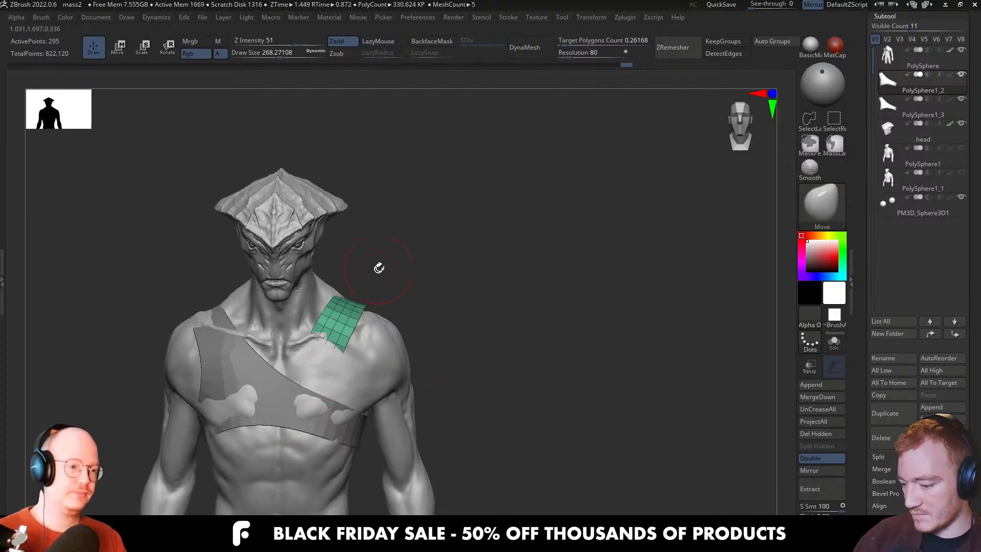
{"action": "left_click_drag", "start_coordinate": [367, 384], "coordinate": [463, 382]}
{"action": "key", "text": "w"}
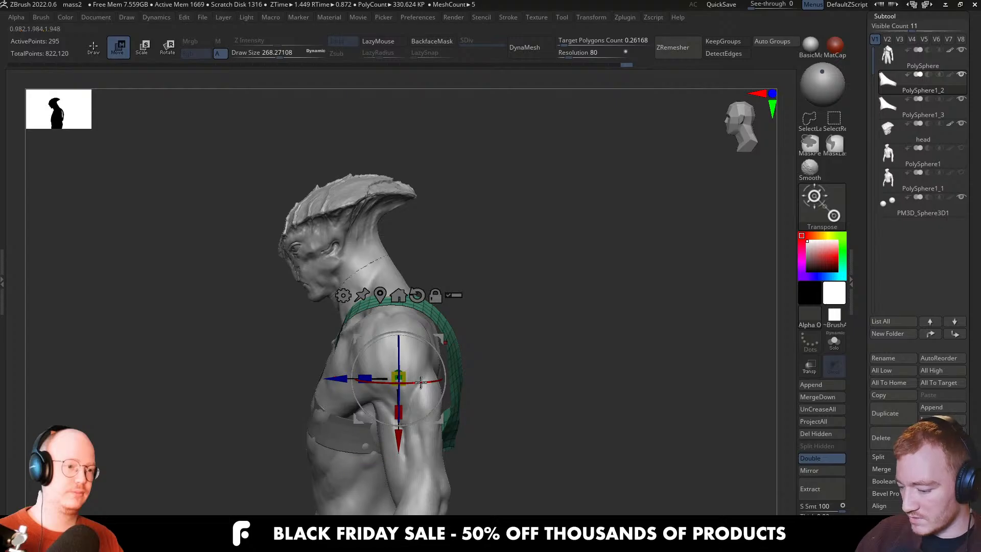
{"action": "left_click_drag", "start_coordinate": [421, 383], "coordinate": [417, 398]}
{"action": "left_click_drag", "start_coordinate": [427, 390], "coordinate": [468, 337]}
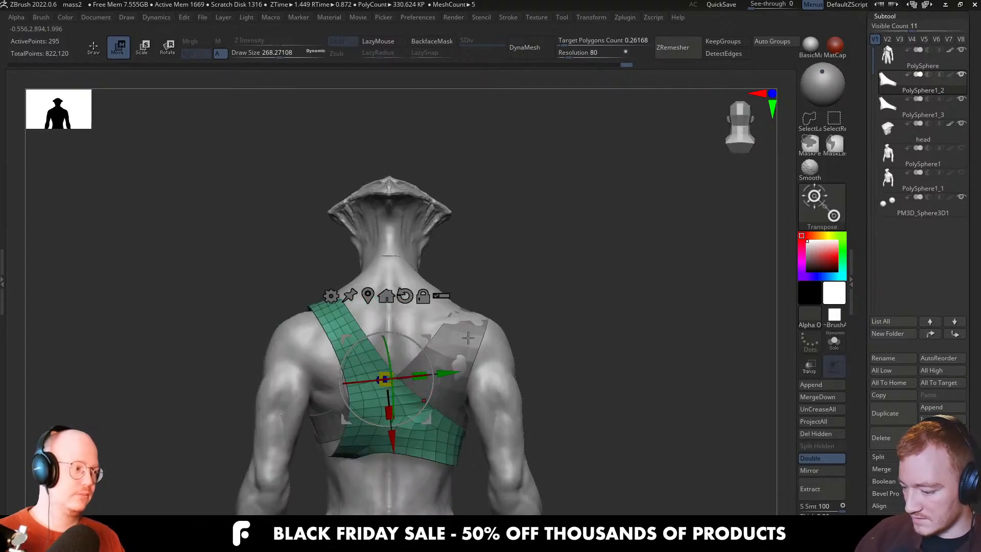
Pull the rotated garment's back panel and strap edge around the shoulder blade with the Move brush at draw sizes 753.35162 and 647.73004
{"action": "key", "text": "q"}
{"action": "mouse_move", "coordinate": [414, 387]}
{"action": "right_mouse_down"}
{"action": "mouse_move", "coordinate": [394, 358]}
{"action": "mouse_move", "coordinate": [404, 339]}
{"action": "mouse_move", "coordinate": [368, 363]}
{"action": "mouse_move", "coordinate": [424, 430]}
{"action": "mouse_move", "coordinate": [394, 427]}
{"action": "right_mouse_up"}
{"action": "key", "text": "]"}
{"action": "left_click_drag", "start_coordinate": [395, 427], "coordinate": [393, 426]}
{"action": "right_click_drag", "start_coordinate": [394, 426], "coordinate": [399, 419], "text": "shift"}
{"action": "key", "text": "s"}
{"action": "mouse_move", "coordinate": [398, 423]}
{"action": "left_mouse_down"}
{"action": "mouse_move", "coordinate": [389, 422]}
{"action": "mouse_move", "coordinate": [384, 388]}
{"action": "mouse_move", "coordinate": [401, 405]}
{"action": "left_mouse_up"}
{"action": "left_click_drag", "start_coordinate": [337, 357], "coordinate": [327, 393]}
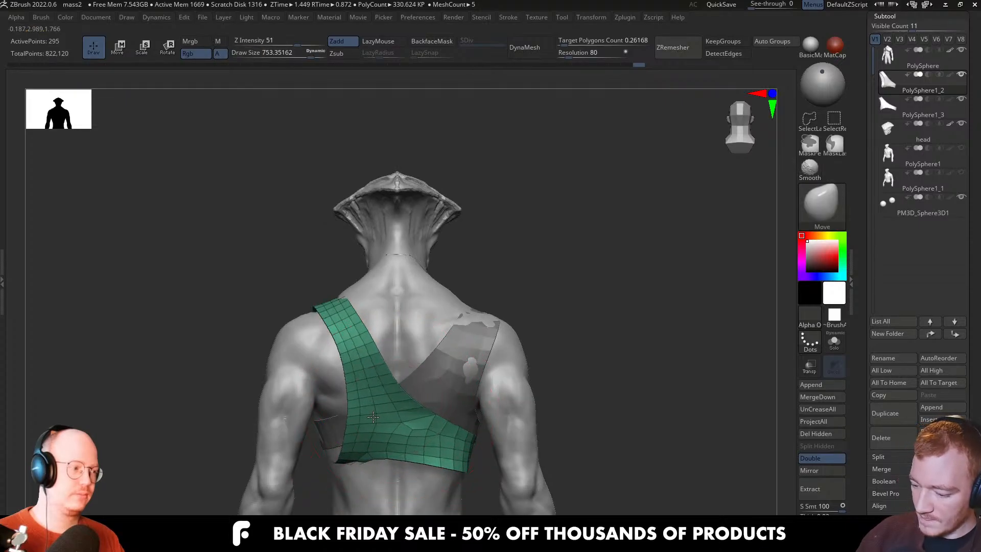
{"action": "left_click_drag", "start_coordinate": [384, 409], "coordinate": [404, 430]}
{"action": "left_click_drag", "start_coordinate": [317, 388], "coordinate": [372, 329]}
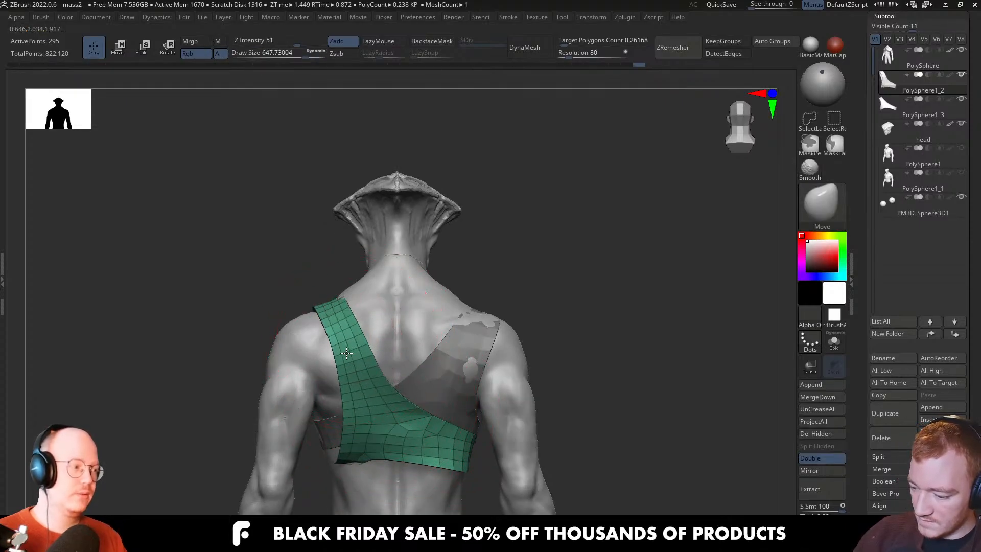
Lay the strap over the shoulder and extend it down the chest with the Move brush, using draw sizes from 783.54333 to 620.31005
{"action": "key", "text": "["}
{"action": "key", "text": "]"}
{"action": "mouse_move", "coordinate": [381, 379]}
{"action": "right_mouse_down"}
{"action": "mouse_move", "coordinate": [433, 422]}
{"action": "mouse_move", "coordinate": [352, 322]}
{"action": "mouse_move", "coordinate": [307, 323]}
{"action": "mouse_move", "coordinate": [351, 324]}
{"action": "right_mouse_up"}
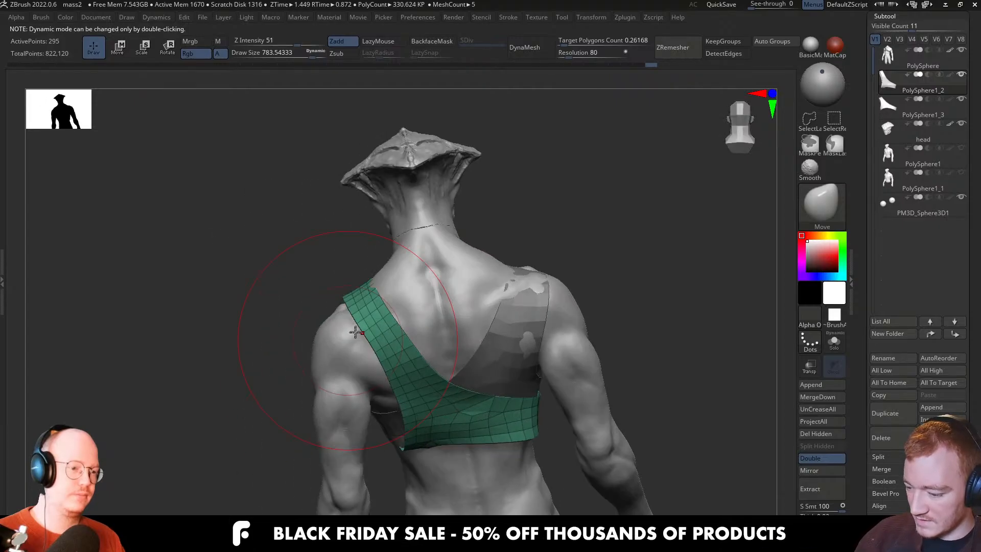
{"action": "key", "text": "["}
{"action": "mouse_move", "coordinate": [400, 289]}
{"action": "right_mouse_down"}
{"action": "mouse_move", "coordinate": [404, 230]}
{"action": "mouse_move", "coordinate": [401, 358]}
{"action": "mouse_move", "coordinate": [486, 356]}
{"action": "right_mouse_up"}
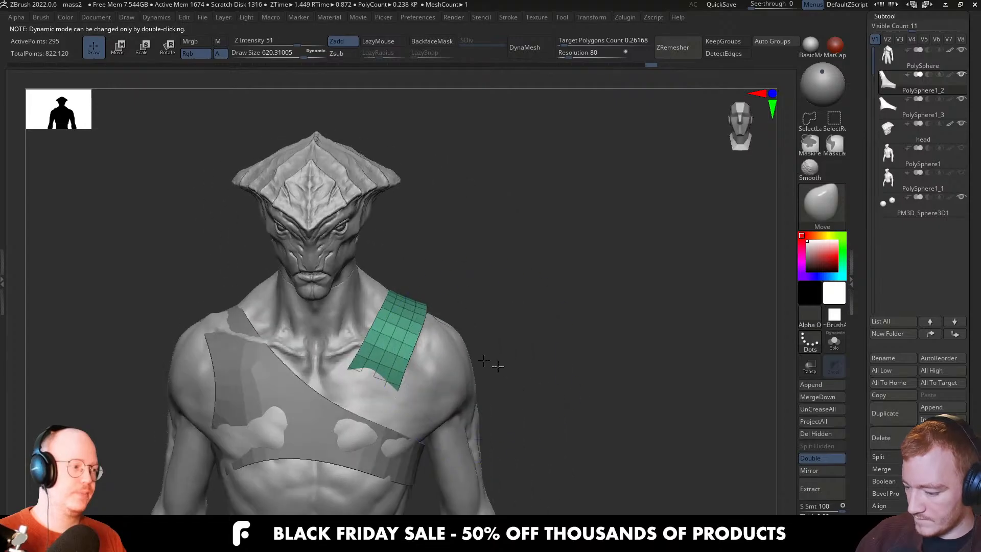
{"action": "mouse_move", "coordinate": [416, 306]}
{"action": "right_mouse_down"}
{"action": "mouse_move", "coordinate": [373, 388]}
{"action": "mouse_move", "coordinate": [386, 418]}
{"action": "mouse_move", "coordinate": [399, 404]}
{"action": "mouse_move", "coordinate": [414, 324]}
{"action": "right_mouse_up"}
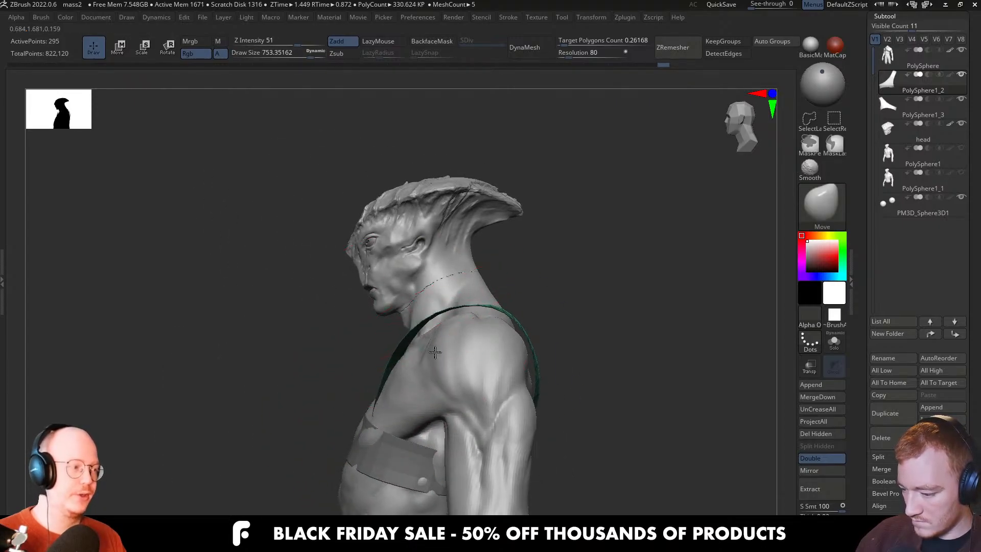
{"action": "left_click_drag", "start_coordinate": [435, 352], "coordinate": [414, 321]}
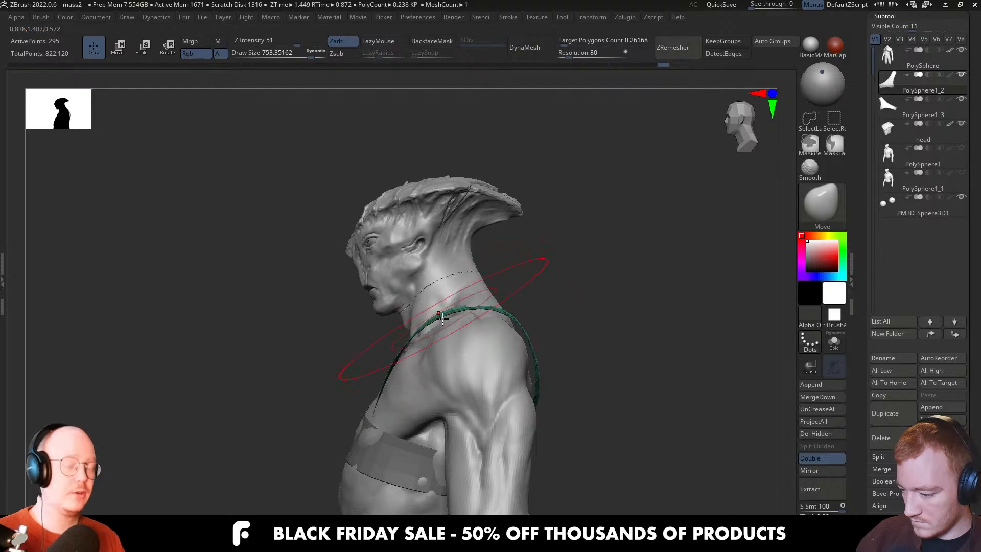
{"action": "right_click_drag", "start_coordinate": [443, 318], "coordinate": [388, 358]}
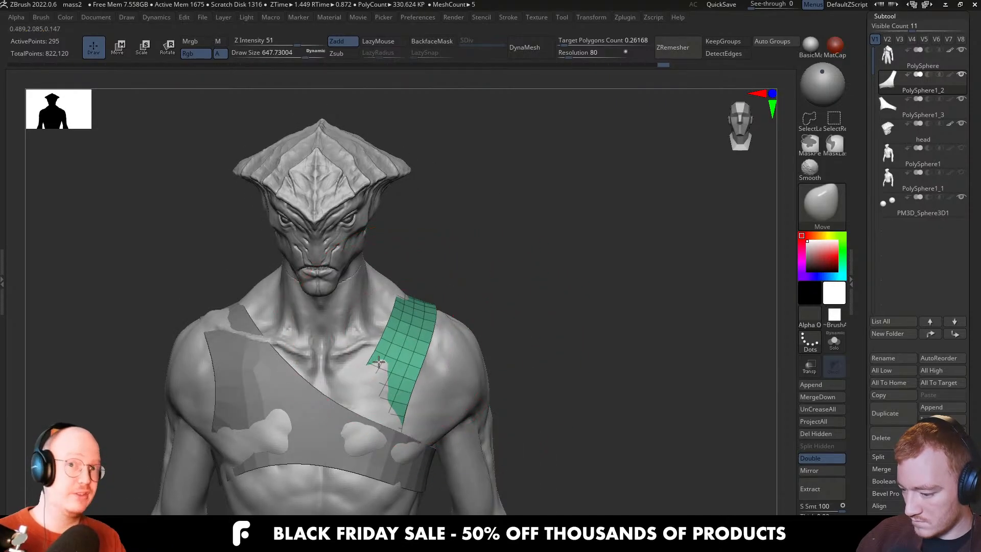
Adjust the strap across the back of the shoulder with the Move brush at draw sizes 541.61352 and 575.92981
{"action": "mouse_move", "coordinate": [426, 298]}
{"action": "right_mouse_down"}
{"action": "mouse_move", "coordinate": [425, 317]}
{"action": "mouse_move", "coordinate": [422, 297]}
{"action": "mouse_move", "coordinate": [564, 349]}
{"action": "mouse_move", "coordinate": [547, 354]}
{"action": "right_mouse_up"}
{"action": "key", "text": "s"}
{"action": "key", "text": "s"}
{"action": "left_click_drag", "start_coordinate": [547, 354], "coordinate": [551, 349]}
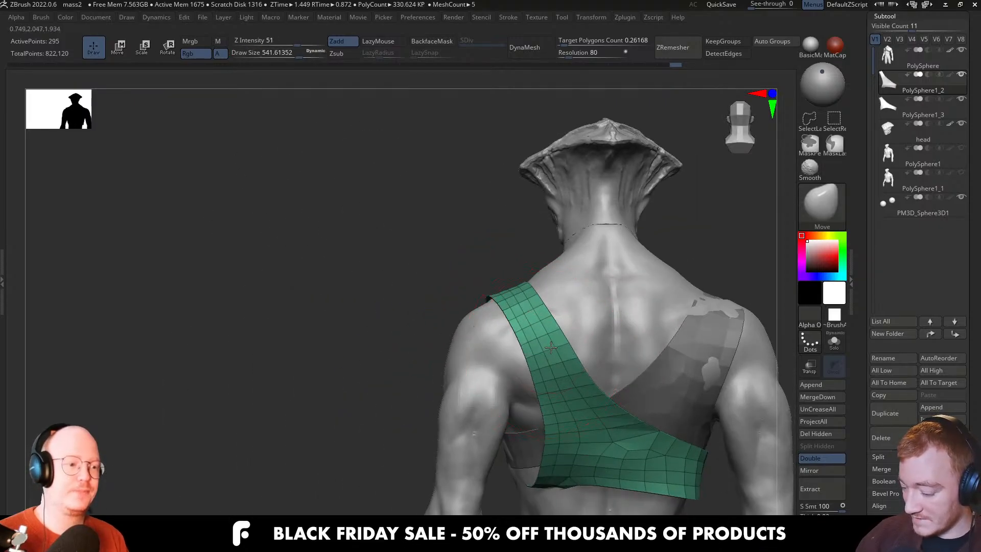
{"action": "mouse_move", "coordinate": [545, 355]}
{"action": "right_mouse_down"}
{"action": "mouse_move", "coordinate": [548, 344]}
{"action": "mouse_move", "coordinate": [498, 302]}
{"action": "mouse_move", "coordinate": [447, 327]}
{"action": "right_mouse_up"}
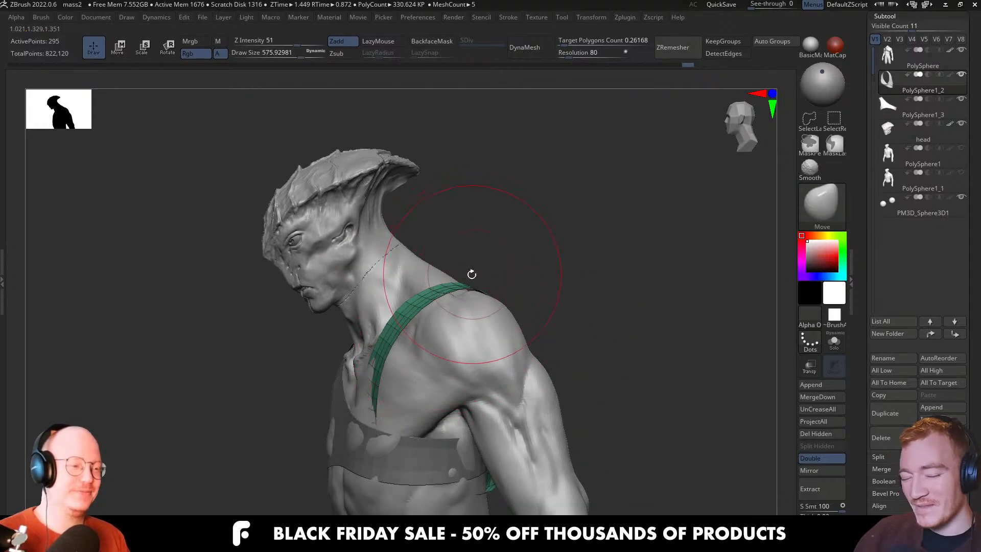
Fit the front of the strap against the collarbone and upper chest with the Move brush at draw sizes 567.25177 and 533.19946
{"action": "right_click_drag", "start_coordinate": [454, 338], "coordinate": [419, 342]}
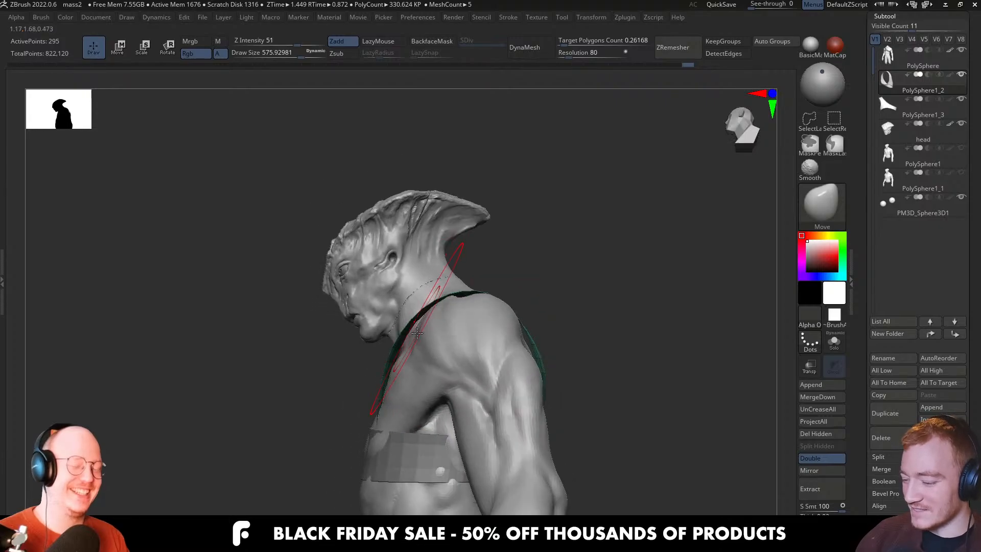
{"action": "key", "text": "s"}
{"action": "left_click_drag", "start_coordinate": [412, 350], "coordinate": [409, 350]}
{"action": "mouse_move", "coordinate": [391, 348]}
{"action": "right_mouse_down"}
{"action": "mouse_move", "coordinate": [406, 338]}
{"action": "mouse_move", "coordinate": [472, 350]}
{"action": "mouse_move", "coordinate": [383, 365]}
{"action": "mouse_move", "coordinate": [445, 379]}
{"action": "right_mouse_up"}
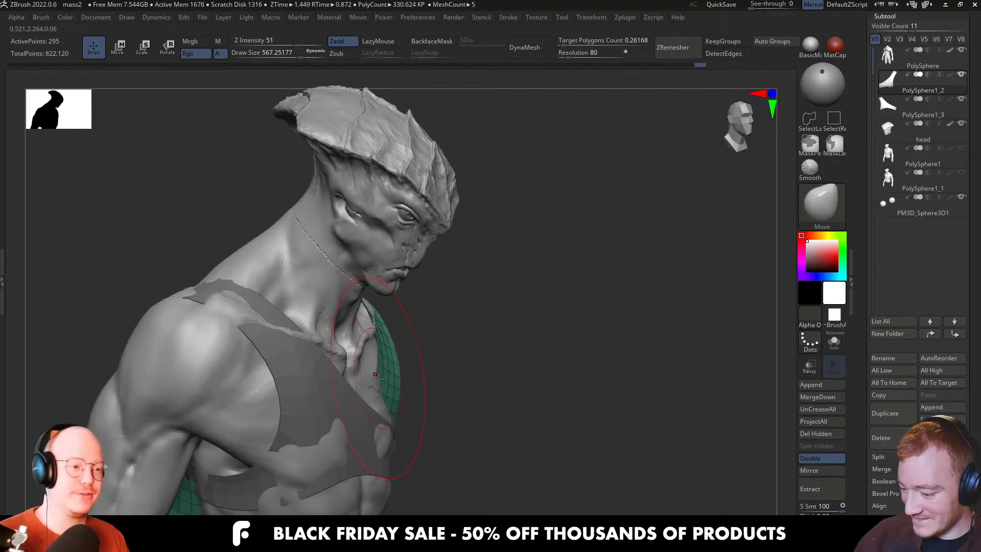
{"action": "mouse_move", "coordinate": [391, 404]}
{"action": "right_mouse_down"}
{"action": "mouse_move", "coordinate": [361, 397]}
{"action": "mouse_move", "coordinate": [386, 440]}
{"action": "mouse_move", "coordinate": [372, 409]}
{"action": "mouse_move", "coordinate": [402, 377]}
{"action": "mouse_move", "coordinate": [474, 376]}
{"action": "mouse_move", "coordinate": [494, 389]}
{"action": "mouse_move", "coordinate": [488, 406]}
{"action": "right_mouse_up"}
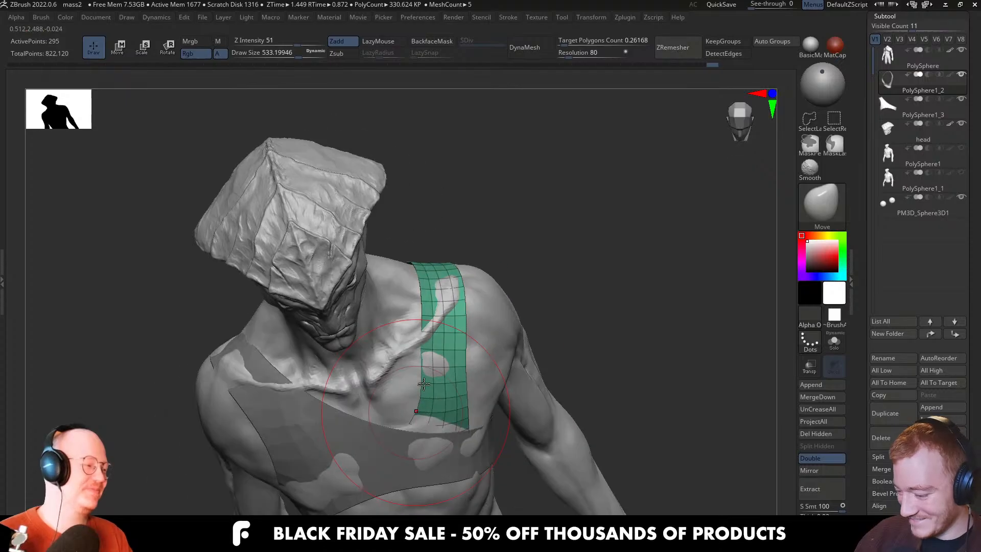
Shape the strap's lower front end on the chest with the Move brush at draw sizes 508.35314 and 558.63977
{"action": "key", "text": "s"}
{"action": "left_click_drag", "start_coordinate": [433, 352], "coordinate": [427, 352]}
{"action": "right_click_drag", "start_coordinate": [458, 334], "coordinate": [426, 439]}
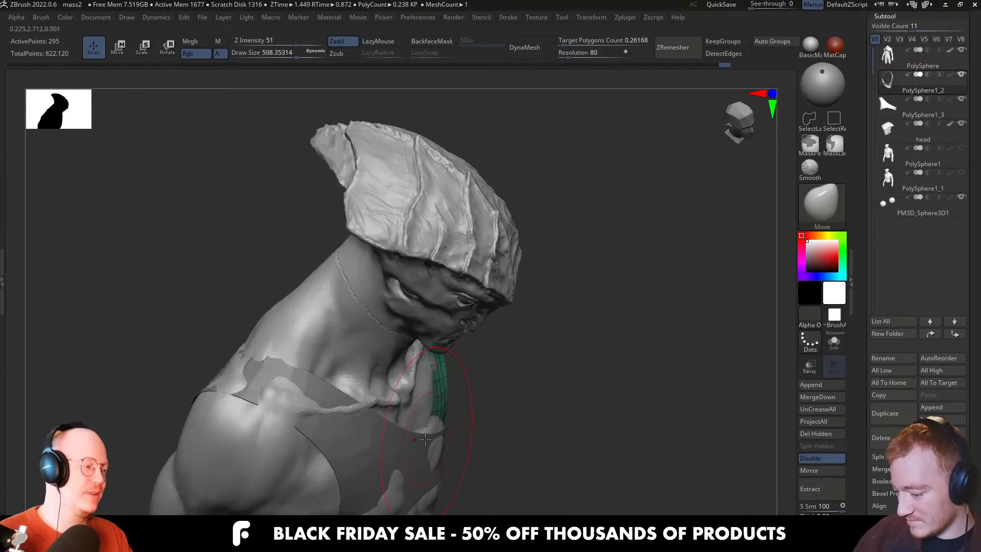
{"action": "left_click_drag", "start_coordinate": [431, 454], "coordinate": [436, 470]}
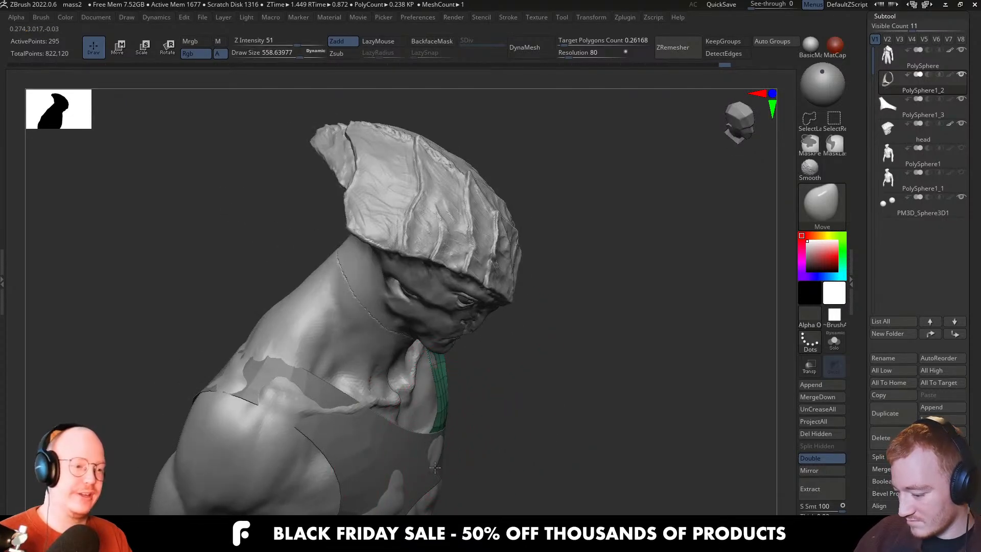
{"action": "right_click_drag", "start_coordinate": [435, 468], "coordinate": [448, 410]}
Isolate the garment, even out the fold below its front strap with the Move brush at draw sizes 274.24346 and 222.86801, and show the body again
{"action": "key", "text": "s"}
{"action": "left_click_drag", "start_coordinate": [444, 411], "coordinate": [428, 411]}
{"action": "key", "text": "alt+s"}
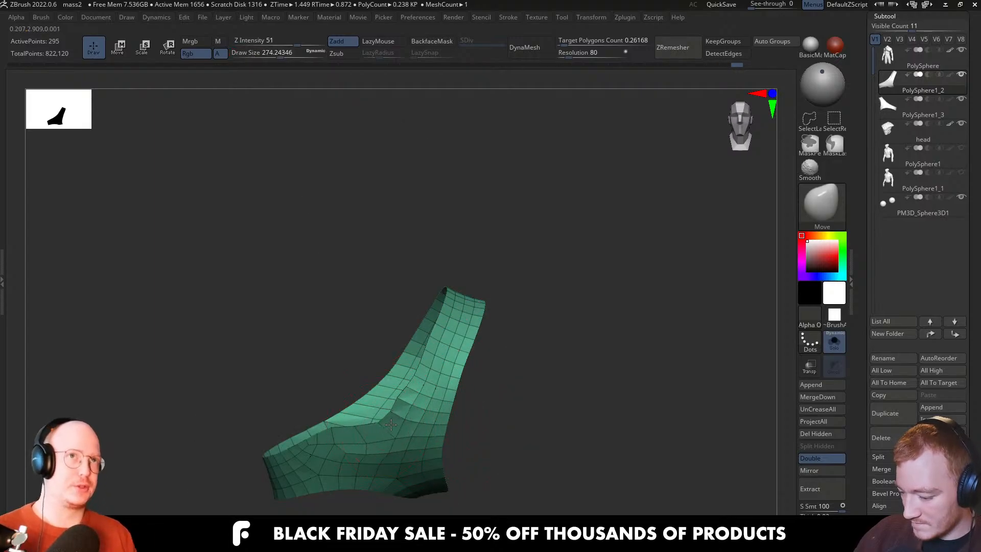
{"action": "key", "text": "s"}
{"action": "left_click_drag", "start_coordinate": [393, 424], "coordinate": [388, 424]}
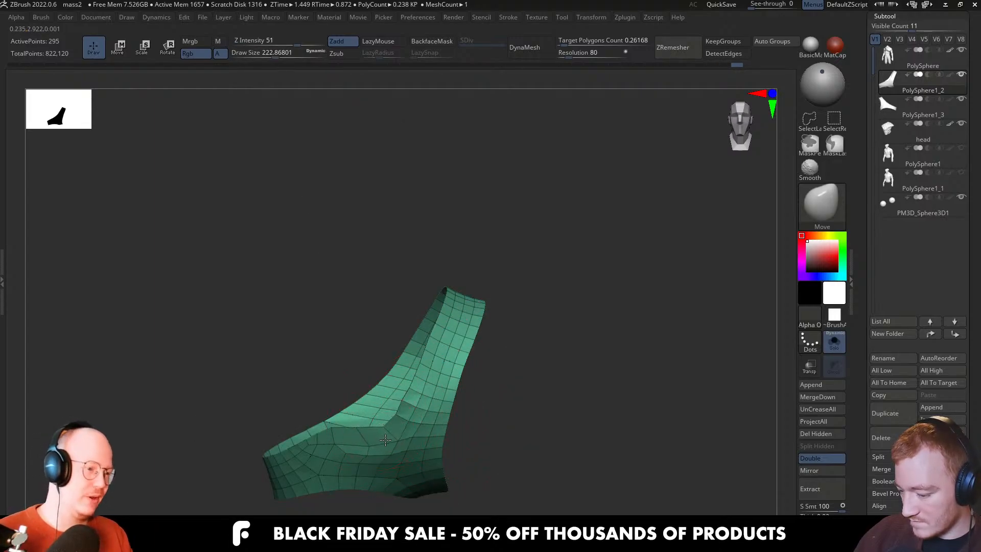
{"action": "key", "text": "alt+s"}
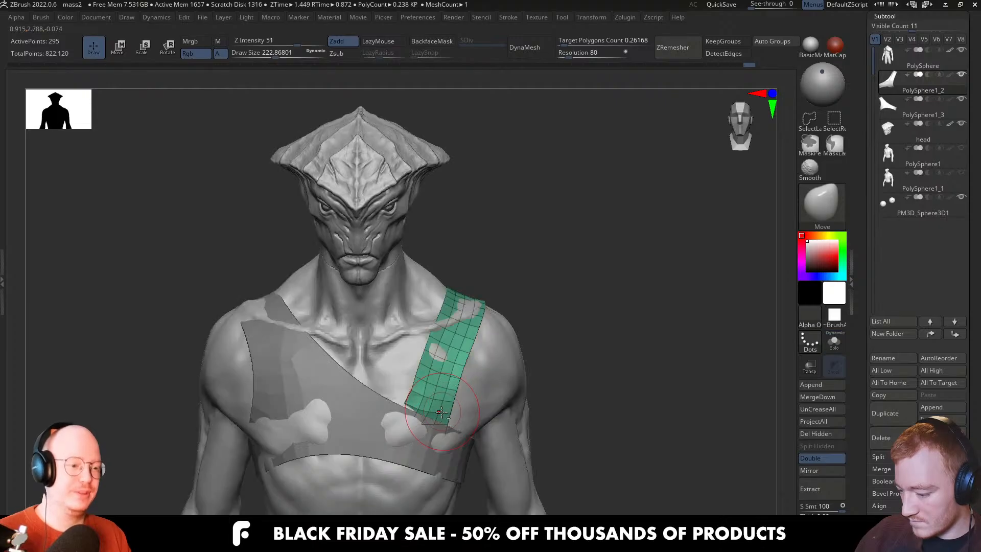
Pull the front strap and its lower end onto the chest surface with the Move brush at draw sizes 364.78564 and 324.39801
{"action": "right_click_drag", "start_coordinate": [433, 395], "coordinate": [409, 398]}
{"action": "key", "text": "s"}
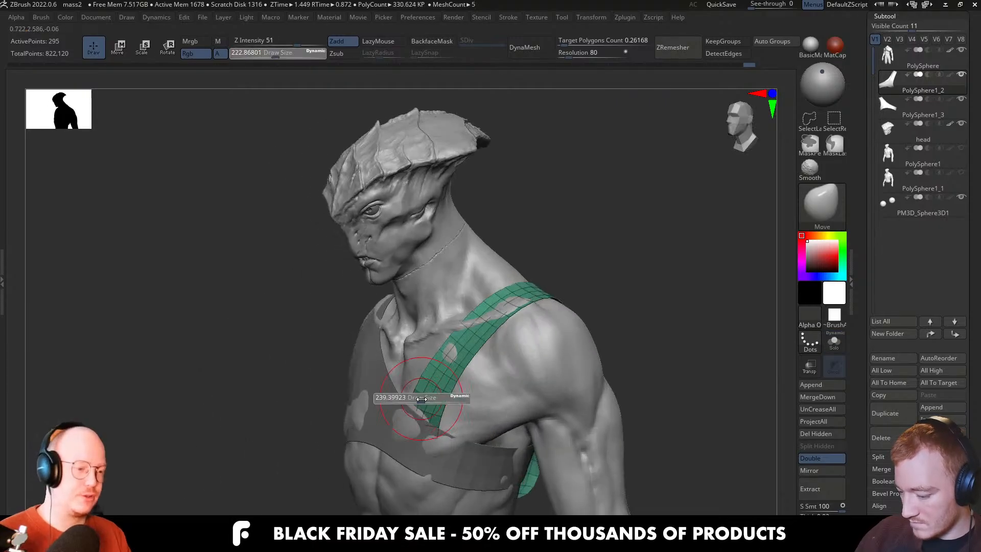
{"action": "left_click_drag", "start_coordinate": [412, 399], "coordinate": [418, 399]}
{"action": "right_click_drag", "start_coordinate": [445, 401], "coordinate": [433, 400]}
{"action": "key", "text": "s"}
{"action": "left_click_drag", "start_coordinate": [429, 429], "coordinate": [435, 429]}
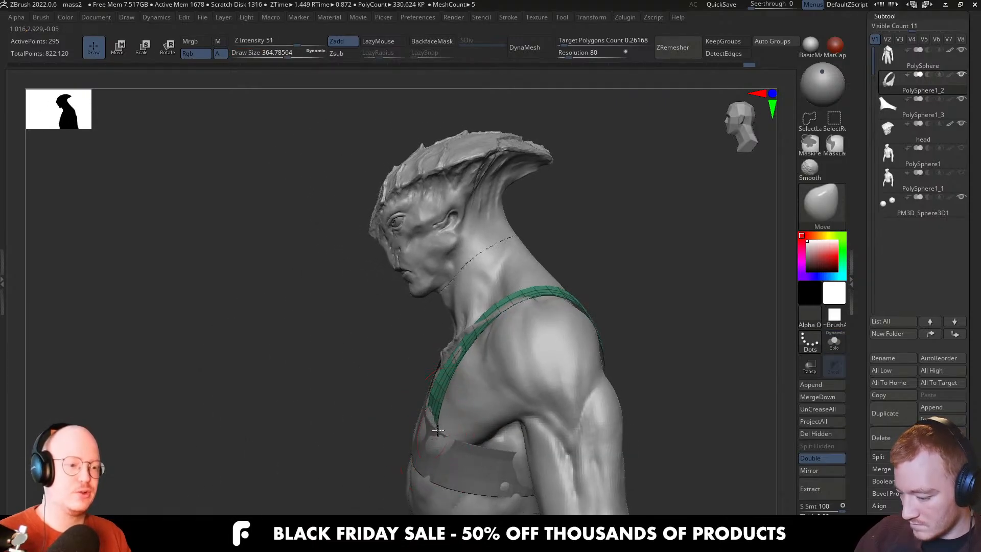
{"action": "right_click_drag", "start_coordinate": [437, 399], "coordinate": [431, 354]}
{"action": "key", "text": "s"}
{"action": "left_click_drag", "start_coordinate": [442, 394], "coordinate": [441, 394]}
{"action": "key", "text": "s"}
{"action": "right_click_drag", "start_coordinate": [469, 356], "coordinate": [463, 346]}
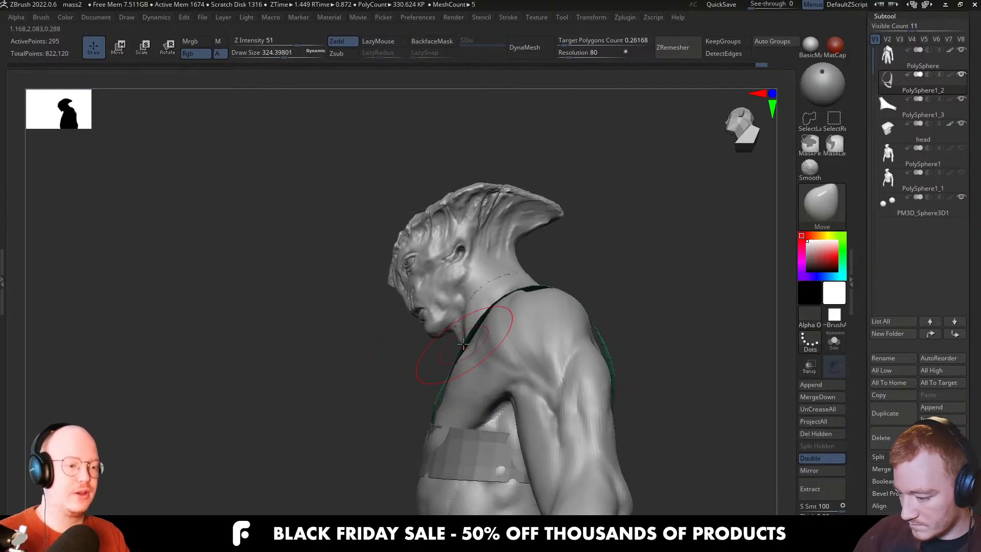
Refine the strap over the collarbone and down the back with the Move brush, ending at draw size 575.92981
{"action": "key", "text": "s"}
{"action": "left_click_drag", "start_coordinate": [471, 334], "coordinate": [468, 333]}
{"action": "mouse_move", "coordinate": [469, 334]}
{"action": "right_mouse_down"}
{"action": "mouse_move", "coordinate": [498, 357]}
{"action": "mouse_move", "coordinate": [457, 359]}
{"action": "mouse_move", "coordinate": [467, 347]}
{"action": "mouse_move", "coordinate": [536, 342]}
{"action": "right_mouse_up"}
{"action": "key", "text": "s"}
{"action": "left_click_drag", "start_coordinate": [537, 342], "coordinate": [537, 342]}
{"action": "key", "text": "s"}
{"action": "mouse_move", "coordinate": [537, 343]}
{"action": "right_mouse_down"}
{"action": "mouse_move", "coordinate": [545, 367]}
{"action": "mouse_move", "coordinate": [589, 373]}
{"action": "mouse_move", "coordinate": [562, 382]}
{"action": "right_mouse_up"}
{"action": "key", "text": "s"}
{"action": "left_click_drag", "start_coordinate": [561, 383], "coordinate": [566, 382]}
{"action": "right_click_drag", "start_coordinate": [572, 381], "coordinate": [612, 390]}
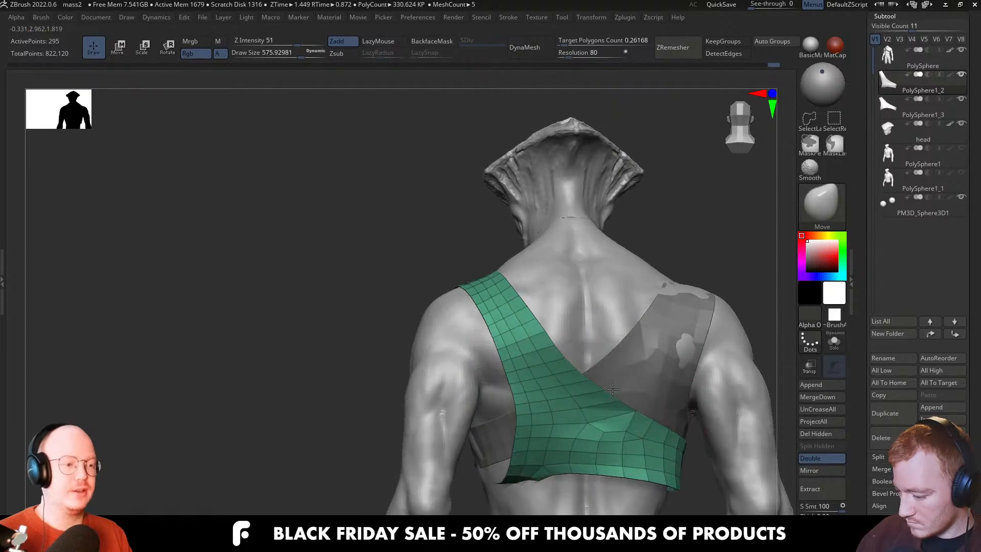
Isolate the garment and hide the polygon loop across its back panel between the strap and the lower band
{"action": "key", "text": "alt+s"}
{"action": "key", "text": "s"}
{"action": "left_click_drag", "start_coordinate": [608, 421], "coordinate": [571, 421]}
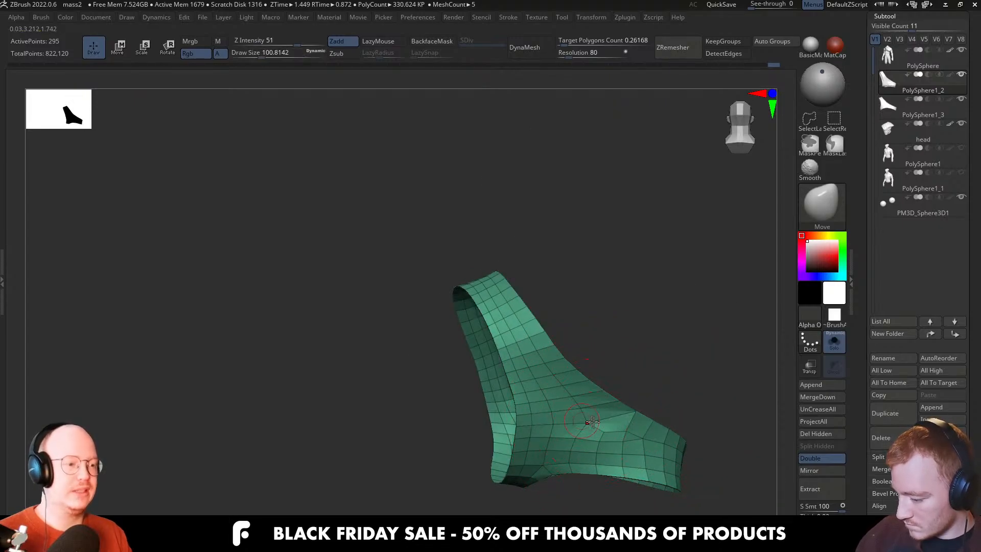
{"action": "left_click", "coordinate": [584, 417], "text": "ctrl+alt+shift"}
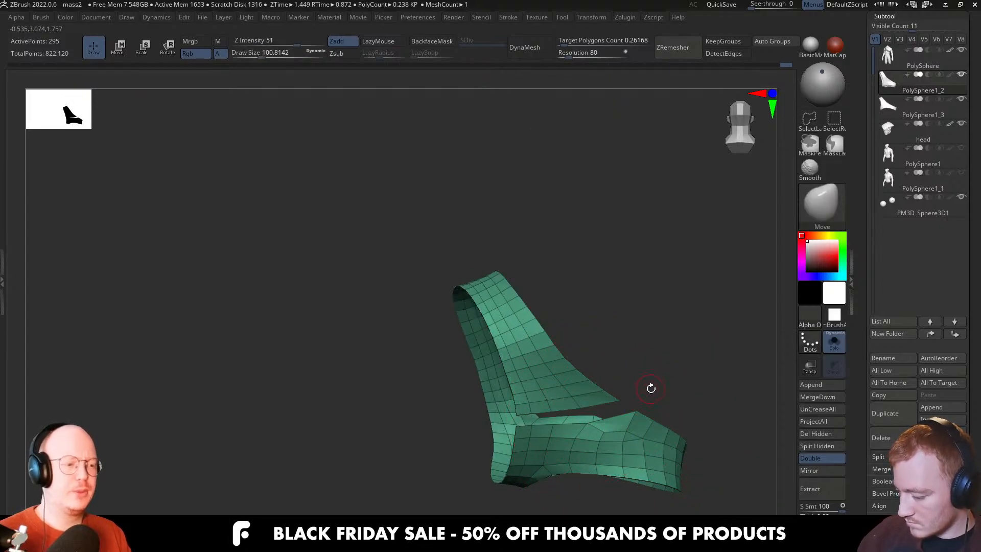
{"action": "left_click_drag", "start_coordinate": [662, 385], "coordinate": [644, 399], "text": "ctrl+shift"}
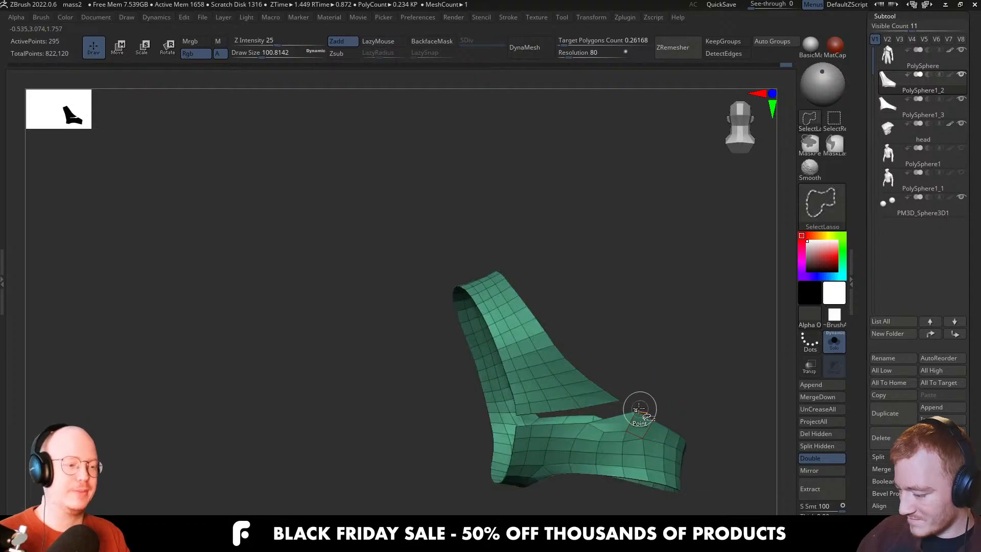
{"action": "left_click", "coordinate": [576, 401], "text": "ctrl+shift"}
{"action": "left_click", "coordinate": [568, 394], "text": "ctrl+shift"}
{"action": "left_click_drag", "start_coordinate": [568, 393], "coordinate": [592, 389]}
Hide the polygons across the front end of the strap so that it is separated from the lower band
{"action": "key", "text": "alt+s"}
{"action": "key", "text": "alt+s"}
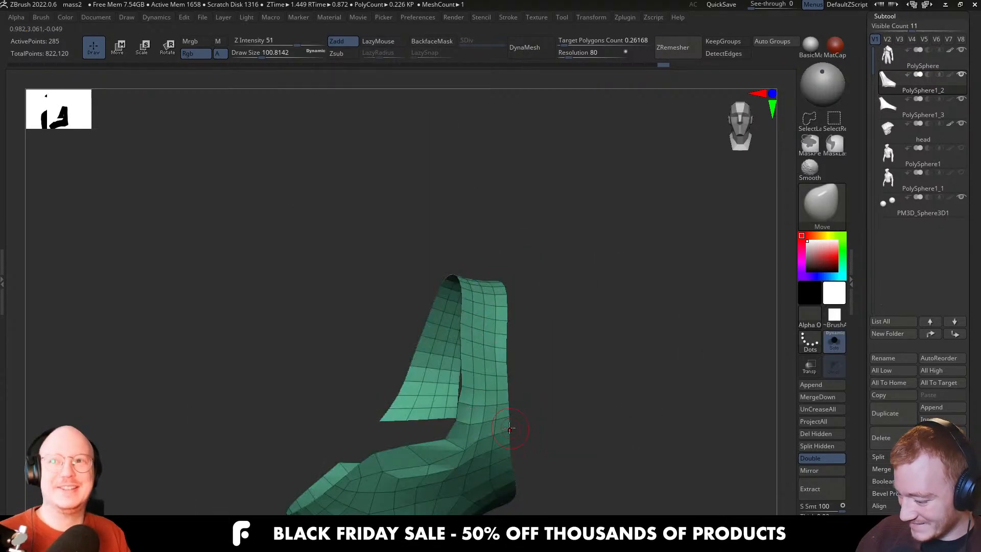
{"action": "left_click", "coordinate": [495, 428], "text": "ctrl+shift"}
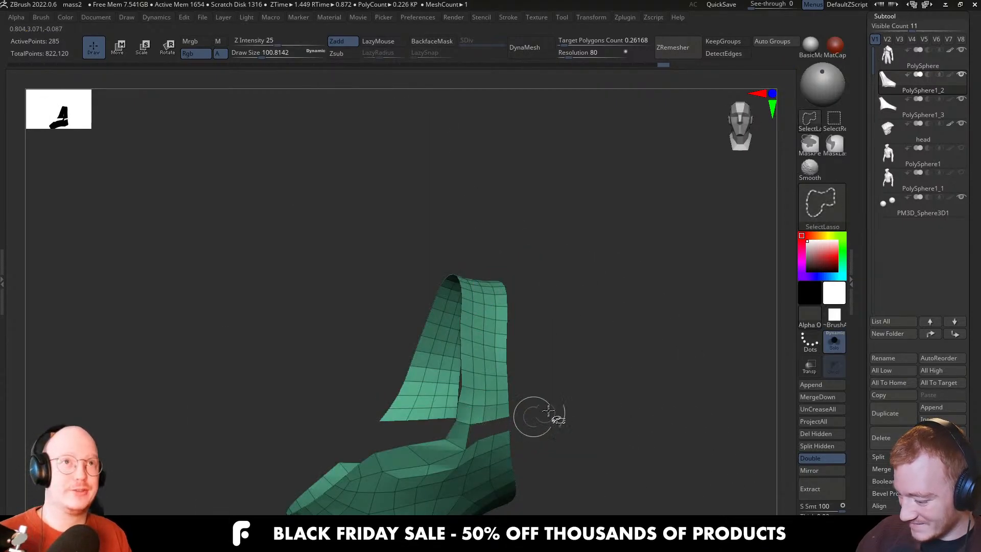
{"action": "left_click", "coordinate": [453, 431], "text": "ctrl+shift"}
{"action": "left_click_drag", "start_coordinate": [513, 427], "coordinate": [521, 415]}
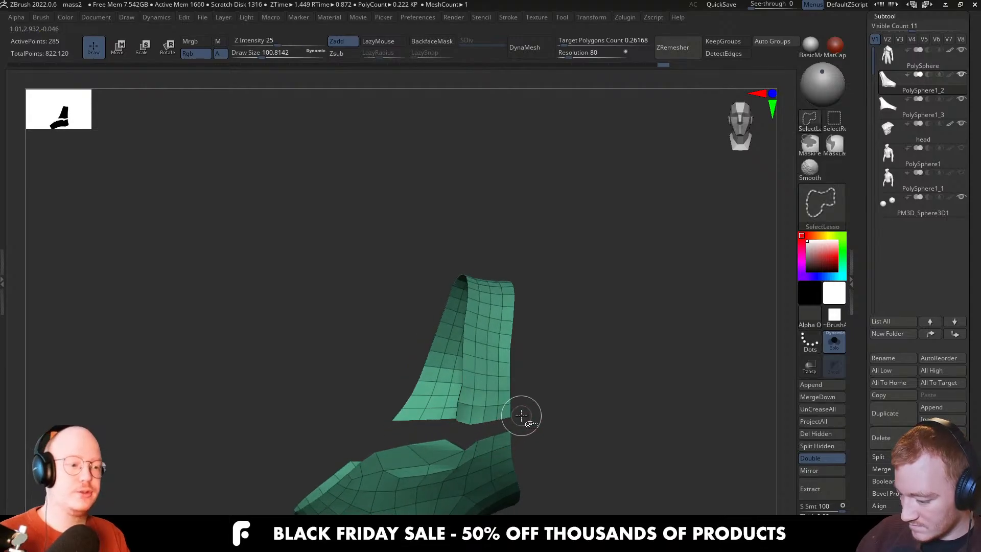
Assign separate polygroups to the garment's strap and lower band with Auto Groups, and isolate the strap
{"action": "left_click", "coordinate": [774, 41]}
{"action": "left_click", "coordinate": [511, 442], "text": "ctrl+shift"}
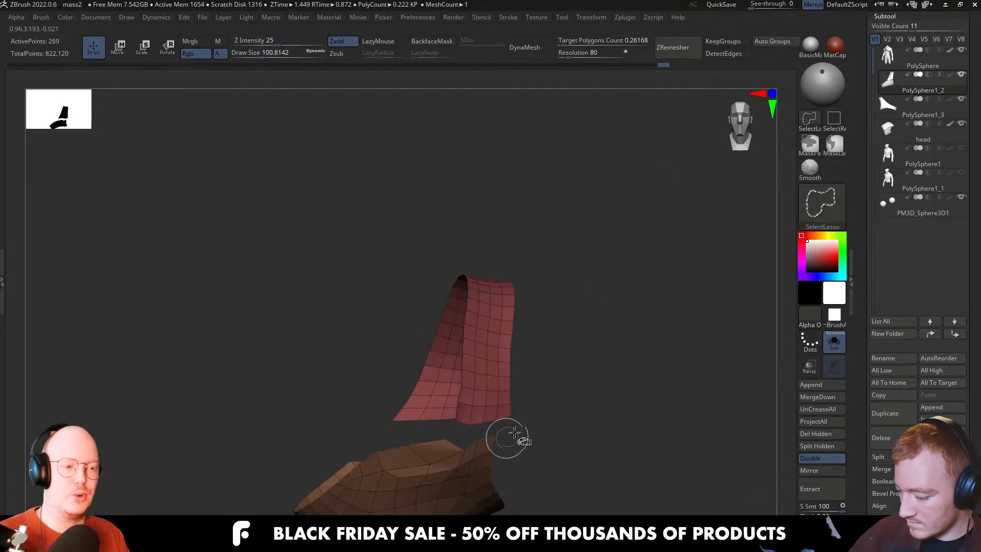
{"action": "left_click", "coordinate": [434, 453], "text": "ctrl+shift"}
{"action": "left_click_drag", "start_coordinate": [604, 376], "coordinate": [553, 436], "text": "ctrl+shift"}
{"action": "key", "text": "ctrl+z"}
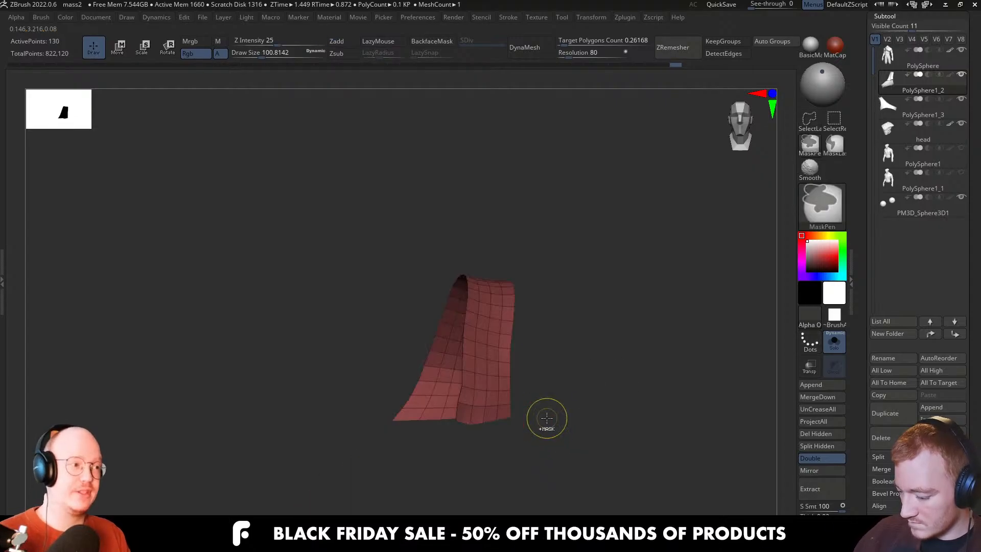
Show only the strap together with its adjoining end polygons, and delete the hidden lower band
{"action": "left_click", "coordinate": [558, 424], "text": "ctrl+shift"}
{"action": "left_click", "coordinate": [503, 430], "text": "ctrl+shift"}
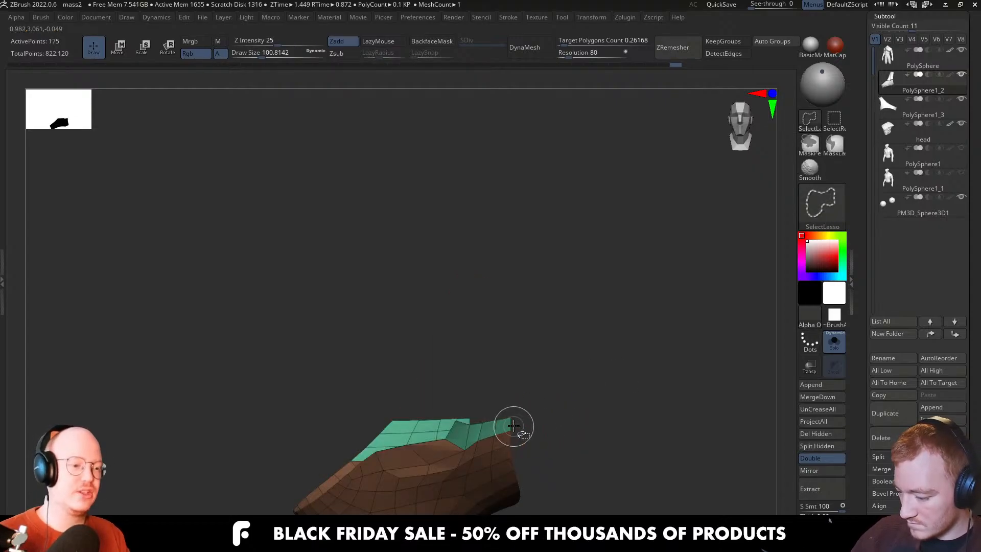
{"action": "left_click_drag", "start_coordinate": [546, 404], "coordinate": [518, 444], "text": "ctrl+shift"}
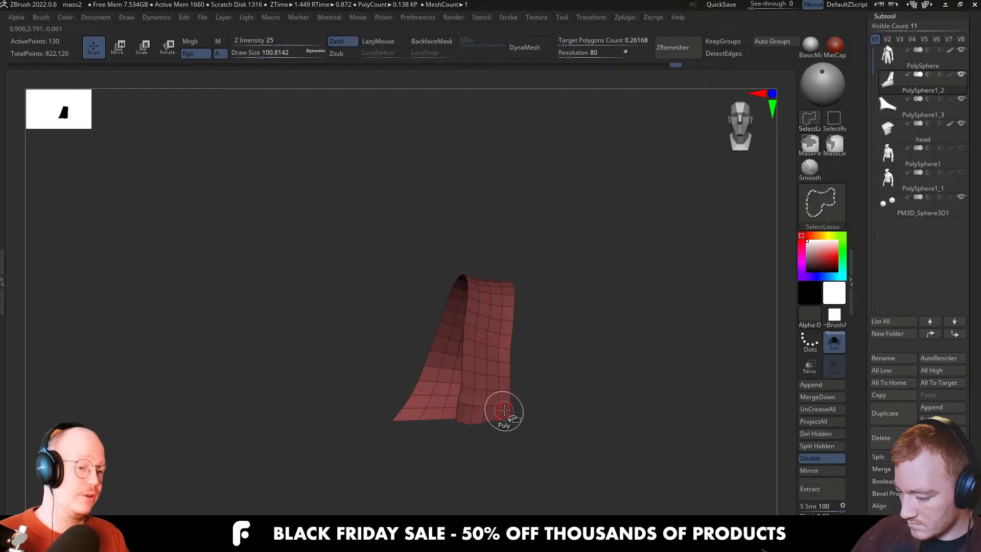
{"action": "left_click", "coordinate": [543, 412], "text": "ctrl+shift"}
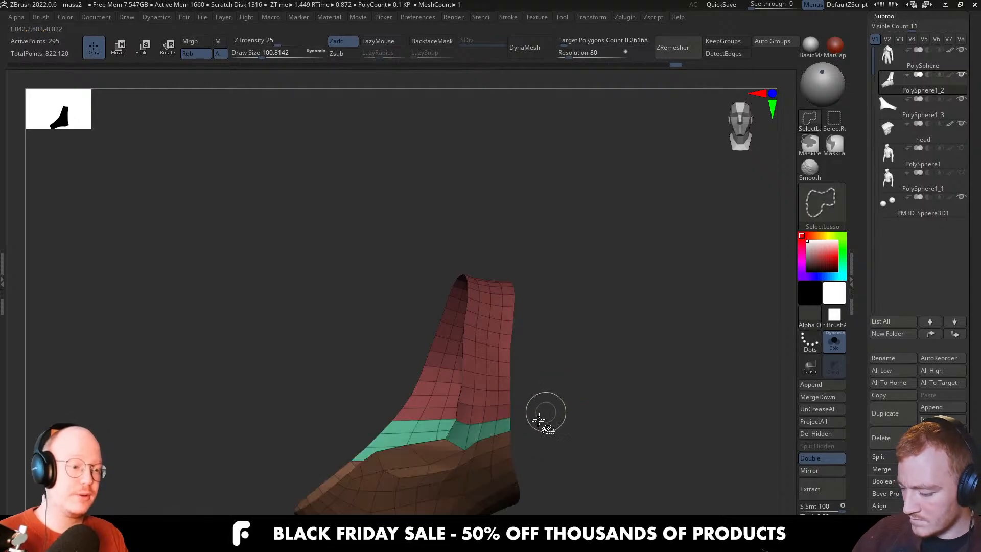
{"action": "left_click", "coordinate": [503, 476], "text": "ctrl+shift"}
{"action": "left_click_drag", "start_coordinate": [572, 397], "coordinate": [546, 431], "text": "ctrl+shift"}
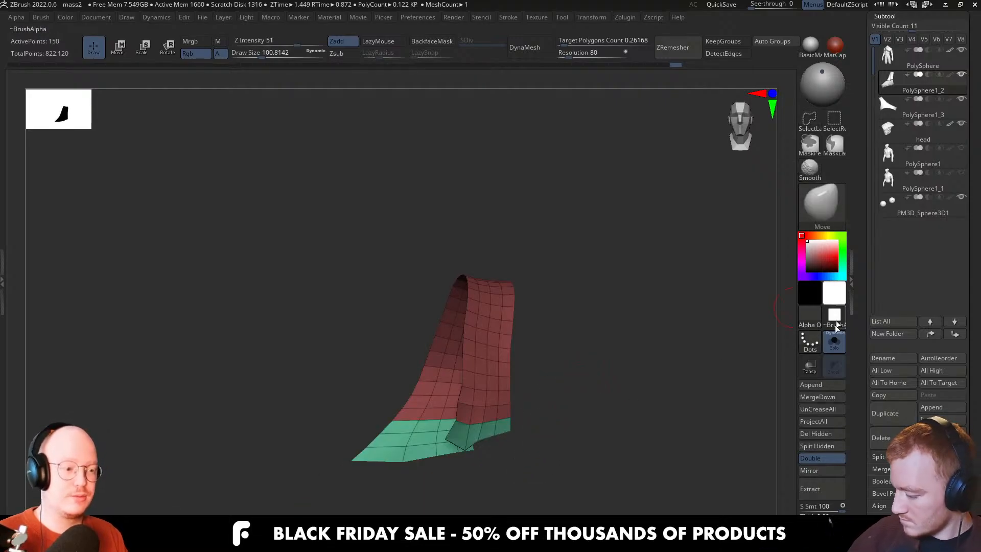
{"action": "left_click", "coordinate": [816, 433]}
Merge the strap's polygons into a single polygroup and display the rest of the creature around it
{"action": "key", "text": "w"}
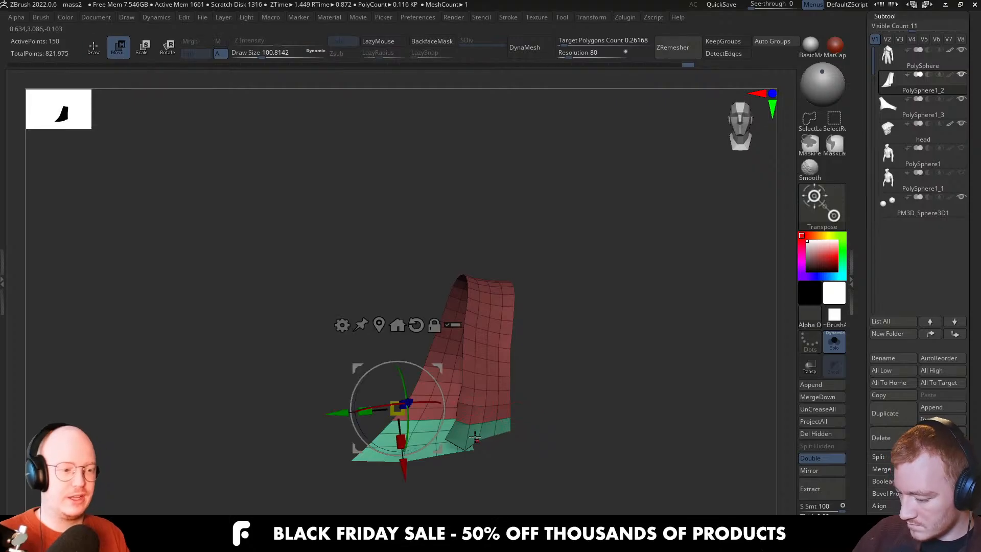
{"action": "left_click_drag", "start_coordinate": [491, 409], "coordinate": [478, 429]}
{"action": "key", "text": "q"}
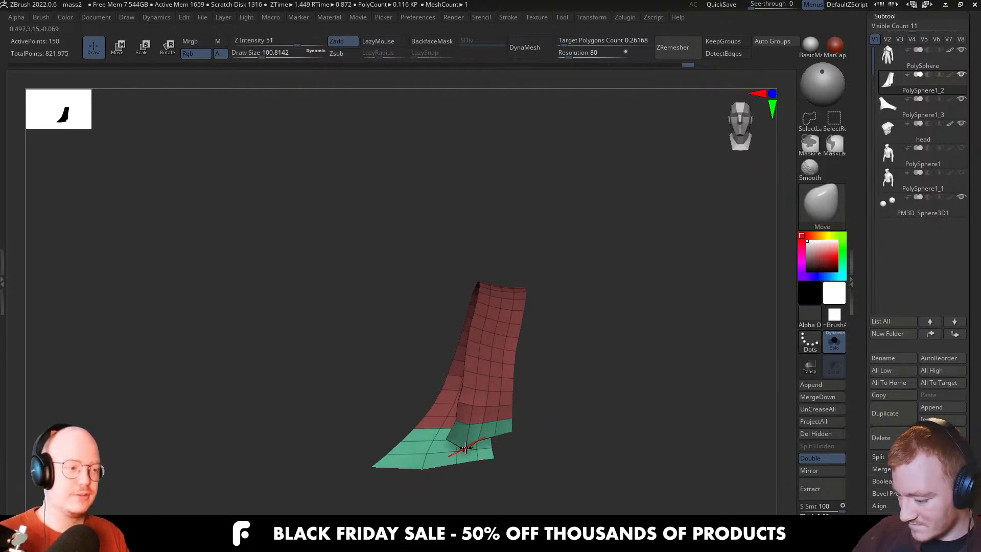
{"action": "key", "text": "alt+shift+s"}
{"action": "mouse_move", "coordinate": [477, 428]}
{"action": "right_mouse_down"}
{"action": "mouse_move", "coordinate": [472, 406]}
{"action": "mouse_move", "coordinate": [482, 398]}
{"action": "mouse_move", "coordinate": [548, 390]}
{"action": "mouse_move", "coordinate": [493, 367]}
{"action": "mouse_move", "coordinate": [476, 397]}
{"action": "right_mouse_up"}
Fit the front of the strap over the collarbone and chest with the Move brush at draw sizes 176.83799 and 262.36477
{"action": "key", "text": "s"}
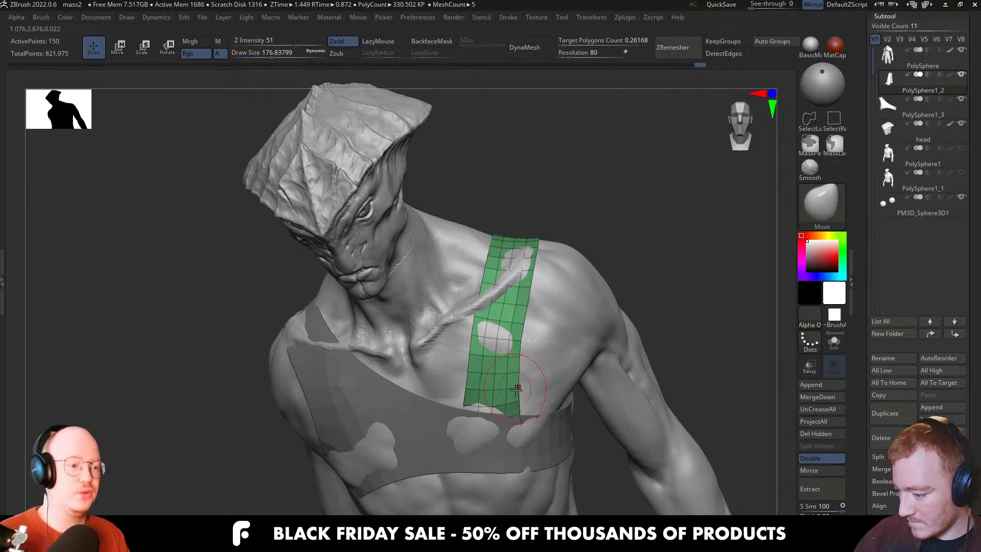
{"action": "key", "text": "s"}
{"action": "key", "text": "s"}
{"action": "left_click_drag", "start_coordinate": [499, 347], "coordinate": [505, 348]}
{"action": "right_click_drag", "start_coordinate": [500, 342], "coordinate": [434, 335], "text": "shift"}
{"action": "right_click_drag", "start_coordinate": [516, 327], "coordinate": [518, 313], "text": "shift"}
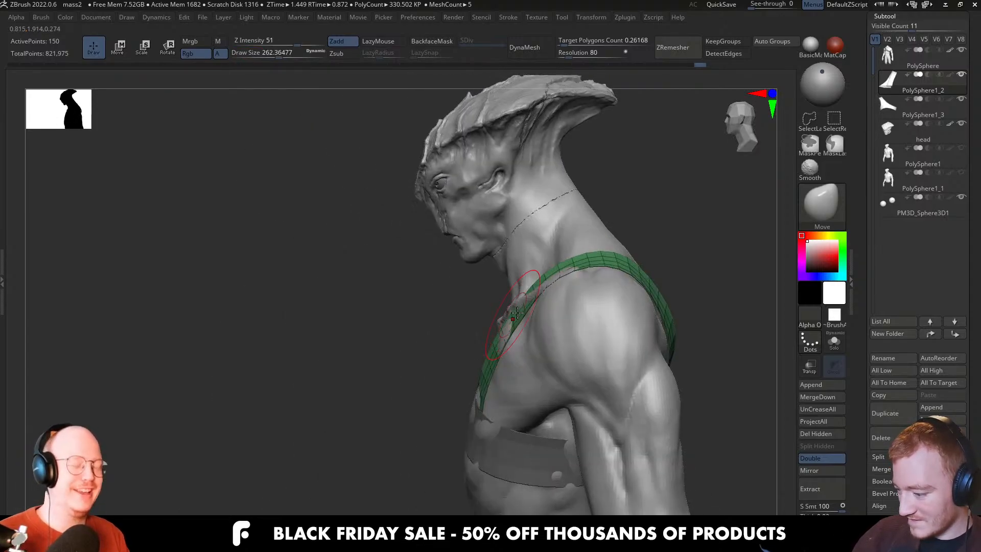
{"action": "left_click_drag", "start_coordinate": [527, 300], "coordinate": [520, 308]}
{"action": "key", "text": "s"}
{"action": "left_click_drag", "start_coordinate": [532, 297], "coordinate": [525, 290]}
Reposition the strap's lower front end along the band's upper edge with the Move brush, reducing the draw size from 305.09512 to 162.68251
{"action": "mouse_move", "coordinate": [523, 288]}
{"action": "right_mouse_down"}
{"action": "mouse_move", "coordinate": [563, 289]}
{"action": "mouse_move", "coordinate": [526, 284]}
{"action": "right_mouse_up"}
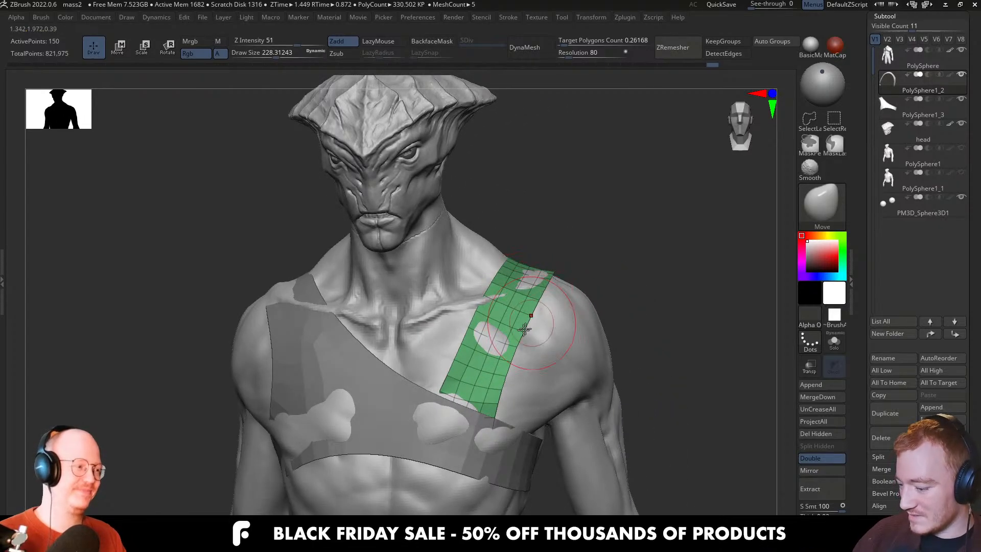
{"action": "right_click_drag", "start_coordinate": [481, 366], "coordinate": [470, 376]}
{"action": "key", "text": "s"}
{"action": "left_click_drag", "start_coordinate": [468, 376], "coordinate": [452, 381]}
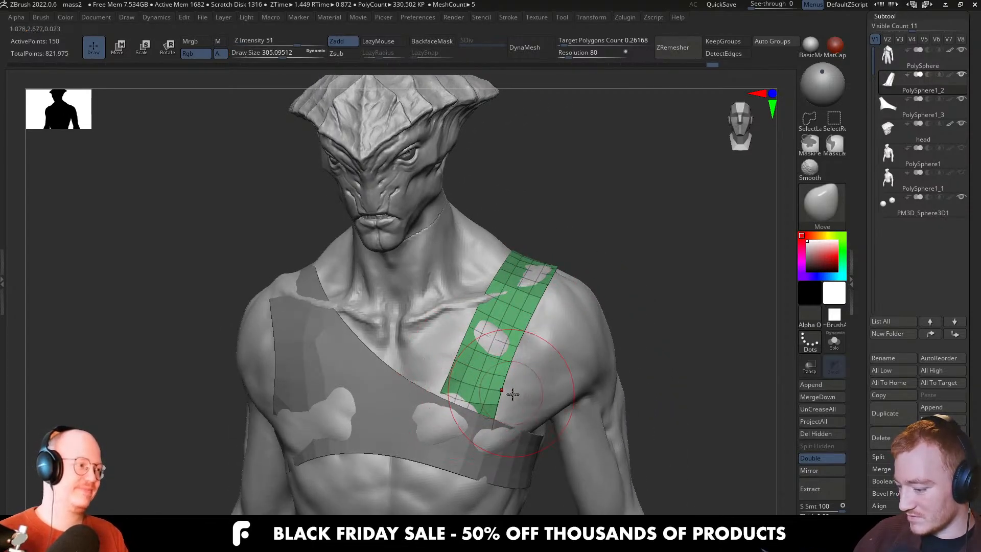
{"action": "mouse_move", "coordinate": [513, 393]}
{"action": "right_mouse_down"}
{"action": "mouse_move", "coordinate": [492, 421]}
{"action": "mouse_move", "coordinate": [475, 410]}
{"action": "right_mouse_up"}
{"action": "key", "text": "s"}
{"action": "left_click_drag", "start_coordinate": [489, 409], "coordinate": [482, 408]}
{"action": "right_click_drag", "start_coordinate": [481, 408], "coordinate": [517, 409]}
{"action": "key", "text": "s"}
{"action": "left_click_drag", "start_coordinate": [506, 409], "coordinate": [493, 409]}
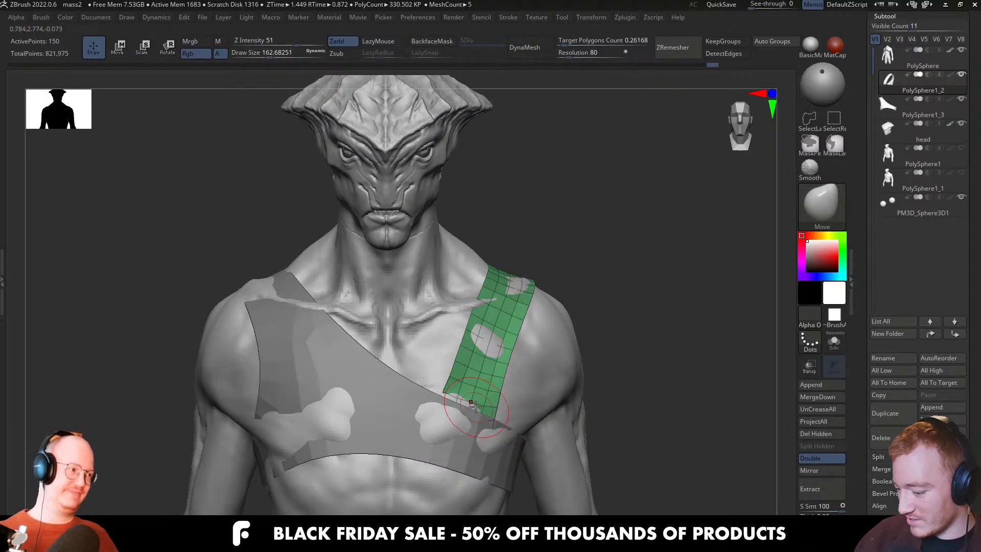
Move the strap closer to the shoulder and upper back with the Move brush at draw size 344.29489
{"action": "mouse_move", "coordinate": [474, 405]}
{"action": "right_mouse_down"}
{"action": "mouse_move", "coordinate": [518, 346]}
{"action": "mouse_move", "coordinate": [604, 333]}
{"action": "mouse_move", "coordinate": [543, 334]}
{"action": "mouse_move", "coordinate": [550, 352]}
{"action": "mouse_move", "coordinate": [530, 362]}
{"action": "mouse_move", "coordinate": [550, 269]}
{"action": "mouse_move", "coordinate": [541, 275]}
{"action": "right_mouse_up"}
{"action": "key", "text": "s"}
{"action": "key", "text": "s"}
{"action": "left_click_drag", "start_coordinate": [540, 274], "coordinate": [552, 275]}
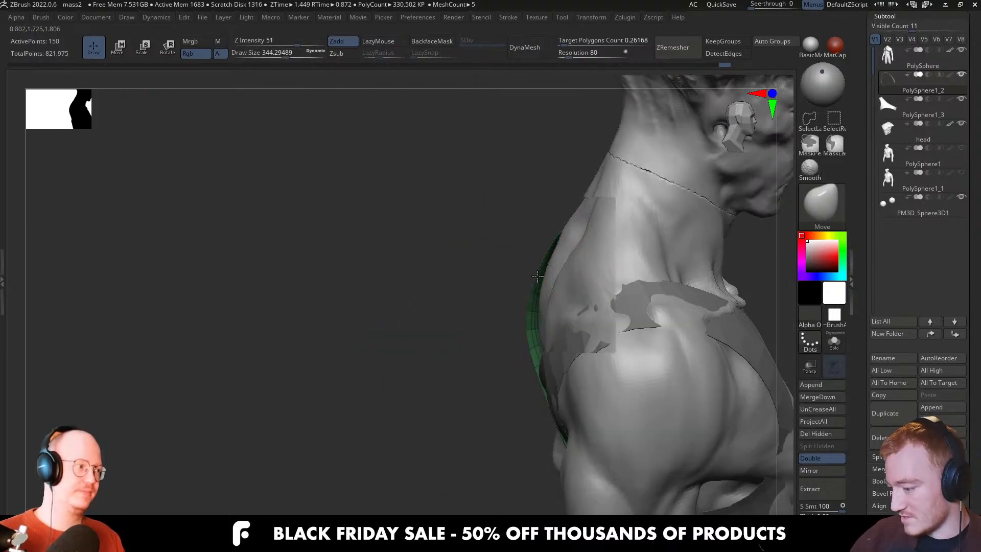
{"action": "right_click_drag", "start_coordinate": [537, 277], "coordinate": [530, 333]}
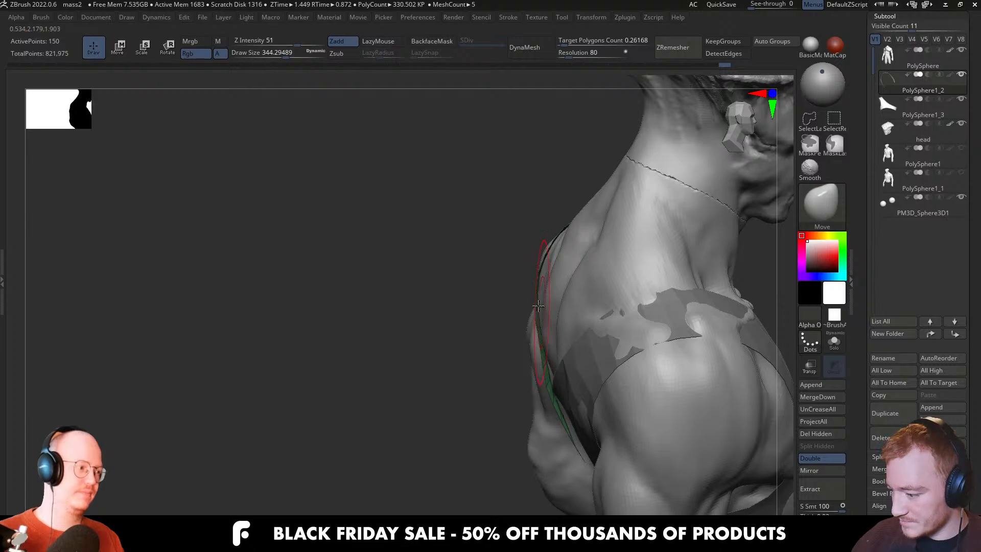
{"action": "mouse_move", "coordinate": [543, 275]}
{"action": "right_mouse_down"}
{"action": "mouse_move", "coordinate": [562, 296]}
{"action": "mouse_move", "coordinate": [541, 339]}
{"action": "mouse_move", "coordinate": [595, 390]}
{"action": "mouse_move", "coordinate": [599, 381]}
{"action": "right_mouse_up"}
Isolate the strap and reshape its lower back end with the Move brush at draw size 268.27108
{"action": "key", "text": "alt+s"}
{"action": "key", "text": "s"}
{"action": "mouse_move", "coordinate": [600, 386]}
{"action": "left_mouse_down"}
{"action": "mouse_move", "coordinate": [618, 396]}
{"action": "mouse_move", "coordinate": [582, 397]}
{"action": "left_mouse_up"}
{"action": "key", "text": "s"}
{"action": "key", "text": "s"}
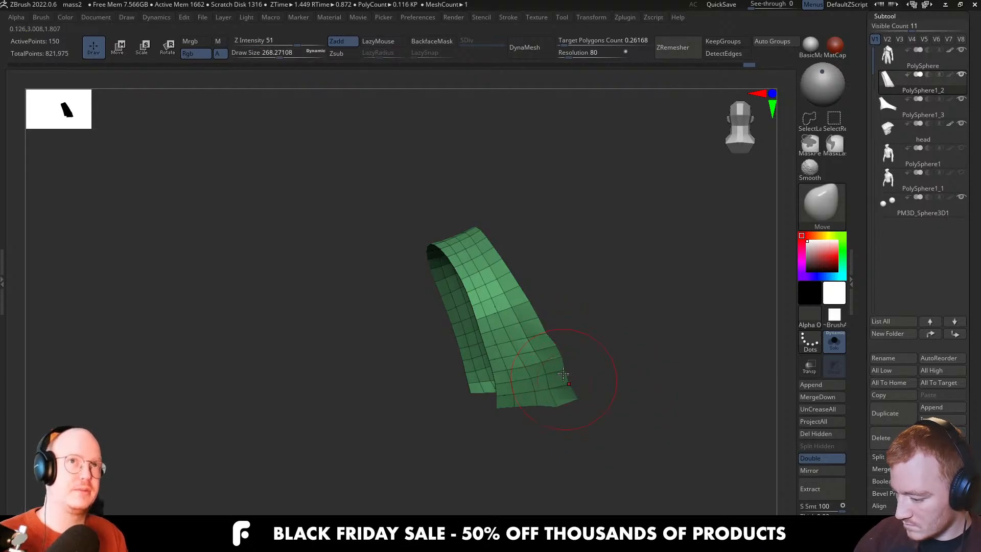
{"action": "right_click_drag", "start_coordinate": [543, 374], "coordinate": [552, 378]}
Smooth the strap's lower back section on the visible body and move its end under the band's upper edge
{"action": "key", "text": "alt+s"}
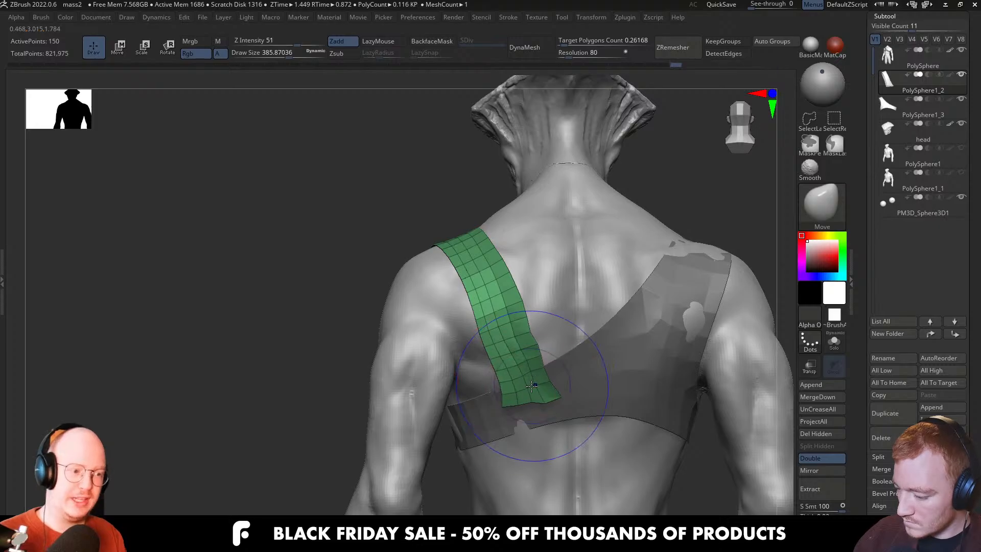
{"action": "mouse_move", "coordinate": [531, 386]}
{"action": "left_mouse_down", "text": "shift"}
{"action": "mouse_move", "coordinate": [523, 318]}
{"action": "mouse_move", "coordinate": [532, 343]}
{"action": "left_mouse_up", "text": "shift"}
{"action": "key", "text": "s"}
{"action": "mouse_move", "coordinate": [534, 331]}
{"action": "right_mouse_down"}
{"action": "mouse_move", "coordinate": [550, 357]}
{"action": "mouse_move", "coordinate": [531, 383]}
{"action": "mouse_move", "coordinate": [544, 392]}
{"action": "right_mouse_up"}
{"action": "key", "text": "s"}
{"action": "left_click_drag", "start_coordinate": [543, 392], "coordinate": [558, 394]}
{"action": "mouse_move", "coordinate": [558, 394]}
{"action": "right_mouse_down"}
{"action": "mouse_move", "coordinate": [483, 399]}
{"action": "mouse_move", "coordinate": [563, 381]}
{"action": "mouse_move", "coordinate": [540, 416]}
{"action": "mouse_move", "coordinate": [530, 399]}
{"action": "mouse_move", "coordinate": [557, 398]}
{"action": "mouse_move", "coordinate": [561, 387]}
{"action": "mouse_move", "coordinate": [530, 349]}
{"action": "mouse_move", "coordinate": [496, 360]}
{"action": "right_mouse_up"}
{"action": "key", "text": "alt+s"}
{"action": "key", "text": "alt+s"}
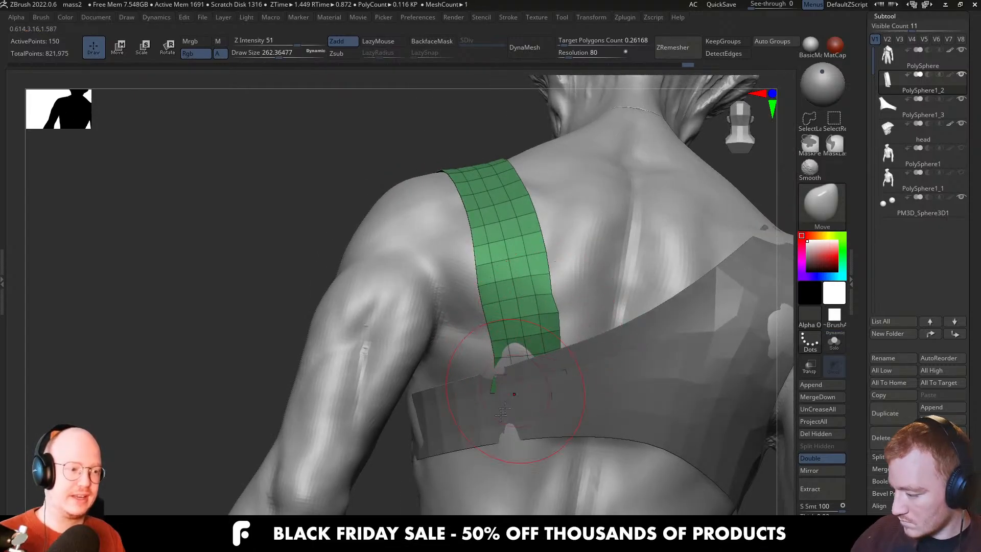
Try smoothing the whole strap with the Polish By Groups deformation and inspect it in isolation
{"action": "left_click_drag", "start_coordinate": [923, 399], "coordinate": [888, 215]}
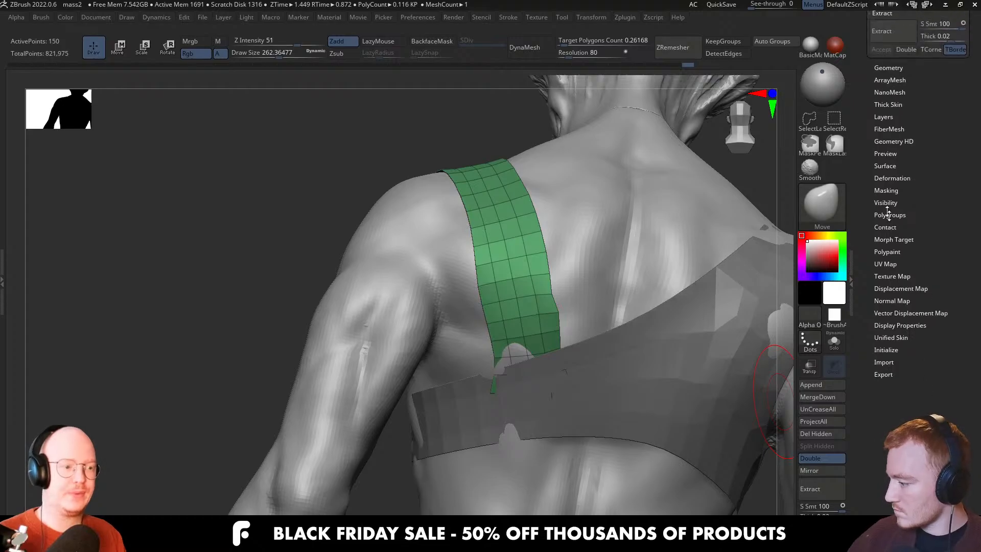
{"action": "left_click", "coordinate": [908, 179]}
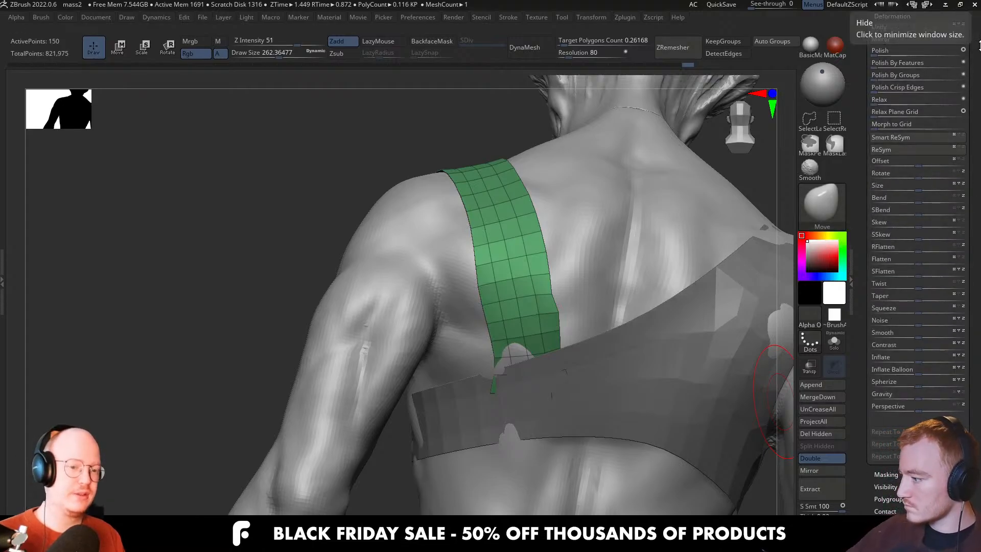
{"action": "left_click", "coordinate": [901, 76]}
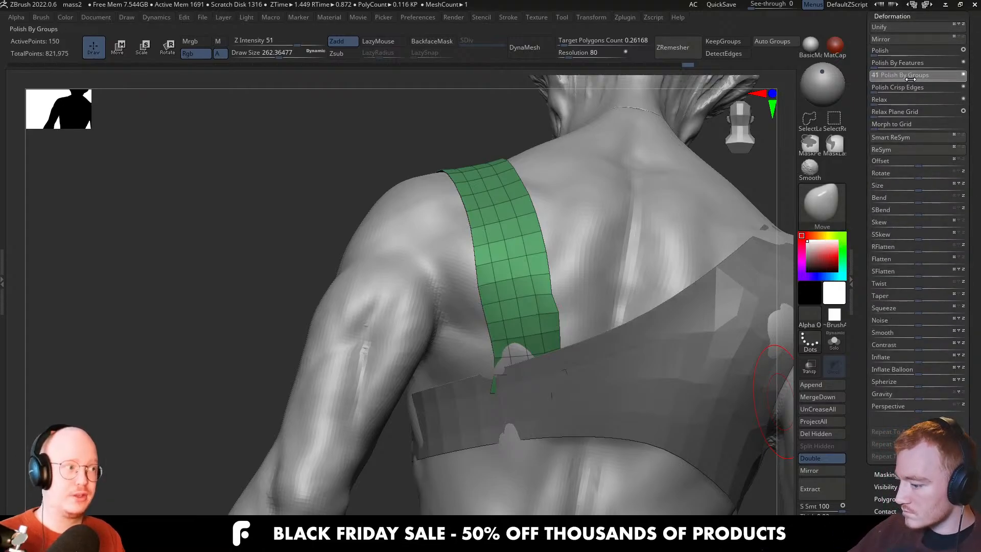
{"action": "left_click_drag", "start_coordinate": [911, 79], "coordinate": [913, 79]}
{"action": "left_click_drag", "start_coordinate": [740, 128], "coordinate": [730, 127]}
{"action": "key", "text": "ctrl+shift+s"}
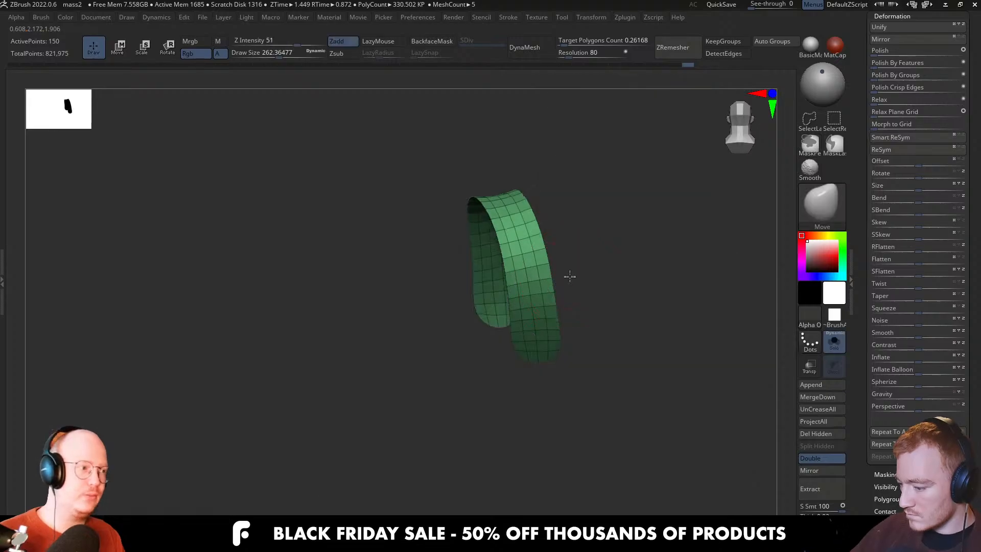
{"action": "left_click_drag", "start_coordinate": [570, 277], "coordinate": [636, 281]}
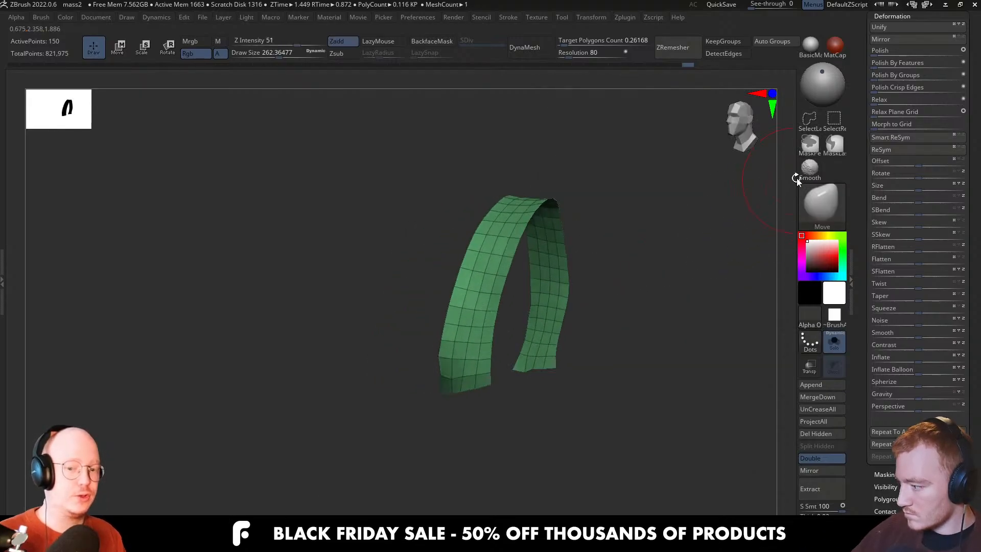
Try Polish By Features and Polish Crisp Edges at 50 on the strap, undoing each deformation
{"action": "left_click_drag", "start_coordinate": [905, 63], "coordinate": [916, 66]}
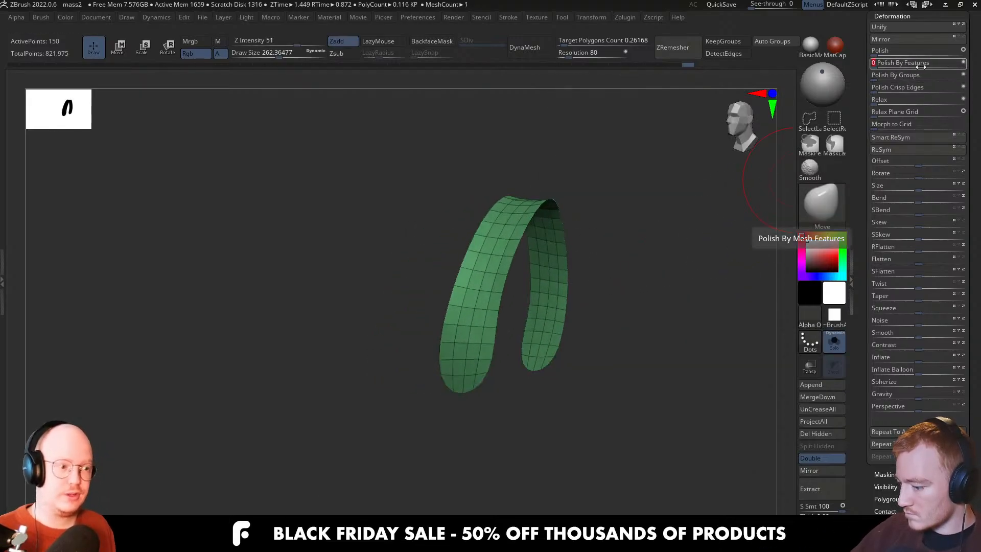
{"action": "key", "text": "ctrl+z"}
{"action": "left_click", "coordinate": [921, 90]}
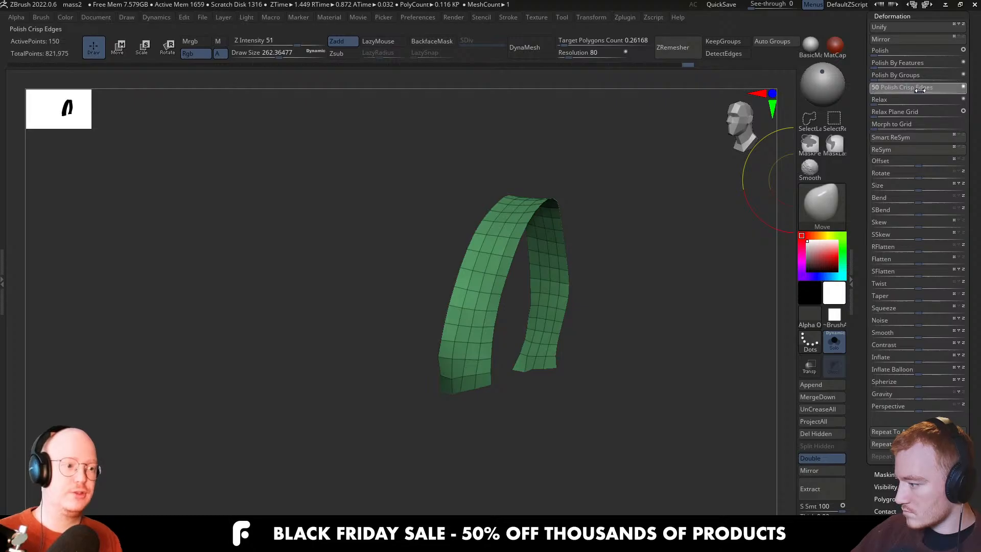
{"action": "key", "text": "ctrl+z"}
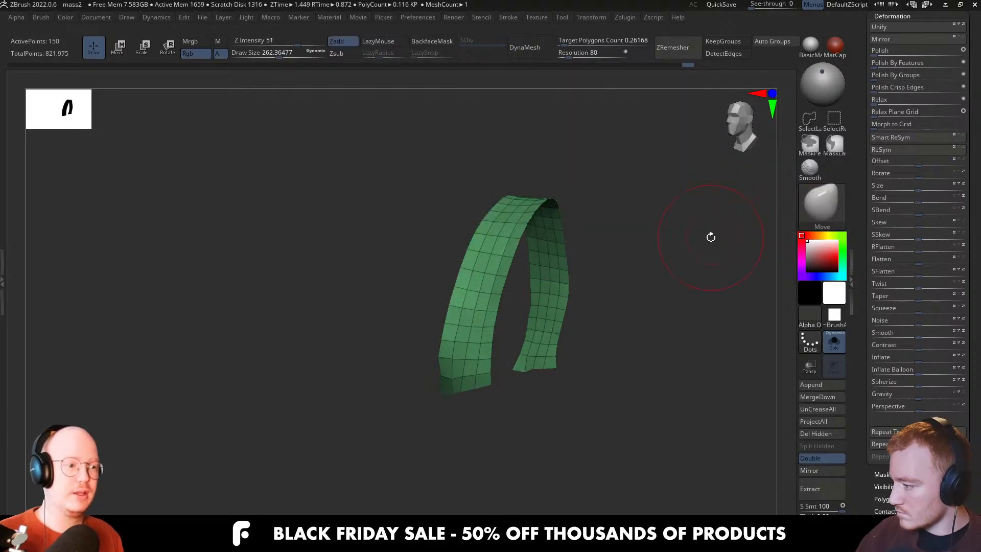
Mask both lower ends of the strap with MaskLasso and smooth the unmasked part with Polish By Groups
{"action": "left_click_drag", "start_coordinate": [506, 413], "coordinate": [460, 396]}
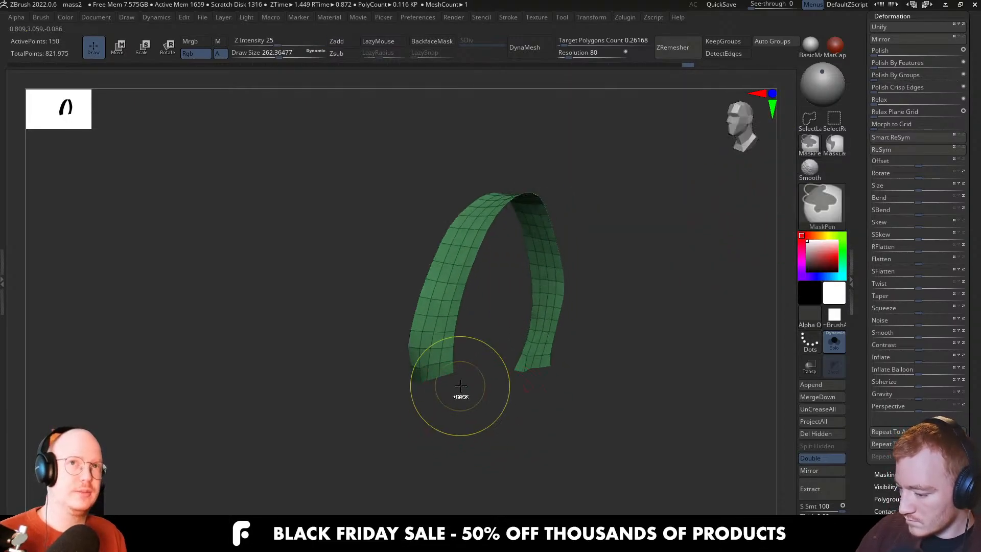
{"action": "left_click", "coordinate": [835, 143]}
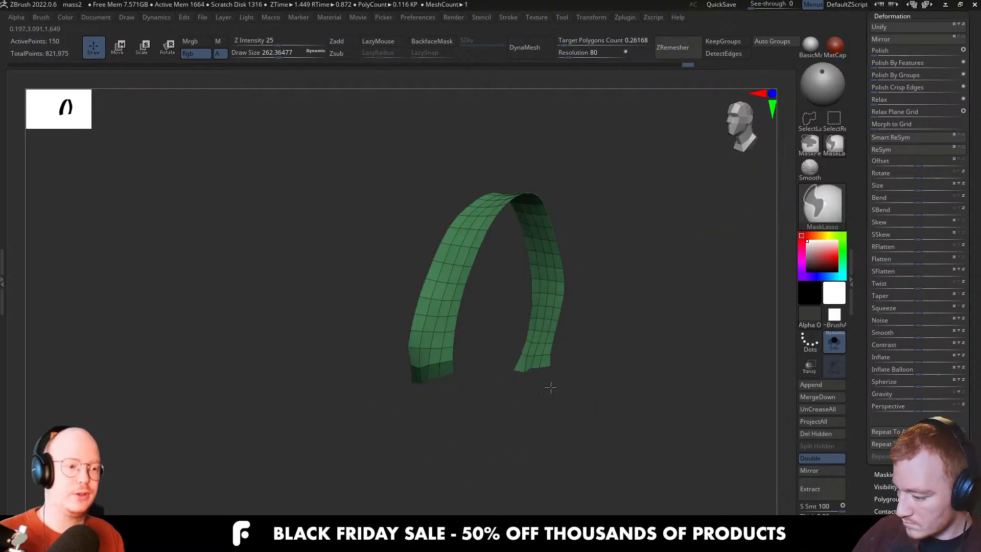
{"action": "key", "text": "ctrl"}
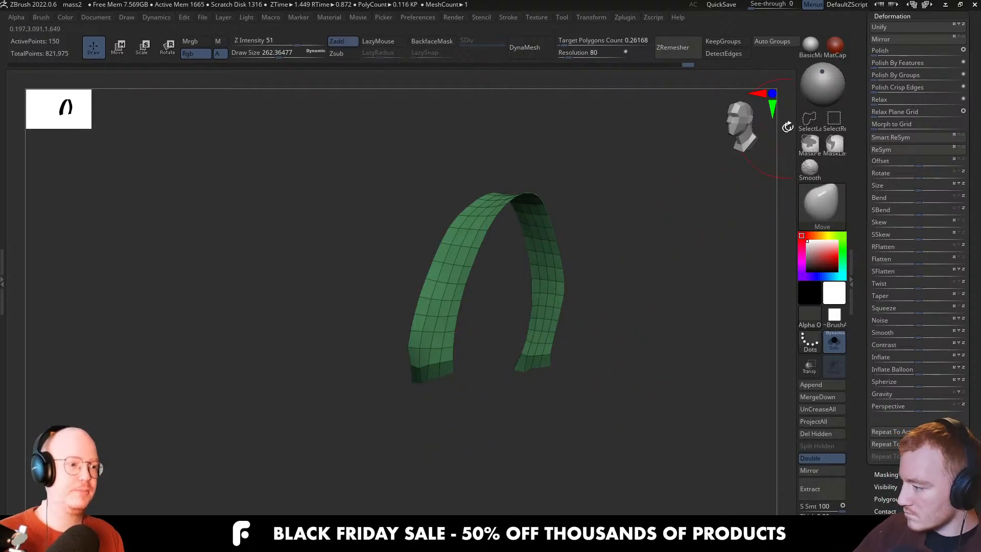
{"action": "left_click_drag", "start_coordinate": [876, 78], "coordinate": [920, 77]}
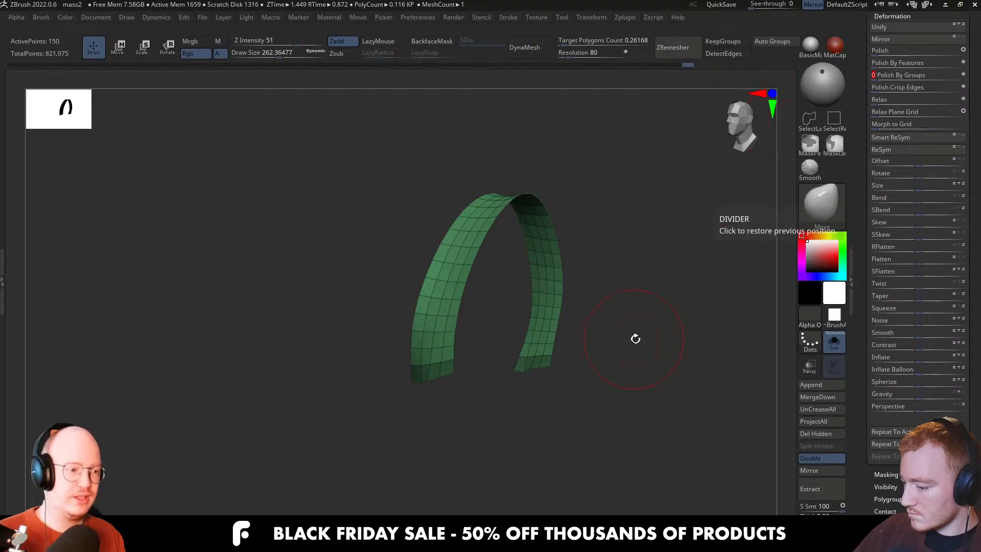
{"action": "left_click_drag", "start_coordinate": [635, 339], "coordinate": [555, 340]}
Redisplay the creature's body and examine the strap's fit across the back and over the shoulder
{"action": "key", "text": "alt+s"}
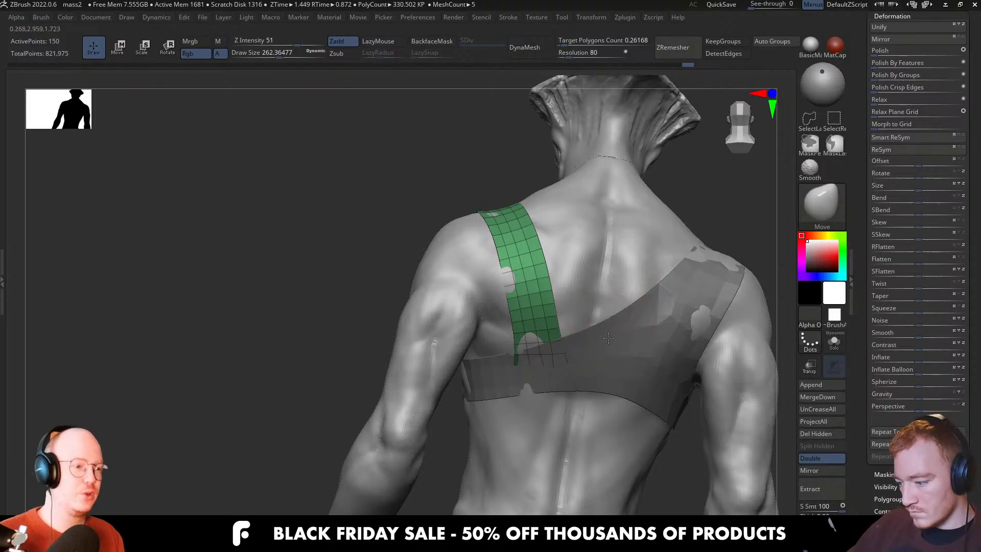
{"action": "right_click_drag", "start_coordinate": [609, 337], "coordinate": [614, 342]}
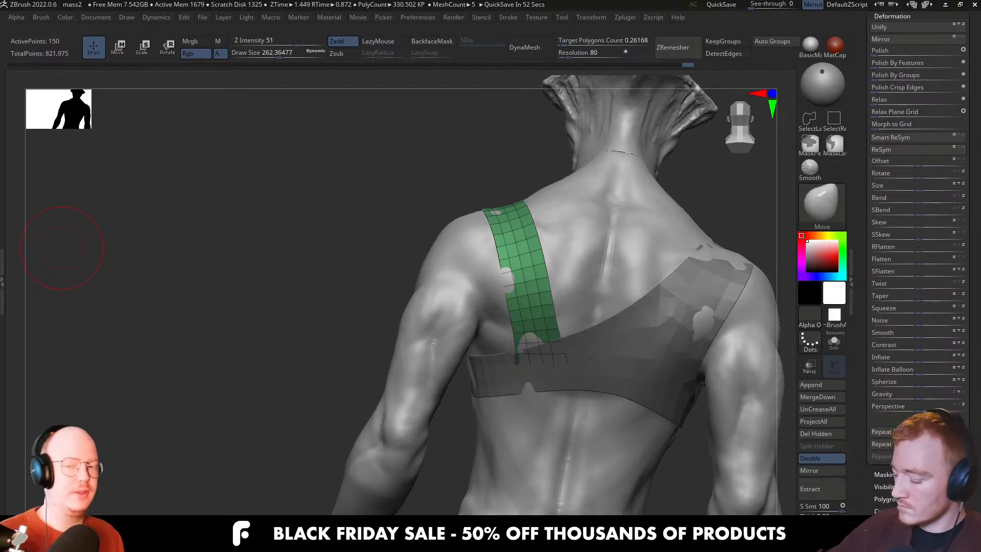
{"action": "mouse_move", "coordinate": [433, 260]}
{"action": "right_mouse_down"}
{"action": "mouse_move", "coordinate": [444, 301]}
{"action": "mouse_move", "coordinate": [428, 388]}
{"action": "mouse_move", "coordinate": [423, 355]}
{"action": "right_mouse_up"}
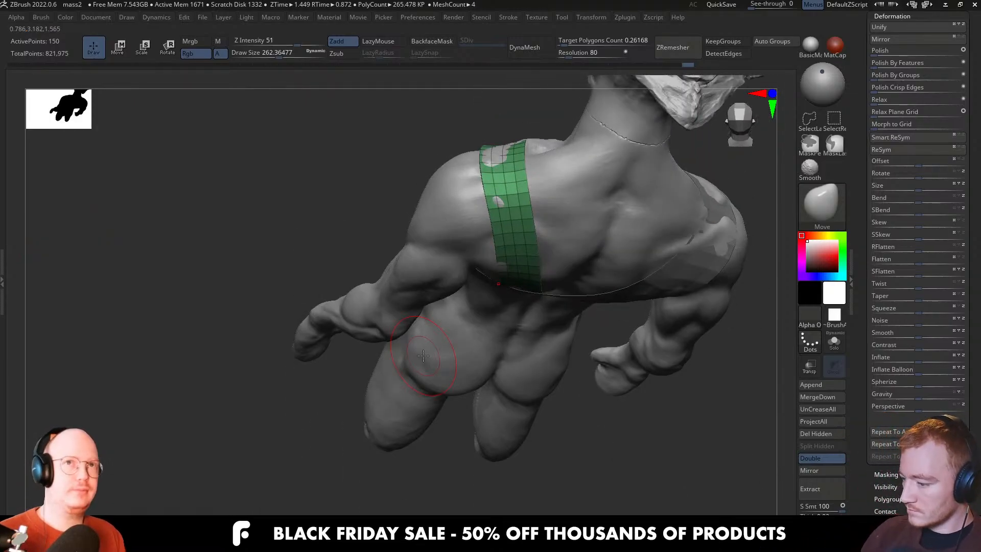
{"action": "mouse_move", "coordinate": [532, 305]}
{"action": "right_mouse_down"}
{"action": "mouse_move", "coordinate": [519, 335]}
{"action": "mouse_move", "coordinate": [523, 295]}
{"action": "mouse_move", "coordinate": [532, 314]}
{"action": "mouse_move", "coordinate": [557, 286]}
{"action": "right_mouse_up"}
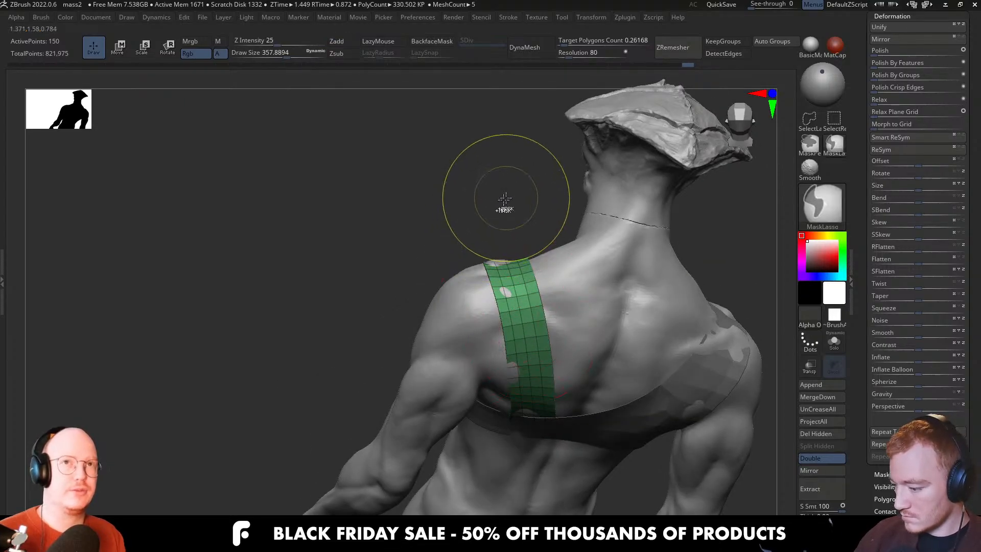
{"action": "mouse_move", "coordinate": [522, 317]}
{"action": "right_mouse_down"}
{"action": "mouse_move", "coordinate": [529, 338]}
{"action": "mouse_move", "coordinate": [538, 262]}
{"action": "mouse_move", "coordinate": [541, 272]}
{"action": "right_mouse_up"}
{"action": "left_click", "coordinate": [504, 227], "text": "alt"}
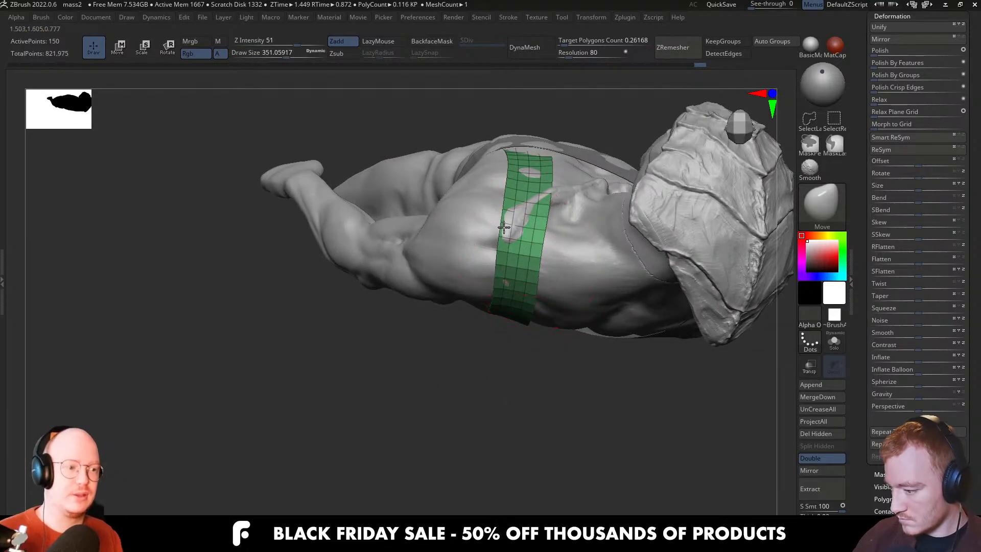
Select the shoulder strap, switch to the ClayBuildup brush, isolate the strap and set the brush size to about 207
{"action": "mouse_move", "coordinate": [544, 228]}
{"action": "right_mouse_down"}
{"action": "mouse_move", "coordinate": [519, 225]}
{"action": "mouse_move", "coordinate": [512, 259]}
{"action": "mouse_move", "coordinate": [563, 276]}
{"action": "mouse_move", "coordinate": [526, 214]}
{"action": "mouse_move", "coordinate": [576, 287]}
{"action": "mouse_move", "coordinate": [576, 331]}
{"action": "mouse_move", "coordinate": [536, 334]}
{"action": "right_mouse_up"}
{"action": "left_click", "coordinate": [478, 335], "text": "alt"}
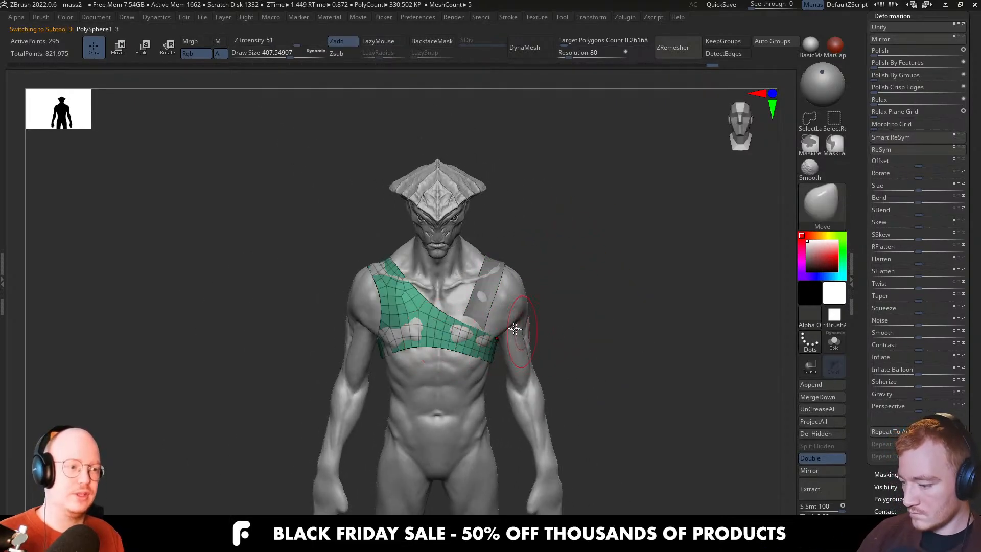
{"action": "mouse_move", "coordinate": [485, 314]}
{"action": "right_mouse_down"}
{"action": "mouse_move", "coordinate": [476, 312]}
{"action": "mouse_move", "coordinate": [490, 353]}
{"action": "mouse_move", "coordinate": [455, 357]}
{"action": "mouse_move", "coordinate": [498, 346]}
{"action": "right_mouse_up"}
{"action": "key", "text": "b"}
{"action": "key", "text": "c"}
{"action": "key", "text": "b"}
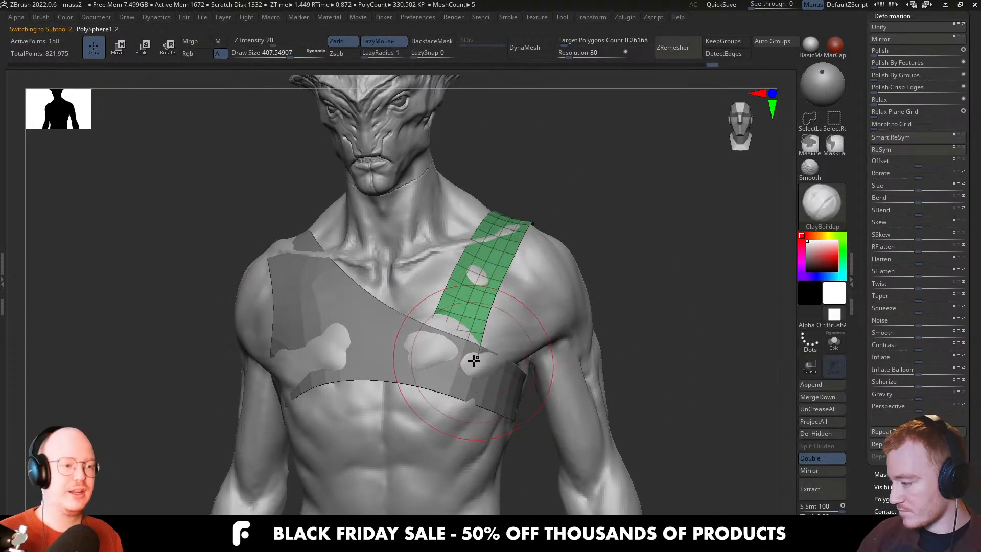
{"action": "key", "text": "alt+s"}
{"action": "key", "text": "s"}
{"action": "left_click_drag", "start_coordinate": [479, 316], "coordinate": [462, 317]}
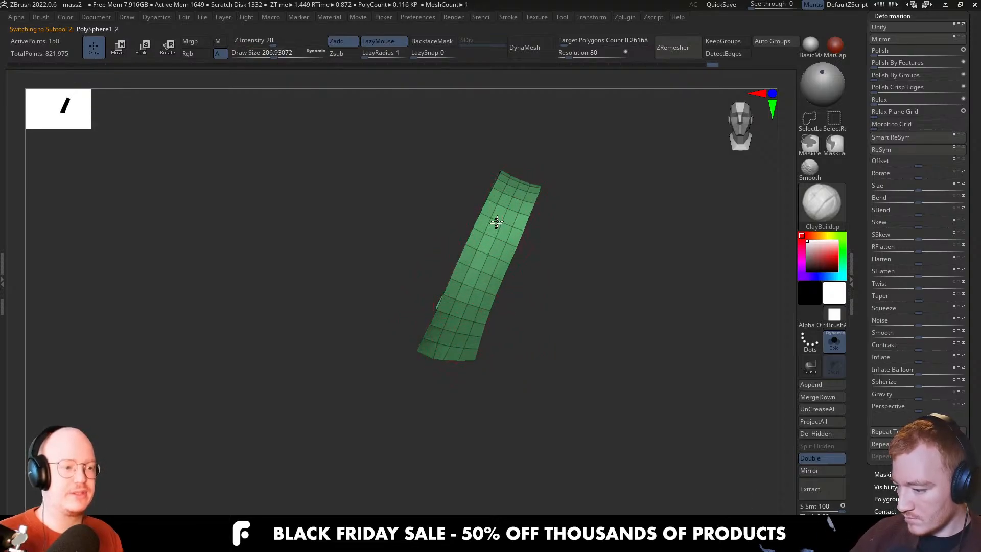
Smooth the isolated strap's surface where it curves over the shoulder
{"action": "right_click_drag", "start_coordinate": [497, 223], "coordinate": [466, 343]}
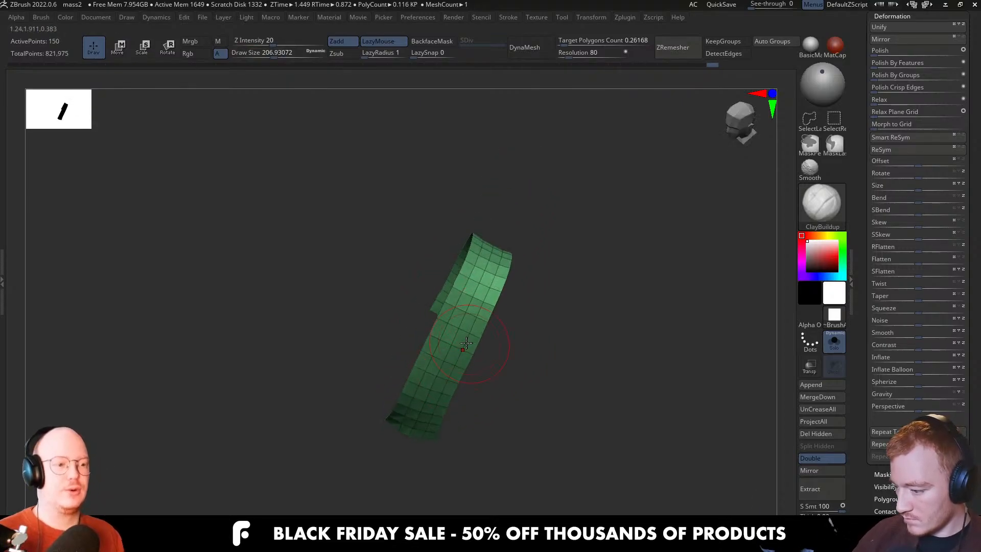
{"action": "right_click_drag", "start_coordinate": [496, 278], "coordinate": [474, 289]}
{"action": "mouse_move", "coordinate": [473, 289]}
{"action": "left_mouse_down", "text": "shift"}
{"action": "mouse_move", "coordinate": [490, 313]}
{"action": "mouse_move", "coordinate": [471, 318]}
{"action": "left_mouse_up", "text": "shift"}
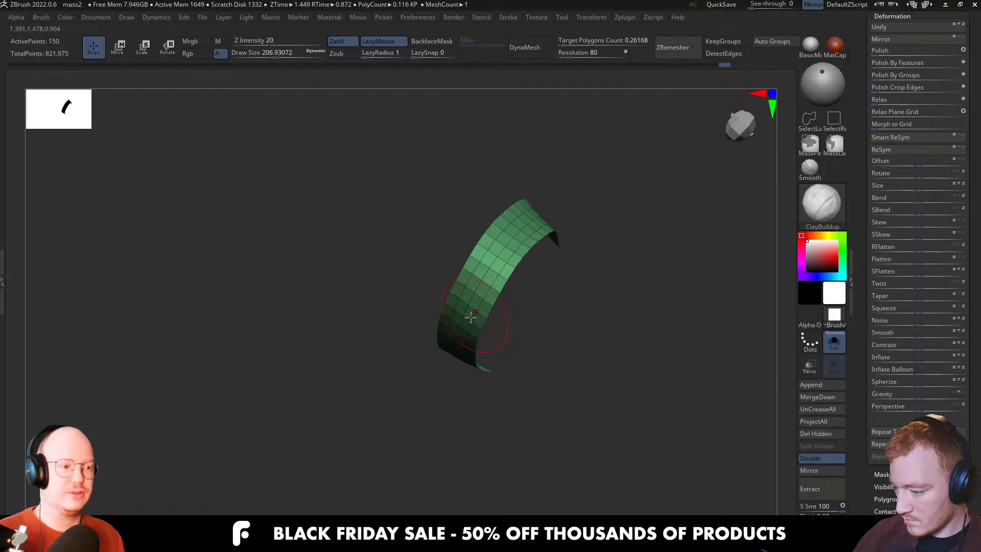
{"action": "right_click_drag", "start_coordinate": [512, 242], "coordinate": [457, 333], "text": "alt"}
{"action": "right_click_drag", "start_coordinate": [508, 268], "coordinate": [444, 370]}
{"action": "right_click_drag", "start_coordinate": [501, 315], "coordinate": [430, 351]}
{"action": "mouse_move", "coordinate": [490, 304]}
{"action": "right_mouse_down"}
{"action": "mouse_move", "coordinate": [506, 240]}
{"action": "mouse_move", "coordinate": [526, 220]}
{"action": "right_mouse_up"}
Smooth the strap with long strokes from the shoulder down its front toward the lower end
{"action": "left_click_drag", "start_coordinate": [449, 327], "coordinate": [427, 391], "text": "shift"}
{"action": "right_click_drag", "start_coordinate": [450, 318], "coordinate": [434, 338]}
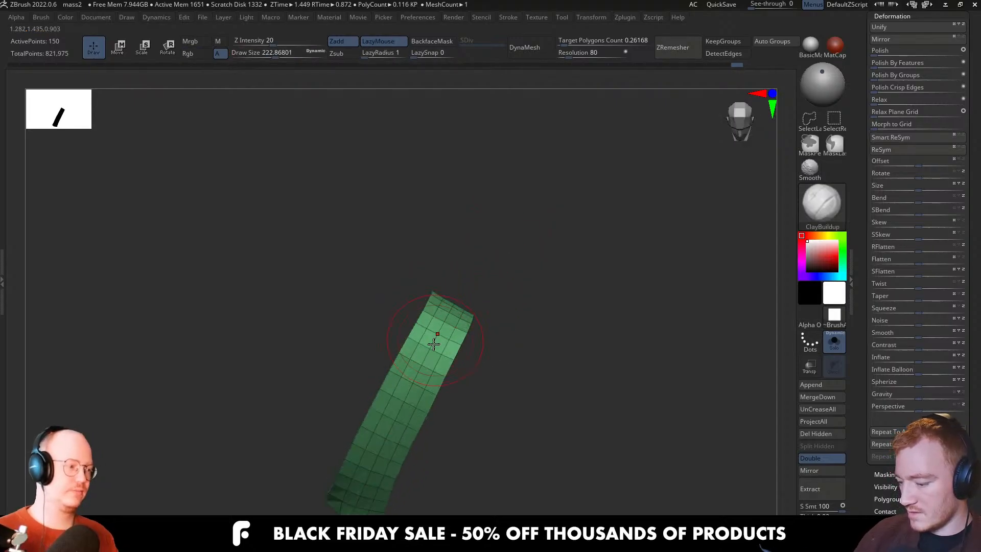
{"action": "left_click_drag", "start_coordinate": [433, 339], "coordinate": [405, 422], "text": "shift"}
{"action": "right_click_drag", "start_coordinate": [450, 368], "coordinate": [434, 334]}
{"action": "left_click_drag", "start_coordinate": [431, 335], "coordinate": [385, 431], "text": "shift"}
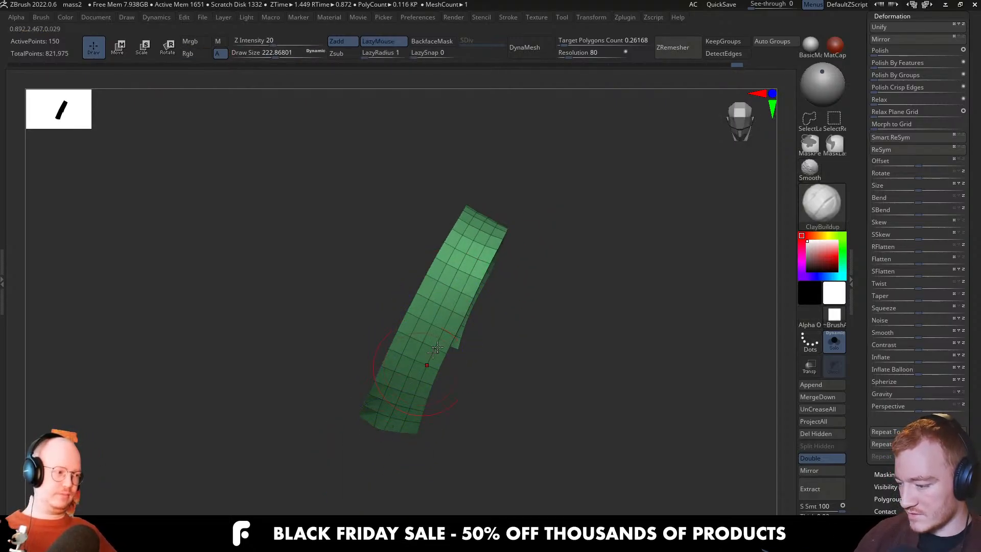
Smooth the back section of the strap along its length toward the lower end
{"action": "mouse_move", "coordinate": [403, 409]}
{"action": "right_mouse_down"}
{"action": "mouse_move", "coordinate": [497, 307]}
{"action": "mouse_move", "coordinate": [468, 331]}
{"action": "mouse_move", "coordinate": [428, 265]}
{"action": "right_mouse_up"}
{"action": "left_click_drag", "start_coordinate": [429, 265], "coordinate": [504, 310], "text": "shift"}
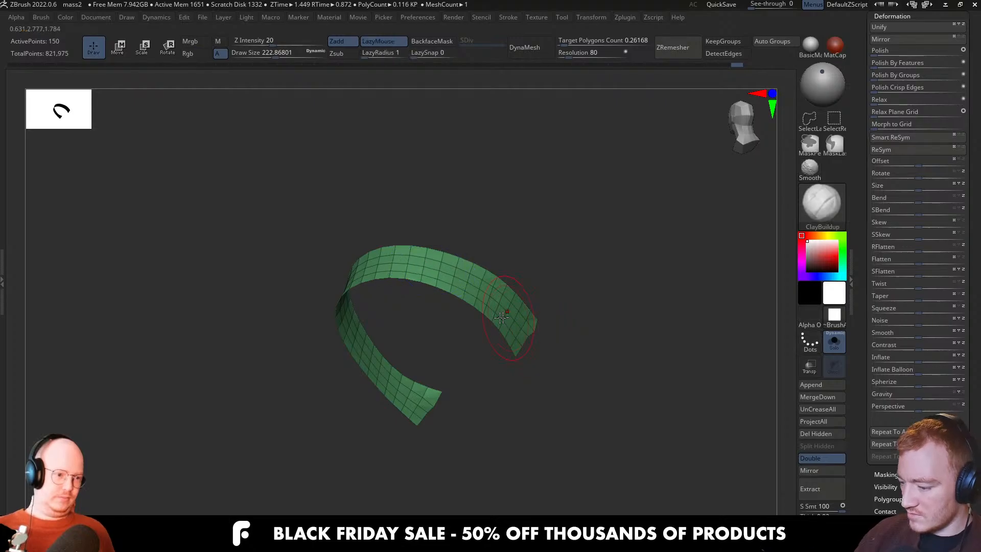
{"action": "right_click_drag", "start_coordinate": [503, 311], "coordinate": [457, 291]}
{"action": "left_click_drag", "start_coordinate": [458, 286], "coordinate": [546, 330], "text": "shift"}
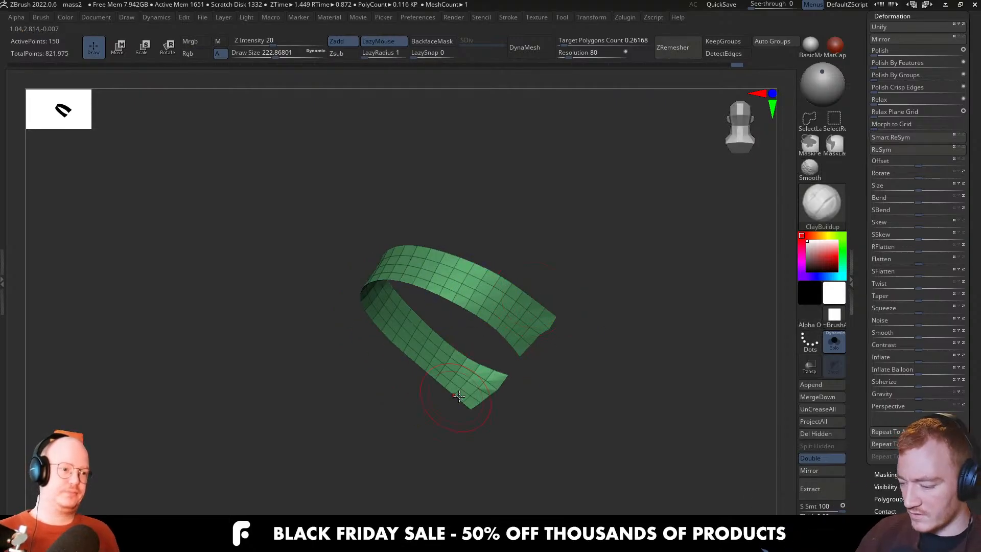
Redisplay the creature and chest garment, switch to the Move brush and check the strap's fit from the front and side
{"action": "right_click_drag", "start_coordinate": [454, 396], "coordinate": [544, 291]}
{"action": "key", "text": "alt+s"}
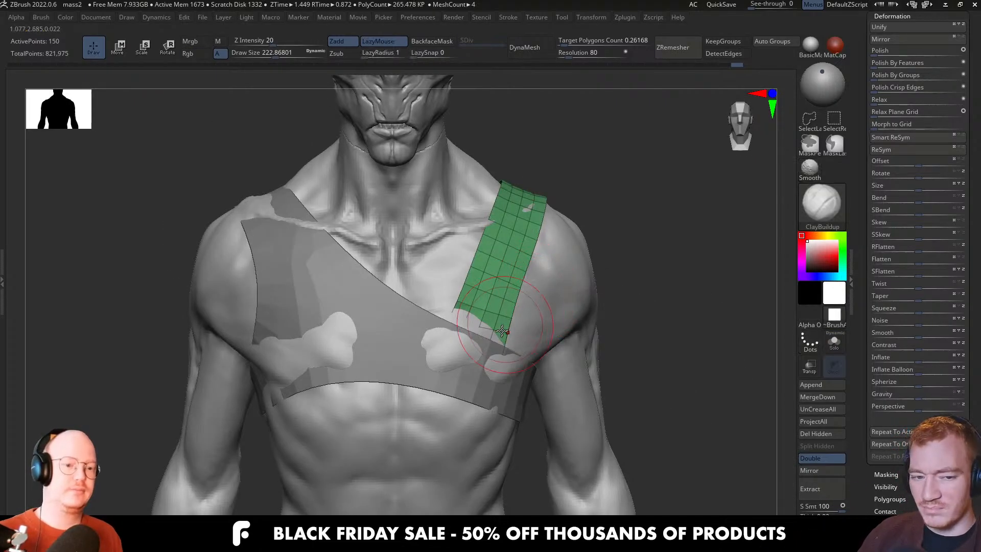
{"action": "key", "text": "b"}
{"action": "key", "text": "m"}
{"action": "key", "text": "v"}
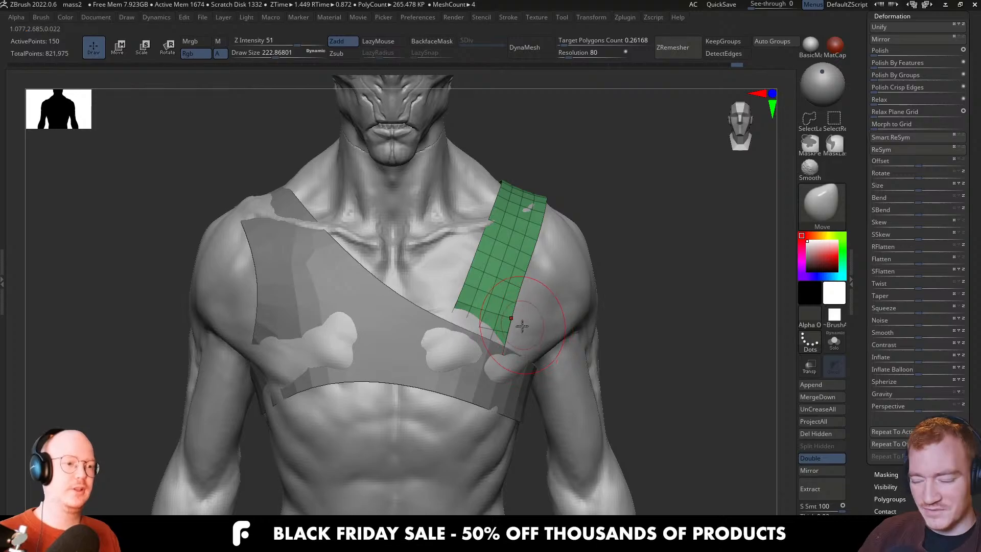
{"action": "right_click_drag", "start_coordinate": [528, 332], "coordinate": [506, 325]}
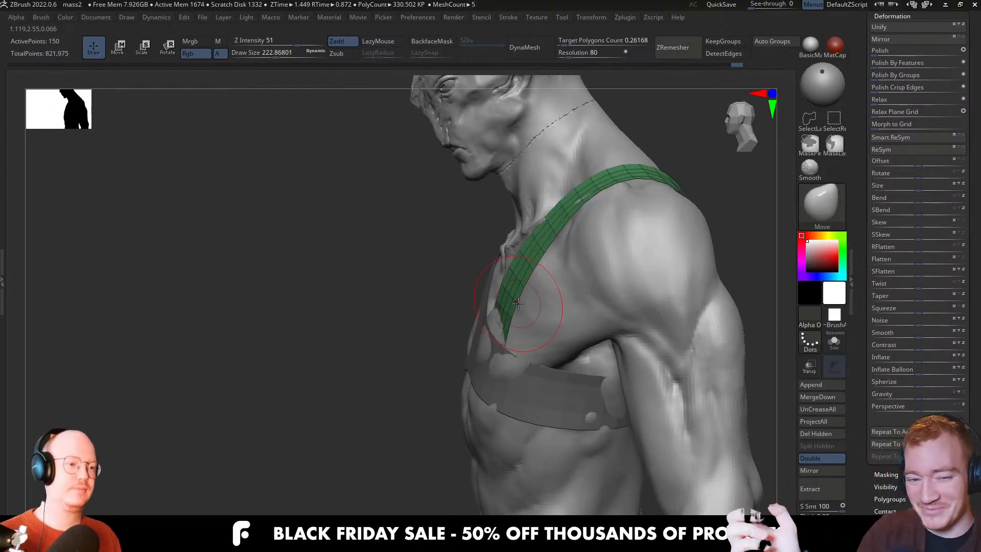
{"action": "mouse_move", "coordinate": [523, 302]}
{"action": "right_mouse_down"}
{"action": "mouse_move", "coordinate": [538, 296]}
{"action": "mouse_move", "coordinate": [546, 256]}
{"action": "right_mouse_up"}
Try adjusting the strap near the shoulder with an enlarged Move brush and undo the change
{"action": "key", "text": "bracketright"}
{"action": "key", "text": "bracketright"}
{"action": "key", "text": "s"}
{"action": "left_click_drag", "start_coordinate": [546, 256], "coordinate": [558, 232]}
{"action": "key", "text": "ctrl+z"}
{"action": "key", "text": "bracketleft"}
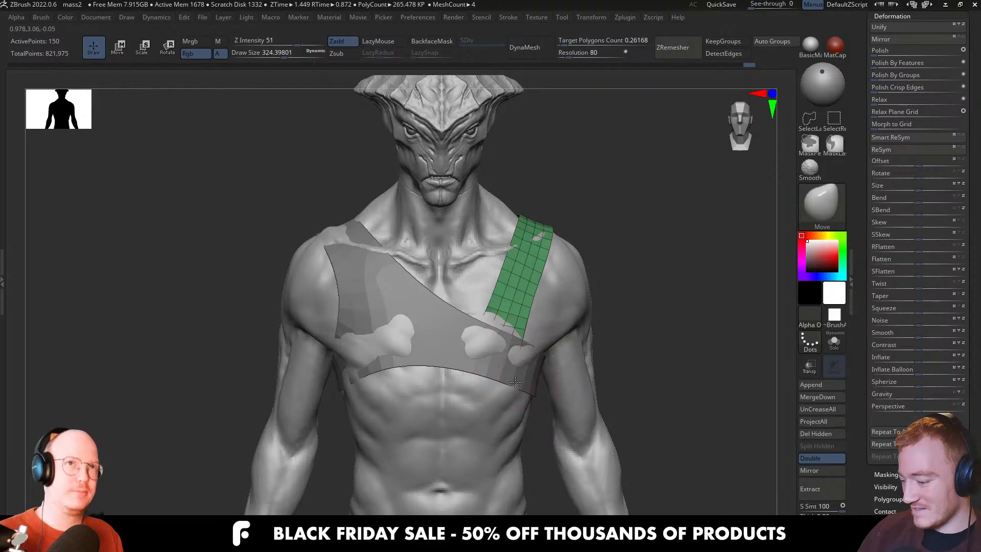
Select the one-shoulder chest garment and examine how it sits together with the strap from several angles
{"action": "left_click", "coordinate": [520, 372], "text": "alt"}
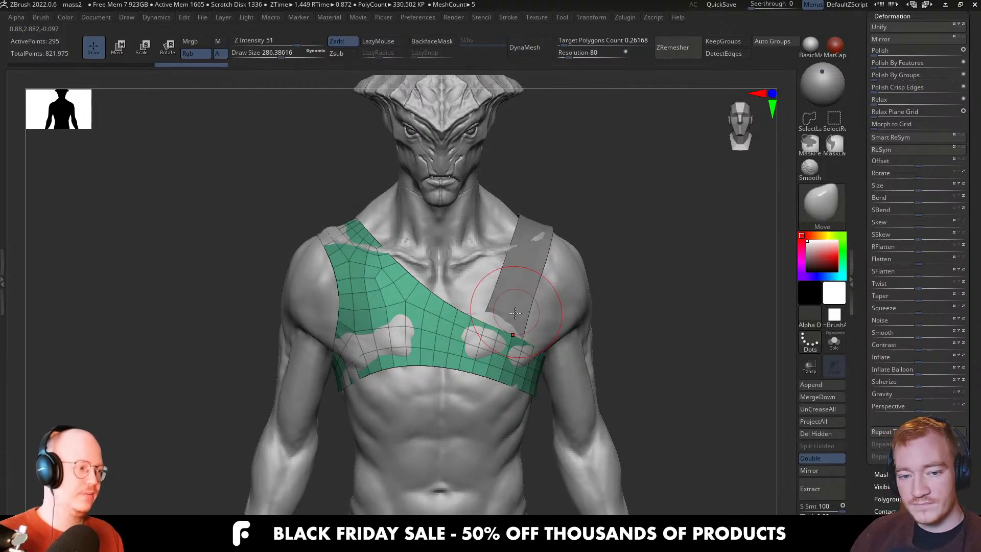
{"action": "left_click_drag", "start_coordinate": [515, 313], "coordinate": [562, 275]}
{"action": "right_click_drag", "start_coordinate": [503, 309], "coordinate": [571, 318]}
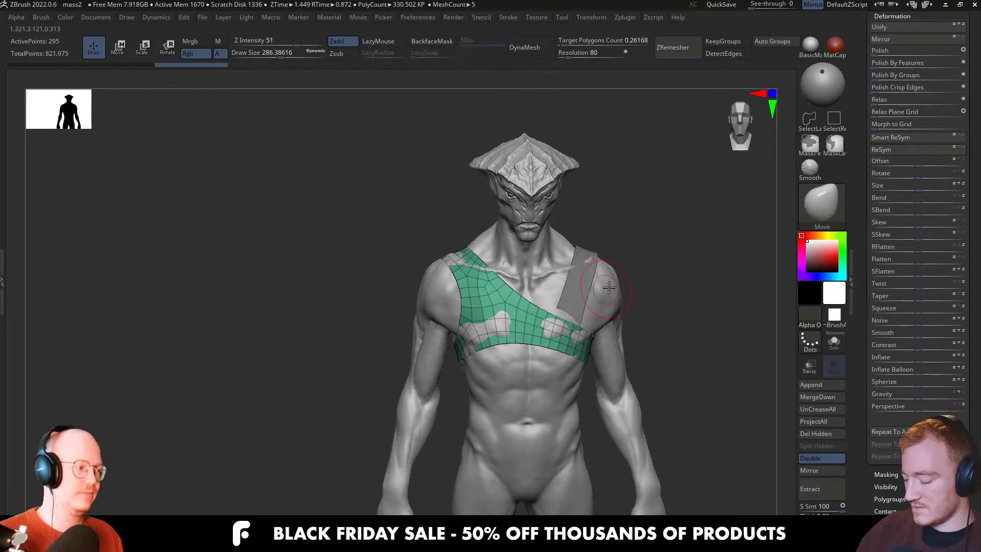
{"action": "right_click_drag", "start_coordinate": [607, 287], "coordinate": [596, 279]}
{"action": "left_click_drag", "start_coordinate": [598, 280], "coordinate": [616, 318]}
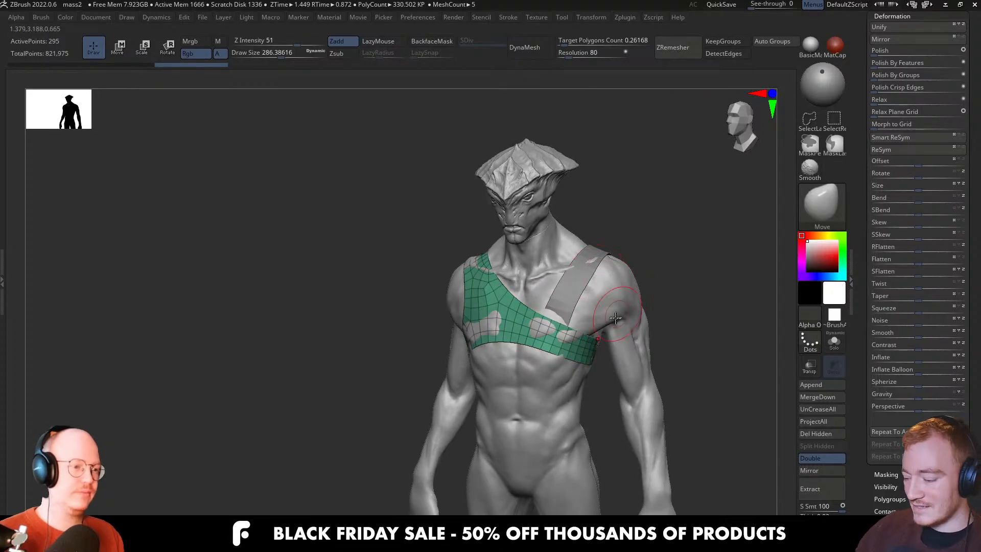
{"action": "mouse_move", "coordinate": [579, 402]}
{"action": "right_mouse_down"}
{"action": "mouse_move", "coordinate": [540, 352]}
{"action": "mouse_move", "coordinate": [493, 475]}
{"action": "mouse_move", "coordinate": [478, 443]}
{"action": "mouse_move", "coordinate": [492, 386]}
{"action": "right_mouse_up"}
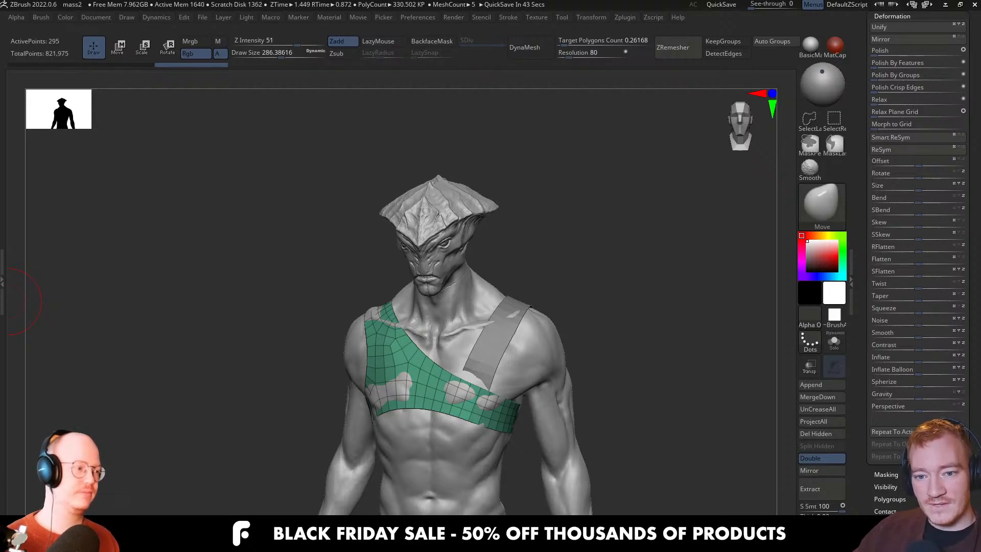
Consult the armoured warrior reference image and examine the chest garment's fit around the shoulder, side and front
{"action": "right_click_drag", "start_coordinate": [9, 301], "coordinate": [271, 249]}
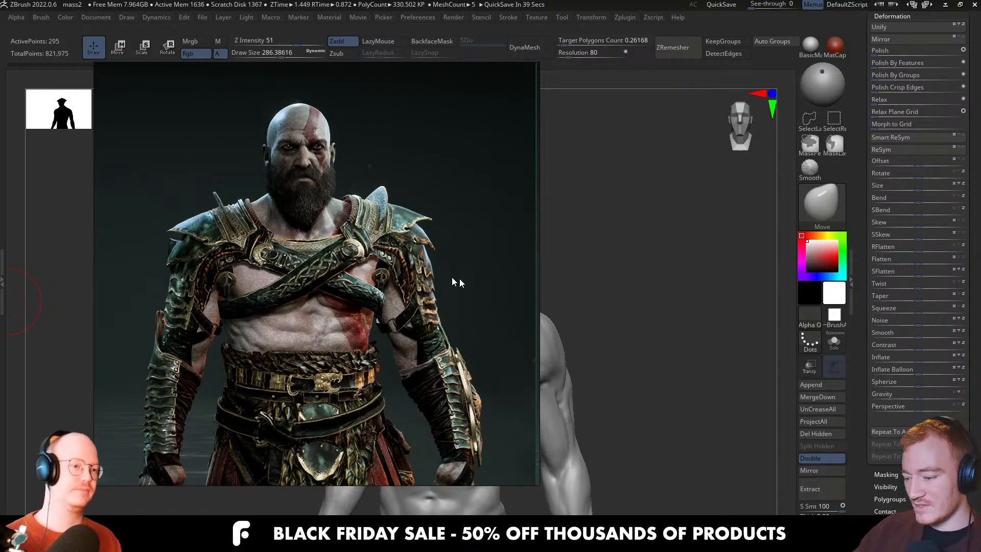
{"action": "right_click_drag", "start_coordinate": [452, 277], "coordinate": [730, 281]}
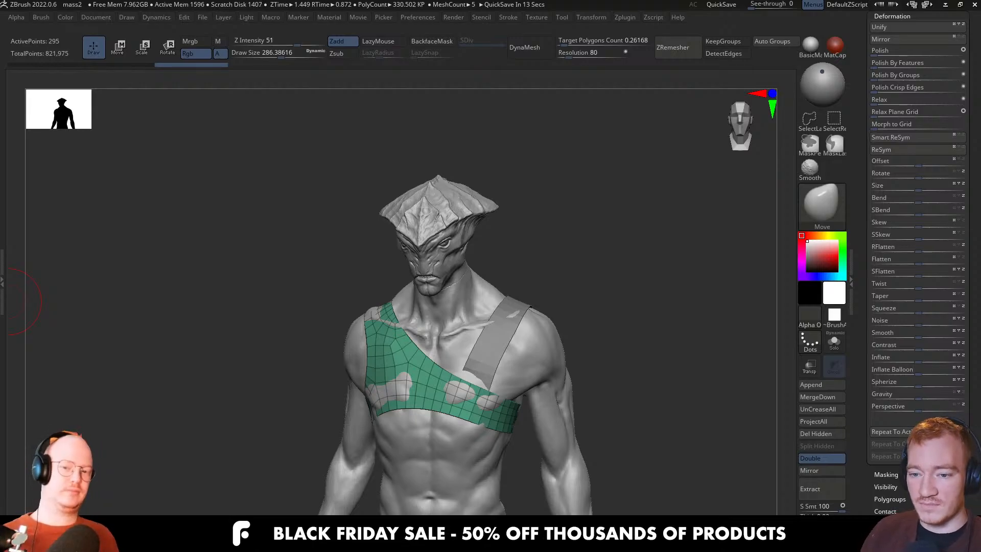
{"action": "mouse_move", "coordinate": [418, 363]}
{"action": "right_mouse_down"}
{"action": "mouse_move", "coordinate": [445, 346]}
{"action": "mouse_move", "coordinate": [437, 379]}
{"action": "right_mouse_up"}
{"action": "left_click_drag", "start_coordinate": [409, 387], "coordinate": [408, 344]}
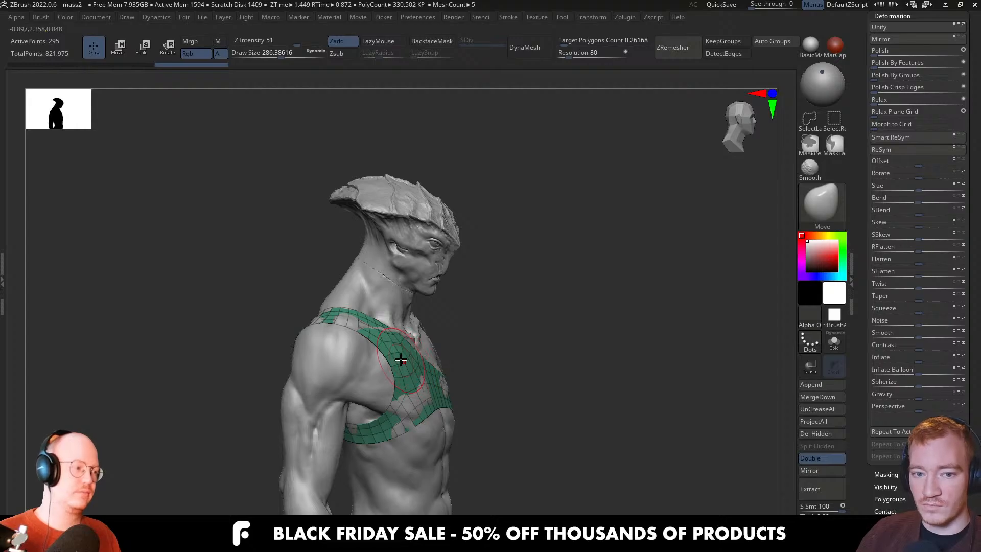
{"action": "right_click_drag", "start_coordinate": [425, 383], "coordinate": [431, 334]}
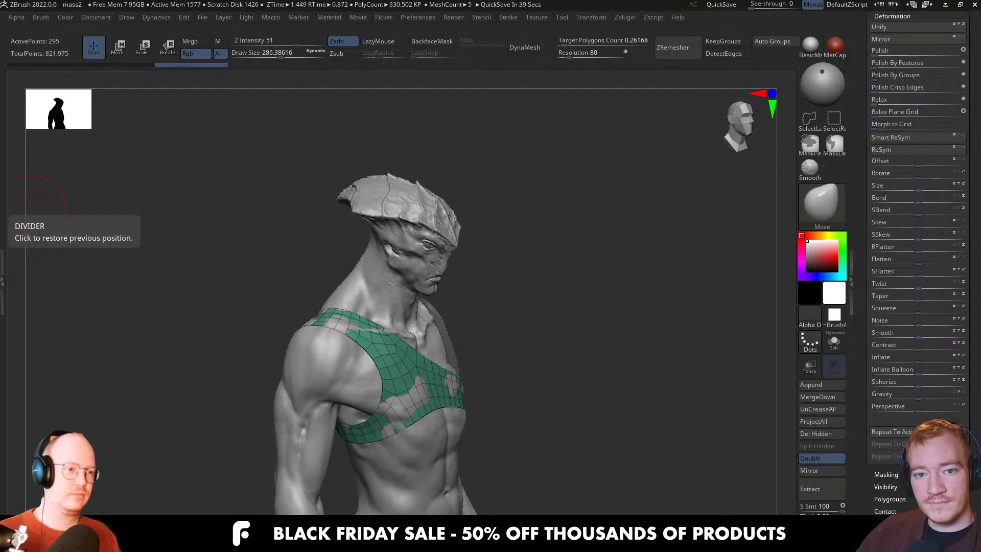
{"action": "right_click_drag", "start_coordinate": [414, 360], "coordinate": [434, 396]}
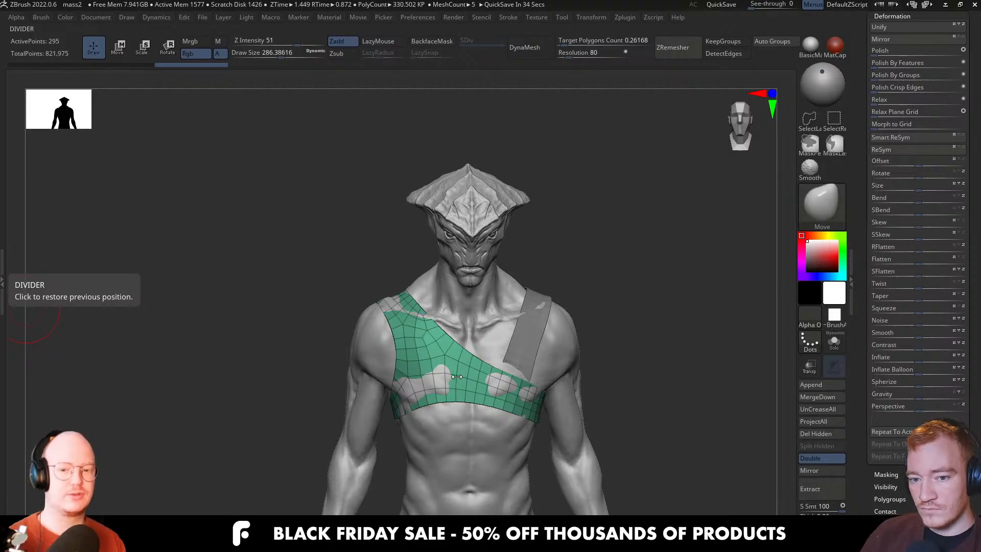
{"action": "mouse_move", "coordinate": [443, 380]}
{"action": "right_mouse_down"}
{"action": "mouse_move", "coordinate": [493, 402]}
{"action": "mouse_move", "coordinate": [470, 367]}
{"action": "right_mouse_up"}
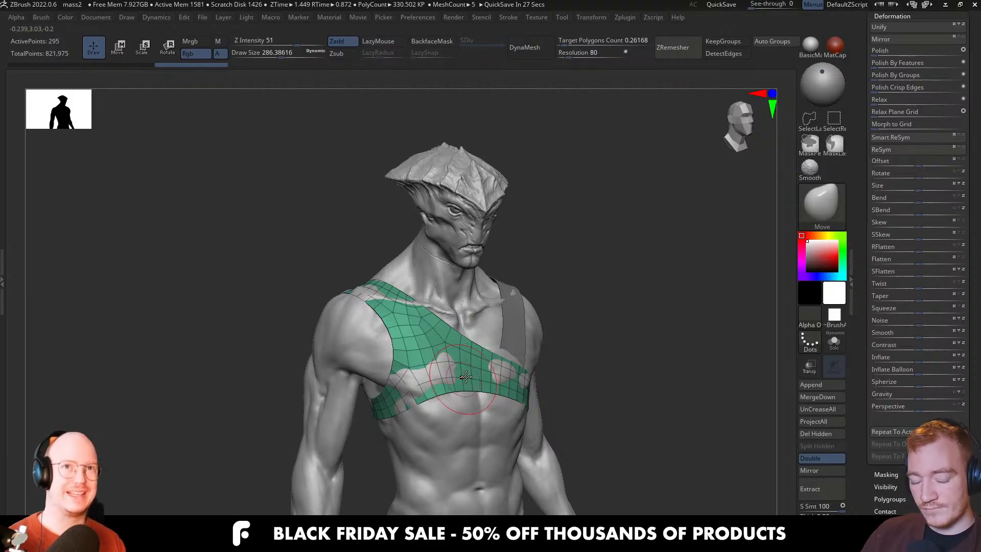
{"action": "right_click_drag", "start_coordinate": [468, 388], "coordinate": [480, 398]}
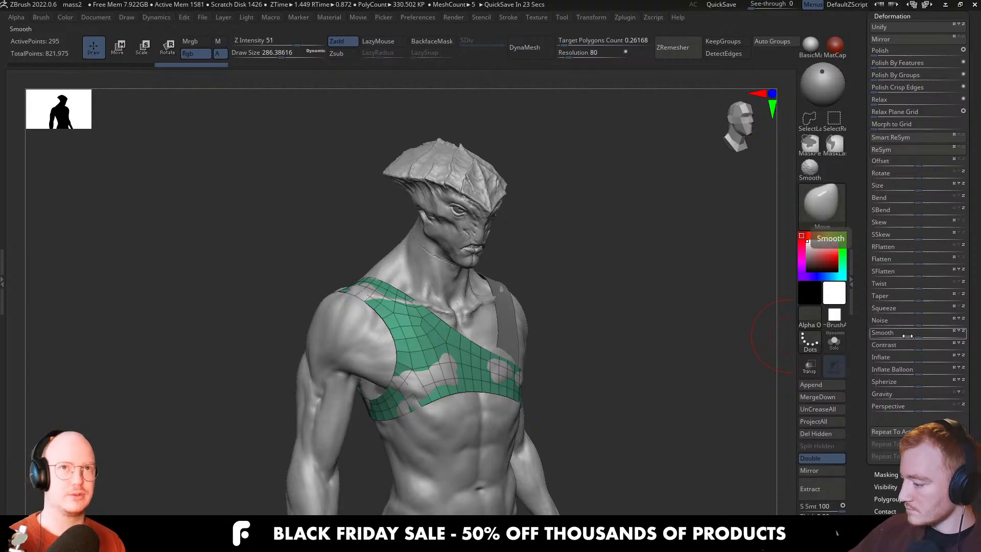
Try the Extract operation on the fully unmasked chest garment, answer its prompt and view the garment in isolation
{"action": "left_click_drag", "start_coordinate": [858, 334], "coordinate": [870, 381]}
{"action": "left_click_drag", "start_coordinate": [672, 409], "coordinate": [692, 412]}
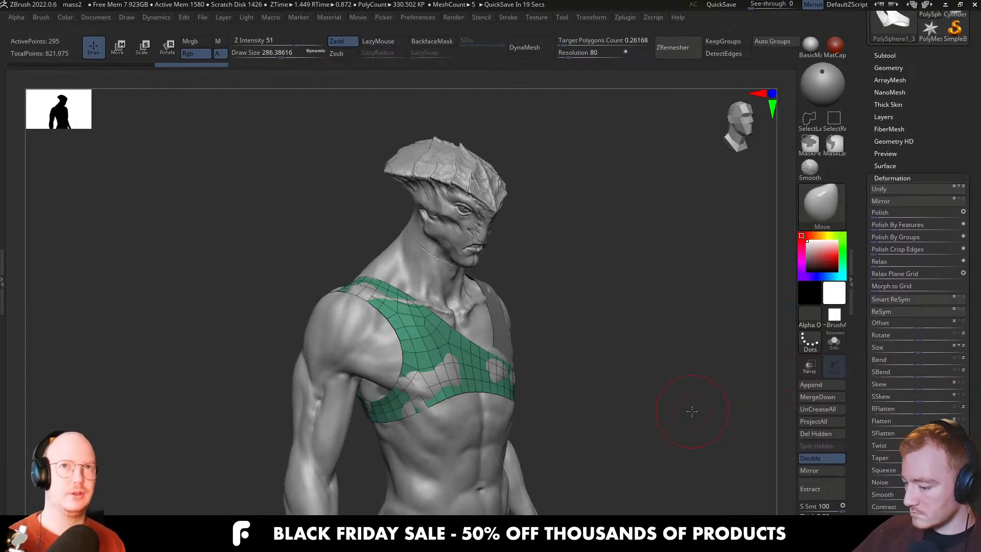
{"action": "left_click_drag", "start_coordinate": [723, 464], "coordinate": [746, 466]}
{"action": "left_click", "coordinate": [818, 489]}
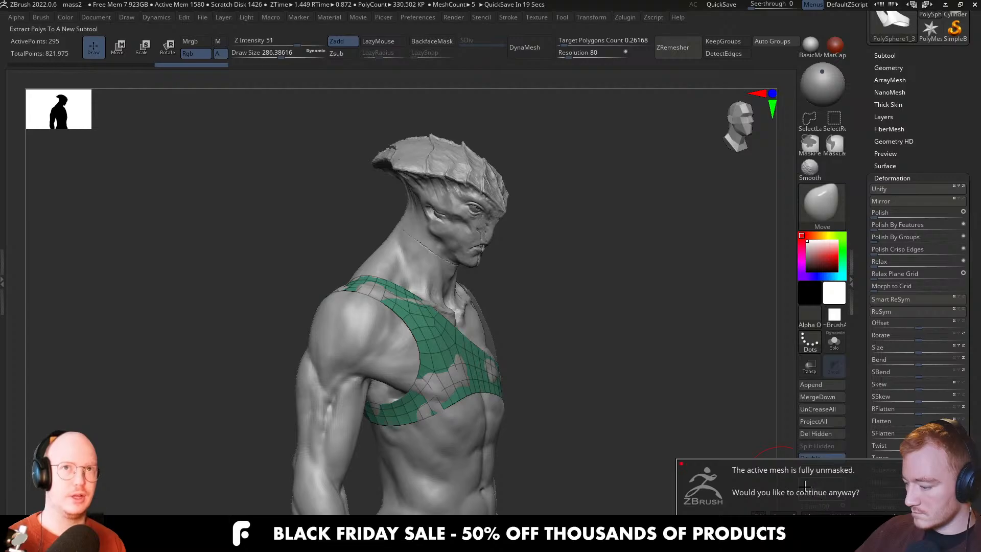
{"action": "left_click", "coordinate": [759, 516]}
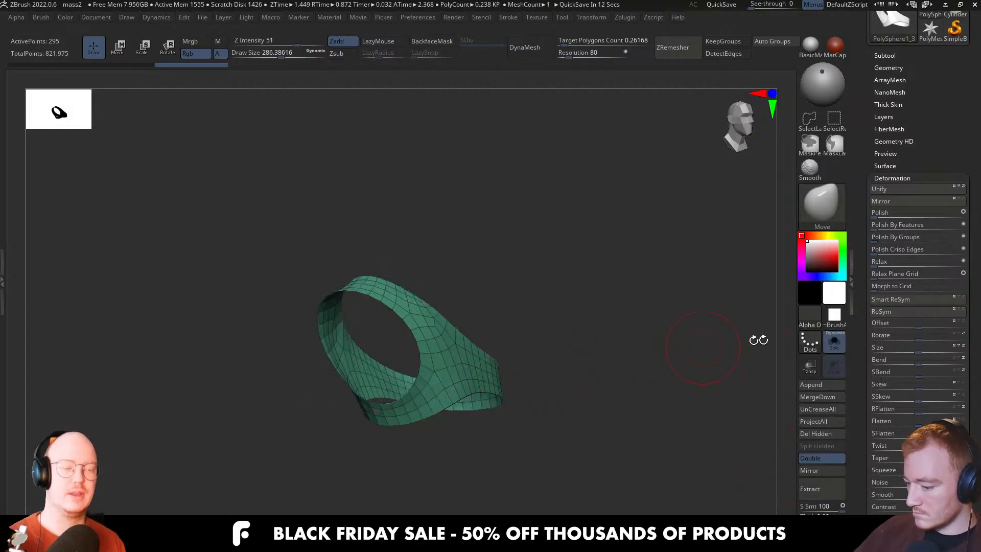
Try to extract a mesh from the unmasked chest garment
{"action": "left_click", "coordinate": [821, 490]}
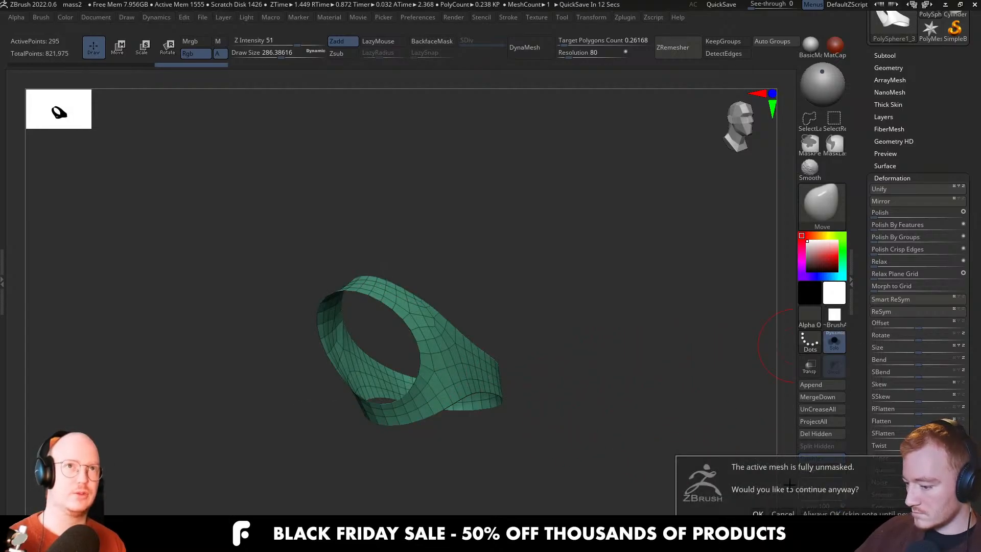
{"action": "left_click", "coordinate": [759, 513]}
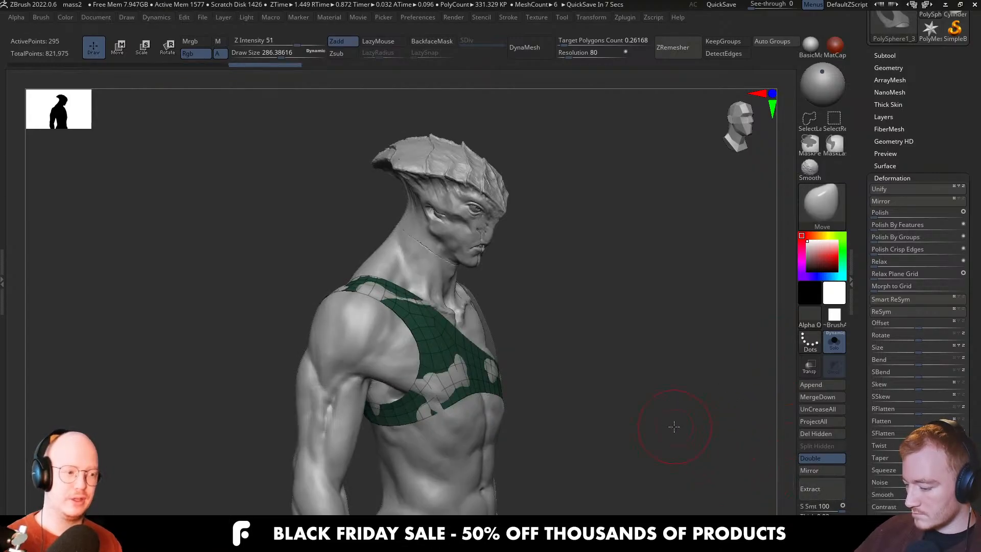
{"action": "left_click_drag", "start_coordinate": [651, 425], "coordinate": [866, 475]}
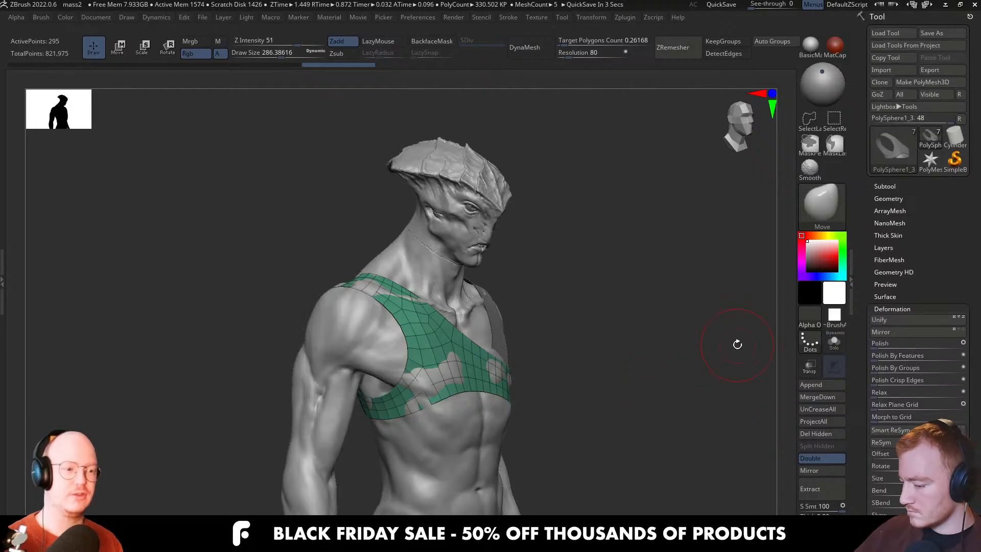
{"action": "left_click_drag", "start_coordinate": [737, 344], "coordinate": [840, 228]}
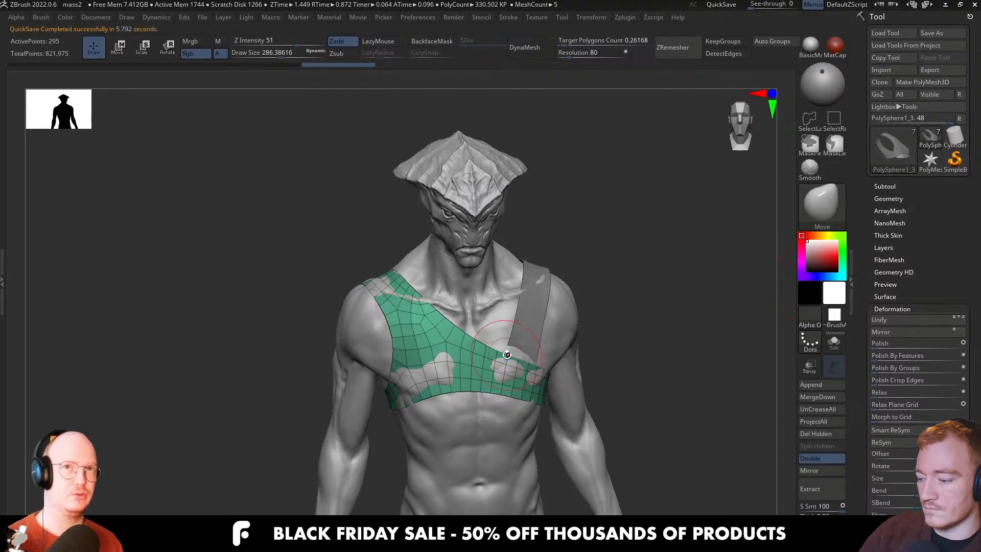
Switch to the ZModeler brush and set its polygon action to Extrude
{"action": "right_click_drag", "start_coordinate": [456, 357], "coordinate": [483, 350]}
{"action": "key", "text": "b"}
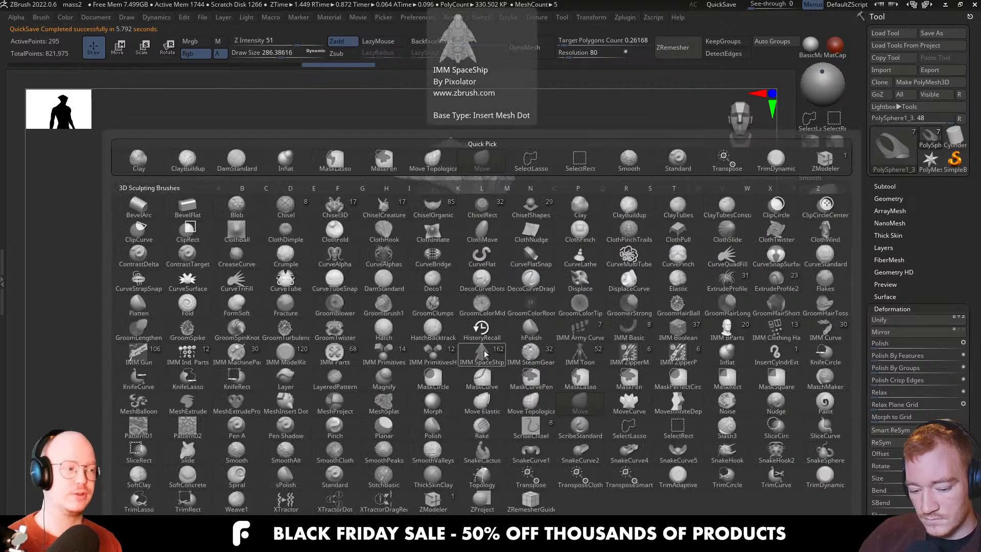
{"action": "key", "text": "z"}
{"action": "key", "text": "m"}
{"action": "mouse_move", "coordinate": [477, 400]}
{"action": "right_mouse_down"}
{"action": "mouse_move", "coordinate": [499, 391]}
{"action": "mouse_move", "coordinate": [468, 382]}
{"action": "right_mouse_up"}
{"action": "key", "text": "space"}
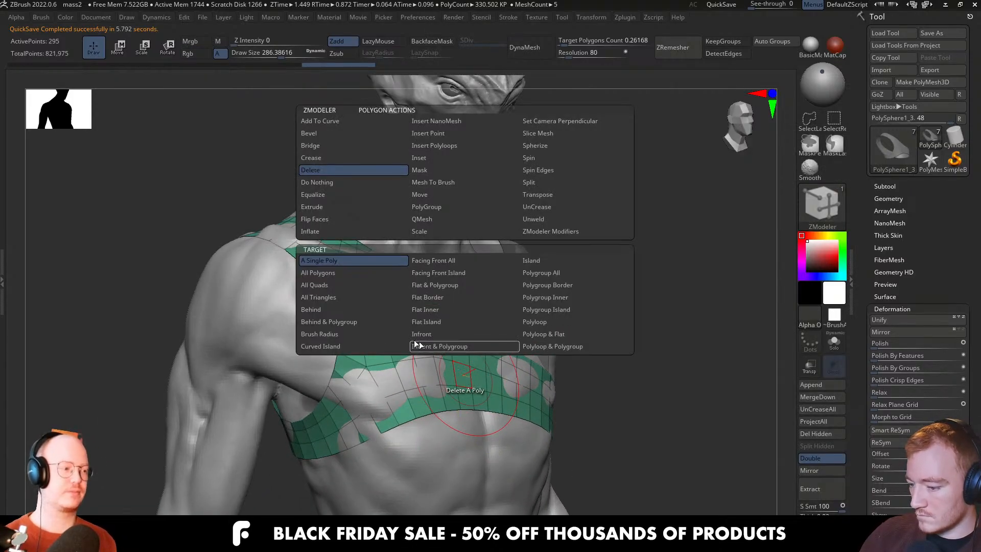
{"action": "left_click", "coordinate": [390, 274]}
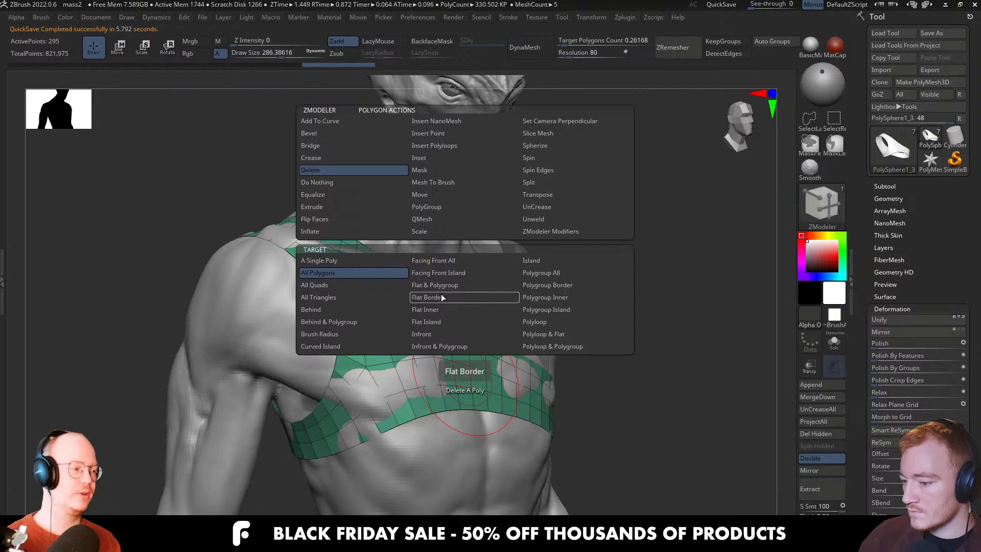
{"action": "left_click", "coordinate": [388, 209]}
Reduce the draw size to about 223 and extrude all polygons of the one-shoulder garment outward to give it thickness
{"action": "right_click_drag", "start_coordinate": [442, 352], "coordinate": [463, 357]}
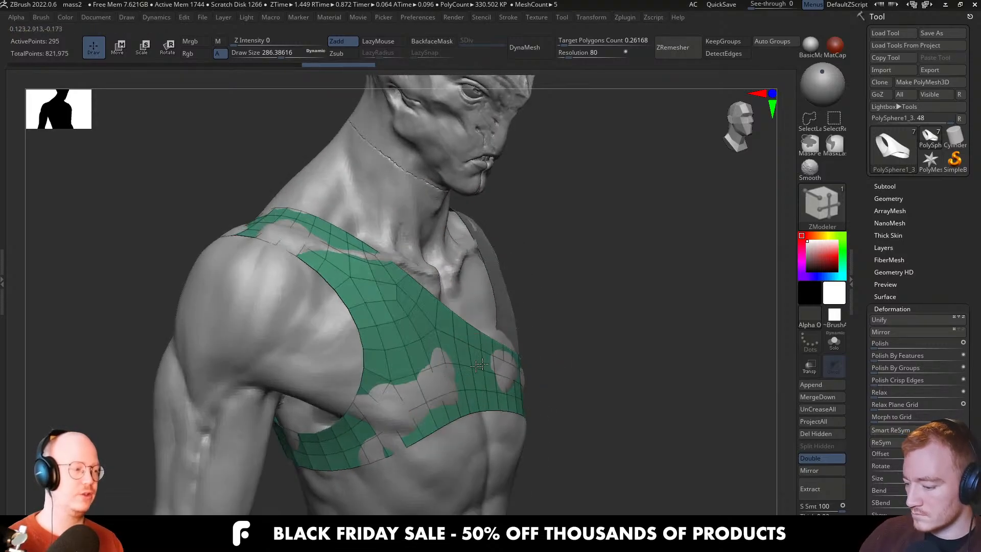
{"action": "key", "text": "s"}
{"action": "left_click_drag", "start_coordinate": [464, 357], "coordinate": [464, 355]}
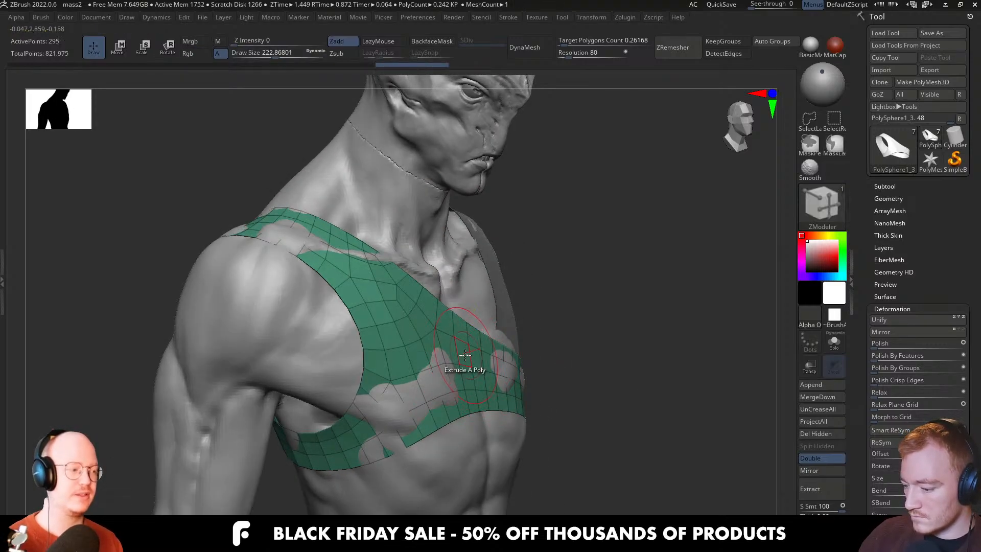
{"action": "key", "text": "space"}
{"action": "left_click", "coordinate": [316, 272]}
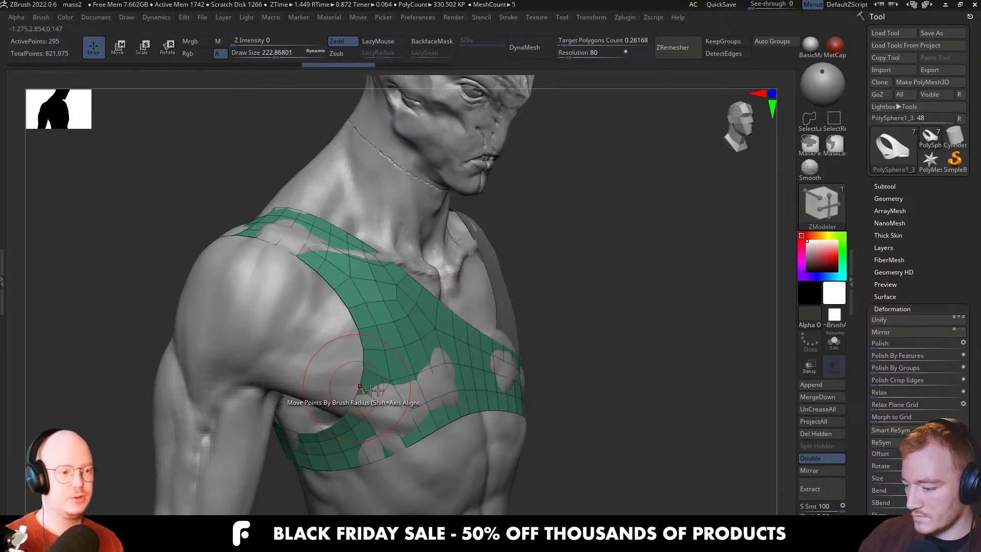
{"action": "left_click_drag", "start_coordinate": [464, 355], "coordinate": [474, 351]}
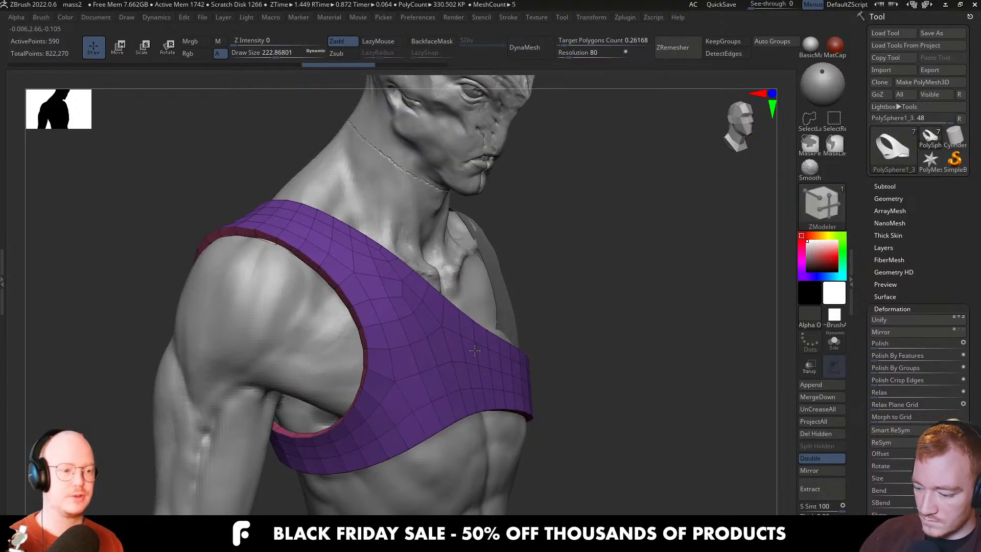
Set the edge action to Insert with Single EdgeLoop and add edge loops to the thickened garment, including one near its lower hem
{"action": "right_click_drag", "start_coordinate": [475, 351], "coordinate": [441, 358]}
{"action": "mouse_move", "coordinate": [580, 337]}
{"action": "right_mouse_down", "text": "shift"}
{"action": "mouse_move", "coordinate": [552, 342]}
{"action": "mouse_move", "coordinate": [639, 347]}
{"action": "mouse_move", "coordinate": [452, 360]}
{"action": "mouse_move", "coordinate": [452, 401]}
{"action": "mouse_move", "coordinate": [442, 359]}
{"action": "mouse_move", "coordinate": [456, 377]}
{"action": "mouse_move", "coordinate": [445, 428]}
{"action": "mouse_move", "coordinate": [431, 373]}
{"action": "mouse_move", "coordinate": [437, 399]}
{"action": "mouse_move", "coordinate": [426, 392]}
{"action": "right_mouse_up", "text": "shift"}
{"action": "key", "text": "space"}
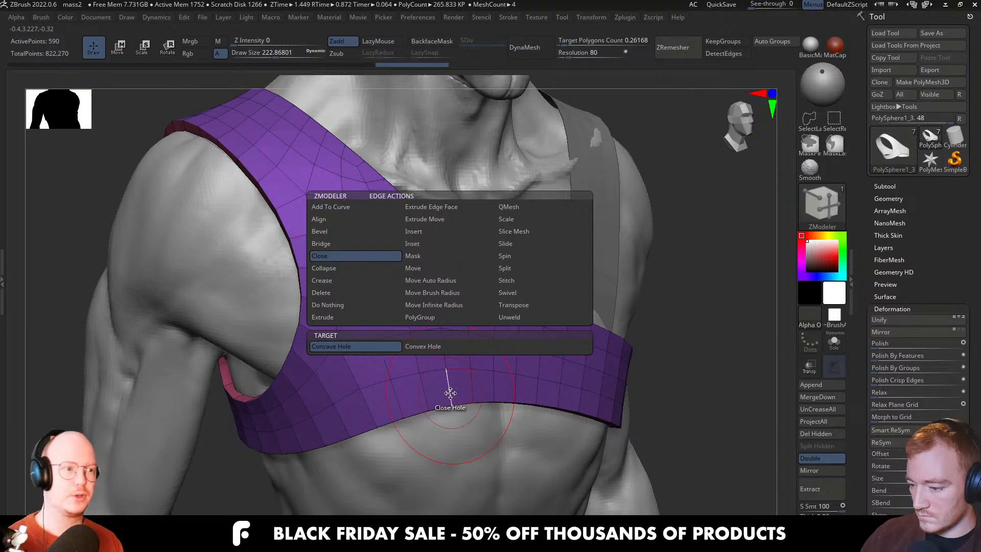
{"action": "left_click", "coordinate": [468, 233]}
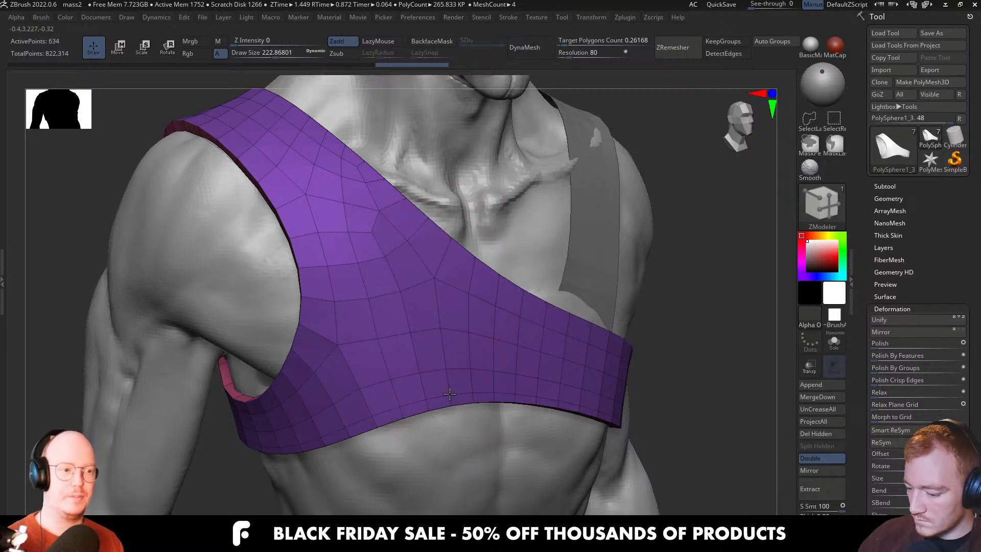
{"action": "right_click_drag", "start_coordinate": [484, 357], "coordinate": [376, 371]}
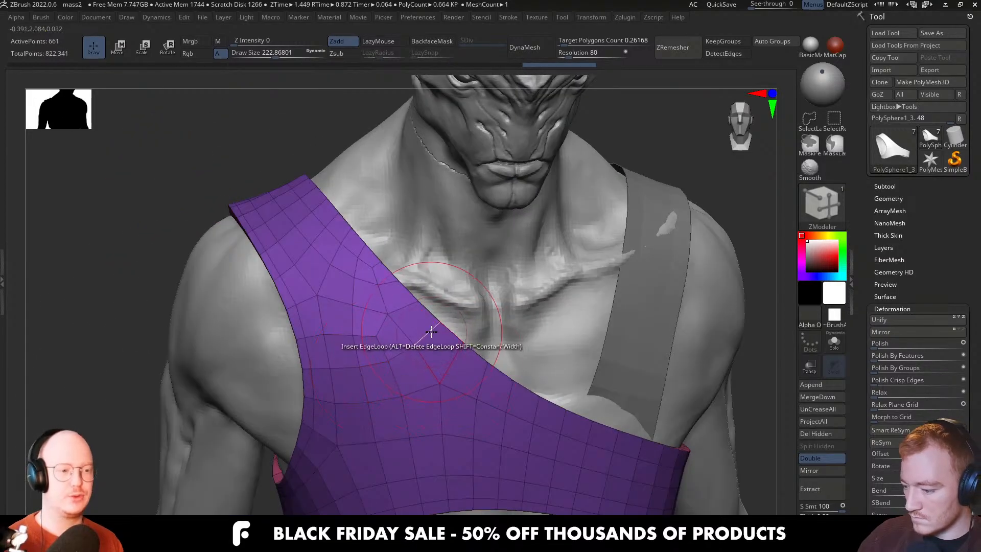
Try inserting another edge loop at the front neckline edge, comparing the garment with and without it through undo and redo
{"action": "left_click", "coordinate": [432, 332]}
{"action": "right_click_drag", "start_coordinate": [432, 331], "coordinate": [461, 411]}
{"action": "key", "text": "ctrl+z"}
{"action": "mouse_move", "coordinate": [463, 376]}
{"action": "right_mouse_down", "text": "ctrl"}
{"action": "mouse_move", "coordinate": [476, 399]}
{"action": "mouse_move", "coordinate": [456, 397]}
{"action": "mouse_move", "coordinate": [449, 409]}
{"action": "mouse_move", "coordinate": [435, 396]}
{"action": "mouse_move", "coordinate": [470, 399]}
{"action": "right_mouse_up", "text": "ctrl"}
{"action": "key", "text": "ctrl+z"}
{"action": "key", "text": "ctrl+shift+z"}
{"action": "key", "text": "ctrl+shift+z"}
{"action": "key", "text": "ctrl+z"}
{"action": "key", "text": "ctrl+shift+z"}
{"action": "key", "text": "ctrl+z"}
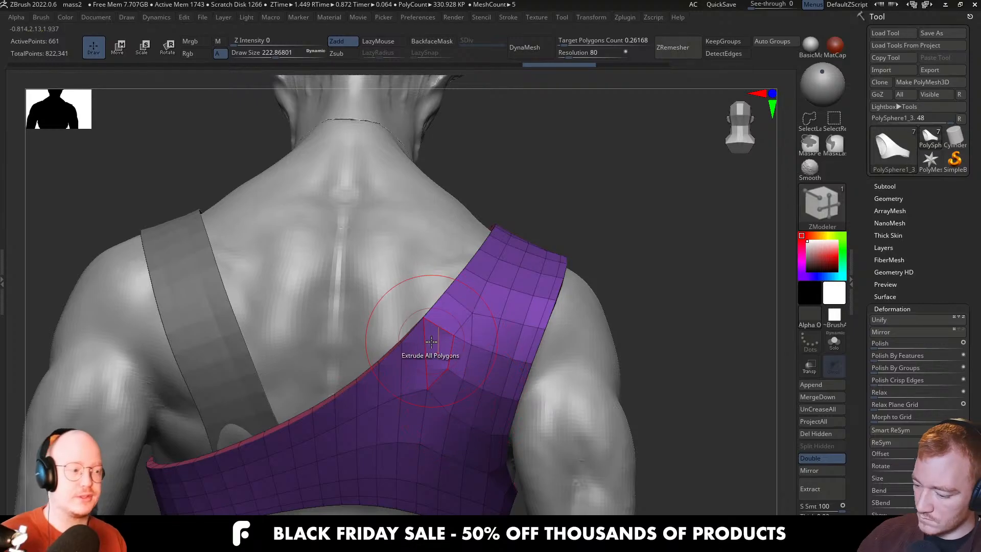
{"action": "right_click_drag", "start_coordinate": [429, 338], "coordinate": [430, 369]}
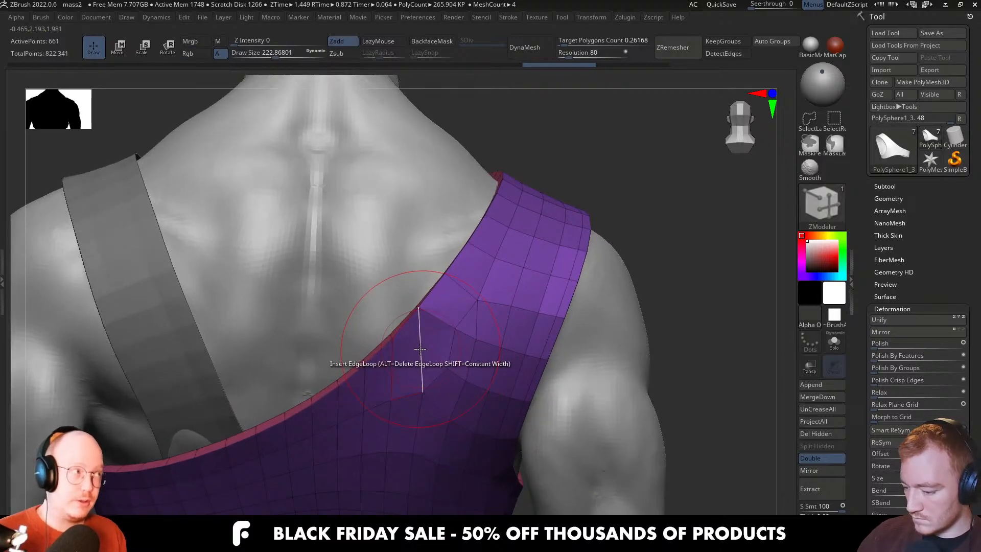
{"action": "key", "text": "space"}
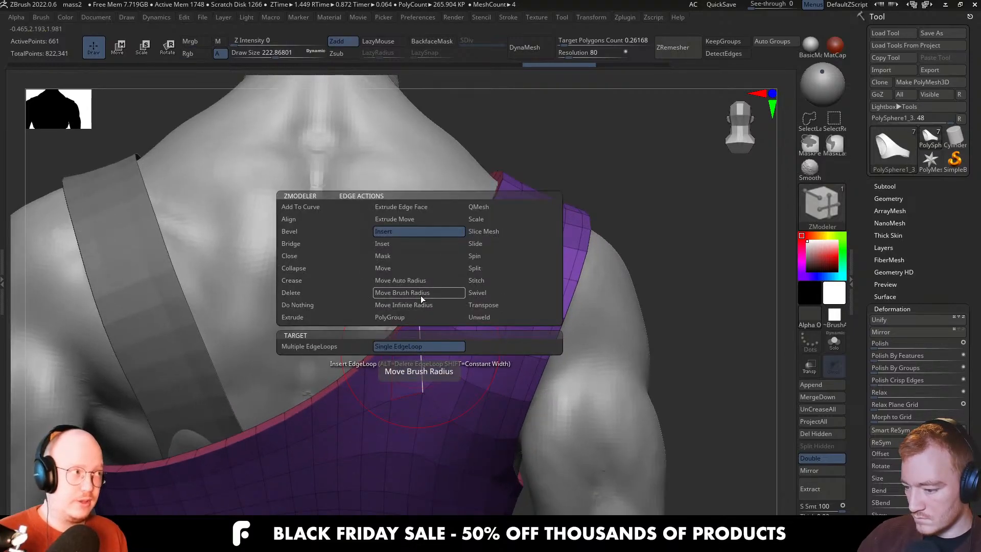
{"action": "left_click", "coordinate": [429, 244]}
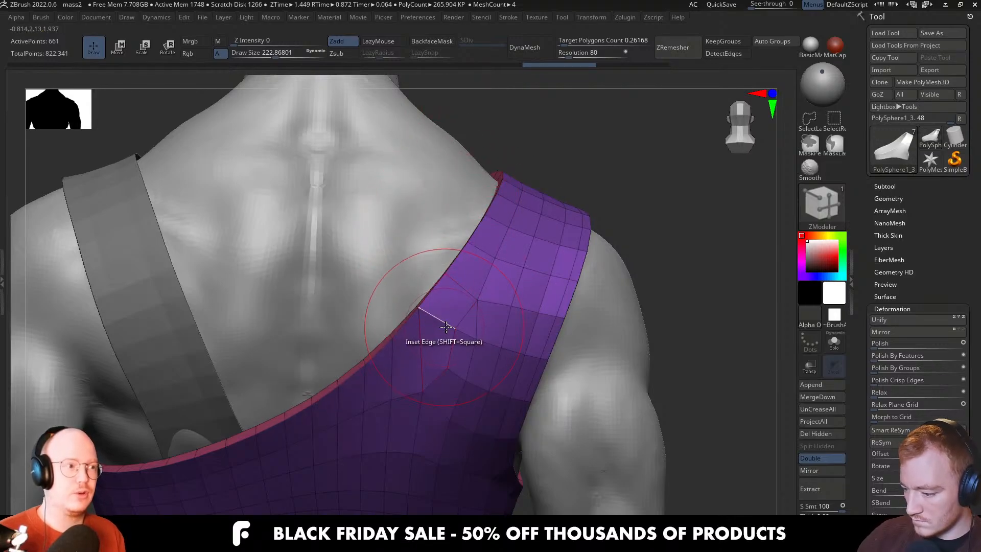
{"action": "key", "text": "space"}
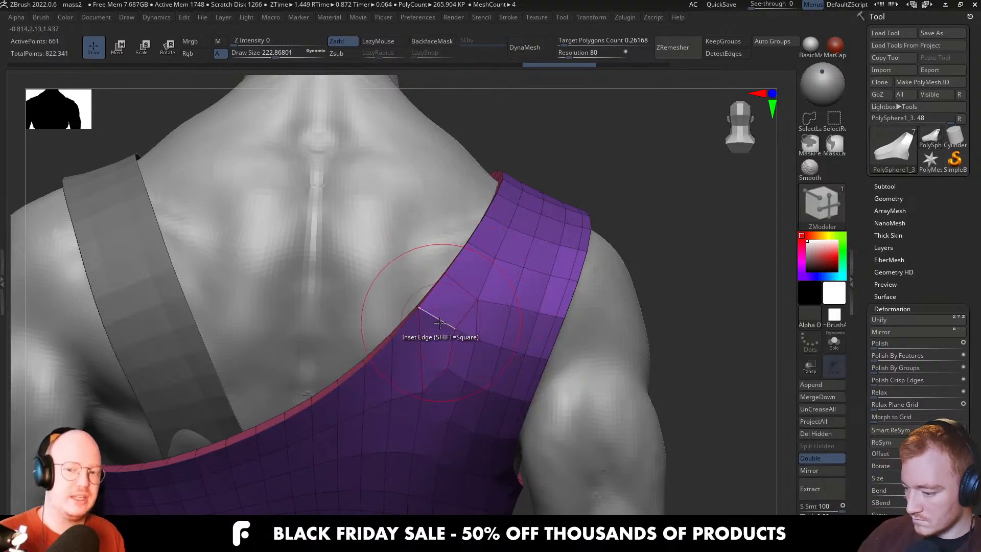
{"action": "key", "text": "space"}
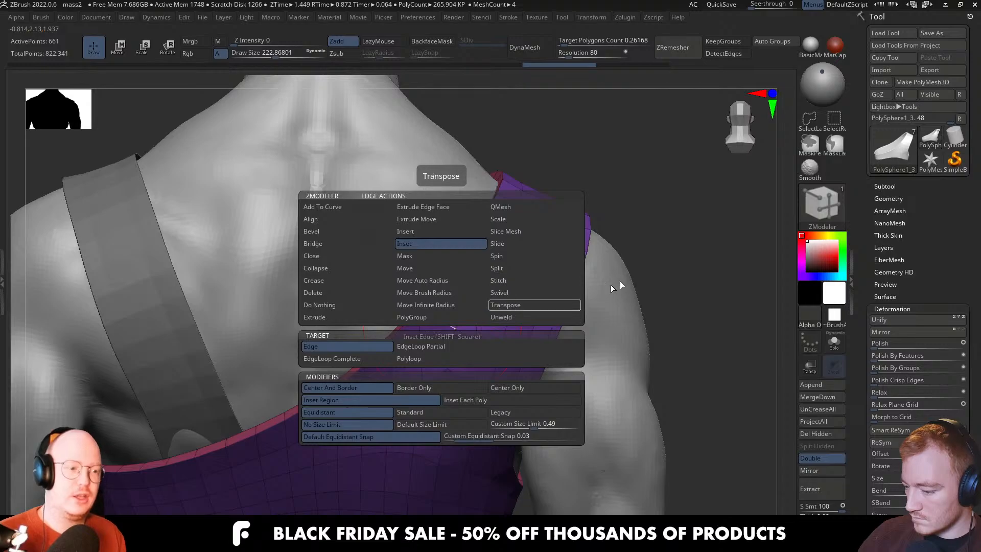
{"action": "key", "text": "ctrl+z"}
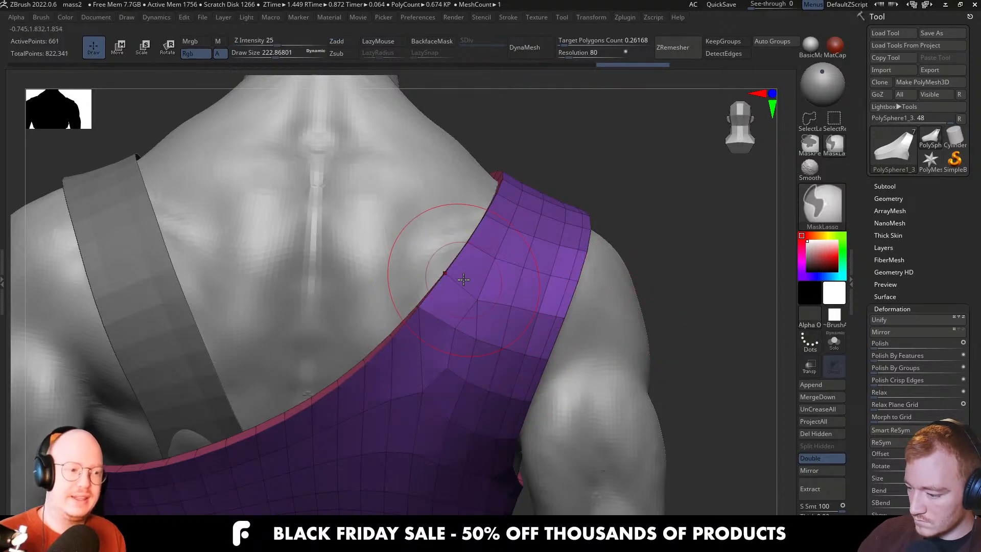
Set the edge action back to Insert with Single EdgeLoop and add edge loops through the garment's back near the shoulder strap
{"action": "key", "text": "space"}
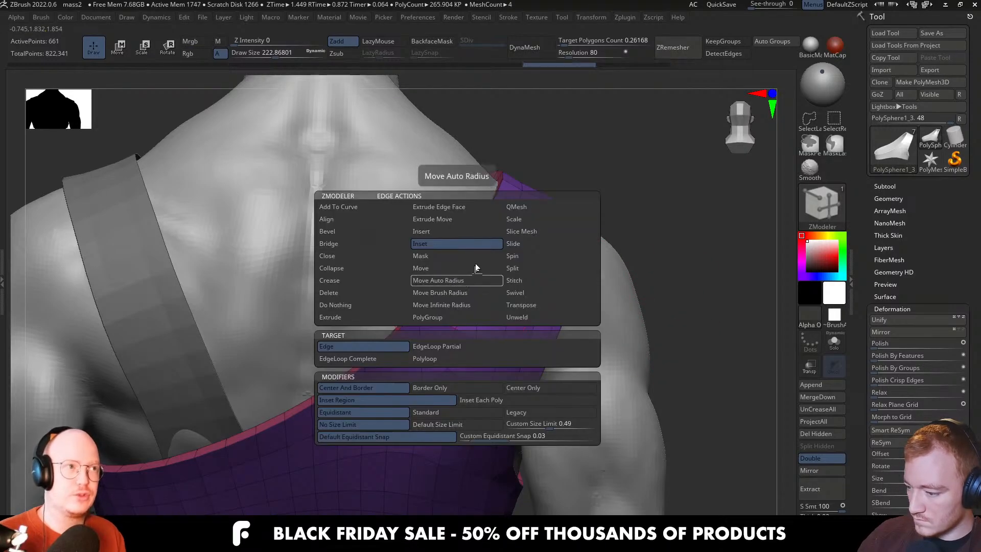
{"action": "left_click", "coordinate": [451, 232]}
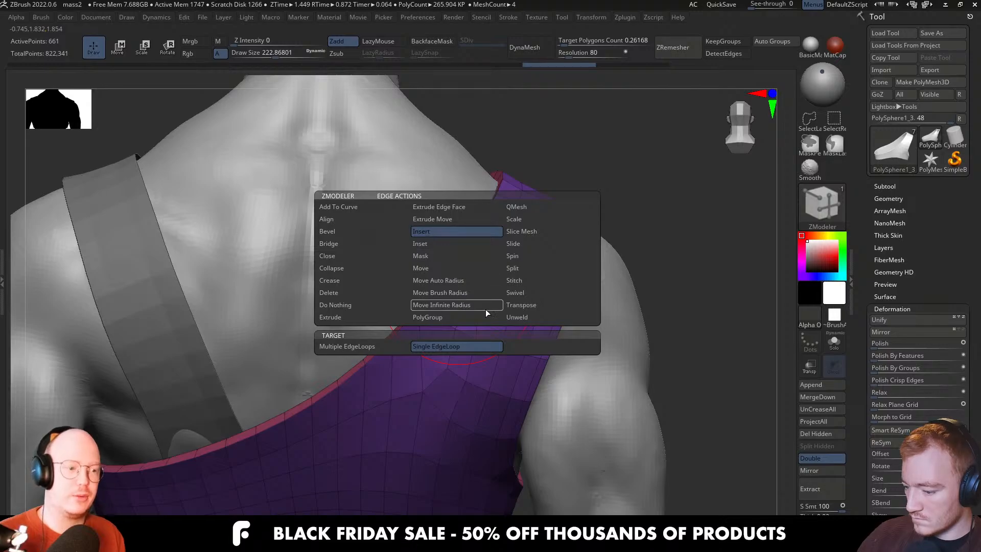
{"action": "left_click", "coordinate": [431, 313]}
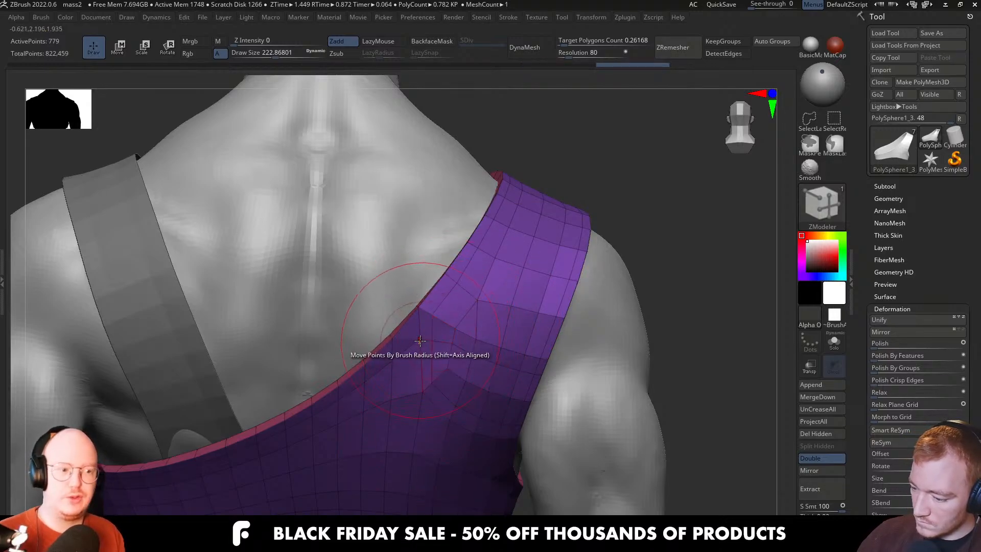
{"action": "right_click_drag", "start_coordinate": [467, 361], "coordinate": [414, 341]}
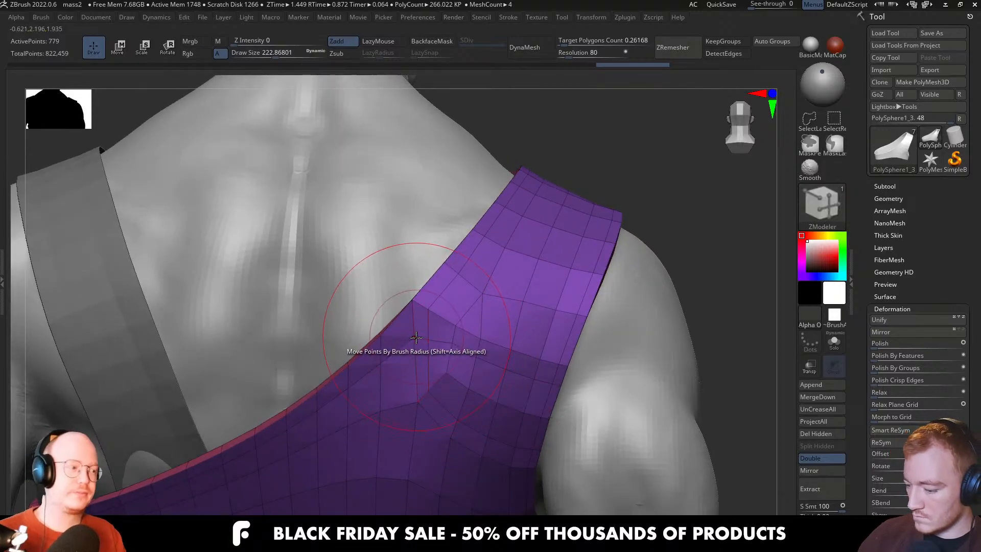
Try removing the extra point near the back neckline with the Delete point action and undo the removal
{"action": "key", "text": "space"}
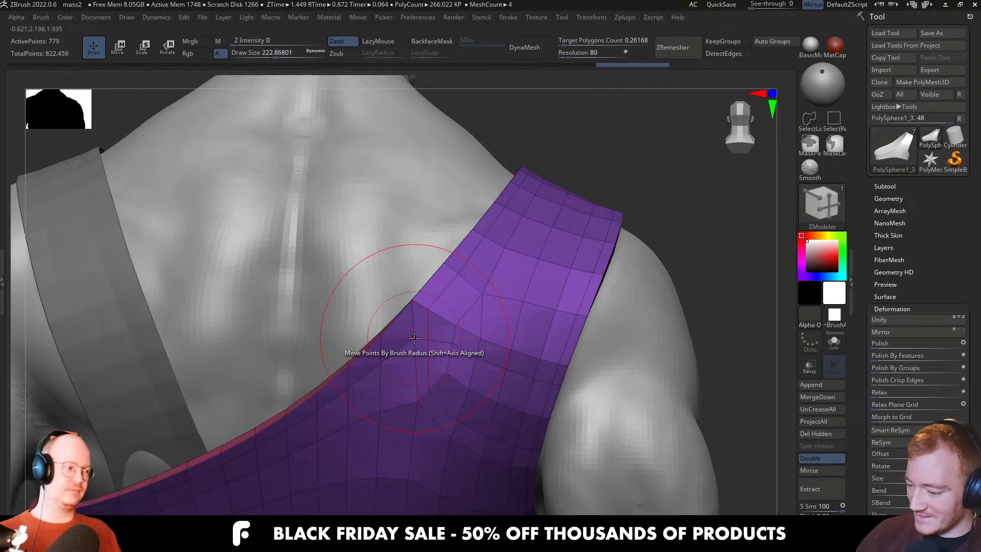
{"action": "key", "text": "space"}
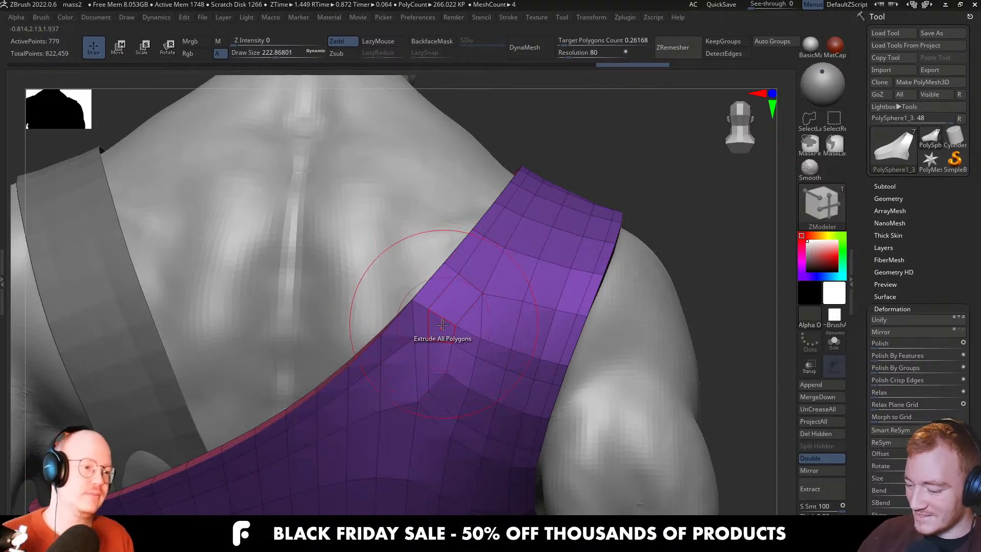
{"action": "right_click_drag", "start_coordinate": [443, 325], "coordinate": [422, 331], "text": "ctrl"}
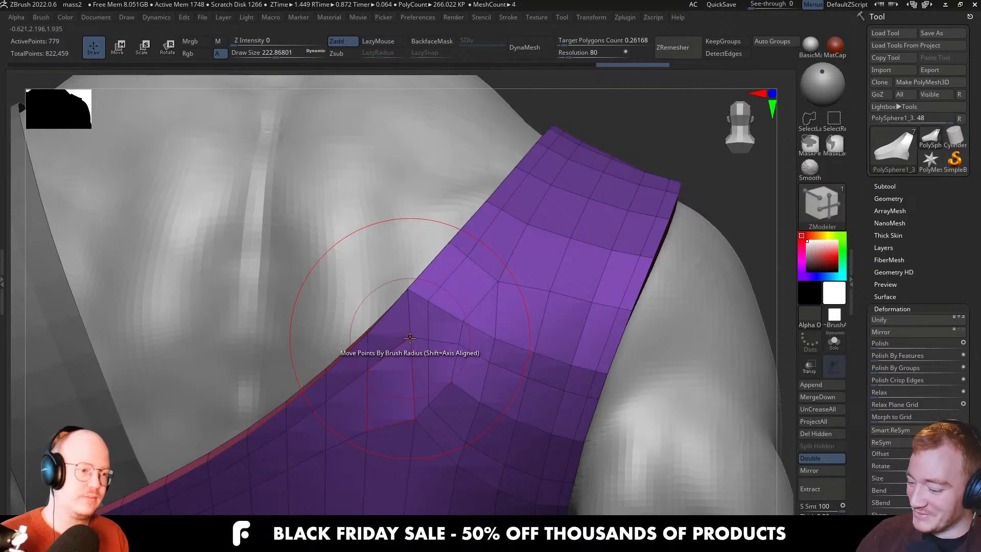
{"action": "key", "text": "space"}
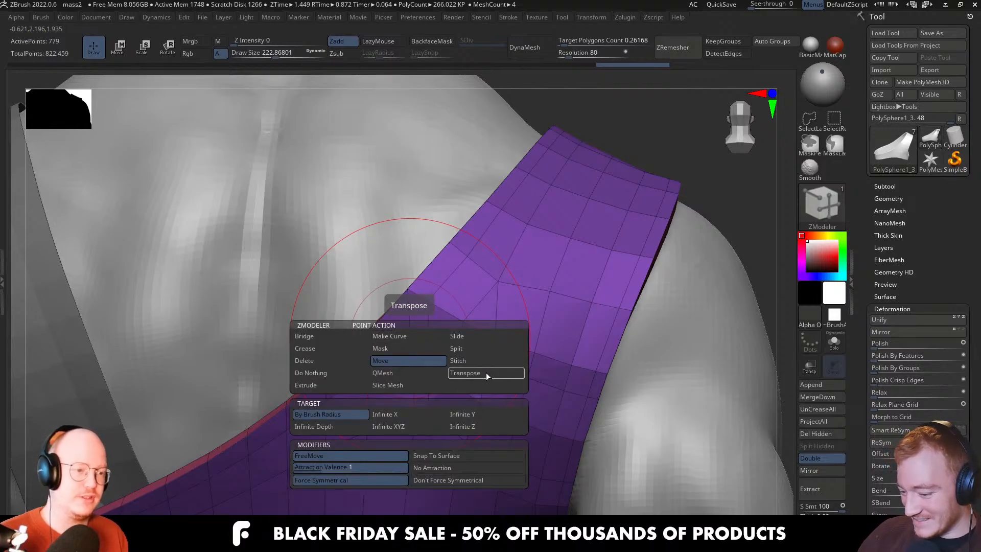
{"action": "left_click", "coordinate": [340, 363]}
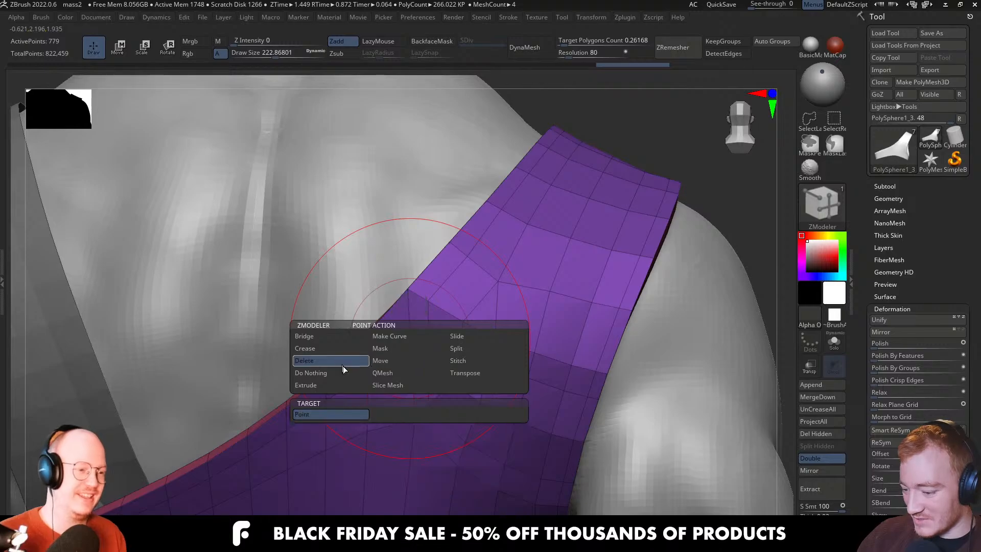
{"action": "left_click", "coordinate": [409, 338]}
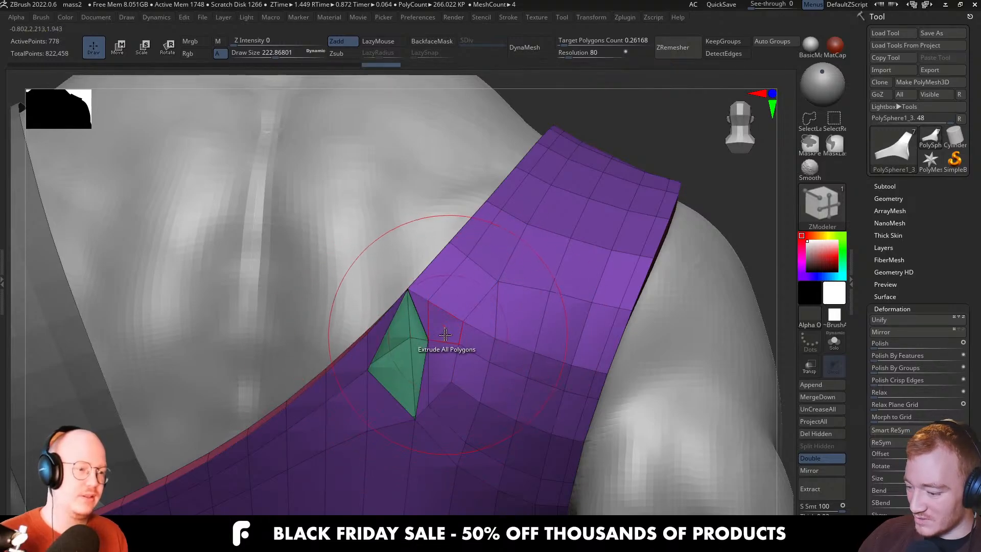
{"action": "left_click", "coordinate": [428, 301]}
{"action": "right_click_drag", "start_coordinate": [475, 335], "coordinate": [478, 330]}
{"action": "key", "text": "ctrl+z"}
{"action": "key", "text": "ctrl+z"}
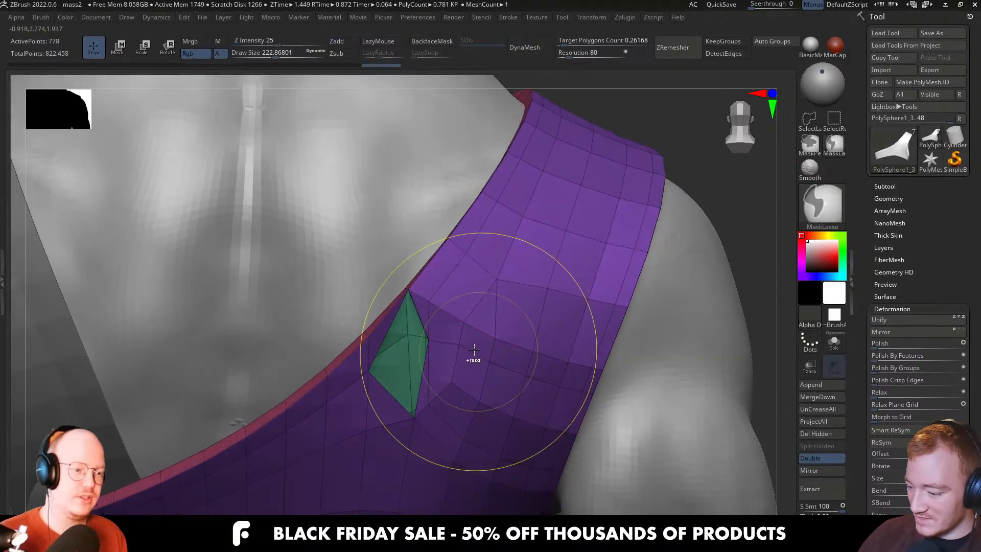
Set the point action to Stitch and merge the two neighbouring points beside the back neckline where the strap begins
{"action": "key", "text": "space"}
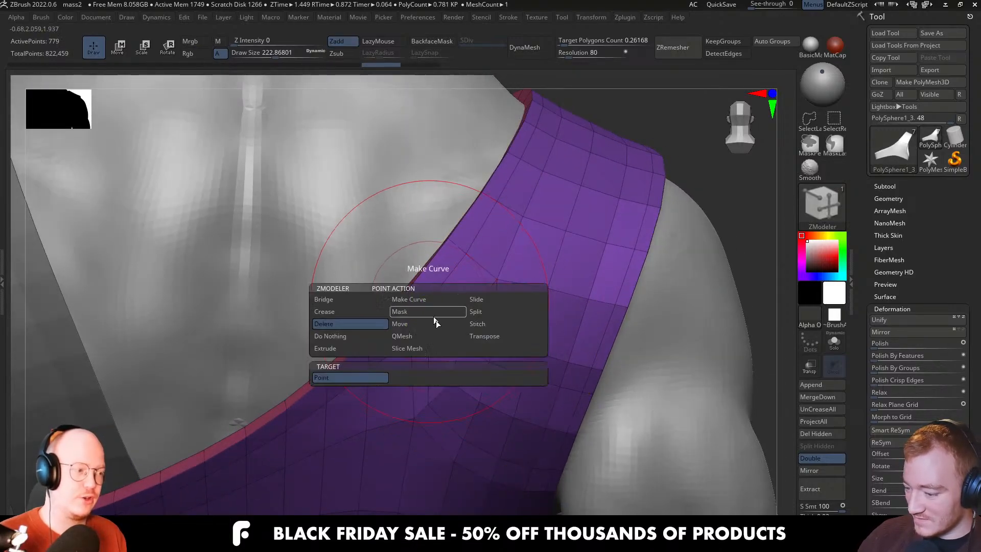
{"action": "left_click", "coordinate": [494, 325]}
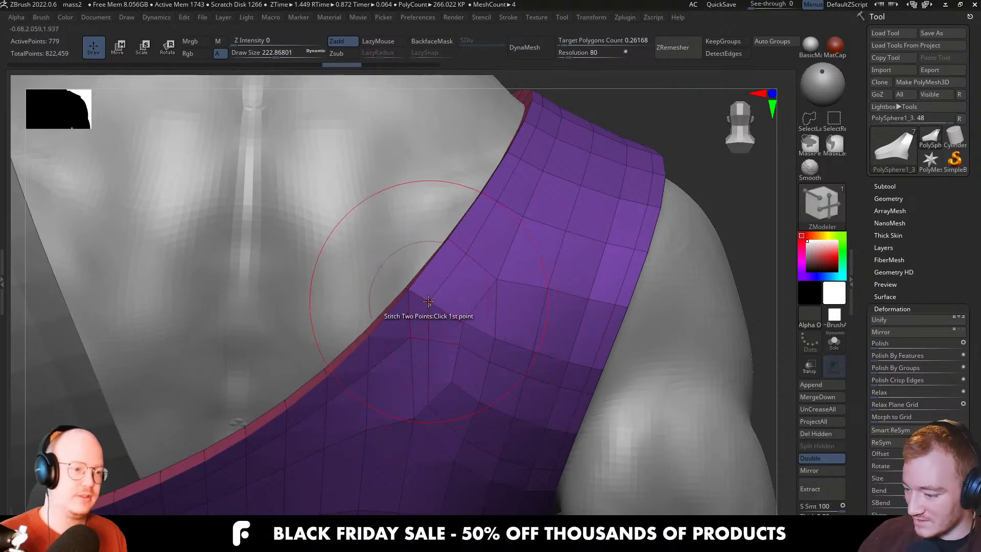
{"action": "left_click", "coordinate": [414, 336]}
Even out the stitched points at the back of the shoulder strap with the Move and Smooth brushes
{"action": "mouse_move", "coordinate": [429, 348]}
{"action": "right_mouse_down"}
{"action": "mouse_move", "coordinate": [444, 358]}
{"action": "mouse_move", "coordinate": [429, 347]}
{"action": "right_mouse_up"}
{"action": "key", "text": "b"}
{"action": "key", "text": "m"}
{"action": "key", "text": "v"}
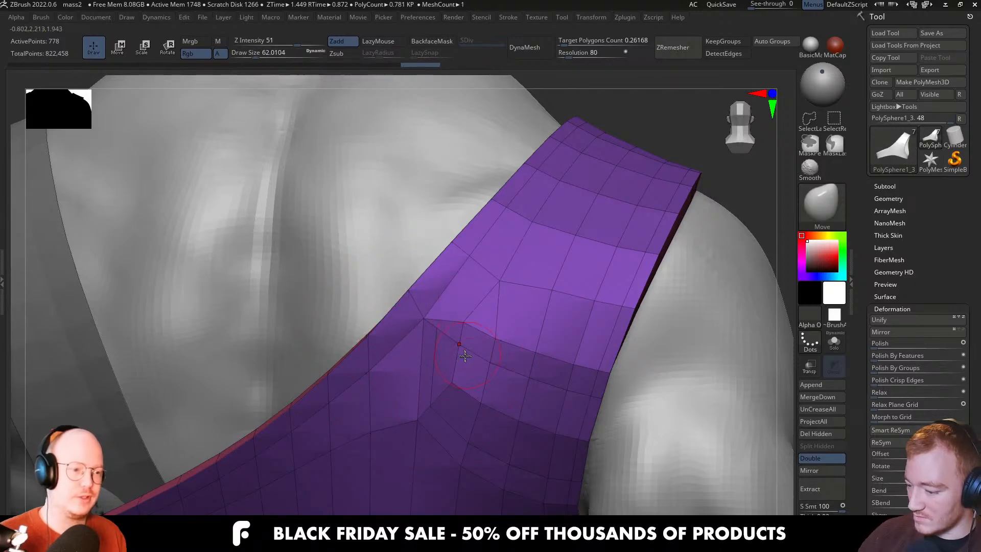
{"action": "key", "text": "shift"}
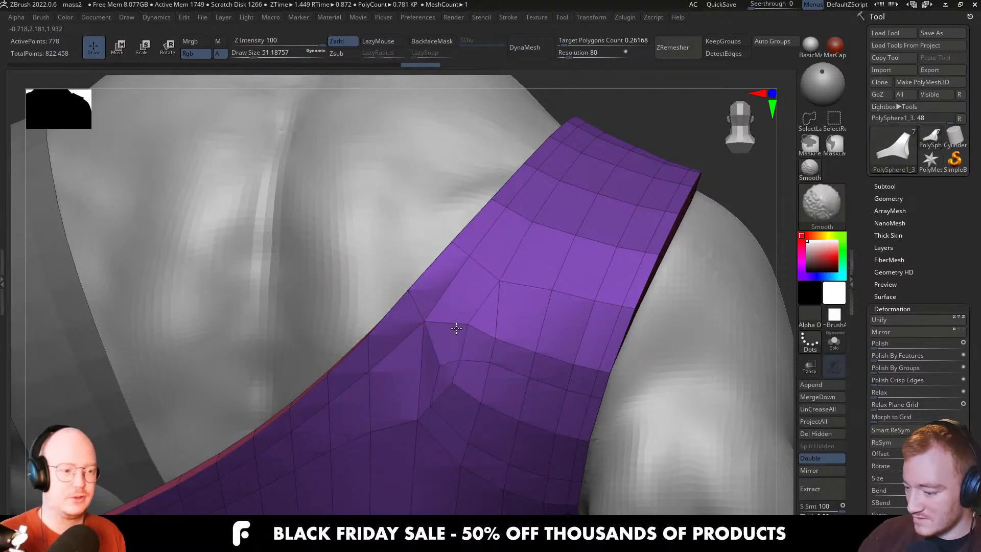
{"action": "mouse_move", "coordinate": [490, 358]}
{"action": "right_mouse_down"}
{"action": "mouse_move", "coordinate": [467, 358]}
{"action": "mouse_move", "coordinate": [515, 346]}
{"action": "mouse_move", "coordinate": [477, 351]}
{"action": "mouse_move", "coordinate": [532, 228]}
{"action": "mouse_move", "coordinate": [469, 288]}
{"action": "mouse_move", "coordinate": [489, 385]}
{"action": "mouse_move", "coordinate": [498, 375]}
{"action": "mouse_move", "coordinate": [466, 348]}
{"action": "mouse_move", "coordinate": [500, 372]}
{"action": "right_mouse_up"}
{"action": "key", "text": "shift"}
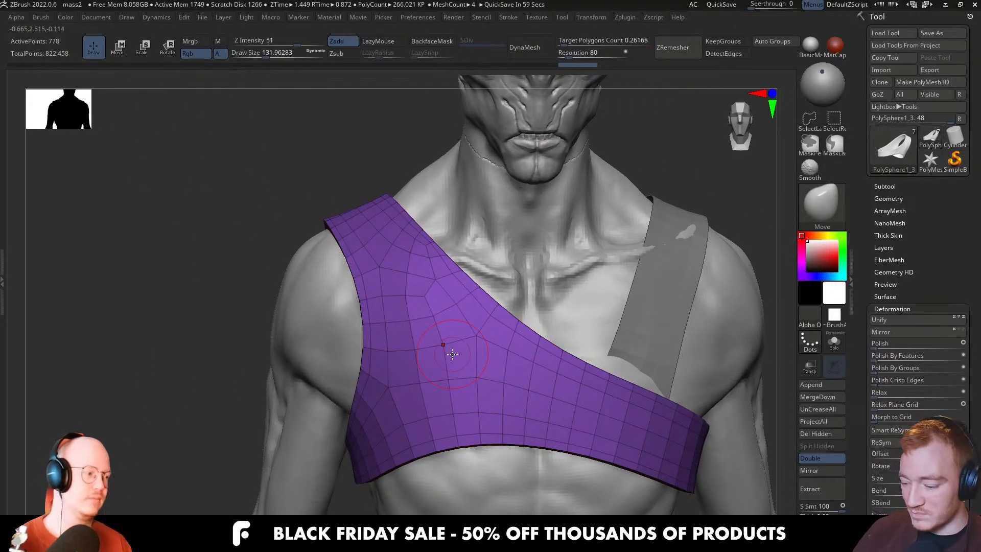
Isolate the narrow border faces around the garment's edges, give them their own polygroup and show the whole garment again
{"action": "mouse_move", "coordinate": [467, 391]}
{"action": "right_mouse_down"}
{"action": "mouse_move", "coordinate": [492, 400]}
{"action": "mouse_move", "coordinate": [505, 362]}
{"action": "mouse_move", "coordinate": [473, 397]}
{"action": "mouse_move", "coordinate": [480, 404]}
{"action": "mouse_move", "coordinate": [514, 373]}
{"action": "right_mouse_up"}
{"action": "key", "text": "space"}
{"action": "key", "text": "ctrl"}
{"action": "key", "text": "ctrl+z"}
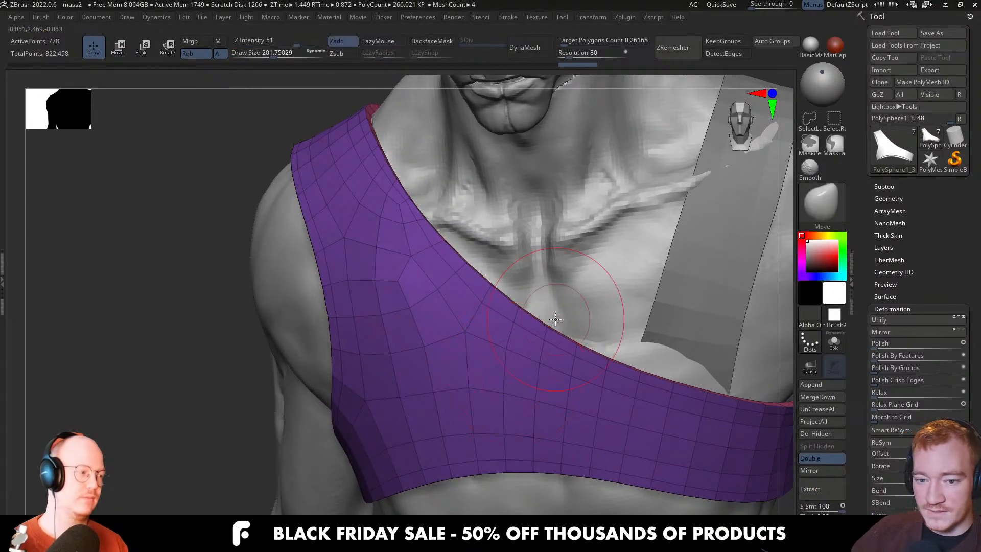
{"action": "mouse_move", "coordinate": [556, 320]}
{"action": "right_mouse_down"}
{"action": "mouse_move", "coordinate": [517, 321]}
{"action": "mouse_move", "coordinate": [527, 332]}
{"action": "right_mouse_up"}
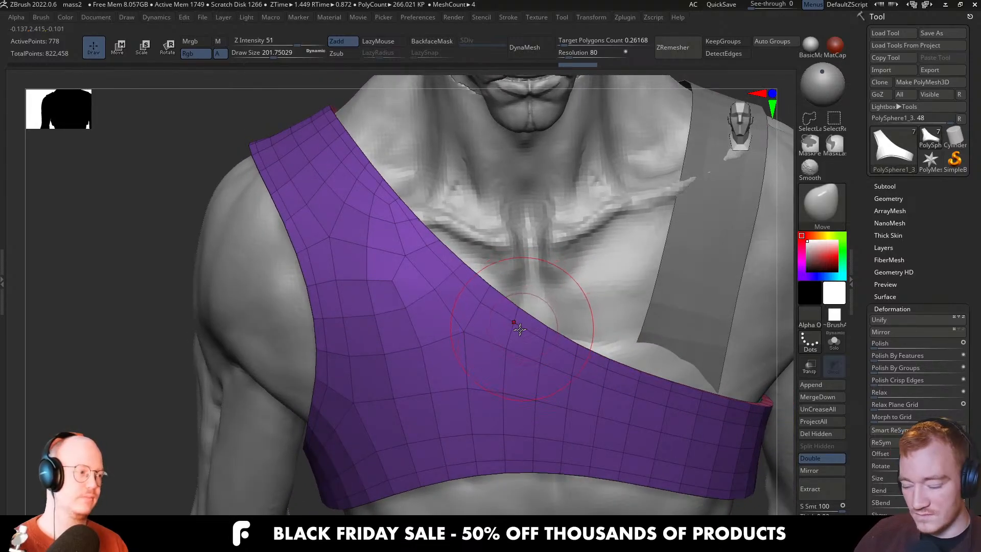
{"action": "key", "text": "ctrl+shift"}
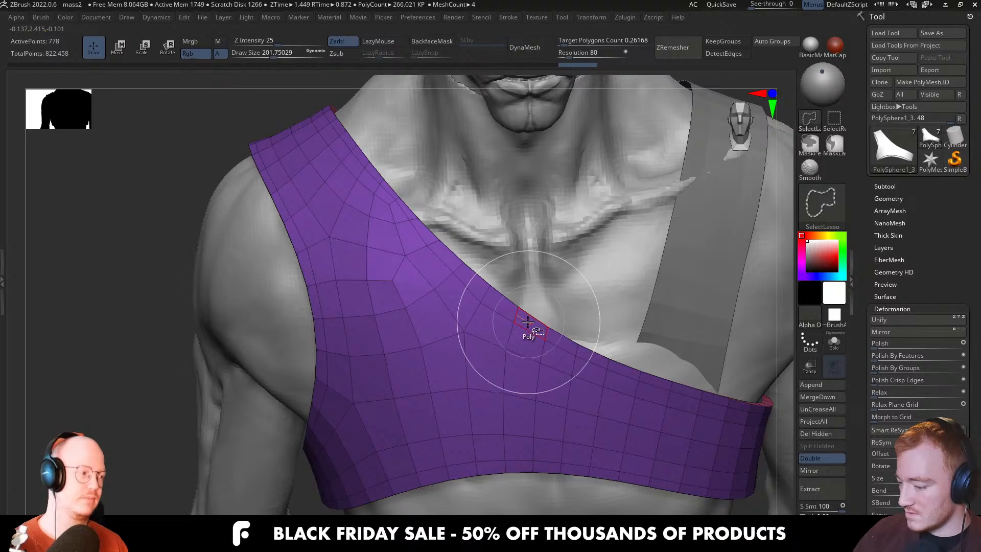
{"action": "left_click", "coordinate": [516, 318], "text": "ctrl+shift"}
{"action": "mouse_move", "coordinate": [517, 317]}
{"action": "right_mouse_down"}
{"action": "mouse_move", "coordinate": [508, 373]}
{"action": "mouse_move", "coordinate": [329, 314]}
{"action": "mouse_move", "coordinate": [471, 302]}
{"action": "mouse_move", "coordinate": [482, 221]}
{"action": "right_mouse_up"}
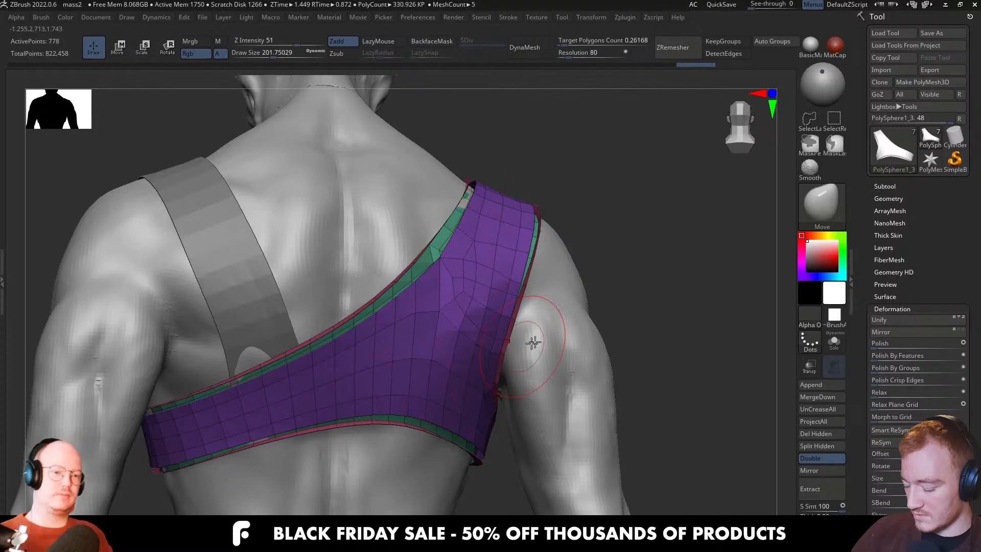
{"action": "key", "text": "ctrl+z"}
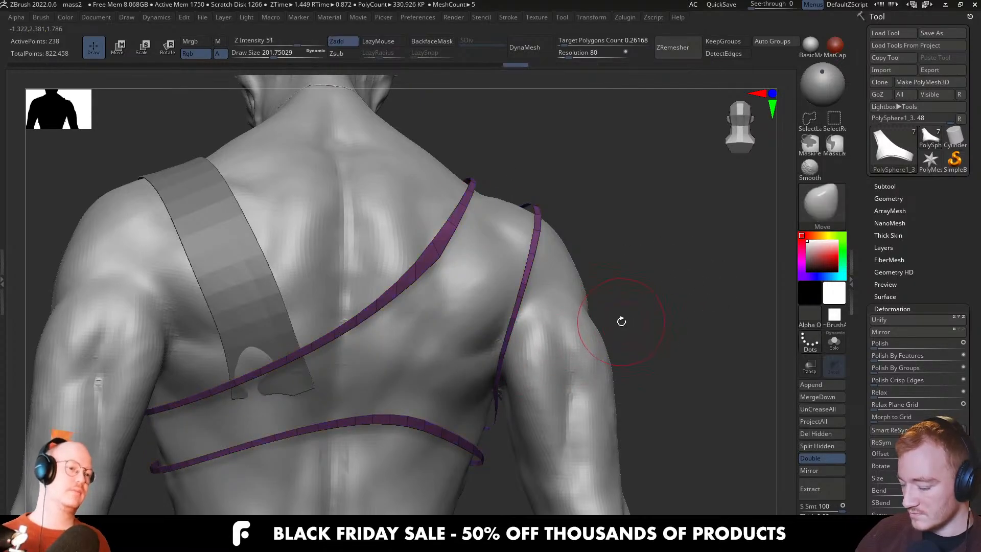
{"action": "right_click_drag", "start_coordinate": [620, 322], "coordinate": [591, 327]}
{"action": "key", "text": "ctrl+shift+z"}
{"action": "mouse_move", "coordinate": [503, 339]}
{"action": "right_mouse_down"}
{"action": "mouse_move", "coordinate": [446, 371]}
{"action": "mouse_move", "coordinate": [417, 318]}
{"action": "right_mouse_up"}
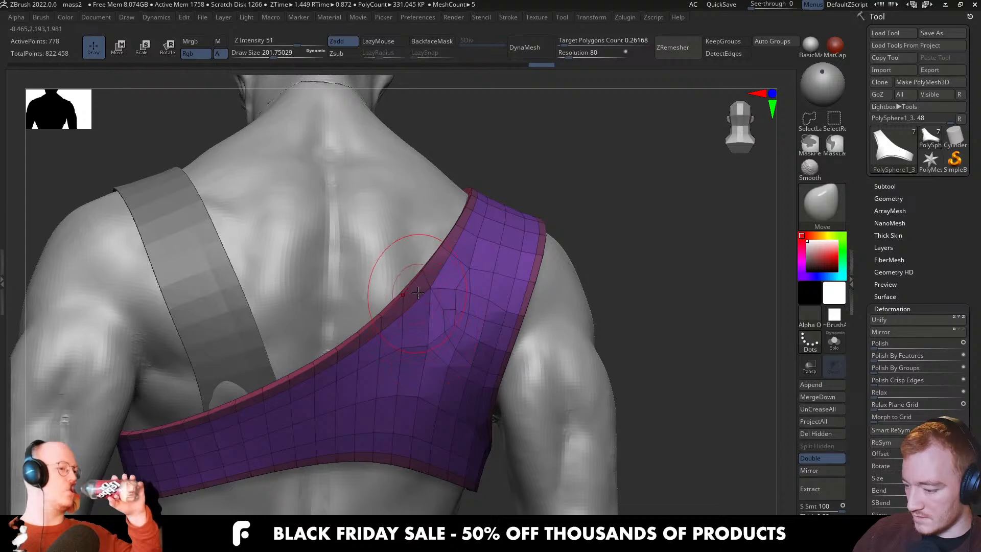
{"action": "key", "text": "shift+f"}
{"action": "key", "text": "v"}
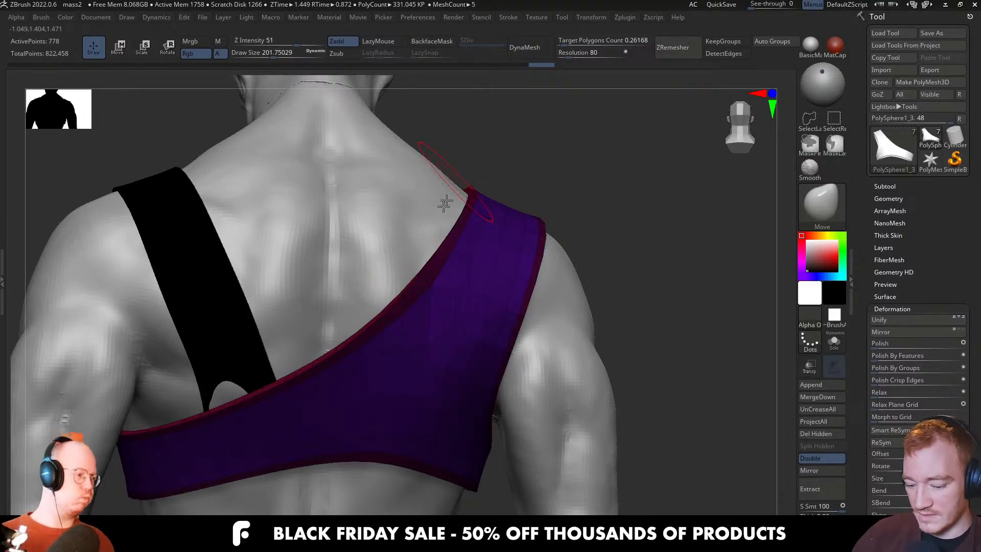
{"action": "key", "text": "shift+f"}
{"action": "key", "text": "v"}
Set the ZModeler polygon action to Extrude with Polygroup All and extrude the border strip slightly outward as a raised trim
{"action": "key", "text": "b"}
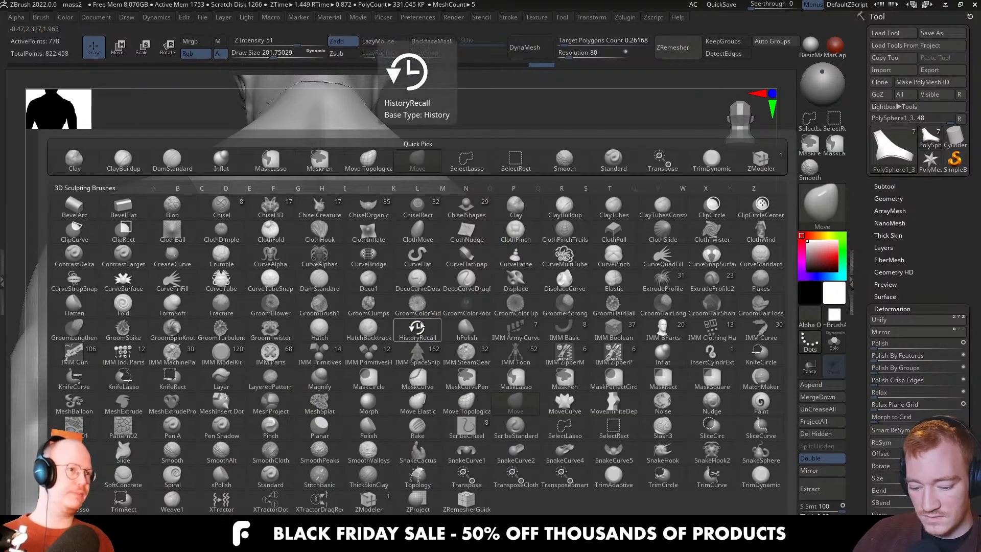
{"action": "key", "text": "z"}
{"action": "key", "text": "m"}
{"action": "right_click_drag", "start_coordinate": [411, 320], "coordinate": [413, 308]}
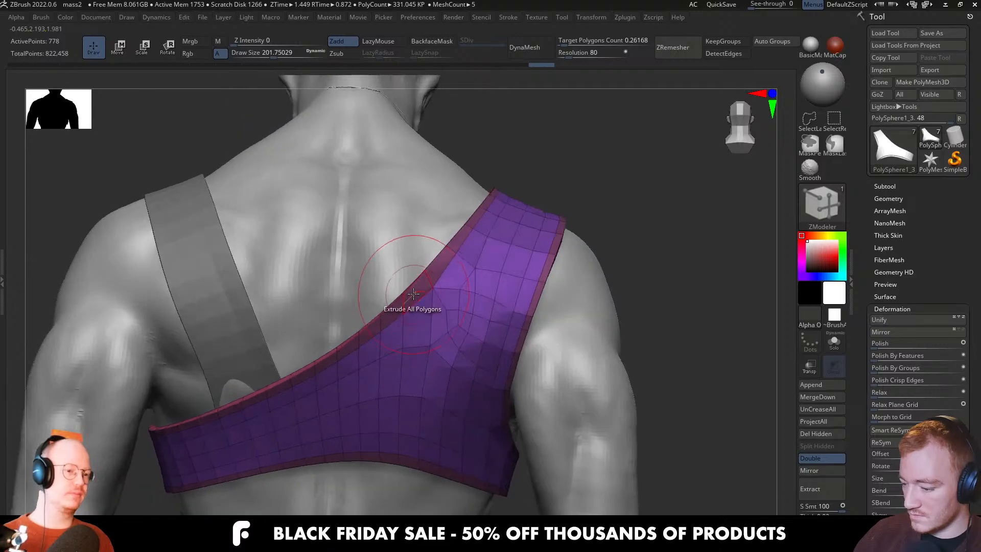
{"action": "key", "text": "space"}
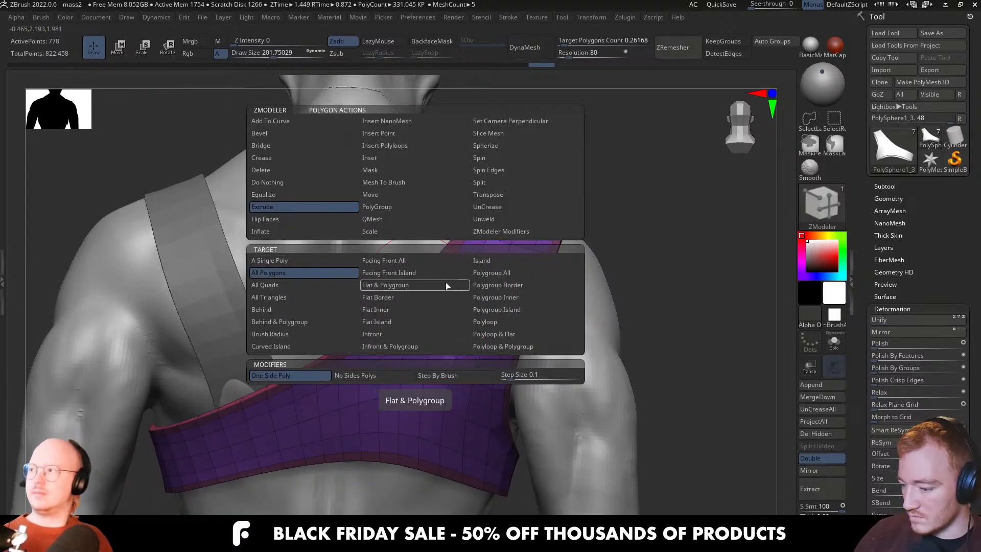
{"action": "left_click", "coordinate": [530, 272]}
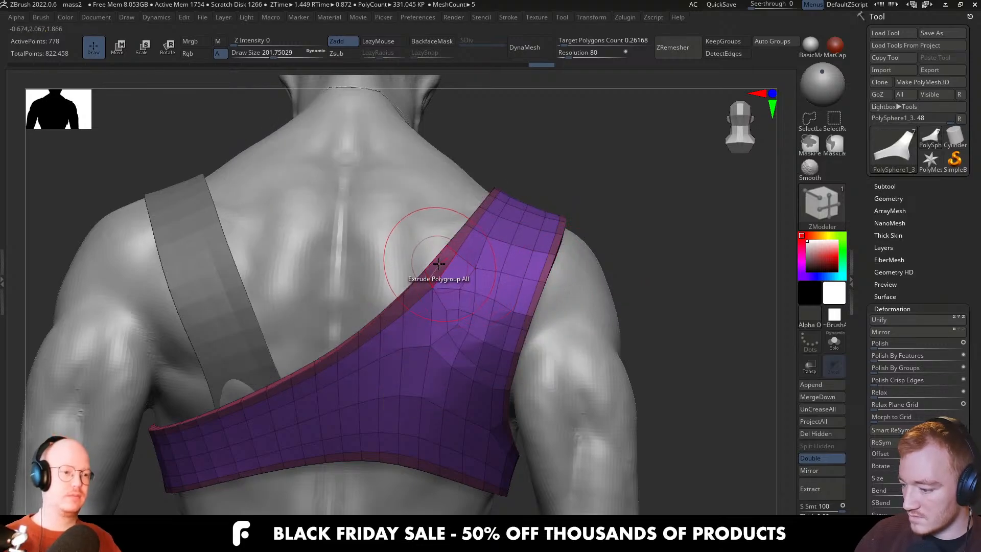
{"action": "left_click_drag", "start_coordinate": [442, 262], "coordinate": [447, 257]}
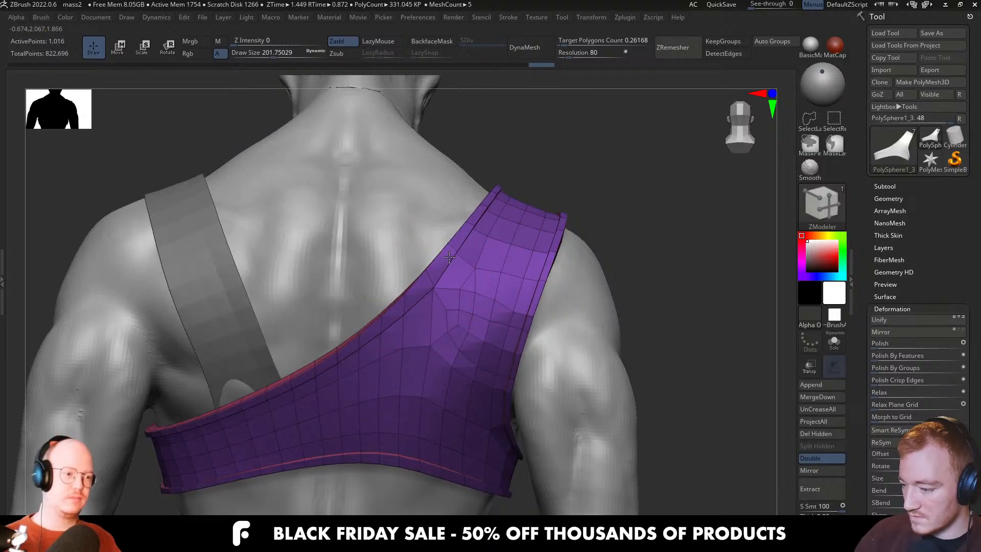
Insert supporting edge loops along the raised trim at the neckline, lower hem and armhole
{"action": "mouse_move", "coordinate": [450, 257]}
{"action": "right_mouse_down"}
{"action": "mouse_move", "coordinate": [508, 298]}
{"action": "mouse_move", "coordinate": [511, 320]}
{"action": "mouse_move", "coordinate": [450, 327]}
{"action": "mouse_move", "coordinate": [427, 298]}
{"action": "mouse_move", "coordinate": [423, 230]}
{"action": "mouse_move", "coordinate": [430, 256]}
{"action": "right_mouse_up"}
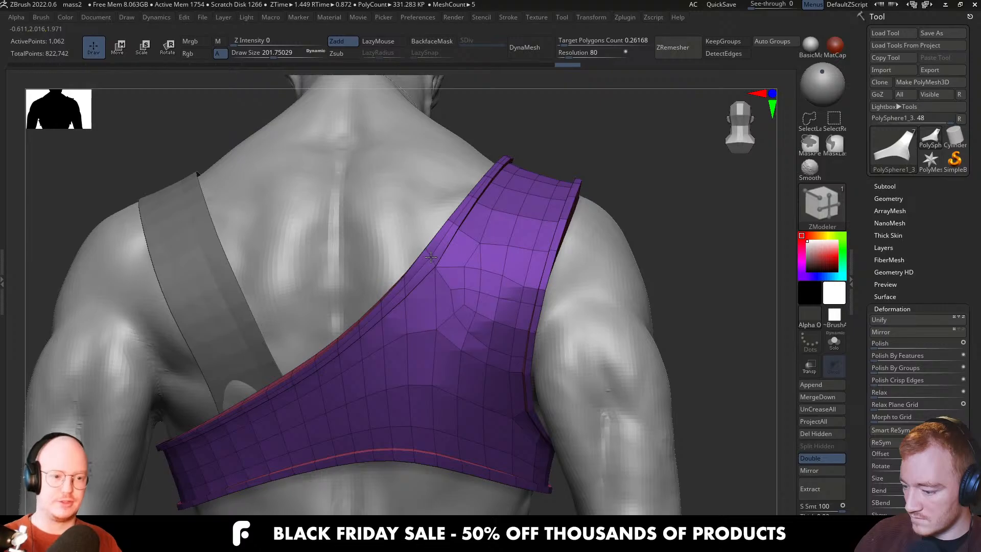
{"action": "right_click_drag", "start_coordinate": [424, 447], "coordinate": [430, 460]}
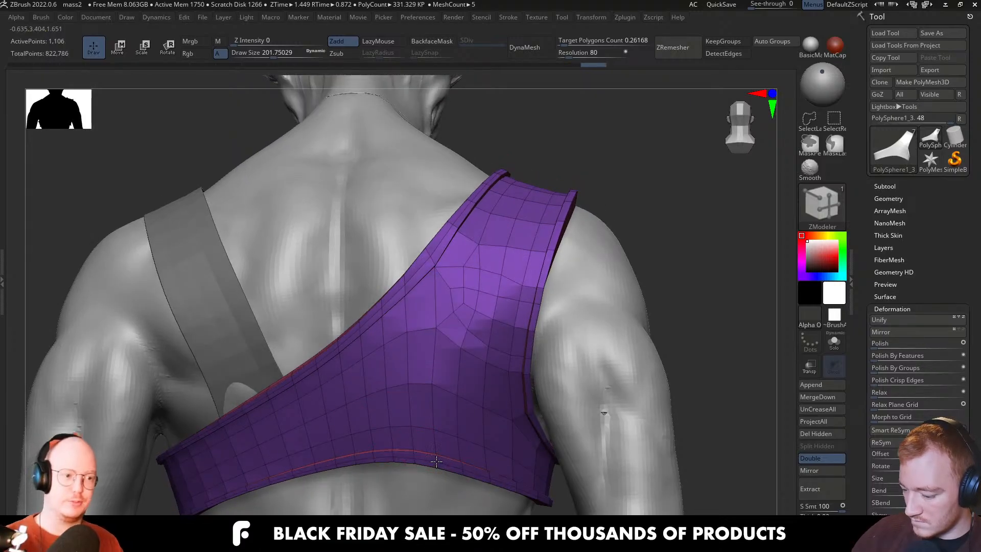
{"action": "right_click_drag", "start_coordinate": [521, 359], "coordinate": [541, 284]}
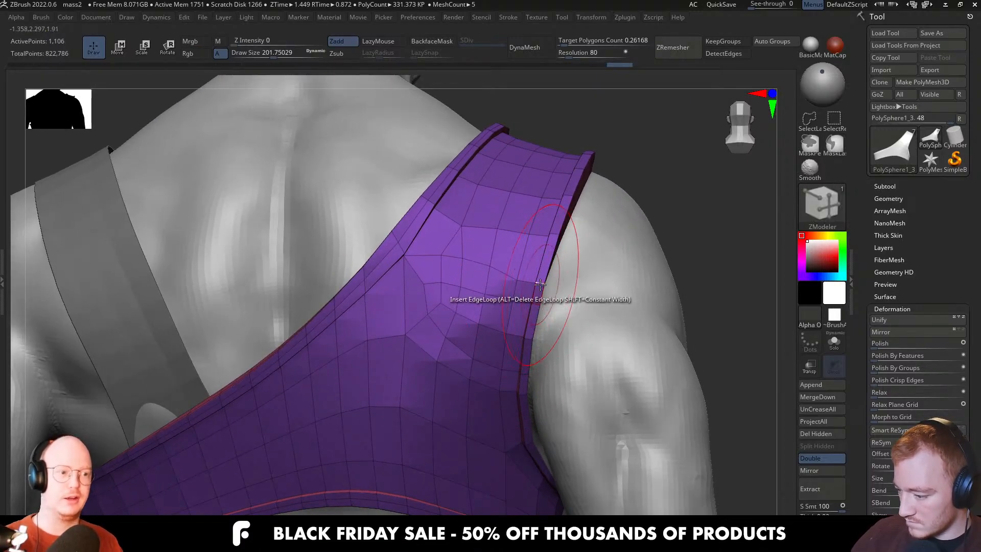
{"action": "mouse_move", "coordinate": [601, 292]}
{"action": "right_mouse_down", "text": "ctrl"}
{"action": "mouse_move", "coordinate": [603, 240]}
{"action": "mouse_move", "coordinate": [525, 291]}
{"action": "mouse_move", "coordinate": [572, 317]}
{"action": "mouse_move", "coordinate": [482, 332]}
{"action": "mouse_move", "coordinate": [552, 337]}
{"action": "mouse_move", "coordinate": [653, 308]}
{"action": "mouse_move", "coordinate": [686, 335]}
{"action": "mouse_move", "coordinate": [596, 361]}
{"action": "mouse_move", "coordinate": [549, 427]}
{"action": "right_mouse_up", "text": "ctrl"}
Switch to the Move brush and adjust the fit of the garment's side below the strap-side armpit
{"action": "key", "text": "b"}
{"action": "key", "text": "m"}
{"action": "key", "text": "v"}
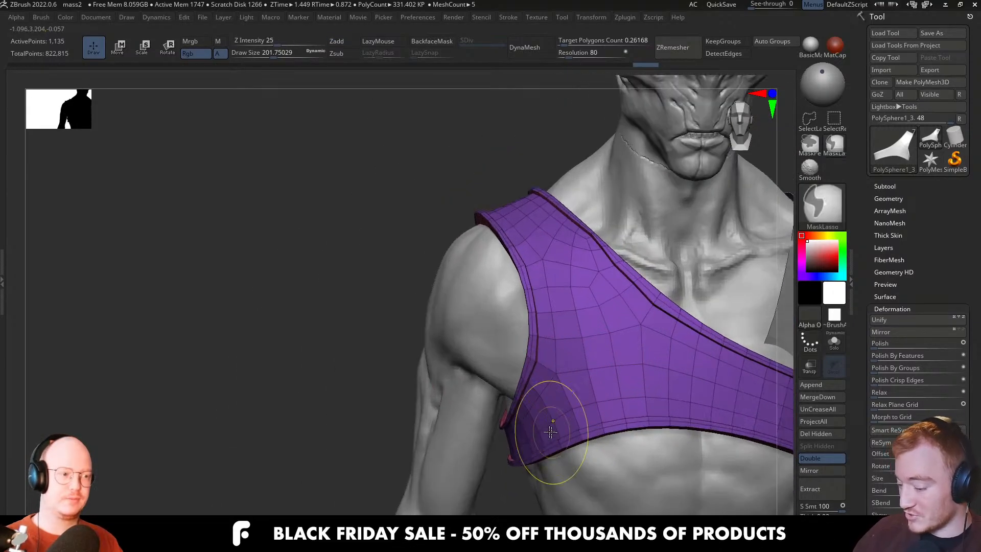
{"action": "key", "text": "s"}
{"action": "left_click_drag", "start_coordinate": [524, 434], "coordinate": [535, 434]}
{"action": "right_click_drag", "start_coordinate": [511, 438], "coordinate": [550, 450]}
{"action": "key", "text": "s"}
{"action": "left_click_drag", "start_coordinate": [513, 442], "coordinate": [519, 442]}
Reshape the armhole over the shoulder and the trim across the back with a Move brush of about 450 Draw Size
{"action": "mouse_move", "coordinate": [460, 417]}
{"action": "right_mouse_down"}
{"action": "mouse_move", "coordinate": [488, 431]}
{"action": "mouse_move", "coordinate": [593, 373]}
{"action": "mouse_move", "coordinate": [548, 327]}
{"action": "right_mouse_up"}
{"action": "right_click_drag", "start_coordinate": [526, 270], "coordinate": [536, 288]}
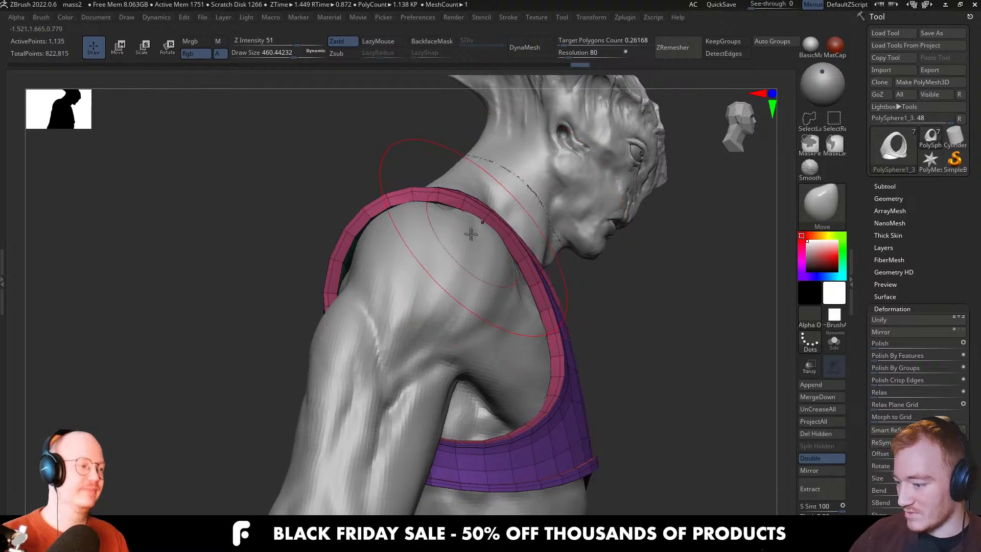
{"action": "mouse_move", "coordinate": [341, 266]}
{"action": "right_mouse_down"}
{"action": "mouse_move", "coordinate": [401, 279]}
{"action": "mouse_move", "coordinate": [417, 258]}
{"action": "mouse_move", "coordinate": [409, 271]}
{"action": "mouse_move", "coordinate": [427, 263]}
{"action": "mouse_move", "coordinate": [399, 328]}
{"action": "mouse_move", "coordinate": [396, 313]}
{"action": "mouse_move", "coordinate": [403, 326]}
{"action": "mouse_move", "coordinate": [368, 322]}
{"action": "mouse_move", "coordinate": [288, 284]}
{"action": "mouse_move", "coordinate": [350, 335]}
{"action": "right_mouse_up"}
{"action": "key", "text": "s"}
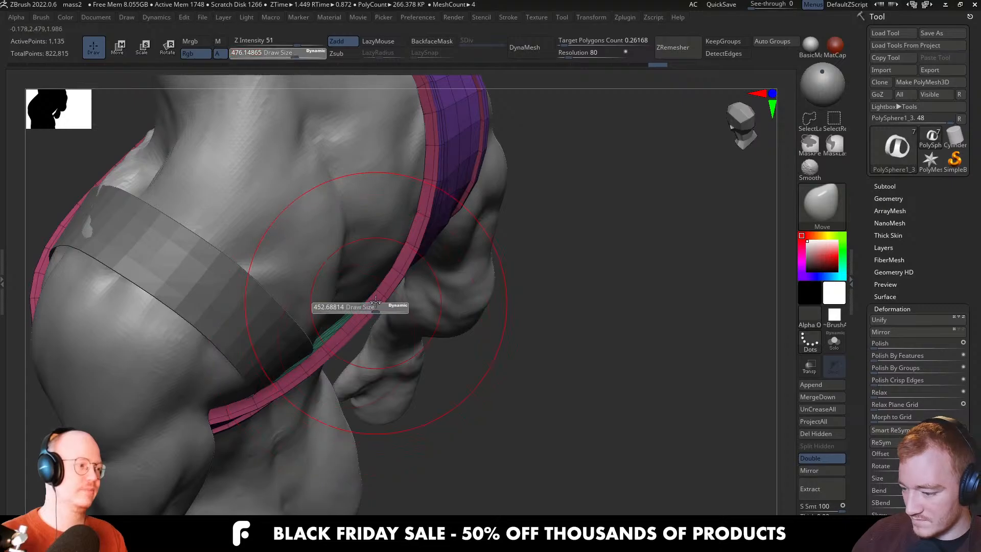
{"action": "left_click", "coordinate": [376, 302]}
{"action": "mouse_move", "coordinate": [376, 280]}
{"action": "right_mouse_down"}
{"action": "mouse_move", "coordinate": [366, 371]}
{"action": "mouse_move", "coordinate": [339, 344]}
{"action": "mouse_move", "coordinate": [280, 435]}
{"action": "mouse_move", "coordinate": [257, 386]}
{"action": "mouse_move", "coordinate": [324, 385]}
{"action": "mouse_move", "coordinate": [316, 404]}
{"action": "mouse_move", "coordinate": [325, 392]}
{"action": "mouse_move", "coordinate": [350, 403]}
{"action": "mouse_move", "coordinate": [339, 428]}
{"action": "mouse_move", "coordinate": [334, 399]}
{"action": "mouse_move", "coordinate": [313, 395]}
{"action": "mouse_move", "coordinate": [279, 432]}
{"action": "right_mouse_up"}
Fit the trim below the bare-shoulder armpit with the Move brush, using Draw Sizes of about 245 and 299
{"action": "key", "text": "s"}
{"action": "left_click_drag", "start_coordinate": [277, 433], "coordinate": [286, 434]}
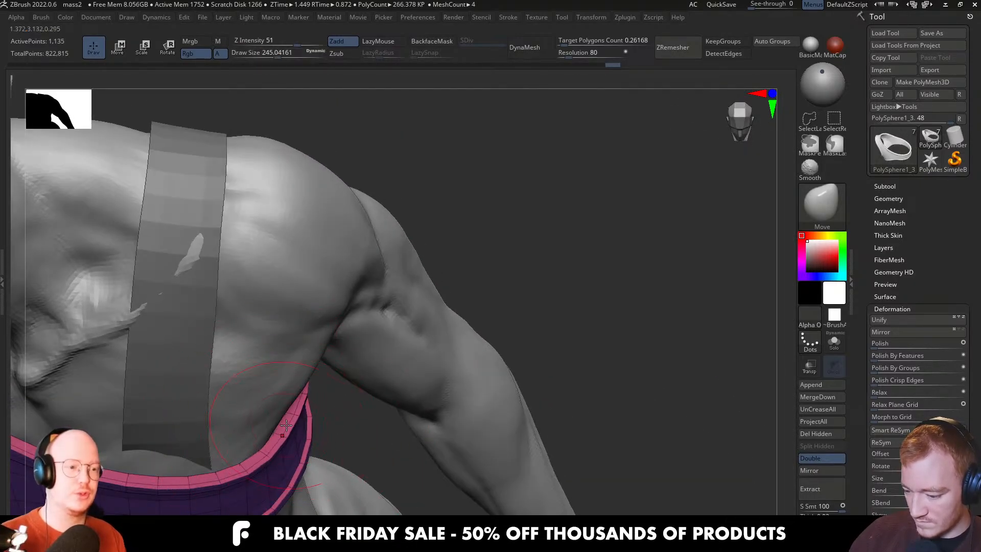
{"action": "right_click_drag", "start_coordinate": [286, 425], "coordinate": [317, 430]}
{"action": "key", "text": "s"}
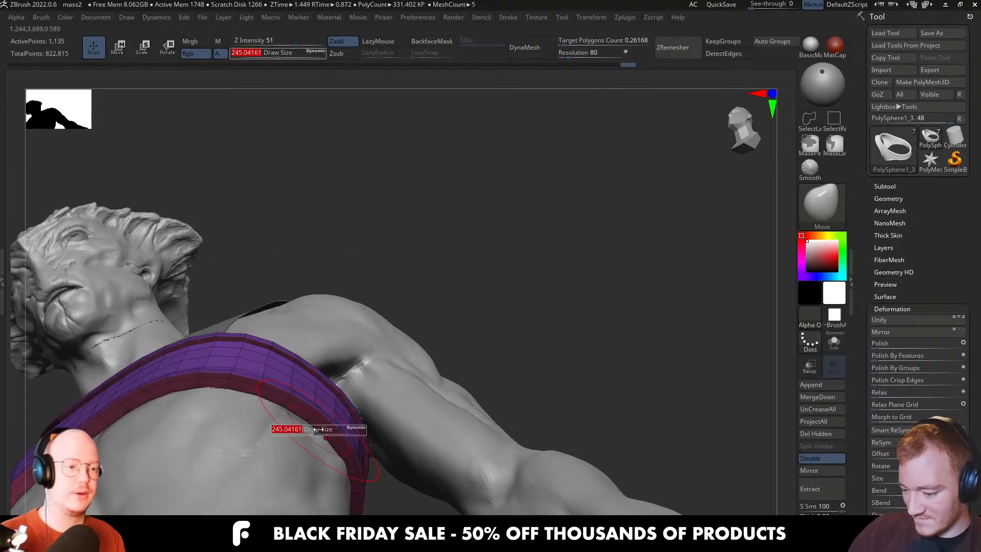
{"action": "left_click_drag", "start_coordinate": [319, 429], "coordinate": [324, 430]}
{"action": "mouse_move", "coordinate": [323, 429]}
{"action": "right_mouse_down"}
{"action": "mouse_move", "coordinate": [317, 408]}
{"action": "mouse_move", "coordinate": [350, 426]}
{"action": "right_mouse_up"}
Subdivide the garment twice to SDiv level 3 and turn off its wireframe display
{"action": "key", "text": "ctrl+d"}
{"action": "key", "text": "shift+f"}
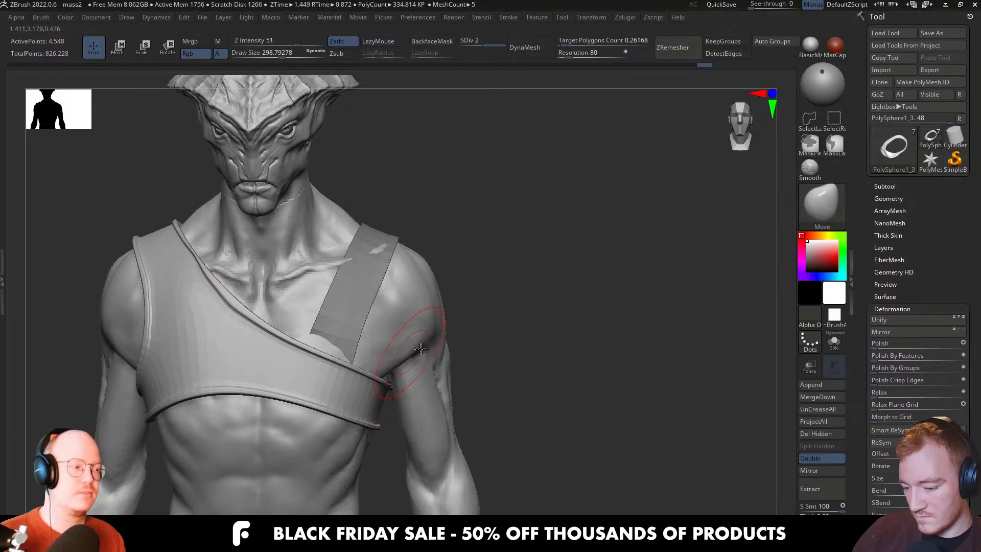
{"action": "key", "text": "ctrl+d"}
Smooth the subdivided garment's surface across the chest, the underarm side and the band below the bare shoulder
{"action": "right_click_drag", "start_coordinate": [369, 378], "coordinate": [435, 339]}
{"action": "mouse_move", "coordinate": [333, 338]}
{"action": "right_mouse_down", "text": "ctrl"}
{"action": "mouse_move", "coordinate": [332, 368]}
{"action": "mouse_move", "coordinate": [355, 364]}
{"action": "right_mouse_up", "text": "ctrl"}
{"action": "left_click_drag", "start_coordinate": [312, 327], "coordinate": [298, 269], "text": "shift"}
{"action": "right_click_drag", "start_coordinate": [323, 285], "coordinate": [310, 296]}
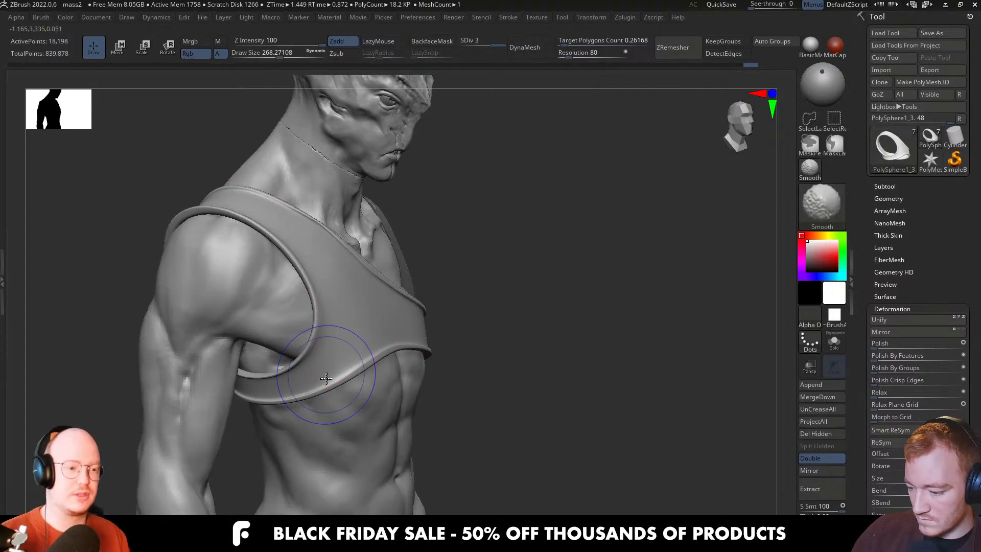
{"action": "left_click_drag", "start_coordinate": [324, 377], "coordinate": [404, 353], "text": "shift"}
{"action": "right_click_drag", "start_coordinate": [431, 351], "coordinate": [388, 353]}
{"action": "left_click_drag", "start_coordinate": [409, 340], "coordinate": [462, 337], "text": "shift"}
{"action": "mouse_move", "coordinate": [496, 342]}
{"action": "right_mouse_down"}
{"action": "mouse_move", "coordinate": [449, 336]}
{"action": "mouse_move", "coordinate": [421, 317]}
{"action": "right_mouse_up"}
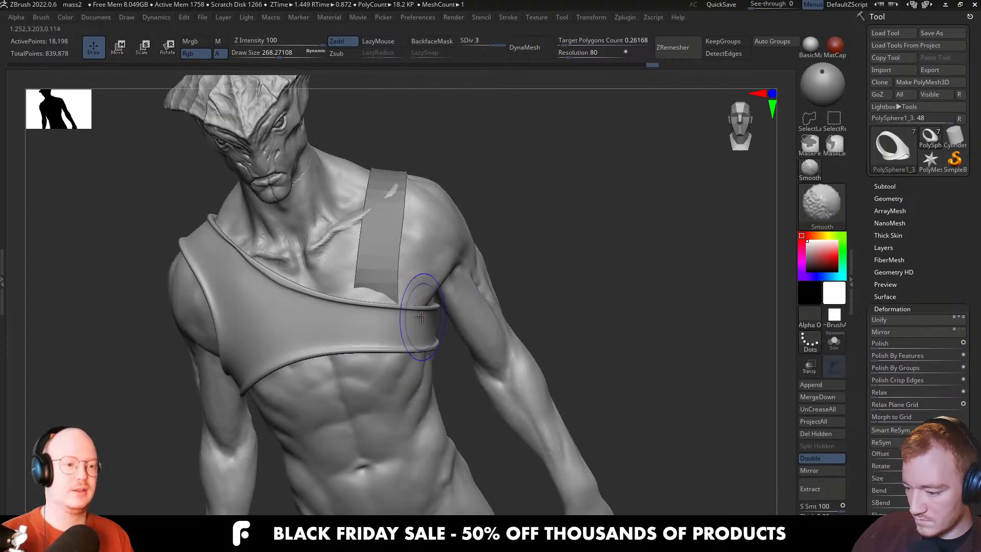
{"action": "mouse_move", "coordinate": [473, 342]}
{"action": "right_mouse_down"}
{"action": "mouse_move", "coordinate": [438, 343]}
{"action": "mouse_move", "coordinate": [455, 347]}
{"action": "right_mouse_up"}
Isolate the garment in Solo mode, smooth its side areas while checking it all around, and show the body again
{"action": "key", "text": "ctrl+shift+s"}
{"action": "left_click_drag", "start_coordinate": [480, 322], "coordinate": [498, 300], "text": "shift"}
{"action": "right_click_drag", "start_coordinate": [503, 330], "coordinate": [485, 334]}
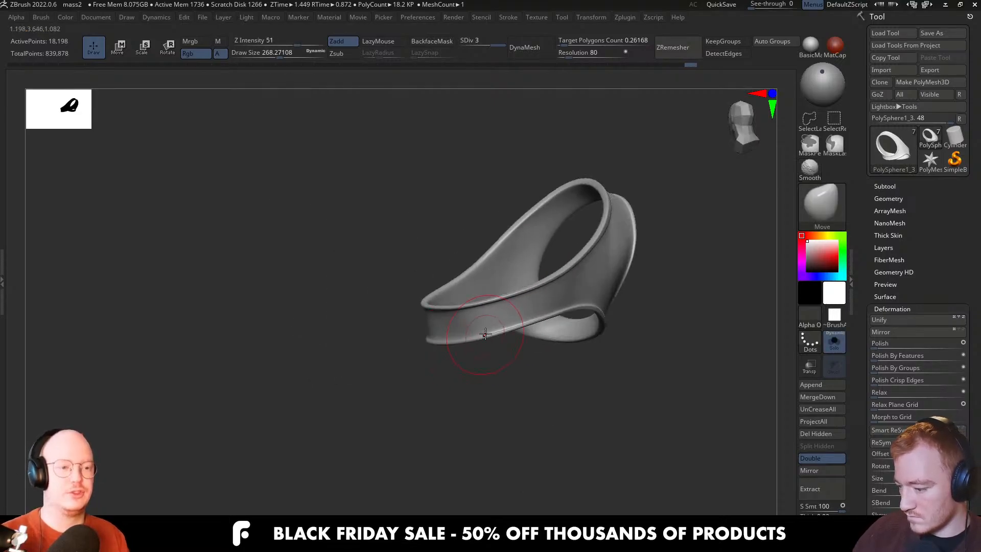
{"action": "right_click_drag", "start_coordinate": [608, 247], "coordinate": [487, 343]}
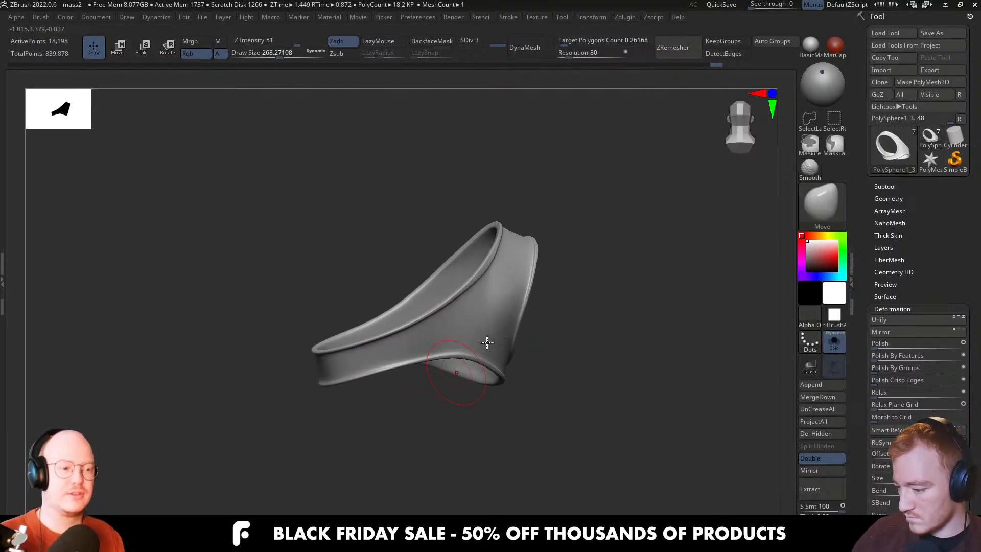
{"action": "right_click_drag", "start_coordinate": [545, 212], "coordinate": [455, 317]}
{"action": "mouse_move", "coordinate": [512, 254]}
{"action": "right_mouse_down"}
{"action": "mouse_move", "coordinate": [445, 344]}
{"action": "mouse_move", "coordinate": [480, 265]}
{"action": "mouse_move", "coordinate": [478, 343]}
{"action": "mouse_move", "coordinate": [475, 270]}
{"action": "mouse_move", "coordinate": [517, 313]}
{"action": "mouse_move", "coordinate": [519, 228]}
{"action": "mouse_move", "coordinate": [578, 253]}
{"action": "mouse_move", "coordinate": [583, 278]}
{"action": "right_mouse_up"}
{"action": "right_click_drag", "start_coordinate": [516, 276], "coordinate": [537, 291]}
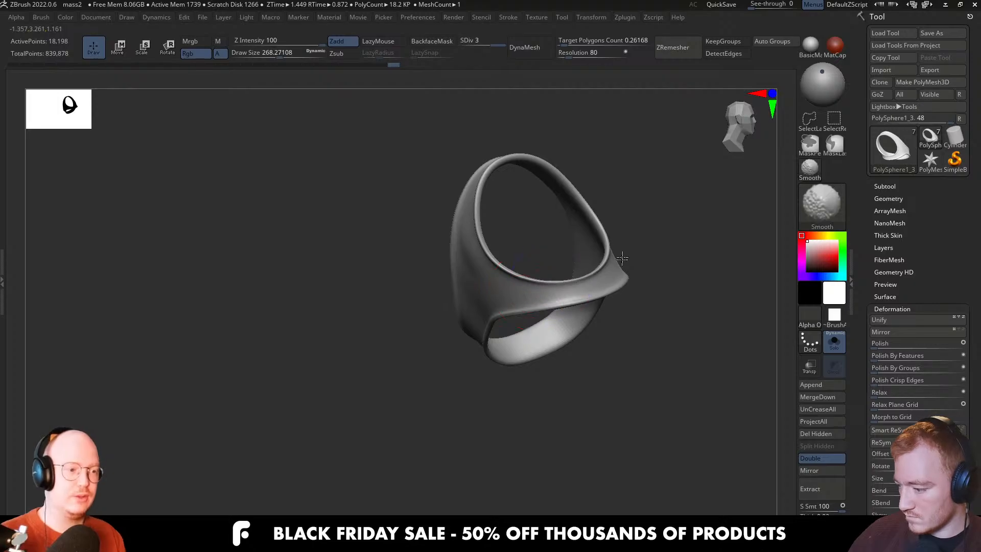
{"action": "mouse_move", "coordinate": [622, 259]}
{"action": "right_mouse_down"}
{"action": "mouse_move", "coordinate": [623, 286]}
{"action": "mouse_move", "coordinate": [519, 353]}
{"action": "mouse_move", "coordinate": [564, 359]}
{"action": "mouse_move", "coordinate": [516, 377]}
{"action": "mouse_move", "coordinate": [600, 348]}
{"action": "mouse_move", "coordinate": [575, 332]}
{"action": "mouse_move", "coordinate": [497, 334]}
{"action": "mouse_move", "coordinate": [429, 408]}
{"action": "mouse_move", "coordinate": [441, 344]}
{"action": "right_mouse_up"}
{"action": "key", "text": "alt+s"}
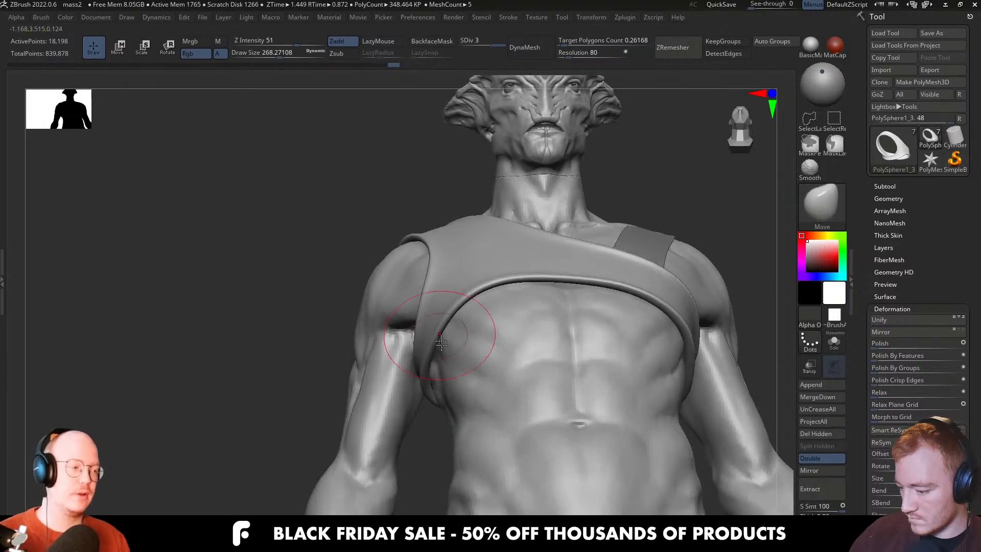
Fit the smoothed trim around the strap-side armpit to the body with a Move brush of about 250 to 325 Draw Size
{"action": "right_click_drag", "start_coordinate": [432, 378], "coordinate": [437, 323]}
{"action": "key", "text": "s"}
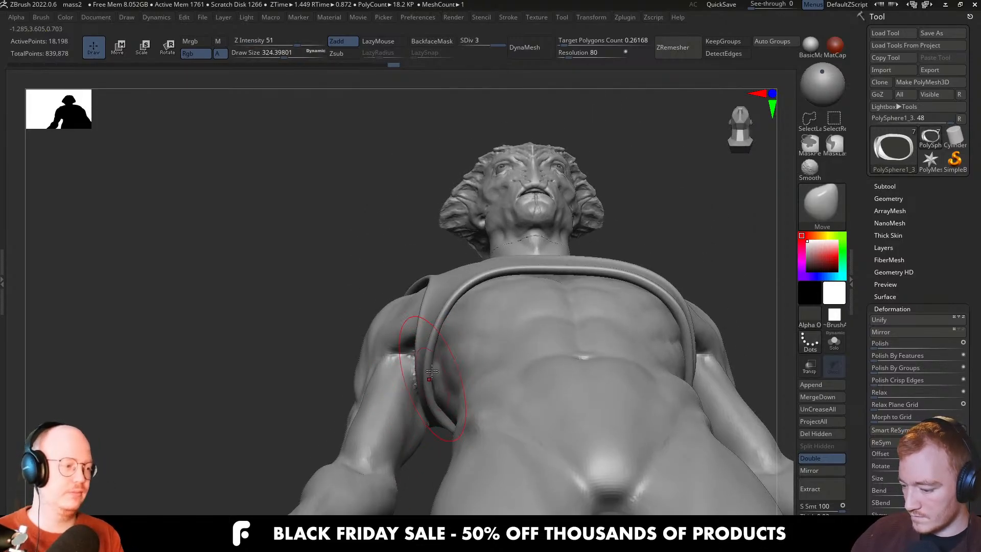
{"action": "mouse_move", "coordinate": [433, 364]}
{"action": "right_mouse_down"}
{"action": "mouse_move", "coordinate": [501, 407]}
{"action": "mouse_move", "coordinate": [440, 349]}
{"action": "mouse_move", "coordinate": [416, 353]}
{"action": "mouse_move", "coordinate": [418, 345]}
{"action": "right_mouse_up"}
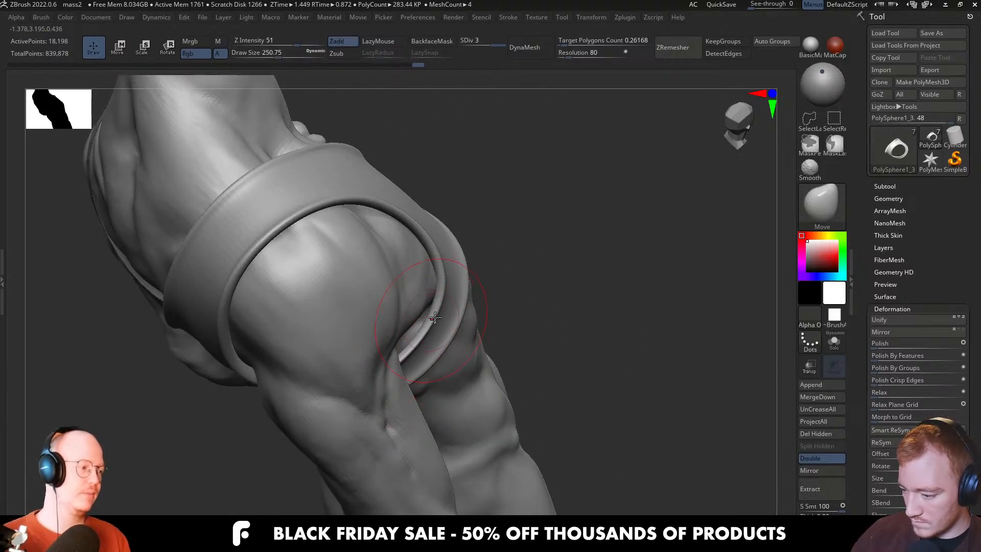
{"action": "mouse_move", "coordinate": [444, 289]}
{"action": "right_mouse_down"}
{"action": "mouse_move", "coordinate": [450, 263]}
{"action": "mouse_move", "coordinate": [393, 352]}
{"action": "mouse_move", "coordinate": [394, 336]}
{"action": "right_mouse_up"}
{"action": "key", "text": "s"}
{"action": "left_click_drag", "start_coordinate": [395, 335], "coordinate": [413, 336]}
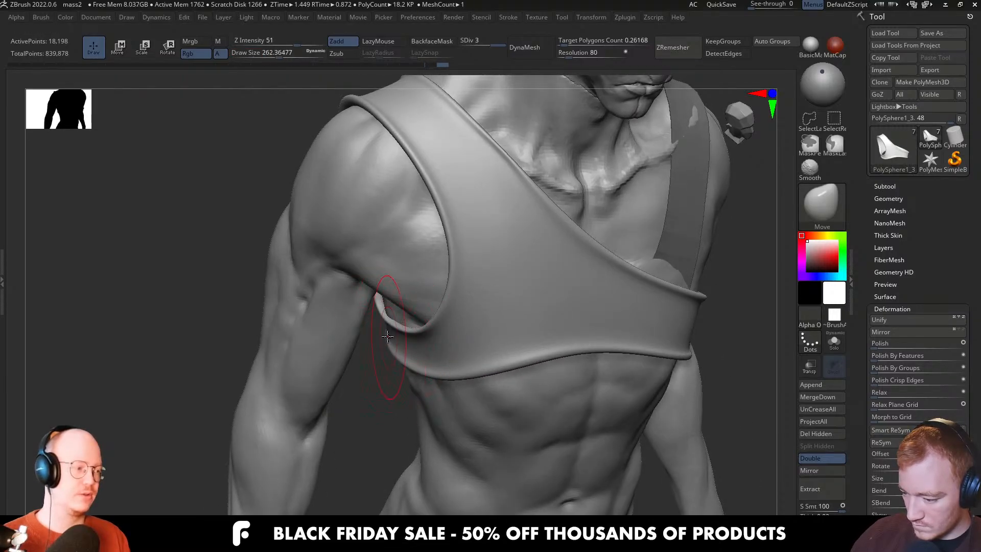
Enlarge the Move brush to about 437 Draw Size and adjust the garment's overall fit around the strap-side arm and back
{"action": "mouse_move", "coordinate": [388, 335]}
{"action": "right_mouse_down"}
{"action": "mouse_move", "coordinate": [384, 256]}
{"action": "mouse_move", "coordinate": [381, 307]}
{"action": "mouse_move", "coordinate": [390, 290]}
{"action": "mouse_move", "coordinate": [342, 326]}
{"action": "mouse_move", "coordinate": [379, 350]}
{"action": "mouse_move", "coordinate": [420, 313]}
{"action": "mouse_move", "coordinate": [373, 339]}
{"action": "mouse_move", "coordinate": [390, 388]}
{"action": "mouse_move", "coordinate": [410, 377]}
{"action": "mouse_move", "coordinate": [369, 341]}
{"action": "right_mouse_up"}
{"action": "key", "text": "s"}
{"action": "key", "text": "s"}
{"action": "left_click", "coordinate": [347, 326]}
{"action": "right_click_drag", "start_coordinate": [387, 236], "coordinate": [446, 316]}
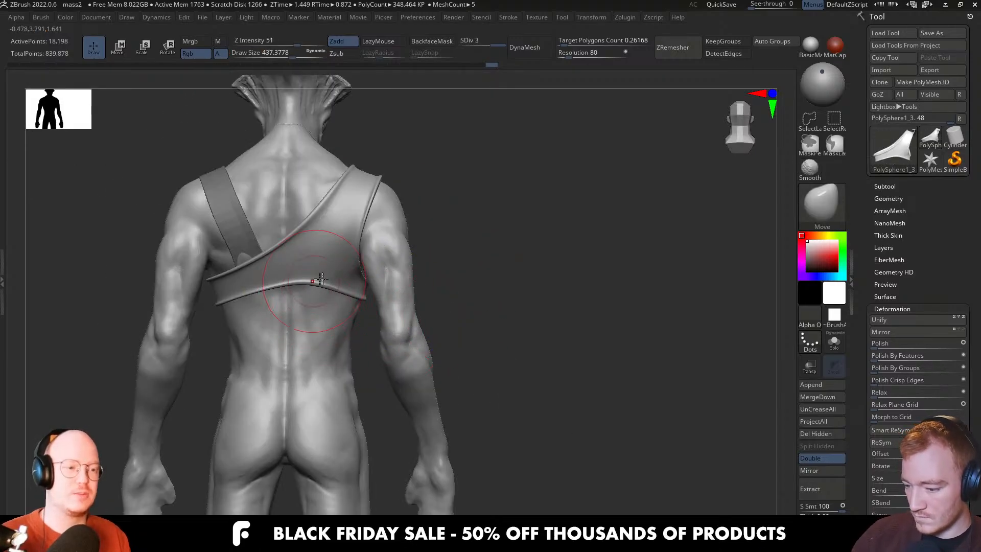
Reduce the Move brush to about 344 Draw Size, try adjusting the trim under the bare shoulder's arm and undo the last change
{"action": "mouse_move", "coordinate": [274, 290]}
{"action": "right_mouse_down"}
{"action": "mouse_move", "coordinate": [462, 304]}
{"action": "mouse_move", "coordinate": [436, 307]}
{"action": "mouse_move", "coordinate": [416, 332]}
{"action": "mouse_move", "coordinate": [271, 361]}
{"action": "mouse_move", "coordinate": [358, 366]}
{"action": "right_mouse_up"}
{"action": "mouse_move", "coordinate": [358, 365]}
{"action": "right_mouse_down", "text": "ctrl"}
{"action": "mouse_move", "coordinate": [352, 389]}
{"action": "mouse_move", "coordinate": [259, 392]}
{"action": "mouse_move", "coordinate": [225, 358]}
{"action": "mouse_move", "coordinate": [236, 317]}
{"action": "right_mouse_up", "text": "ctrl"}
{"action": "key", "text": "s"}
{"action": "left_click_drag", "start_coordinate": [235, 303], "coordinate": [260, 279]}
{"action": "key", "text": "s"}
{"action": "key", "text": "ctrl+z"}
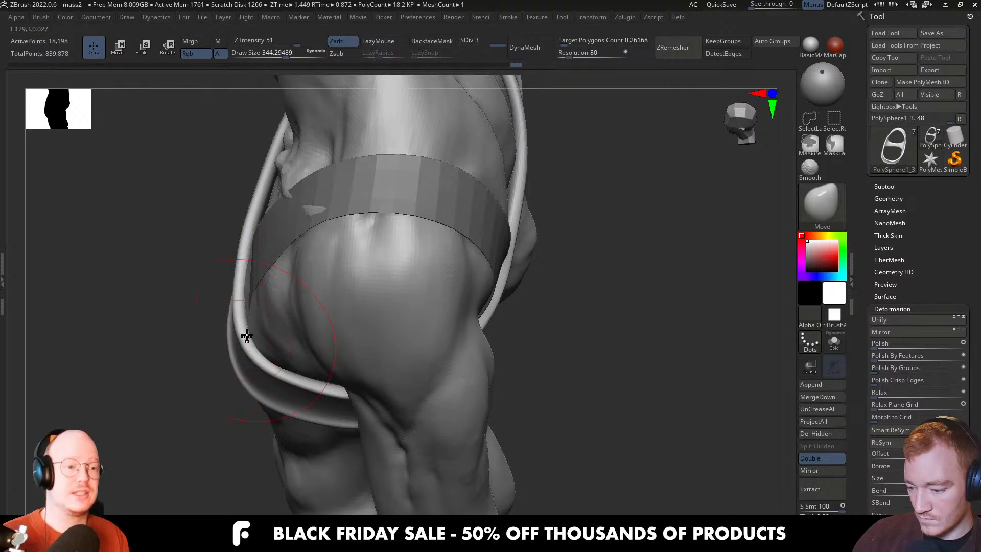
Pull the garment's upper trim toward the chest near the bare shoulder with the Move brush at about 344 Draw Size
{"action": "right_click_drag", "start_coordinate": [246, 260], "coordinate": [266, 287]}
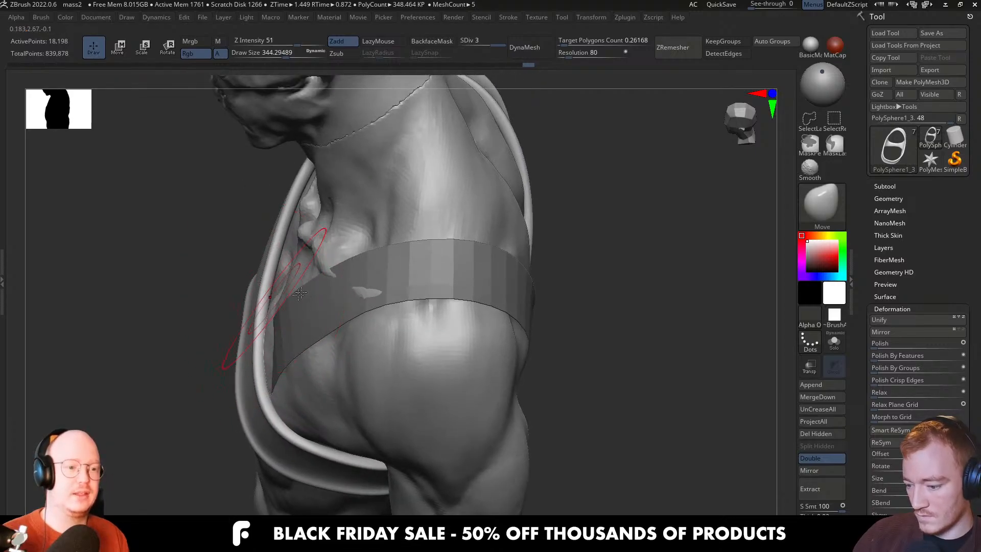
{"action": "left_click_drag", "start_coordinate": [299, 293], "coordinate": [307, 292]}
{"action": "mouse_move", "coordinate": [306, 291]}
{"action": "right_mouse_down"}
{"action": "mouse_move", "coordinate": [332, 332]}
{"action": "mouse_move", "coordinate": [328, 360]}
{"action": "right_mouse_up"}
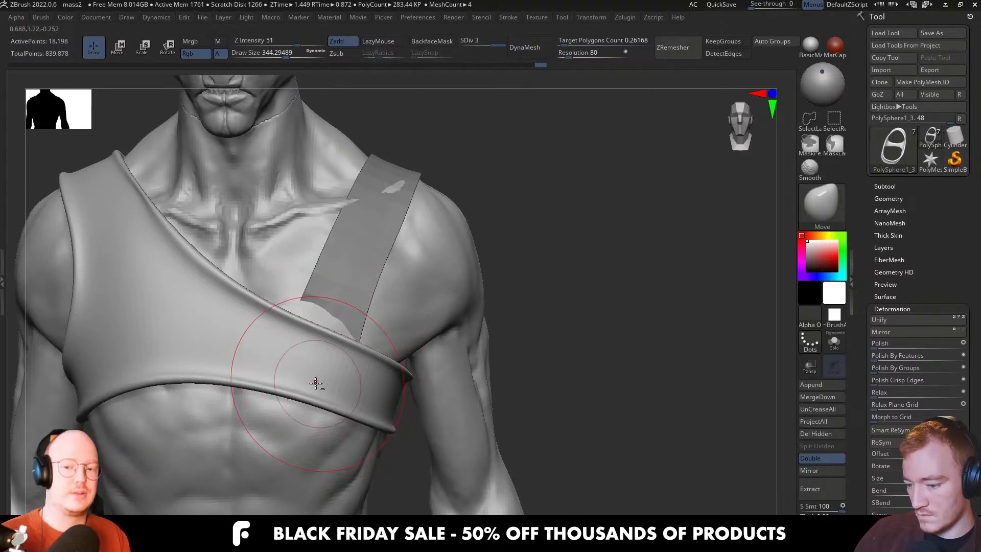
{"action": "right_click_drag", "start_coordinate": [313, 383], "coordinate": [307, 329], "text": "ctrl"}
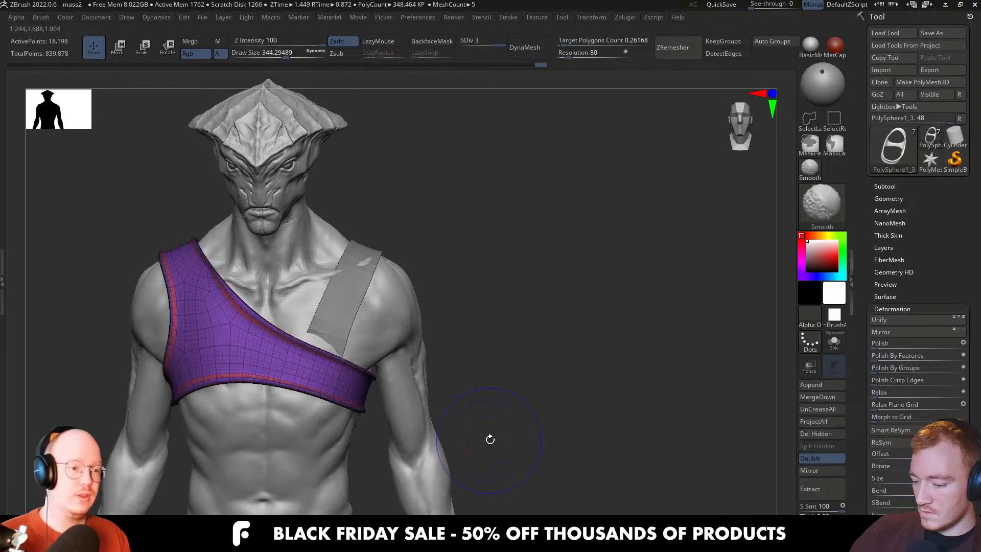
Try to DynaMesh the garment at Resolution 80 without freezing its subdivision levels and undo the remesh
{"action": "left_click", "coordinate": [530, 47]}
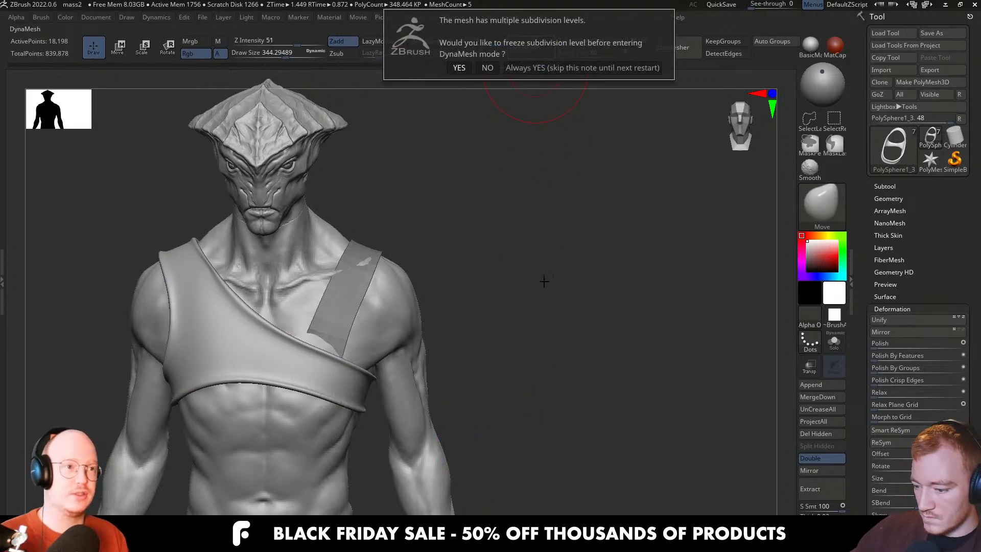
{"action": "left_click", "coordinate": [488, 67]}
{"action": "left_click_drag", "start_coordinate": [512, 280], "coordinate": [512, 317]}
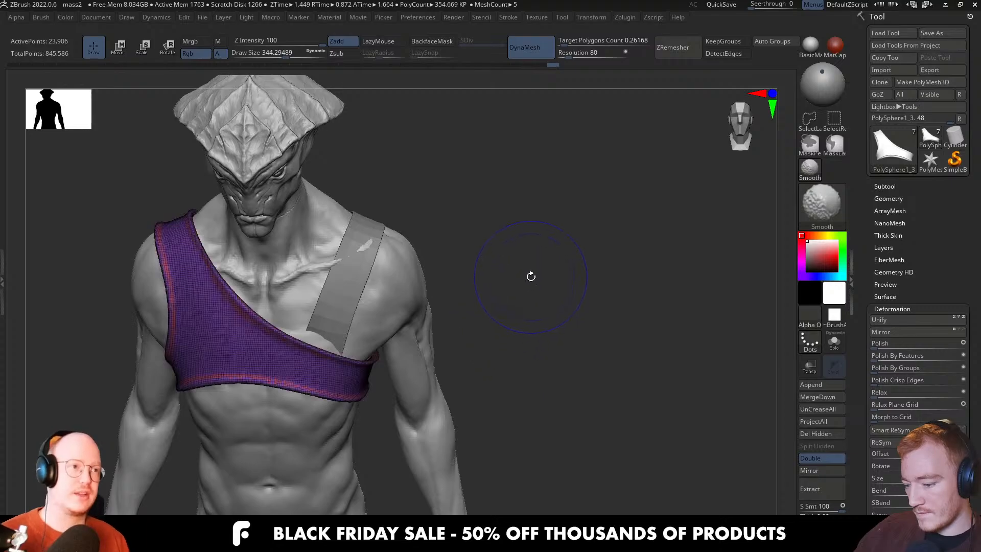
{"action": "key", "text": "ctrl+z"}
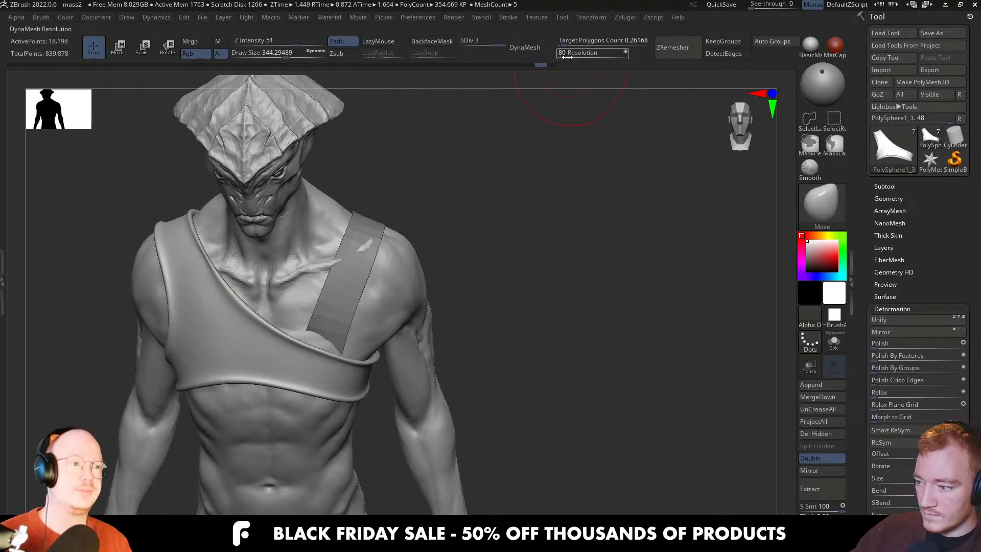
DynaMesh the garment at Resolution 160 without freezing its subdivision levels
{"action": "left_click", "coordinate": [531, 49]}
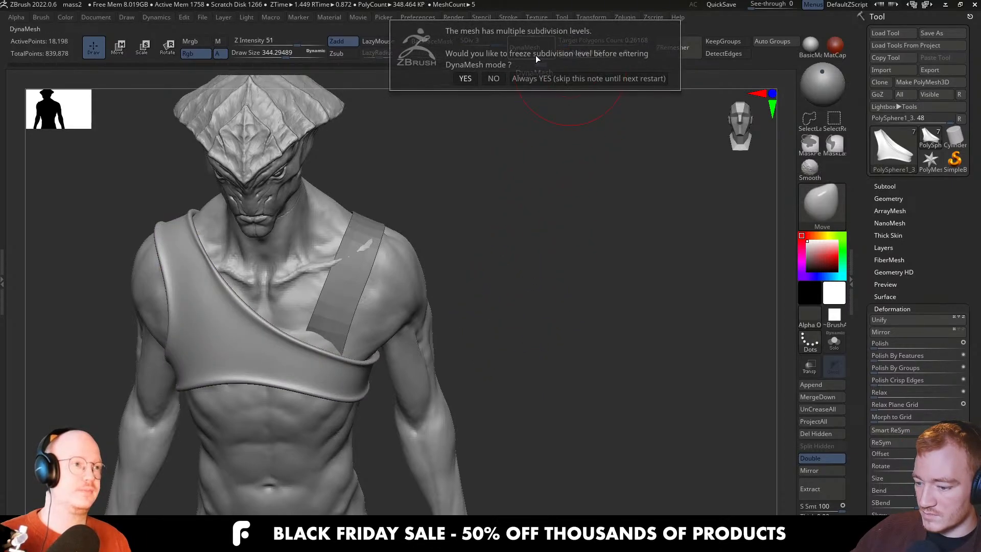
{"action": "left_click", "coordinate": [494, 79]}
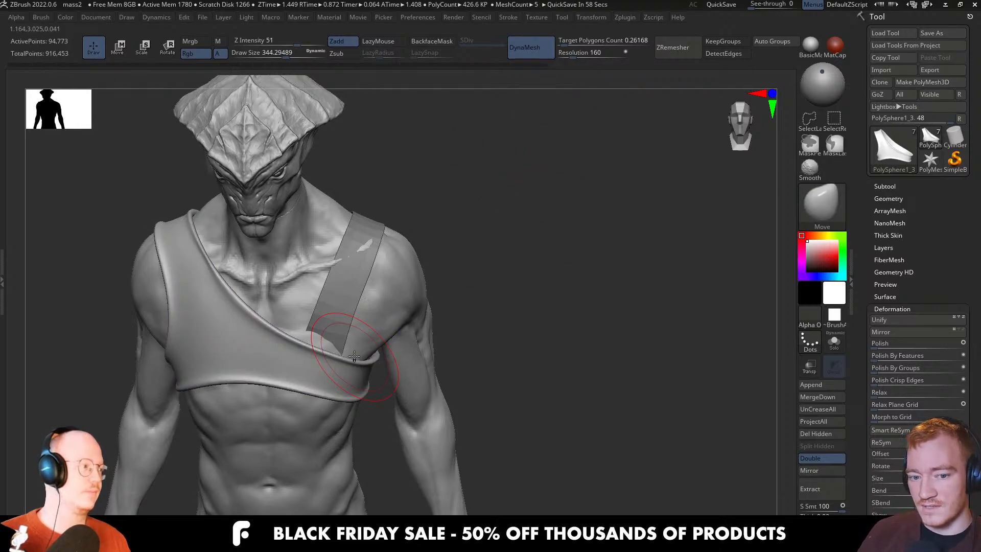
{"action": "right_click_drag", "start_coordinate": [354, 356], "coordinate": [318, 373]}
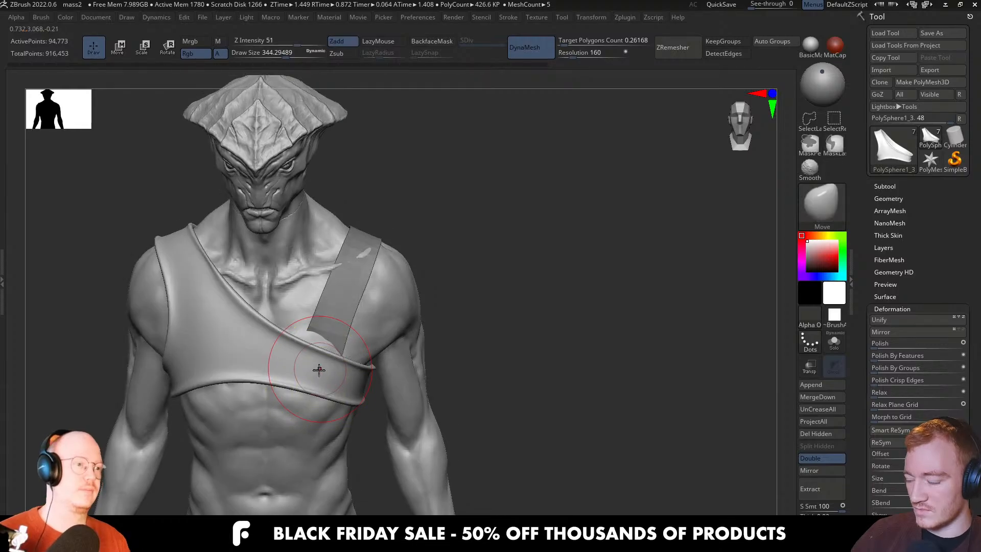
Build up the raised neckline trim across the chest with the ClayBuildup brush, reducing it to about 35 to 44 Draw Size
{"action": "key", "text": "b"}
{"action": "key", "text": "c"}
{"action": "key", "text": "b"}
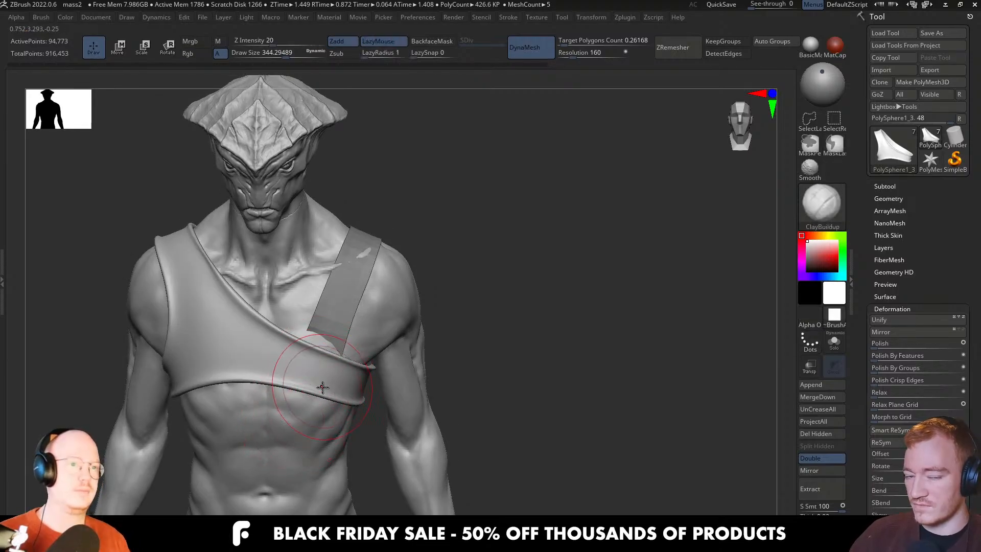
{"action": "right_click_drag", "start_coordinate": [324, 379], "coordinate": [361, 373], "text": "alt"}
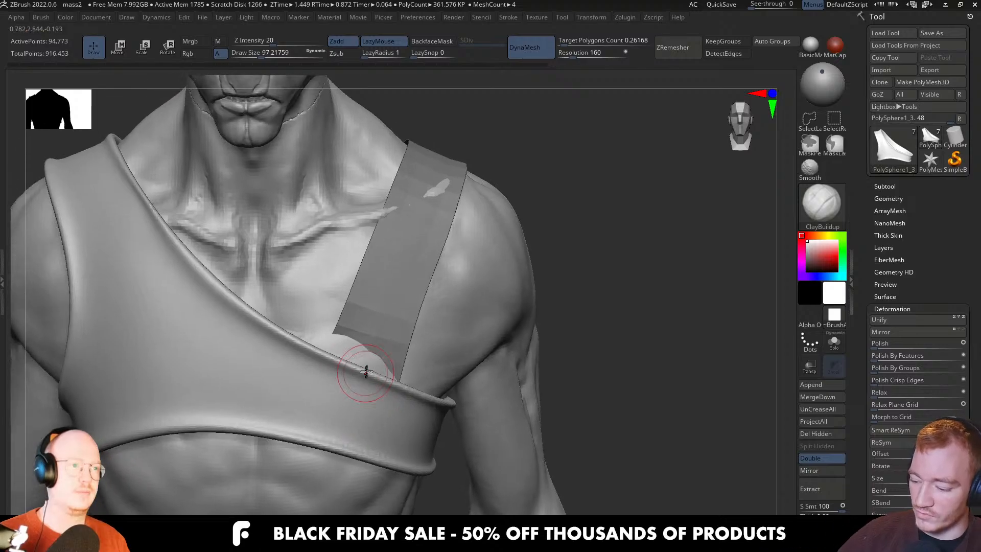
{"action": "left_click_drag", "start_coordinate": [365, 365], "coordinate": [391, 384]}
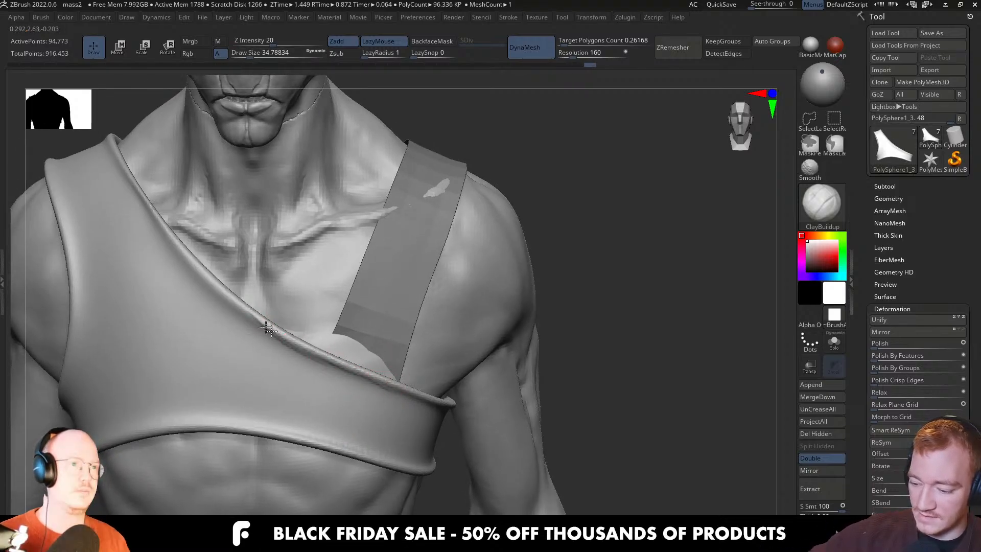
{"action": "right_click_drag", "start_coordinate": [152, 210], "coordinate": [246, 312], "text": "alt"}
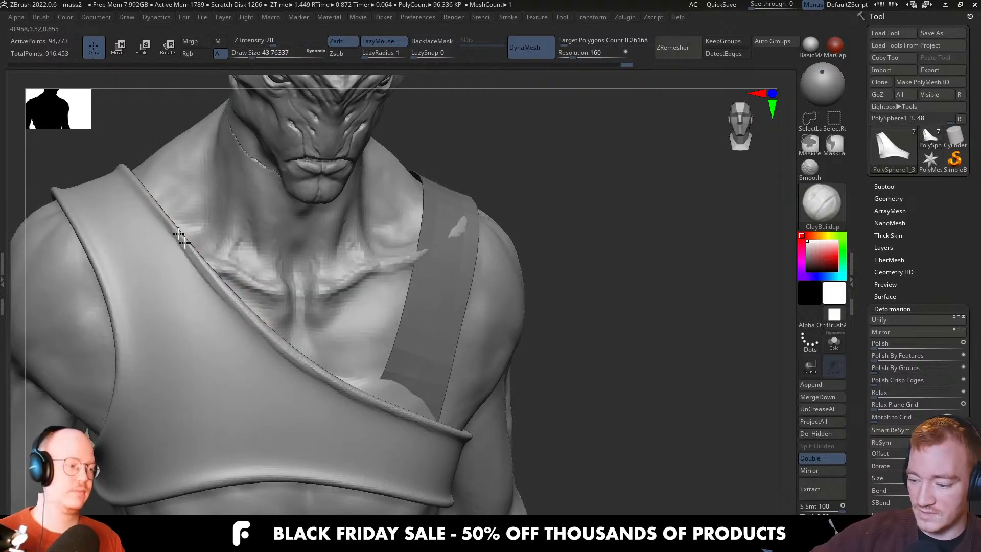
Thicken the neckline trim from the strap shoulder down to the collarbone with the Inflat brush at about 62 Draw Size
{"action": "mouse_move", "coordinate": [179, 244]}
{"action": "right_mouse_down"}
{"action": "mouse_move", "coordinate": [201, 322]}
{"action": "mouse_move", "coordinate": [246, 295]}
{"action": "right_mouse_up"}
{"action": "key", "text": "b"}
{"action": "key", "text": "i"}
{"action": "key", "text": "n"}
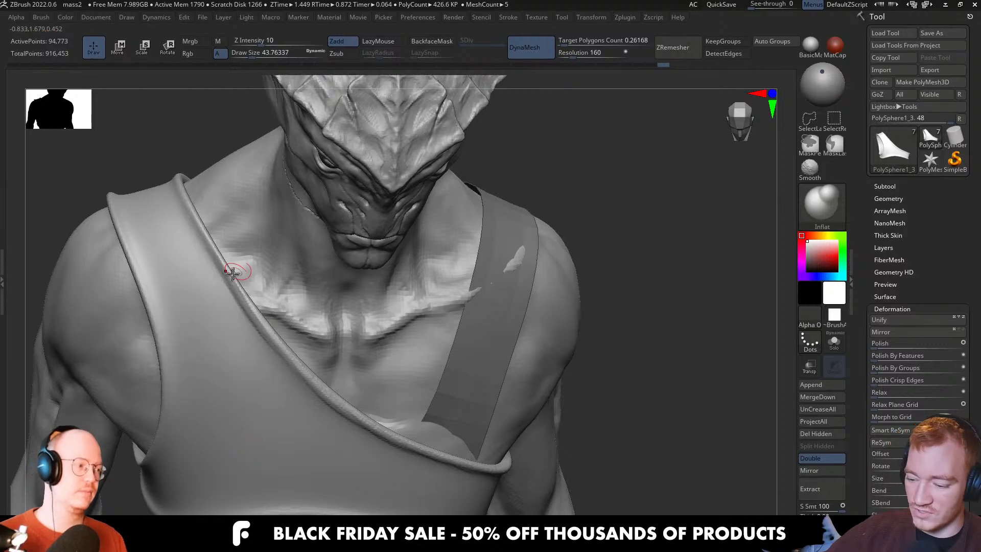
{"action": "key", "text": "s"}
{"action": "left_click_drag", "start_coordinate": [233, 276], "coordinate": [258, 276]}
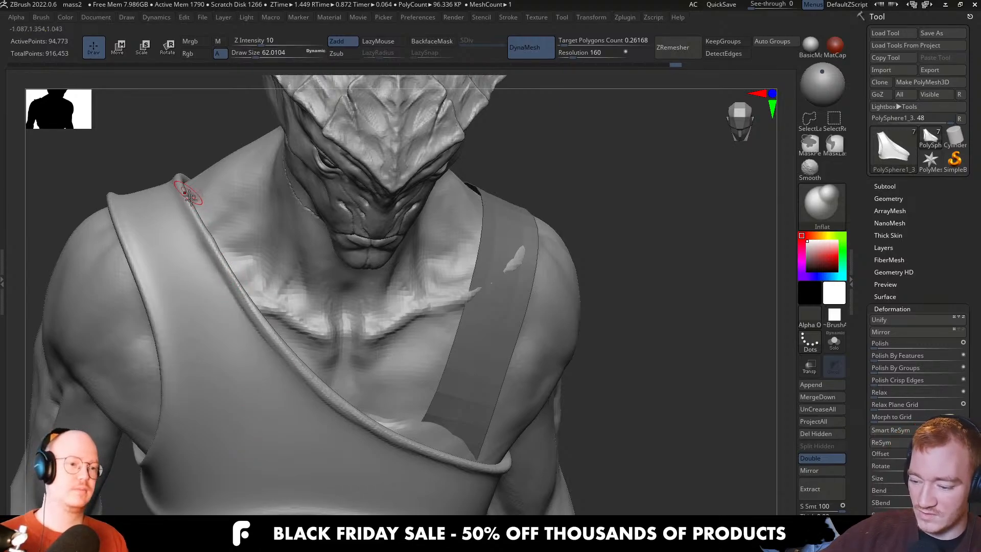
{"action": "right_click_drag", "start_coordinate": [181, 188], "coordinate": [196, 215]}
{"action": "right_click_drag", "start_coordinate": [236, 291], "coordinate": [199, 224]}
{"action": "right_click_drag", "start_coordinate": [176, 135], "coordinate": [292, 307]}
Inflate the neckline trim further down across the middle of the chest at about 65 Draw Size
{"action": "key", "text": "s"}
{"action": "left_click_drag", "start_coordinate": [302, 328], "coordinate": [298, 327]}
{"action": "left_click_drag", "start_coordinate": [297, 333], "coordinate": [349, 375]}
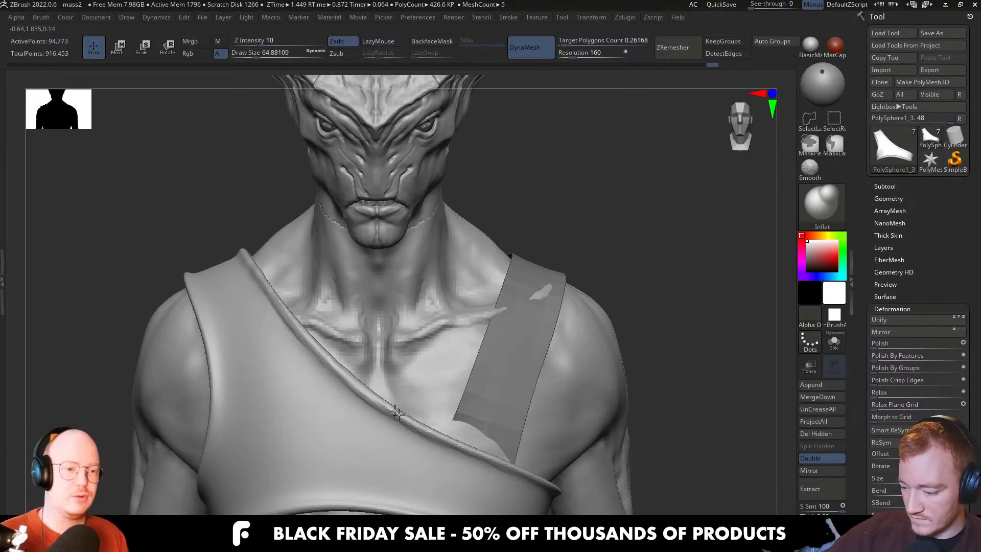
{"action": "left_click_drag", "start_coordinate": [396, 412], "coordinate": [390, 403]}
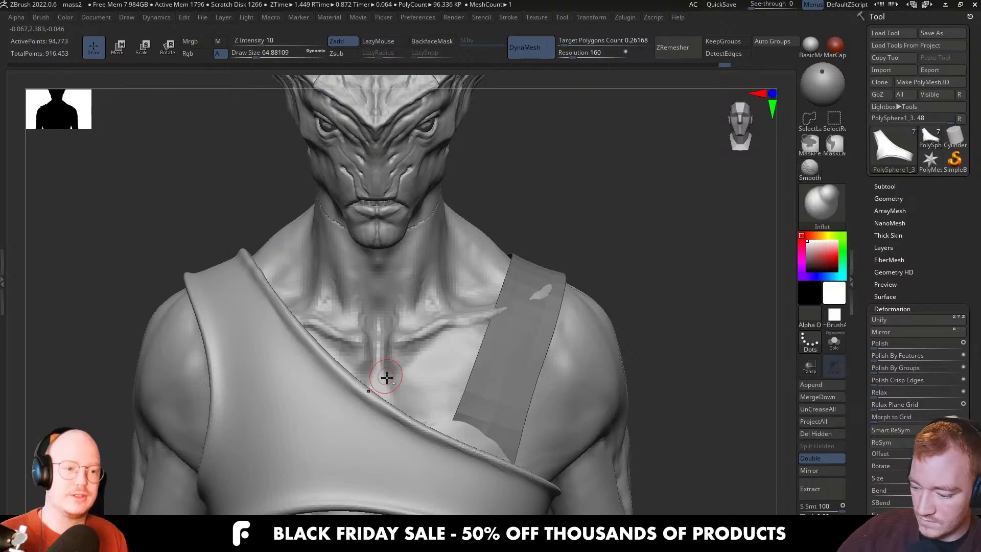
{"action": "right_click_drag", "start_coordinate": [271, 292], "coordinate": [328, 353]}
Try to reposition the chest trim with the Move brush at about 299 Draw Size, undo the stroke and enlarge the brush to about 602
{"action": "key", "text": "s"}
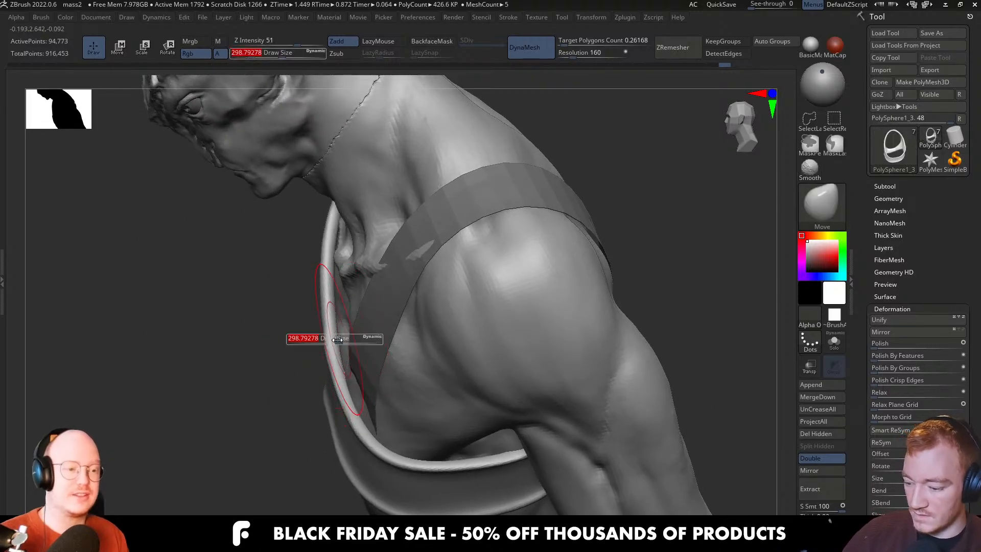
{"action": "key", "text": "s"}
{"action": "mouse_move", "coordinate": [333, 323]}
{"action": "left_mouse_down"}
{"action": "mouse_move", "coordinate": [349, 322]}
{"action": "mouse_move", "coordinate": [335, 334]}
{"action": "mouse_move", "coordinate": [343, 312]}
{"action": "left_mouse_up"}
{"action": "key", "text": "ctrl+z"}
{"action": "key", "text": "s"}
{"action": "right_click_drag", "start_coordinate": [343, 312], "coordinate": [371, 383]}
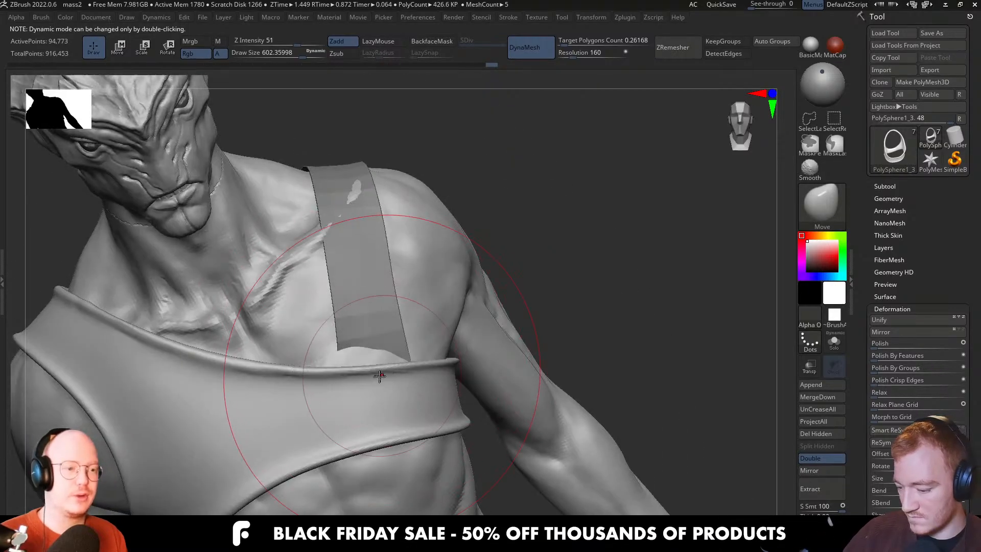
Build up the upper trim from the chest to under the bare shoulder's arm with ClayBuildup at about 33 Draw Size
{"action": "key", "text": "b"}
{"action": "key", "text": "c"}
{"action": "key", "text": "b"}
{"action": "key", "text": "bracketleft"}
{"action": "key", "text": "bracketleft"}
{"action": "key", "text": "bracketleft"}
{"action": "key", "text": "bracketleft"}
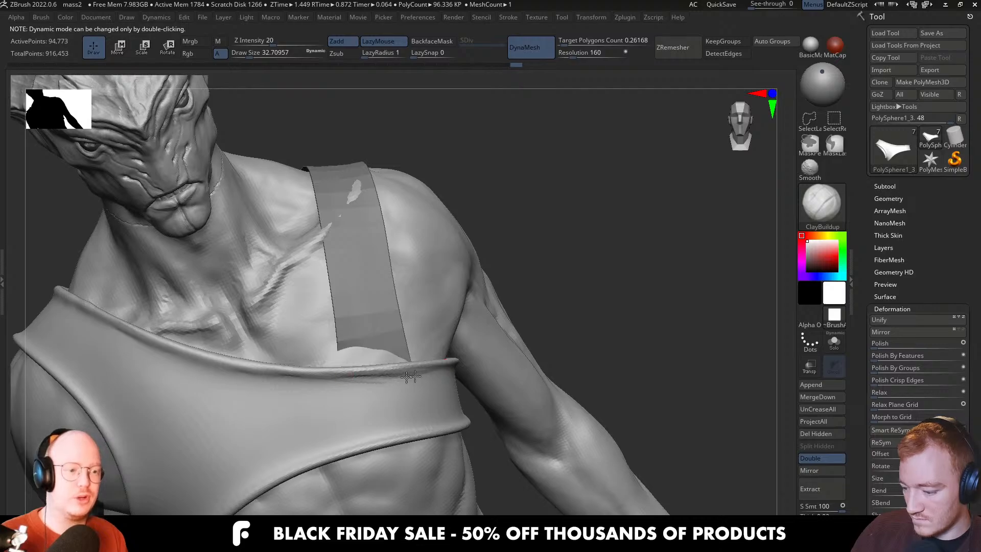
{"action": "key", "text": "shift"}
{"action": "mouse_move", "coordinate": [417, 375]}
{"action": "right_mouse_down"}
{"action": "mouse_move", "coordinate": [500, 356]}
{"action": "mouse_move", "coordinate": [508, 376]}
{"action": "mouse_move", "coordinate": [467, 365]}
{"action": "right_mouse_up"}
{"action": "left_click_drag", "start_coordinate": [429, 359], "coordinate": [569, 349]}
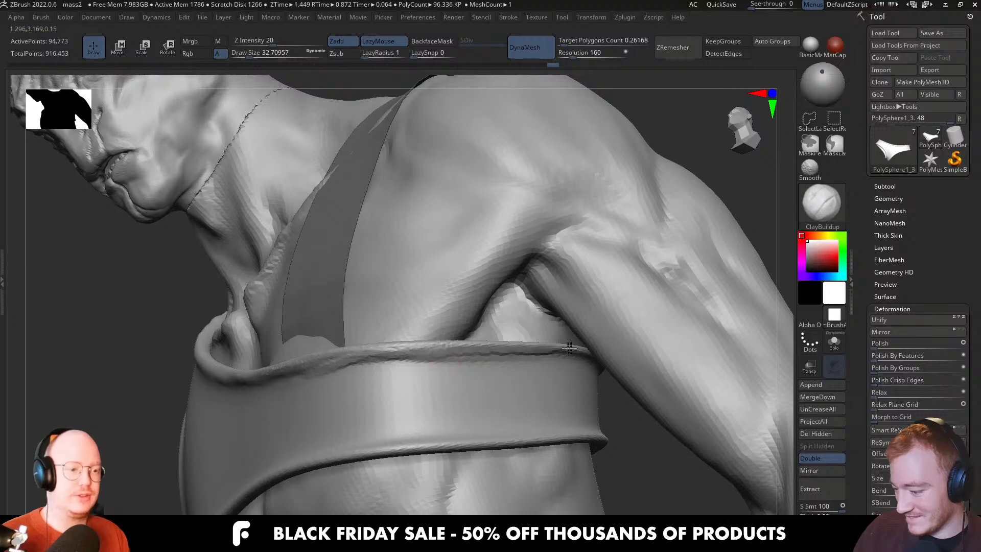
{"action": "mouse_move", "coordinate": [476, 346]}
{"action": "left_mouse_down"}
{"action": "mouse_move", "coordinate": [579, 356]}
{"action": "mouse_move", "coordinate": [427, 358]}
{"action": "left_mouse_up"}
{"action": "left_click_drag", "start_coordinate": [558, 352], "coordinate": [352, 353]}
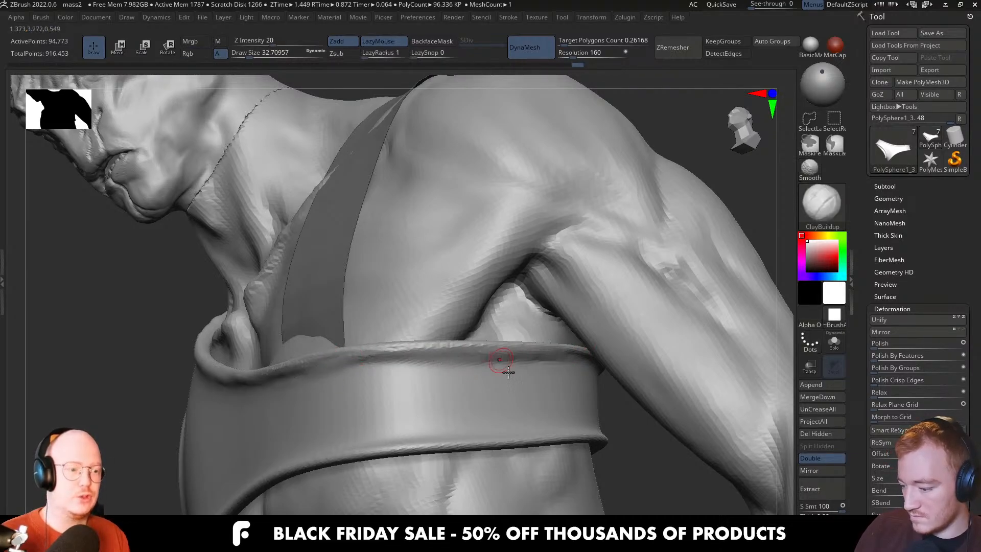
Enlarge the brush to about 46 Draw Size and smooth the built-up trim beneath the bare shoulder's armpit
{"action": "right_click_drag", "start_coordinate": [499, 362], "coordinate": [480, 353]}
{"action": "right_click_drag", "start_coordinate": [364, 366], "coordinate": [434, 362]}
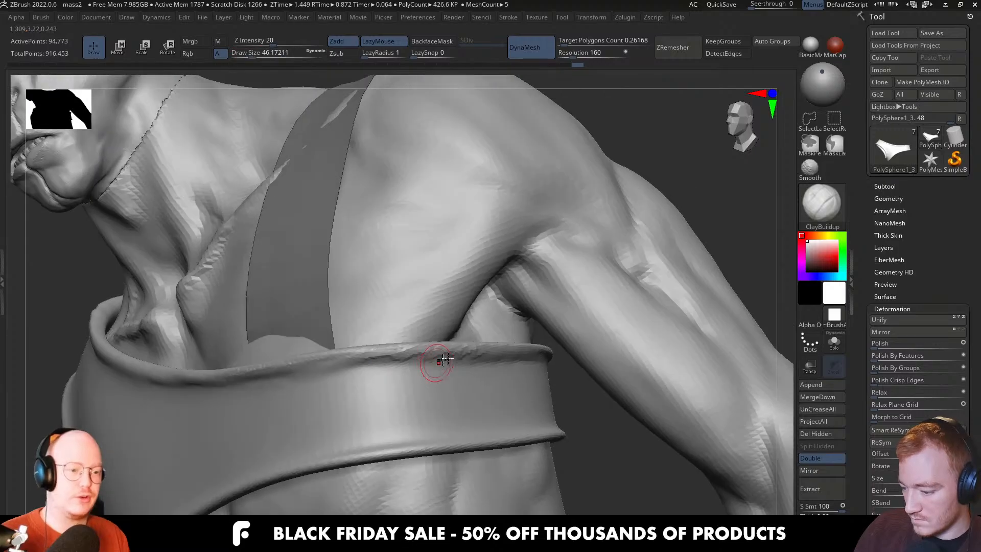
{"action": "left_click_drag", "start_coordinate": [434, 361], "coordinate": [365, 367], "text": "shift"}
{"action": "mouse_move", "coordinate": [366, 368]}
{"action": "right_mouse_down"}
{"action": "mouse_move", "coordinate": [414, 446]}
{"action": "mouse_move", "coordinate": [408, 417]}
{"action": "right_mouse_up"}
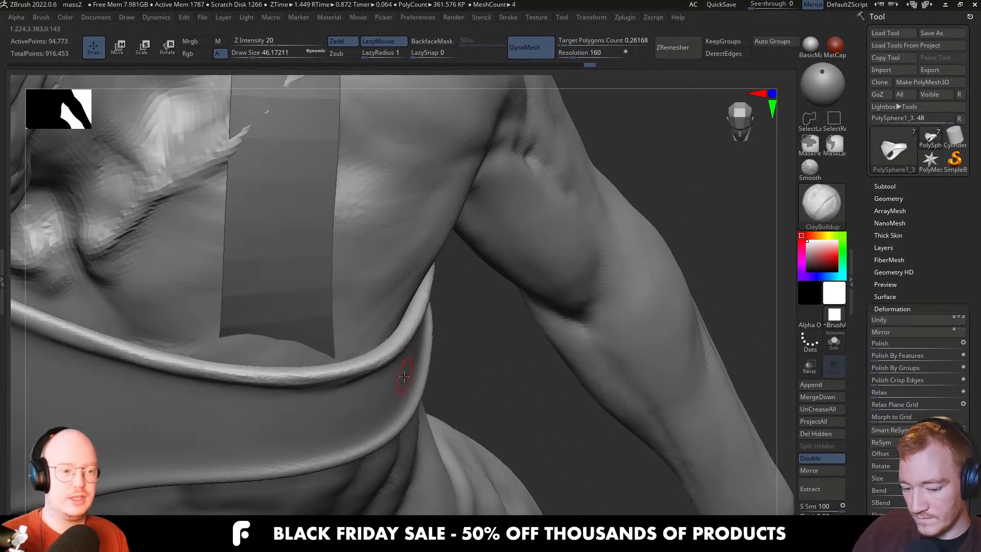
Flatten and even out the trim under the bare shoulder's arm with the TrimDynamic brush at about 54 to 77 Draw Size
{"action": "key", "text": "b"}
{"action": "key", "text": "s"}
{"action": "key", "text": "t"}
{"action": "key", "text": "b"}
{"action": "key", "text": "t"}
{"action": "key", "text": "d"}
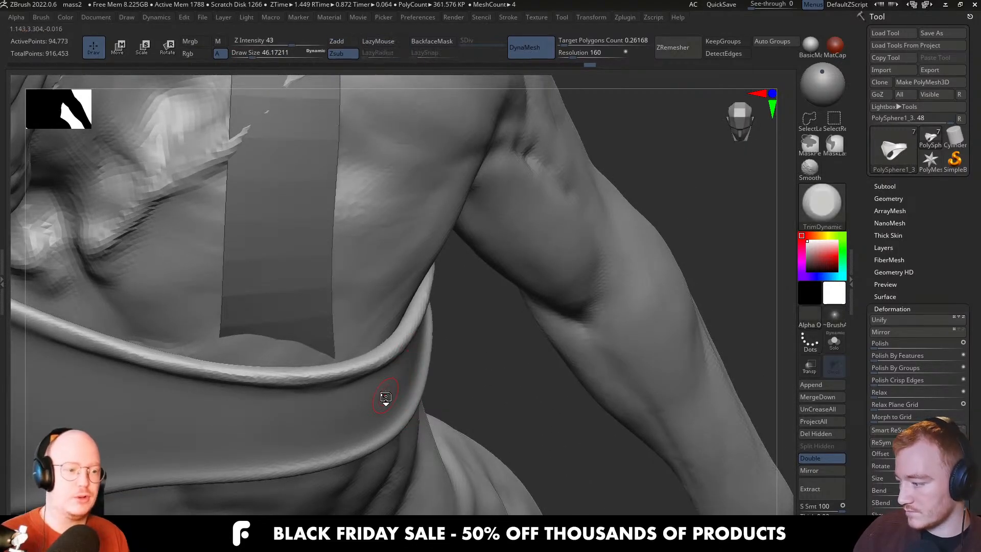
{"action": "mouse_move", "coordinate": [383, 401]}
{"action": "right_mouse_down"}
{"action": "mouse_move", "coordinate": [384, 341]}
{"action": "mouse_move", "coordinate": [363, 350]}
{"action": "right_mouse_up"}
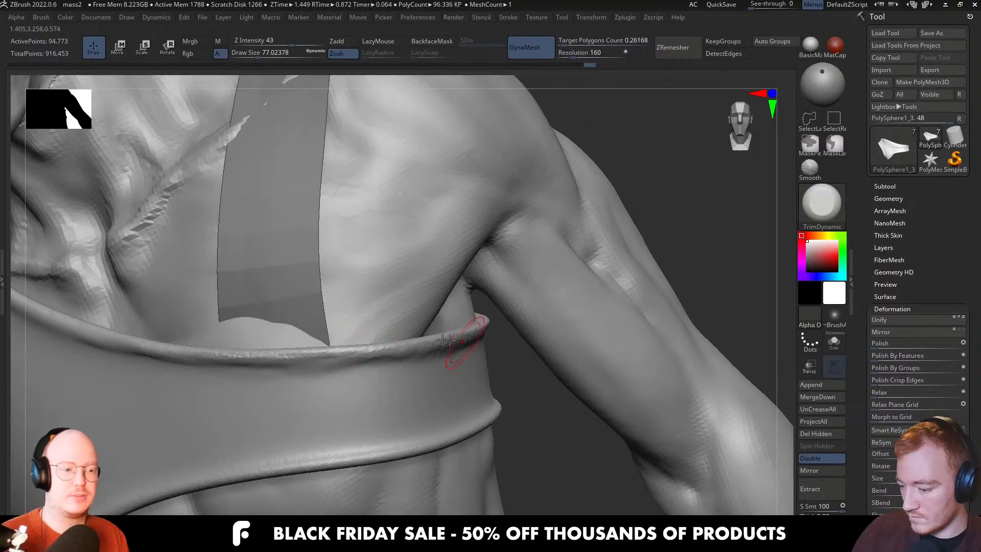
{"action": "mouse_move", "coordinate": [466, 335]}
{"action": "right_mouse_down"}
{"action": "mouse_move", "coordinate": [453, 358]}
{"action": "mouse_move", "coordinate": [432, 346]}
{"action": "right_mouse_up"}
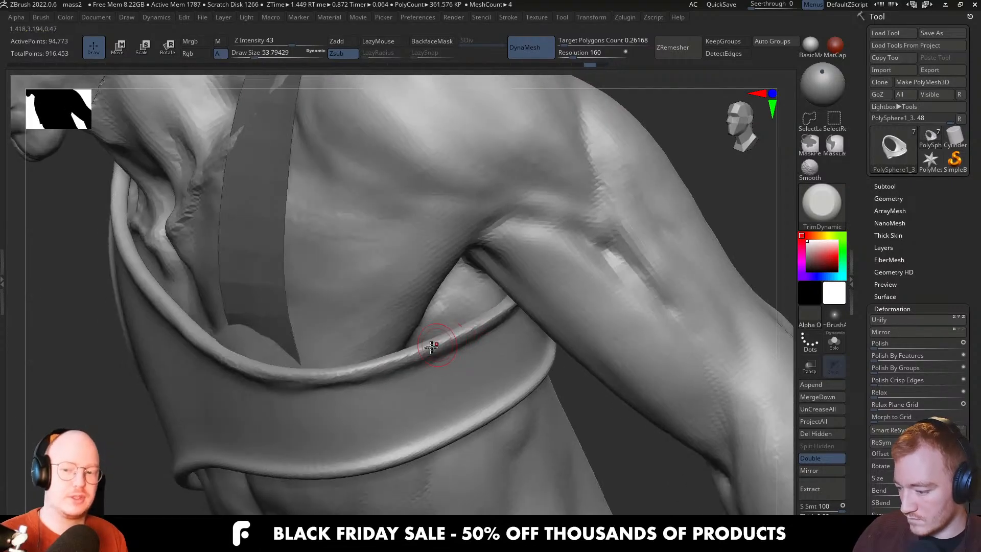
{"action": "key", "text": "shift"}
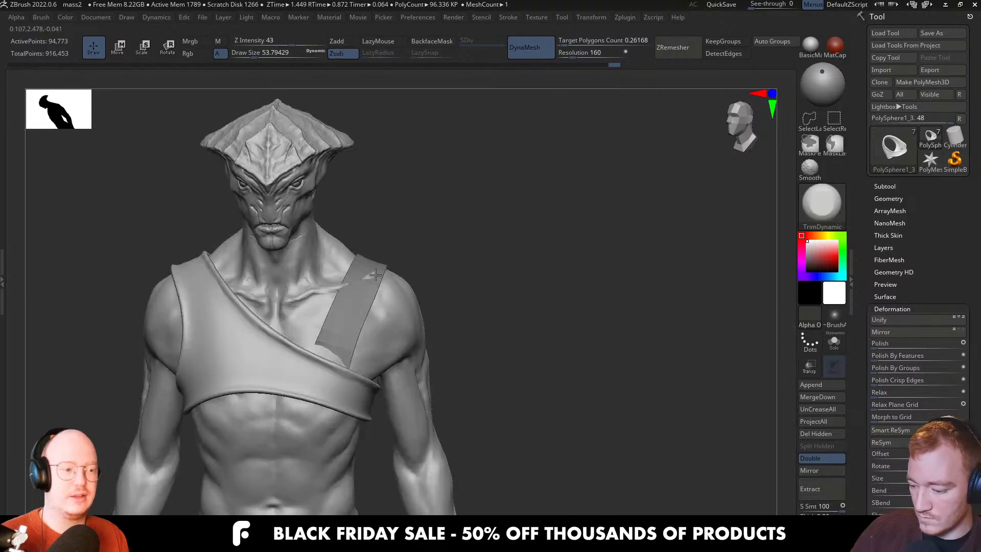
{"action": "mouse_move", "coordinate": [430, 398]}
{"action": "right_mouse_down"}
{"action": "mouse_move", "coordinate": [417, 404]}
{"action": "mouse_move", "coordinate": [444, 403]}
{"action": "mouse_move", "coordinate": [402, 417]}
{"action": "mouse_move", "coordinate": [351, 412]}
{"action": "mouse_move", "coordinate": [455, 362]}
{"action": "right_mouse_up"}
{"action": "key", "text": "b"}
{"action": "key", "text": "c"}
{"action": "key", "text": "b"}
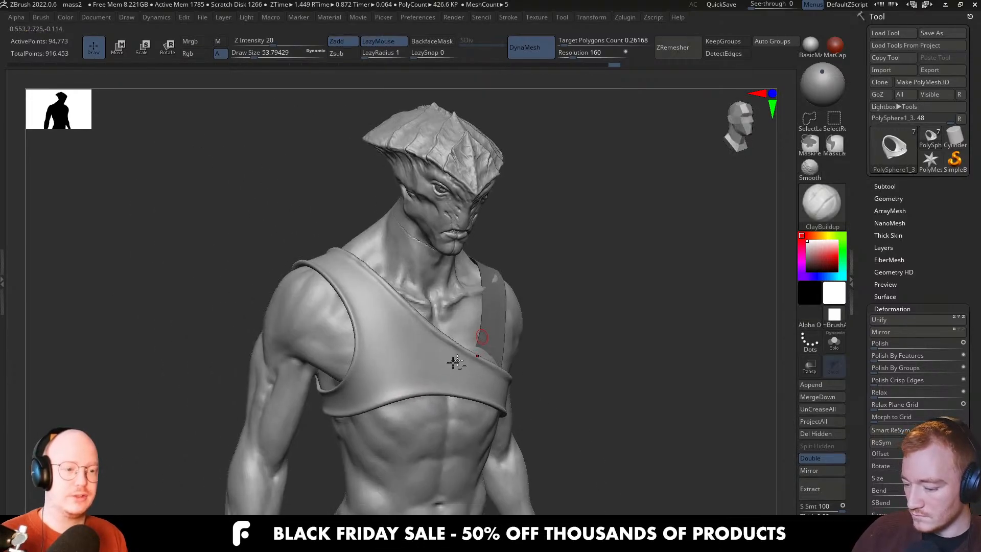
{"action": "mouse_move", "coordinate": [383, 375]}
{"action": "right_mouse_down", "text": "ctrl"}
{"action": "mouse_move", "coordinate": [379, 414]}
{"action": "mouse_move", "coordinate": [357, 446]}
{"action": "mouse_move", "coordinate": [384, 414]}
{"action": "mouse_move", "coordinate": [373, 407]}
{"action": "mouse_move", "coordinate": [394, 390]}
{"action": "right_mouse_up", "text": "ctrl"}
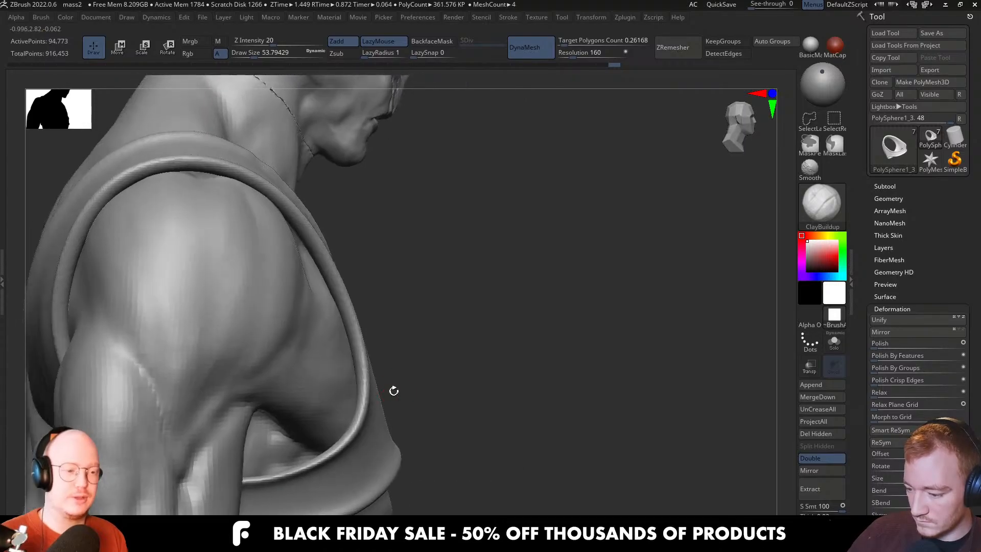
Fit the armhole trim around the strap-side shoulder to the body with the Move brush at about 234 to 257 Draw Size
{"action": "key", "text": "b"}
{"action": "key", "text": "m"}
{"action": "key", "text": "v"}
{"action": "key", "text": "s"}
{"action": "left_click_drag", "start_coordinate": [358, 353], "coordinate": [372, 354]}
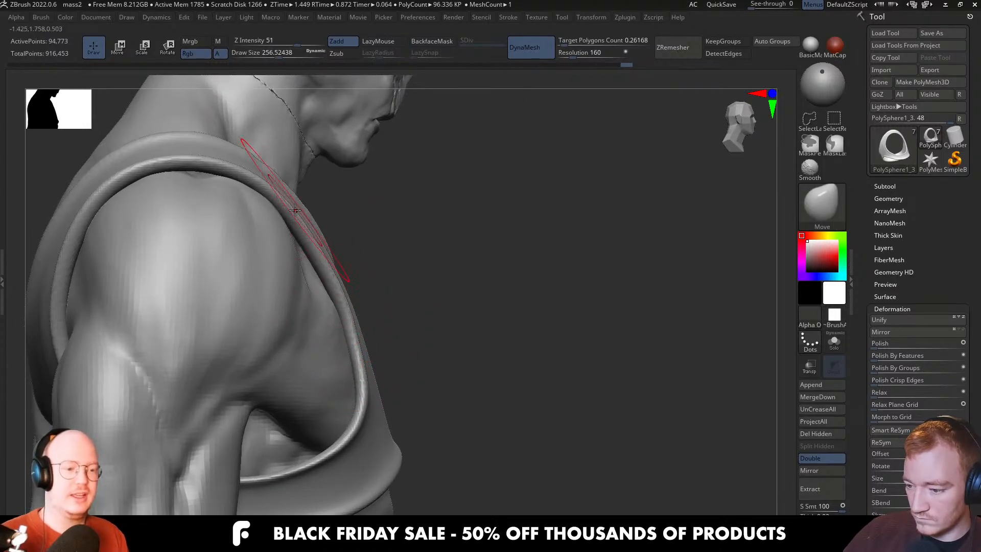
{"action": "right_click_drag", "start_coordinate": [295, 210], "coordinate": [252, 193]}
{"action": "left_click_drag", "start_coordinate": [204, 166], "coordinate": [191, 170]}
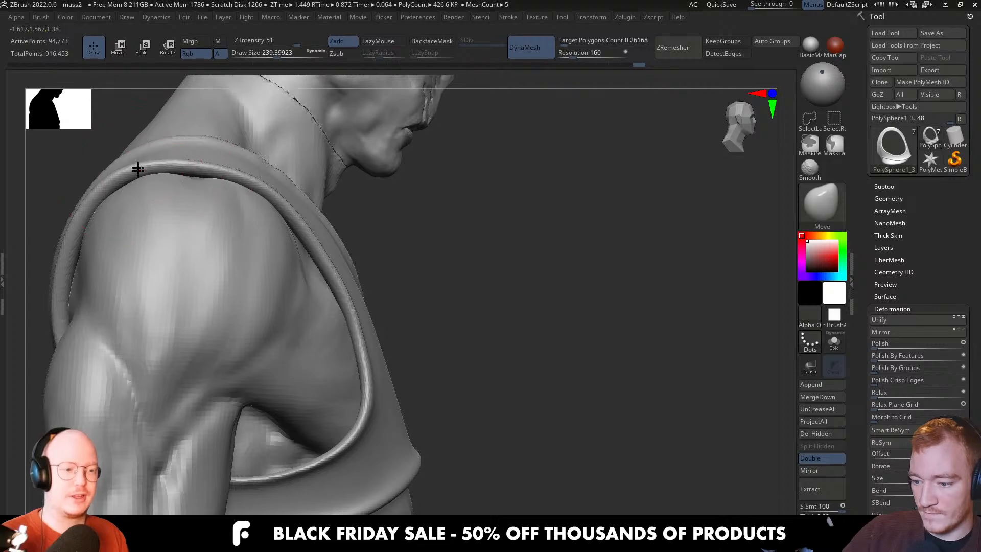
{"action": "right_click_drag", "start_coordinate": [286, 204], "coordinate": [324, 232]}
{"action": "right_click_drag", "start_coordinate": [225, 235], "coordinate": [259, 197]}
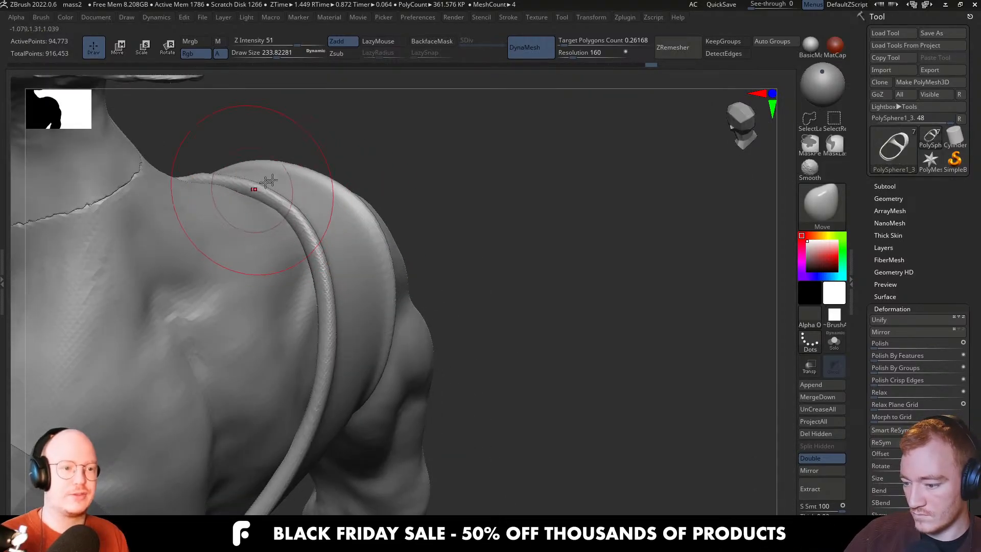
Build up the neckline trim along the back of the strap shoulder with ClayBuildup at about 77 Draw Size
{"action": "mouse_move", "coordinate": [304, 220]}
{"action": "right_mouse_down"}
{"action": "mouse_move", "coordinate": [308, 256]}
{"action": "mouse_move", "coordinate": [322, 236]}
{"action": "mouse_move", "coordinate": [329, 301]}
{"action": "right_mouse_up"}
{"action": "key", "text": "b"}
{"action": "key", "text": "c"}
{"action": "key", "text": "b"}
{"action": "key", "text": "s"}
{"action": "left_click_drag", "start_coordinate": [319, 286], "coordinate": [307, 280]}
{"action": "right_click_drag", "start_coordinate": [309, 279], "coordinate": [290, 286]}
{"action": "left_click_drag", "start_coordinate": [281, 251], "coordinate": [303, 275]}
Reduce the brush to about 54 Draw Size and display the garment's PolyFrame over the strap shoulder
{"action": "key", "text": "s"}
{"action": "left_click_drag", "start_coordinate": [300, 273], "coordinate": [290, 274]}
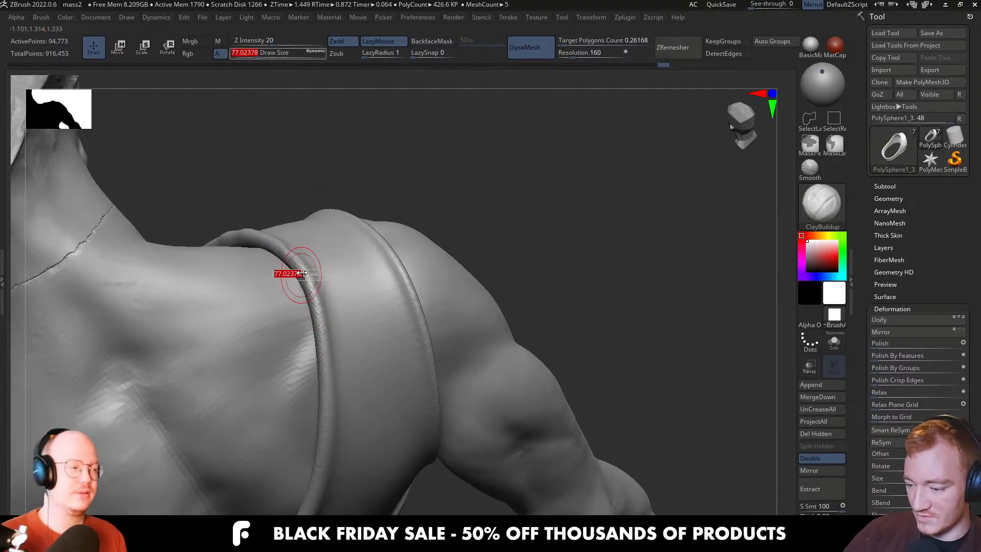
{"action": "right_click_drag", "start_coordinate": [299, 259], "coordinate": [315, 213]}
{"action": "key", "text": "shift+f"}
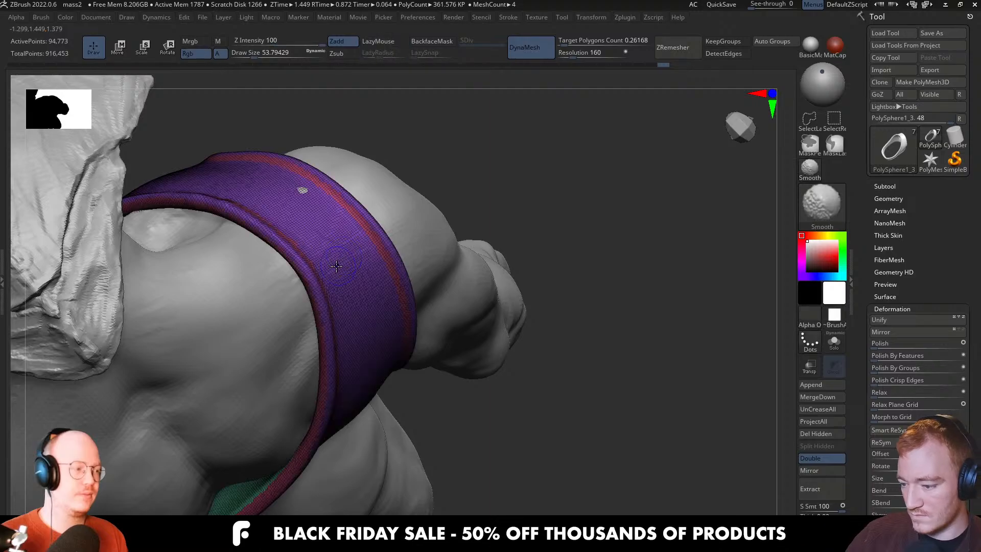
Fit the neckline trim over the strap shoulder to the body with the Move brush at about 149 Draw Size
{"action": "mouse_move", "coordinate": [347, 272]}
{"action": "right_mouse_down"}
{"action": "mouse_move", "coordinate": [336, 266]}
{"action": "mouse_move", "coordinate": [333, 237]}
{"action": "right_mouse_up"}
{"action": "key", "text": "b"}
{"action": "key", "text": "m"}
{"action": "key", "text": "v"}
{"action": "key", "text": "s"}
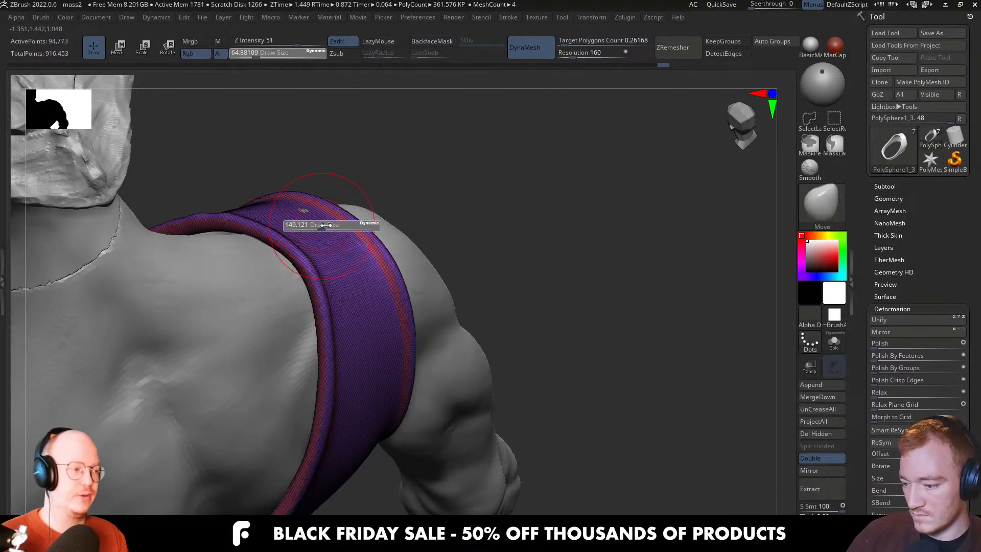
{"action": "left_click_drag", "start_coordinate": [332, 223], "coordinate": [328, 223]}
{"action": "mouse_move", "coordinate": [291, 202]}
{"action": "right_mouse_down"}
{"action": "mouse_move", "coordinate": [299, 302]}
{"action": "mouse_move", "coordinate": [325, 285]}
{"action": "right_mouse_up"}
Build up the neckline trim over the strap shoulder with ClayBuildup at about 44 Draw Size
{"action": "key", "text": "s"}
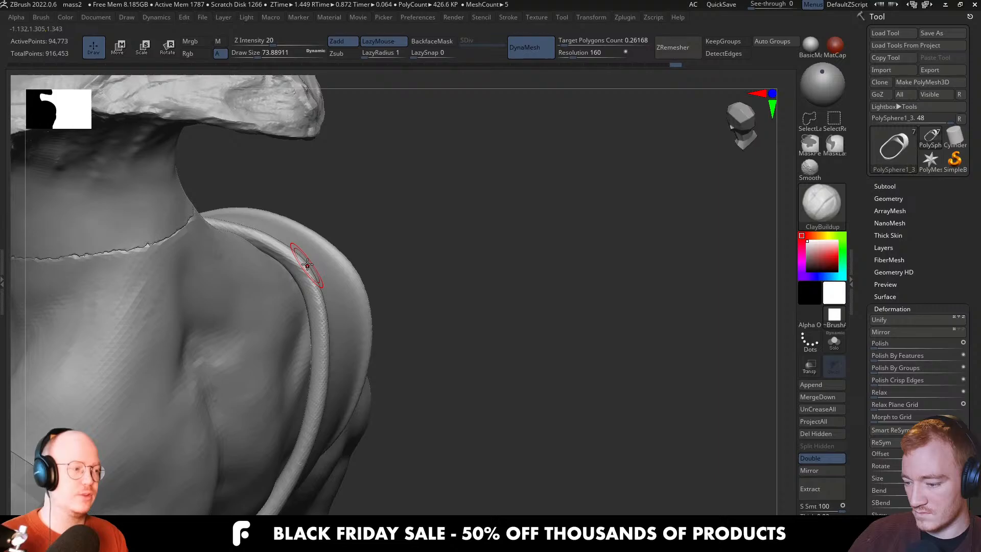
{"action": "right_click_drag", "start_coordinate": [307, 264], "coordinate": [291, 256]}
{"action": "key", "text": "s"}
{"action": "left_click_drag", "start_coordinate": [291, 257], "coordinate": [285, 256]}
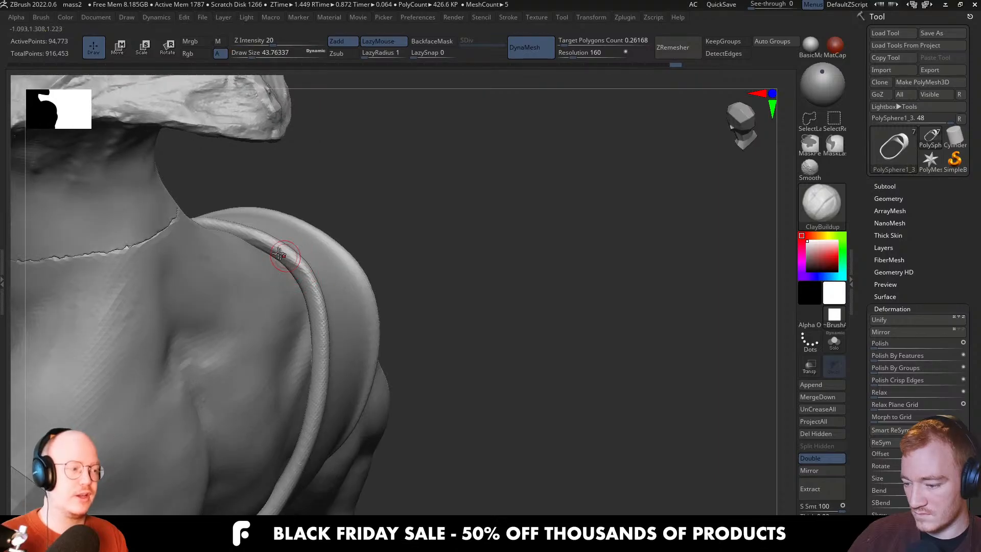
{"action": "right_click_drag", "start_coordinate": [304, 283], "coordinate": [315, 299]}
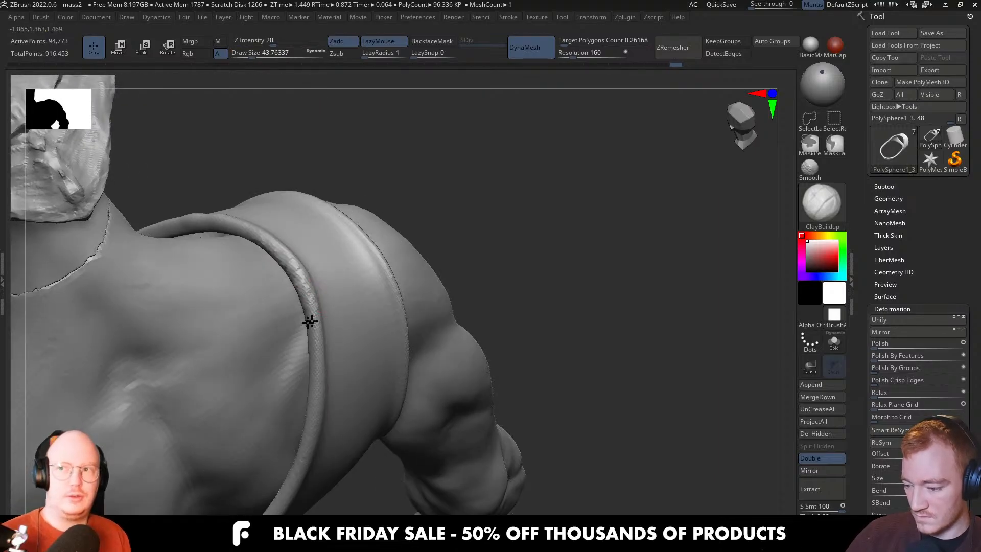
{"action": "right_click_drag", "start_coordinate": [329, 359], "coordinate": [308, 278]}
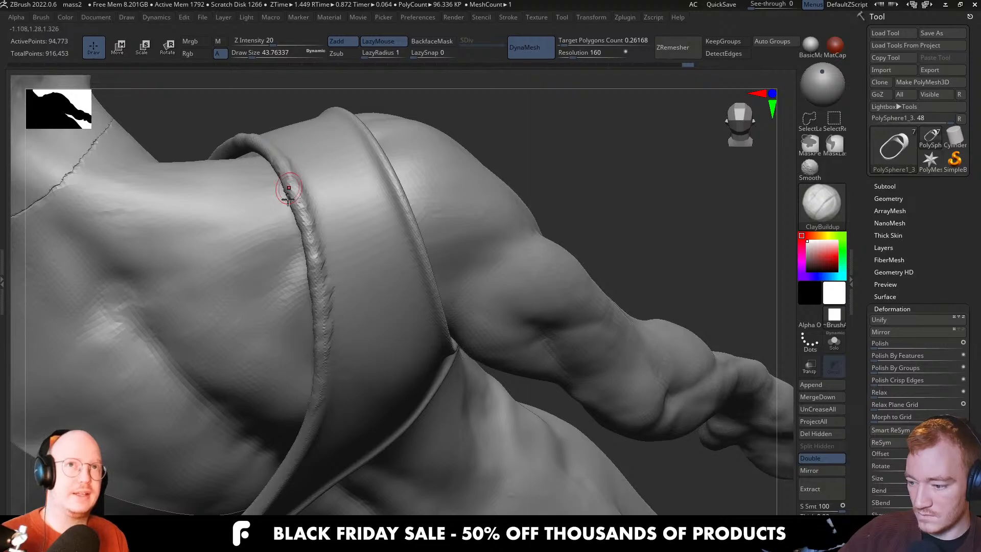
Build up the armhole trim over the top of the strap shoulder with ClayBuildup at about 44 Draw Size
{"action": "right_click_drag", "start_coordinate": [273, 188], "coordinate": [357, 158]}
{"action": "left_click_drag", "start_coordinate": [348, 162], "coordinate": [366, 391]}
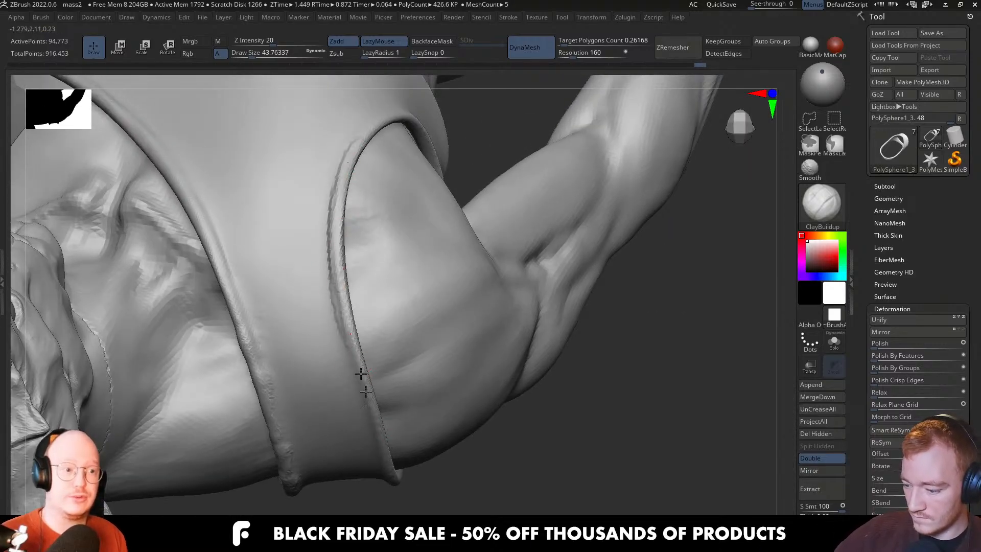
{"action": "right_click_drag", "start_coordinate": [387, 477], "coordinate": [337, 218]}
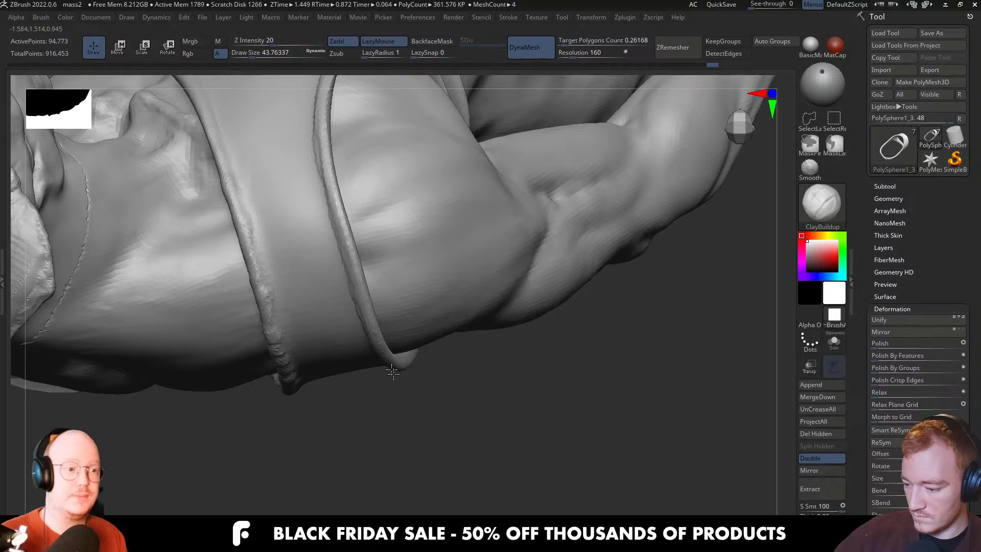
{"action": "right_click_drag", "start_coordinate": [393, 372], "coordinate": [361, 281]}
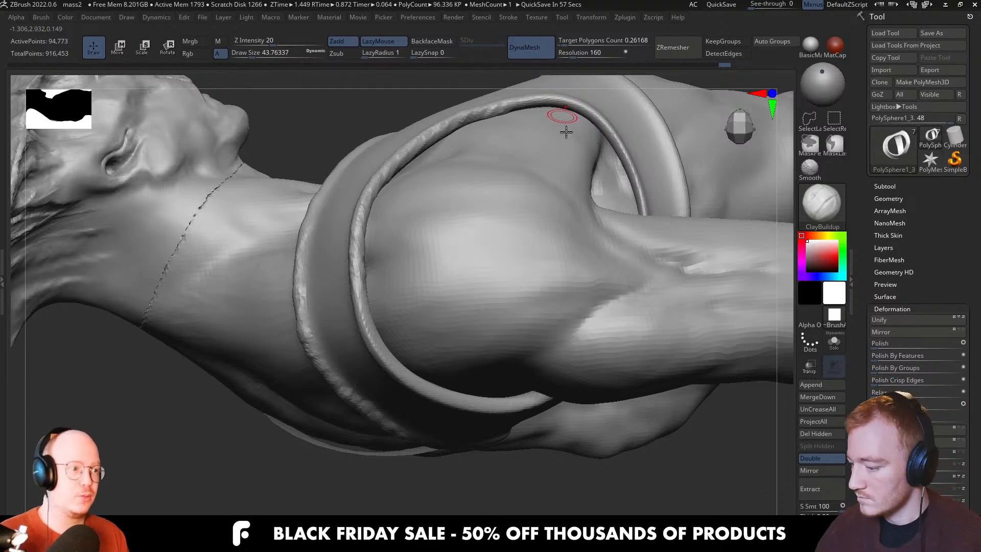
Thicken the armhole trim across the front of the strap shoulder with short ClayBuildup strokes at about 44 Draw Size
{"action": "right_click_drag", "start_coordinate": [567, 133], "coordinate": [449, 193]}
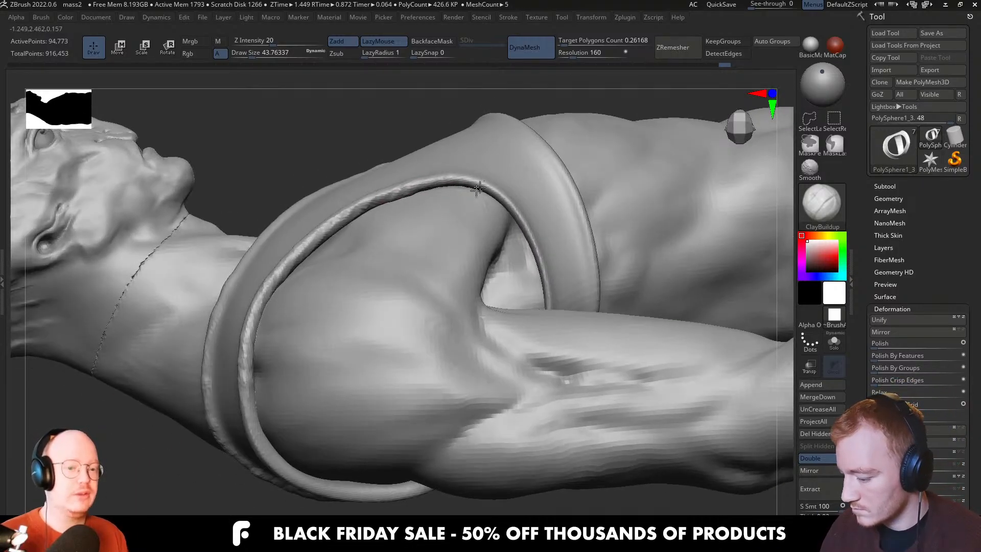
{"action": "right_click_drag", "start_coordinate": [503, 234], "coordinate": [468, 177]}
{"action": "left_click_drag", "start_coordinate": [430, 191], "coordinate": [411, 195]}
{"action": "mouse_move", "coordinate": [440, 217]}
{"action": "right_mouse_down"}
{"action": "mouse_move", "coordinate": [429, 250]}
{"action": "mouse_move", "coordinate": [433, 236]}
{"action": "right_mouse_up"}
{"action": "left_click_drag", "start_coordinate": [460, 177], "coordinate": [390, 186]}
{"action": "right_click_drag", "start_coordinate": [475, 202], "coordinate": [456, 214]}
{"action": "left_click_drag", "start_coordinate": [458, 189], "coordinate": [389, 194]}
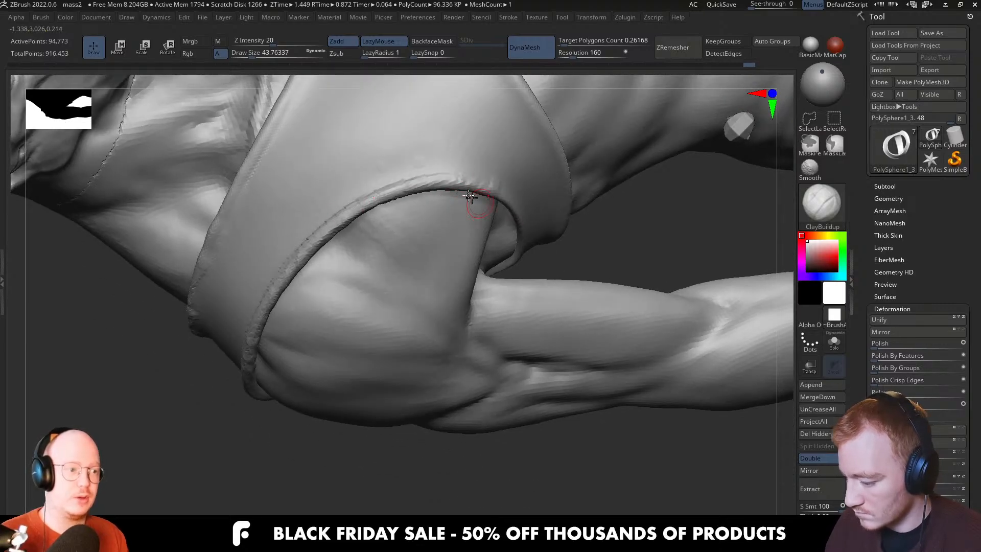
Continue the raised armhole trim down the chest side toward the armpit with ClayBuildup at about 44 Draw Size
{"action": "mouse_move", "coordinate": [471, 199]}
{"action": "right_mouse_down"}
{"action": "mouse_move", "coordinate": [495, 205]}
{"action": "mouse_move", "coordinate": [514, 188]}
{"action": "mouse_move", "coordinate": [482, 190]}
{"action": "right_mouse_up"}
{"action": "left_click_drag", "start_coordinate": [482, 169], "coordinate": [478, 230]}
{"action": "mouse_move", "coordinate": [483, 232]}
{"action": "right_mouse_down"}
{"action": "mouse_move", "coordinate": [506, 218]}
{"action": "mouse_move", "coordinate": [476, 194]}
{"action": "right_mouse_up"}
{"action": "left_click_drag", "start_coordinate": [454, 267], "coordinate": [444, 280]}
{"action": "right_click_drag", "start_coordinate": [476, 260], "coordinate": [504, 211]}
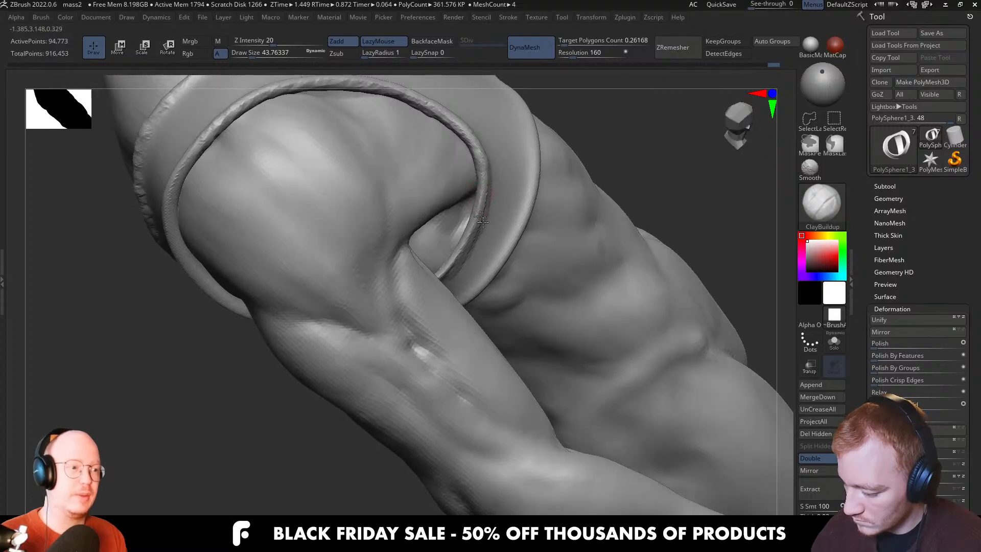
{"action": "left_click_drag", "start_coordinate": [481, 216], "coordinate": [452, 267]}
Isolate the garment, then build up and smooth the armhole trim where it passes under the arm
{"action": "key", "text": "shift+s"}
{"action": "right_click_drag", "start_coordinate": [488, 163], "coordinate": [465, 240]}
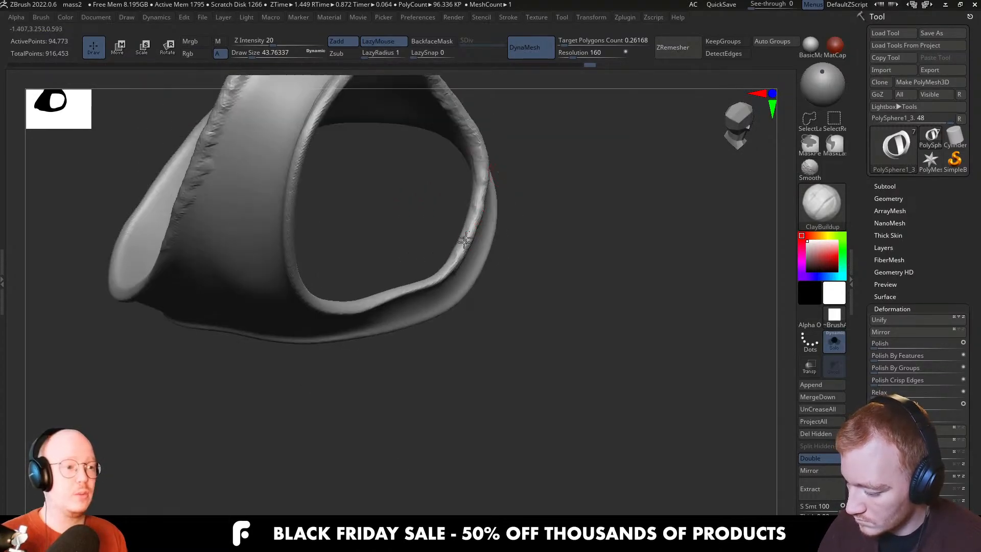
{"action": "right_click_drag", "start_coordinate": [454, 273], "coordinate": [450, 245]}
{"action": "left_click_drag", "start_coordinate": [454, 267], "coordinate": [438, 276], "text": "shift"}
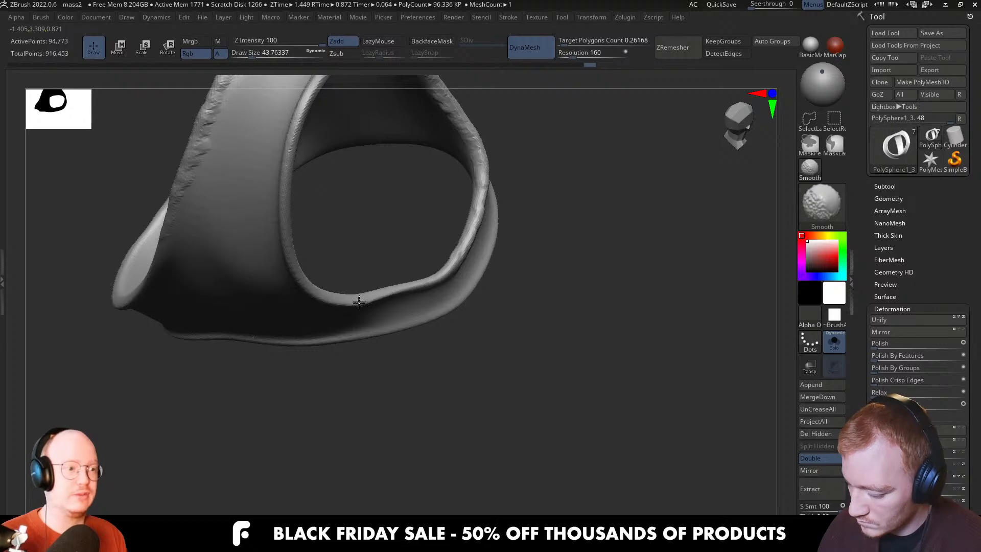
Build up the armhole trim on the garment's back with ClayBuildup at about 54 Draw Size and smooth its underarm part at about 44
{"action": "mouse_move", "coordinate": [359, 301]}
{"action": "right_mouse_down"}
{"action": "mouse_move", "coordinate": [377, 291]}
{"action": "mouse_move", "coordinate": [413, 307]}
{"action": "mouse_move", "coordinate": [458, 295]}
{"action": "right_mouse_up"}
{"action": "key", "text": "s"}
{"action": "left_click", "coordinate": [467, 289]}
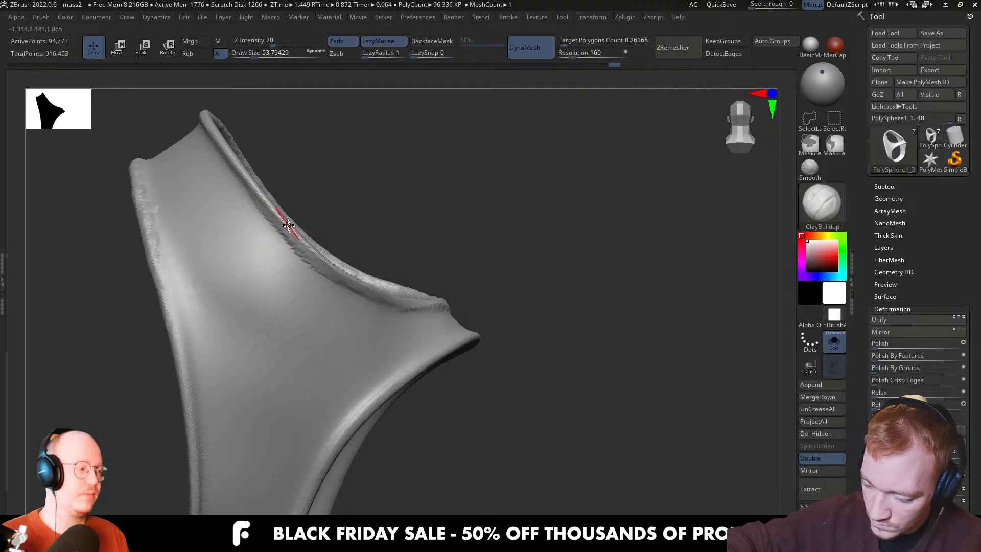
{"action": "mouse_move", "coordinate": [288, 225]}
{"action": "left_mouse_down"}
{"action": "mouse_move", "coordinate": [246, 175]}
{"action": "mouse_move", "coordinate": [272, 201]}
{"action": "left_mouse_up"}
{"action": "mouse_move", "coordinate": [272, 200]}
{"action": "right_mouse_down"}
{"action": "mouse_move", "coordinate": [357, 169]}
{"action": "mouse_move", "coordinate": [404, 230]}
{"action": "mouse_move", "coordinate": [358, 189]}
{"action": "mouse_move", "coordinate": [466, 217]}
{"action": "mouse_move", "coordinate": [486, 262]}
{"action": "right_mouse_up"}
{"action": "key", "text": "s"}
{"action": "left_click_drag", "start_coordinate": [483, 242], "coordinate": [445, 241], "text": "shift"}
{"action": "mouse_move", "coordinate": [455, 239]}
{"action": "right_mouse_down"}
{"action": "mouse_move", "coordinate": [541, 203]}
{"action": "mouse_move", "coordinate": [583, 217]}
{"action": "mouse_move", "coordinate": [498, 275]}
{"action": "mouse_move", "coordinate": [546, 240]}
{"action": "mouse_move", "coordinate": [533, 212]}
{"action": "right_mouse_up"}
{"action": "key", "text": "ctrl"}
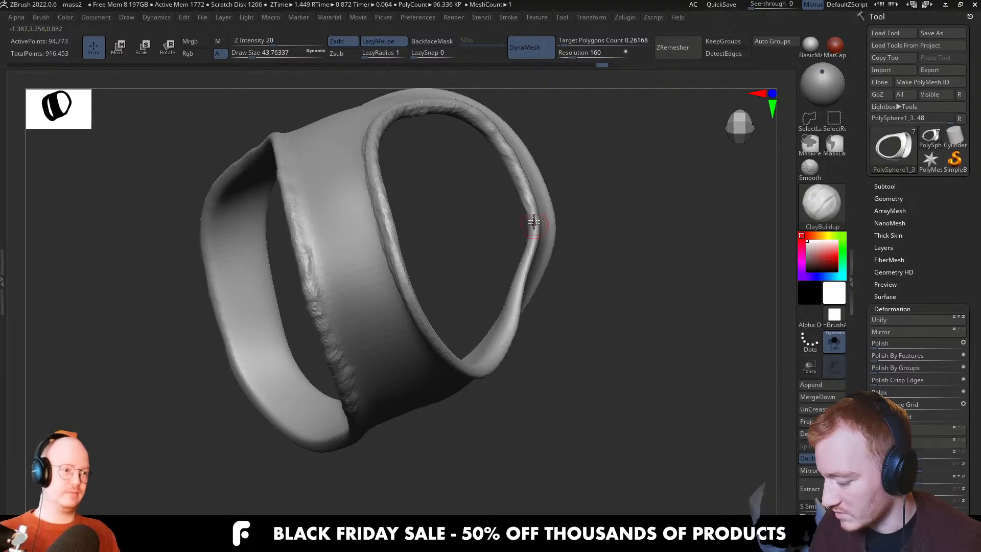
Thicken the thin underarm part of the armhole trim with the Inflat brush at about 59 Draw Size and adjust it with the Move brush
{"action": "mouse_move", "coordinate": [529, 252]}
{"action": "right_mouse_down"}
{"action": "mouse_move", "coordinate": [497, 285]}
{"action": "mouse_move", "coordinate": [513, 281]}
{"action": "mouse_move", "coordinate": [501, 261]}
{"action": "mouse_move", "coordinate": [501, 277]}
{"action": "right_mouse_up"}
{"action": "key", "text": "b"}
{"action": "key", "text": "i"}
{"action": "key", "text": "n"}
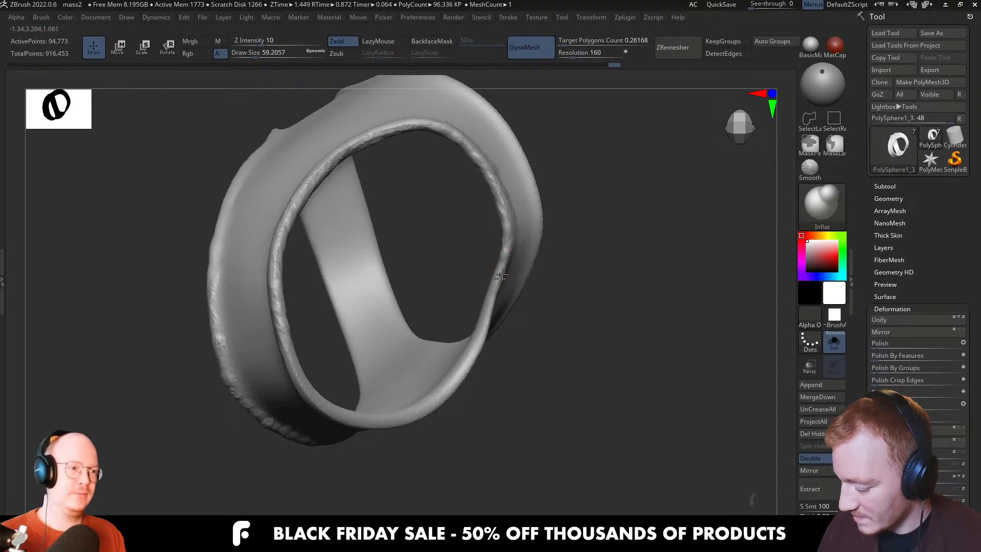
{"action": "mouse_move", "coordinate": [487, 334]}
{"action": "right_mouse_down"}
{"action": "mouse_move", "coordinate": [475, 345]}
{"action": "mouse_move", "coordinate": [435, 324]}
{"action": "mouse_move", "coordinate": [501, 305]}
{"action": "mouse_move", "coordinate": [482, 355]}
{"action": "mouse_move", "coordinate": [467, 338]}
{"action": "mouse_move", "coordinate": [489, 334]}
{"action": "right_mouse_up"}
{"action": "key", "text": "b"}
{"action": "key", "text": "m"}
{"action": "key", "text": "v"}
Inflate the armhole trim from the underarm up the back of the strap with the Inflat brush at about 59 Draw Size
{"action": "key", "text": "b"}
{"action": "key", "text": "i"}
{"action": "key", "text": "n"}
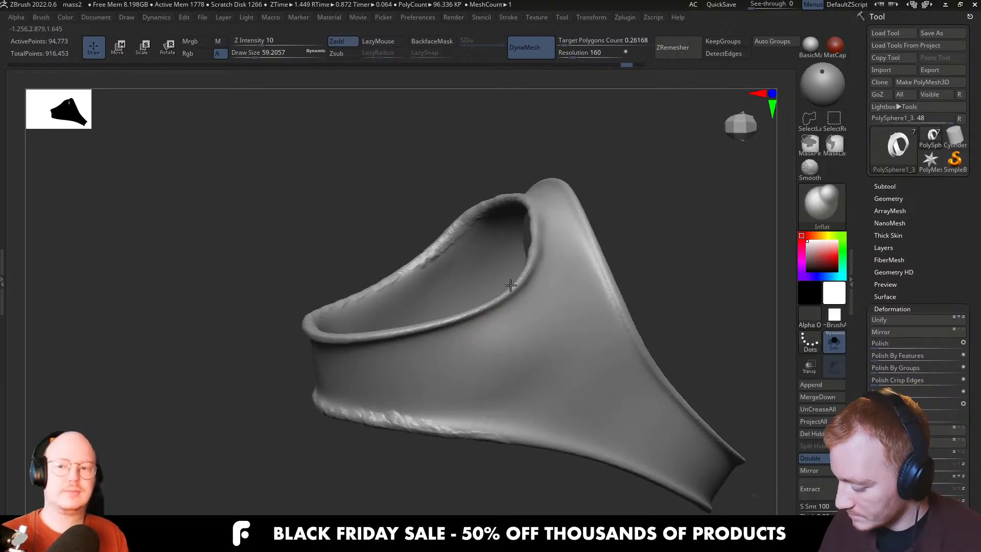
{"action": "mouse_move", "coordinate": [511, 286]}
{"action": "right_mouse_down"}
{"action": "mouse_move", "coordinate": [532, 225]}
{"action": "mouse_move", "coordinate": [522, 201]}
{"action": "right_mouse_up"}
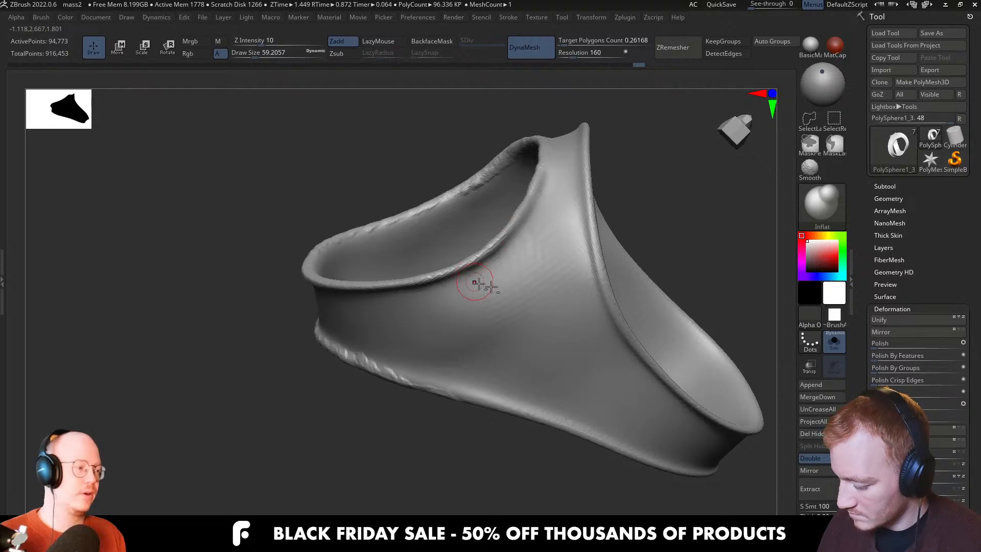
{"action": "right_click_drag", "start_coordinate": [475, 282], "coordinate": [628, 203]}
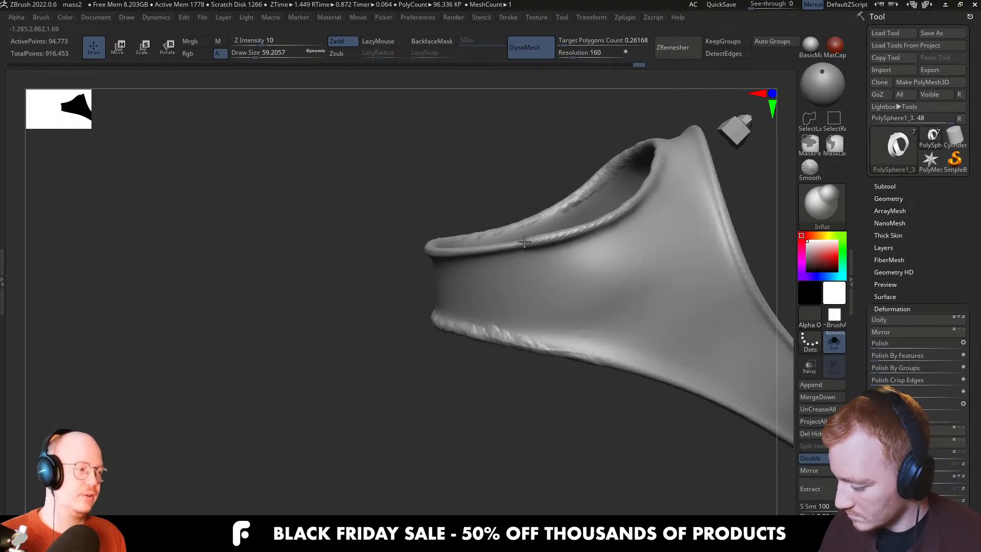
{"action": "right_click_drag", "start_coordinate": [453, 251], "coordinate": [516, 260]}
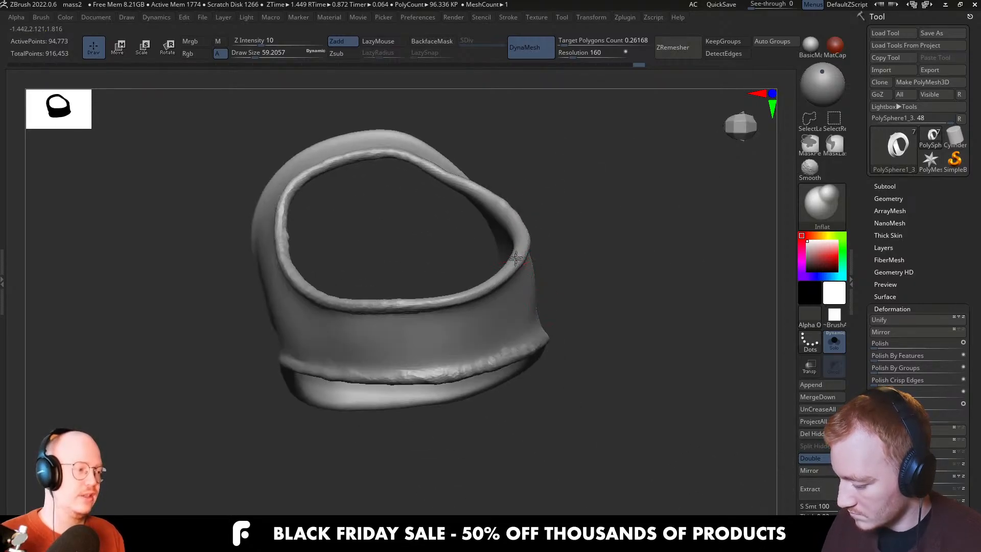
Show the body again and fit the rear armhole trim to the shoulder with the Move brush at about 124 Draw Size
{"action": "key", "text": "alt+s"}
{"action": "mouse_move", "coordinate": [438, 289]}
{"action": "right_mouse_down"}
{"action": "mouse_move", "coordinate": [560, 289]}
{"action": "mouse_move", "coordinate": [552, 275]}
{"action": "mouse_move", "coordinate": [634, 291]}
{"action": "mouse_move", "coordinate": [524, 357]}
{"action": "mouse_move", "coordinate": [452, 296]}
{"action": "mouse_move", "coordinate": [444, 264]}
{"action": "mouse_move", "coordinate": [465, 191]}
{"action": "mouse_move", "coordinate": [332, 470]}
{"action": "mouse_move", "coordinate": [376, 358]}
{"action": "mouse_move", "coordinate": [383, 291]}
{"action": "mouse_move", "coordinate": [373, 324]}
{"action": "right_mouse_up"}
{"action": "key", "text": "b"}
{"action": "key", "text": "m"}
{"action": "key", "text": "v"}
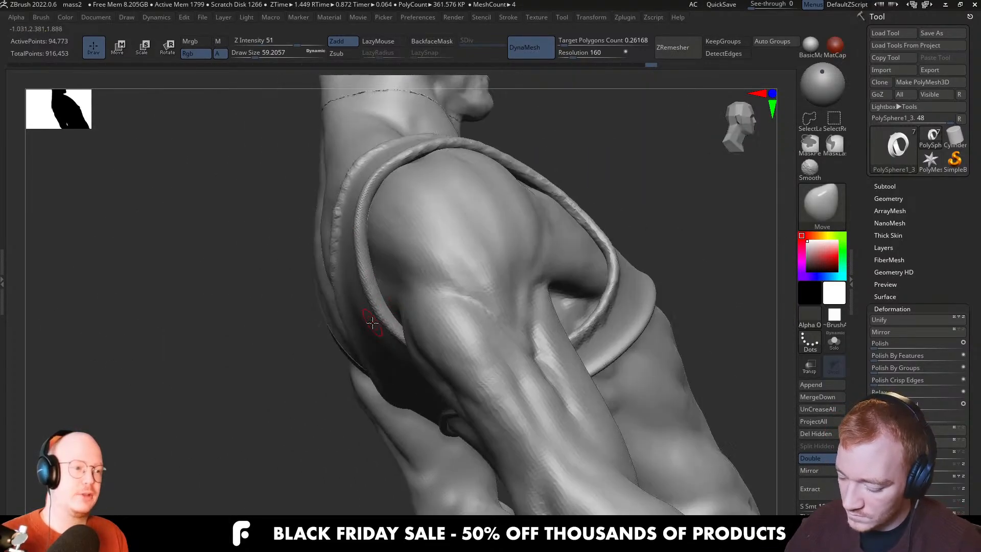
{"action": "key", "text": "s"}
{"action": "left_click_drag", "start_coordinate": [374, 323], "coordinate": [383, 323]}
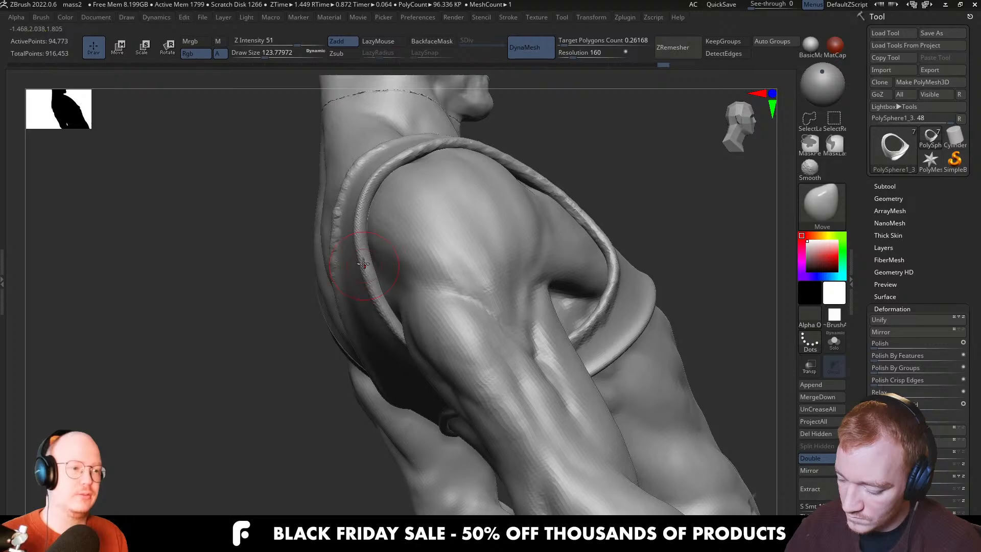
{"action": "right_click_drag", "start_coordinate": [359, 235], "coordinate": [367, 280]}
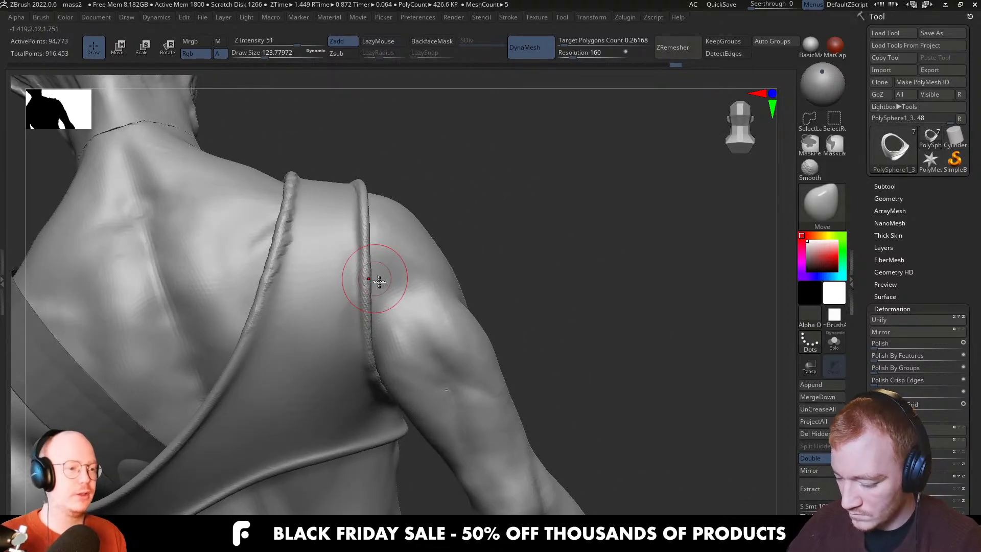
Build up the armhole trim behind the strap-side arm with ClayBuildup at about 51 Draw Size
{"action": "key", "text": "b"}
{"action": "key", "text": "c"}
{"action": "key", "text": "b"}
{"action": "right_click_drag", "start_coordinate": [395, 333], "coordinate": [476, 299]}
{"action": "key", "text": "s"}
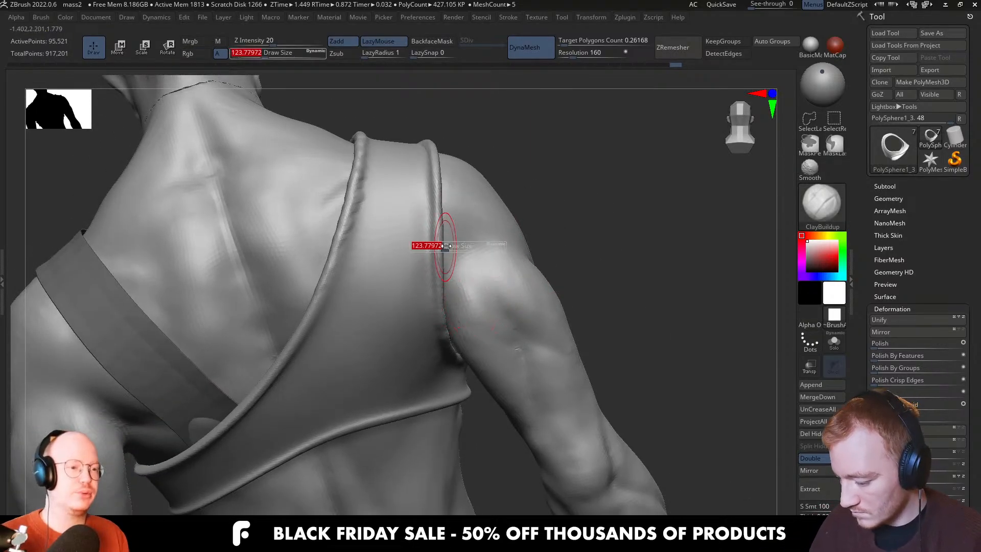
{"action": "left_click_drag", "start_coordinate": [446, 246], "coordinate": [437, 248]}
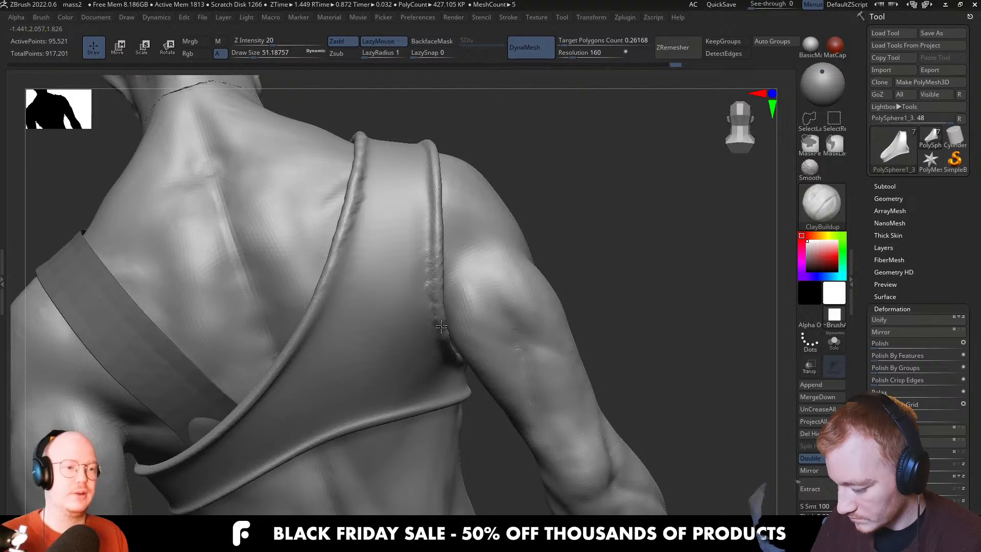
{"action": "right_click_drag", "start_coordinate": [441, 326], "coordinate": [430, 288]}
{"action": "right_click_drag", "start_coordinate": [440, 325], "coordinate": [453, 284]}
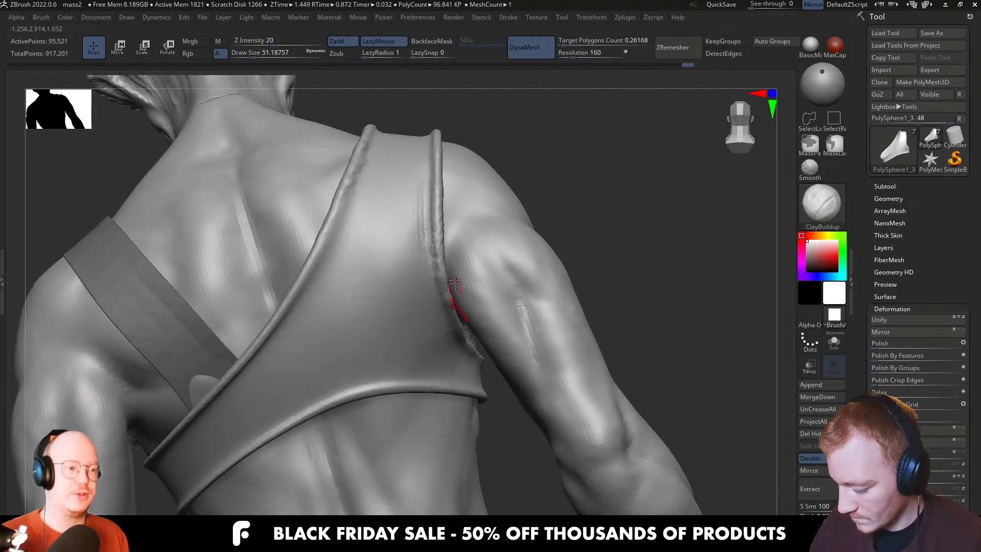
Isolate the garment and build up the armhole trim from the back around the underarm with ClayBuildup
{"action": "key", "text": "shift+s"}
{"action": "mouse_move", "coordinate": [470, 373]}
{"action": "right_mouse_down"}
{"action": "mouse_move", "coordinate": [483, 365]}
{"action": "mouse_move", "coordinate": [435, 356]}
{"action": "mouse_move", "coordinate": [433, 342]}
{"action": "right_mouse_up"}
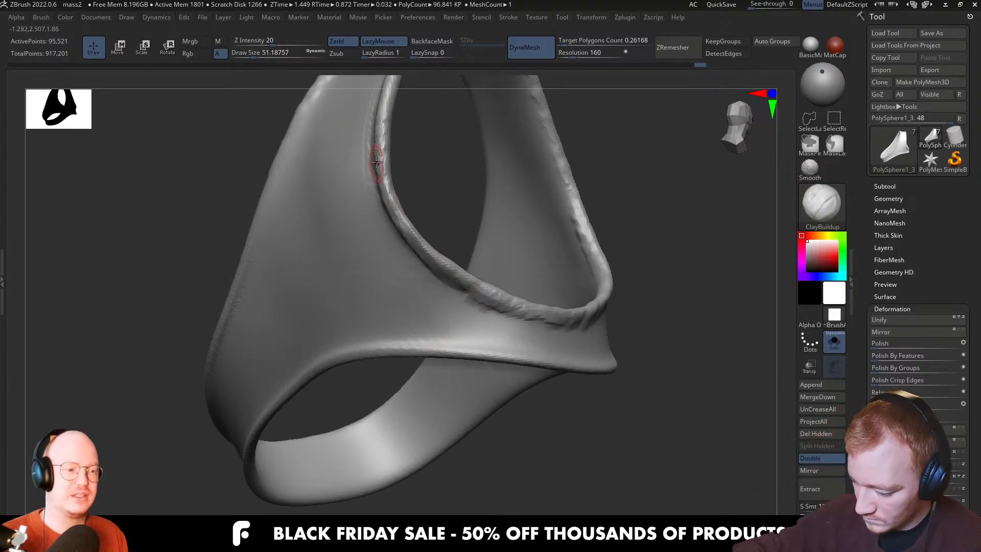
{"action": "mouse_move", "coordinate": [391, 169]}
{"action": "right_mouse_down"}
{"action": "mouse_move", "coordinate": [456, 287]}
{"action": "mouse_move", "coordinate": [432, 238]}
{"action": "mouse_move", "coordinate": [541, 289]}
{"action": "mouse_move", "coordinate": [541, 256]}
{"action": "mouse_move", "coordinate": [613, 230]}
{"action": "mouse_move", "coordinate": [563, 235]}
{"action": "mouse_move", "coordinate": [665, 254]}
{"action": "mouse_move", "coordinate": [659, 270]}
{"action": "mouse_move", "coordinate": [523, 321]}
{"action": "right_mouse_up"}
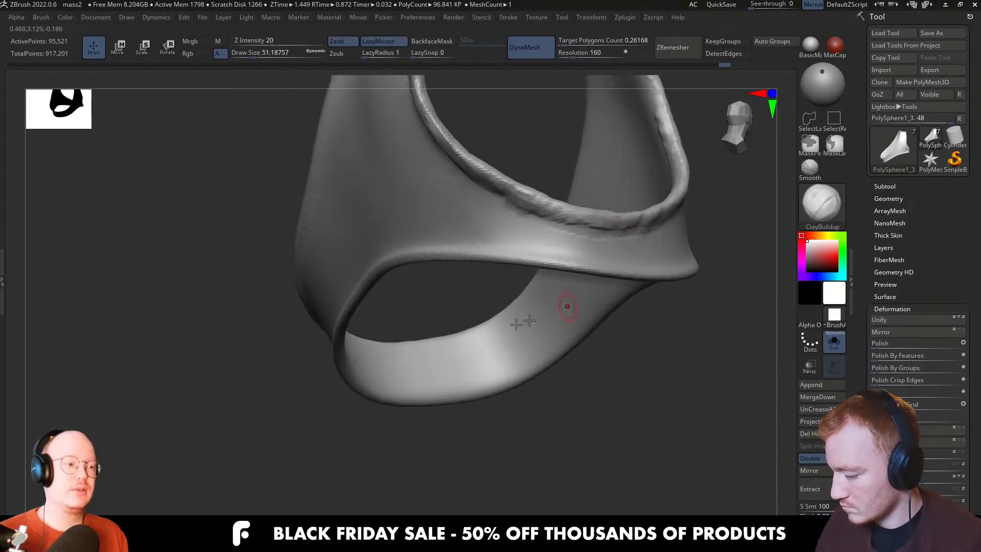
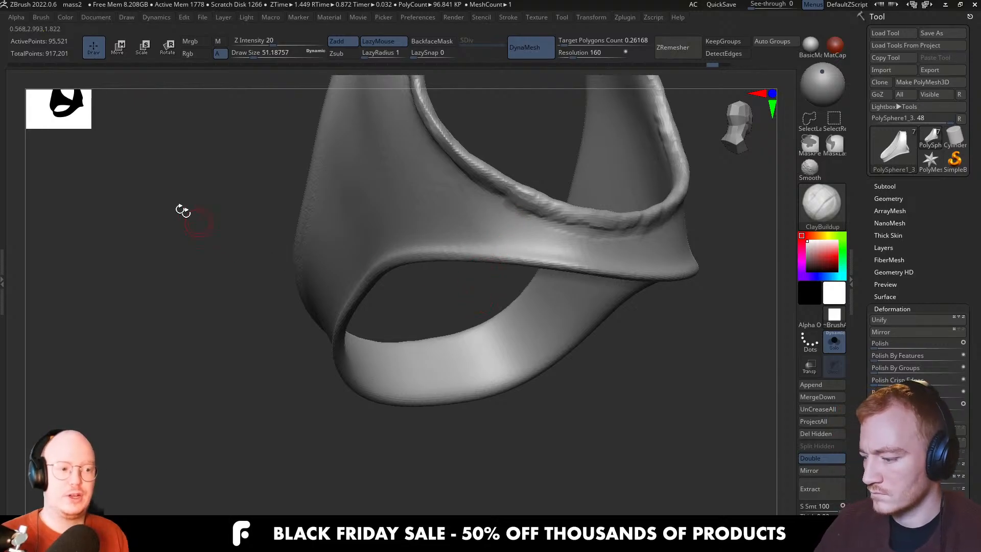
Enable BackfaceMask and build up the lower hem beneath the strap-side armhole with ClayBuildup at about 51 Draw Size
{"action": "left_click", "coordinate": [439, 41]}
{"action": "mouse_move", "coordinate": [590, 259]}
{"action": "right_mouse_down"}
{"action": "mouse_move", "coordinate": [642, 262]}
{"action": "mouse_move", "coordinate": [647, 292]}
{"action": "mouse_move", "coordinate": [687, 285]}
{"action": "right_mouse_up"}
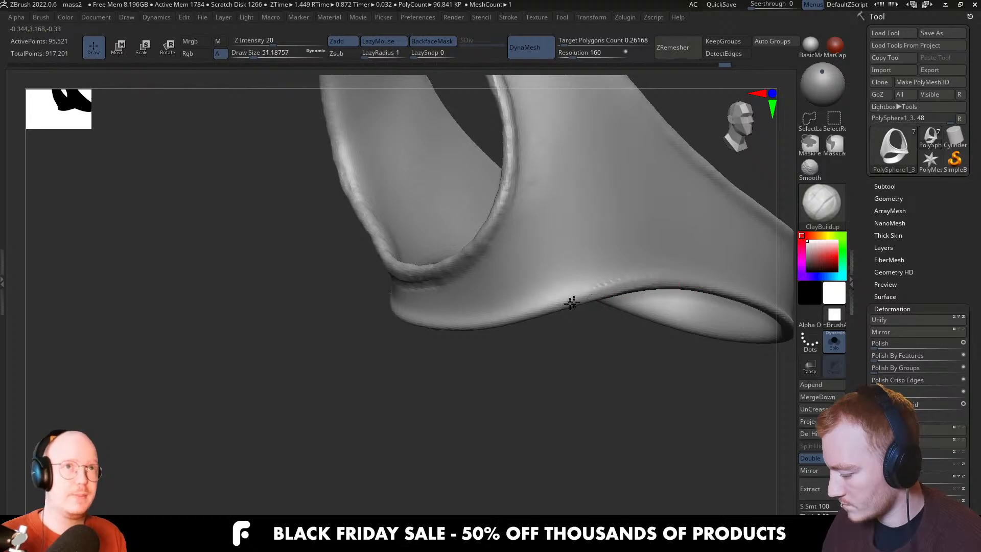
{"action": "mouse_move", "coordinate": [483, 330]}
{"action": "right_mouse_down"}
{"action": "mouse_move", "coordinate": [574, 179]}
{"action": "mouse_move", "coordinate": [569, 313]}
{"action": "mouse_move", "coordinate": [491, 388]}
{"action": "mouse_move", "coordinate": [547, 293]}
{"action": "right_mouse_up"}
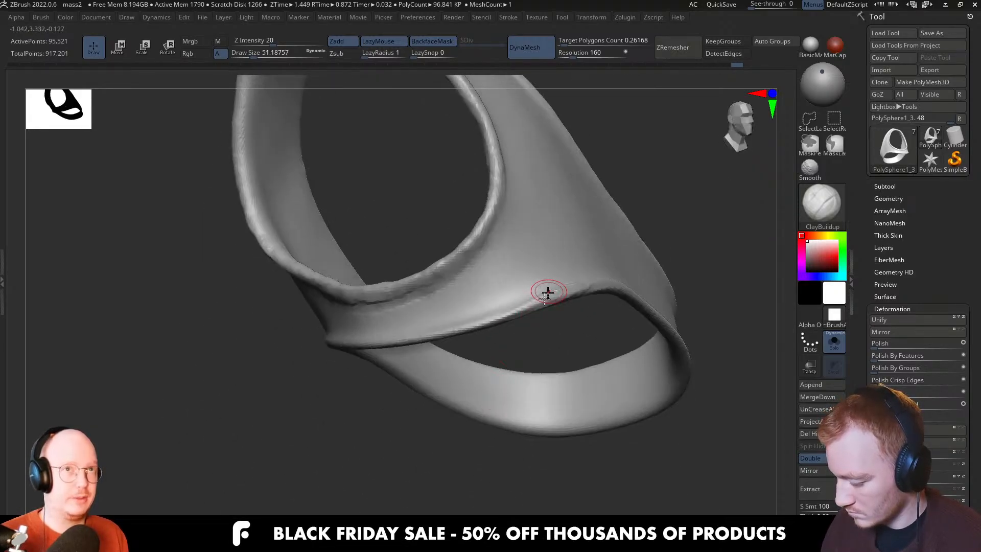
{"action": "right_click_drag", "start_coordinate": [488, 316], "coordinate": [594, 307]}
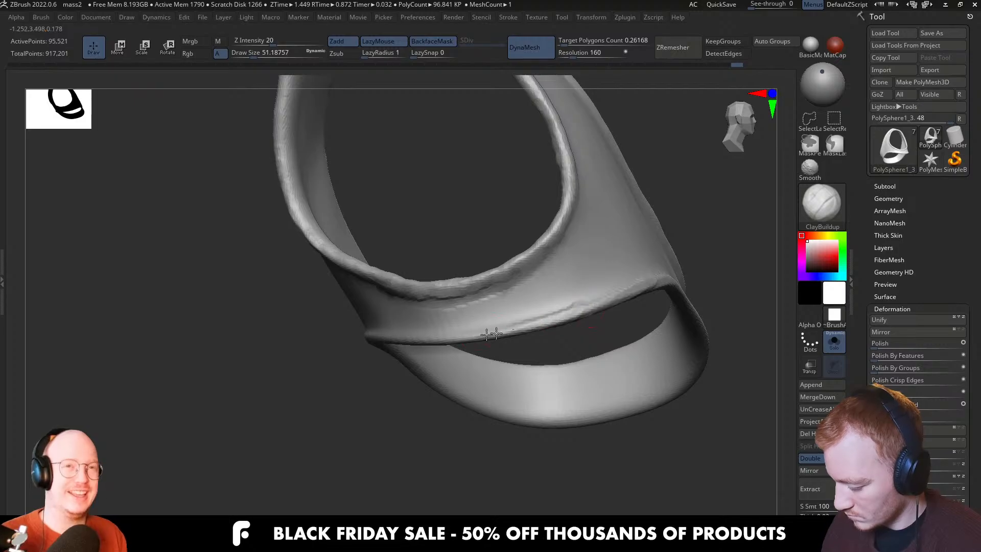
Continue the raised lower hem trim from the strap-side underarm across the back with ClayBuildup at about 35 Draw Size
{"action": "mouse_move", "coordinate": [645, 287]}
{"action": "right_mouse_down"}
{"action": "mouse_move", "coordinate": [539, 324]}
{"action": "mouse_move", "coordinate": [555, 332]}
{"action": "right_mouse_up"}
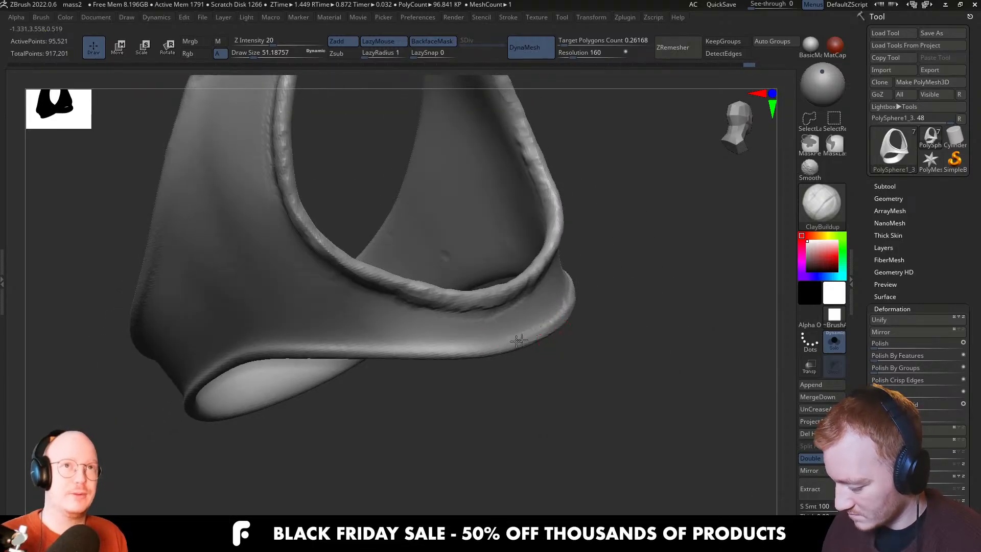
{"action": "key", "text": "bracketleft"}
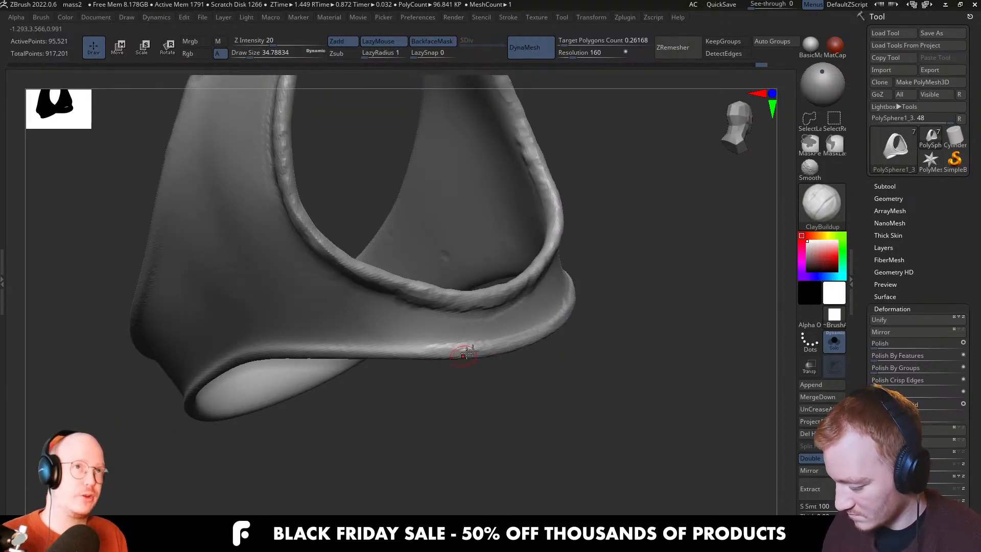
{"action": "mouse_move", "coordinate": [493, 333]}
{"action": "right_mouse_down"}
{"action": "mouse_move", "coordinate": [488, 343]}
{"action": "mouse_move", "coordinate": [585, 321]}
{"action": "right_mouse_up"}
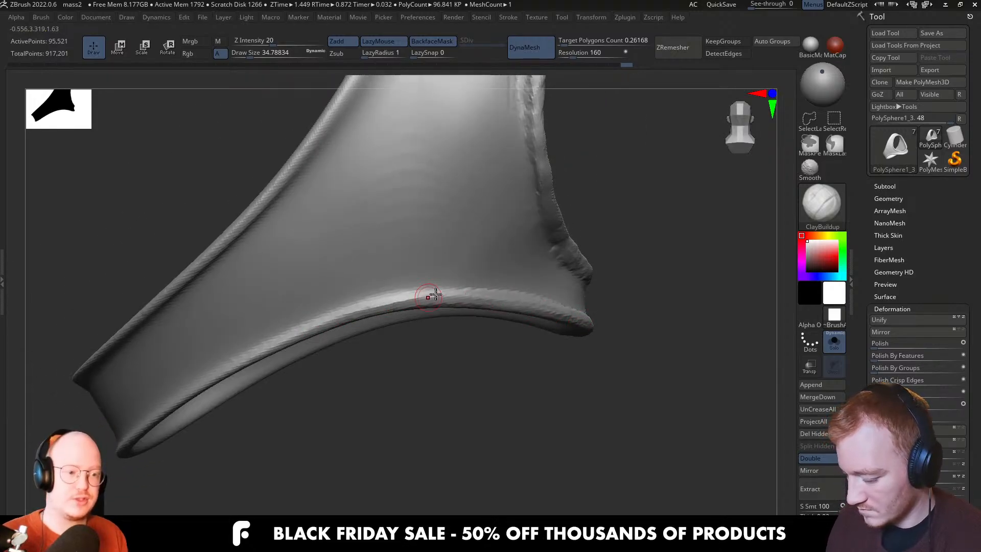
Build up the diagonal upper trim on the garment's back with ClayBuildup at about 39 Draw Size
{"action": "mouse_move", "coordinate": [435, 295]}
{"action": "right_mouse_down"}
{"action": "mouse_move", "coordinate": [431, 313]}
{"action": "mouse_move", "coordinate": [444, 238]}
{"action": "right_mouse_up"}
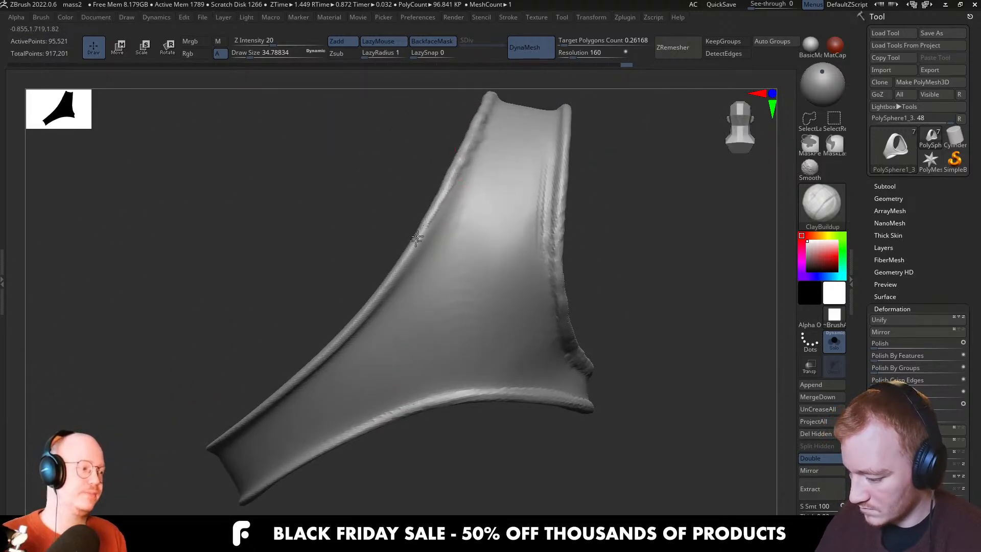
{"action": "left_click_drag", "start_coordinate": [444, 206], "coordinate": [468, 182]}
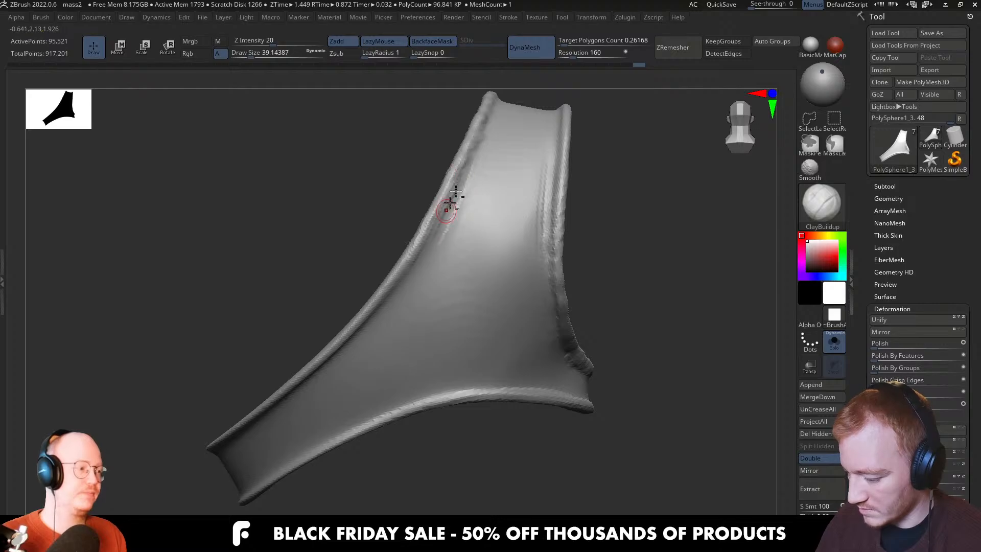
{"action": "right_click_drag", "start_coordinate": [378, 316], "coordinate": [403, 269]}
{"action": "left_click_drag", "start_coordinate": [403, 268], "coordinate": [392, 283]}
{"action": "right_click_drag", "start_coordinate": [395, 301], "coordinate": [416, 274]}
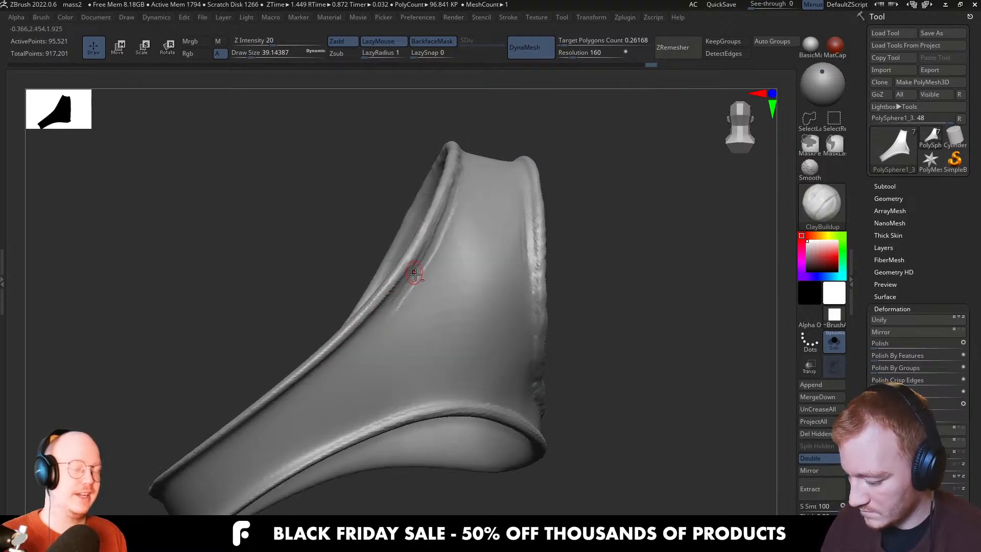
{"action": "mouse_move", "coordinate": [375, 322]}
{"action": "right_mouse_down"}
{"action": "mouse_move", "coordinate": [491, 258]}
{"action": "mouse_move", "coordinate": [500, 218]}
{"action": "right_mouse_up"}
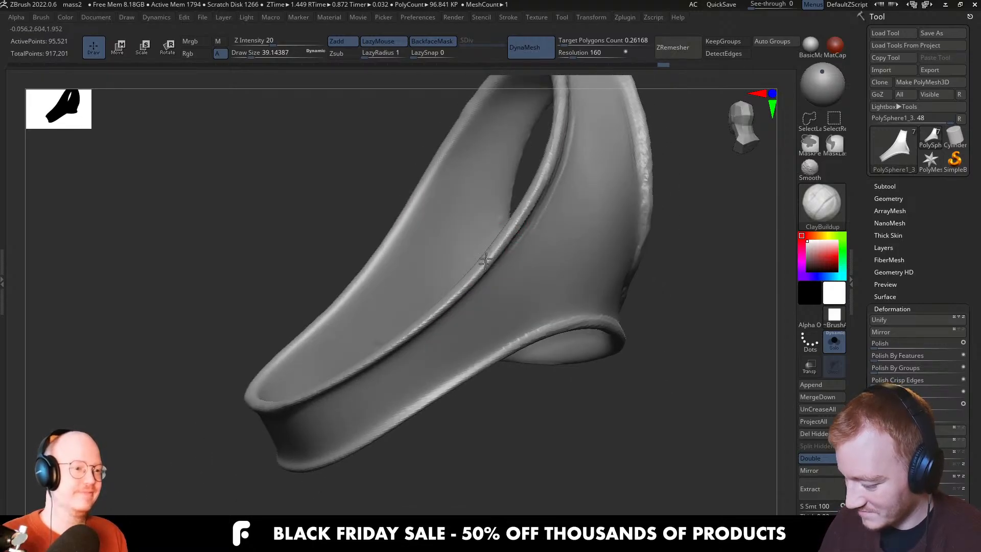
Continue the back's diagonal upper trim toward the bare-shoulder underarm with ClayBuildup at about 31 Draw Size
{"action": "mouse_move", "coordinate": [438, 298]}
{"action": "right_mouse_down"}
{"action": "mouse_move", "coordinate": [477, 275]}
{"action": "mouse_move", "coordinate": [506, 280]}
{"action": "mouse_move", "coordinate": [397, 363]}
{"action": "right_mouse_up"}
{"action": "key", "text": "bracketleft"}
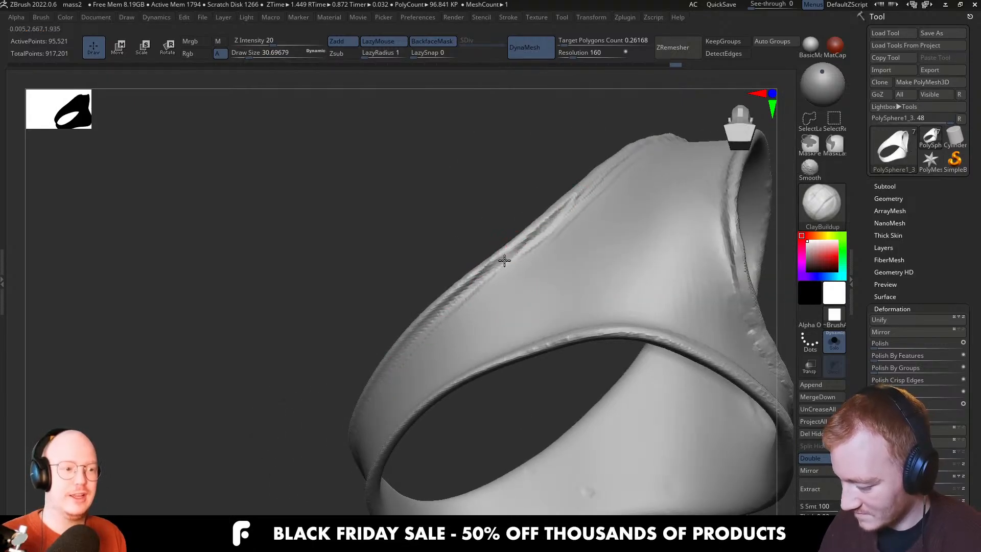
{"action": "left_click_drag", "start_coordinate": [477, 274], "coordinate": [458, 291]}
{"action": "right_click_drag", "start_coordinate": [394, 358], "coordinate": [431, 269]}
{"action": "mouse_move", "coordinate": [383, 317]}
{"action": "right_mouse_down"}
{"action": "mouse_move", "coordinate": [439, 320]}
{"action": "mouse_move", "coordinate": [475, 276]}
{"action": "right_mouse_up"}
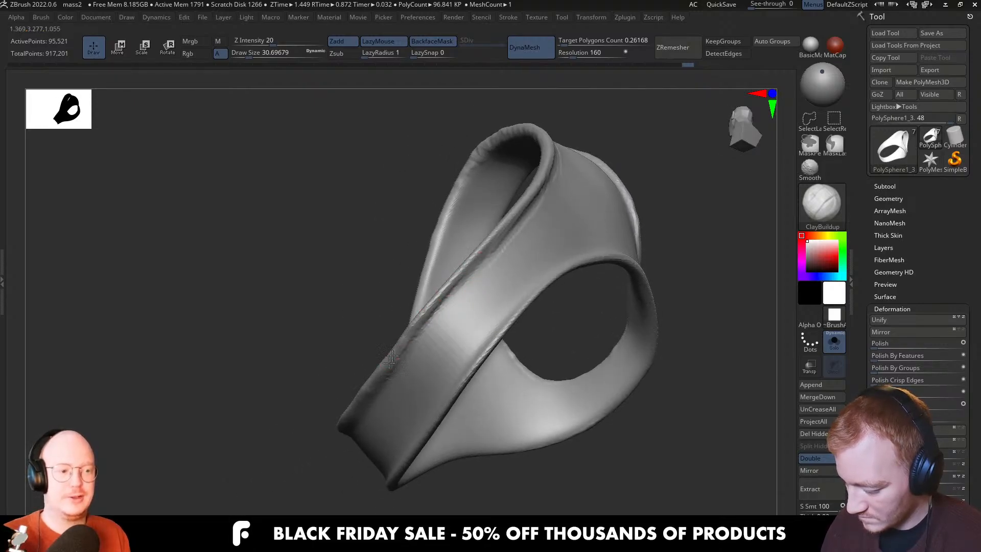
Thicken the upper edge of the side band beneath the bare-shoulder arm with ClayBuildup at about 44 Draw Size
{"action": "mouse_move", "coordinate": [486, 228]}
{"action": "right_mouse_down"}
{"action": "mouse_move", "coordinate": [449, 335]}
{"action": "mouse_move", "coordinate": [444, 290]}
{"action": "right_mouse_up"}
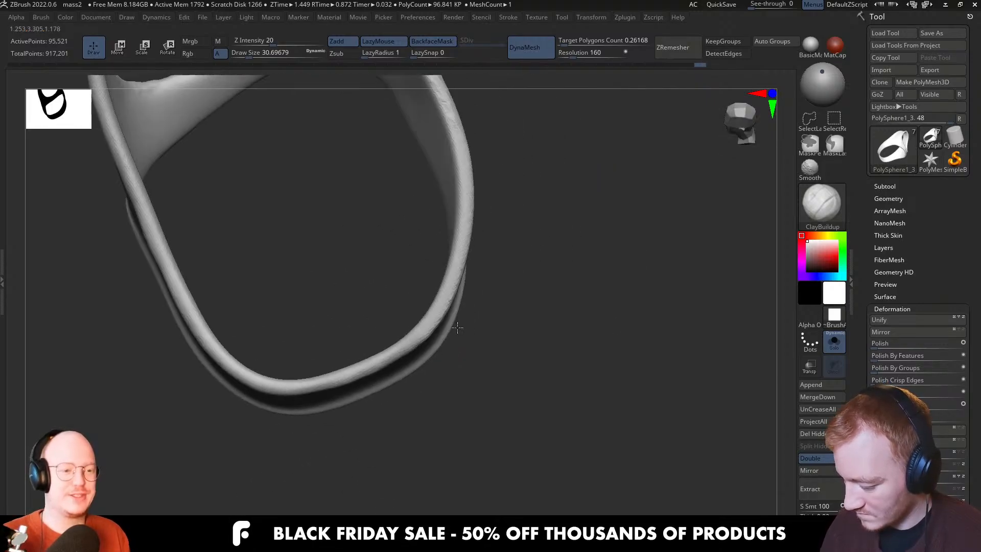
{"action": "left_click_drag", "start_coordinate": [461, 255], "coordinate": [469, 238]}
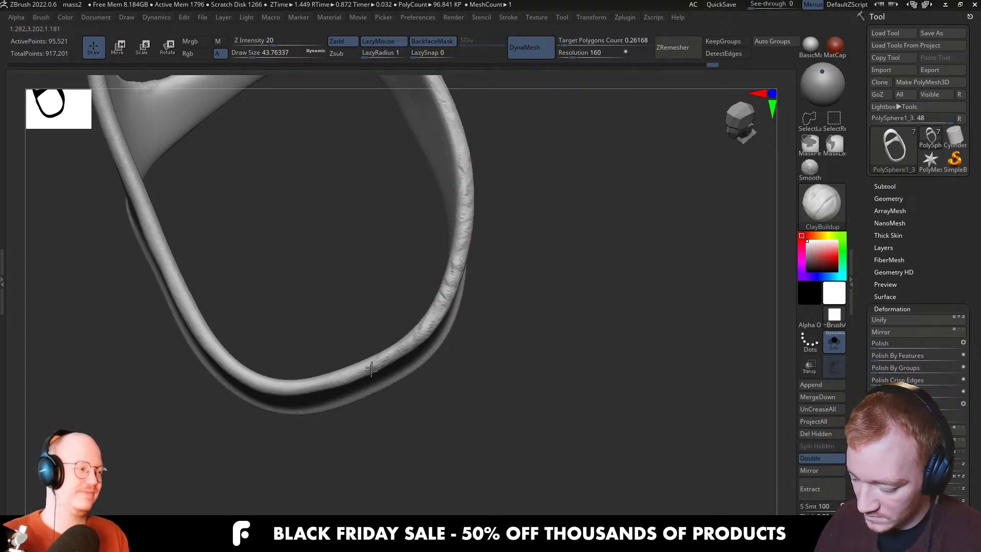
{"action": "right_click_drag", "start_coordinate": [351, 365], "coordinate": [434, 331]}
Check the garment against the full body, review the brush's Auto Masking backface settings, and isolate the garment again
{"action": "key", "text": "alt+s"}
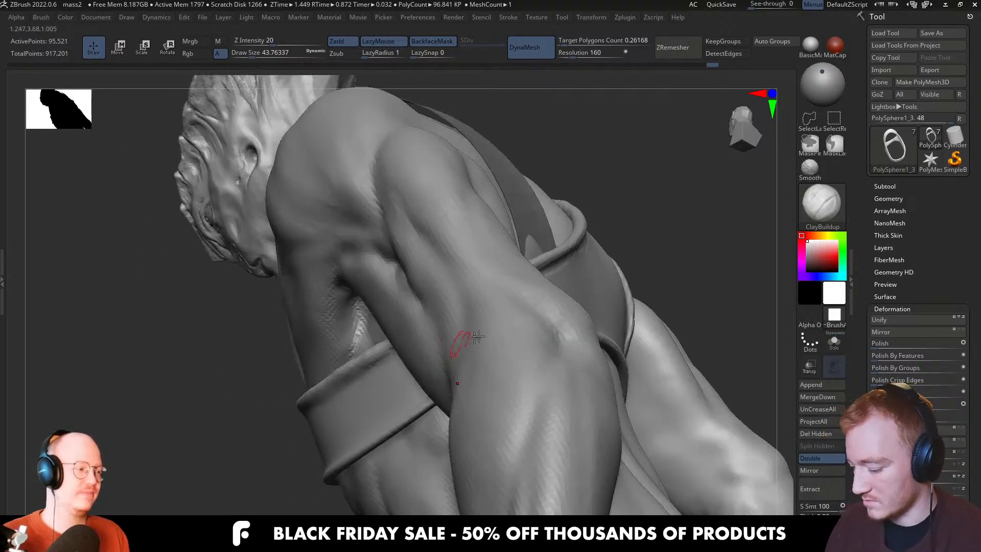
{"action": "right_click_drag", "start_coordinate": [459, 363], "coordinate": [440, 249], "text": "ctrl"}
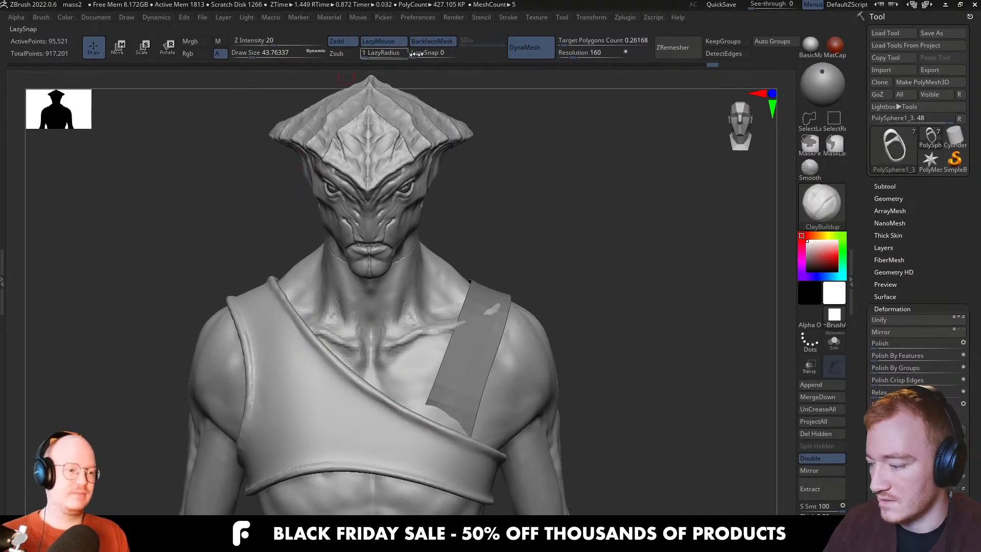
{"action": "left_click", "coordinate": [43, 19]}
{"action": "left_click", "coordinate": [110, 375]}
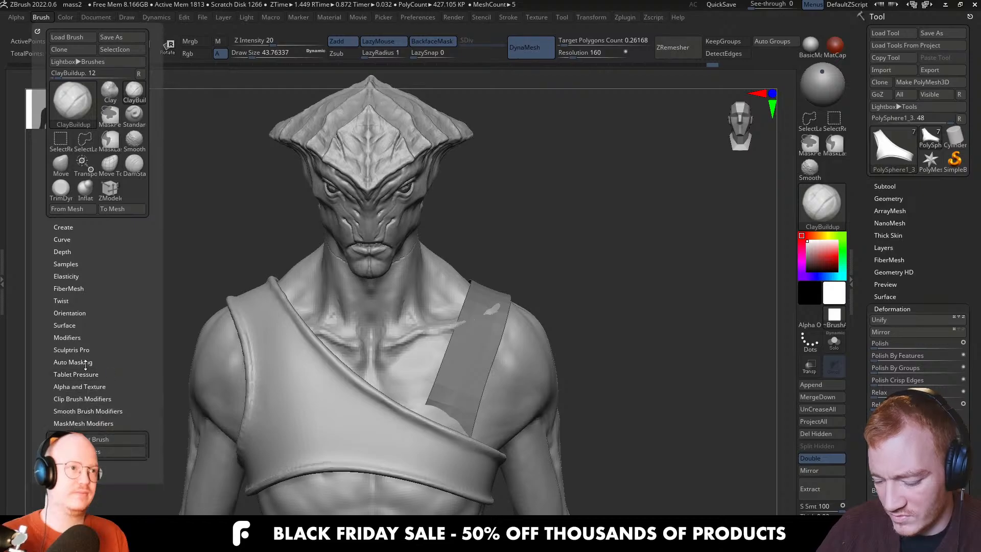
{"action": "left_click", "coordinate": [86, 362]}
{"action": "scroll", "coordinate": [149, 342], "scroll_direction": "down", "scroll_amount": 2}
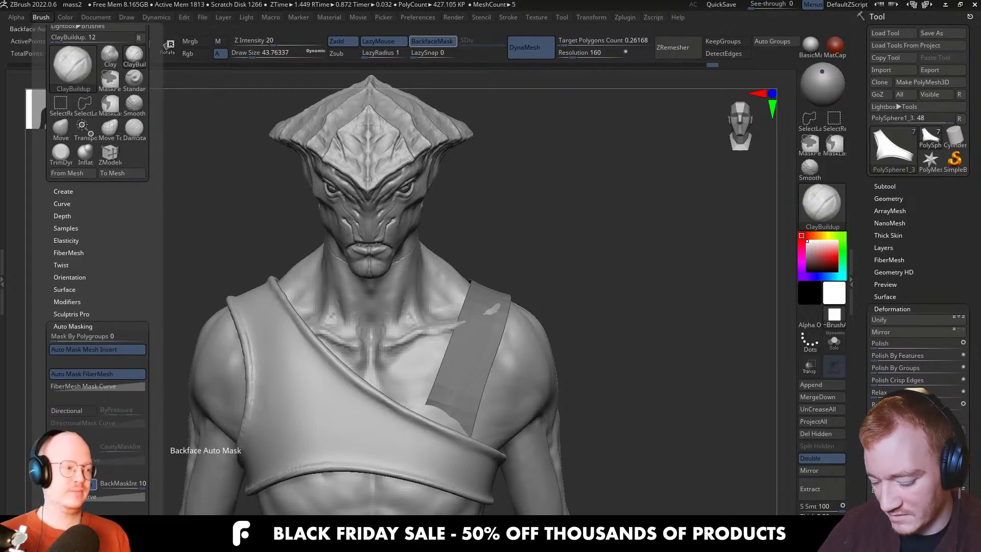
{"action": "right_click_drag", "start_coordinate": [402, 404], "coordinate": [458, 301], "text": "alt"}
{"action": "key", "text": "alt+s"}
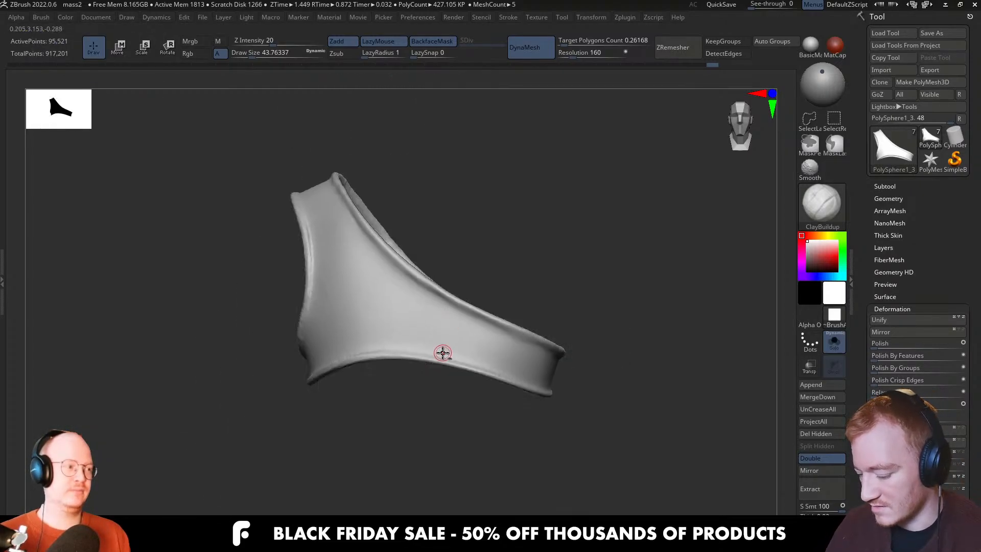
Test ClayBuildup on the thin side band with BackfaceMask on and off, undo the test stroke, and re-enable BackfaceMask
{"action": "right_click_drag", "start_coordinate": [470, 335], "coordinate": [488, 346]}
{"action": "key", "text": "s"}
{"action": "left_click_drag", "start_coordinate": [488, 346], "coordinate": [477, 346]}
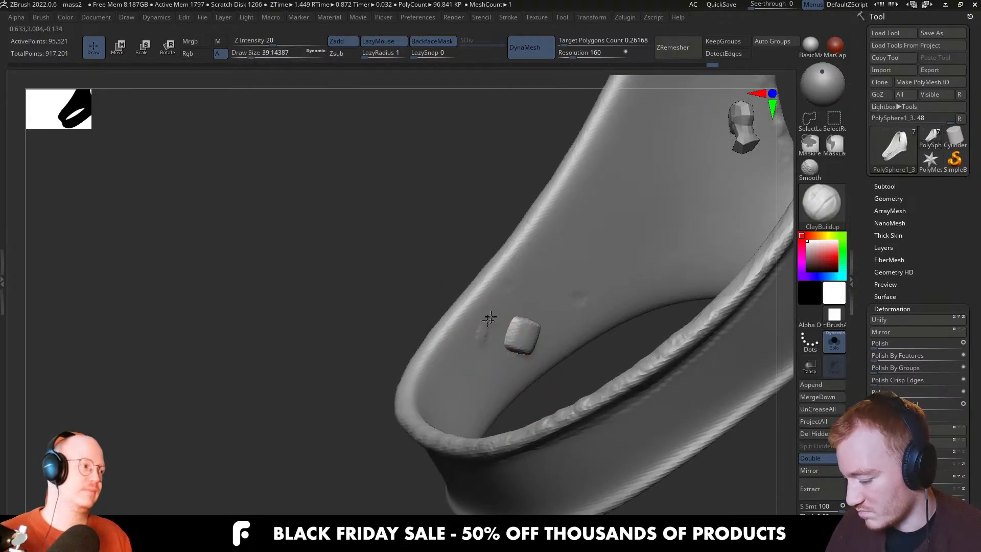
{"action": "mouse_move", "coordinate": [506, 338]}
{"action": "right_mouse_down"}
{"action": "mouse_move", "coordinate": [526, 332]}
{"action": "mouse_move", "coordinate": [526, 342]}
{"action": "mouse_move", "coordinate": [469, 328]}
{"action": "right_mouse_up"}
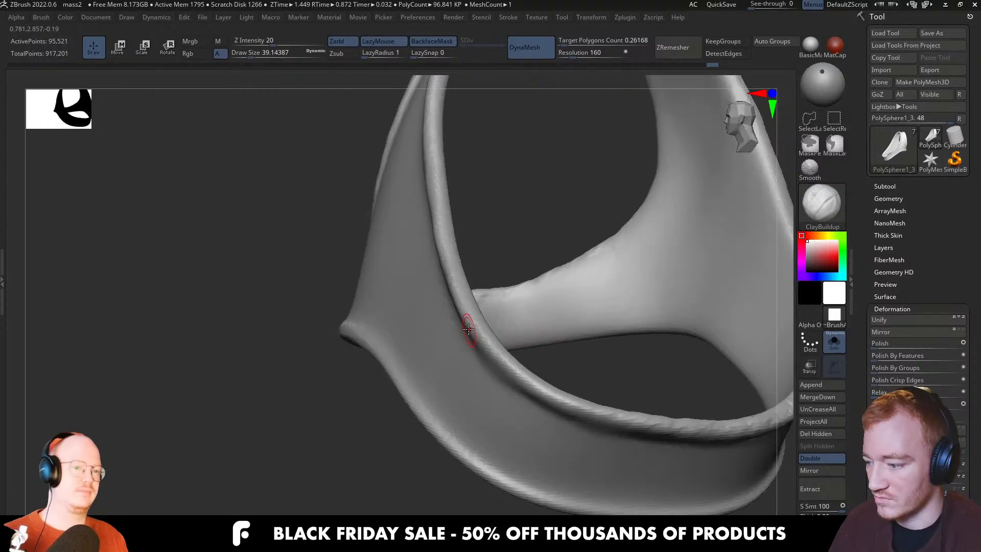
{"action": "left_click", "coordinate": [432, 47]}
{"action": "right_click_drag", "start_coordinate": [440, 292], "coordinate": [461, 343]}
{"action": "key", "text": "s"}
{"action": "mouse_move", "coordinate": [460, 346]}
{"action": "left_mouse_down"}
{"action": "mouse_move", "coordinate": [474, 347]}
{"action": "mouse_move", "coordinate": [442, 360]}
{"action": "left_mouse_up"}
{"action": "right_click_drag", "start_coordinate": [442, 360], "coordinate": [429, 385]}
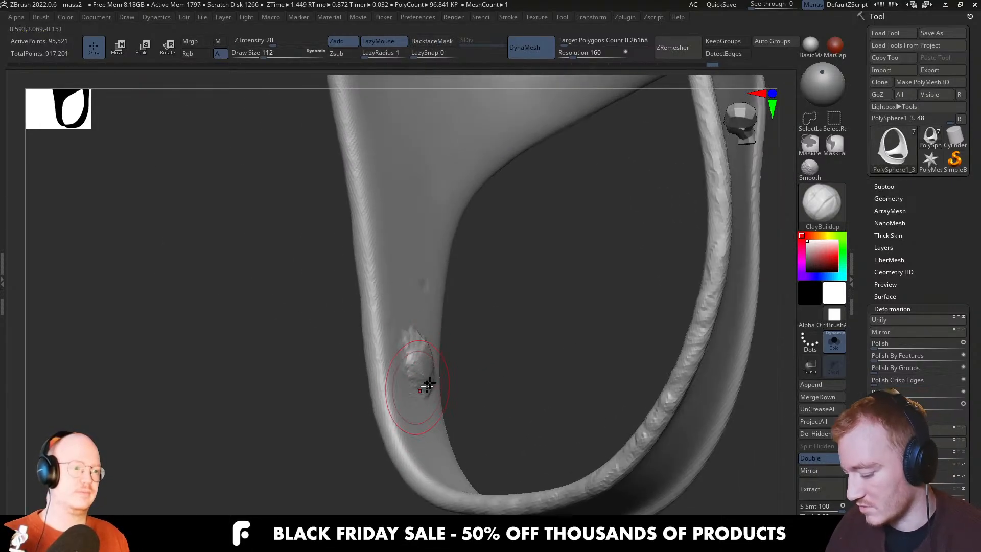
{"action": "key", "text": "ctrl+z"}
{"action": "left_click", "coordinate": [432, 43]}
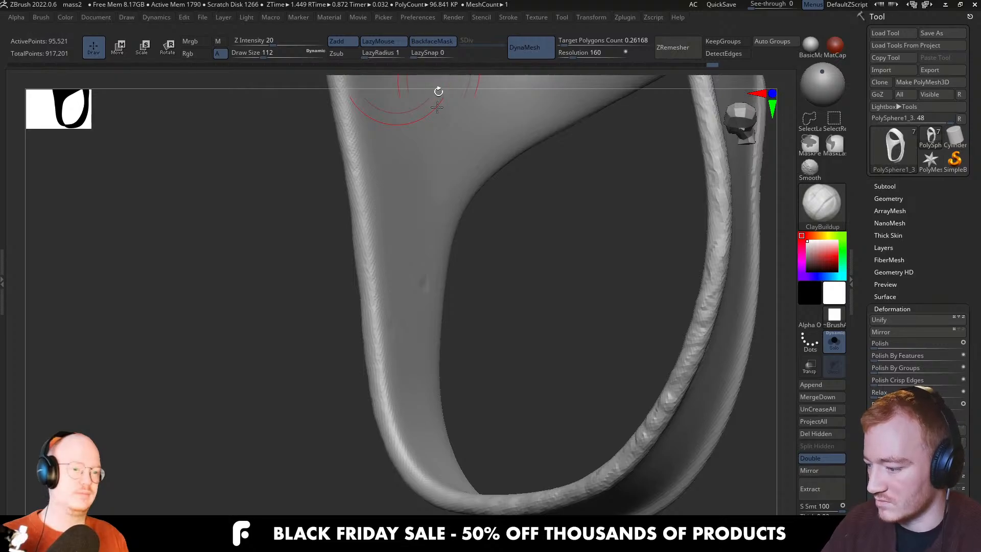
Build up the side band's upper trim around the bare-shoulder underarm with ClayBuildup at about 27 Draw Size
{"action": "key", "text": "s"}
{"action": "left_click_drag", "start_coordinate": [453, 275], "coordinate": [437, 274]}
{"action": "key", "text": "s"}
{"action": "left_click", "coordinate": [487, 323]}
{"action": "right_click_drag", "start_coordinate": [530, 308], "coordinate": [557, 368]}
{"action": "key", "text": "s"}
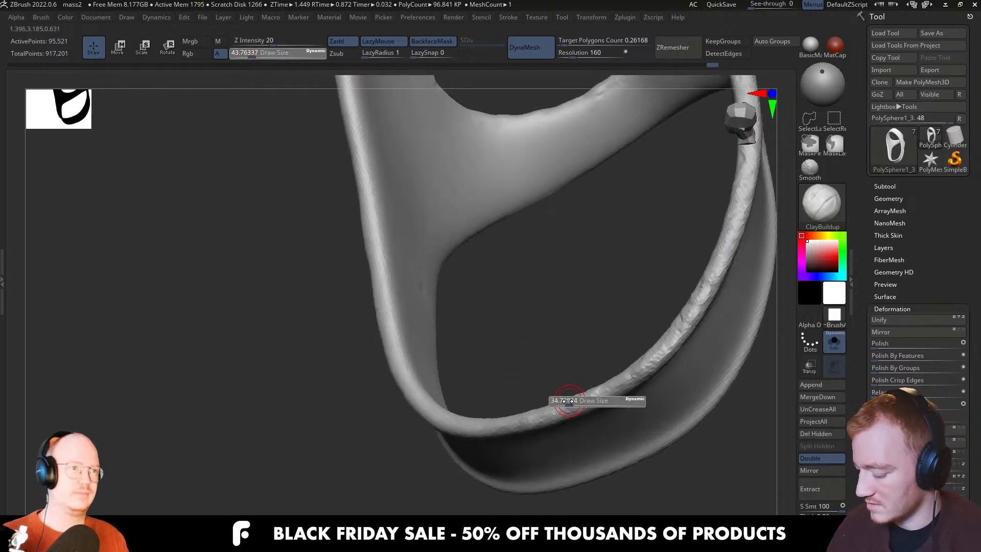
{"action": "mouse_move", "coordinate": [531, 404]}
{"action": "right_mouse_down", "text": "alt"}
{"action": "mouse_move", "coordinate": [435, 402]}
{"action": "mouse_move", "coordinate": [564, 332]}
{"action": "mouse_move", "coordinate": [537, 317]}
{"action": "mouse_move", "coordinate": [571, 377]}
{"action": "mouse_move", "coordinate": [548, 363]}
{"action": "mouse_move", "coordinate": [523, 320]}
{"action": "mouse_move", "coordinate": [548, 297]}
{"action": "right_mouse_up", "text": "alt"}
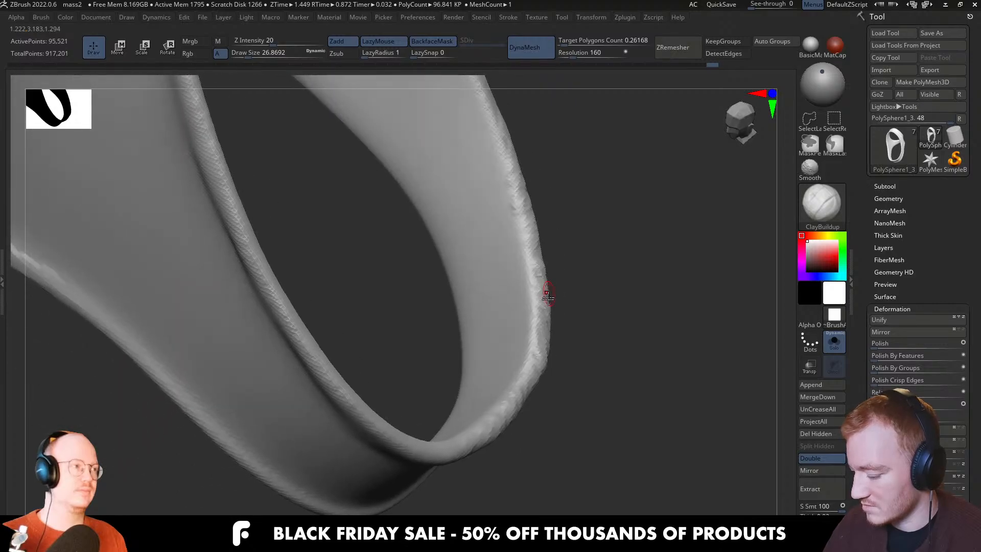
Build up the diagonal neckline trim across the garment's front with ClayBuildup at about 35 Draw Size
{"action": "right_click_drag", "start_coordinate": [486, 416], "coordinate": [519, 407]}
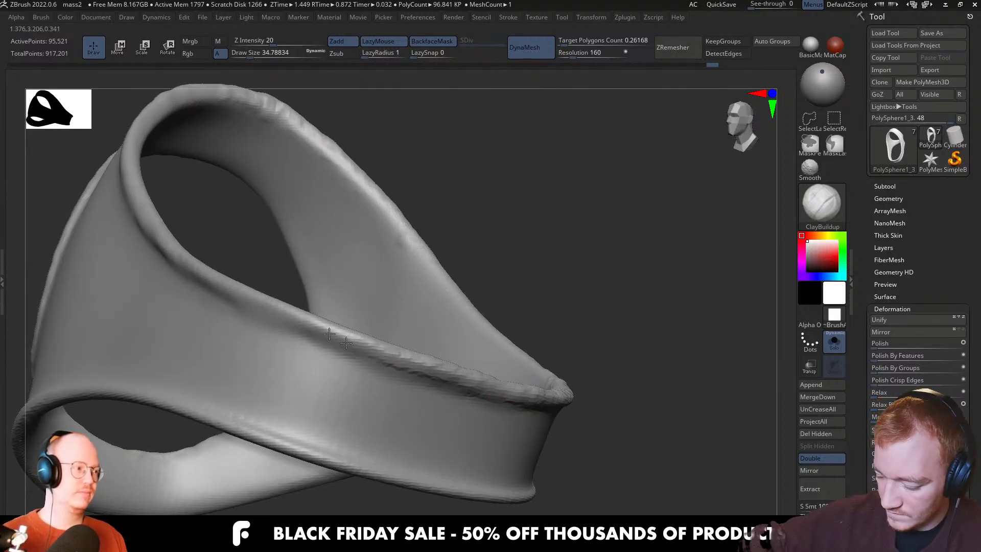
{"action": "mouse_move", "coordinate": [233, 262]}
{"action": "right_mouse_down"}
{"action": "mouse_move", "coordinate": [287, 372]}
{"action": "mouse_move", "coordinate": [104, 285]}
{"action": "right_mouse_up"}
{"action": "left_click_drag", "start_coordinate": [113, 286], "coordinate": [253, 351]}
{"action": "mouse_move", "coordinate": [255, 353]}
{"action": "right_mouse_down"}
{"action": "mouse_move", "coordinate": [534, 325]}
{"action": "mouse_move", "coordinate": [334, 291]}
{"action": "right_mouse_up"}
{"action": "right_click_drag", "start_coordinate": [464, 309], "coordinate": [368, 289]}
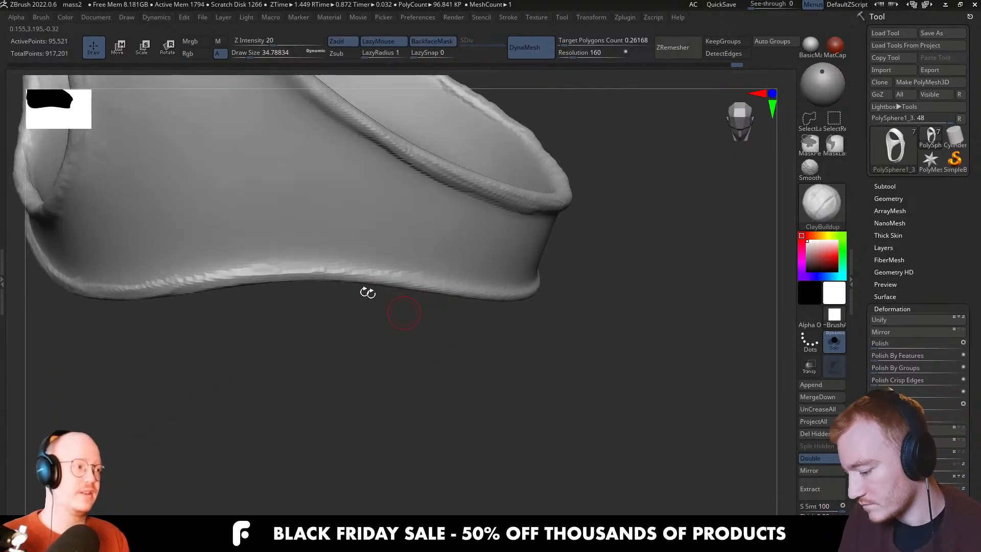
Raise the lower hem across the front and around the bare-shoulder side with ClayBuildup at about 35 Draw Size
{"action": "left_click_drag", "start_coordinate": [303, 271], "coordinate": [327, 271]}
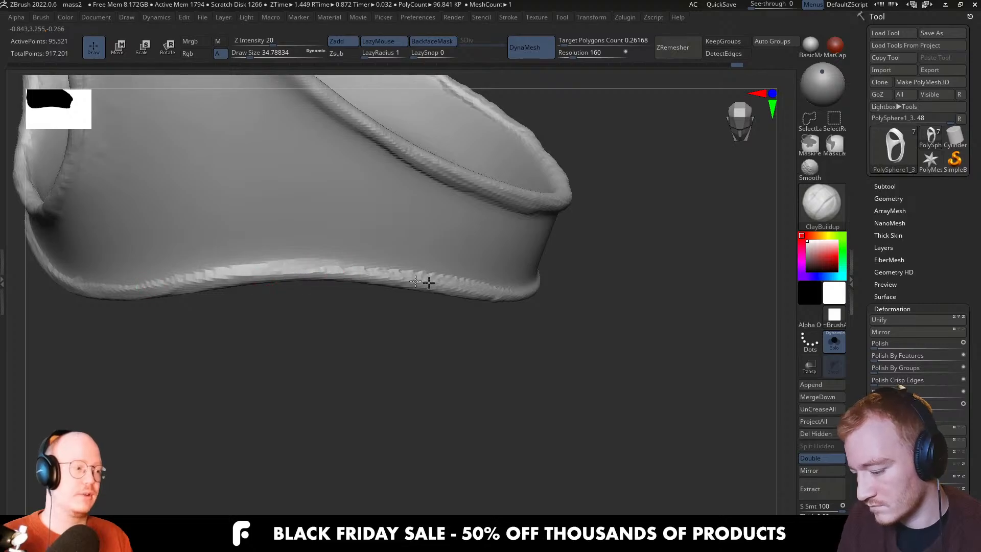
{"action": "right_click_drag", "start_coordinate": [327, 270], "coordinate": [506, 292]}
{"action": "left_click_drag", "start_coordinate": [520, 296], "coordinate": [634, 255]}
{"action": "right_click_drag", "start_coordinate": [596, 286], "coordinate": [501, 306]}
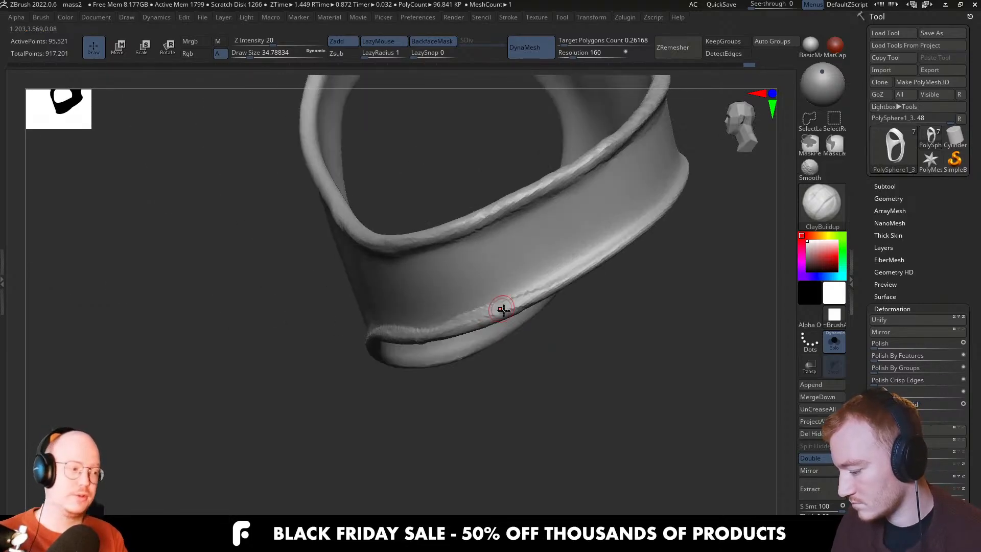
{"action": "left_click_drag", "start_coordinate": [501, 307], "coordinate": [592, 255]}
{"action": "left_click_drag", "start_coordinate": [532, 289], "coordinate": [644, 225]}
{"action": "left_click_drag", "start_coordinate": [545, 288], "coordinate": [562, 280]}
Continue the raised lower hem behind the bare-shoulder underarm with ClayBuildup at about 33 Draw Size
{"action": "mouse_move", "coordinate": [546, 289]}
{"action": "right_mouse_down"}
{"action": "mouse_move", "coordinate": [585, 213]}
{"action": "mouse_move", "coordinate": [510, 290]}
{"action": "mouse_move", "coordinate": [518, 339]}
{"action": "mouse_move", "coordinate": [417, 325]}
{"action": "mouse_move", "coordinate": [383, 362]}
{"action": "mouse_move", "coordinate": [382, 416]}
{"action": "mouse_move", "coordinate": [390, 324]}
{"action": "right_mouse_up"}
{"action": "key", "text": "shift+f"}
{"action": "key", "text": "shift+f"}
{"action": "mouse_move", "coordinate": [472, 300]}
{"action": "right_mouse_down"}
{"action": "mouse_move", "coordinate": [449, 332]}
{"action": "mouse_move", "coordinate": [475, 306]}
{"action": "right_mouse_up"}
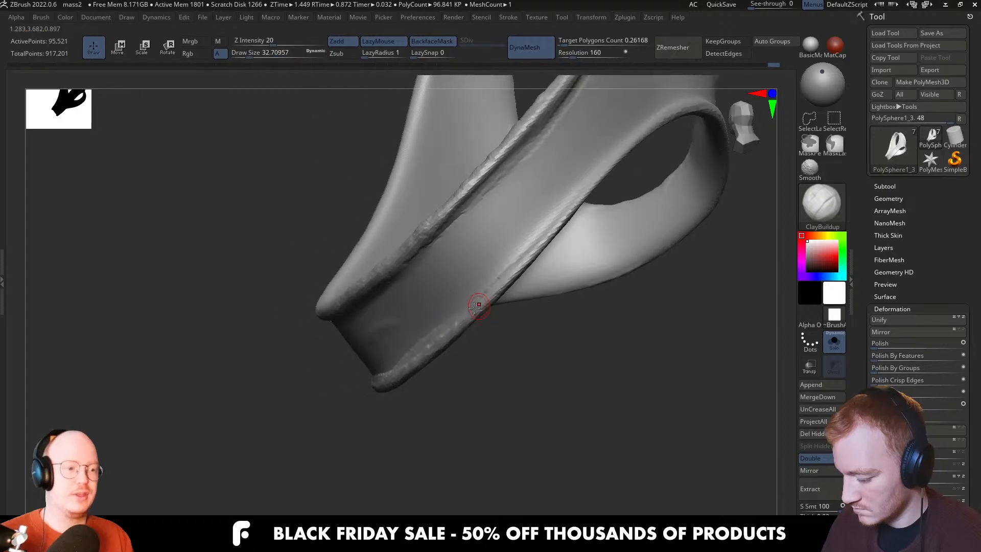
{"action": "mouse_move", "coordinate": [554, 231]}
{"action": "right_mouse_down"}
{"action": "mouse_move", "coordinate": [453, 327]}
{"action": "mouse_move", "coordinate": [457, 317]}
{"action": "right_mouse_up"}
{"action": "left_click_drag", "start_coordinate": [498, 264], "coordinate": [573, 209]}
Refine the lower hem trim across the back with ClayBuildup at about 27 Draw Size
{"action": "key", "text": "s"}
{"action": "mouse_move", "coordinate": [537, 241]}
{"action": "left_mouse_down"}
{"action": "mouse_move", "coordinate": [566, 218]}
{"action": "mouse_move", "coordinate": [503, 266]}
{"action": "left_mouse_up"}
{"action": "right_click_drag", "start_coordinate": [539, 248], "coordinate": [434, 304]}
{"action": "left_click_drag", "start_coordinate": [474, 265], "coordinate": [542, 252]}
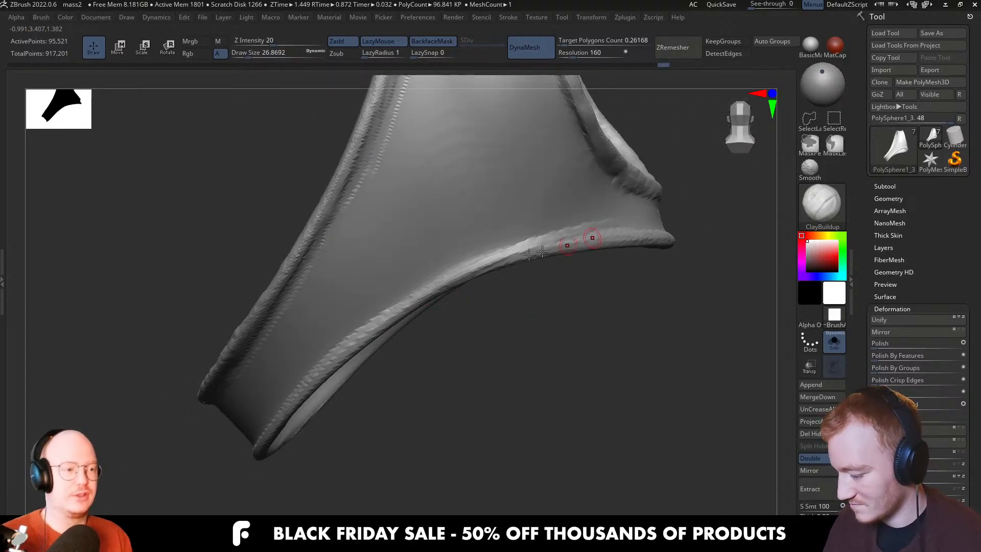
{"action": "right_click_drag", "start_coordinate": [534, 236], "coordinate": [564, 237]}
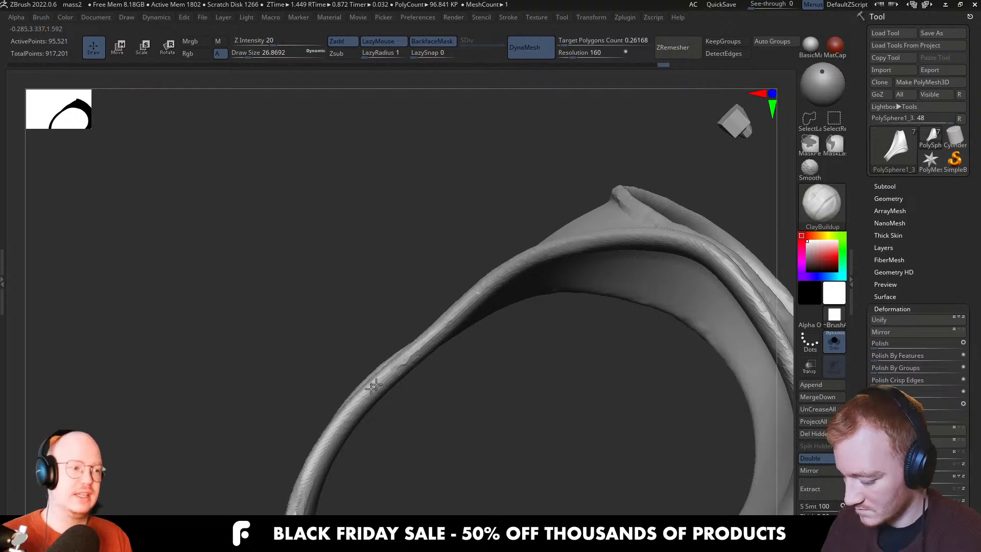
{"action": "right_click_drag", "start_coordinate": [408, 376], "coordinate": [541, 293]}
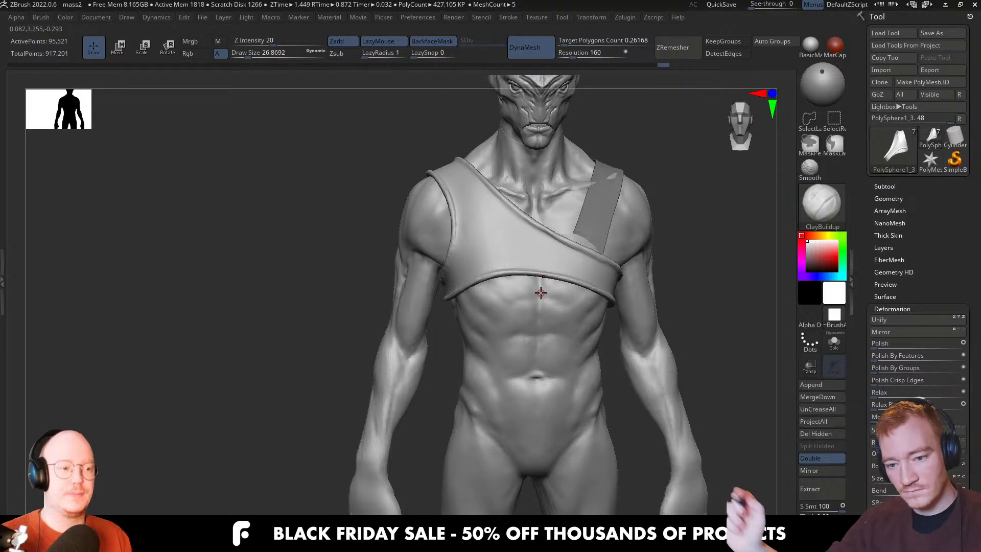
Show the full figure and adjust the lower hem near the strap-side underarm with the Move brush at about 97 Draw Size
{"action": "right_click_drag", "start_coordinate": [512, 261], "coordinate": [514, 284], "text": "ctrl"}
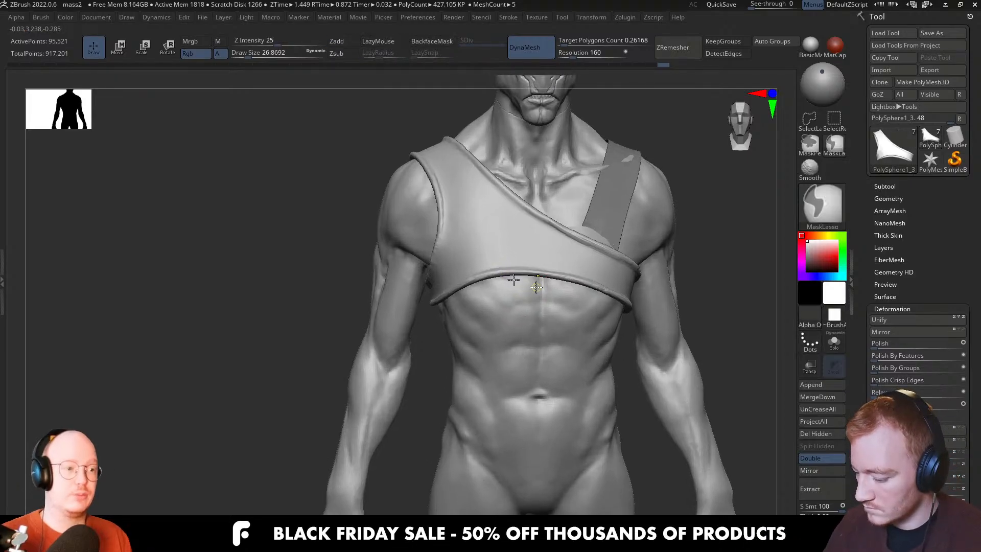
{"action": "right_click_drag", "start_coordinate": [466, 307], "coordinate": [463, 276]}
{"action": "mouse_move", "coordinate": [462, 276]}
{"action": "right_mouse_down", "text": "ctrl"}
{"action": "mouse_move", "coordinate": [461, 375]}
{"action": "mouse_move", "coordinate": [450, 344]}
{"action": "mouse_move", "coordinate": [462, 386]}
{"action": "mouse_move", "coordinate": [449, 406]}
{"action": "right_mouse_up", "text": "ctrl"}
{"action": "key", "text": "bracketleft"}
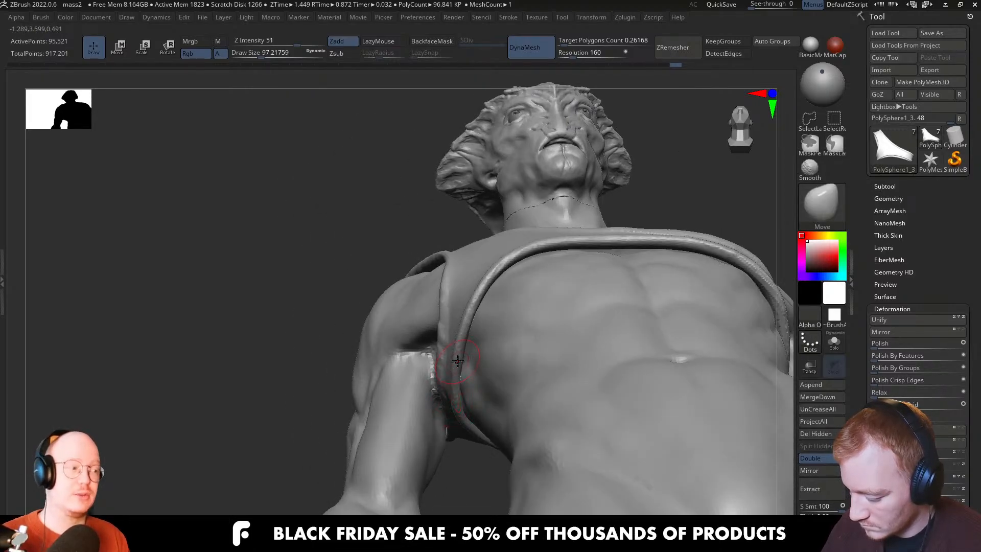
{"action": "right_click_drag", "start_coordinate": [458, 361], "coordinate": [455, 352]}
Reshape the lower hem and neckline trim across the chest with the Move brush at about 240 to 280 Draw Size
{"action": "key", "text": "bracketright"}
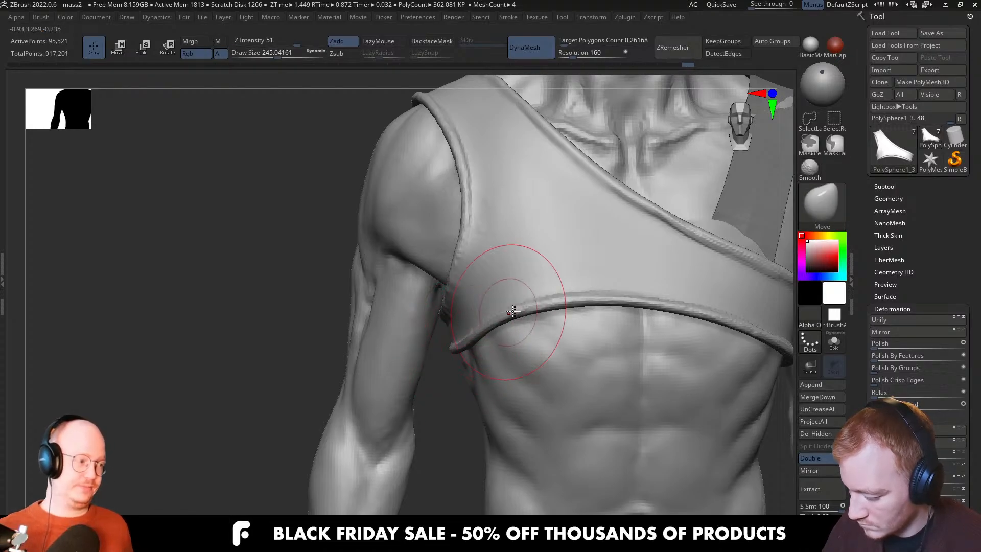
{"action": "right_click_drag", "start_coordinate": [587, 300], "coordinate": [455, 310], "text": "alt"}
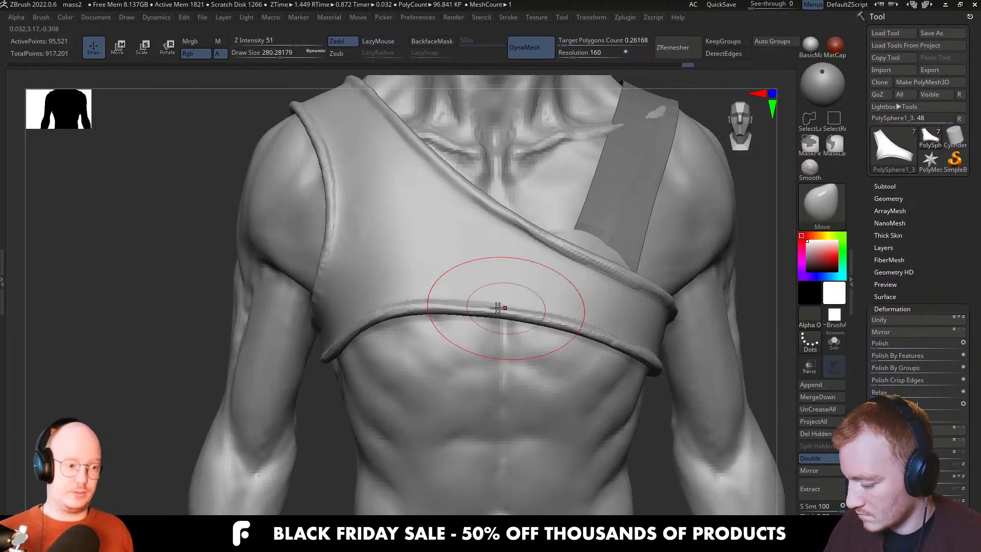
{"action": "right_click_drag", "start_coordinate": [633, 326], "coordinate": [495, 311]}
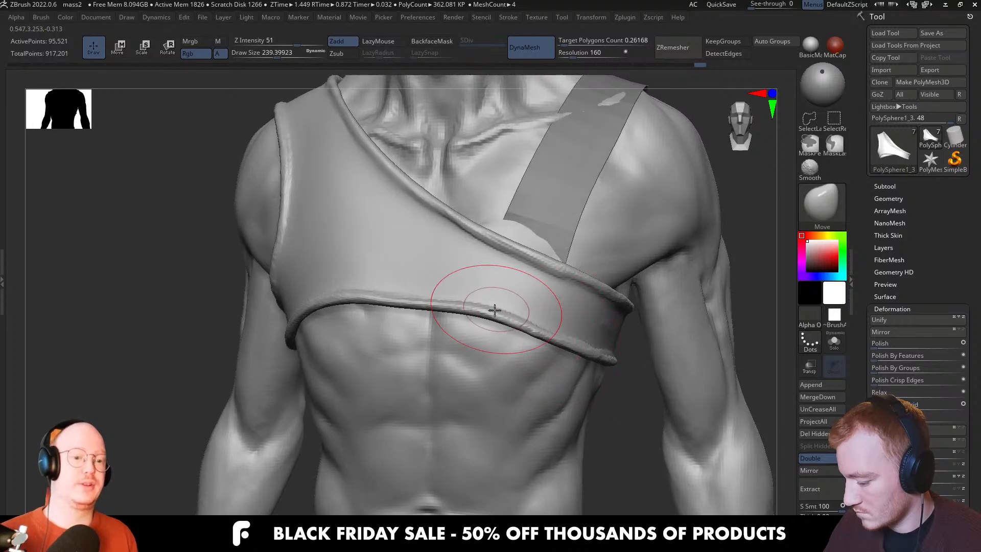
{"action": "right_click_drag", "start_coordinate": [613, 353], "coordinate": [635, 329]}
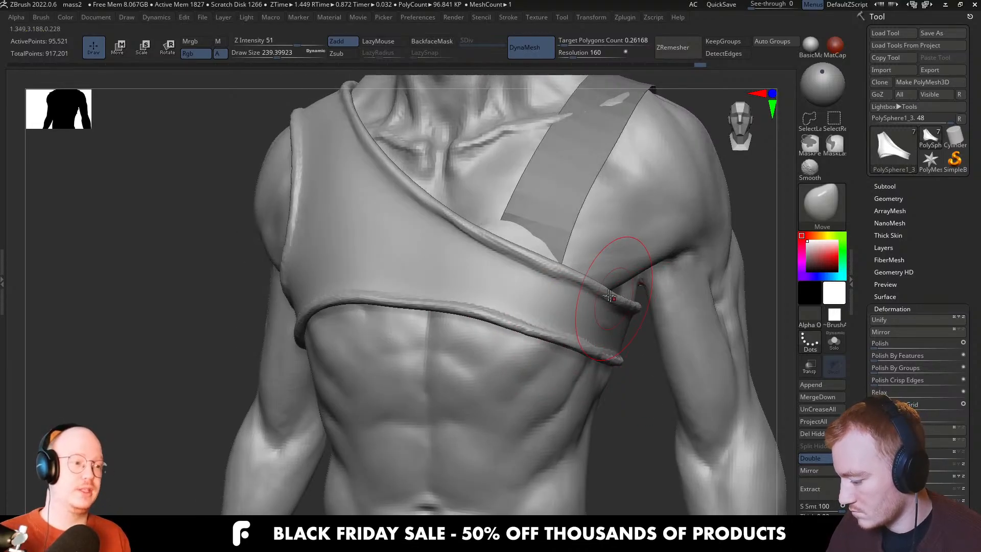
{"action": "mouse_move", "coordinate": [565, 228]}
{"action": "right_mouse_down", "text": "alt"}
{"action": "mouse_move", "coordinate": [595, 301]}
{"action": "mouse_move", "coordinate": [543, 315]}
{"action": "mouse_move", "coordinate": [511, 308]}
{"action": "mouse_move", "coordinate": [547, 308]}
{"action": "mouse_move", "coordinate": [493, 323]}
{"action": "mouse_move", "coordinate": [490, 313]}
{"action": "right_mouse_up", "text": "alt"}
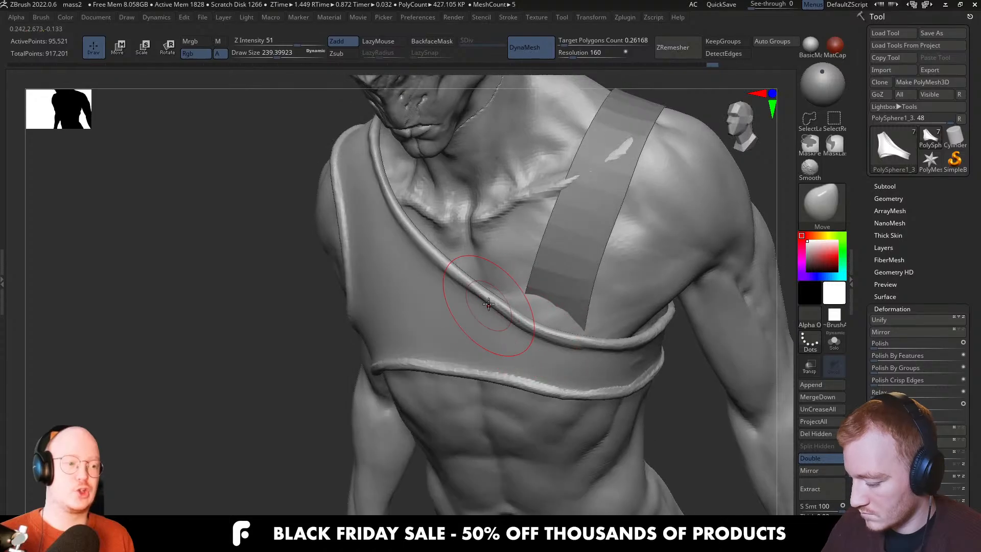
{"action": "left_click_drag", "start_coordinate": [483, 300], "coordinate": [475, 305]}
Build up the neckline trim across the chest with ClayBuildup at about 44 Draw Size
{"action": "key", "text": "b"}
{"action": "key", "text": "c"}
{"action": "key", "text": "b"}
{"action": "right_click_drag", "start_coordinate": [476, 287], "coordinate": [504, 297]}
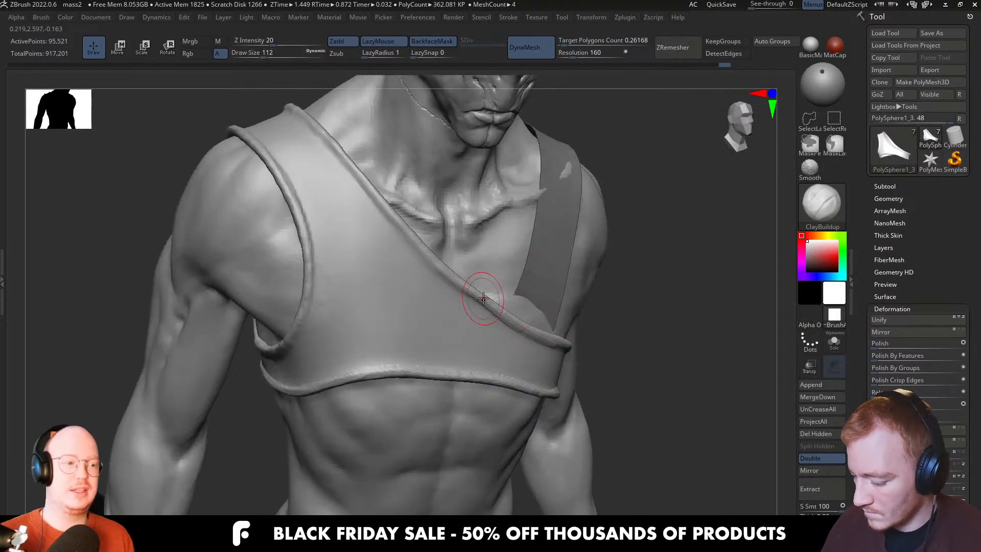
{"action": "key", "text": "s"}
{"action": "left_click_drag", "start_coordinate": [484, 298], "coordinate": [472, 298]}
{"action": "right_click_drag", "start_coordinate": [478, 266], "coordinate": [455, 287]}
{"action": "key", "text": "s"}
{"action": "left_click_drag", "start_coordinate": [463, 293], "coordinate": [460, 292]}
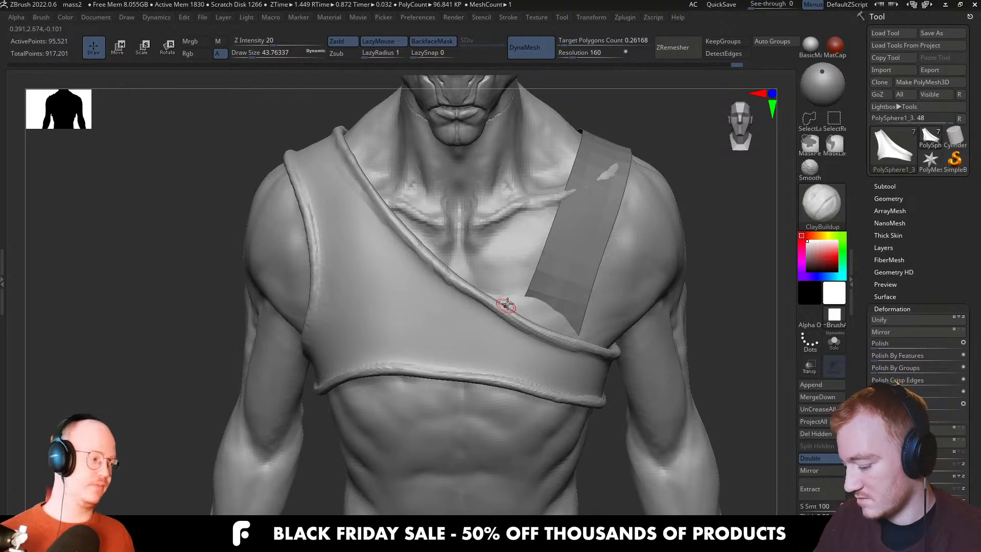
{"action": "right_click_drag", "start_coordinate": [504, 302], "coordinate": [372, 195]}
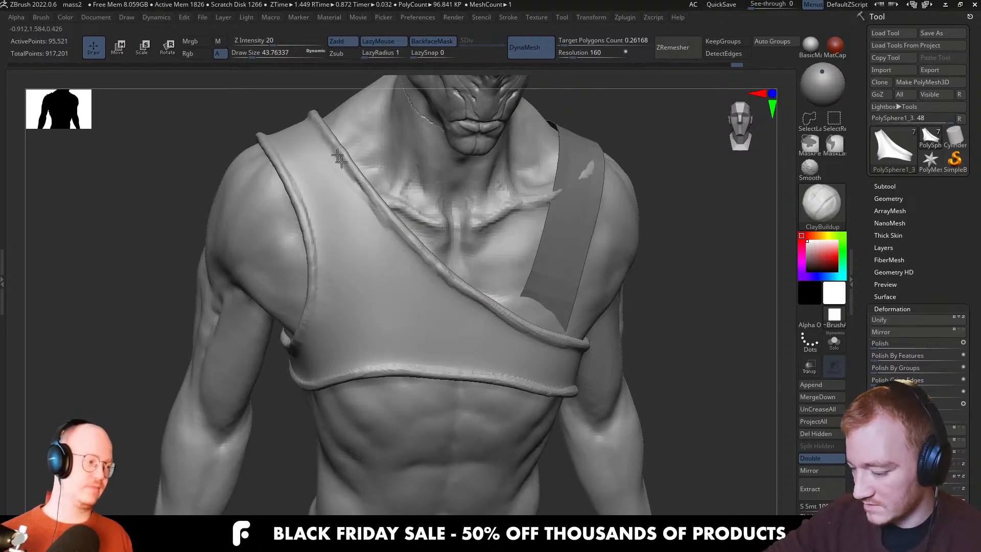
Reshape the front of the strap-side armhole trim with the Move brush at about 228 Draw Size
{"action": "key", "text": "b"}
{"action": "key", "text": "m"}
{"action": "key", "text": "v"}
{"action": "mouse_move", "coordinate": [397, 237]}
{"action": "right_mouse_down", "text": "ctrl"}
{"action": "mouse_move", "coordinate": [361, 313]}
{"action": "mouse_move", "coordinate": [375, 309]}
{"action": "mouse_move", "coordinate": [336, 322]}
{"action": "right_mouse_up", "text": "ctrl"}
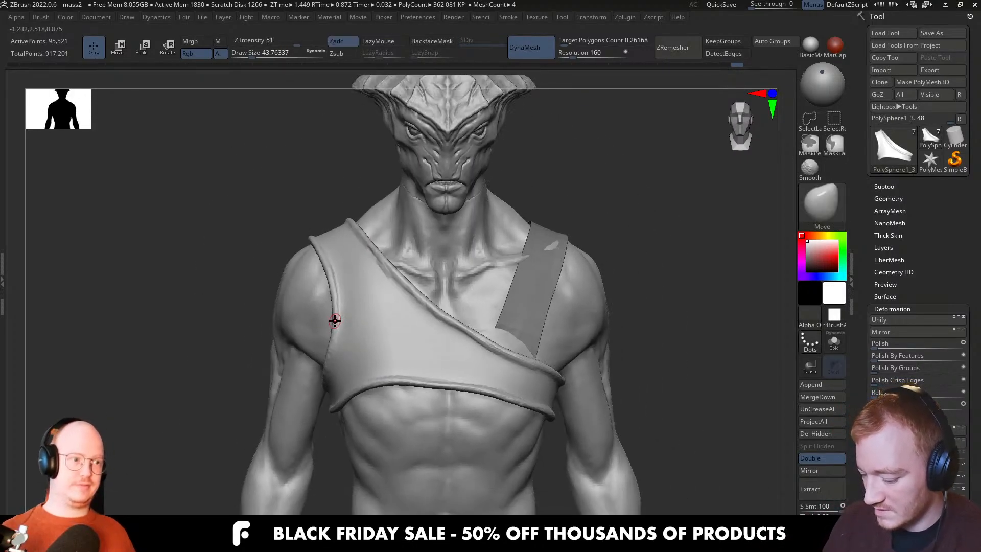
{"action": "left_click_drag", "start_coordinate": [336, 322], "coordinate": [344, 325]}
{"action": "right_click_drag", "start_coordinate": [344, 325], "coordinate": [363, 333]}
{"action": "key", "text": "s"}
{"action": "left_click_drag", "start_coordinate": [342, 340], "coordinate": [338, 348]}
{"action": "key", "text": "s"}
{"action": "left_click_drag", "start_coordinate": [335, 337], "coordinate": [339, 333]}
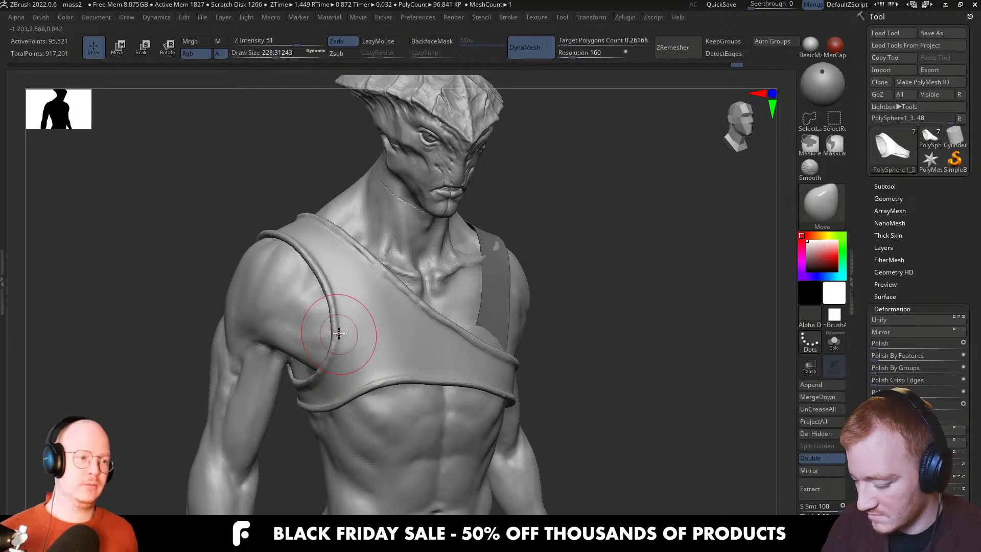
Check the garment in isolation and adjust the chest panel beside the armhole with the Move brush at about 192 Draw Size
{"action": "key", "text": "shift+v"}
{"action": "right_click_drag", "start_coordinate": [362, 336], "coordinate": [396, 333]}
{"action": "key", "text": "v"}
{"action": "key", "text": "v"}
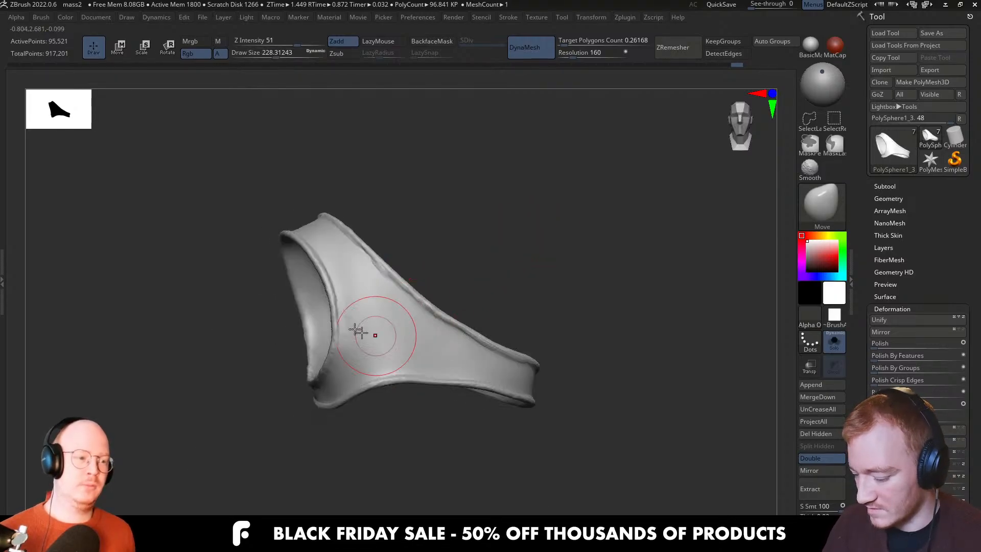
{"action": "key", "text": "shift+v"}
{"action": "left_click_drag", "start_coordinate": [362, 335], "coordinate": [368, 337]}
{"action": "right_click_drag", "start_coordinate": [369, 341], "coordinate": [349, 345]}
{"action": "left_click_drag", "start_coordinate": [356, 341], "coordinate": [362, 339]}
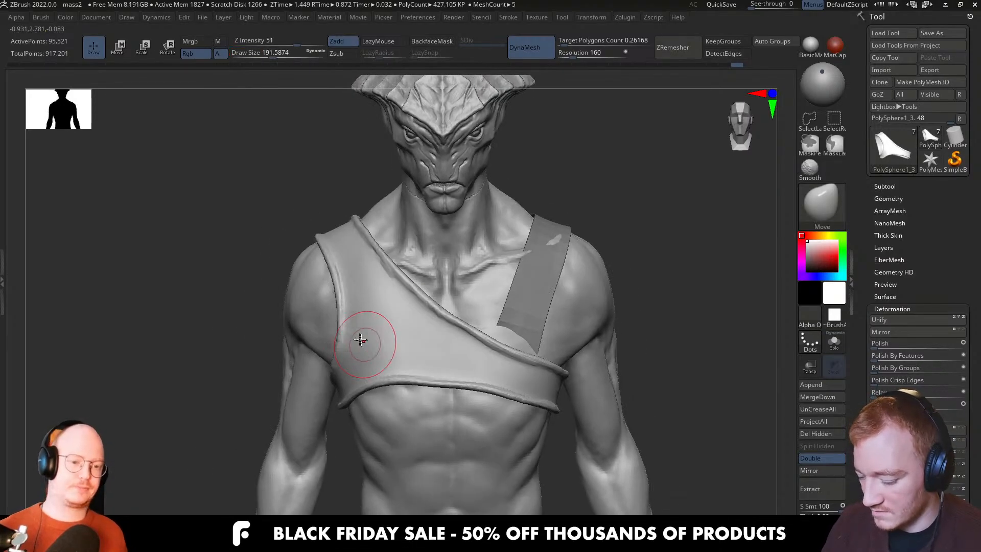
Fit the upper armhole edge and diagonal neckline trim to the body with the Move brush at about 217 to 240 Draw Size
{"action": "right_click_drag", "start_coordinate": [341, 341], "coordinate": [354, 345]}
{"action": "key", "text": "s"}
{"action": "left_click_drag", "start_coordinate": [354, 345], "coordinate": [358, 345]}
{"action": "right_click_drag", "start_coordinate": [337, 290], "coordinate": [349, 292]}
{"action": "left_click_drag", "start_coordinate": [338, 295], "coordinate": [327, 267]}
{"action": "right_click_drag", "start_coordinate": [355, 266], "coordinate": [395, 279]}
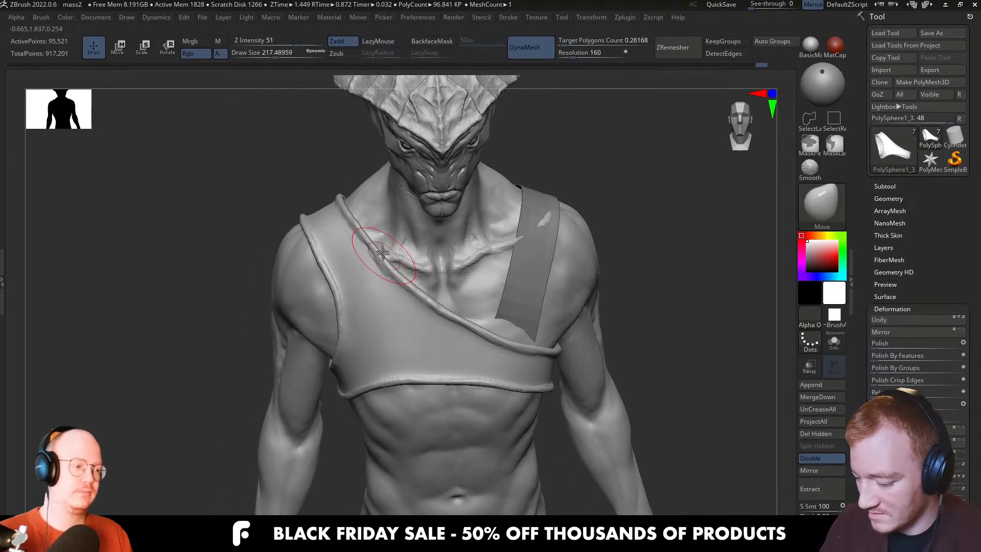
{"action": "left_click_drag", "start_coordinate": [403, 286], "coordinate": [406, 281]}
{"action": "mouse_move", "coordinate": [458, 263]}
{"action": "right_mouse_down"}
{"action": "mouse_move", "coordinate": [427, 276]}
{"action": "mouse_move", "coordinate": [423, 296]}
{"action": "mouse_move", "coordinate": [529, 333]}
{"action": "mouse_move", "coordinate": [560, 369]}
{"action": "mouse_move", "coordinate": [554, 328]}
{"action": "right_mouse_up"}
{"action": "key", "text": "bracketright"}
{"action": "left_click_drag", "start_coordinate": [541, 317], "coordinate": [544, 324]}
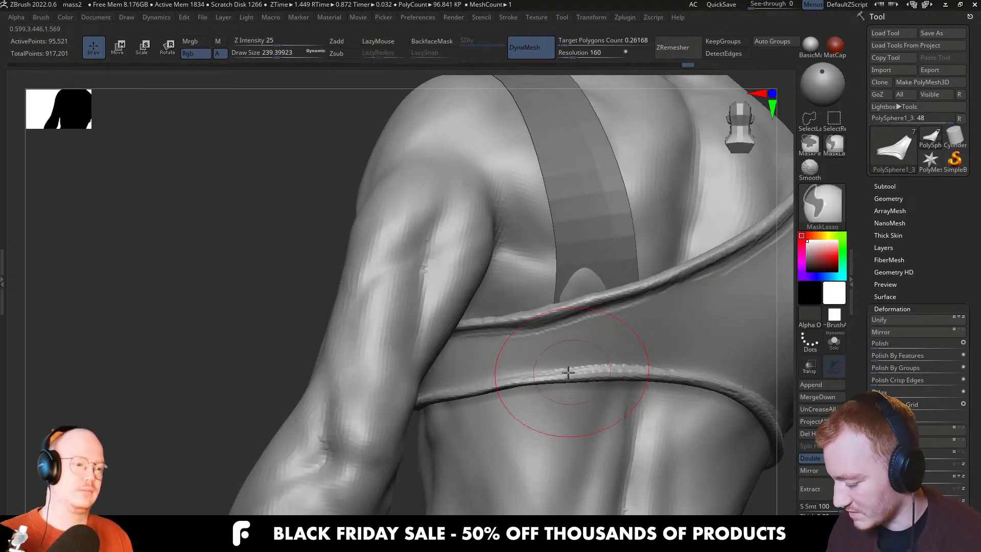
Build up the lower hem trim on the bare-shoulder side of the back with ClayBuildup at about 22 to 29 Draw Size
{"action": "key", "text": "bracketleft"}
{"action": "key", "text": "bracketleft"}
{"action": "key", "text": "bracketleft"}
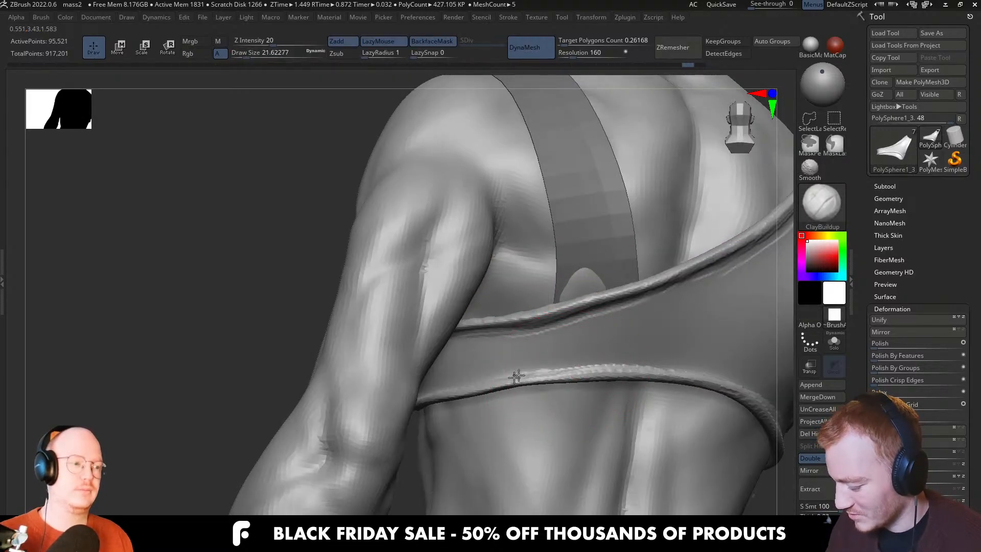
{"action": "key", "text": "bracketright"}
{"action": "right_click_drag", "start_coordinate": [426, 404], "coordinate": [492, 385]}
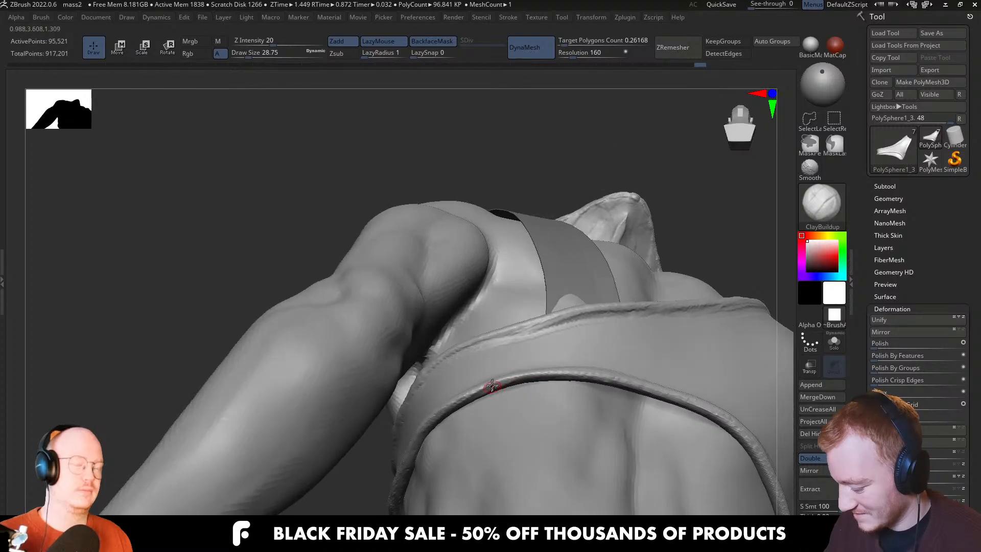
{"action": "right_click_drag", "start_coordinate": [477, 397], "coordinate": [504, 399]}
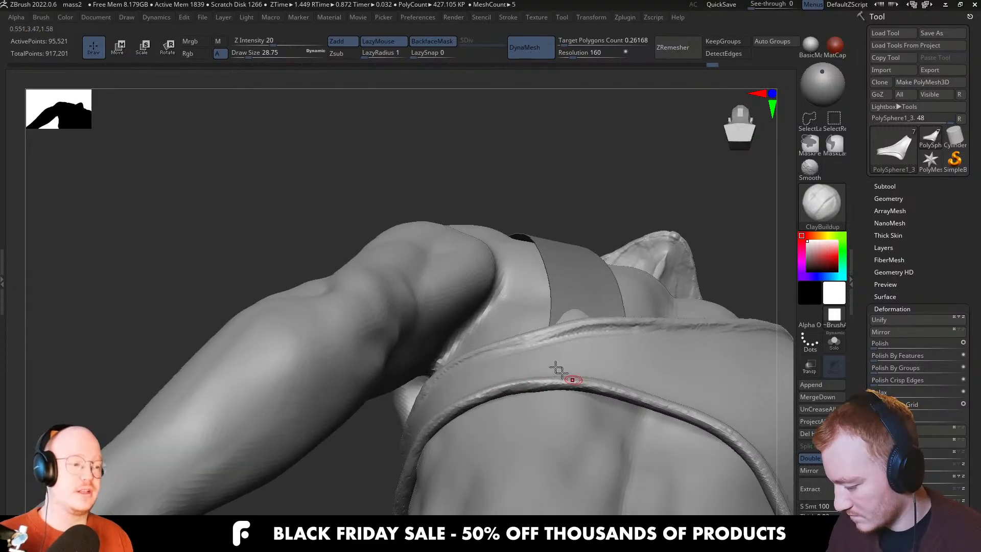
{"action": "right_click_drag", "start_coordinate": [557, 368], "coordinate": [500, 333]}
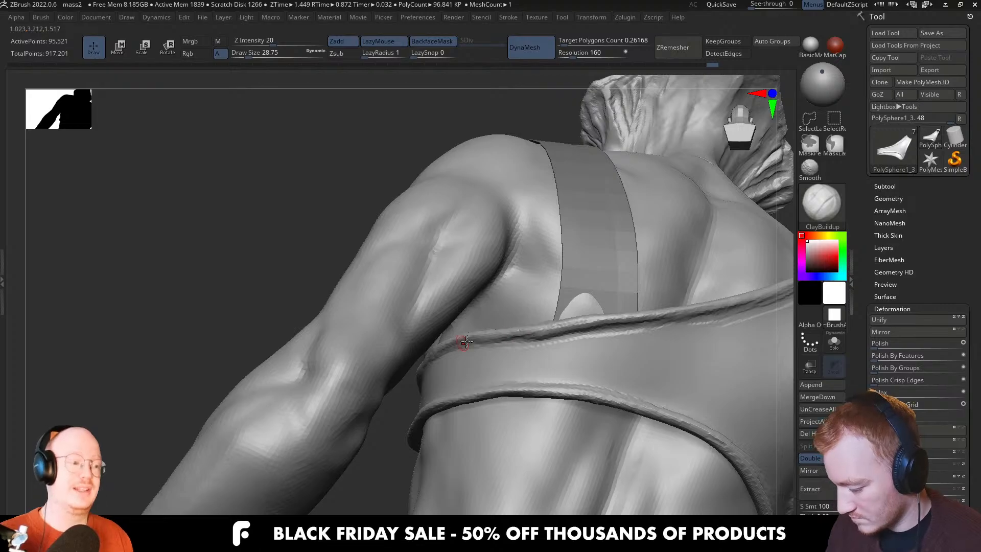
Adjust the diagonal neckline trim across the back with the Move brush at about 200 to 270 Draw Size, undoing the last strokes
{"action": "right_click_drag", "start_coordinate": [647, 327], "coordinate": [551, 341]}
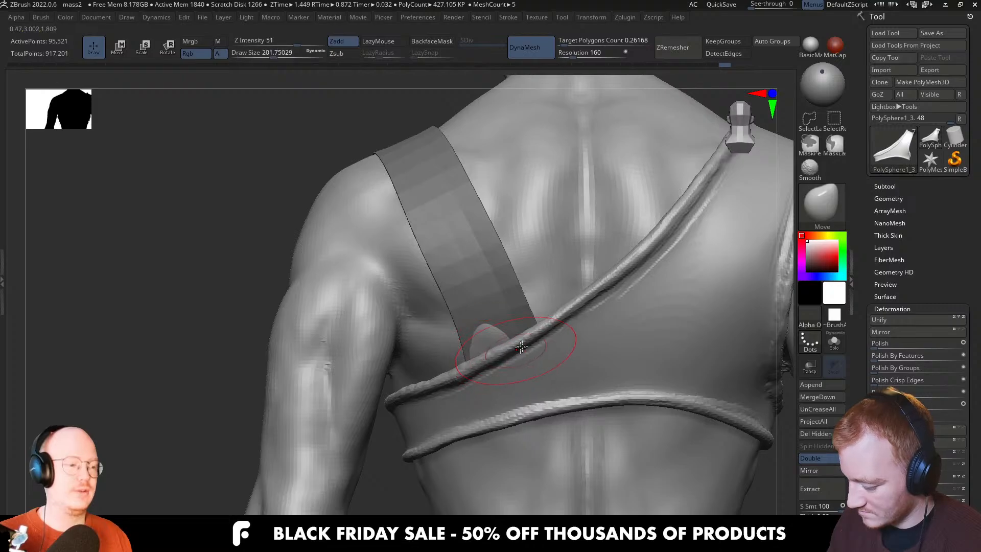
{"action": "right_click_drag", "start_coordinate": [487, 358], "coordinate": [429, 379]}
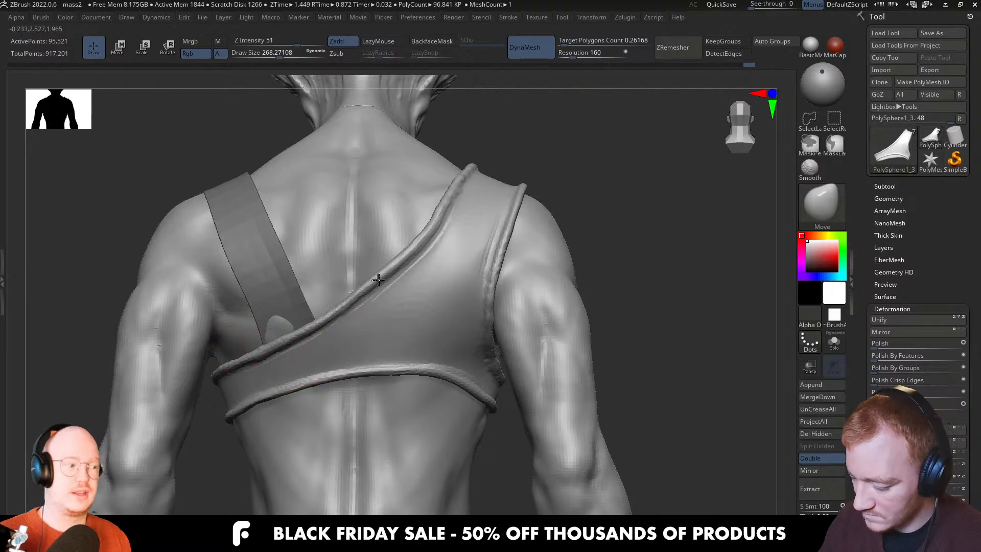
{"action": "key", "text": "ctrl+z"}
{"action": "key", "text": "ctrl+z"}
{"action": "key", "text": "ctrl+z"}
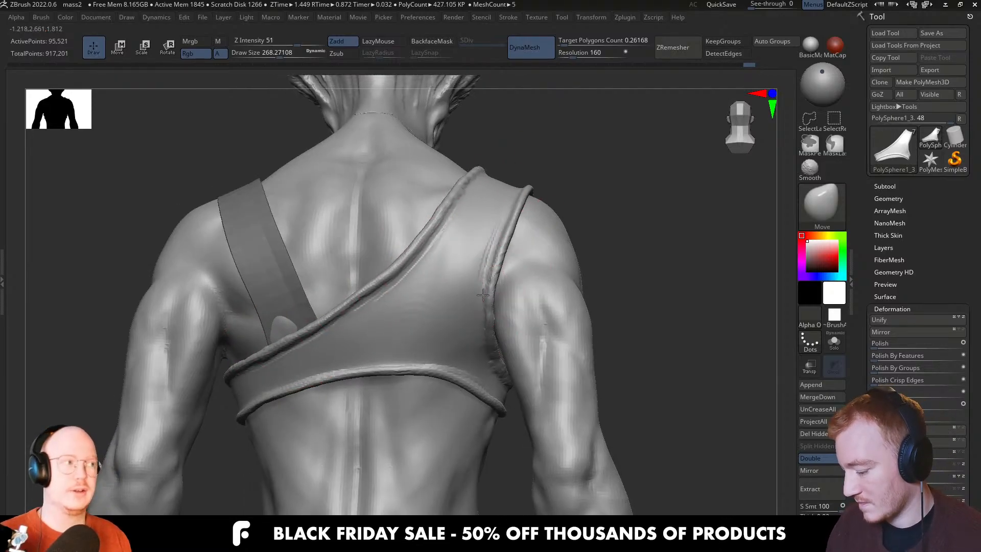
{"action": "key", "text": "ctrl+z"}
{"action": "key", "text": "ctrl+z"}
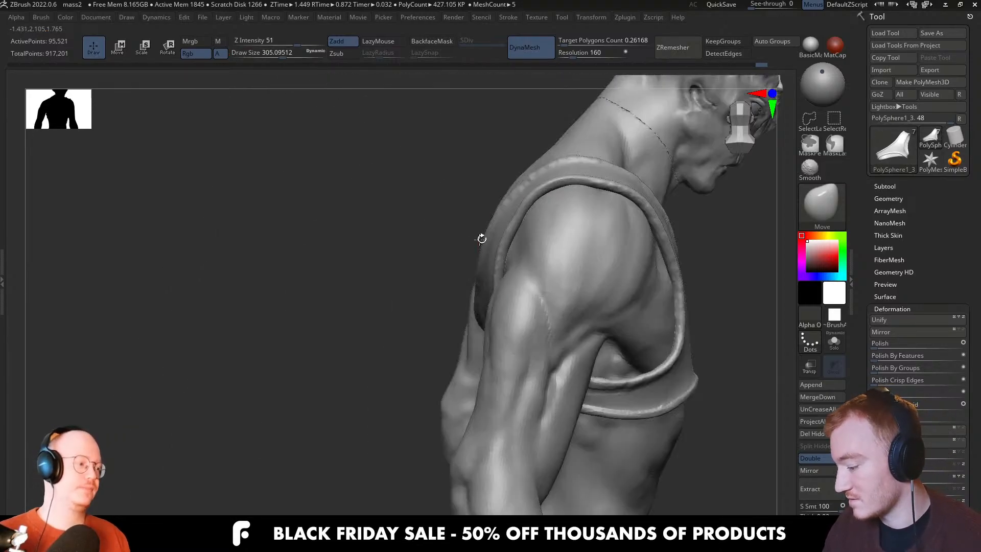
Build up the armhole trim over the top of the shoulder with ClayBuildup at about 35 Draw Size
{"action": "key", "text": "b"}
{"action": "key", "text": "c"}
{"action": "key", "text": "b"}
{"action": "key", "text": "s"}
{"action": "left_click_drag", "start_coordinate": [571, 242], "coordinate": [565, 265]}
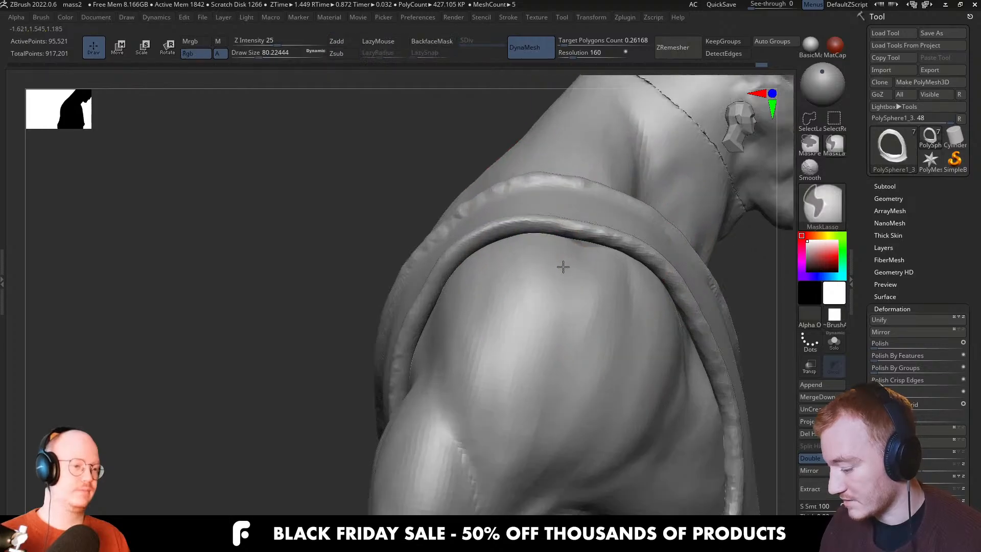
{"action": "key", "text": "ctrl+z"}
{"action": "key", "text": "ctrl+z"}
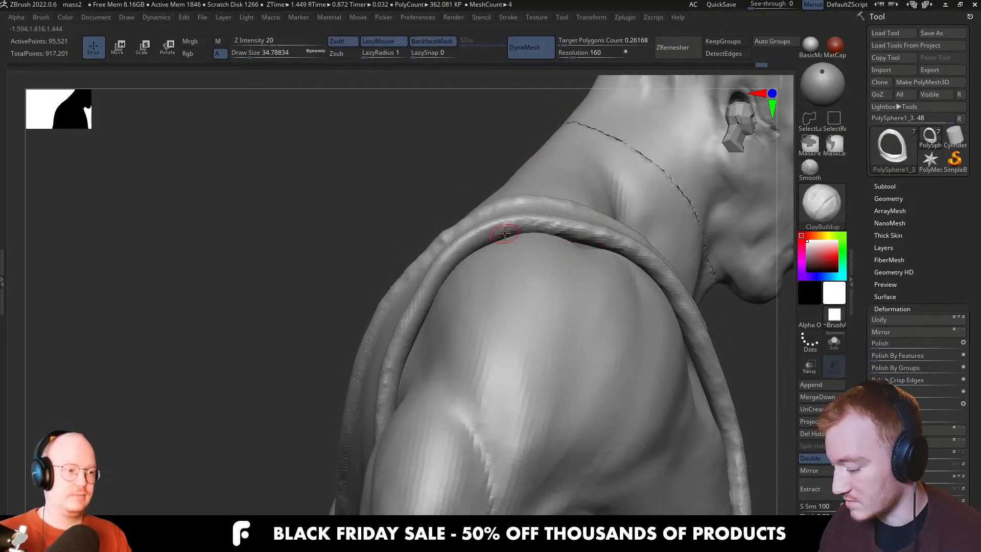
{"action": "key", "text": "ctrl+z"}
{"action": "key", "text": "ctrl+shift+z"}
{"action": "key", "text": "ctrl+shift+z"}
{"action": "key", "text": "ctrl+shift+z"}
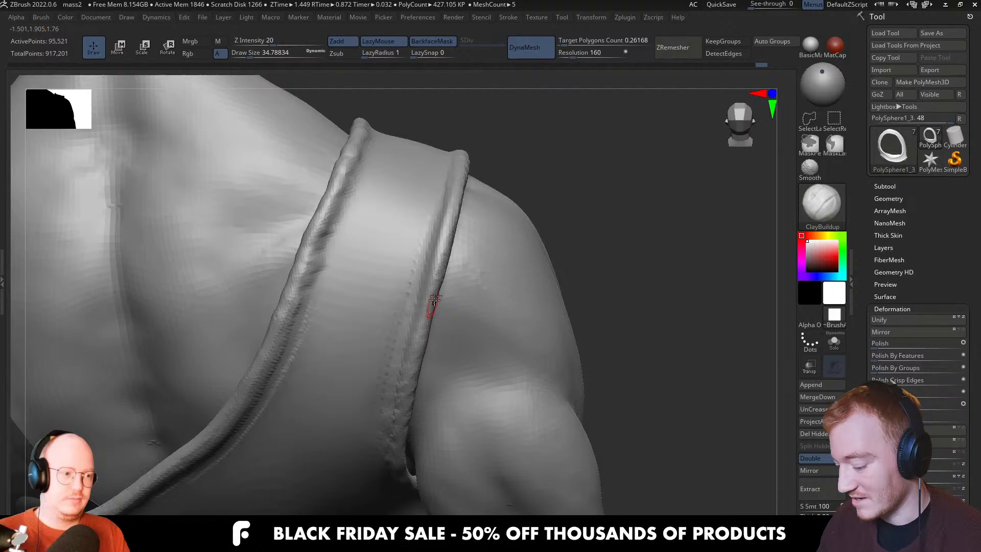
Refine the armhole trim behind the strap-side shoulder with ClayBuildup at about 27 to 35 Draw Size
{"action": "right_click_drag", "start_coordinate": [435, 298], "coordinate": [459, 200]}
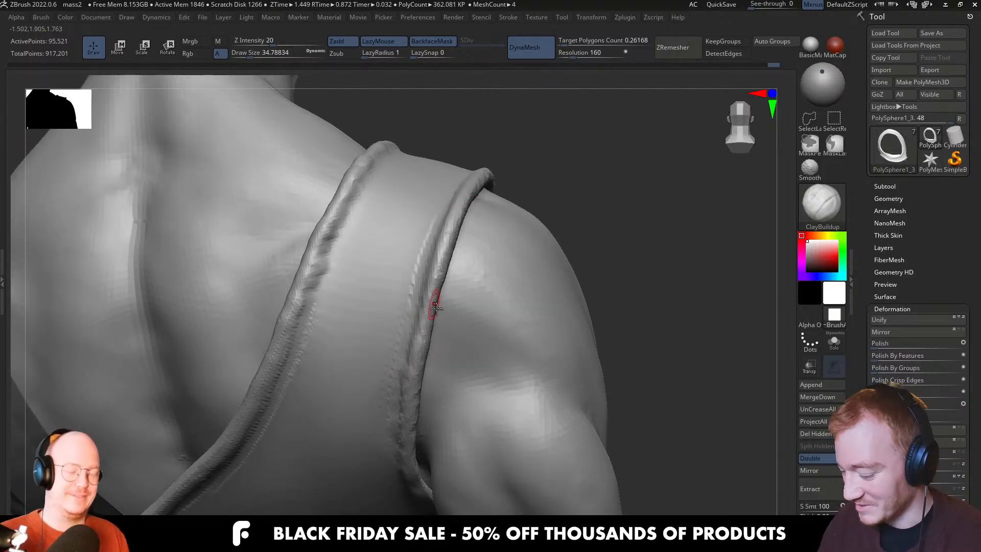
{"action": "mouse_move", "coordinate": [435, 307]}
{"action": "right_mouse_down"}
{"action": "mouse_move", "coordinate": [397, 332]}
{"action": "mouse_move", "coordinate": [422, 262]}
{"action": "mouse_move", "coordinate": [418, 287]}
{"action": "right_mouse_up"}
{"action": "mouse_move", "coordinate": [438, 217]}
{"action": "right_mouse_down"}
{"action": "mouse_move", "coordinate": [423, 263]}
{"action": "mouse_move", "coordinate": [468, 175]}
{"action": "right_mouse_up"}
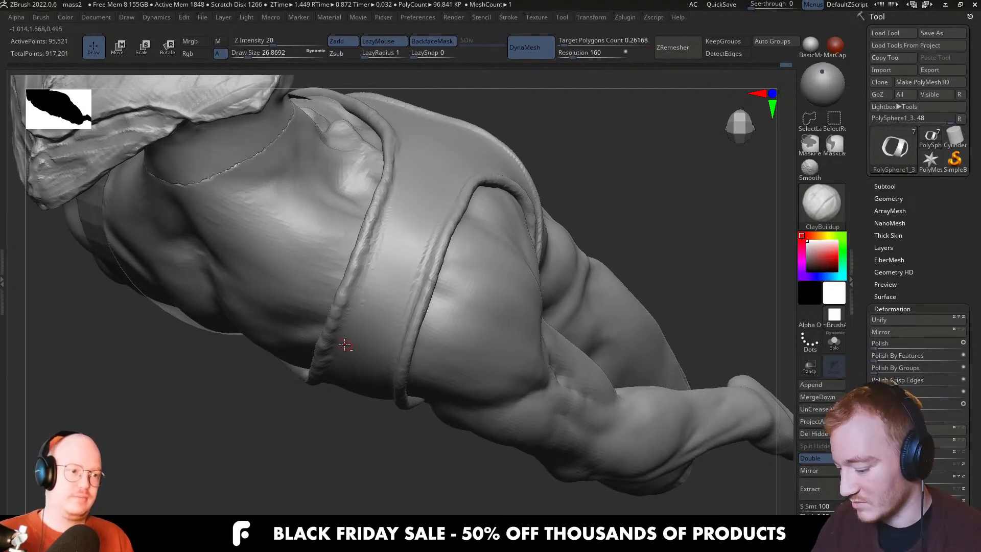
Refine the back neckline trim from the shoulder strap down across the back with ClayBuildup at about 27 Draw Size
{"action": "mouse_move", "coordinate": [345, 344]}
{"action": "right_mouse_down", "text": "shift"}
{"action": "mouse_move", "coordinate": [360, 294]}
{"action": "mouse_move", "coordinate": [393, 274]}
{"action": "mouse_move", "coordinate": [409, 214]}
{"action": "right_mouse_up", "text": "shift"}
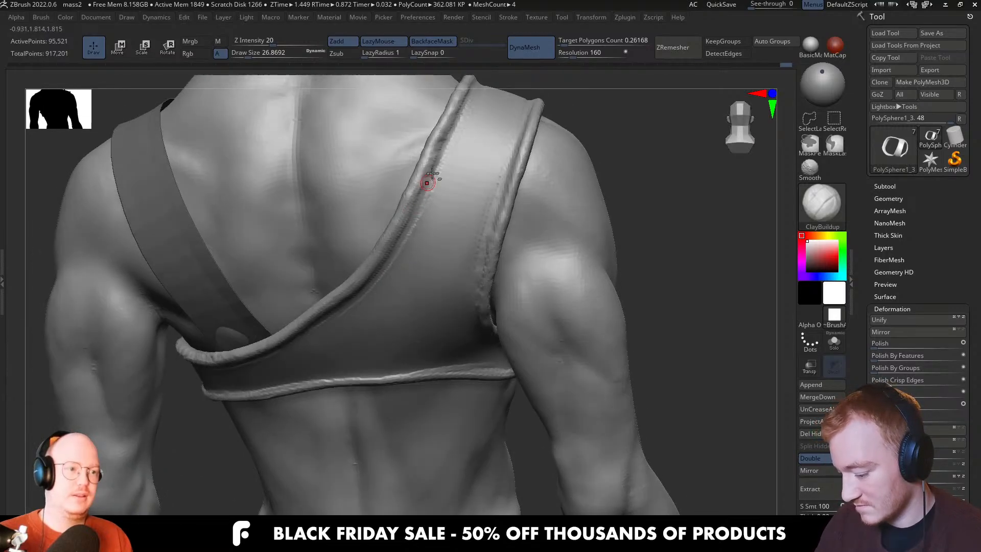
{"action": "right_click_drag", "start_coordinate": [432, 182], "coordinate": [463, 376]}
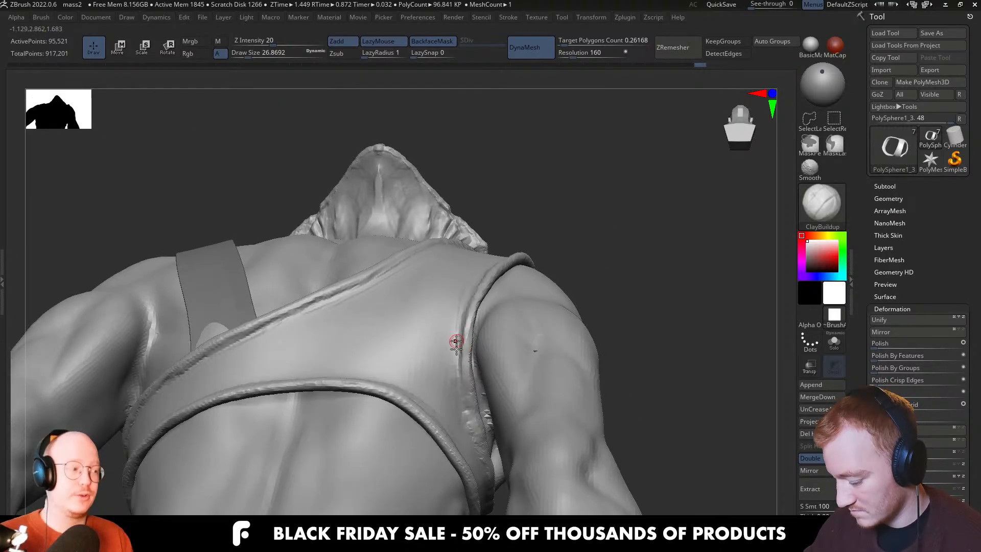
{"action": "right_click_drag", "start_coordinate": [453, 344], "coordinate": [418, 373]}
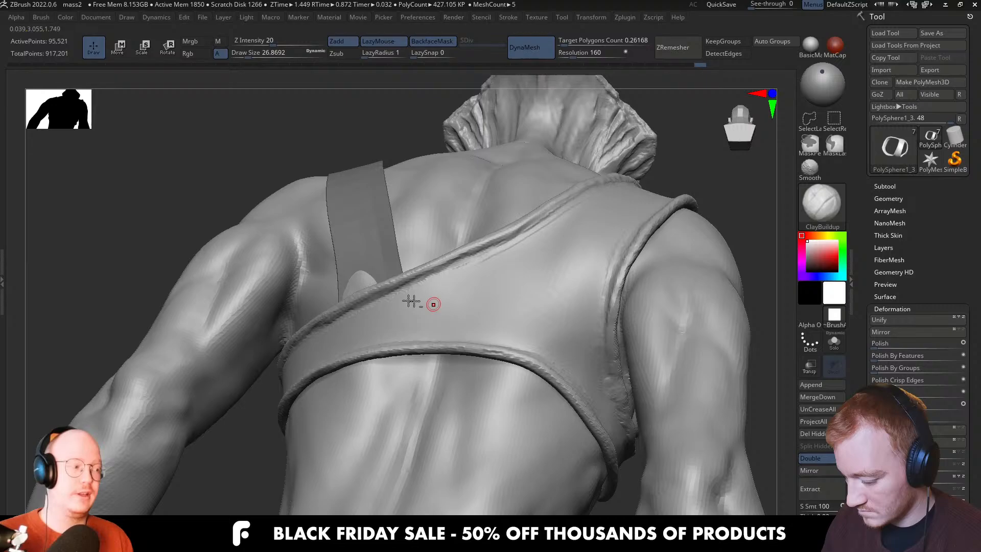
{"action": "right_click_drag", "start_coordinate": [412, 298], "coordinate": [478, 254]}
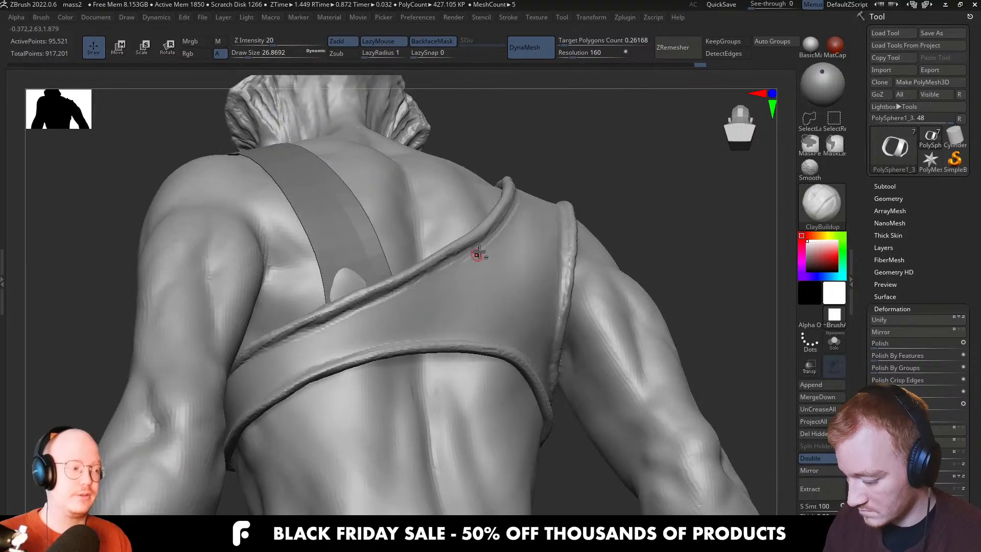
Isolate the garment and thicken the lower hem trim across the back with ClayBuildup at about 44 Draw Size
{"action": "mouse_move", "coordinate": [350, 344]}
{"action": "right_mouse_down"}
{"action": "mouse_move", "coordinate": [320, 398]}
{"action": "mouse_move", "coordinate": [339, 384]}
{"action": "right_mouse_up"}
{"action": "key", "text": "alt+s"}
{"action": "key", "text": "s"}
{"action": "left_click_drag", "start_coordinate": [344, 373], "coordinate": [349, 371]}
{"action": "mouse_move", "coordinate": [312, 404]}
{"action": "right_mouse_down", "text": "alt"}
{"action": "mouse_move", "coordinate": [375, 389]}
{"action": "mouse_move", "coordinate": [402, 367]}
{"action": "mouse_move", "coordinate": [333, 390]}
{"action": "mouse_move", "coordinate": [468, 347]}
{"action": "right_mouse_up", "text": "alt"}
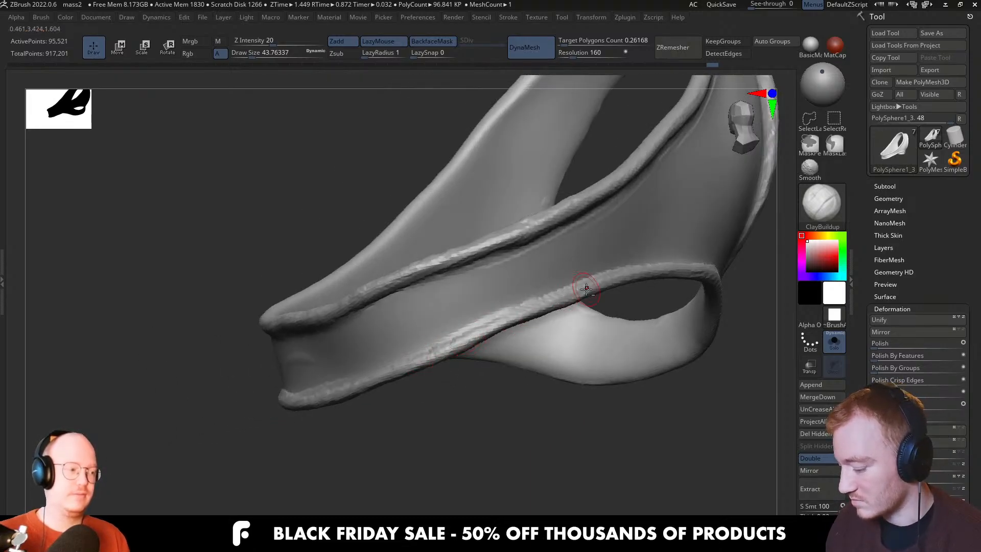
{"action": "right_click_drag", "start_coordinate": [586, 289], "coordinate": [370, 321]}
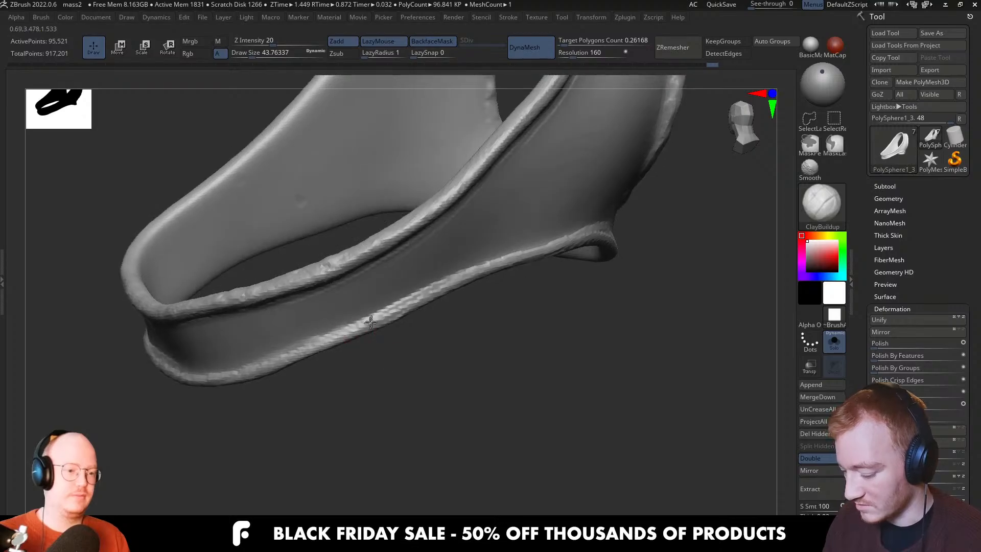
{"action": "right_click_drag", "start_coordinate": [448, 291], "coordinate": [389, 307]}
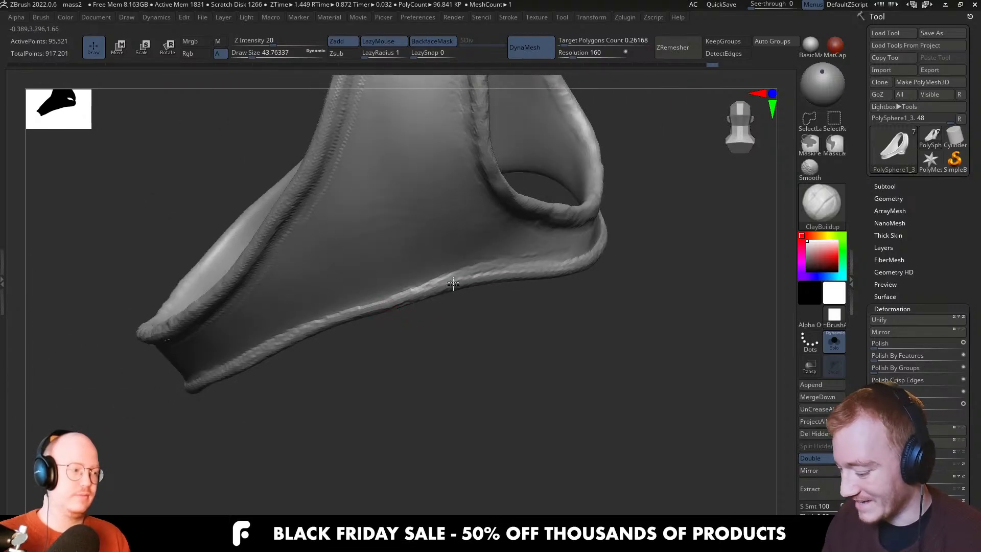
Define the lower hem trim below the strap-side armhole with ClayBuildup at about 14 to 18 Draw Size
{"action": "right_click_drag", "start_coordinate": [453, 284], "coordinate": [512, 289]}
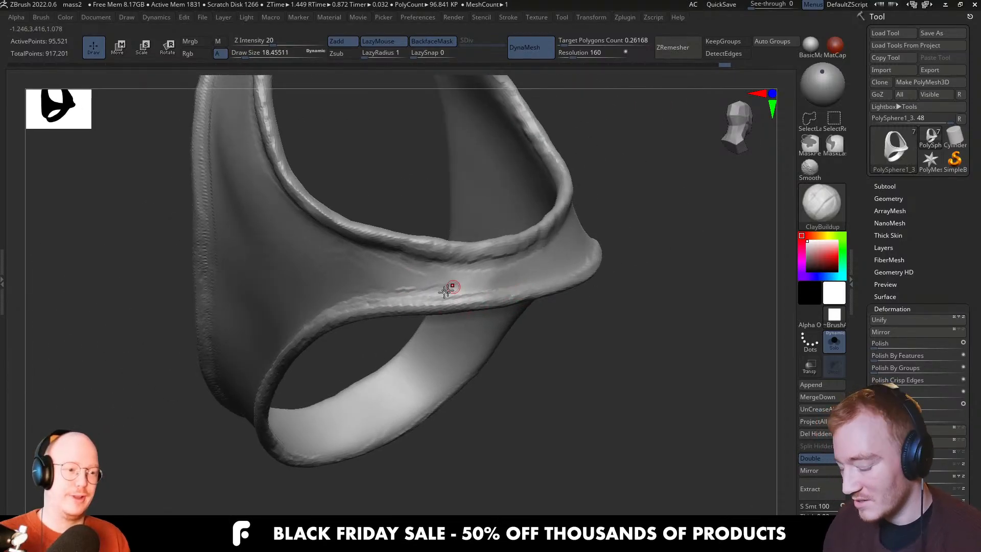
{"action": "mouse_move", "coordinate": [404, 318]}
{"action": "right_mouse_down"}
{"action": "mouse_move", "coordinate": [483, 338]}
{"action": "mouse_move", "coordinate": [341, 396]}
{"action": "right_mouse_up"}
{"action": "right_click_drag", "start_coordinate": [461, 336], "coordinate": [514, 327]}
{"action": "right_click_drag", "start_coordinate": [628, 297], "coordinate": [482, 331]}
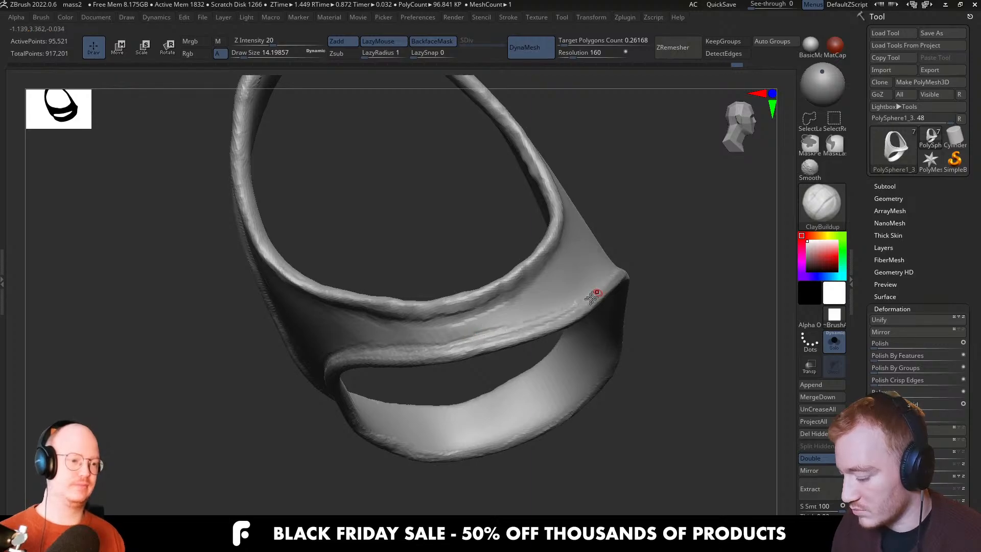
{"action": "right_click_drag", "start_coordinate": [593, 297], "coordinate": [409, 407]}
Build up the lower hem trim along the front and around the bare-shoulder side with ClayBuildup at about 14 Draw Size
{"action": "right_click_drag", "start_coordinate": [463, 368], "coordinate": [486, 363]}
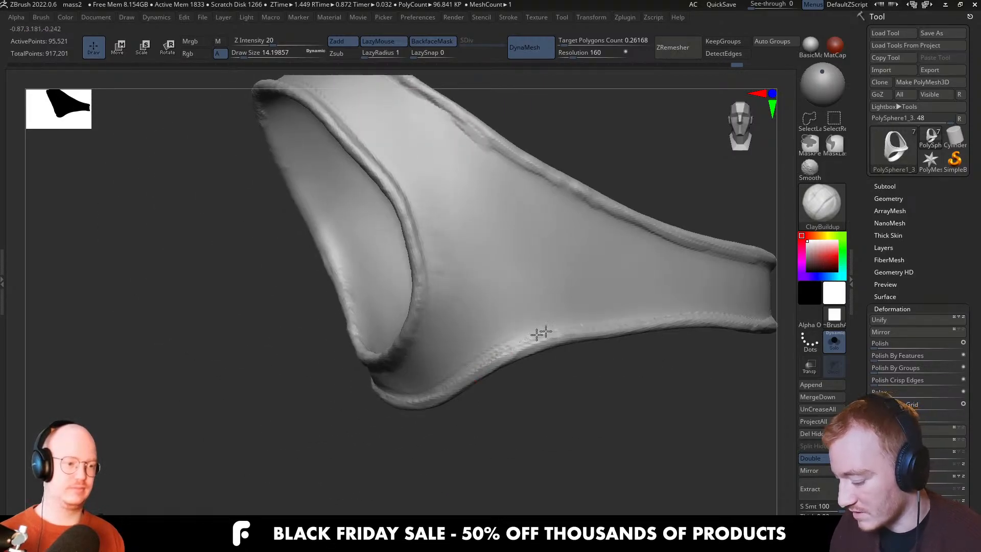
{"action": "right_click_drag", "start_coordinate": [656, 309], "coordinate": [499, 333], "text": "alt"}
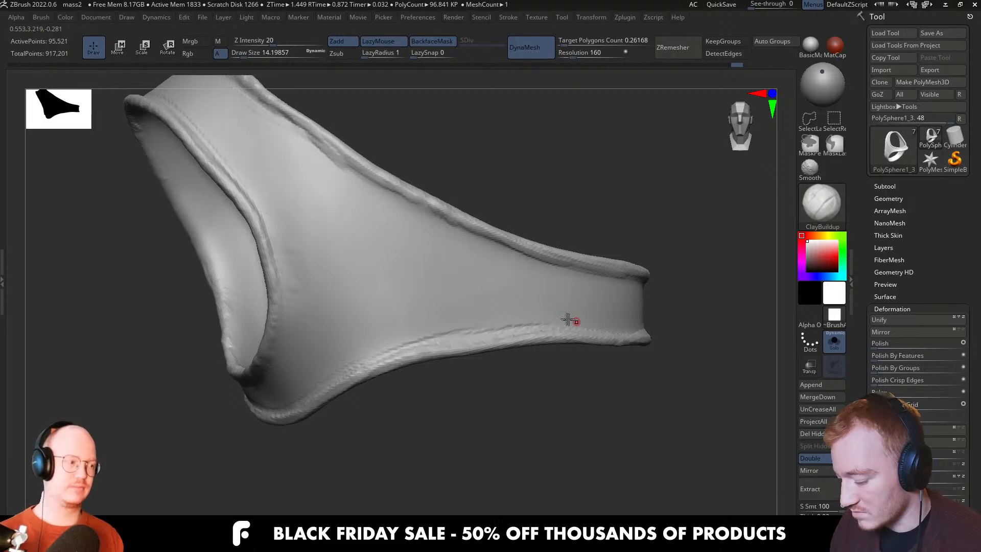
{"action": "right_click_drag", "start_coordinate": [568, 320], "coordinate": [473, 344]}
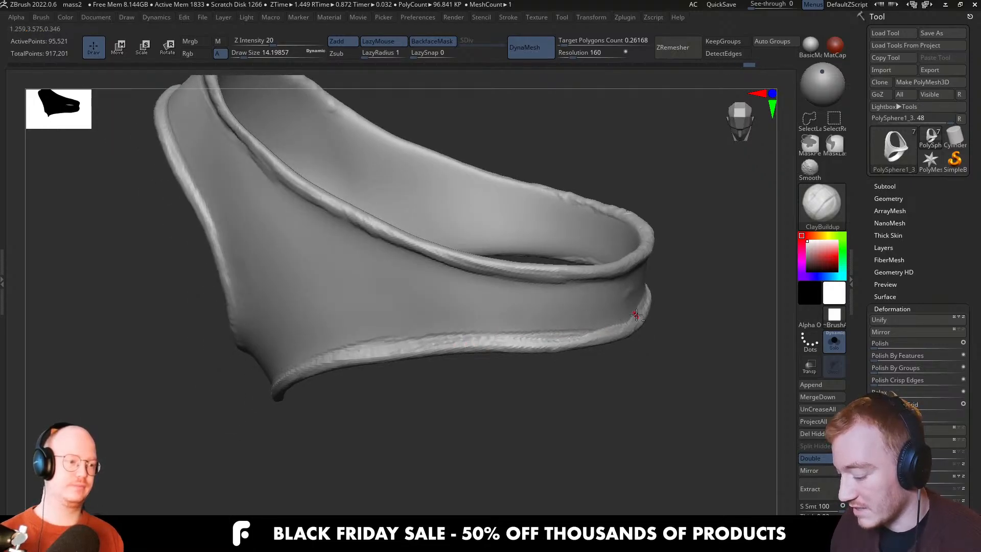
{"action": "right_click_drag", "start_coordinate": [636, 315], "coordinate": [537, 323]}
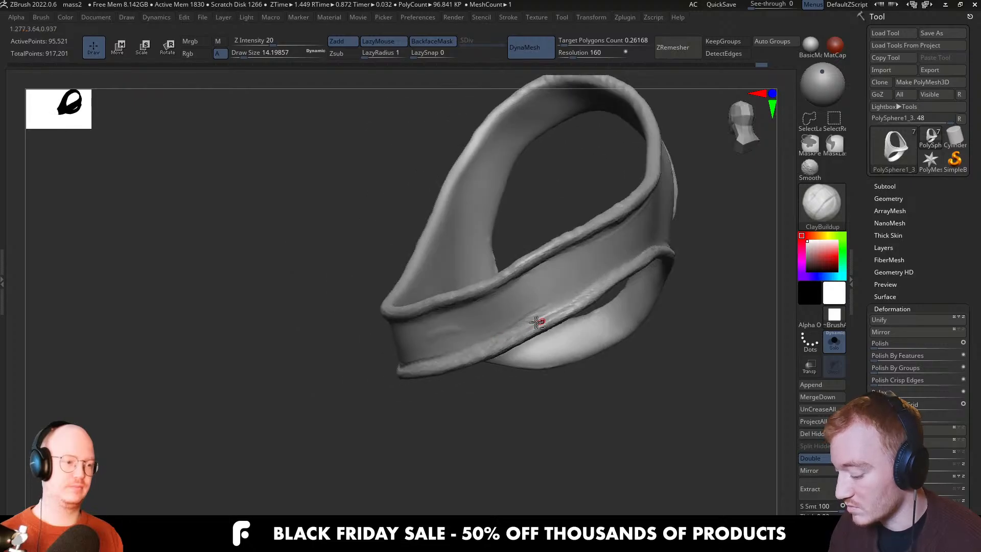
Build up the front neckline trim across the chest with ClayBuildup at about 22 Draw Size, carving beneath it and smoothing the transition
{"action": "right_click_drag", "start_coordinate": [646, 250], "coordinate": [603, 232]}
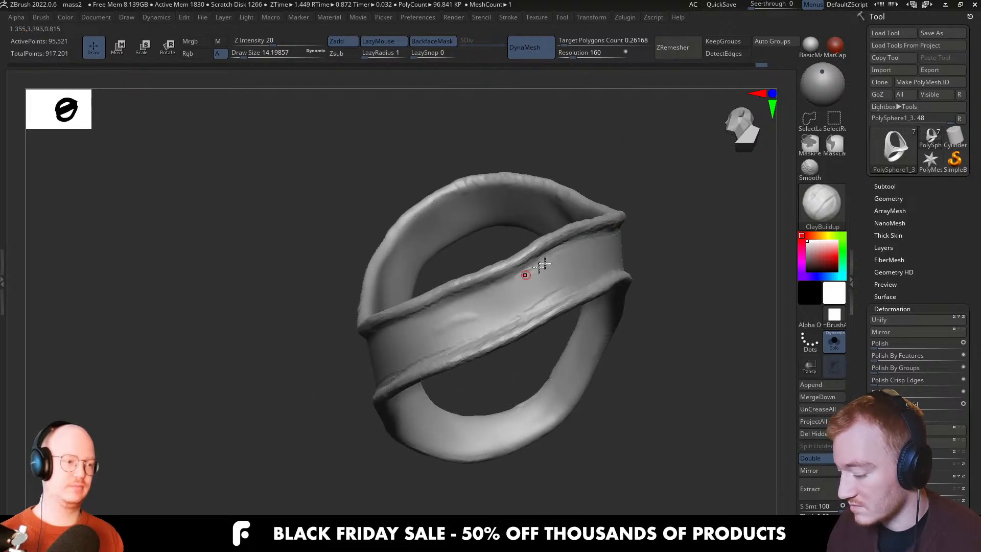
{"action": "right_click_drag", "start_coordinate": [475, 303], "coordinate": [526, 329]}
{"action": "key", "text": "]"}
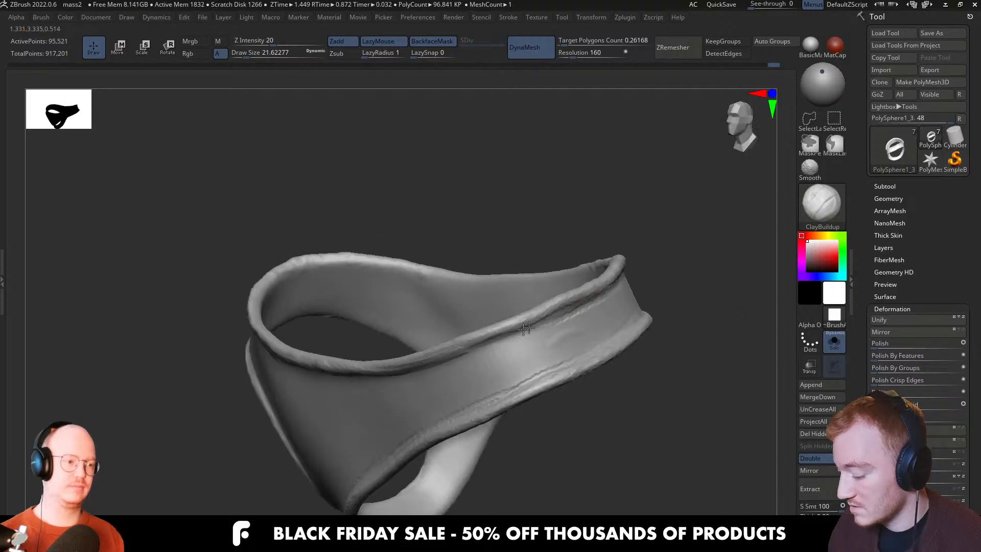
{"action": "right_click_drag", "start_coordinate": [458, 361], "coordinate": [514, 330]}
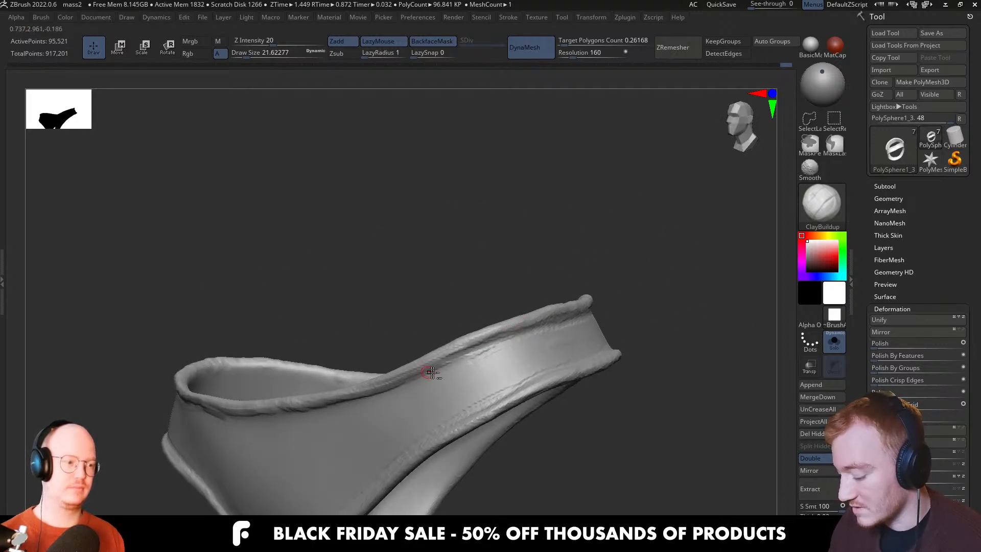
{"action": "right_click_drag", "start_coordinate": [432, 373], "coordinate": [538, 334]}
{"action": "right_click_drag", "start_coordinate": [479, 365], "coordinate": [581, 354], "text": "alt"}
{"action": "left_click_drag", "start_coordinate": [399, 367], "coordinate": [384, 369], "text": "alt"}
{"action": "mouse_move", "coordinate": [503, 362]}
{"action": "left_mouse_down", "text": "shift"}
{"action": "mouse_move", "coordinate": [342, 373]}
{"action": "mouse_move", "coordinate": [533, 360]}
{"action": "left_mouse_up", "text": "shift"}
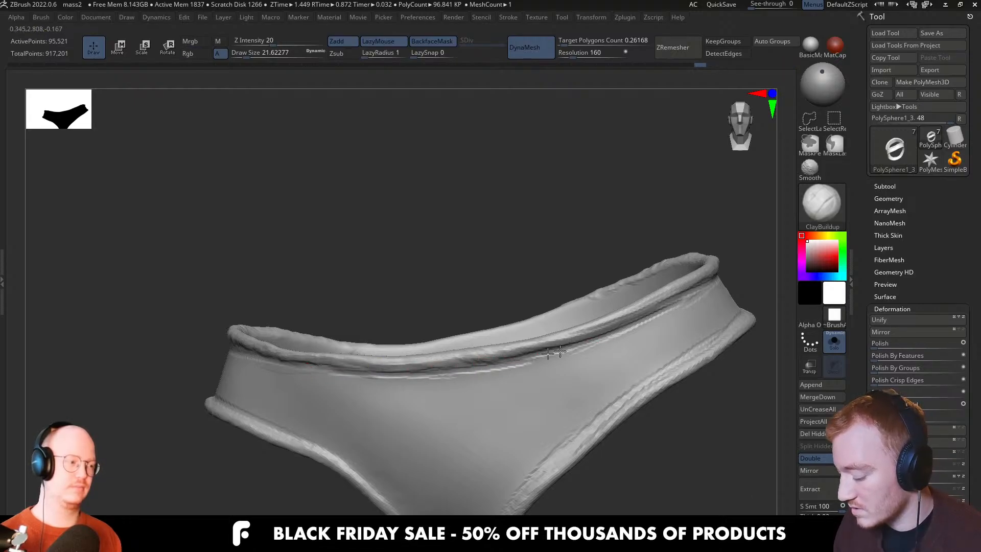
{"action": "right_click_drag", "start_coordinate": [378, 372], "coordinate": [398, 335]}
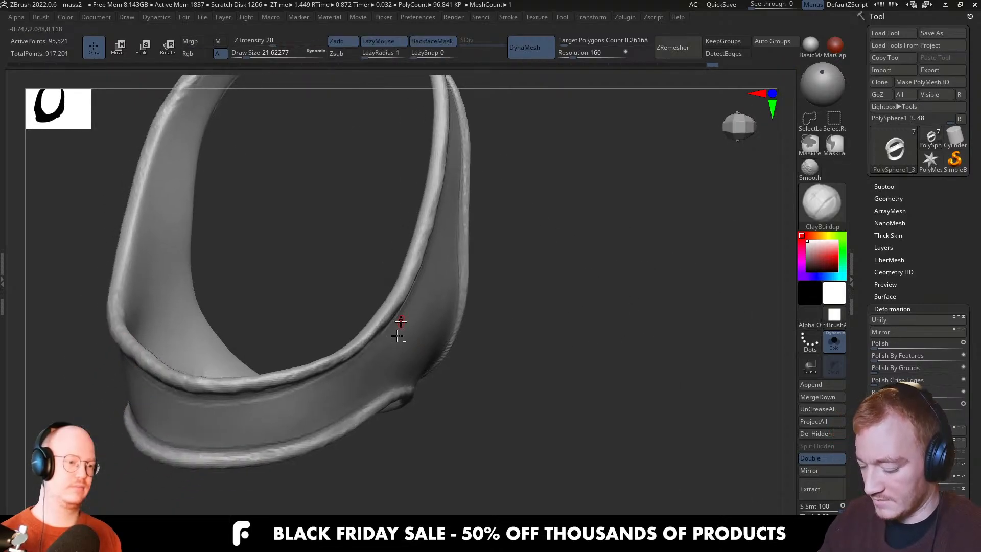
{"action": "right_click_drag", "start_coordinate": [379, 378], "coordinate": [395, 323]}
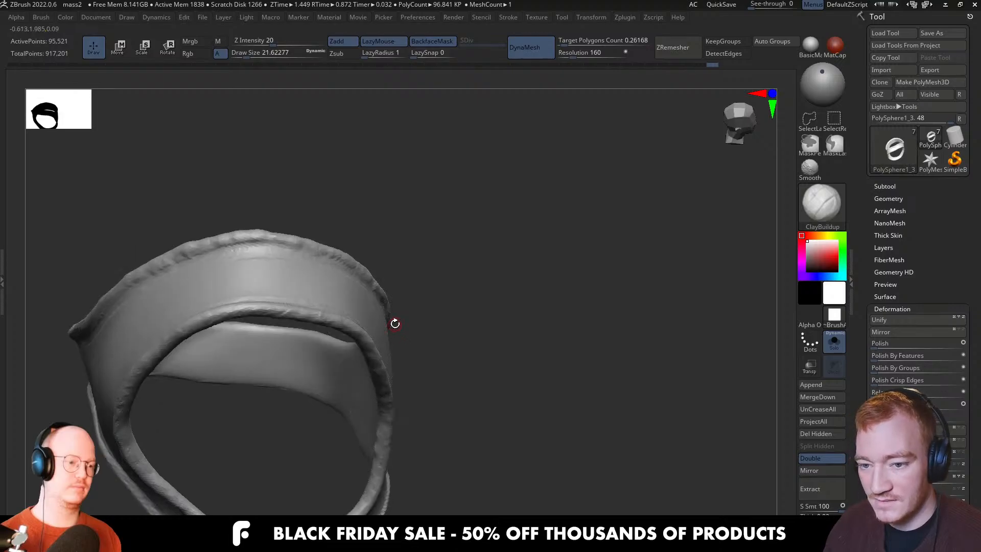
Thicken the front armhole trim from the shoulder strap down to the underarm with ClayBuildup at about 22 to 37 Draw Size
{"action": "right_click_drag", "start_coordinate": [375, 371], "coordinate": [397, 334]}
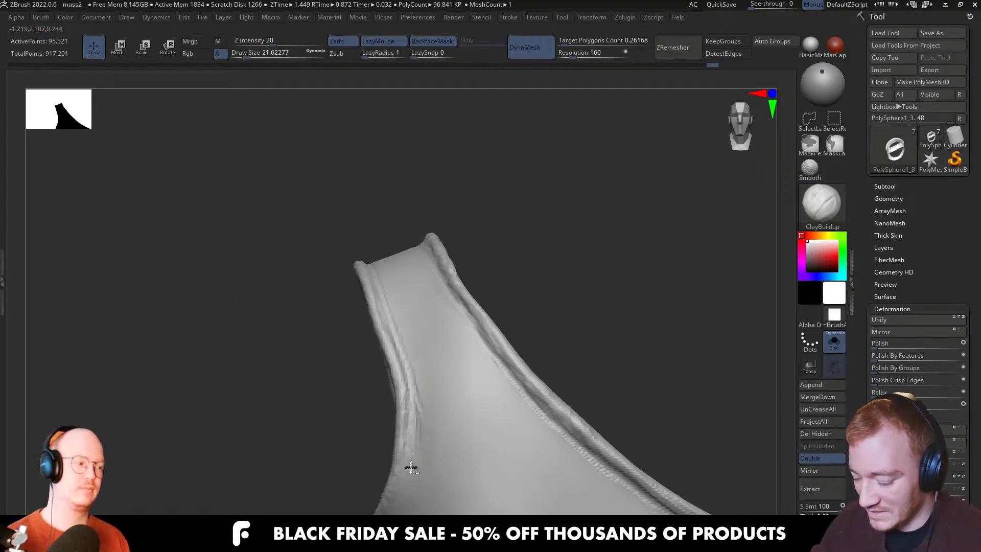
{"action": "right_click_drag", "start_coordinate": [400, 379], "coordinate": [420, 376]}
{"action": "right_click_drag", "start_coordinate": [404, 433], "coordinate": [429, 310]}
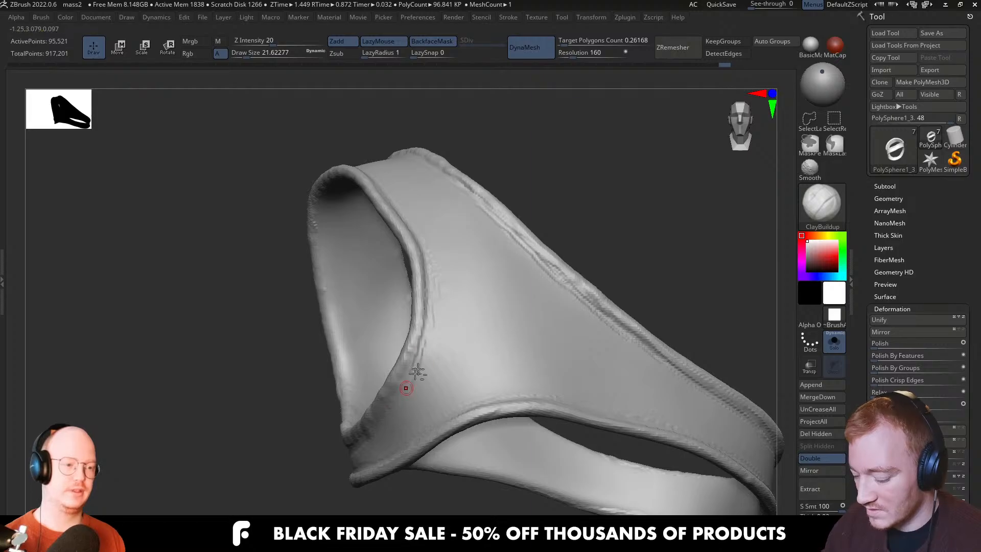
{"action": "mouse_move", "coordinate": [418, 372]}
{"action": "right_mouse_down"}
{"action": "mouse_move", "coordinate": [397, 398]}
{"action": "mouse_move", "coordinate": [405, 397]}
{"action": "right_mouse_up"}
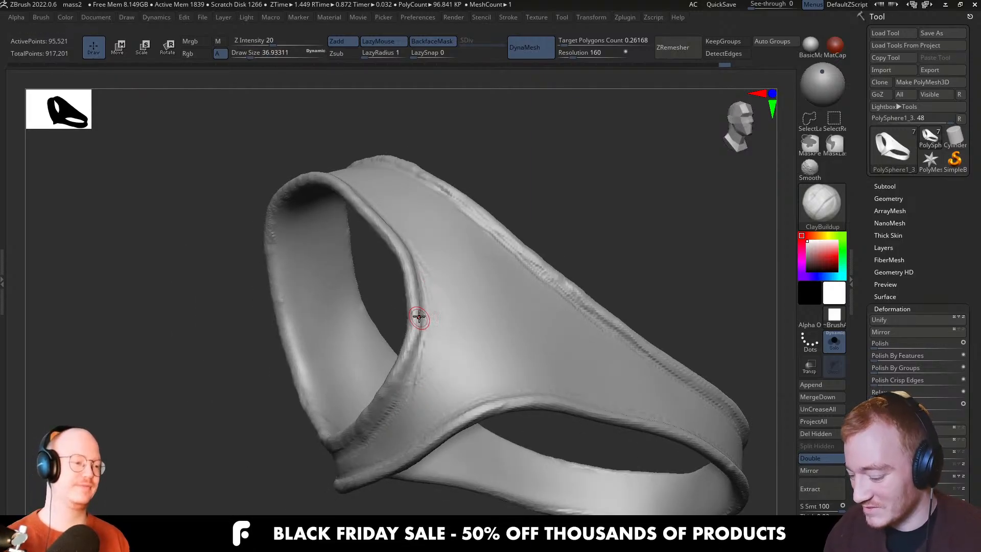
{"action": "right_click_drag", "start_coordinate": [412, 272], "coordinate": [408, 278]}
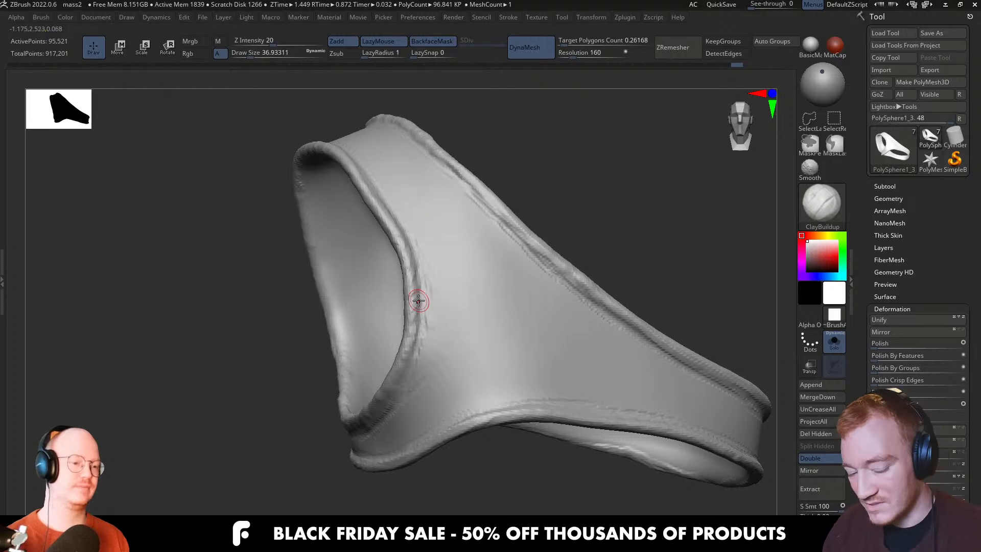
Show the body again and fit the garment's armhole and side edges to it with the Move brush at about 124 to 207 Draw Size
{"action": "key", "text": "b"}
{"action": "key", "text": "m"}
{"action": "key", "text": "v"}
{"action": "mouse_move", "coordinate": [480, 335]}
{"action": "right_mouse_down"}
{"action": "mouse_move", "coordinate": [479, 355]}
{"action": "mouse_move", "coordinate": [543, 320]}
{"action": "mouse_move", "coordinate": [490, 325]}
{"action": "right_mouse_up"}
{"action": "key", "text": "s"}
{"action": "mouse_move", "coordinate": [489, 340]}
{"action": "left_mouse_down"}
{"action": "mouse_move", "coordinate": [510, 344]}
{"action": "mouse_move", "coordinate": [473, 340]}
{"action": "left_mouse_up"}
{"action": "key", "text": "s"}
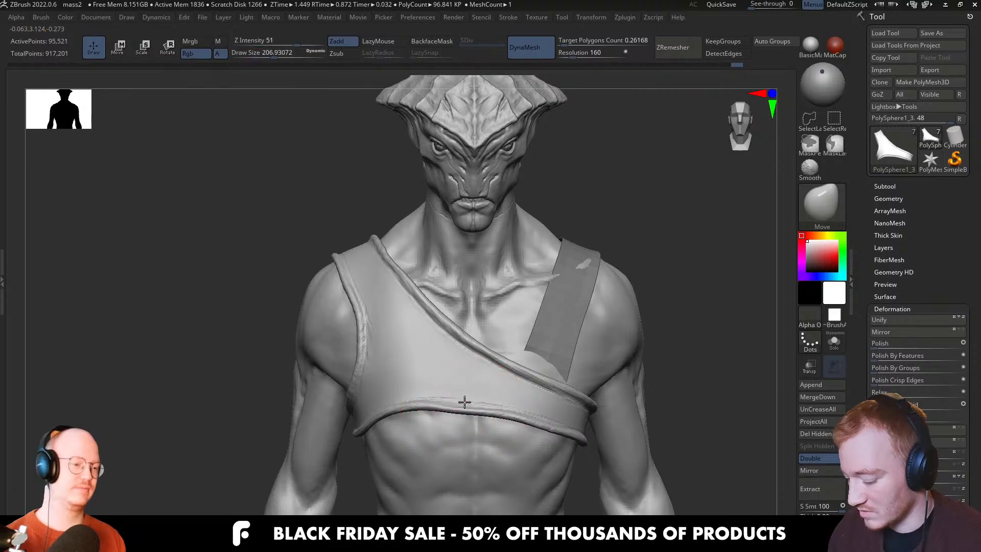
{"action": "mouse_move", "coordinate": [455, 397]}
{"action": "right_mouse_down", "text": "alt"}
{"action": "mouse_move", "coordinate": [470, 343]}
{"action": "mouse_move", "coordinate": [435, 376]}
{"action": "mouse_move", "coordinate": [379, 358]}
{"action": "mouse_move", "coordinate": [366, 311]}
{"action": "right_mouse_up", "text": "alt"}
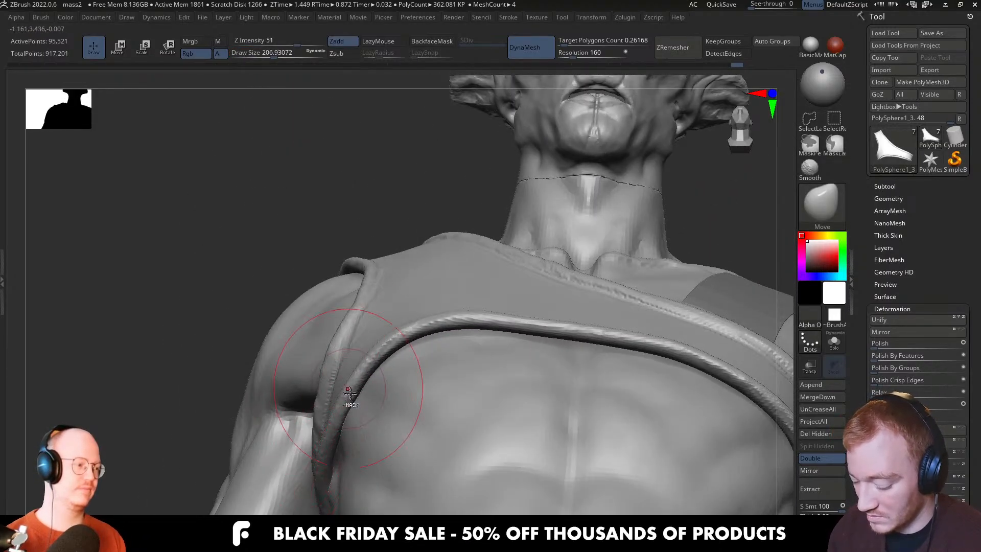
{"action": "right_click_drag", "start_coordinate": [335, 435], "coordinate": [340, 469]}
{"action": "key", "text": "s"}
{"action": "left_click_drag", "start_coordinate": [340, 468], "coordinate": [309, 482]}
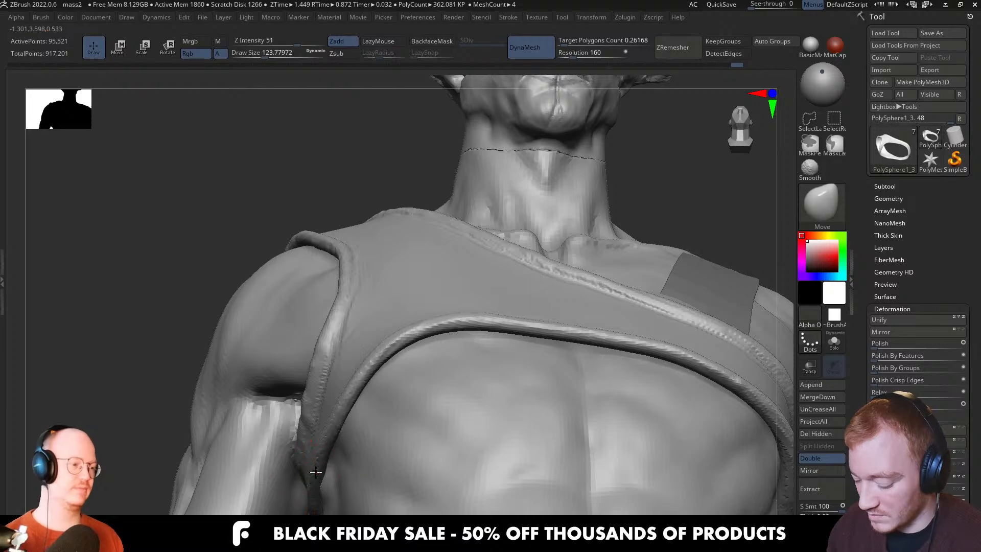
{"action": "right_click_drag", "start_coordinate": [316, 472], "coordinate": [392, 376]}
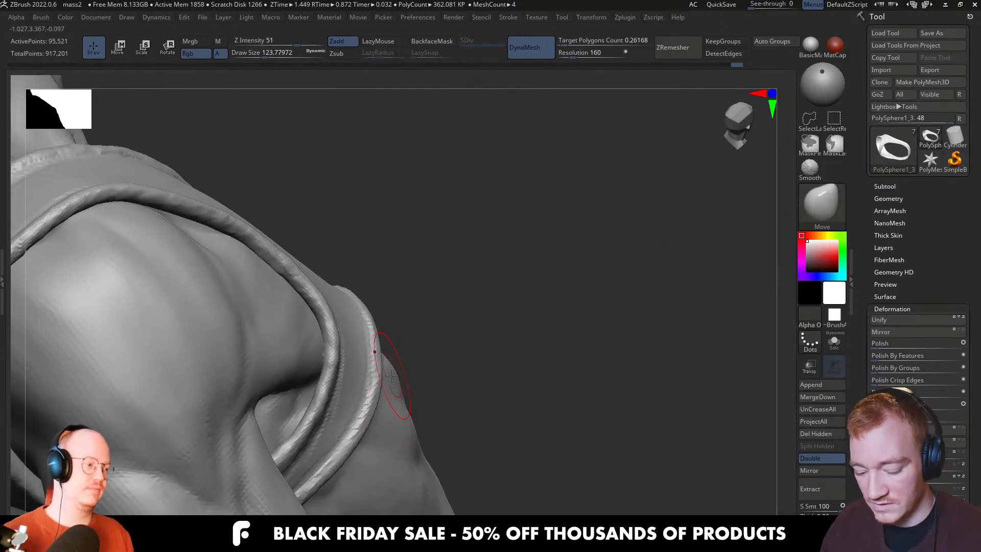
Flatten the trim near the strap-side underarm and front hem with TrimDynamic at about 80 Draw Size, and re-DynaMesh the garment at resolution 160
{"action": "key", "text": "b"}
{"action": "key", "text": "t"}
{"action": "key", "text": "d"}
{"action": "mouse_move", "coordinate": [397, 413]}
{"action": "right_mouse_down"}
{"action": "mouse_move", "coordinate": [366, 388]}
{"action": "mouse_move", "coordinate": [421, 307]}
{"action": "right_mouse_up"}
{"action": "key", "text": "s"}
{"action": "mouse_move", "coordinate": [428, 296]}
{"action": "left_mouse_down"}
{"action": "mouse_move", "coordinate": [416, 294]}
{"action": "mouse_move", "coordinate": [415, 320]}
{"action": "left_mouse_up"}
{"action": "key", "text": "s"}
{"action": "left_click_drag", "start_coordinate": [429, 289], "coordinate": [396, 338]}
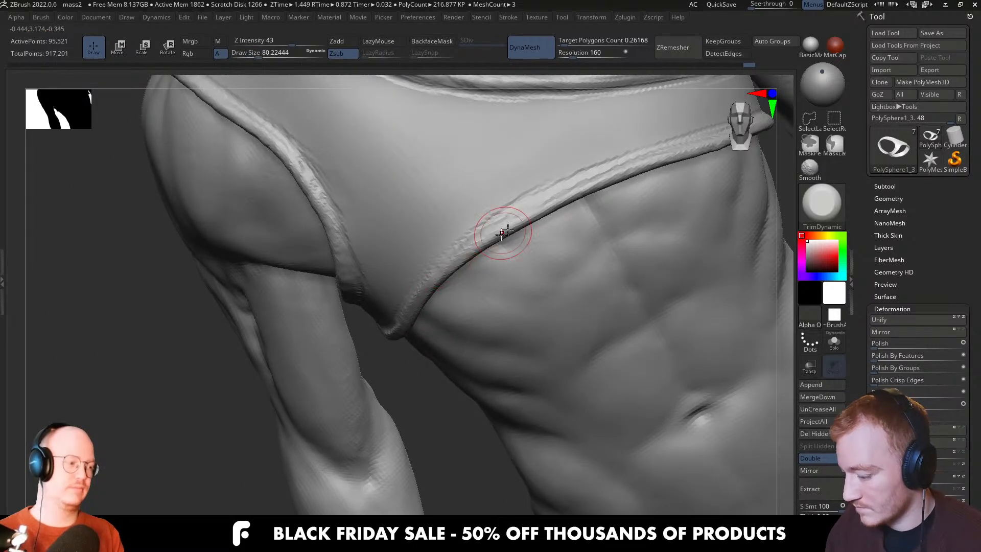
{"action": "right_click_drag", "start_coordinate": [486, 219], "coordinate": [537, 288]}
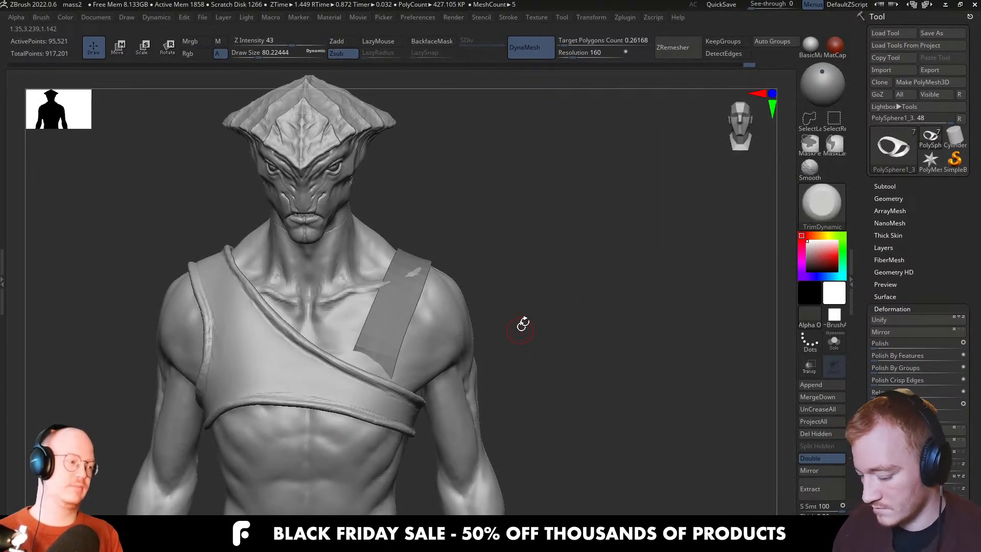
{"action": "left_click_drag", "start_coordinate": [498, 390], "coordinate": [528, 324], "text": "ctrl"}
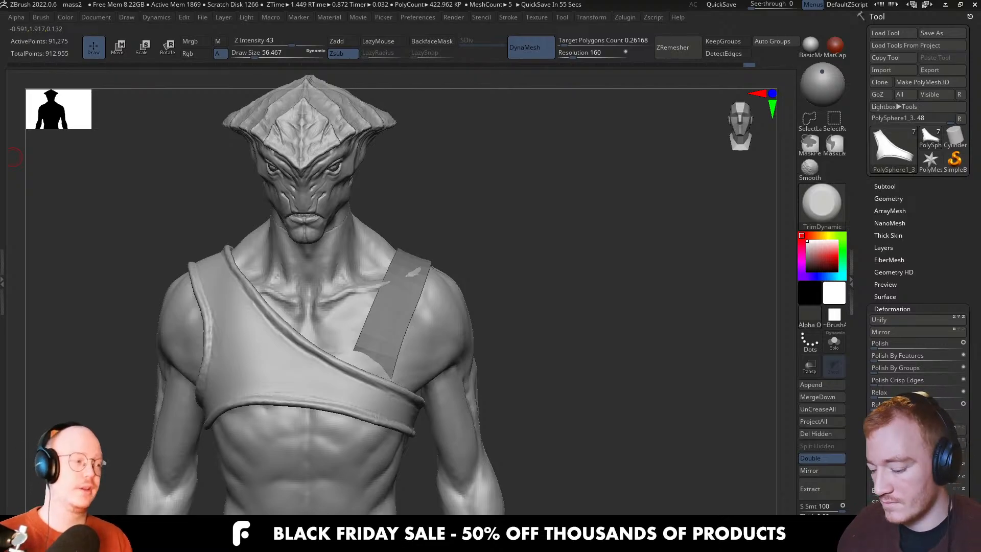
Sculpt broad fabric strokes over the front strap and upper chest with ClayBuildup at about 182 Draw Size
{"action": "mouse_move", "coordinate": [350, 314]}
{"action": "right_mouse_down"}
{"action": "mouse_move", "coordinate": [373, 319]}
{"action": "mouse_move", "coordinate": [355, 324]}
{"action": "mouse_move", "coordinate": [403, 332]}
{"action": "mouse_move", "coordinate": [353, 329]}
{"action": "right_mouse_up"}
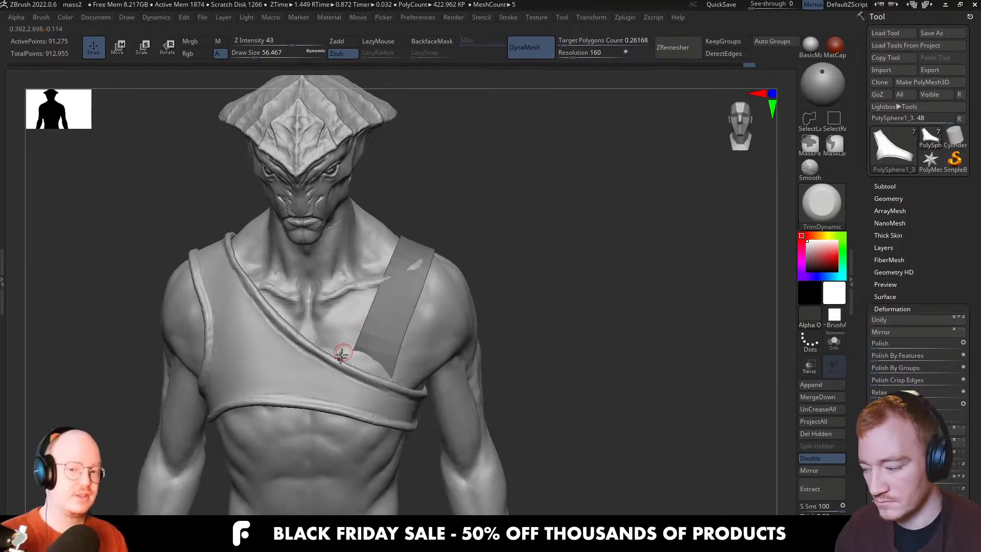
{"action": "key", "text": "b"}
{"action": "key", "text": "c"}
{"action": "key", "text": "b"}
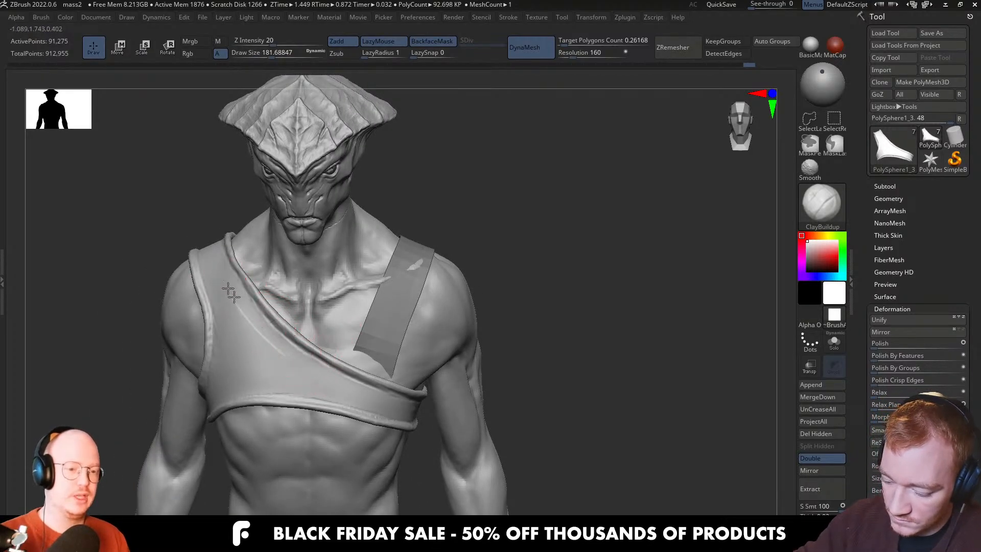
{"action": "left_click_drag", "start_coordinate": [228, 289], "coordinate": [223, 284]}
{"action": "left_click_drag", "start_coordinate": [256, 359], "coordinate": [215, 294]}
{"action": "right_click_drag", "start_coordinate": [236, 347], "coordinate": [246, 319]}
{"action": "left_click_drag", "start_coordinate": [217, 350], "coordinate": [220, 346]}
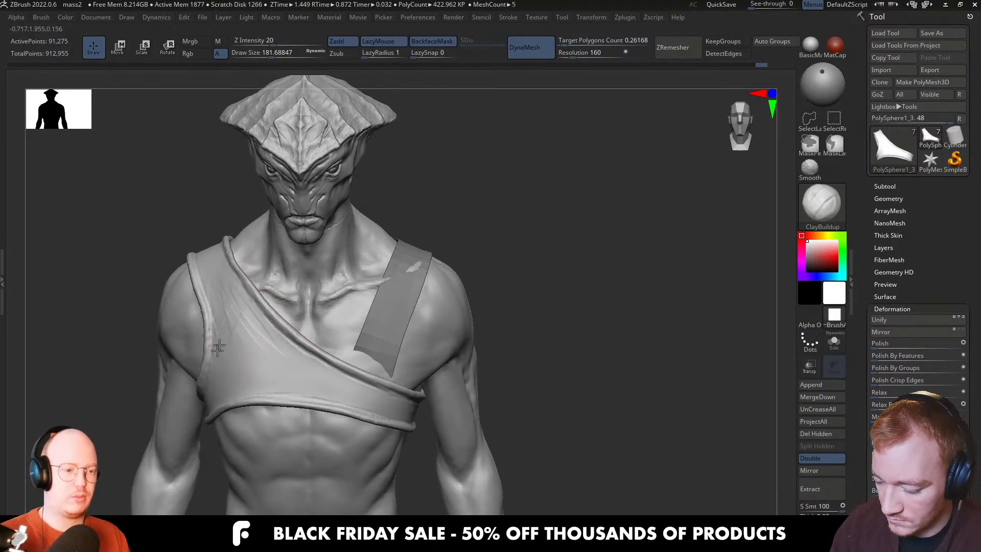
Extend the fabric strokes across the center and lower chest with ClayBuildup at about 154 to 182 Draw Size
{"action": "right_click_drag", "start_coordinate": [209, 396], "coordinate": [258, 351]}
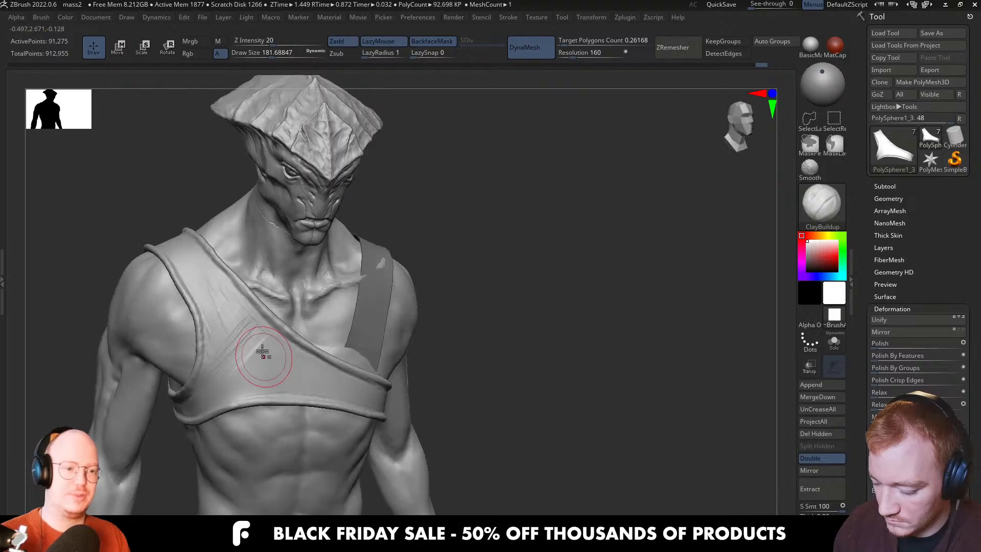
{"action": "left_click_drag", "start_coordinate": [314, 367], "coordinate": [327, 387]}
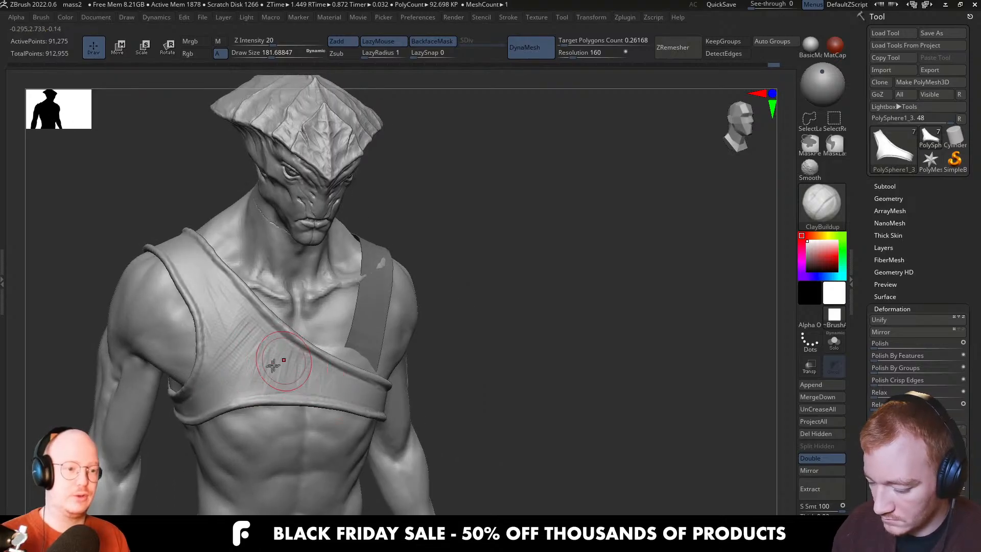
{"action": "left_click_drag", "start_coordinate": [228, 297], "coordinate": [231, 321]}
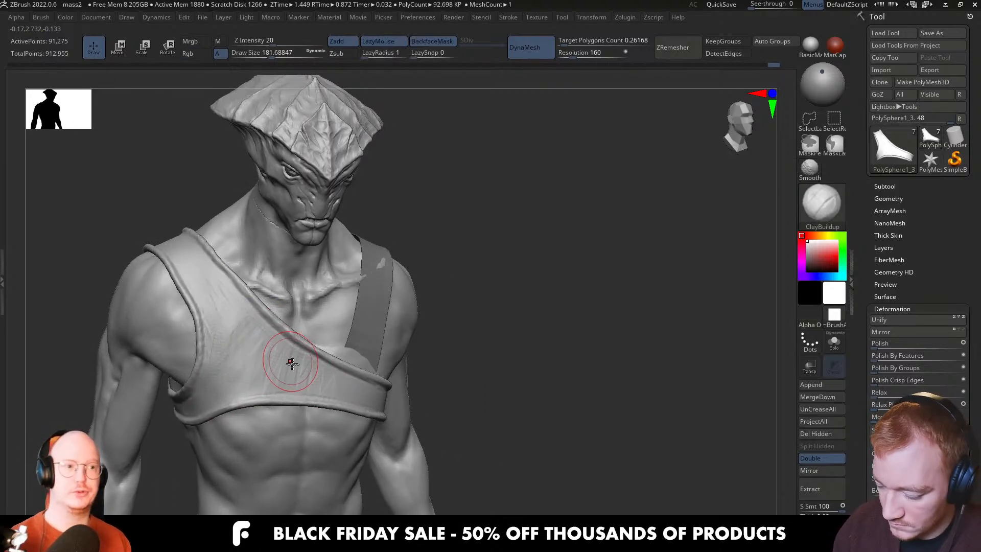
{"action": "right_click_drag", "start_coordinate": [284, 358], "coordinate": [320, 361]}
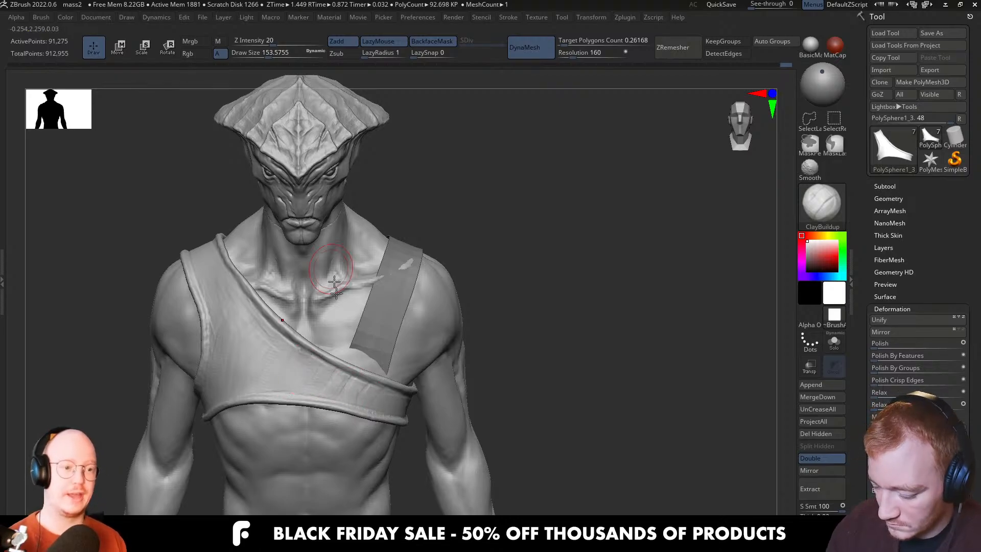
{"action": "right_click_drag", "start_coordinate": [353, 403], "coordinate": [374, 394]}
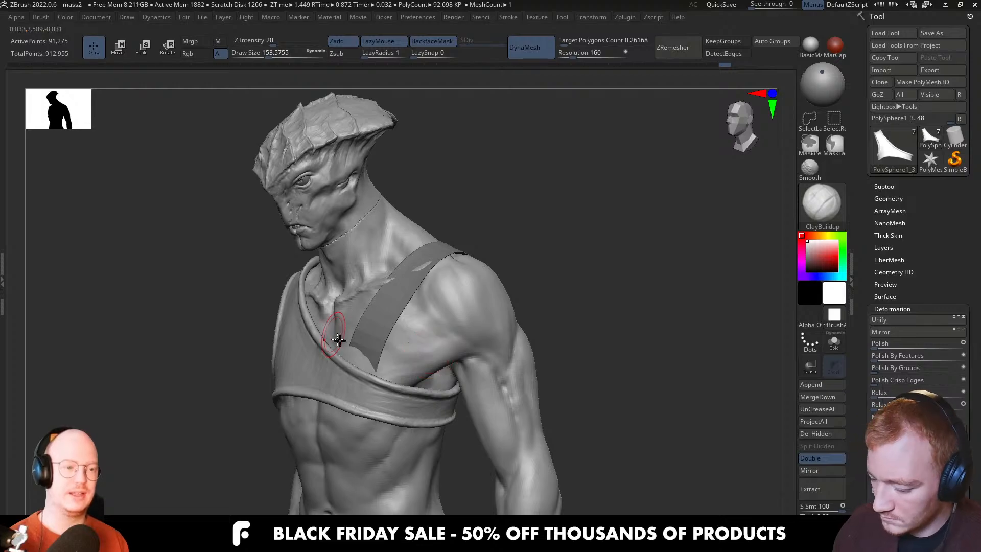
{"action": "right_click_drag", "start_coordinate": [329, 330], "coordinate": [352, 332]}
Carve a crease along the front neckline trim from the strap to the bare-shoulder side with DamStandard at about 77 Draw Size
{"action": "key", "text": "s"}
{"action": "left_click_drag", "start_coordinate": [327, 327], "coordinate": [312, 327]}
{"action": "right_click_drag", "start_coordinate": [341, 354], "coordinate": [307, 327]}
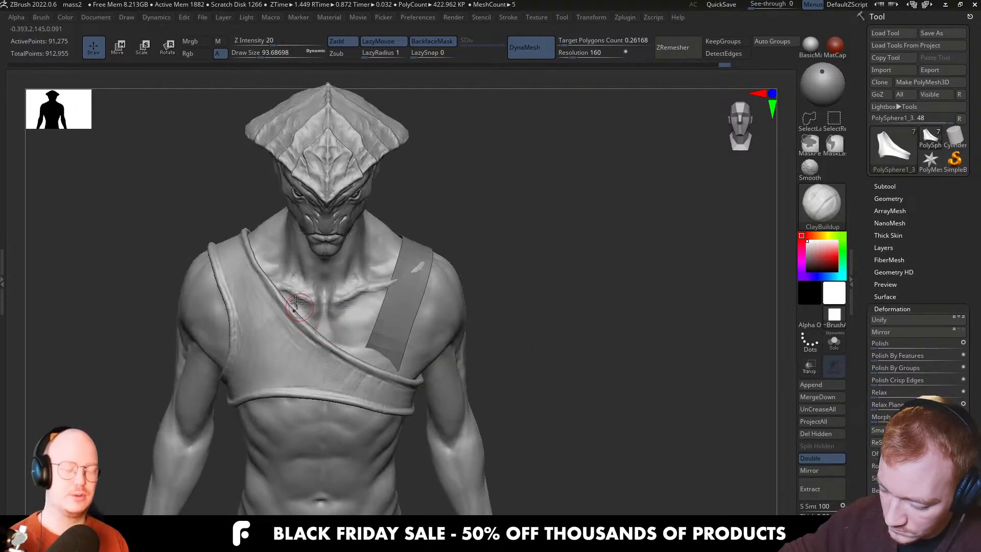
{"action": "key", "text": "b"}
{"action": "key", "text": "d"}
{"action": "key", "text": "s"}
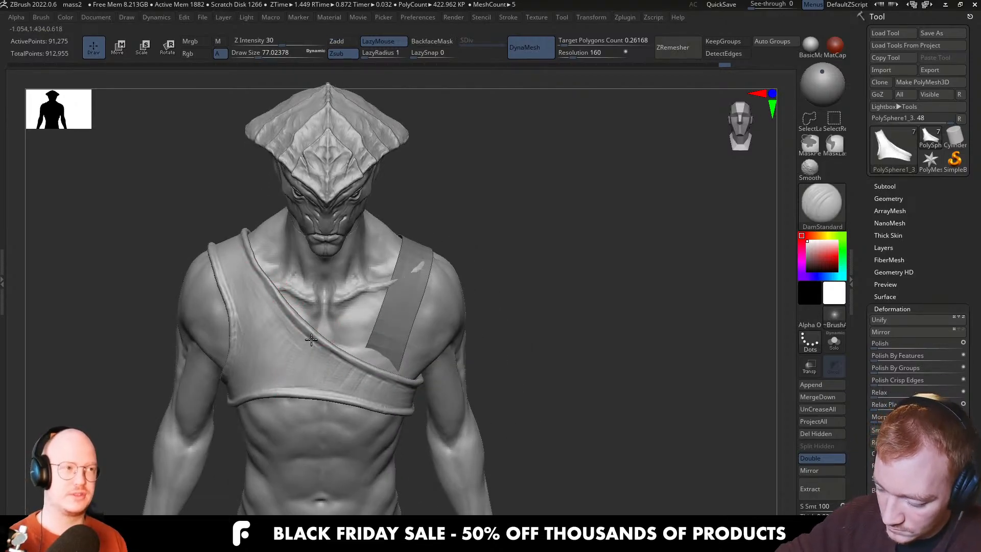
{"action": "left_click_drag", "start_coordinate": [250, 256], "coordinate": [318, 344]}
{"action": "right_click_drag", "start_coordinate": [329, 311], "coordinate": [332, 289]}
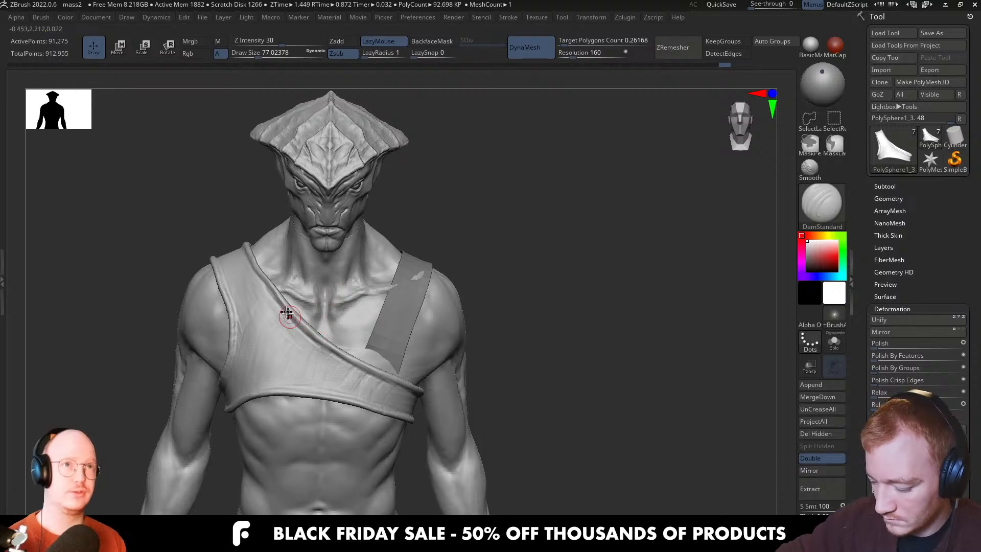
{"action": "mouse_move", "coordinate": [286, 318]}
{"action": "left_mouse_down"}
{"action": "mouse_move", "coordinate": [355, 368]}
{"action": "mouse_move", "coordinate": [400, 379]}
{"action": "left_mouse_up"}
{"action": "right_click_drag", "start_coordinate": [343, 296], "coordinate": [339, 239], "text": "ctrl"}
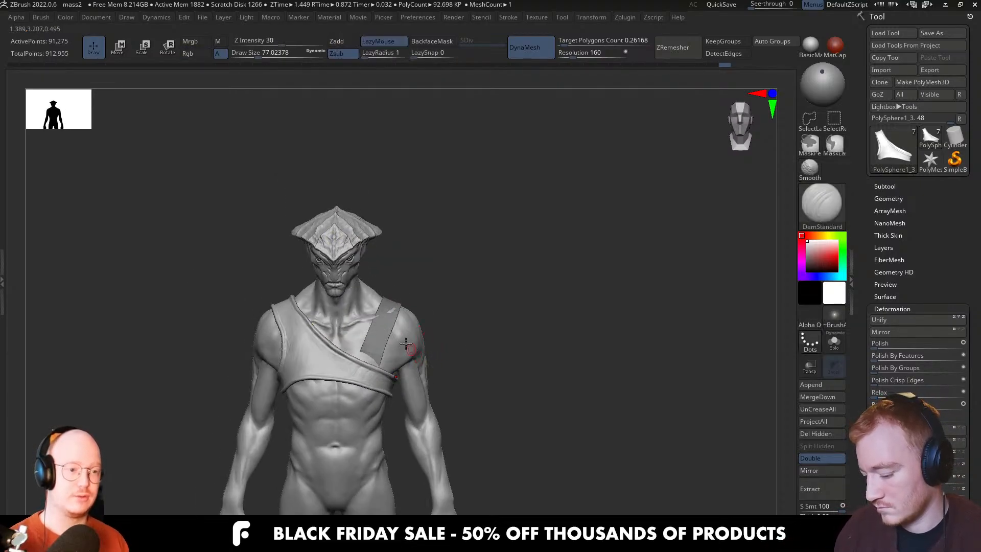
Flatten the neckline trim across the back with TrimDynamic at about 108 to 136 Draw Size
{"action": "mouse_move", "coordinate": [394, 351]}
{"action": "right_mouse_down"}
{"action": "mouse_move", "coordinate": [437, 351]}
{"action": "mouse_move", "coordinate": [394, 333]}
{"action": "mouse_move", "coordinate": [491, 310]}
{"action": "mouse_move", "coordinate": [478, 313]}
{"action": "right_mouse_up"}
{"action": "right_click_drag", "start_coordinate": [477, 313], "coordinate": [468, 388], "text": "ctrl"}
{"action": "key", "text": "b"}
{"action": "key", "text": "s"}
{"action": "key", "text": "t"}
{"action": "key", "text": "b"}
{"action": "key", "text": "d"}
{"action": "key", "text": "s"}
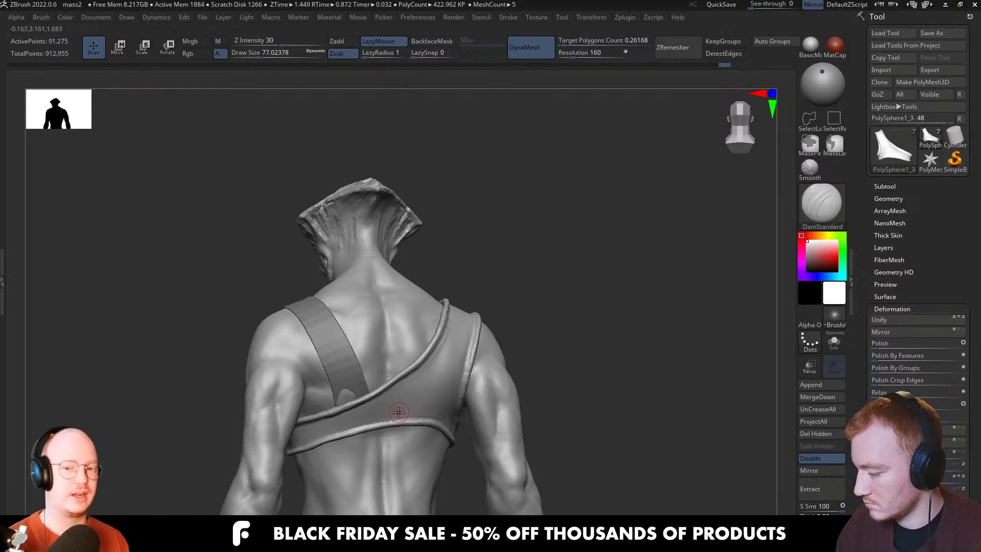
{"action": "key", "text": "b"}
{"action": "key", "text": "t"}
{"action": "key", "text": "d"}
{"action": "right_click_drag", "start_coordinate": [409, 373], "coordinate": [448, 359], "text": "ctrl"}
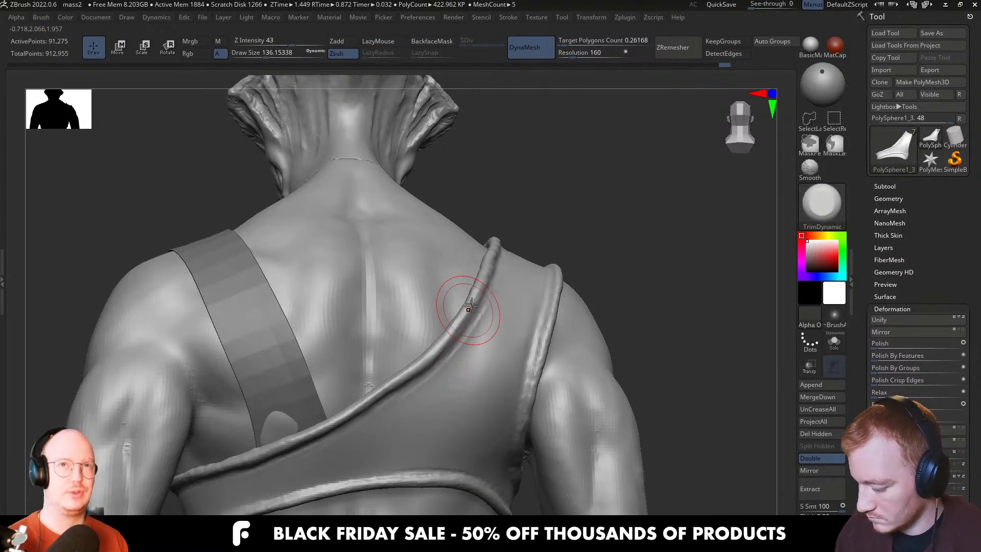
{"action": "mouse_move", "coordinate": [434, 354]}
{"action": "left_mouse_down"}
{"action": "mouse_move", "coordinate": [453, 325]}
{"action": "mouse_move", "coordinate": [444, 340]}
{"action": "left_mouse_up"}
{"action": "right_click_drag", "start_coordinate": [393, 386], "coordinate": [466, 356], "text": "alt"}
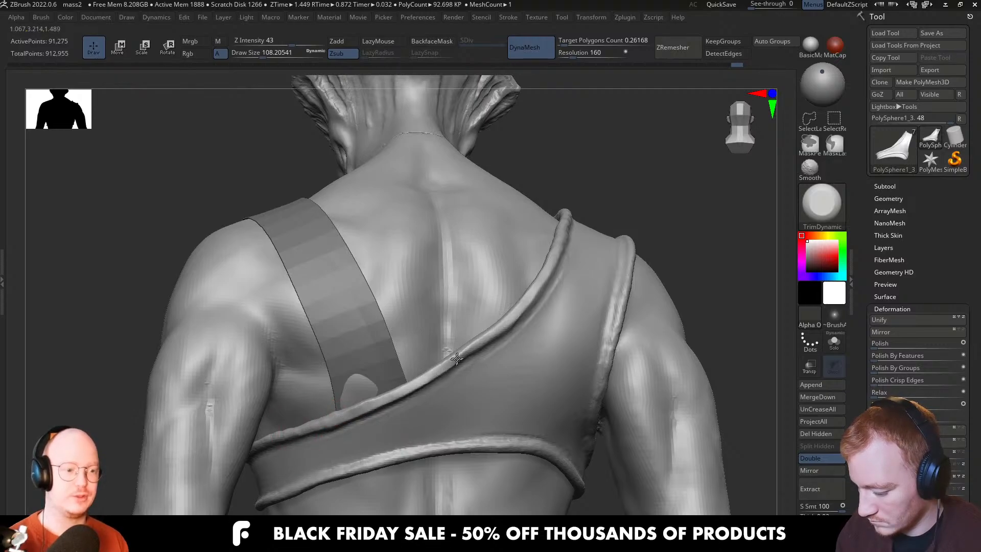
{"action": "left_click_drag", "start_coordinate": [554, 285], "coordinate": [517, 323]}
Flatten the armhole trim on the back of the garment with TrimDynamic at about 108 Draw Size
{"action": "mouse_move", "coordinate": [513, 320]}
{"action": "right_mouse_down"}
{"action": "mouse_move", "coordinate": [497, 298]}
{"action": "mouse_move", "coordinate": [534, 310]}
{"action": "mouse_move", "coordinate": [501, 225]}
{"action": "right_mouse_up"}
{"action": "right_click_drag", "start_coordinate": [501, 225], "coordinate": [472, 230]}
{"action": "mouse_move", "coordinate": [501, 342]}
{"action": "left_mouse_down", "text": "alt"}
{"action": "mouse_move", "coordinate": [474, 352]}
{"action": "mouse_move", "coordinate": [544, 302]}
{"action": "left_mouse_up", "text": "alt"}
{"action": "mouse_move", "coordinate": [543, 302]}
{"action": "right_mouse_down"}
{"action": "mouse_move", "coordinate": [567, 304]}
{"action": "mouse_move", "coordinate": [539, 312]}
{"action": "right_mouse_up"}
{"action": "mouse_move", "coordinate": [539, 311]}
{"action": "right_mouse_down", "text": "ctrl"}
{"action": "mouse_move", "coordinate": [545, 361]}
{"action": "mouse_move", "coordinate": [611, 324]}
{"action": "mouse_move", "coordinate": [536, 306]}
{"action": "mouse_move", "coordinate": [670, 233]}
{"action": "right_mouse_up", "text": "ctrl"}
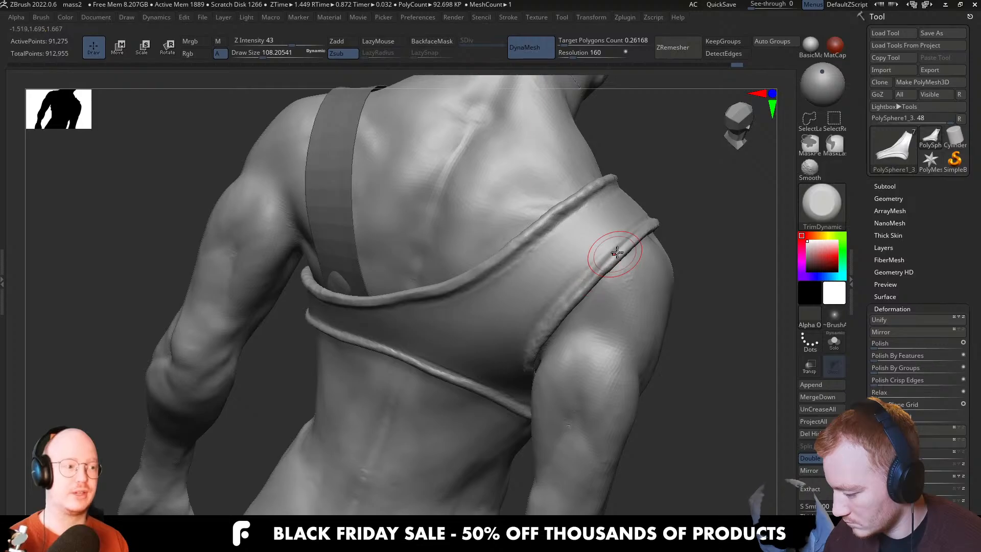
{"action": "right_click_drag", "start_coordinate": [590, 276], "coordinate": [602, 280], "text": "alt"}
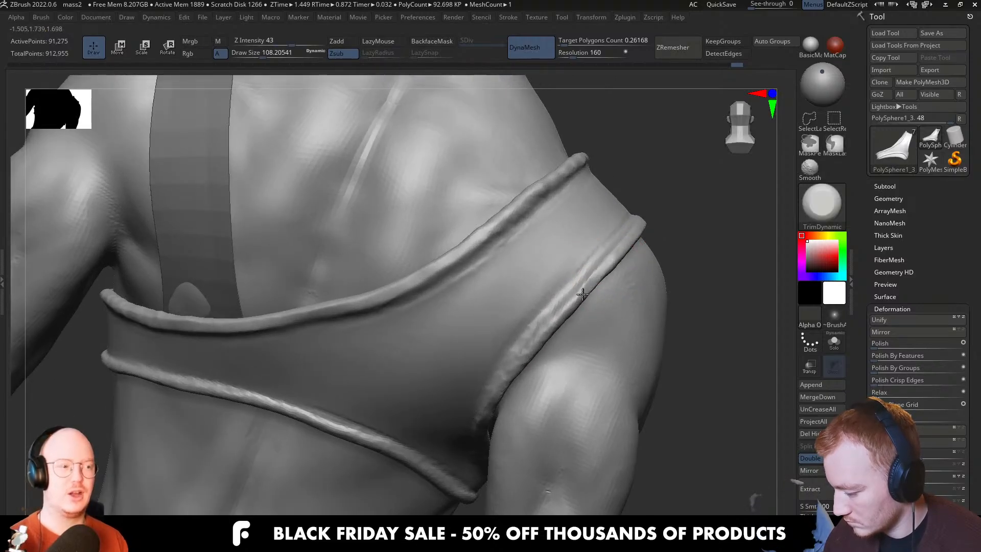
{"action": "mouse_move", "coordinate": [557, 327]}
{"action": "right_mouse_down"}
{"action": "mouse_move", "coordinate": [565, 306]}
{"action": "mouse_move", "coordinate": [554, 284]}
{"action": "right_mouse_up"}
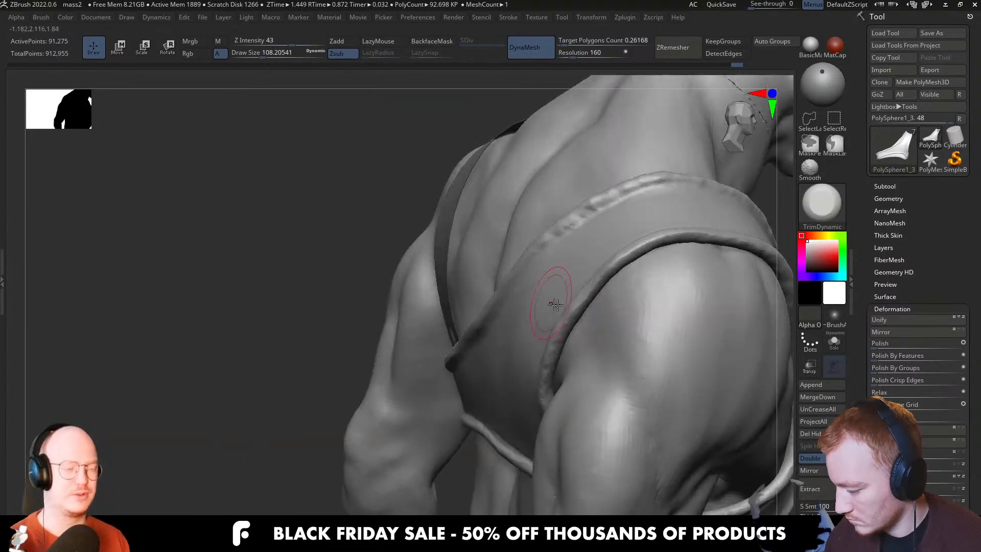
{"action": "mouse_move", "coordinate": [620, 262]}
{"action": "right_mouse_down"}
{"action": "mouse_move", "coordinate": [574, 329]}
{"action": "mouse_move", "coordinate": [565, 314]}
{"action": "right_mouse_up"}
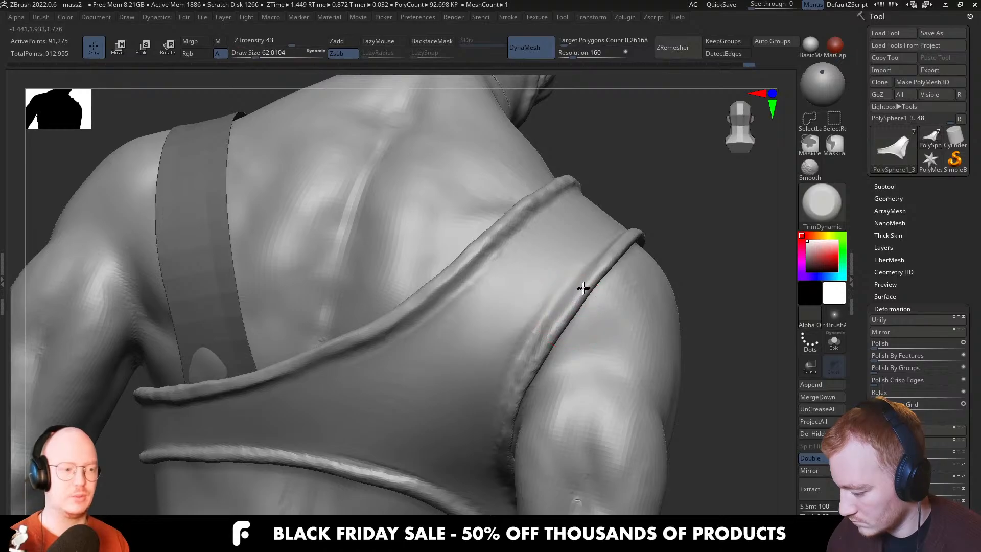
Build up the armhole trim behind the shoulder with ClayBuildup at about 25 to 59 Draw Size
{"action": "key", "text": "b"}
{"action": "key", "text": "d"}
{"action": "key", "text": "s"}
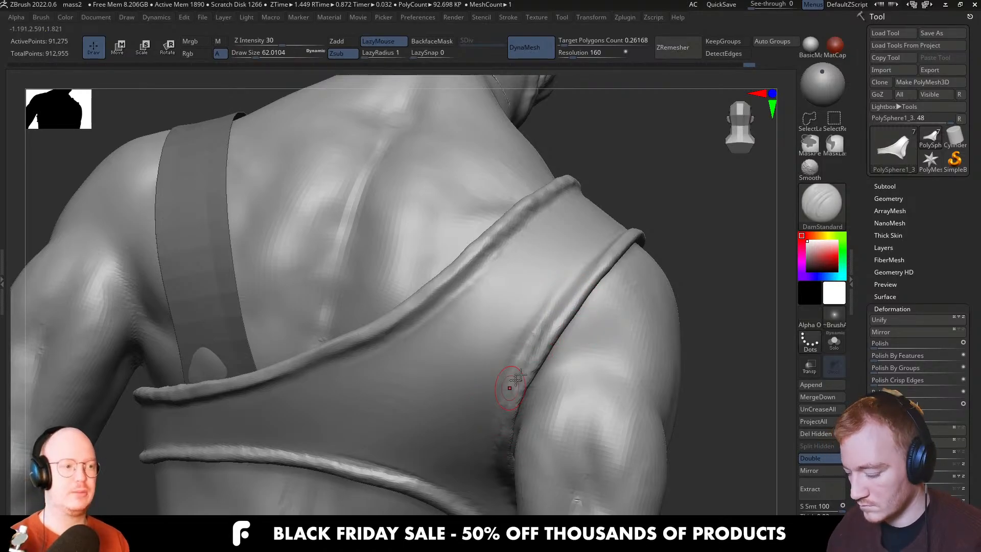
{"action": "key", "text": "b"}
{"action": "key", "text": "c"}
{"action": "key", "text": "b"}
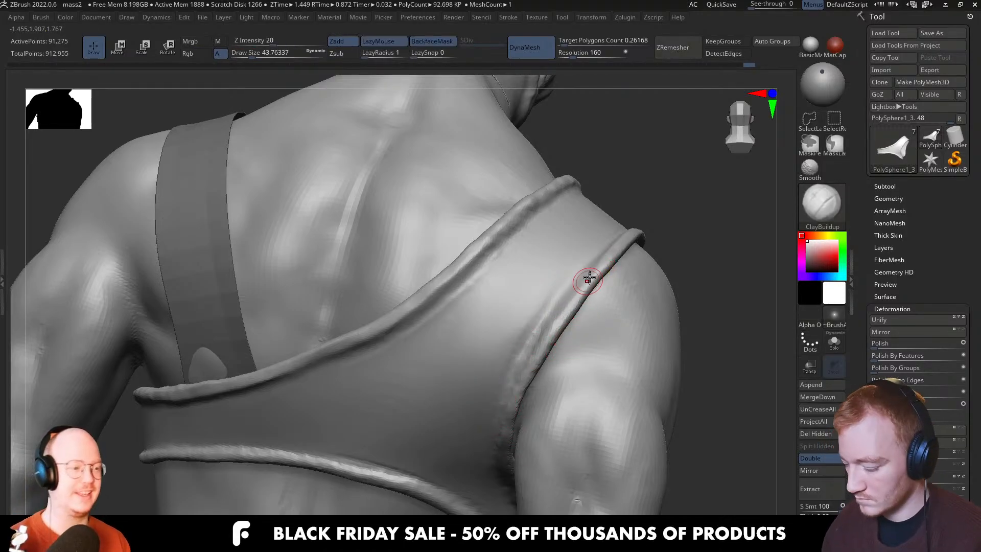
{"action": "right_click_drag", "start_coordinate": [559, 327], "coordinate": [572, 302]}
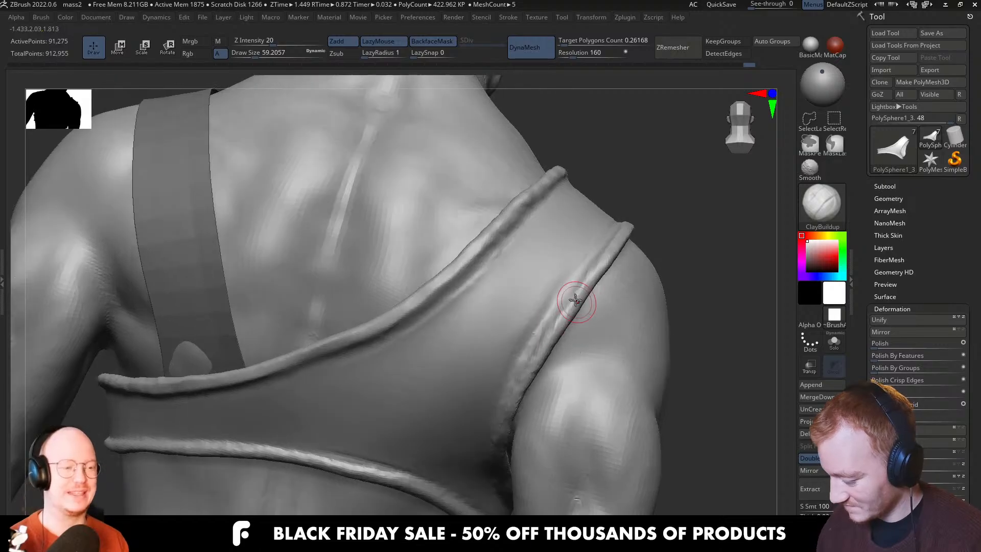
{"action": "key", "text": "bracketleft"}
{"action": "right_click_drag", "start_coordinate": [499, 407], "coordinate": [540, 266]}
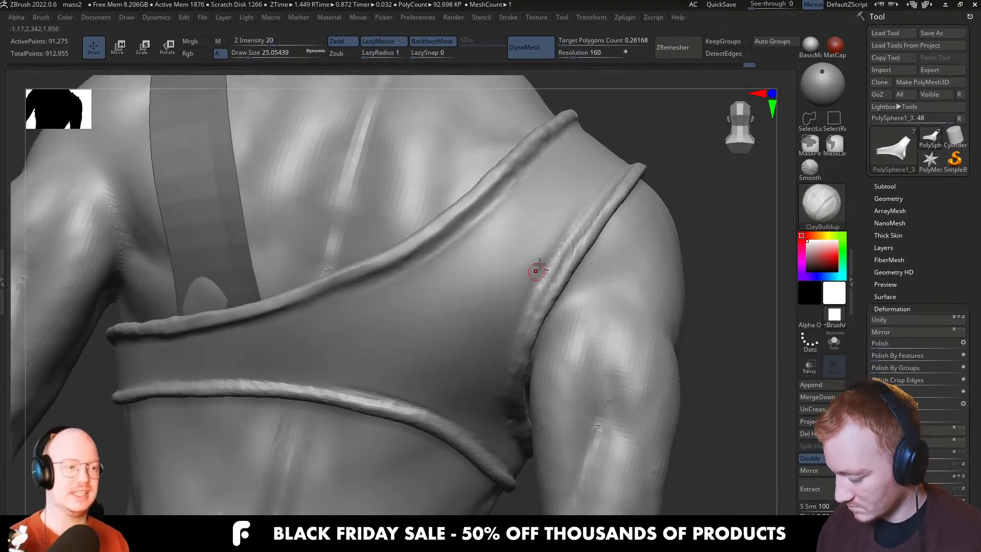
{"action": "right_click_drag", "start_coordinate": [499, 387], "coordinate": [627, 306]}
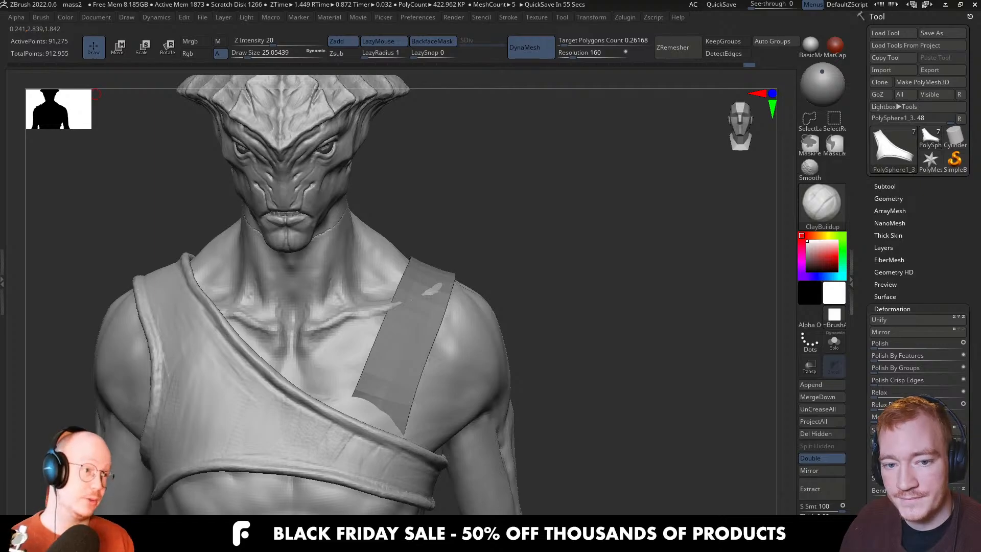
Duplicate the one-shoulder chest garment, isolate the copy and place the transform gizmo on it
{"action": "mouse_move", "coordinate": [407, 377]}
{"action": "right_mouse_down"}
{"action": "mouse_move", "coordinate": [436, 364]}
{"action": "mouse_move", "coordinate": [449, 384]}
{"action": "right_mouse_up"}
{"action": "left_click", "coordinate": [440, 363], "text": "alt"}
{"action": "key", "text": "w"}
{"action": "key", "text": "alt+s"}
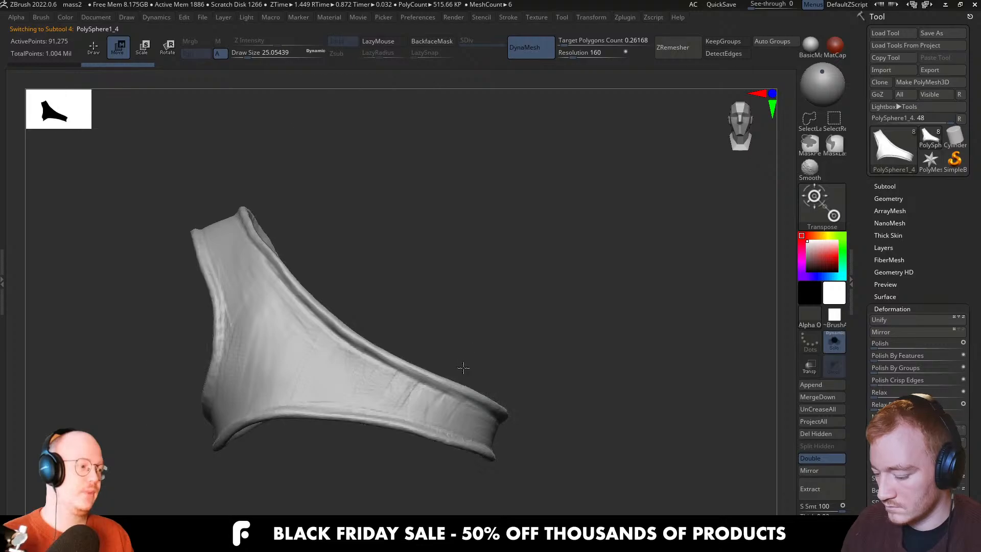
{"action": "left_click", "coordinate": [372, 380]}
{"action": "left_click", "coordinate": [352, 298]}
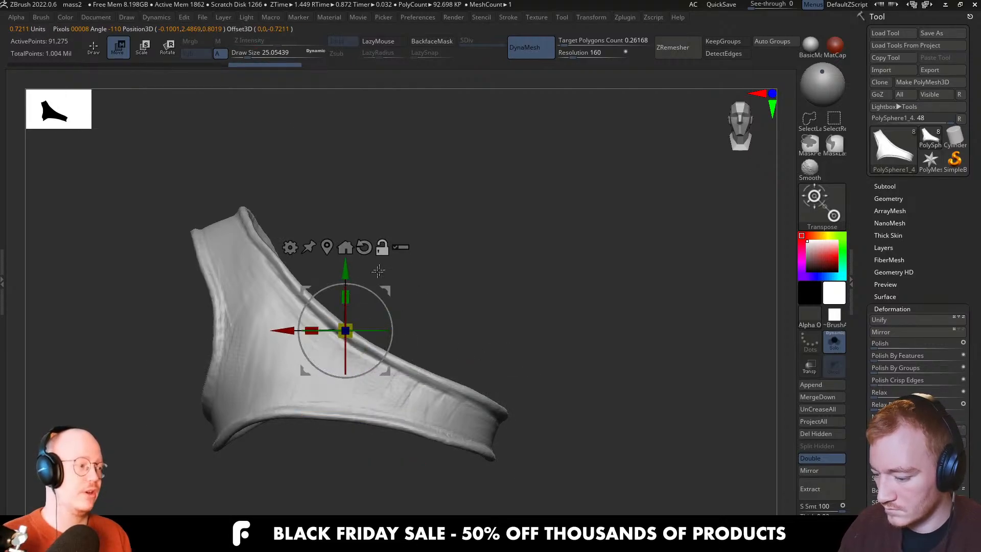
Show the whole figure and scale the duplicate garment slightly, nudging it into place against the original
{"action": "key", "text": "alt+s"}
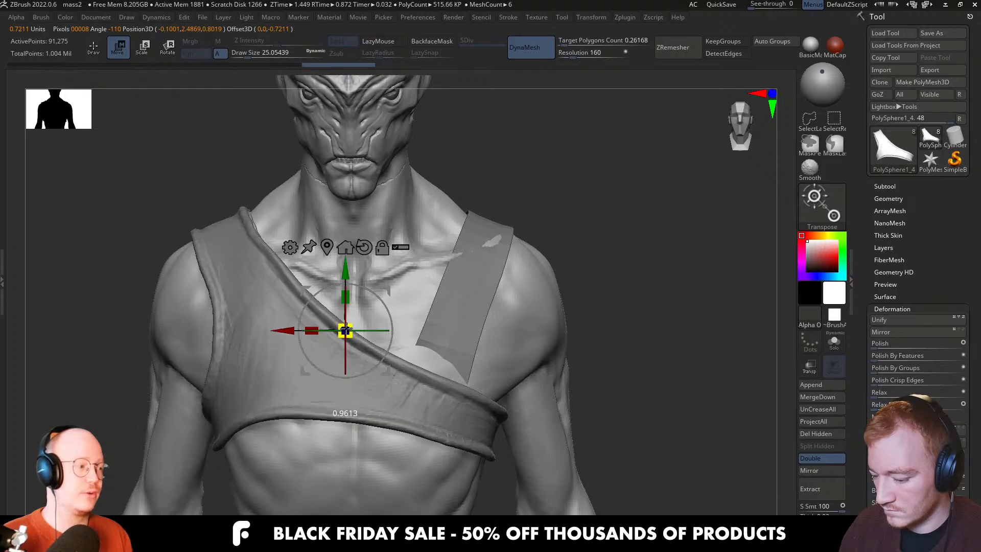
{"action": "right_click_drag", "start_coordinate": [350, 323], "coordinate": [449, 306]}
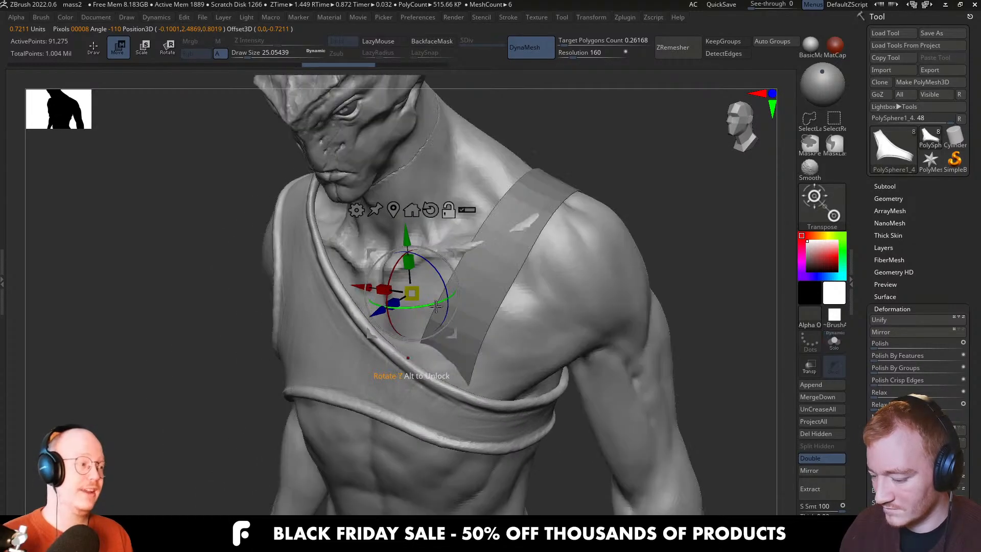
{"action": "left_click_drag", "start_coordinate": [411, 294], "coordinate": [408, 301]}
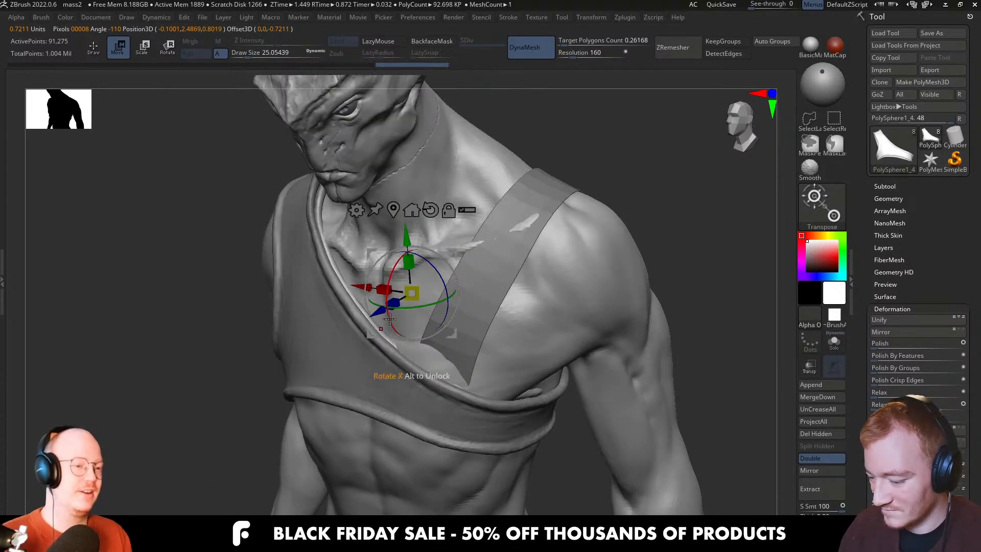
{"action": "right_click_drag", "start_coordinate": [391, 317], "coordinate": [384, 320]}
{"action": "left_click_drag", "start_coordinate": [401, 299], "coordinate": [384, 311]}
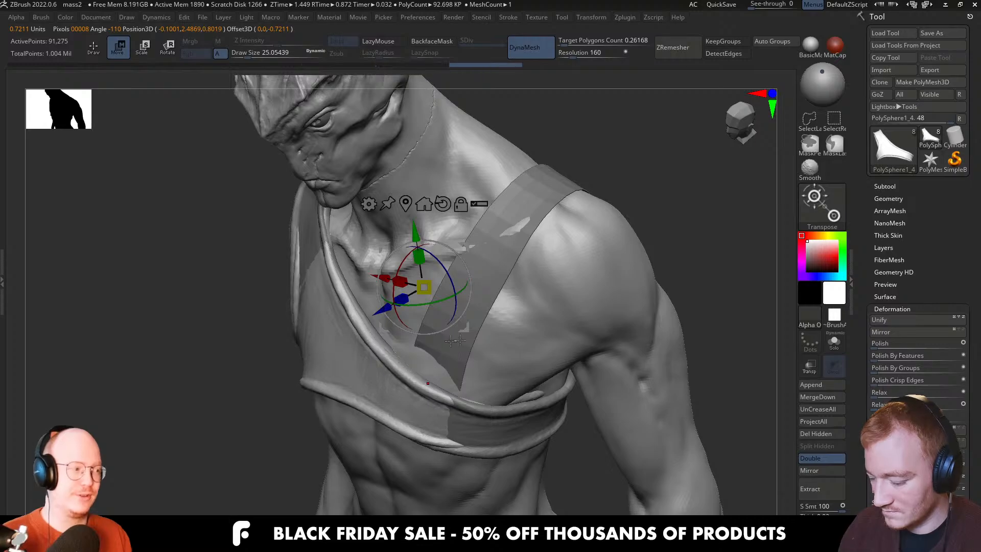
{"action": "right_click_drag", "start_coordinate": [452, 340], "coordinate": [510, 361], "text": "shift"}
{"action": "right_click_drag", "start_coordinate": [438, 365], "coordinate": [529, 360]}
Switch to the Move brush at about 163 Draw Size, isolate the duplicate and re-DynaMesh it at Resolution 64
{"action": "key", "text": "q"}
{"action": "key", "text": "b"}
{"action": "key", "text": "m"}
{"action": "key", "text": "v"}
{"action": "right_click_drag", "start_coordinate": [447, 367], "coordinate": [394, 328], "text": "ctrl"}
{"action": "key", "text": "s"}
{"action": "left_click_drag", "start_coordinate": [383, 328], "coordinate": [448, 343]}
{"action": "key", "text": "alt+s"}
{"action": "key", "text": "s"}
{"action": "mouse_move", "coordinate": [452, 341]}
{"action": "right_mouse_down"}
{"action": "mouse_move", "coordinate": [470, 368]}
{"action": "mouse_move", "coordinate": [460, 337]}
{"action": "right_mouse_up"}
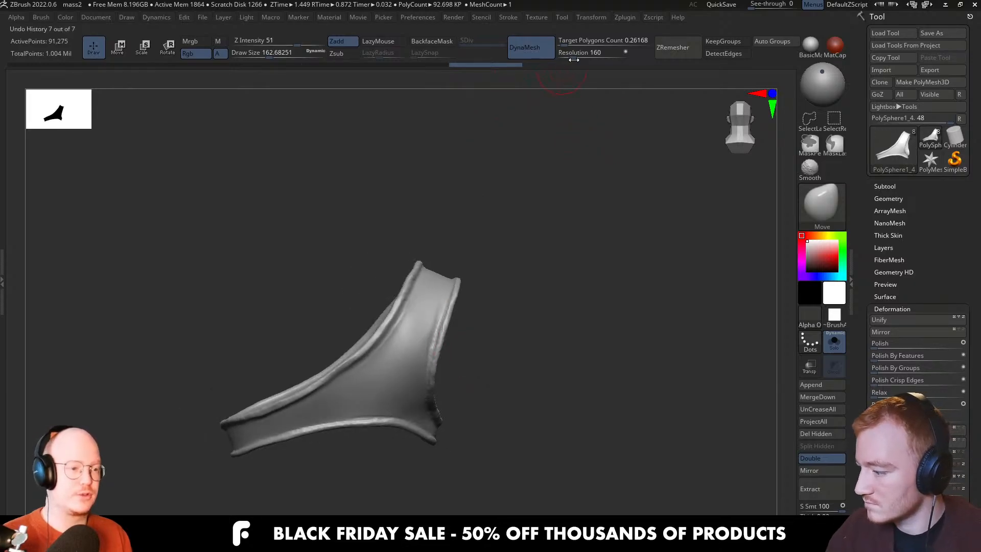
{"action": "left_click_drag", "start_coordinate": [569, 58], "coordinate": [567, 58]}
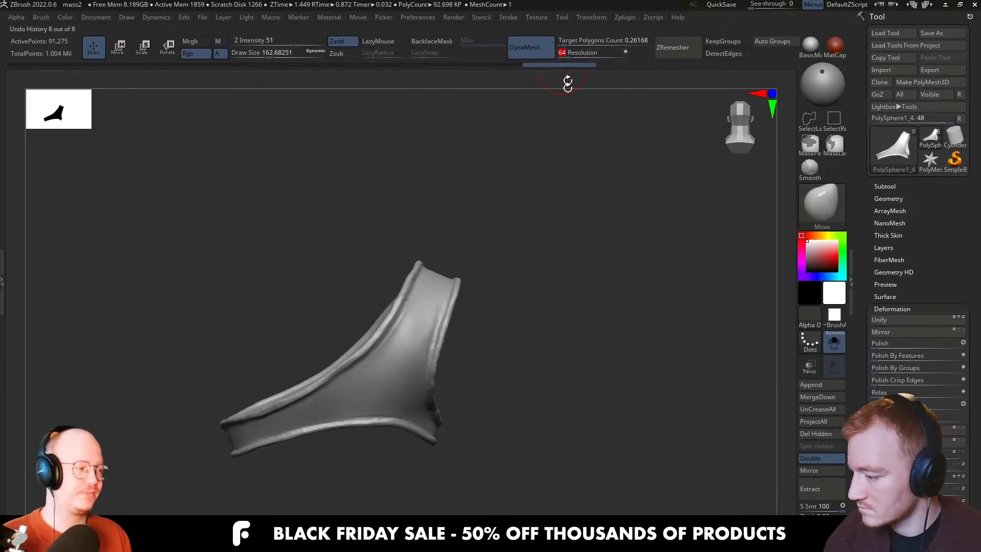
{"action": "left_click_drag", "start_coordinate": [531, 259], "coordinate": [518, 290], "text": "ctrl"}
{"action": "key", "text": "shift+f"}
{"action": "key", "text": "shift+f"}
Smooth the raised trim ridges out of the duplicate garment's back panel
{"action": "mouse_move", "coordinate": [400, 353]}
{"action": "left_mouse_down", "text": "shift"}
{"action": "mouse_move", "coordinate": [399, 328]}
{"action": "mouse_move", "coordinate": [454, 308]}
{"action": "left_mouse_up", "text": "shift"}
{"action": "left_click_drag", "start_coordinate": [356, 373], "coordinate": [327, 387], "text": "shift"}
{"action": "right_click_drag", "start_coordinate": [330, 383], "coordinate": [394, 360]}
{"action": "left_click_drag", "start_coordinate": [391, 383], "coordinate": [296, 410], "text": "shift"}
{"action": "right_click_drag", "start_coordinate": [347, 379], "coordinate": [463, 352]}
{"action": "left_click_drag", "start_coordinate": [460, 353], "coordinate": [318, 415], "text": "shift"}
{"action": "right_click_drag", "start_coordinate": [286, 389], "coordinate": [378, 396]}
Smooth the trim along the duplicate's side, lower edge and shoulder strap at about 212 to 257 Draw Size
{"action": "key", "text": "s"}
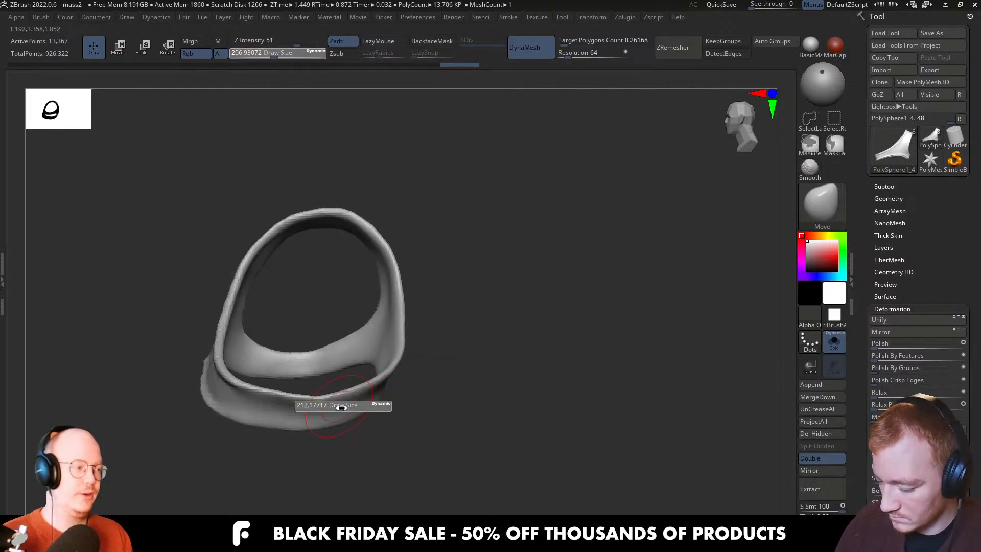
{"action": "left_click_drag", "start_coordinate": [338, 408], "coordinate": [343, 408]}
{"action": "left_click_drag", "start_coordinate": [327, 406], "coordinate": [216, 368], "text": "shift"}
{"action": "right_click_drag", "start_coordinate": [205, 389], "coordinate": [327, 394]}
{"action": "mouse_move", "coordinate": [242, 392]}
{"action": "right_mouse_down"}
{"action": "mouse_move", "coordinate": [291, 339]}
{"action": "mouse_move", "coordinate": [234, 373]}
{"action": "mouse_move", "coordinate": [273, 387]}
{"action": "right_mouse_up"}
{"action": "mouse_move", "coordinate": [271, 386]}
{"action": "left_mouse_down", "text": "shift"}
{"action": "mouse_move", "coordinate": [230, 283]}
{"action": "mouse_move", "coordinate": [236, 207]}
{"action": "left_mouse_up", "text": "shift"}
{"action": "right_click_drag", "start_coordinate": [237, 256], "coordinate": [269, 274]}
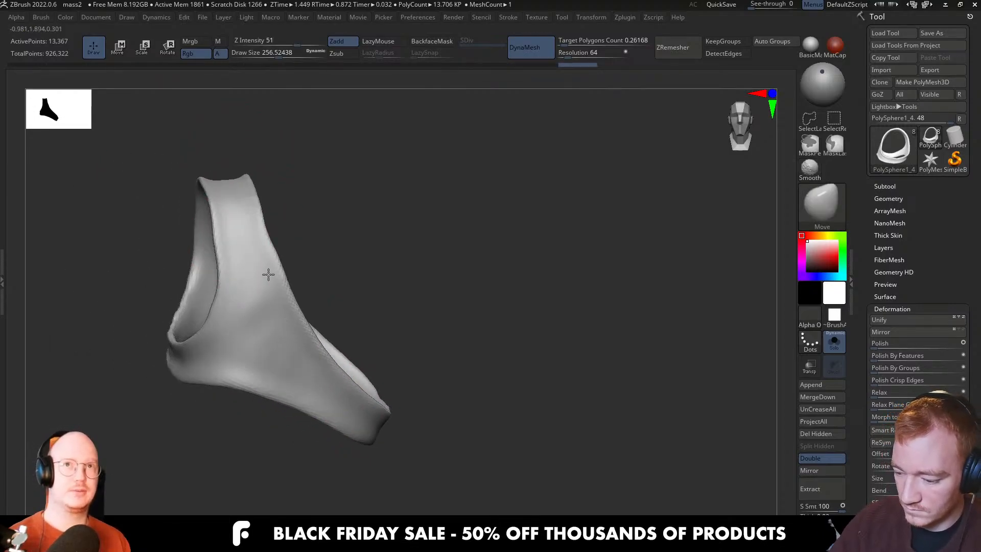
Smooth the remaining front neckline and armhole edges of the duplicate at about 257 Draw Size
{"action": "left_click_drag", "start_coordinate": [358, 383], "coordinate": [240, 202], "text": "shift"}
{"action": "mouse_move", "coordinate": [231, 313]}
{"action": "right_mouse_down", "text": "alt"}
{"action": "mouse_move", "coordinate": [284, 355]}
{"action": "mouse_move", "coordinate": [322, 368]}
{"action": "right_mouse_up", "text": "alt"}
{"action": "mouse_move", "coordinate": [271, 422]}
{"action": "left_mouse_down", "text": "shift"}
{"action": "mouse_move", "coordinate": [241, 409]}
{"action": "mouse_move", "coordinate": [160, 327]}
{"action": "left_mouse_up", "text": "shift"}
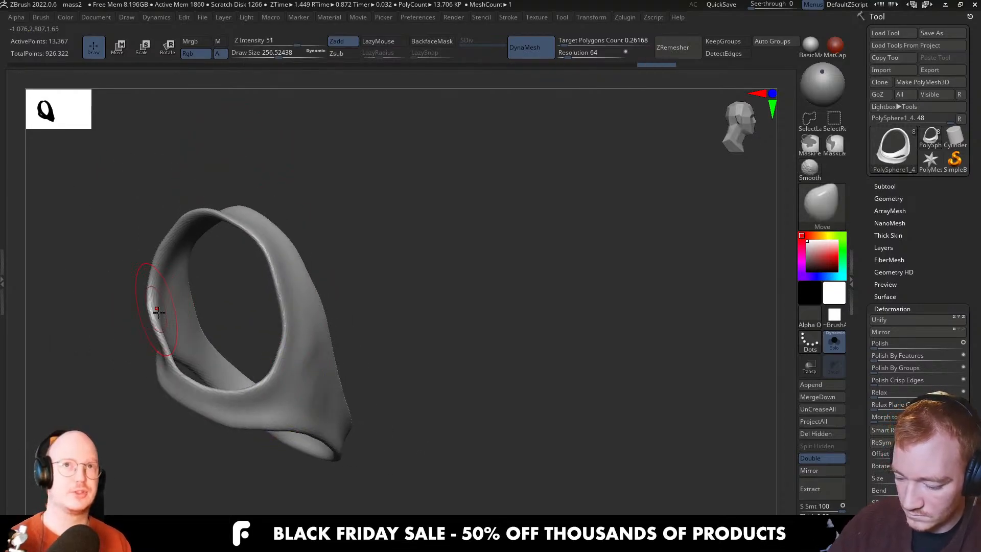
{"action": "right_click_drag", "start_coordinate": [157, 302], "coordinate": [205, 335]}
{"action": "left_click_drag", "start_coordinate": [206, 375], "coordinate": [171, 274], "text": "shift"}
{"action": "left_click_drag", "start_coordinate": [116, 327], "coordinate": [172, 294], "text": "shift"}
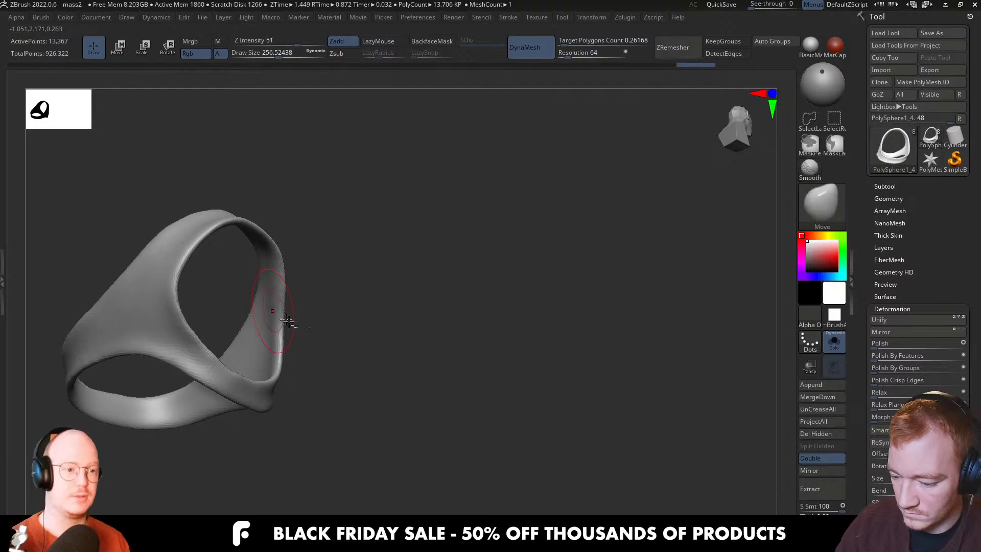
Show the whole figure and fit the original trimmed garment around the bare-shoulder side and front with Move at about 280 to 311 Draw Size
{"action": "key", "text": "alt+s"}
{"action": "mouse_move", "coordinate": [285, 320]}
{"action": "right_mouse_down"}
{"action": "mouse_move", "coordinate": [254, 337]}
{"action": "mouse_move", "coordinate": [358, 352]}
{"action": "right_mouse_up"}
{"action": "left_click", "coordinate": [389, 339], "text": "alt"}
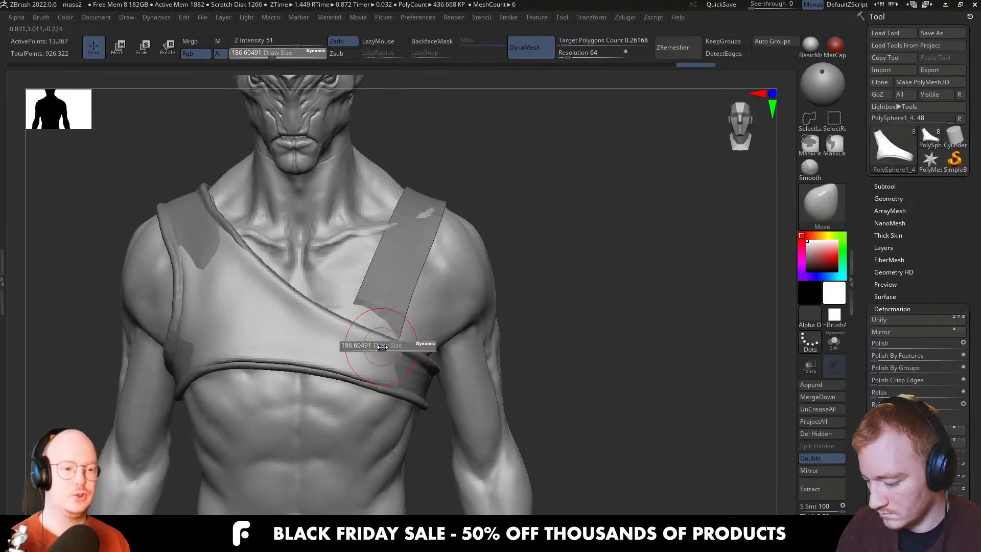
{"action": "right_click_drag", "start_coordinate": [436, 368], "coordinate": [417, 367]}
{"action": "left_click", "coordinate": [415, 367], "text": "alt"}
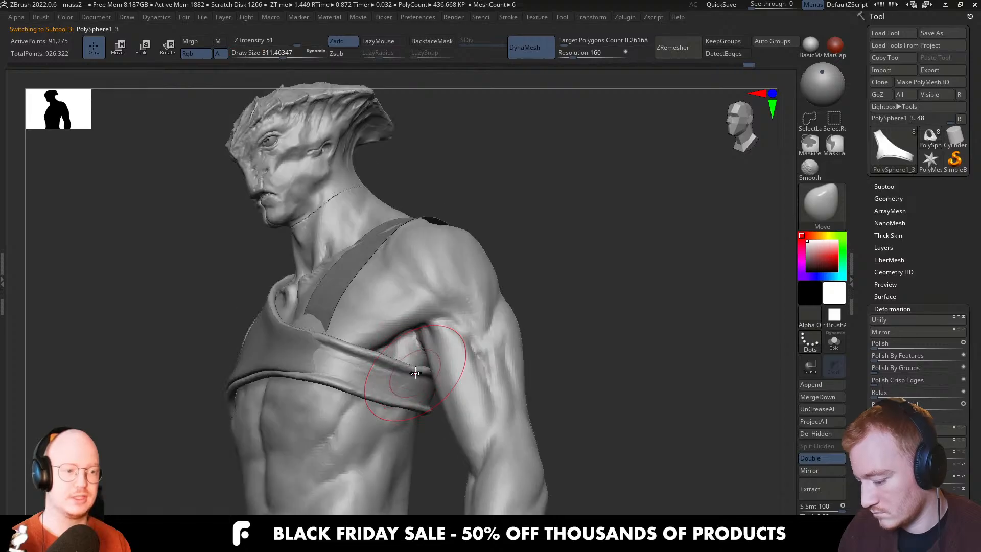
{"action": "left_click_drag", "start_coordinate": [415, 367], "coordinate": [414, 361]}
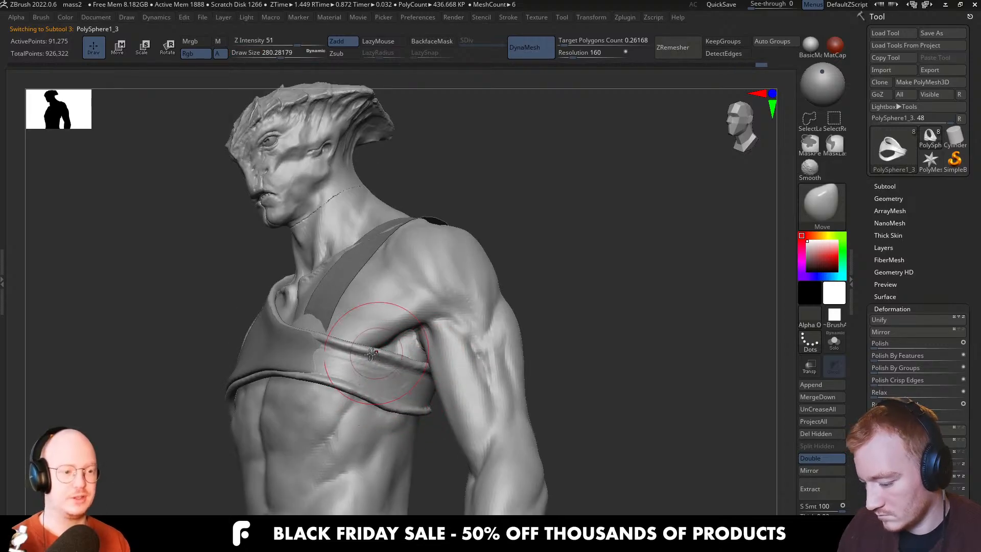
{"action": "right_click_drag", "start_coordinate": [346, 376], "coordinate": [369, 353]}
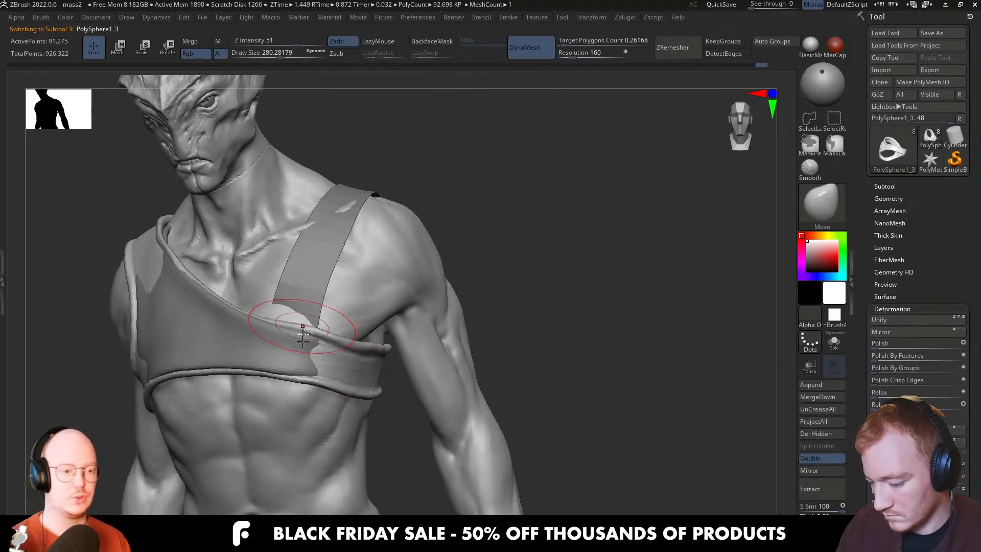
{"action": "right_click_drag", "start_coordinate": [302, 324], "coordinate": [306, 319]}
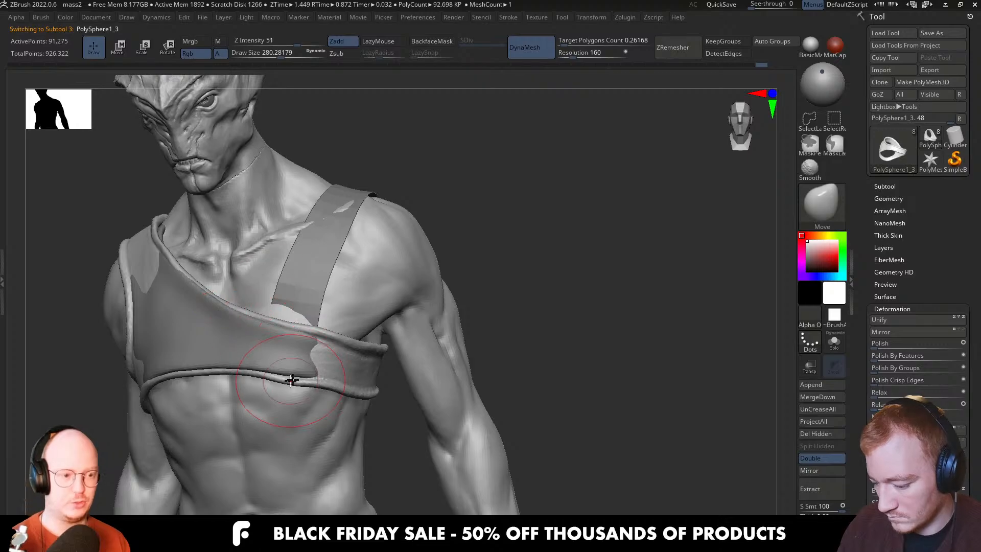
Adjust the original garment's lower trim across the back with Move at about 212 to 280 Draw Size
{"action": "right_click_drag", "start_coordinate": [364, 380], "coordinate": [435, 377]}
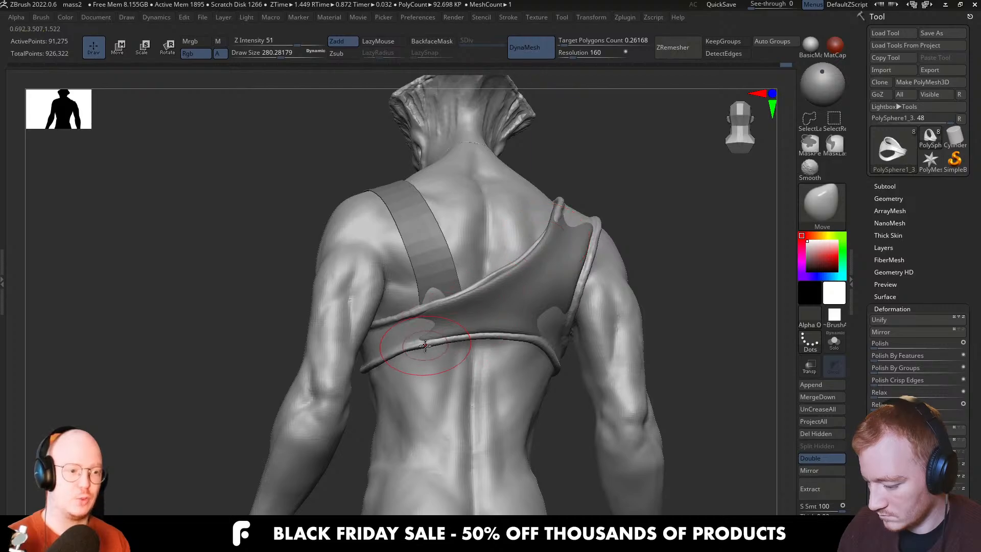
{"action": "key", "text": "bracketleft"}
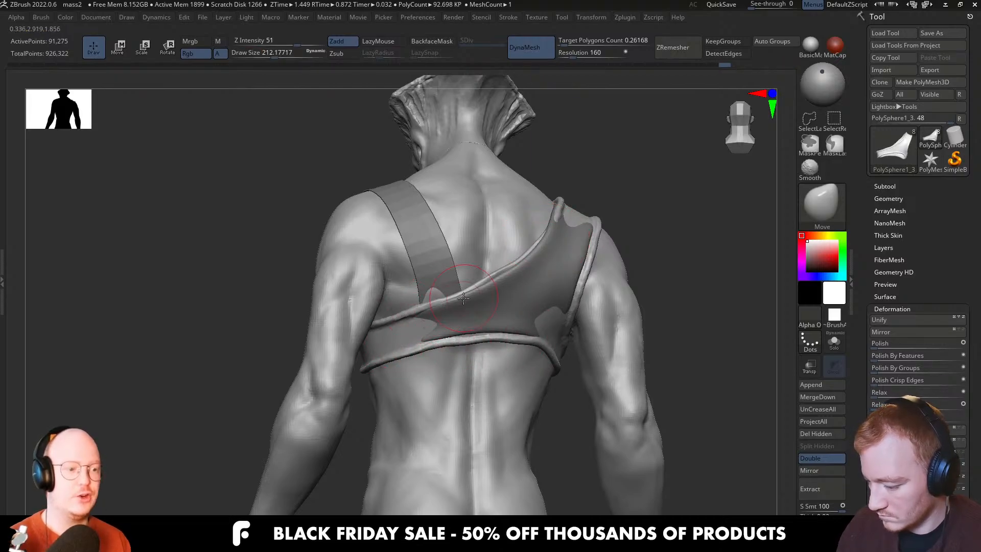
{"action": "key", "text": "shift"}
Select the duplicate garment and pull its upper back out to the neckline and armhole trim with Move at about 234 to 251 Draw Size
{"action": "left_click", "coordinate": [474, 318], "text": "alt"}
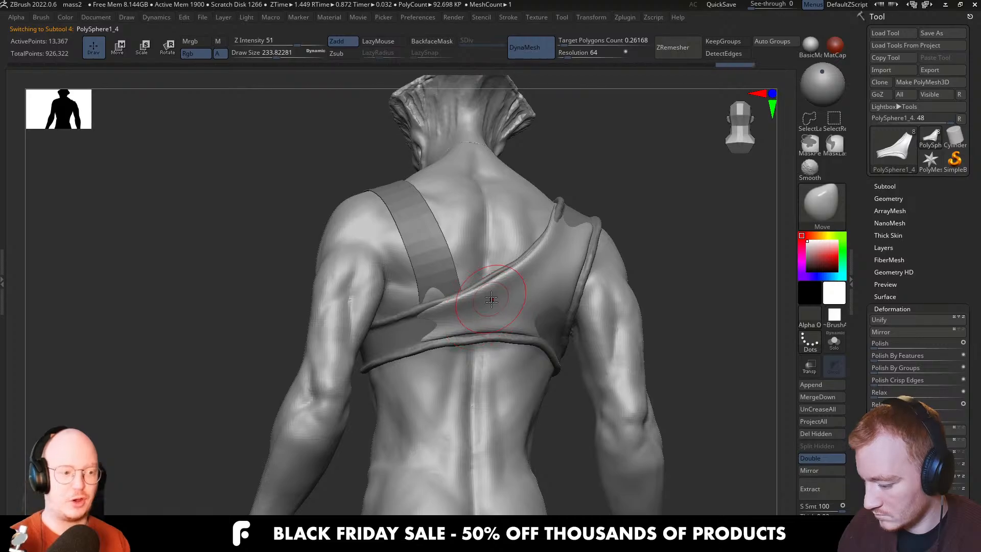
{"action": "key", "text": "bracketright"}
{"action": "mouse_move", "coordinate": [482, 287]}
{"action": "right_mouse_down"}
{"action": "mouse_move", "coordinate": [492, 287]}
{"action": "mouse_move", "coordinate": [419, 316]}
{"action": "mouse_move", "coordinate": [493, 332]}
{"action": "right_mouse_up"}
{"action": "key", "text": "s"}
{"action": "left_click_drag", "start_coordinate": [499, 333], "coordinate": [495, 333]}
{"action": "right_click_drag", "start_coordinate": [483, 332], "coordinate": [528, 296]}
{"action": "left_click_drag", "start_coordinate": [526, 288], "coordinate": [531, 267]}
{"action": "right_click_drag", "start_coordinate": [557, 271], "coordinate": [547, 267]}
{"action": "left_click_drag", "start_coordinate": [548, 256], "coordinate": [551, 237]}
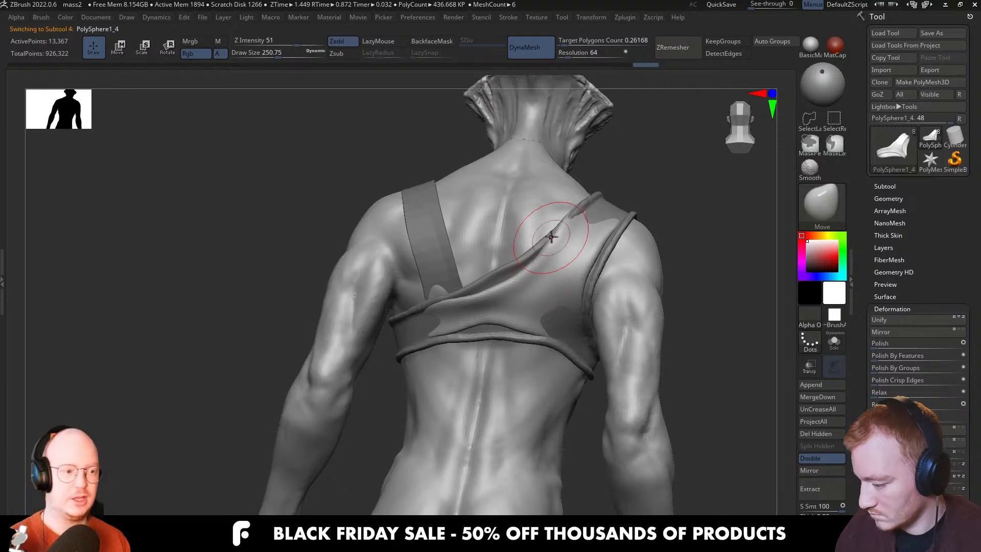
{"action": "left_click_drag", "start_coordinate": [602, 267], "coordinate": [591, 260]}
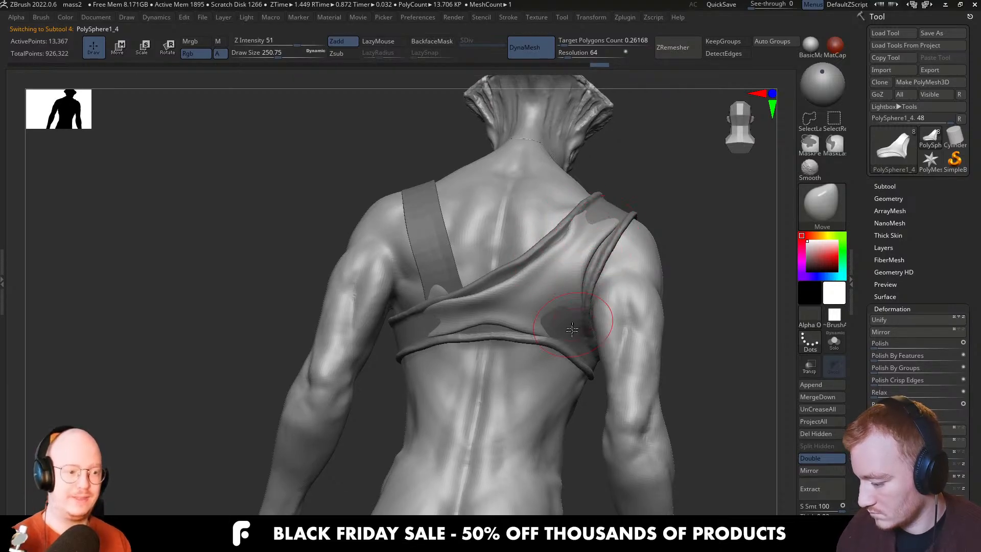
Reshape the duplicate's lower back and side to meet the trim with Move at about 251 to 257 Draw Size
{"action": "right_click_drag", "start_coordinate": [542, 334], "coordinate": [531, 336]}
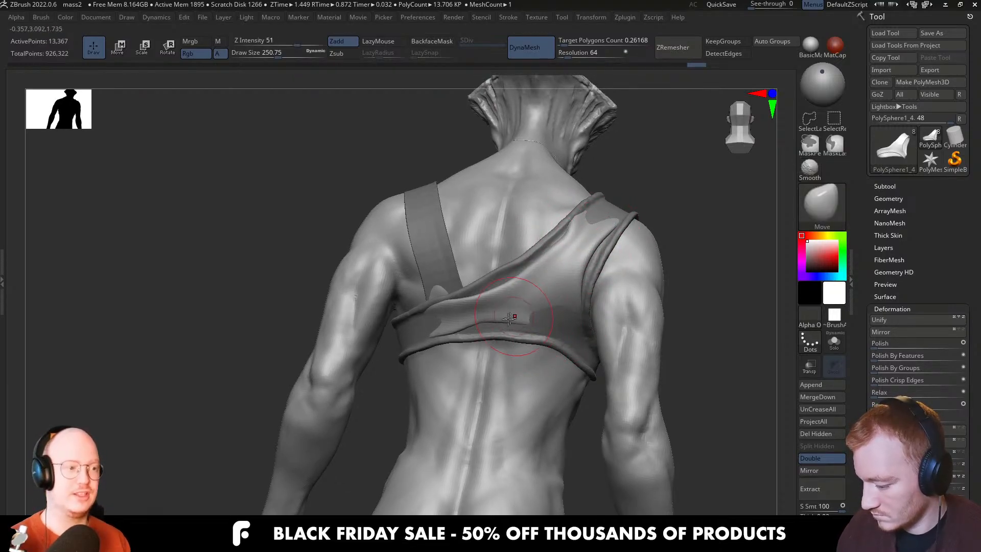
{"action": "right_click_drag", "start_coordinate": [428, 335], "coordinate": [413, 331]}
{"action": "key", "text": "s"}
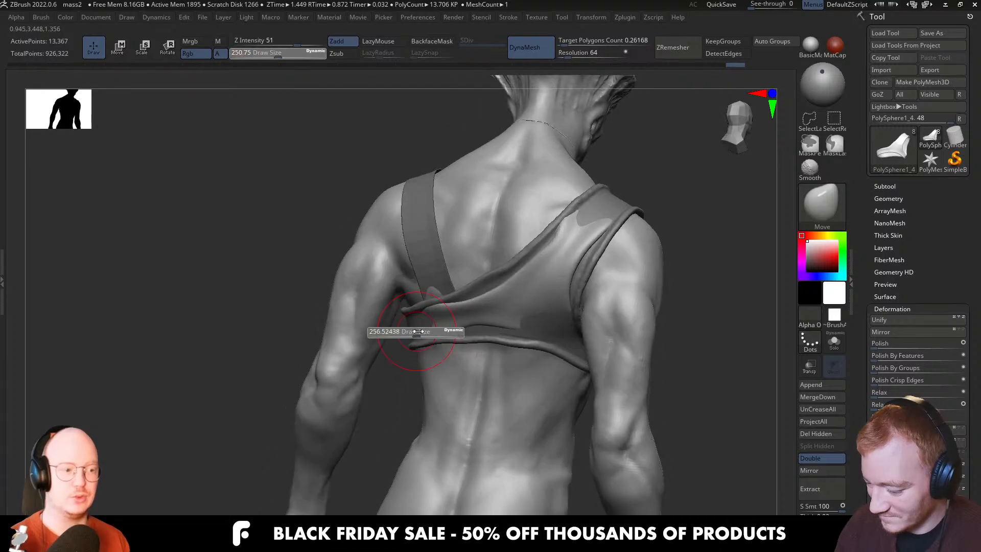
{"action": "left_click_drag", "start_coordinate": [413, 331], "coordinate": [433, 330]}
{"action": "key", "text": "s"}
{"action": "right_click_drag", "start_coordinate": [433, 330], "coordinate": [454, 309]}
{"action": "key", "text": "s"}
{"action": "left_click_drag", "start_coordinate": [456, 308], "coordinate": [452, 308]}
{"action": "right_click_drag", "start_coordinate": [452, 312], "coordinate": [461, 301]}
{"action": "left_click_drag", "start_coordinate": [489, 316], "coordinate": [489, 310]}
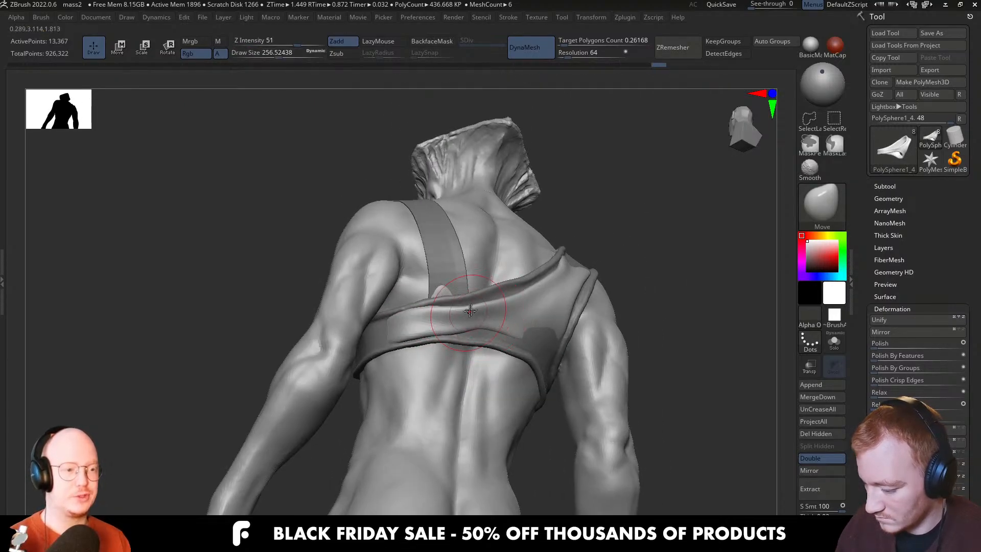
{"action": "left_click_drag", "start_coordinate": [432, 333], "coordinate": [460, 322]}
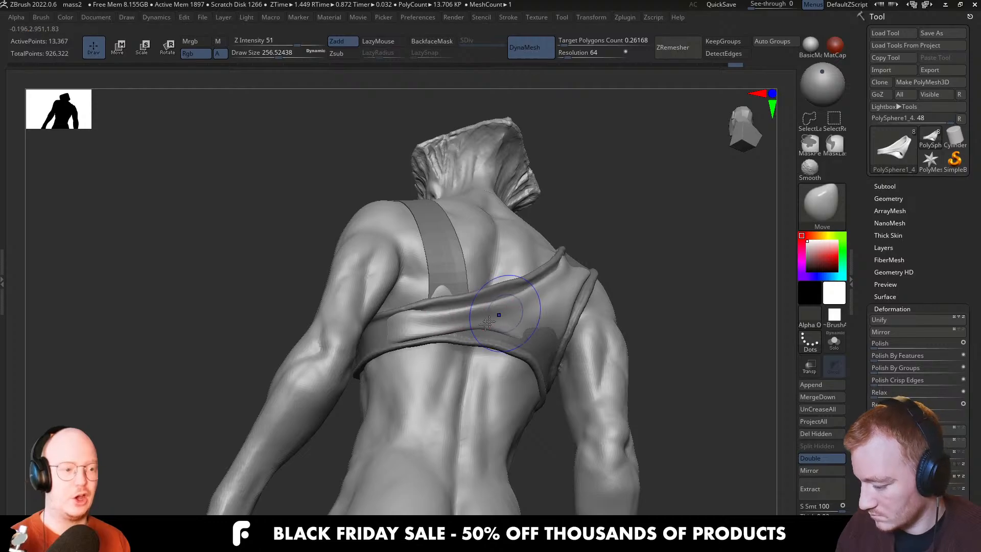
Reshape the duplicate garment's lower back along the trim with Move at about 256 to 262 Draw Size
{"action": "right_click_drag", "start_coordinate": [486, 322], "coordinate": [552, 342]}
{"action": "left_click_drag", "start_coordinate": [547, 343], "coordinate": [553, 344]}
{"action": "right_click_drag", "start_coordinate": [550, 343], "coordinate": [621, 347]}
{"action": "mouse_move", "coordinate": [504, 314]}
{"action": "right_mouse_down"}
{"action": "mouse_move", "coordinate": [540, 289]}
{"action": "mouse_move", "coordinate": [521, 313]}
{"action": "mouse_move", "coordinate": [591, 293]}
{"action": "mouse_move", "coordinate": [534, 330]}
{"action": "right_mouse_up"}
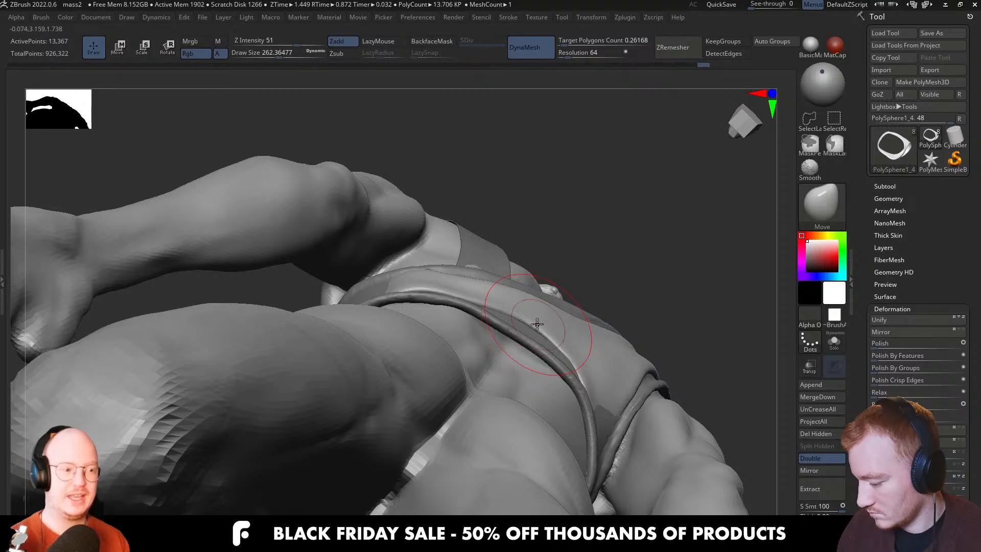
{"action": "mouse_move", "coordinate": [498, 301]}
{"action": "right_mouse_down"}
{"action": "mouse_move", "coordinate": [416, 307]}
{"action": "mouse_move", "coordinate": [509, 313]}
{"action": "mouse_move", "coordinate": [496, 297]}
{"action": "mouse_move", "coordinate": [500, 308]}
{"action": "right_mouse_up"}
Isolate the duplicate and smooth its band and upper edge around the bare-shoulder side at about 262 Draw Size
{"action": "key", "text": "alt+s"}
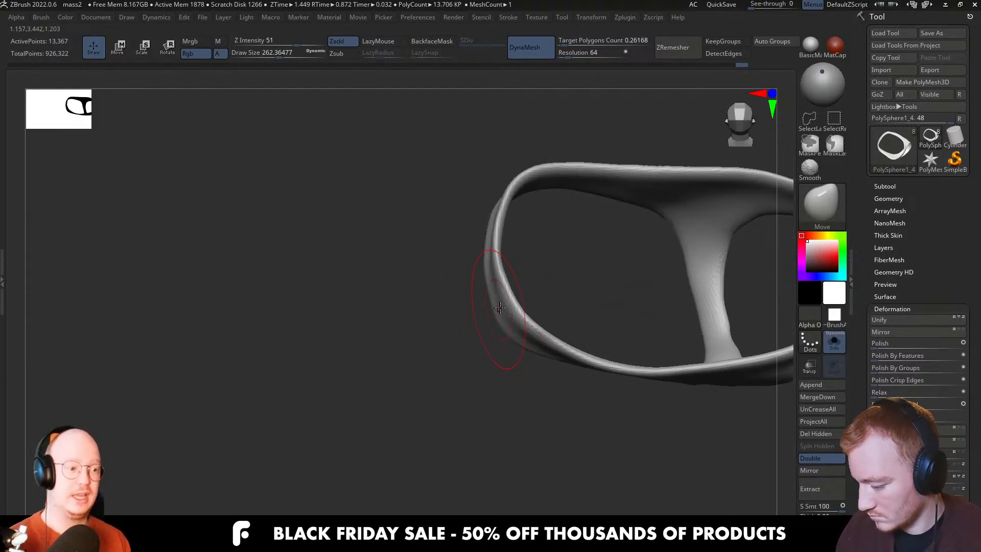
{"action": "right_click_drag", "start_coordinate": [519, 164], "coordinate": [479, 335]}
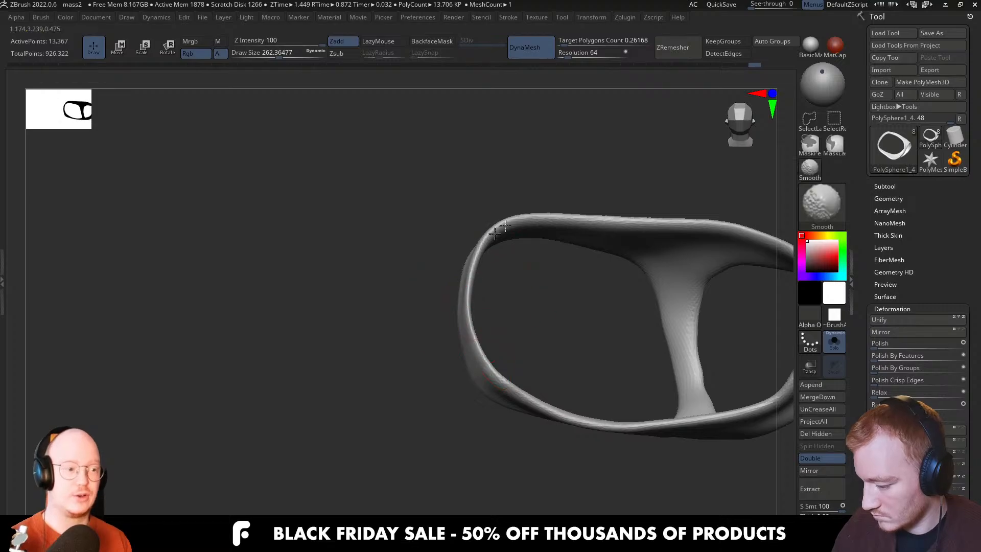
{"action": "left_click_drag", "start_coordinate": [495, 233], "coordinate": [506, 226], "text": "shift"}
{"action": "key", "text": "shift+f"}
{"action": "right_click_drag", "start_coordinate": [498, 291], "coordinate": [493, 304]}
{"action": "key", "text": "shift+f"}
{"action": "left_click_drag", "start_coordinate": [493, 230], "coordinate": [588, 228], "text": "shift"}
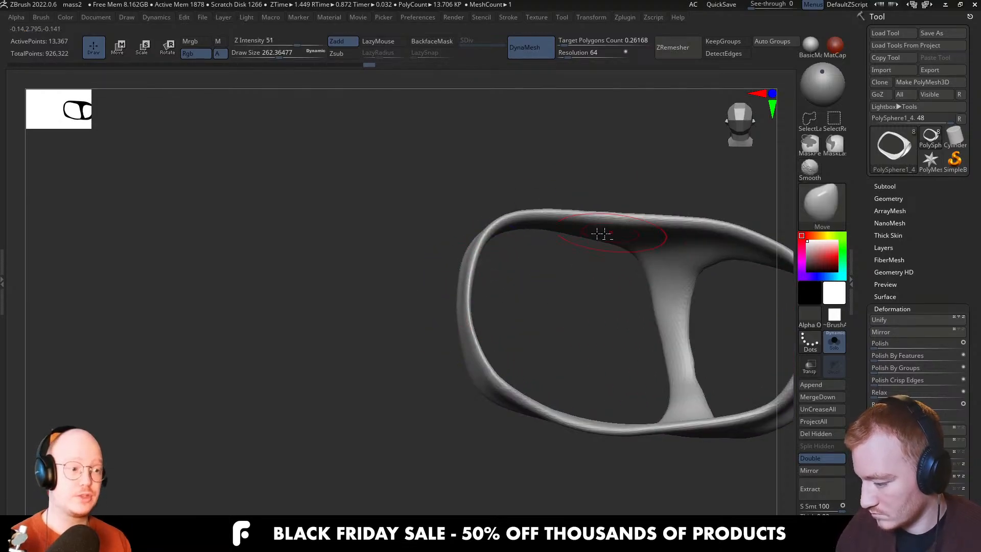
{"action": "right_click_drag", "start_coordinate": [516, 301], "coordinate": [492, 365]}
{"action": "right_click_drag", "start_coordinate": [497, 285], "coordinate": [497, 353]}
{"action": "mouse_move", "coordinate": [511, 268]}
{"action": "left_mouse_down", "text": "shift"}
{"action": "mouse_move", "coordinate": [586, 240]}
{"action": "mouse_move", "coordinate": [564, 195]}
{"action": "left_mouse_up", "text": "shift"}
{"action": "key", "text": "alt+s"}
Smooth the duplicate's chest front at about 305 to 400 Draw Size and reshape its underarm with Move at about 311 to 344
{"action": "mouse_move", "coordinate": [535, 256]}
{"action": "right_mouse_down"}
{"action": "mouse_move", "coordinate": [526, 205]}
{"action": "mouse_move", "coordinate": [549, 354]}
{"action": "right_mouse_up"}
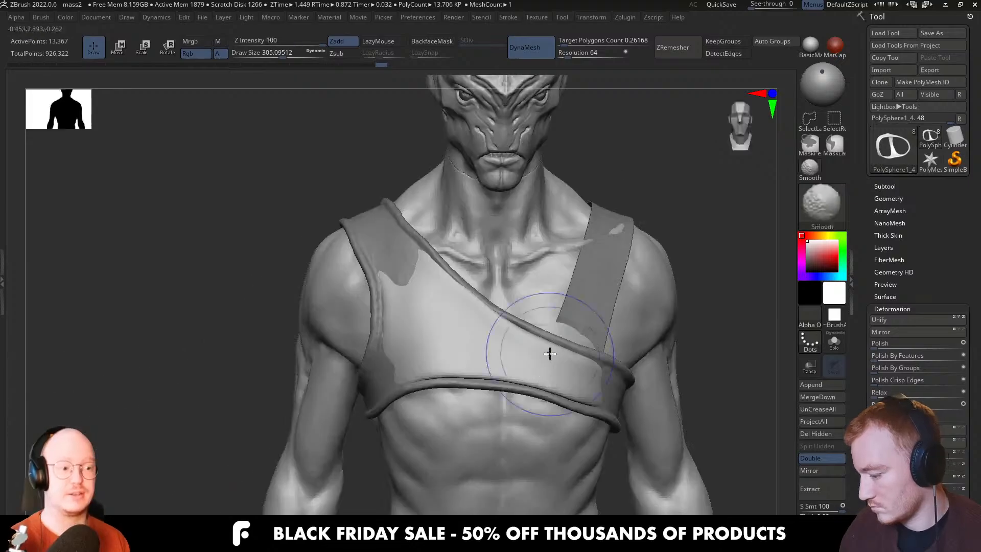
{"action": "mouse_move", "coordinate": [583, 357]}
{"action": "left_mouse_down", "text": "shift"}
{"action": "mouse_move", "coordinate": [559, 374]}
{"action": "mouse_move", "coordinate": [426, 292]}
{"action": "left_mouse_up", "text": "shift"}
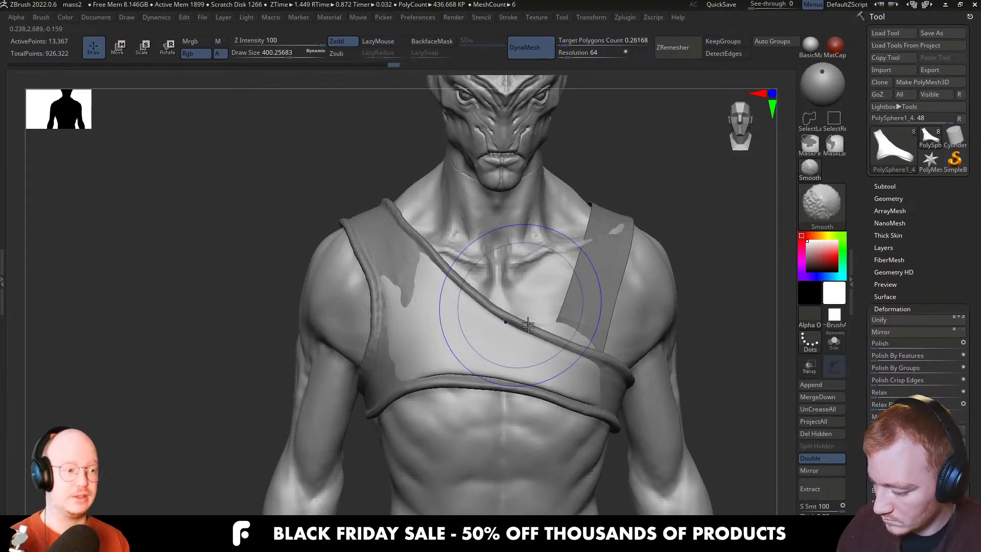
{"action": "key", "text": "b"}
{"action": "key", "text": "m"}
{"action": "key", "text": "v"}
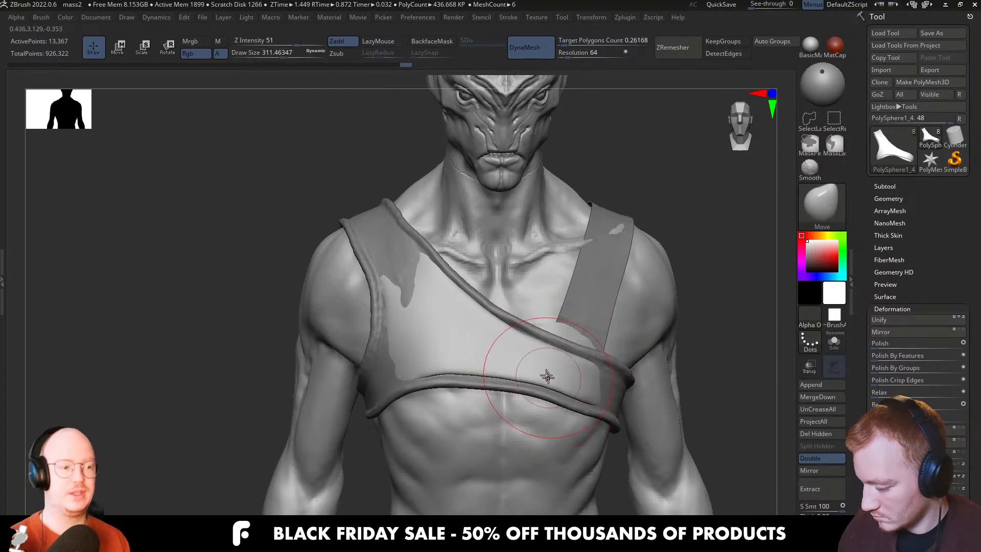
{"action": "right_click_drag", "start_coordinate": [441, 364], "coordinate": [394, 362]}
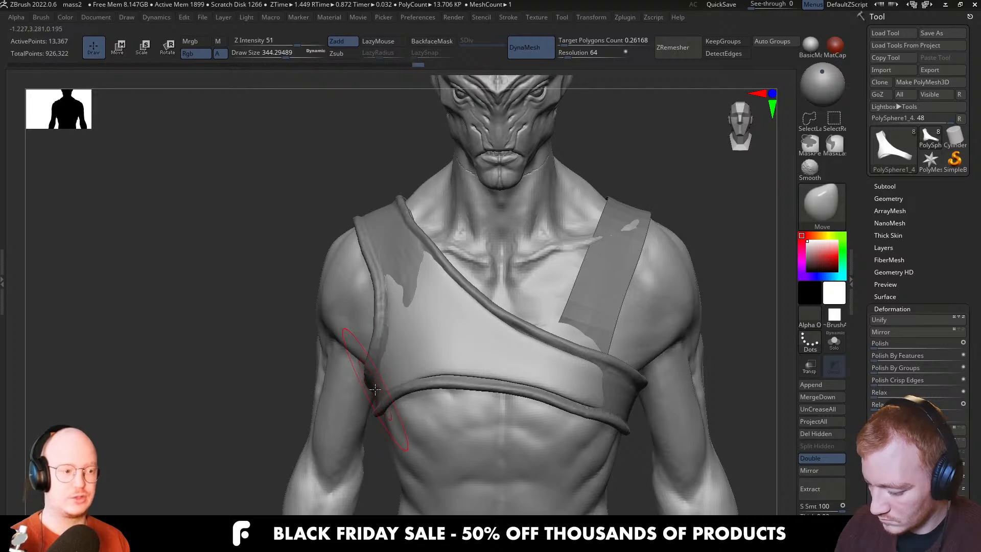
{"action": "left_click_drag", "start_coordinate": [375, 389], "coordinate": [369, 393]}
Fit the duplicate's shoulder strap across the upper back between the trims with Move at about 331 to 445 Draw Size
{"action": "right_click_drag", "start_coordinate": [376, 383], "coordinate": [537, 353]}
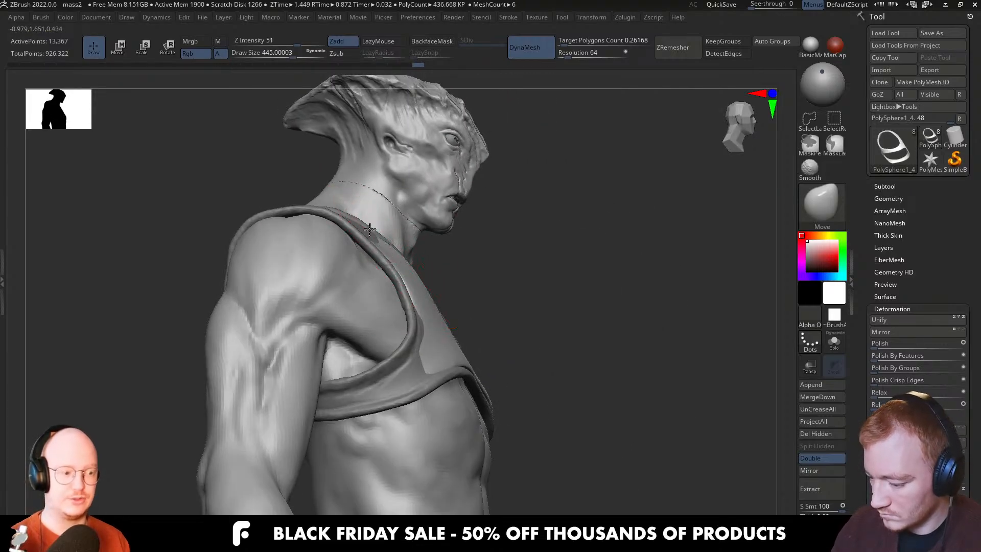
{"action": "mouse_move", "coordinate": [384, 205]}
{"action": "right_mouse_down"}
{"action": "mouse_move", "coordinate": [357, 254]}
{"action": "mouse_move", "coordinate": [298, 258]}
{"action": "mouse_move", "coordinate": [308, 294]}
{"action": "mouse_move", "coordinate": [305, 282]}
{"action": "right_mouse_up"}
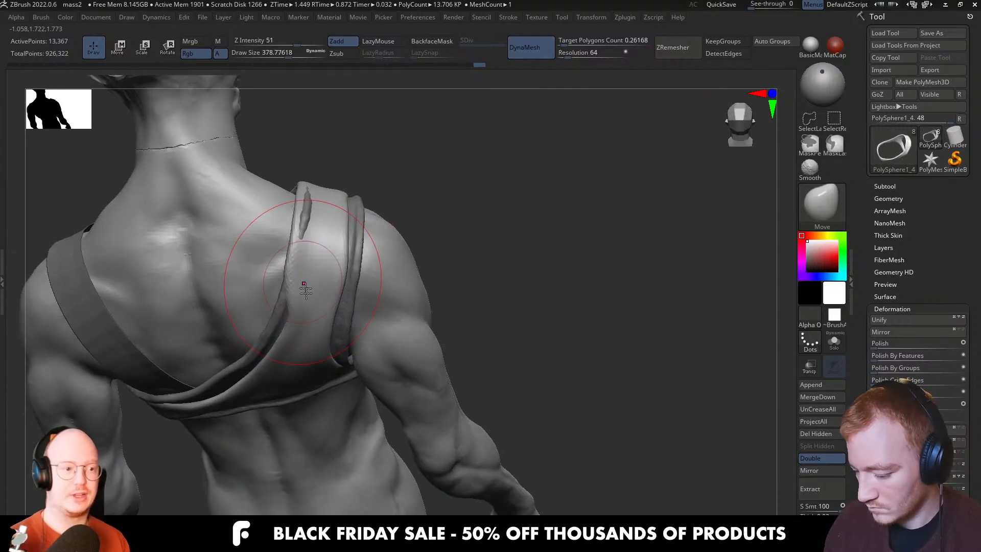
{"action": "left_click_drag", "start_coordinate": [304, 282], "coordinate": [305, 257], "text": "shift"}
{"action": "left_click_drag", "start_coordinate": [323, 176], "coordinate": [323, 171], "text": "shift"}
{"action": "key", "text": "s"}
{"action": "left_click", "coordinate": [307, 286]}
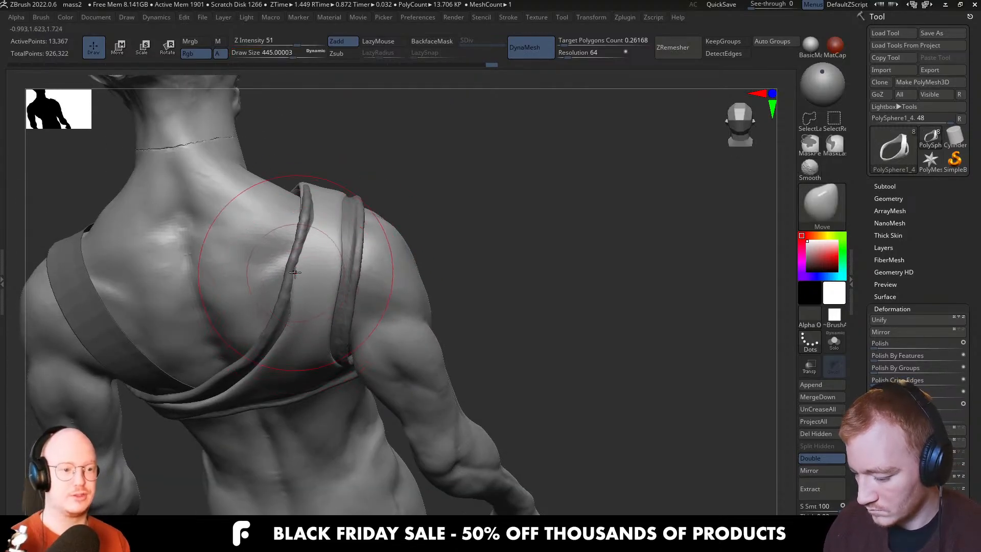
{"action": "right_click_drag", "start_coordinate": [336, 224], "coordinate": [335, 264]}
{"action": "left_click_drag", "start_coordinate": [304, 324], "coordinate": [291, 337]}
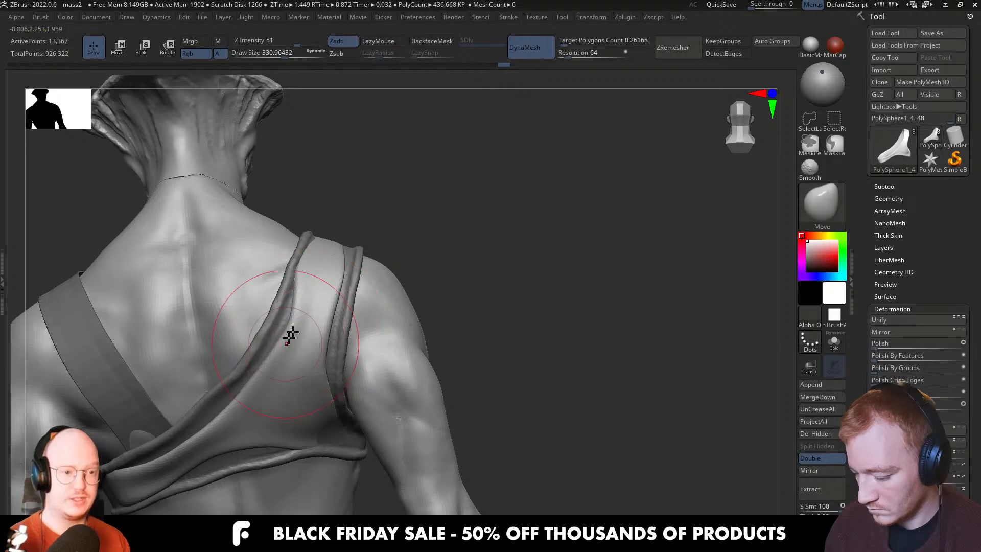
Shape and smooth the duplicate's strap over the top of the shoulder with Move at about 331 Draw Size
{"action": "mouse_move", "coordinate": [318, 298]}
{"action": "right_mouse_down"}
{"action": "mouse_move", "coordinate": [315, 311]}
{"action": "mouse_move", "coordinate": [298, 280]}
{"action": "mouse_move", "coordinate": [311, 248]}
{"action": "mouse_move", "coordinate": [329, 263]}
{"action": "mouse_move", "coordinate": [325, 255]}
{"action": "mouse_move", "coordinate": [323, 316]}
{"action": "right_mouse_up"}
{"action": "left_click_drag", "start_coordinate": [322, 324], "coordinate": [325, 312]}
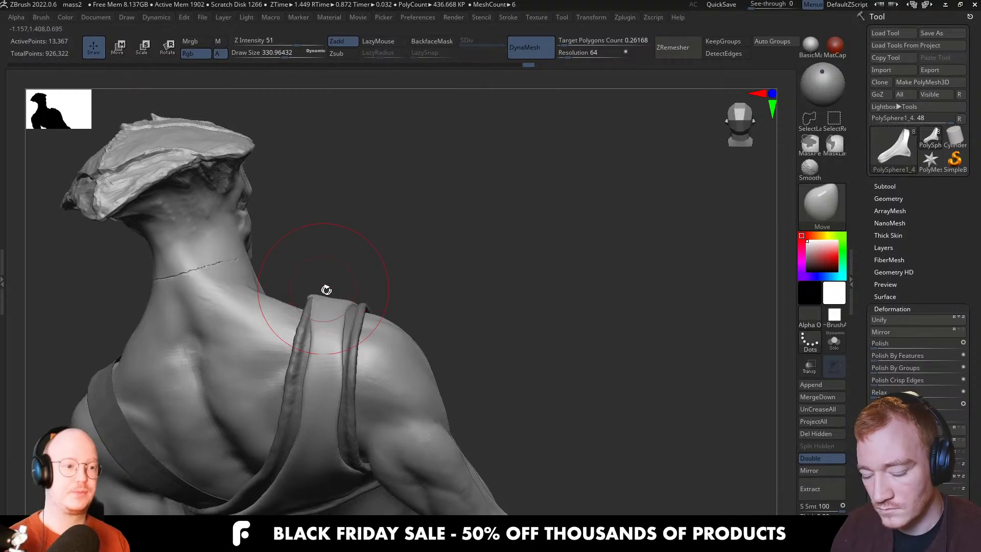
{"action": "right_click_drag", "start_coordinate": [327, 289], "coordinate": [335, 333]}
{"action": "left_click_drag", "start_coordinate": [333, 354], "coordinate": [337, 314], "text": "shift"}
{"action": "mouse_move", "coordinate": [337, 314]}
{"action": "right_mouse_down"}
{"action": "mouse_move", "coordinate": [325, 285]}
{"action": "mouse_move", "coordinate": [341, 290]}
{"action": "right_mouse_up"}
{"action": "left_click_drag", "start_coordinate": [342, 266], "coordinate": [332, 245]}
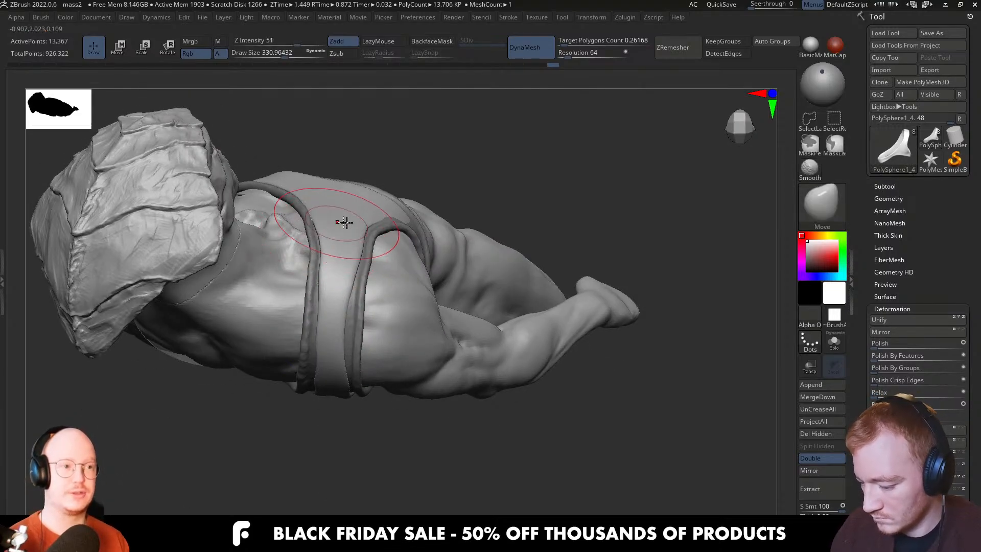
{"action": "mouse_move", "coordinate": [343, 286]}
{"action": "left_mouse_down"}
{"action": "mouse_move", "coordinate": [342, 306]}
{"action": "mouse_move", "coordinate": [347, 290]}
{"action": "left_mouse_up"}
Adjust the duplicate's strap where it meets the chest with Move at about 324 to 379 Draw Size
{"action": "mouse_move", "coordinate": [350, 282]}
{"action": "right_mouse_down"}
{"action": "mouse_move", "coordinate": [349, 327]}
{"action": "mouse_move", "coordinate": [330, 323]}
{"action": "right_mouse_up"}
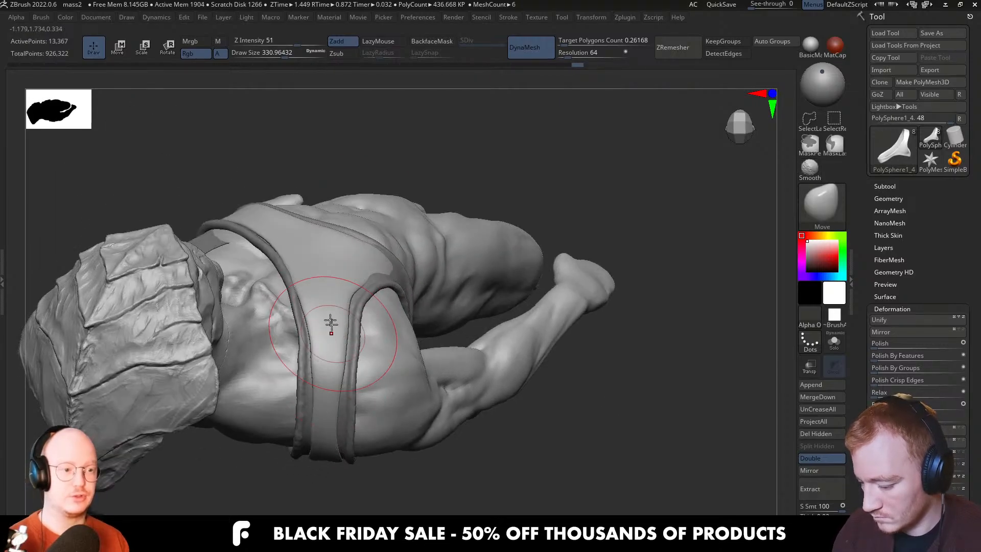
{"action": "mouse_move", "coordinate": [308, 275]}
{"action": "right_mouse_down"}
{"action": "mouse_move", "coordinate": [308, 307]}
{"action": "mouse_move", "coordinate": [307, 286]}
{"action": "right_mouse_up"}
{"action": "left_click_drag", "start_coordinate": [307, 269], "coordinate": [313, 263]}
{"action": "right_click_drag", "start_coordinate": [313, 263], "coordinate": [324, 256]}
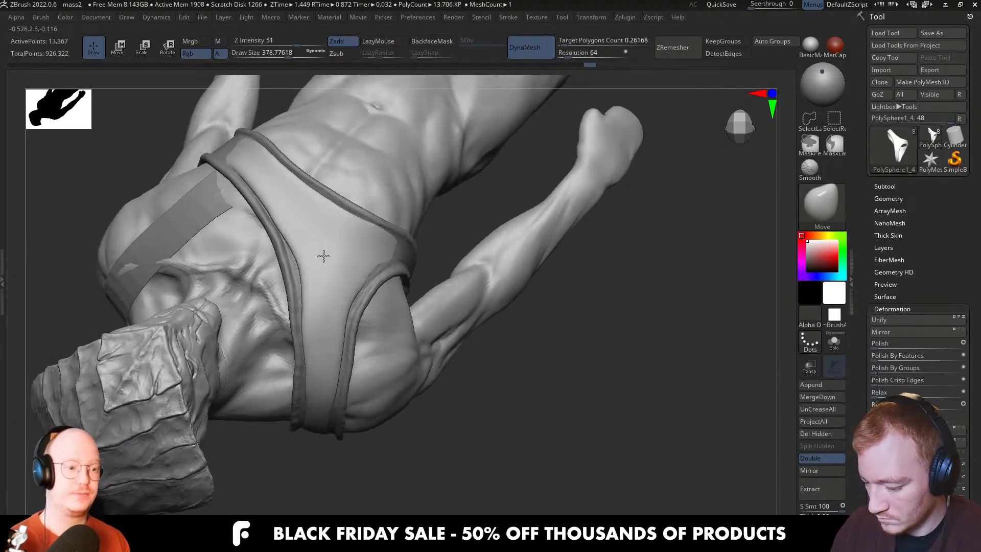
{"action": "left_click_drag", "start_coordinate": [316, 311], "coordinate": [310, 335]}
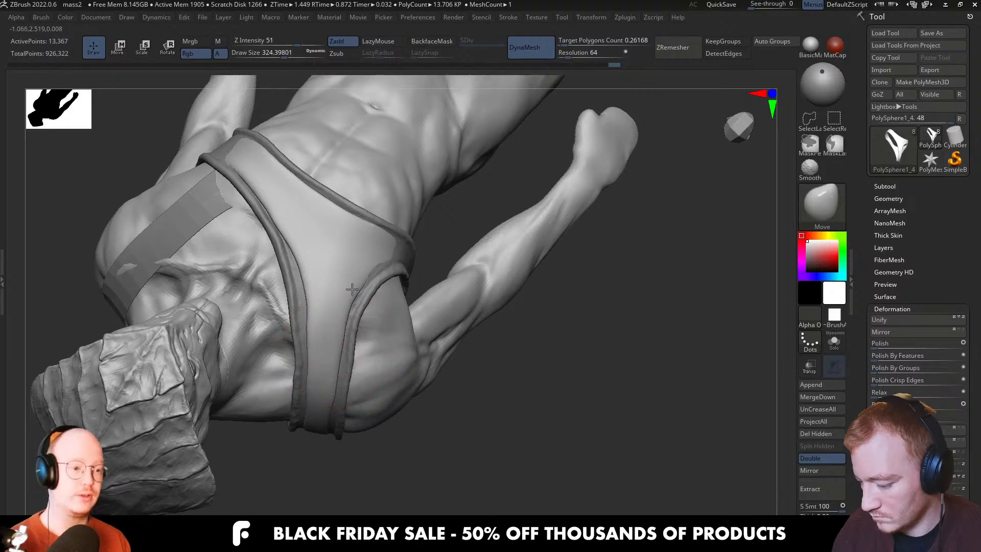
Examine the duplicate's back band and underarm, comparing it in isolation with the whole figure
{"action": "mouse_move", "coordinate": [352, 290]}
{"action": "right_mouse_down"}
{"action": "mouse_move", "coordinate": [440, 260]}
{"action": "mouse_move", "coordinate": [482, 278]}
{"action": "mouse_move", "coordinate": [462, 293]}
{"action": "mouse_move", "coordinate": [470, 304]}
{"action": "right_mouse_up"}
{"action": "key", "text": "alt+s"}
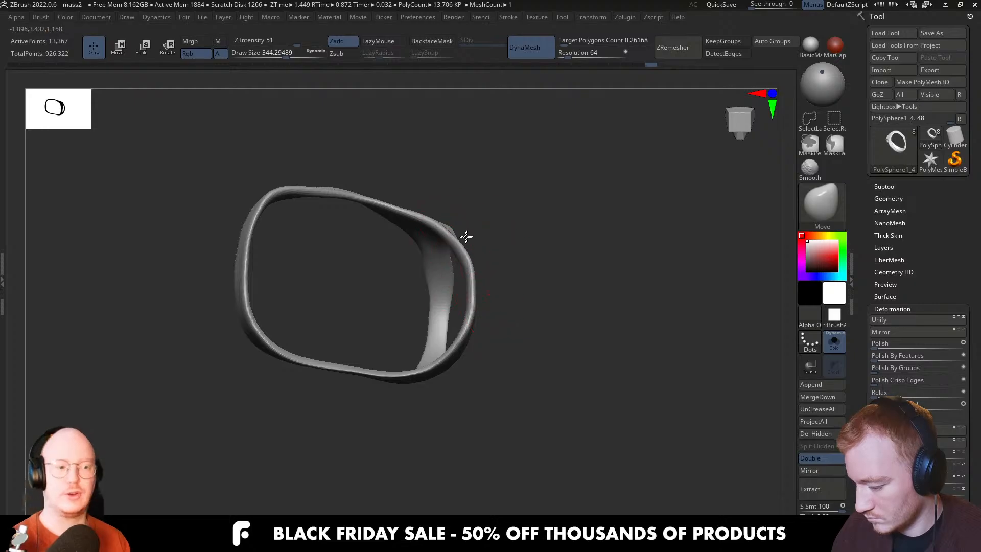
{"action": "key", "text": "alt+s"}
{"action": "mouse_move", "coordinate": [514, 262]}
{"action": "right_mouse_down"}
{"action": "mouse_move", "coordinate": [486, 226]}
{"action": "mouse_move", "coordinate": [481, 284]}
{"action": "mouse_move", "coordinate": [460, 287]}
{"action": "mouse_move", "coordinate": [491, 370]}
{"action": "mouse_move", "coordinate": [464, 235]}
{"action": "mouse_move", "coordinate": [491, 307]}
{"action": "right_mouse_up"}
{"action": "key", "text": "alt+s"}
{"action": "key", "text": "alt+s"}
{"action": "key", "text": "alt+s"}
{"action": "mouse_move", "coordinate": [519, 344]}
{"action": "right_mouse_down"}
{"action": "mouse_move", "coordinate": [510, 372]}
{"action": "mouse_move", "coordinate": [547, 285]}
{"action": "mouse_move", "coordinate": [501, 345]}
{"action": "mouse_move", "coordinate": [471, 361]}
{"action": "mouse_move", "coordinate": [490, 368]}
{"action": "mouse_move", "coordinate": [474, 366]}
{"action": "mouse_move", "coordinate": [480, 428]}
{"action": "mouse_move", "coordinate": [529, 358]}
{"action": "mouse_move", "coordinate": [537, 287]}
{"action": "mouse_move", "coordinate": [595, 271]}
{"action": "mouse_move", "coordinate": [473, 286]}
{"action": "mouse_move", "coordinate": [472, 332]}
{"action": "mouse_move", "coordinate": [493, 340]}
{"action": "mouse_move", "coordinate": [533, 390]}
{"action": "mouse_move", "coordinate": [529, 332]}
{"action": "mouse_move", "coordinate": [504, 357]}
{"action": "mouse_move", "coordinate": [493, 334]}
{"action": "right_mouse_up"}
{"action": "key", "text": "alt+s"}
Select the original trimmed garment and reshape its underarm trim with Move at about 167 to 245 Draw Size
{"action": "left_click", "coordinate": [492, 425], "text": "alt"}
{"action": "key", "text": "alt+s"}
{"action": "key", "text": "s"}
{"action": "left_click_drag", "start_coordinate": [500, 338], "coordinate": [490, 338]}
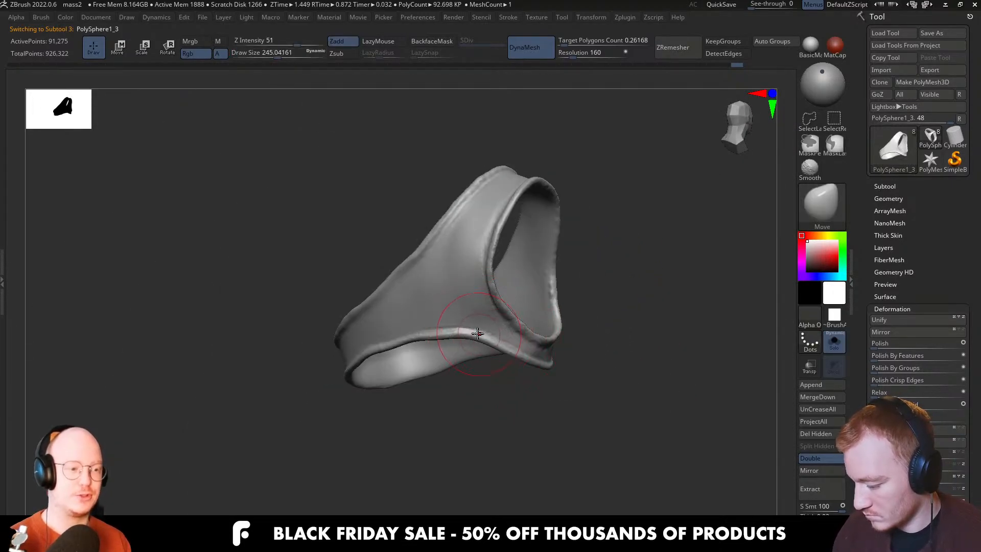
{"action": "mouse_move", "coordinate": [478, 333]}
{"action": "right_mouse_down"}
{"action": "mouse_move", "coordinate": [611, 357]}
{"action": "mouse_move", "coordinate": [571, 355]}
{"action": "mouse_move", "coordinate": [561, 340]}
{"action": "right_mouse_up"}
{"action": "key", "text": "alt+s"}
{"action": "key", "text": "alt+s"}
{"action": "key", "text": "s"}
{"action": "left_click_drag", "start_coordinate": [564, 339], "coordinate": [567, 347]}
{"action": "key", "text": "s"}
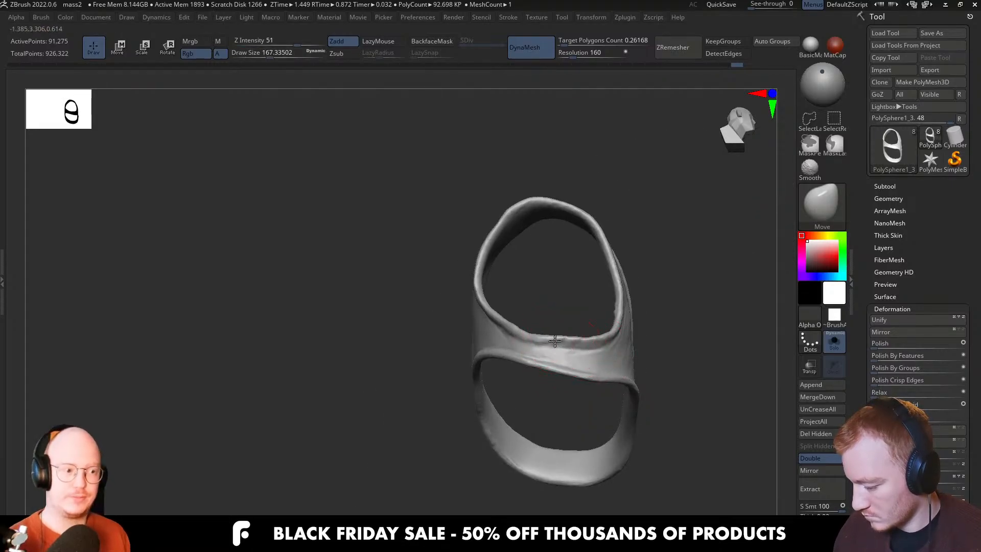
{"action": "right_click_drag", "start_coordinate": [527, 330], "coordinate": [512, 334]}
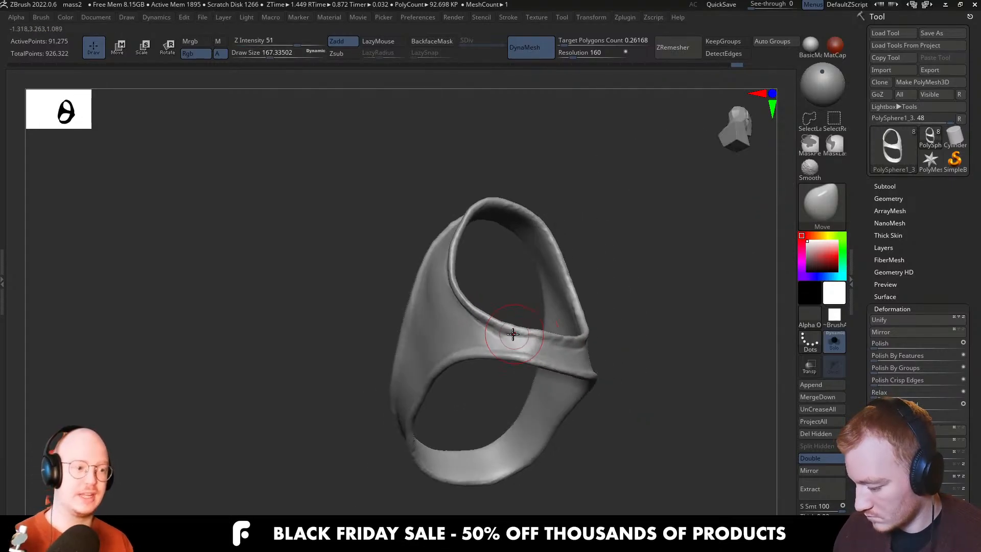
{"action": "mouse_move", "coordinate": [511, 354]}
{"action": "right_mouse_down"}
{"action": "mouse_move", "coordinate": [587, 368]}
{"action": "mouse_move", "coordinate": [588, 332]}
{"action": "mouse_move", "coordinate": [549, 337]}
{"action": "mouse_move", "coordinate": [603, 329]}
{"action": "mouse_move", "coordinate": [609, 349]}
{"action": "mouse_move", "coordinate": [550, 359]}
{"action": "mouse_move", "coordinate": [594, 355]}
{"action": "mouse_move", "coordinate": [549, 370]}
{"action": "mouse_move", "coordinate": [509, 367]}
{"action": "mouse_move", "coordinate": [513, 357]}
{"action": "mouse_move", "coordinate": [552, 363]}
{"action": "mouse_move", "coordinate": [562, 333]}
{"action": "right_mouse_up"}
Select the duplicate garment and fit its underarm and side to the trim with Move at about 228 to 274 Draw Size
{"action": "left_click", "coordinate": [550, 359], "text": "alt"}
{"action": "left_click_drag", "start_coordinate": [563, 333], "coordinate": [536, 322]}
{"action": "mouse_move", "coordinate": [537, 322]}
{"action": "right_mouse_down"}
{"action": "mouse_move", "coordinate": [569, 351]}
{"action": "mouse_move", "coordinate": [599, 352]}
{"action": "right_mouse_up"}
{"action": "key", "text": "s"}
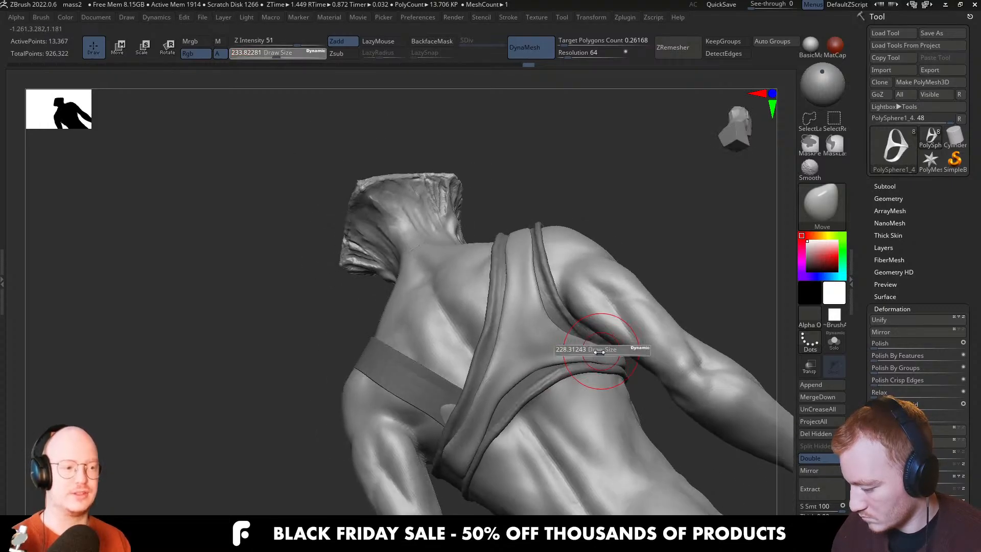
{"action": "left_click_drag", "start_coordinate": [599, 351], "coordinate": [590, 352]}
{"action": "mouse_move", "coordinate": [591, 352]}
{"action": "right_mouse_down"}
{"action": "mouse_move", "coordinate": [600, 357]}
{"action": "mouse_move", "coordinate": [478, 335]}
{"action": "mouse_move", "coordinate": [474, 368]}
{"action": "mouse_move", "coordinate": [521, 336]}
{"action": "right_mouse_up"}
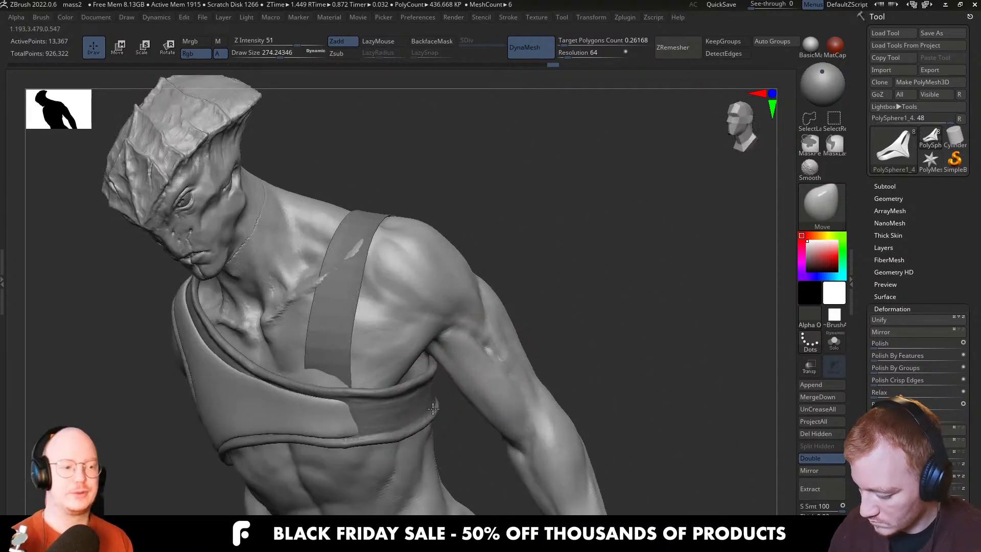
Isolate the duplicate and reshape its band under the bare-shoulder arm with Move at about 262 to 415 Draw Size
{"action": "key", "text": "shift+s"}
{"action": "right_click_drag", "start_coordinate": [450, 374], "coordinate": [411, 399]}
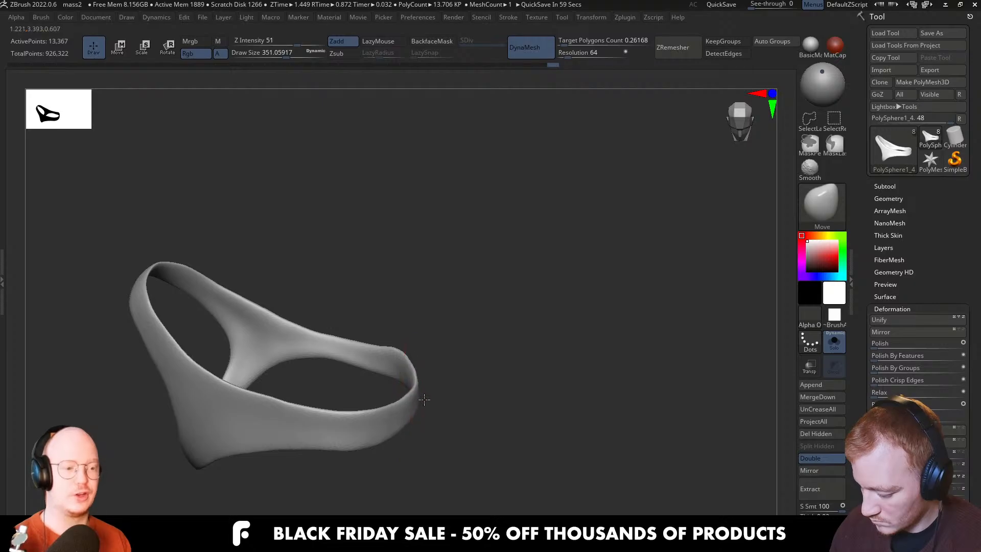
{"action": "left_click_drag", "start_coordinate": [418, 373], "coordinate": [409, 373]}
{"action": "right_click_drag", "start_coordinate": [409, 378], "coordinate": [413, 391]}
{"action": "key", "text": "shift+s"}
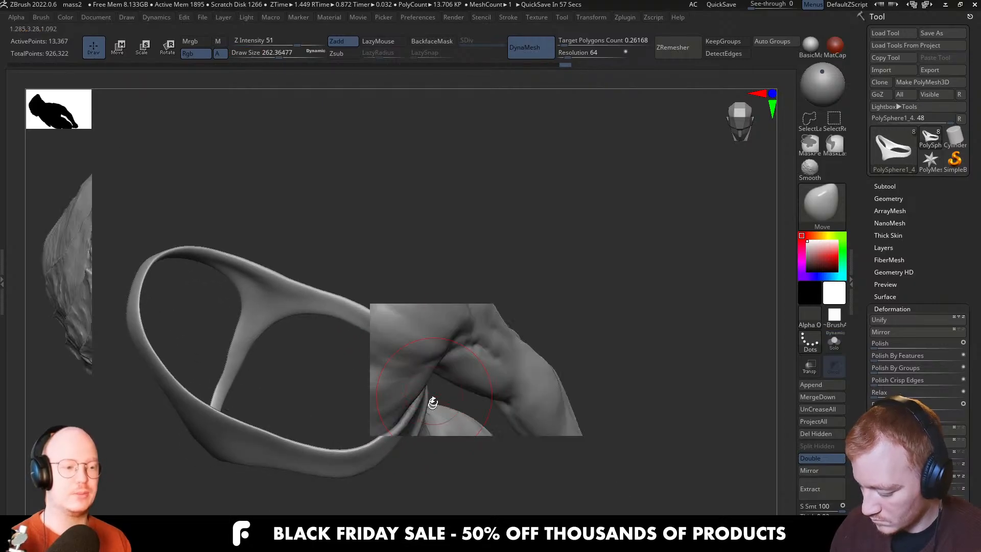
{"action": "key", "text": "s"}
{"action": "left_click_drag", "start_coordinate": [418, 350], "coordinate": [412, 350]}
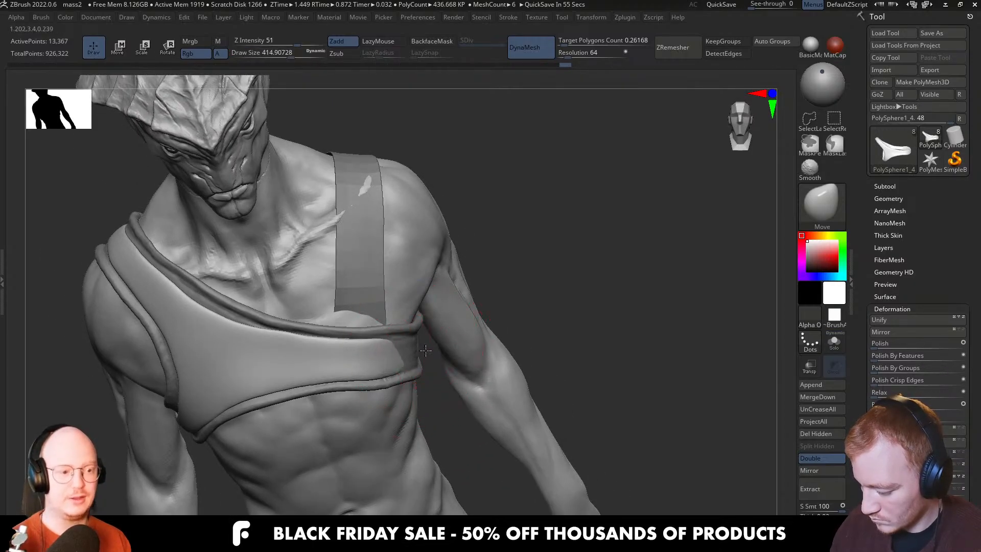
Adjust the duplicate's bare-shoulder side and back band in isolation with Move at about 245 to 280 Draw Size
{"action": "mouse_move", "coordinate": [412, 352]}
{"action": "right_mouse_down"}
{"action": "mouse_move", "coordinate": [416, 285]}
{"action": "mouse_move", "coordinate": [404, 327]}
{"action": "mouse_move", "coordinate": [439, 389]}
{"action": "mouse_move", "coordinate": [435, 428]}
{"action": "mouse_move", "coordinate": [373, 370]}
{"action": "mouse_move", "coordinate": [307, 380]}
{"action": "right_mouse_up"}
{"action": "key", "text": "bracketleft"}
{"action": "key", "text": "alt+s"}
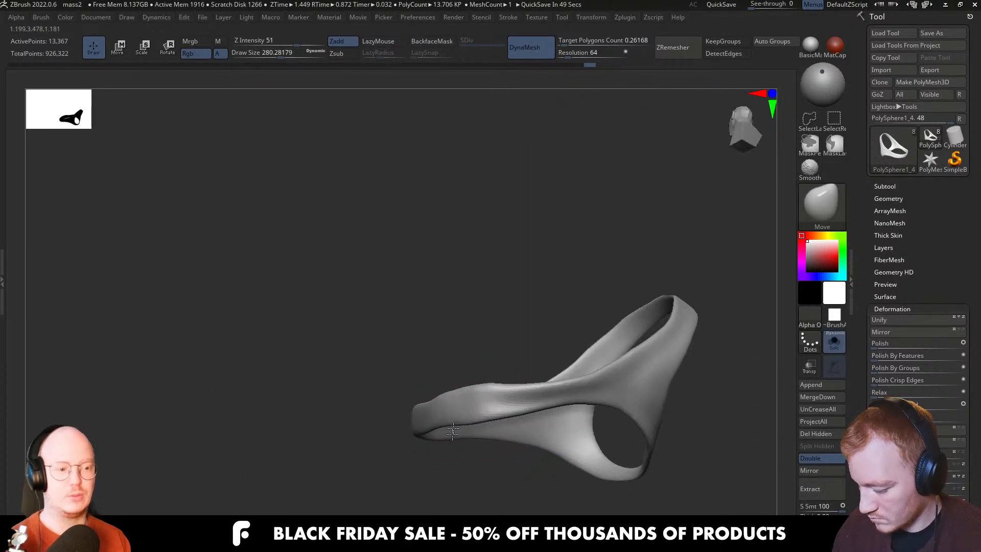
{"action": "mouse_move", "coordinate": [493, 409]}
{"action": "right_mouse_down"}
{"action": "mouse_move", "coordinate": [468, 393]}
{"action": "mouse_move", "coordinate": [454, 401]}
{"action": "right_mouse_up"}
{"action": "key", "text": "bracketleft"}
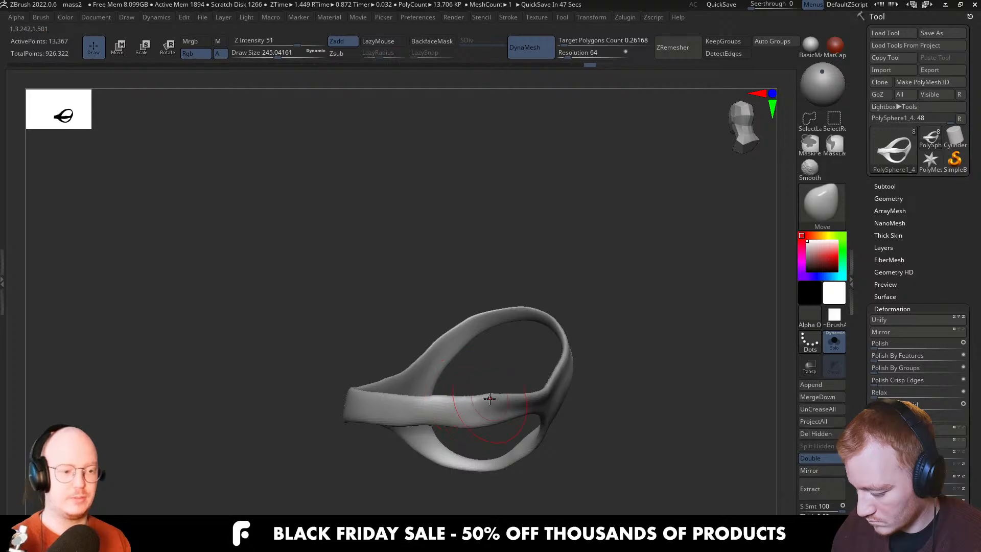
{"action": "key", "text": "shift"}
{"action": "key", "text": "alt+s"}
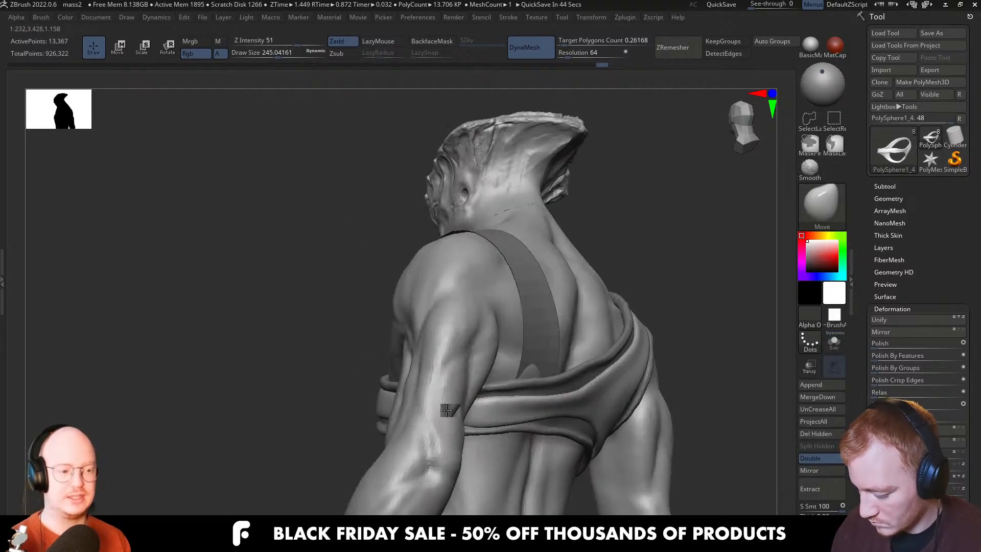
{"action": "right_click_drag", "start_coordinate": [437, 420], "coordinate": [385, 416]}
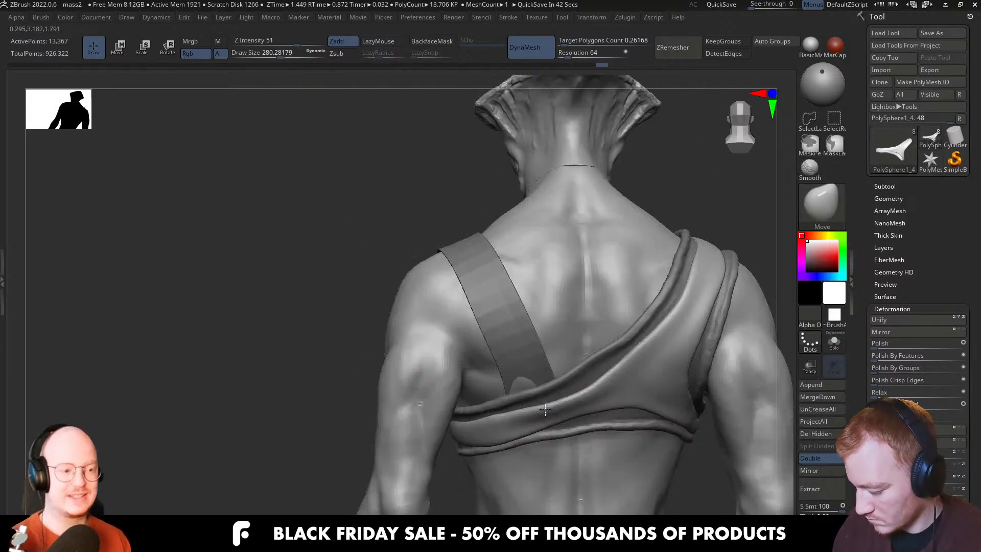
Fit the duplicate's front to the diagonal neckline trim with Move at about 318 to 344 Draw Size
{"action": "mouse_move", "coordinate": [591, 406]}
{"action": "right_mouse_down", "text": "alt"}
{"action": "mouse_move", "coordinate": [404, 409]}
{"action": "mouse_move", "coordinate": [467, 404]}
{"action": "mouse_move", "coordinate": [445, 404]}
{"action": "mouse_move", "coordinate": [443, 394]}
{"action": "mouse_move", "coordinate": [511, 352]}
{"action": "mouse_move", "coordinate": [658, 366]}
{"action": "right_mouse_up", "text": "alt"}
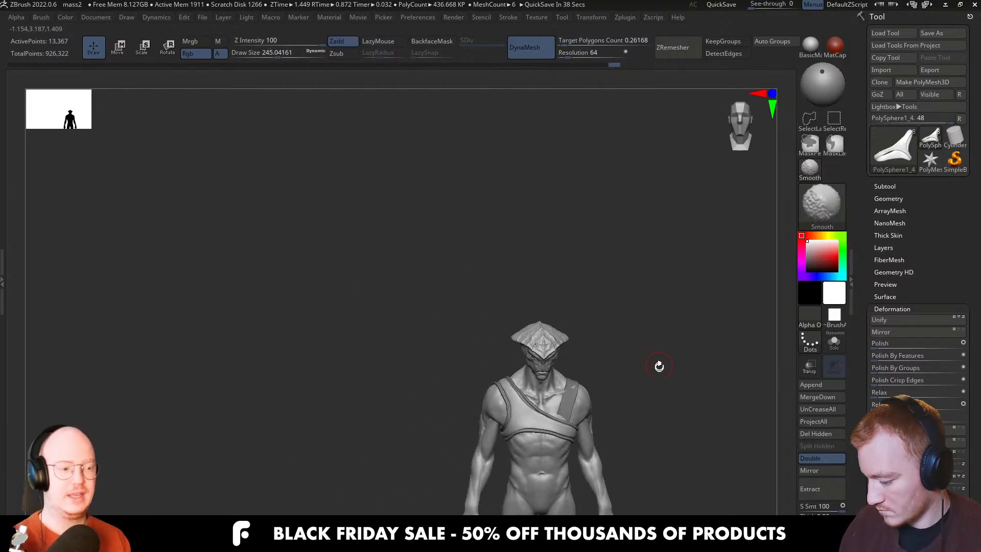
{"action": "mouse_move", "coordinate": [542, 406]}
{"action": "right_mouse_down", "text": "alt"}
{"action": "mouse_move", "coordinate": [486, 388]}
{"action": "mouse_move", "coordinate": [493, 412]}
{"action": "mouse_move", "coordinate": [569, 449]}
{"action": "mouse_move", "coordinate": [552, 407]}
{"action": "right_mouse_up", "text": "alt"}
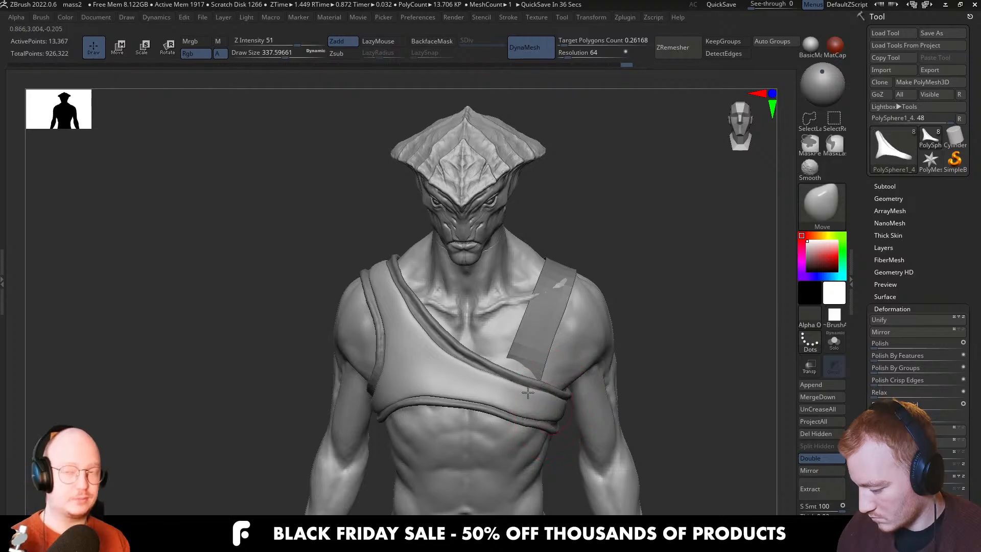
{"action": "right_click_drag", "start_coordinate": [500, 379], "coordinate": [399, 386]}
{"action": "mouse_move", "coordinate": [393, 352]}
{"action": "right_mouse_down"}
{"action": "mouse_move", "coordinate": [417, 395]}
{"action": "mouse_move", "coordinate": [445, 399]}
{"action": "mouse_move", "coordinate": [390, 356]}
{"action": "mouse_move", "coordinate": [382, 325]}
{"action": "mouse_move", "coordinate": [401, 311]}
{"action": "right_mouse_up"}
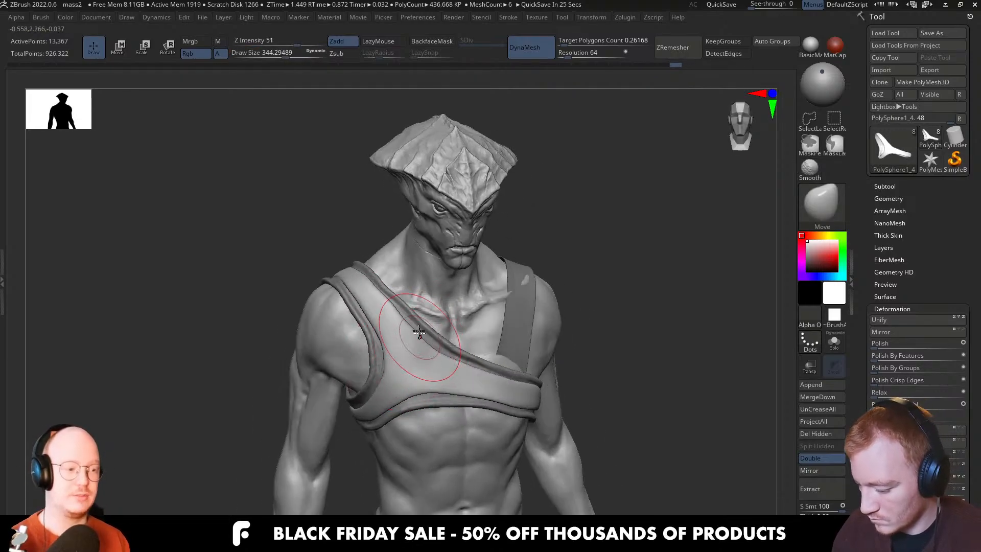
{"action": "key", "text": "s"}
{"action": "mouse_move", "coordinate": [451, 202]}
{"action": "right_mouse_down"}
{"action": "mouse_move", "coordinate": [526, 246]}
{"action": "mouse_move", "coordinate": [396, 311]}
{"action": "right_mouse_up"}
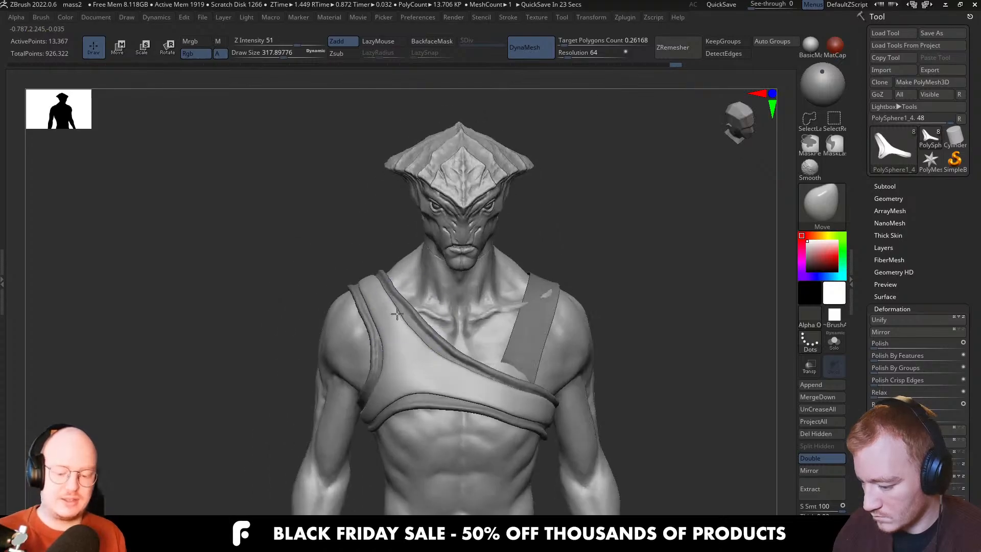
Fit the duplicate's lower back band to the trim with Move at about 251 Draw Size
{"action": "mouse_move", "coordinate": [627, 292]}
{"action": "right_mouse_down", "text": "ctrl"}
{"action": "mouse_move", "coordinate": [525, 396]}
{"action": "mouse_move", "coordinate": [533, 409]}
{"action": "right_mouse_up", "text": "ctrl"}
{"action": "left_click", "coordinate": [524, 408], "text": "alt"}
{"action": "key", "text": "s"}
{"action": "mouse_move", "coordinate": [621, 378]}
{"action": "right_mouse_down"}
{"action": "mouse_move", "coordinate": [574, 369]}
{"action": "mouse_move", "coordinate": [604, 412]}
{"action": "mouse_move", "coordinate": [587, 441]}
{"action": "mouse_move", "coordinate": [539, 473]}
{"action": "mouse_move", "coordinate": [564, 452]}
{"action": "right_mouse_up"}
{"action": "key", "text": "s"}
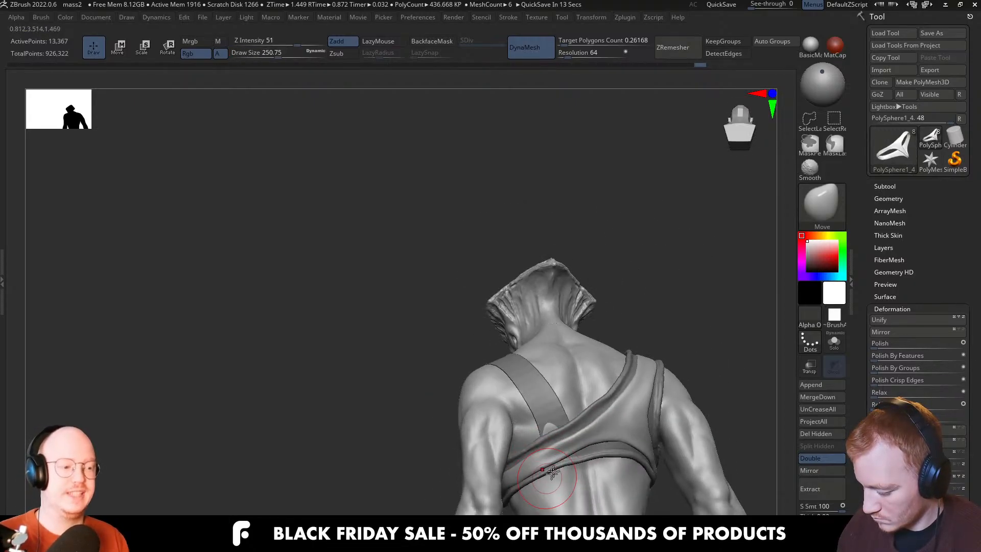
{"action": "key", "text": "s"}
{"action": "left_click_drag", "start_coordinate": [566, 453], "coordinate": [576, 451]}
{"action": "mouse_move", "coordinate": [587, 444]}
{"action": "right_mouse_down"}
{"action": "mouse_move", "coordinate": [569, 438]}
{"action": "mouse_move", "coordinate": [547, 459]}
{"action": "mouse_move", "coordinate": [506, 463]}
{"action": "mouse_move", "coordinate": [532, 411]}
{"action": "mouse_move", "coordinate": [526, 431]}
{"action": "mouse_move", "coordinate": [515, 377]}
{"action": "mouse_move", "coordinate": [509, 390]}
{"action": "right_mouse_up"}
{"action": "left_click", "coordinate": [496, 465], "text": "alt"}
Flatten the duplicate's back along the diagonal trim with TrimDynamic at about 167 Draw Size
{"action": "key", "text": "b"}
{"action": "key", "text": "t"}
{"action": "key", "text": "d"}
{"action": "key", "text": "ctrl"}
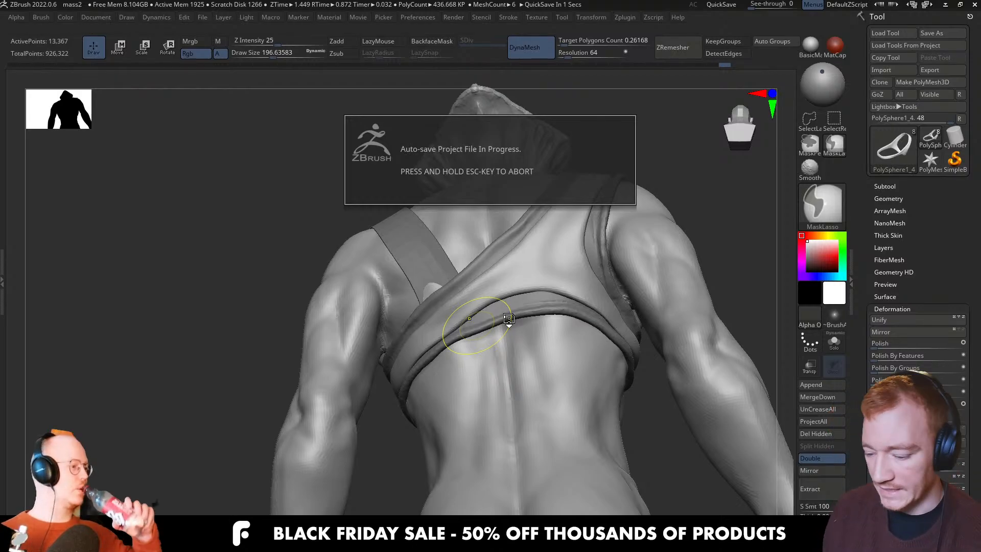
{"action": "right_click_drag", "start_coordinate": [509, 318], "coordinate": [477, 329]}
{"action": "right_click_drag", "start_coordinate": [480, 286], "coordinate": [481, 297]}
{"action": "key", "text": "s"}
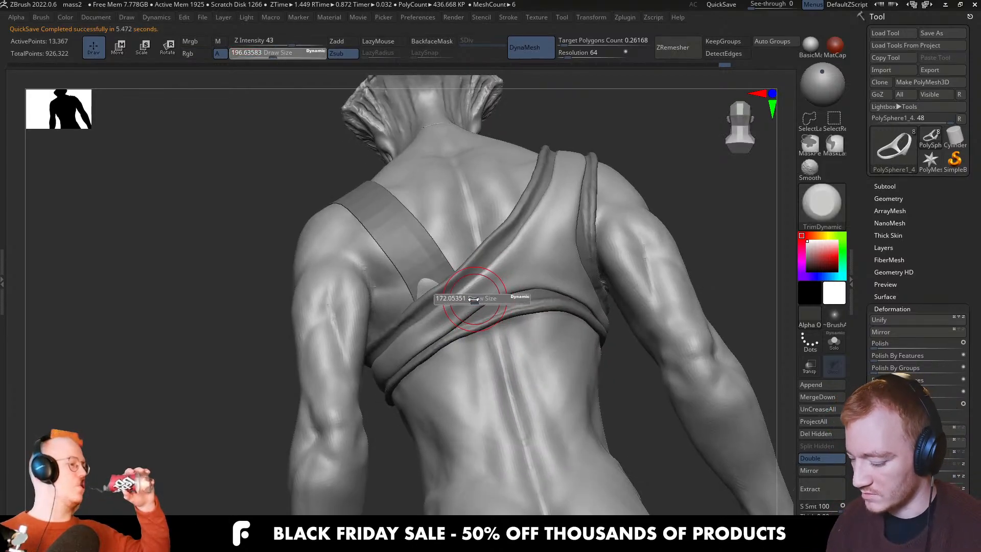
{"action": "left_click_drag", "start_coordinate": [481, 297], "coordinate": [478, 297]}
{"action": "mouse_move", "coordinate": [460, 304]}
{"action": "left_mouse_down"}
{"action": "mouse_move", "coordinate": [508, 259]}
{"action": "mouse_move", "coordinate": [551, 242]}
{"action": "left_mouse_up"}
{"action": "right_click_drag", "start_coordinate": [511, 272], "coordinate": [513, 265]}
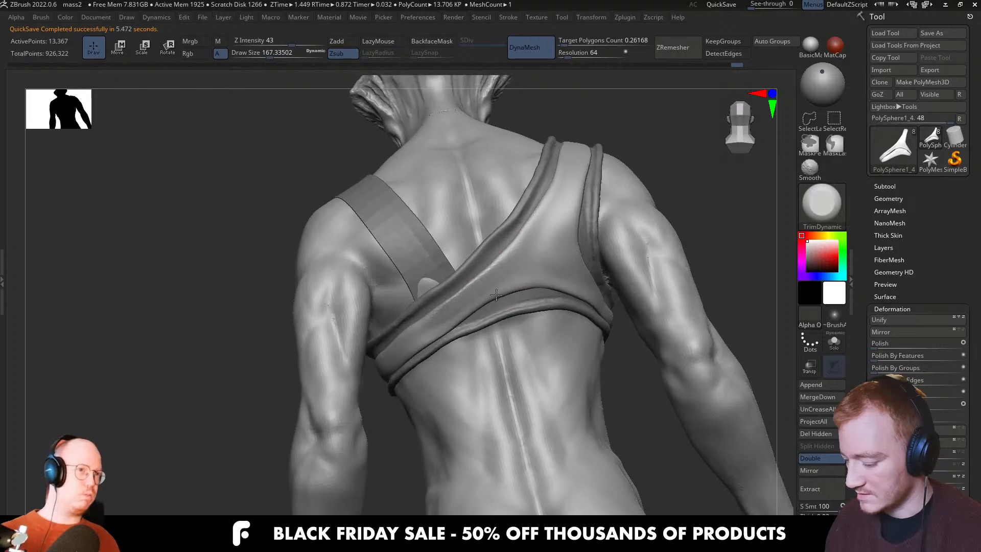
Even out the duplicate's shoulder-blade area and back band with TrimDynamic at about 182 to 223 Draw Size
{"action": "key", "text": "s"}
{"action": "left_click_drag", "start_coordinate": [541, 230], "coordinate": [548, 230]}
{"action": "mouse_move", "coordinate": [530, 253]}
{"action": "left_mouse_down"}
{"action": "mouse_move", "coordinate": [567, 212]}
{"action": "mouse_move", "coordinate": [575, 176]}
{"action": "left_mouse_up"}
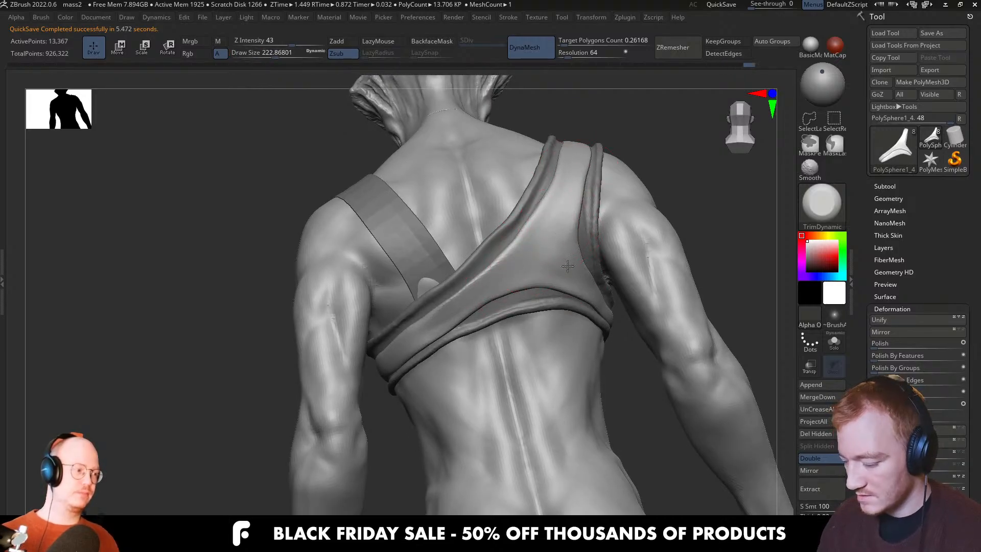
{"action": "right_click_drag", "start_coordinate": [479, 287], "coordinate": [475, 298]}
{"action": "key", "text": "s"}
{"action": "left_click_drag", "start_coordinate": [476, 297], "coordinate": [469, 302]}
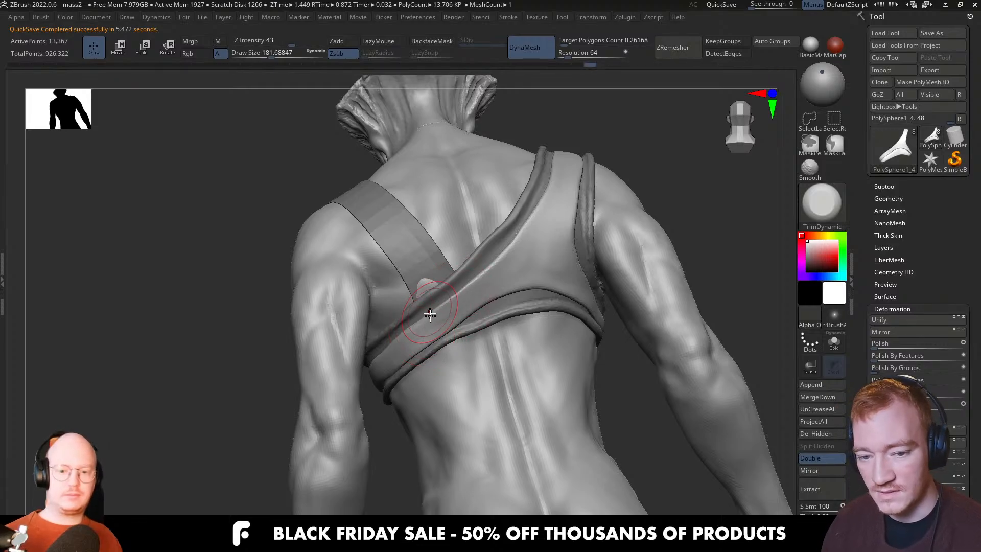
Adjust the duplicate's back band between the diagonal and lower trims with Move at about 257 to 311 Draw Size
{"action": "key", "text": "b"}
{"action": "key", "text": "m"}
{"action": "key", "text": "v"}
{"action": "key", "text": "s"}
{"action": "left_click_drag", "start_coordinate": [438, 314], "coordinate": [444, 313]}
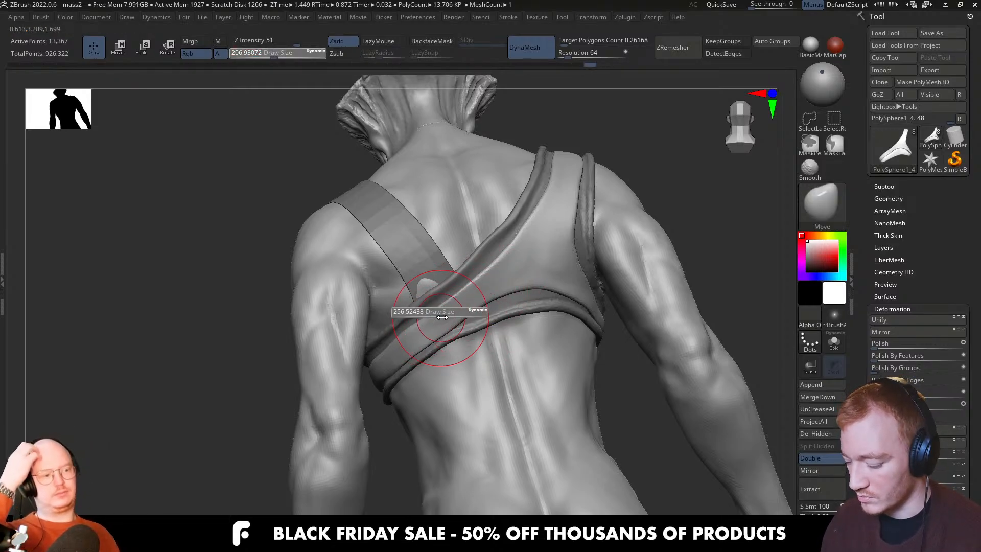
{"action": "right_click_drag", "start_coordinate": [439, 318], "coordinate": [436, 332]}
{"action": "left_click_drag", "start_coordinate": [425, 344], "coordinate": [423, 341]}
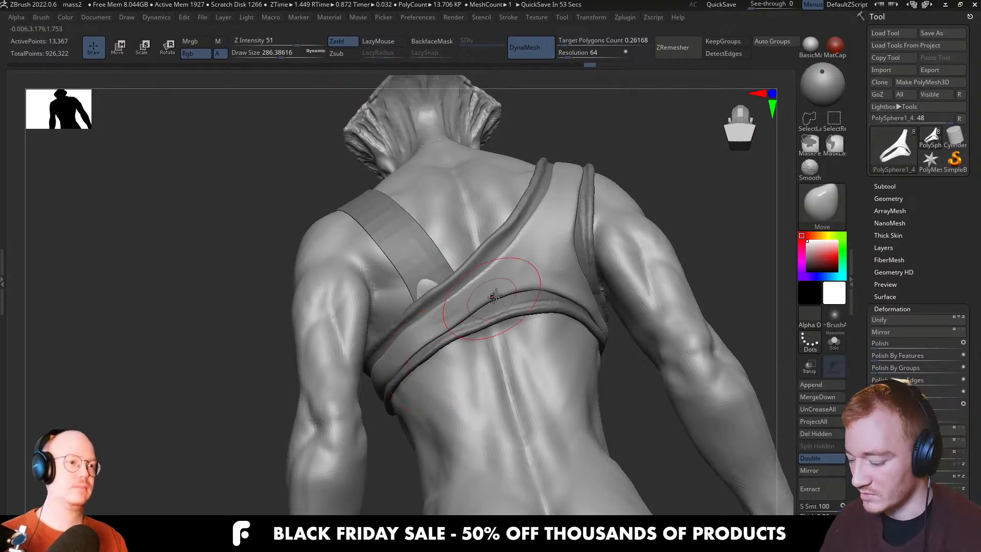
{"action": "mouse_move", "coordinate": [495, 296]}
{"action": "right_mouse_down"}
{"action": "mouse_move", "coordinate": [508, 322]}
{"action": "mouse_move", "coordinate": [496, 304]}
{"action": "mouse_move", "coordinate": [468, 323]}
{"action": "right_mouse_up"}
{"action": "key", "text": "s"}
{"action": "left_click_drag", "start_coordinate": [468, 323], "coordinate": [474, 323]}
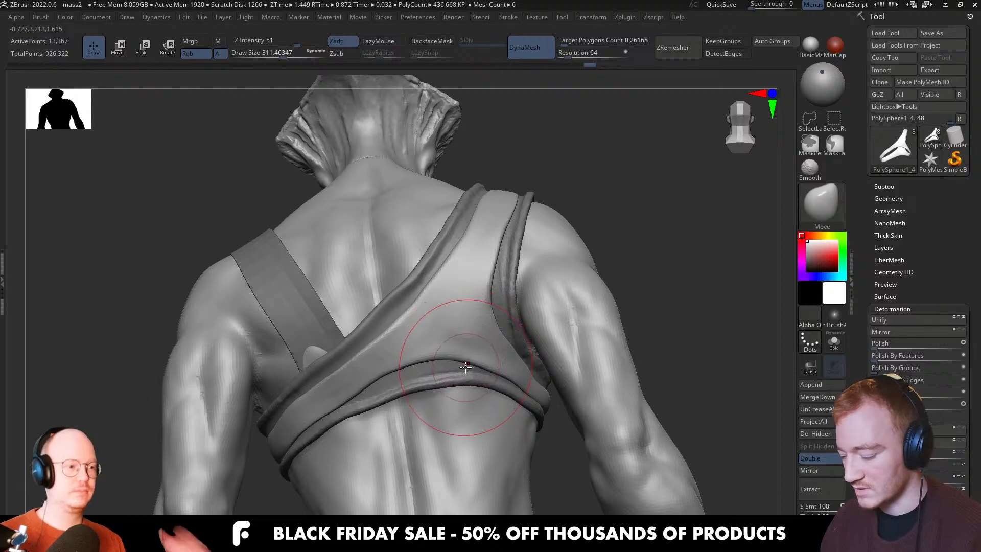
Flatten the duplicate's back up to the covered shoulder with TrimDynamic at about 268 Draw Size
{"action": "key", "text": "b"}
{"action": "key", "text": "t"}
{"action": "key", "text": "d"}
{"action": "key", "text": "s"}
{"action": "left_click_drag", "start_coordinate": [477, 327], "coordinate": [465, 321]}
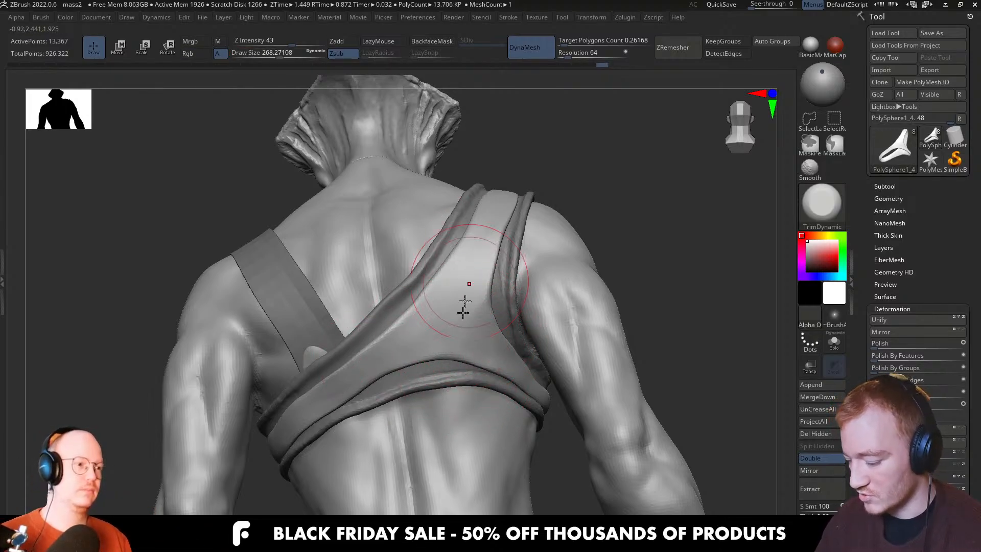
{"action": "right_click_drag", "start_coordinate": [483, 251], "coordinate": [478, 264]}
{"action": "right_click_drag", "start_coordinate": [450, 363], "coordinate": [487, 249]}
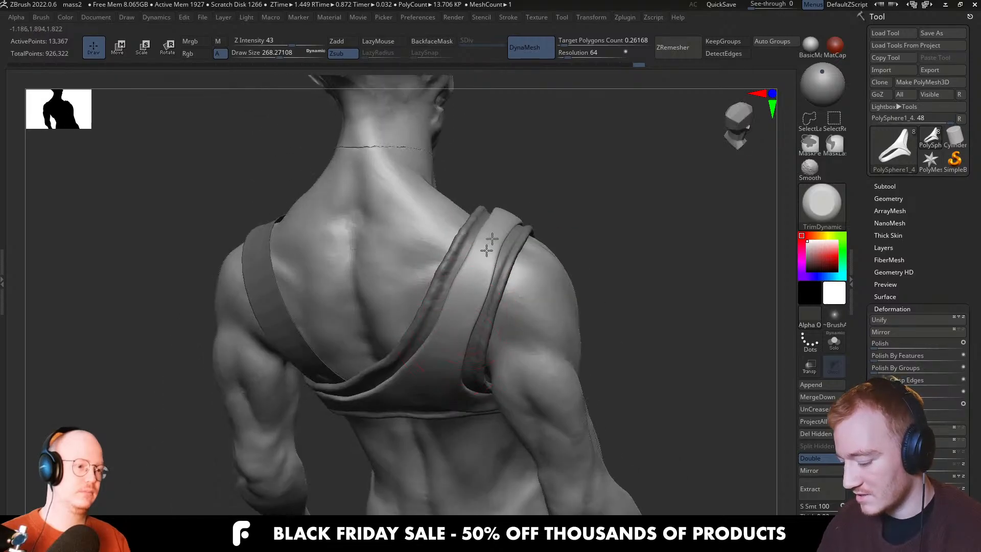
{"action": "mouse_move", "coordinate": [450, 319]}
{"action": "right_mouse_down"}
{"action": "mouse_move", "coordinate": [444, 343]}
{"action": "mouse_move", "coordinate": [451, 337]}
{"action": "mouse_move", "coordinate": [427, 335]}
{"action": "mouse_move", "coordinate": [429, 357]}
{"action": "mouse_move", "coordinate": [445, 369]}
{"action": "right_mouse_up"}
Flatten the duplicate's strap over the covered shoulder with TrimDynamic at about 234 Draw Size
{"action": "key", "text": "b"}
{"action": "key", "text": "m"}
{"action": "key", "text": "v"}
{"action": "key", "text": "s"}
{"action": "key", "text": "b"}
{"action": "key", "text": "i"}
{"action": "key", "text": "n"}
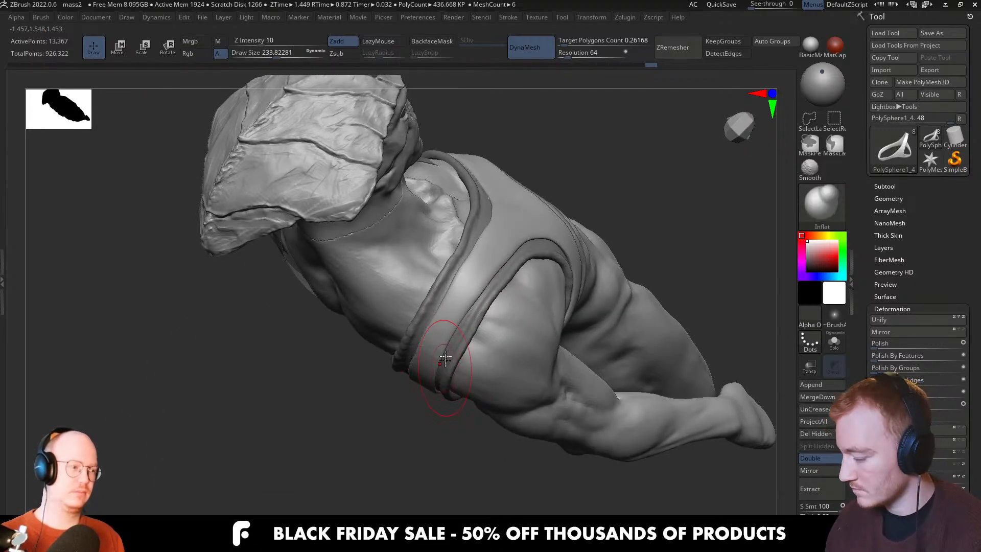
{"action": "key", "text": "b"}
{"action": "key", "text": "t"}
{"action": "key", "text": "d"}
{"action": "left_click_drag", "start_coordinate": [426, 357], "coordinate": [488, 263]}
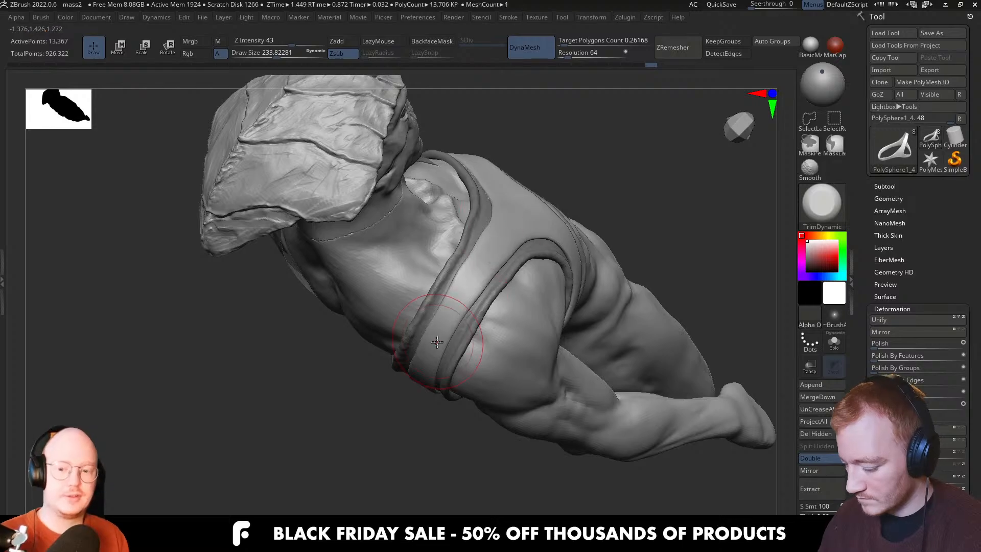
{"action": "right_click_drag", "start_coordinate": [475, 304], "coordinate": [443, 330]}
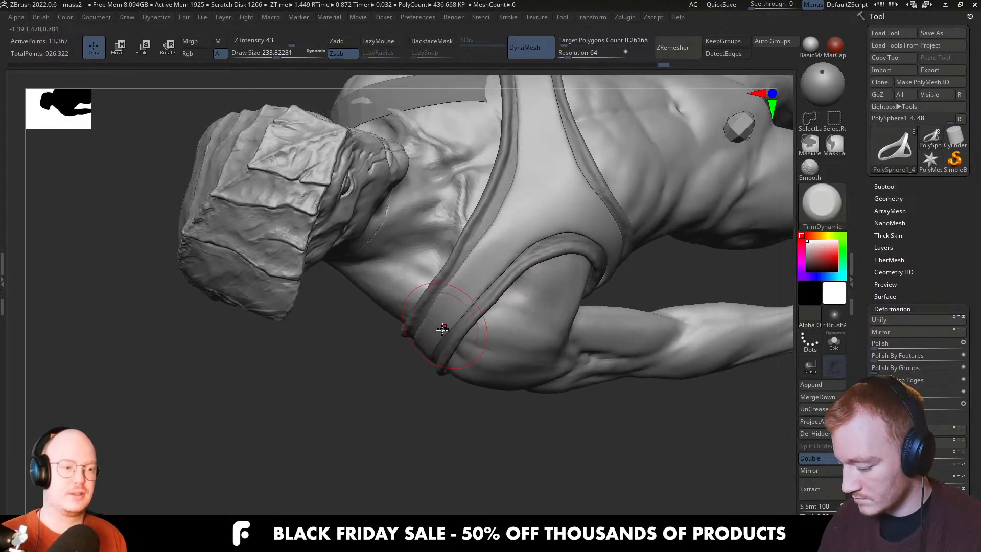
Flatten the duplicate's chest front and its band toward the bare-shoulder side with TrimDynamic at about 274 Draw Size
{"action": "left_click_drag", "start_coordinate": [536, 201], "coordinate": [516, 223]}
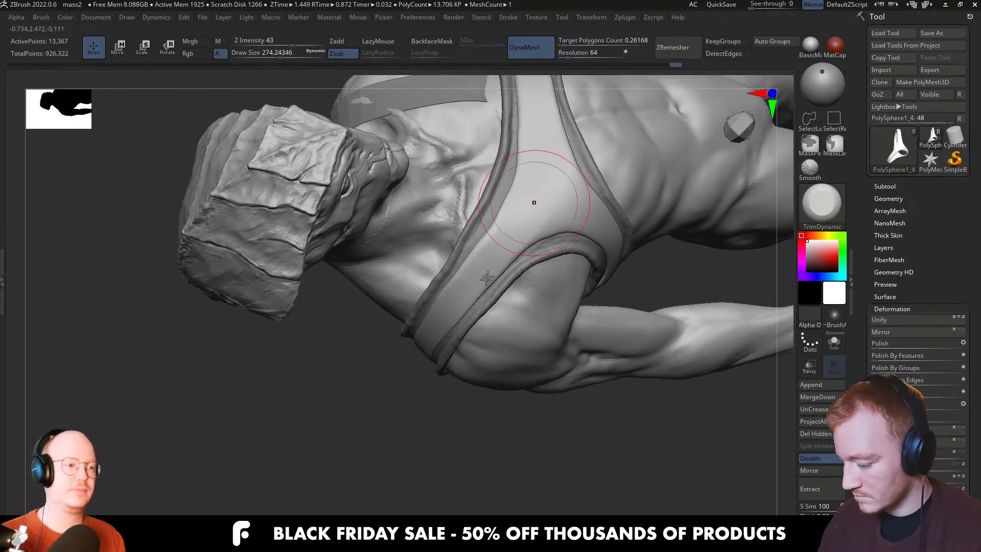
{"action": "mouse_move", "coordinate": [522, 245]}
{"action": "right_mouse_down"}
{"action": "mouse_move", "coordinate": [498, 214]}
{"action": "mouse_move", "coordinate": [492, 281]}
{"action": "mouse_move", "coordinate": [519, 234]}
{"action": "right_mouse_up"}
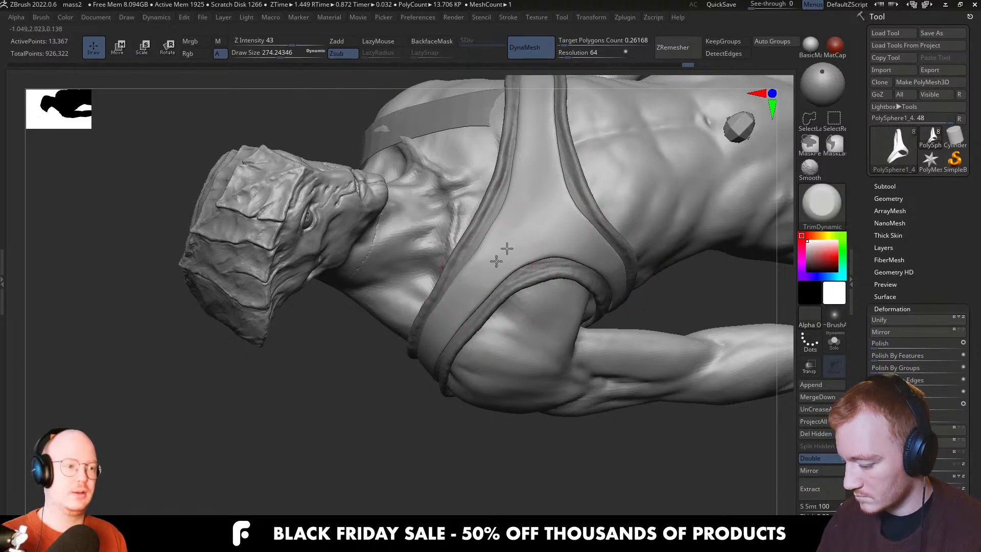
{"action": "right_click_drag", "start_coordinate": [497, 261], "coordinate": [520, 283]}
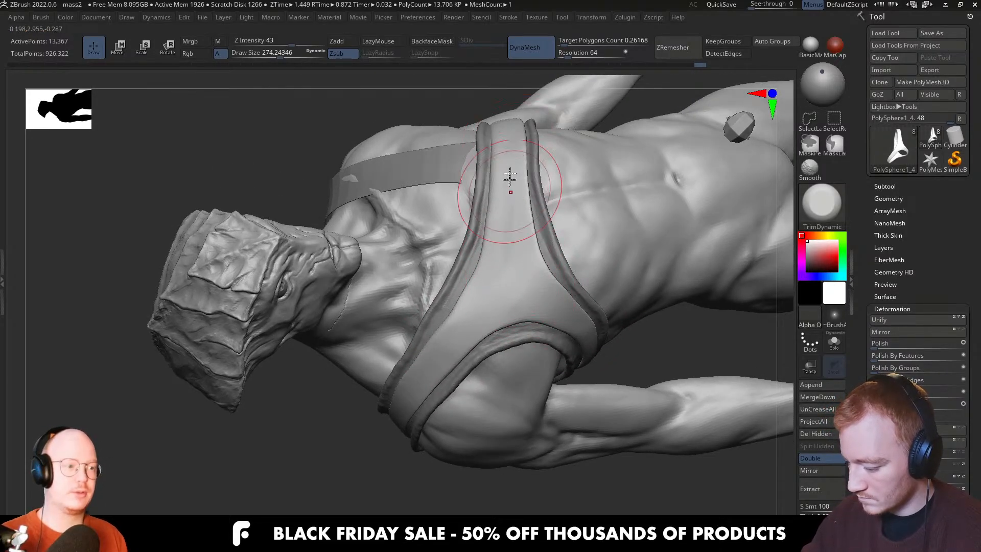
{"action": "right_click_drag", "start_coordinate": [510, 176], "coordinate": [523, 271]}
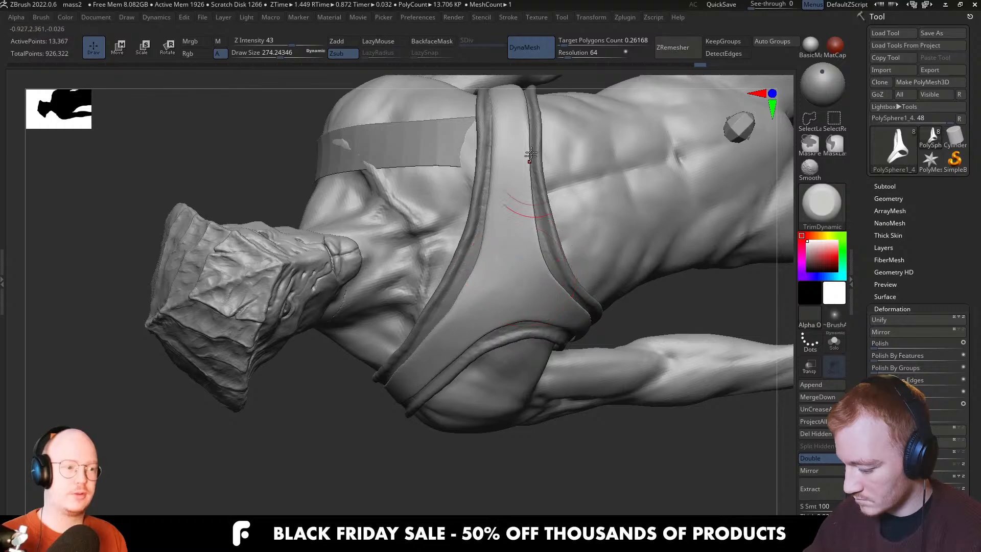
{"action": "right_click_drag", "start_coordinate": [530, 154], "coordinate": [502, 315]}
{"action": "right_click_drag", "start_coordinate": [504, 191], "coordinate": [502, 266]}
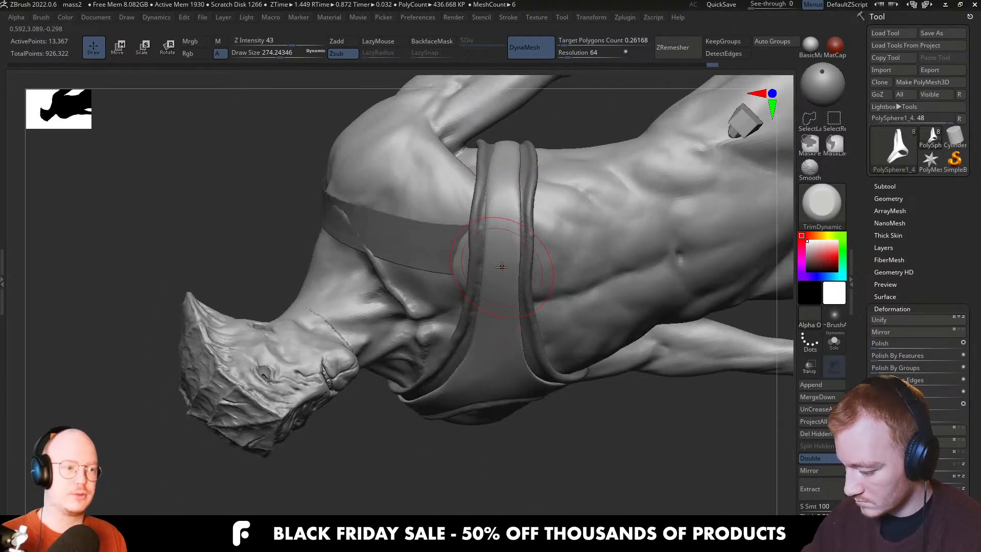
{"action": "right_click_drag", "start_coordinate": [505, 168], "coordinate": [500, 342]}
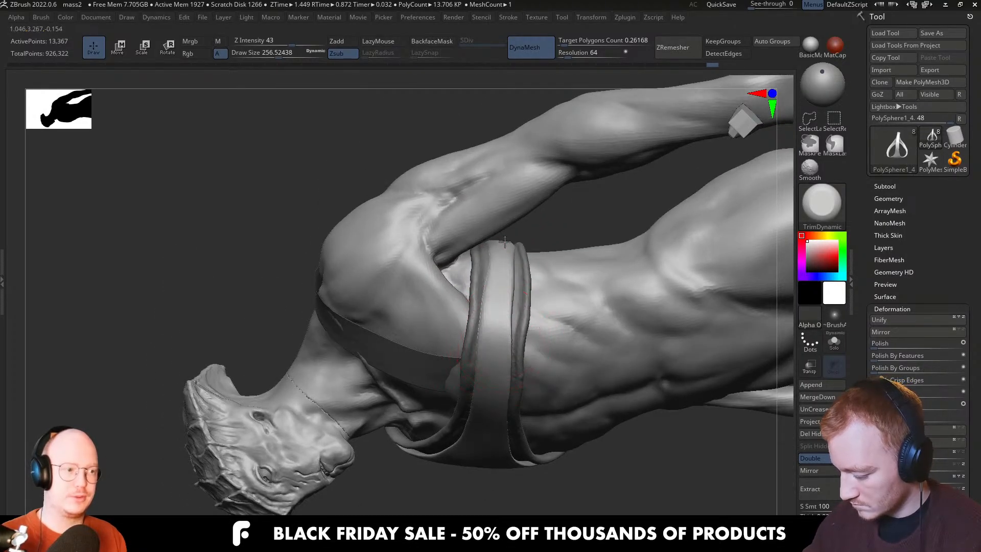
Isolate the duplicate, even out its band under the bare-shoulder arm with TrimDynamic at about 257 Draw Size, and restore the full figure
{"action": "key", "text": "alt+shift+s"}
{"action": "right_click_drag", "start_coordinate": [506, 289], "coordinate": [495, 339]}
{"action": "right_click_drag", "start_coordinate": [509, 205], "coordinate": [498, 283]}
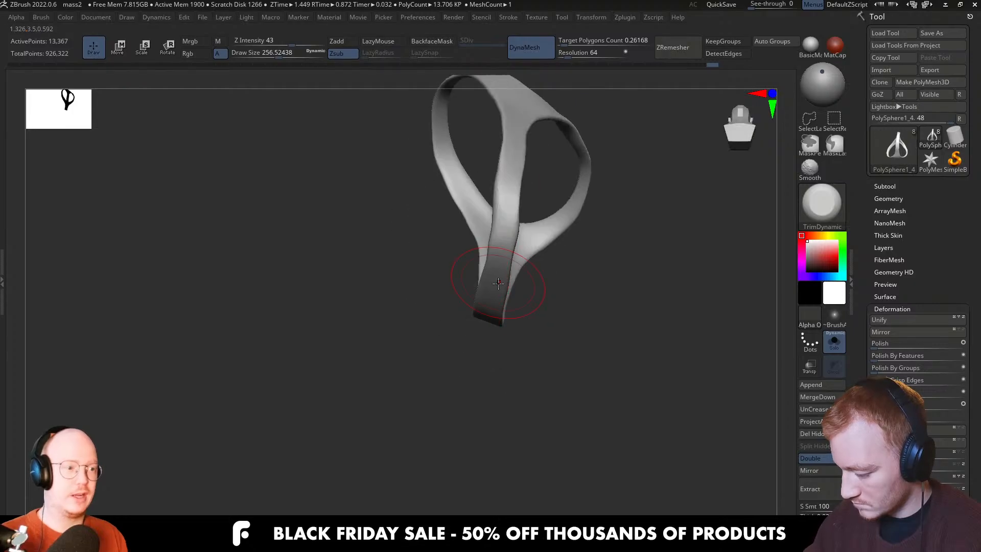
{"action": "right_click_drag", "start_coordinate": [519, 129], "coordinate": [482, 300]}
{"action": "key", "text": "alt+shift+s"}
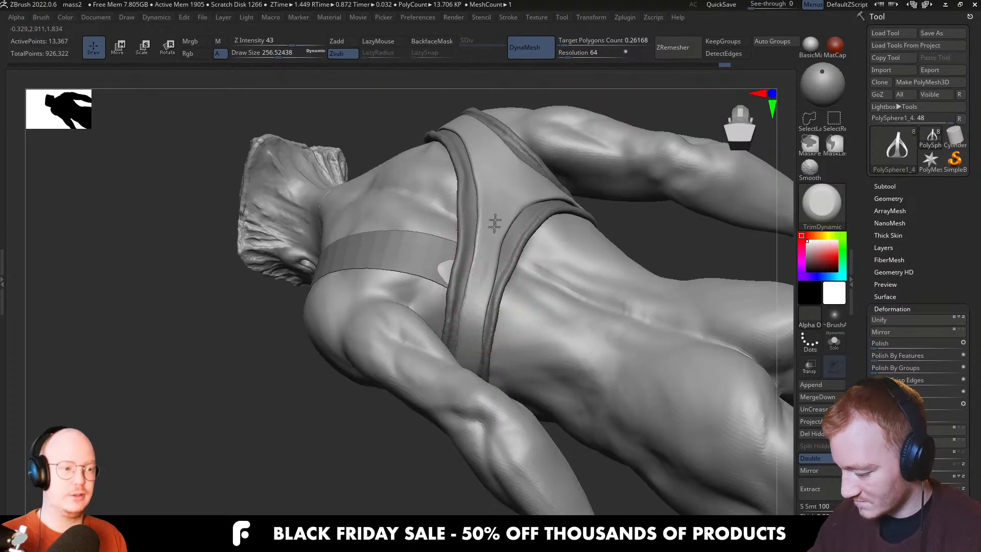
Flatten the duplicate's back panel with TrimDynamic at about 257 Draw Size, then isolate it and set Draw Size to about 187
{"action": "right_click_drag", "start_coordinate": [509, 202], "coordinate": [482, 250]}
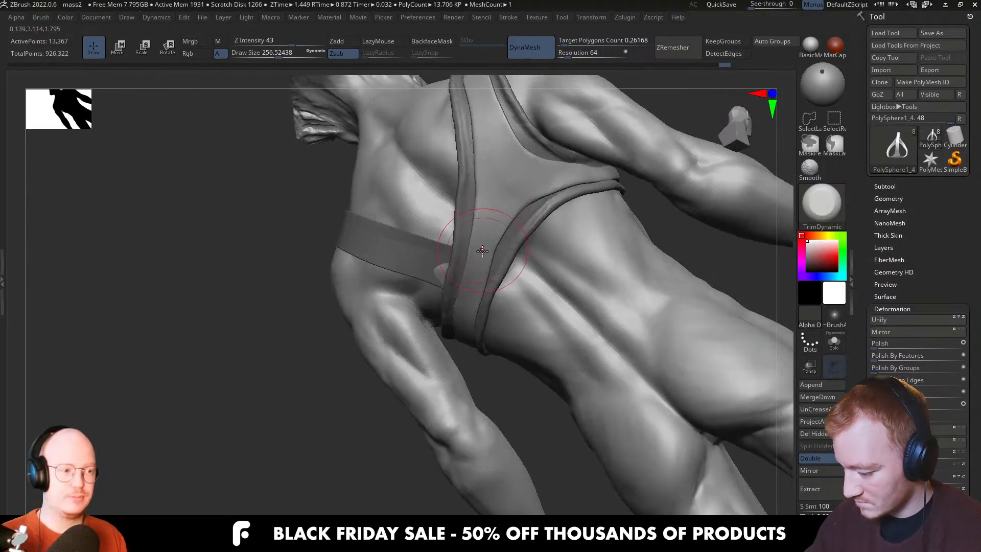
{"action": "right_click_drag", "start_coordinate": [496, 160], "coordinate": [509, 295]}
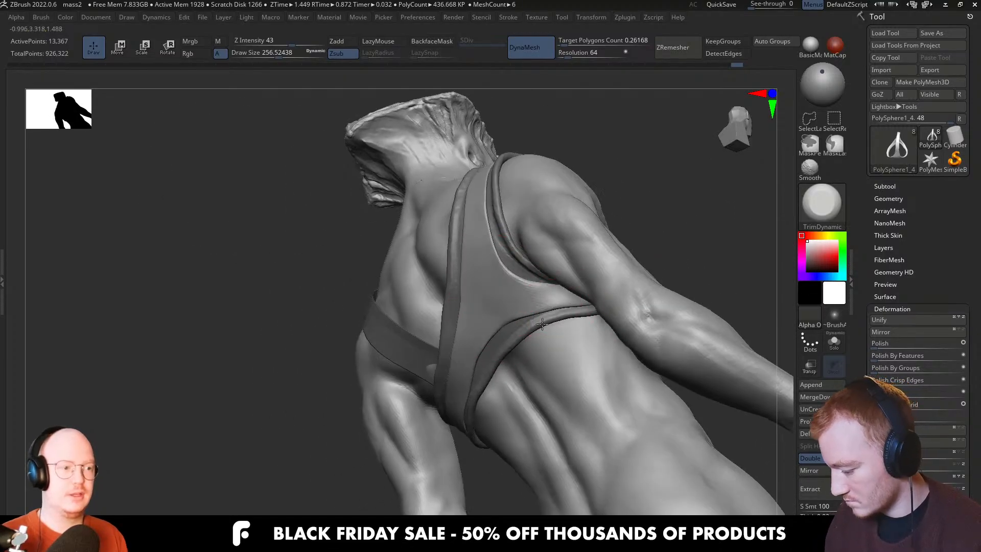
{"action": "key", "text": "alt+shift+s"}
{"action": "key", "text": "bracketleft"}
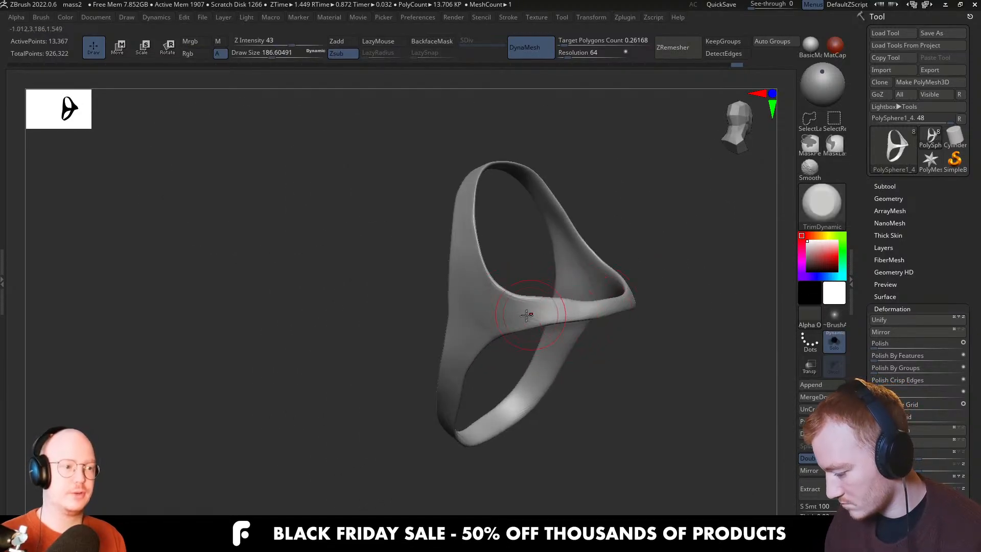
Pull the lower edge of the chest strap's narrow side band into shape with the Move brush
{"action": "right_click_drag", "start_coordinate": [614, 308], "coordinate": [606, 276]}
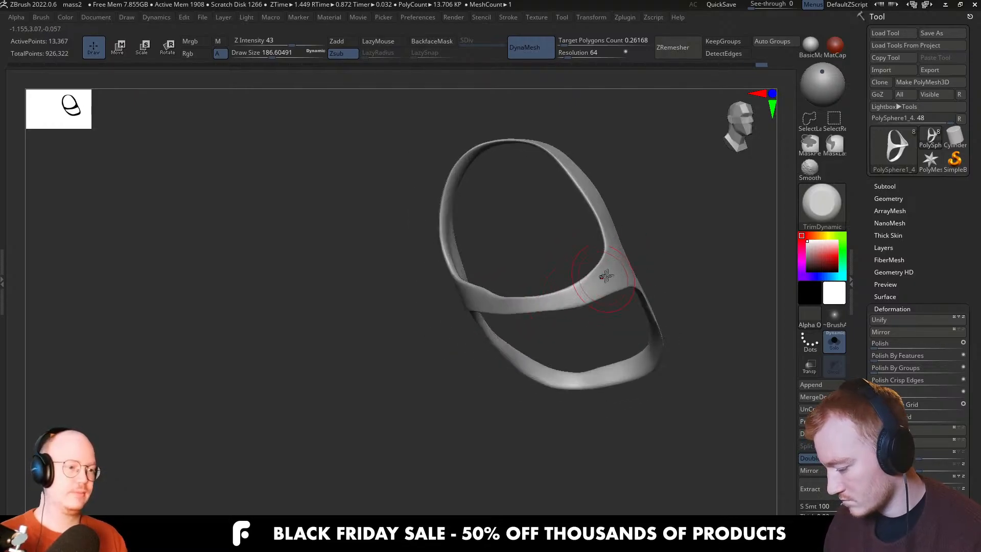
{"action": "mouse_move", "coordinate": [532, 301]}
{"action": "right_mouse_down"}
{"action": "mouse_move", "coordinate": [464, 312]}
{"action": "mouse_move", "coordinate": [474, 307]}
{"action": "right_mouse_up"}
{"action": "key", "text": "b"}
{"action": "key", "text": "m"}
{"action": "key", "text": "v"}
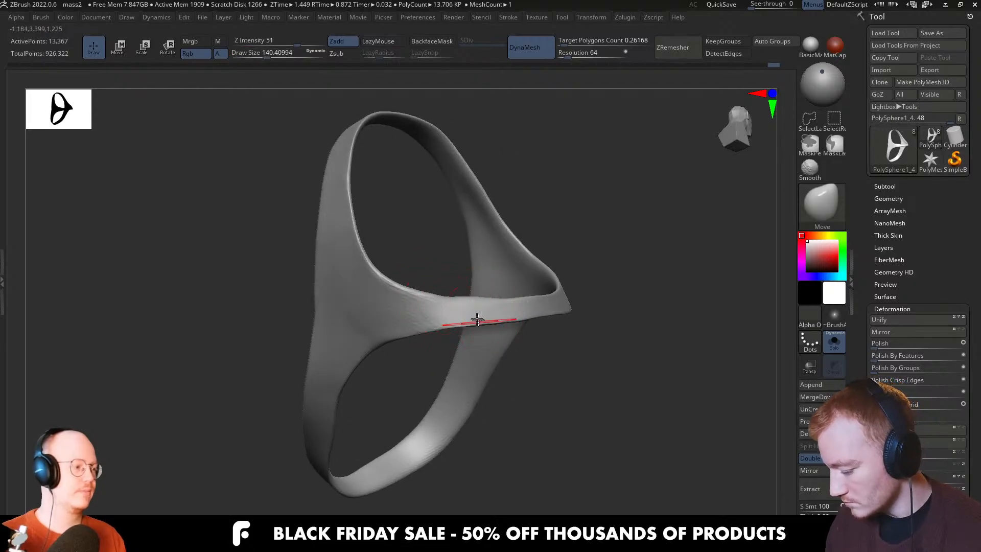
{"action": "left_click_drag", "start_coordinate": [478, 319], "coordinate": [464, 308]}
{"action": "mouse_move", "coordinate": [476, 310]}
{"action": "right_mouse_down"}
{"action": "mouse_move", "coordinate": [539, 310]}
{"action": "mouse_move", "coordinate": [467, 322]}
{"action": "mouse_move", "coordinate": [453, 403]}
{"action": "right_mouse_up"}
Show the full figure again and nudge the strap around the back and side to fit the body with the Move brush
{"action": "key", "text": "ctrl+shift+s"}
{"action": "mouse_move", "coordinate": [453, 404]}
{"action": "right_mouse_down", "text": "ctrl"}
{"action": "mouse_move", "coordinate": [446, 420]}
{"action": "mouse_move", "coordinate": [437, 347]}
{"action": "right_mouse_up", "text": "ctrl"}
{"action": "key", "text": "s"}
{"action": "left_click_drag", "start_coordinate": [437, 348], "coordinate": [441, 340]}
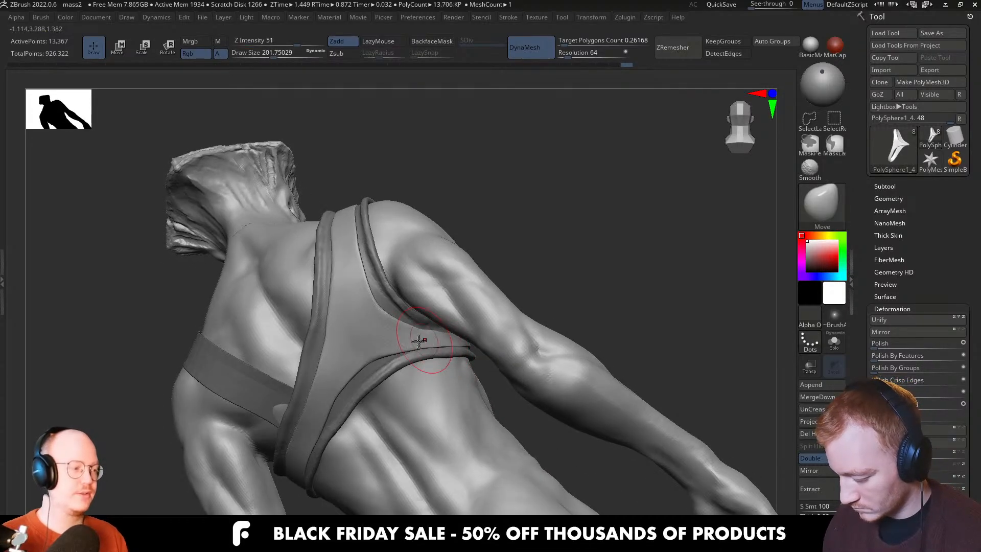
{"action": "mouse_move", "coordinate": [419, 342]}
{"action": "right_mouse_down", "text": "shift"}
{"action": "mouse_move", "coordinate": [387, 337]}
{"action": "mouse_move", "coordinate": [403, 326]}
{"action": "mouse_move", "coordinate": [357, 323]}
{"action": "right_mouse_up", "text": "shift"}
{"action": "key", "text": "s"}
{"action": "left_click_drag", "start_coordinate": [356, 324], "coordinate": [332, 330]}
{"action": "right_click_drag", "start_coordinate": [366, 329], "coordinate": [327, 335]}
{"action": "mouse_move", "coordinate": [241, 373]}
{"action": "right_mouse_down"}
{"action": "mouse_move", "coordinate": [339, 341]}
{"action": "mouse_move", "coordinate": [318, 349]}
{"action": "right_mouse_up"}
{"action": "key", "text": "s"}
{"action": "left_click_drag", "start_coordinate": [244, 386], "coordinate": [242, 386]}
{"action": "mouse_move", "coordinate": [207, 388]}
{"action": "right_mouse_down"}
{"action": "mouse_move", "coordinate": [298, 353]}
{"action": "mouse_move", "coordinate": [317, 388]}
{"action": "mouse_move", "coordinate": [313, 370]}
{"action": "mouse_move", "coordinate": [433, 330]}
{"action": "right_mouse_up"}
Flatten the strap's surface along the side of the chest with the TrimDynamic brush and smooth it
{"action": "key", "text": "b"}
{"action": "key", "text": "t"}
{"action": "key", "text": "d"}
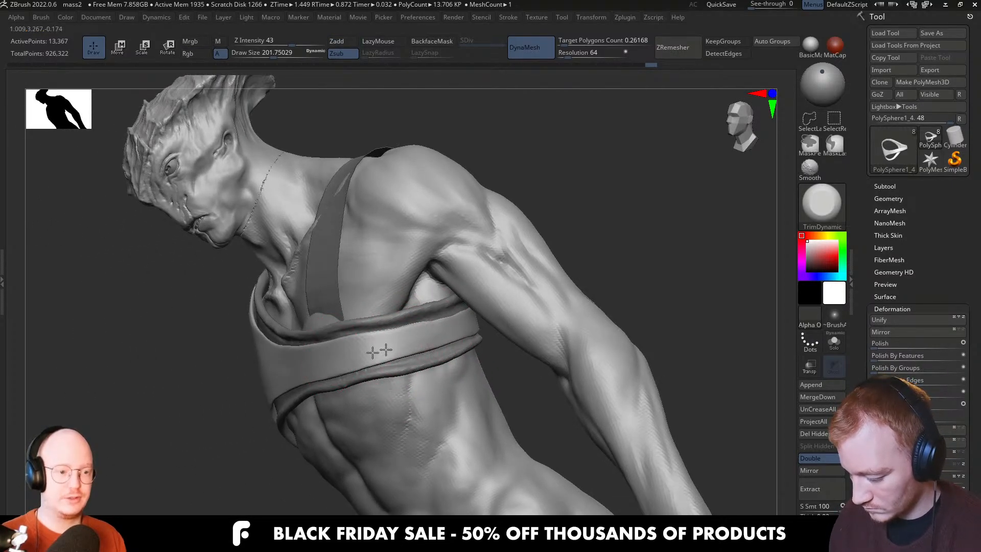
{"action": "left_click_drag", "start_coordinate": [385, 350], "coordinate": [373, 352]}
{"action": "right_click_drag", "start_coordinate": [357, 357], "coordinate": [393, 348]}
{"action": "left_click_drag", "start_coordinate": [302, 364], "coordinate": [322, 363], "text": "shift"}
Reshape the strap's band and lower edge across the chest using a larger Move brush
{"action": "right_click_drag", "start_coordinate": [352, 352], "coordinate": [448, 329]}
{"action": "key", "text": "b"}
{"action": "key", "text": "m"}
{"action": "key", "text": "v"}
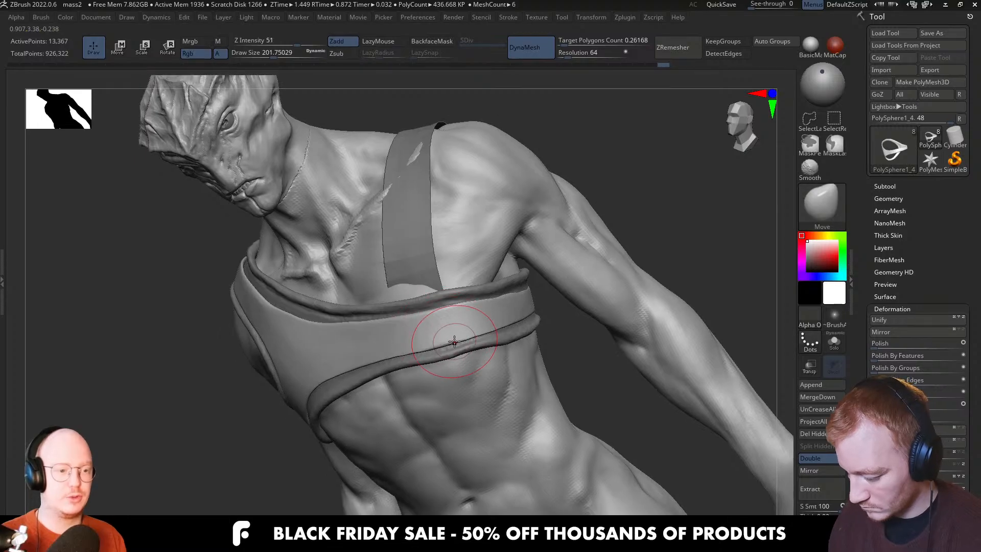
{"action": "key", "text": "s"}
{"action": "right_click_drag", "start_coordinate": [444, 338], "coordinate": [431, 339], "text": "shift"}
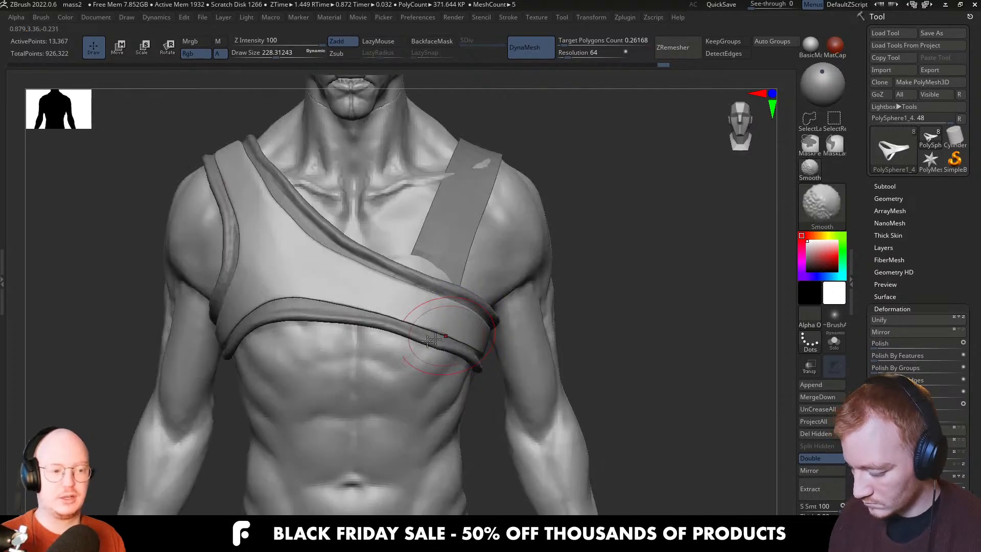
{"action": "mouse_move", "coordinate": [342, 304]}
{"action": "right_mouse_down"}
{"action": "mouse_move", "coordinate": [377, 287]}
{"action": "mouse_move", "coordinate": [333, 293]}
{"action": "mouse_move", "coordinate": [355, 313]}
{"action": "right_mouse_up"}
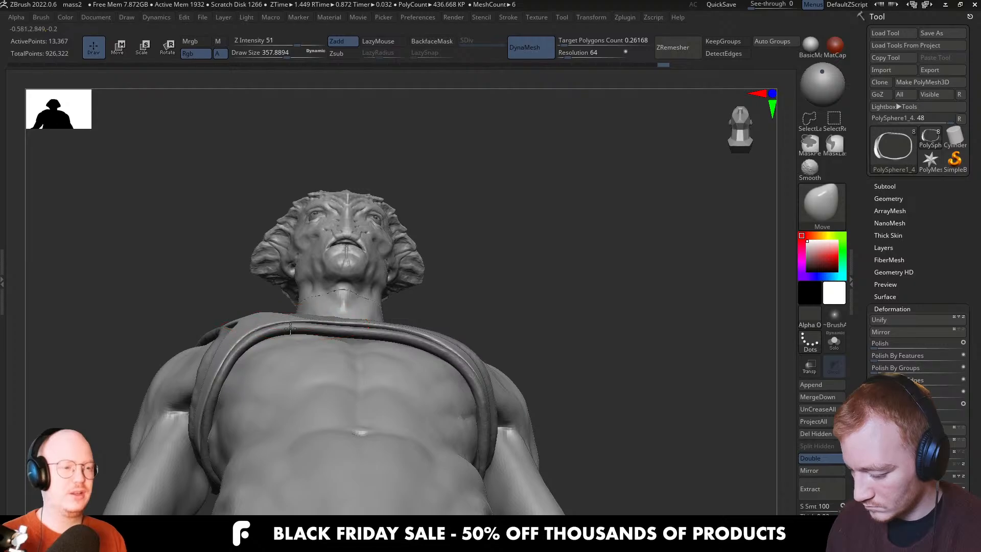
{"action": "mouse_move", "coordinate": [289, 330]}
{"action": "right_mouse_down"}
{"action": "mouse_move", "coordinate": [339, 307]}
{"action": "mouse_move", "coordinate": [382, 329]}
{"action": "right_mouse_up"}
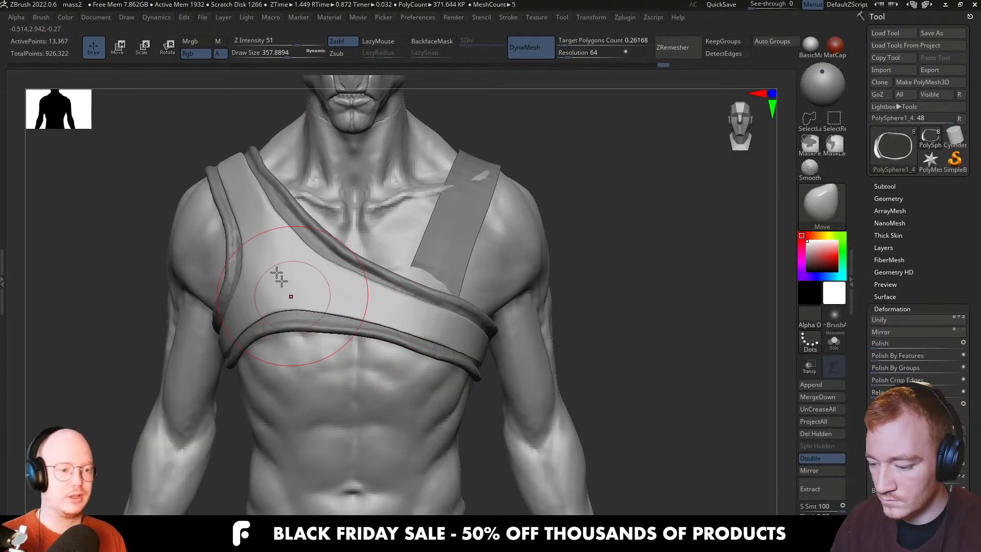
Examine the strap's fit and proportions on the whole figure from the front and the side
{"action": "scroll", "coordinate": [278, 277], "scroll_direction": "down", "scroll_amount": 3}
{"action": "scroll", "coordinate": [266, 174], "scroll_direction": "down", "scroll_amount": 3}
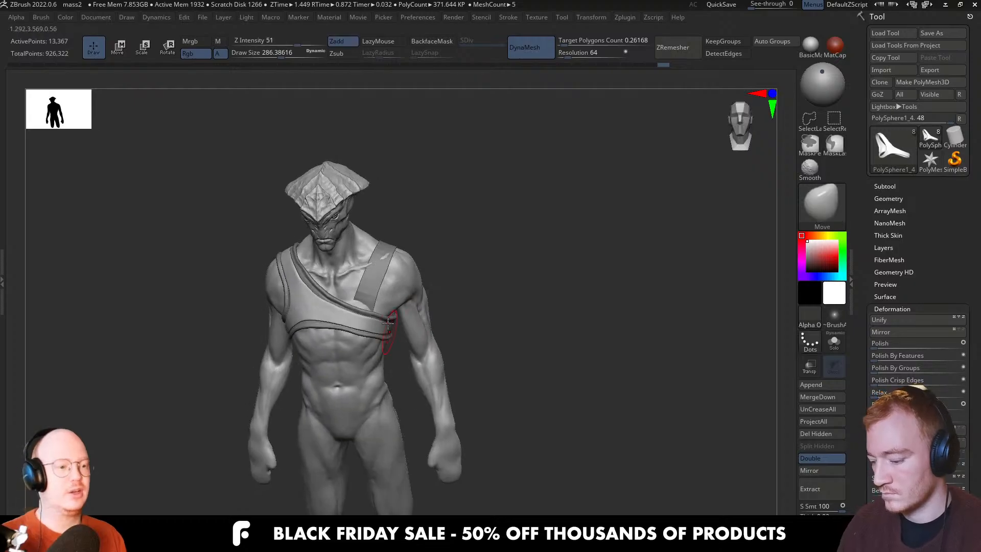
{"action": "right_click_drag", "start_coordinate": [388, 323], "coordinate": [481, 269], "text": "shift"}
{"action": "left_click", "coordinate": [363, 382], "text": "alt"}
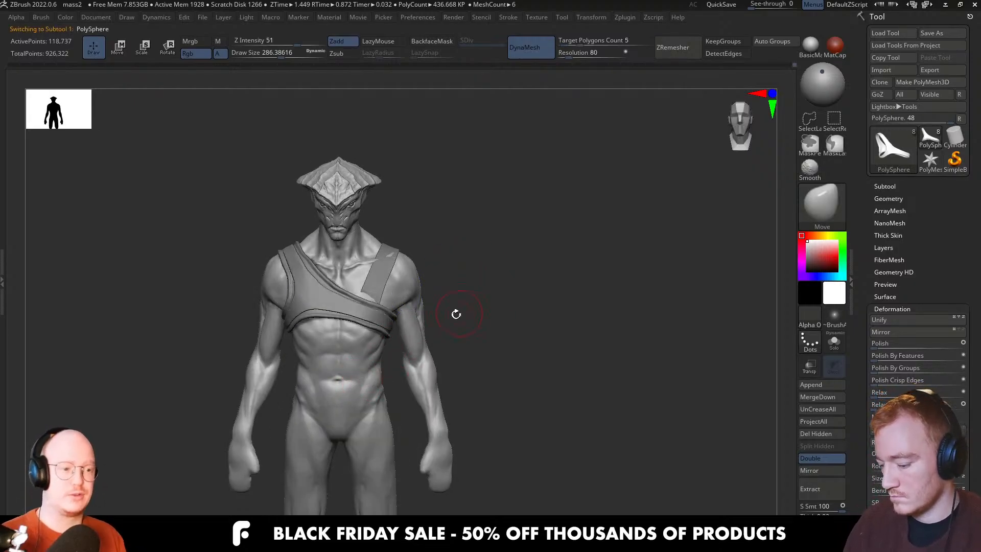
{"action": "left_click_drag", "start_coordinate": [455, 314], "coordinate": [357, 314]}
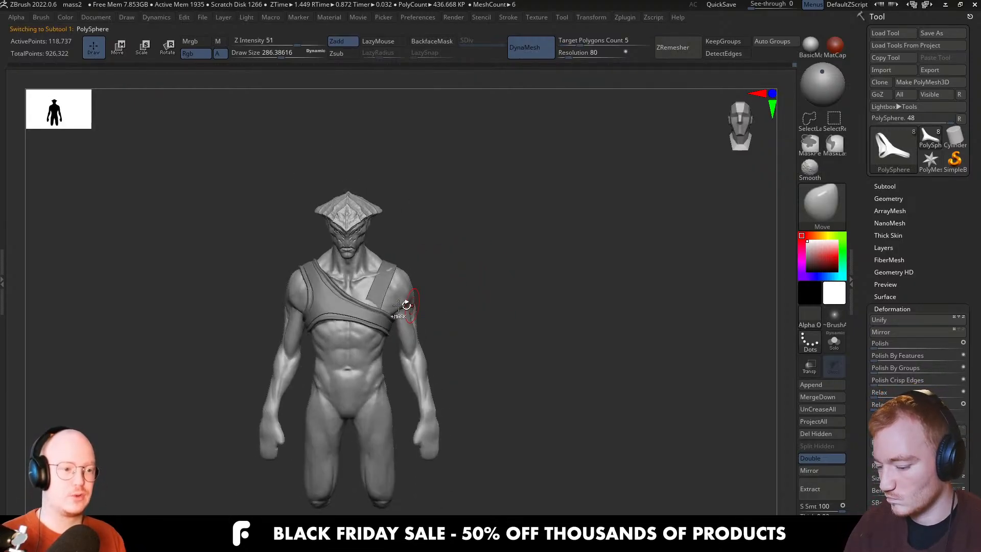
{"action": "scroll", "coordinate": [341, 322], "scroll_direction": "up", "scroll_amount": 3}
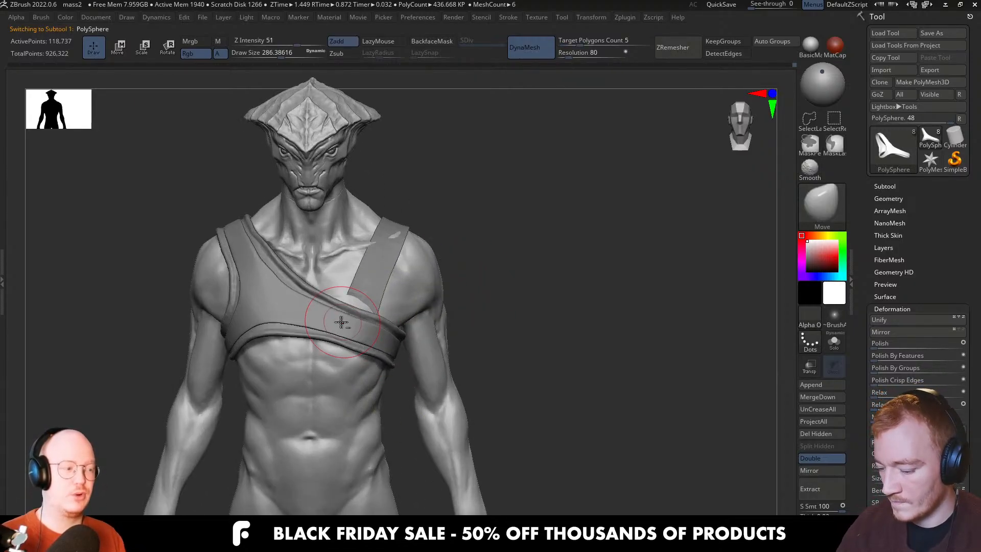
{"action": "left_click", "coordinate": [309, 319], "text": "alt"}
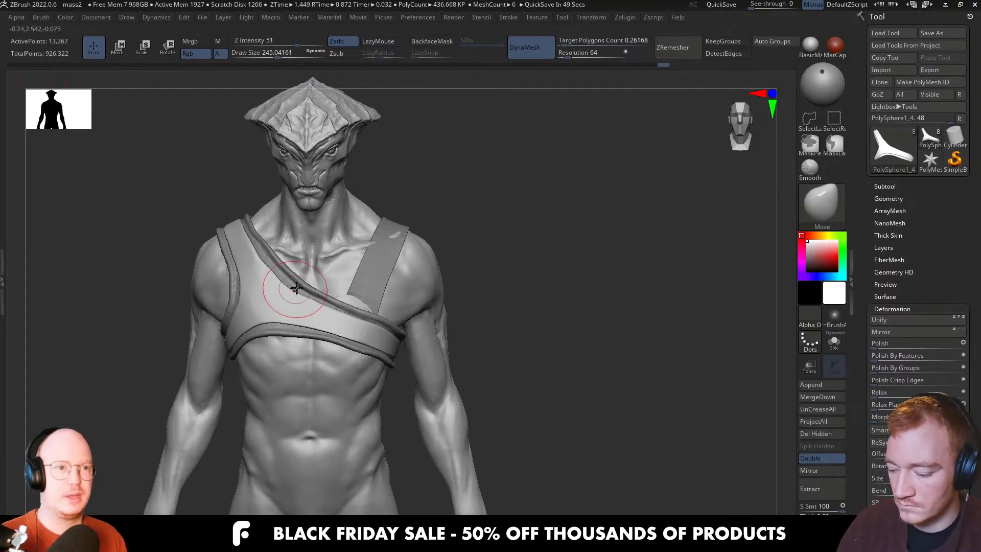
{"action": "right_click_drag", "start_coordinate": [296, 288], "coordinate": [407, 283]}
Make the body the active subtool and switch the masking brush from MaskLasso to MaskPen
{"action": "left_click", "coordinate": [252, 327], "text": "alt"}
{"action": "key", "text": "s"}
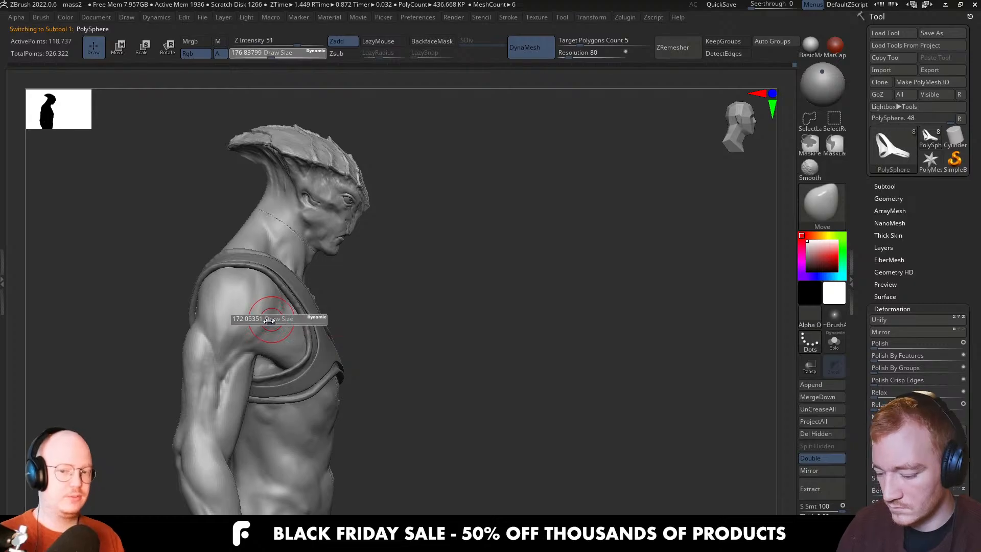
{"action": "mouse_move", "coordinate": [248, 285]}
{"action": "right_mouse_down", "text": "ctrl"}
{"action": "mouse_move", "coordinate": [260, 344]}
{"action": "mouse_move", "coordinate": [267, 297]}
{"action": "right_mouse_up", "text": "ctrl"}
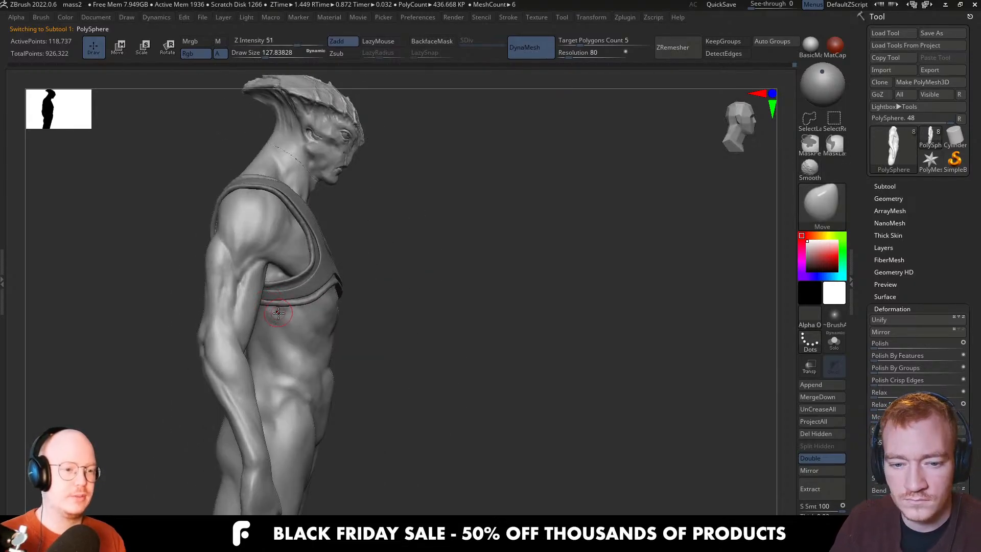
{"action": "mouse_move", "coordinate": [272, 258]}
{"action": "right_mouse_down"}
{"action": "mouse_move", "coordinate": [288, 280]}
{"action": "mouse_move", "coordinate": [280, 298]}
{"action": "mouse_move", "coordinate": [305, 318]}
{"action": "right_mouse_up"}
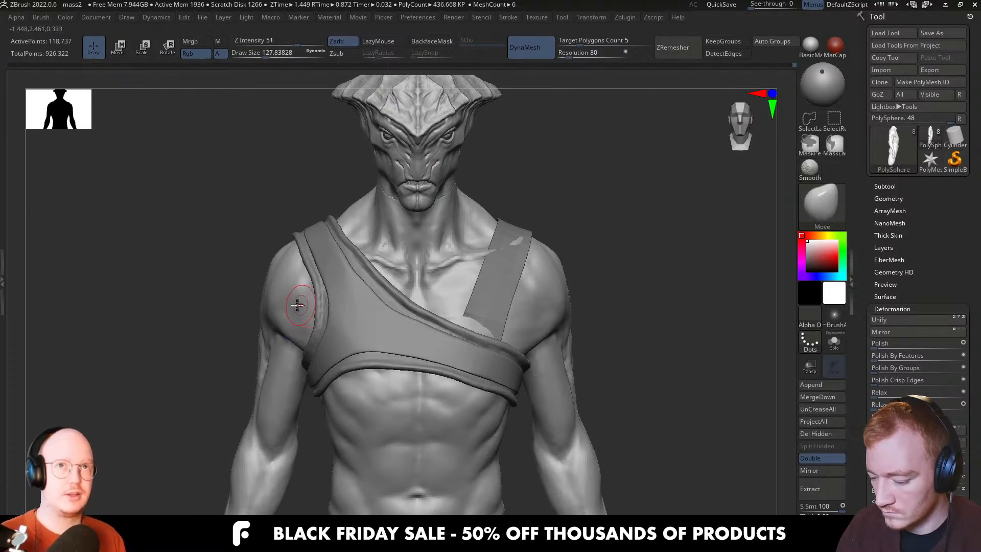
{"action": "left_click_drag", "start_coordinate": [290, 303], "coordinate": [328, 271], "text": "ctrl"}
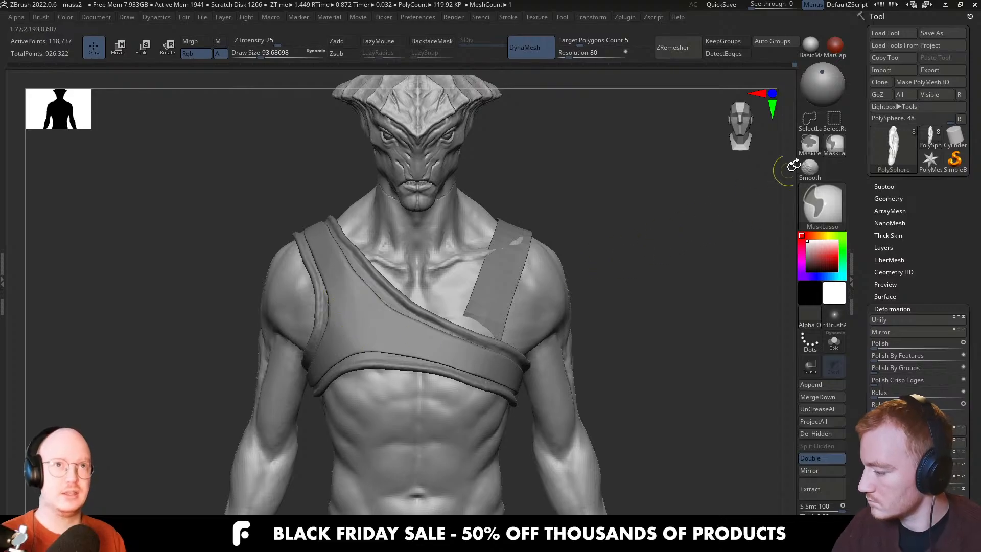
{"action": "left_click", "coordinate": [843, 147]}
{"action": "left_click", "coordinate": [815, 143], "text": "ctrl"}
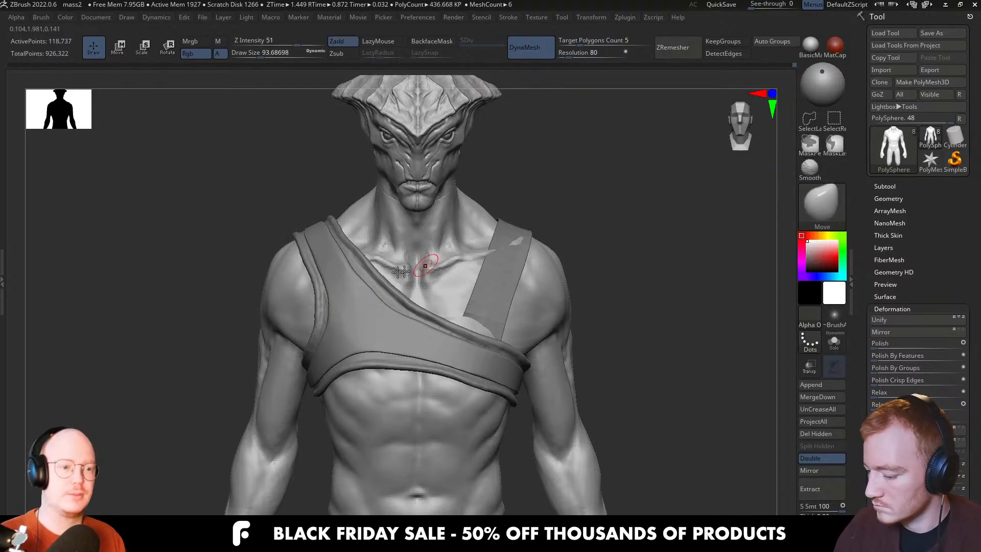
Mask a line on the body from the front of the right shoulder down the inner upper arm
{"action": "right_click_drag", "start_coordinate": [298, 306], "coordinate": [319, 312]}
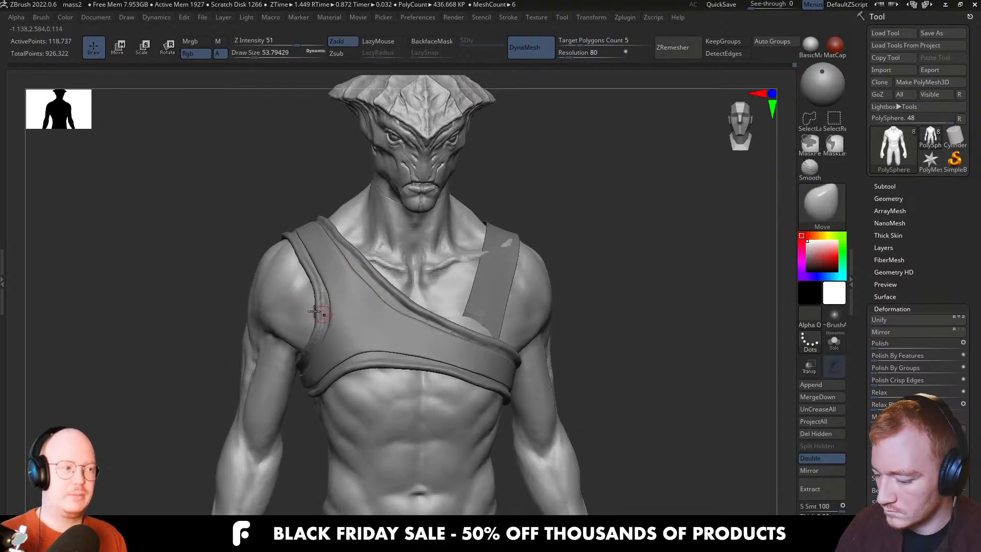
{"action": "mouse_move", "coordinate": [332, 276]}
{"action": "right_mouse_down"}
{"action": "mouse_move", "coordinate": [363, 286]}
{"action": "mouse_move", "coordinate": [312, 291]}
{"action": "right_mouse_up"}
{"action": "key", "text": "ctrl+z"}
{"action": "left_click_drag", "start_coordinate": [304, 287], "coordinate": [290, 294], "text": "ctrl"}
{"action": "mouse_move", "coordinate": [290, 295]}
{"action": "right_mouse_down"}
{"action": "mouse_move", "coordinate": [315, 299]}
{"action": "mouse_move", "coordinate": [298, 305]}
{"action": "right_mouse_up"}
{"action": "left_click_drag", "start_coordinate": [301, 291], "coordinate": [274, 311], "text": "ctrl"}
{"action": "key", "text": "ctrl"}
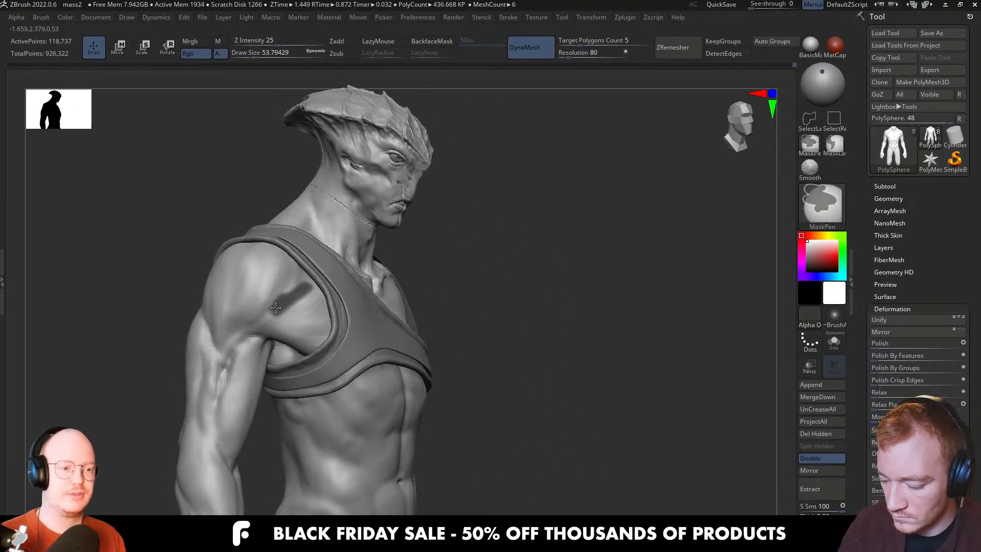
{"action": "mouse_move", "coordinate": [246, 364]}
{"action": "left_mouse_down", "text": "ctrl"}
{"action": "mouse_move", "coordinate": [241, 379]}
{"action": "mouse_move", "coordinate": [242, 371]}
{"action": "left_mouse_up", "text": "ctrl"}
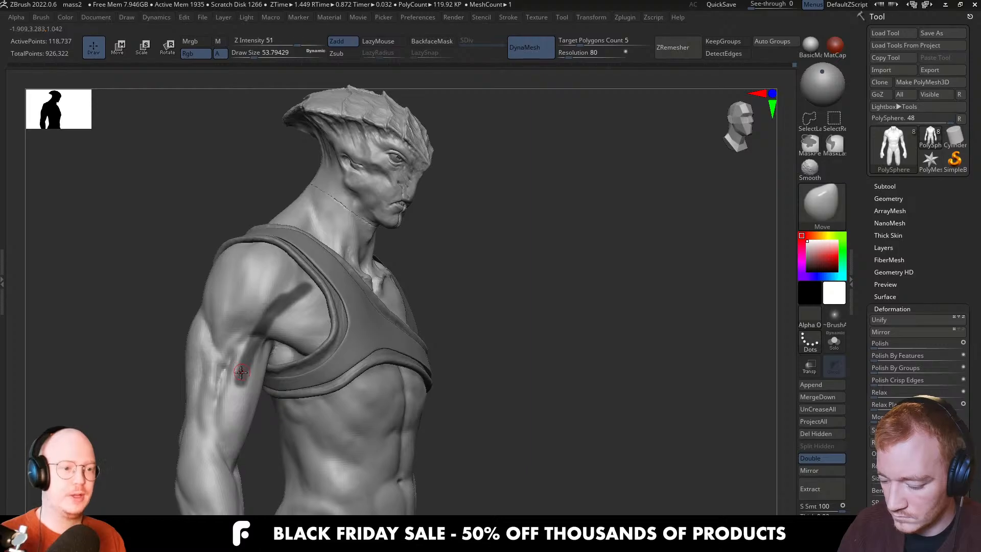
{"action": "mouse_move", "coordinate": [241, 372]}
{"action": "right_mouse_down"}
{"action": "mouse_move", "coordinate": [263, 372]}
{"action": "mouse_move", "coordinate": [254, 372]}
{"action": "right_mouse_up"}
{"action": "right_click_drag", "start_coordinate": [253, 372], "coordinate": [269, 303], "text": "alt"}
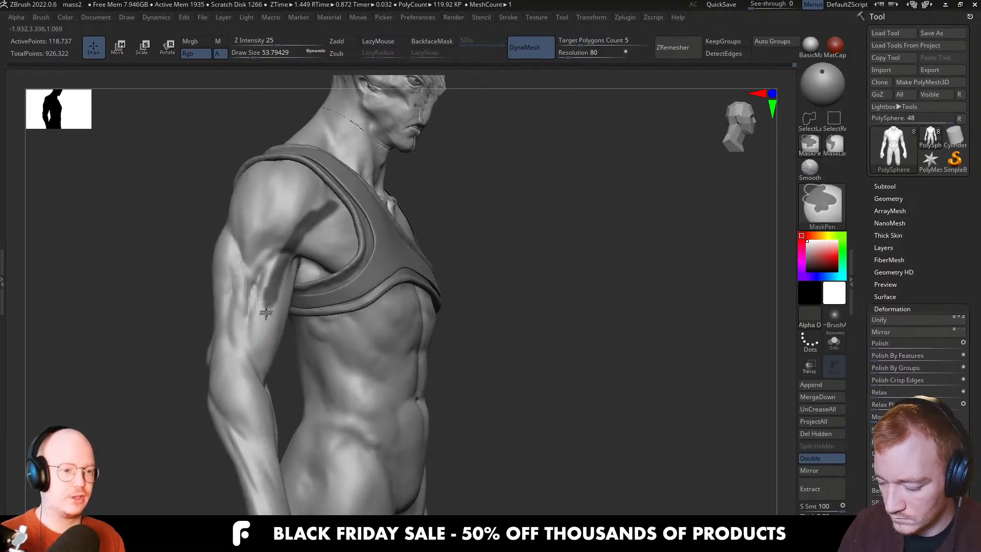
Continue the mask line around the arm just below the elbow and up the back of the upper arm to the shoulder
{"action": "right_click_drag", "start_coordinate": [247, 385], "coordinate": [292, 402]}
{"action": "key", "text": "ctrl"}
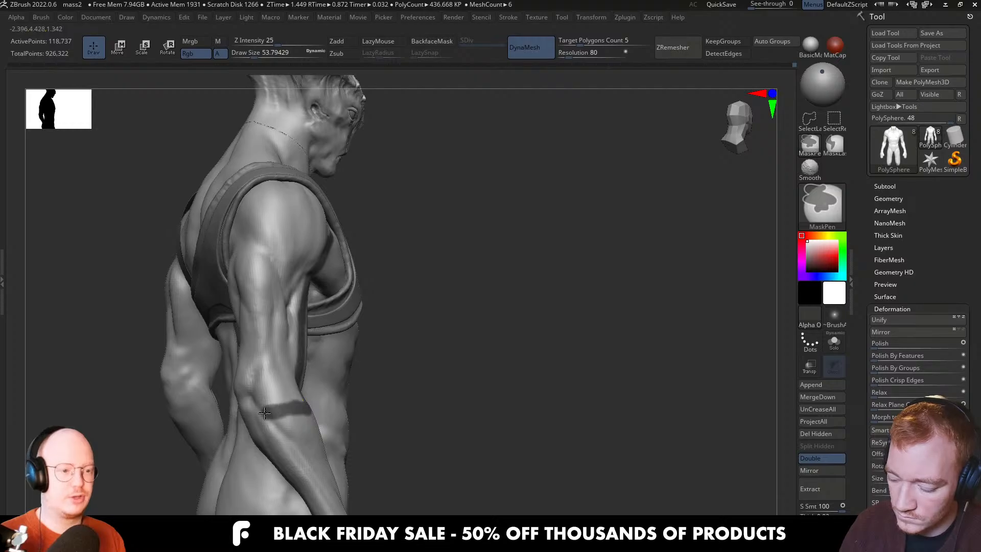
{"action": "left_click_drag", "start_coordinate": [253, 399], "coordinate": [248, 365], "text": "ctrl"}
{"action": "right_click_drag", "start_coordinate": [248, 366], "coordinate": [272, 377]}
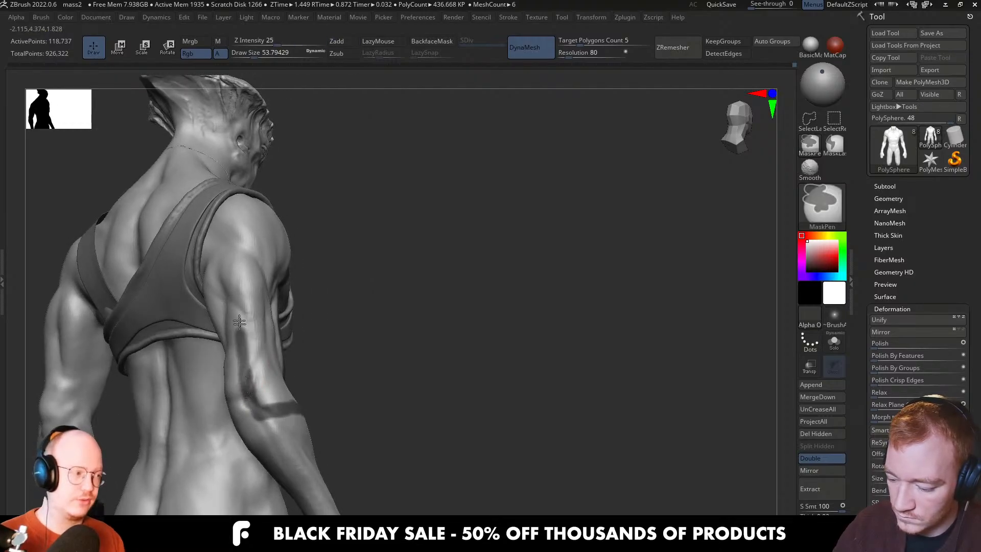
{"action": "left_click_drag", "start_coordinate": [240, 322], "coordinate": [231, 272], "text": "ctrl"}
{"action": "right_click_drag", "start_coordinate": [231, 272], "coordinate": [241, 332]}
{"action": "left_click_drag", "start_coordinate": [241, 332], "coordinate": [217, 297], "text": "ctrl"}
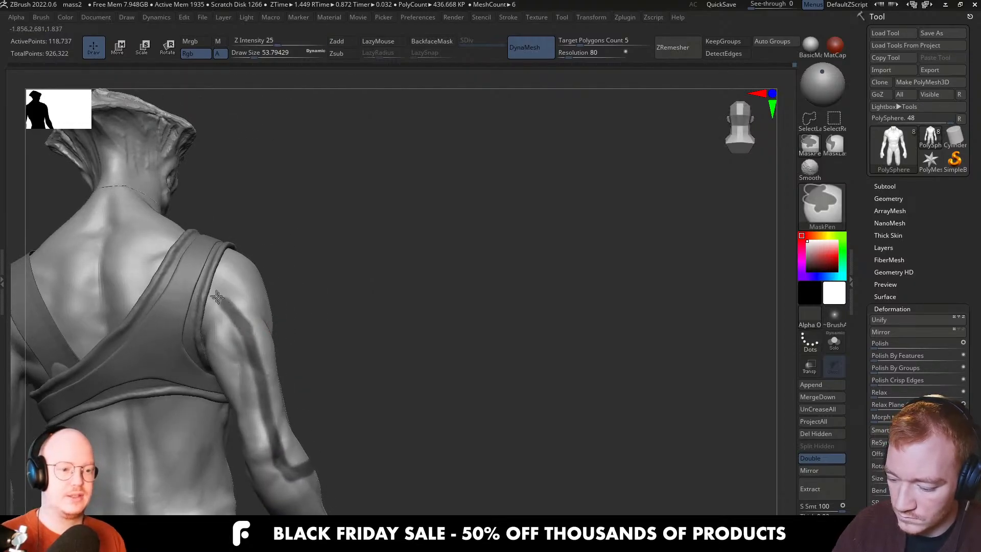
Isolate the body and close the mask outline over the top of the right shoulder, thickening it around the shoulder blade
{"action": "right_click_drag", "start_coordinate": [219, 271], "coordinate": [236, 302]}
{"action": "key", "text": "alt+s"}
{"action": "mouse_move", "coordinate": [215, 306]}
{"action": "left_mouse_down", "text": "ctrl"}
{"action": "mouse_move", "coordinate": [201, 300]}
{"action": "mouse_move", "coordinate": [211, 257]}
{"action": "left_mouse_up", "text": "ctrl"}
{"action": "mouse_move", "coordinate": [223, 273]}
{"action": "right_mouse_down"}
{"action": "mouse_move", "coordinate": [226, 344]}
{"action": "mouse_move", "coordinate": [214, 370]}
{"action": "mouse_move", "coordinate": [204, 351]}
{"action": "right_mouse_up"}
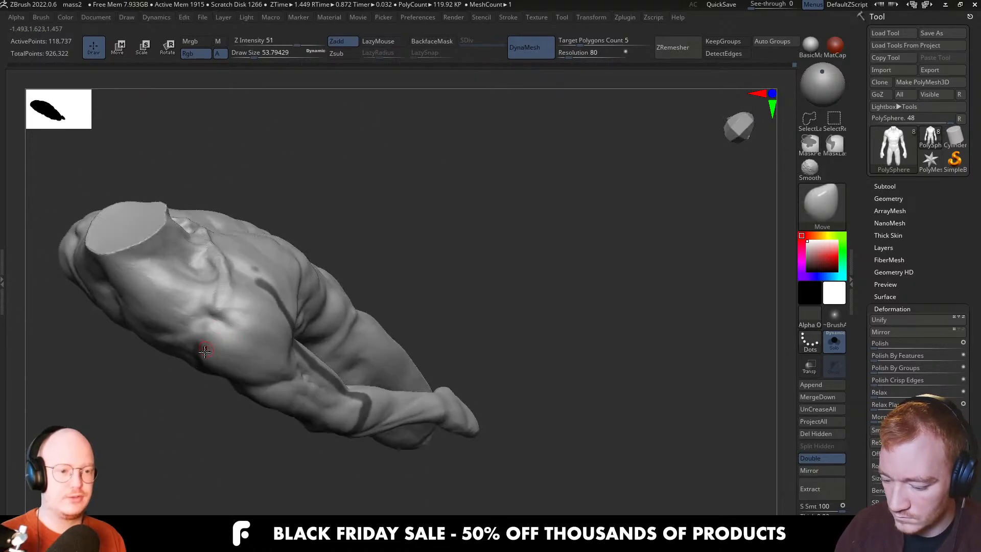
{"action": "left_click_drag", "start_coordinate": [205, 350], "coordinate": [203, 331], "text": "ctrl"}
{"action": "mouse_move", "coordinate": [240, 280]}
{"action": "right_mouse_down"}
{"action": "mouse_move", "coordinate": [259, 289]}
{"action": "mouse_move", "coordinate": [256, 278]}
{"action": "right_mouse_up"}
{"action": "left_click_drag", "start_coordinate": [242, 287], "coordinate": [222, 301], "text": "ctrl"}
{"action": "mouse_move", "coordinate": [253, 271]}
{"action": "right_mouse_down"}
{"action": "mouse_move", "coordinate": [266, 278]}
{"action": "mouse_move", "coordinate": [233, 302]}
{"action": "mouse_move", "coordinate": [253, 269]}
{"action": "right_mouse_up"}
{"action": "key", "text": "ctrl"}
{"action": "right_click_drag", "start_coordinate": [244, 302], "coordinate": [248, 282]}
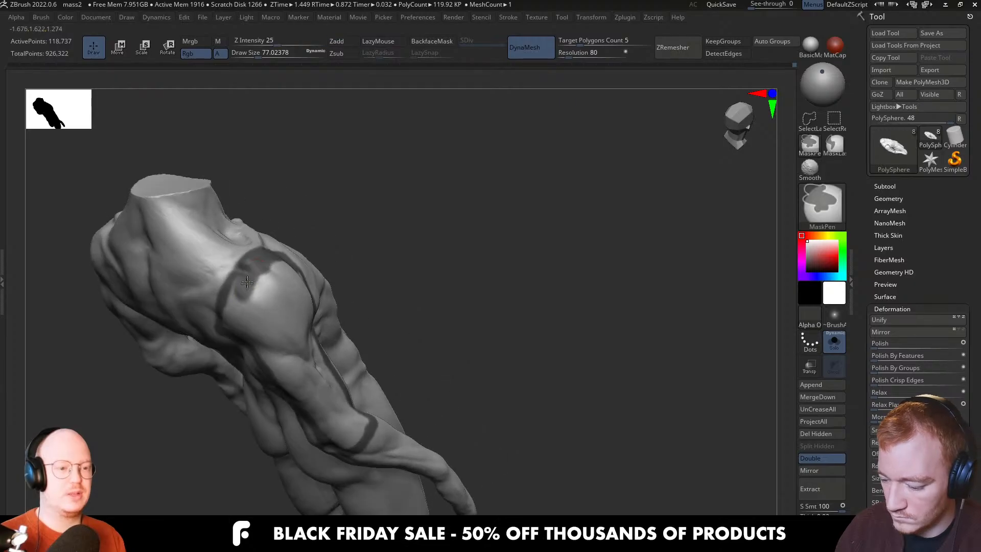
{"action": "right_click_drag", "start_coordinate": [232, 326], "coordinate": [236, 338]}
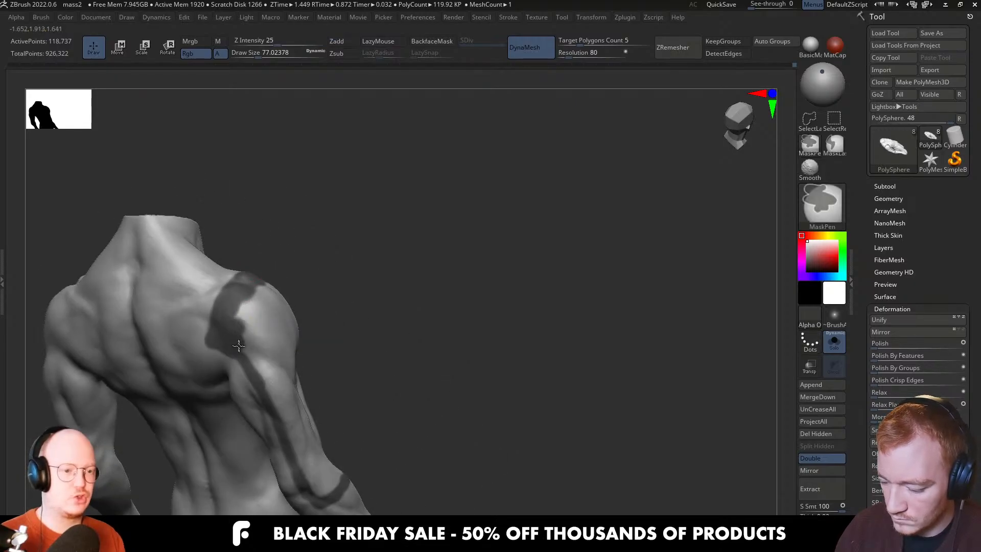
Fill the outlined right shoulder and upper arm with mask, enlarging the MaskPen to a draw size of about 116
{"action": "right_click_drag", "start_coordinate": [313, 491], "coordinate": [333, 474]}
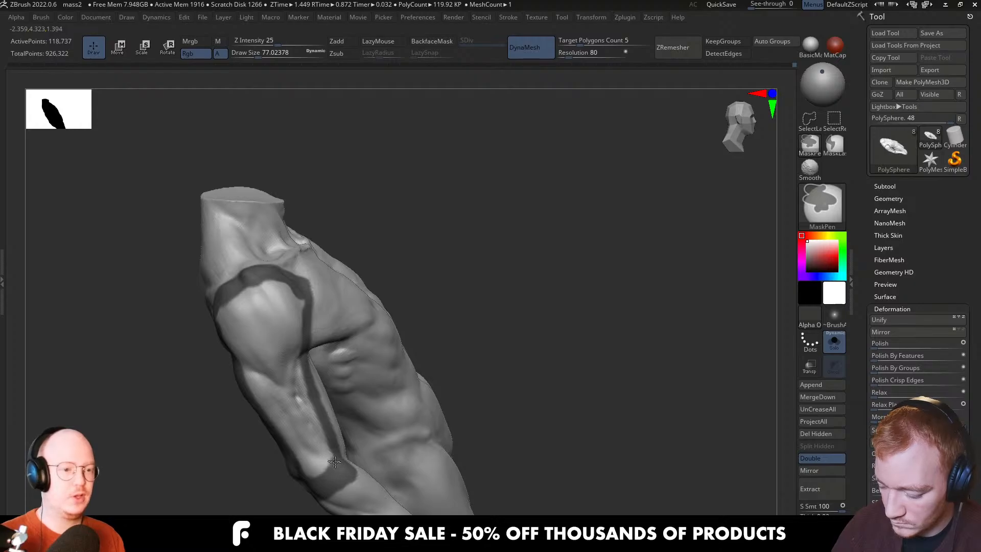
{"action": "right_click_drag", "start_coordinate": [314, 423], "coordinate": [312, 425]}
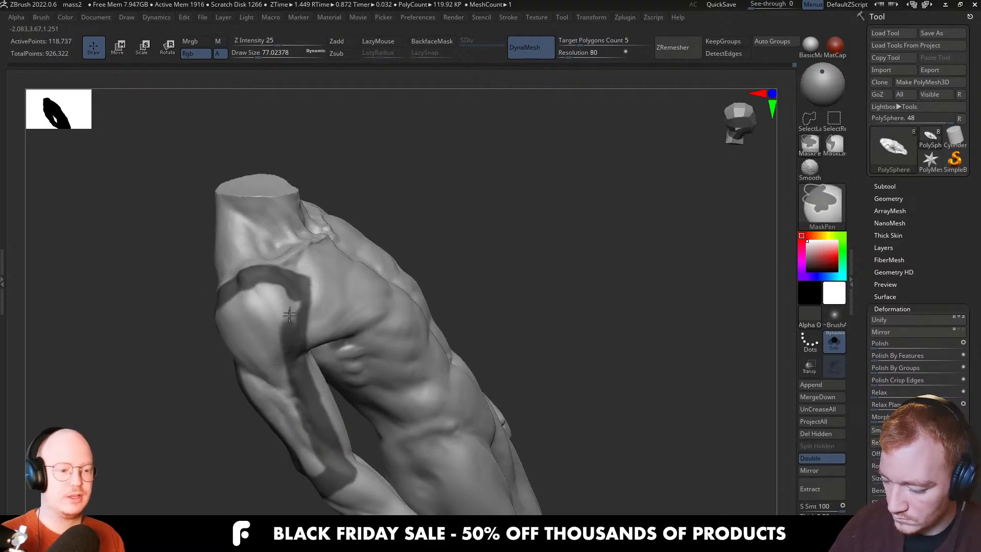
{"action": "key", "text": "s"}
{"action": "mouse_move", "coordinate": [288, 315]}
{"action": "left_mouse_down"}
{"action": "mouse_move", "coordinate": [255, 298]}
{"action": "mouse_move", "coordinate": [241, 308]}
{"action": "left_mouse_up"}
{"action": "right_click_drag", "start_coordinate": [254, 308], "coordinate": [269, 295]}
{"action": "left_click_drag", "start_coordinate": [274, 310], "coordinate": [289, 402], "text": "ctrl"}
{"action": "right_click_drag", "start_coordinate": [317, 479], "coordinate": [313, 465]}
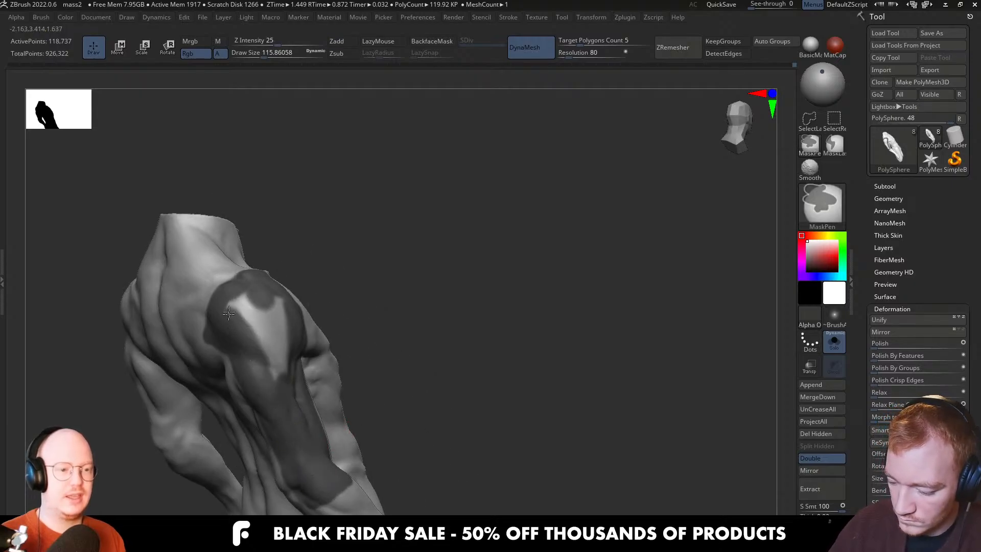
{"action": "left_click_drag", "start_coordinate": [228, 313], "coordinate": [258, 324], "text": "ctrl"}
Fill the remaining gaps in the right shoulder and upper arm mask, cleaning its edges with the MaskPen at a draw size of about 68
{"action": "mouse_move", "coordinate": [259, 324]}
{"action": "right_mouse_down"}
{"action": "mouse_move", "coordinate": [279, 291]}
{"action": "mouse_move", "coordinate": [276, 317]}
{"action": "mouse_move", "coordinate": [335, 308]}
{"action": "mouse_move", "coordinate": [347, 269]}
{"action": "right_mouse_up"}
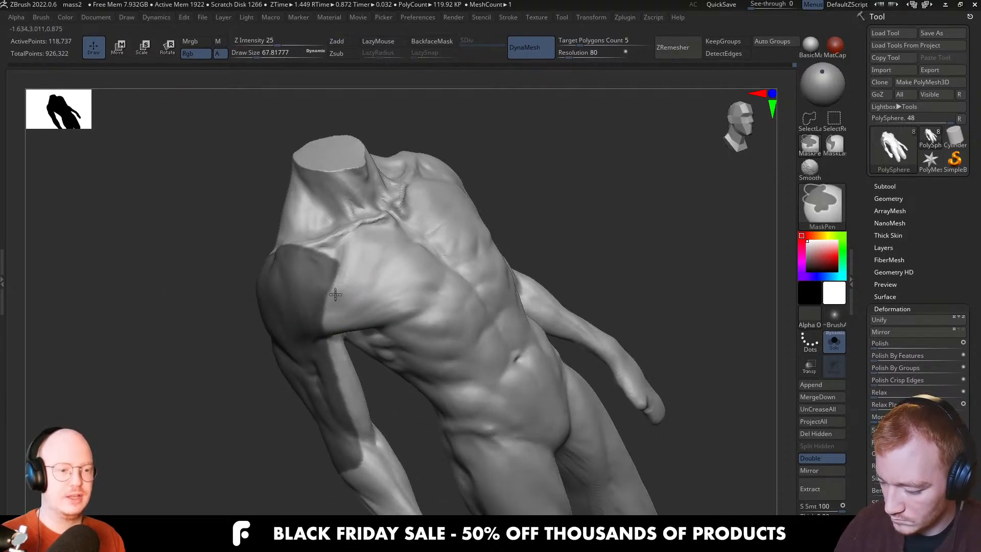
{"action": "right_click_drag", "start_coordinate": [357, 234], "coordinate": [284, 406]}
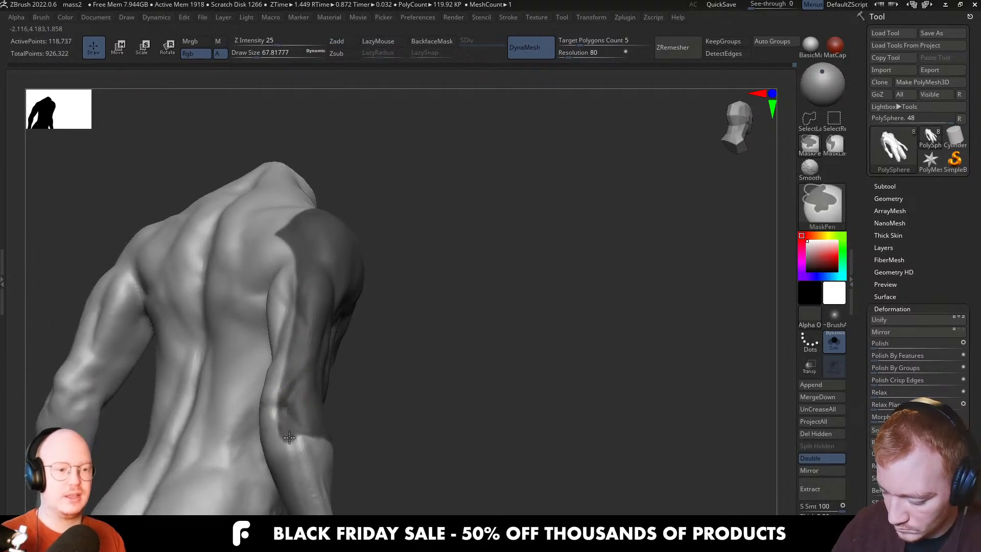
{"action": "right_click_drag", "start_coordinate": [307, 448], "coordinate": [367, 392]}
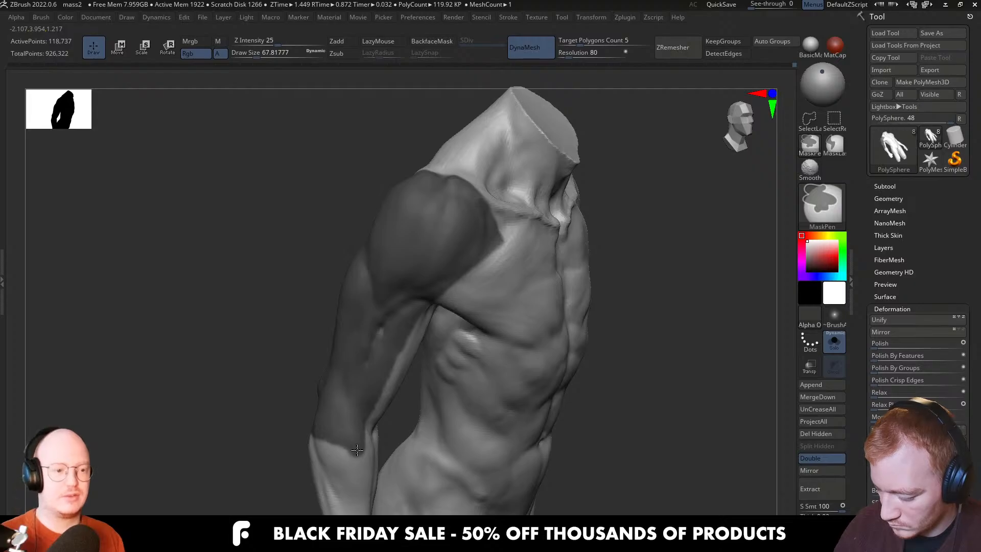
{"action": "right_click_drag", "start_coordinate": [357, 449], "coordinate": [309, 454]}
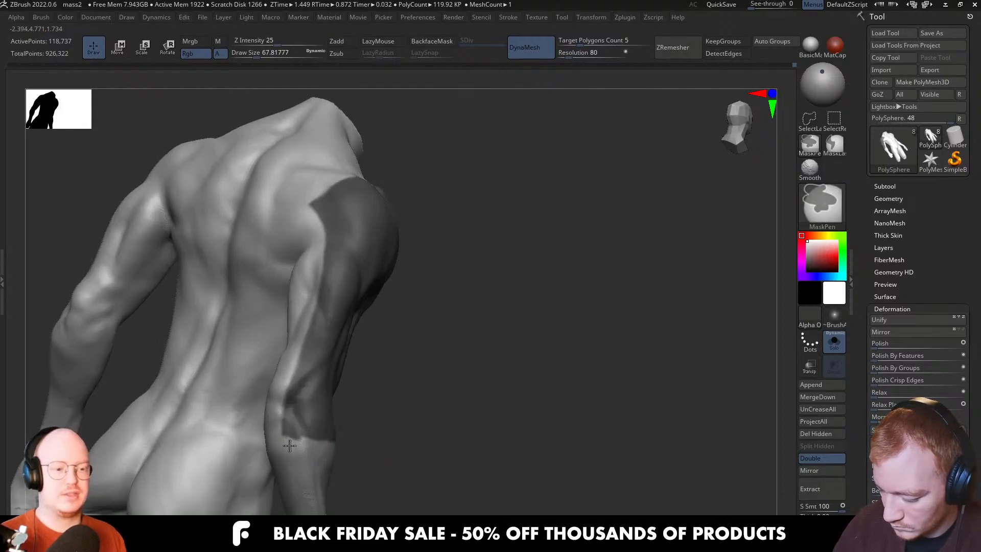
{"action": "mouse_move", "coordinate": [276, 438]}
{"action": "right_mouse_down"}
{"action": "mouse_move", "coordinate": [412, 385]}
{"action": "mouse_move", "coordinate": [397, 373]}
{"action": "mouse_move", "coordinate": [317, 409]}
{"action": "mouse_move", "coordinate": [416, 324]}
{"action": "right_mouse_up"}
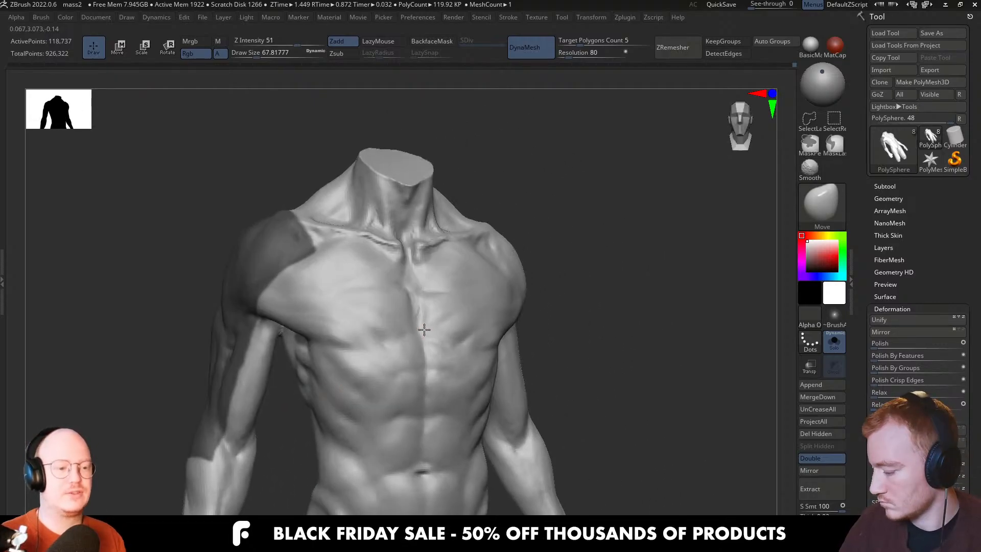
Extract the masked shoulder and upper arm as a thin sleeve subtool, testing different thicknesses before accepting one
{"action": "left_click", "coordinate": [837, 491]}
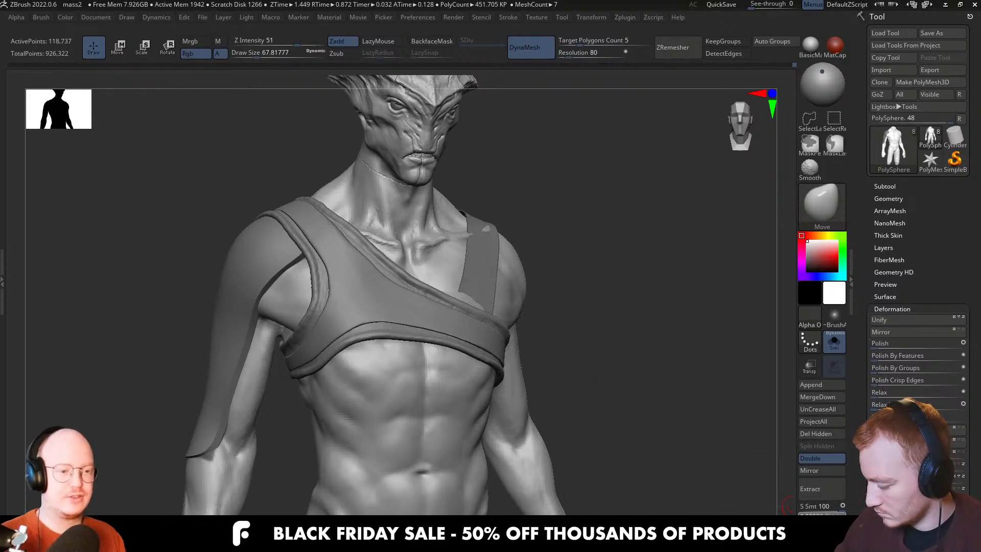
{"action": "key", "text": "Return"}
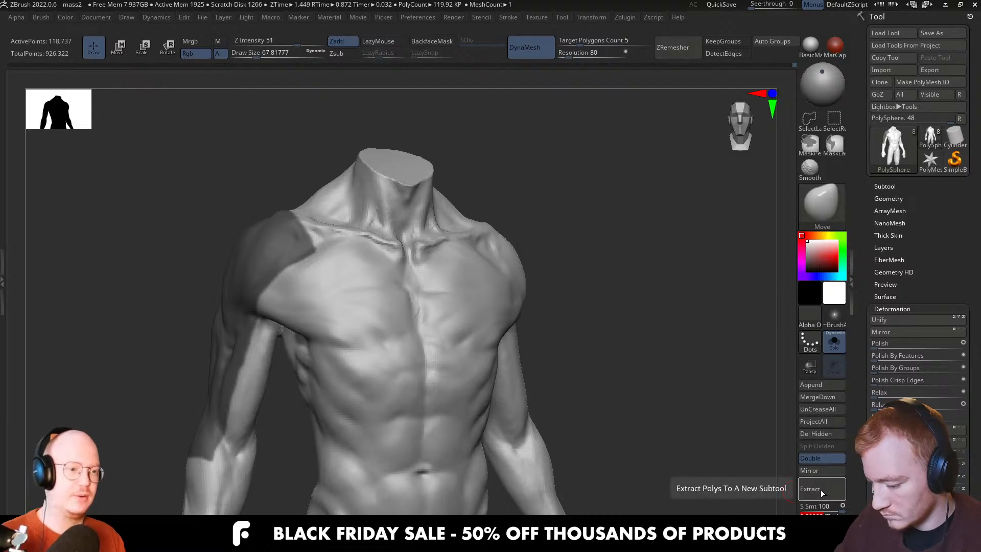
{"action": "left_click", "coordinate": [821, 489]}
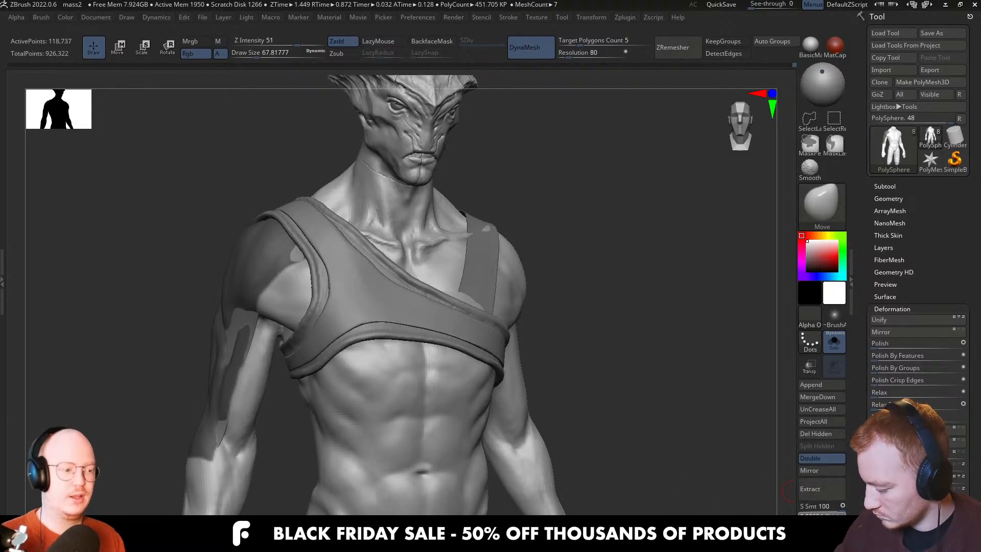
{"action": "key", "text": "Return"}
{"action": "left_click", "coordinate": [824, 492]}
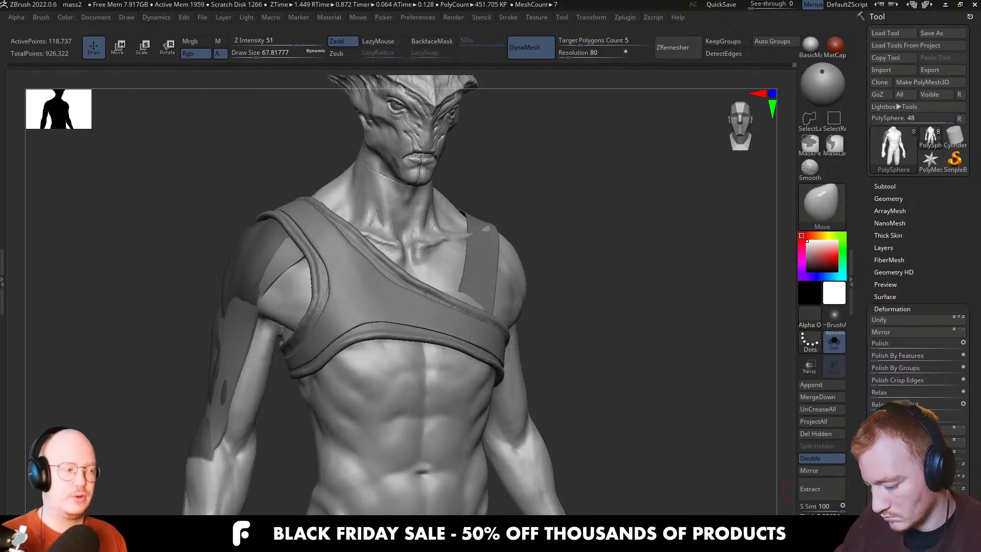
{"action": "left_click", "coordinate": [822, 529]}
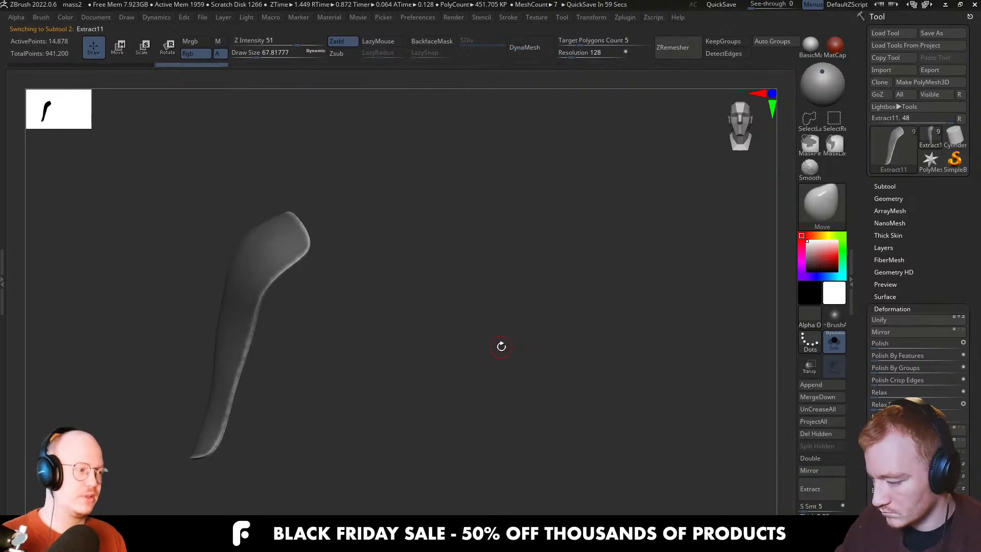
Clear the extracted sleeve's mask and pull it out over the front of the upper arm with the Move brush at about 430 draw size
{"action": "left_click_drag", "start_coordinate": [501, 346], "coordinate": [470, 353]}
{"action": "left_click", "coordinate": [510, 360]}
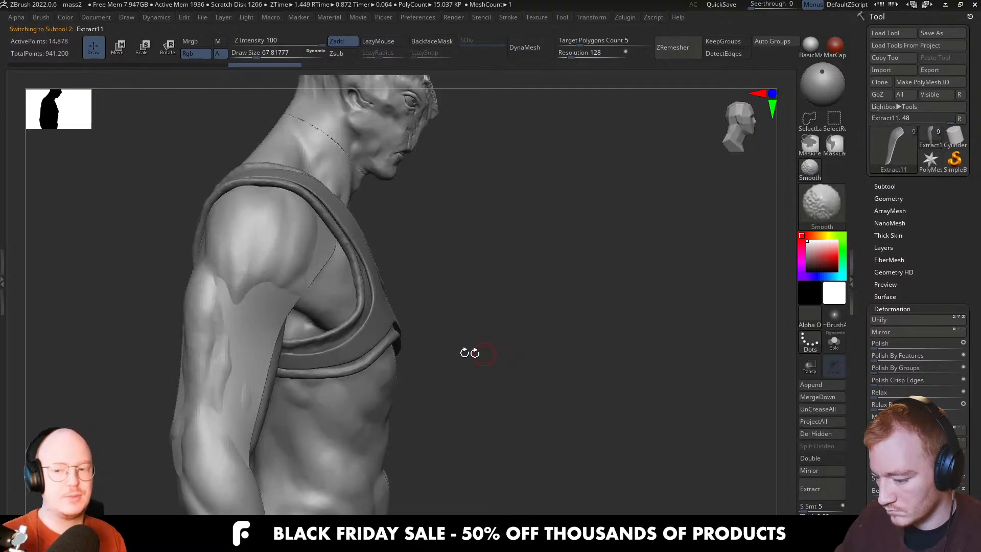
{"action": "key", "text": "shift+f"}
{"action": "key", "text": "shift+f"}
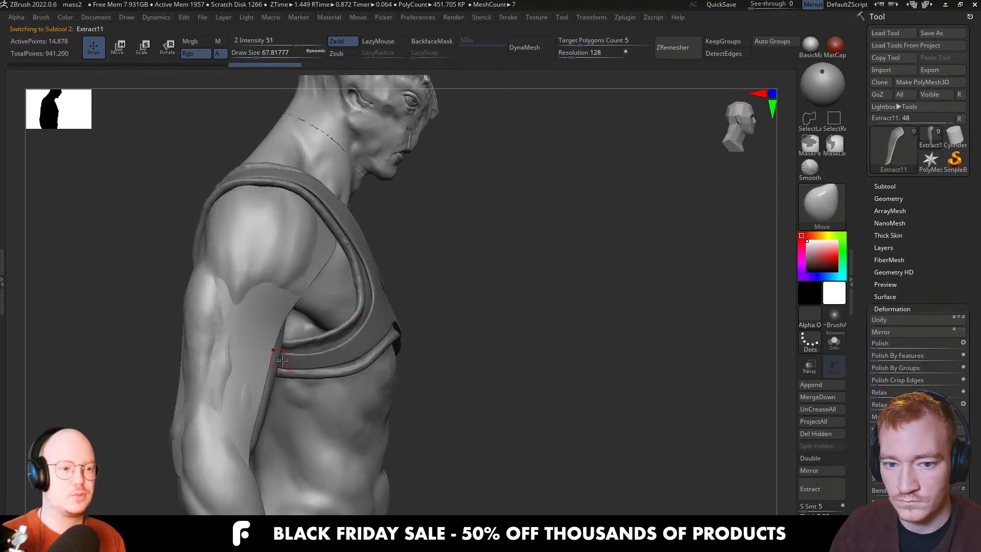
{"action": "right_click_drag", "start_coordinate": [342, 297], "coordinate": [301, 290]}
{"action": "key", "text": "s"}
{"action": "left_click_drag", "start_coordinate": [296, 290], "coordinate": [313, 289]}
{"action": "key", "text": "s"}
{"action": "left_click_drag", "start_coordinate": [299, 281], "coordinate": [317, 279]}
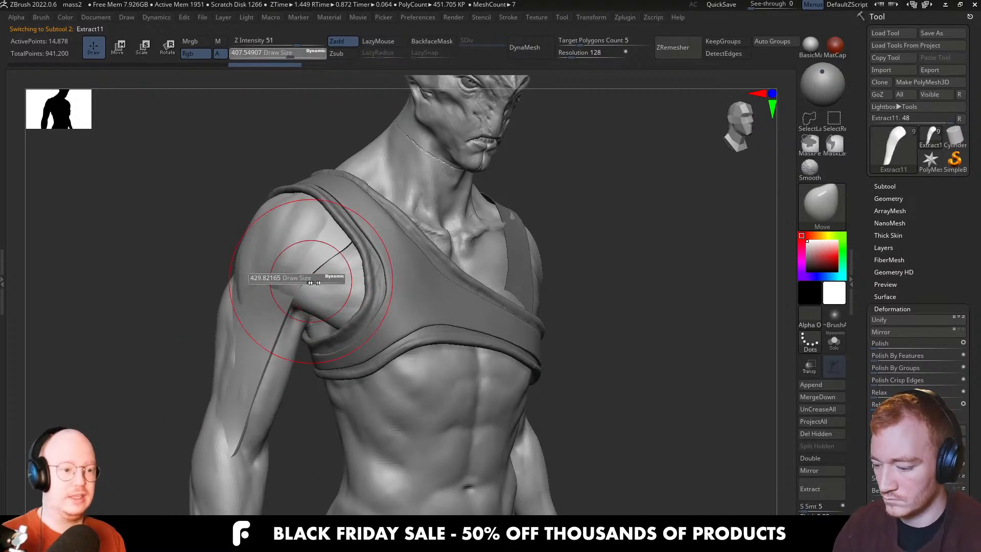
Pull the sleeve's shoulder area outward over the deltoid with the Move brush, using draw sizes of about 685 and 525
{"action": "right_click_drag", "start_coordinate": [272, 236], "coordinate": [310, 289]}
{"action": "key", "text": "s"}
{"action": "left_click_drag", "start_coordinate": [296, 286], "coordinate": [303, 285]}
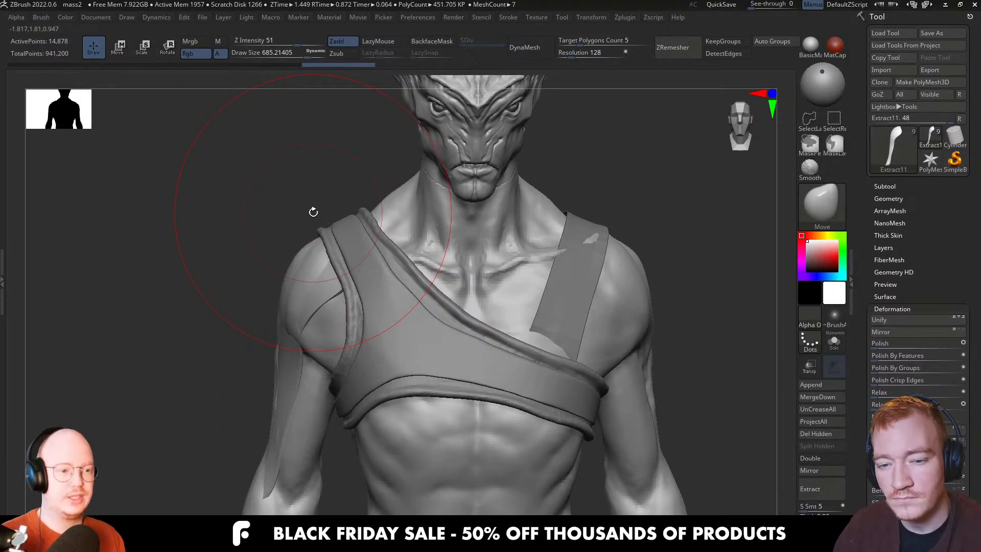
{"action": "right_click_drag", "start_coordinate": [317, 225], "coordinate": [358, 287]}
{"action": "key", "text": "s"}
{"action": "left_click_drag", "start_coordinate": [344, 289], "coordinate": [337, 288]}
{"action": "mouse_move", "coordinate": [364, 271]}
{"action": "right_mouse_down"}
{"action": "mouse_move", "coordinate": [342, 338]}
{"action": "mouse_move", "coordinate": [317, 338]}
{"action": "mouse_move", "coordinate": [318, 322]}
{"action": "mouse_move", "coordinate": [250, 344]}
{"action": "mouse_move", "coordinate": [286, 290]}
{"action": "right_mouse_up"}
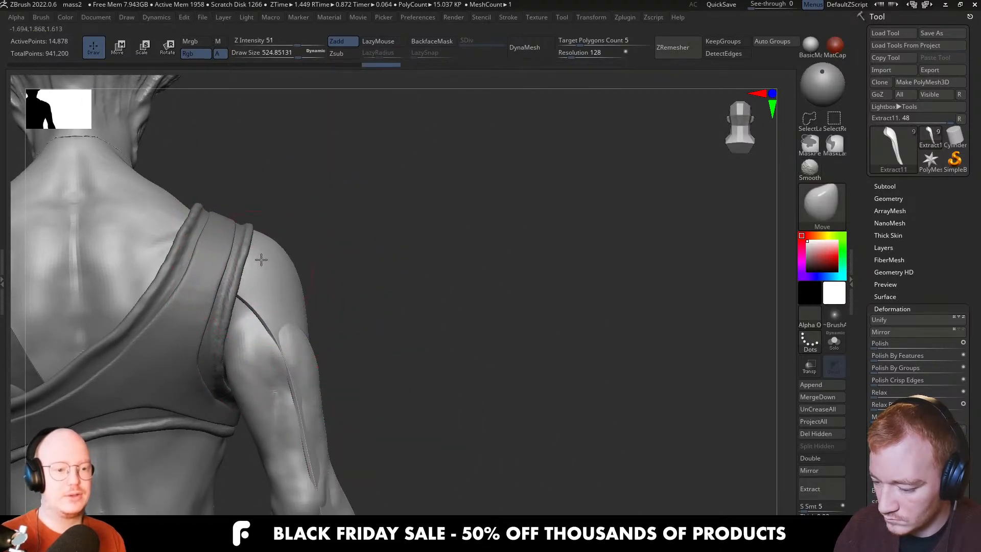
Reshape the sleeve's back edge and flare its lower end around the elbow with the Move brush at draw sizes of about 476 and 393
{"action": "right_click_drag", "start_coordinate": [297, 346], "coordinate": [295, 313]}
{"action": "right_click_drag", "start_coordinate": [319, 346], "coordinate": [357, 356]}
{"action": "left_click_drag", "start_coordinate": [351, 376], "coordinate": [339, 376]}
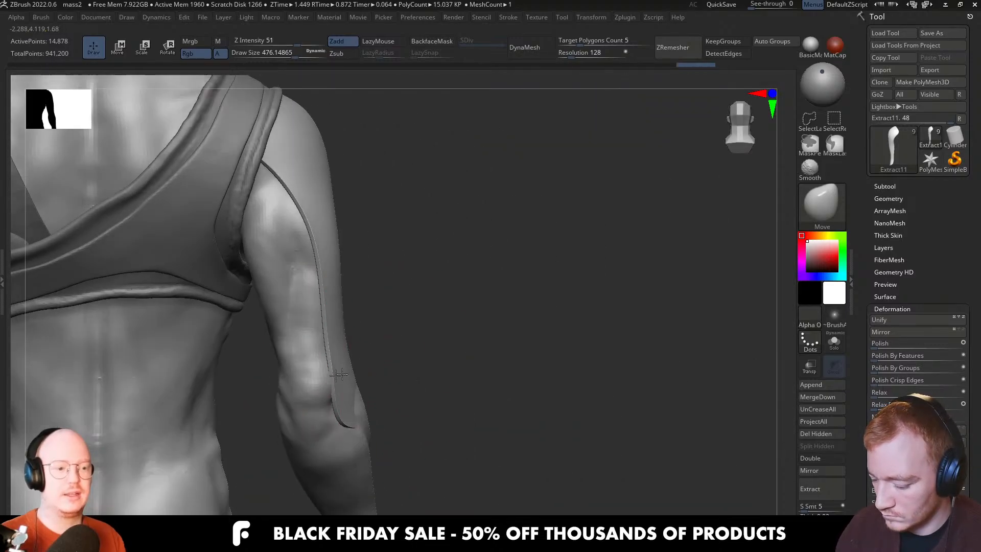
{"action": "right_click_drag", "start_coordinate": [339, 376], "coordinate": [323, 404]}
{"action": "right_click_drag", "start_coordinate": [415, 416], "coordinate": [403, 429]}
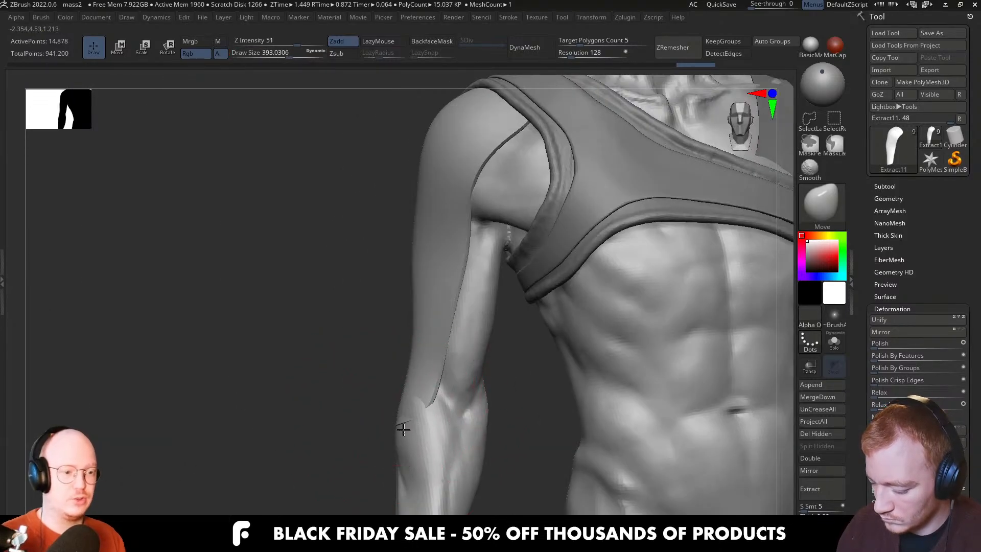
{"action": "left_click_drag", "start_coordinate": [411, 421], "coordinate": [418, 405]}
{"action": "mouse_move", "coordinate": [418, 405]}
{"action": "right_mouse_down"}
{"action": "mouse_move", "coordinate": [392, 403]}
{"action": "mouse_move", "coordinate": [427, 347]}
{"action": "mouse_move", "coordinate": [458, 328]}
{"action": "mouse_move", "coordinate": [504, 377]}
{"action": "mouse_move", "coordinate": [456, 387]}
{"action": "right_mouse_up"}
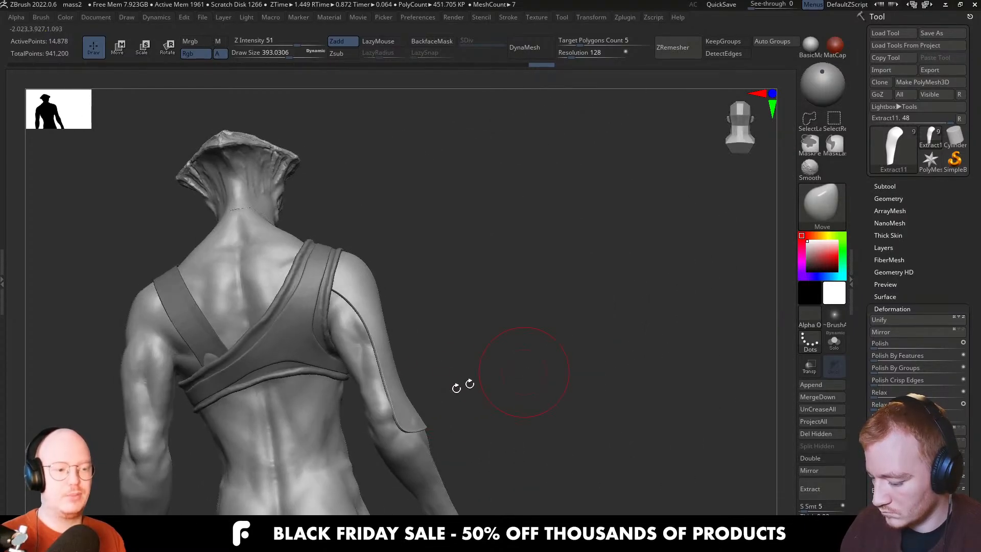
Remesh the sleeve with DynaMesh at resolution 128 and inspect its polygon density with the wireframe display
{"action": "right_click_drag", "start_coordinate": [411, 426], "coordinate": [201, 453]}
{"action": "key", "text": "shift+f"}
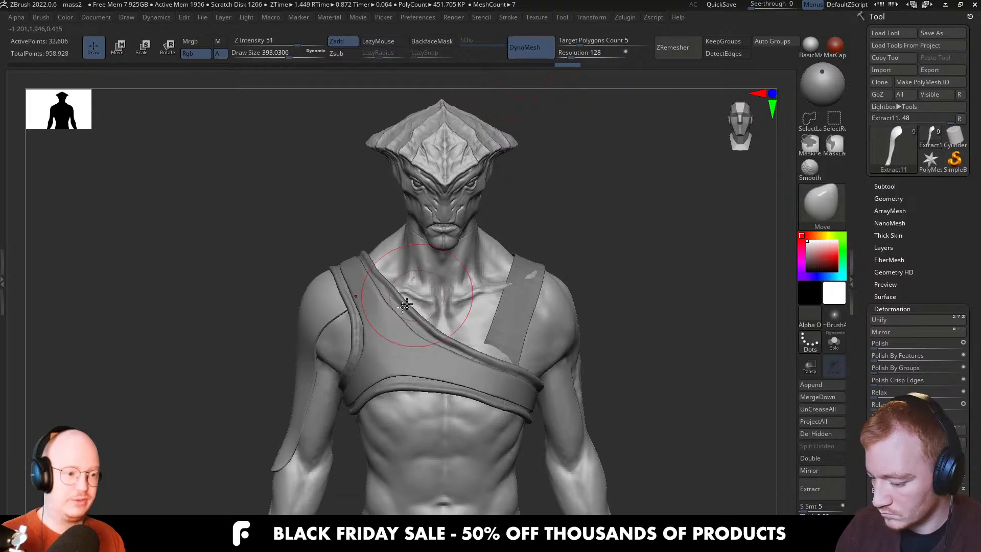
{"action": "key", "text": "shift+f"}
{"action": "right_click_drag", "start_coordinate": [331, 346], "coordinate": [333, 373], "text": "ctrl"}
{"action": "right_click_drag", "start_coordinate": [334, 374], "coordinate": [364, 318]}
{"action": "key", "text": "shift+f"}
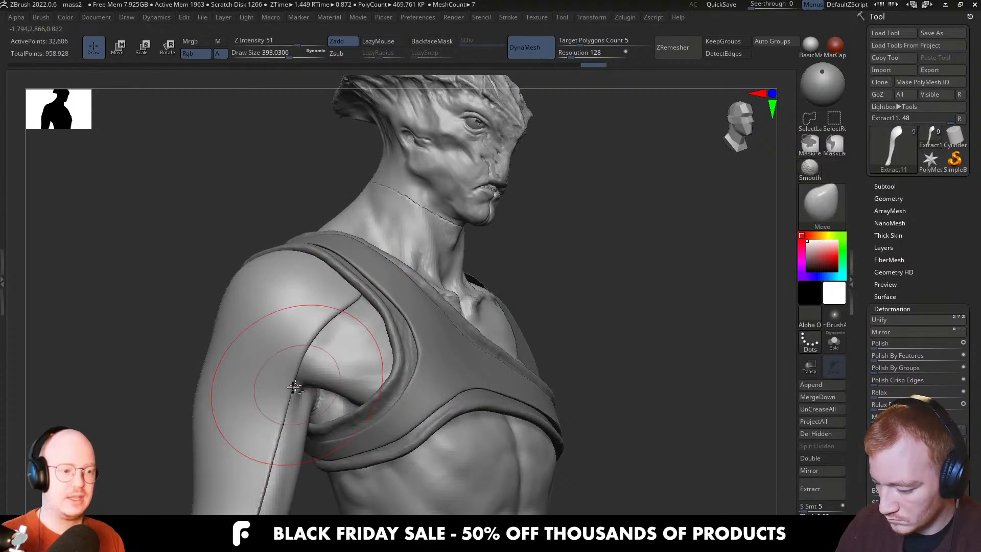
Smooth the sleeve's front and back edges from the shoulder down along the arm
{"action": "right_click_drag", "start_coordinate": [294, 387], "coordinate": [384, 273], "text": "alt"}
{"action": "left_click_drag", "start_coordinate": [361, 314], "coordinate": [328, 443], "text": "shift"}
{"action": "right_click_drag", "start_coordinate": [329, 443], "coordinate": [460, 445]}
{"action": "left_click_drag", "start_coordinate": [309, 454], "coordinate": [215, 358], "text": "shift"}
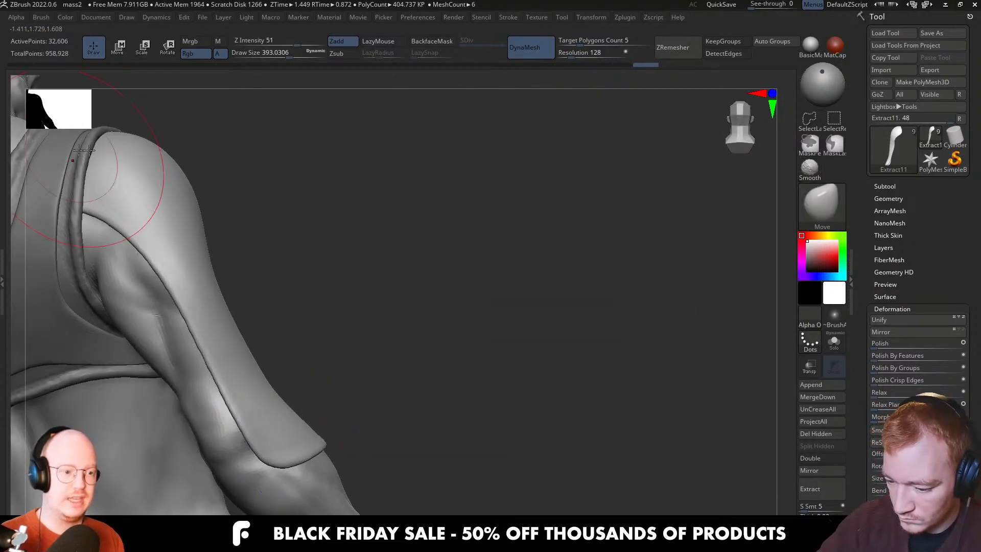
{"action": "right_click_drag", "start_coordinate": [286, 204], "coordinate": [312, 271], "text": "alt"}
{"action": "right_click_drag", "start_coordinate": [399, 357], "coordinate": [212, 414]}
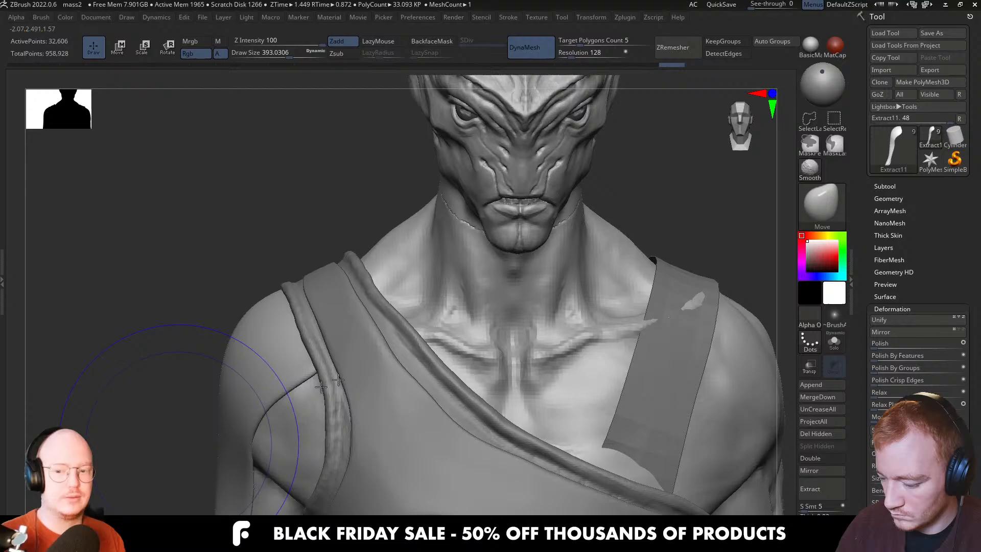
Select the strap's armhole piping with the TrimDynamic brush, and reselect the sleeve at a draw size of about 182
{"action": "left_click", "coordinate": [324, 353], "text": "alt"}
{"action": "key", "text": "b"}
{"action": "key", "text": "s"}
{"action": "key", "text": "t"}
{"action": "key", "text": "b"}
{"action": "key", "text": "t"}
{"action": "key", "text": "d"}
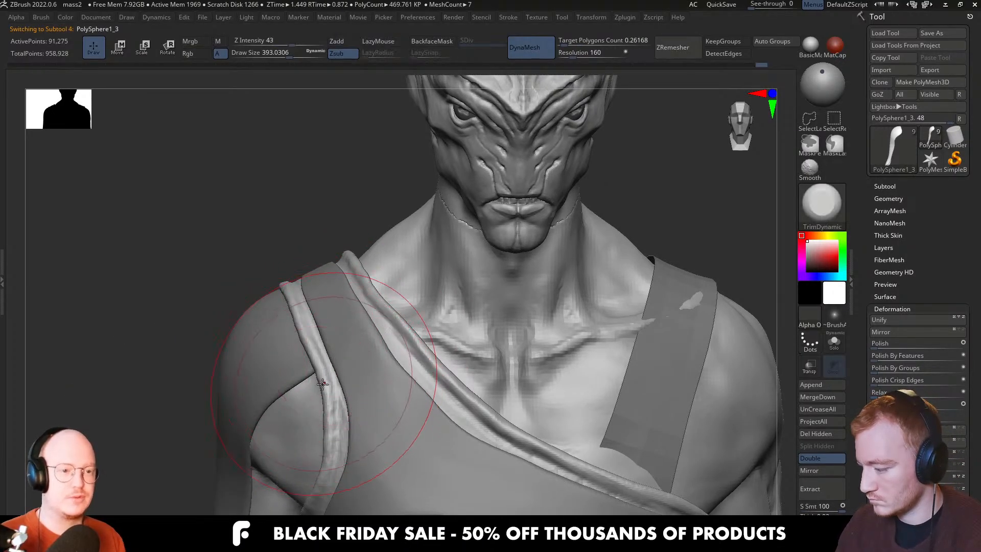
{"action": "mouse_move", "coordinate": [328, 377]}
{"action": "right_mouse_down"}
{"action": "mouse_move", "coordinate": [250, 393]}
{"action": "mouse_move", "coordinate": [333, 305]}
{"action": "right_mouse_up"}
{"action": "left_click", "coordinate": [305, 344], "text": "alt"}
{"action": "mouse_move", "coordinate": [292, 406]}
{"action": "right_mouse_down"}
{"action": "mouse_move", "coordinate": [319, 333]}
{"action": "mouse_move", "coordinate": [284, 390]}
{"action": "right_mouse_up"}
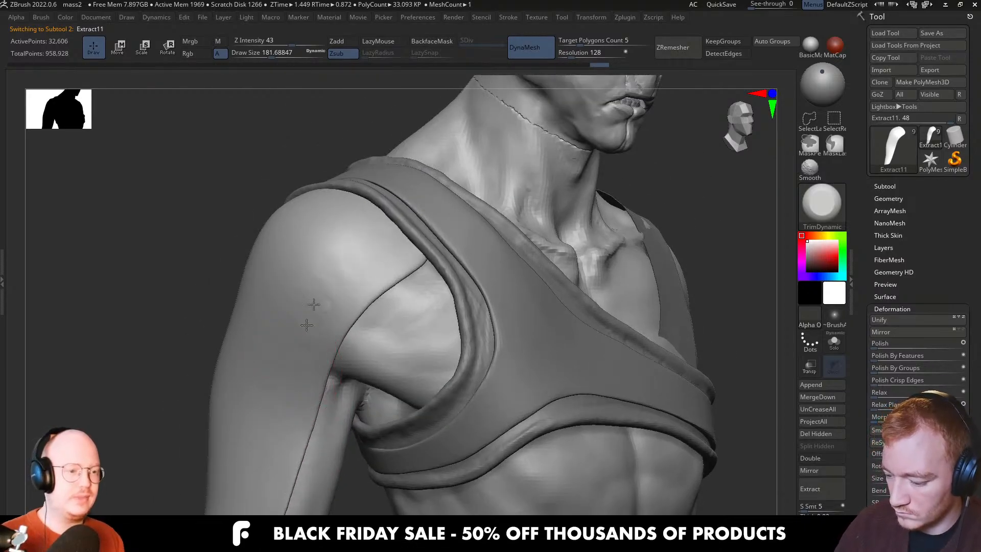
Adjust the sleeve's front edge around the armpit with the Move brush at a draw size of about 338
{"action": "key", "text": "shift+f"}
{"action": "mouse_move", "coordinate": [381, 339]}
{"action": "right_mouse_down"}
{"action": "mouse_move", "coordinate": [344, 352]}
{"action": "mouse_move", "coordinate": [373, 346]}
{"action": "mouse_move", "coordinate": [331, 339]}
{"action": "right_mouse_up"}
{"action": "key", "text": "alt+s"}
{"action": "key", "text": "shift+f"}
{"action": "key", "text": "b"}
{"action": "key", "text": "m"}
{"action": "key", "text": "v"}
{"action": "right_click_drag", "start_coordinate": [332, 385], "coordinate": [306, 400]}
{"action": "key", "text": "s"}
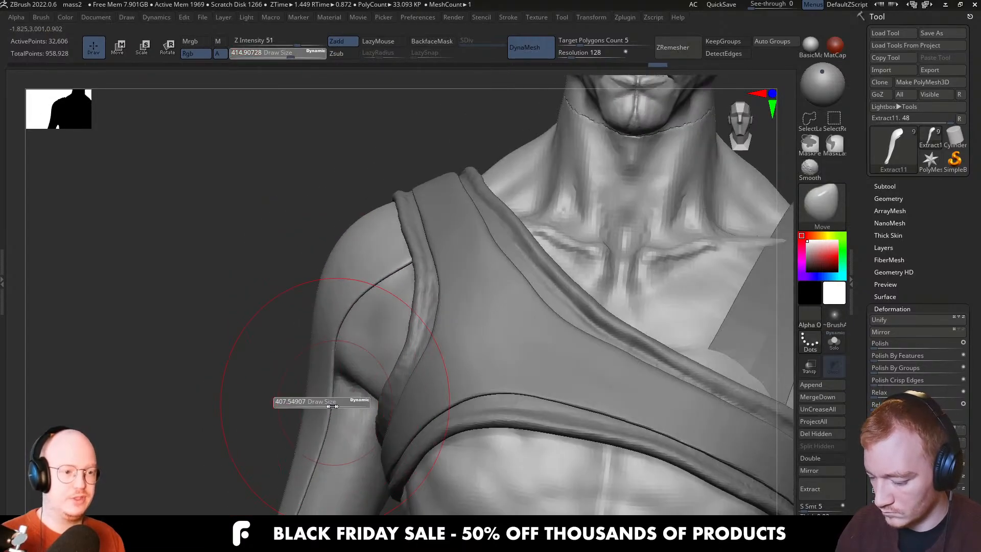
{"action": "left_click_drag", "start_coordinate": [306, 401], "coordinate": [294, 400]}
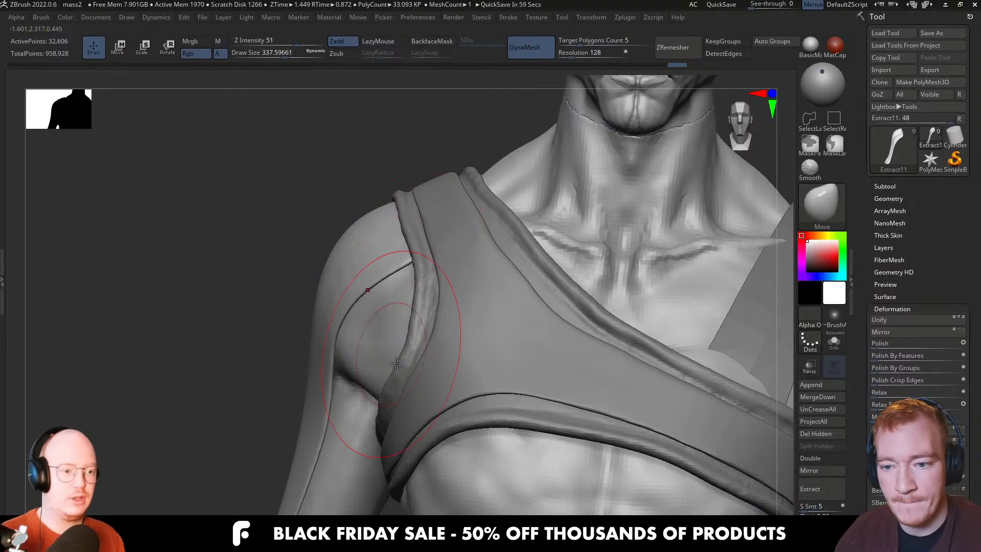
Tuck the sleeve's front corner against the chest strap with the Move brush at a draw size of about 251
{"action": "mouse_move", "coordinate": [460, 306]}
{"action": "right_mouse_down"}
{"action": "mouse_move", "coordinate": [415, 364]}
{"action": "mouse_move", "coordinate": [383, 309]}
{"action": "mouse_move", "coordinate": [383, 324]}
{"action": "right_mouse_up"}
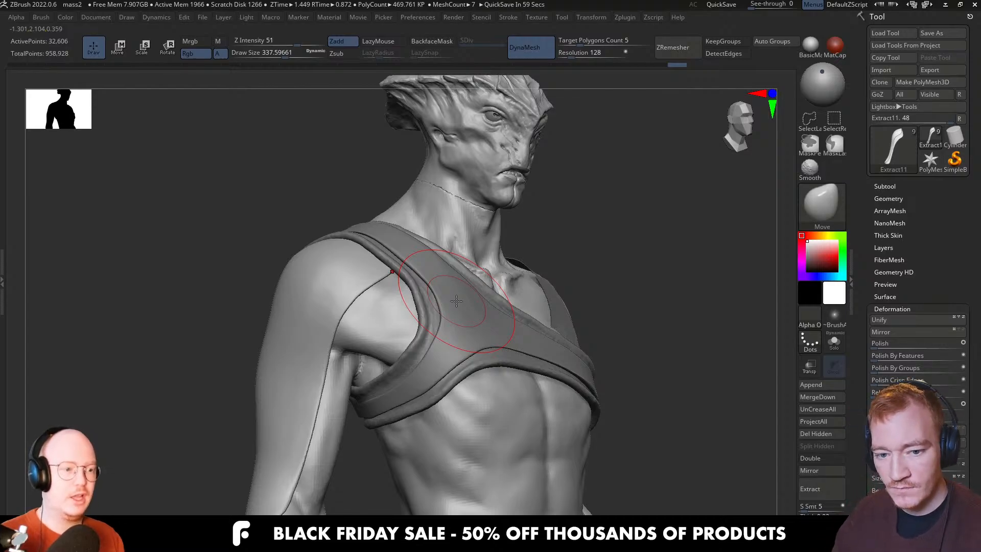
{"action": "key", "text": "s"}
{"action": "left_click_drag", "start_coordinate": [394, 313], "coordinate": [384, 313]}
{"action": "mouse_move", "coordinate": [384, 313]}
{"action": "right_mouse_down"}
{"action": "mouse_move", "coordinate": [415, 343]}
{"action": "mouse_move", "coordinate": [486, 340]}
{"action": "mouse_move", "coordinate": [416, 323]}
{"action": "right_mouse_up"}
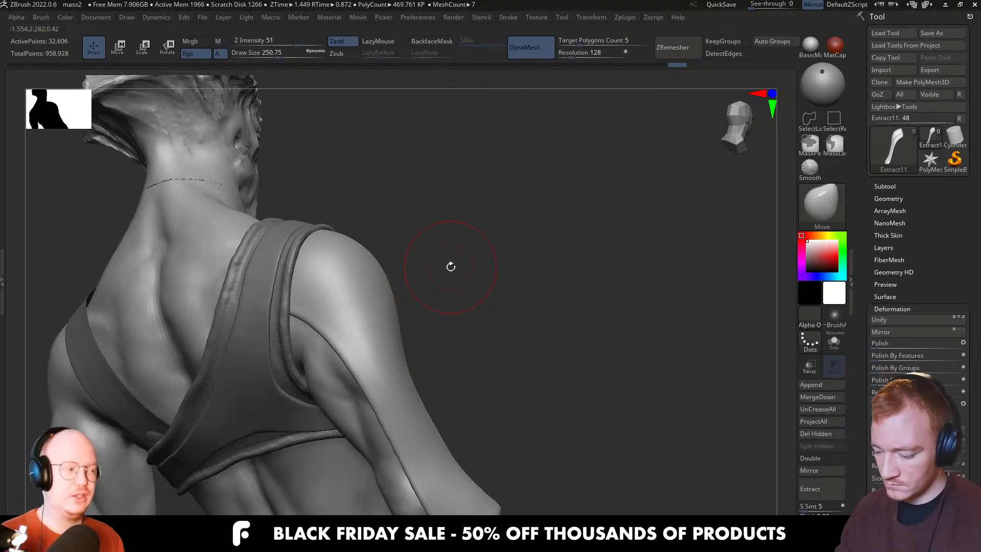
Flatten the back of the sleeve down to the elbow with the TrimDynamic brush at draw sizes of about 228 and 197
{"action": "key", "text": "b"}
{"action": "key", "text": "t"}
{"action": "key", "text": "d"}
{"action": "mouse_move", "coordinate": [365, 336]}
{"action": "right_mouse_down"}
{"action": "mouse_move", "coordinate": [330, 282]}
{"action": "mouse_move", "coordinate": [357, 339]}
{"action": "right_mouse_up"}
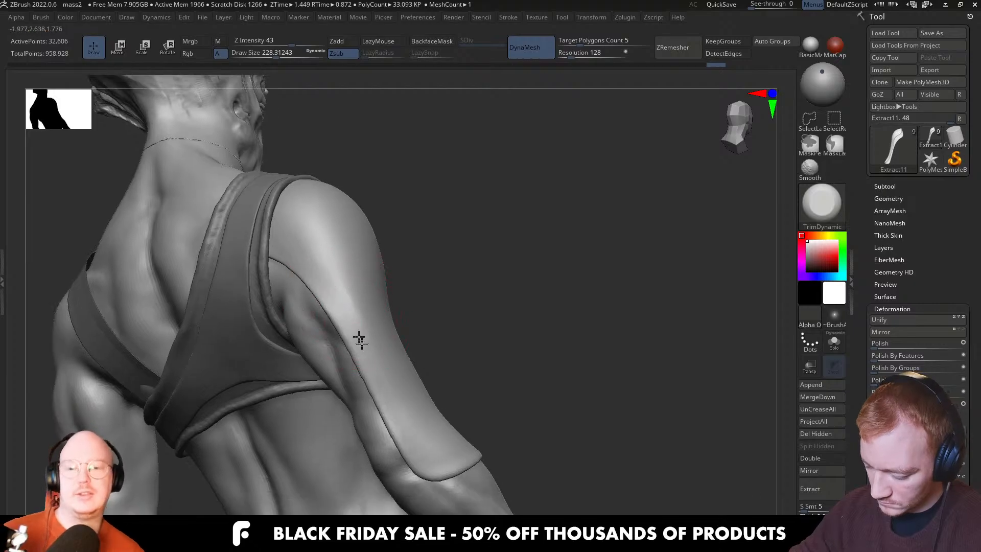
{"action": "right_click_drag", "start_coordinate": [377, 383], "coordinate": [438, 415]}
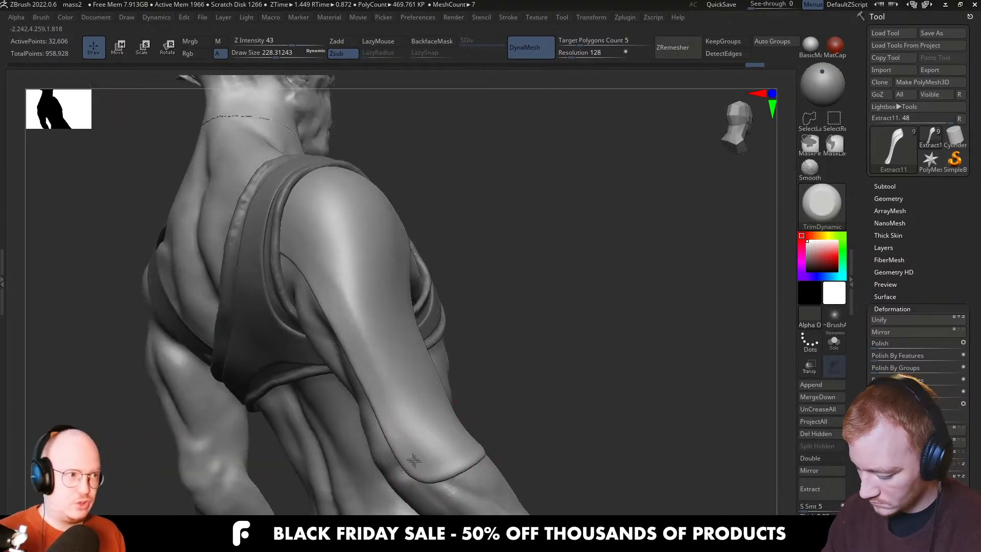
{"action": "right_click_drag", "start_coordinate": [437, 479], "coordinate": [447, 452]}
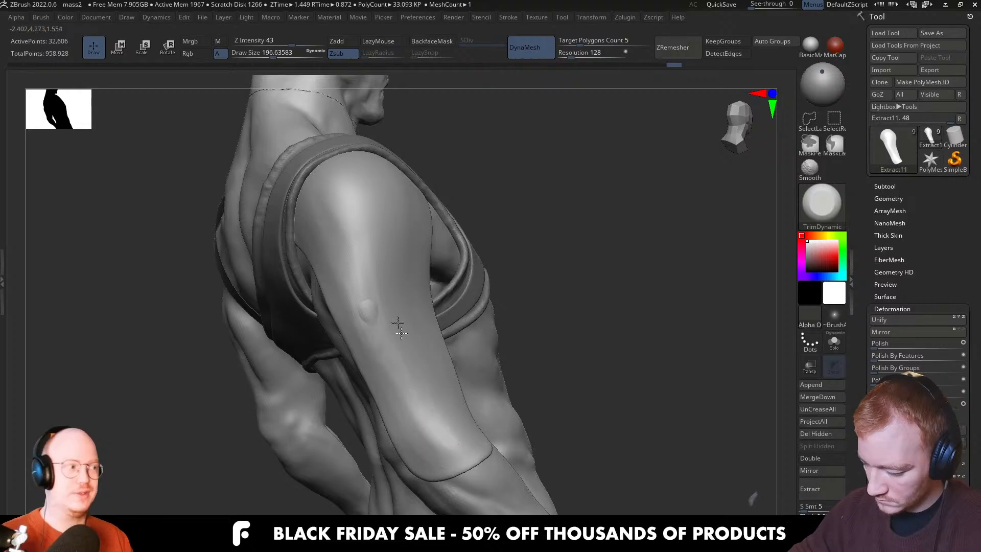
Adjust the back of the sleeve at mid upper arm with the Move brush enlarged to a draw size of about 318
{"action": "right_click_drag", "start_coordinate": [378, 338], "coordinate": [420, 324]}
{"action": "key", "text": "b"}
{"action": "key", "text": "m"}
{"action": "key", "text": "v"}
{"action": "key", "text": "s"}
{"action": "left_click_drag", "start_coordinate": [378, 311], "coordinate": [390, 311]}
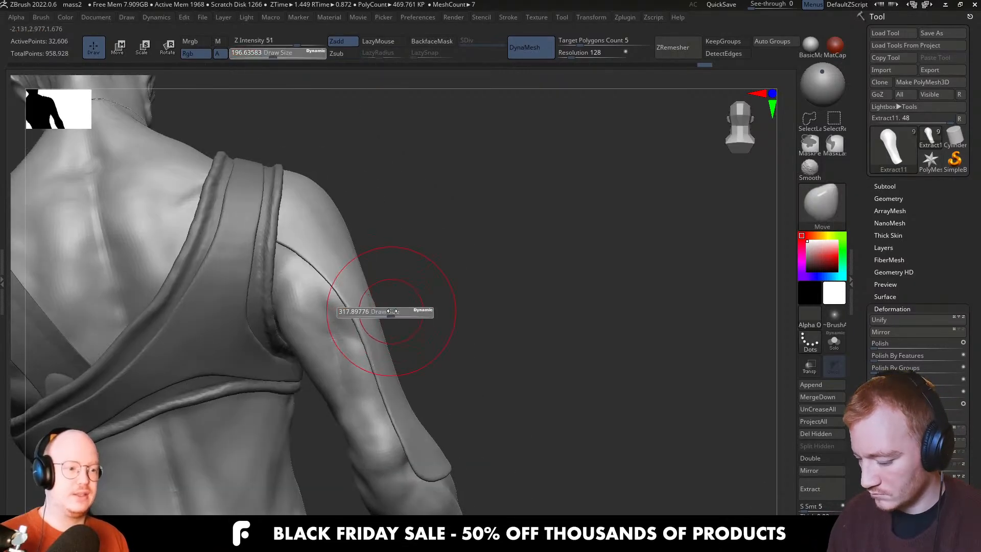
Push in the sleeve's outer contour below the shoulder with the Move brush at a draw size of about 365
{"action": "right_click_drag", "start_coordinate": [388, 311], "coordinate": [373, 350]}
{"action": "key", "text": "s"}
{"action": "left_click_drag", "start_coordinate": [395, 338], "coordinate": [398, 337]}
{"action": "right_click_drag", "start_coordinate": [399, 337], "coordinate": [374, 322]}
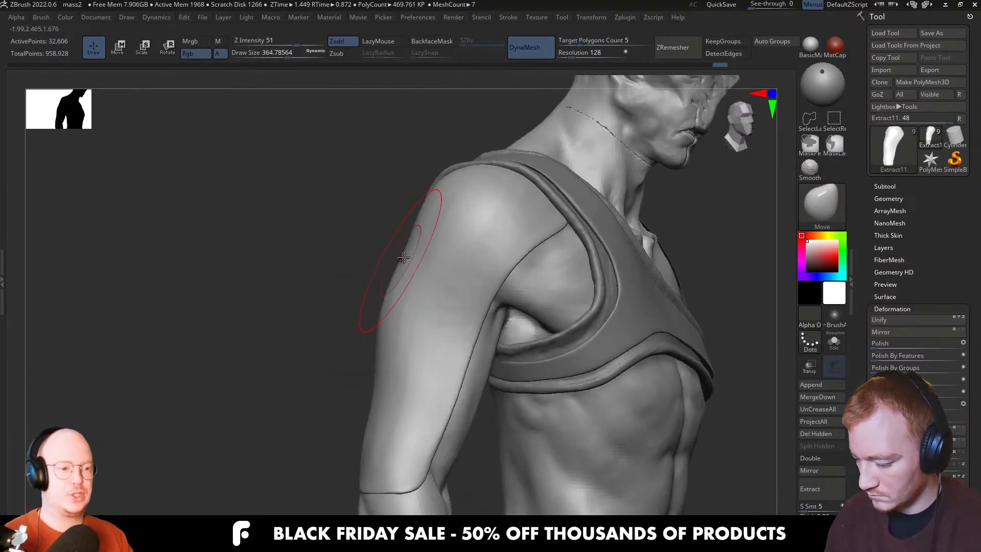
{"action": "left_click_drag", "start_coordinate": [403, 259], "coordinate": [415, 260]}
{"action": "mouse_move", "coordinate": [415, 261]}
{"action": "right_mouse_down", "text": "ctrl"}
{"action": "mouse_move", "coordinate": [418, 297]}
{"action": "mouse_move", "coordinate": [378, 307]}
{"action": "mouse_move", "coordinate": [376, 327]}
{"action": "right_mouse_up", "text": "ctrl"}
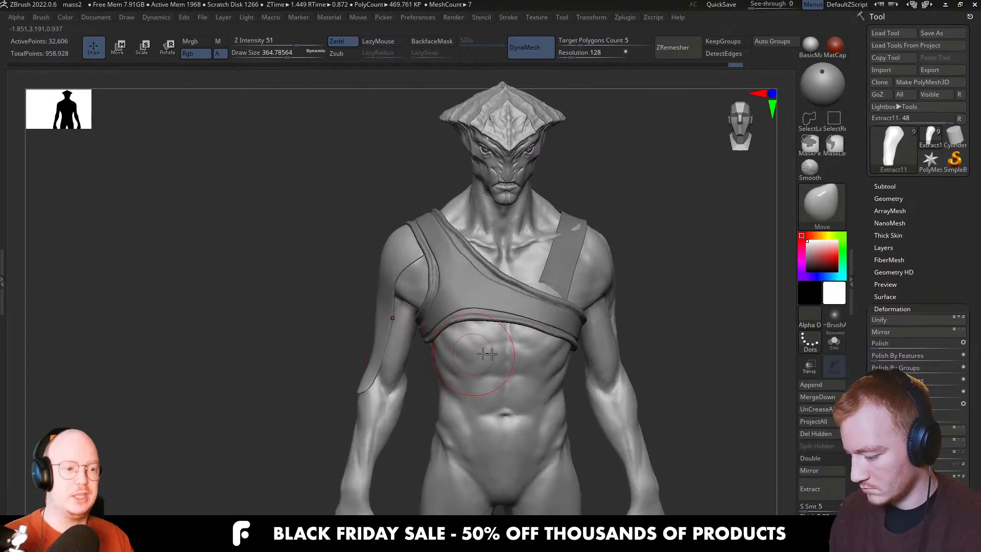
Select the chest panel and pull its front edges in from the surrounding trim with the Move brush at draw sizes of about 212 and 187
{"action": "left_click", "coordinate": [526, 375], "text": "alt"}
{"action": "right_click_drag", "start_coordinate": [526, 376], "coordinate": [541, 368], "text": "alt"}
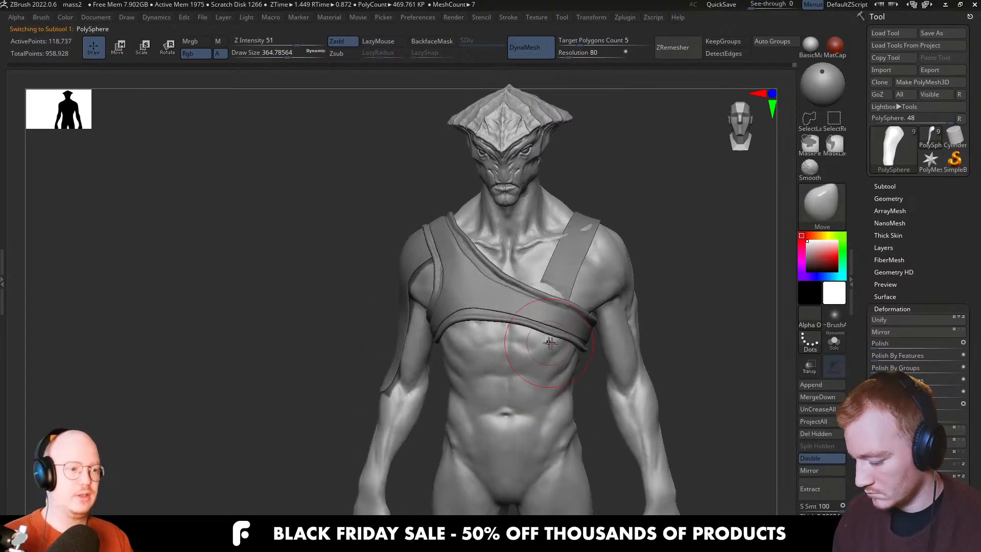
{"action": "mouse_move", "coordinate": [613, 312]}
{"action": "right_mouse_down"}
{"action": "mouse_move", "coordinate": [649, 322]}
{"action": "mouse_move", "coordinate": [608, 327]}
{"action": "right_mouse_up"}
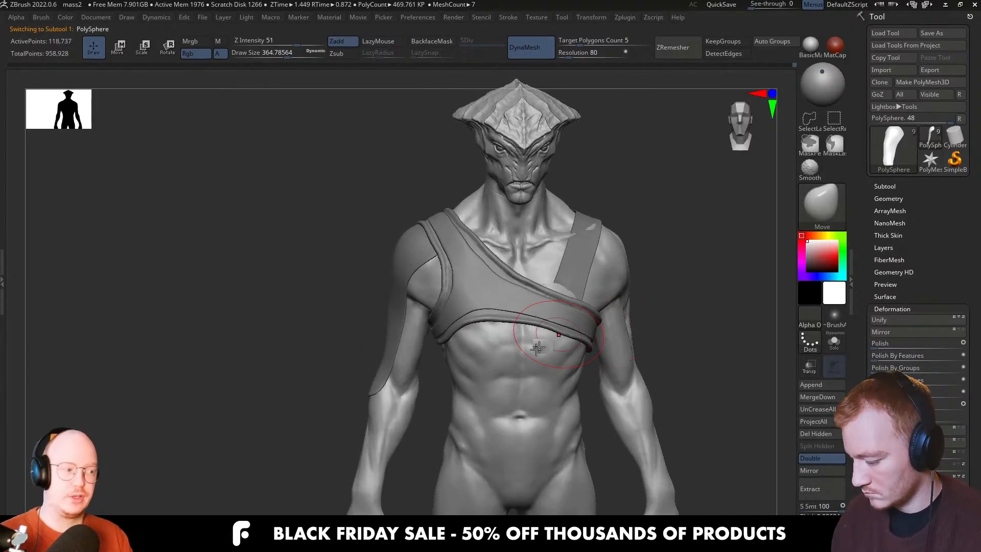
{"action": "right_click_drag", "start_coordinate": [539, 346], "coordinate": [517, 360], "text": "alt"}
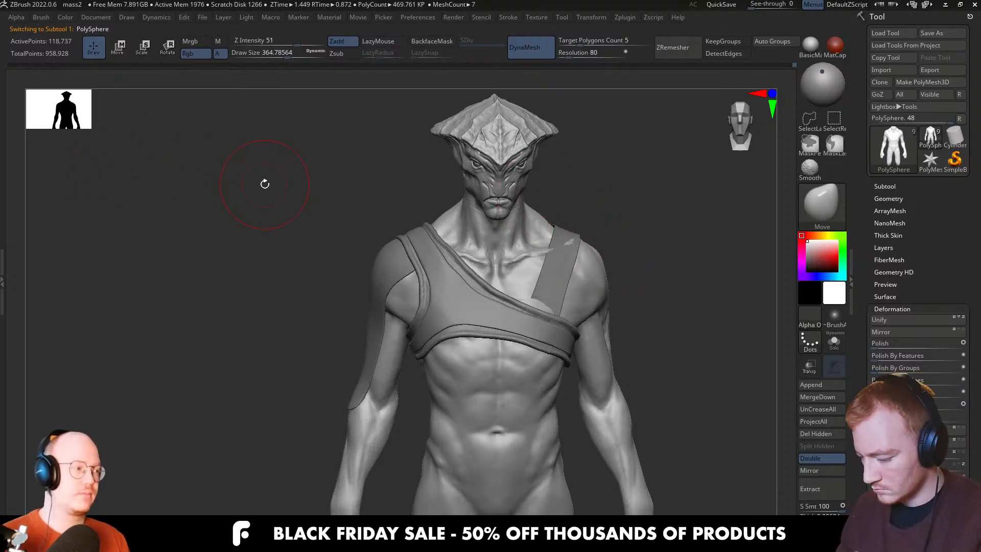
{"action": "left_click", "coordinate": [441, 286], "text": "alt"}
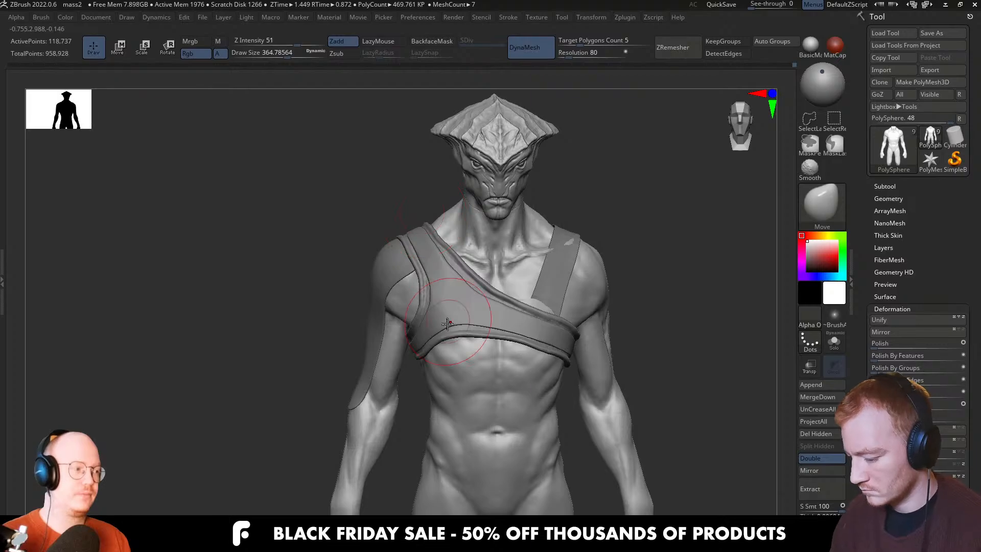
{"action": "right_click_drag", "start_coordinate": [442, 284], "coordinate": [442, 344], "text": "ctrl"}
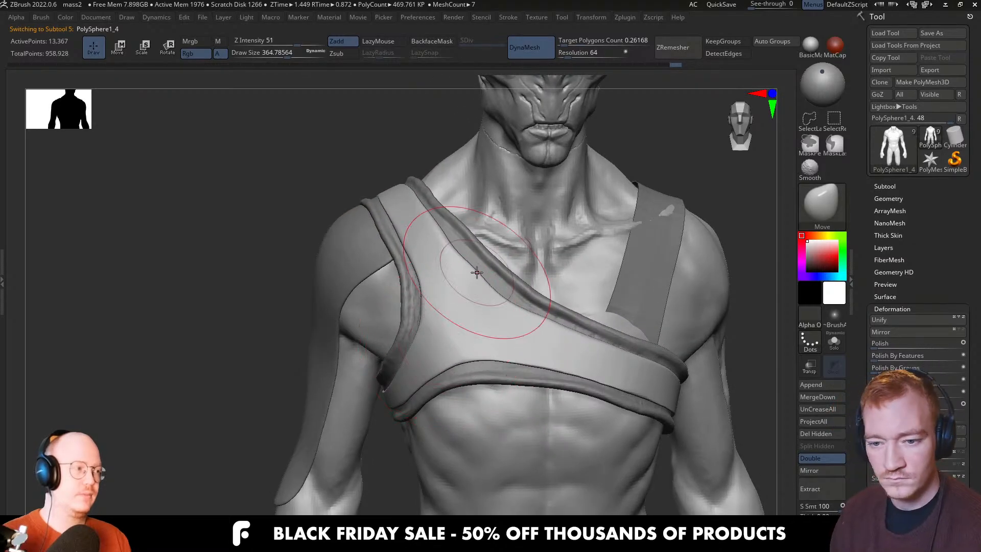
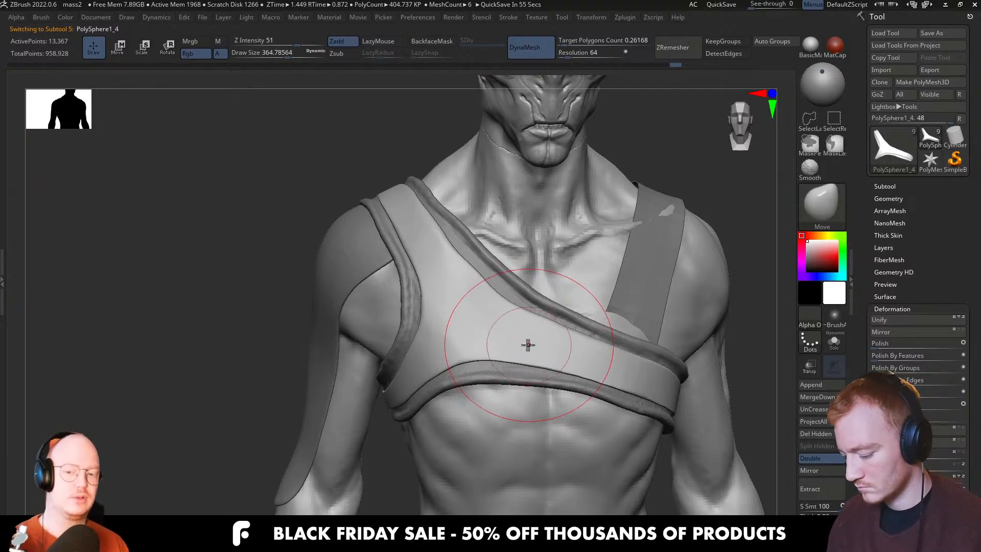
{"action": "mouse_move", "coordinate": [499, 324]}
{"action": "right_mouse_down", "text": "alt"}
{"action": "mouse_move", "coordinate": [467, 296]}
{"action": "mouse_move", "coordinate": [466, 311]}
{"action": "right_mouse_up", "text": "alt"}
{"action": "key", "text": "bracketleft"}
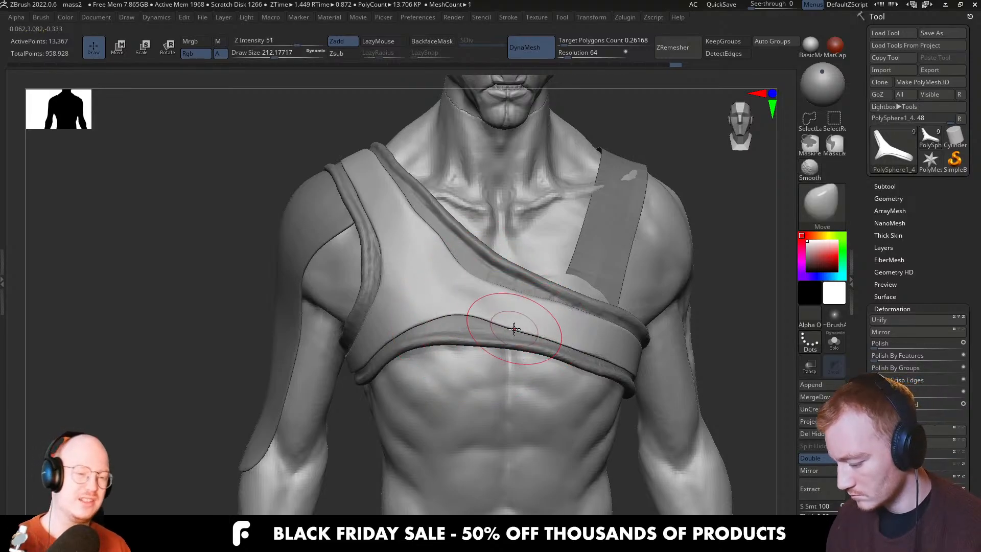
{"action": "mouse_move", "coordinate": [493, 318]}
{"action": "right_mouse_down"}
{"action": "mouse_move", "coordinate": [499, 328]}
{"action": "mouse_move", "coordinate": [506, 322]}
{"action": "mouse_move", "coordinate": [502, 342]}
{"action": "mouse_move", "coordinate": [574, 329]}
{"action": "mouse_move", "coordinate": [495, 324]}
{"action": "mouse_move", "coordinate": [489, 333]}
{"action": "mouse_move", "coordinate": [557, 347]}
{"action": "mouse_move", "coordinate": [595, 341]}
{"action": "mouse_move", "coordinate": [506, 327]}
{"action": "right_mouse_up"}
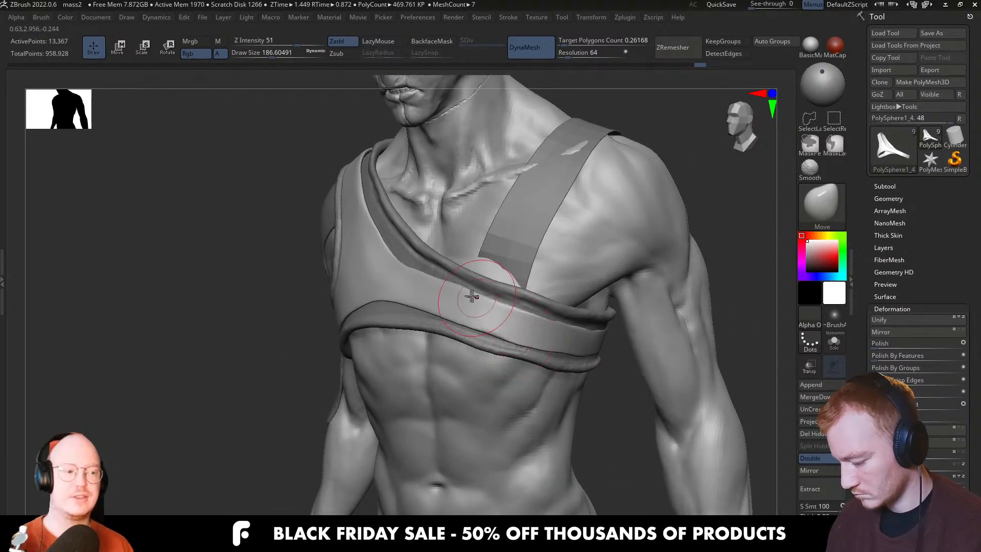
{"action": "right_click_drag", "start_coordinate": [472, 297], "coordinate": [434, 302]}
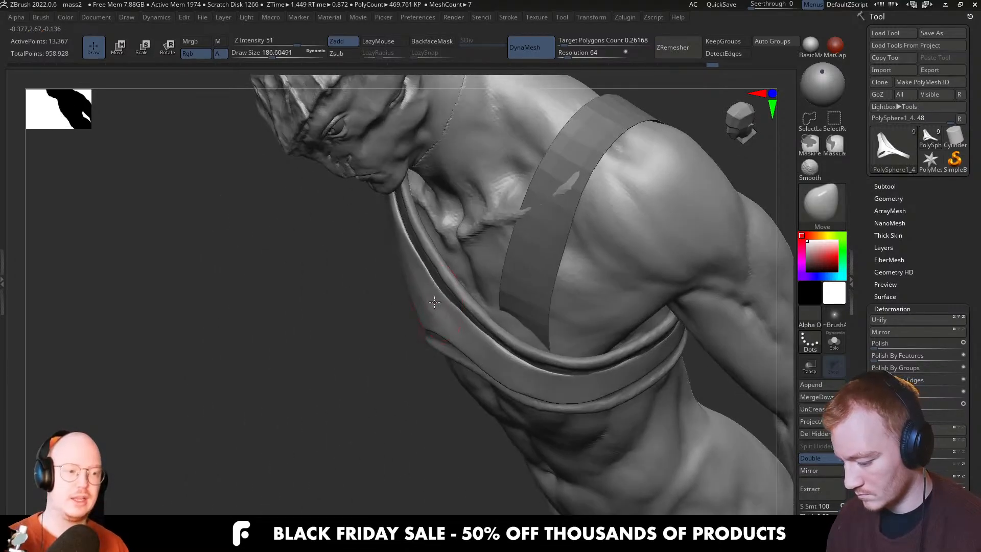
Smooth the front of the chest panel with a brush draw size of about 274
{"action": "key", "text": "s"}
{"action": "left_click_drag", "start_coordinate": [434, 302], "coordinate": [443, 301]}
{"action": "mouse_move", "coordinate": [437, 303]}
{"action": "right_mouse_down"}
{"action": "mouse_move", "coordinate": [450, 311]}
{"action": "mouse_move", "coordinate": [445, 343]}
{"action": "right_mouse_up"}
{"action": "key", "text": "shift"}
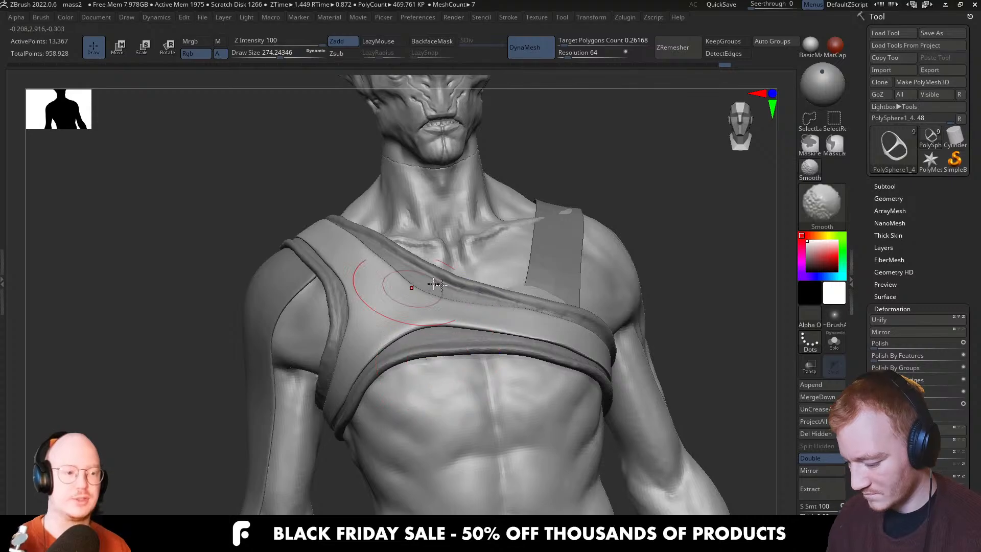
Carve a short vertical seam across the narrow centre of the chest panel with the DamStandard brush at a draw size of about 51
{"action": "mouse_move", "coordinate": [410, 284]}
{"action": "right_mouse_down"}
{"action": "mouse_move", "coordinate": [436, 385]}
{"action": "mouse_move", "coordinate": [442, 337]}
{"action": "right_mouse_up"}
{"action": "key", "text": "b"}
{"action": "key", "text": "d"}
{"action": "key", "text": "s"}
{"action": "key", "text": "s"}
{"action": "mouse_move", "coordinate": [411, 318]}
{"action": "left_mouse_down"}
{"action": "mouse_move", "coordinate": [404, 318]}
{"action": "mouse_move", "coordinate": [410, 307]}
{"action": "left_mouse_up"}
{"action": "key", "text": "s"}
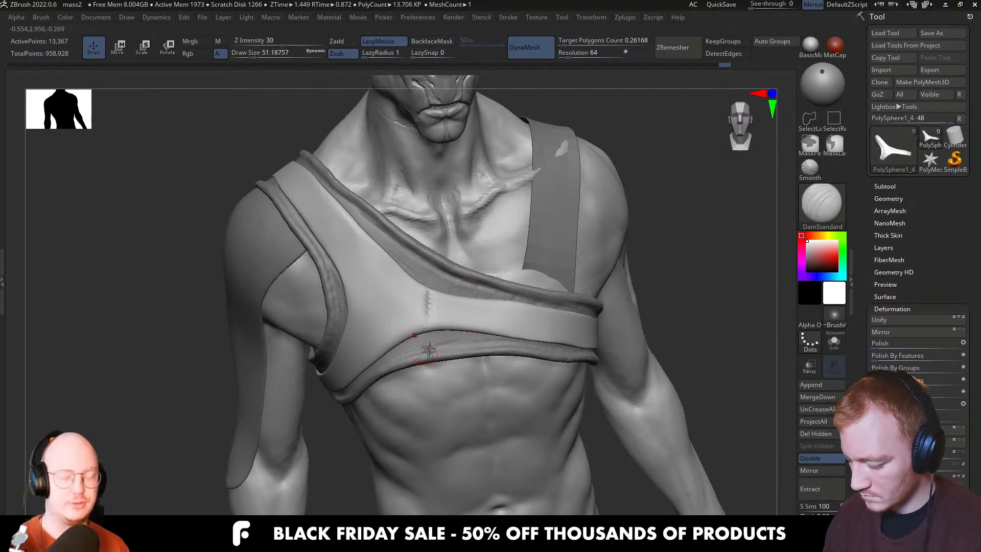
{"action": "mouse_move", "coordinate": [431, 320]}
{"action": "right_mouse_down"}
{"action": "mouse_move", "coordinate": [427, 342]}
{"action": "mouse_move", "coordinate": [475, 327]}
{"action": "mouse_move", "coordinate": [439, 309]}
{"action": "right_mouse_up"}
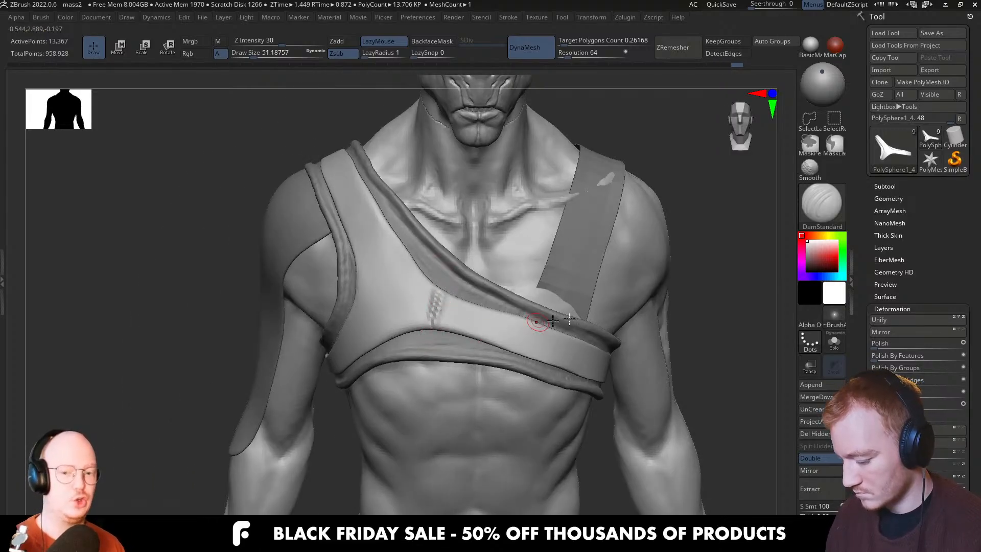
{"action": "right_click_drag", "start_coordinate": [453, 306], "coordinate": [519, 329]}
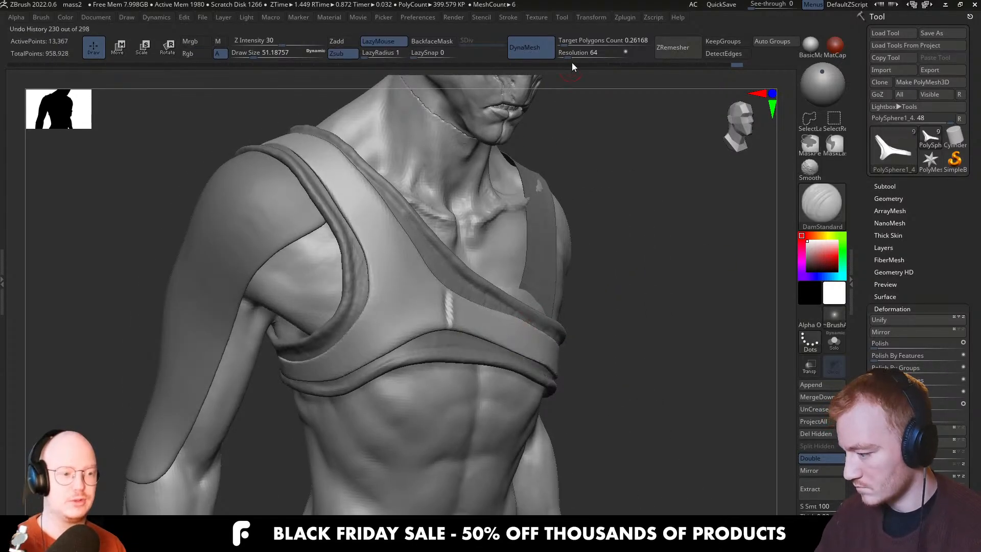
Re-DynaMesh the chest panel at resolution 112 and sharpen its vertical seam with DamStandard at draw sizes of about 27 and 39
{"action": "left_click_drag", "start_coordinate": [568, 56], "coordinate": [572, 55]}
{"action": "left_click_drag", "start_coordinate": [625, 222], "coordinate": [666, 271], "text": "ctrl"}
{"action": "right_click_drag", "start_coordinate": [480, 323], "coordinate": [456, 307]}
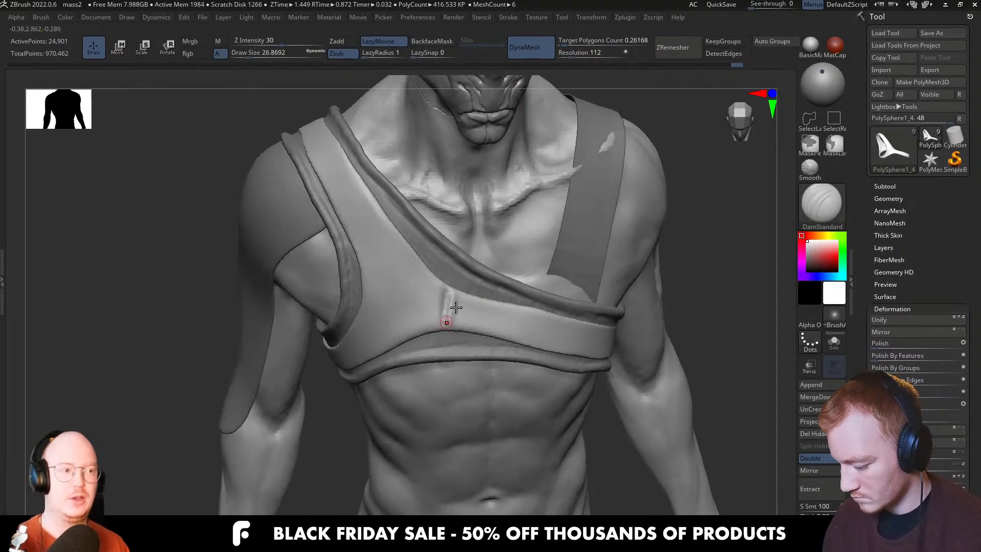
{"action": "key", "text": "bracketright"}
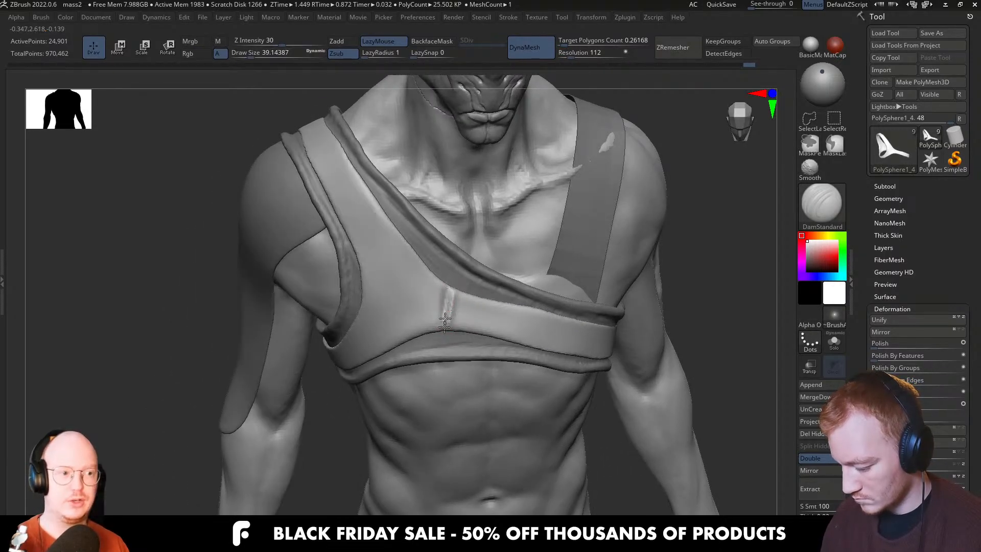
{"action": "left_click_drag", "start_coordinate": [447, 320], "coordinate": [448, 292], "text": "shift"}
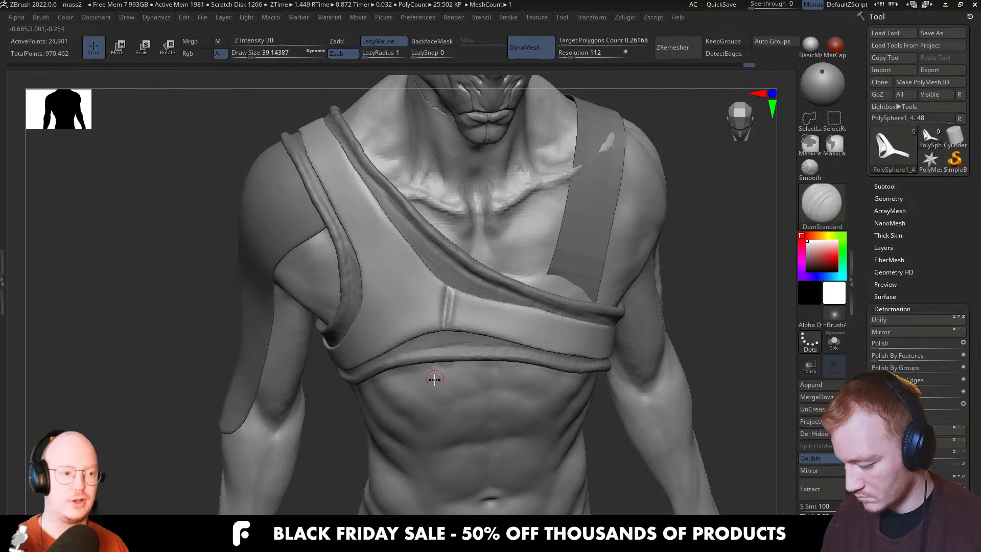
Flatten the surface beside the chest panel's vertical seam with the TrimDynamic brush at a draw size of about 124
{"action": "key", "text": "b"}
{"action": "key", "text": "t"}
{"action": "key", "text": "d"}
{"action": "key", "text": "s"}
{"action": "left_click_drag", "start_coordinate": [458, 329], "coordinate": [459, 301]}
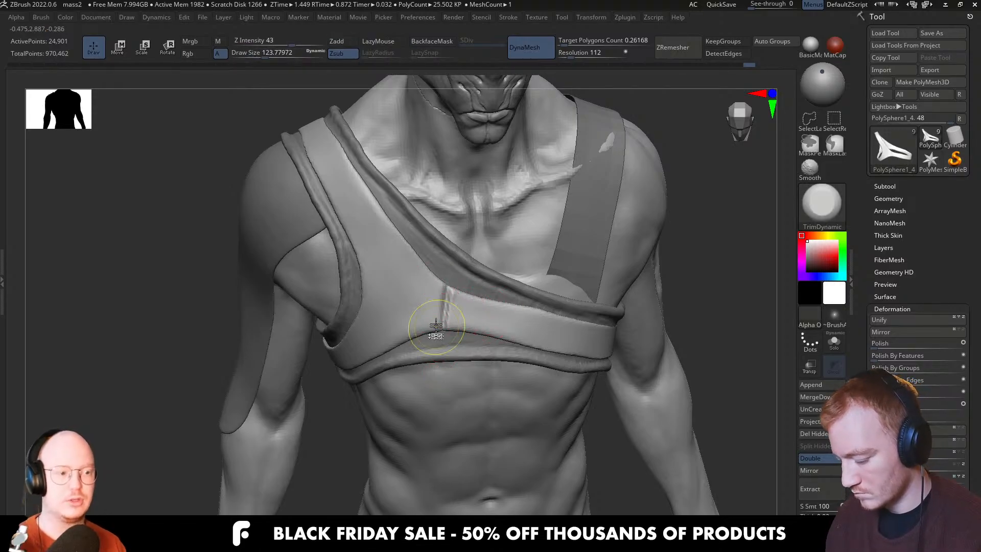
Build up raised borders on both sides of the chest panel's vertical seam with ClayBuildup at a draw size of about 33
{"action": "right_click_drag", "start_coordinate": [436, 325], "coordinate": [460, 334], "text": "ctrl"}
{"action": "key", "text": "b"}
{"action": "key", "text": "c"}
{"action": "key", "text": "b"}
{"action": "key", "text": "s"}
{"action": "left_click_drag", "start_coordinate": [454, 291], "coordinate": [439, 290]}
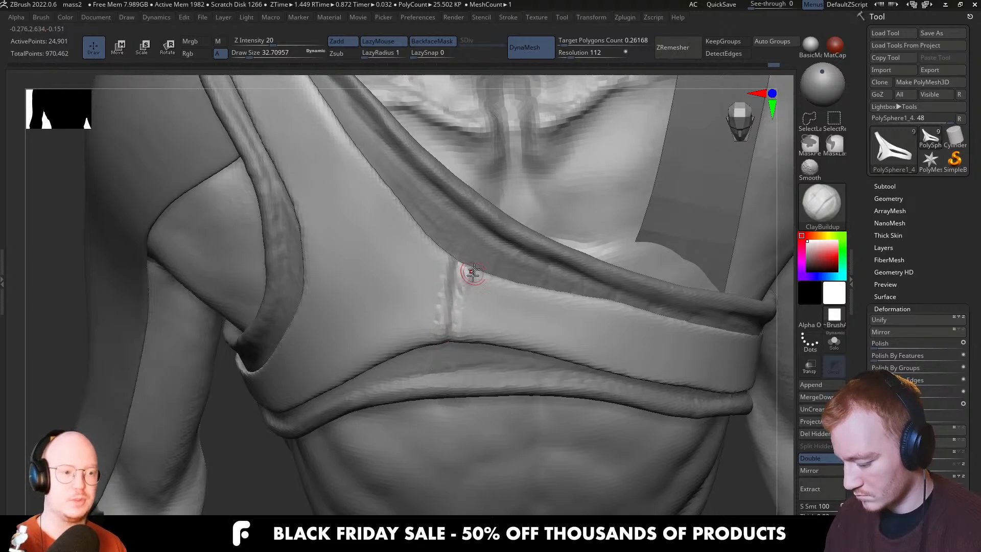
Reshape the chest panel around the vertical seam with the Move brush, ending at a draw size of about 197
{"action": "mouse_move", "coordinate": [464, 312]}
{"action": "right_mouse_down", "text": "ctrl"}
{"action": "mouse_move", "coordinate": [501, 278]}
{"action": "mouse_move", "coordinate": [490, 312]}
{"action": "mouse_move", "coordinate": [533, 349]}
{"action": "mouse_move", "coordinate": [450, 299]}
{"action": "mouse_move", "coordinate": [447, 317]}
{"action": "mouse_move", "coordinate": [440, 266]}
{"action": "right_mouse_up", "text": "ctrl"}
{"action": "key", "text": "b"}
{"action": "key", "text": "m"}
{"action": "key", "text": "v"}
{"action": "key", "text": "s"}
{"action": "left_click_drag", "start_coordinate": [442, 277], "coordinate": [460, 276]}
{"action": "left_click_drag", "start_coordinate": [443, 280], "coordinate": [409, 284]}
{"action": "mouse_move", "coordinate": [388, 286]}
{"action": "right_mouse_down"}
{"action": "mouse_move", "coordinate": [409, 401]}
{"action": "mouse_move", "coordinate": [396, 300]}
{"action": "mouse_move", "coordinate": [366, 296]}
{"action": "right_mouse_up"}
{"action": "left_click_drag", "start_coordinate": [445, 252], "coordinate": [454, 231]}
{"action": "mouse_move", "coordinate": [421, 230]}
{"action": "right_mouse_down", "text": "ctrl"}
{"action": "mouse_move", "coordinate": [429, 259]}
{"action": "mouse_move", "coordinate": [528, 221]}
{"action": "right_mouse_up", "text": "ctrl"}
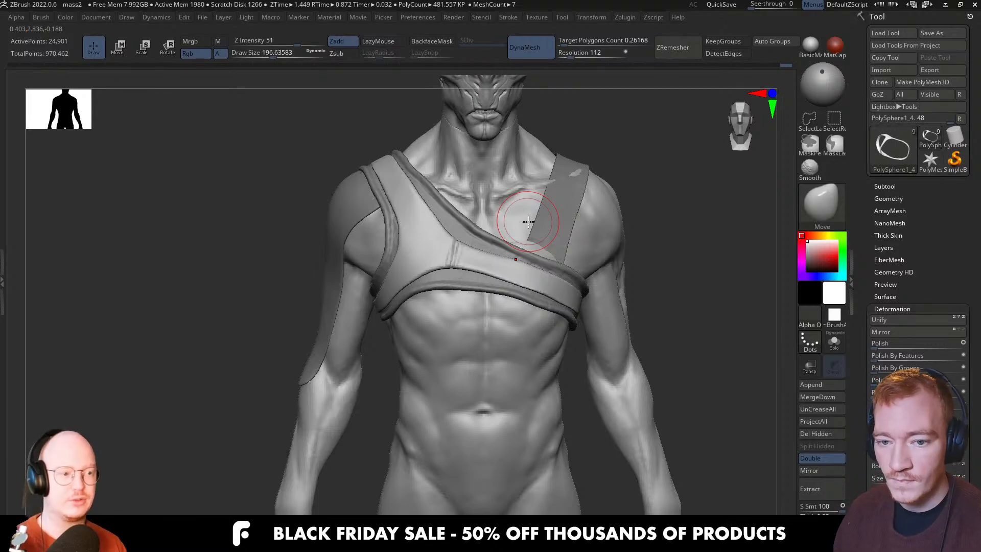
Adjust the chest panel's upper edge where it meets the vertical seam with the Move brush at a draw size of about 94
{"action": "left_click", "coordinate": [497, 274], "text": "alt"}
{"action": "right_click_drag", "start_coordinate": [454, 252], "coordinate": [456, 303], "text": "alt"}
{"action": "key", "text": "s"}
{"action": "left_click_drag", "start_coordinate": [466, 295], "coordinate": [454, 295]}
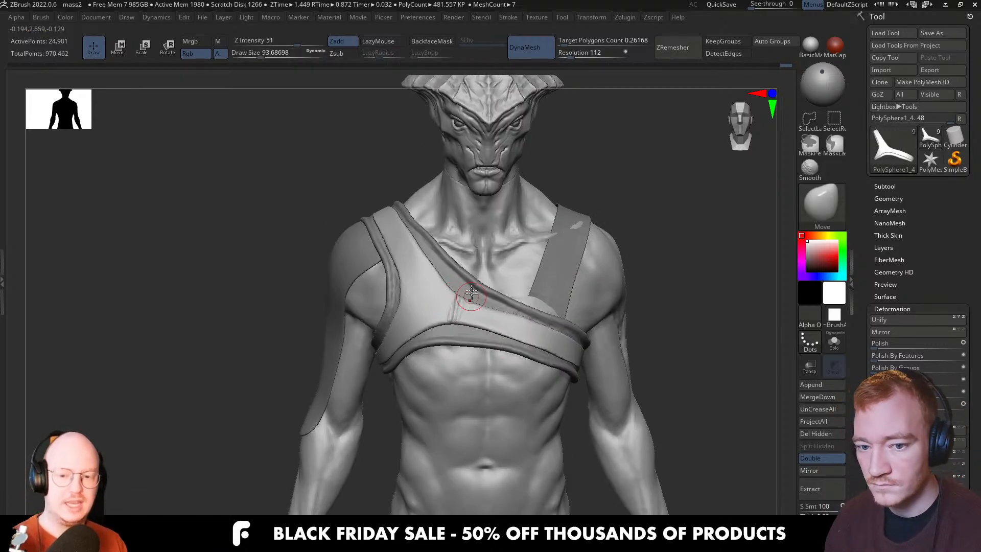
{"action": "mouse_move", "coordinate": [473, 335]}
{"action": "right_mouse_down", "text": "alt"}
{"action": "mouse_move", "coordinate": [499, 348]}
{"action": "mouse_move", "coordinate": [511, 317]}
{"action": "right_mouse_up", "text": "alt"}
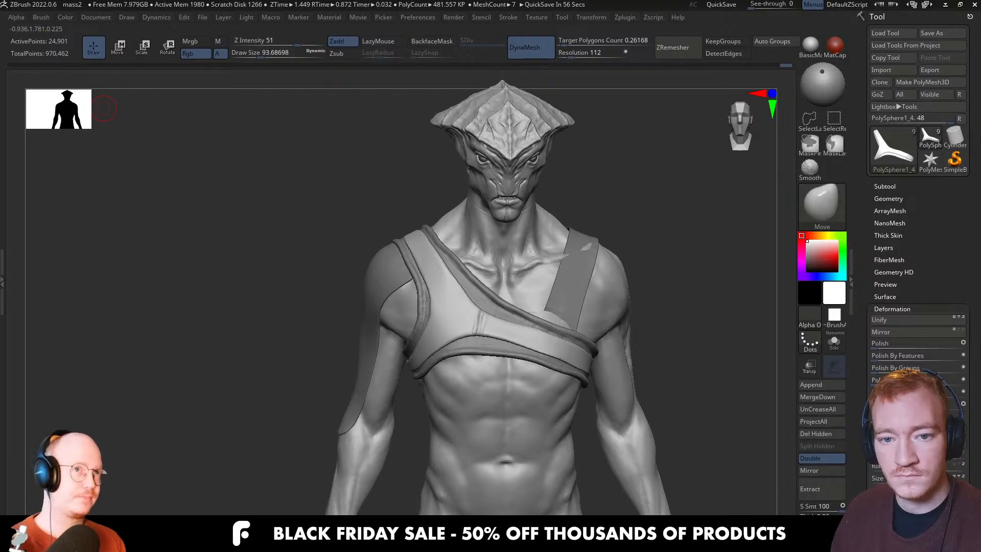
{"action": "right_click_drag", "start_coordinate": [466, 311], "coordinate": [478, 323]}
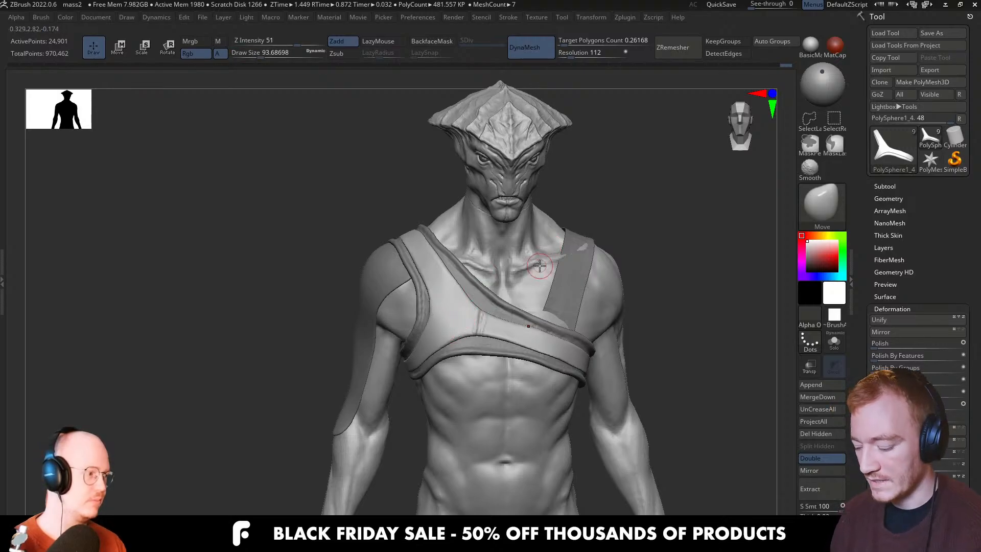
Build up a thin ridge along the chest panel's upper edge from the seam to the shoulder with ClayBuildup at a draw size of about 27
{"action": "key", "text": "2"}
{"action": "right_click_drag", "start_coordinate": [420, 329], "coordinate": [435, 376], "text": "ctrl"}
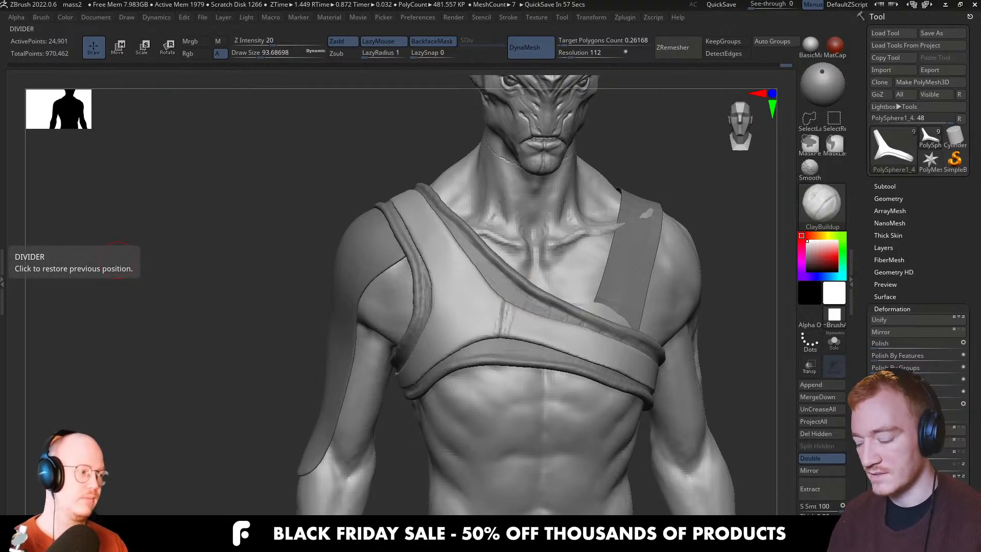
{"action": "right_click_drag", "start_coordinate": [484, 291], "coordinate": [494, 299], "text": "ctrl"}
{"action": "key", "text": "s"}
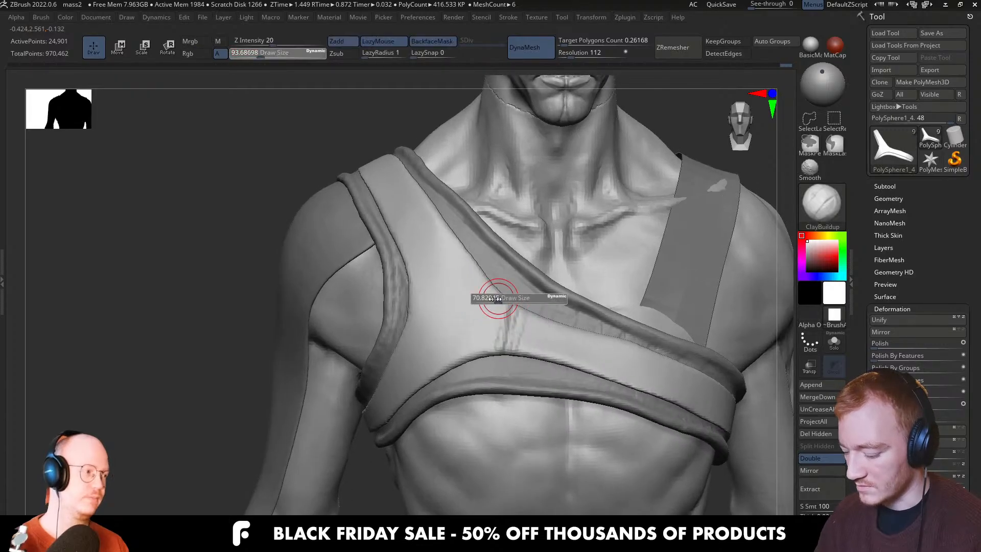
{"action": "left_click_drag", "start_coordinate": [495, 299], "coordinate": [486, 299]}
{"action": "right_click_drag", "start_coordinate": [497, 285], "coordinate": [507, 298]}
{"action": "left_click_drag", "start_coordinate": [500, 298], "coordinate": [447, 219]}
{"action": "left_click_drag", "start_coordinate": [470, 257], "coordinate": [403, 140]}
{"action": "right_click_drag", "start_coordinate": [396, 146], "coordinate": [396, 193]}
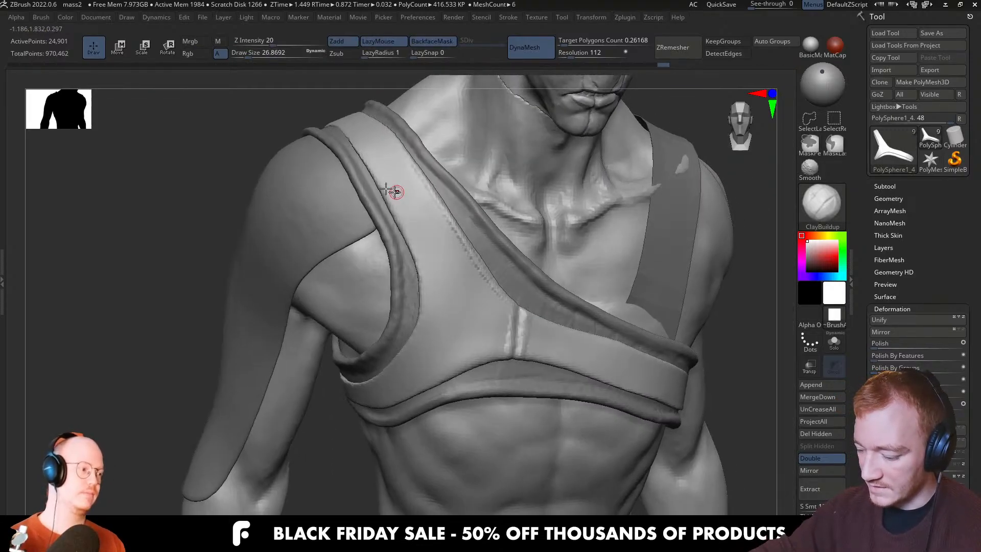
Build up a matching thin ridge along the chest panel's armhole edge with ClayBuildup at a draw size of about 27
{"action": "right_click_drag", "start_coordinate": [412, 324], "coordinate": [444, 204]}
{"action": "right_click_drag", "start_coordinate": [440, 266], "coordinate": [462, 221]}
{"action": "left_click_drag", "start_coordinate": [456, 182], "coordinate": [438, 247], "text": "shift"}
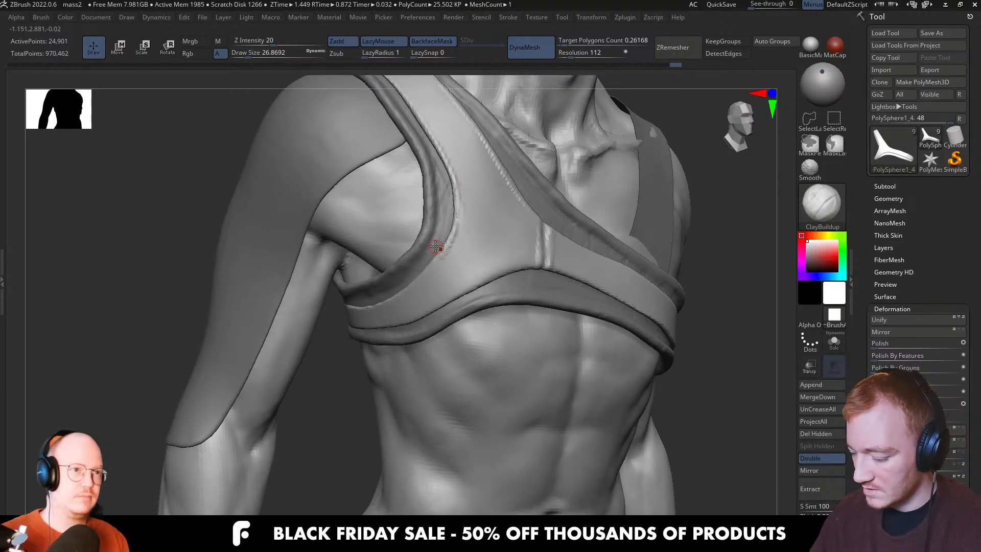
{"action": "right_click_drag", "start_coordinate": [438, 248], "coordinate": [445, 244]}
Continue the thin ClayBuildup ridge along the chest panel's lower edge, from the seam around to beneath the arm
{"action": "right_click_drag", "start_coordinate": [443, 309], "coordinate": [547, 274]}
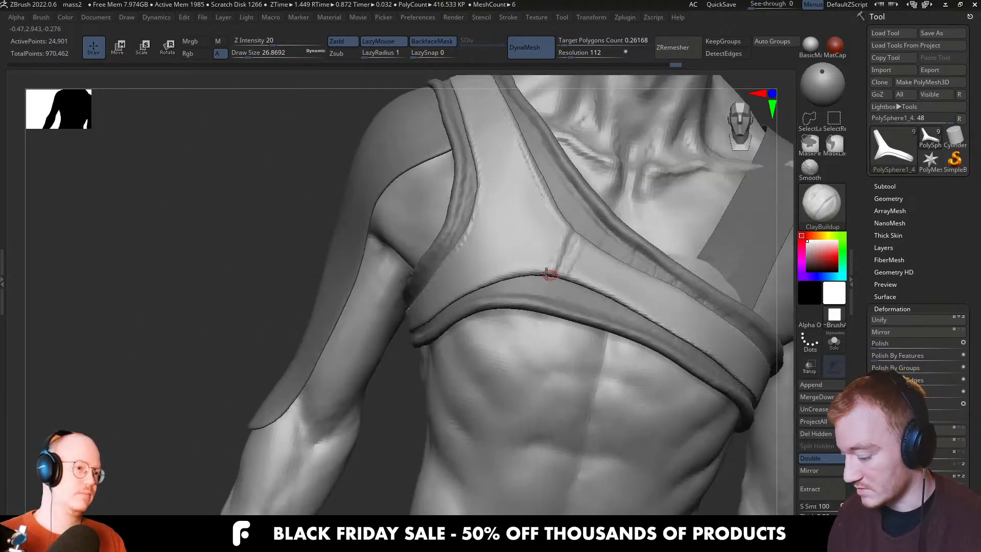
{"action": "right_click_drag", "start_coordinate": [465, 293], "coordinate": [513, 273]}
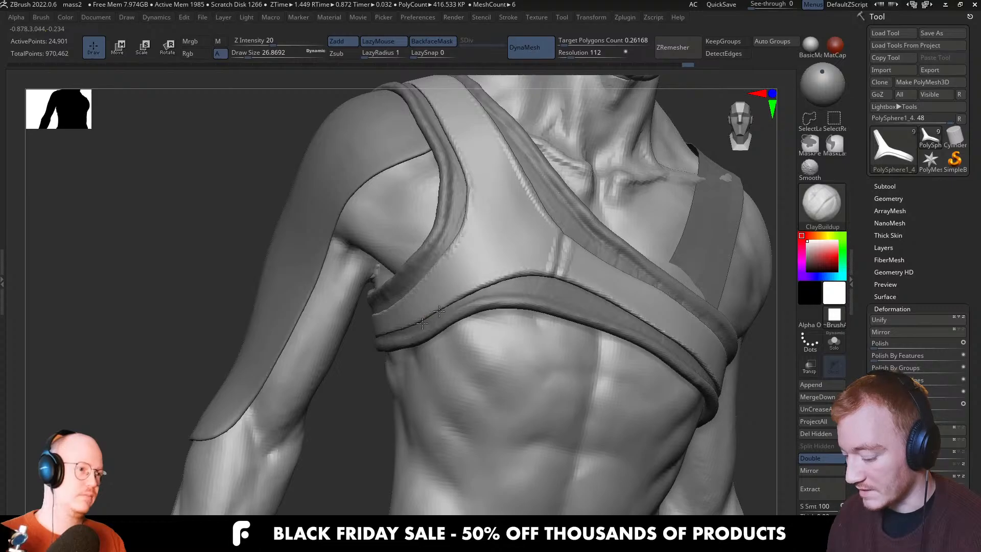
{"action": "right_click_drag", "start_coordinate": [439, 310], "coordinate": [470, 292]}
{"action": "right_click_drag", "start_coordinate": [419, 326], "coordinate": [422, 315]}
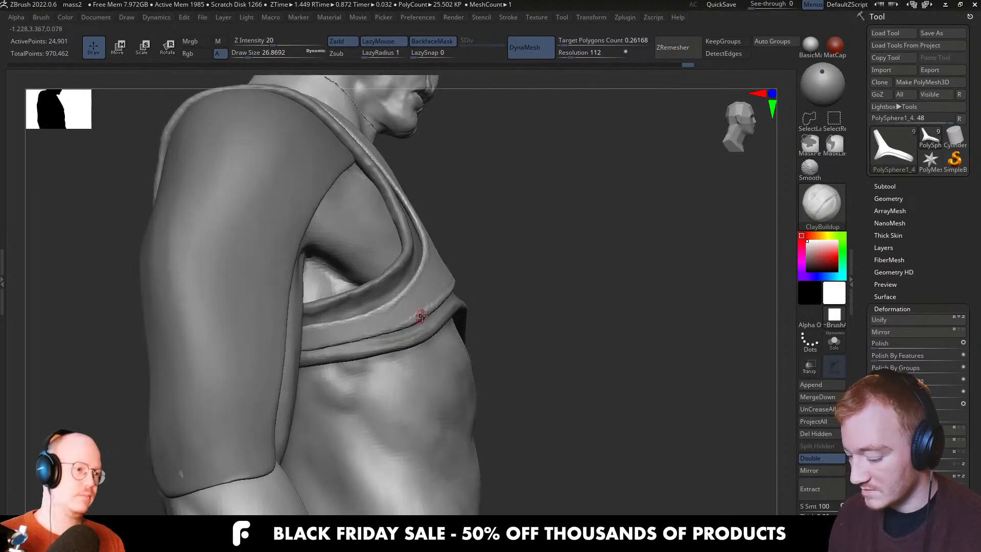
Refine the ridges along the chest panel's lower and underarm edges with ClayBuildup reduced to a draw size of about 17
{"action": "mouse_move", "coordinate": [375, 340]}
{"action": "right_mouse_down", "text": "alt"}
{"action": "mouse_move", "coordinate": [483, 321]}
{"action": "mouse_move", "coordinate": [510, 327]}
{"action": "right_mouse_up", "text": "alt"}
{"action": "key", "text": "alt+shift+s"}
{"action": "left_click_drag", "start_coordinate": [515, 324], "coordinate": [431, 344]}
{"action": "mouse_move", "coordinate": [473, 321]}
{"action": "right_mouse_down"}
{"action": "mouse_move", "coordinate": [514, 329]}
{"action": "mouse_move", "coordinate": [504, 301]}
{"action": "mouse_move", "coordinate": [530, 309]}
{"action": "mouse_move", "coordinate": [475, 332]}
{"action": "right_mouse_up"}
{"action": "key", "text": "alt+shift+s"}
{"action": "left_click_drag", "start_coordinate": [506, 296], "coordinate": [467, 326]}
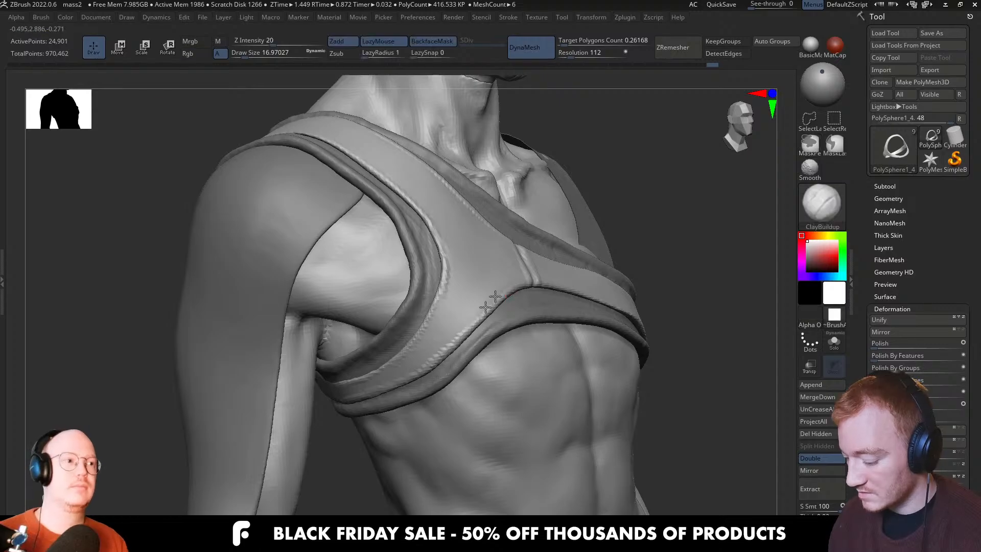
{"action": "left_click_drag", "start_coordinate": [513, 288], "coordinate": [457, 330]}
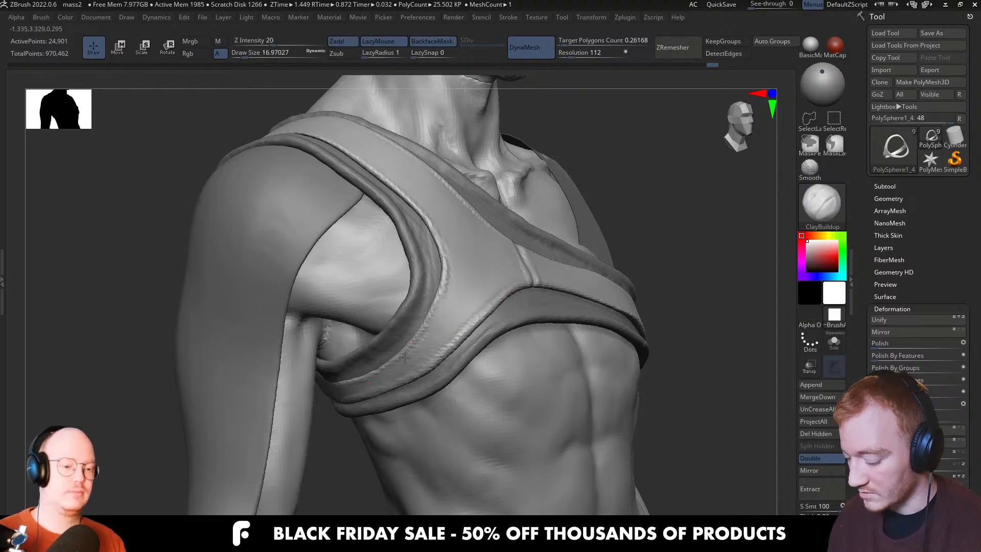
Reinforce the ridges on the chest panel's upper edge and around the front of the armhole with ClayBuildup at a draw size of about 17
{"action": "right_click_drag", "start_coordinate": [454, 284], "coordinate": [479, 280]}
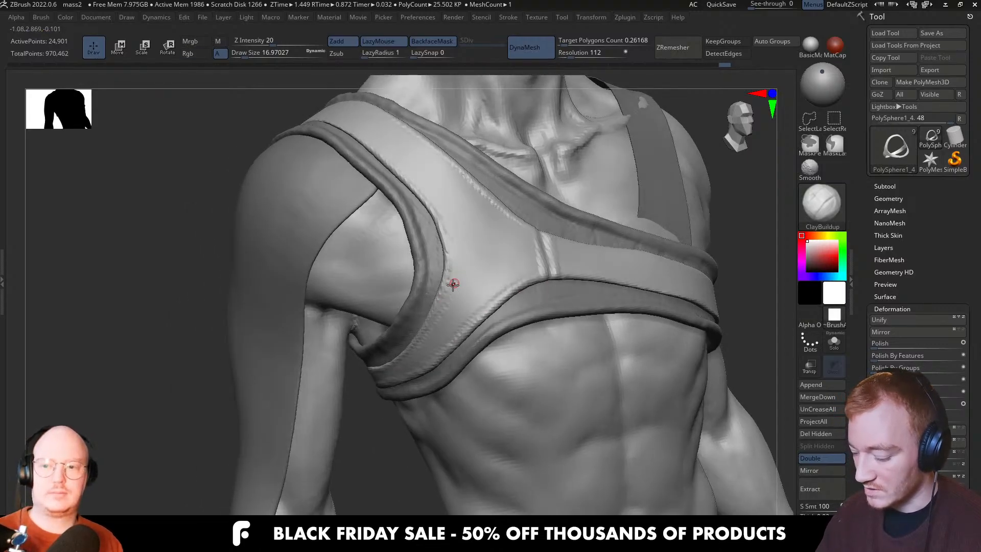
{"action": "right_click_drag", "start_coordinate": [467, 231], "coordinate": [484, 236], "text": "shift"}
{"action": "mouse_move", "coordinate": [549, 257]}
{"action": "right_mouse_down", "text": "alt"}
{"action": "mouse_move", "coordinate": [485, 323]}
{"action": "mouse_move", "coordinate": [460, 300]}
{"action": "right_mouse_up", "text": "alt"}
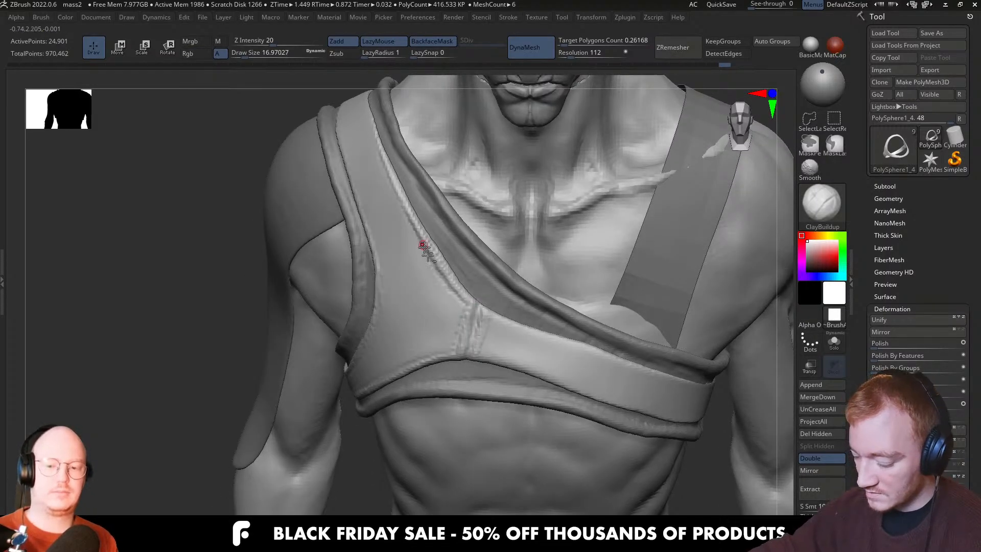
{"action": "right_click_drag", "start_coordinate": [388, 176], "coordinate": [409, 219], "text": "alt"}
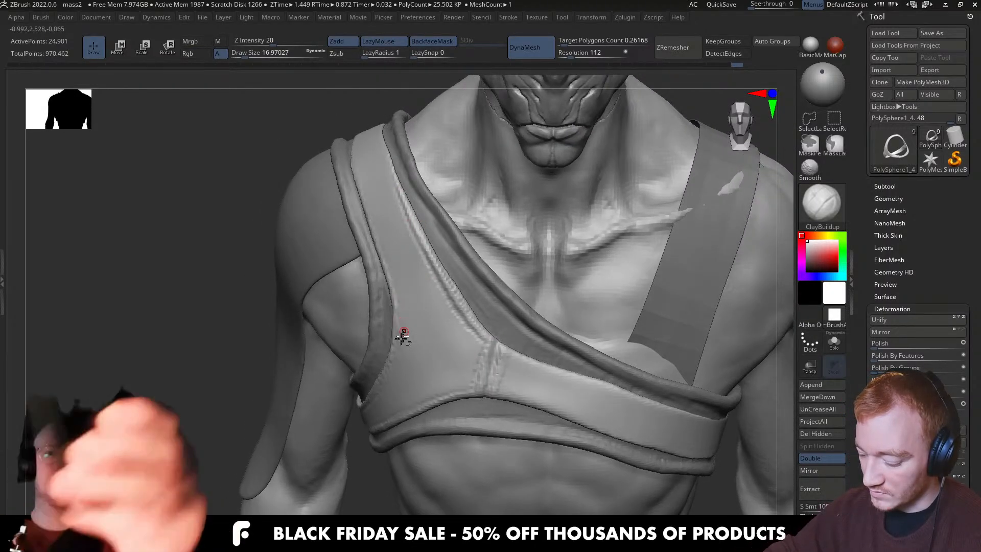
{"action": "right_click_drag", "start_coordinate": [402, 331], "coordinate": [435, 299]}
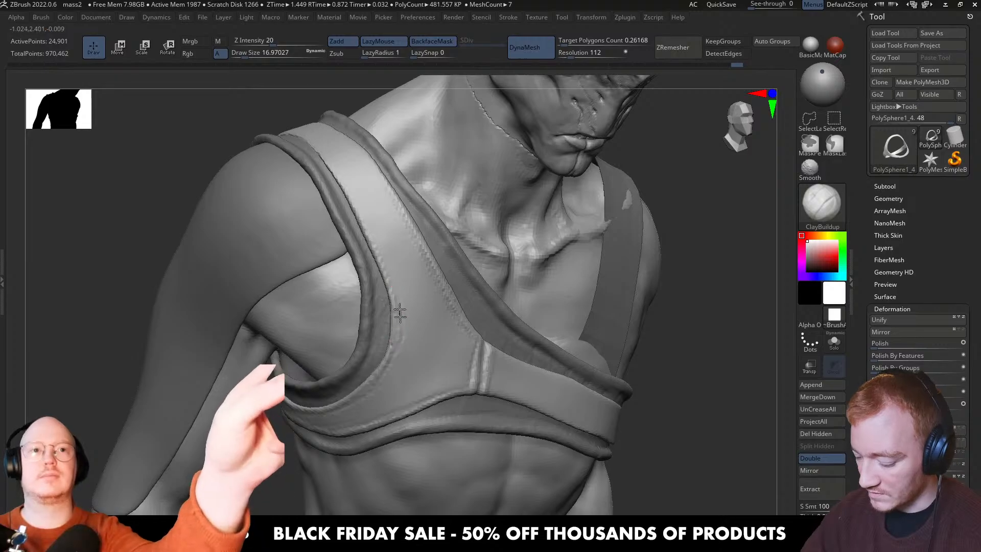
Build up the thin ridges along both edges of the shoulder strap's front with ClayBuildup at a draw size of about 17
{"action": "right_click_drag", "start_coordinate": [380, 222], "coordinate": [397, 359], "text": "alt"}
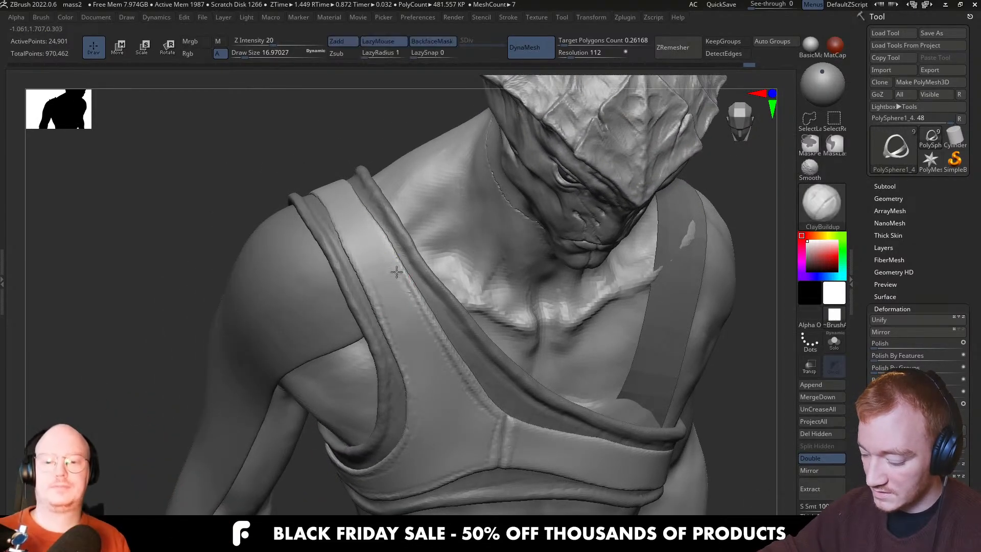
{"action": "right_click_drag", "start_coordinate": [384, 239], "coordinate": [383, 248]}
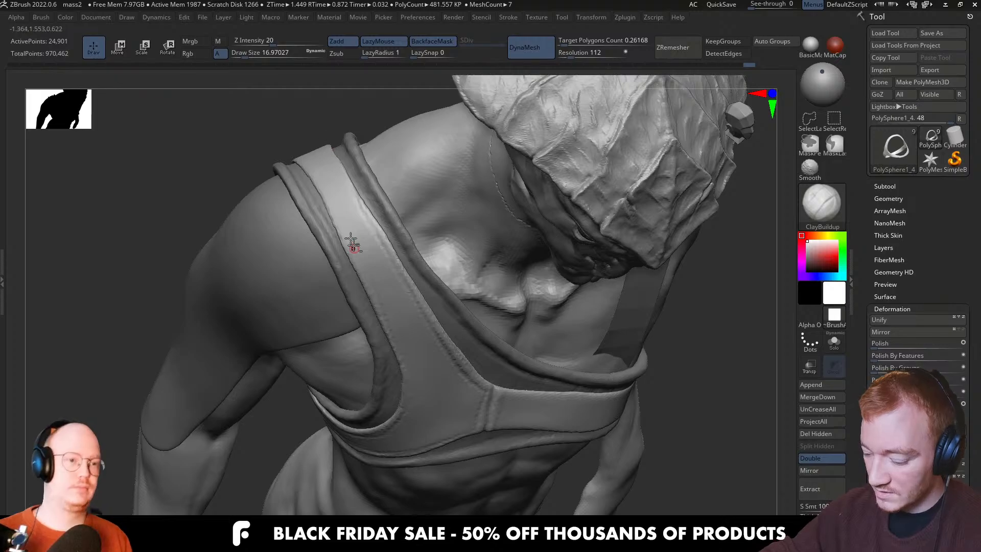
{"action": "right_click_drag", "start_coordinate": [376, 297], "coordinate": [386, 314]}
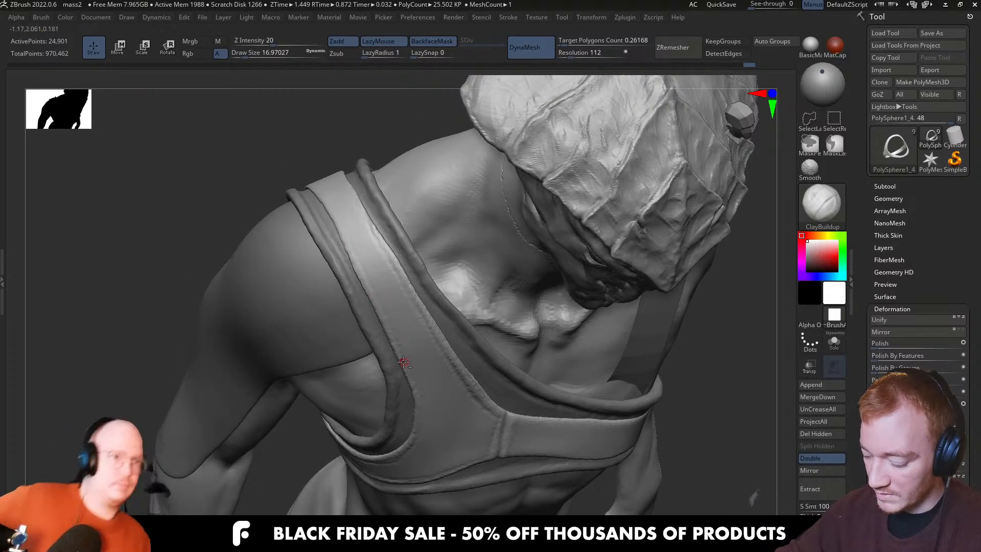
{"action": "right_click_drag", "start_coordinate": [352, 219], "coordinate": [348, 237]}
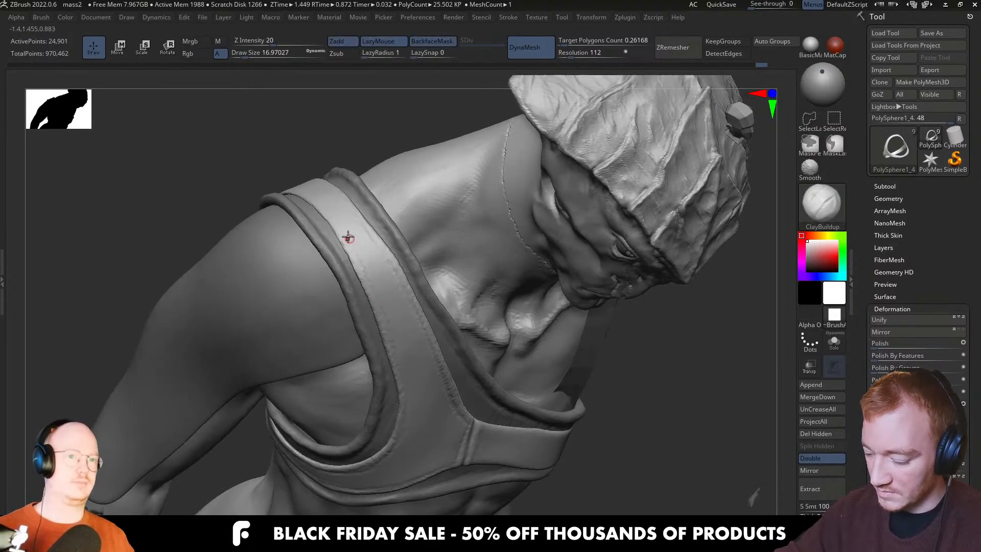
{"action": "right_click_drag", "start_coordinate": [348, 401], "coordinate": [327, 253]}
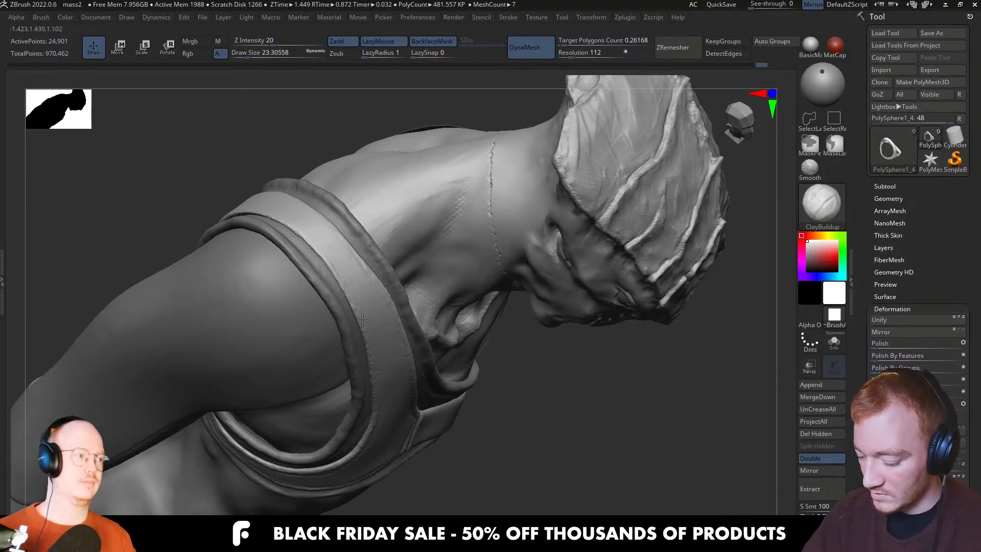
Continue the strap's edge ridges over the top of the right shoulder with ClayBuildup at a draw size of about 23
{"action": "right_click_drag", "start_coordinate": [363, 320], "coordinate": [333, 275]}
{"action": "right_click_drag", "start_coordinate": [329, 241], "coordinate": [370, 271]}
{"action": "right_click_drag", "start_coordinate": [362, 276], "coordinate": [350, 271]}
{"action": "right_click_drag", "start_coordinate": [327, 201], "coordinate": [317, 185]}
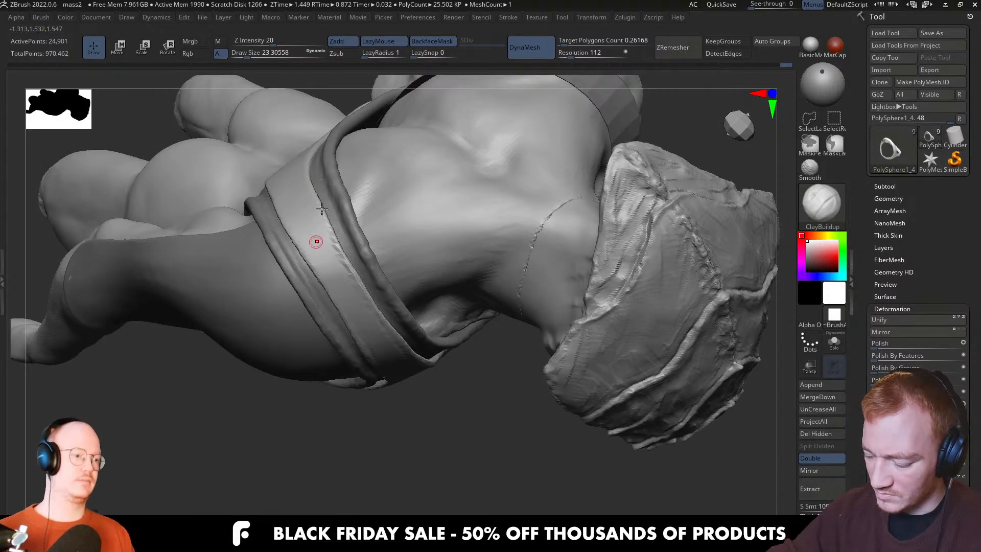
{"action": "right_click_drag", "start_coordinate": [315, 243], "coordinate": [271, 210]}
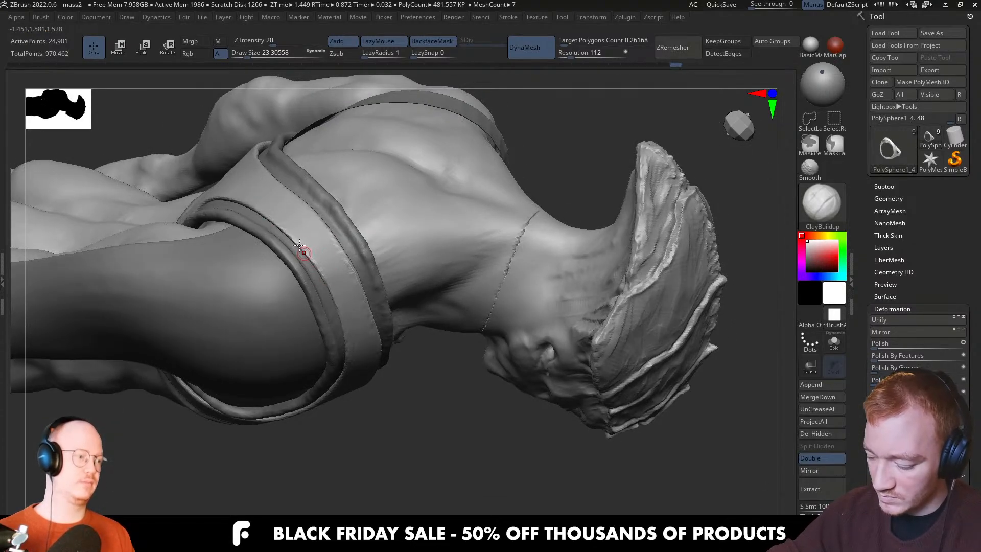
{"action": "right_click_drag", "start_coordinate": [318, 254], "coordinate": [323, 273]}
{"action": "mouse_move", "coordinate": [343, 326]}
{"action": "right_mouse_down"}
{"action": "mouse_move", "coordinate": [361, 313]}
{"action": "mouse_move", "coordinate": [362, 293]}
{"action": "right_mouse_up"}
Raise ridges along the lower and upper edges of the chest band beyond the central seam with ClayBuildup at a draw size of about 23
{"action": "mouse_move", "coordinate": [382, 338]}
{"action": "right_mouse_down"}
{"action": "mouse_move", "coordinate": [423, 300]}
{"action": "mouse_move", "coordinate": [428, 408]}
{"action": "mouse_move", "coordinate": [443, 339]}
{"action": "mouse_move", "coordinate": [445, 376]}
{"action": "mouse_move", "coordinate": [453, 334]}
{"action": "right_mouse_up"}
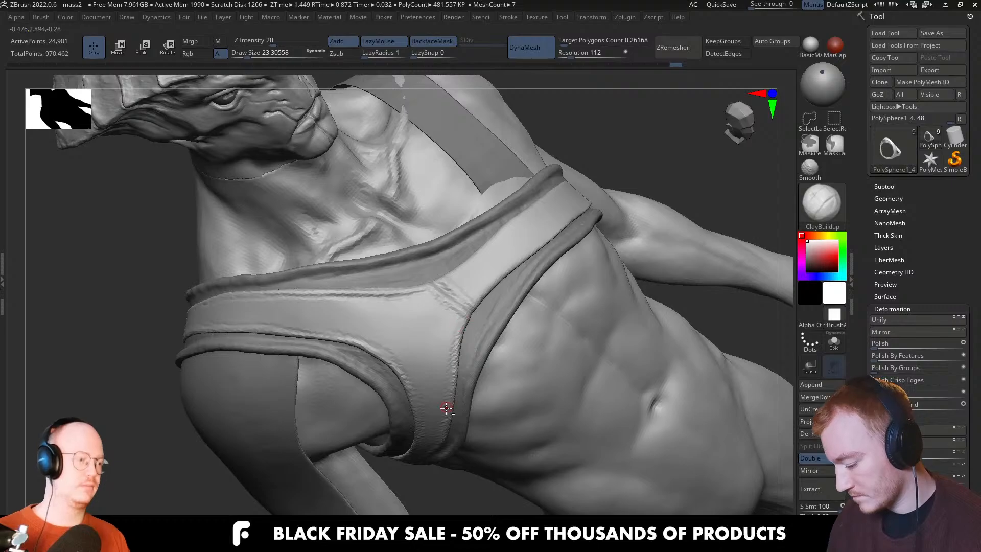
{"action": "mouse_move", "coordinate": [447, 407]}
{"action": "right_mouse_down"}
{"action": "mouse_move", "coordinate": [419, 370]}
{"action": "mouse_move", "coordinate": [447, 346]}
{"action": "right_mouse_up"}
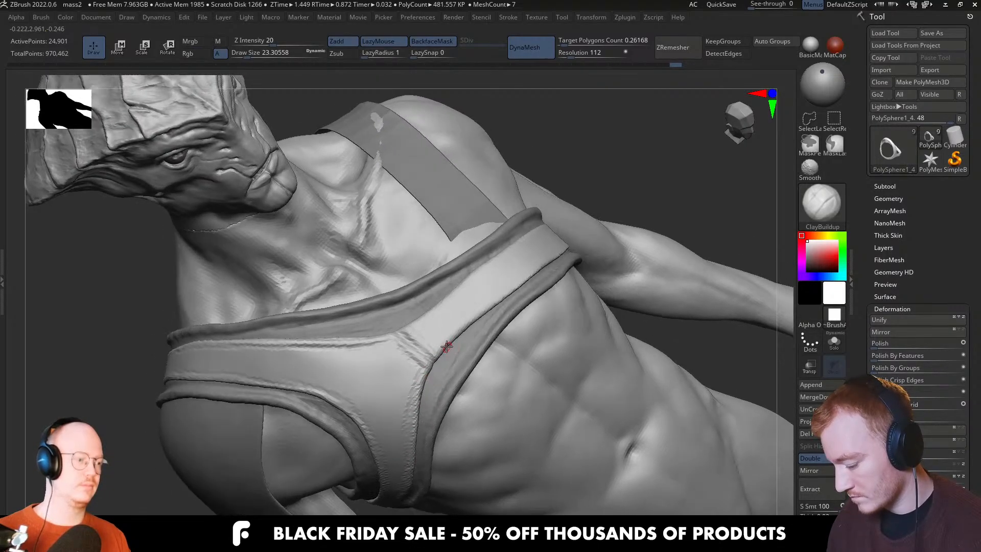
{"action": "right_click_drag", "start_coordinate": [543, 259], "coordinate": [412, 329]}
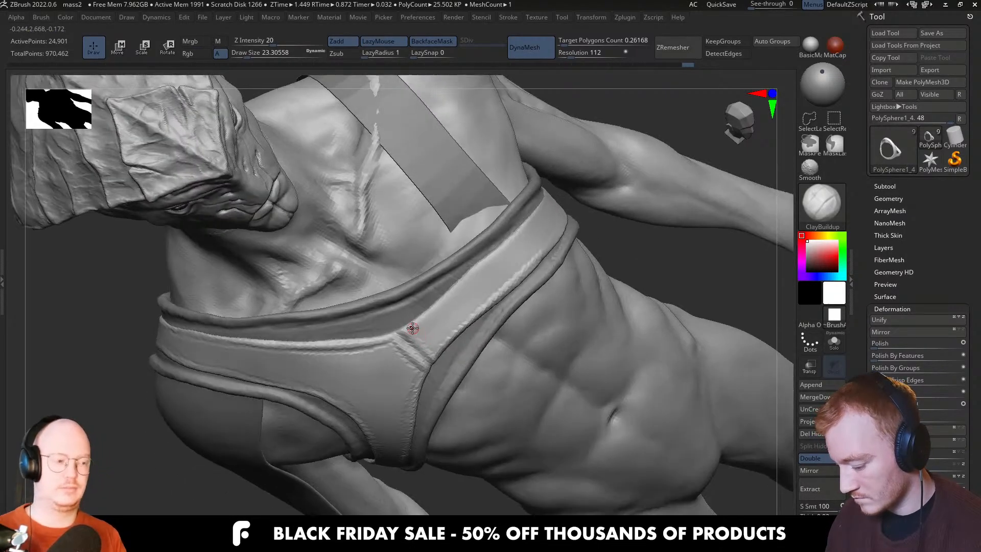
{"action": "left_click", "coordinate": [522, 222], "text": "alt"}
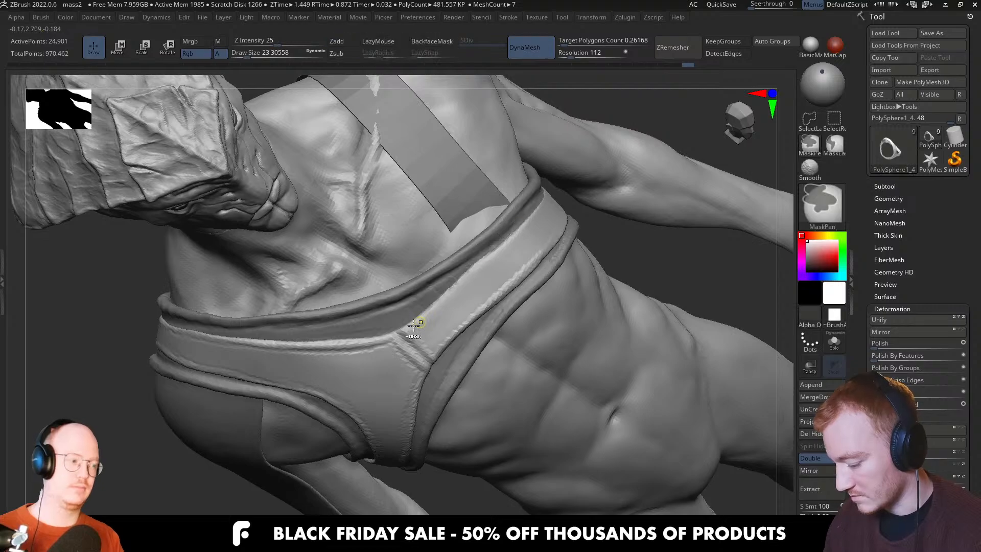
{"action": "left_click", "coordinate": [528, 225], "text": "alt"}
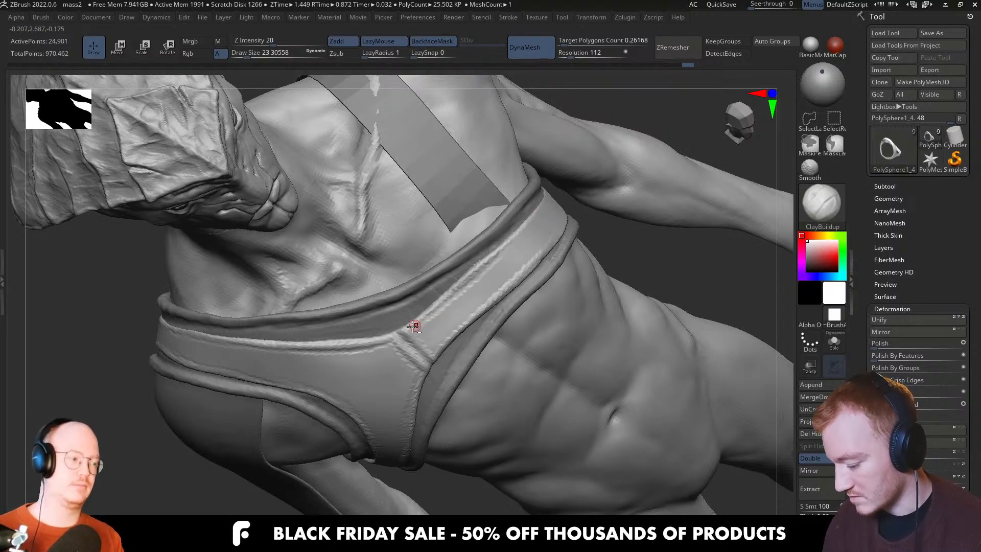
{"action": "right_click_drag", "start_coordinate": [551, 242], "coordinate": [448, 321]}
{"action": "right_click_drag", "start_coordinate": [603, 174], "coordinate": [481, 282]}
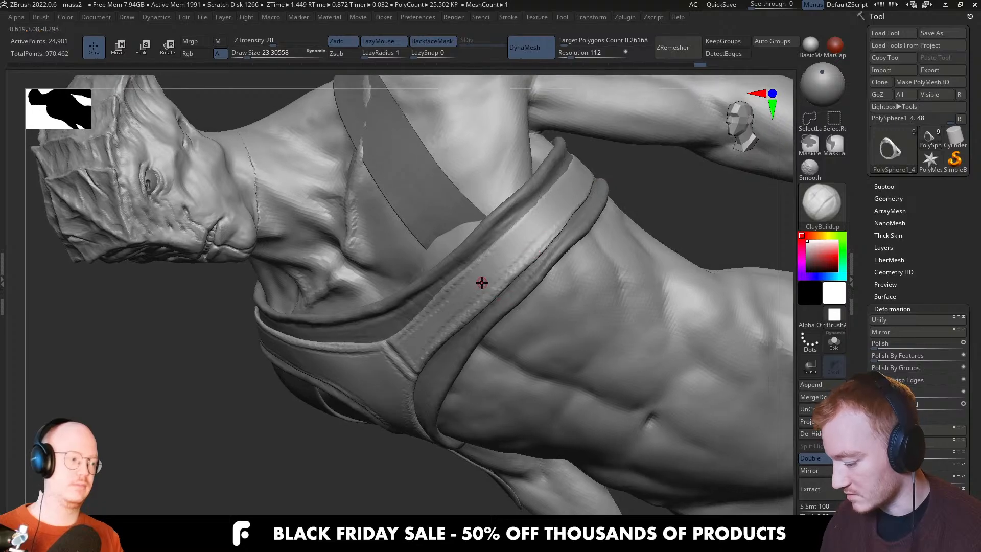
Extend the chest band's edge ridges around the side beneath the opposite arm with ClayBuildup
{"action": "mouse_move", "coordinate": [561, 212]}
{"action": "right_mouse_down"}
{"action": "mouse_move", "coordinate": [619, 182]}
{"action": "mouse_move", "coordinate": [565, 197]}
{"action": "right_mouse_up"}
{"action": "left_click", "coordinate": [619, 182], "text": "alt"}
{"action": "left_click", "coordinate": [565, 196], "text": "alt"}
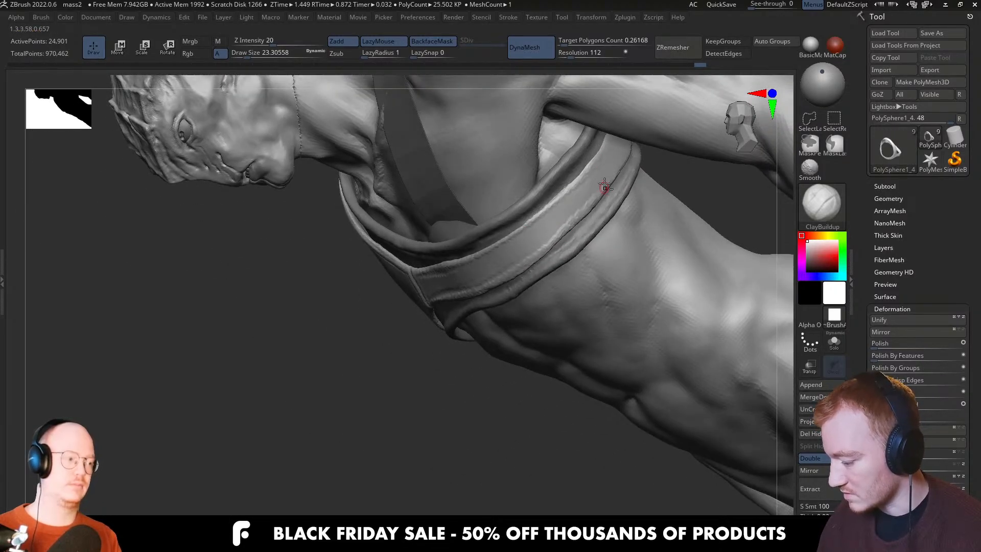
{"action": "right_click_drag", "start_coordinate": [513, 248], "coordinate": [565, 197]}
{"action": "left_click", "coordinate": [564, 197], "text": "alt"}
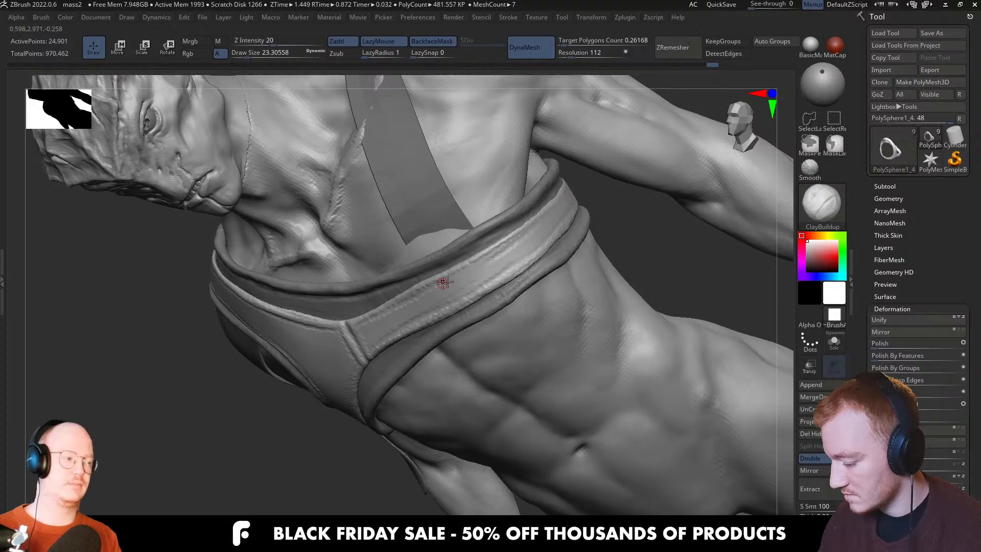
{"action": "mouse_move", "coordinate": [440, 292]}
{"action": "right_mouse_down"}
{"action": "mouse_move", "coordinate": [405, 348]}
{"action": "mouse_move", "coordinate": [522, 343]}
{"action": "mouse_move", "coordinate": [567, 306]}
{"action": "right_mouse_up"}
{"action": "mouse_move", "coordinate": [567, 306]}
{"action": "right_mouse_down"}
{"action": "mouse_move", "coordinate": [628, 328]}
{"action": "mouse_move", "coordinate": [598, 345]}
{"action": "mouse_move", "coordinate": [614, 355]}
{"action": "mouse_move", "coordinate": [487, 344]}
{"action": "right_mouse_up"}
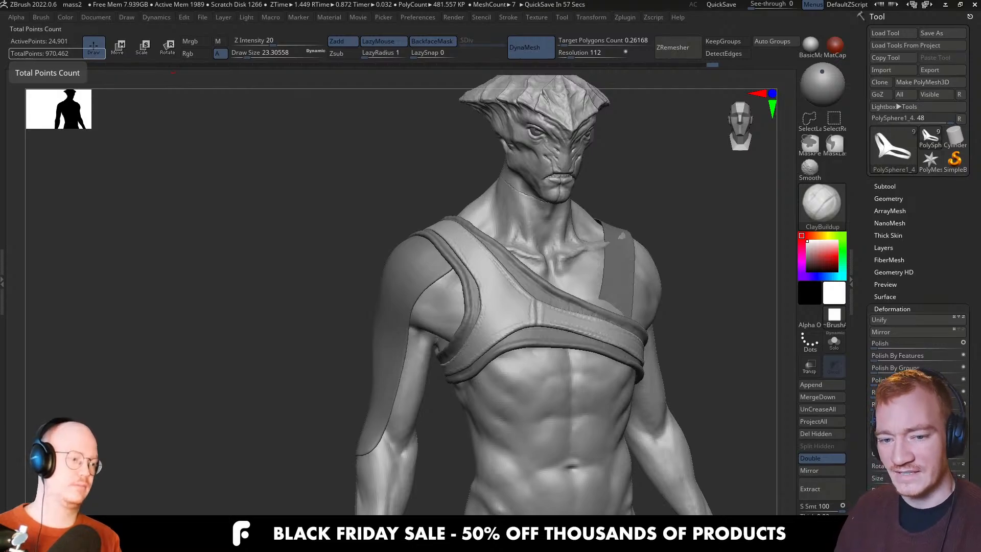
Select the right sleeve and sculpt horizontal fabric folds across its upper half with ClayBuildup at a draw size of about 51
{"action": "left_click", "coordinate": [391, 345], "text": "alt"}
{"action": "mouse_move", "coordinate": [401, 330]}
{"action": "right_mouse_down"}
{"action": "mouse_move", "coordinate": [434, 322]}
{"action": "mouse_move", "coordinate": [383, 348]}
{"action": "mouse_move", "coordinate": [384, 292]}
{"action": "mouse_move", "coordinate": [337, 297]}
{"action": "right_mouse_up"}
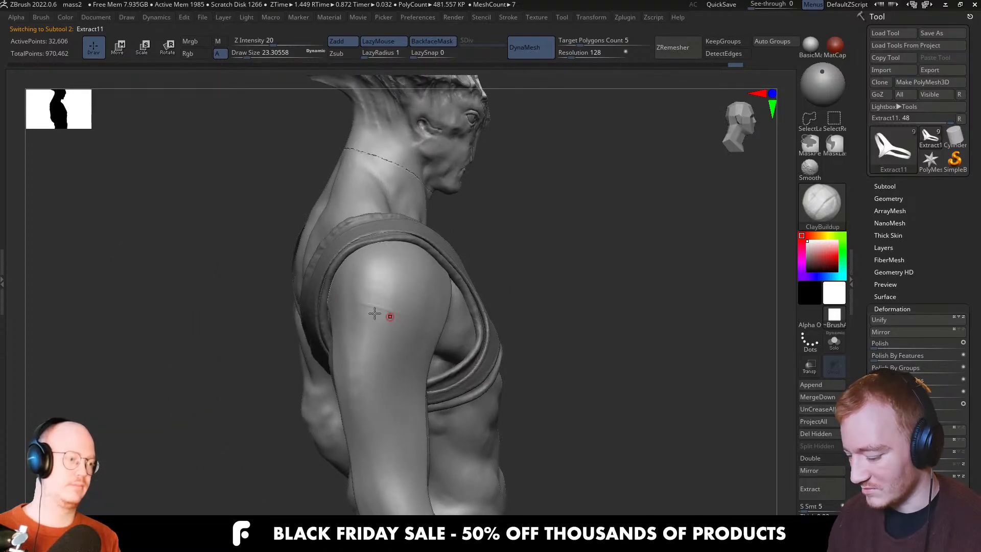
{"action": "right_click_drag", "start_coordinate": [427, 295], "coordinate": [346, 291]}
{"action": "left_click_drag", "start_coordinate": [337, 299], "coordinate": [414, 304]}
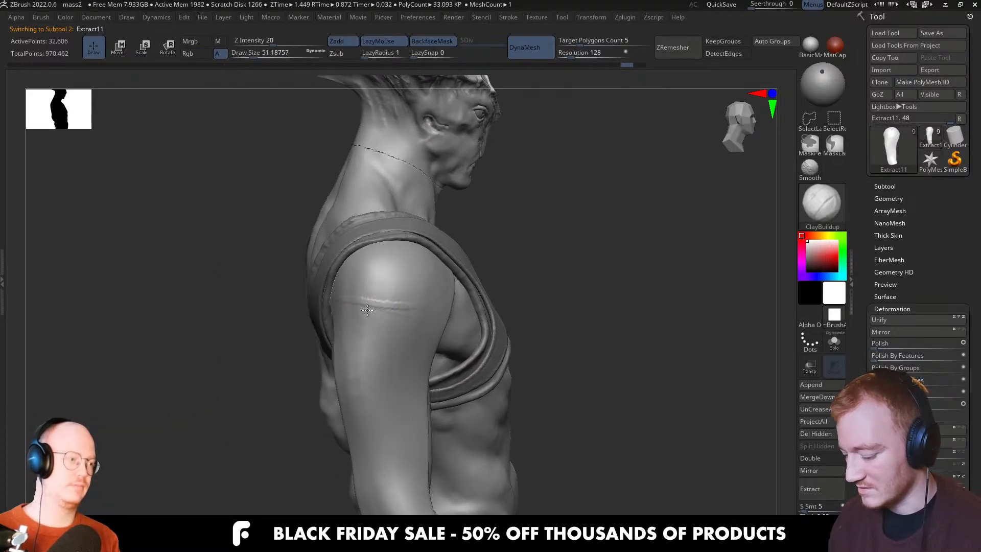
{"action": "right_click_drag", "start_coordinate": [367, 310], "coordinate": [420, 305]}
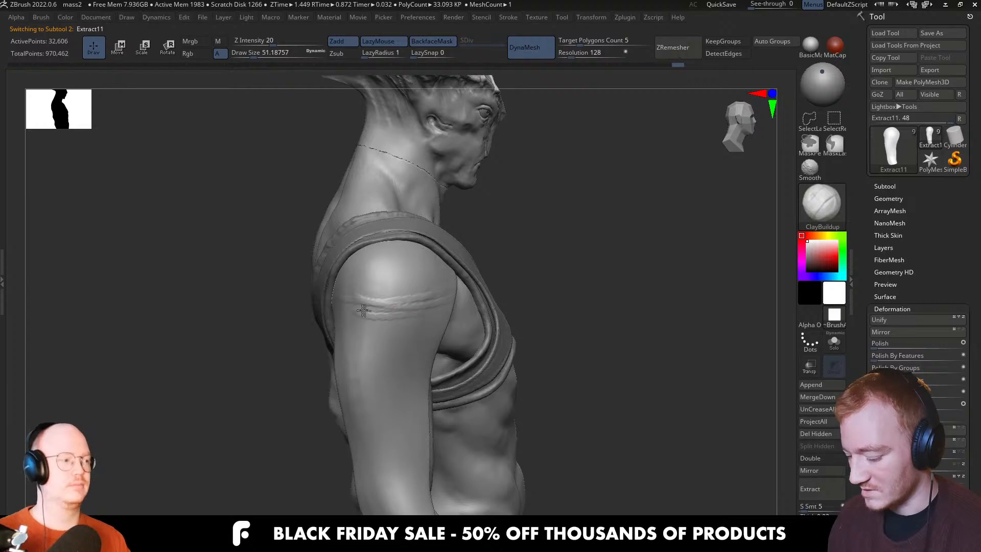
{"action": "left_click_drag", "start_coordinate": [339, 334], "coordinate": [407, 331]}
{"action": "right_click_drag", "start_coordinate": [407, 331], "coordinate": [431, 337]}
{"action": "left_click_drag", "start_coordinate": [431, 337], "coordinate": [358, 354]}
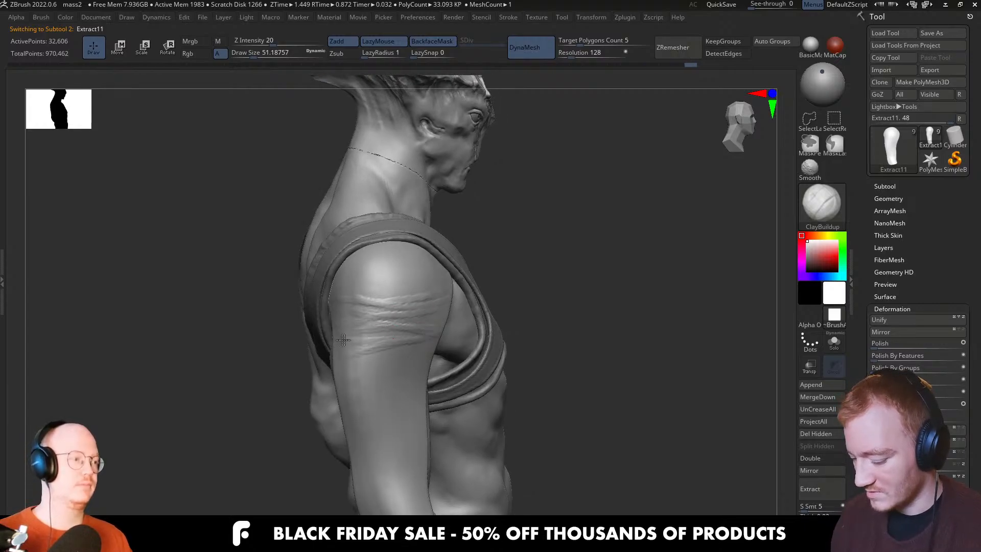
{"action": "mouse_move", "coordinate": [404, 368]}
{"action": "right_mouse_down"}
{"action": "mouse_move", "coordinate": [390, 373]}
{"action": "mouse_move", "coordinate": [411, 368]}
{"action": "mouse_move", "coordinate": [434, 342]}
{"action": "mouse_move", "coordinate": [428, 333]}
{"action": "right_mouse_up"}
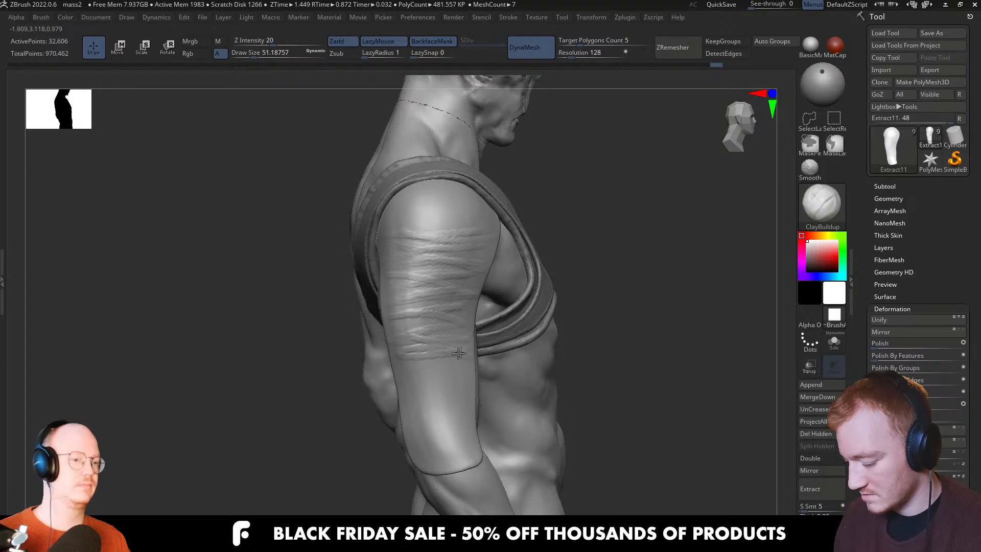
Continue the fabric folds down the lower part of the right sleeve to its hem with ClayBuildup
{"action": "mouse_move", "coordinate": [414, 402]}
{"action": "right_mouse_down"}
{"action": "mouse_move", "coordinate": [467, 431]}
{"action": "mouse_move", "coordinate": [465, 404]}
{"action": "right_mouse_up"}
{"action": "mouse_move", "coordinate": [467, 414]}
{"action": "left_mouse_down"}
{"action": "mouse_move", "coordinate": [411, 415]}
{"action": "mouse_move", "coordinate": [475, 402]}
{"action": "left_mouse_up"}
{"action": "right_click_drag", "start_coordinate": [475, 402], "coordinate": [427, 442]}
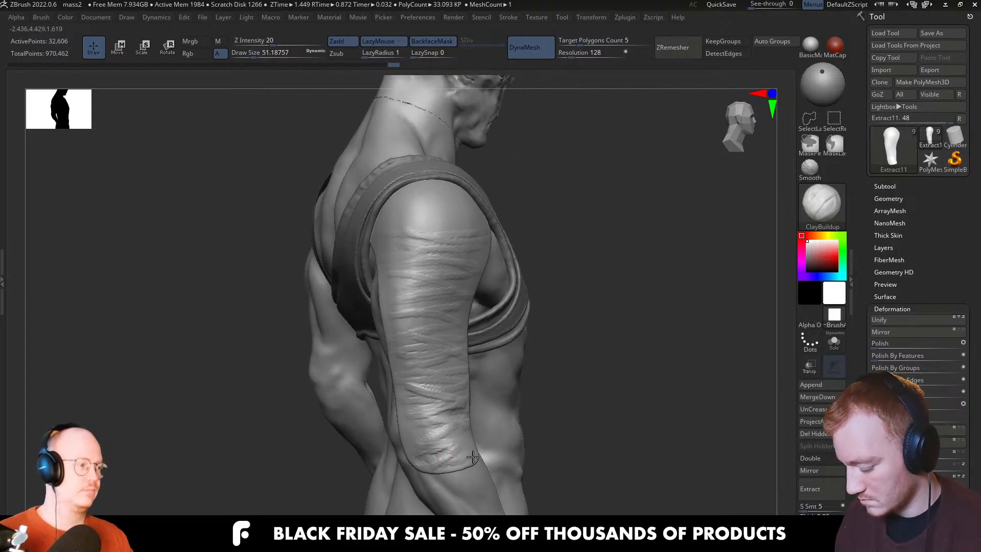
{"action": "right_click_drag", "start_coordinate": [473, 456], "coordinate": [450, 450]}
{"action": "left_click_drag", "start_coordinate": [424, 409], "coordinate": [482, 409]}
{"action": "mouse_move", "coordinate": [482, 410]}
{"action": "right_mouse_down"}
{"action": "mouse_move", "coordinate": [437, 445]}
{"action": "mouse_move", "coordinate": [423, 443]}
{"action": "right_mouse_up"}
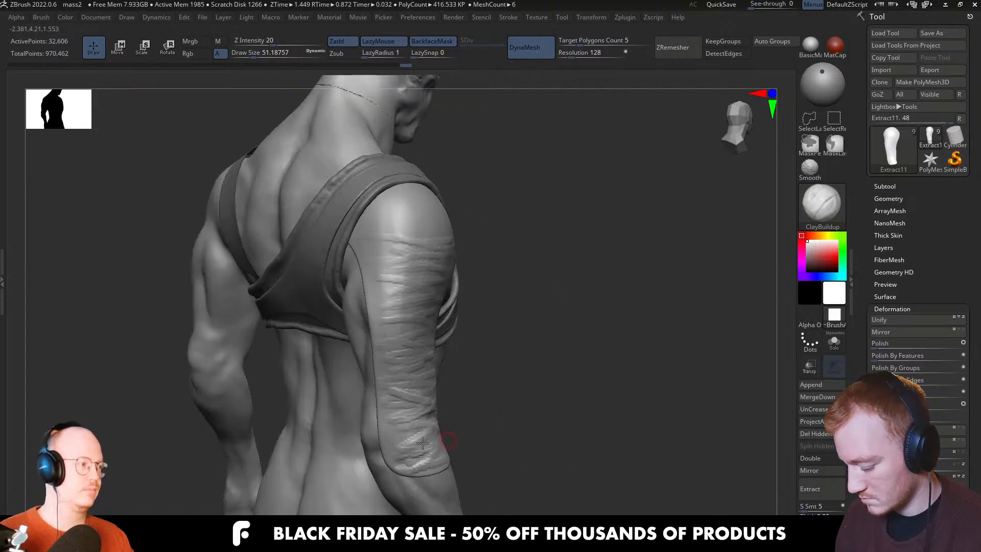
Build up the folds around the sleeve's elbow and soften the sleeve's wrinkles with the draw size enlarged to about 234
{"action": "left_click_drag", "start_coordinate": [385, 427], "coordinate": [405, 410]}
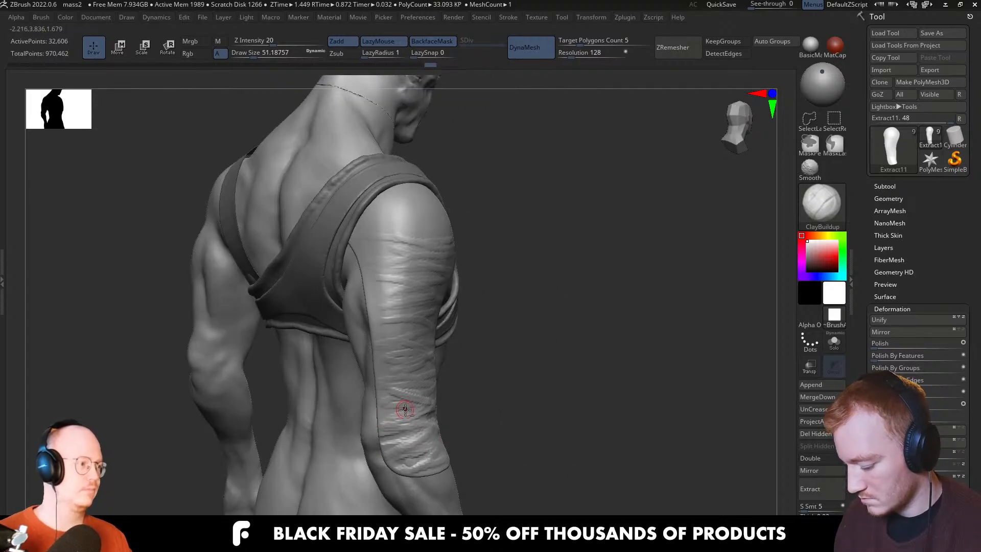
{"action": "right_click_drag", "start_coordinate": [404, 406], "coordinate": [398, 434]}
{"action": "left_click_drag", "start_coordinate": [398, 434], "coordinate": [416, 450]}
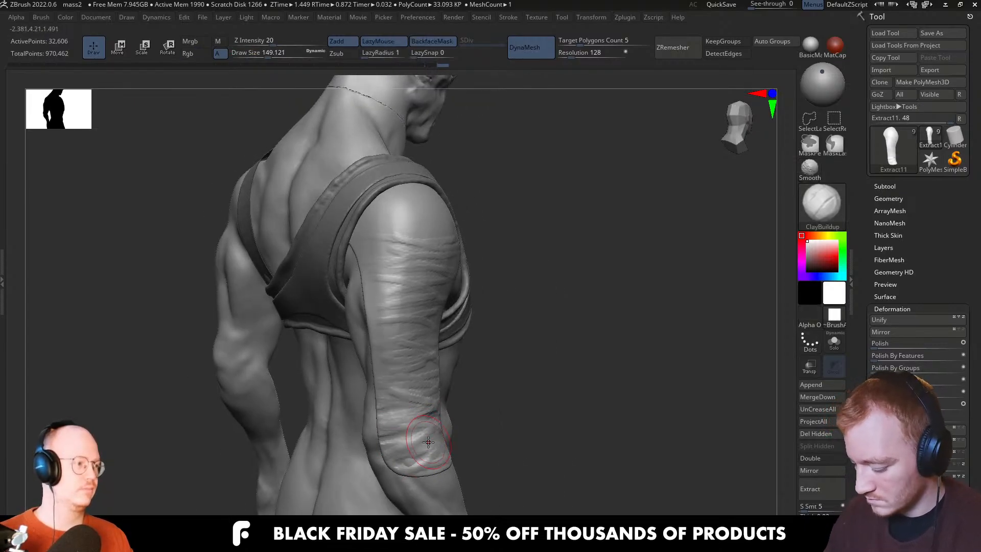
{"action": "right_click_drag", "start_coordinate": [416, 450], "coordinate": [440, 448]}
{"action": "left_click_drag", "start_coordinate": [440, 448], "coordinate": [434, 462]}
{"action": "mouse_move", "coordinate": [434, 463]}
{"action": "right_mouse_down"}
{"action": "mouse_move", "coordinate": [450, 491]}
{"action": "mouse_move", "coordinate": [460, 351]}
{"action": "mouse_move", "coordinate": [492, 395]}
{"action": "right_mouse_up"}
{"action": "mouse_move", "coordinate": [464, 364]}
{"action": "right_mouse_down"}
{"action": "mouse_move", "coordinate": [485, 365]}
{"action": "mouse_move", "coordinate": [434, 358]}
{"action": "right_mouse_up"}
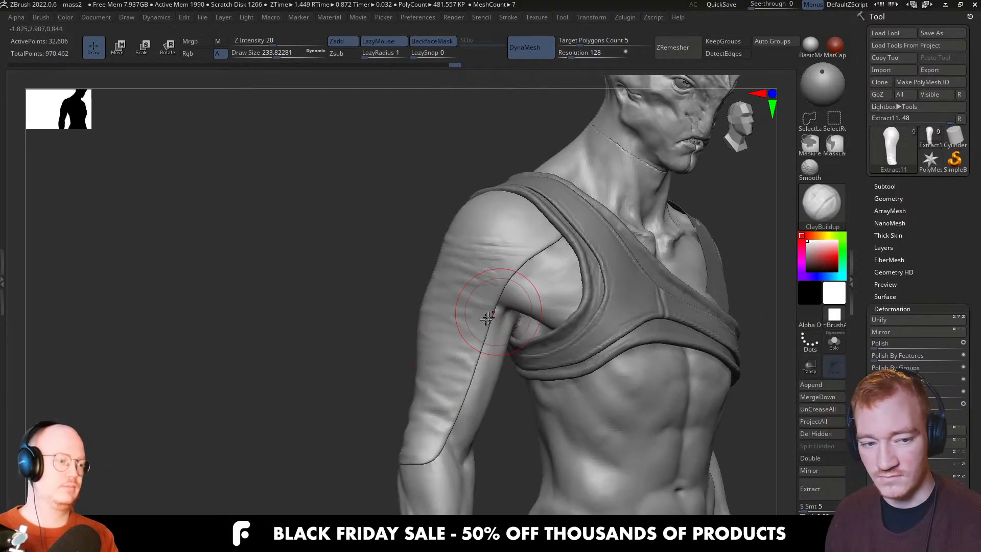
Add fine wrinkles across the sleeve's shoulder cap with ClayBuildup at a draw size of about 62
{"action": "mouse_move", "coordinate": [477, 309]}
{"action": "right_mouse_down"}
{"action": "mouse_move", "coordinate": [503, 313]}
{"action": "mouse_move", "coordinate": [450, 331]}
{"action": "right_mouse_up"}
{"action": "left_click_drag", "start_coordinate": [504, 321], "coordinate": [392, 311]}
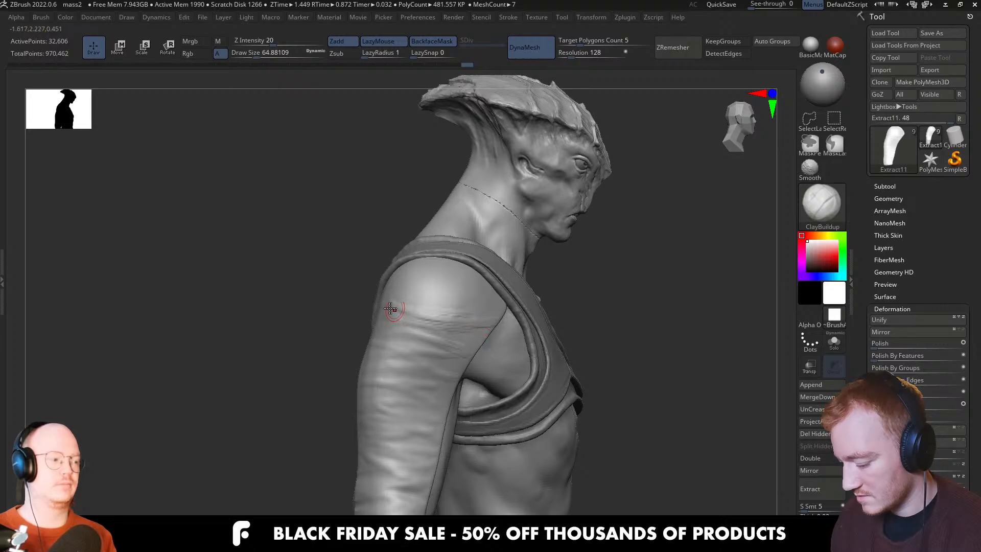
{"action": "right_click_drag", "start_coordinate": [392, 310], "coordinate": [445, 318]}
{"action": "key", "text": "s"}
{"action": "left_click_drag", "start_coordinate": [445, 319], "coordinate": [403, 306]}
{"action": "right_click_drag", "start_coordinate": [404, 306], "coordinate": [452, 295]}
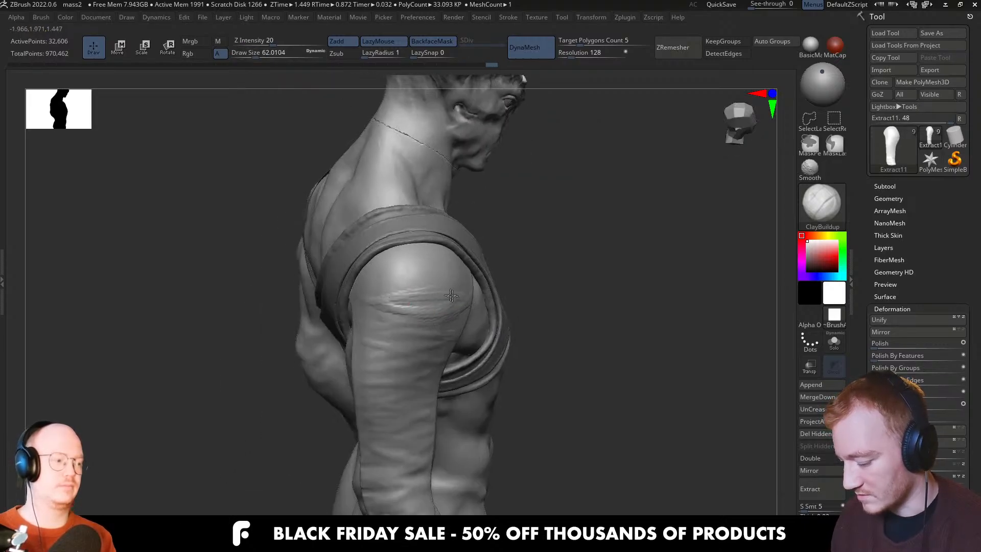
{"action": "right_click_drag", "start_coordinate": [460, 257], "coordinate": [470, 353]}
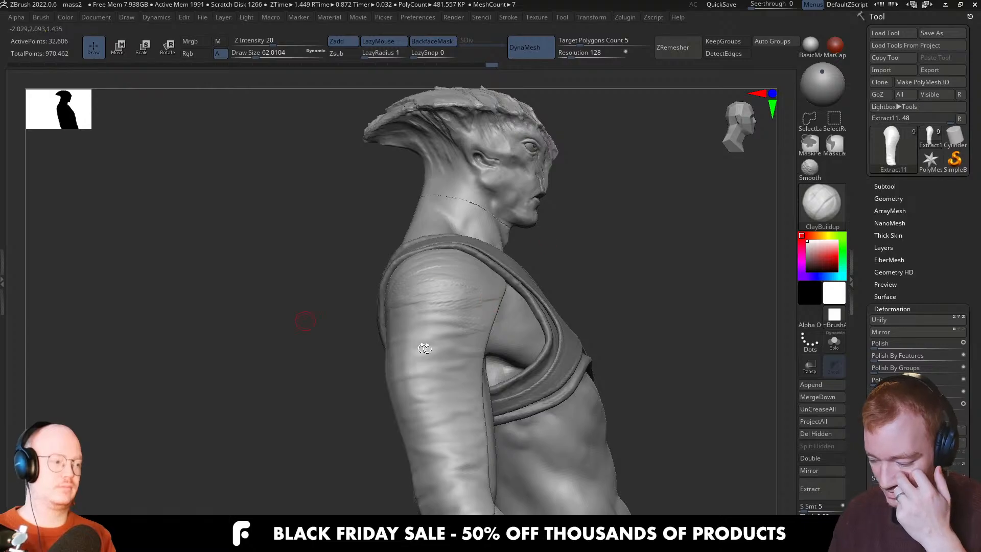
Carve and smooth the folds around the sleeve's elbow, enlarging the draw size to about 97
{"action": "right_click_drag", "start_coordinate": [394, 386], "coordinate": [431, 359]}
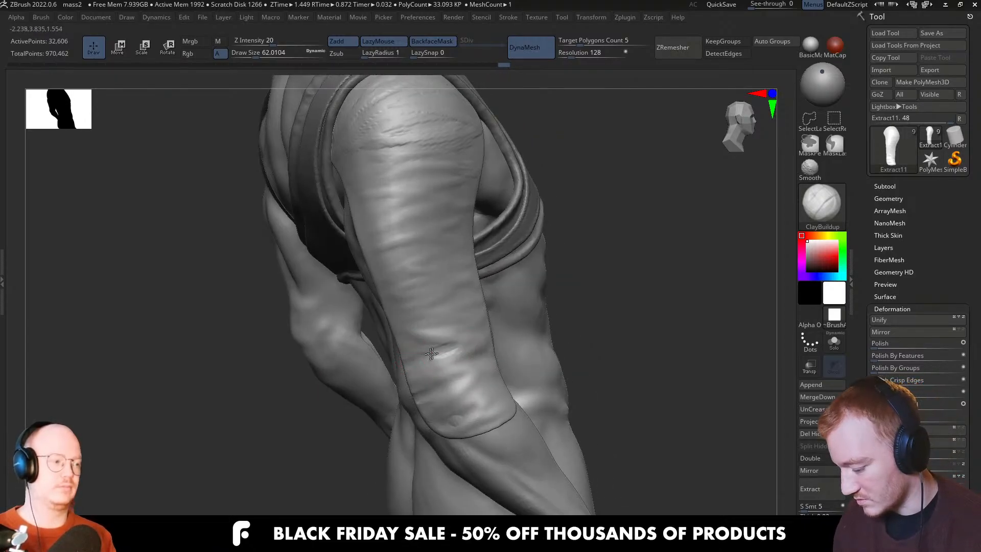
{"action": "mouse_move", "coordinate": [431, 354]}
{"action": "left_mouse_down", "text": "alt"}
{"action": "mouse_move", "coordinate": [448, 349]}
{"action": "mouse_move", "coordinate": [407, 378]}
{"action": "mouse_move", "coordinate": [438, 364]}
{"action": "mouse_move", "coordinate": [425, 340]}
{"action": "mouse_move", "coordinate": [423, 364]}
{"action": "left_mouse_up", "text": "alt"}
{"action": "right_click_drag", "start_coordinate": [423, 367], "coordinate": [467, 368]}
{"action": "left_click_drag", "start_coordinate": [473, 381], "coordinate": [468, 391], "text": "shift"}
{"action": "mouse_move", "coordinate": [472, 391]}
{"action": "right_mouse_down"}
{"action": "mouse_move", "coordinate": [514, 397]}
{"action": "mouse_move", "coordinate": [526, 375]}
{"action": "mouse_move", "coordinate": [502, 319]}
{"action": "right_mouse_up"}
{"action": "left_click_drag", "start_coordinate": [490, 361], "coordinate": [488, 360]}
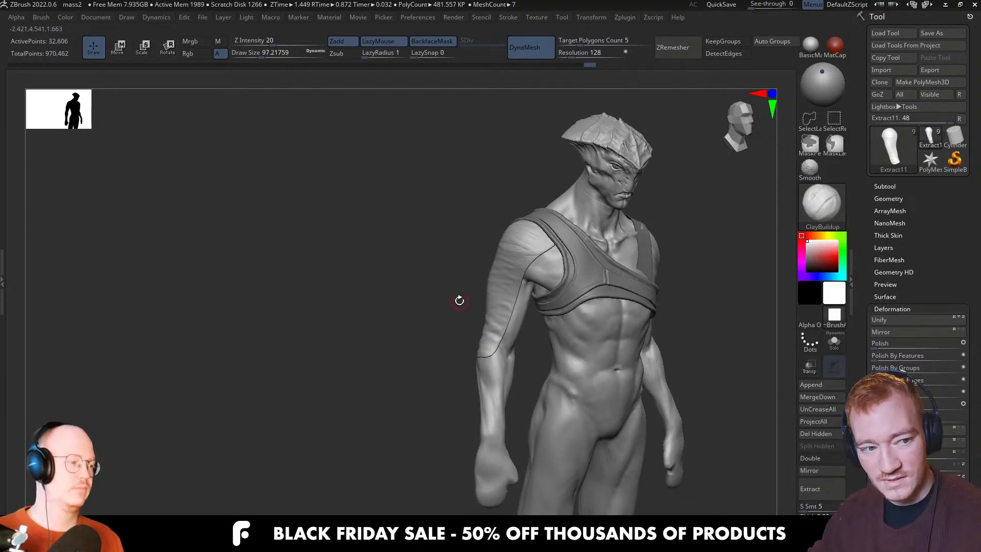
Add fine wrinkles beside the sleeve's armpit with ClayBuildup at a draw size of about 68, and smooth them
{"action": "right_click_drag", "start_coordinate": [532, 323], "coordinate": [521, 296], "text": "ctrl"}
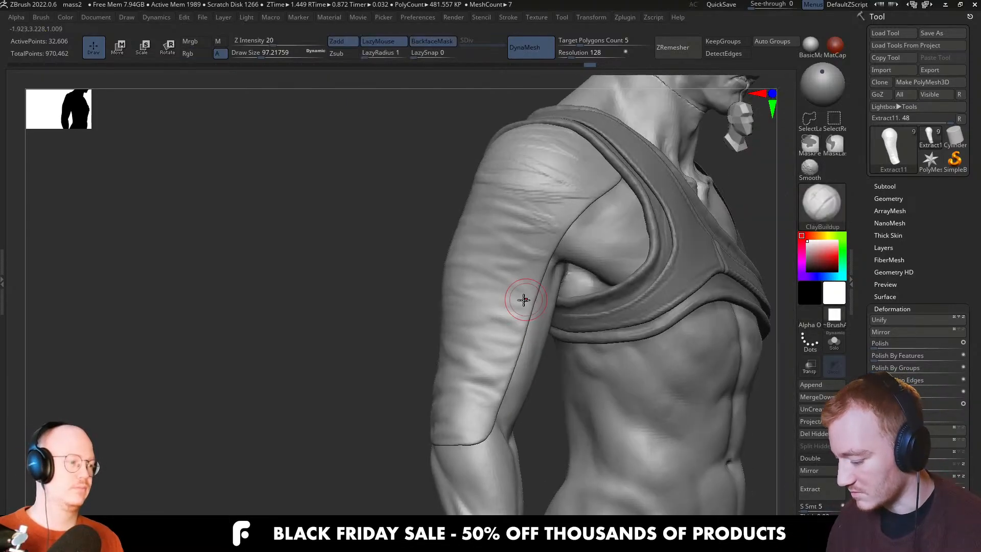
{"action": "mouse_move", "coordinate": [526, 336]}
{"action": "right_mouse_down"}
{"action": "mouse_move", "coordinate": [492, 311]}
{"action": "mouse_move", "coordinate": [510, 343]}
{"action": "right_mouse_up"}
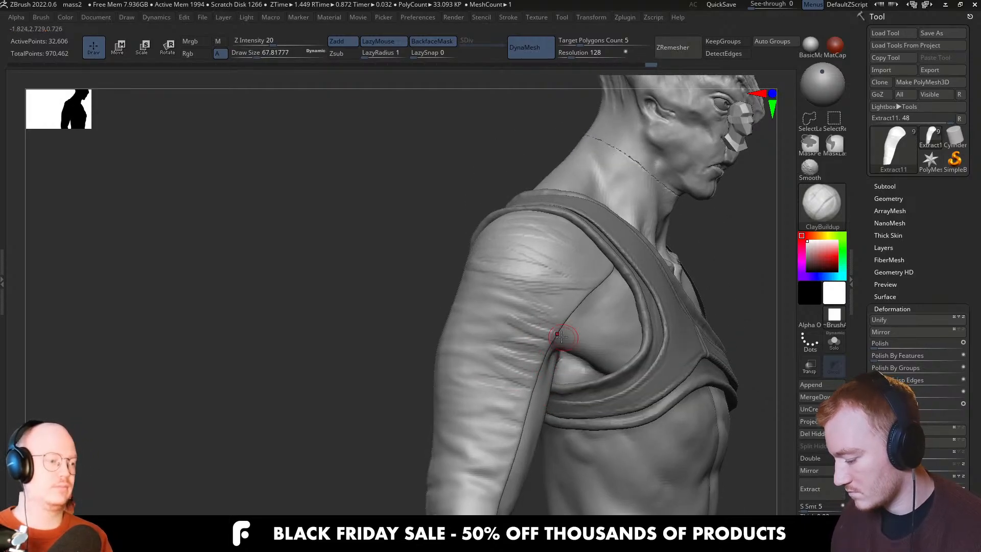
{"action": "right_click_drag", "start_coordinate": [576, 318], "coordinate": [498, 293]}
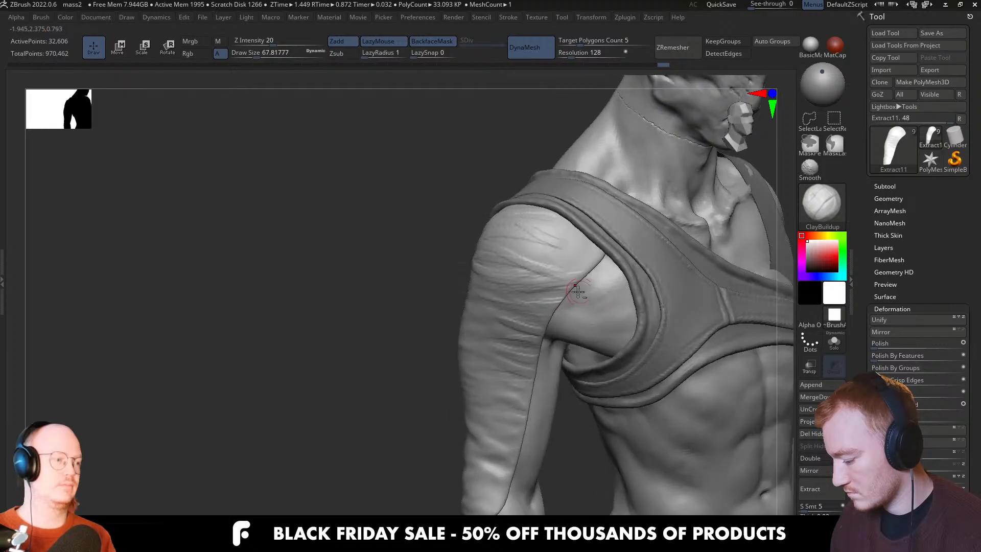
{"action": "key", "text": "shift"}
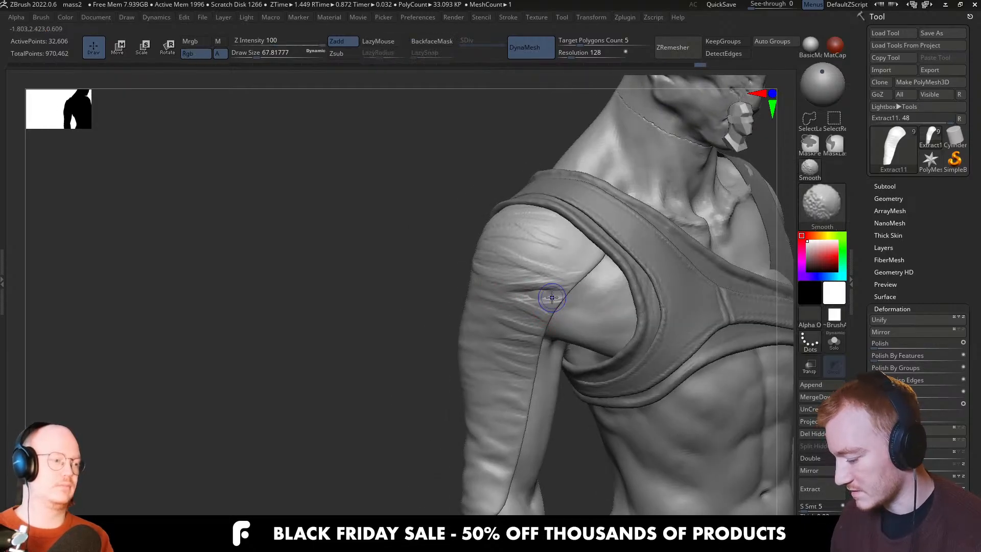
{"action": "left_click_drag", "start_coordinate": [521, 291], "coordinate": [565, 286], "text": "shift"}
{"action": "left_click_drag", "start_coordinate": [525, 312], "coordinate": [476, 321], "text": "shift"}
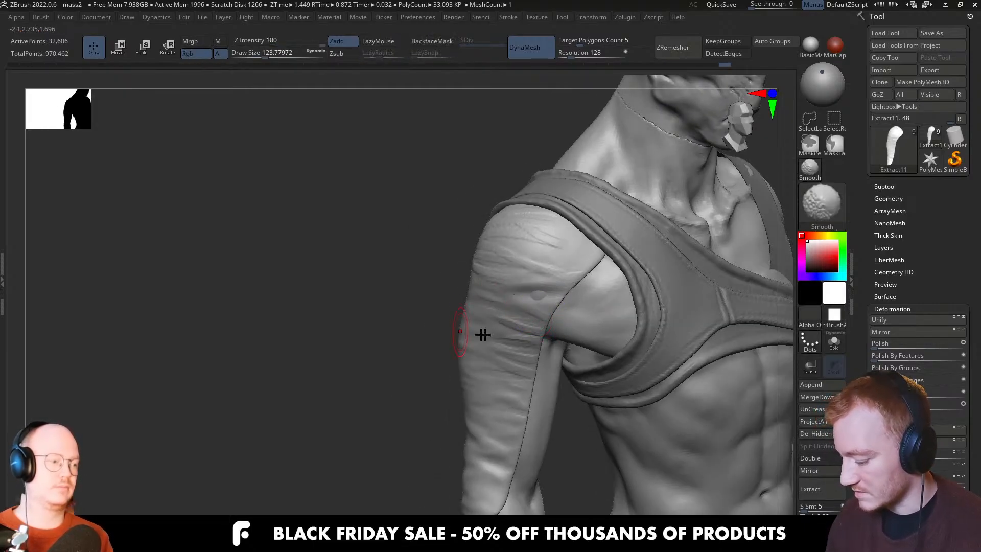
Soften the folds on the sleeve's shoulder cap and outer upper arm with the draw size enlarged to about 197
{"action": "right_click_drag", "start_coordinate": [491, 279], "coordinate": [531, 275]}
{"action": "key", "text": "s"}
{"action": "left_click_drag", "start_coordinate": [531, 275], "coordinate": [541, 275]}
{"action": "mouse_move", "coordinate": [534, 255]}
{"action": "left_mouse_down", "text": "shift"}
{"action": "mouse_move", "coordinate": [488, 223]}
{"action": "mouse_move", "coordinate": [462, 316]}
{"action": "left_mouse_up", "text": "shift"}
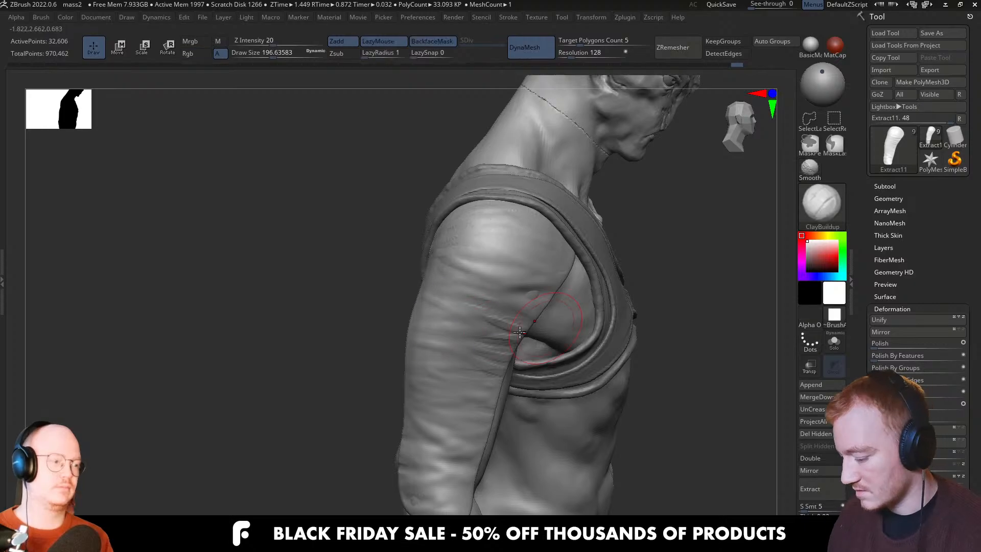
Reshape the sleeve's front edge from the armpit down the upper arm with the Move brush
{"action": "right_click_drag", "start_coordinate": [554, 323], "coordinate": [526, 327]}
{"action": "key", "text": "b"}
{"action": "key", "text": "m"}
{"action": "key", "text": "v"}
{"action": "key", "text": "s"}
{"action": "left_click_drag", "start_coordinate": [529, 322], "coordinate": [534, 302]}
{"action": "key", "text": "s"}
{"action": "right_click_drag", "start_coordinate": [532, 327], "coordinate": [519, 337]}
{"action": "key", "text": "s"}
{"action": "left_click_drag", "start_coordinate": [517, 329], "coordinate": [503, 380]}
{"action": "mouse_move", "coordinate": [495, 373]}
{"action": "right_mouse_down"}
{"action": "mouse_move", "coordinate": [544, 368]}
{"action": "mouse_move", "coordinate": [495, 386]}
{"action": "right_mouse_up"}
{"action": "mouse_move", "coordinate": [499, 422]}
{"action": "right_mouse_down", "text": "alt"}
{"action": "mouse_move", "coordinate": [507, 386]}
{"action": "mouse_move", "coordinate": [522, 391]}
{"action": "right_mouse_up", "text": "alt"}
Add fine wrinkles around the sleeve's lower end above the hem with ClayBuildup at a draw size of about 33
{"action": "key", "text": "b"}
{"action": "key", "text": "c"}
{"action": "key", "text": "b"}
{"action": "key", "text": "s"}
{"action": "left_click_drag", "start_coordinate": [488, 424], "coordinate": [481, 426]}
{"action": "mouse_move", "coordinate": [497, 428]}
{"action": "right_mouse_down"}
{"action": "mouse_move", "coordinate": [473, 434]}
{"action": "mouse_move", "coordinate": [497, 441]}
{"action": "right_mouse_up"}
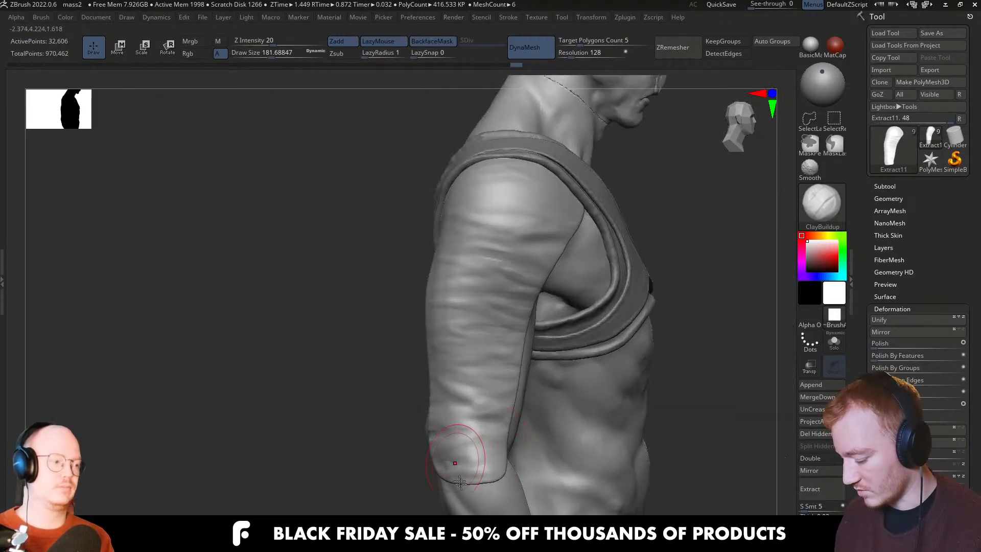
{"action": "mouse_move", "coordinate": [456, 455]}
{"action": "left_mouse_down"}
{"action": "mouse_move", "coordinate": [472, 480]}
{"action": "mouse_move", "coordinate": [478, 433]}
{"action": "mouse_move", "coordinate": [495, 434]}
{"action": "left_mouse_up"}
{"action": "key", "text": "s"}
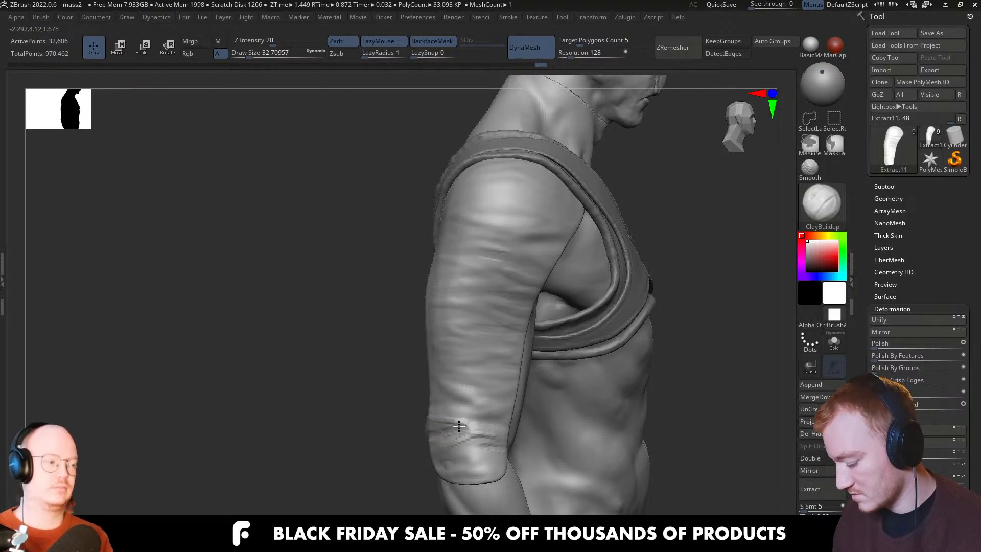
{"action": "left_click_drag", "start_coordinate": [459, 425], "coordinate": [461, 435]}
{"action": "right_click_drag", "start_coordinate": [461, 434], "coordinate": [477, 438]}
{"action": "left_click_drag", "start_coordinate": [471, 437], "coordinate": [427, 439]}
{"action": "right_click_drag", "start_coordinate": [428, 439], "coordinate": [404, 437]}
{"action": "left_click_drag", "start_coordinate": [478, 444], "coordinate": [488, 438]}
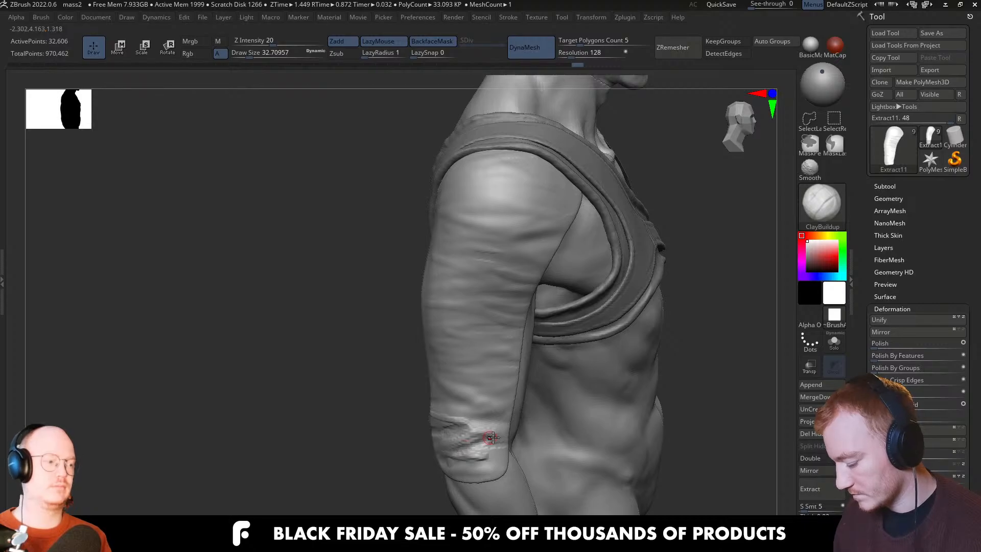
Smooth the wrinkles at the sleeve's lower end with the draw size enlarged to about 128
{"action": "key", "text": "s"}
{"action": "mouse_move", "coordinate": [489, 443]}
{"action": "left_mouse_down"}
{"action": "mouse_move", "coordinate": [499, 443]}
{"action": "mouse_move", "coordinate": [466, 453]}
{"action": "mouse_move", "coordinate": [490, 450]}
{"action": "mouse_move", "coordinate": [434, 424]}
{"action": "left_mouse_up"}
{"action": "key", "text": "s"}
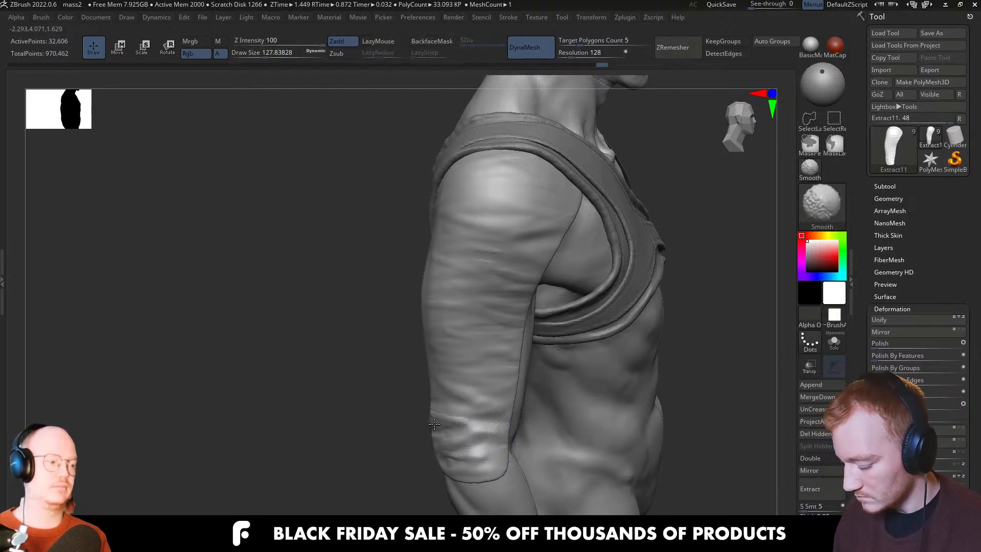
{"action": "left_click_drag", "start_coordinate": [474, 451], "coordinate": [471, 455], "text": "shift"}
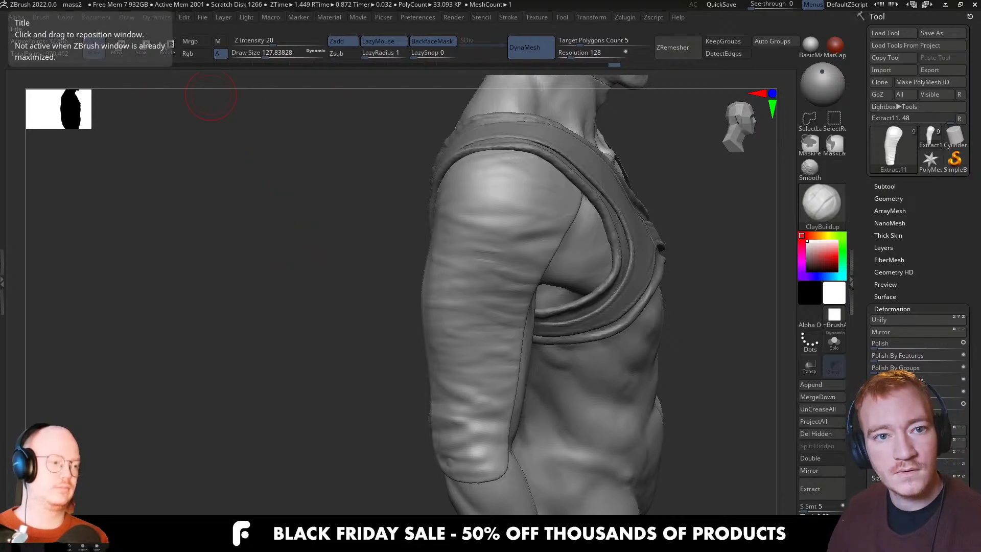
{"action": "key", "text": "alt+Tab"}
{"action": "left_click", "coordinate": [642, 363]}
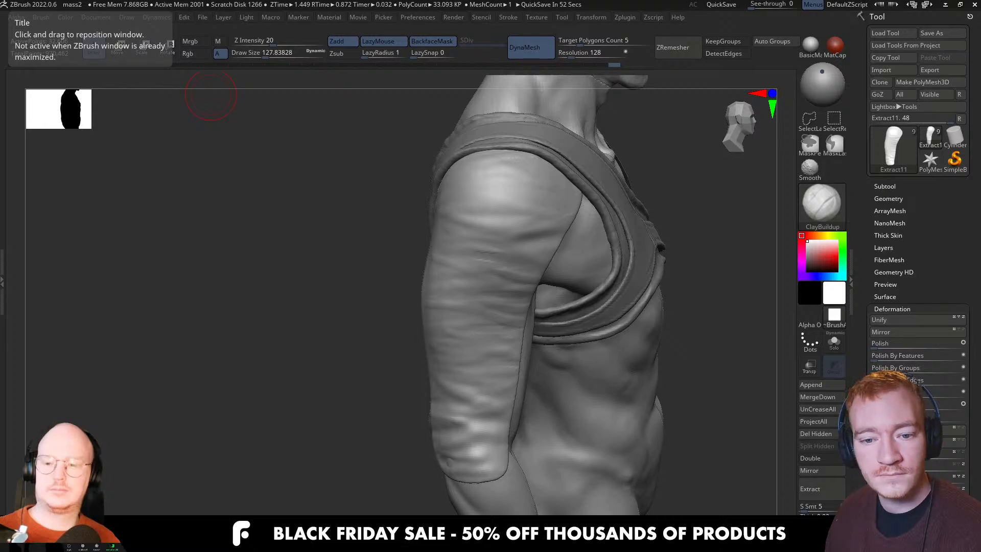
{"action": "key", "text": "alt+Tab"}
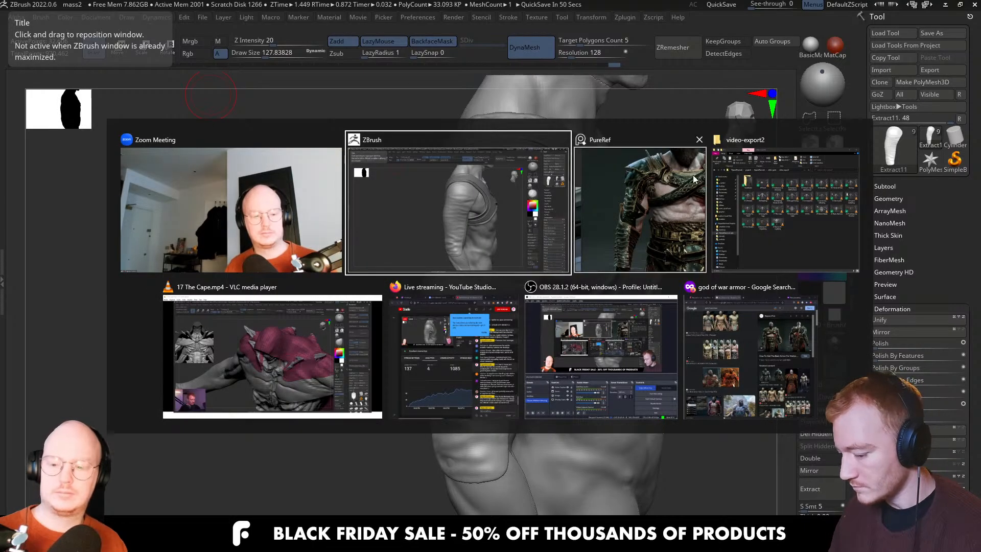
{"action": "key", "text": "alt+Tab"}
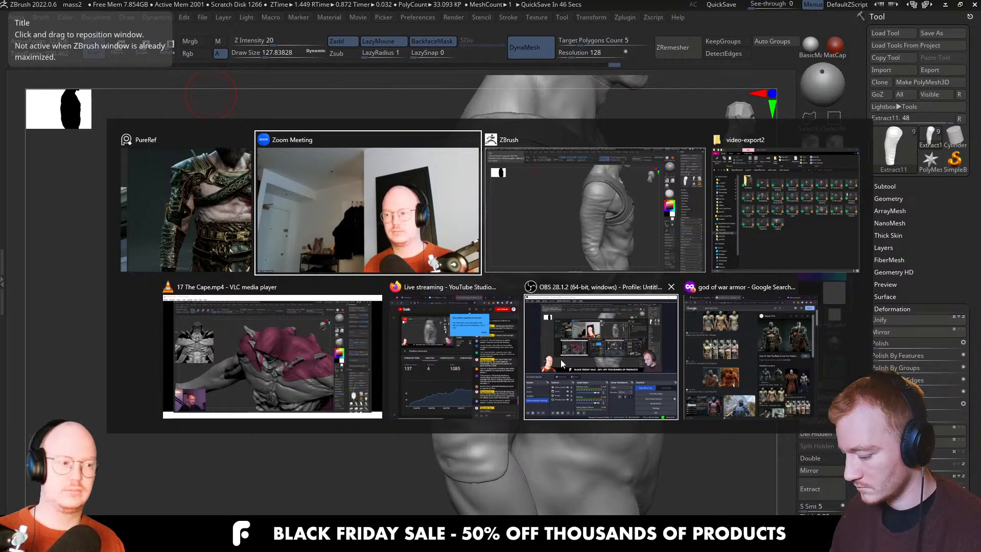
{"action": "left_click", "coordinate": [485, 363]}
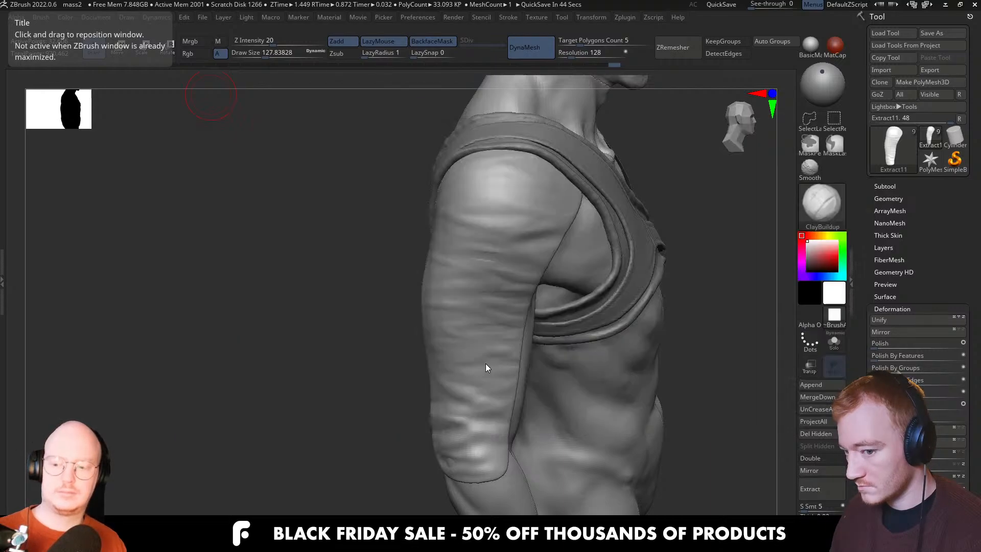
Smooth the sleeve's folds down to the elbow at a draw size of about 136
{"action": "mouse_move", "coordinate": [530, 322]}
{"action": "right_mouse_down"}
{"action": "mouse_move", "coordinate": [506, 285]}
{"action": "mouse_move", "coordinate": [512, 265]}
{"action": "right_mouse_up"}
{"action": "key", "text": "s"}
{"action": "left_click_drag", "start_coordinate": [511, 265], "coordinate": [514, 265]}
{"action": "mouse_move", "coordinate": [562, 252]}
{"action": "right_mouse_down"}
{"action": "mouse_move", "coordinate": [532, 247]}
{"action": "mouse_move", "coordinate": [516, 325]}
{"action": "right_mouse_up"}
{"action": "left_click_drag", "start_coordinate": [517, 325], "coordinate": [468, 463], "text": "shift"}
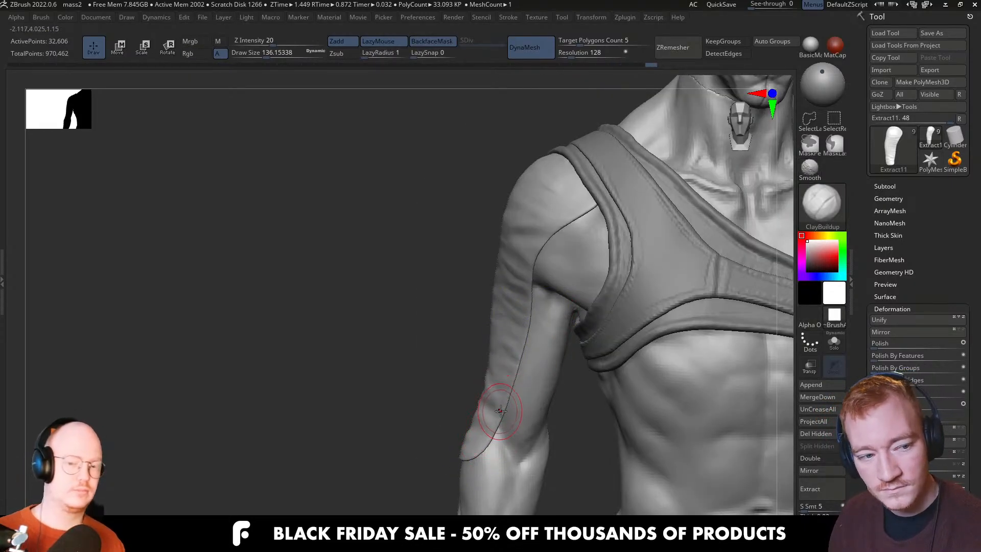
Build up folds on the back of the sleeve's upper arm with ClayBuildup
{"action": "mouse_move", "coordinate": [553, 241]}
{"action": "right_mouse_down"}
{"action": "mouse_move", "coordinate": [587, 240]}
{"action": "mouse_move", "coordinate": [545, 242]}
{"action": "right_mouse_up"}
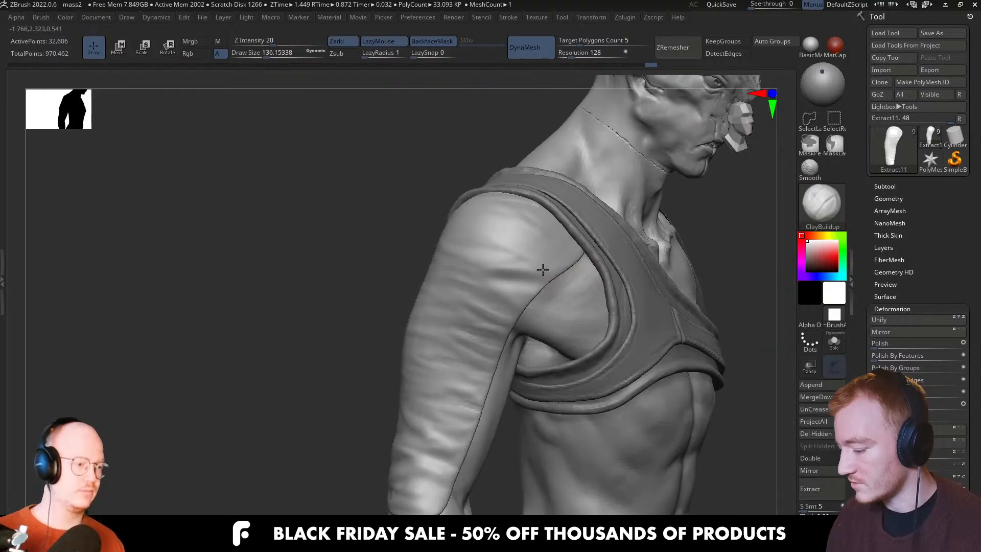
{"action": "right_click_drag", "start_coordinate": [516, 210], "coordinate": [491, 224]}
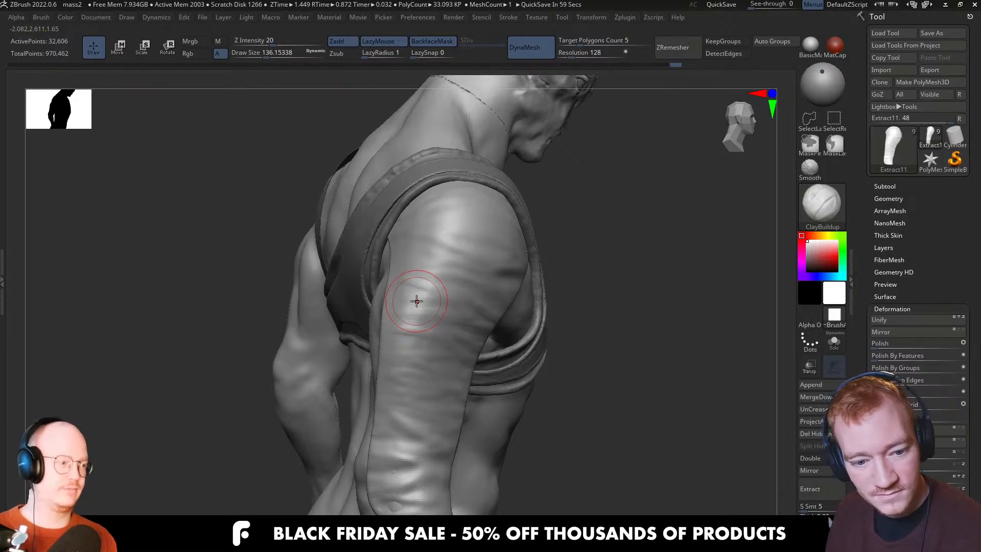
{"action": "left_click_drag", "start_coordinate": [417, 301], "coordinate": [404, 322]}
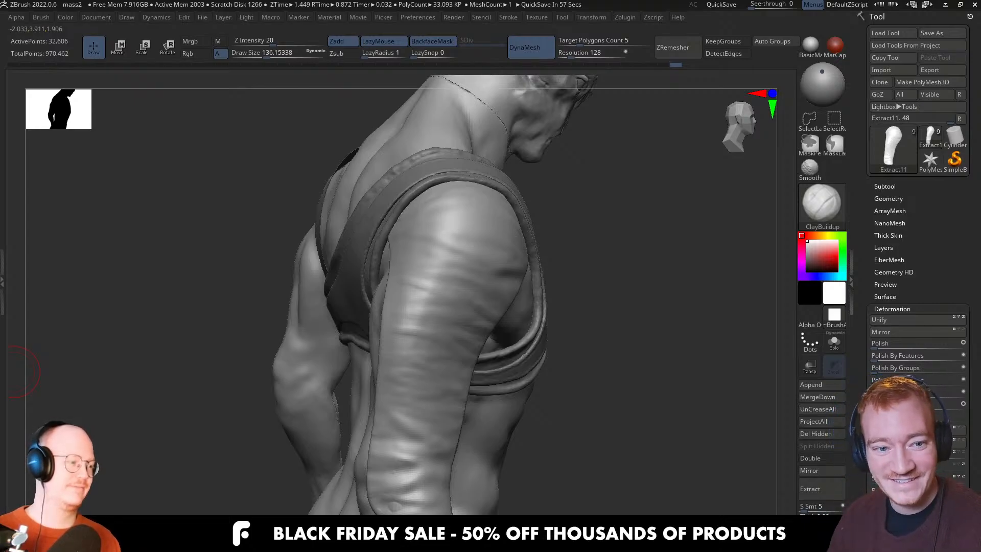
Add small wrinkles across the front of the sleeve's shoulder cap with ClayBuildup at a draw size of about 54
{"action": "right_click_drag", "start_coordinate": [669, 294], "coordinate": [532, 307]}
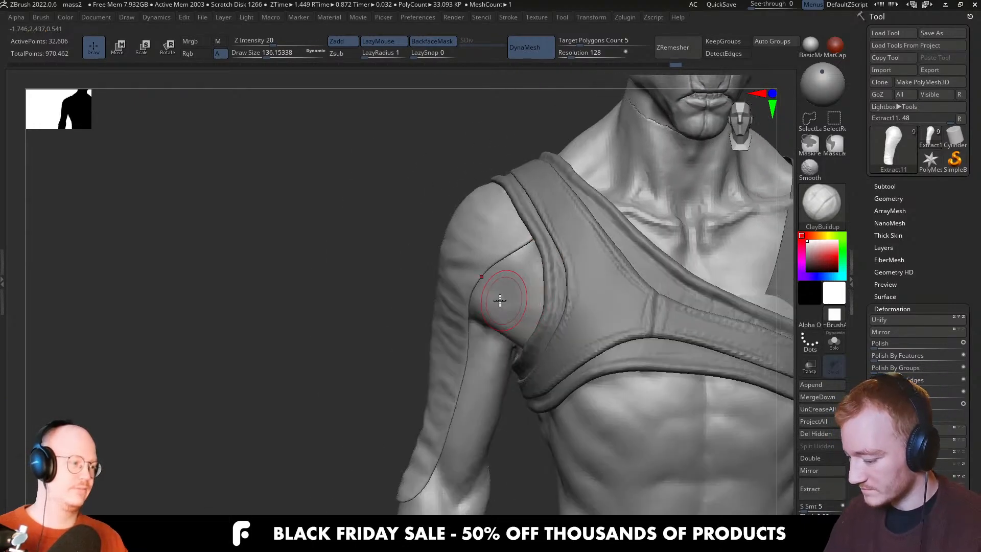
{"action": "right_click_drag", "start_coordinate": [466, 291], "coordinate": [511, 285]}
{"action": "key", "text": "s"}
{"action": "left_click_drag", "start_coordinate": [501, 276], "coordinate": [482, 274]}
{"action": "right_click_drag", "start_coordinate": [476, 274], "coordinate": [492, 275]}
{"action": "key", "text": "s"}
{"action": "left_click_drag", "start_coordinate": [480, 276], "coordinate": [457, 262]}
{"action": "right_click_drag", "start_coordinate": [456, 263], "coordinate": [479, 287]}
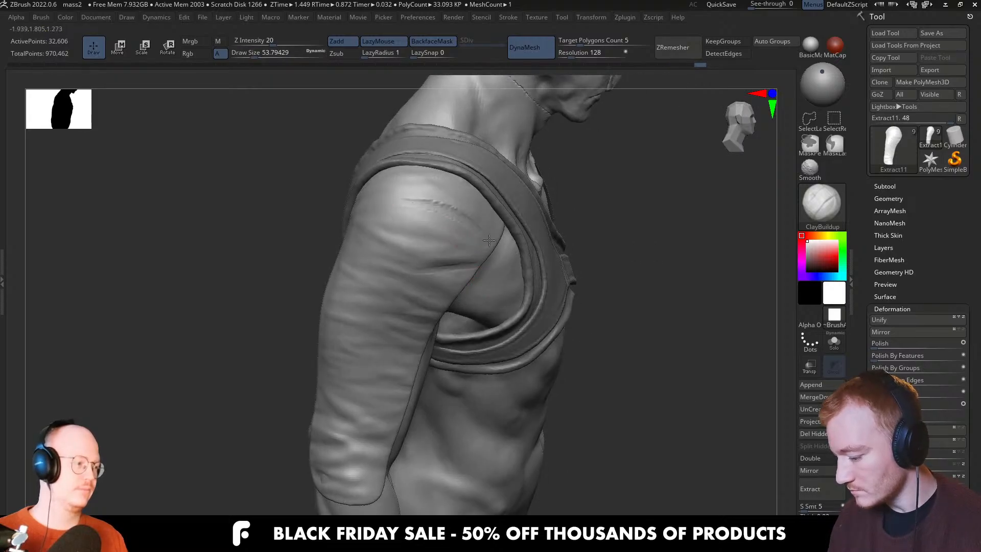
Smooth the shoulder cap's new wrinkles and inspect the whole figure from the front
{"action": "mouse_move", "coordinate": [394, 204]}
{"action": "left_mouse_down", "text": "shift"}
{"action": "mouse_move", "coordinate": [455, 215]}
{"action": "mouse_move", "coordinate": [381, 223]}
{"action": "left_mouse_up", "text": "shift"}
{"action": "right_click_drag", "start_coordinate": [483, 256], "coordinate": [431, 261]}
{"action": "right_click_drag", "start_coordinate": [462, 302], "coordinate": [466, 226], "text": "ctrl"}
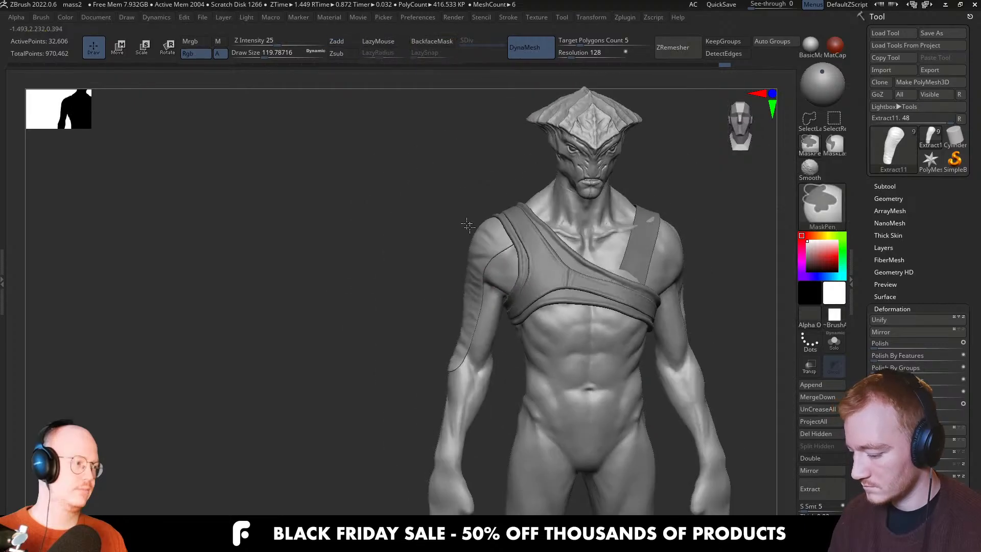
{"action": "right_click_drag", "start_coordinate": [590, 307], "coordinate": [529, 339], "text": "alt"}
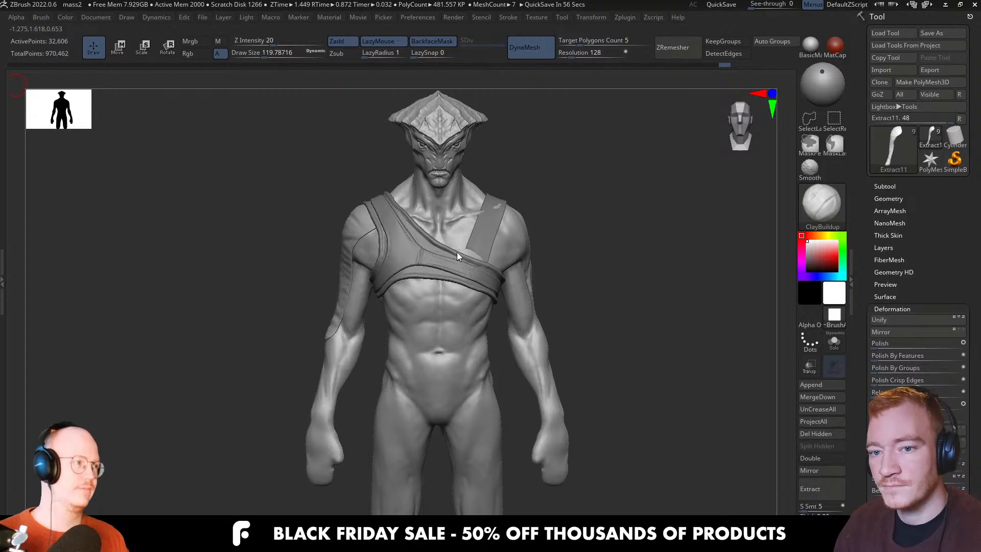
Select the body and outline its right shoulder cap with a mask at a draw size of about 68
{"action": "mouse_move", "coordinate": [481, 290]}
{"action": "right_mouse_down"}
{"action": "mouse_move", "coordinate": [489, 287]}
{"action": "mouse_move", "coordinate": [483, 276]}
{"action": "mouse_move", "coordinate": [425, 328]}
{"action": "mouse_move", "coordinate": [459, 346]}
{"action": "mouse_move", "coordinate": [455, 316]}
{"action": "right_mouse_up"}
{"action": "key", "text": "s"}
{"action": "left_click", "coordinate": [352, 302], "text": "alt"}
{"action": "mouse_move", "coordinate": [353, 302]}
{"action": "right_mouse_down"}
{"action": "mouse_move", "coordinate": [370, 307]}
{"action": "mouse_move", "coordinate": [341, 272]}
{"action": "right_mouse_up"}
{"action": "key", "text": "ctrl"}
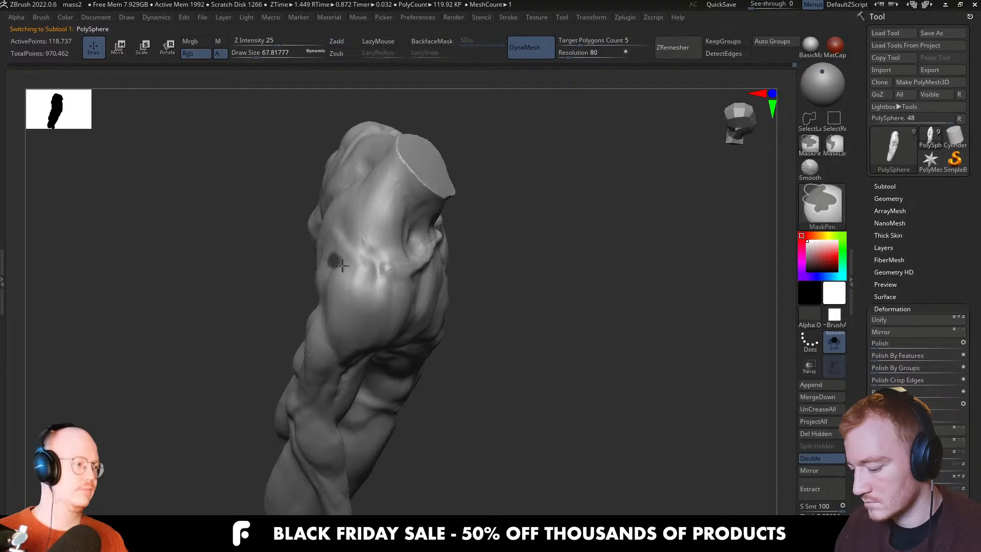
{"action": "mouse_move", "coordinate": [401, 283]}
{"action": "right_mouse_down"}
{"action": "mouse_move", "coordinate": [393, 276]}
{"action": "mouse_move", "coordinate": [407, 279]}
{"action": "mouse_move", "coordinate": [384, 293]}
{"action": "mouse_move", "coordinate": [401, 302]}
{"action": "mouse_move", "coordinate": [355, 321]}
{"action": "mouse_move", "coordinate": [379, 319]}
{"action": "mouse_move", "coordinate": [405, 340]}
{"action": "mouse_move", "coordinate": [414, 315]}
{"action": "mouse_move", "coordinate": [394, 215]}
{"action": "right_mouse_up"}
{"action": "key", "text": "ctrl"}
{"action": "key", "text": "ctrl"}
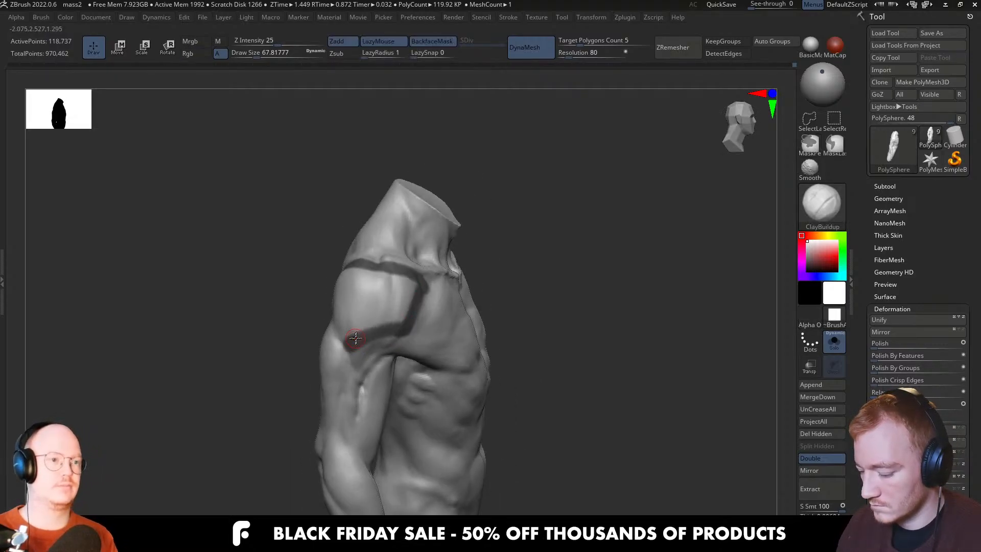
Close the shoulder outline around the back and begin filling it with the MaskPen at a draw size of about 87
{"action": "right_click_drag", "start_coordinate": [350, 339], "coordinate": [347, 342]}
{"action": "mouse_move", "coordinate": [348, 341]}
{"action": "left_mouse_down", "text": "ctrl"}
{"action": "mouse_move", "coordinate": [313, 312]}
{"action": "mouse_move", "coordinate": [305, 271]}
{"action": "left_mouse_up", "text": "ctrl"}
{"action": "mouse_move", "coordinate": [321, 294]}
{"action": "right_mouse_down"}
{"action": "mouse_move", "coordinate": [346, 329]}
{"action": "mouse_move", "coordinate": [313, 307]}
{"action": "right_mouse_up"}
{"action": "mouse_move", "coordinate": [313, 307]}
{"action": "left_mouse_down", "text": "ctrl"}
{"action": "mouse_move", "coordinate": [303, 271]}
{"action": "mouse_move", "coordinate": [358, 265]}
{"action": "left_mouse_up", "text": "ctrl"}
{"action": "mouse_move", "coordinate": [357, 264]}
{"action": "right_mouse_down"}
{"action": "mouse_move", "coordinate": [317, 283]}
{"action": "mouse_move", "coordinate": [361, 265]}
{"action": "mouse_move", "coordinate": [390, 298]}
{"action": "right_mouse_up"}
{"action": "left_click_drag", "start_coordinate": [390, 298], "coordinate": [376, 307], "text": "ctrl"}
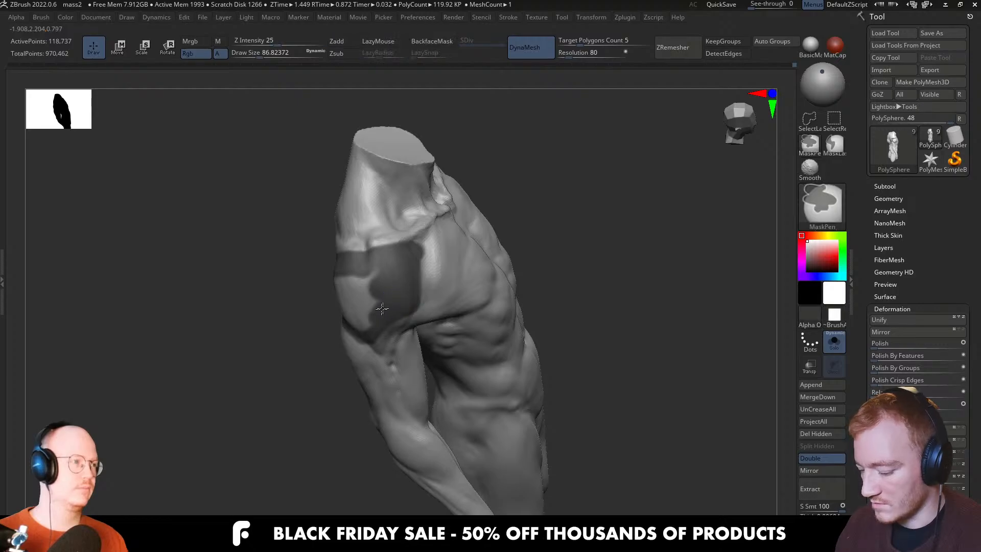
Fill in the rest of the shoulder mask and tidy its edges along the back, collarbone and chest
{"action": "right_click_drag", "start_coordinate": [377, 306], "coordinate": [376, 308]}
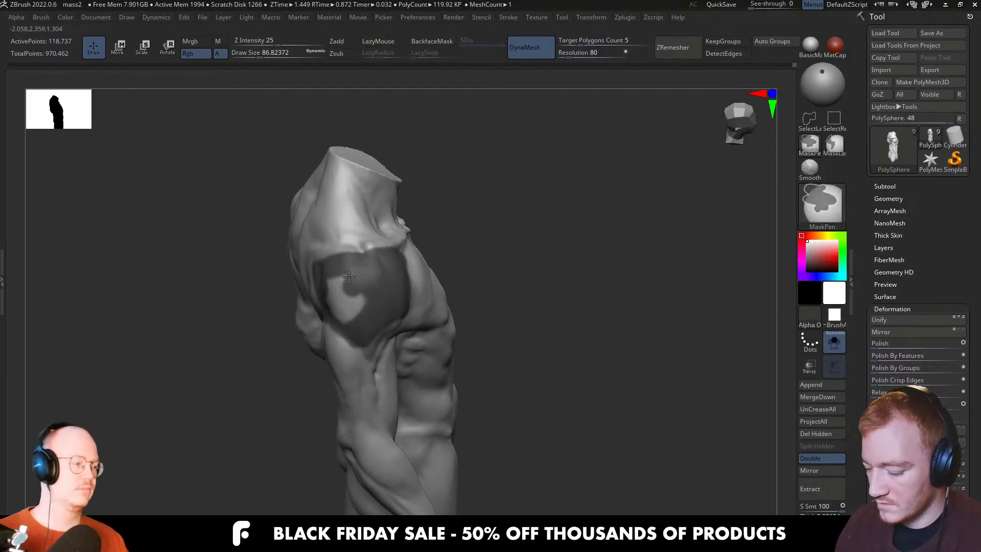
{"action": "mouse_move", "coordinate": [349, 277]}
{"action": "right_mouse_down"}
{"action": "mouse_move", "coordinate": [375, 278]}
{"action": "mouse_move", "coordinate": [354, 361]}
{"action": "right_mouse_up"}
{"action": "right_click_drag", "start_coordinate": [403, 334], "coordinate": [329, 357]}
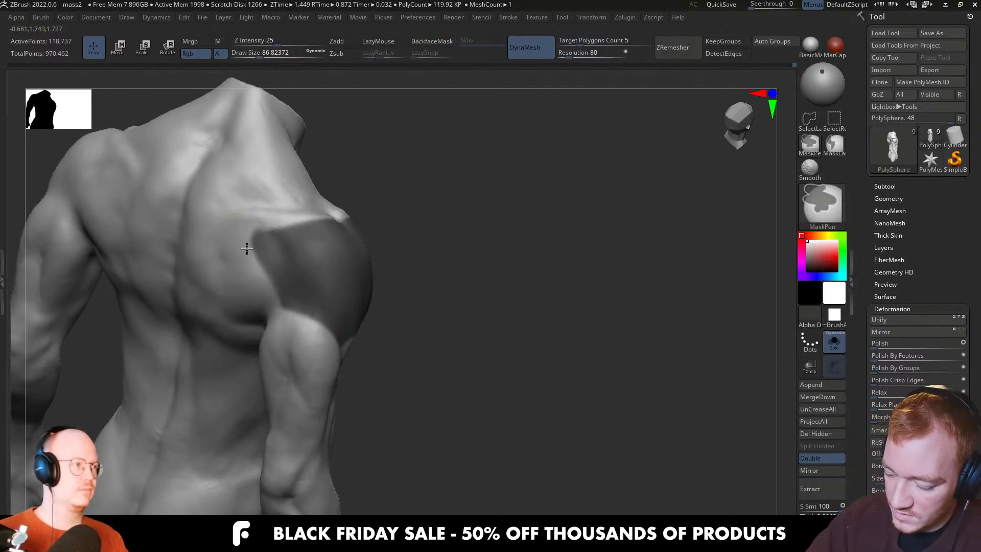
{"action": "right_click_drag", "start_coordinate": [285, 274], "coordinate": [284, 208]}
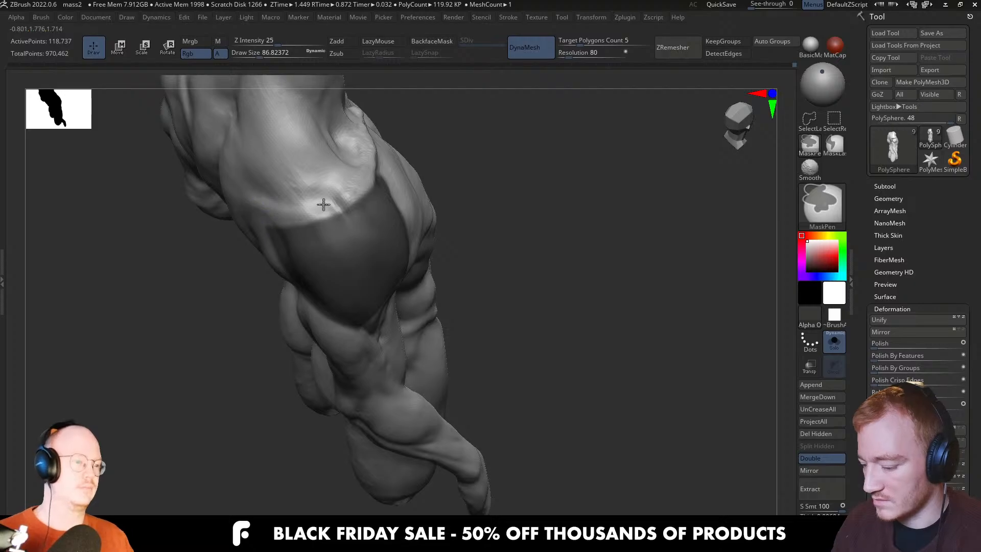
{"action": "right_click_drag", "start_coordinate": [394, 158], "coordinate": [396, 192]}
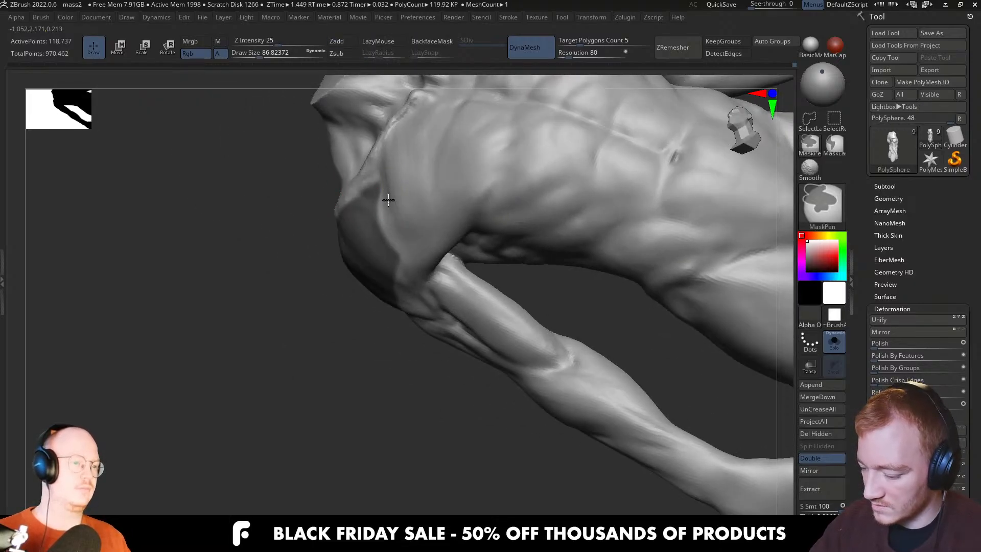
{"action": "right_click_drag", "start_coordinate": [373, 157], "coordinate": [388, 216]}
{"action": "mouse_move", "coordinate": [377, 180]}
{"action": "right_mouse_down"}
{"action": "mouse_move", "coordinate": [427, 188]}
{"action": "mouse_move", "coordinate": [460, 175]}
{"action": "mouse_move", "coordinate": [425, 219]}
{"action": "mouse_move", "coordinate": [513, 213]}
{"action": "mouse_move", "coordinate": [500, 222]}
{"action": "right_mouse_up"}
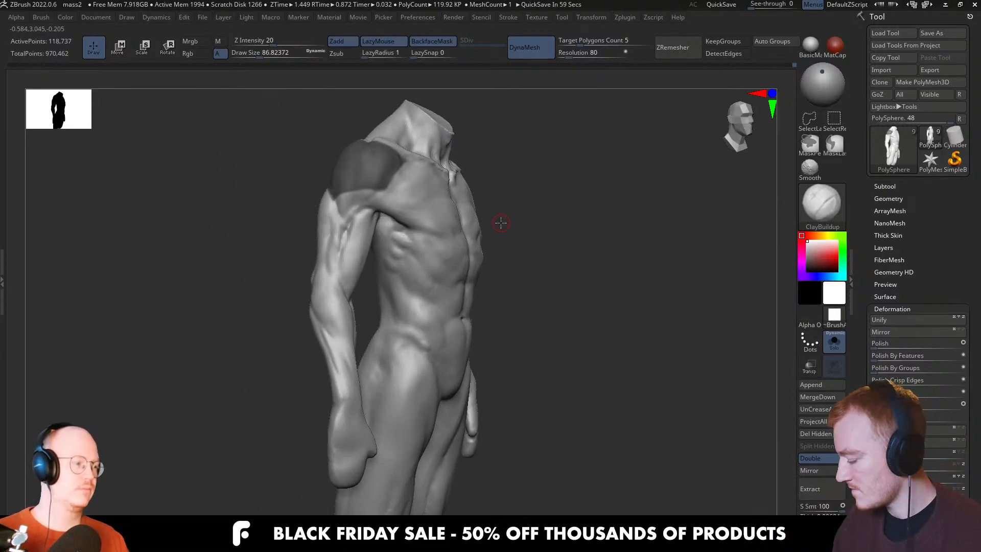
Extract the masked right shoulder cap as a separate shoulder pad piece and show it together with the whole figure
{"action": "left_click", "coordinate": [833, 489]}
{"action": "left_click_drag", "start_coordinate": [593, 325], "coordinate": [548, 308]}
{"action": "key", "text": "alt+s"}
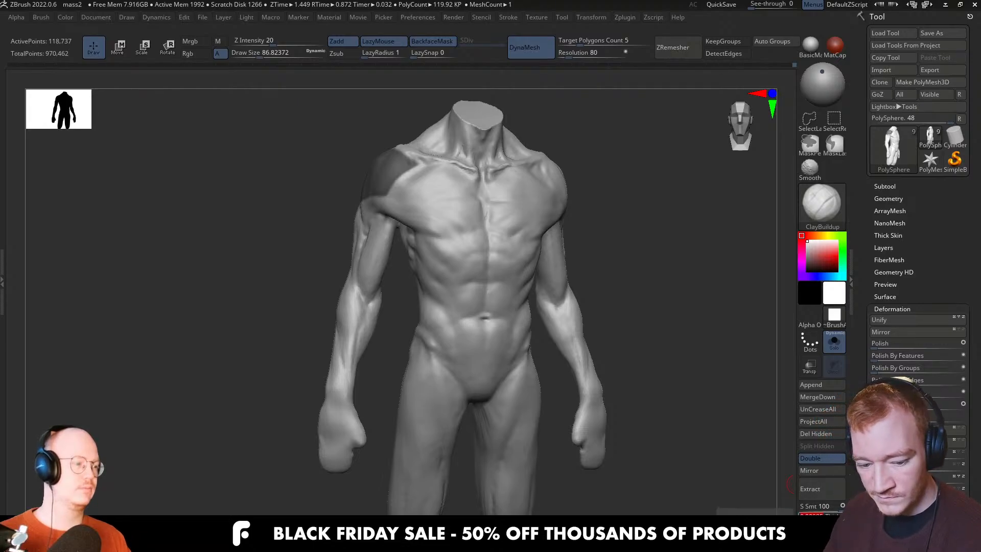
{"action": "left_click", "coordinate": [811, 489]}
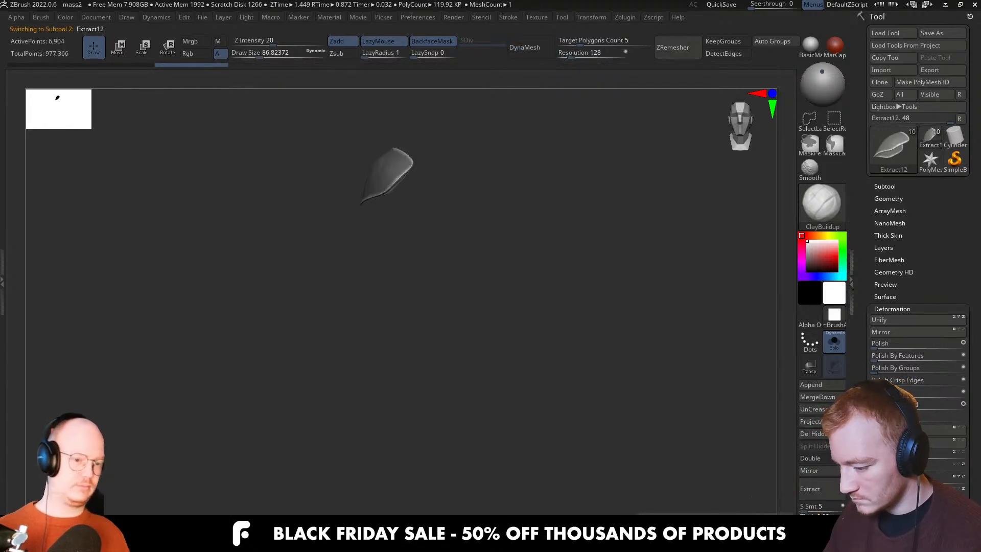
{"action": "left_click_drag", "start_coordinate": [448, 287], "coordinate": [500, 316]}
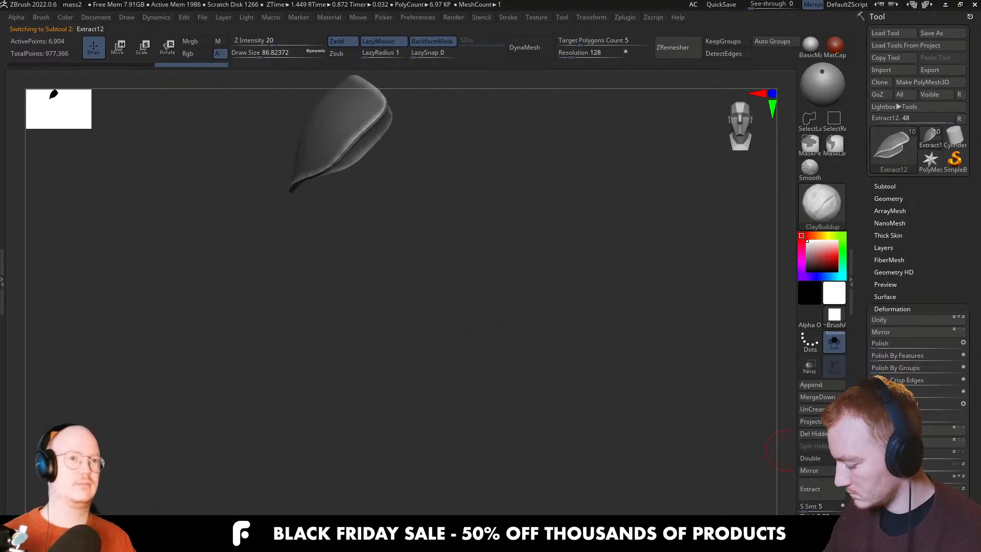
{"action": "left_click_drag", "start_coordinate": [756, 443], "coordinate": [701, 388], "text": "shift"}
{"action": "left_click", "coordinate": [701, 388]}
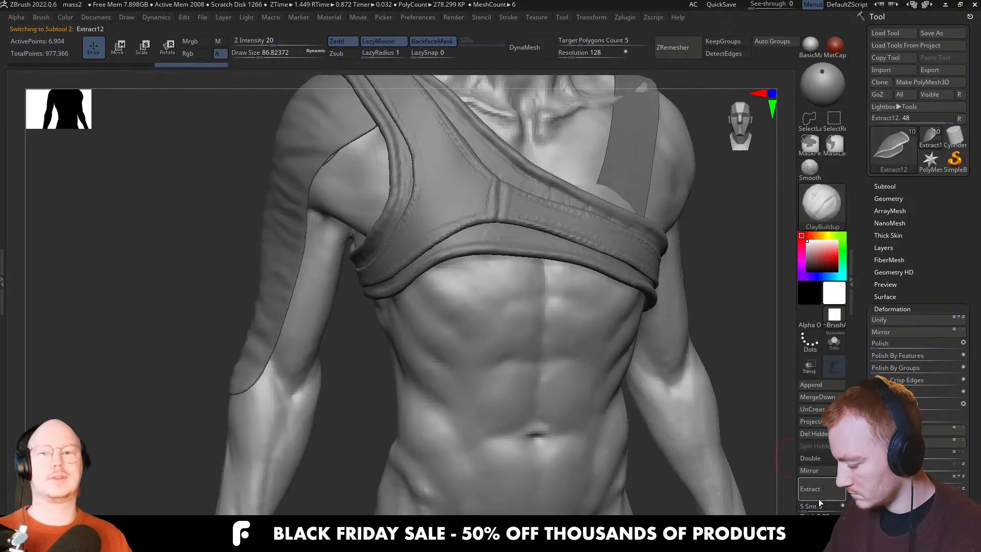
Extract the masked shoulder cap a second time and inspect the new piece's cut edges in isolation
{"action": "left_click", "coordinate": [812, 489]}
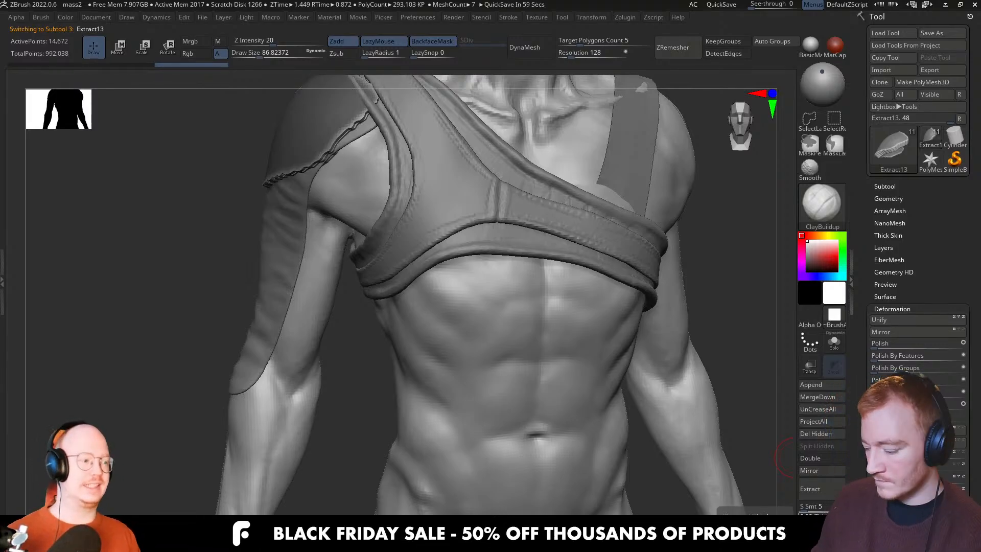
{"action": "right_click_drag", "start_coordinate": [443, 235], "coordinate": [431, 171]}
{"action": "mouse_move", "coordinate": [344, 153]}
{"action": "right_mouse_down", "text": "alt"}
{"action": "mouse_move", "coordinate": [384, 243]}
{"action": "mouse_move", "coordinate": [417, 270]}
{"action": "mouse_move", "coordinate": [418, 244]}
{"action": "right_mouse_up", "text": "alt"}
{"action": "key", "text": "alt+s"}
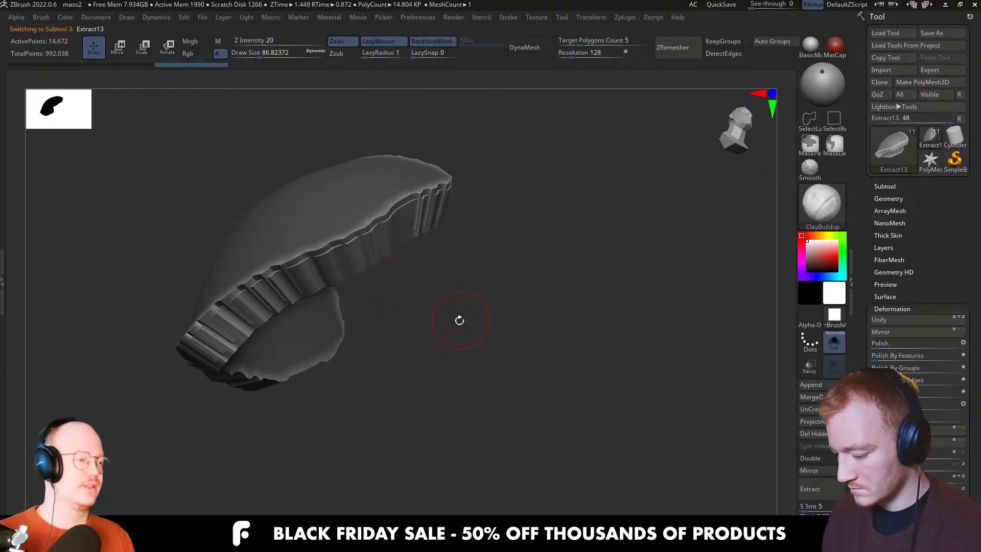
{"action": "key", "text": "shift+f"}
{"action": "key", "text": "shift+f"}
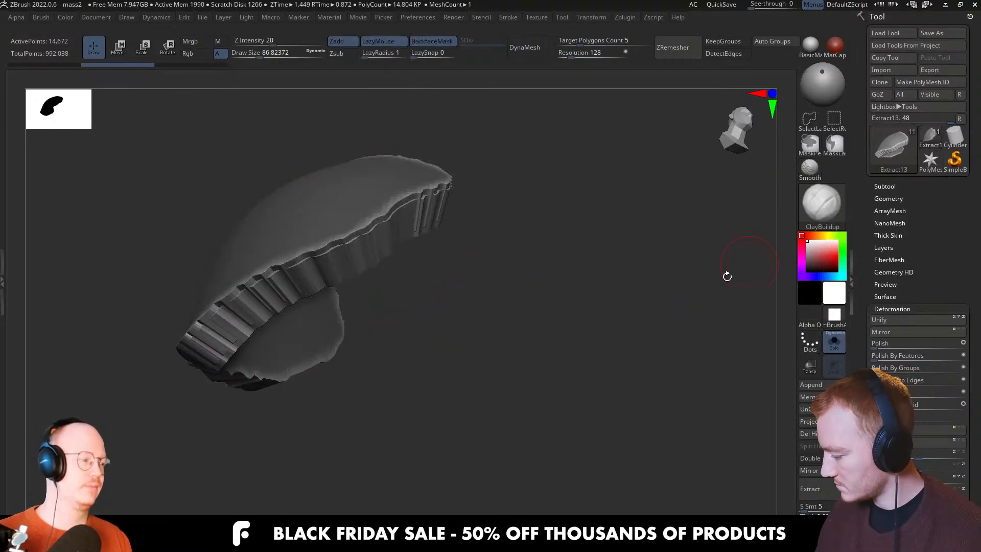
Compare the two extracted shoulder pieces, hide Extract13, and bring the whole figure back into view
{"action": "left_click", "coordinate": [886, 186]}
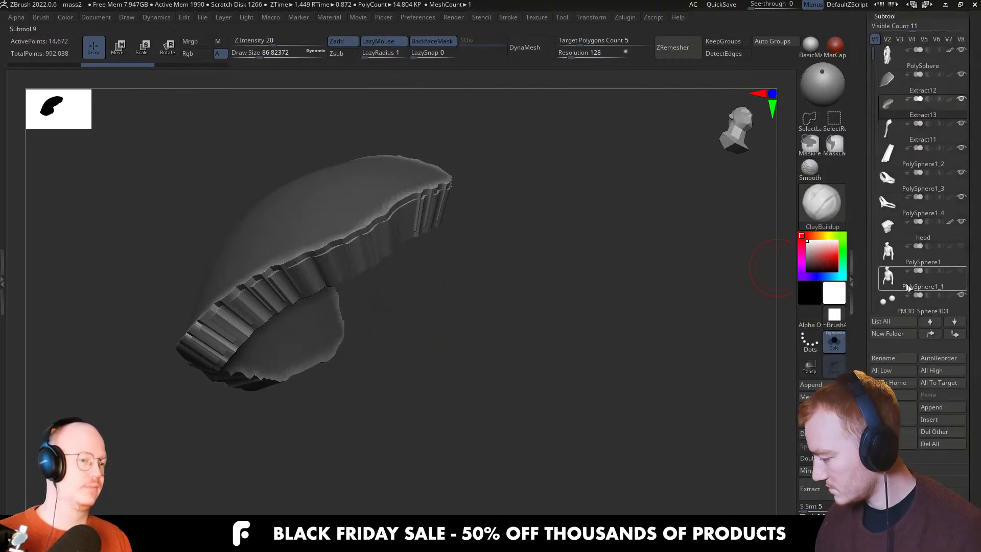
{"action": "left_click", "coordinate": [905, 91]}
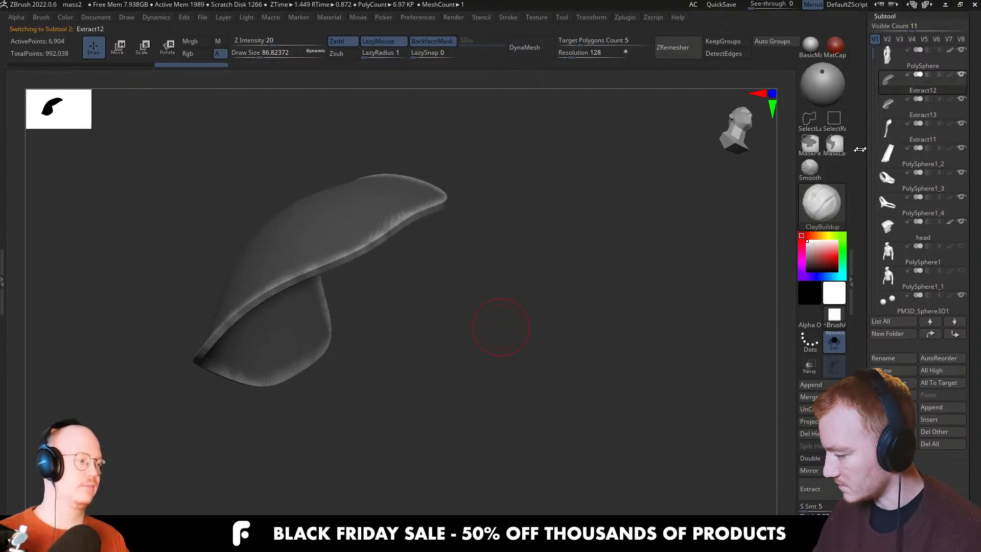
{"action": "left_click", "coordinate": [895, 113]}
{"action": "left_click", "coordinate": [900, 91]}
{"action": "left_click", "coordinate": [961, 99]}
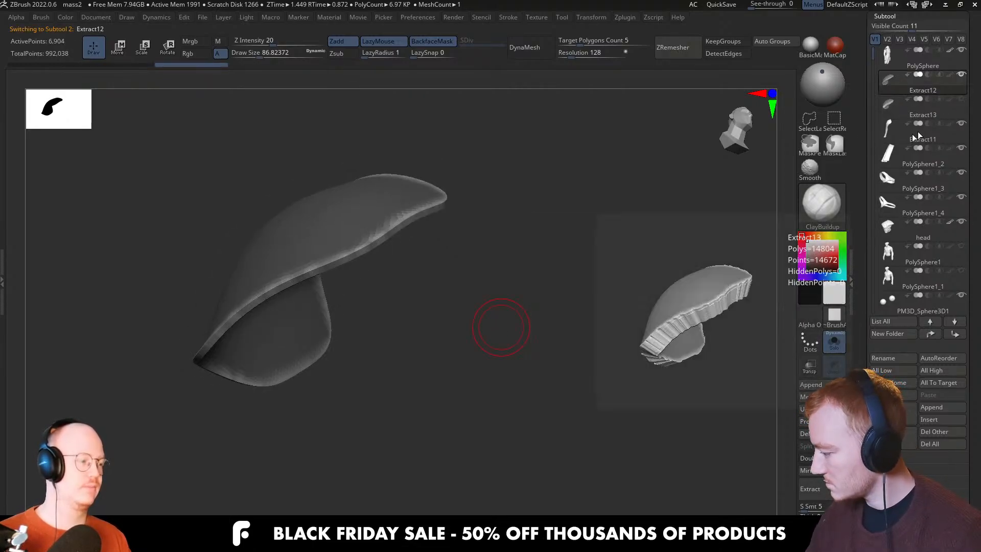
{"action": "left_click", "coordinate": [835, 341]}
{"action": "right_click_drag", "start_coordinate": [419, 269], "coordinate": [240, 316]}
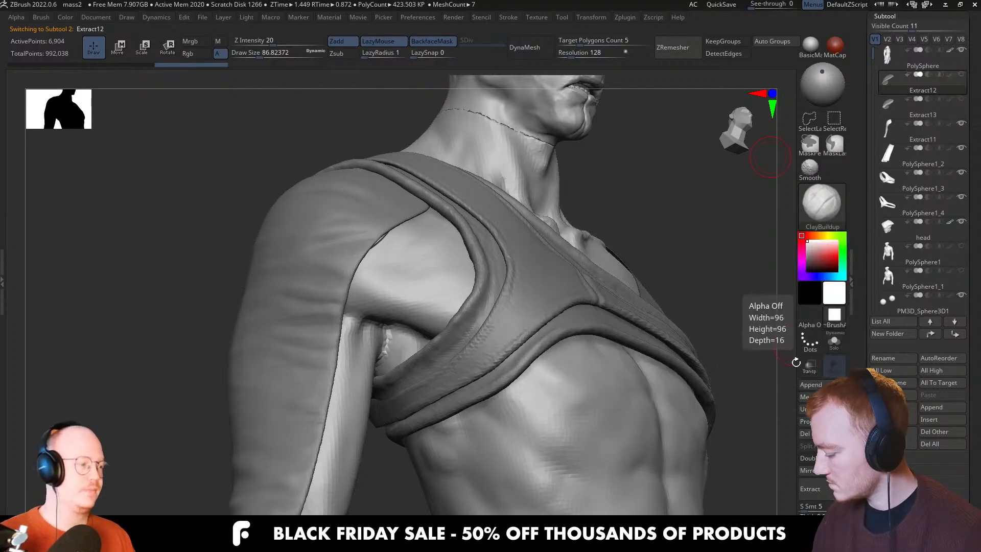
Delete both extracted shoulder pieces, Extract12 and Extract13, from the subtool list
{"action": "left_click", "coordinate": [894, 438]}
{"action": "left_click", "coordinate": [799, 465]}
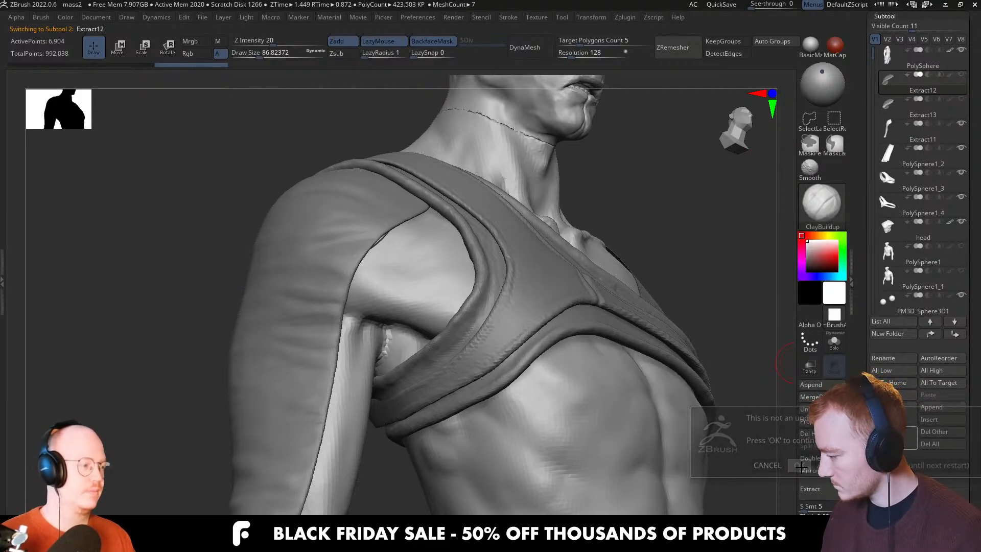
{"action": "left_click", "coordinate": [894, 438]}
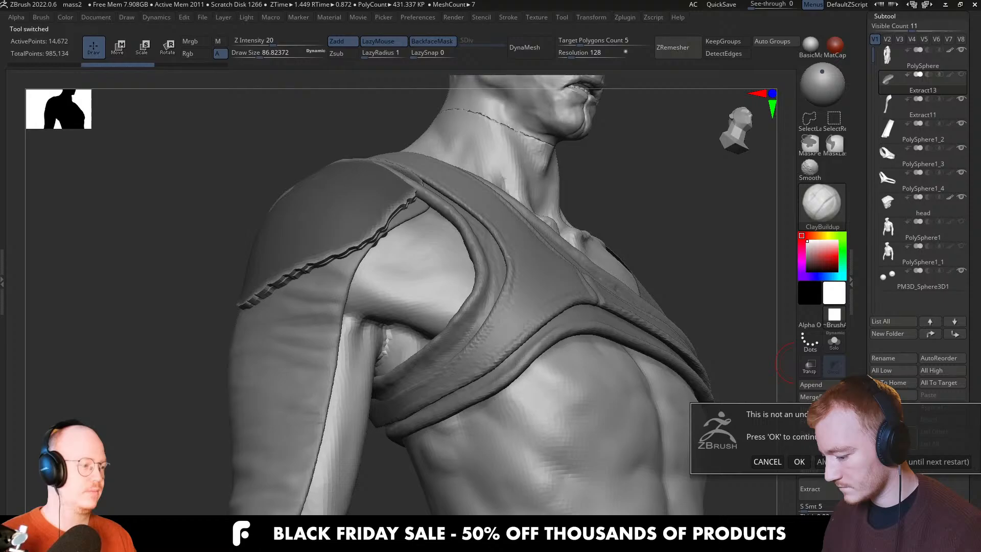
{"action": "left_click", "coordinate": [800, 462]}
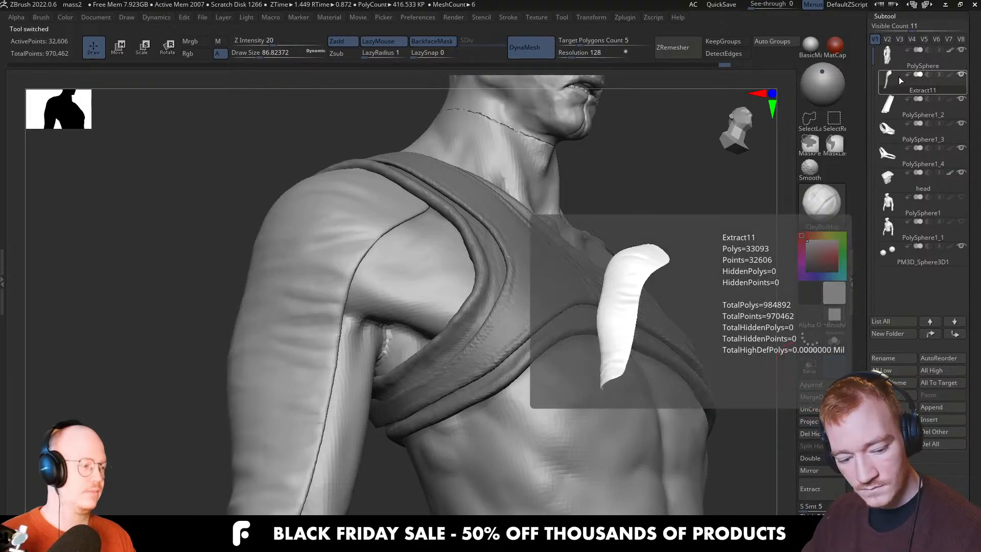
Select the masked body and extract its right shoulder cap again as a separate shoulder pad
{"action": "left_click", "coordinate": [902, 59]}
{"action": "key", "text": "alt+shift+s"}
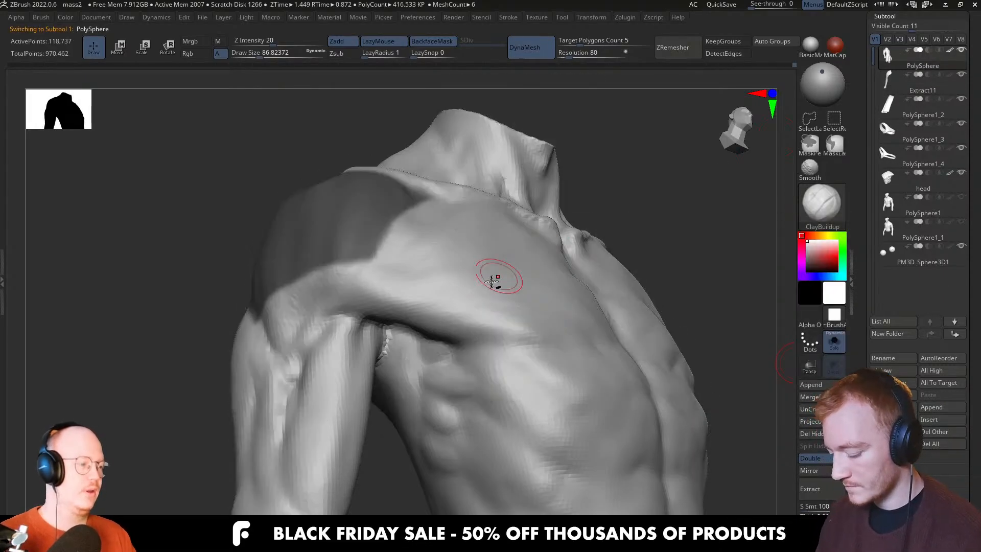
{"action": "right_click_drag", "start_coordinate": [492, 281], "coordinate": [430, 373]}
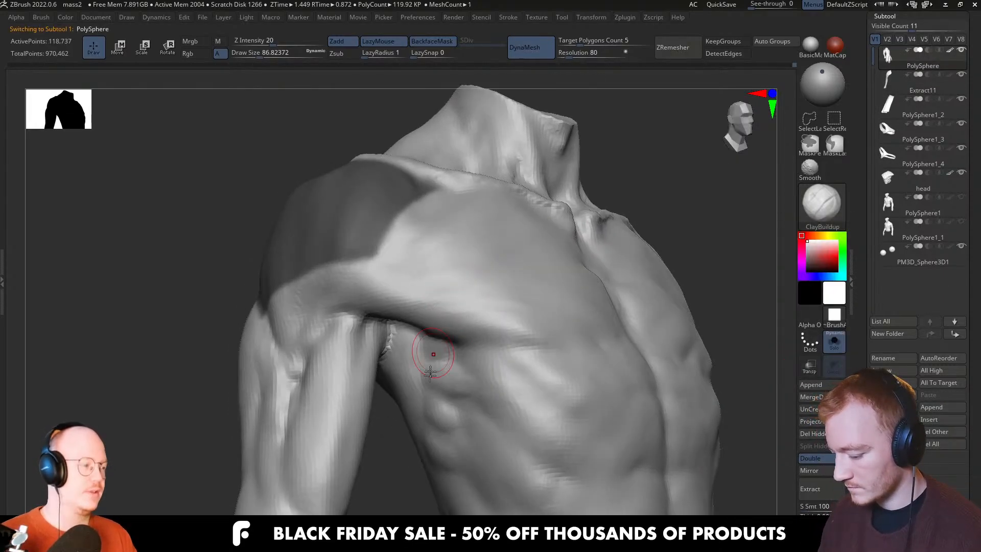
{"action": "left_click", "coordinate": [817, 489]}
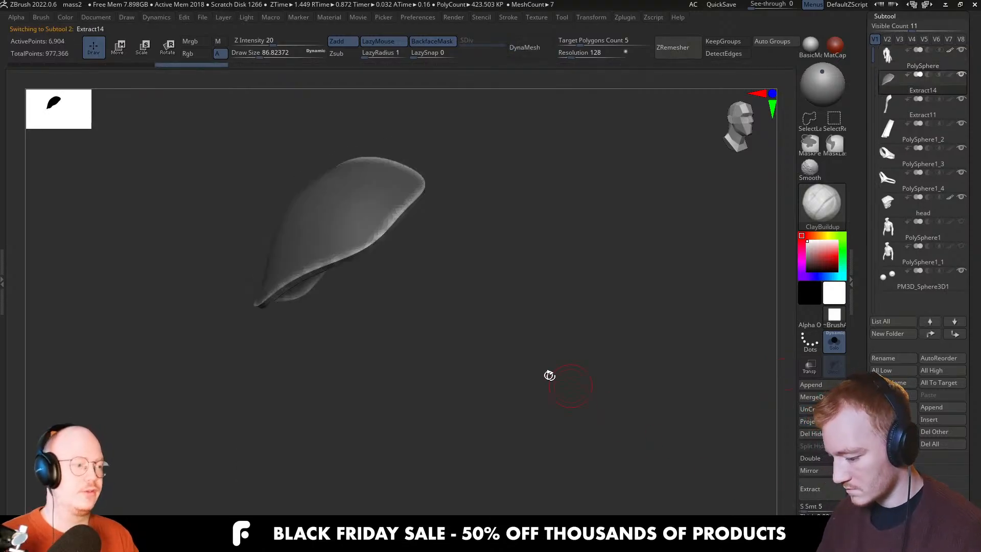
{"action": "right_click_drag", "start_coordinate": [550, 375], "coordinate": [434, 341]}
{"action": "key", "text": "alt+shift+s"}
Tilt the new shoulder pad with the transform gizmo and raise it off the sleeve so it sits on top of the shoulder
{"action": "key", "text": "w"}
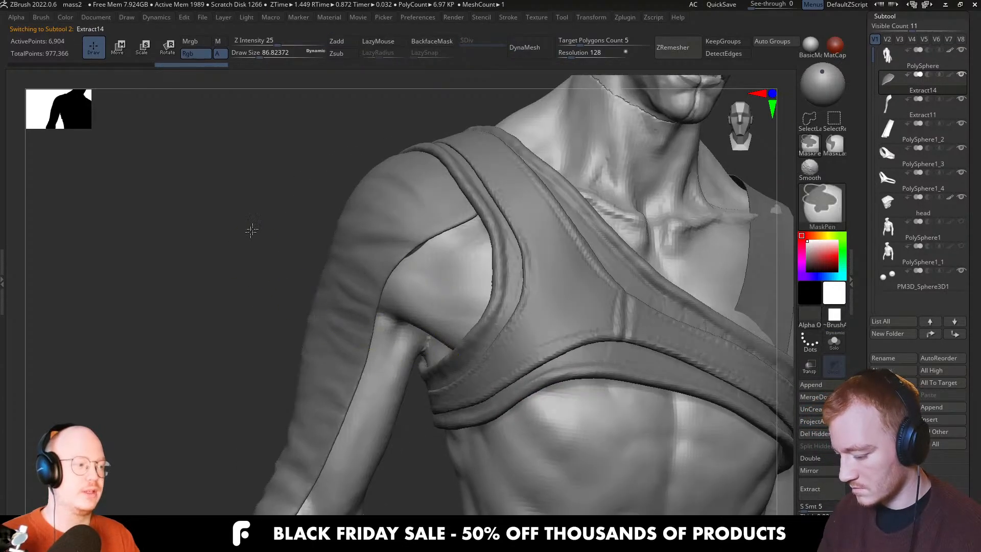
{"action": "right_click_drag", "start_coordinate": [252, 226], "coordinate": [270, 326]}
{"action": "key", "text": "alt+shift+s"}
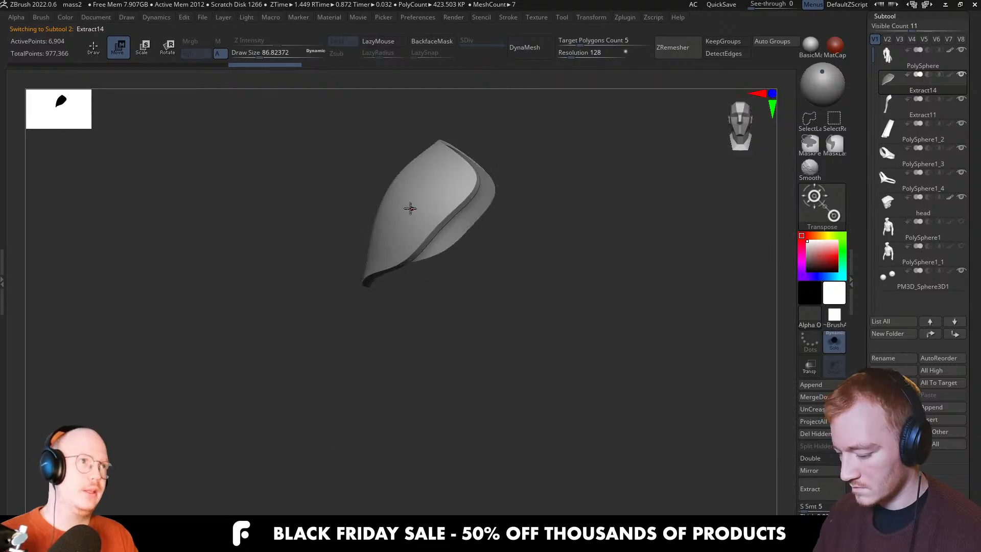
{"action": "mouse_move", "coordinate": [406, 208]}
{"action": "right_mouse_down"}
{"action": "mouse_move", "coordinate": [445, 211]}
{"action": "mouse_move", "coordinate": [387, 214]}
{"action": "right_mouse_up"}
{"action": "left_click", "coordinate": [336, 182], "text": "alt"}
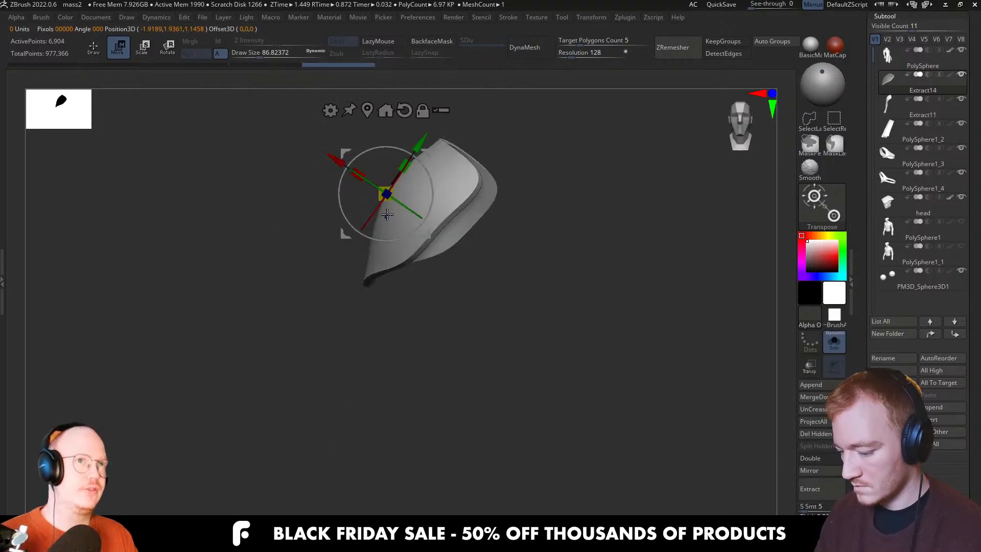
{"action": "key", "text": "alt+shift+s"}
{"action": "mouse_move", "coordinate": [384, 194]}
{"action": "left_mouse_down"}
{"action": "mouse_move", "coordinate": [360, 177]}
{"action": "mouse_move", "coordinate": [408, 185]}
{"action": "left_mouse_up"}
{"action": "left_click_drag", "start_coordinate": [403, 220], "coordinate": [431, 175]}
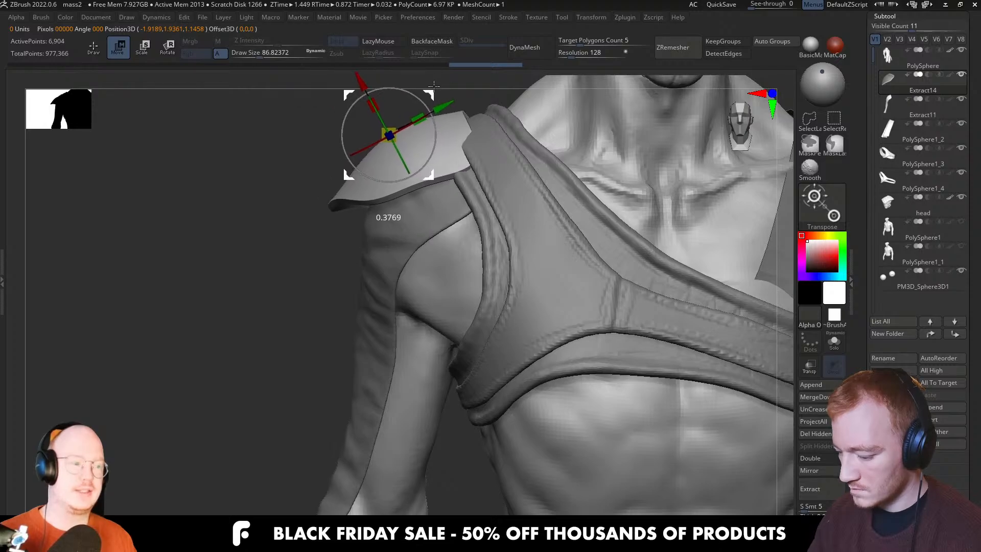
Switch to the Move brush and fit the pad's front corner against the chest strap at a draw size of about 299
{"action": "key", "text": "q"}
{"action": "right_click_drag", "start_coordinate": [488, 191], "coordinate": [505, 256]}
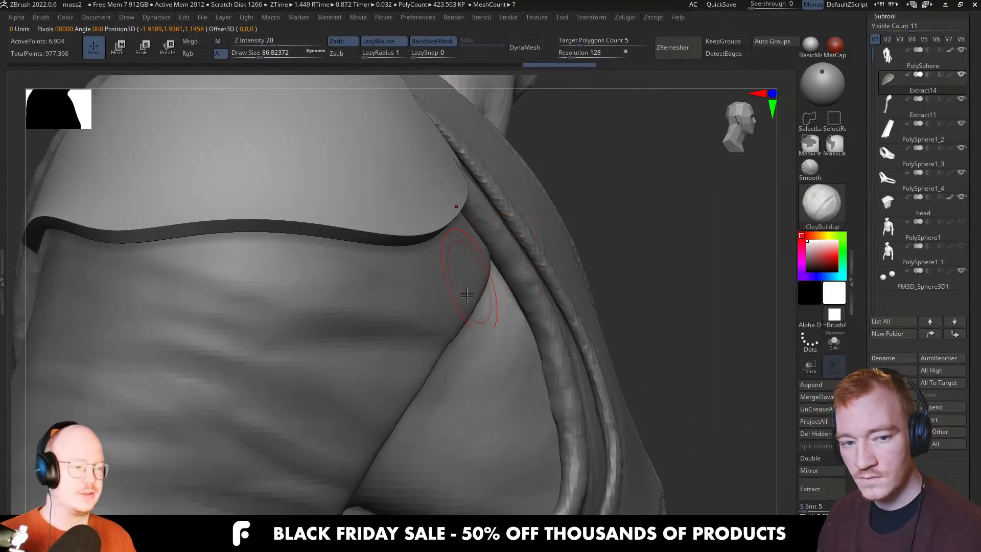
{"action": "right_click_drag", "start_coordinate": [465, 322], "coordinate": [462, 302], "text": "ctrl"}
{"action": "key", "text": "b"}
{"action": "key", "text": "m"}
{"action": "key", "text": "v"}
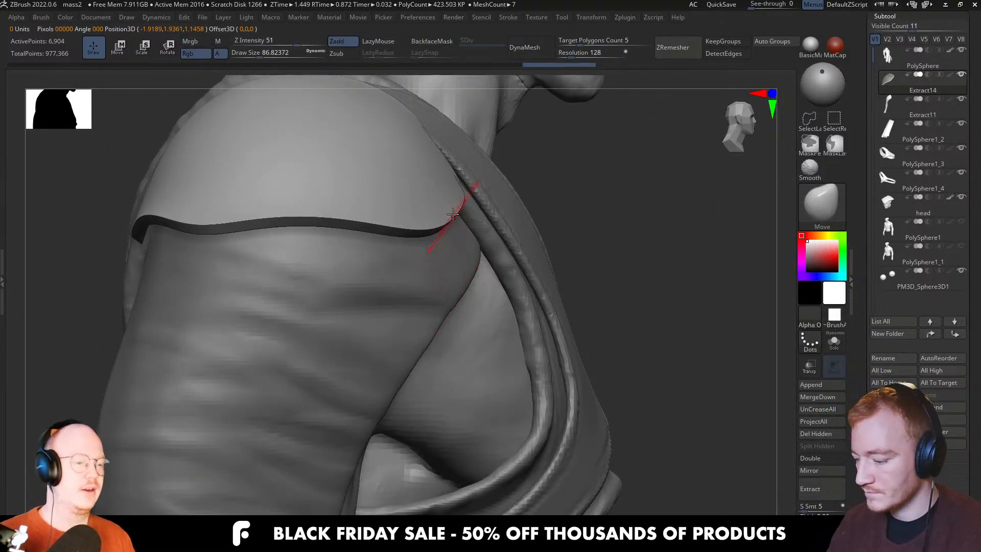
{"action": "right_click_drag", "start_coordinate": [453, 215], "coordinate": [456, 168], "text": "ctrl"}
{"action": "mouse_move", "coordinate": [456, 240]}
{"action": "right_mouse_down"}
{"action": "mouse_move", "coordinate": [464, 197]}
{"action": "mouse_move", "coordinate": [467, 237]}
{"action": "mouse_move", "coordinate": [462, 210]}
{"action": "right_mouse_up"}
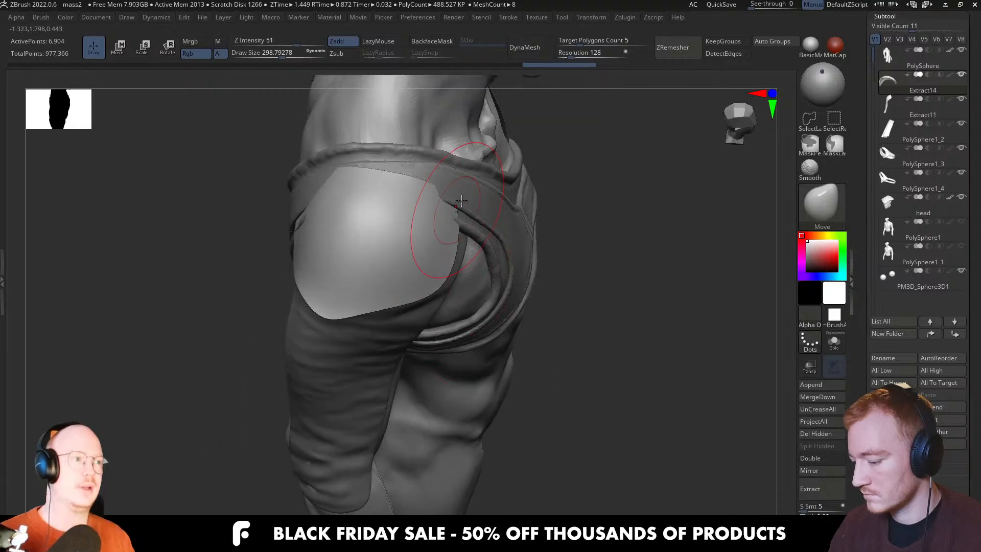
Pull the pad's rear part down over the back of the shoulder at a draw size of about 324
{"action": "key", "text": "s"}
{"action": "left_click_drag", "start_coordinate": [470, 205], "coordinate": [465, 206]}
{"action": "mouse_move", "coordinate": [469, 236]}
{"action": "right_mouse_down"}
{"action": "mouse_move", "coordinate": [445, 247]}
{"action": "mouse_move", "coordinate": [428, 240]}
{"action": "right_mouse_up"}
{"action": "mouse_move", "coordinate": [485, 185]}
{"action": "right_mouse_down"}
{"action": "mouse_move", "coordinate": [446, 166]}
{"action": "mouse_move", "coordinate": [399, 232]}
{"action": "mouse_move", "coordinate": [374, 201]}
{"action": "mouse_move", "coordinate": [388, 218]}
{"action": "mouse_move", "coordinate": [412, 204]}
{"action": "mouse_move", "coordinate": [381, 194]}
{"action": "right_mouse_up"}
{"action": "key", "text": "shift+s"}
{"action": "key", "text": "s"}
{"action": "key", "text": "shift+s"}
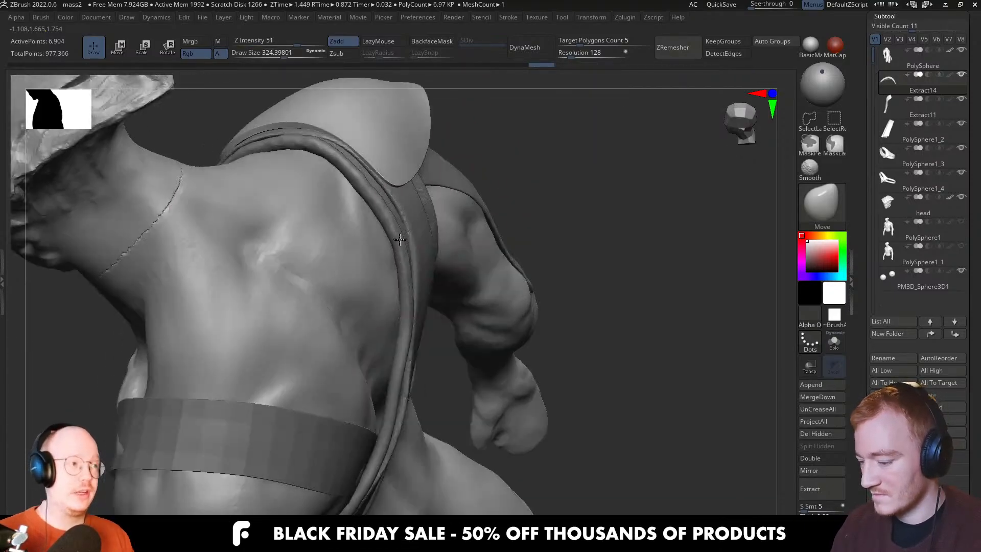
{"action": "right_click_drag", "start_coordinate": [404, 176], "coordinate": [400, 278]}
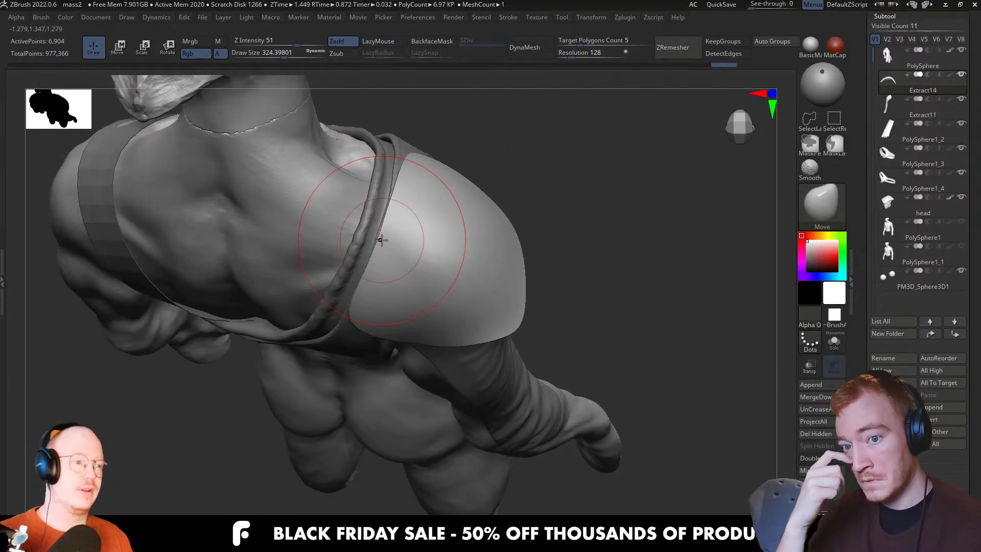
Align the pad's inner rear edge with the back strap using Move draw sizes of about 128 to 177
{"action": "left_click_drag", "start_coordinate": [351, 310], "coordinate": [349, 310]}
{"action": "right_click_drag", "start_coordinate": [350, 311], "coordinate": [363, 266]}
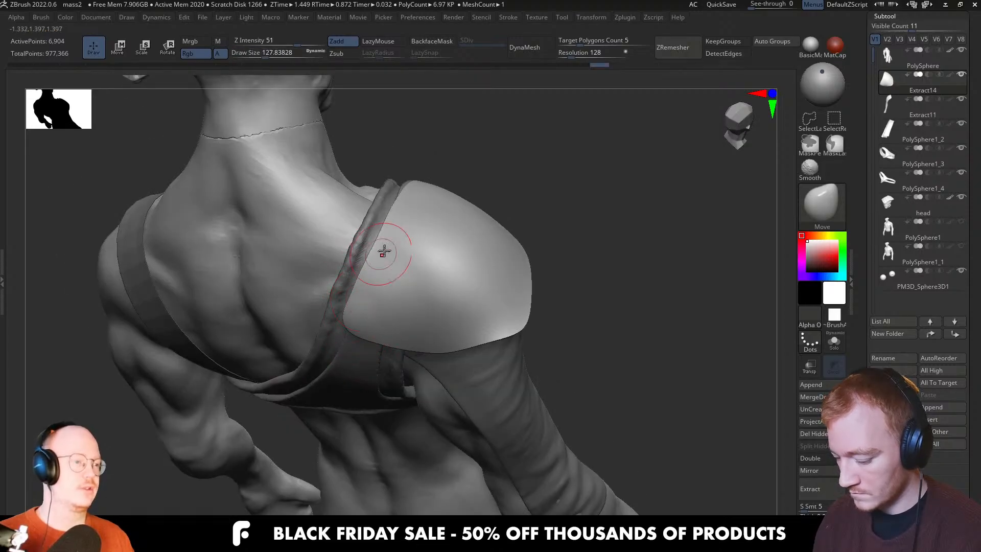
{"action": "right_click_drag", "start_coordinate": [386, 205], "coordinate": [397, 228]}
{"action": "key", "text": "s"}
{"action": "left_click_drag", "start_coordinate": [397, 225], "coordinate": [399, 225]}
{"action": "right_click_drag", "start_coordinate": [400, 225], "coordinate": [418, 240]}
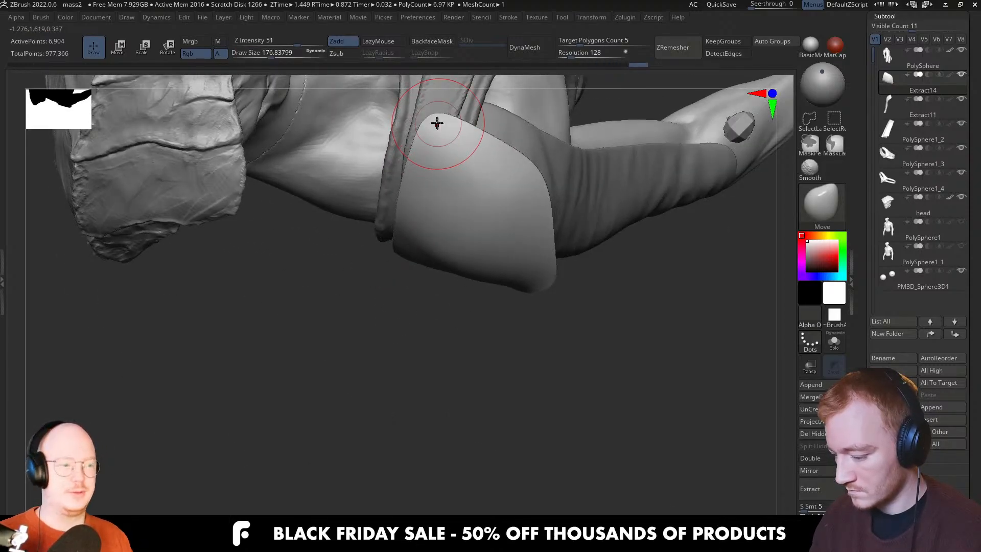
Reshape the pad's top and flare its outer rim away from the sleeve at draw sizes of about 207 to 257
{"action": "right_click_drag", "start_coordinate": [438, 123], "coordinate": [445, 128]}
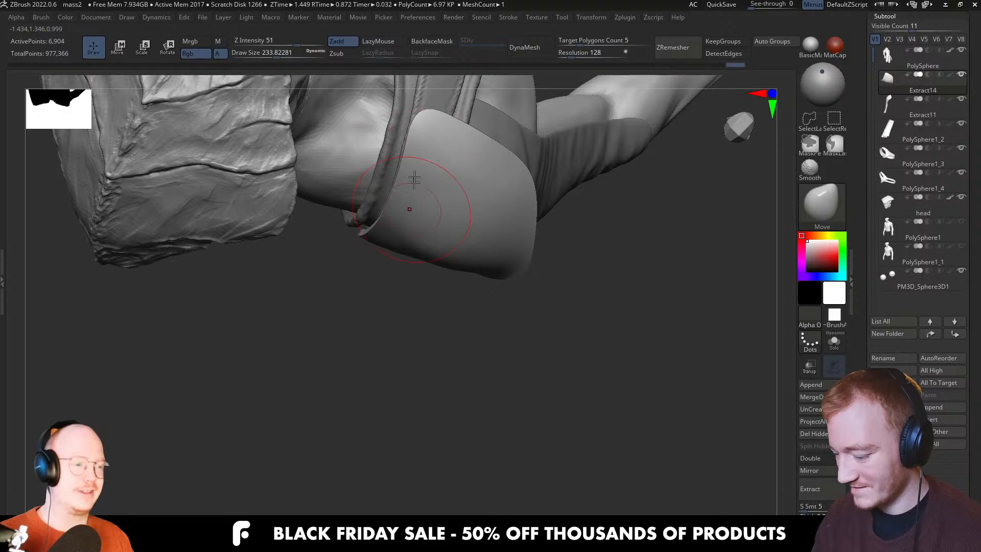
{"action": "mouse_move", "coordinate": [414, 179]}
{"action": "right_mouse_down"}
{"action": "mouse_move", "coordinate": [464, 166]}
{"action": "mouse_move", "coordinate": [436, 260]}
{"action": "mouse_move", "coordinate": [471, 240]}
{"action": "mouse_move", "coordinate": [480, 217]}
{"action": "mouse_move", "coordinate": [545, 206]}
{"action": "mouse_move", "coordinate": [557, 144]}
{"action": "mouse_move", "coordinate": [506, 221]}
{"action": "mouse_move", "coordinate": [545, 284]}
{"action": "mouse_move", "coordinate": [443, 291]}
{"action": "mouse_move", "coordinate": [428, 312]}
{"action": "right_mouse_up"}
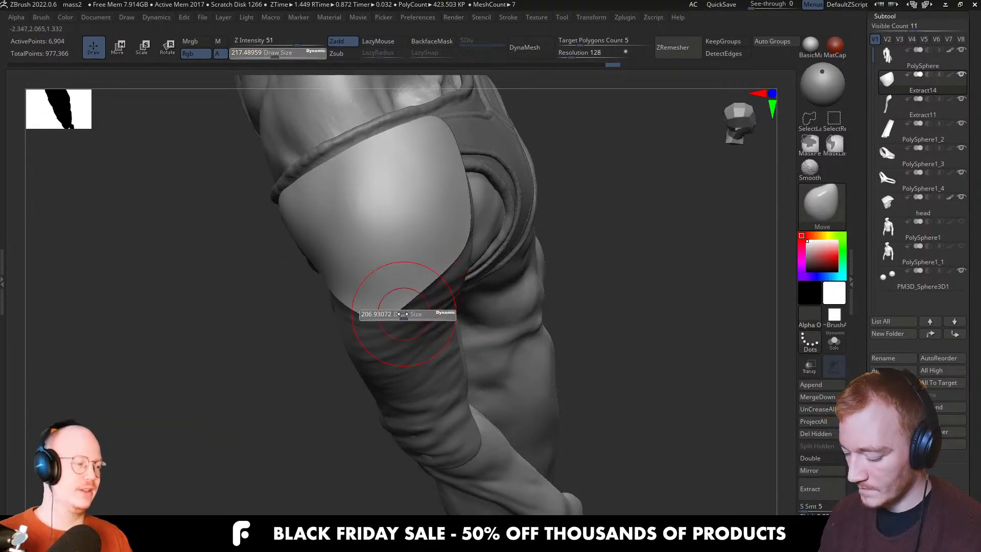
{"action": "left_click_drag", "start_coordinate": [402, 314], "coordinate": [401, 314]}
{"action": "mouse_move", "coordinate": [405, 302]}
{"action": "right_mouse_down"}
{"action": "mouse_move", "coordinate": [388, 312]}
{"action": "mouse_move", "coordinate": [410, 305]}
{"action": "mouse_move", "coordinate": [392, 281]}
{"action": "mouse_move", "coordinate": [390, 290]}
{"action": "mouse_move", "coordinate": [469, 216]}
{"action": "mouse_move", "coordinate": [449, 252]}
{"action": "mouse_move", "coordinate": [464, 295]}
{"action": "right_mouse_up"}
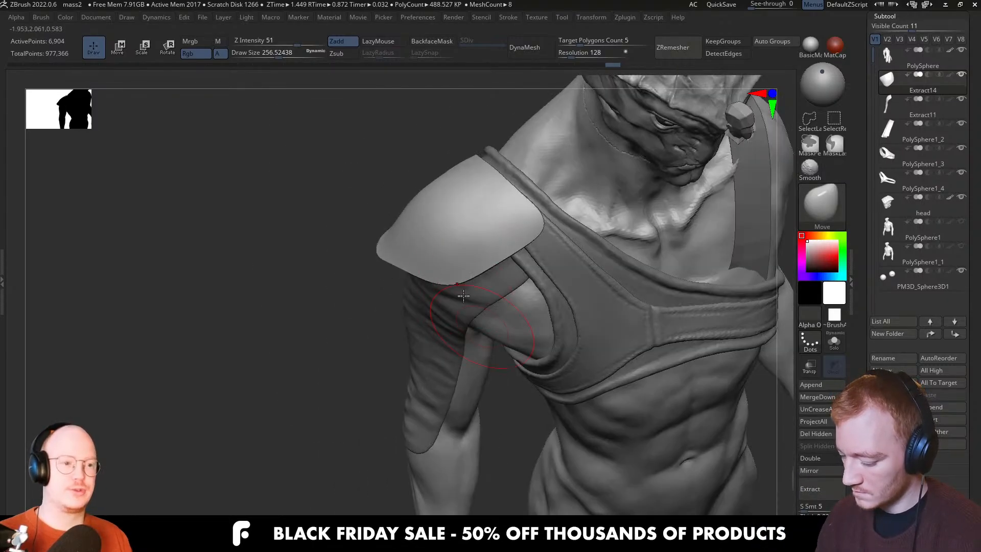
{"action": "left_click_drag", "start_coordinate": [436, 282], "coordinate": [437, 280]}
{"action": "right_click_drag", "start_coordinate": [437, 280], "coordinate": [470, 252]}
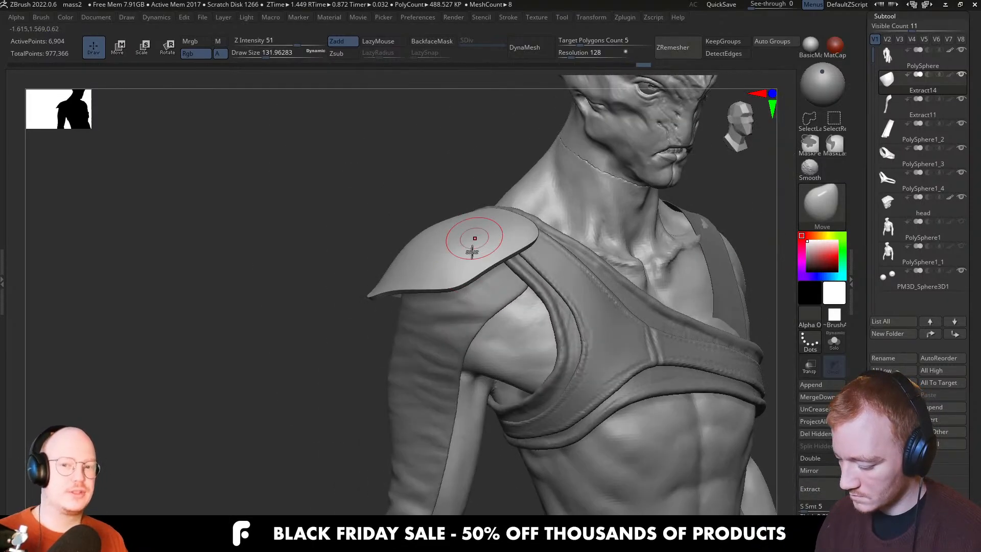
Refine the pad's lower rim at the front and back with Move draw sizes of about 140 to 163
{"action": "key", "text": "bracketright"}
{"action": "left_click_drag", "start_coordinate": [468, 281], "coordinate": [468, 283]}
{"action": "mouse_move", "coordinate": [483, 268]}
{"action": "right_mouse_down"}
{"action": "mouse_move", "coordinate": [461, 293]}
{"action": "mouse_move", "coordinate": [431, 248]}
{"action": "mouse_move", "coordinate": [445, 286]}
{"action": "mouse_move", "coordinate": [429, 278]}
{"action": "mouse_move", "coordinate": [428, 317]}
{"action": "right_mouse_up"}
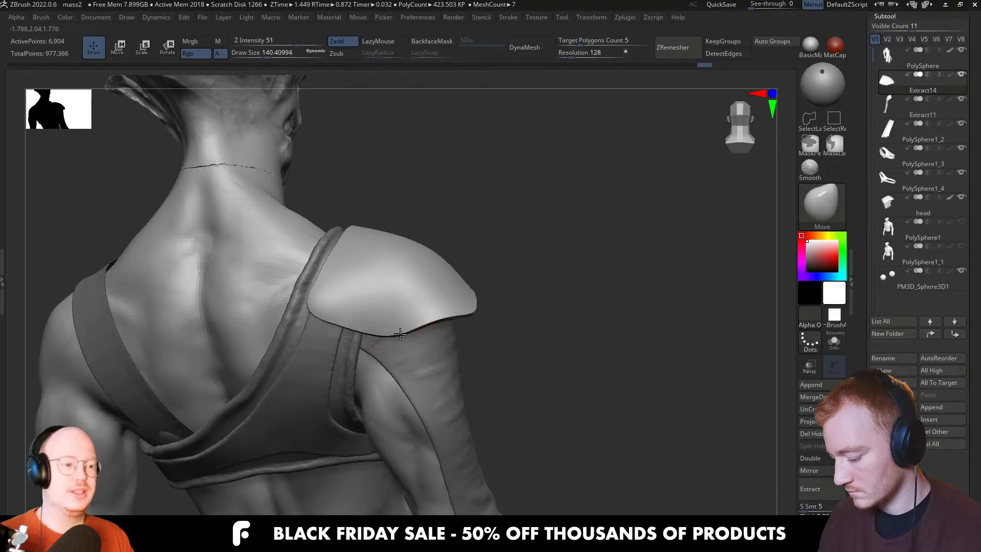
{"action": "left_click_drag", "start_coordinate": [389, 335], "coordinate": [393, 336]}
{"action": "right_click_drag", "start_coordinate": [393, 335], "coordinate": [409, 364]}
{"action": "right_click_drag", "start_coordinate": [440, 313], "coordinate": [452, 332]}
{"action": "left_click_drag", "start_coordinate": [455, 322], "coordinate": [459, 314]}
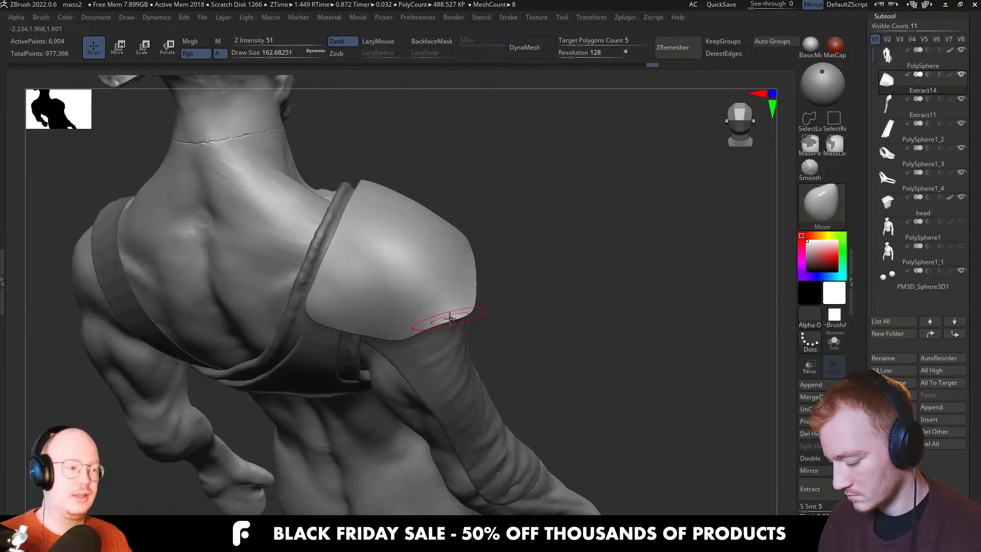
Adjust the pad's outer tip and rear lower corner with the Move brush at a draw size of about 149
{"action": "key", "text": "s"}
{"action": "mouse_move", "coordinate": [449, 312]}
{"action": "right_mouse_down"}
{"action": "mouse_move", "coordinate": [406, 333]}
{"action": "mouse_move", "coordinate": [416, 289]}
{"action": "right_mouse_up"}
{"action": "key", "text": "s"}
{"action": "left_click_drag", "start_coordinate": [402, 324], "coordinate": [408, 324]}
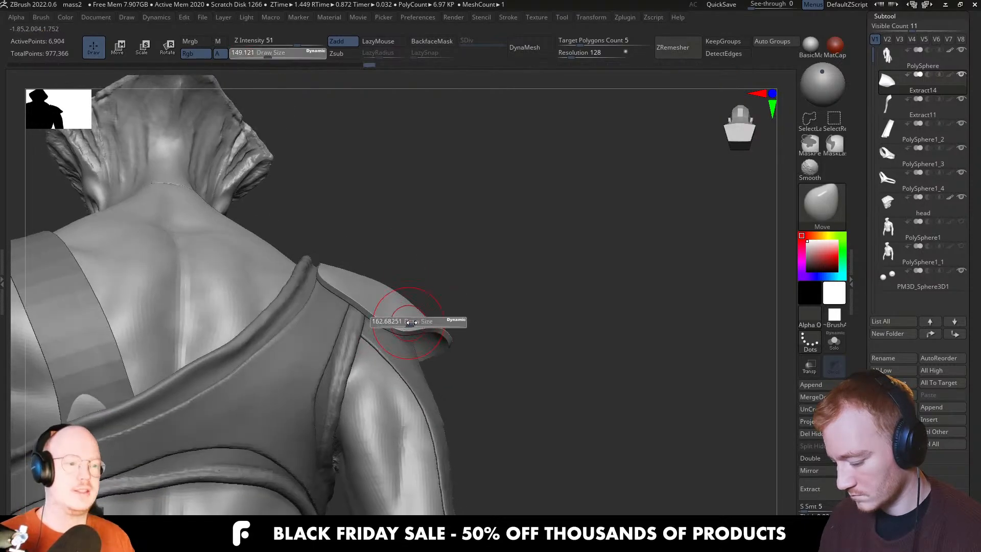
{"action": "mouse_move", "coordinate": [409, 324]}
{"action": "right_mouse_down"}
{"action": "mouse_move", "coordinate": [402, 295]}
{"action": "mouse_move", "coordinate": [416, 335]}
{"action": "mouse_move", "coordinate": [386, 337]}
{"action": "mouse_move", "coordinate": [428, 342]}
{"action": "right_mouse_up"}
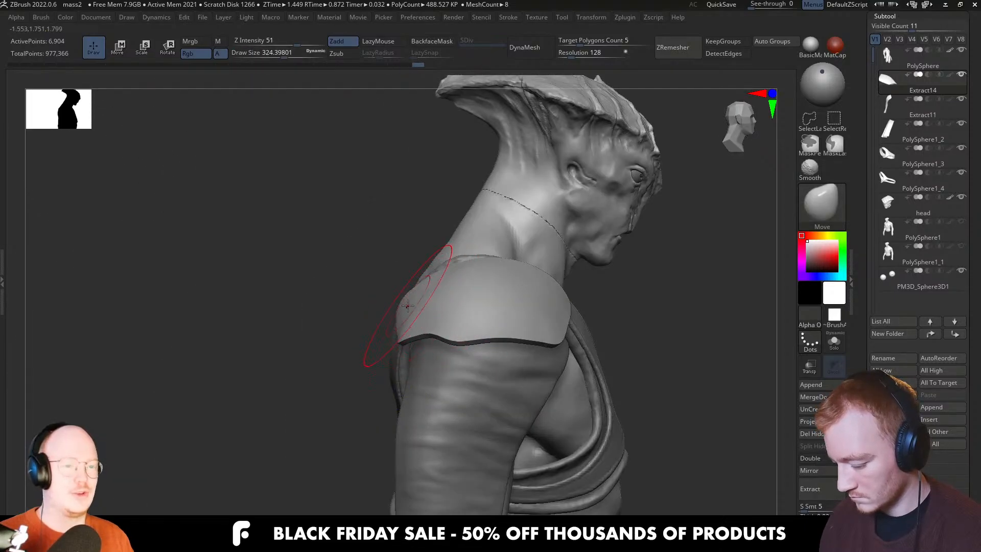
Reshape the shoulder pad's outer silhouette from the back, side and front with the Move brush at draw sizes of about 202 to 611
{"action": "right_click_drag", "start_coordinate": [407, 306], "coordinate": [470, 277]}
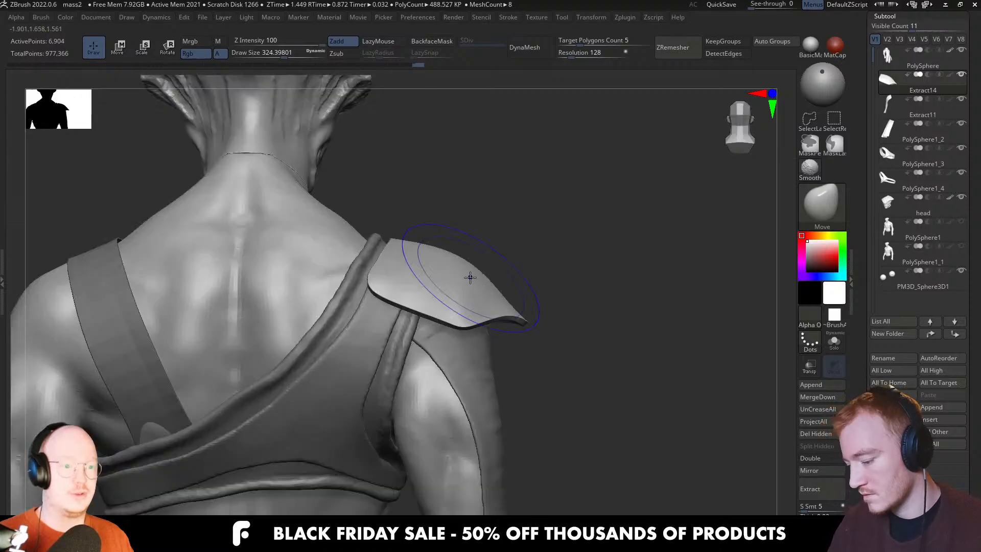
{"action": "mouse_move", "coordinate": [530, 312]}
{"action": "right_mouse_down"}
{"action": "mouse_move", "coordinate": [504, 289]}
{"action": "mouse_move", "coordinate": [528, 314]}
{"action": "right_mouse_up"}
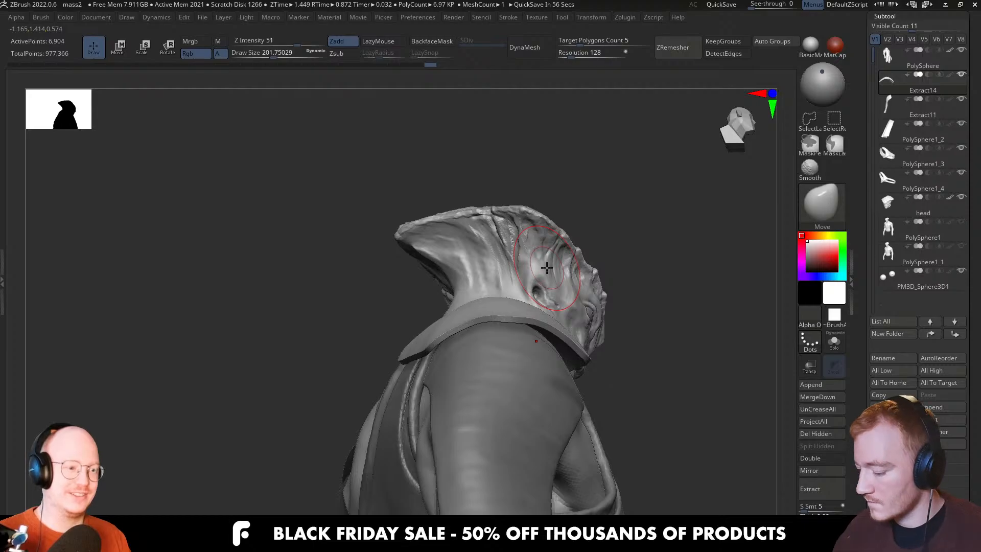
{"action": "mouse_move", "coordinate": [497, 338]}
{"action": "right_mouse_down"}
{"action": "mouse_move", "coordinate": [477, 355]}
{"action": "mouse_move", "coordinate": [517, 328]}
{"action": "mouse_move", "coordinate": [504, 345]}
{"action": "mouse_move", "coordinate": [493, 296]}
{"action": "right_mouse_up"}
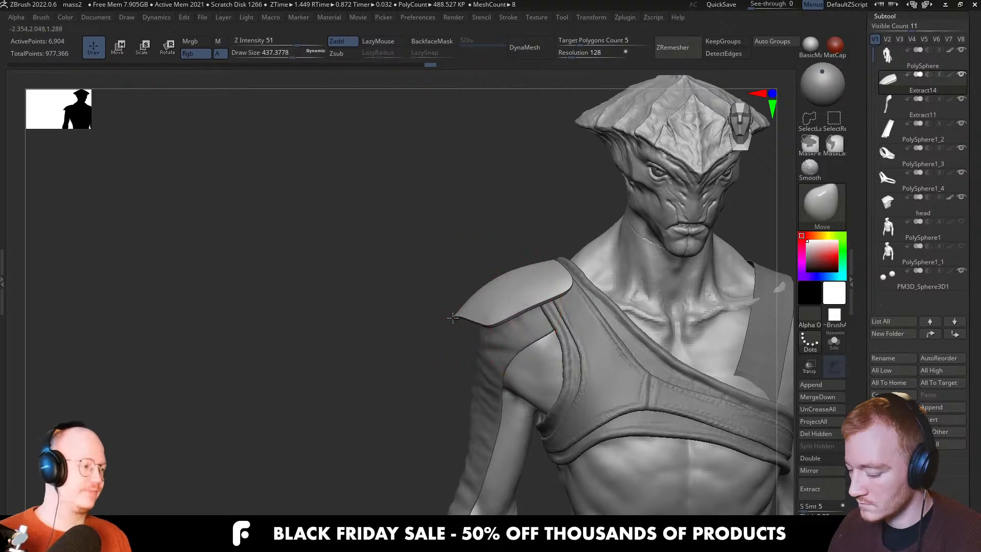
{"action": "right_click_drag", "start_coordinate": [466, 291], "coordinate": [509, 307], "text": "shift"}
{"action": "key", "text": "s"}
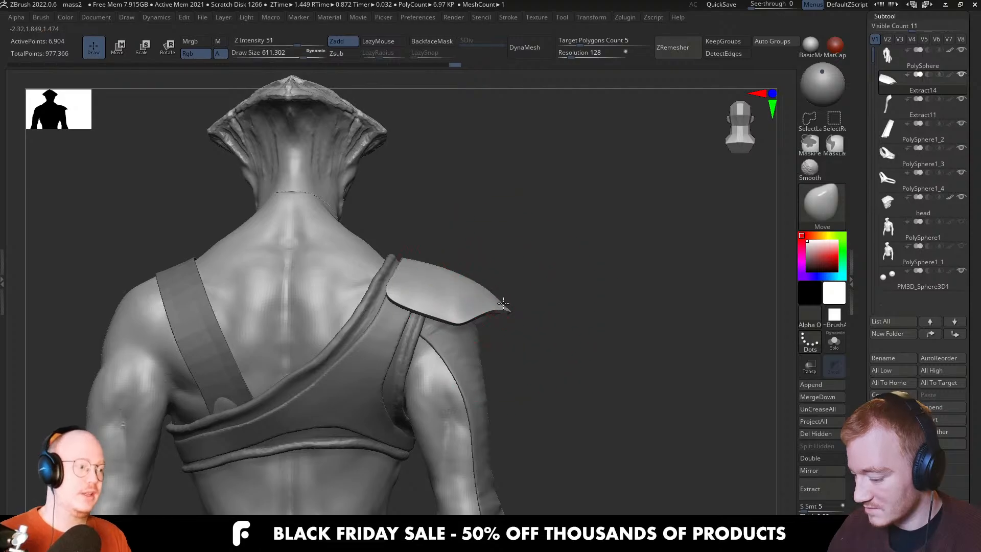
{"action": "key", "text": "bracketleft"}
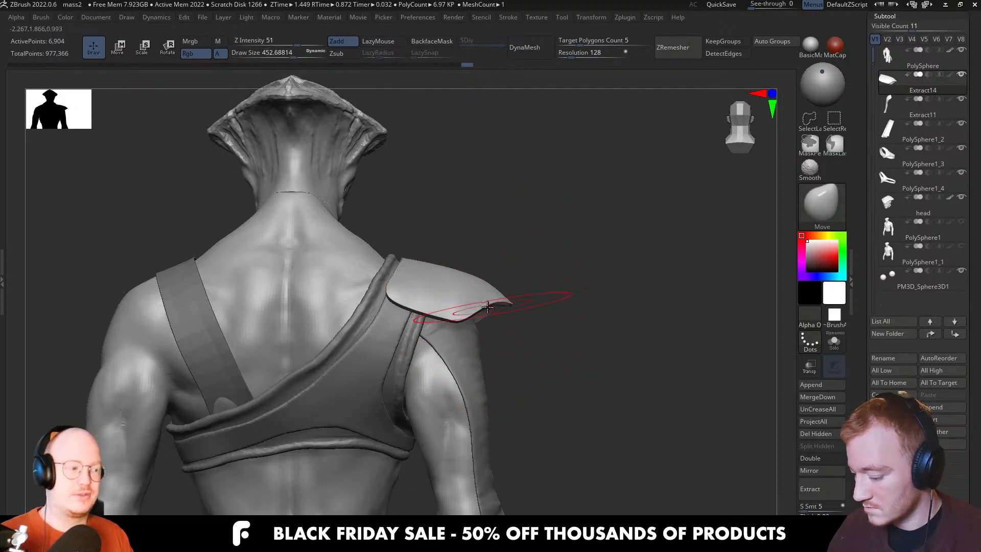
Adjust the pad's lower rear rim and front outer corner with Move draw sizes of about 453 to 500
{"action": "mouse_move", "coordinate": [461, 310]}
{"action": "right_mouse_down"}
{"action": "mouse_move", "coordinate": [481, 309]}
{"action": "mouse_move", "coordinate": [472, 301]}
{"action": "right_mouse_up"}
{"action": "key", "text": "s"}
{"action": "left_click", "coordinate": [482, 306]}
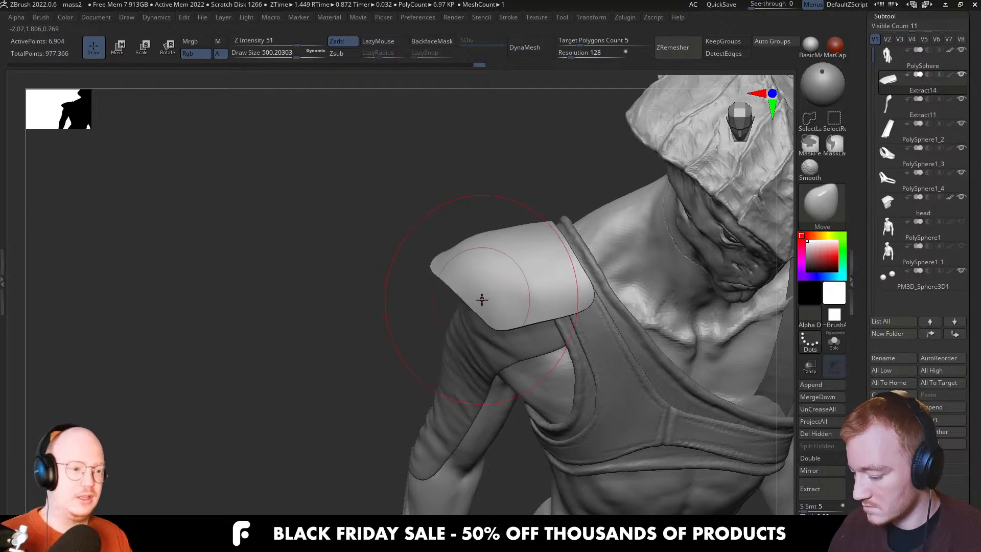
{"action": "key", "text": "bracketright"}
{"action": "left_click_drag", "start_coordinate": [482, 299], "coordinate": [482, 292]}
{"action": "right_click_drag", "start_coordinate": [500, 285], "coordinate": [453, 324]}
Refine the pad's outer tip and rim above the sleeve with Move draw sizes of about 132 to 293
{"action": "key", "text": "s"}
{"action": "left_click_drag", "start_coordinate": [453, 325], "coordinate": [433, 325]}
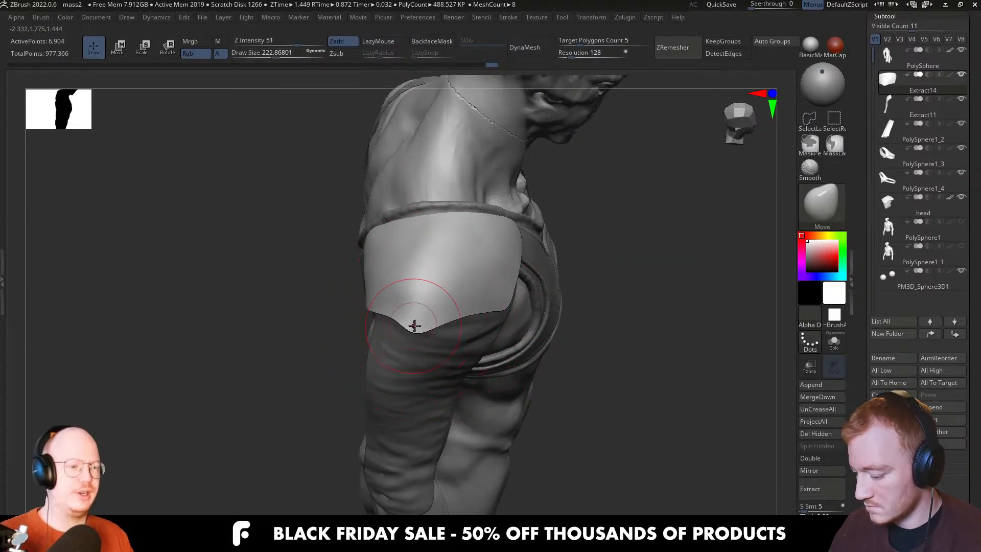
{"action": "right_click_drag", "start_coordinate": [416, 318], "coordinate": [409, 331]}
{"action": "key", "text": "s"}
{"action": "left_click_drag", "start_coordinate": [416, 325], "coordinate": [425, 325]}
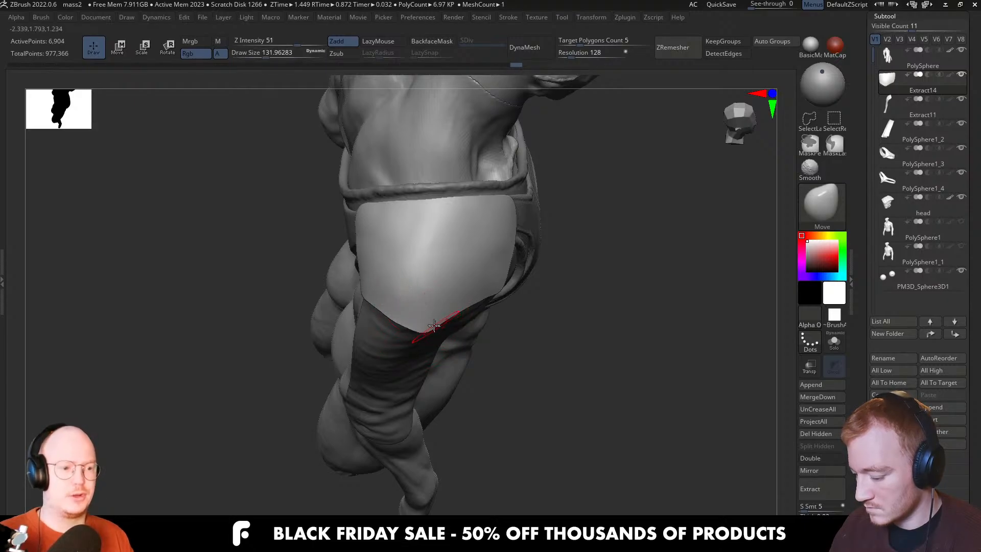
{"action": "mouse_move", "coordinate": [435, 300]}
{"action": "right_mouse_down"}
{"action": "mouse_move", "coordinate": [449, 267]}
{"action": "mouse_move", "coordinate": [449, 300]}
{"action": "mouse_move", "coordinate": [506, 311]}
{"action": "mouse_move", "coordinate": [473, 307]}
{"action": "mouse_move", "coordinate": [465, 348]}
{"action": "mouse_move", "coordinate": [511, 314]}
{"action": "mouse_move", "coordinate": [507, 332]}
{"action": "right_mouse_up"}
{"action": "key", "text": "s"}
{"action": "left_click_drag", "start_coordinate": [484, 290], "coordinate": [475, 290]}
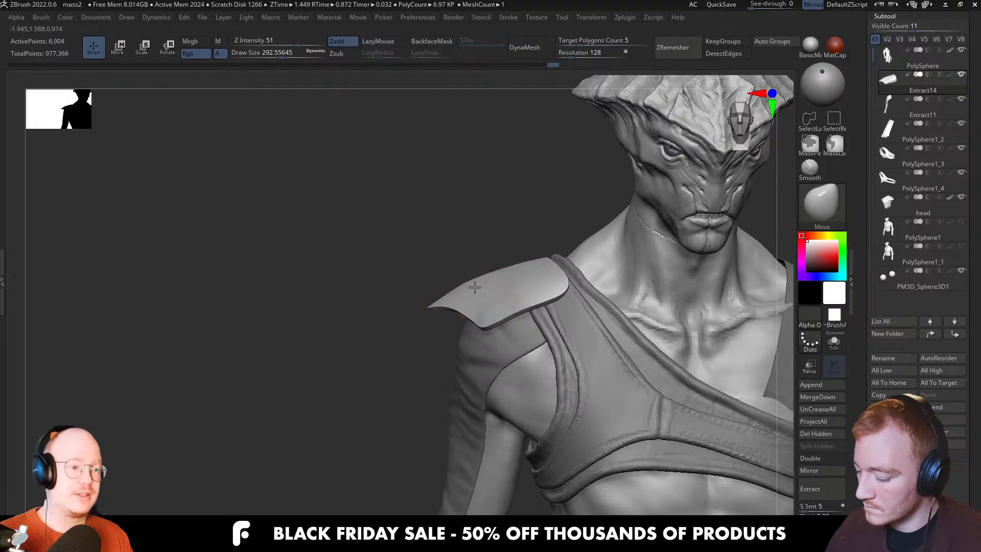
Remesh the shoulder pad with DynaMesh at resolution 128
{"action": "right_click_drag", "start_coordinate": [474, 287], "coordinate": [526, 256]}
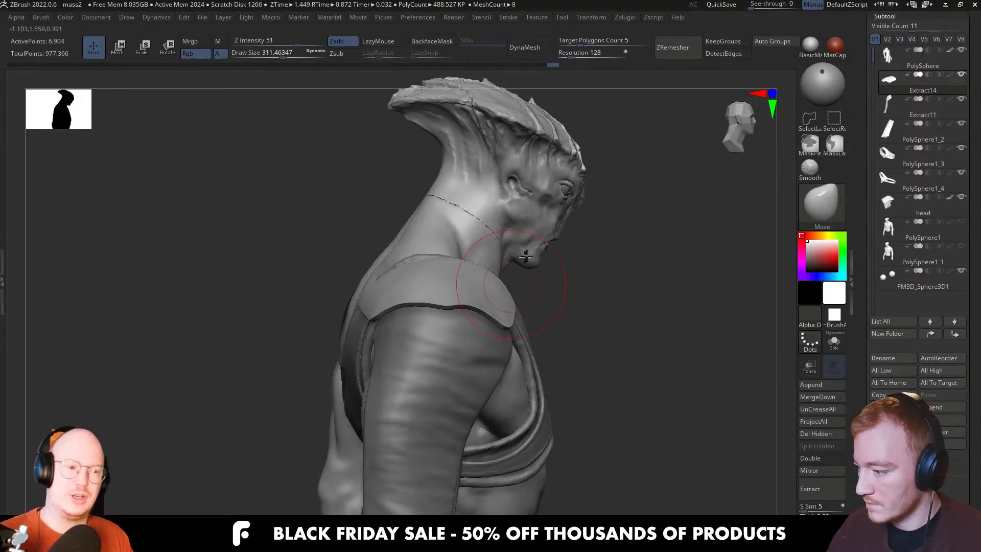
{"action": "left_click", "coordinate": [524, 47]}
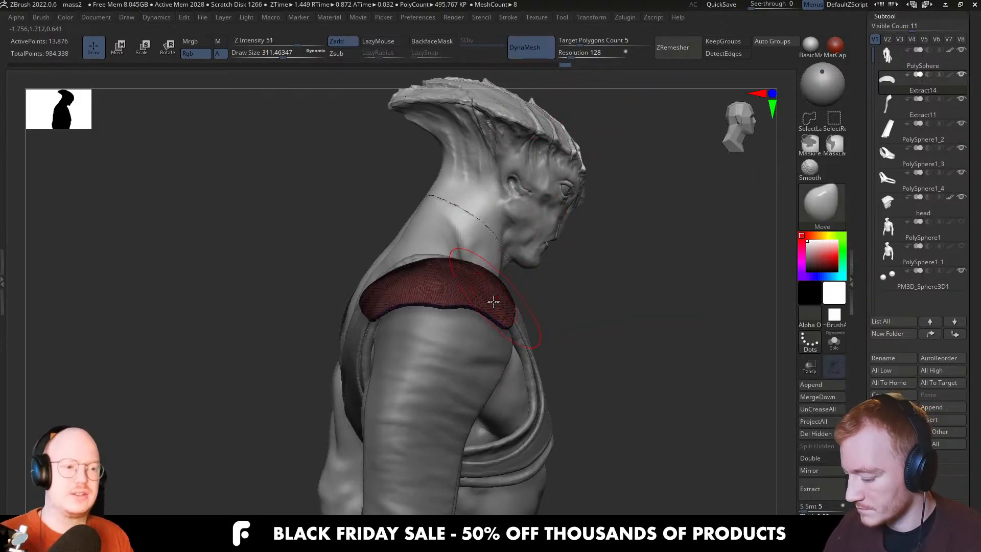
{"action": "right_click_drag", "start_coordinate": [506, 312], "coordinate": [510, 342]}
{"action": "mouse_move", "coordinate": [526, 259]}
{"action": "right_mouse_down"}
{"action": "mouse_move", "coordinate": [511, 279]}
{"action": "mouse_move", "coordinate": [492, 252]}
{"action": "mouse_move", "coordinate": [531, 258]}
{"action": "right_mouse_up"}
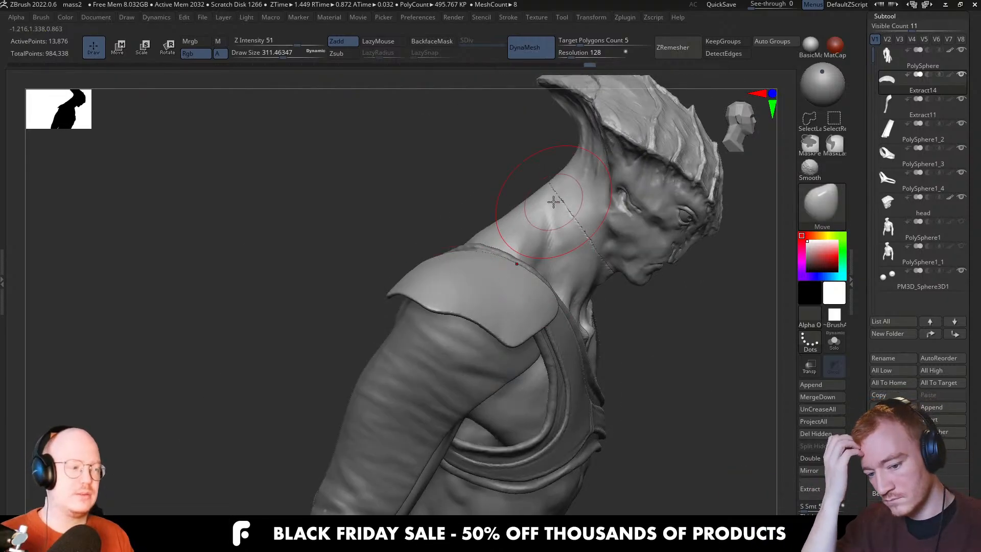
{"action": "key", "text": "b"}
{"action": "key", "text": "t"}
{"action": "key", "text": "d"}
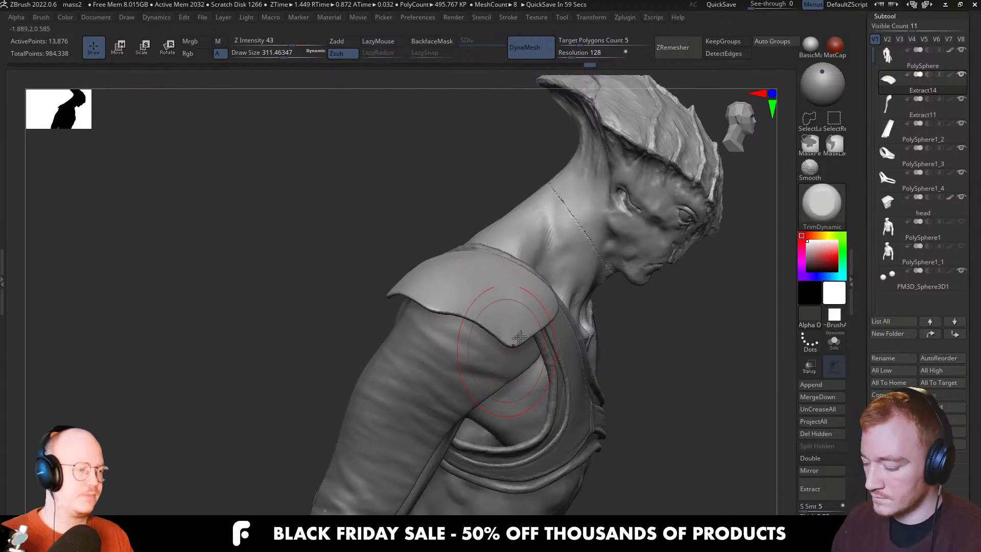
{"action": "right_click_drag", "start_coordinate": [514, 347], "coordinate": [533, 316]}
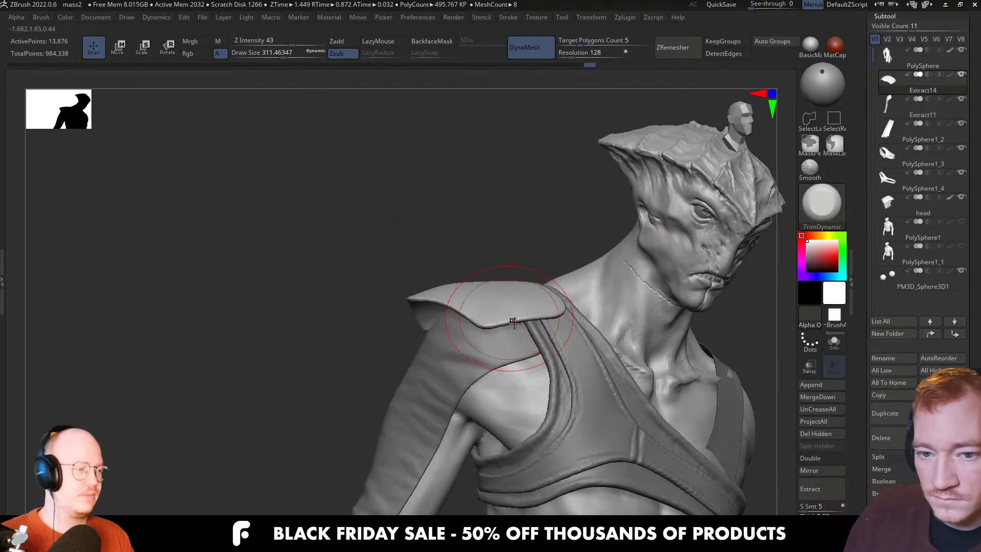
Start a raised border along the pad's front lower edge using ClayBuildup at a draw size of about 35
{"action": "key", "text": "b"}
{"action": "key", "text": "c"}
{"action": "key", "text": "b"}
{"action": "right_click_drag", "start_coordinate": [515, 323], "coordinate": [511, 365], "text": "ctrl"}
{"action": "key", "text": "bracketleft"}
{"action": "key", "text": "bracketleft"}
{"action": "key", "text": "bracketleft"}
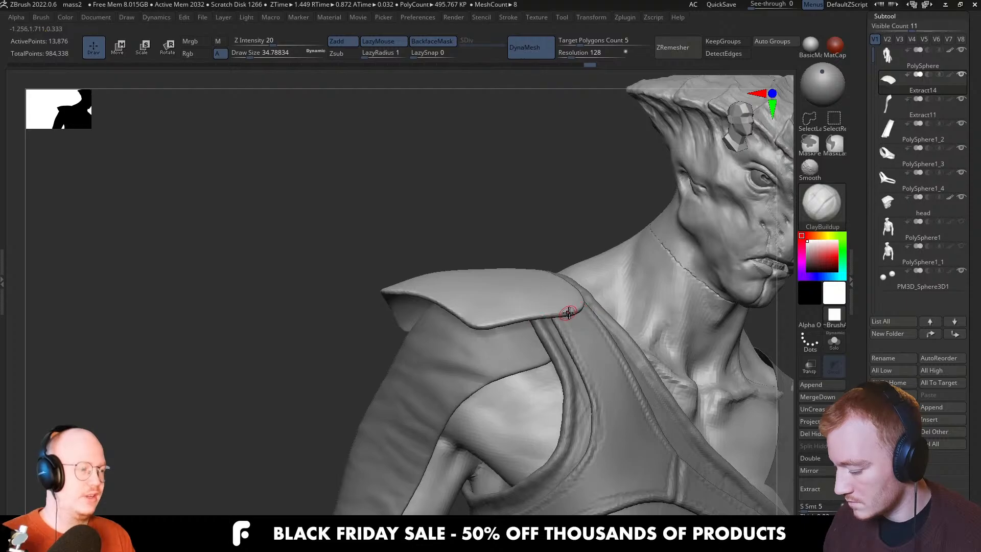
{"action": "left_click_drag", "start_coordinate": [569, 313], "coordinate": [504, 325]}
{"action": "right_click_drag", "start_coordinate": [505, 343], "coordinate": [537, 337]}
Isolate the pad and extend the ClayBuildup border along its outer rim and rear lower edge
{"action": "key", "text": "alt+s"}
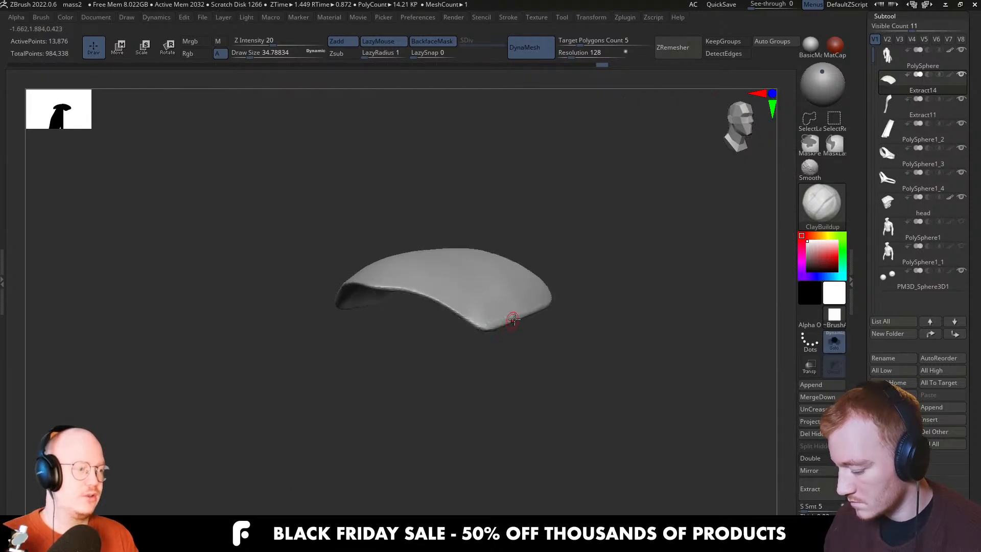
{"action": "right_click_drag", "start_coordinate": [458, 332], "coordinate": [472, 347]}
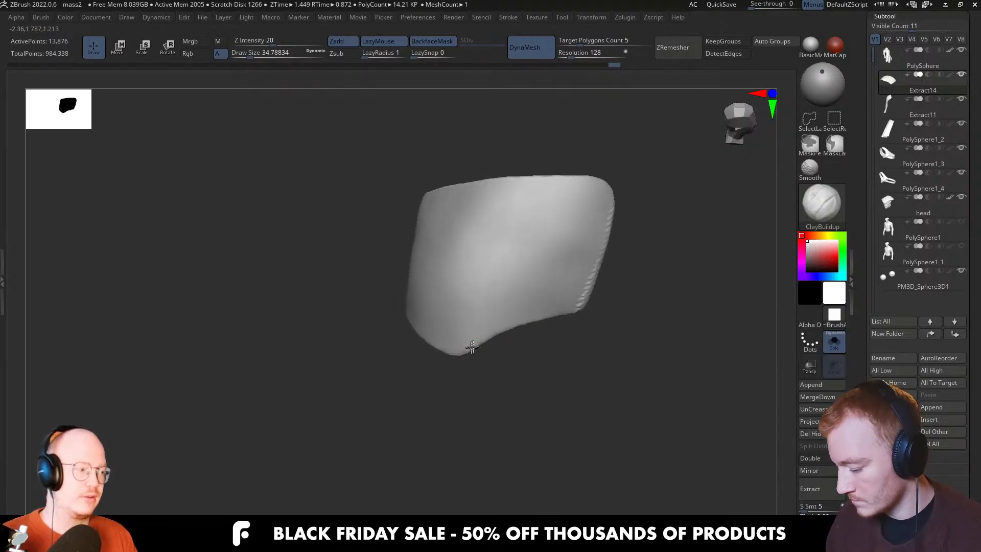
{"action": "right_click_drag", "start_coordinate": [556, 317], "coordinate": [576, 314]}
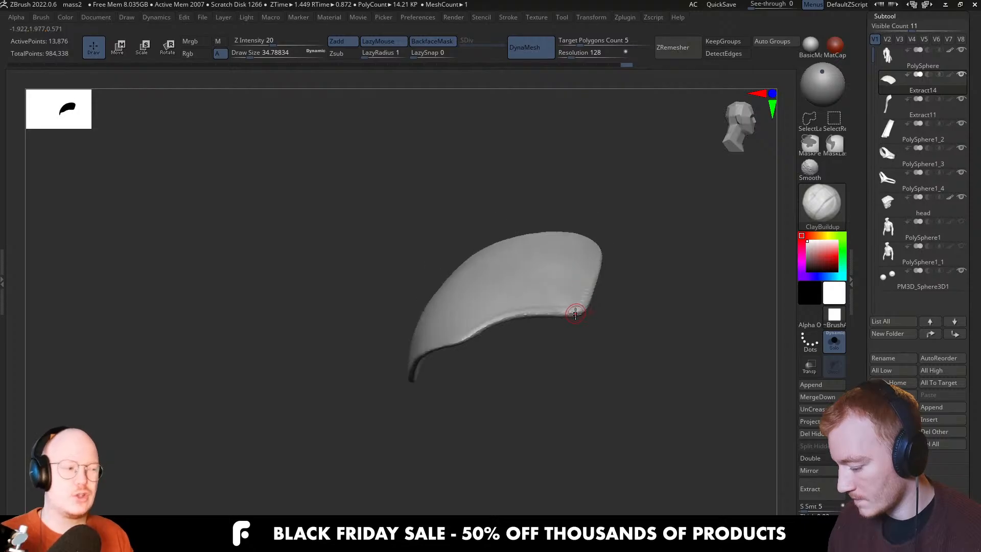
{"action": "right_click_drag", "start_coordinate": [475, 333], "coordinate": [466, 388]}
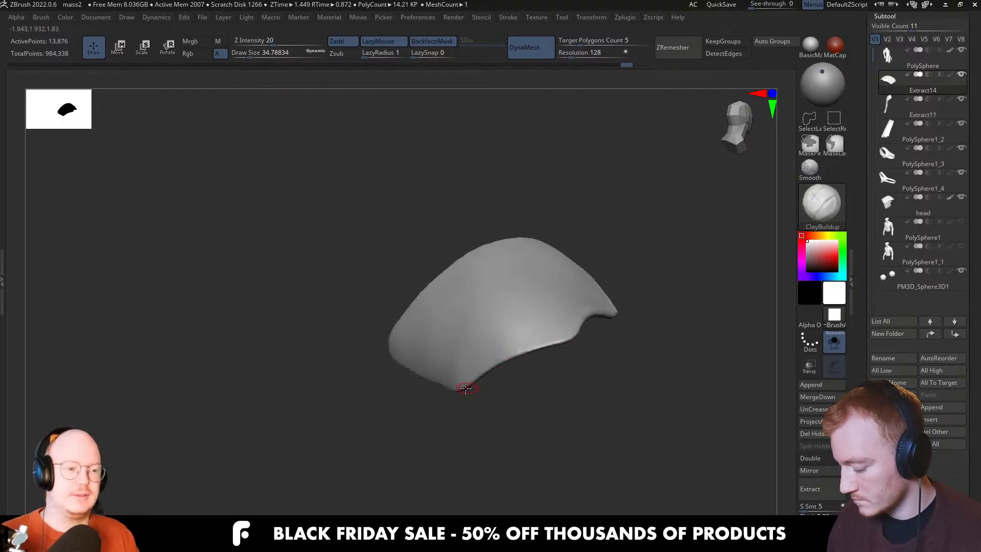
{"action": "right_click_drag", "start_coordinate": [575, 334], "coordinate": [507, 338]}
{"action": "left_click_drag", "start_coordinate": [516, 332], "coordinate": [538, 332]}
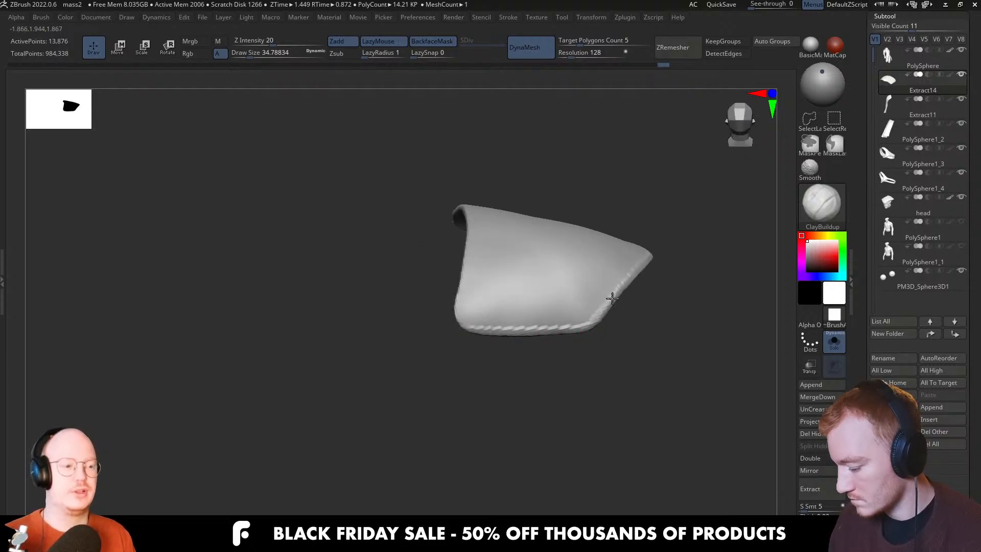
Sharpen the pad's front inner corner using the Move brush at a draw size of about 94
{"action": "key", "text": "b"}
{"action": "key", "text": "m"}
{"action": "key", "text": "v"}
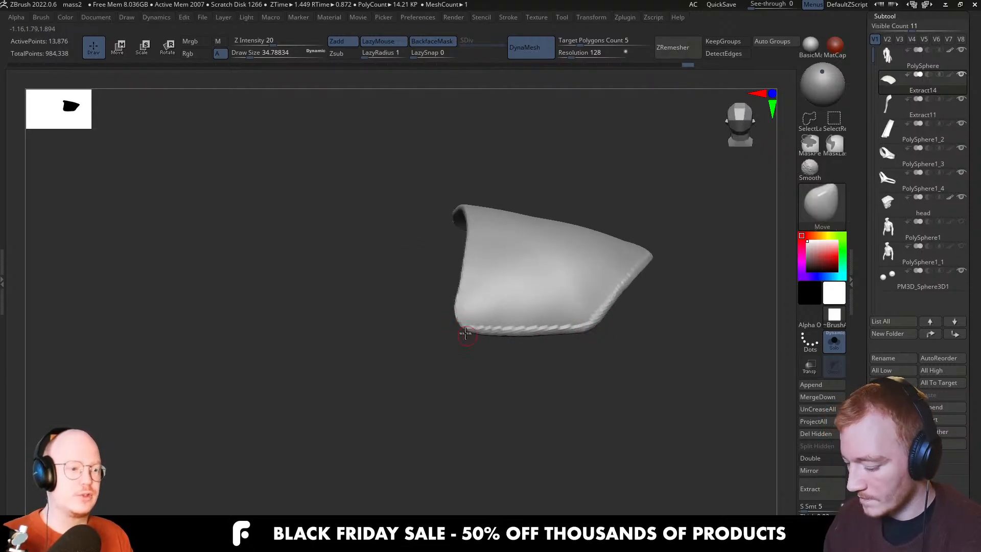
{"action": "mouse_move", "coordinate": [465, 324]}
{"action": "right_mouse_down"}
{"action": "mouse_move", "coordinate": [456, 329]}
{"action": "mouse_move", "coordinate": [511, 329]}
{"action": "mouse_move", "coordinate": [519, 287]}
{"action": "mouse_move", "coordinate": [423, 350]}
{"action": "mouse_move", "coordinate": [474, 375]}
{"action": "mouse_move", "coordinate": [475, 353]}
{"action": "right_mouse_up"}
{"action": "key", "text": "s"}
{"action": "left_click_drag", "start_coordinate": [475, 353], "coordinate": [462, 351]}
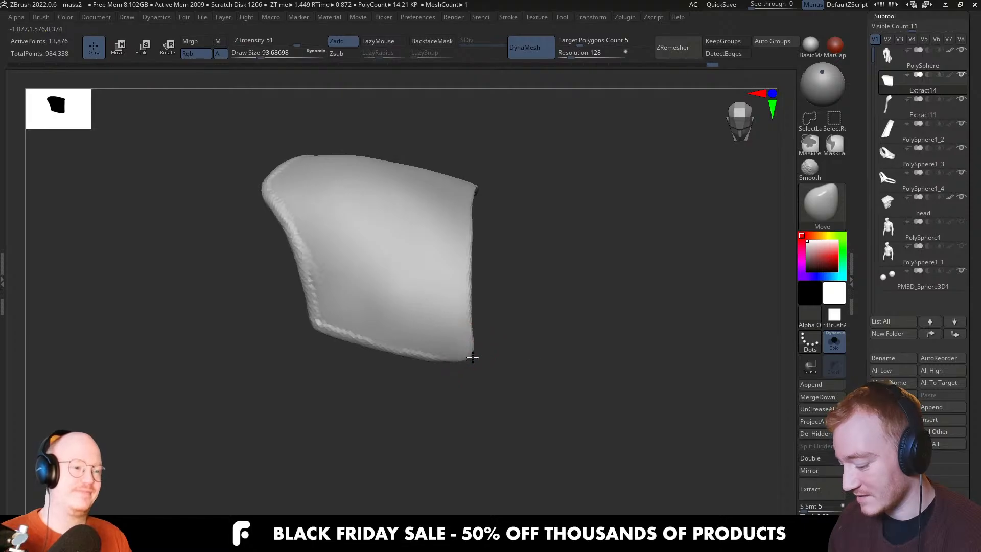
Continue the border along the front edge and up the neck-side edge using ClayBuildup at a draw size of about 31
{"action": "key", "text": "b"}
{"action": "key", "text": "c"}
{"action": "key", "text": "b"}
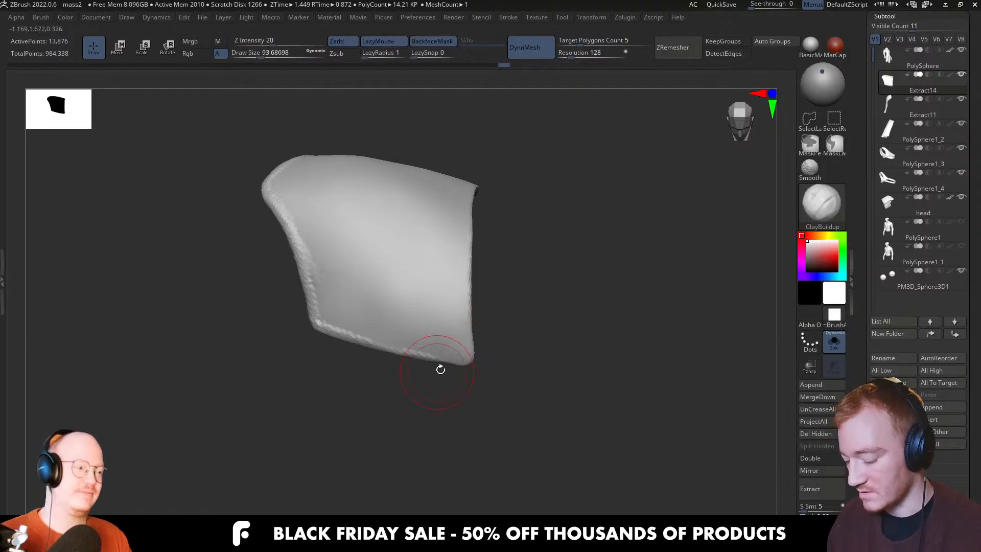
{"action": "key", "text": "s"}
{"action": "left_click_drag", "start_coordinate": [440, 368], "coordinate": [429, 367]}
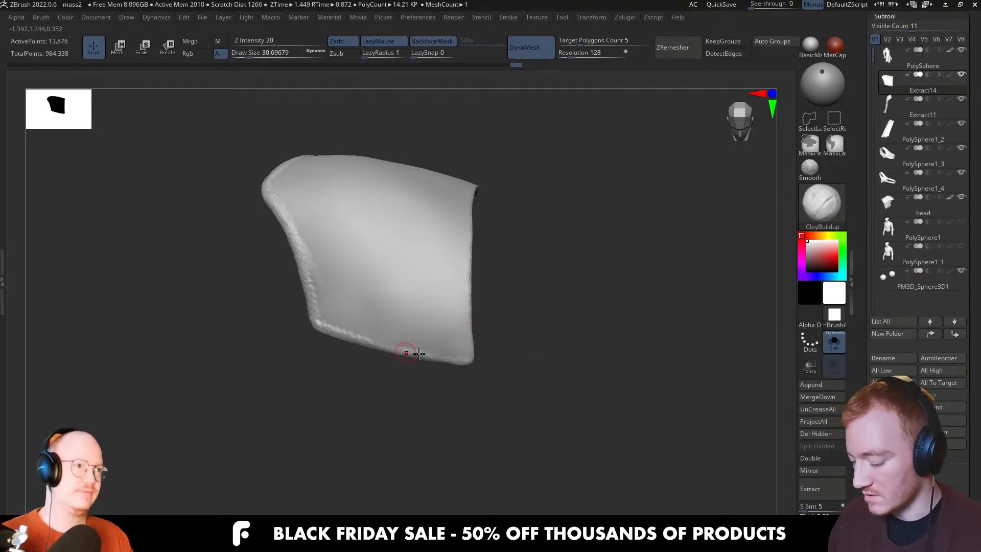
{"action": "right_click_drag", "start_coordinate": [466, 328], "coordinate": [463, 352]}
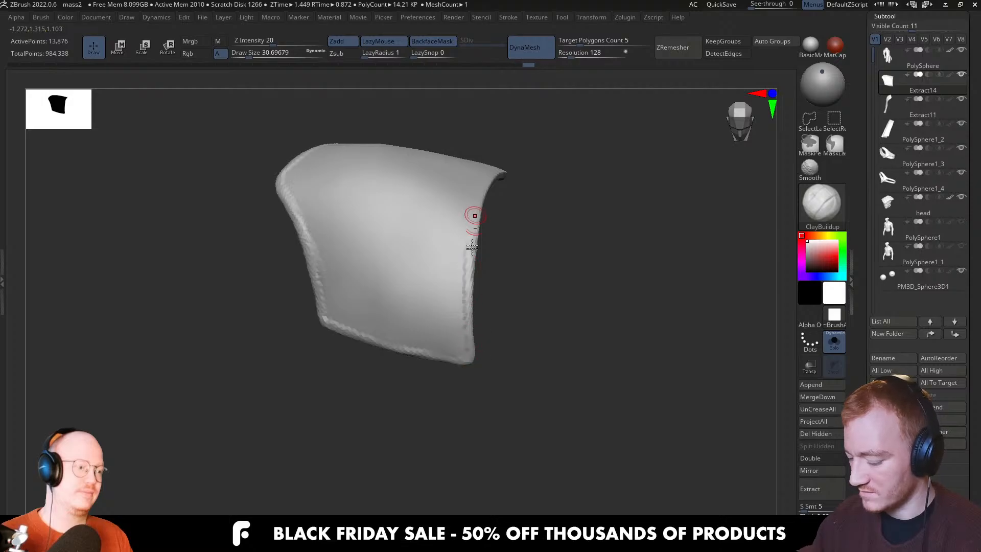
Carry the ClayBuildup border over the top of the neck-side edge and thicken it toward the front
{"action": "right_click_drag", "start_coordinate": [480, 209], "coordinate": [437, 319]}
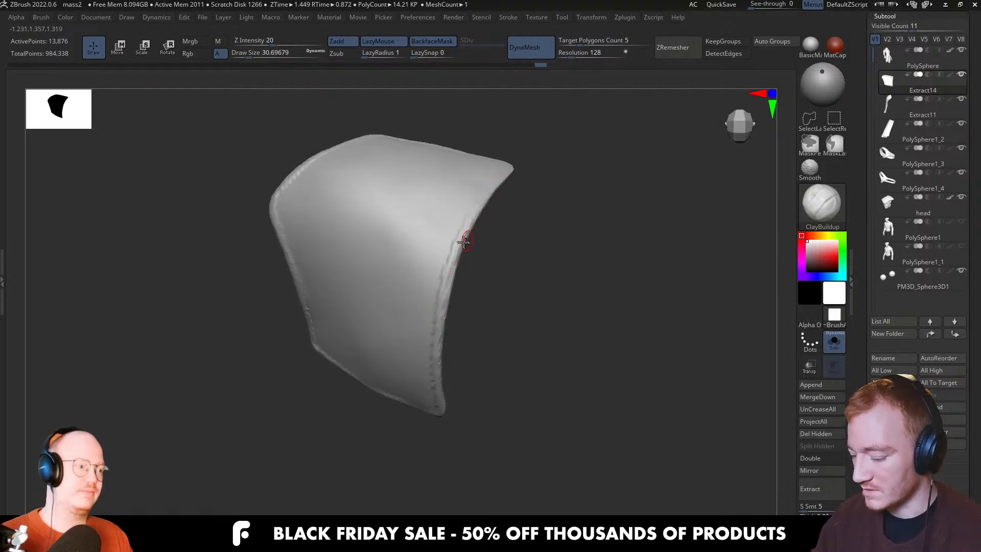
{"action": "right_click_drag", "start_coordinate": [462, 238], "coordinate": [484, 195]}
{"action": "right_click_drag", "start_coordinate": [524, 136], "coordinate": [501, 142]}
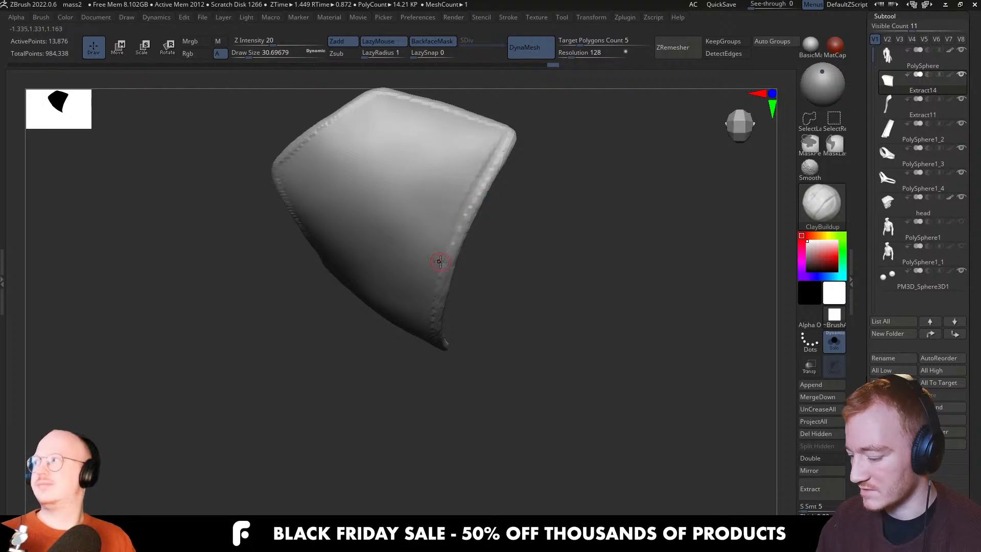
{"action": "right_click_drag", "start_coordinate": [440, 262], "coordinate": [445, 223]}
{"action": "right_click_drag", "start_coordinate": [412, 343], "coordinate": [415, 328]}
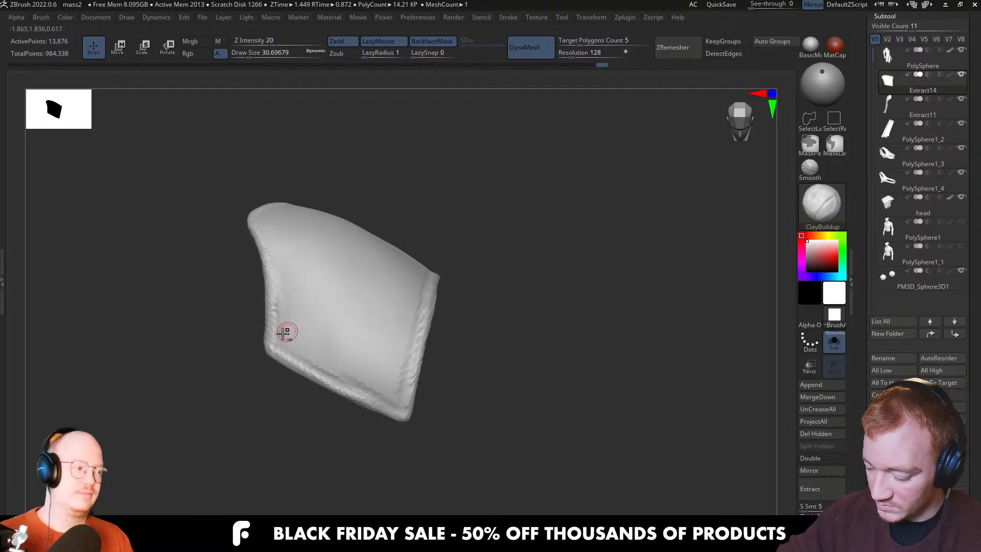
Build up the border along the pad's outer rim and rear edge, and show the whole character again
{"action": "right_click_drag", "start_coordinate": [278, 268], "coordinate": [279, 314]}
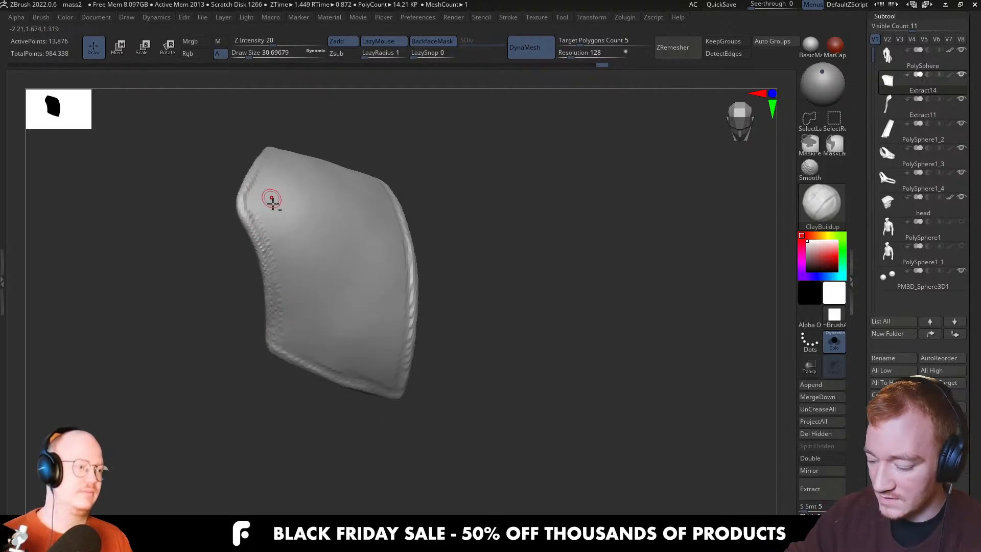
{"action": "right_click_drag", "start_coordinate": [271, 199], "coordinate": [260, 255]}
{"action": "right_click_drag", "start_coordinate": [267, 173], "coordinate": [267, 235]}
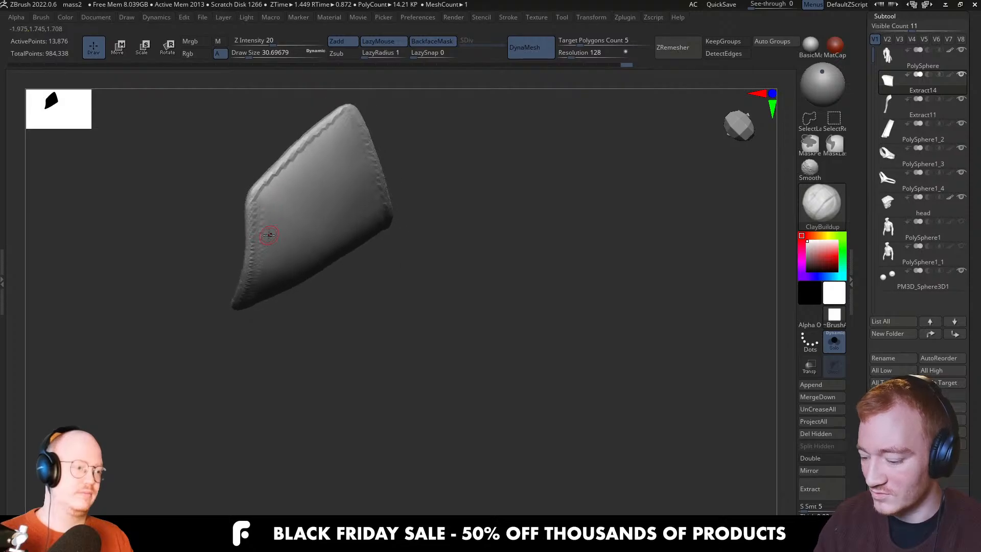
{"action": "left_click_drag", "start_coordinate": [325, 136], "coordinate": [351, 111]}
{"action": "right_click_drag", "start_coordinate": [351, 112], "coordinate": [350, 123]}
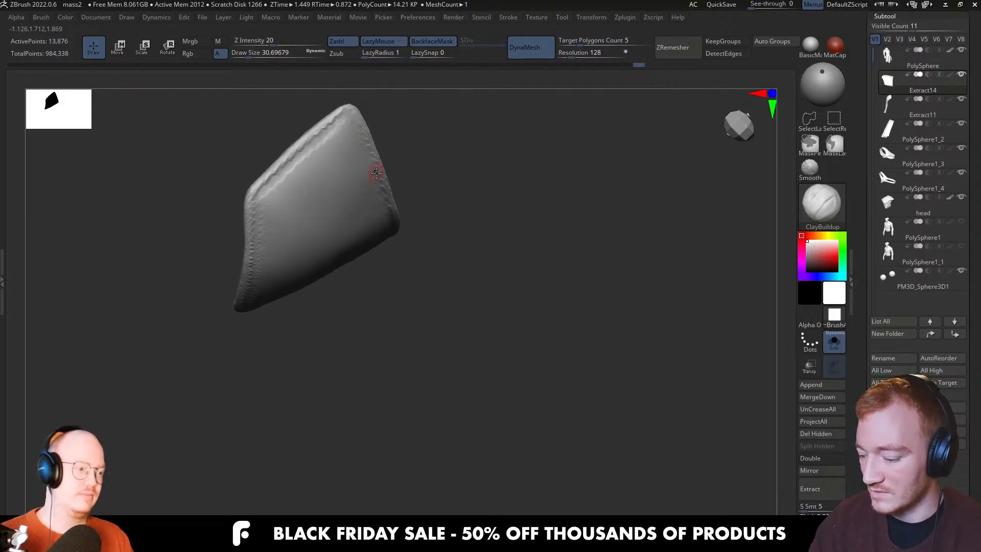
{"action": "right_click_drag", "start_coordinate": [375, 163], "coordinate": [403, 188]}
{"action": "key", "text": "alt+s"}
{"action": "right_click_drag", "start_coordinate": [467, 276], "coordinate": [408, 188], "text": "shift"}
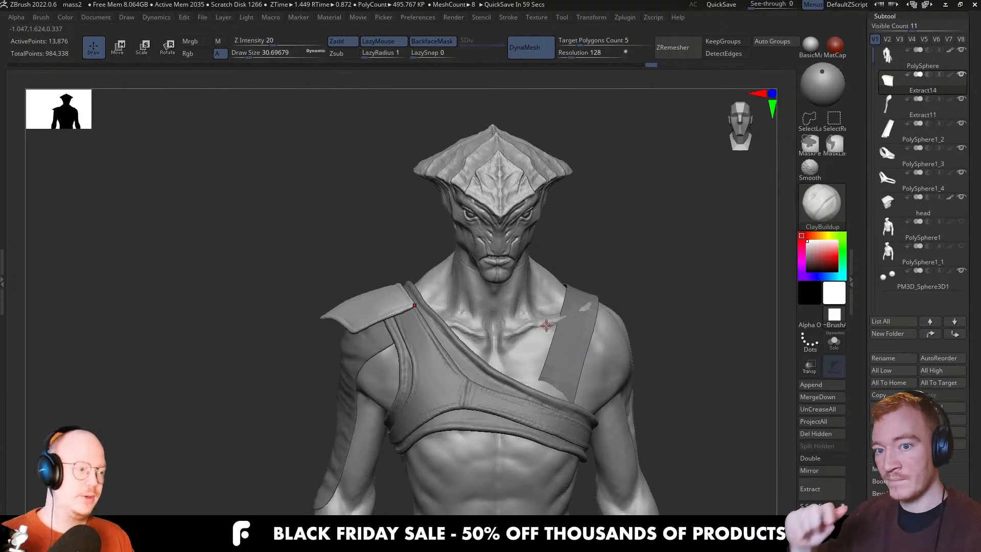
Pull the pad's front lower edge down over the strap with the Move brush at a draw size of about 136
{"action": "right_click_drag", "start_coordinate": [445, 321], "coordinate": [397, 325], "text": "ctrl"}
{"action": "key", "text": "b"}
{"action": "key", "text": "m"}
{"action": "key", "text": "v"}
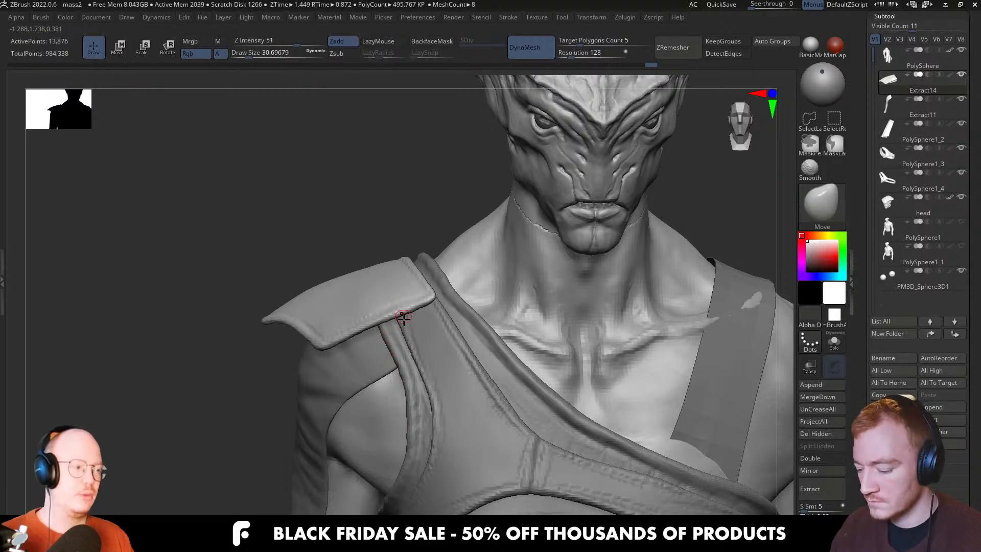
{"action": "mouse_move", "coordinate": [403, 317]}
{"action": "right_mouse_down"}
{"action": "mouse_move", "coordinate": [389, 325]}
{"action": "mouse_move", "coordinate": [395, 314]}
{"action": "right_mouse_up"}
{"action": "left_click_drag", "start_coordinate": [389, 332], "coordinate": [399, 335]}
{"action": "key", "text": "s"}
{"action": "left_click", "coordinate": [399, 333]}
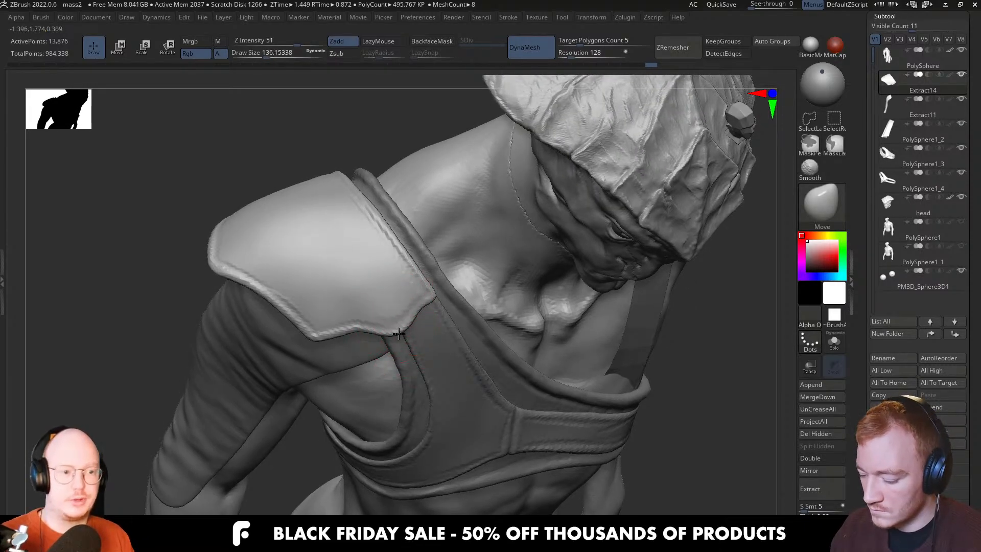
Refine the front point above the strap with the Move brush at a draw size of about 77
{"action": "right_click_drag", "start_coordinate": [398, 329], "coordinate": [405, 302]}
{"action": "key", "text": "s"}
{"action": "left_click_drag", "start_coordinate": [412, 324], "coordinate": [408, 324]}
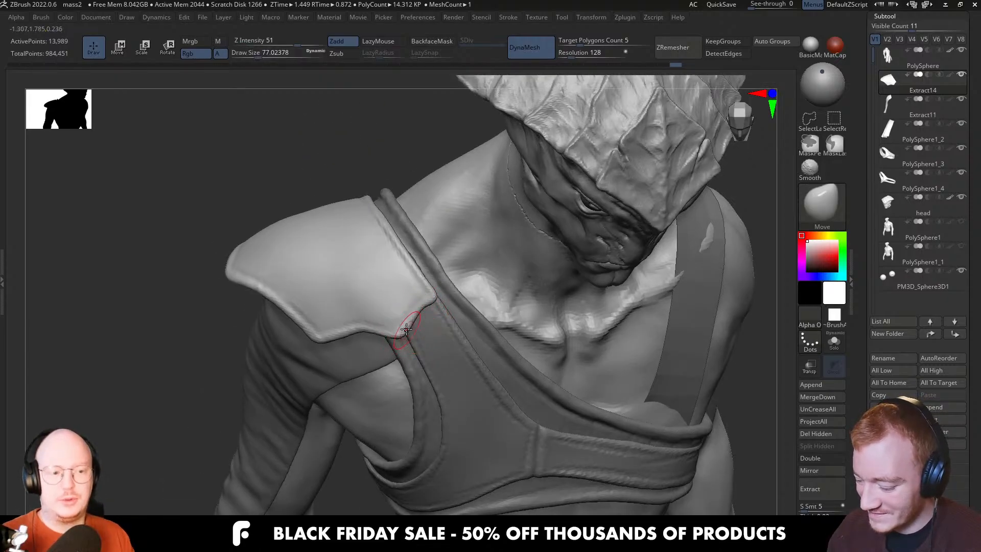
Refine the shoulder pad's lower front edge above the strap with the Move brush at draw sizes of about 94 and 71
{"action": "right_click_drag", "start_coordinate": [404, 321], "coordinate": [425, 261]}
{"action": "key", "text": "s"}
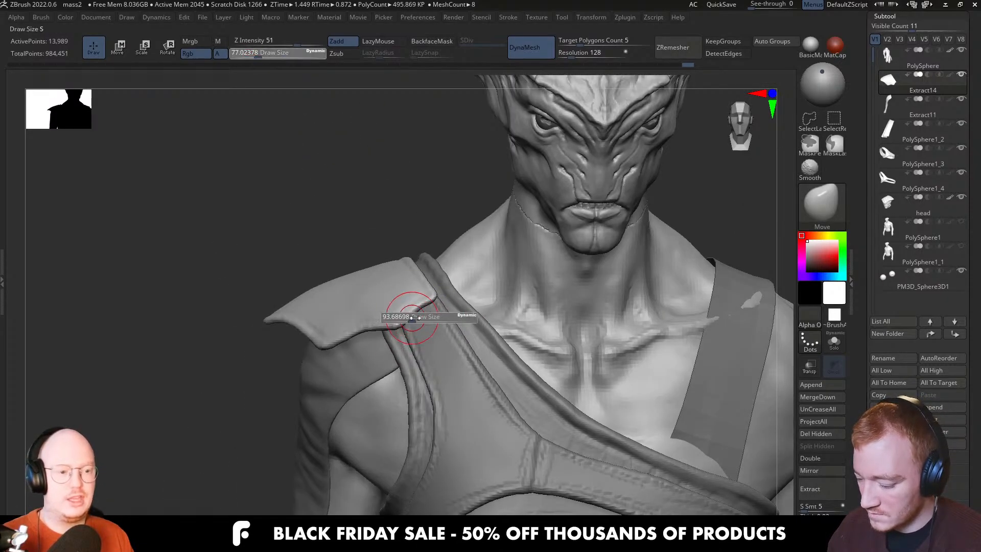
{"action": "left_click_drag", "start_coordinate": [413, 319], "coordinate": [428, 320]}
{"action": "right_click_drag", "start_coordinate": [434, 324], "coordinate": [445, 373]}
{"action": "key", "text": "s"}
{"action": "left_click_drag", "start_coordinate": [441, 299], "coordinate": [427, 299]}
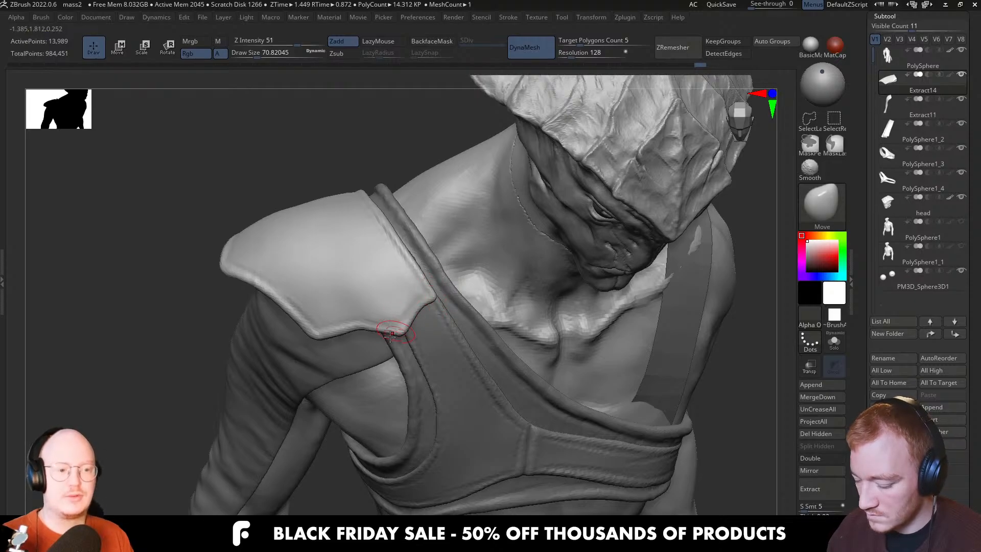
{"action": "right_click_drag", "start_coordinate": [434, 352], "coordinate": [420, 306]}
{"action": "mouse_move", "coordinate": [486, 317]}
{"action": "right_mouse_down", "text": "ctrl"}
{"action": "mouse_move", "coordinate": [465, 324]}
{"action": "mouse_move", "coordinate": [510, 333]}
{"action": "mouse_move", "coordinate": [451, 379]}
{"action": "mouse_move", "coordinate": [464, 295]}
{"action": "mouse_move", "coordinate": [431, 308]}
{"action": "right_mouse_up", "text": "ctrl"}
Undo the last three shoulder pad changes and show the whole character from the front
{"action": "key", "text": "ctrl+z"}
{"action": "key", "text": "ctrl+z"}
{"action": "key", "text": "ctrl+z"}
{"action": "right_click_drag", "start_coordinate": [558, 268], "coordinate": [617, 252], "text": "ctrl"}
{"action": "mouse_move", "coordinate": [601, 341]}
{"action": "right_mouse_down", "text": "alt"}
{"action": "mouse_move", "coordinate": [443, 287]}
{"action": "mouse_move", "coordinate": [506, 274]}
{"action": "mouse_move", "coordinate": [478, 276]}
{"action": "right_mouse_up", "text": "alt"}
Make the chest wrap PolySphere1_4 active and adjust its front band with the Move brush at a draw size of about 167
{"action": "left_click", "coordinate": [469, 299], "text": "alt"}
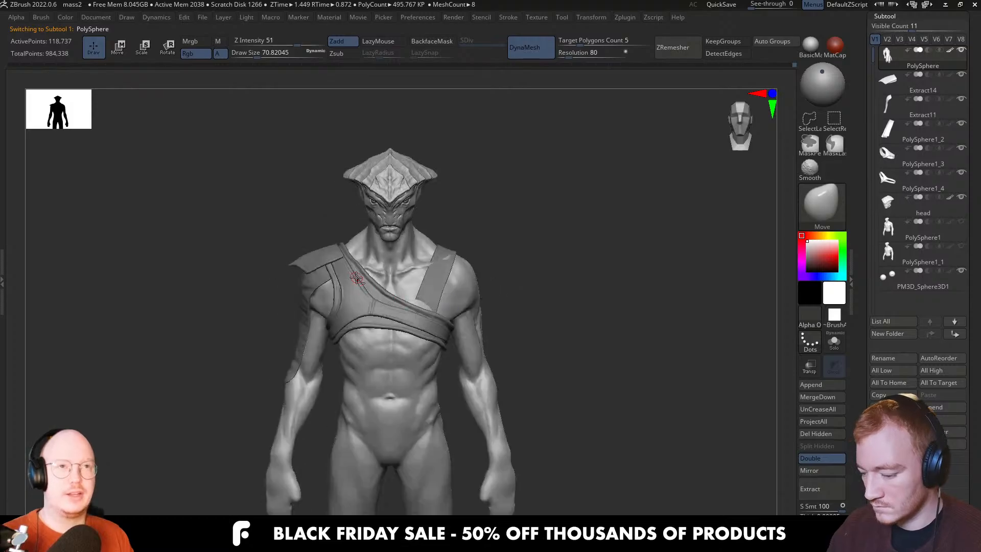
{"action": "right_click_drag", "start_coordinate": [357, 277], "coordinate": [320, 297], "text": "ctrl"}
{"action": "left_click", "coordinate": [310, 249], "text": "alt"}
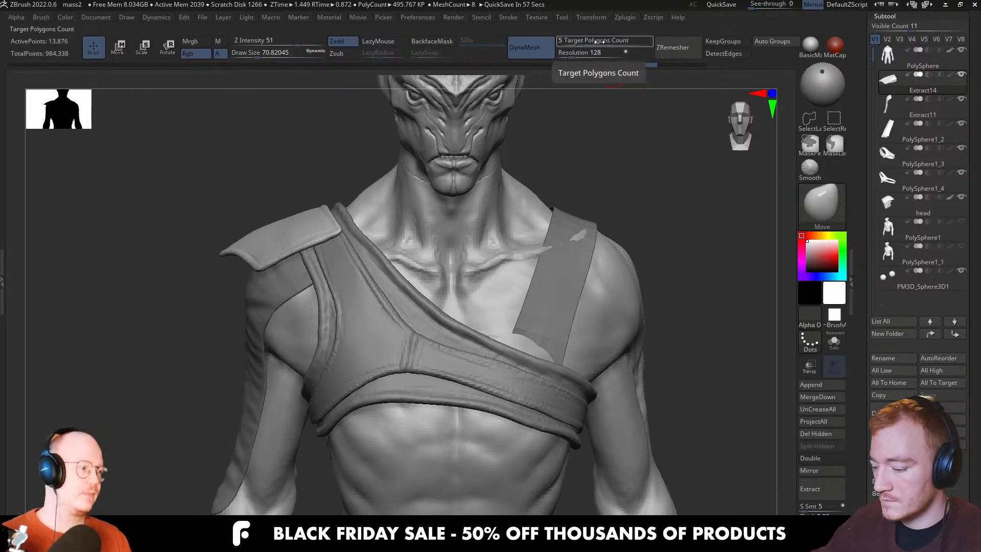
{"action": "left_click", "coordinate": [491, 367], "text": "alt"}
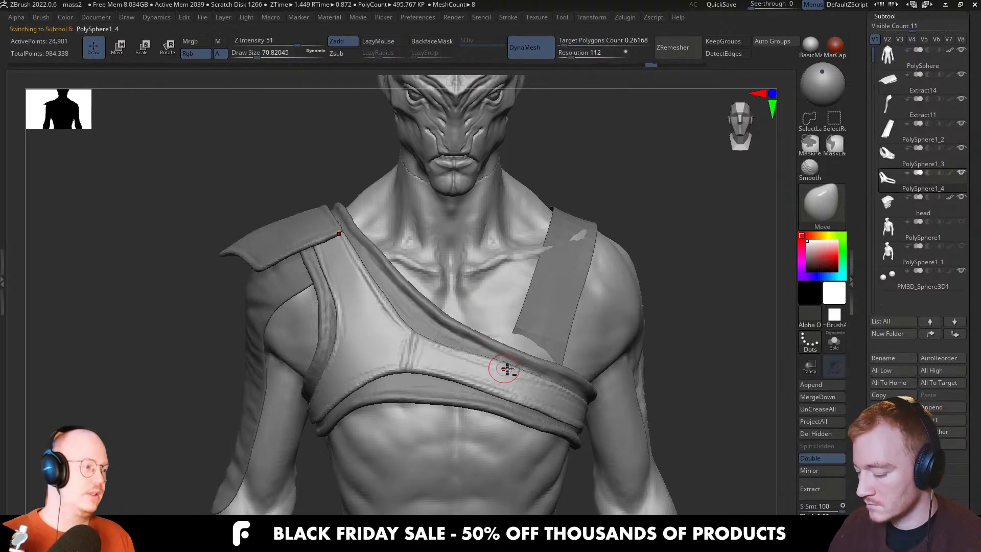
{"action": "right_click_drag", "start_coordinate": [503, 368], "coordinate": [500, 382]}
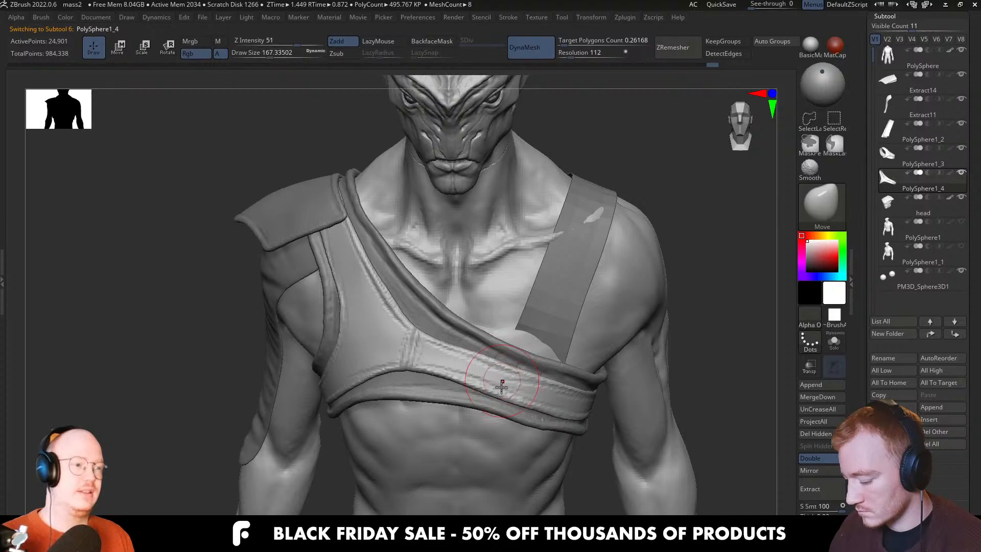
{"action": "left_click_drag", "start_coordinate": [501, 387], "coordinate": [531, 392]}
{"action": "right_click_drag", "start_coordinate": [531, 392], "coordinate": [540, 373]}
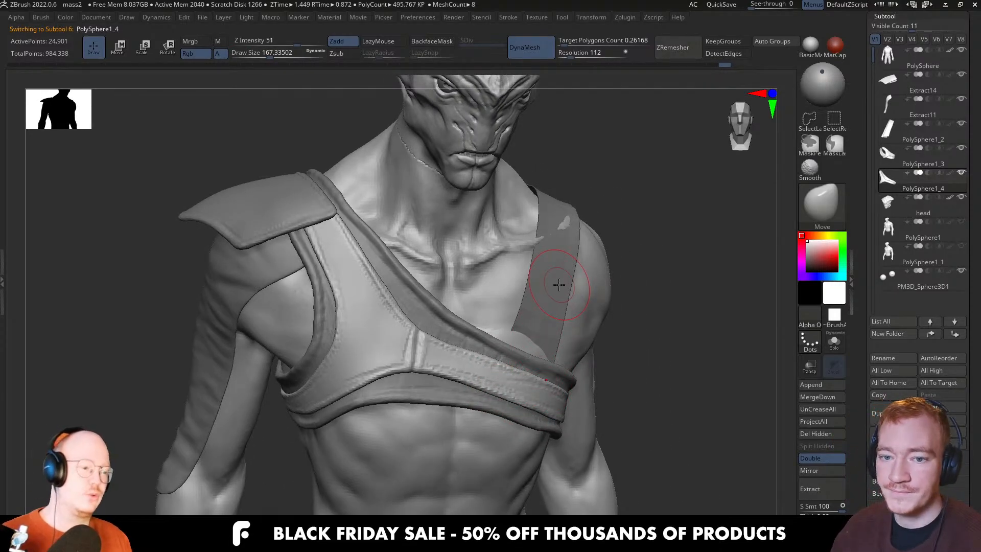
Switch to the ClayBuildup brush with a draw size of about 97 and view the chest wrap from the right side
{"action": "mouse_move", "coordinate": [368, 339]}
{"action": "right_mouse_down"}
{"action": "mouse_move", "coordinate": [377, 307]}
{"action": "mouse_move", "coordinate": [439, 278]}
{"action": "mouse_move", "coordinate": [386, 307]}
{"action": "mouse_move", "coordinate": [407, 296]}
{"action": "mouse_move", "coordinate": [410, 308]}
{"action": "right_mouse_up"}
{"action": "key", "text": "b"}
{"action": "key", "text": "c"}
{"action": "key", "text": "b"}
{"action": "key", "text": "s"}
{"action": "left_click_drag", "start_coordinate": [409, 309], "coordinate": [401, 309]}
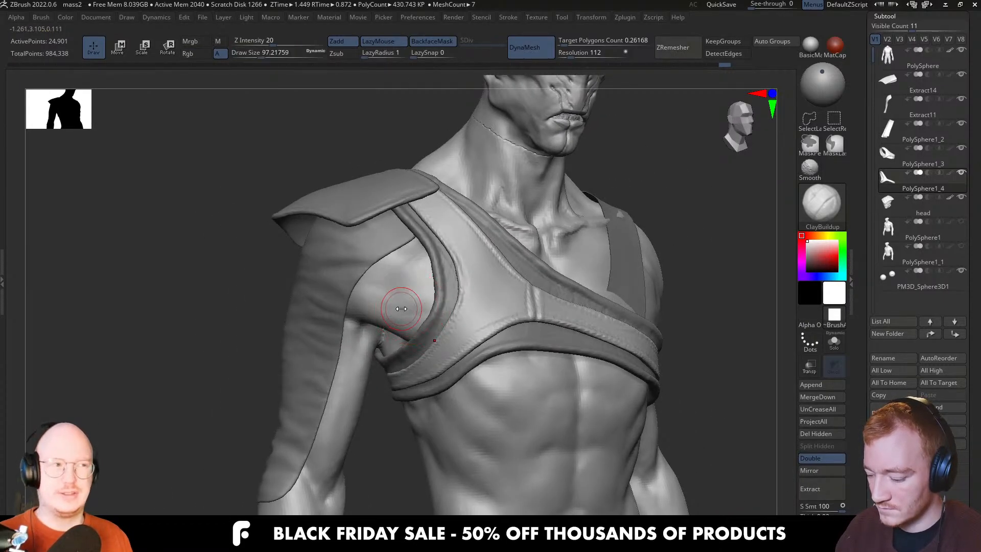
Make the body subtool active and mask a strip down the front of the right shoulder at a draw size of about 41
{"action": "left_click", "coordinate": [397, 308], "text": "alt"}
{"action": "right_click_drag", "start_coordinate": [387, 319], "coordinate": [252, 308], "text": "shift"}
{"action": "right_click_drag", "start_coordinate": [399, 290], "coordinate": [409, 293], "text": "alt"}
{"action": "key", "text": "s"}
{"action": "left_click_drag", "start_coordinate": [409, 293], "coordinate": [377, 288]}
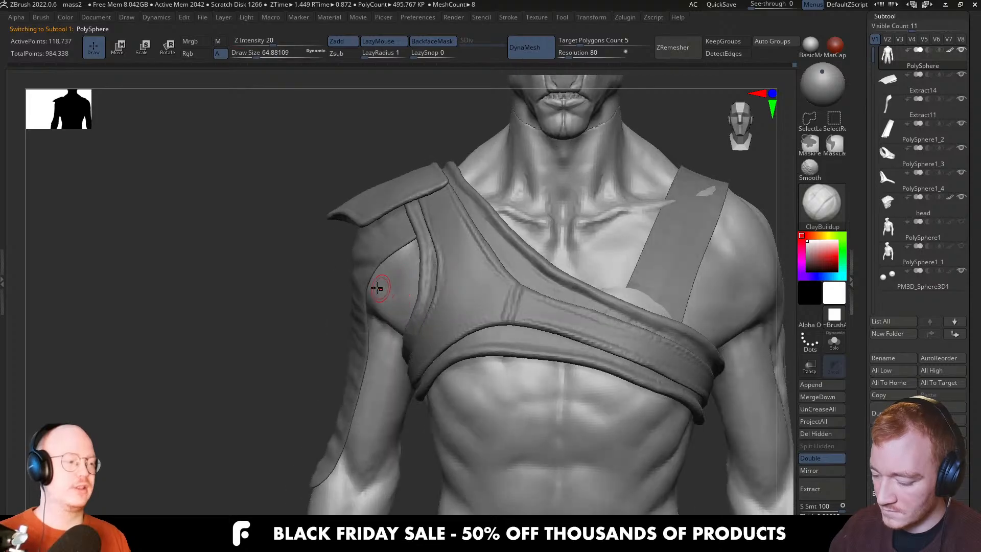
{"action": "mouse_move", "coordinate": [377, 288]}
{"action": "right_mouse_down", "text": "ctrl"}
{"action": "mouse_move", "coordinate": [366, 280]}
{"action": "mouse_move", "coordinate": [402, 275]}
{"action": "right_mouse_up", "text": "ctrl"}
{"action": "key", "text": "s"}
{"action": "left_click_drag", "start_coordinate": [403, 274], "coordinate": [390, 271]}
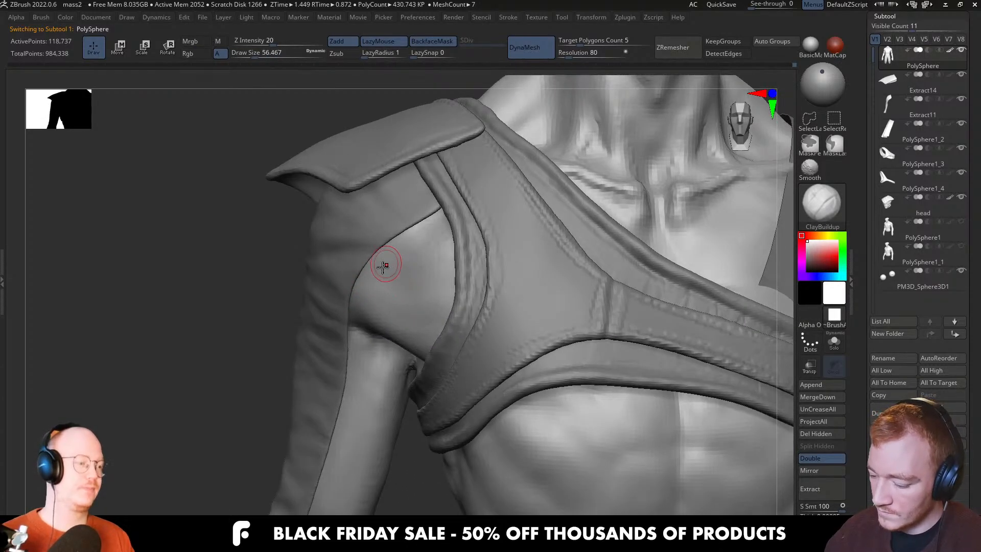
{"action": "right_click_drag", "start_coordinate": [394, 284], "coordinate": [368, 276]}
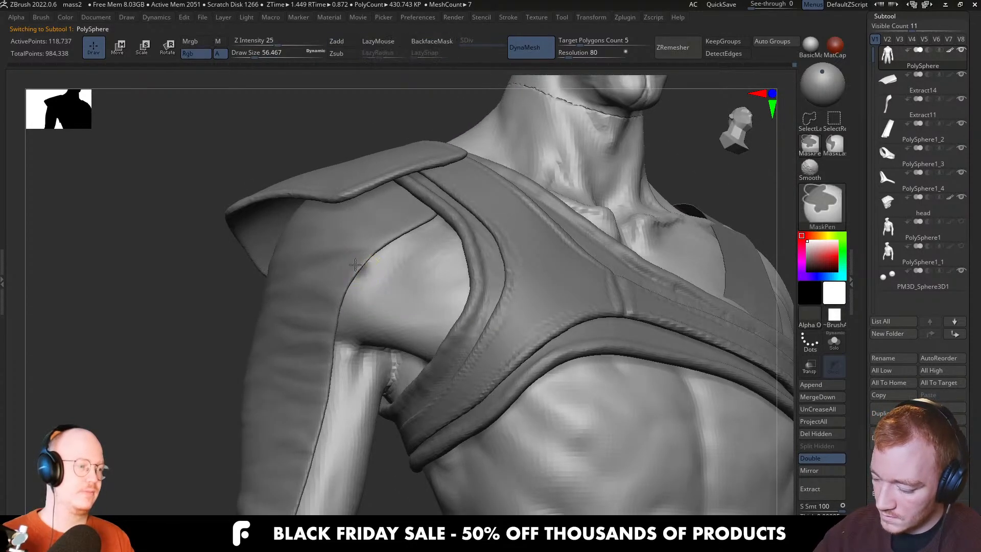
{"action": "key", "text": "s"}
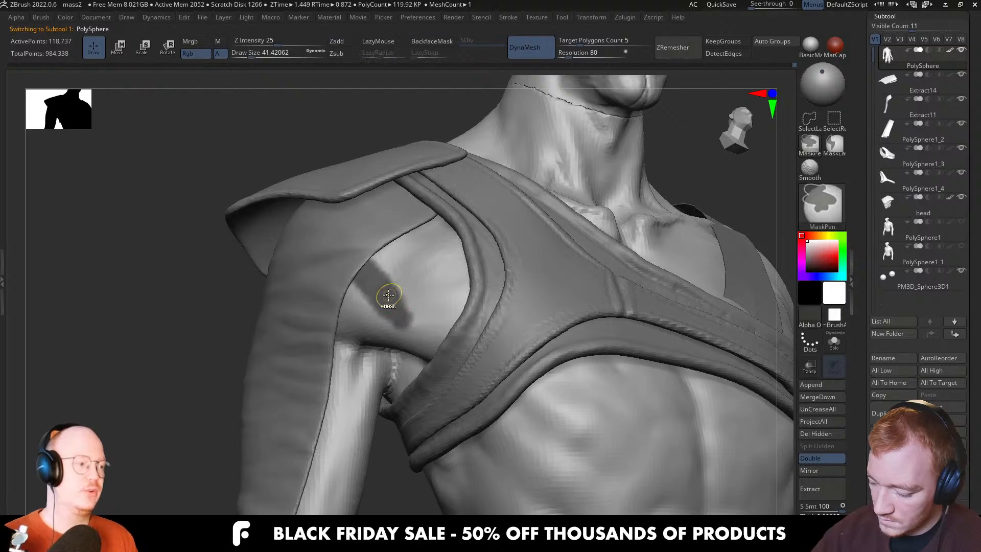
{"action": "left_click_drag", "start_coordinate": [390, 287], "coordinate": [369, 278]}
Extend the mask strip from the front shoulder down into the right armpit at a draw size of about 54
{"action": "right_click_drag", "start_coordinate": [400, 325], "coordinate": [394, 300]}
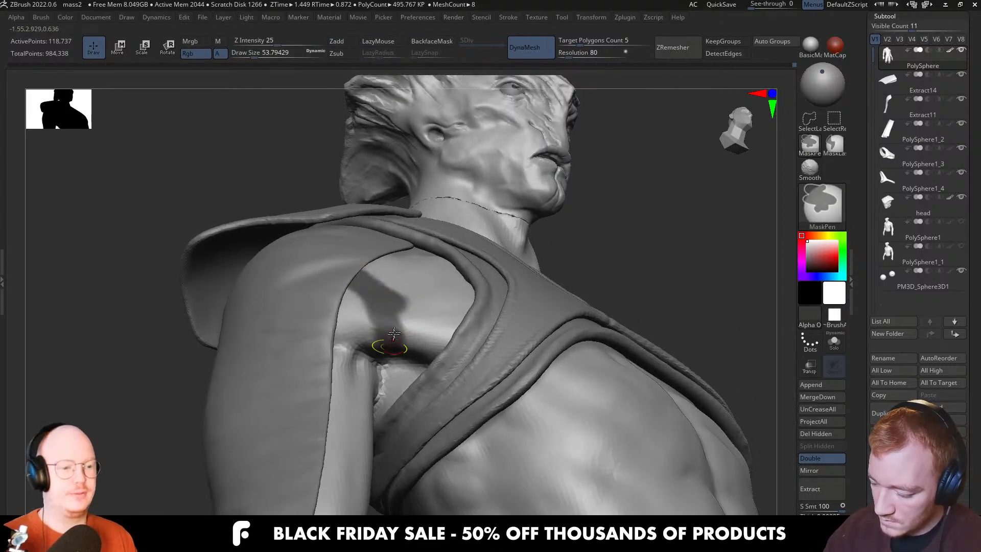
{"action": "left_click_drag", "start_coordinate": [394, 333], "coordinate": [417, 324], "text": "ctrl"}
{"action": "mouse_move", "coordinate": [398, 332]}
{"action": "right_mouse_down"}
{"action": "mouse_move", "coordinate": [399, 296]}
{"action": "mouse_move", "coordinate": [394, 337]}
{"action": "right_mouse_up"}
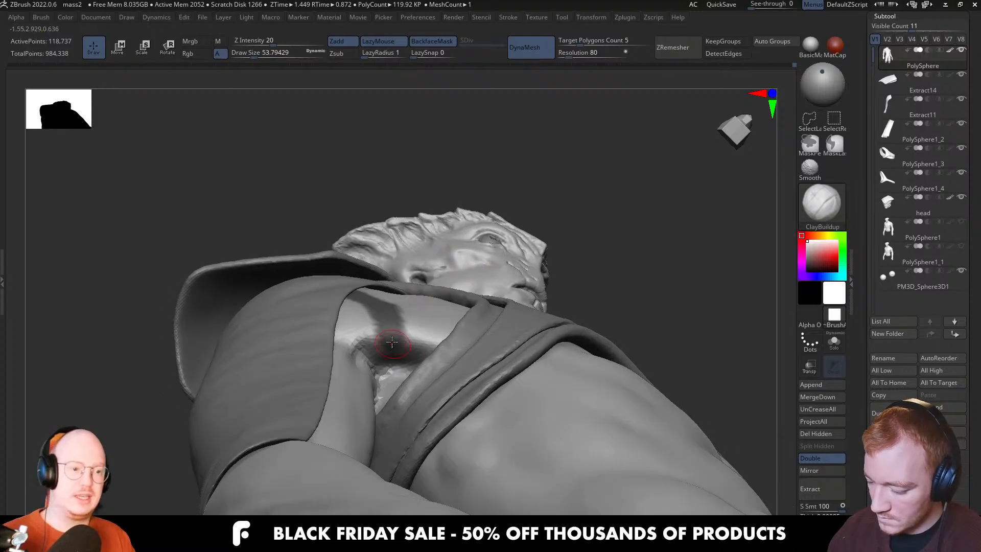
{"action": "left_click_drag", "start_coordinate": [394, 339], "coordinate": [390, 359], "text": "ctrl"}
{"action": "right_click_drag", "start_coordinate": [390, 359], "coordinate": [452, 308]}
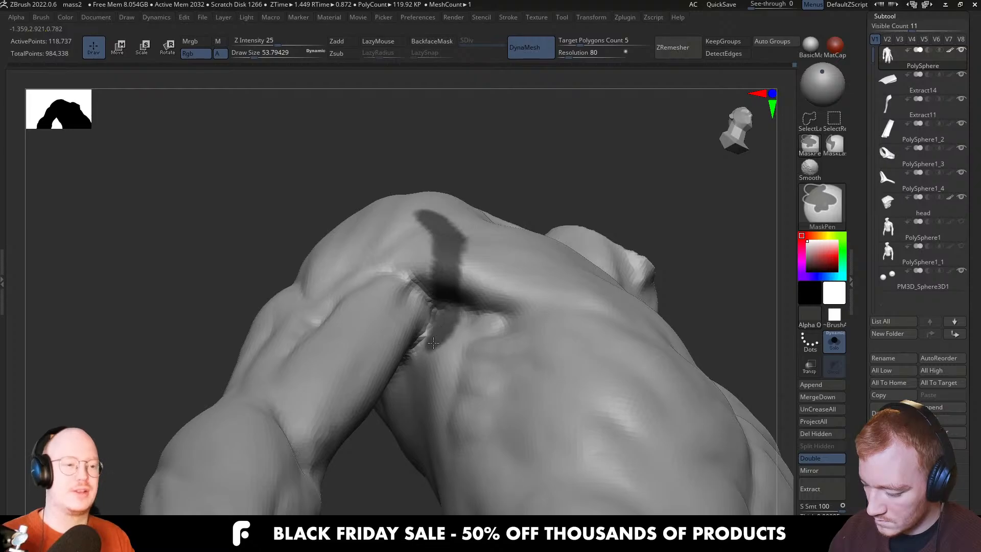
Isolate the body and hide the right arm below the upper arm with lasso selections to expose the armpit
{"action": "mouse_move", "coordinate": [433, 342]}
{"action": "right_mouse_down", "text": "alt"}
{"action": "mouse_move", "coordinate": [455, 307]}
{"action": "mouse_move", "coordinate": [445, 202]}
{"action": "mouse_move", "coordinate": [405, 198]}
{"action": "mouse_move", "coordinate": [525, 330]}
{"action": "mouse_move", "coordinate": [363, 317]}
{"action": "mouse_move", "coordinate": [367, 334]}
{"action": "right_mouse_up", "text": "alt"}
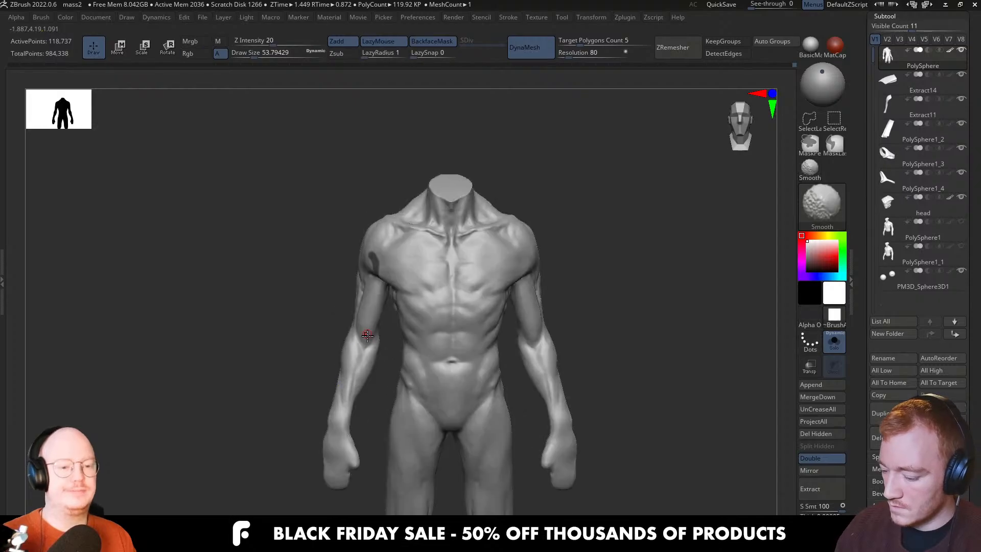
{"action": "key", "text": "ctrl+shift"}
{"action": "left_click_drag", "start_coordinate": [387, 312], "coordinate": [337, 394], "text": "ctrl+shift"}
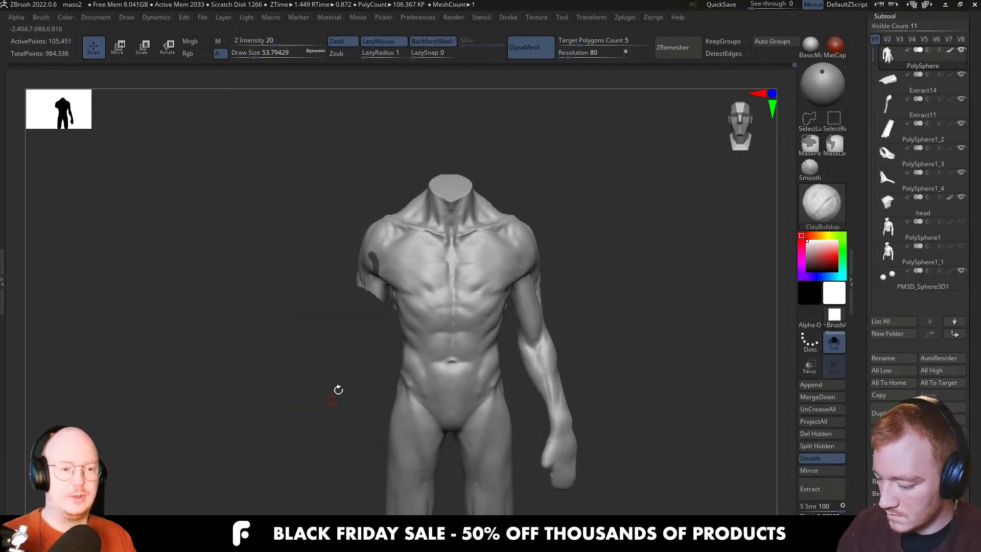
{"action": "mouse_move", "coordinate": [337, 394]}
{"action": "right_mouse_down"}
{"action": "mouse_move", "coordinate": [383, 274]}
{"action": "mouse_move", "coordinate": [390, 292]}
{"action": "mouse_move", "coordinate": [363, 386]}
{"action": "right_mouse_up"}
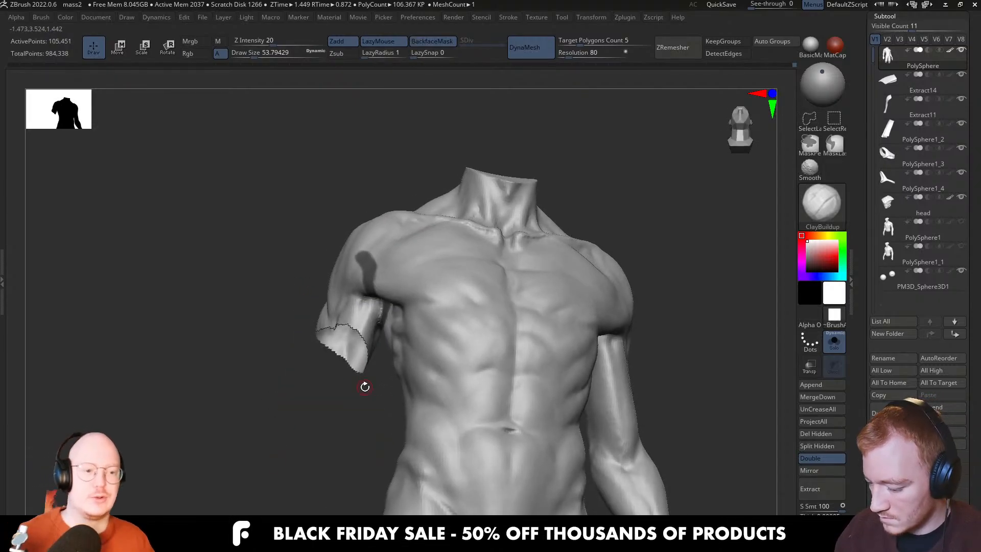
{"action": "key", "text": "ctrl+shift"}
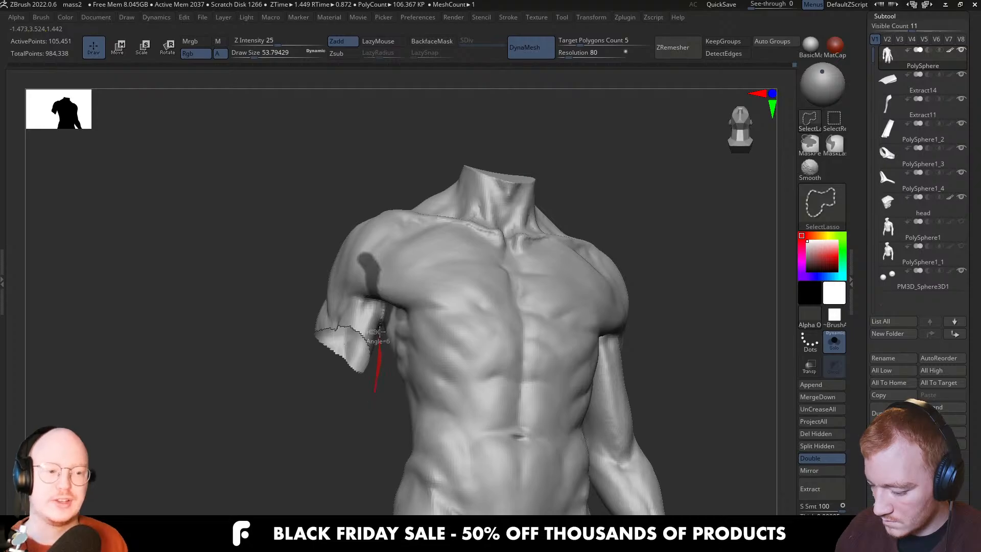
{"action": "left_click_drag", "start_coordinate": [277, 352], "coordinate": [279, 353], "text": "ctrl+shift"}
{"action": "right_click_drag", "start_coordinate": [279, 353], "coordinate": [414, 320]}
Continue the mask strip under the armpit and up the back of the shoulder at a draw size of about 49
{"action": "key", "text": "ctrl"}
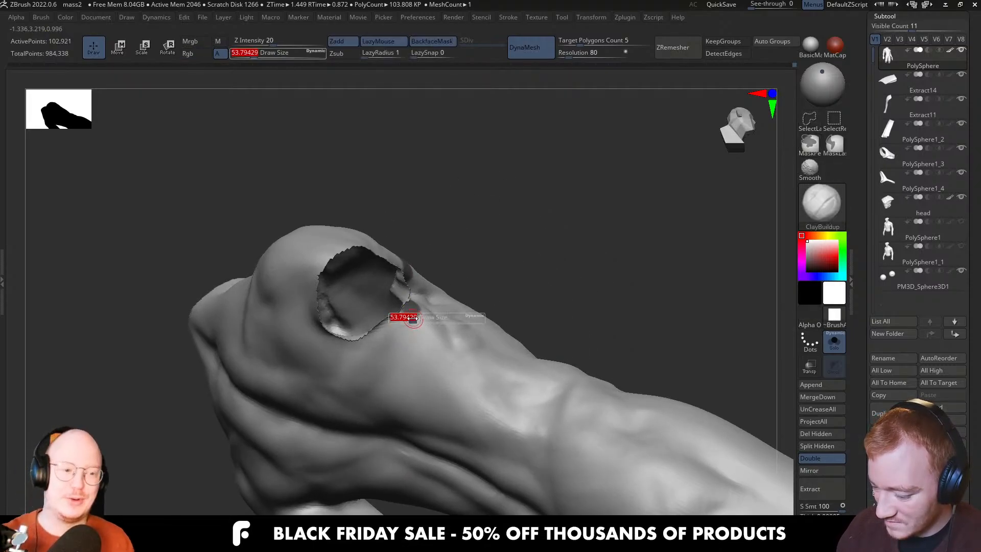
{"action": "key", "text": "ctrl"}
{"action": "mouse_move", "coordinate": [355, 352]}
{"action": "right_mouse_down"}
{"action": "mouse_move", "coordinate": [438, 268]}
{"action": "mouse_move", "coordinate": [495, 361]}
{"action": "mouse_move", "coordinate": [486, 391]}
{"action": "mouse_move", "coordinate": [457, 351]}
{"action": "mouse_move", "coordinate": [438, 351]}
{"action": "mouse_move", "coordinate": [442, 394]}
{"action": "right_mouse_up"}
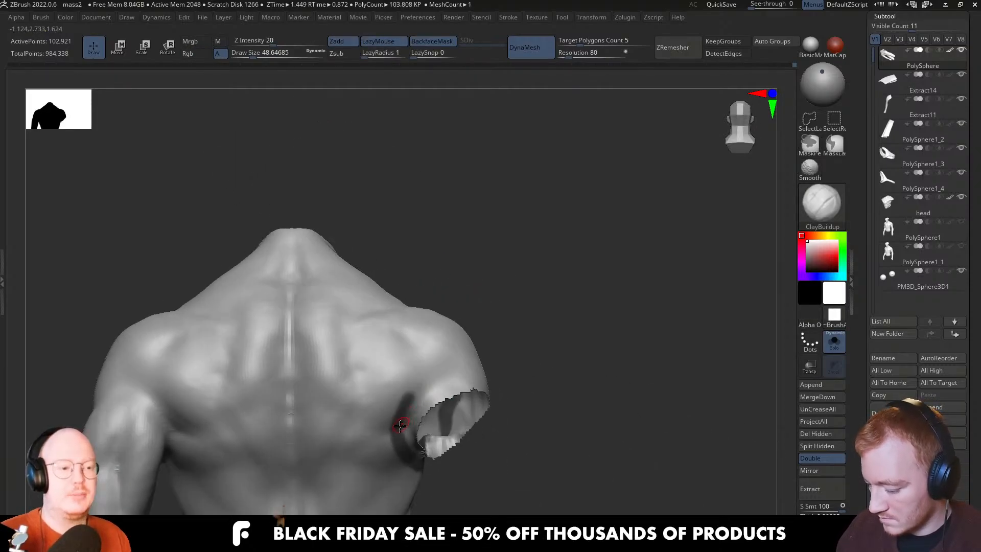
{"action": "key", "text": "ctrl"}
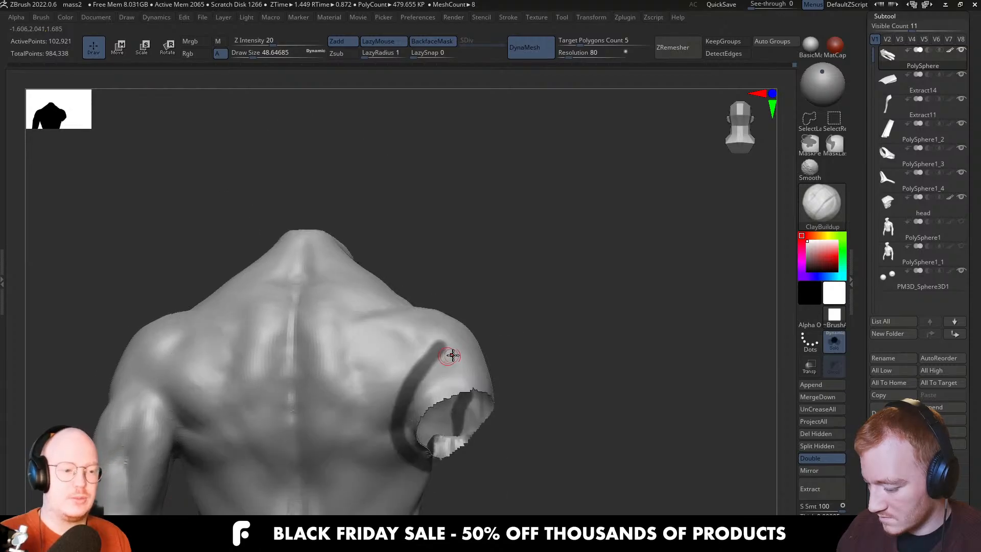
{"action": "mouse_move", "coordinate": [450, 351]}
{"action": "left_mouse_down", "text": "ctrl"}
{"action": "mouse_move", "coordinate": [416, 373]}
{"action": "mouse_move", "coordinate": [403, 400]}
{"action": "left_mouse_up", "text": "ctrl"}
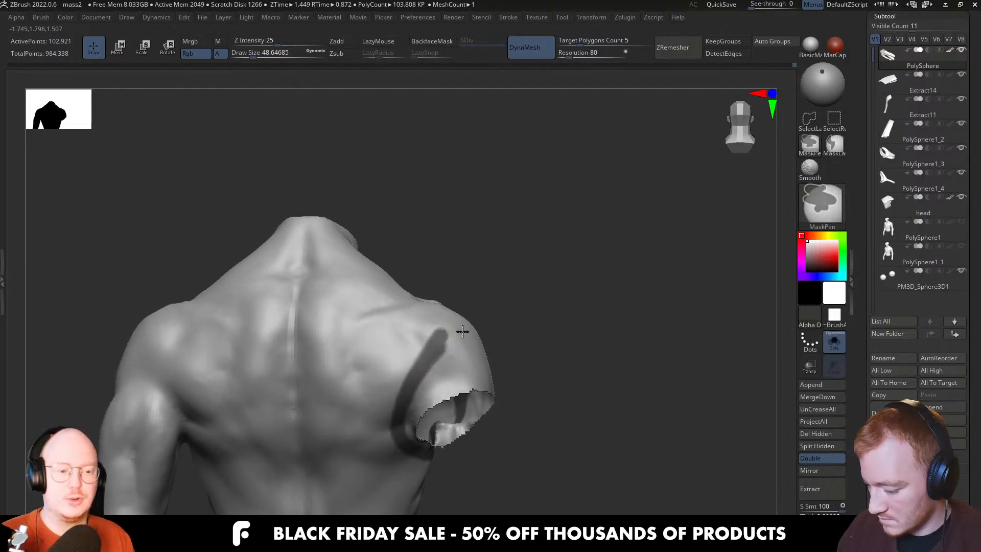
{"action": "mouse_move", "coordinate": [443, 377]}
{"action": "right_mouse_down"}
{"action": "mouse_move", "coordinate": [447, 343]}
{"action": "mouse_move", "coordinate": [394, 408]}
{"action": "mouse_move", "coordinate": [287, 438]}
{"action": "right_mouse_up"}
Unhide the arm, show the other subtools and extract the masked armpit strip as a new subtool
{"action": "left_click", "coordinate": [307, 437], "text": "ctrl+shift"}
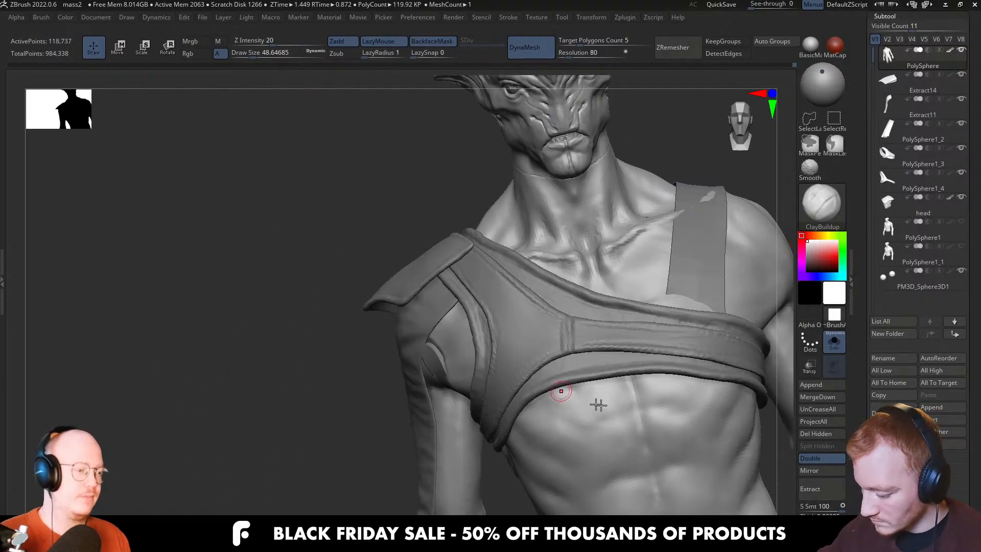
{"action": "right_click_drag", "start_coordinate": [620, 385], "coordinate": [766, 434]}
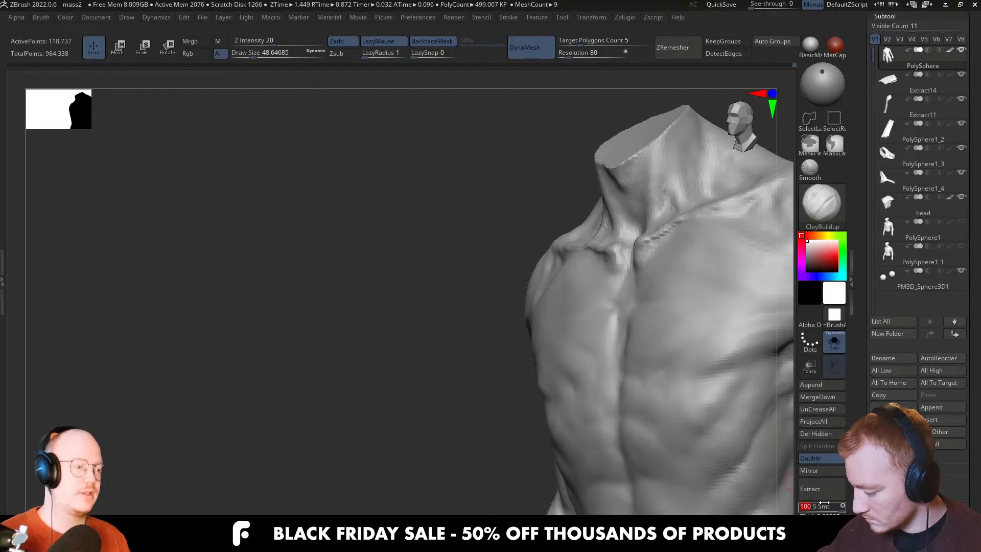
{"action": "right_click", "coordinate": [627, 391]}
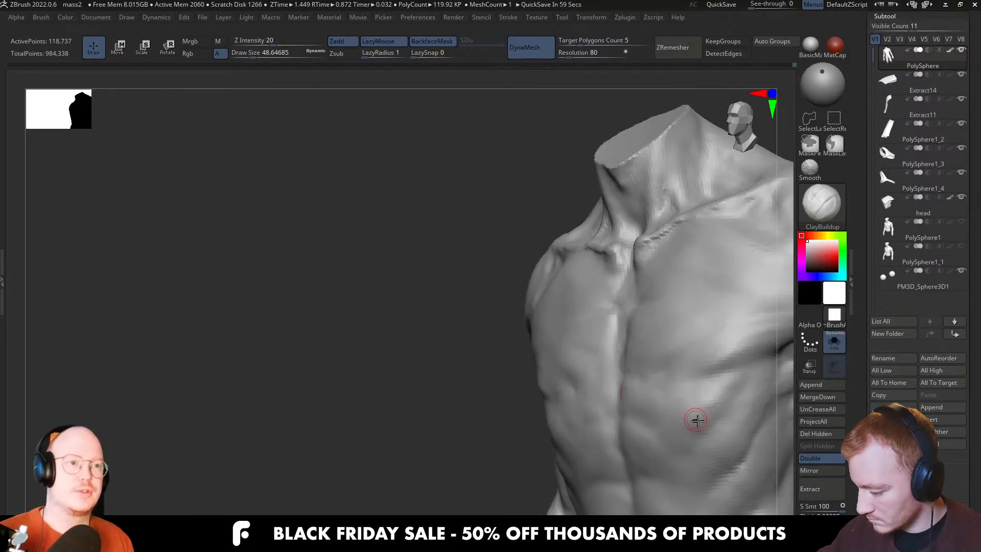
{"action": "left_click", "coordinate": [828, 491]}
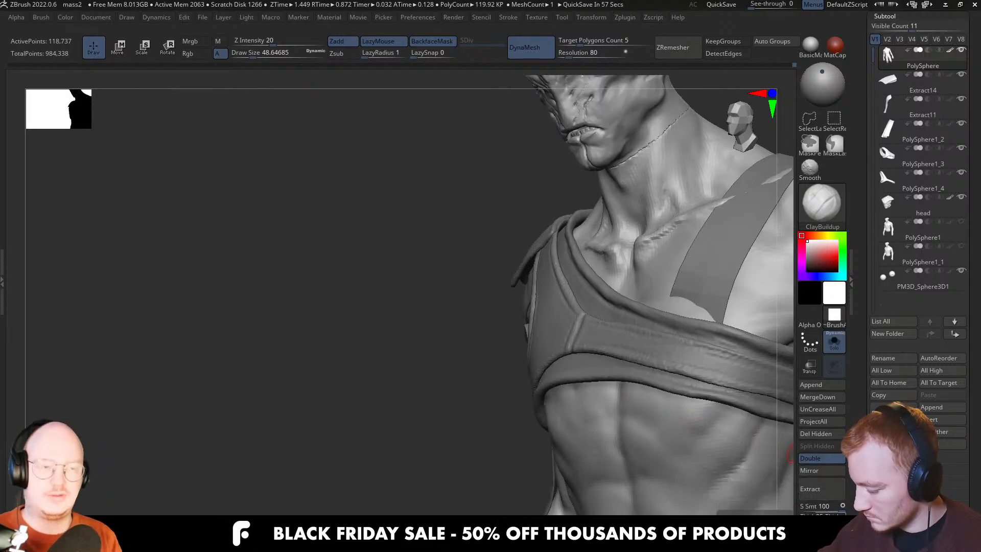
Switch to the Move brush and adjust the front side of the extracted armpit strap at a draw size of about 49
{"action": "mouse_move", "coordinate": [572, 353]}
{"action": "left_mouse_down"}
{"action": "mouse_move", "coordinate": [608, 368]}
{"action": "mouse_move", "coordinate": [565, 332]}
{"action": "left_mouse_up"}
{"action": "key", "text": "b"}
{"action": "key", "text": "m"}
{"action": "key", "text": "v"}
{"action": "right_click_drag", "start_coordinate": [530, 380], "coordinate": [549, 383]}
{"action": "right_click_drag", "start_coordinate": [549, 383], "coordinate": [536, 408], "text": "ctrl"}
{"action": "left_click_drag", "start_coordinate": [539, 390], "coordinate": [529, 380]}
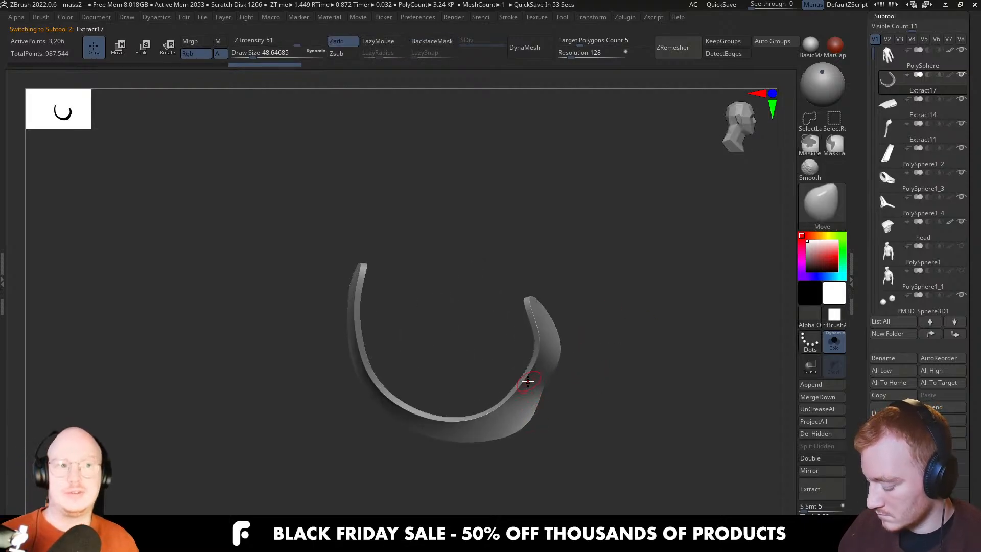
Reshape the upper front end of the armpit strap with the Move brush, checking it alone and against the outfit
{"action": "mouse_move", "coordinate": [530, 379]}
{"action": "right_mouse_down"}
{"action": "mouse_move", "coordinate": [510, 388]}
{"action": "mouse_move", "coordinate": [543, 381]}
{"action": "mouse_move", "coordinate": [557, 352]}
{"action": "mouse_move", "coordinate": [505, 340]}
{"action": "mouse_move", "coordinate": [524, 328]}
{"action": "mouse_move", "coordinate": [514, 315]}
{"action": "mouse_move", "coordinate": [530, 290]}
{"action": "mouse_move", "coordinate": [514, 325]}
{"action": "mouse_move", "coordinate": [504, 307]}
{"action": "mouse_move", "coordinate": [545, 300]}
{"action": "mouse_move", "coordinate": [537, 307]}
{"action": "mouse_move", "coordinate": [546, 296]}
{"action": "right_mouse_up"}
{"action": "key", "text": "s"}
{"action": "key", "text": "shift+s"}
{"action": "key", "text": "shift+s"}
{"action": "key", "text": "shift+s"}
{"action": "left_click_drag", "start_coordinate": [542, 279], "coordinate": [540, 282]}
{"action": "mouse_move", "coordinate": [540, 282]}
{"action": "right_mouse_down"}
{"action": "mouse_move", "coordinate": [553, 283]}
{"action": "mouse_move", "coordinate": [536, 301]}
{"action": "mouse_move", "coordinate": [531, 294]}
{"action": "right_mouse_up"}
{"action": "key", "text": "s"}
{"action": "left_click_drag", "start_coordinate": [532, 294], "coordinate": [523, 295]}
Fit the strap's front along the sleeve edge with broader Move strokes, raising the draw size to about 182
{"action": "mouse_move", "coordinate": [529, 295]}
{"action": "right_mouse_down"}
{"action": "mouse_move", "coordinate": [534, 280]}
{"action": "mouse_move", "coordinate": [583, 291]}
{"action": "right_mouse_up"}
{"action": "key", "text": "s"}
{"action": "left_click_drag", "start_coordinate": [551, 295], "coordinate": [538, 293]}
{"action": "mouse_move", "coordinate": [528, 294]}
{"action": "right_mouse_down"}
{"action": "mouse_move", "coordinate": [549, 295]}
{"action": "mouse_move", "coordinate": [493, 310]}
{"action": "right_mouse_up"}
{"action": "key", "text": "s"}
{"action": "left_click_drag", "start_coordinate": [574, 333], "coordinate": [582, 333]}
{"action": "key", "text": "s"}
{"action": "mouse_move", "coordinate": [562, 344]}
{"action": "right_mouse_down"}
{"action": "mouse_move", "coordinate": [574, 364]}
{"action": "mouse_move", "coordinate": [623, 369]}
{"action": "mouse_move", "coordinate": [521, 363]}
{"action": "right_mouse_up"}
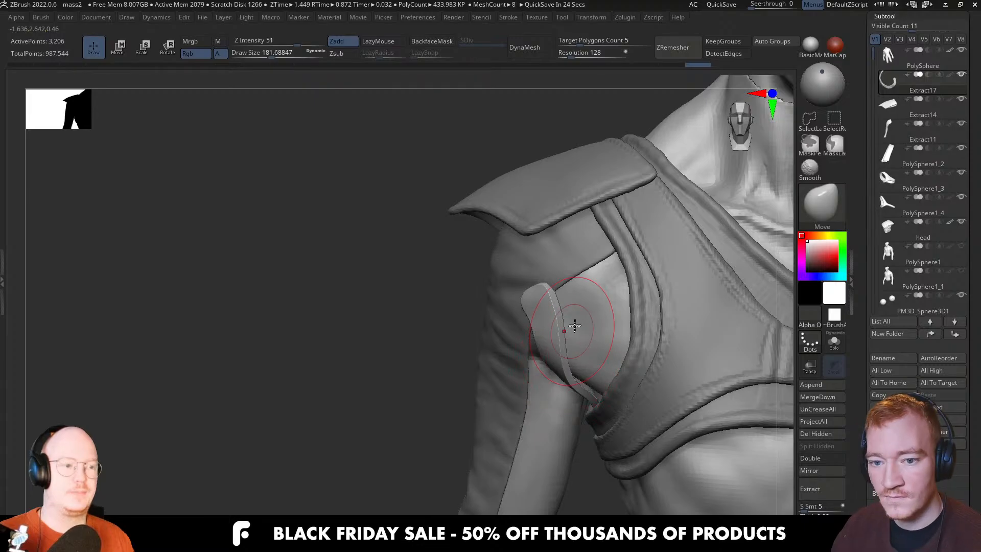
Isolate the strap and adjust its underarm curve with the Move brush at a draw size of about 154
{"action": "right_click_drag", "start_coordinate": [560, 338], "coordinate": [593, 340]}
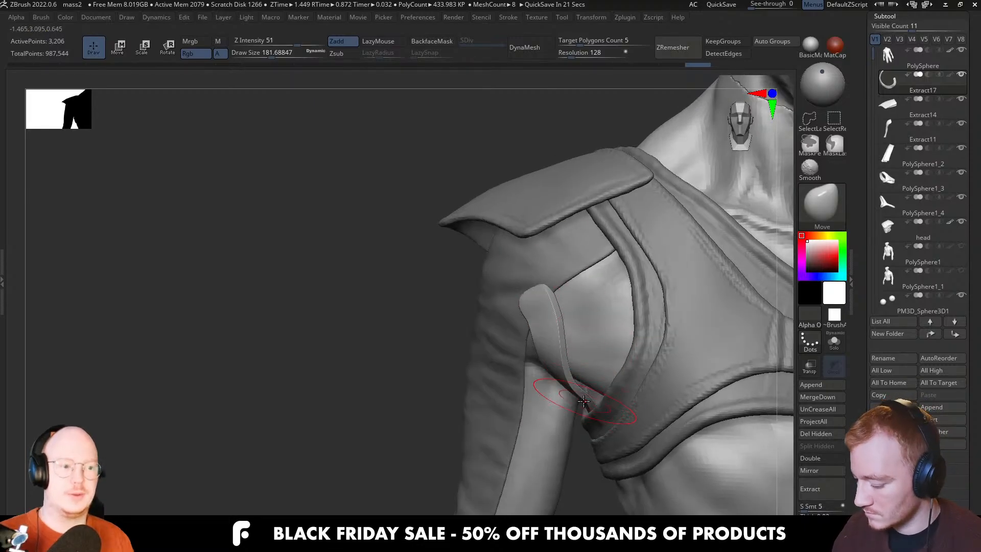
{"action": "mouse_move", "coordinate": [606, 398]}
{"action": "right_mouse_down"}
{"action": "mouse_move", "coordinate": [596, 365]}
{"action": "mouse_move", "coordinate": [573, 396]}
{"action": "mouse_move", "coordinate": [585, 408]}
{"action": "mouse_move", "coordinate": [562, 399]}
{"action": "mouse_move", "coordinate": [593, 368]}
{"action": "mouse_move", "coordinate": [620, 414]}
{"action": "mouse_move", "coordinate": [602, 453]}
{"action": "mouse_move", "coordinate": [624, 379]}
{"action": "mouse_move", "coordinate": [573, 425]}
{"action": "right_mouse_up"}
{"action": "key", "text": "shift+s"}
{"action": "key", "text": "s"}
{"action": "key", "text": "bracketleft"}
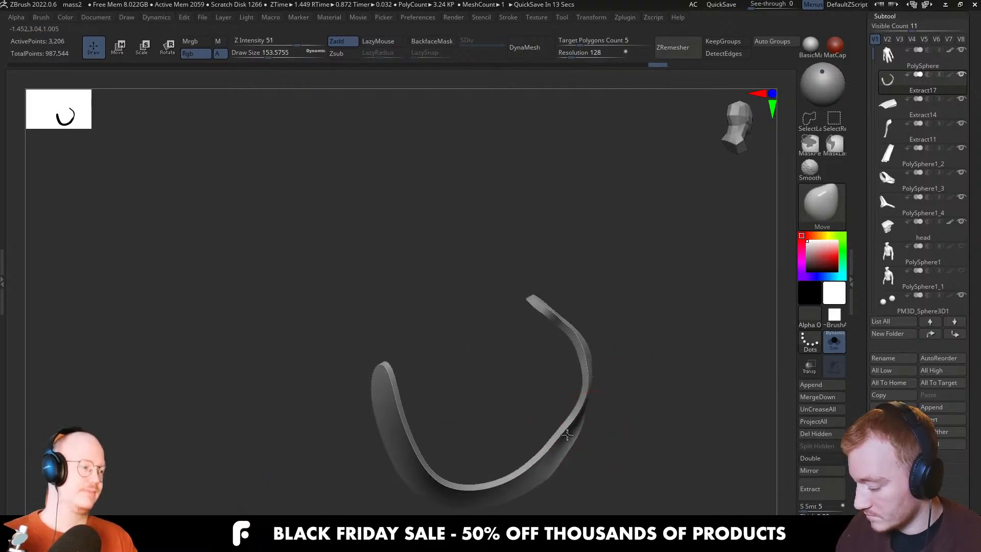
{"action": "left_click_drag", "start_coordinate": [563, 444], "coordinate": [564, 452]}
Show the full outfit again and pull the strap's front section down toward the armpit with a larger Move brush
{"action": "mouse_move", "coordinate": [582, 435]}
{"action": "right_mouse_down"}
{"action": "mouse_move", "coordinate": [600, 381]}
{"action": "mouse_move", "coordinate": [640, 394]}
{"action": "mouse_move", "coordinate": [642, 364]}
{"action": "mouse_move", "coordinate": [624, 408]}
{"action": "right_mouse_up"}
{"action": "key", "text": "alt+s"}
{"action": "key", "text": "s"}
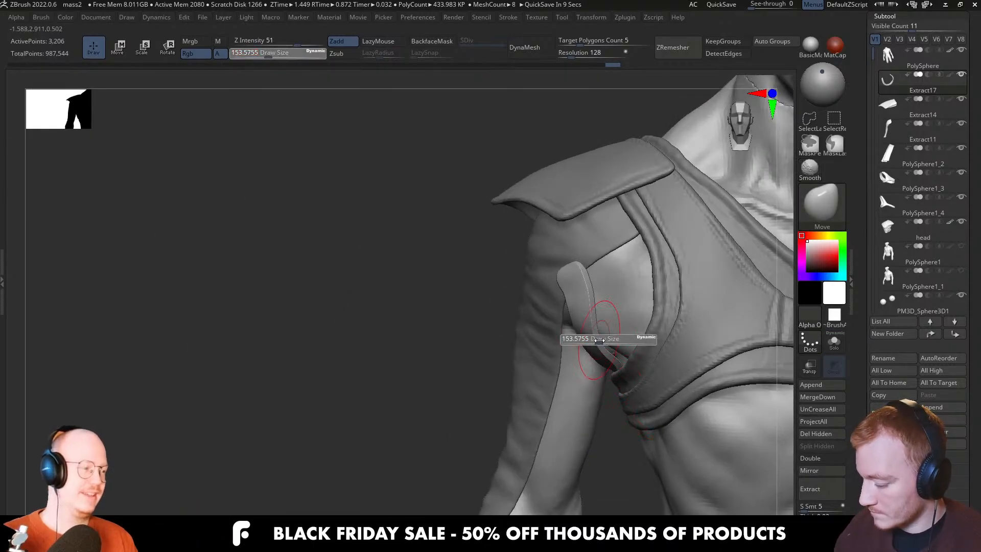
{"action": "left_click_drag", "start_coordinate": [599, 338], "coordinate": [605, 337]}
{"action": "mouse_move", "coordinate": [605, 337]}
{"action": "right_mouse_down", "text": "ctrl"}
{"action": "mouse_move", "coordinate": [606, 319]}
{"action": "mouse_move", "coordinate": [612, 335]}
{"action": "right_mouse_up", "text": "ctrl"}
{"action": "left_click_drag", "start_coordinate": [598, 354], "coordinate": [597, 360]}
Smooth the strap's curve around the front of the armpit with the Move brush at draw sizes of about 207 and 145
{"action": "key", "text": "s"}
{"action": "left_click_drag", "start_coordinate": [596, 368], "coordinate": [599, 367]}
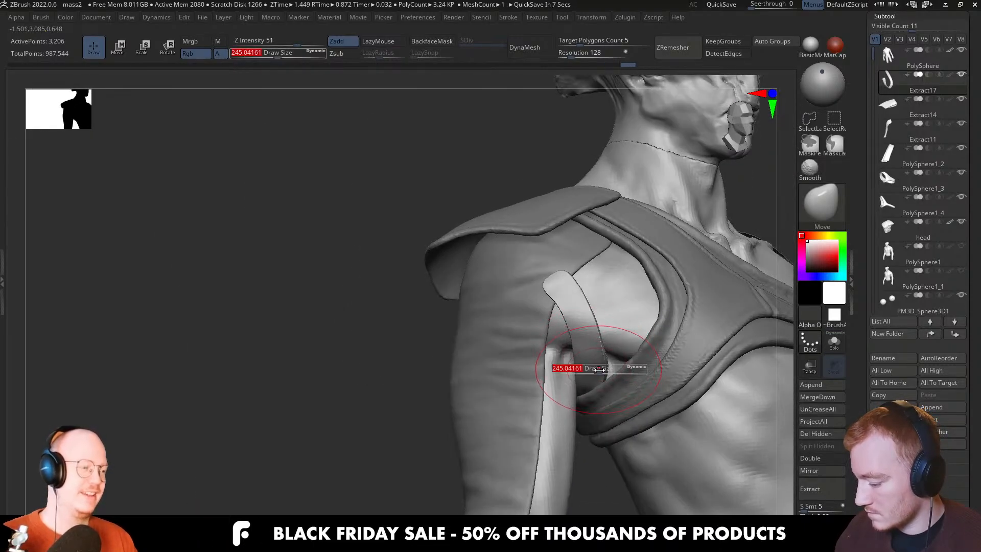
{"action": "key", "text": "alt+s"}
{"action": "right_click_drag", "start_coordinate": [599, 367], "coordinate": [608, 348]}
{"action": "key", "text": "s"}
{"action": "left_click_drag", "start_coordinate": [609, 372], "coordinate": [604, 372]}
{"action": "right_click_drag", "start_coordinate": [604, 372], "coordinate": [588, 372]}
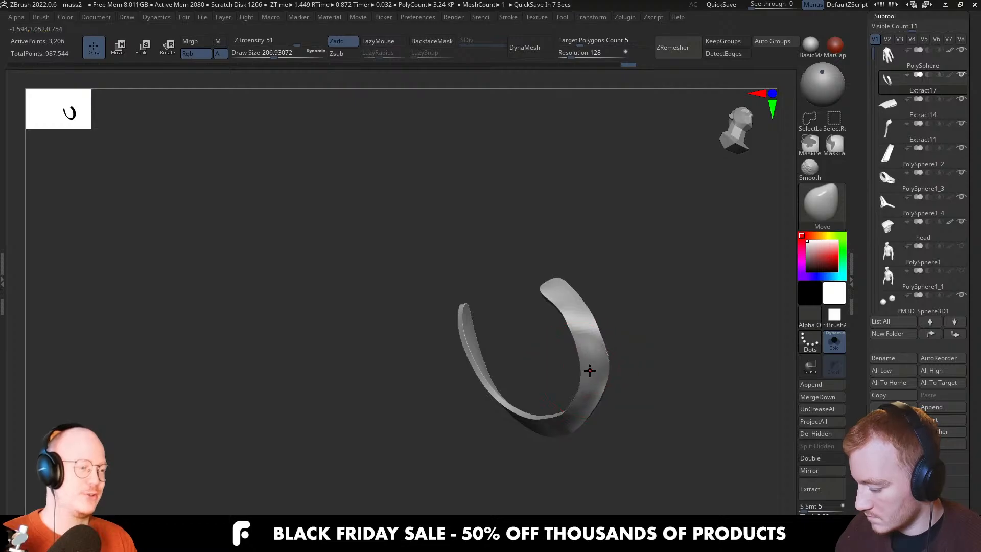
{"action": "left_click_drag", "start_coordinate": [590, 371], "coordinate": [593, 370]}
{"action": "key", "text": "s"}
{"action": "left_click_drag", "start_coordinate": [593, 370], "coordinate": [590, 369]}
{"action": "mouse_move", "coordinate": [606, 364]}
{"action": "right_mouse_down"}
{"action": "mouse_move", "coordinate": [598, 337]}
{"action": "mouse_move", "coordinate": [551, 295]}
{"action": "right_mouse_up"}
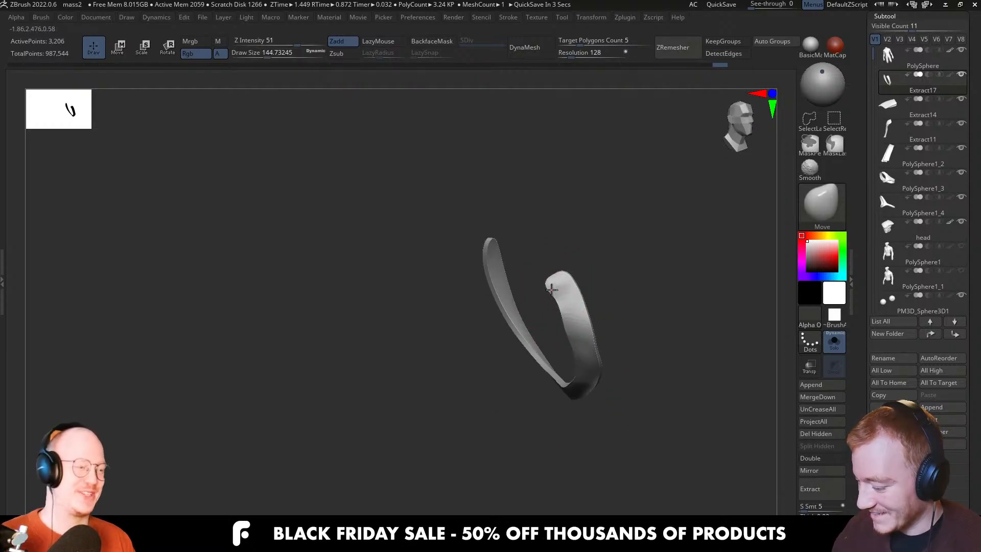
Reshape the isolated strap's front end with the Move brush at draw sizes of about 116 and 90
{"action": "key", "text": "s"}
{"action": "left_click_drag", "start_coordinate": [552, 291], "coordinate": [557, 296]}
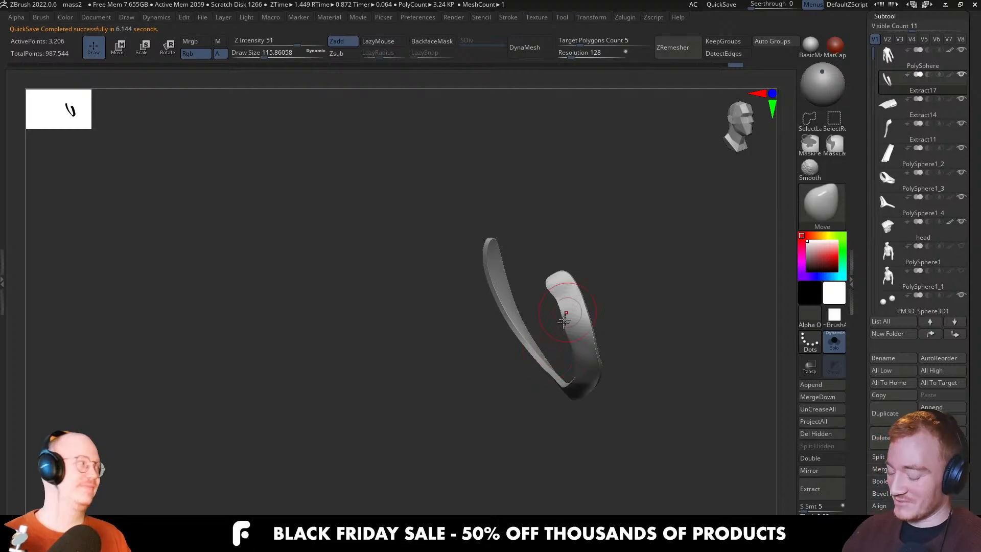
{"action": "key", "text": "alt+s"}
{"action": "mouse_move", "coordinate": [591, 296]}
{"action": "right_mouse_down"}
{"action": "mouse_move", "coordinate": [548, 297]}
{"action": "mouse_move", "coordinate": [539, 281]}
{"action": "mouse_move", "coordinate": [559, 301]}
{"action": "mouse_move", "coordinate": [537, 284]}
{"action": "mouse_move", "coordinate": [532, 258]}
{"action": "mouse_move", "coordinate": [551, 281]}
{"action": "mouse_move", "coordinate": [547, 271]}
{"action": "mouse_move", "coordinate": [562, 261]}
{"action": "right_mouse_up"}
{"action": "key", "text": "alt+s"}
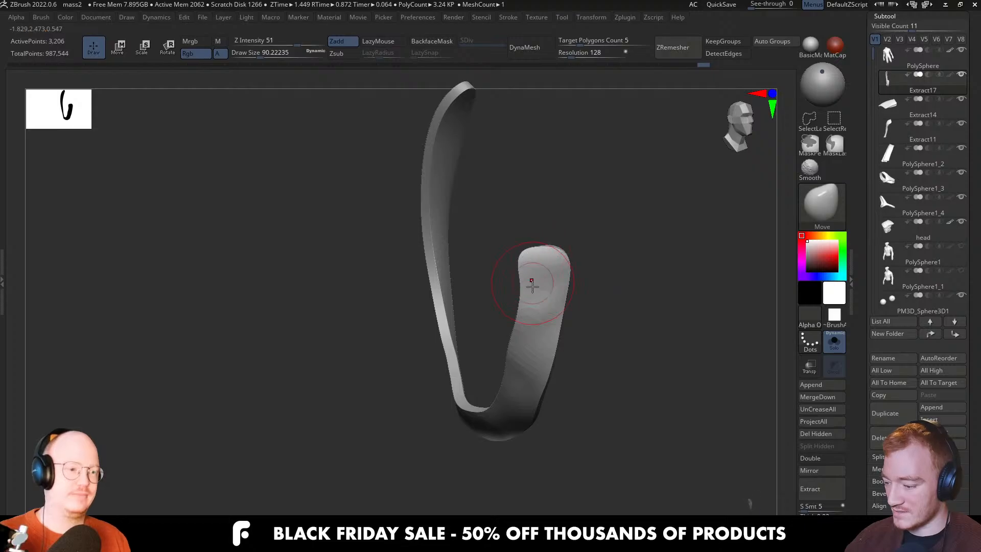
{"action": "right_click_drag", "start_coordinate": [559, 305], "coordinate": [561, 330]}
{"action": "key", "text": "alt+s"}
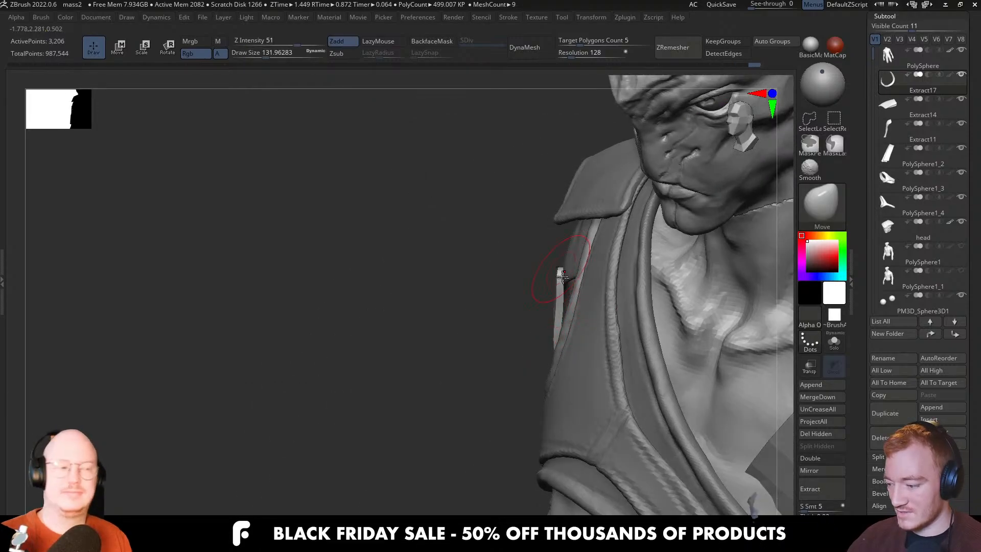
Fit the strap's front section against the shoulder with Move strokes at draw sizes of about 136 and 158
{"action": "mouse_move", "coordinate": [563, 278]}
{"action": "right_mouse_down"}
{"action": "mouse_move", "coordinate": [611, 301]}
{"action": "mouse_move", "coordinate": [508, 313]}
{"action": "right_mouse_up"}
{"action": "key", "text": "s"}
{"action": "left_click_drag", "start_coordinate": [554, 315], "coordinate": [560, 315]}
{"action": "mouse_move", "coordinate": [567, 327]}
{"action": "right_mouse_down"}
{"action": "mouse_move", "coordinate": [636, 353]}
{"action": "mouse_move", "coordinate": [659, 342]}
{"action": "mouse_move", "coordinate": [518, 312]}
{"action": "mouse_move", "coordinate": [527, 287]}
{"action": "right_mouse_up"}
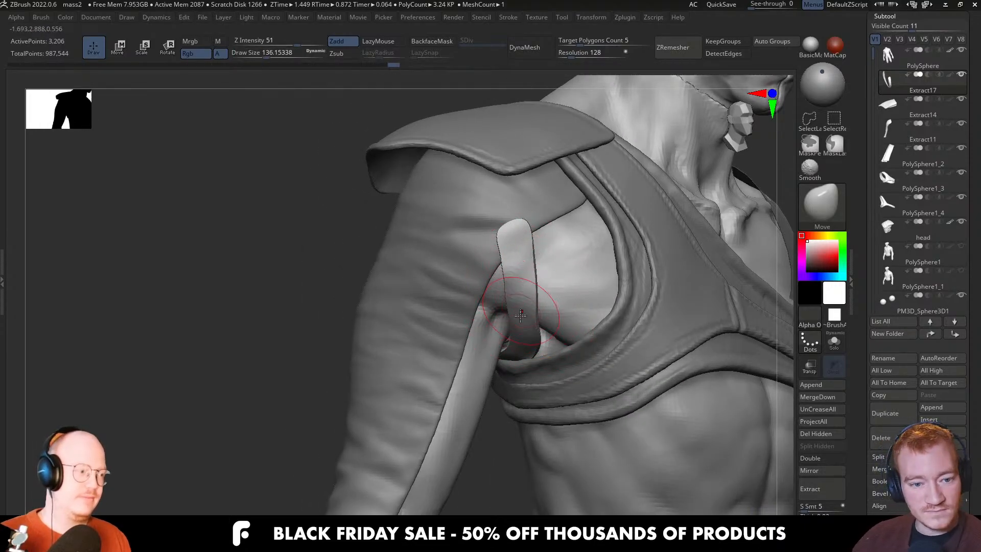
{"action": "mouse_move", "coordinate": [540, 321]}
{"action": "right_mouse_down"}
{"action": "mouse_move", "coordinate": [537, 348]}
{"action": "mouse_move", "coordinate": [548, 359]}
{"action": "mouse_move", "coordinate": [563, 357]}
{"action": "mouse_move", "coordinate": [552, 350]}
{"action": "mouse_move", "coordinate": [575, 363]}
{"action": "mouse_move", "coordinate": [588, 357]}
{"action": "right_mouse_up"}
{"action": "key", "text": "alt+s"}
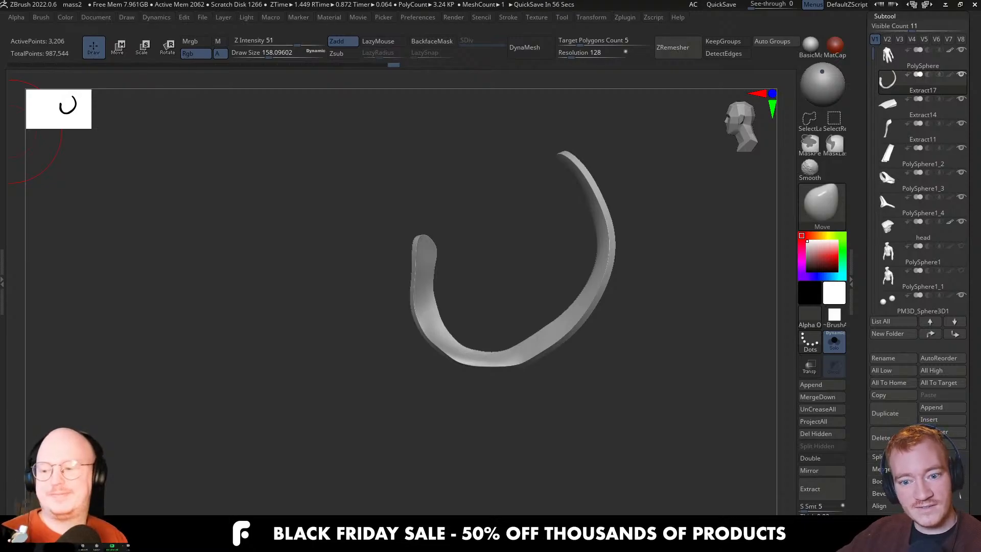
Show the full outfit and reshape the strap's back section with broad Move strokes, raising the draw size to about 331
{"action": "key", "text": "alt+s"}
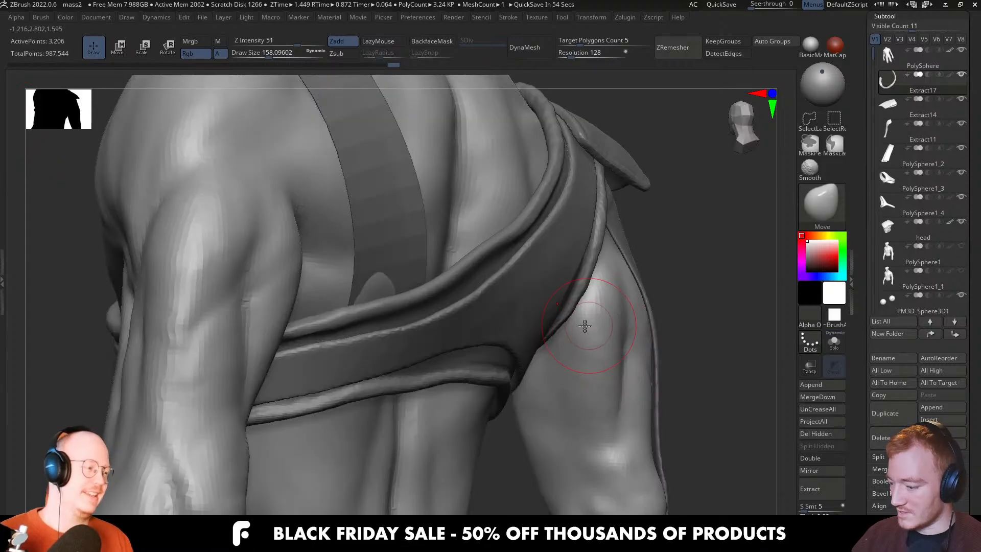
{"action": "right_click_drag", "start_coordinate": [584, 324], "coordinate": [429, 357]}
{"action": "right_click_drag", "start_coordinate": [635, 329], "coordinate": [688, 323]}
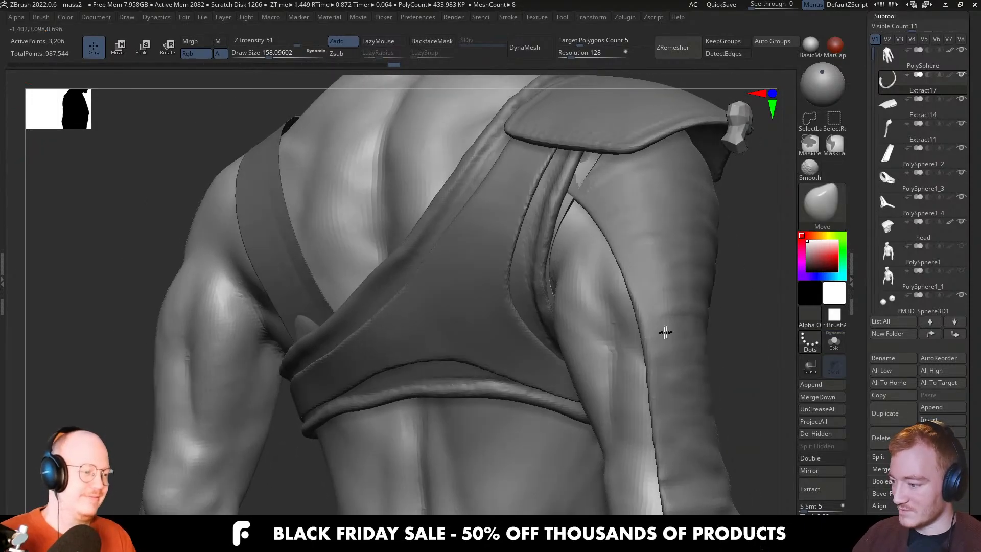
{"action": "right_click_drag", "start_coordinate": [664, 286], "coordinate": [621, 381], "text": "alt"}
{"action": "mouse_move", "coordinate": [634, 327]}
{"action": "right_mouse_down"}
{"action": "mouse_move", "coordinate": [534, 302]}
{"action": "mouse_move", "coordinate": [587, 306]}
{"action": "mouse_move", "coordinate": [591, 326]}
{"action": "mouse_move", "coordinate": [526, 316]}
{"action": "mouse_move", "coordinate": [584, 340]}
{"action": "mouse_move", "coordinate": [460, 390]}
{"action": "mouse_move", "coordinate": [437, 346]}
{"action": "mouse_move", "coordinate": [464, 329]}
{"action": "right_mouse_up"}
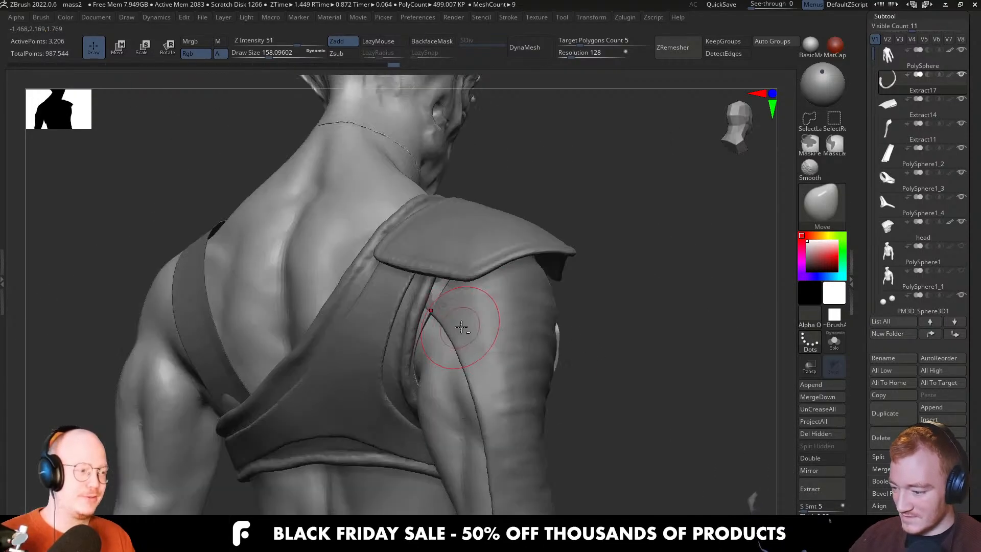
{"action": "key", "text": "shift+s"}
{"action": "key", "text": "s"}
{"action": "left_click_drag", "start_coordinate": [437, 302], "coordinate": [442, 302]}
{"action": "left_click_drag", "start_coordinate": [555, 375], "coordinate": [581, 372]}
{"action": "key", "text": "s"}
{"action": "left_click_drag", "start_coordinate": [428, 295], "coordinate": [440, 295]}
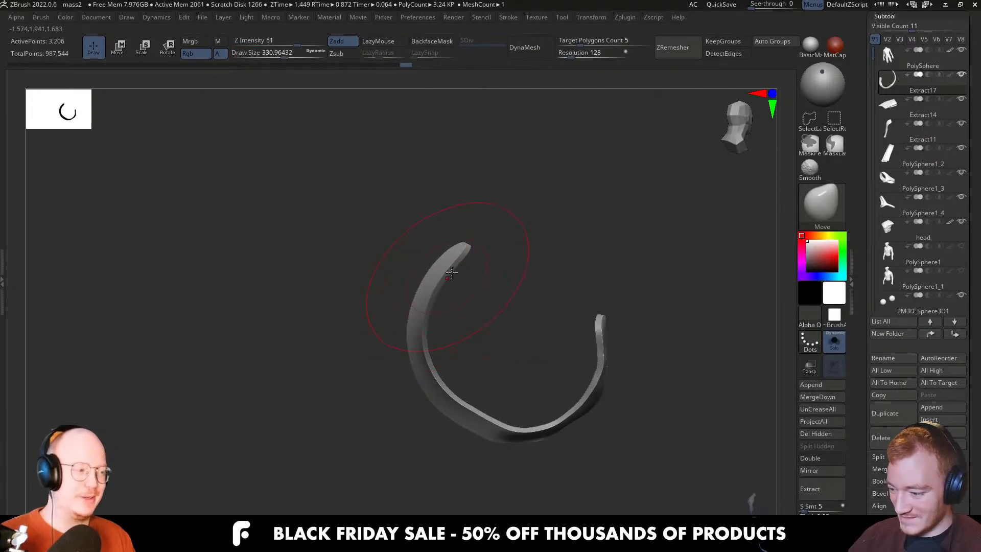
Bend the strap's upper back end toward the shoulder with the Move brush at draw sizes of about 415 and 251
{"action": "key", "text": "shift+s"}
{"action": "mouse_move", "coordinate": [451, 273]}
{"action": "right_mouse_down"}
{"action": "mouse_move", "coordinate": [460, 295]}
{"action": "mouse_move", "coordinate": [491, 294]}
{"action": "mouse_move", "coordinate": [458, 290]}
{"action": "right_mouse_up"}
{"action": "key", "text": "shift+s"}
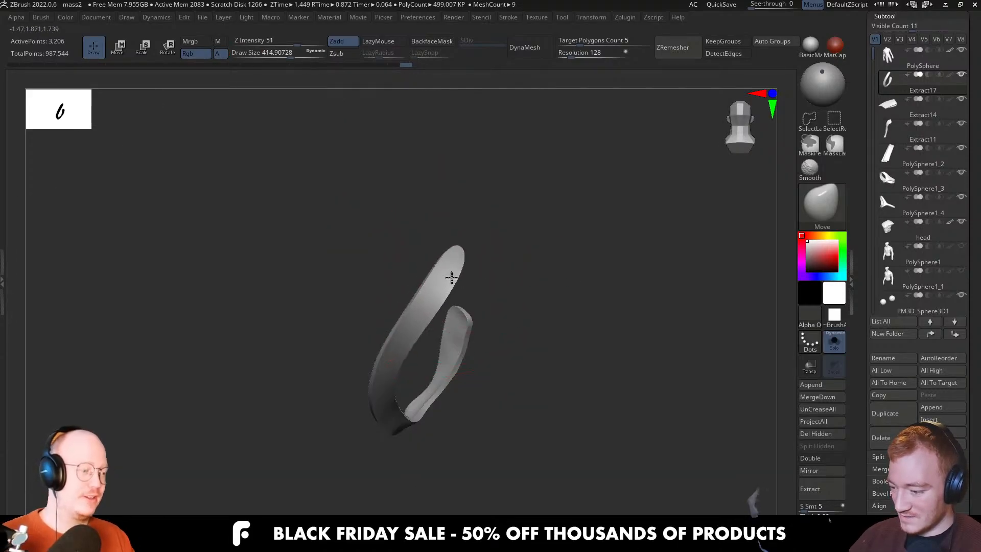
{"action": "key", "text": "s"}
{"action": "left_click_drag", "start_coordinate": [473, 265], "coordinate": [470, 264]}
{"action": "left_click_drag", "start_coordinate": [476, 268], "coordinate": [484, 268]}
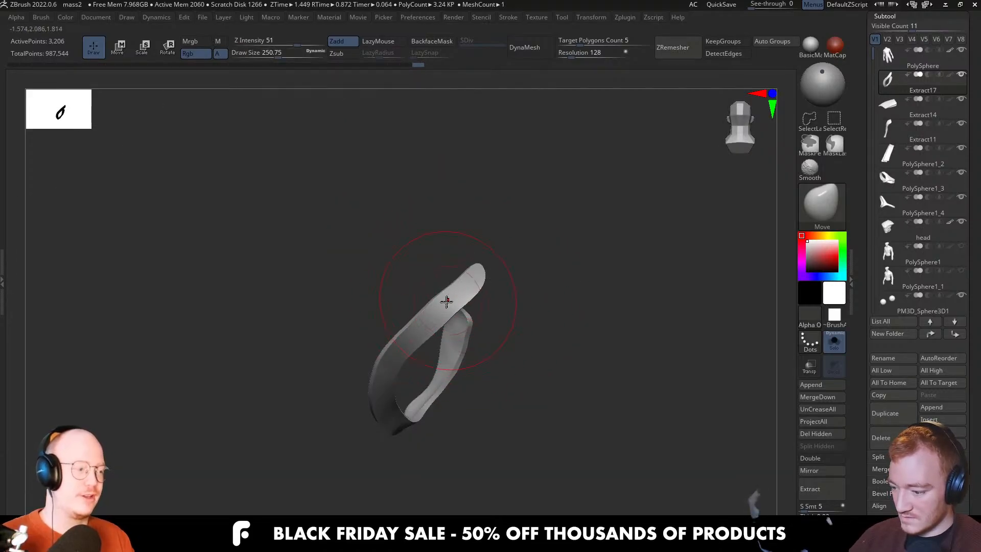
Push the isolated strap's lower back curve outward with the Move brush, reducing the draw size to about 172
{"action": "key", "text": "shift+s"}
{"action": "mouse_move", "coordinate": [419, 331]}
{"action": "right_mouse_down"}
{"action": "mouse_move", "coordinate": [394, 355]}
{"action": "mouse_move", "coordinate": [431, 377]}
{"action": "mouse_move", "coordinate": [410, 380]}
{"action": "mouse_move", "coordinate": [426, 380]}
{"action": "mouse_move", "coordinate": [450, 359]}
{"action": "mouse_move", "coordinate": [429, 377]}
{"action": "mouse_move", "coordinate": [434, 397]}
{"action": "right_mouse_up"}
{"action": "key", "text": "shift+s"}
{"action": "key", "text": "s"}
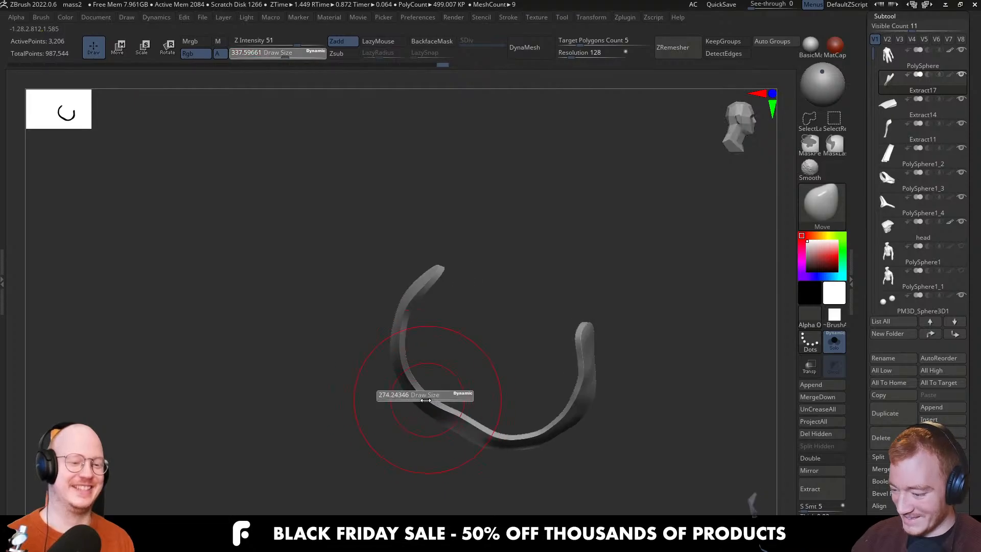
{"action": "left_click_drag", "start_coordinate": [435, 397], "coordinate": [420, 399]}
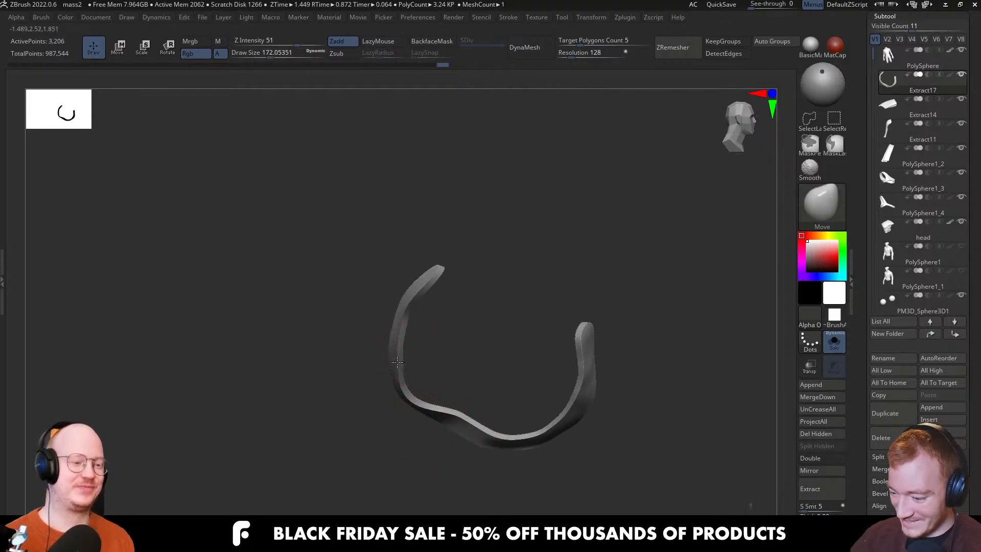
{"action": "mouse_move", "coordinate": [466, 414]}
{"action": "right_mouse_down"}
{"action": "mouse_move", "coordinate": [450, 416]}
{"action": "mouse_move", "coordinate": [485, 393]}
{"action": "mouse_move", "coordinate": [515, 355]}
{"action": "mouse_move", "coordinate": [512, 366]}
{"action": "mouse_move", "coordinate": [532, 375]}
{"action": "mouse_move", "coordinate": [493, 390]}
{"action": "mouse_move", "coordinate": [495, 337]}
{"action": "right_mouse_up"}
{"action": "key", "text": "shift+s"}
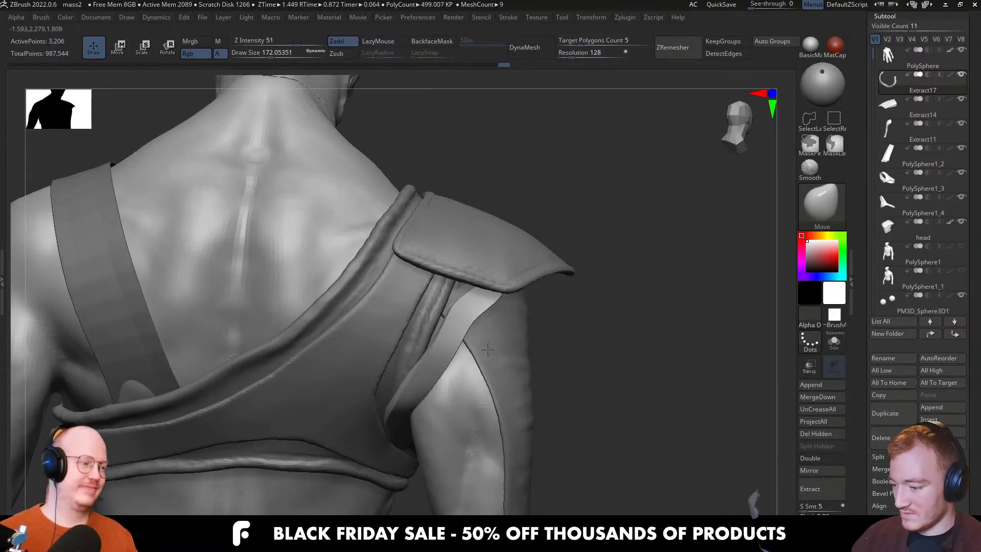
Pull the strap's back end onto the rear of the sleeve with the Move brush at draw sizes of about 358 and 393
{"action": "key", "text": "s"}
{"action": "left_click_drag", "start_coordinate": [502, 292], "coordinate": [484, 305]}
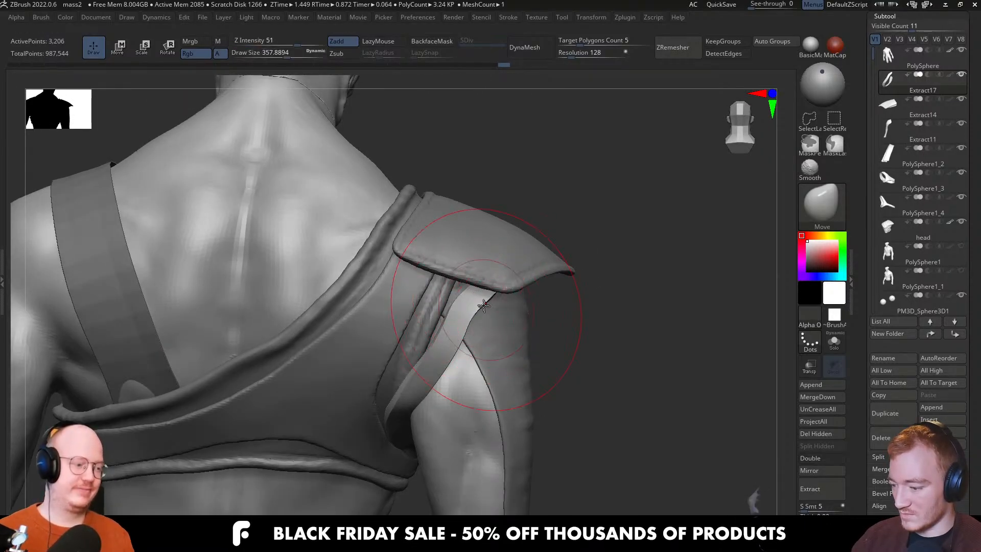
{"action": "right_click_drag", "start_coordinate": [474, 336], "coordinate": [445, 332]}
{"action": "key", "text": "s"}
{"action": "left_click_drag", "start_coordinate": [482, 330], "coordinate": [484, 327]}
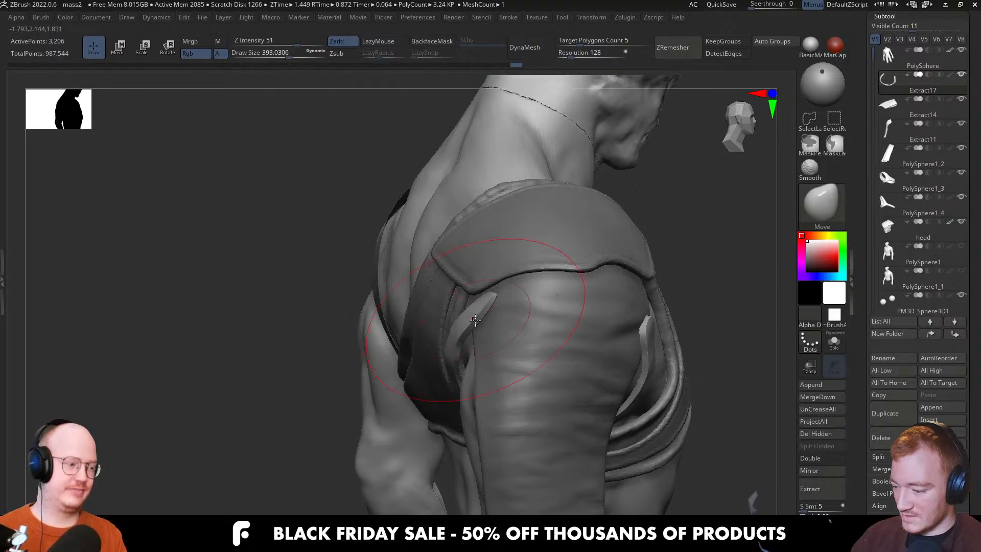
{"action": "right_click_drag", "start_coordinate": [475, 320], "coordinate": [485, 313]}
{"action": "key", "text": "s"}
{"action": "left_click_drag", "start_coordinate": [484, 311], "coordinate": [470, 326]}
Undo the last Move stroke and rework the strap's back end with a smaller draw size of about 149
{"action": "key", "text": "s"}
{"action": "mouse_move", "coordinate": [468, 329]}
{"action": "right_mouse_down"}
{"action": "mouse_move", "coordinate": [489, 335]}
{"action": "mouse_move", "coordinate": [464, 346]}
{"action": "right_mouse_up"}
{"action": "key", "text": "s"}
{"action": "left_click_drag", "start_coordinate": [462, 346], "coordinate": [464, 346]}
{"action": "mouse_move", "coordinate": [464, 339]}
{"action": "left_mouse_down"}
{"action": "mouse_move", "coordinate": [478, 342]}
{"action": "mouse_move", "coordinate": [433, 353]}
{"action": "left_mouse_up"}
{"action": "key", "text": "ctrl+z"}
{"action": "key", "text": "s"}
{"action": "key", "text": "s"}
{"action": "key", "text": "s"}
{"action": "left_click_drag", "start_coordinate": [429, 362], "coordinate": [441, 339]}
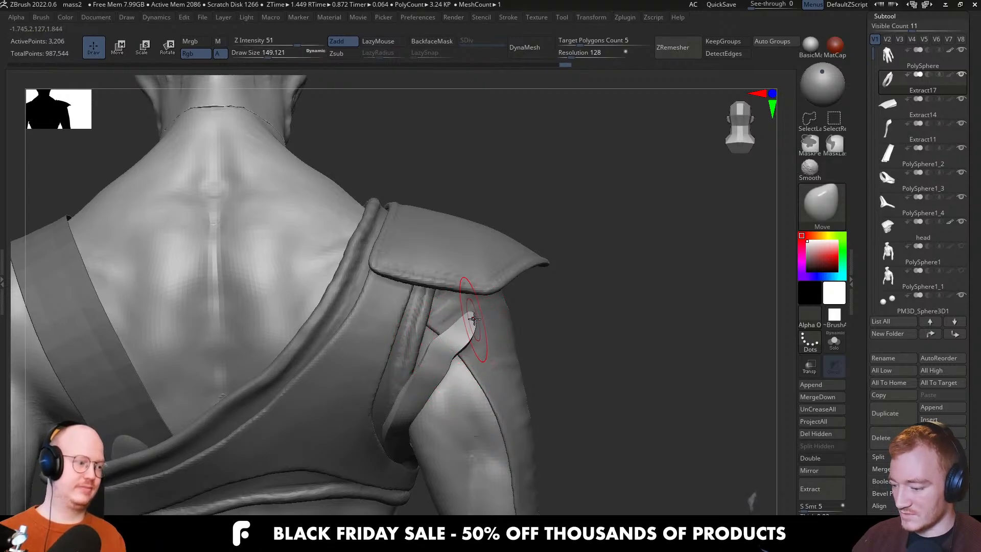
Refine the strap's rounded back tip against the sleeve with the Move brush at draw sizes of about 167 and 136
{"action": "right_click_drag", "start_coordinate": [470, 318], "coordinate": [473, 326]}
{"action": "key", "text": "s"}
{"action": "left_click_drag", "start_coordinate": [474, 327], "coordinate": [474, 327]}
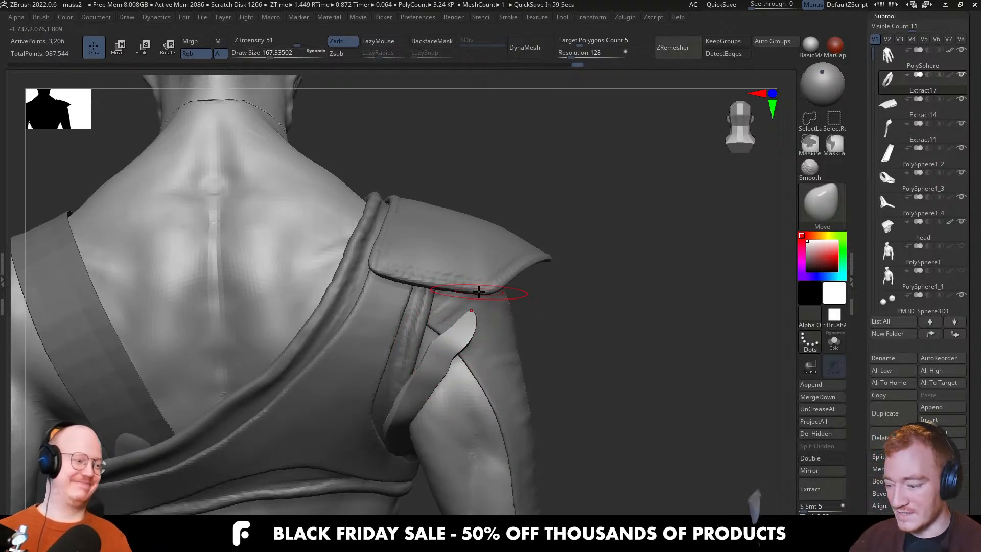
{"action": "mouse_move", "coordinate": [479, 291]}
{"action": "right_mouse_down"}
{"action": "mouse_move", "coordinate": [489, 323]}
{"action": "mouse_move", "coordinate": [475, 340]}
{"action": "right_mouse_up"}
{"action": "key", "text": "s"}
{"action": "left_click_drag", "start_coordinate": [475, 340], "coordinate": [483, 340]}
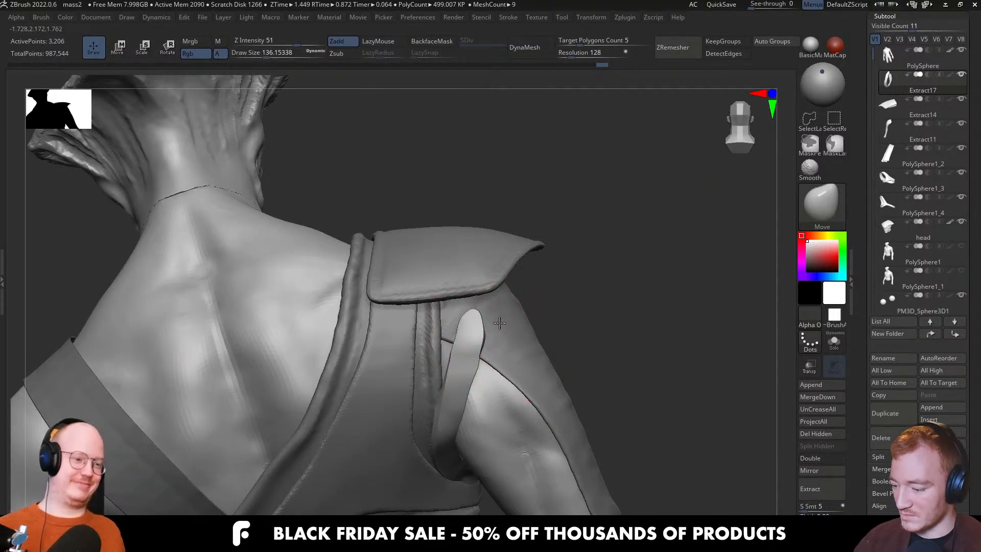
Hide the strap's rounded back tip, delete the hidden geometry, and remesh the strap with DynaMesh at resolution 128
{"action": "mouse_move", "coordinate": [500, 323]}
{"action": "right_mouse_down"}
{"action": "mouse_move", "coordinate": [470, 329]}
{"action": "mouse_move", "coordinate": [483, 344]}
{"action": "mouse_move", "coordinate": [443, 280]}
{"action": "right_mouse_up"}
{"action": "key", "text": "alt+s"}
{"action": "key", "text": "alt+s"}
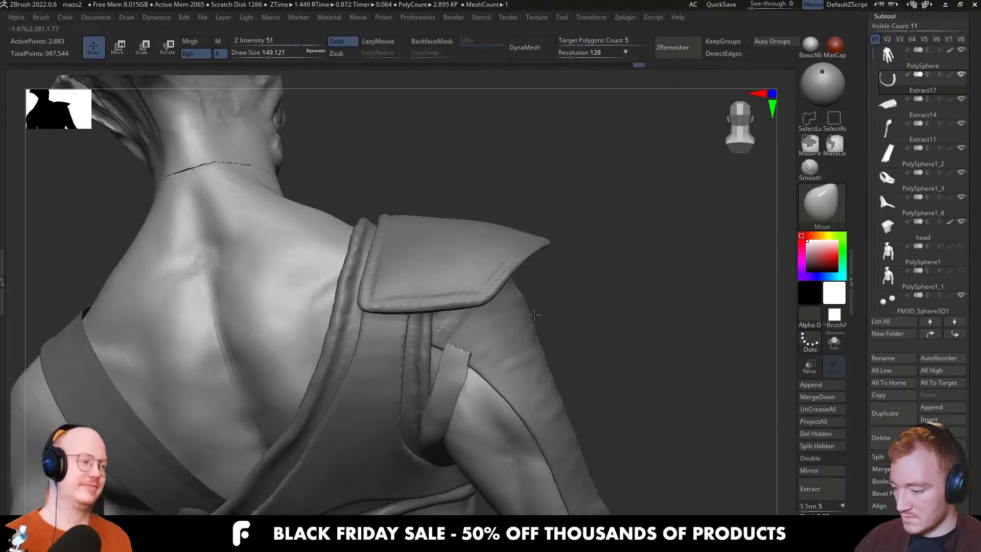
{"action": "right_click_drag", "start_coordinate": [535, 315], "coordinate": [466, 344]}
{"action": "key", "text": "ctrl+shift"}
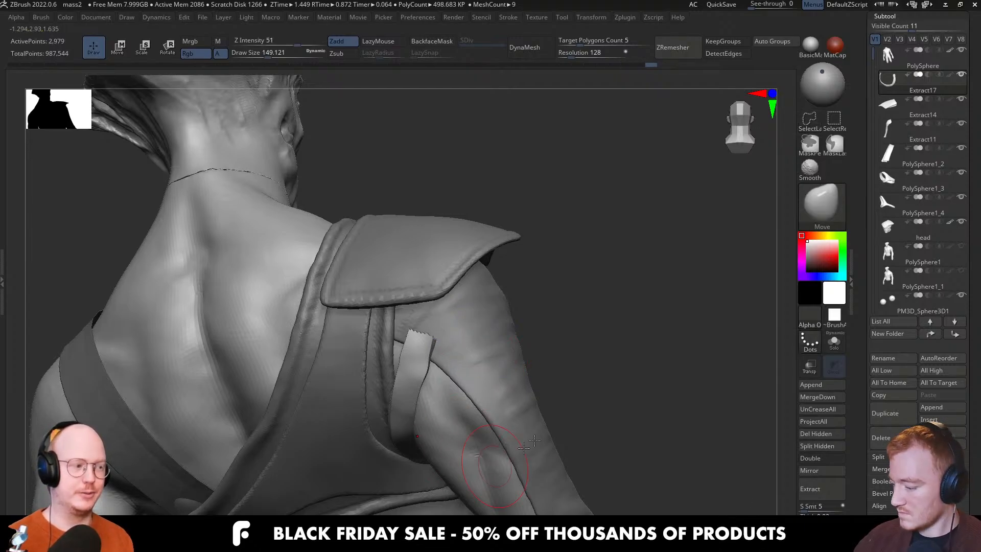
{"action": "left_click", "coordinate": [833, 435]}
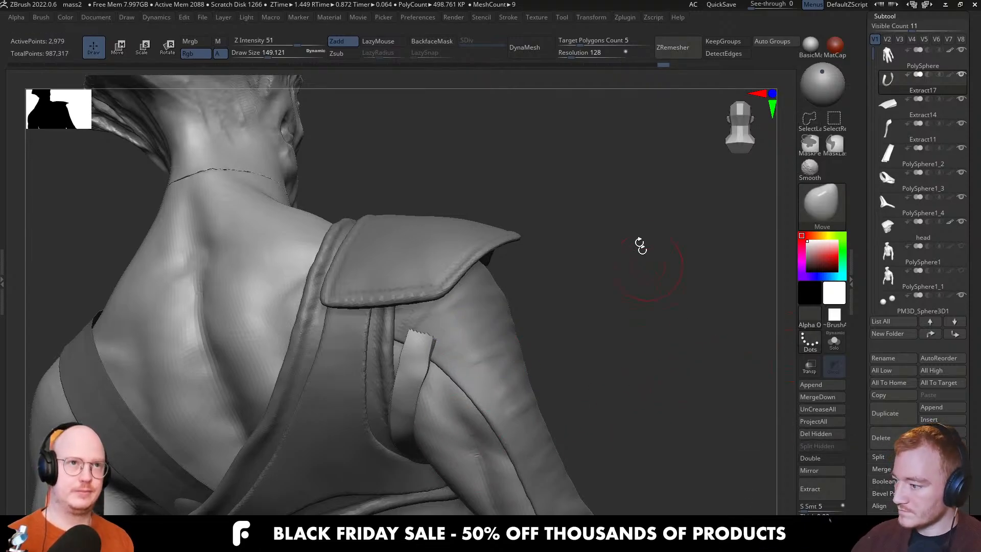
{"action": "left_click", "coordinate": [525, 47]}
{"action": "left_click_drag", "start_coordinate": [519, 208], "coordinate": [443, 378]}
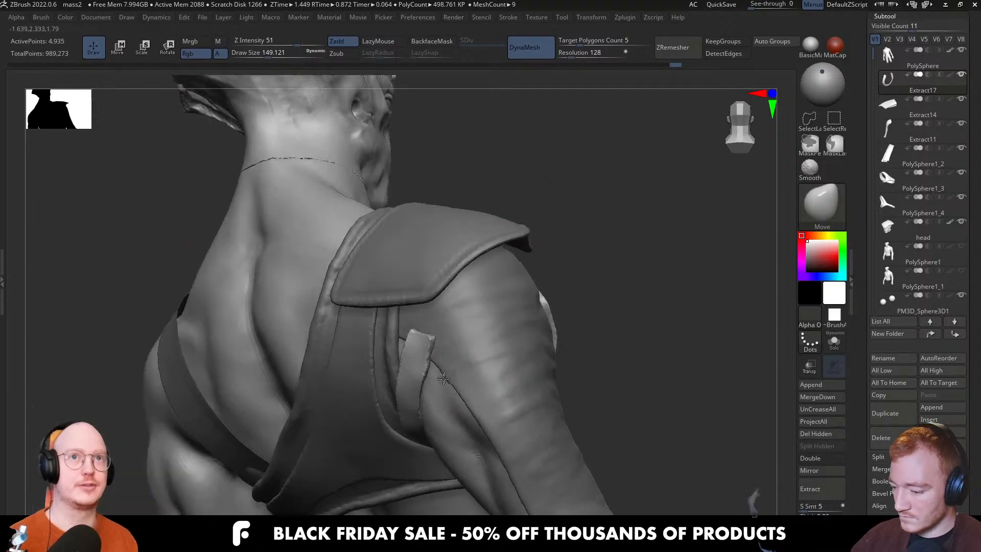
Isolate the strap and flatten its surface and edges with the TrimDynamic brush at a draw size of about 192
{"action": "mouse_move", "coordinate": [444, 379]}
{"action": "right_mouse_down"}
{"action": "mouse_move", "coordinate": [497, 357]}
{"action": "mouse_move", "coordinate": [521, 329]}
{"action": "mouse_move", "coordinate": [592, 349]}
{"action": "mouse_move", "coordinate": [593, 332]}
{"action": "mouse_move", "coordinate": [618, 326]}
{"action": "mouse_move", "coordinate": [567, 327]}
{"action": "mouse_move", "coordinate": [586, 319]}
{"action": "right_mouse_up"}
{"action": "key", "text": "b"}
{"action": "key", "text": "t"}
{"action": "key", "text": "d"}
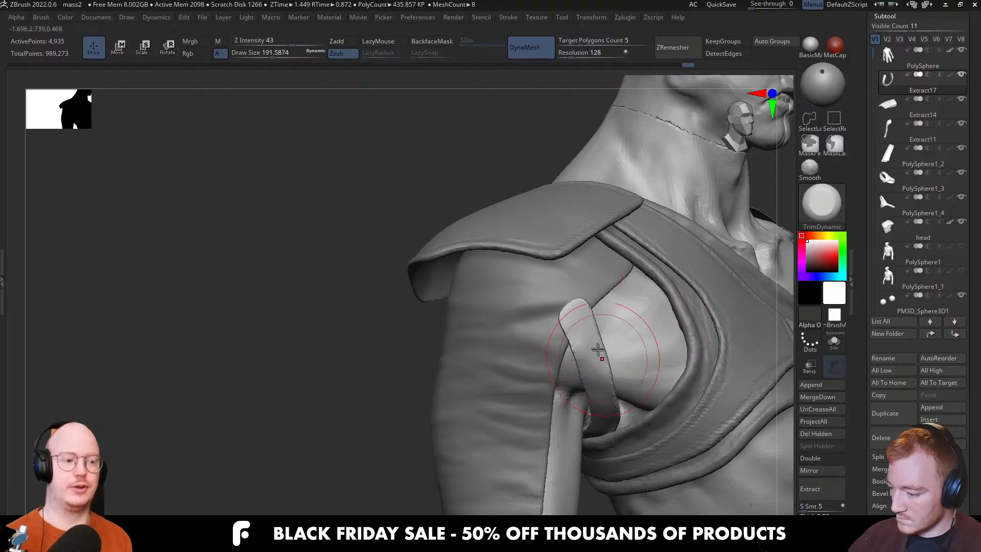
{"action": "key", "text": "shift+s"}
{"action": "right_click_drag", "start_coordinate": [617, 391], "coordinate": [551, 357]}
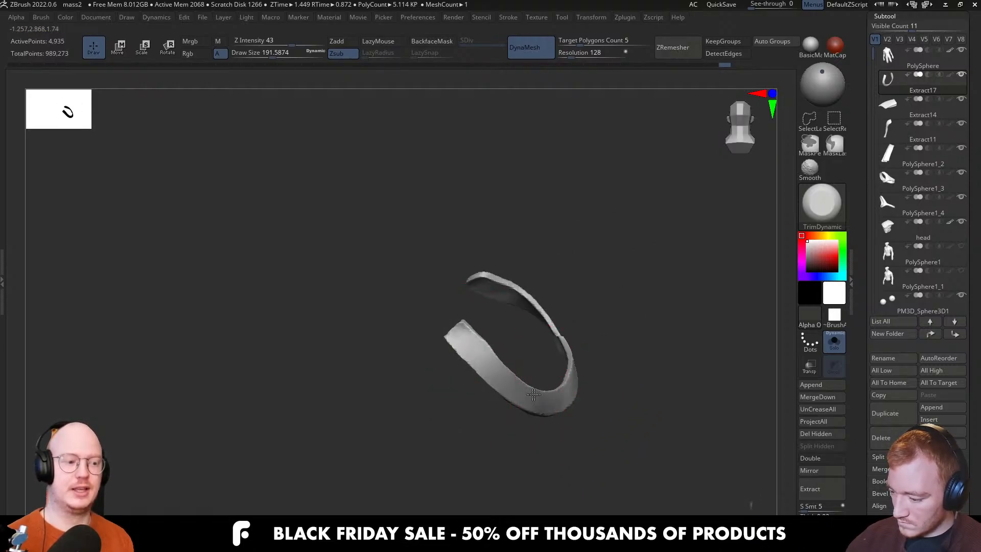
{"action": "right_click_drag", "start_coordinate": [533, 394], "coordinate": [624, 460]}
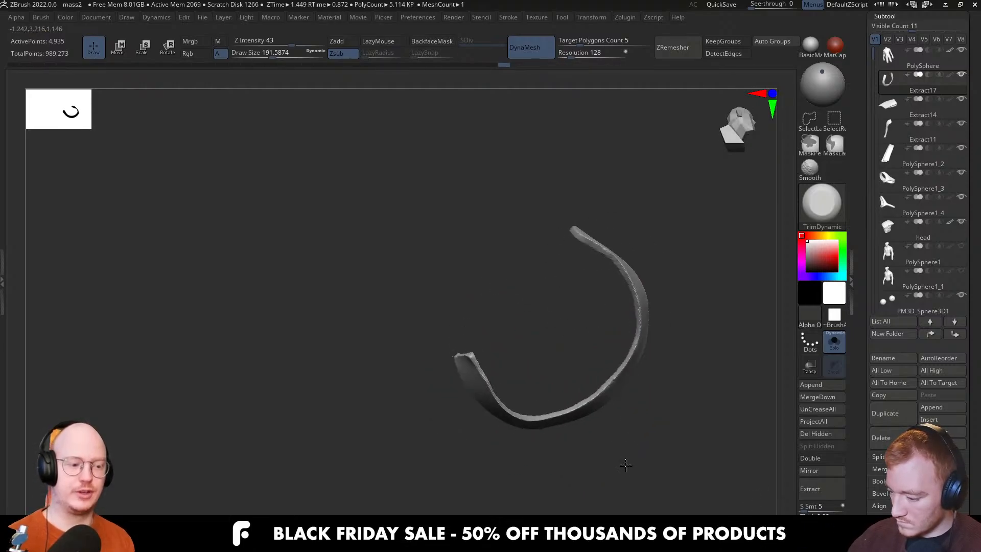
{"action": "key", "text": "ctrl+shift+s"}
{"action": "right_click_drag", "start_coordinate": [636, 362], "coordinate": [532, 377]}
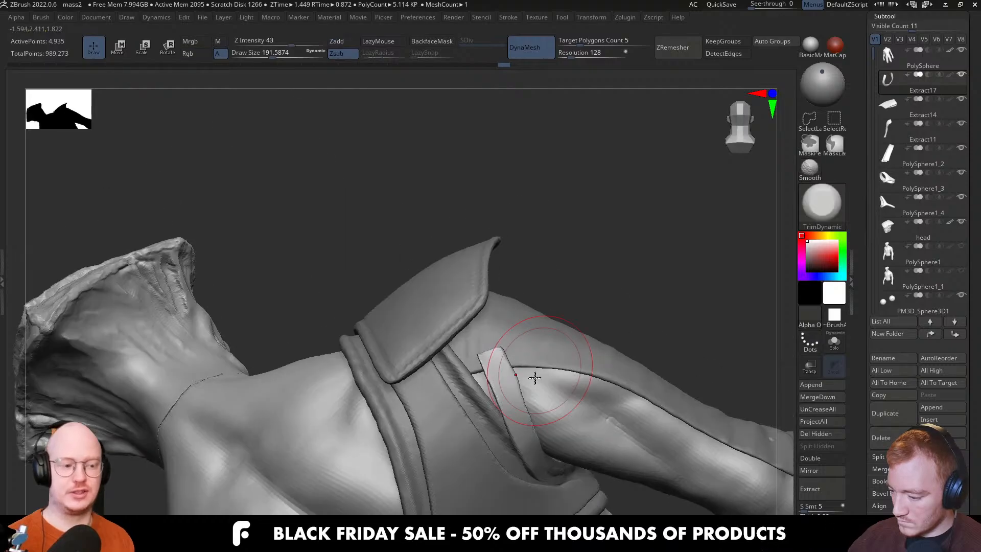
Adjust the strap's underarm section with the Move brush at a draw size of about 262
{"action": "mouse_move", "coordinate": [536, 412]}
{"action": "right_mouse_down"}
{"action": "mouse_move", "coordinate": [543, 440]}
{"action": "mouse_move", "coordinate": [576, 454]}
{"action": "mouse_move", "coordinate": [598, 372]}
{"action": "right_mouse_up"}
{"action": "key", "text": "b"}
{"action": "key", "text": "m"}
{"action": "key", "text": "v"}
{"action": "right_click_drag", "start_coordinate": [563, 450], "coordinate": [613, 346]}
{"action": "key", "text": "s"}
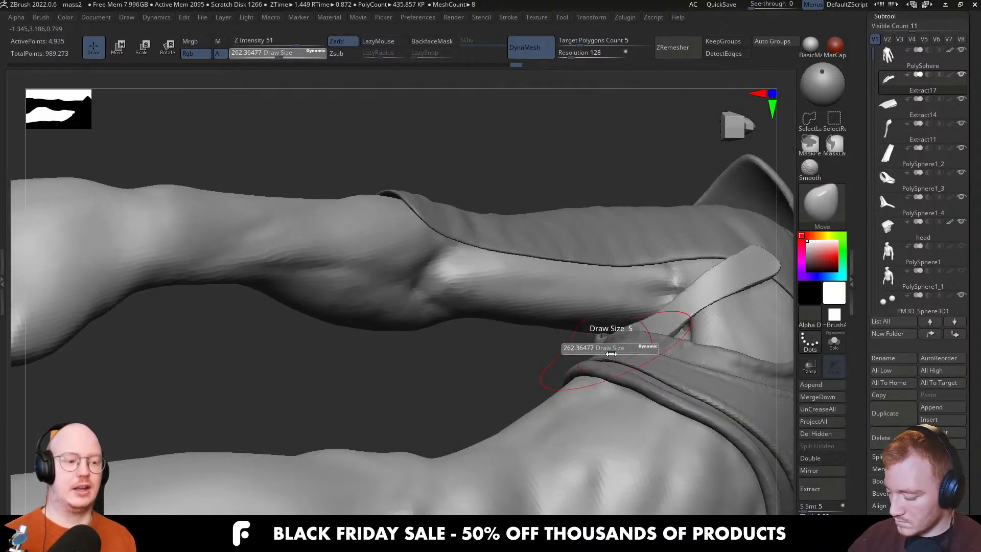
{"action": "left_click_drag", "start_coordinate": [603, 348], "coordinate": [618, 348]}
{"action": "mouse_move", "coordinate": [626, 352]}
{"action": "right_mouse_down"}
{"action": "mouse_move", "coordinate": [642, 405]}
{"action": "mouse_move", "coordinate": [537, 385]}
{"action": "mouse_move", "coordinate": [528, 359]}
{"action": "mouse_move", "coordinate": [553, 367]}
{"action": "mouse_move", "coordinate": [559, 344]}
{"action": "mouse_move", "coordinate": [574, 339]}
{"action": "mouse_move", "coordinate": [541, 351]}
{"action": "right_mouse_up"}
Fit the strap's back section along the vest's armhole with the Move brush at a draw size of about 293
{"action": "key", "text": "shift+s"}
{"action": "key", "text": "s"}
{"action": "key", "text": "shift+s"}
{"action": "key", "text": "s"}
{"action": "left_click_drag", "start_coordinate": [535, 352], "coordinate": [546, 351]}
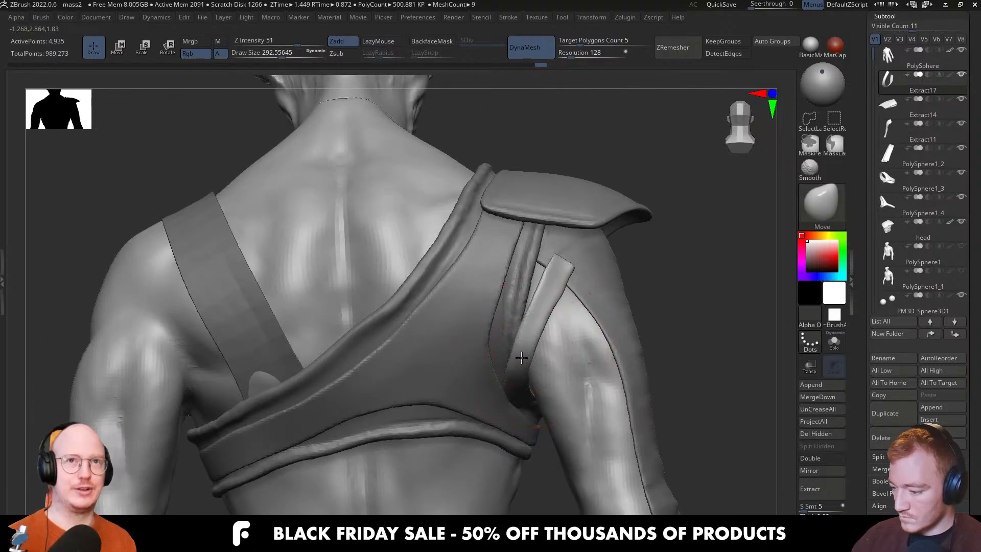
Move the strap's front tip closer to the shoulder at a draw size of about 172
{"action": "right_click_drag", "start_coordinate": [529, 362], "coordinate": [637, 329]}
{"action": "right_click_drag", "start_coordinate": [565, 324], "coordinate": [500, 324], "text": "alt"}
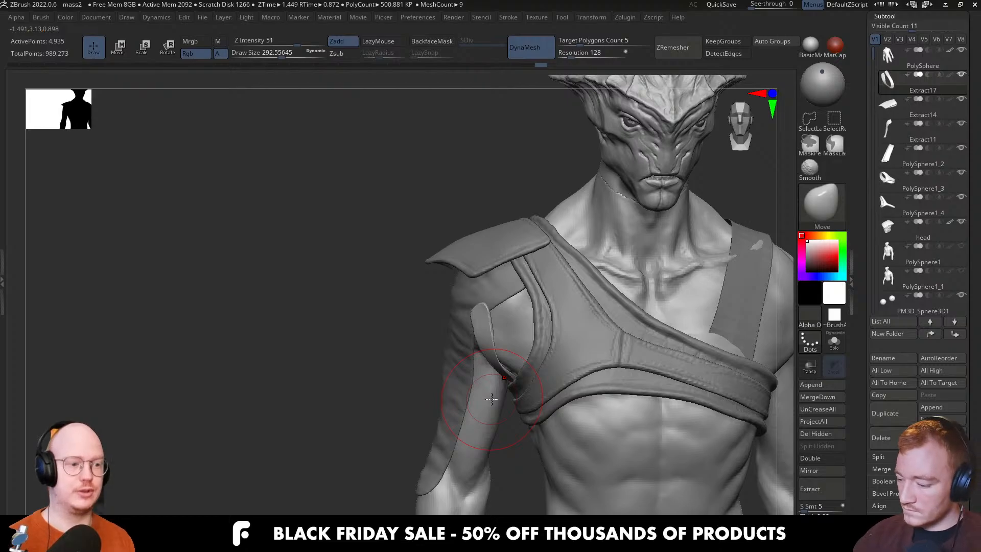
{"action": "mouse_move", "coordinate": [492, 399]}
{"action": "right_mouse_down"}
{"action": "mouse_move", "coordinate": [492, 300]}
{"action": "mouse_move", "coordinate": [470, 363]}
{"action": "mouse_move", "coordinate": [491, 346]}
{"action": "mouse_move", "coordinate": [502, 312]}
{"action": "mouse_move", "coordinate": [462, 357]}
{"action": "mouse_move", "coordinate": [479, 311]}
{"action": "mouse_move", "coordinate": [477, 353]}
{"action": "mouse_move", "coordinate": [427, 363]}
{"action": "right_mouse_up"}
{"action": "key", "text": "s"}
{"action": "left_click_drag", "start_coordinate": [480, 359], "coordinate": [475, 359]}
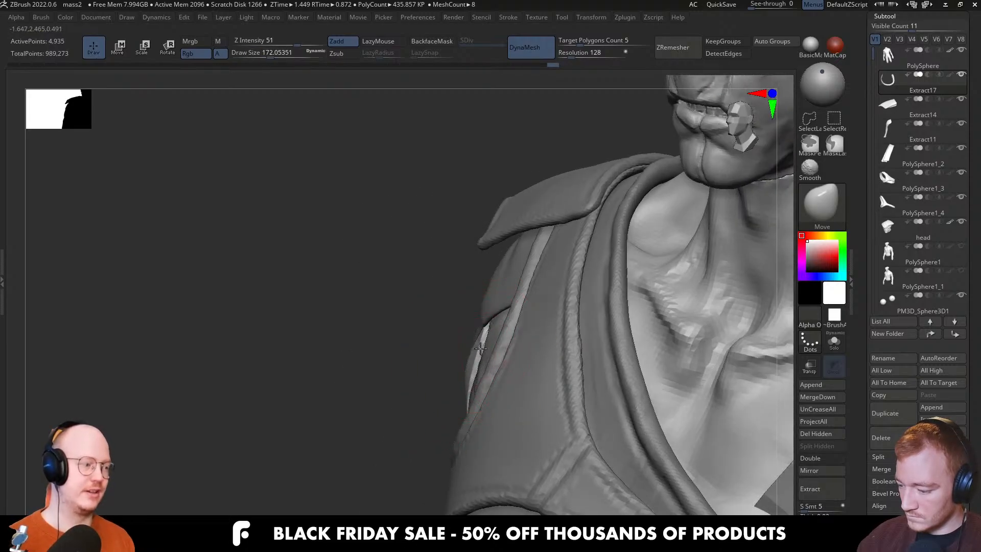
{"action": "mouse_move", "coordinate": [475, 359]}
{"action": "right_mouse_down"}
{"action": "mouse_move", "coordinate": [526, 324]}
{"action": "mouse_move", "coordinate": [477, 339]}
{"action": "mouse_move", "coordinate": [466, 367]}
{"action": "mouse_move", "coordinate": [449, 299]}
{"action": "mouse_move", "coordinate": [465, 347]}
{"action": "mouse_move", "coordinate": [509, 338]}
{"action": "right_mouse_up"}
Select the Extract11 sleeve and pull its front edge over the strap's end with a draw size of about 101
{"action": "left_click", "coordinate": [481, 332], "text": "alt"}
{"action": "key", "text": "s"}
{"action": "left_click_drag", "start_coordinate": [509, 337], "coordinate": [504, 338]}
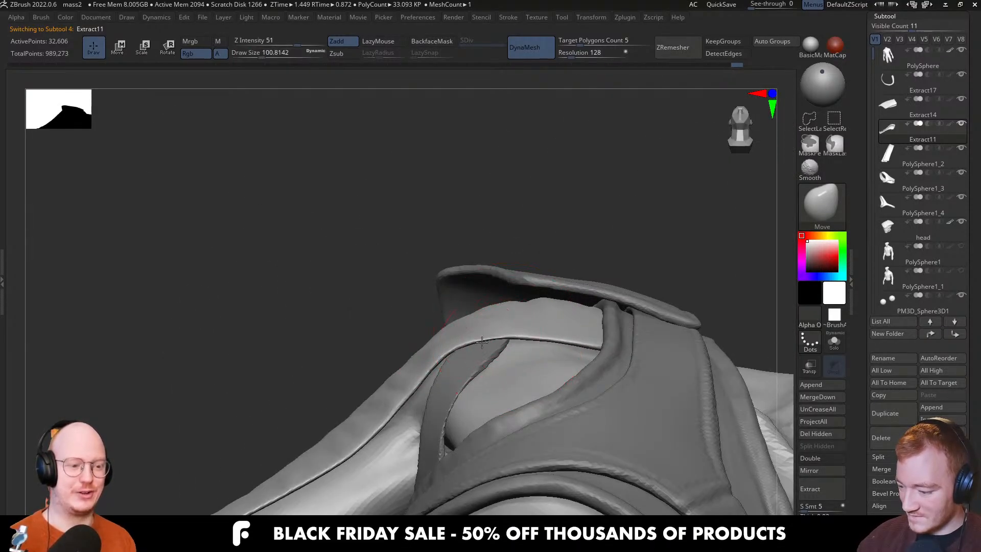
{"action": "mouse_move", "coordinate": [505, 327]}
{"action": "right_mouse_down"}
{"action": "mouse_move", "coordinate": [523, 324]}
{"action": "mouse_move", "coordinate": [512, 392]}
{"action": "mouse_move", "coordinate": [498, 327]}
{"action": "right_mouse_up"}
{"action": "mouse_move", "coordinate": [498, 327]}
{"action": "right_mouse_down"}
{"action": "mouse_move", "coordinate": [324, 377]}
{"action": "mouse_move", "coordinate": [564, 373]}
{"action": "mouse_move", "coordinate": [510, 361]}
{"action": "mouse_move", "coordinate": [486, 322]}
{"action": "mouse_move", "coordinate": [524, 314]}
{"action": "mouse_move", "coordinate": [502, 313]}
{"action": "mouse_move", "coordinate": [522, 316]}
{"action": "mouse_move", "coordinate": [518, 333]}
{"action": "mouse_move", "coordinate": [521, 325]}
{"action": "mouse_move", "coordinate": [479, 355]}
{"action": "mouse_move", "coordinate": [506, 381]}
{"action": "mouse_move", "coordinate": [504, 402]}
{"action": "mouse_move", "coordinate": [512, 397]}
{"action": "right_mouse_up"}
Reselect the Extract17 strap and adjust its section behind the arm with the Move brush at about 124
{"action": "left_click", "coordinate": [507, 357], "text": "alt"}
{"action": "key", "text": "s"}
{"action": "left_click_drag", "start_coordinate": [468, 351], "coordinate": [459, 353]}
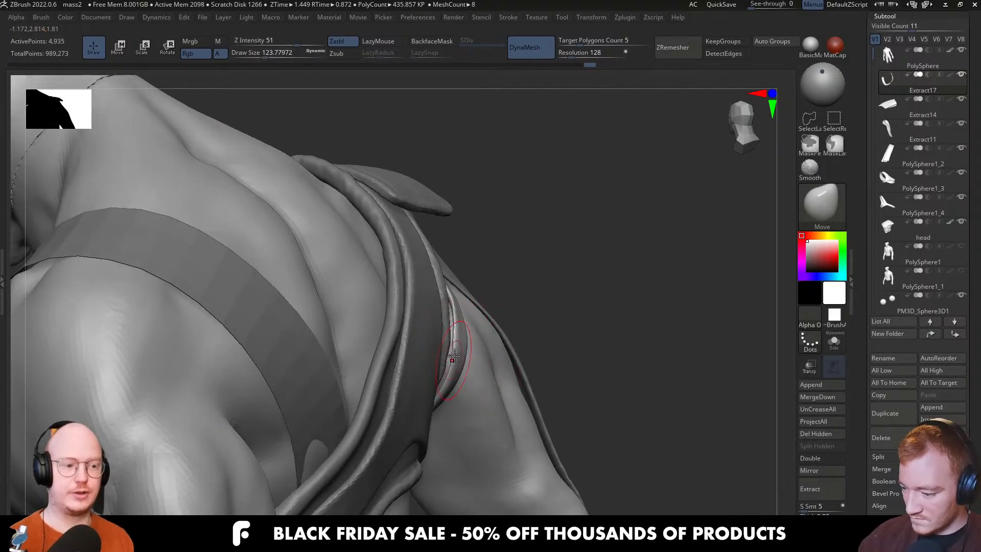
{"action": "mouse_move", "coordinate": [454, 306]}
{"action": "right_mouse_down"}
{"action": "mouse_move", "coordinate": [450, 360]}
{"action": "mouse_move", "coordinate": [506, 325]}
{"action": "mouse_move", "coordinate": [495, 310]}
{"action": "mouse_move", "coordinate": [479, 335]}
{"action": "right_mouse_up"}
Select the sleeve again and move its rear edge over the strap's back end at a draw size of about 145
{"action": "left_click", "coordinate": [495, 309], "text": "alt"}
{"action": "key", "text": "s"}
{"action": "left_click_drag", "start_coordinate": [478, 331], "coordinate": [505, 331]}
{"action": "right_click_drag", "start_coordinate": [512, 332], "coordinate": [485, 348]}
Return to the Extract17 strap and tuck its back end under the sleeve with the Move brush at about 94
{"action": "left_click", "coordinate": [490, 340], "text": "alt"}
{"action": "key", "text": "s"}
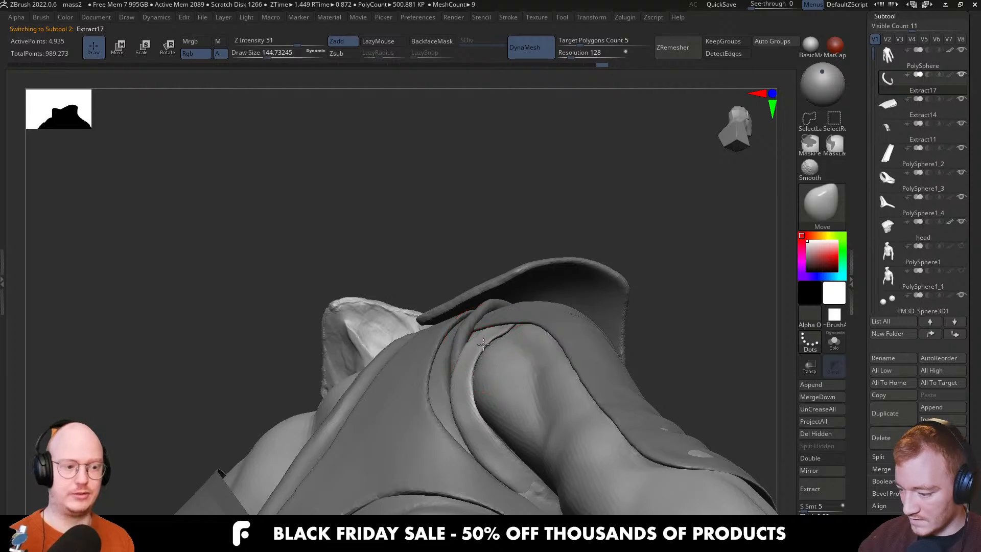
{"action": "mouse_move", "coordinate": [502, 330]}
{"action": "right_mouse_down"}
{"action": "mouse_move", "coordinate": [491, 375]}
{"action": "mouse_move", "coordinate": [513, 405]}
{"action": "mouse_move", "coordinate": [484, 353]}
{"action": "right_mouse_up"}
{"action": "key", "text": "s"}
{"action": "left_click_drag", "start_coordinate": [486, 316], "coordinate": [487, 292]}
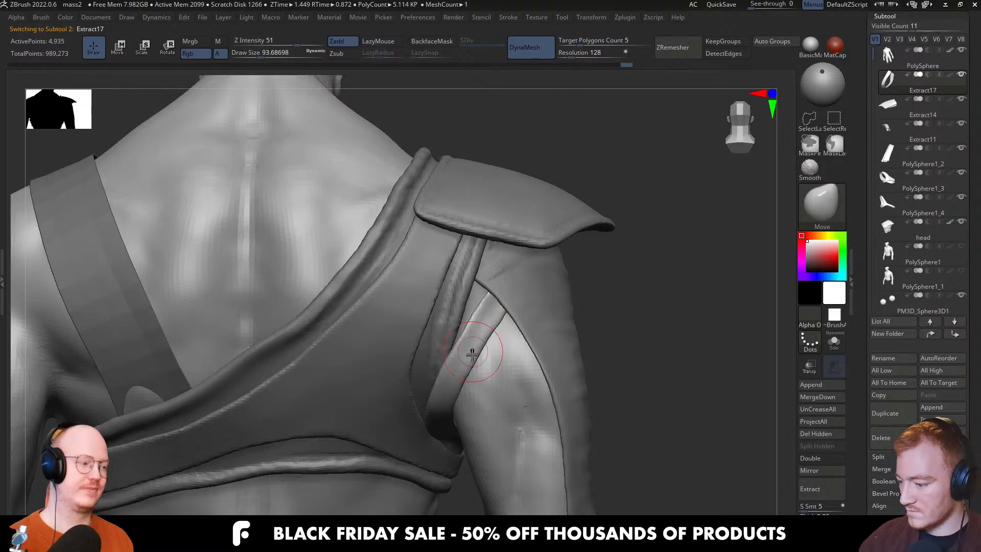
Adjust the Extract17 strap's section behind the right arm with the Move brush, fitting it against the back of the armpit
{"action": "right_click_drag", "start_coordinate": [470, 353], "coordinate": [458, 402]}
{"action": "key", "text": "s"}
{"action": "left_click", "coordinate": [444, 408]}
{"action": "mouse_move", "coordinate": [452, 443]}
{"action": "right_mouse_down"}
{"action": "mouse_move", "coordinate": [451, 452]}
{"action": "mouse_move", "coordinate": [456, 392]}
{"action": "right_mouse_up"}
{"action": "left_click_drag", "start_coordinate": [456, 392], "coordinate": [462, 384]}
{"action": "right_click_drag", "start_coordinate": [462, 383], "coordinate": [478, 337]}
{"action": "key", "text": "b"}
{"action": "key", "text": "t"}
{"action": "key", "text": "d"}
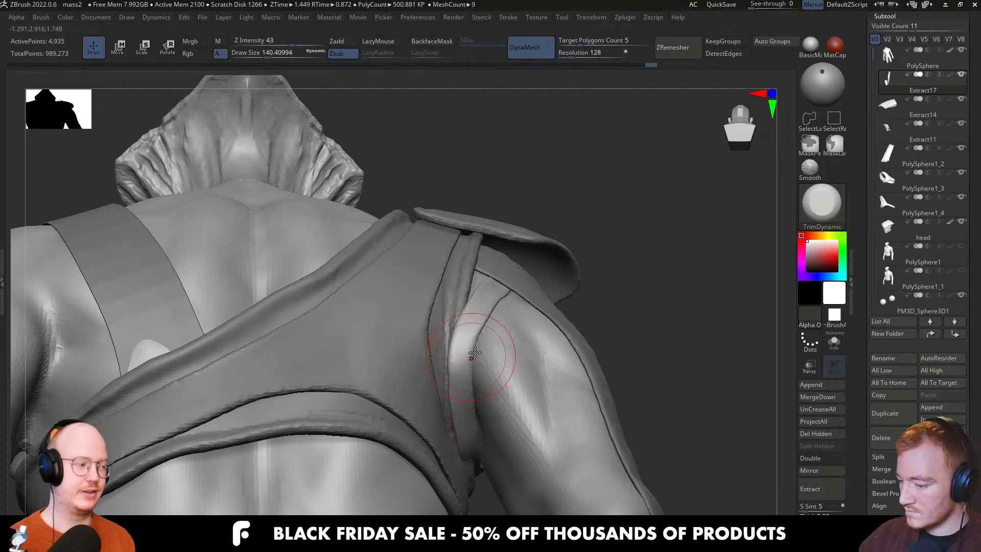
Isolate the Extract17 strap, even out its lower bend with the Move brush at about 163, and show all parts again
{"action": "key", "text": "alt+s"}
{"action": "right_click_drag", "start_coordinate": [464, 391], "coordinate": [478, 338]}
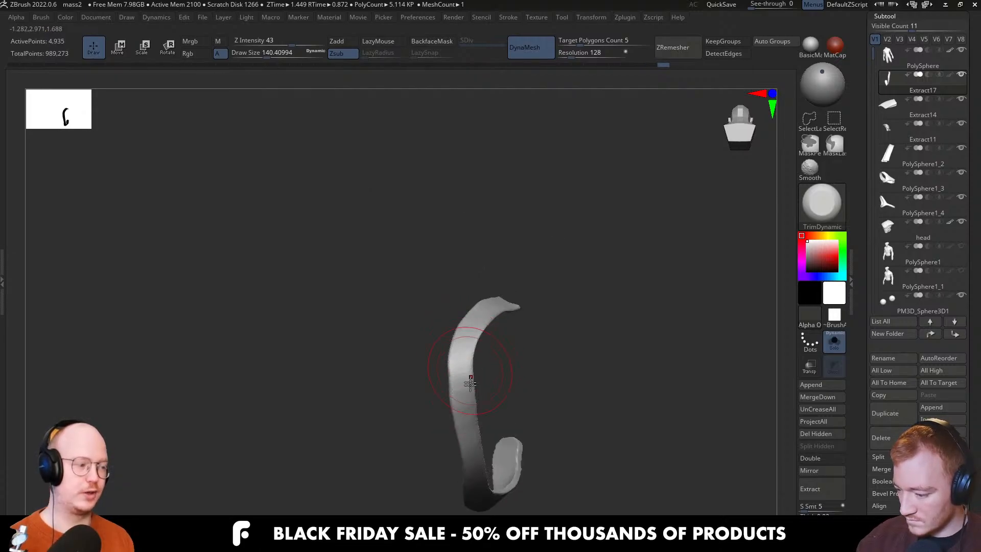
{"action": "mouse_move", "coordinate": [480, 485]}
{"action": "right_mouse_down"}
{"action": "mouse_move", "coordinate": [472, 450]}
{"action": "mouse_move", "coordinate": [483, 358]}
{"action": "right_mouse_up"}
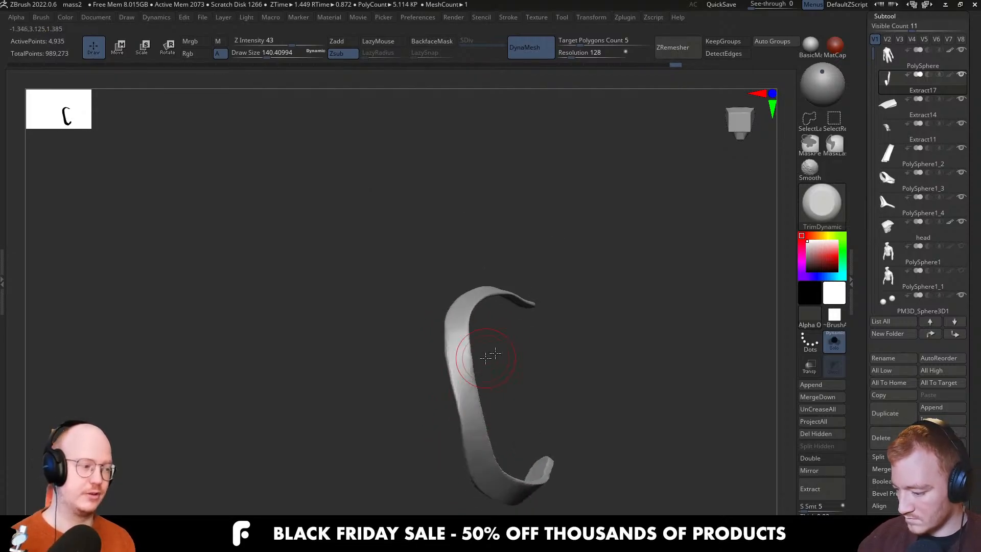
{"action": "key", "text": "b"}
{"action": "key", "text": "m"}
{"action": "key", "text": "v"}
{"action": "mouse_move", "coordinate": [493, 483]}
{"action": "right_mouse_down", "text": "alt"}
{"action": "mouse_move", "coordinate": [473, 414]}
{"action": "mouse_move", "coordinate": [461, 410]}
{"action": "right_mouse_up", "text": "alt"}
{"action": "key", "text": "bracketright"}
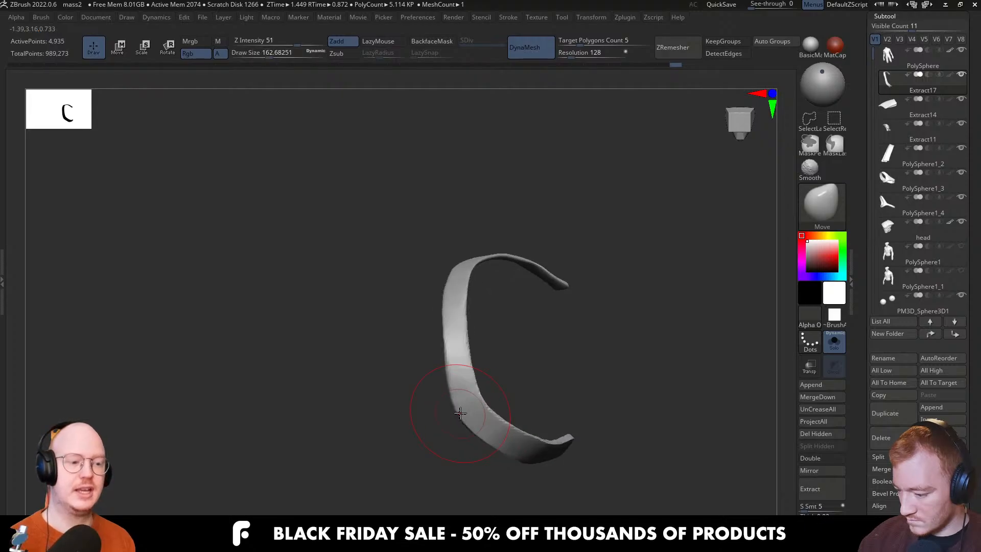
{"action": "left_click_drag", "start_coordinate": [461, 410], "coordinate": [466, 412]}
{"action": "mouse_move", "coordinate": [468, 411]}
{"action": "right_mouse_down"}
{"action": "mouse_move", "coordinate": [476, 401]}
{"action": "mouse_move", "coordinate": [487, 421]}
{"action": "mouse_move", "coordinate": [514, 407]}
{"action": "mouse_move", "coordinate": [494, 430]}
{"action": "mouse_move", "coordinate": [468, 296]}
{"action": "mouse_move", "coordinate": [528, 392]}
{"action": "mouse_move", "coordinate": [504, 432]}
{"action": "mouse_move", "coordinate": [476, 452]}
{"action": "mouse_move", "coordinate": [455, 451]}
{"action": "right_mouse_up"}
{"action": "key", "text": "alt+shift+s"}
Select the Extract11 sleeve and adjust its outline with the Move brush at draw sizes of about 393 and 324
{"action": "left_click", "coordinate": [504, 432], "text": "alt"}
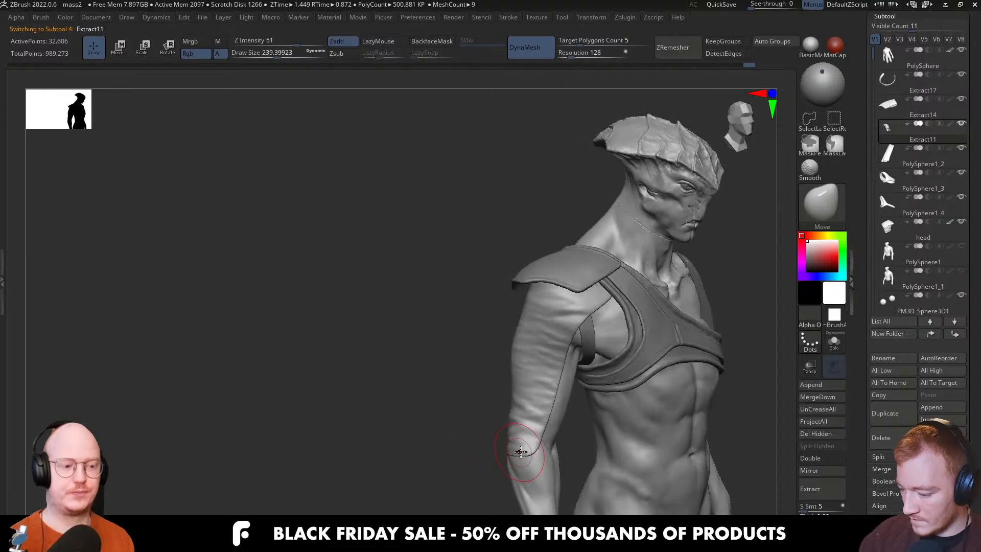
{"action": "mouse_move", "coordinate": [521, 450]}
{"action": "right_mouse_down"}
{"action": "mouse_move", "coordinate": [508, 441]}
{"action": "mouse_move", "coordinate": [532, 446]}
{"action": "right_mouse_up"}
{"action": "key", "text": "s"}
{"action": "mouse_move", "coordinate": [503, 448]}
{"action": "left_mouse_down"}
{"action": "mouse_move", "coordinate": [514, 449]}
{"action": "mouse_move", "coordinate": [506, 445]}
{"action": "left_mouse_up"}
{"action": "key", "text": "s"}
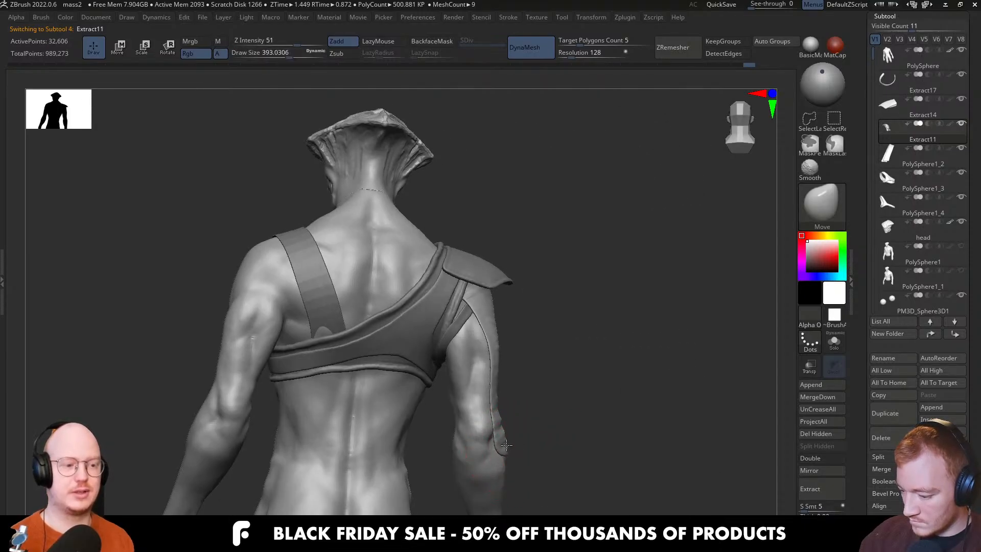
{"action": "right_click_drag", "start_coordinate": [501, 395], "coordinate": [500, 416]}
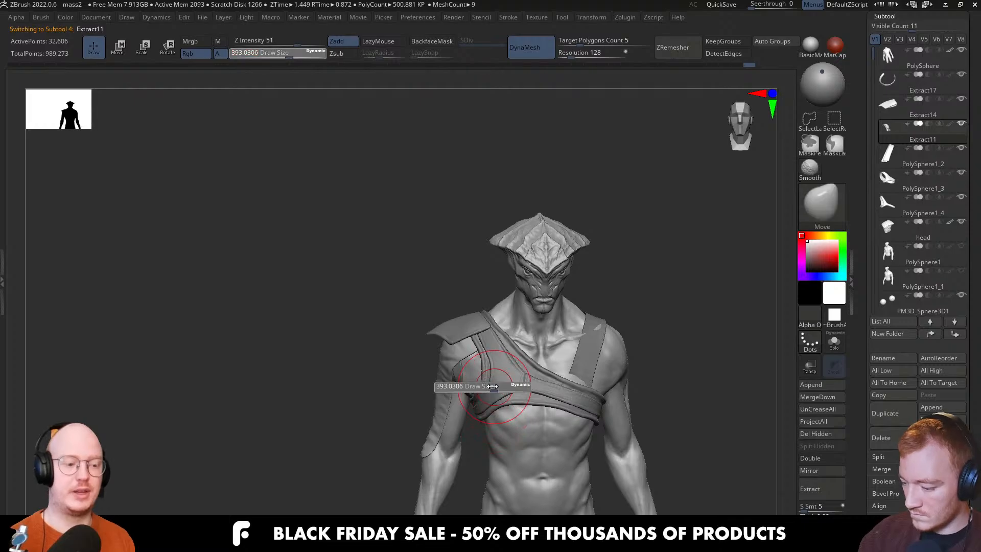
{"action": "left_click_drag", "start_coordinate": [493, 386], "coordinate": [487, 386]}
{"action": "right_click_drag", "start_coordinate": [482, 379], "coordinate": [495, 427], "text": "alt"}
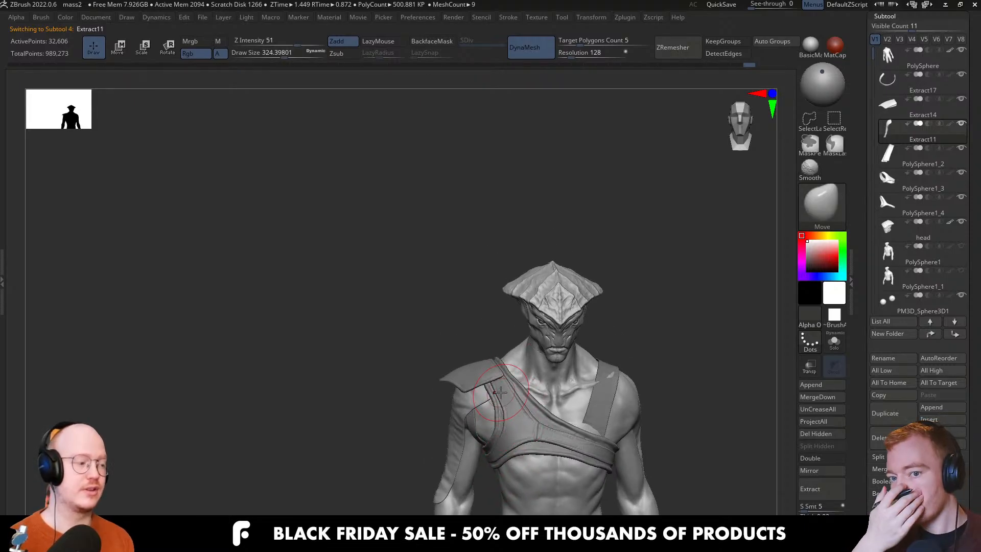
Select the Extract14 shoulder pad, duplicate it, and activate the Move gizmo on the copy
{"action": "right_click_drag", "start_coordinate": [470, 339], "coordinate": [534, 442], "text": "alt"}
{"action": "left_click", "coordinate": [515, 376], "text": "alt"}
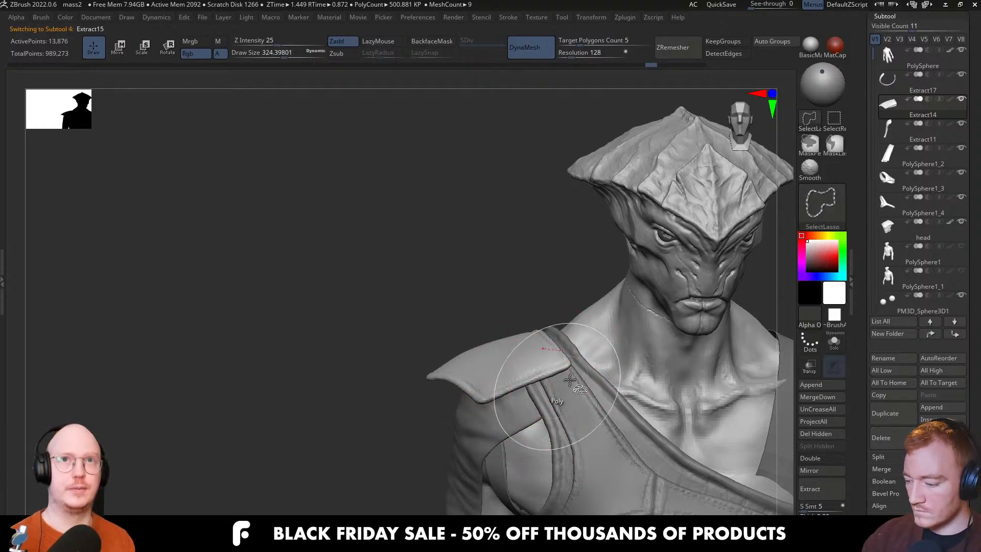
{"action": "key", "text": "ctrl+shift+d"}
{"action": "key", "text": "w"}
Try to shift the duplicated shoulder pad down and outward with the gizmo
{"action": "left_click_drag", "start_coordinate": [529, 323], "coordinate": [526, 341]}
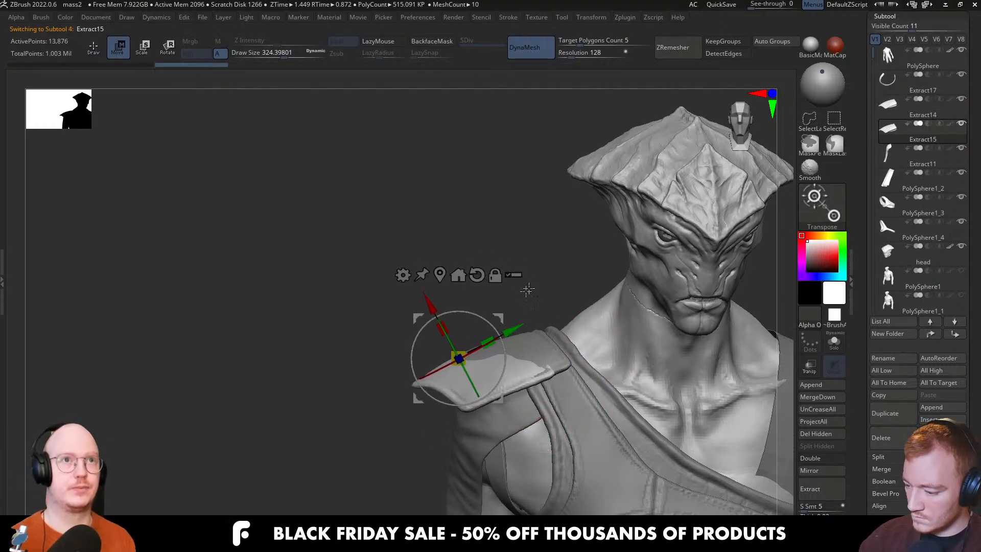
{"action": "key", "text": "ctrl+z"}
{"action": "left_click_drag", "start_coordinate": [442, 295], "coordinate": [451, 313]}
{"action": "key", "text": "ctrl+z"}
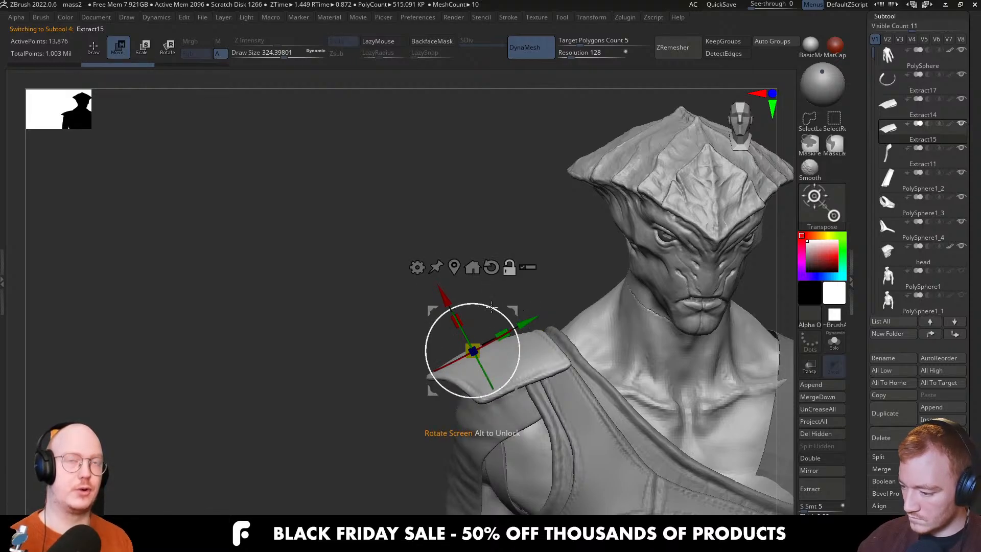
Move the duplicated pad down the upper arm so it sits as a second layer beneath the original pad
{"action": "mouse_move", "coordinate": [532, 334]}
{"action": "left_mouse_down"}
{"action": "mouse_move", "coordinate": [569, 296]}
{"action": "mouse_move", "coordinate": [542, 321]}
{"action": "left_mouse_up"}
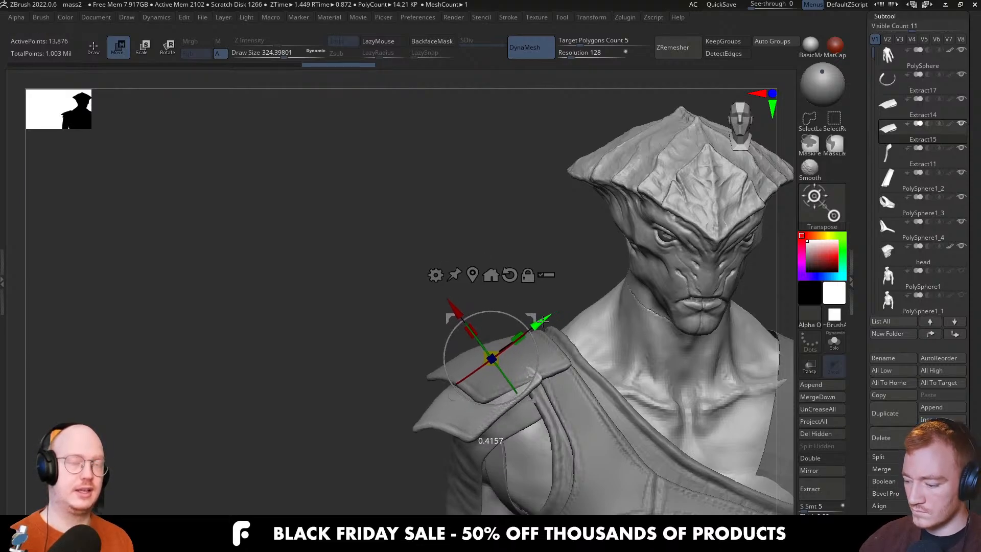
{"action": "right_click_drag", "start_coordinate": [543, 320], "coordinate": [614, 330]}
{"action": "key", "text": "q"}
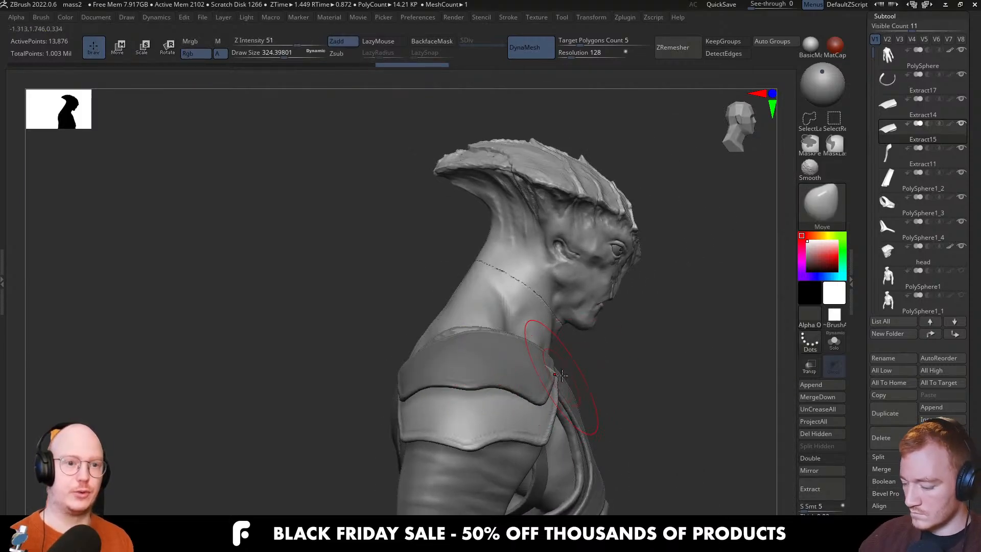
Isolate the duplicated pad and reshape its upper edge with the Move brush at draw sizes of about 437 and 393
{"action": "key", "text": "alt+s"}
{"action": "mouse_move", "coordinate": [542, 353]}
{"action": "right_mouse_down"}
{"action": "mouse_move", "coordinate": [572, 380]}
{"action": "mouse_move", "coordinate": [546, 396]}
{"action": "mouse_move", "coordinate": [545, 388]}
{"action": "right_mouse_up"}
{"action": "key", "text": "s"}
{"action": "key", "text": "s"}
{"action": "left_click_drag", "start_coordinate": [545, 388], "coordinate": [550, 388]}
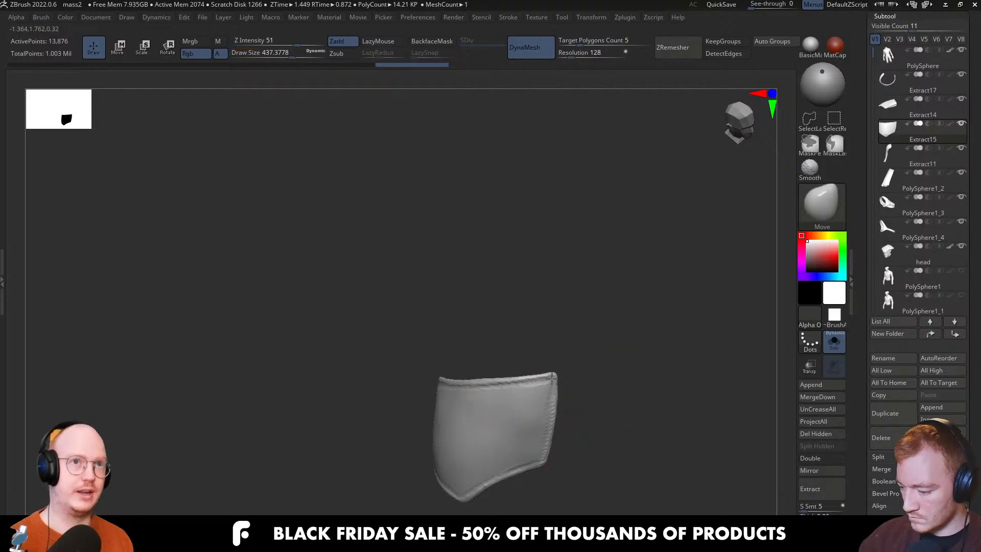
{"action": "right_click_drag", "start_coordinate": [511, 428], "coordinate": [392, 397]}
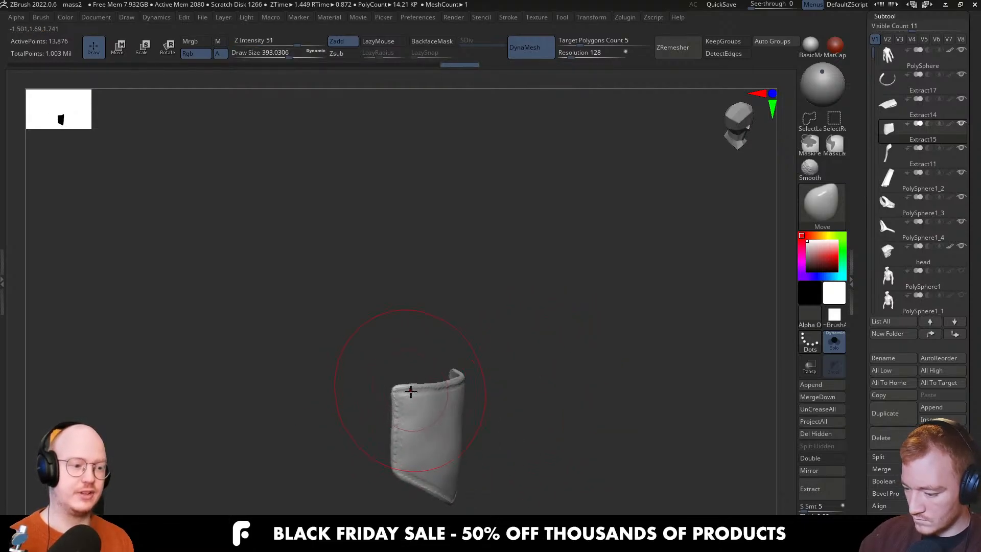
{"action": "left_click_drag", "start_coordinate": [402, 388], "coordinate": [407, 386]}
Show all parts again and adjust the duplicated pad's lower edge beside its tip with the Move brush at about 228
{"action": "key", "text": "alt+s"}
{"action": "right_click_drag", "start_coordinate": [449, 406], "coordinate": [486, 381]}
{"action": "mouse_move", "coordinate": [459, 435]}
{"action": "right_mouse_down"}
{"action": "mouse_move", "coordinate": [460, 322]}
{"action": "mouse_move", "coordinate": [484, 390]}
{"action": "mouse_move", "coordinate": [570, 351]}
{"action": "mouse_move", "coordinate": [601, 317]}
{"action": "mouse_move", "coordinate": [615, 364]}
{"action": "mouse_move", "coordinate": [572, 388]}
{"action": "mouse_move", "coordinate": [519, 377]}
{"action": "mouse_move", "coordinate": [471, 387]}
{"action": "mouse_move", "coordinate": [488, 361]}
{"action": "mouse_move", "coordinate": [503, 401]}
{"action": "right_mouse_up"}
{"action": "key", "text": "alt+s"}
{"action": "key", "text": "alt+s"}
{"action": "key", "text": "bracketleft"}
{"action": "left_click_drag", "start_coordinate": [497, 390], "coordinate": [488, 377]}
{"action": "right_click_drag", "start_coordinate": [488, 376], "coordinate": [501, 377]}
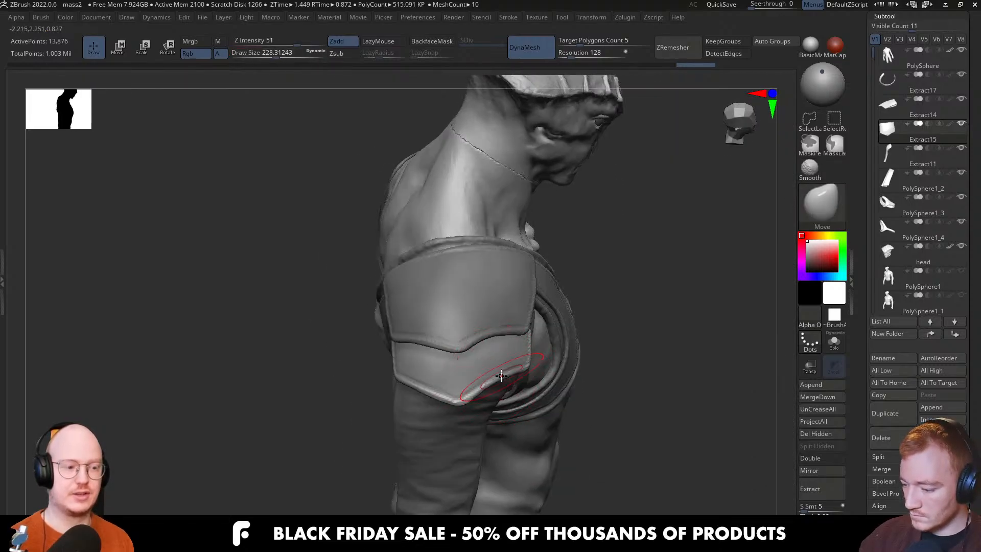
Select the upper Extract14 pad and reshape its pointed lower edge with the Move brush at draw sizes of about 182 and 145
{"action": "left_click", "coordinate": [462, 324], "text": "alt"}
{"action": "right_click_drag", "start_coordinate": [462, 324], "coordinate": [460, 355]}
{"action": "key", "text": "s"}
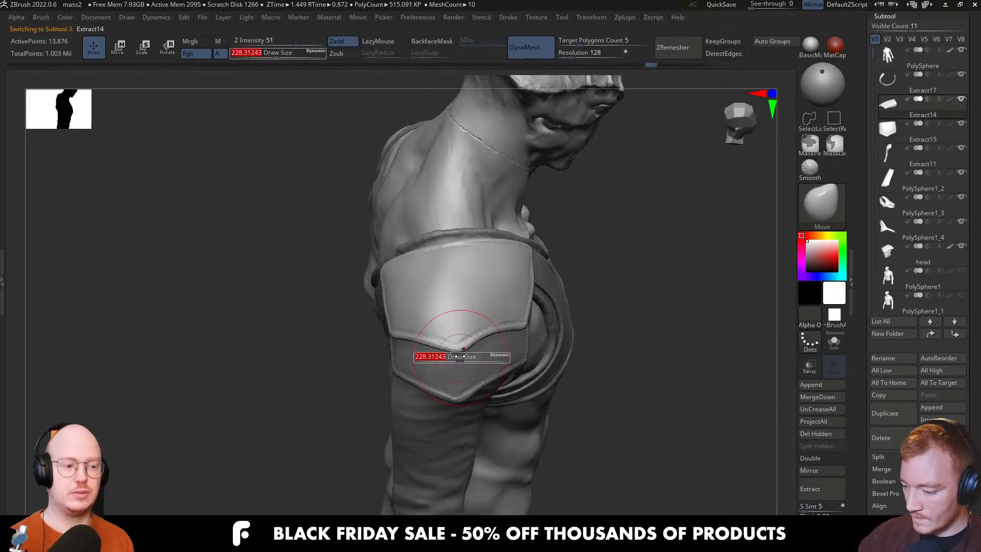
{"action": "left_click_drag", "start_coordinate": [459, 355], "coordinate": [463, 355]}
{"action": "right_click_drag", "start_coordinate": [463, 355], "coordinate": [459, 359]}
{"action": "key", "text": "s"}
{"action": "left_click_drag", "start_coordinate": [458, 359], "coordinate": [462, 364]}
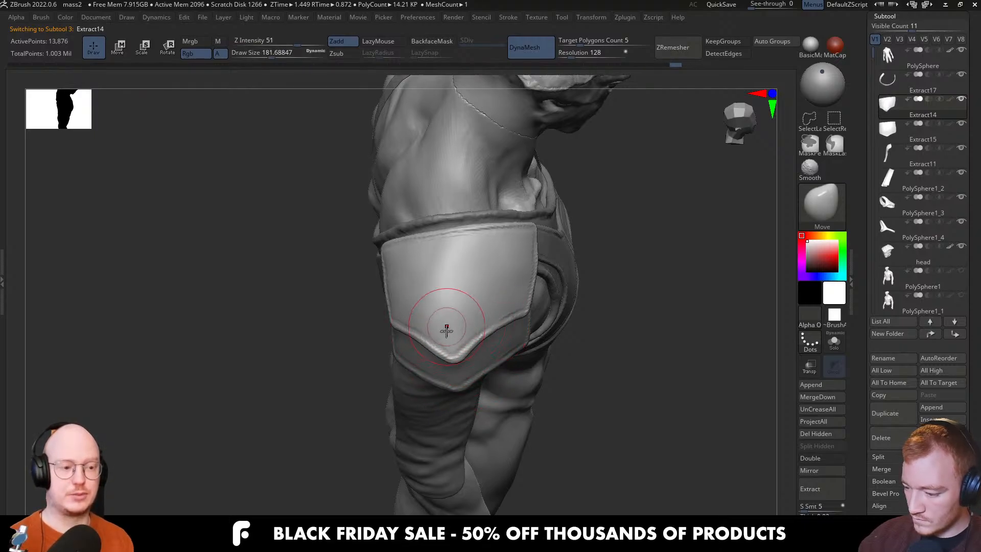
{"action": "key", "text": "bracketleft"}
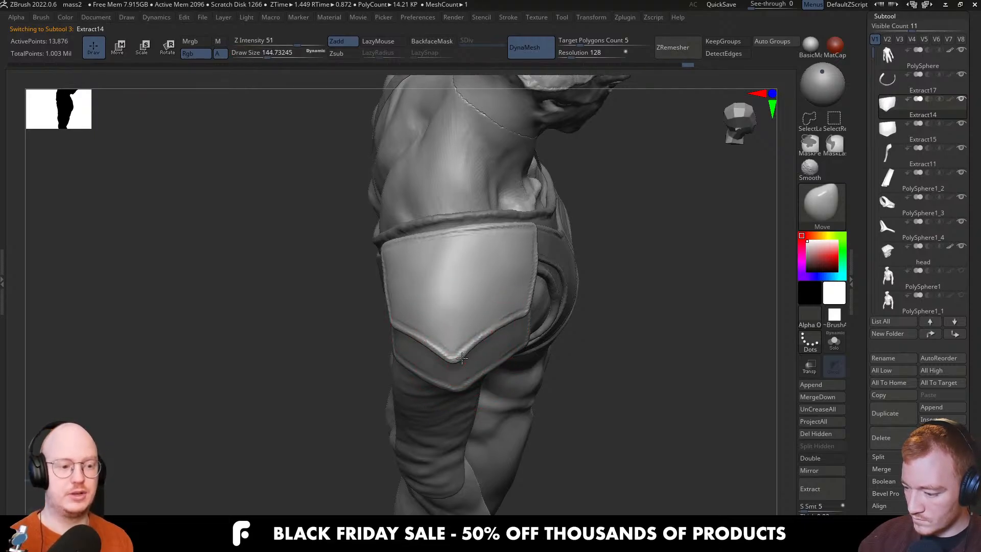
Curve the upper pad's outer half over the shoulder with the Move brush at draw sizes of about 344 and 408
{"action": "mouse_move", "coordinate": [441, 356]}
{"action": "right_mouse_down"}
{"action": "mouse_move", "coordinate": [485, 350]}
{"action": "mouse_move", "coordinate": [475, 332]}
{"action": "right_mouse_up"}
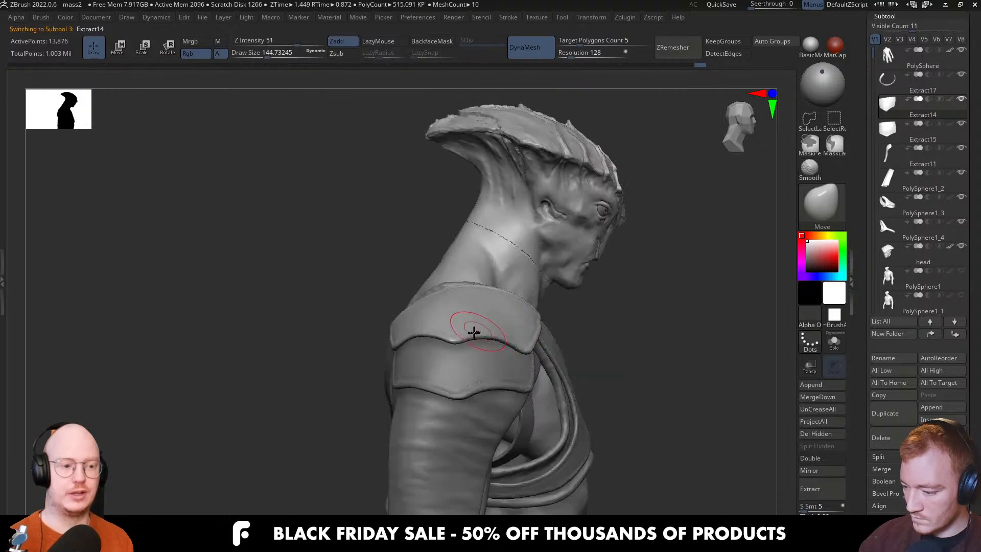
{"action": "key", "text": "s"}
{"action": "left_click_drag", "start_coordinate": [475, 333], "coordinate": [487, 332]}
{"action": "mouse_move", "coordinate": [487, 333]}
{"action": "right_mouse_down"}
{"action": "mouse_move", "coordinate": [444, 339]}
{"action": "mouse_move", "coordinate": [465, 348]}
{"action": "right_mouse_up"}
{"action": "key", "text": "bracketright"}
{"action": "key", "text": "bracketleft"}
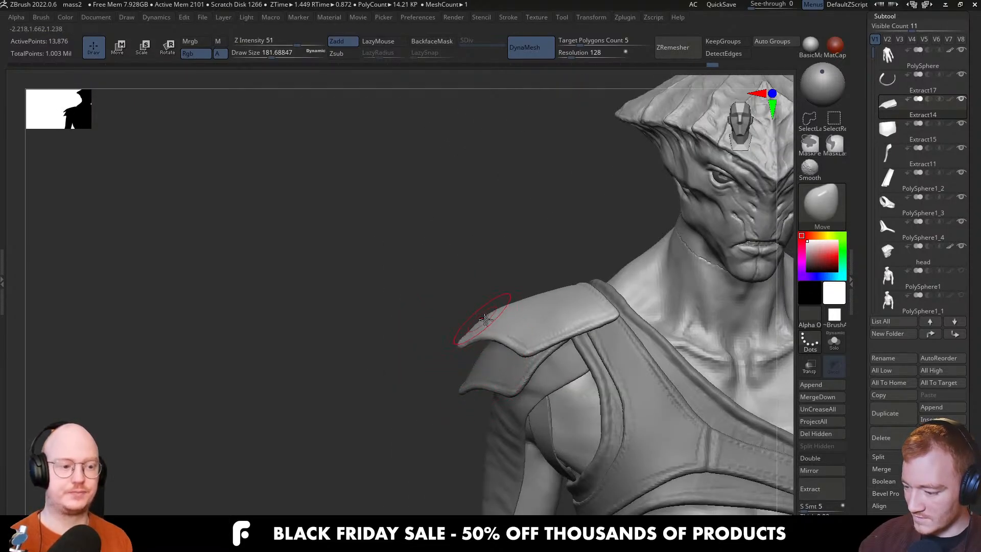
{"action": "key", "text": "s"}
{"action": "left_click_drag", "start_coordinate": [487, 320], "coordinate": [510, 320]}
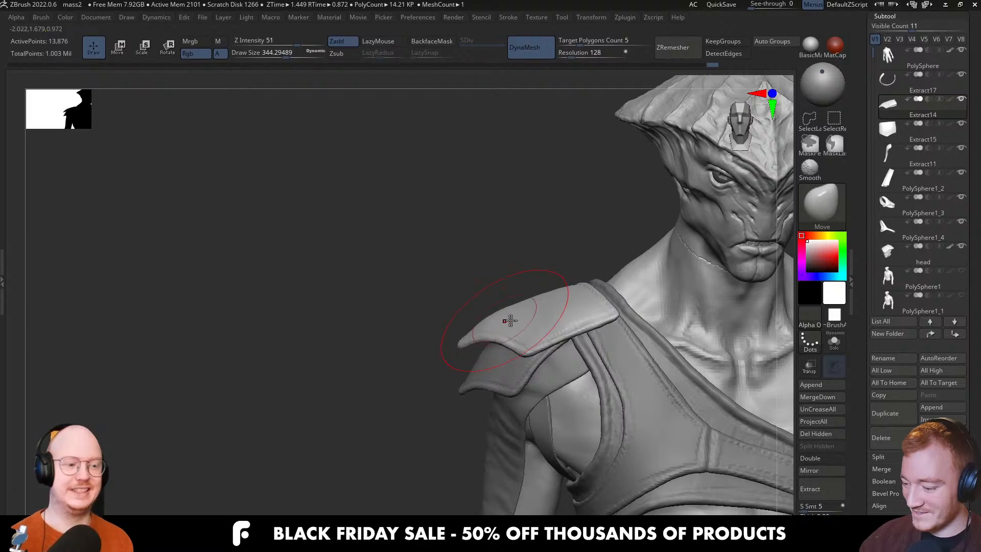
{"action": "mouse_move", "coordinate": [510, 320]}
{"action": "right_mouse_down"}
{"action": "mouse_move", "coordinate": [450, 327]}
{"action": "mouse_move", "coordinate": [488, 333]}
{"action": "right_mouse_up"}
{"action": "key", "text": "s"}
{"action": "mouse_move", "coordinate": [488, 333]}
{"action": "left_mouse_down"}
{"action": "mouse_move", "coordinate": [503, 339]}
{"action": "mouse_move", "coordinate": [504, 320]}
{"action": "left_mouse_up"}
{"action": "key", "text": "s"}
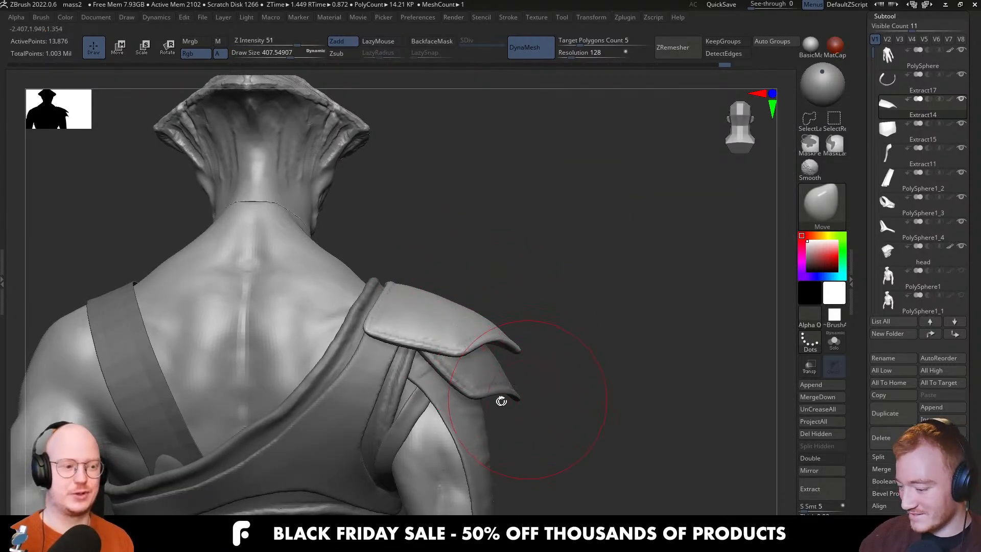
Select the lower Extract15 pad and reposition its outer tip with the Move brush at about 274
{"action": "mouse_move", "coordinate": [501, 401]}
{"action": "right_mouse_down"}
{"action": "mouse_move", "coordinate": [475, 390]}
{"action": "mouse_move", "coordinate": [547, 368]}
{"action": "right_mouse_up"}
{"action": "left_click", "coordinate": [528, 377], "text": "alt"}
{"action": "key", "text": "s"}
{"action": "left_click_drag", "start_coordinate": [547, 368], "coordinate": [534, 391]}
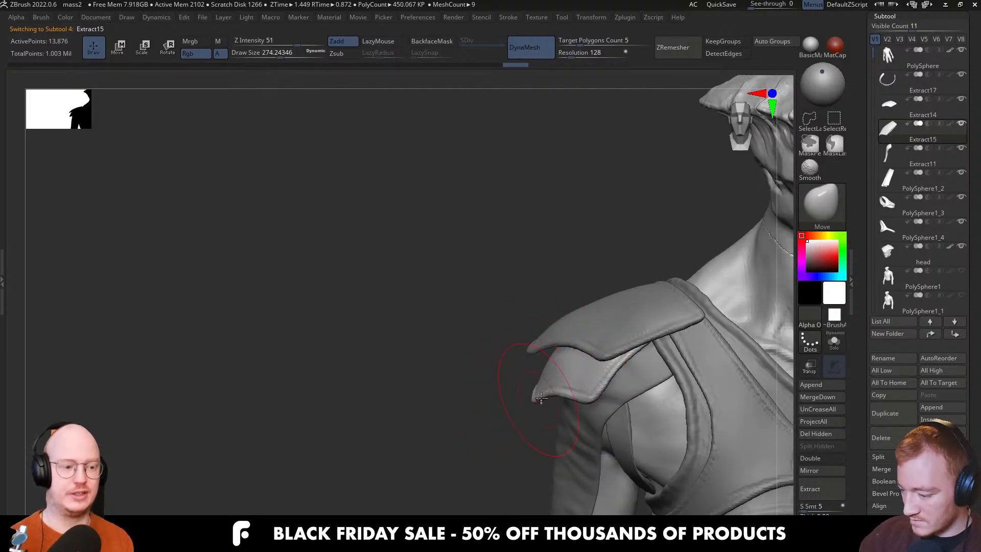
From below, pull the lower pad's side edge closer to the arm with the Move brush at about 197
{"action": "right_click_drag", "start_coordinate": [541, 398], "coordinate": [584, 391]}
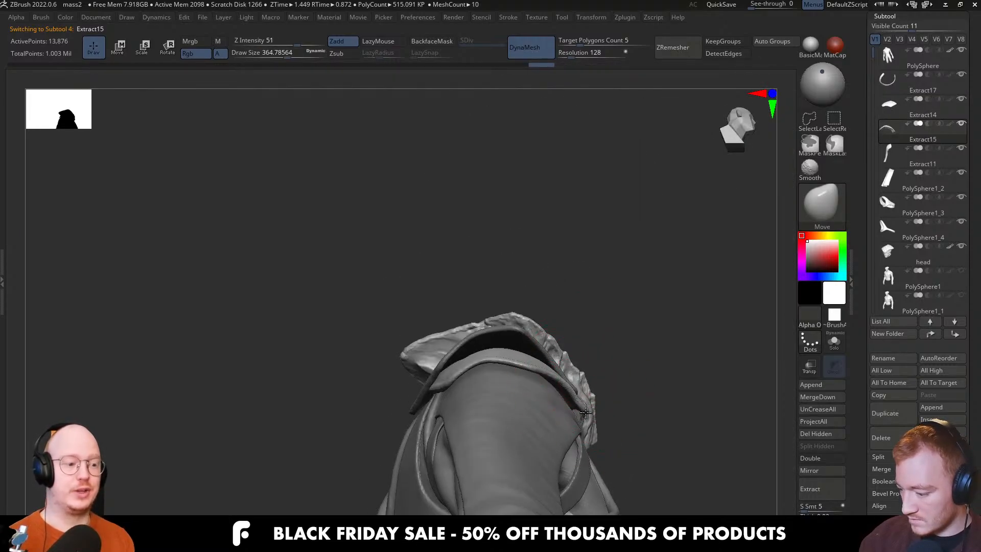
{"action": "key", "text": "s"}
{"action": "left_click_drag", "start_coordinate": [582, 406], "coordinate": [574, 407]}
{"action": "key", "text": "s"}
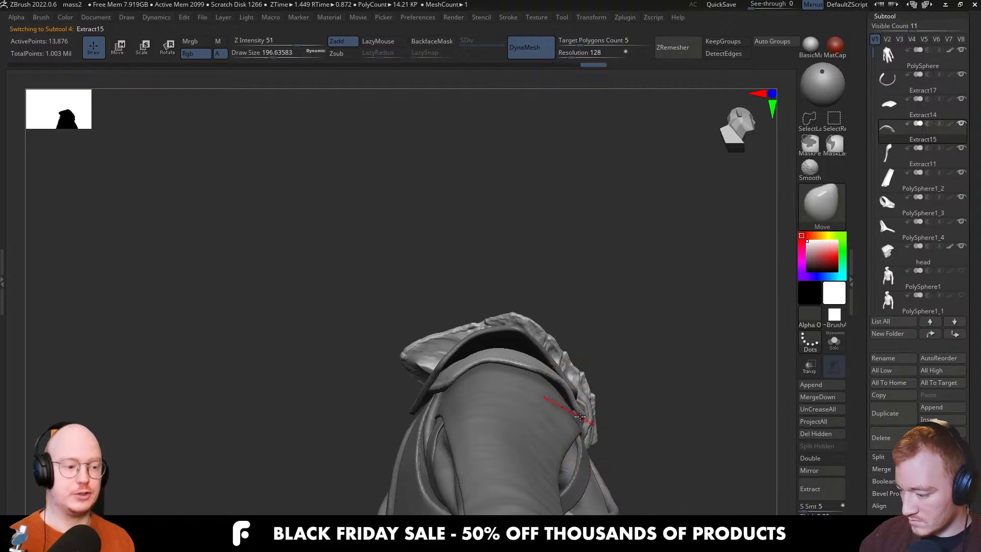
{"action": "mouse_move", "coordinate": [525, 377]}
{"action": "right_mouse_down"}
{"action": "mouse_move", "coordinate": [453, 340]}
{"action": "mouse_move", "coordinate": [499, 372]}
{"action": "mouse_move", "coordinate": [438, 394]}
{"action": "right_mouse_up"}
Flare the lower pad's outer tip from the front and back with the Move brush at draw sizes of about 192 and 167
{"action": "mouse_move", "coordinate": [491, 373]}
{"action": "right_mouse_down"}
{"action": "mouse_move", "coordinate": [510, 366]}
{"action": "mouse_move", "coordinate": [492, 390]}
{"action": "mouse_move", "coordinate": [559, 361]}
{"action": "right_mouse_up"}
{"action": "key", "text": "s"}
{"action": "left_click_drag", "start_coordinate": [559, 361], "coordinate": [544, 379]}
{"action": "key", "text": "s"}
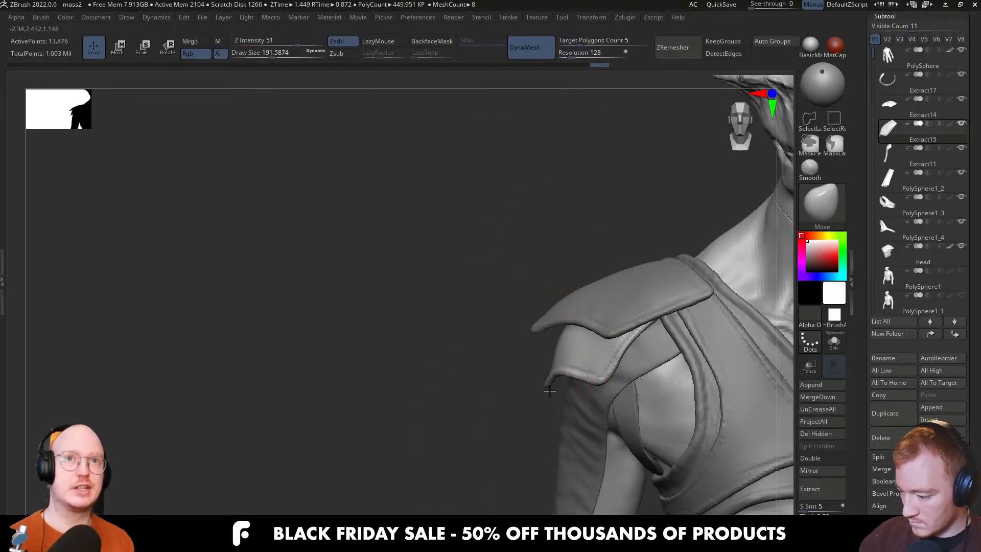
{"action": "right_click_drag", "start_coordinate": [578, 375], "coordinate": [537, 372]}
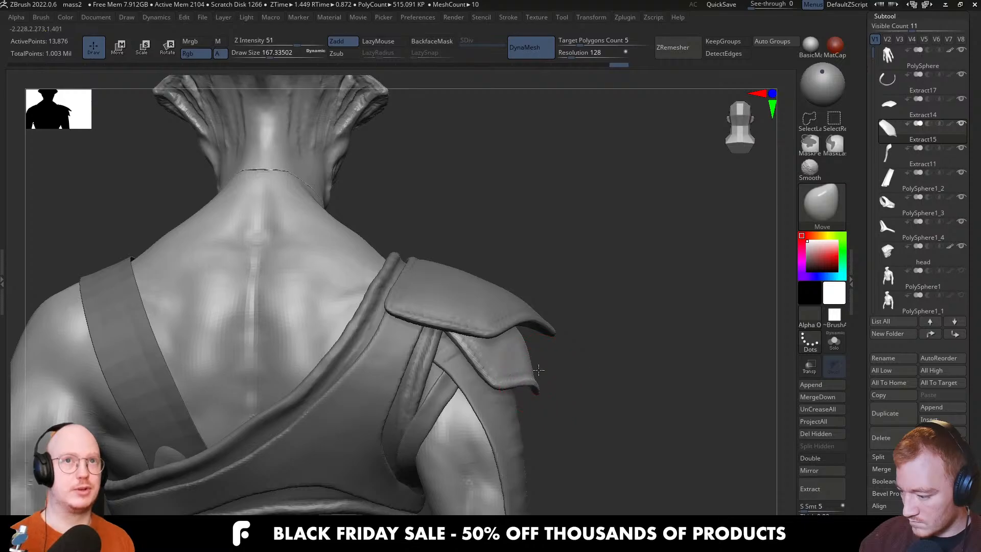
{"action": "key", "text": "s"}
{"action": "left_click_drag", "start_coordinate": [544, 394], "coordinate": [545, 395]}
{"action": "left_click_drag", "start_coordinate": [538, 386], "coordinate": [530, 381]}
Fit the lower pad's underside edge around the sleeve from below with the Move brush at about 234
{"action": "mouse_move", "coordinate": [536, 381]}
{"action": "right_mouse_down"}
{"action": "mouse_move", "coordinate": [527, 377]}
{"action": "mouse_move", "coordinate": [539, 371]}
{"action": "mouse_move", "coordinate": [550, 383]}
{"action": "mouse_move", "coordinate": [558, 369]}
{"action": "right_mouse_up"}
{"action": "left_click_drag", "start_coordinate": [552, 374], "coordinate": [556, 375]}
{"action": "right_click_drag", "start_coordinate": [558, 380], "coordinate": [557, 369]}
{"action": "left_click_drag", "start_coordinate": [557, 374], "coordinate": [562, 371]}
{"action": "mouse_move", "coordinate": [562, 367]}
{"action": "right_mouse_down"}
{"action": "mouse_move", "coordinate": [571, 348]}
{"action": "mouse_move", "coordinate": [573, 362]}
{"action": "right_mouse_up"}
{"action": "key", "text": "s"}
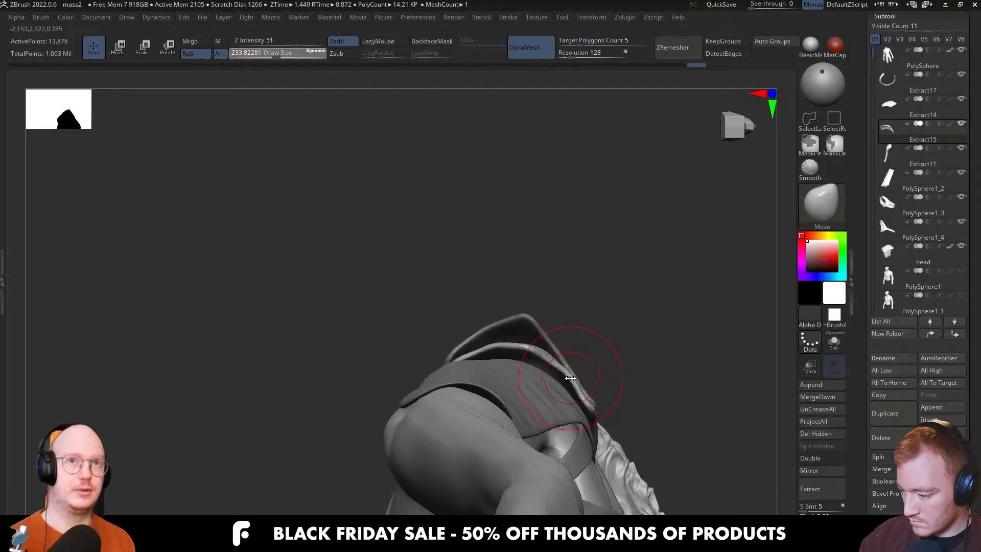
{"action": "mouse_move", "coordinate": [568, 396]}
{"action": "left_mouse_down"}
{"action": "mouse_move", "coordinate": [573, 383]}
{"action": "mouse_move", "coordinate": [587, 405]}
{"action": "left_mouse_up"}
{"action": "key", "text": "bracketleft"}
Refine the lower pad's outer tip at a draw size of about 182, and enlarge the brush to about 372
{"action": "mouse_move", "coordinate": [588, 405]}
{"action": "right_mouse_down"}
{"action": "mouse_move", "coordinate": [593, 433]}
{"action": "mouse_move", "coordinate": [574, 427]}
{"action": "right_mouse_up"}
{"action": "key", "text": "bracketright"}
{"action": "key", "text": "bracketright"}
{"action": "key", "text": "bracketleft"}
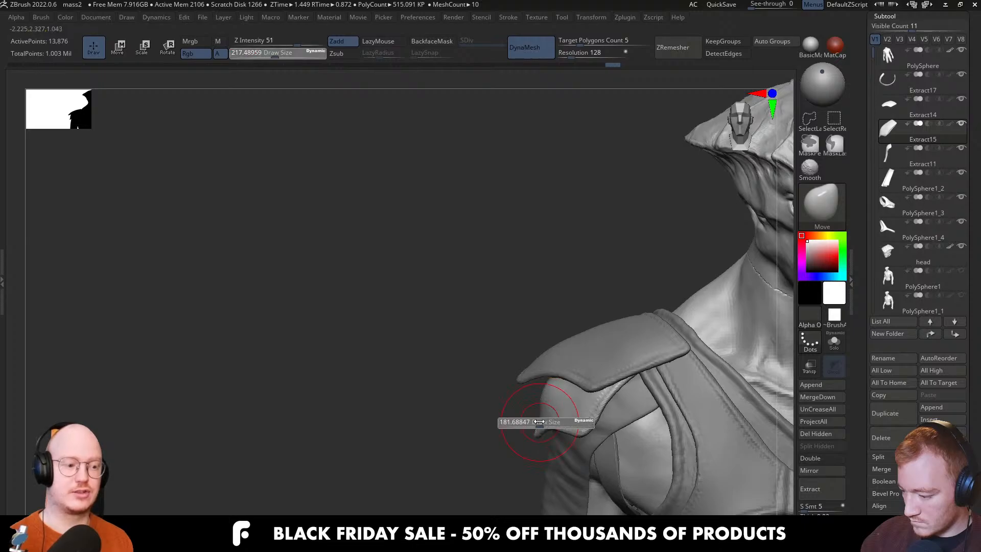
{"action": "left_click_drag", "start_coordinate": [534, 416], "coordinate": [543, 400]}
{"action": "key", "text": "bracketright"}
{"action": "key", "text": "bracketright"}
{"action": "key", "text": "bracketright"}
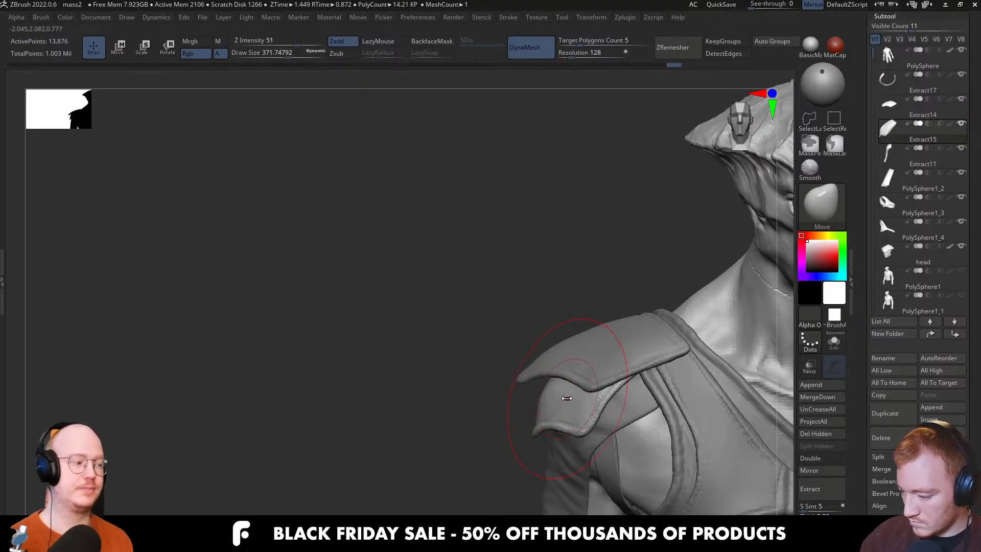
{"action": "mouse_move", "coordinate": [546, 397]}
{"action": "right_mouse_down"}
{"action": "mouse_move", "coordinate": [597, 372]}
{"action": "mouse_move", "coordinate": [624, 376]}
{"action": "right_mouse_up"}
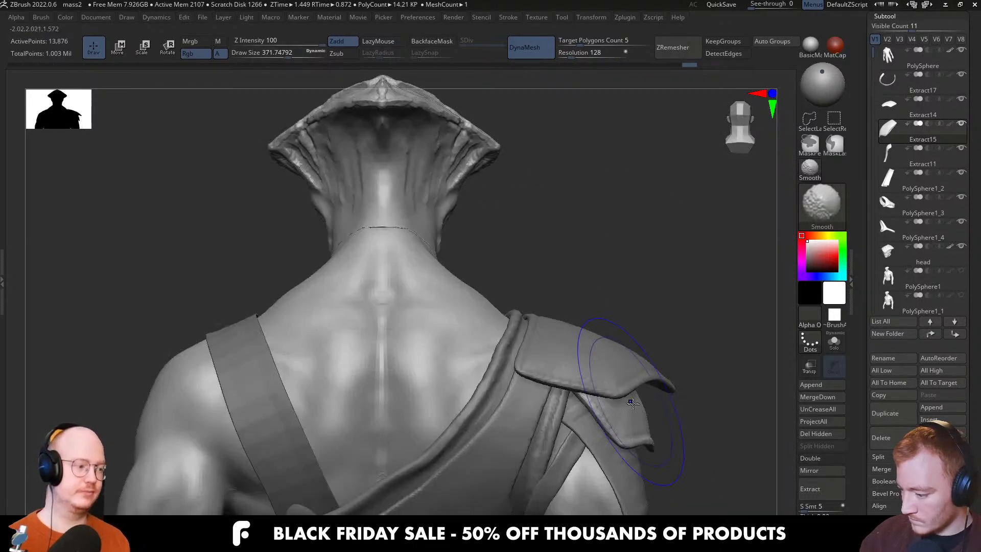
Adjust the lower shoulder flap with the Move brush, reducing the draw size to about 158
{"action": "mouse_move", "coordinate": [679, 434]}
{"action": "right_mouse_down", "text": "alt"}
{"action": "mouse_move", "coordinate": [659, 369]}
{"action": "mouse_move", "coordinate": [650, 276]}
{"action": "mouse_move", "coordinate": [635, 364]}
{"action": "mouse_move", "coordinate": [556, 357]}
{"action": "right_mouse_up", "text": "alt"}
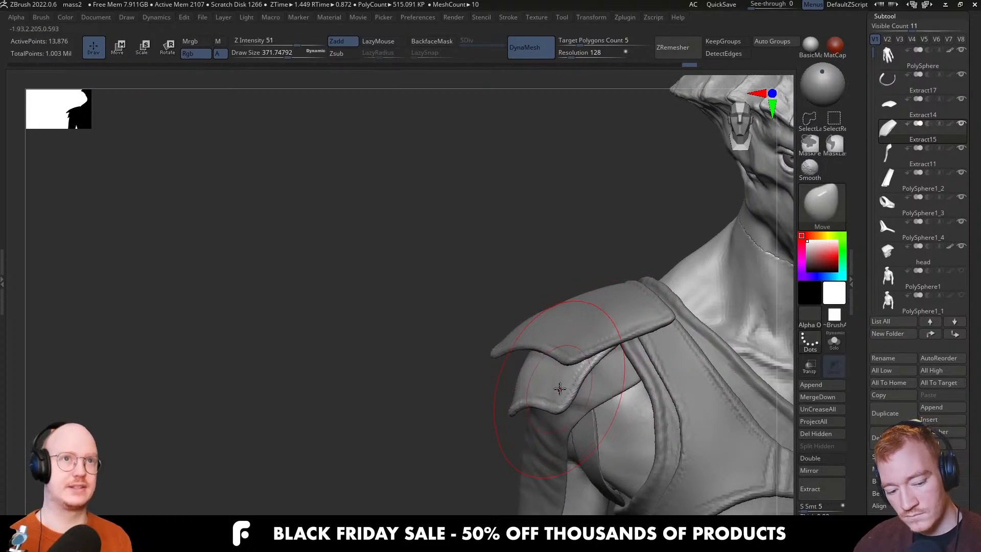
{"action": "key", "text": "s"}
{"action": "left_click_drag", "start_coordinate": [583, 394], "coordinate": [565, 394]}
{"action": "mouse_move", "coordinate": [565, 394]}
{"action": "right_mouse_down"}
{"action": "mouse_move", "coordinate": [609, 412]}
{"action": "mouse_move", "coordinate": [532, 409]}
{"action": "mouse_move", "coordinate": [542, 379]}
{"action": "right_mouse_up"}
{"action": "mouse_move", "coordinate": [542, 378]}
{"action": "right_mouse_down", "text": "ctrl"}
{"action": "mouse_move", "coordinate": [618, 332]}
{"action": "mouse_move", "coordinate": [468, 321]}
{"action": "right_mouse_up", "text": "ctrl"}
{"action": "right_click_drag", "start_coordinate": [591, 391], "coordinate": [575, 354], "text": "alt"}
Select the upper shoulder pad and nudge its inner front corner toward the collar trim with the Move brush at a draw size of about 251
{"action": "left_click", "coordinate": [541, 426], "text": "alt"}
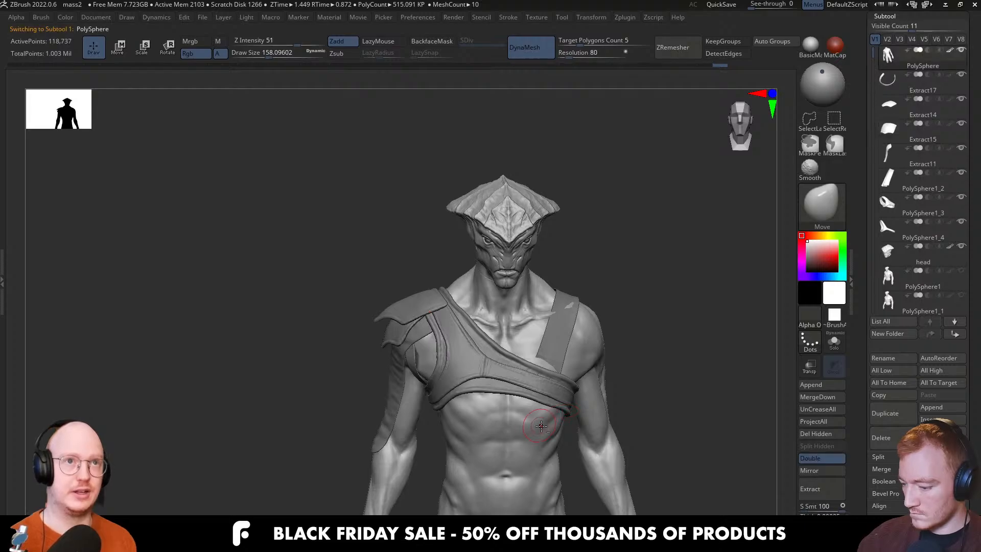
{"action": "right_click_drag", "start_coordinate": [635, 369], "coordinate": [646, 356], "text": "shift"}
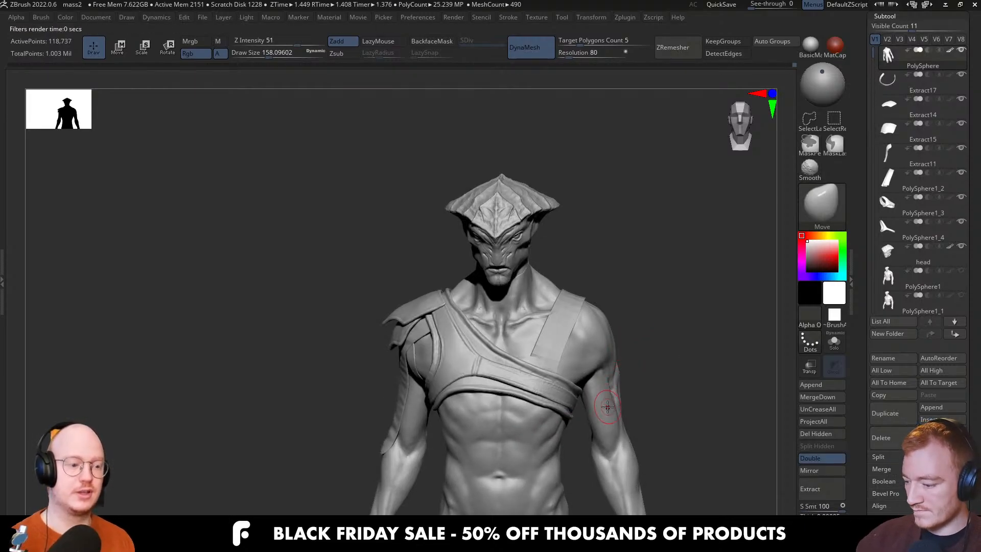
{"action": "mouse_move", "coordinate": [499, 366]}
{"action": "right_mouse_down", "text": "shift"}
{"action": "mouse_move", "coordinate": [507, 365]}
{"action": "mouse_move", "coordinate": [487, 392]}
{"action": "mouse_move", "coordinate": [477, 363]}
{"action": "right_mouse_up", "text": "shift"}
{"action": "right_click_drag", "start_coordinate": [464, 320], "coordinate": [459, 326]}
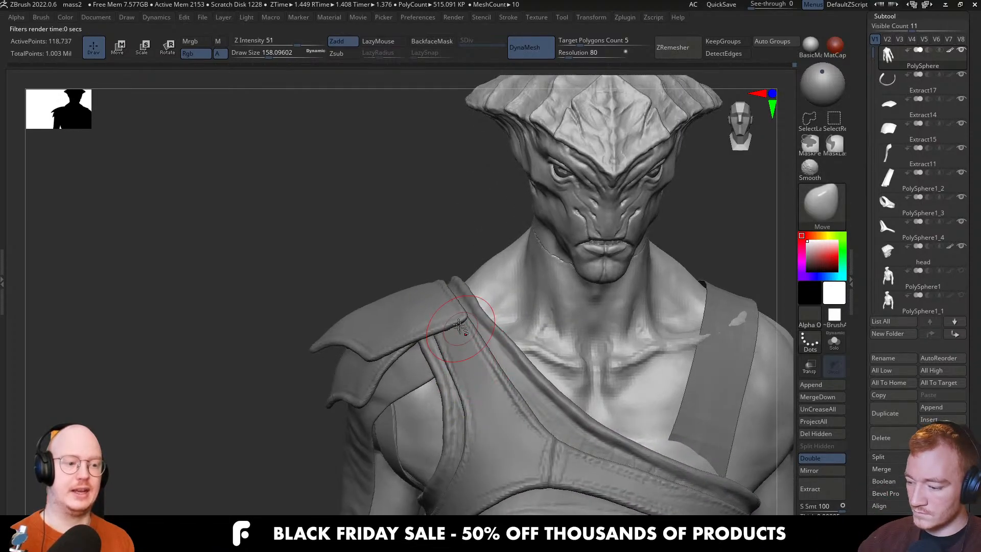
{"action": "left_click", "coordinate": [448, 311], "text": "alt"}
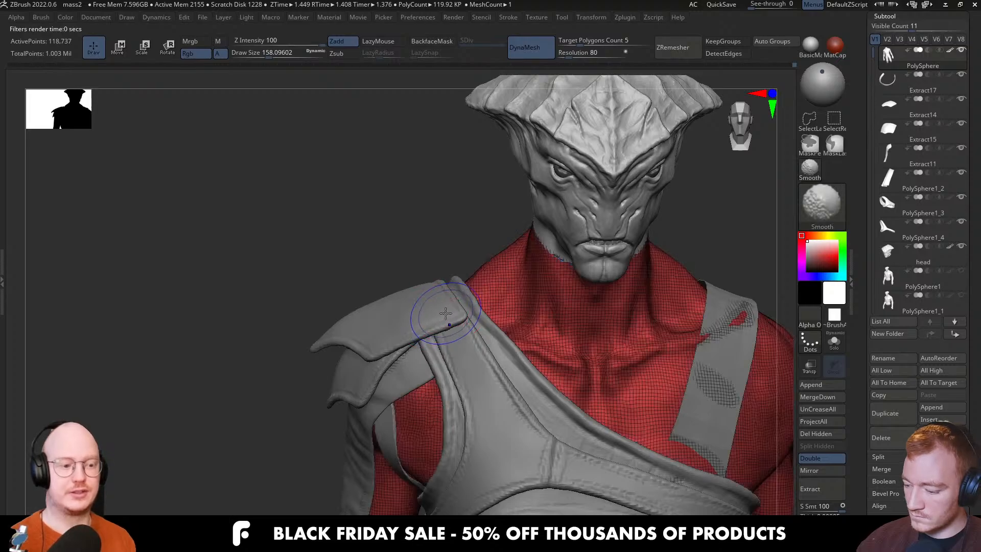
{"action": "left_click", "coordinate": [461, 311], "text": "alt"}
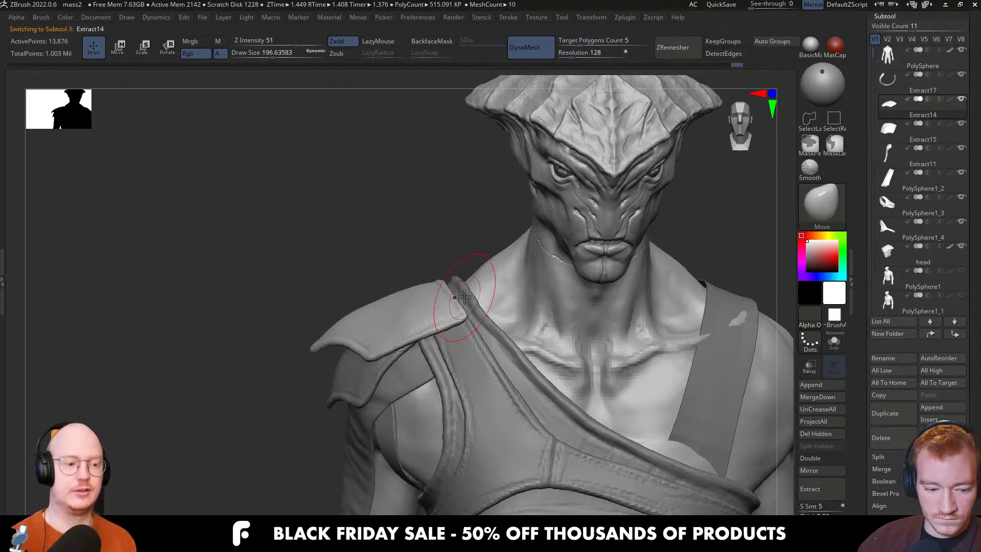
{"action": "key", "text": "s"}
{"action": "left_click_drag", "start_coordinate": [464, 311], "coordinate": [470, 312]}
{"action": "right_click_drag", "start_coordinate": [470, 311], "coordinate": [475, 347]}
{"action": "left_click_drag", "start_coordinate": [467, 308], "coordinate": [470, 305]}
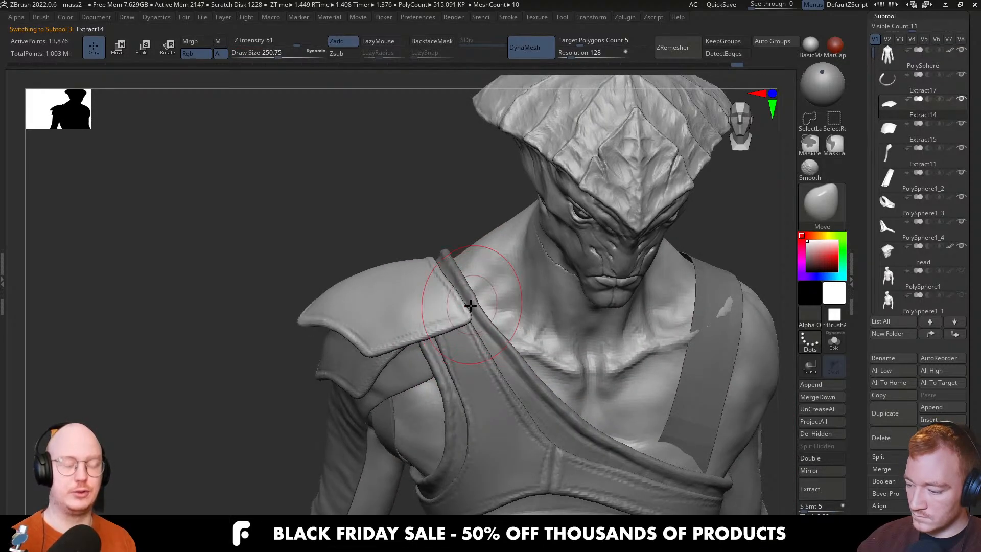
Refine the shoulder pad's inner edge along the collar trim with the Move brush, working from above and the front
{"action": "right_click_drag", "start_coordinate": [455, 287], "coordinate": [413, 243]}
{"action": "left_click_drag", "start_coordinate": [410, 243], "coordinate": [413, 240]}
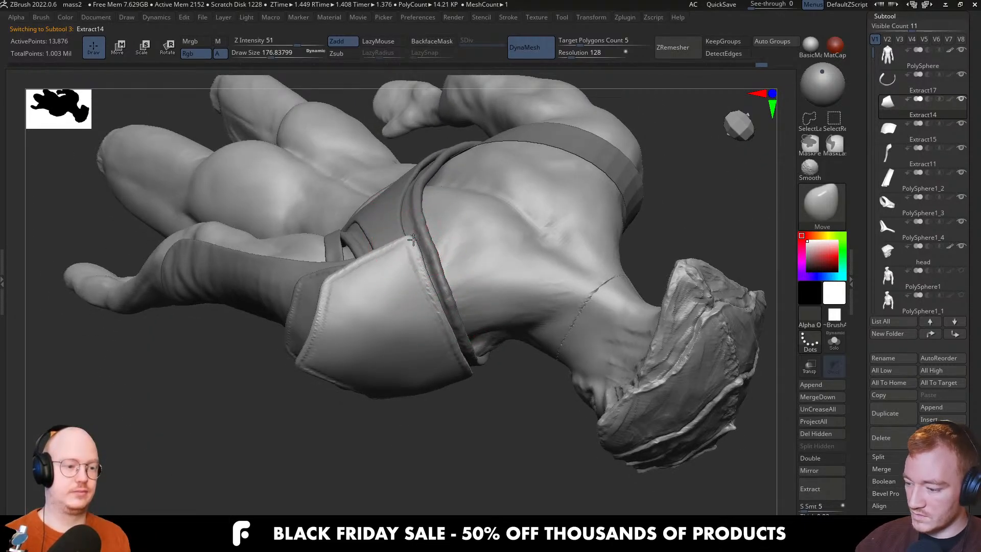
{"action": "mouse_move", "coordinate": [424, 274]}
{"action": "right_mouse_down"}
{"action": "mouse_move", "coordinate": [452, 306]}
{"action": "mouse_move", "coordinate": [416, 339]}
{"action": "right_mouse_up"}
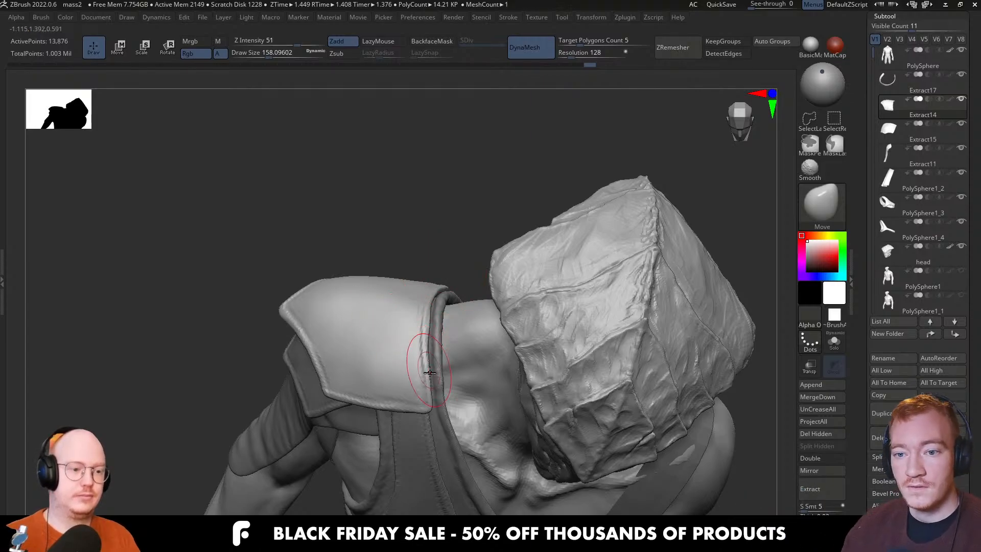
{"action": "right_click_drag", "start_coordinate": [416, 353], "coordinate": [439, 346]}
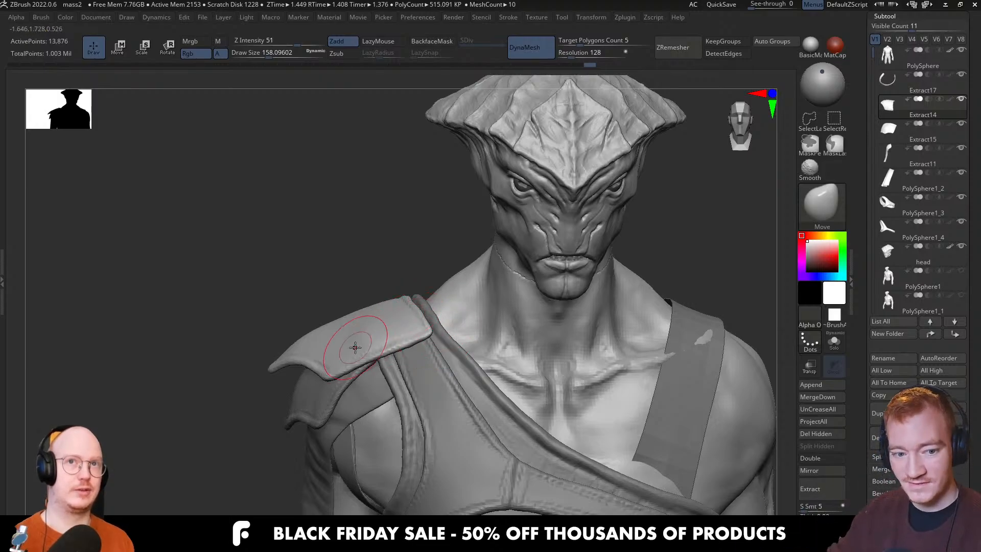
{"action": "mouse_move", "coordinate": [390, 292]}
{"action": "left_mouse_down"}
{"action": "mouse_move", "coordinate": [368, 295]}
{"action": "mouse_move", "coordinate": [393, 294]}
{"action": "left_mouse_up"}
{"action": "right_click_drag", "start_coordinate": [423, 337], "coordinate": [340, 253], "text": "ctrl"}
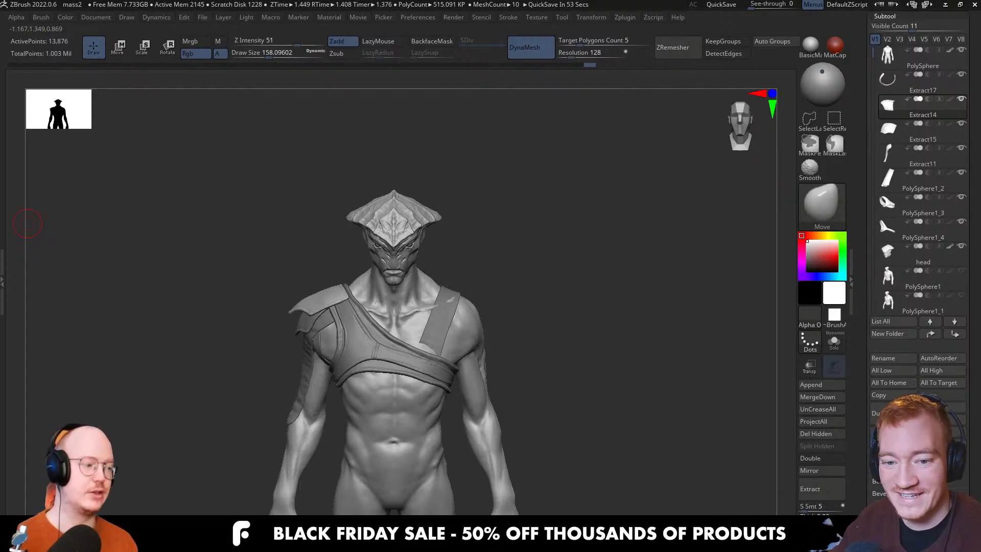
{"action": "left_click_drag", "start_coordinate": [28, 223], "coordinate": [394, 421]}
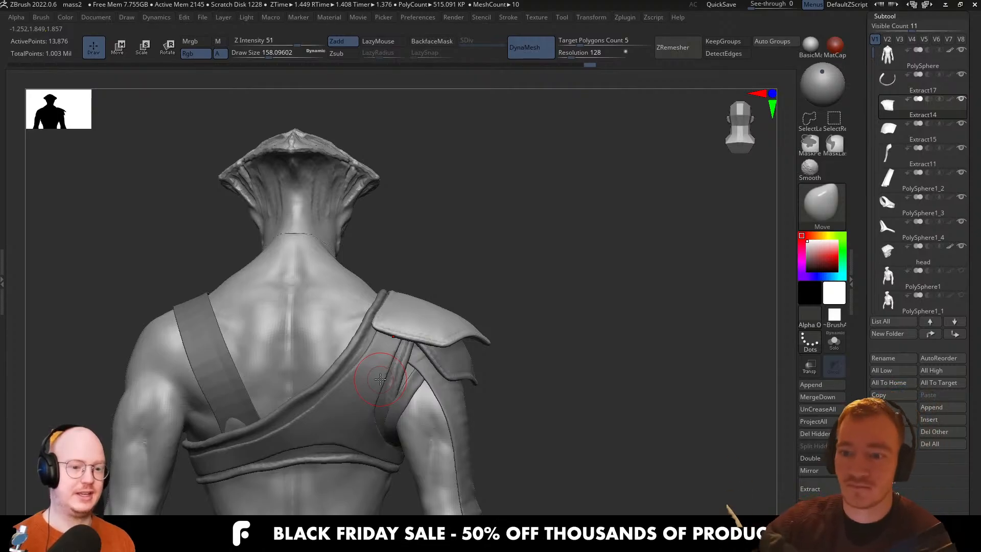
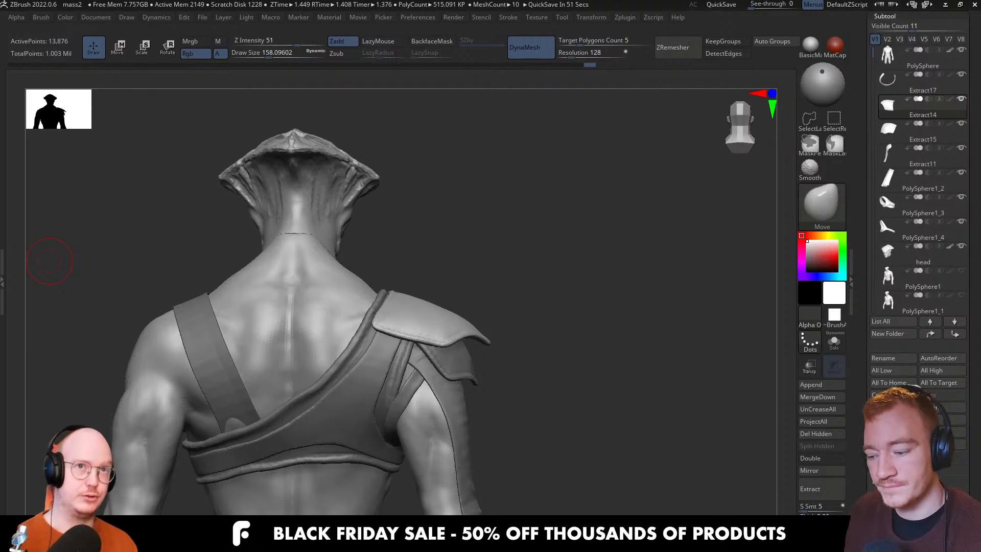
Select the stitched chest harness and adjust its front shoulder strap with the Move brush at a draw size of about 71
{"action": "left_click_drag", "start_coordinate": [527, 360], "coordinate": [422, 420]}
{"action": "left_click", "coordinate": [422, 419], "text": "alt"}
{"action": "right_click_drag", "start_coordinate": [431, 413], "coordinate": [405, 416]}
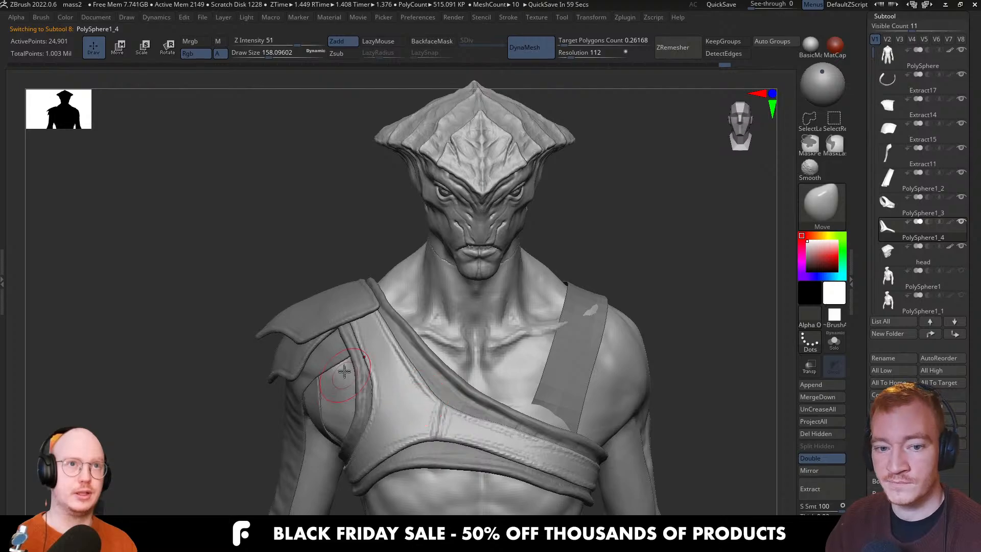
{"action": "right_click_drag", "start_coordinate": [370, 364], "coordinate": [373, 377], "text": "ctrl"}
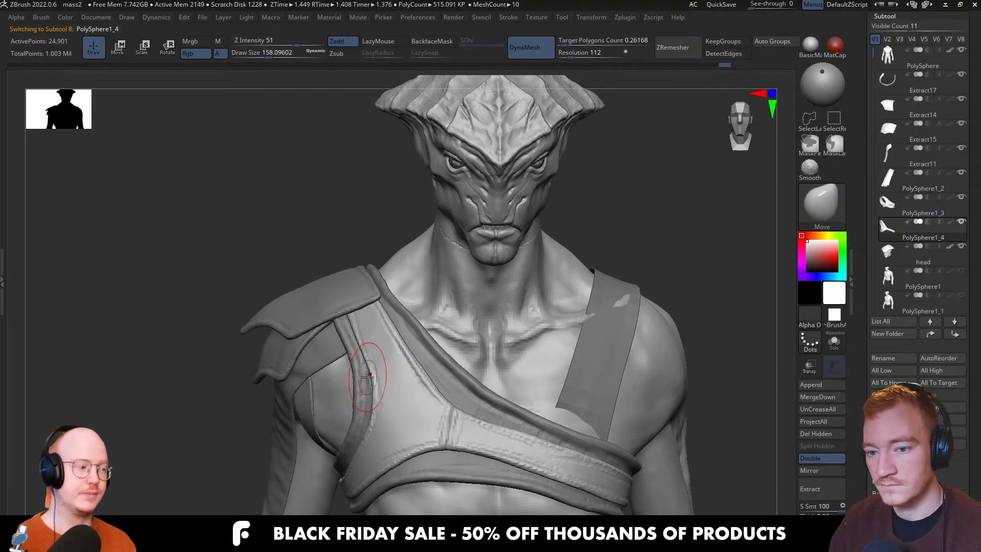
{"action": "right_click_drag", "start_coordinate": [367, 378], "coordinate": [389, 373]}
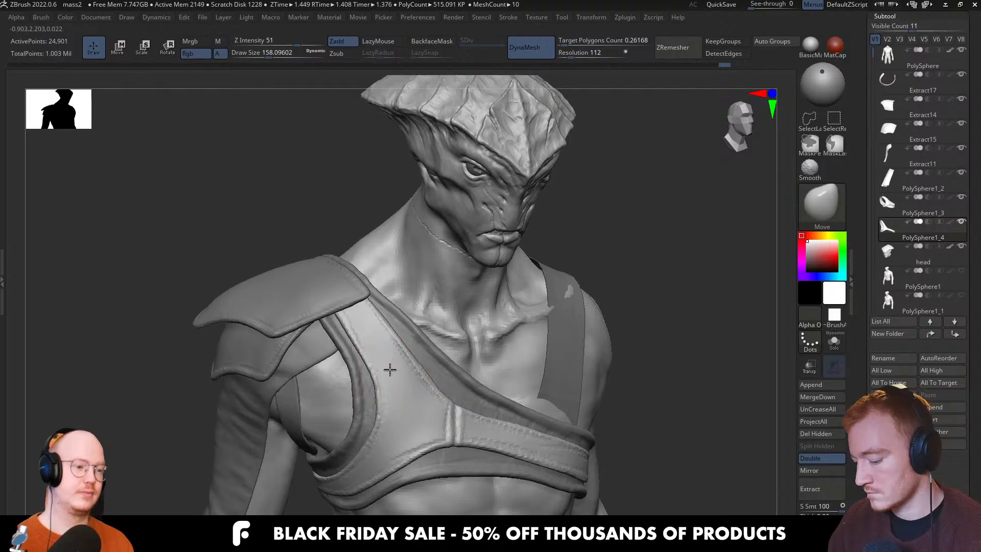
{"action": "key", "text": "bracketleft"}
{"action": "key", "text": "bracketleft"}
{"action": "key", "text": "bracketleft"}
{"action": "key", "text": "bracketleft"}
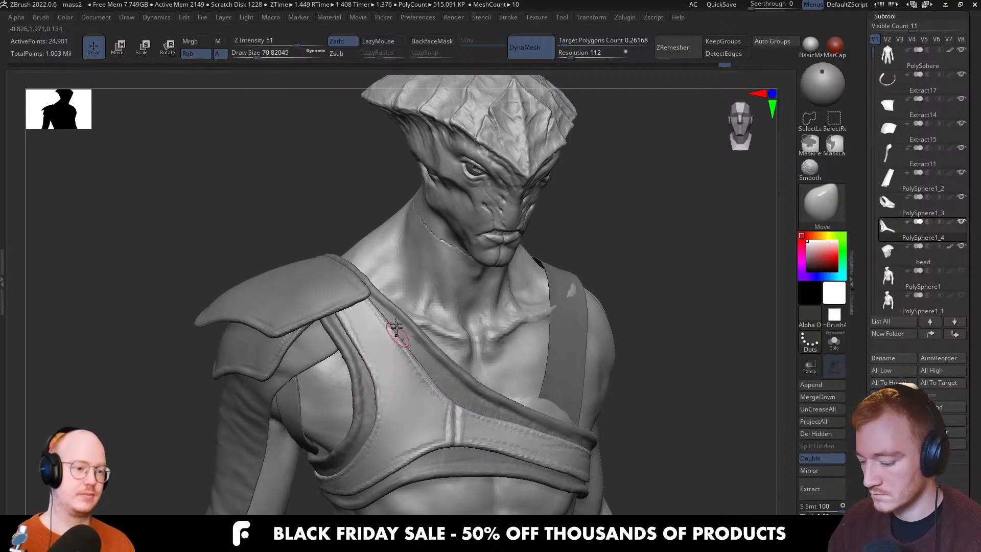
{"action": "right_click_drag", "start_coordinate": [392, 358], "coordinate": [379, 347], "text": "ctrl"}
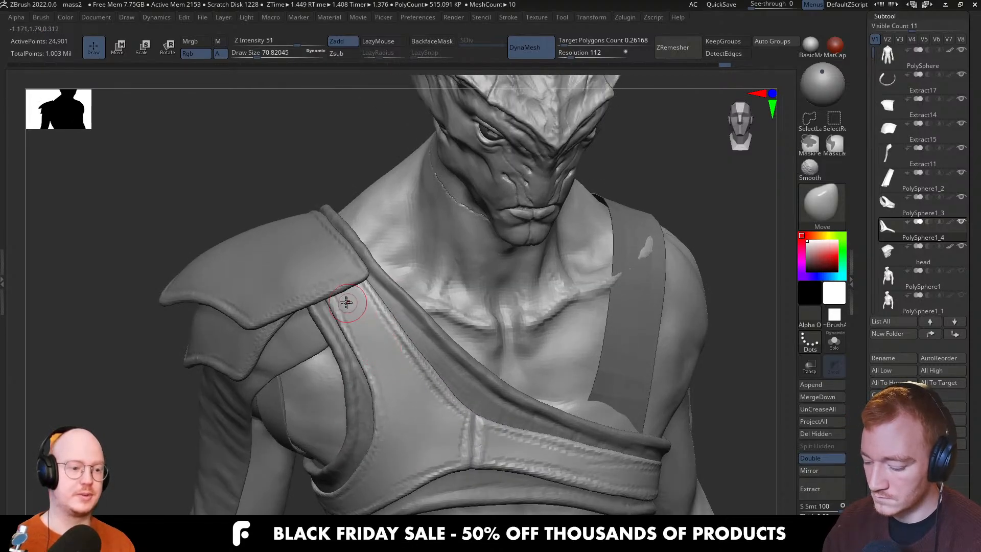
{"action": "right_click_drag", "start_coordinate": [332, 295], "coordinate": [392, 307]}
{"action": "mouse_move", "coordinate": [393, 360]}
{"action": "right_mouse_down"}
{"action": "mouse_move", "coordinate": [391, 351]}
{"action": "mouse_move", "coordinate": [460, 343]}
{"action": "mouse_move", "coordinate": [442, 339]}
{"action": "right_mouse_up"}
Enlarge the Move brush to a draw size of about 177 and shape the harness's shoulder strap, isolating the piece to check its form
{"action": "key", "text": "s"}
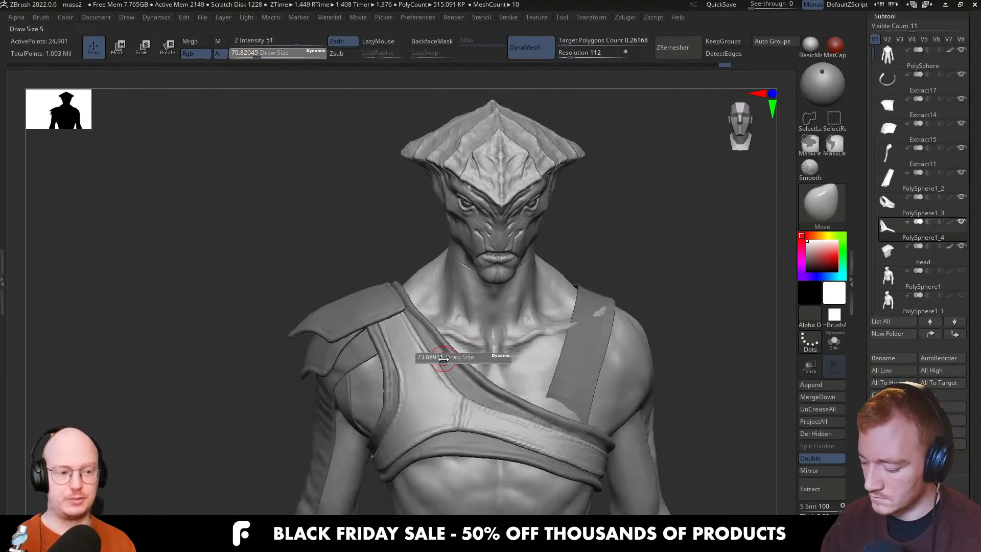
{"action": "left_click_drag", "start_coordinate": [440, 358], "coordinate": [449, 356]}
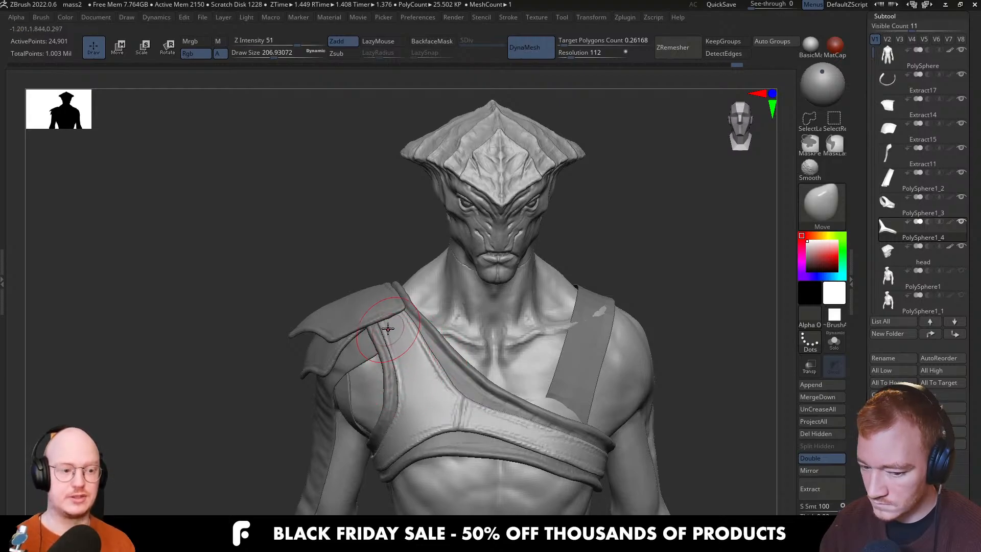
{"action": "key", "text": "alt+s"}
{"action": "right_click_drag", "start_coordinate": [408, 319], "coordinate": [411, 306]}
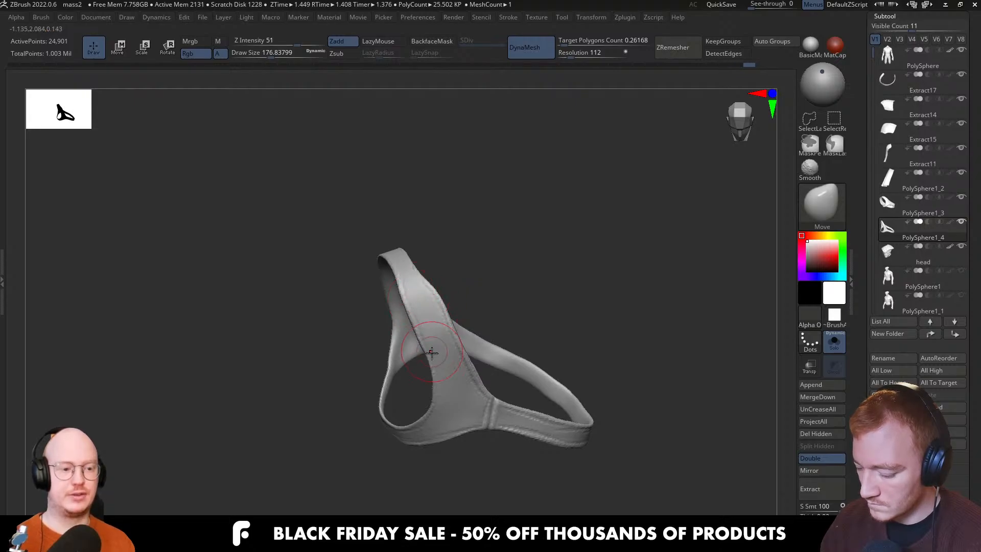
{"action": "key", "text": "shift+alt+s"}
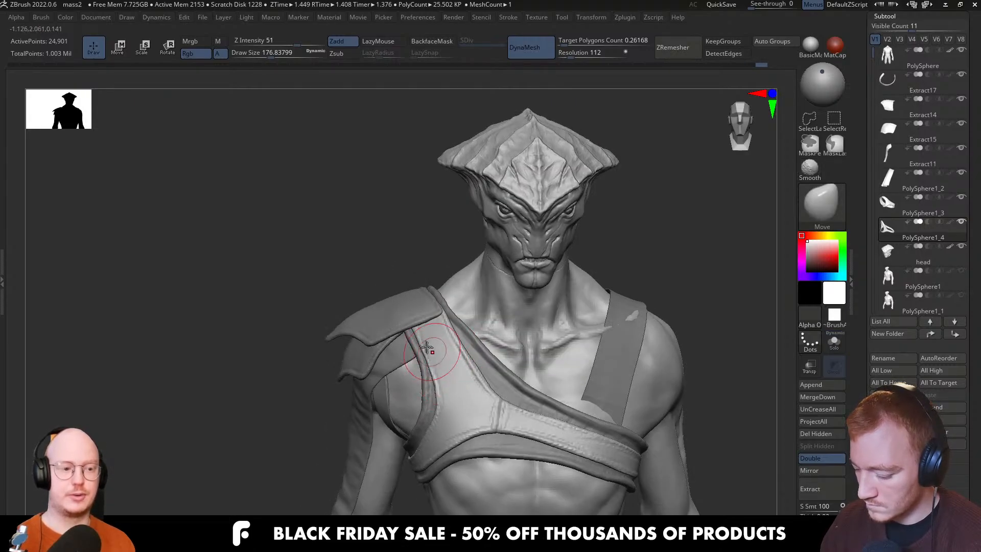
{"action": "mouse_move", "coordinate": [449, 339]}
{"action": "right_mouse_down"}
{"action": "mouse_move", "coordinate": [460, 355]}
{"action": "mouse_move", "coordinate": [449, 332]}
{"action": "mouse_move", "coordinate": [472, 299]}
{"action": "mouse_move", "coordinate": [508, 333]}
{"action": "mouse_move", "coordinate": [501, 351]}
{"action": "right_mouse_up"}
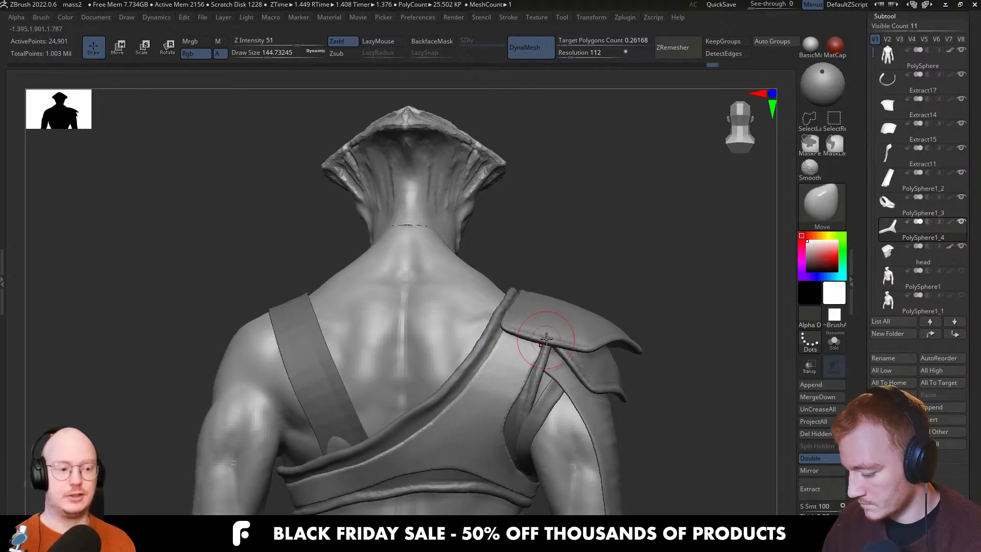
Adjust the harness strap on the upper back with the Move brush at a draw size of about 145, isolating the piece to check it
{"action": "key", "text": "ctrl+shift+s"}
{"action": "right_click_drag", "start_coordinate": [544, 333], "coordinate": [549, 326]}
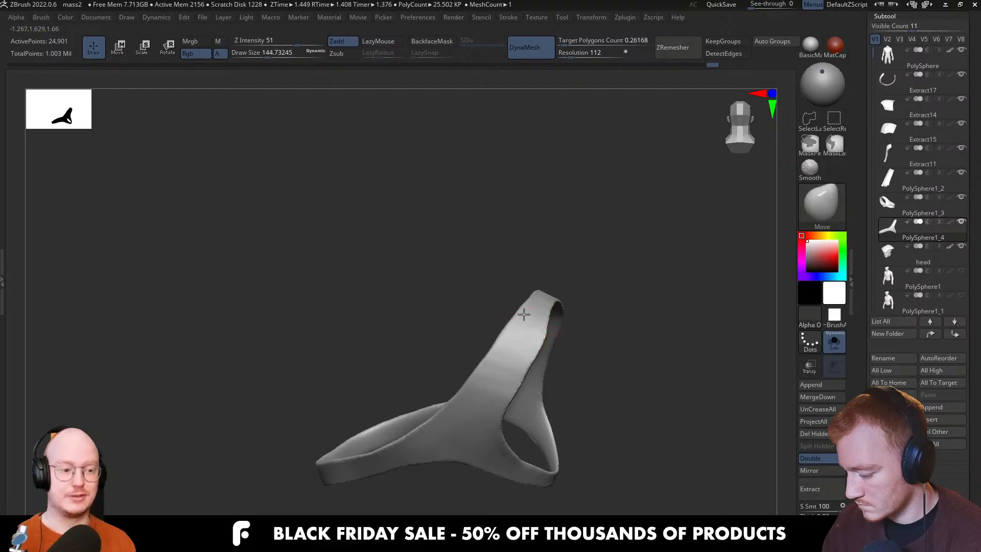
{"action": "key", "text": "ctrl+shift+s"}
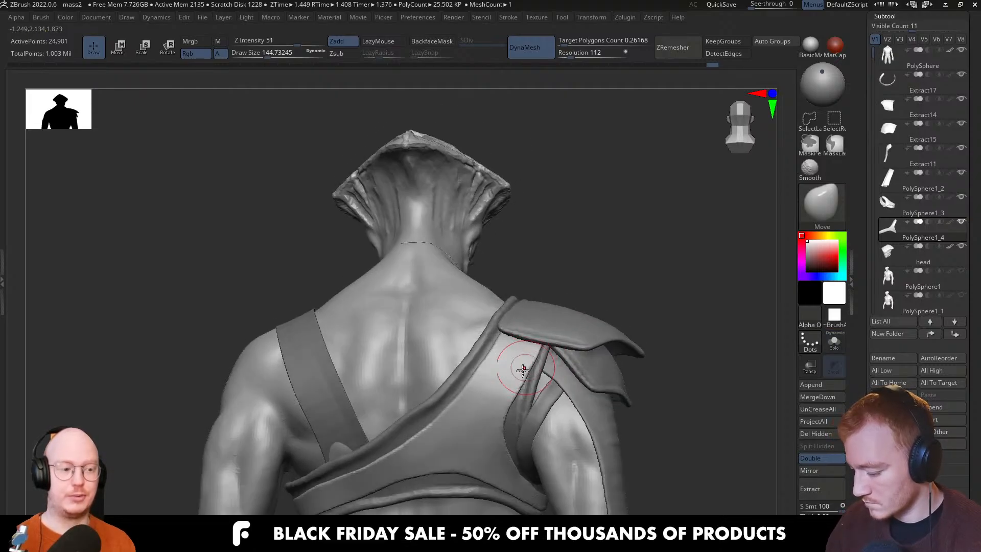
{"action": "mouse_move", "coordinate": [489, 413]}
{"action": "right_mouse_down"}
{"action": "mouse_move", "coordinate": [486, 404]}
{"action": "mouse_move", "coordinate": [503, 406]}
{"action": "mouse_move", "coordinate": [483, 383]}
{"action": "mouse_move", "coordinate": [494, 388]}
{"action": "mouse_move", "coordinate": [491, 430]}
{"action": "mouse_move", "coordinate": [503, 410]}
{"action": "right_mouse_up"}
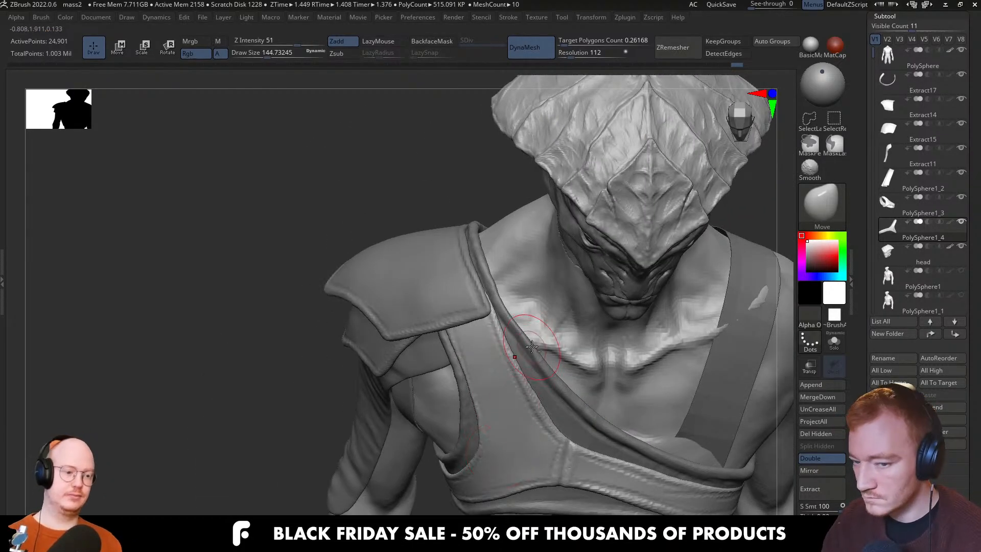
{"action": "right_click_drag", "start_coordinate": [500, 331], "coordinate": [531, 337]}
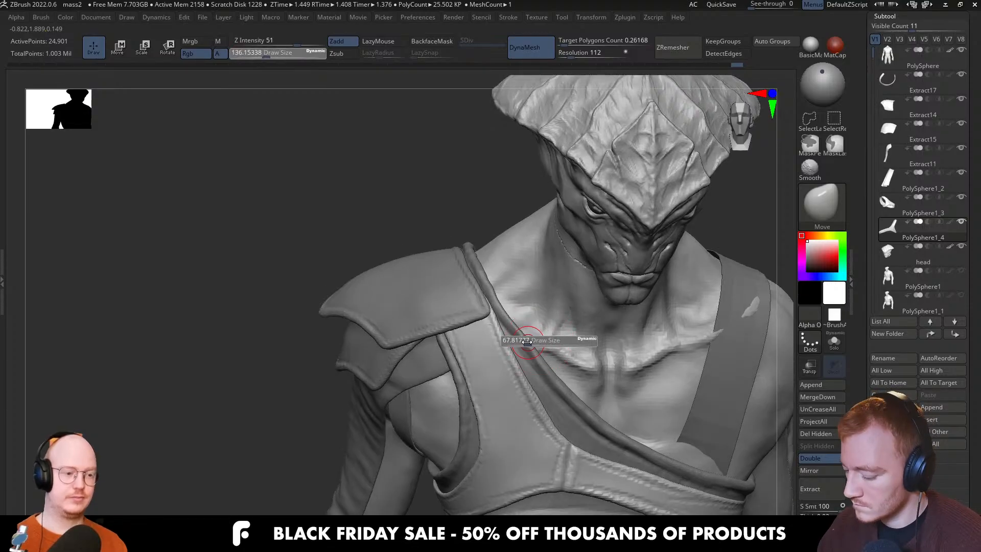
Select the outer chest wrap, isolate it, and flatten its rolled front neckline edge with TrimDynamic at a draw size of about 83
{"action": "left_click", "coordinate": [539, 338], "text": "alt"}
{"action": "key", "text": "b"}
{"action": "key", "text": "c"}
{"action": "key", "text": "b"}
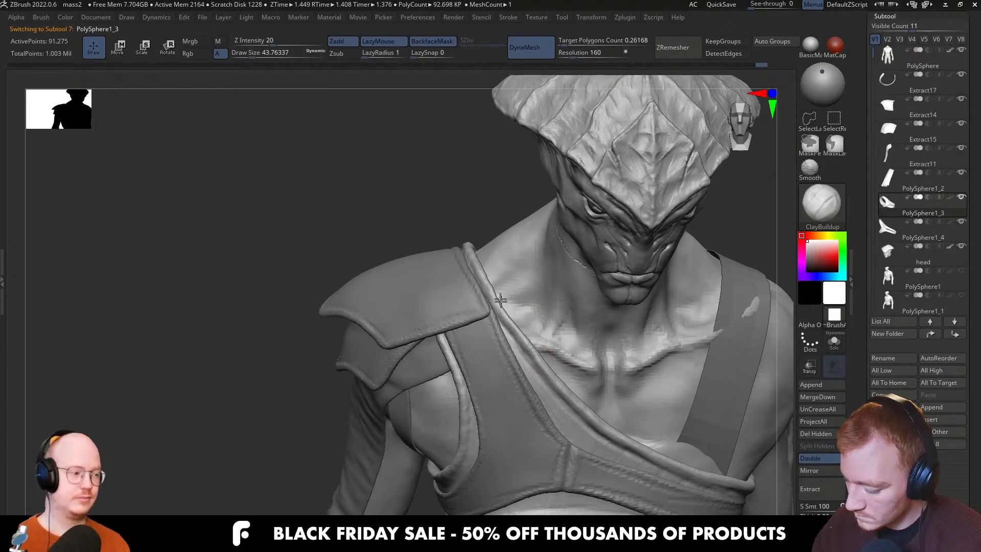
{"action": "right_click_drag", "start_coordinate": [480, 263], "coordinate": [527, 328]}
{"action": "key", "text": "b"}
{"action": "key", "text": "t"}
{"action": "key", "text": "d"}
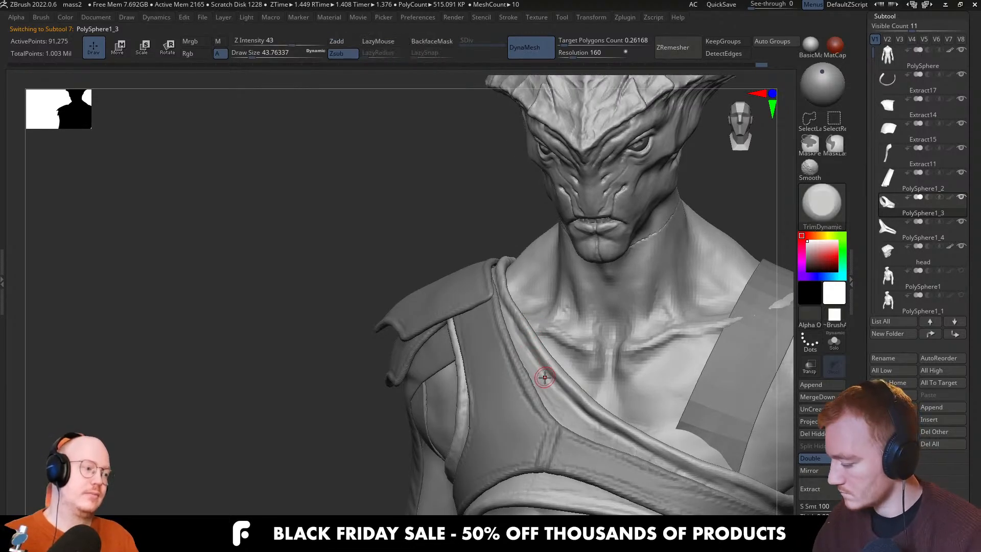
{"action": "key", "text": "shift+s"}
{"action": "mouse_move", "coordinate": [503, 313]}
{"action": "right_mouse_down"}
{"action": "mouse_move", "coordinate": [560, 376]}
{"action": "mouse_move", "coordinate": [539, 327]}
{"action": "mouse_move", "coordinate": [548, 351]}
{"action": "mouse_move", "coordinate": [548, 318]}
{"action": "mouse_move", "coordinate": [573, 355]}
{"action": "right_mouse_up"}
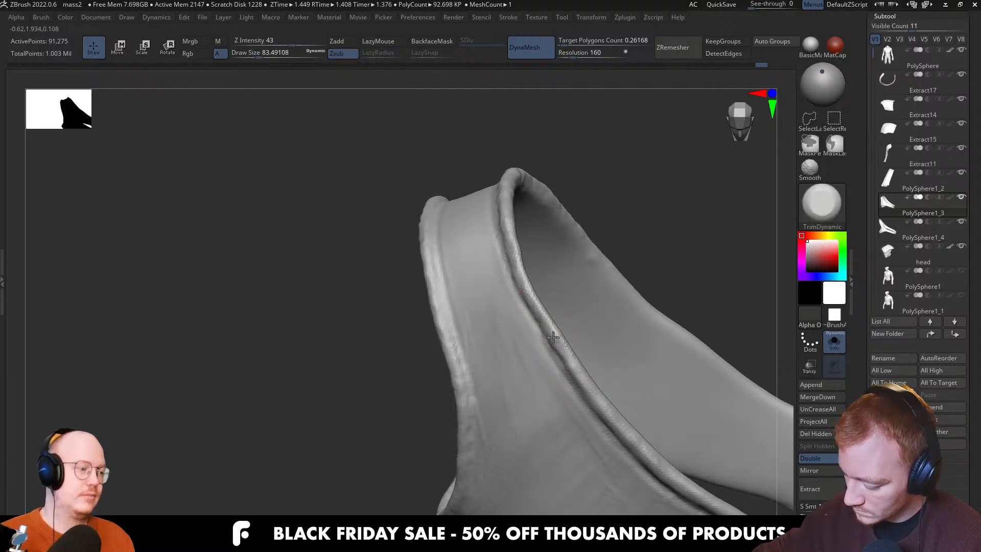
Flatten the outer wrap's rolled neckline edge from the top of the shoulder strap down across the chest with TrimDynamic
{"action": "right_click_drag", "start_coordinate": [538, 312], "coordinate": [505, 257]}
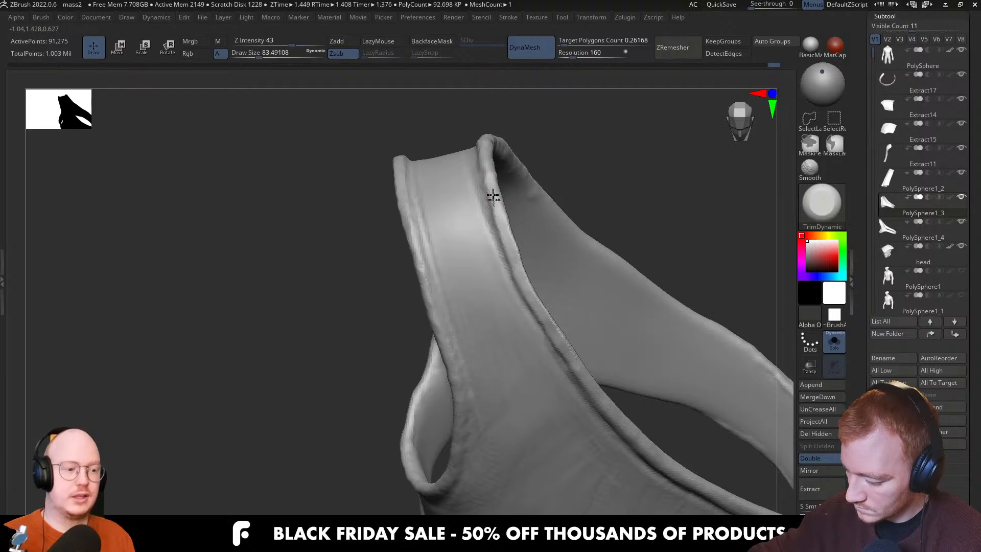
{"action": "right_click_drag", "start_coordinate": [501, 222], "coordinate": [480, 148]}
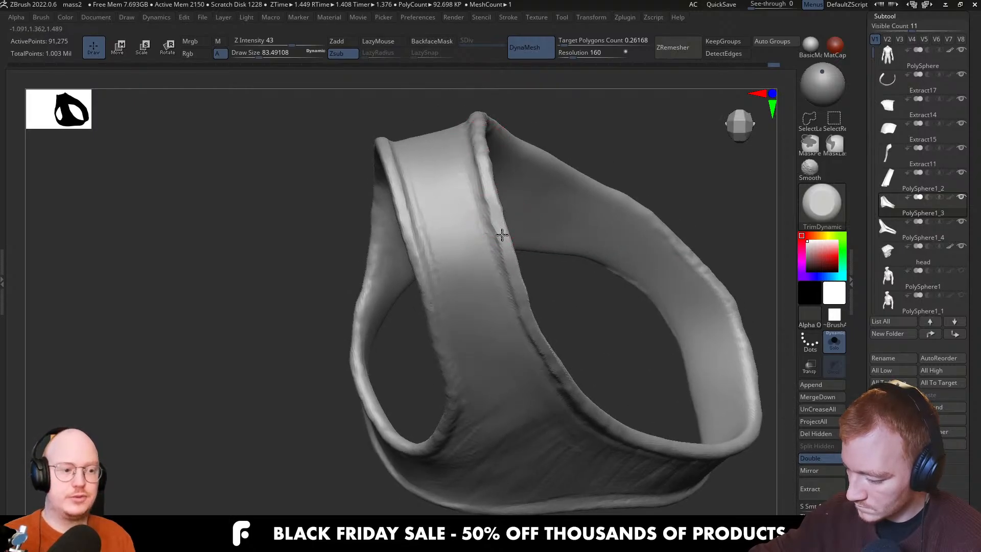
{"action": "mouse_move", "coordinate": [505, 248]}
{"action": "right_mouse_down"}
{"action": "mouse_move", "coordinate": [436, 158]}
{"action": "mouse_move", "coordinate": [476, 221]}
{"action": "right_mouse_up"}
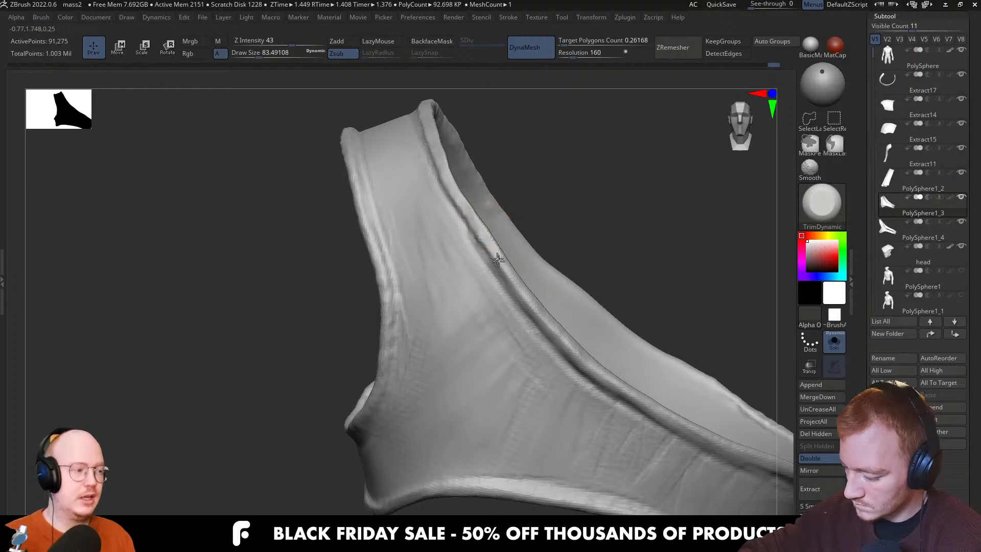
{"action": "right_click_drag", "start_coordinate": [500, 264], "coordinate": [512, 282]}
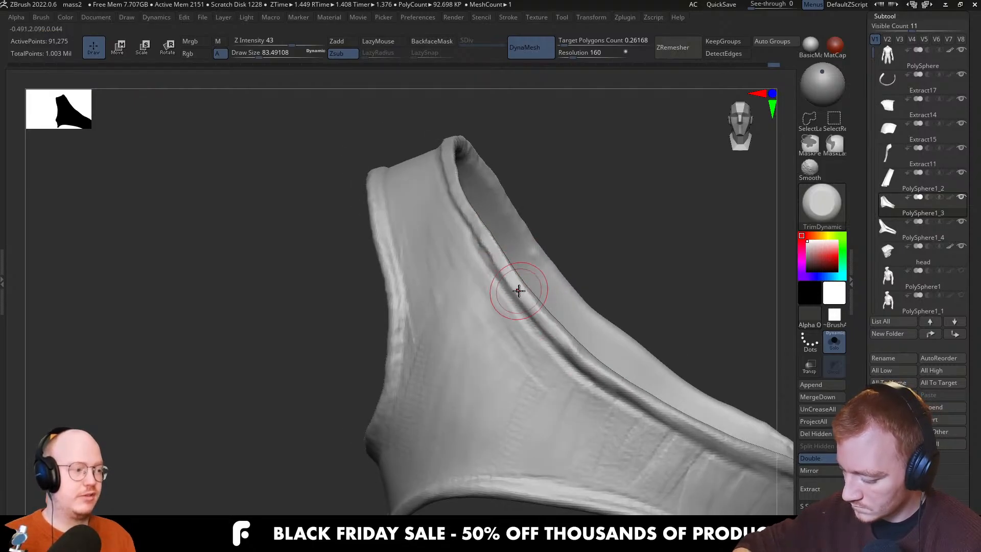
{"action": "right_click_drag", "start_coordinate": [598, 339], "coordinate": [498, 301]}
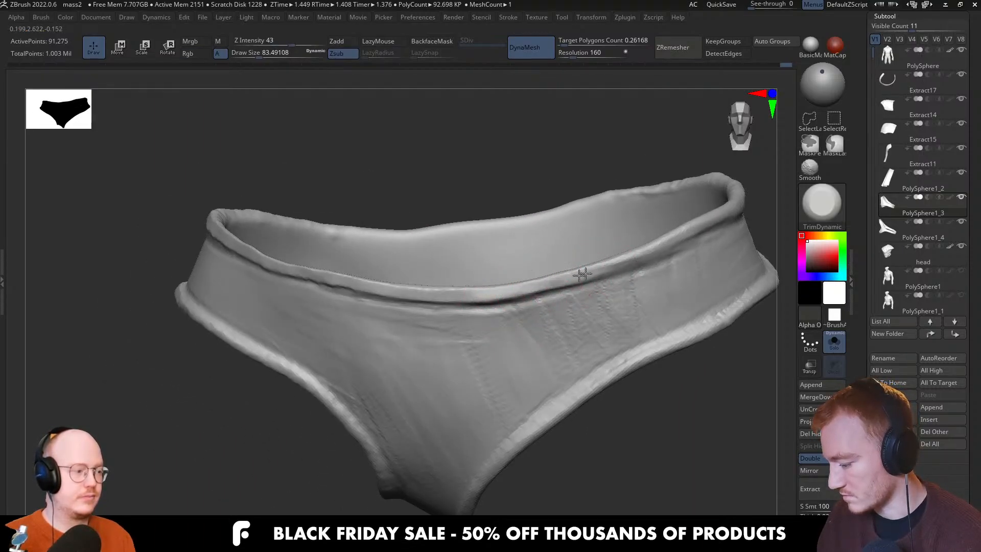
Flatten the wrap's rolled upper edge around the side of the torso, from the front band toward the back
{"action": "right_click_drag", "start_coordinate": [582, 274], "coordinate": [496, 308]}
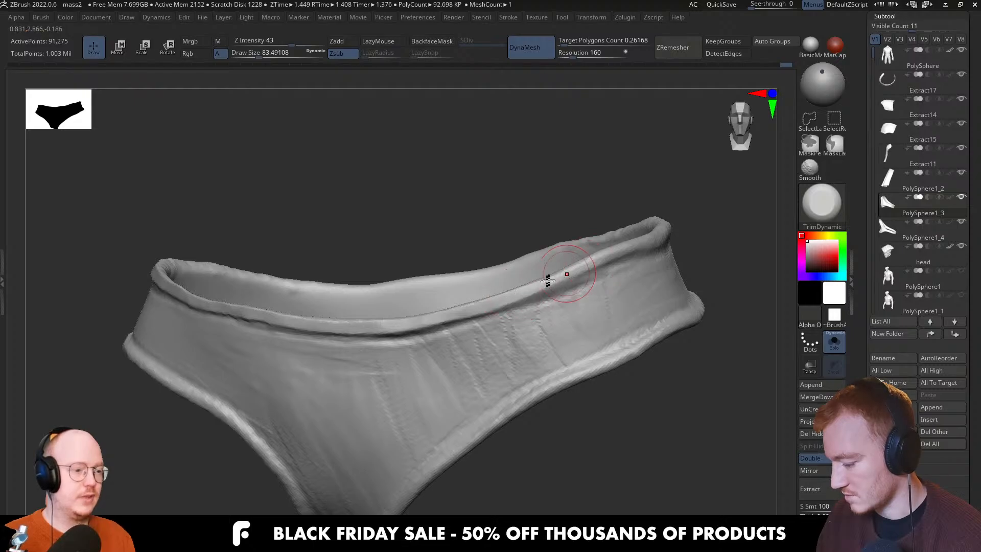
{"action": "right_click_drag", "start_coordinate": [547, 281], "coordinate": [532, 296]}
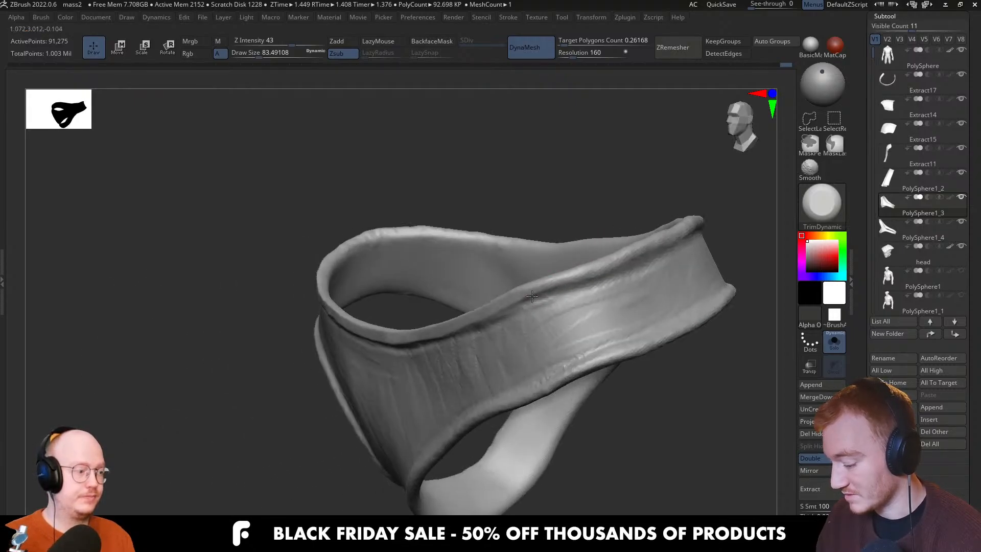
{"action": "right_click_drag", "start_coordinate": [658, 237], "coordinate": [522, 295]}
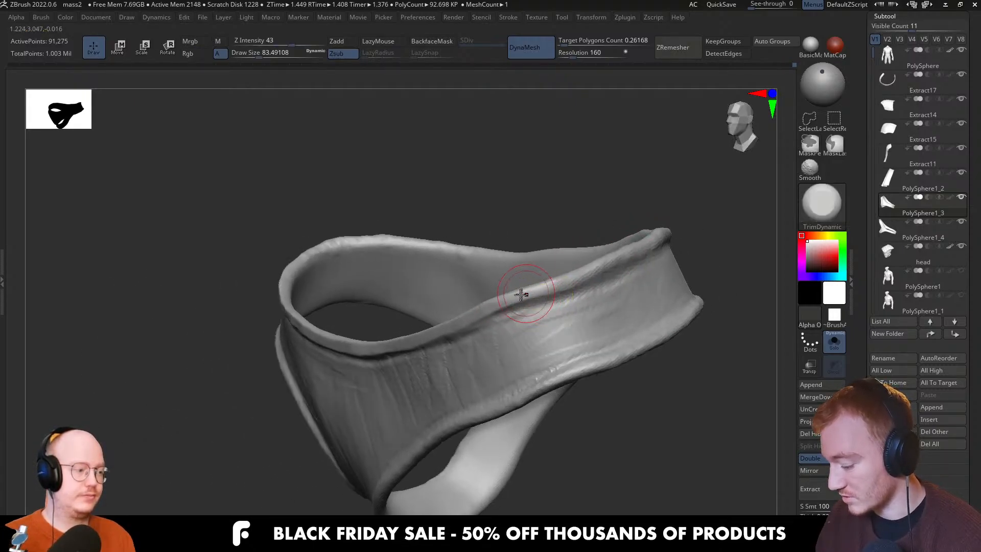
{"action": "right_click_drag", "start_coordinate": [581, 274], "coordinate": [487, 317]}
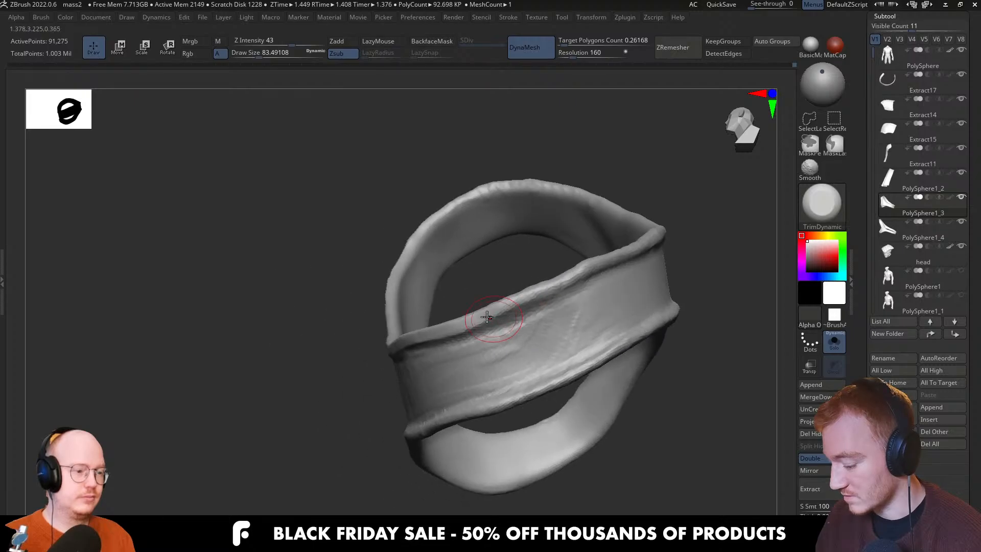
{"action": "mouse_move", "coordinate": [596, 268]}
{"action": "right_mouse_down"}
{"action": "mouse_move", "coordinate": [519, 317]}
{"action": "mouse_move", "coordinate": [532, 310]}
{"action": "right_mouse_up"}
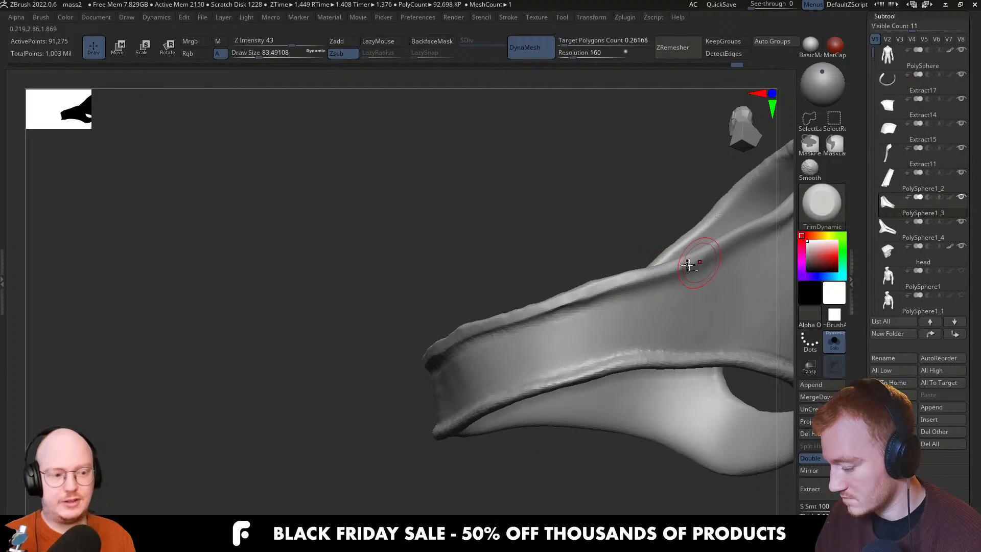
Flatten the wrap's rolled upper edge across the back and up to the top of the shoulder strap
{"action": "right_click_drag", "start_coordinate": [697, 262], "coordinate": [391, 342]}
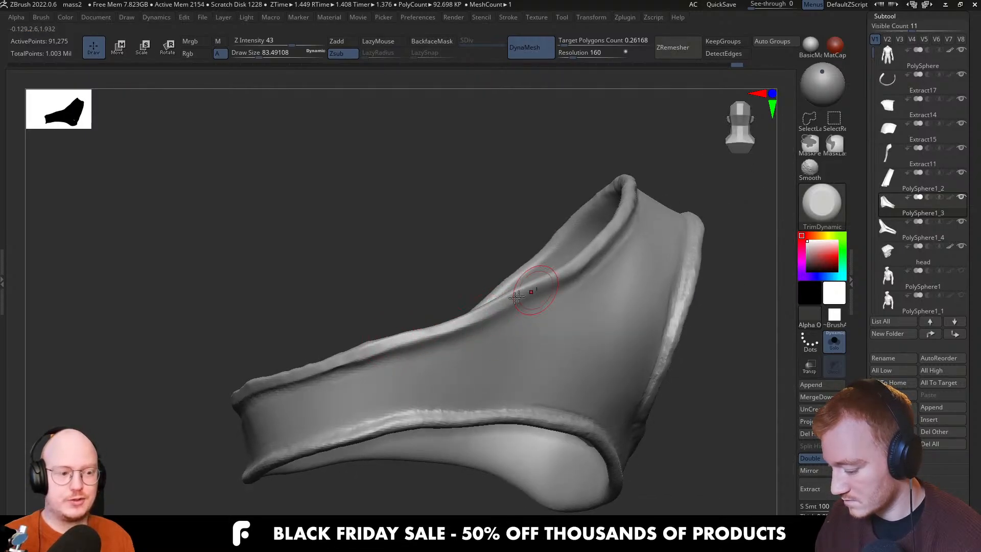
{"action": "right_click_drag", "start_coordinate": [590, 262], "coordinate": [489, 322]}
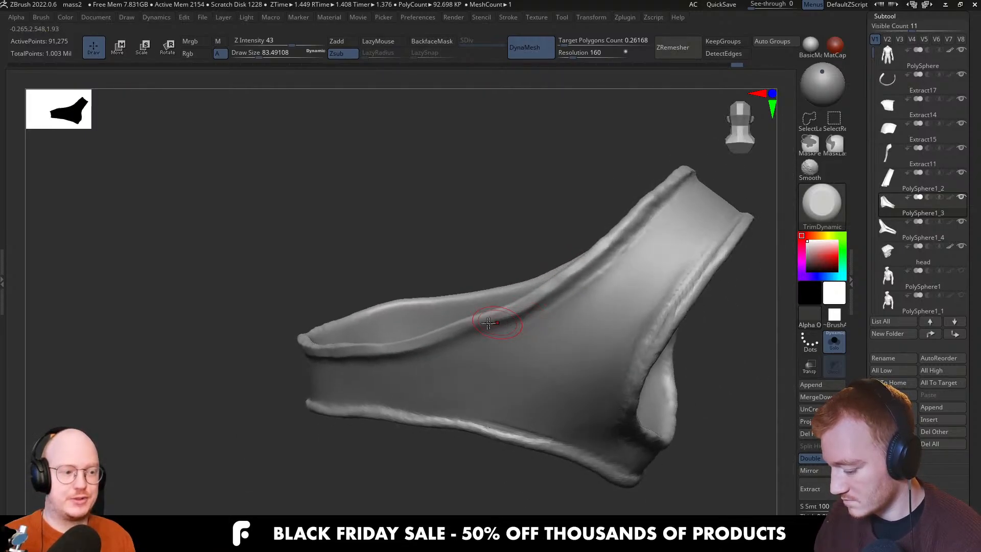
{"action": "right_click_drag", "start_coordinate": [651, 208], "coordinate": [538, 312]}
{"action": "left_click_drag", "start_coordinate": [534, 308], "coordinate": [611, 240]}
{"action": "left_click_drag", "start_coordinate": [566, 285], "coordinate": [607, 239]}
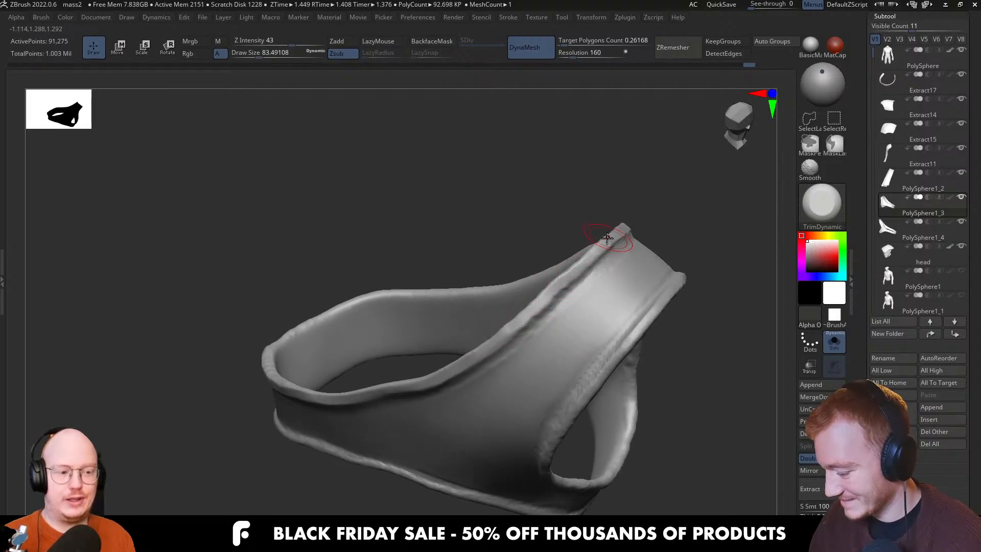
Flatten the rolled armhole edge along the outer side of the wrap's shoulder strap with TrimDynamic strokes
{"action": "mouse_move", "coordinate": [616, 263]}
{"action": "right_mouse_down"}
{"action": "mouse_move", "coordinate": [500, 365]}
{"action": "mouse_move", "coordinate": [532, 307]}
{"action": "mouse_move", "coordinate": [515, 338]}
{"action": "mouse_move", "coordinate": [510, 276]}
{"action": "mouse_move", "coordinate": [469, 313]}
{"action": "mouse_move", "coordinate": [492, 300]}
{"action": "mouse_move", "coordinate": [466, 308]}
{"action": "right_mouse_up"}
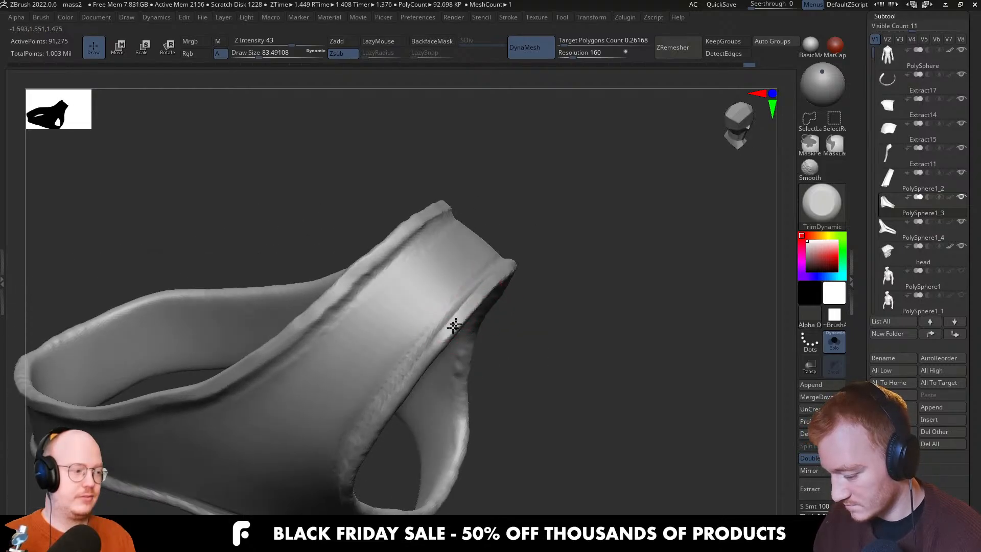
{"action": "left_click_drag", "start_coordinate": [403, 381], "coordinate": [449, 322]}
{"action": "mouse_move", "coordinate": [448, 323]}
{"action": "right_mouse_down"}
{"action": "mouse_move", "coordinate": [434, 329]}
{"action": "mouse_move", "coordinate": [457, 318]}
{"action": "right_mouse_up"}
{"action": "left_click_drag", "start_coordinate": [409, 368], "coordinate": [460, 339]}
{"action": "mouse_move", "coordinate": [460, 339]}
{"action": "right_mouse_down"}
{"action": "mouse_move", "coordinate": [450, 340]}
{"action": "mouse_move", "coordinate": [436, 289]}
{"action": "mouse_move", "coordinate": [472, 335]}
{"action": "mouse_move", "coordinate": [449, 296]}
{"action": "mouse_move", "coordinate": [394, 339]}
{"action": "mouse_move", "coordinate": [350, 306]}
{"action": "mouse_move", "coordinate": [294, 345]}
{"action": "mouse_move", "coordinate": [340, 322]}
{"action": "mouse_move", "coordinate": [251, 347]}
{"action": "mouse_move", "coordinate": [237, 379]}
{"action": "right_mouse_up"}
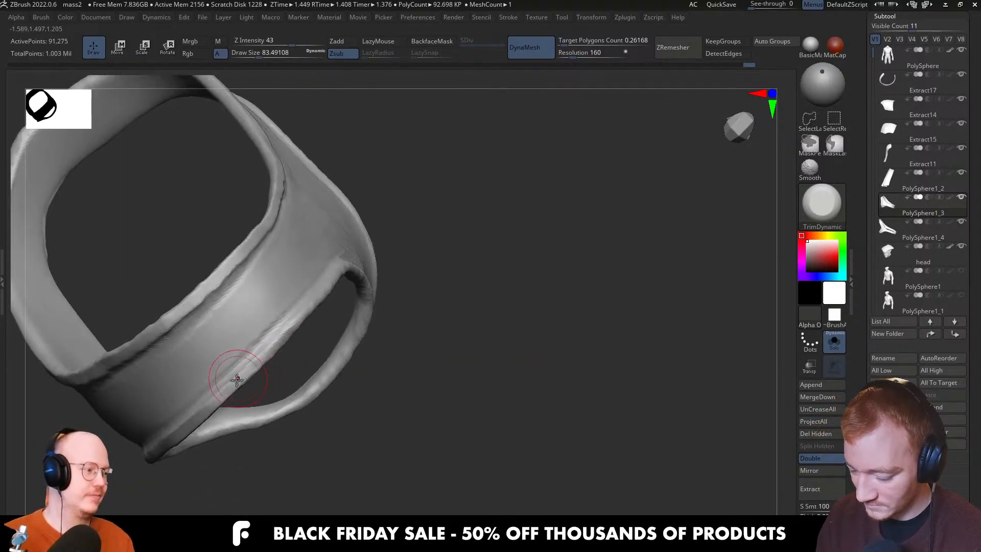
{"action": "left_click_drag", "start_coordinate": [264, 355], "coordinate": [324, 290]}
{"action": "right_click_drag", "start_coordinate": [324, 290], "coordinate": [271, 340]}
{"action": "left_click_drag", "start_coordinate": [271, 340], "coordinate": [340, 271]}
{"action": "right_click_drag", "start_coordinate": [339, 272], "coordinate": [313, 313]}
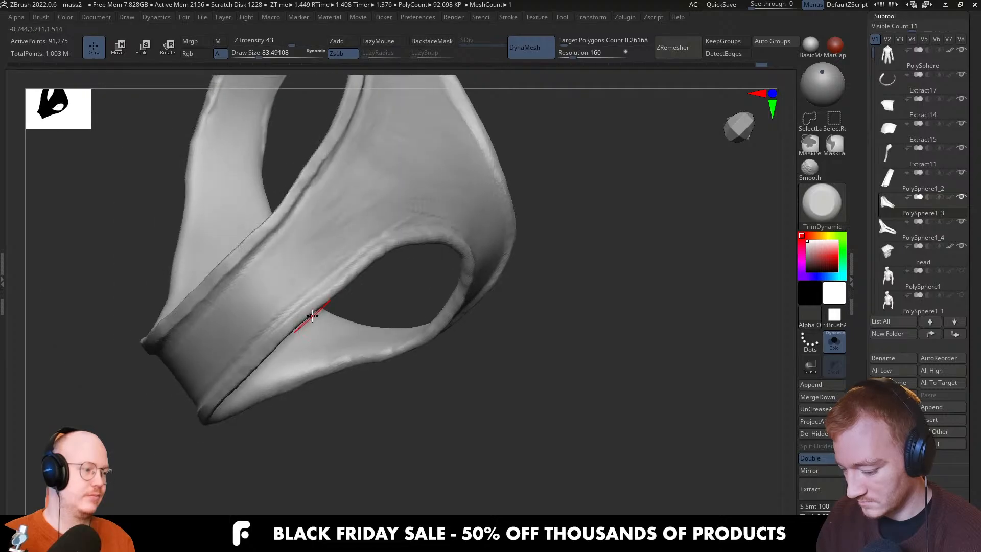
Flatten the wrap's rolled armhole edge where it curves around the front and under the arm
{"action": "left_click_drag", "start_coordinate": [294, 327], "coordinate": [409, 231]}
{"action": "mouse_move", "coordinate": [411, 230]}
{"action": "right_mouse_down"}
{"action": "mouse_move", "coordinate": [390, 272]}
{"action": "mouse_move", "coordinate": [376, 252]}
{"action": "right_mouse_up"}
{"action": "left_click_drag", "start_coordinate": [376, 253], "coordinate": [440, 224]}
{"action": "right_click_drag", "start_coordinate": [488, 220], "coordinate": [450, 186]}
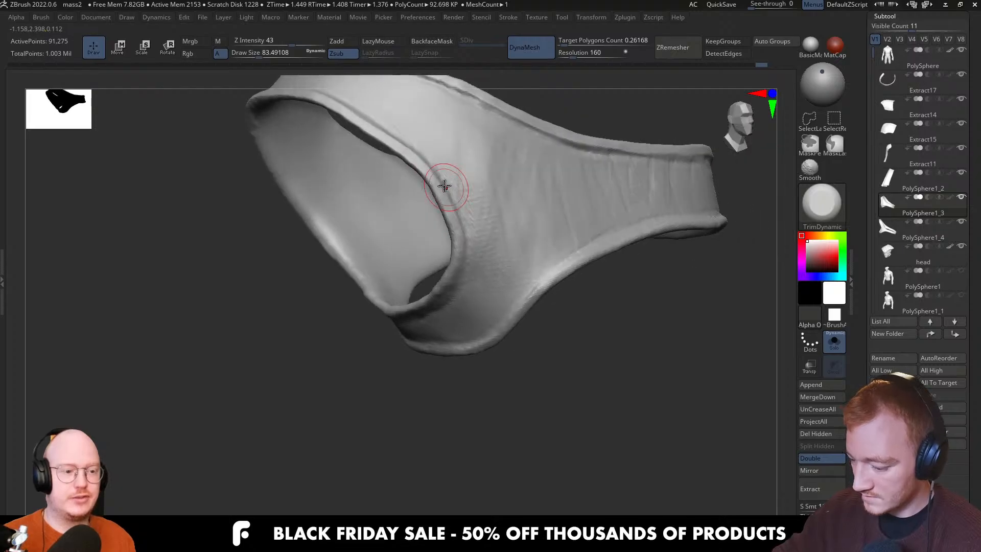
{"action": "right_click_drag", "start_coordinate": [455, 230], "coordinate": [459, 256]}
{"action": "right_click_drag", "start_coordinate": [437, 292], "coordinate": [451, 273]}
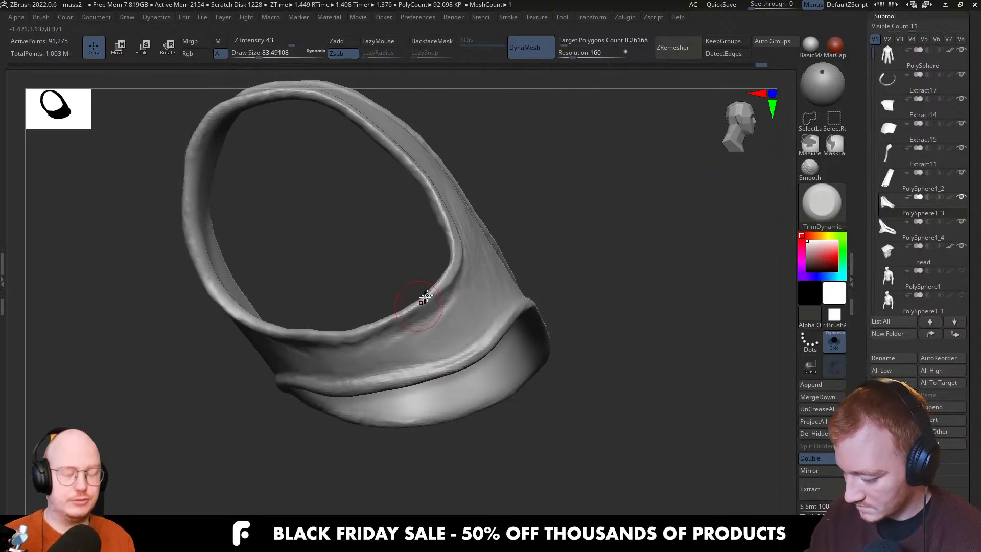
{"action": "right_click_drag", "start_coordinate": [355, 337], "coordinate": [306, 219]}
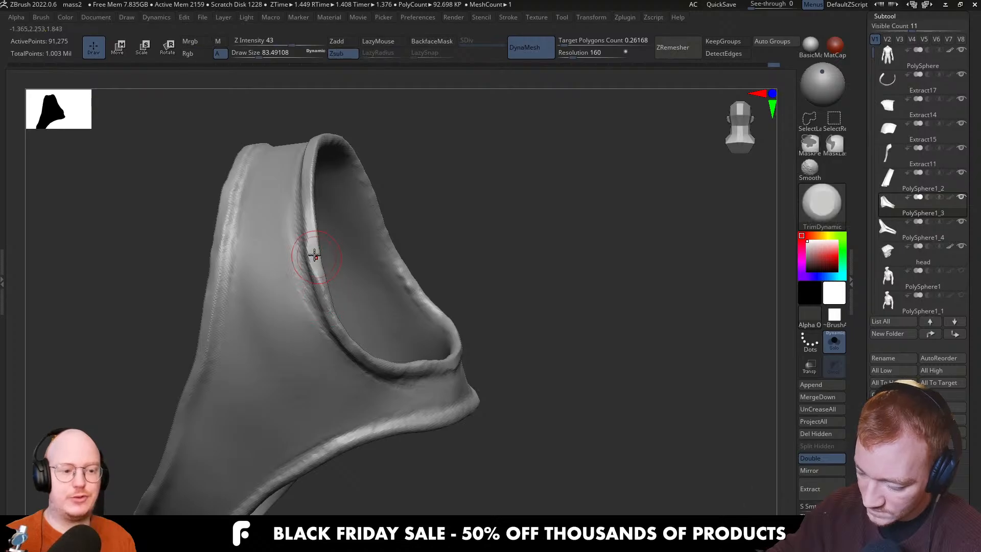
Flatten the rolled armhole edge on the back of the wrap, including the lumpy stretch beneath the arm
{"action": "left_click_drag", "start_coordinate": [313, 264], "coordinate": [344, 330]}
{"action": "right_click_drag", "start_coordinate": [344, 329], "coordinate": [334, 304]}
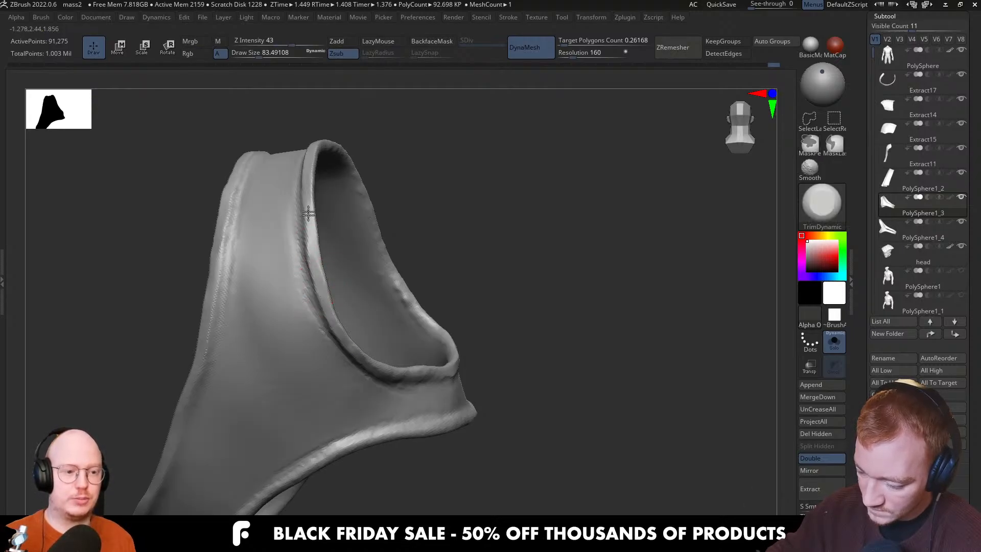
{"action": "right_click_drag", "start_coordinate": [309, 171], "coordinate": [293, 190]}
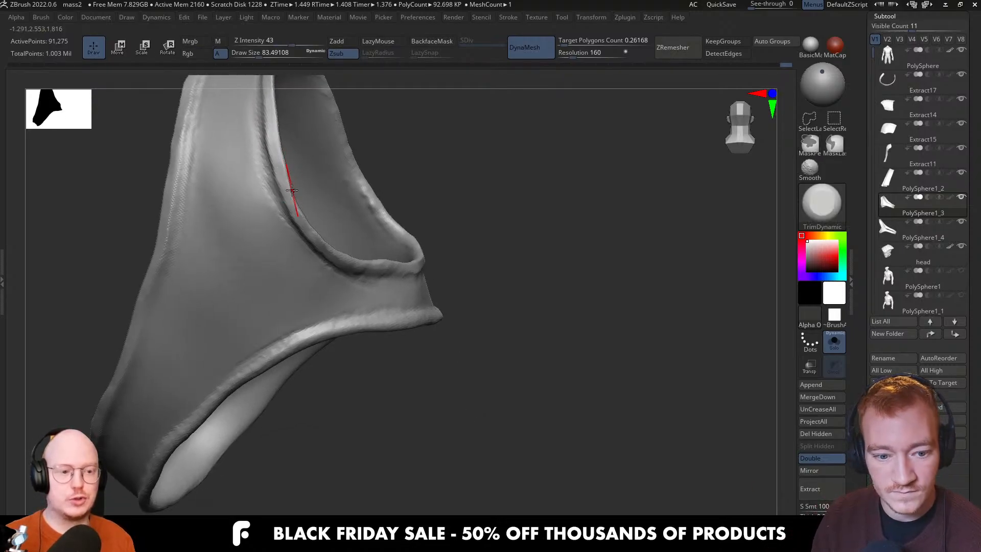
{"action": "mouse_move", "coordinate": [292, 190]}
{"action": "right_mouse_down"}
{"action": "mouse_move", "coordinate": [301, 209]}
{"action": "mouse_move", "coordinate": [285, 230]}
{"action": "mouse_move", "coordinate": [294, 262]}
{"action": "mouse_move", "coordinate": [309, 225]}
{"action": "mouse_move", "coordinate": [284, 207]}
{"action": "mouse_move", "coordinate": [306, 243]}
{"action": "right_mouse_up"}
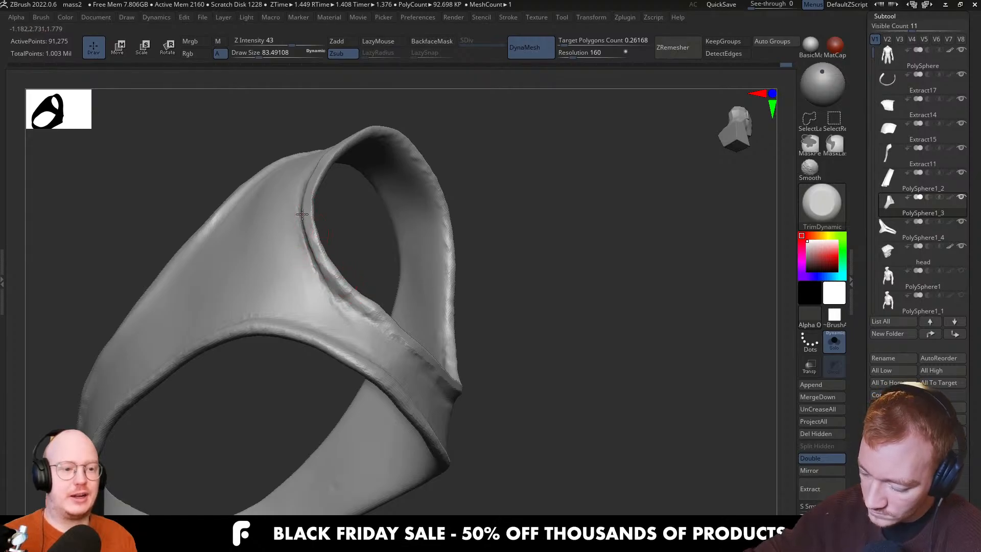
{"action": "right_click_drag", "start_coordinate": [329, 278], "coordinate": [374, 304]}
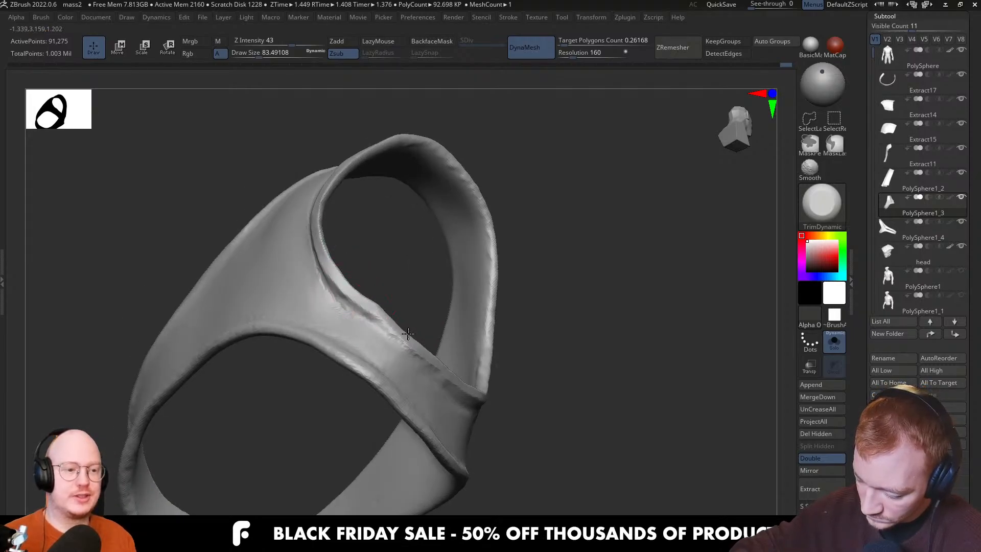
{"action": "left_click_drag", "start_coordinate": [362, 306], "coordinate": [438, 357]}
Flatten the neckline edge of the front shoulder strap once more and show the full figure to check the wrap
{"action": "mouse_move", "coordinate": [444, 365]}
{"action": "right_mouse_down"}
{"action": "mouse_move", "coordinate": [463, 386]}
{"action": "mouse_move", "coordinate": [452, 379]}
{"action": "mouse_move", "coordinate": [543, 346]}
{"action": "mouse_move", "coordinate": [524, 338]}
{"action": "right_mouse_up"}
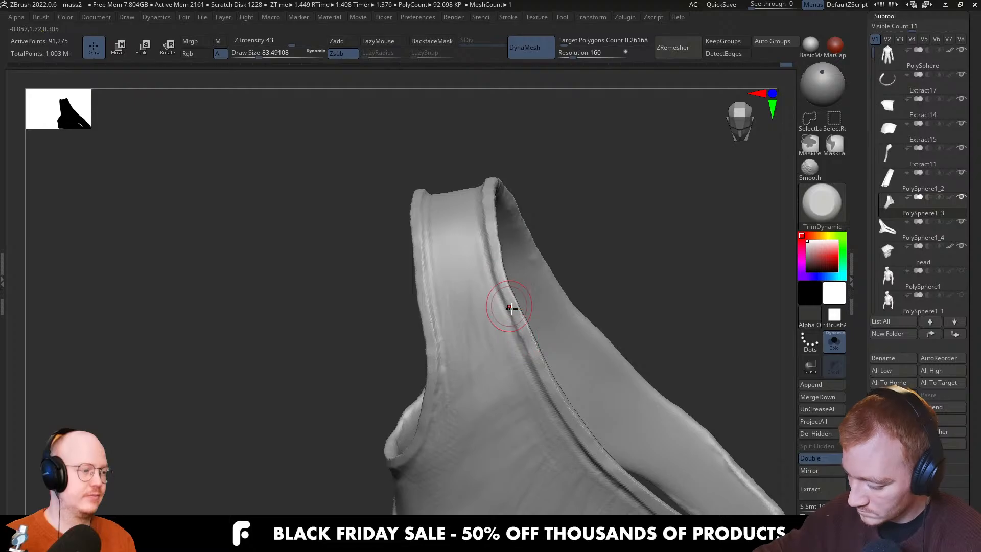
{"action": "left_click_drag", "start_coordinate": [511, 308], "coordinate": [491, 189]}
{"action": "key", "text": "alt+s"}
{"action": "mouse_move", "coordinate": [515, 369]}
{"action": "right_mouse_down"}
{"action": "mouse_move", "coordinate": [680, 271]}
{"action": "mouse_move", "coordinate": [604, 232]}
{"action": "right_mouse_up"}
{"action": "right_click_drag", "start_coordinate": [563, 390], "coordinate": [587, 429], "text": "ctrl"}
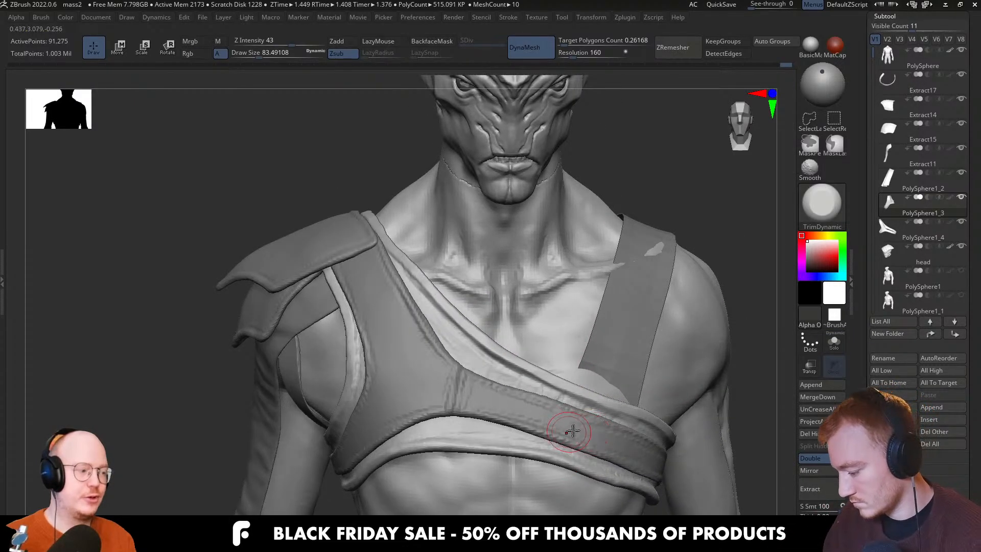
Isolate the wrap and adjust its side band with the Move brush, enlarging the draw size to about 116
{"action": "key", "text": "alt+s"}
{"action": "key", "text": "b"}
{"action": "key", "text": "m"}
{"action": "key", "text": "v"}
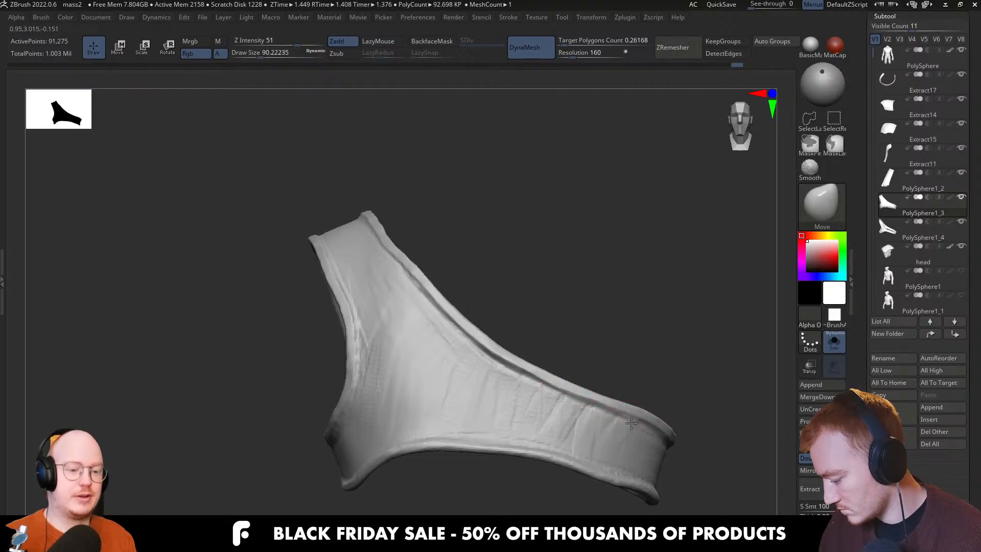
{"action": "mouse_move", "coordinate": [567, 403]}
{"action": "right_mouse_down", "text": "alt"}
{"action": "mouse_move", "coordinate": [530, 391]}
{"action": "mouse_move", "coordinate": [536, 375]}
{"action": "mouse_move", "coordinate": [567, 391]}
{"action": "right_mouse_up", "text": "alt"}
{"action": "right_click_drag", "start_coordinate": [508, 364], "coordinate": [603, 395]}
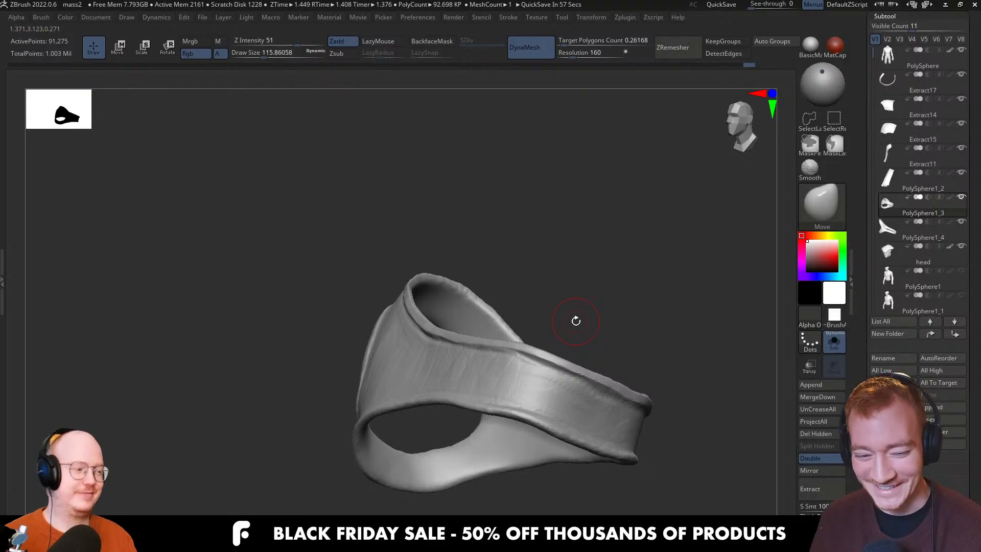
{"action": "right_click_drag", "start_coordinate": [576, 321], "coordinate": [538, 365]}
Refine the side band's fit with the Move brush at a draw size of about 140, checking it against the full figure
{"action": "key", "text": "alt+s"}
{"action": "key", "text": "bracketright"}
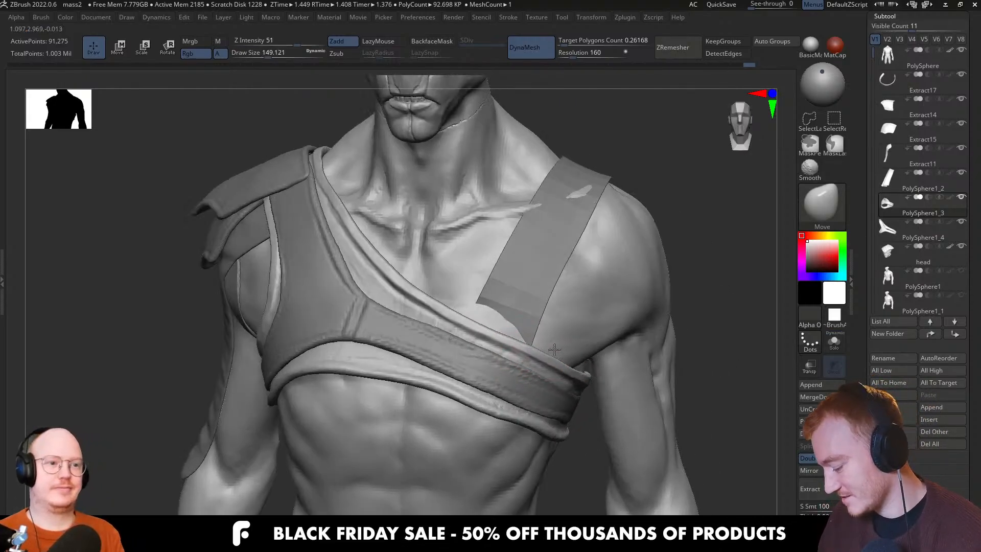
{"action": "key", "text": "alt+s"}
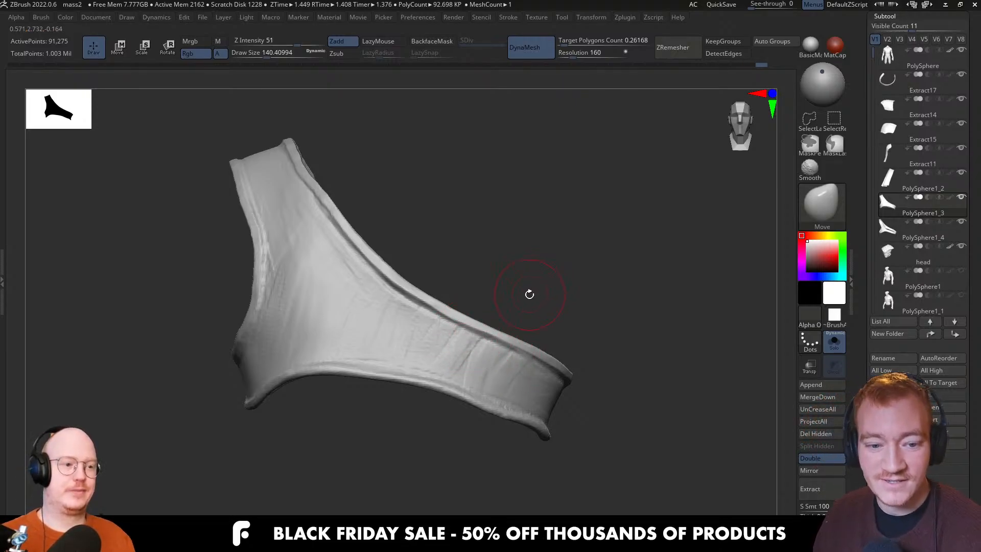
{"action": "right_click_drag", "start_coordinate": [468, 350], "coordinate": [595, 352]}
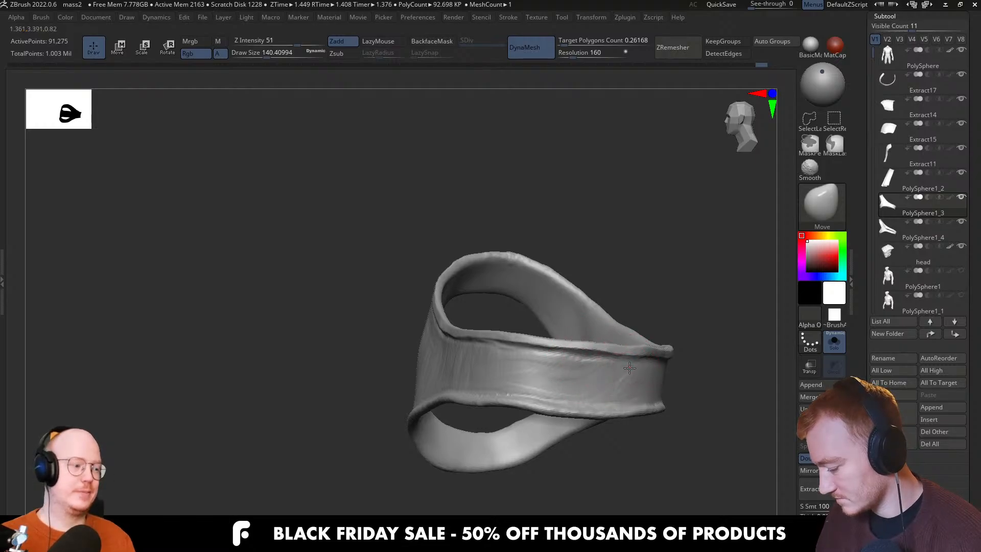
{"action": "key", "text": "alt+s"}
{"action": "mouse_move", "coordinate": [629, 368]}
{"action": "right_mouse_down"}
{"action": "mouse_move", "coordinate": [613, 376]}
{"action": "mouse_move", "coordinate": [562, 346]}
{"action": "mouse_move", "coordinate": [600, 323]}
{"action": "mouse_move", "coordinate": [499, 339]}
{"action": "mouse_move", "coordinate": [477, 285]}
{"action": "mouse_move", "coordinate": [464, 196]}
{"action": "right_mouse_up"}
Isolate the wrap and flatten its upper edge near the side with TrimDynamic at a draw size of about 140
{"action": "key", "text": "b"}
{"action": "key", "text": "t"}
{"action": "key", "text": "d"}
{"action": "key", "text": "alt+s"}
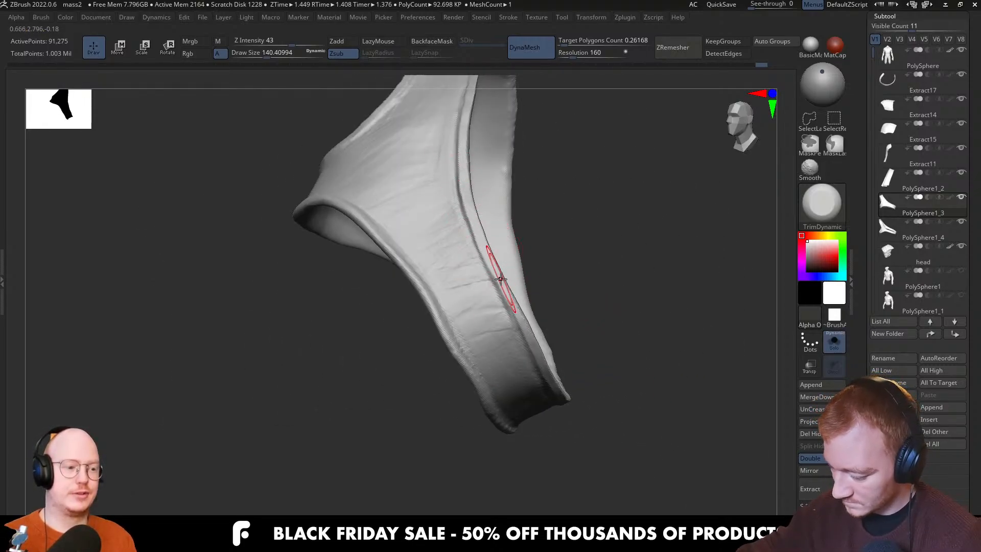
{"action": "mouse_move", "coordinate": [523, 317]}
{"action": "right_mouse_down"}
{"action": "mouse_move", "coordinate": [508, 313]}
{"action": "mouse_move", "coordinate": [523, 309]}
{"action": "right_mouse_up"}
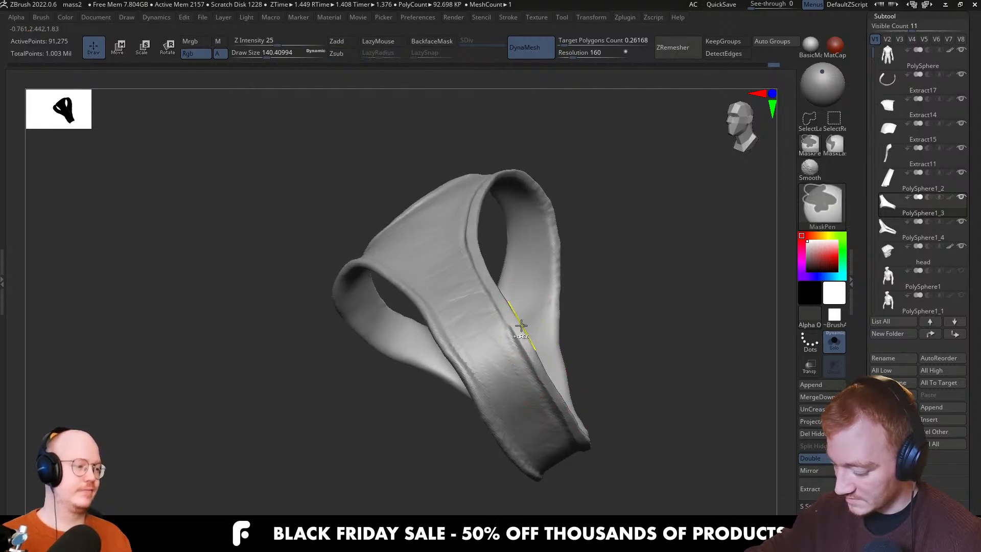
Flatten the wrap's lower rolled edge along the front and side band with TrimDynamic at a Z intensity of 43
{"action": "mouse_move", "coordinate": [478, 333]}
{"action": "right_mouse_down"}
{"action": "mouse_move", "coordinate": [432, 320]}
{"action": "mouse_move", "coordinate": [449, 313]}
{"action": "mouse_move", "coordinate": [398, 338]}
{"action": "mouse_move", "coordinate": [373, 324]}
{"action": "mouse_move", "coordinate": [363, 353]}
{"action": "mouse_move", "coordinate": [471, 306]}
{"action": "mouse_move", "coordinate": [486, 306]}
{"action": "mouse_move", "coordinate": [507, 339]}
{"action": "mouse_move", "coordinate": [472, 319]}
{"action": "mouse_move", "coordinate": [523, 326]}
{"action": "mouse_move", "coordinate": [468, 297]}
{"action": "right_mouse_up"}
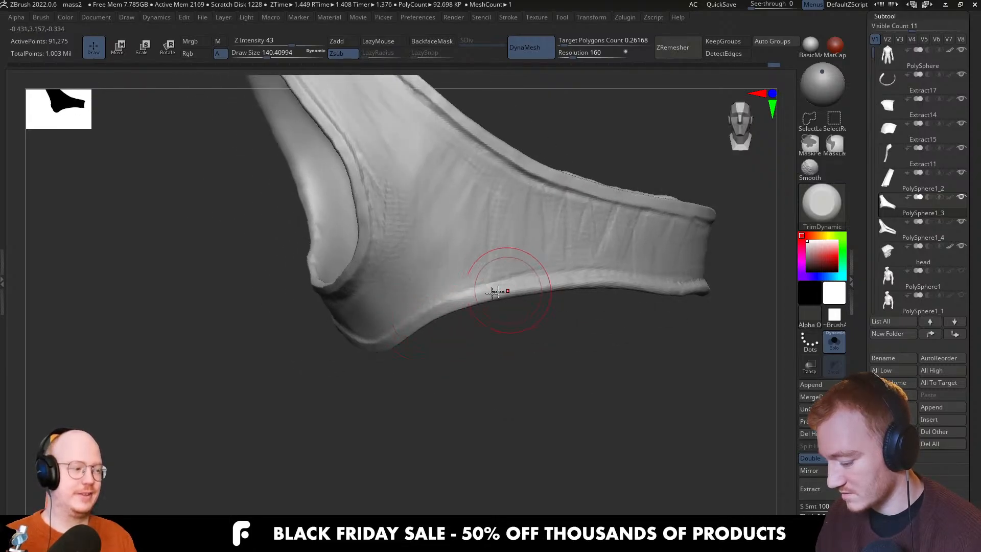
{"action": "right_click_drag", "start_coordinate": [503, 292], "coordinate": [487, 296]}
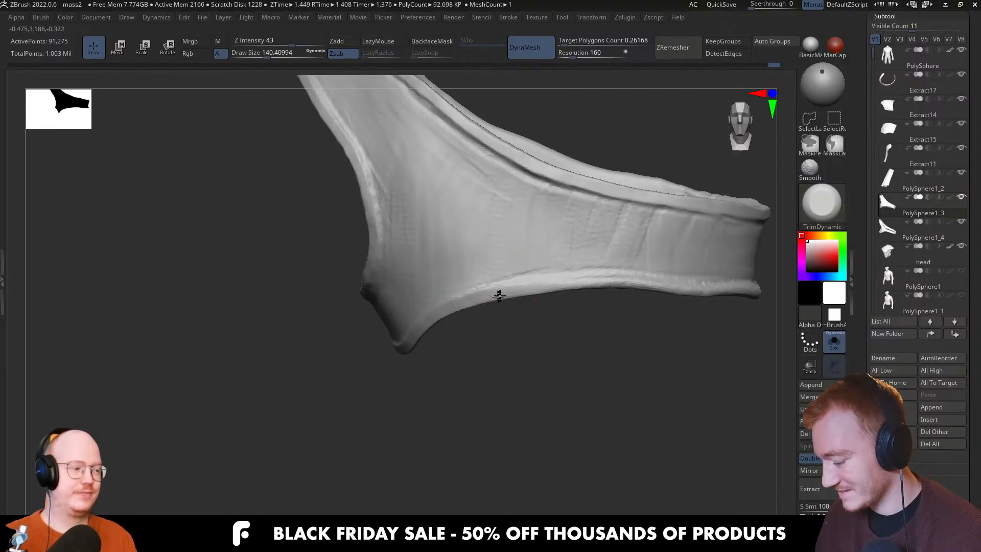
{"action": "mouse_move", "coordinate": [565, 281]}
{"action": "right_mouse_down"}
{"action": "mouse_move", "coordinate": [547, 276]}
{"action": "mouse_move", "coordinate": [541, 313]}
{"action": "mouse_move", "coordinate": [551, 293]}
{"action": "mouse_move", "coordinate": [541, 263]}
{"action": "mouse_move", "coordinate": [537, 307]}
{"action": "mouse_move", "coordinate": [532, 287]}
{"action": "mouse_move", "coordinate": [559, 285]}
{"action": "mouse_move", "coordinate": [484, 305]}
{"action": "right_mouse_up"}
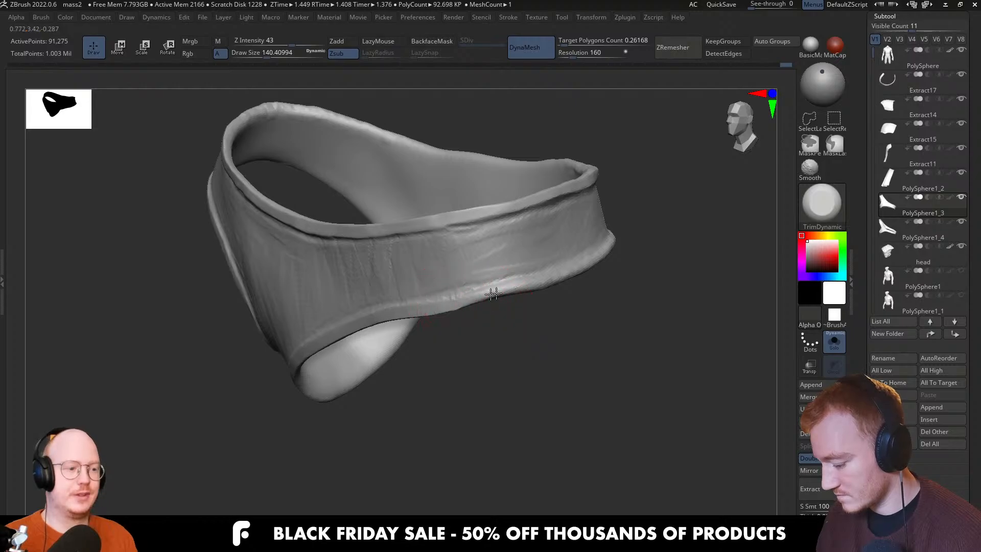
{"action": "right_click_drag", "start_coordinate": [558, 278], "coordinate": [510, 294]}
{"action": "right_click_drag", "start_coordinate": [576, 269], "coordinate": [524, 297]}
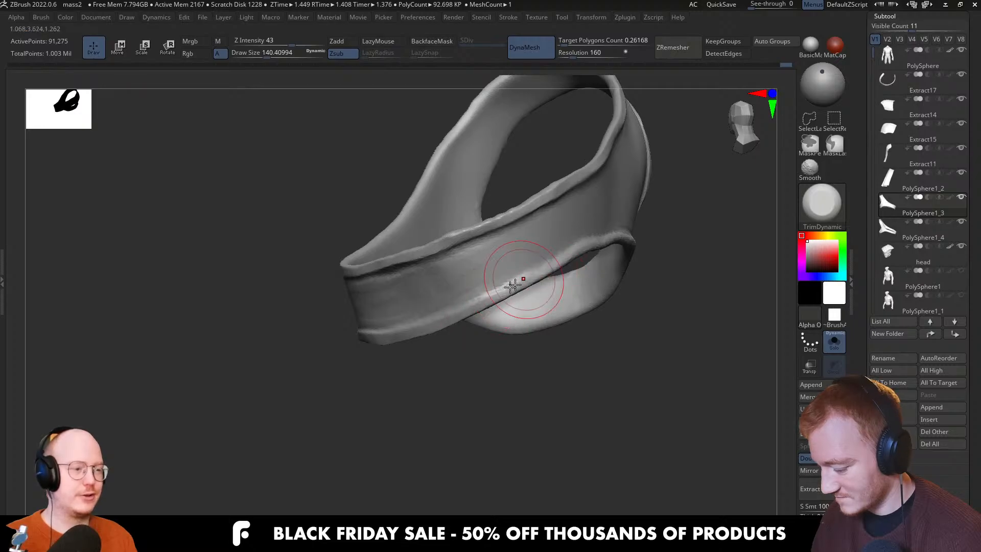
{"action": "right_click_drag", "start_coordinate": [601, 242], "coordinate": [527, 276]}
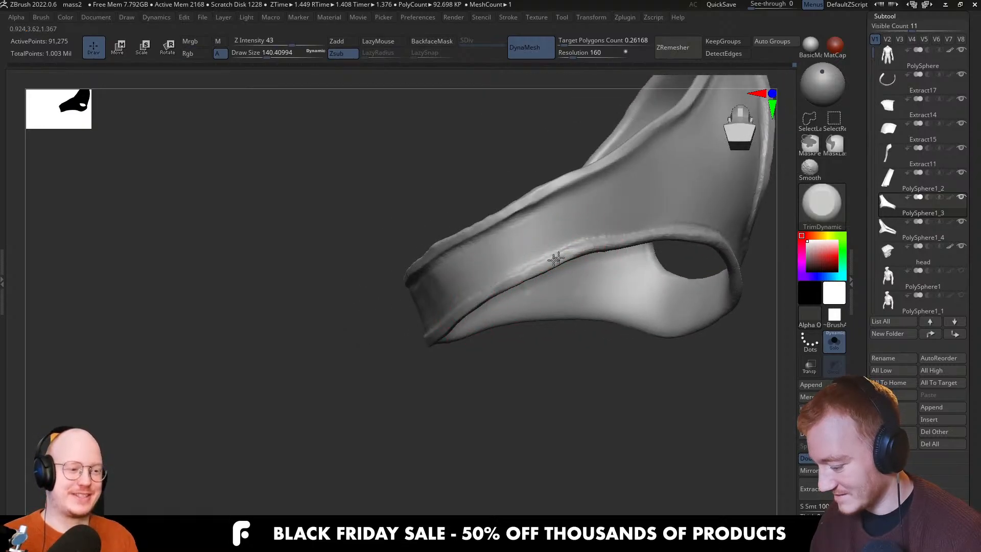
Flatten the wrap's lower rolled edge across the back and around the far side with TrimDynamic at a draw size of about 140
{"action": "mouse_move", "coordinate": [556, 259]}
{"action": "right_mouse_down"}
{"action": "mouse_move", "coordinate": [504, 263]}
{"action": "mouse_move", "coordinate": [473, 280]}
{"action": "right_mouse_up"}
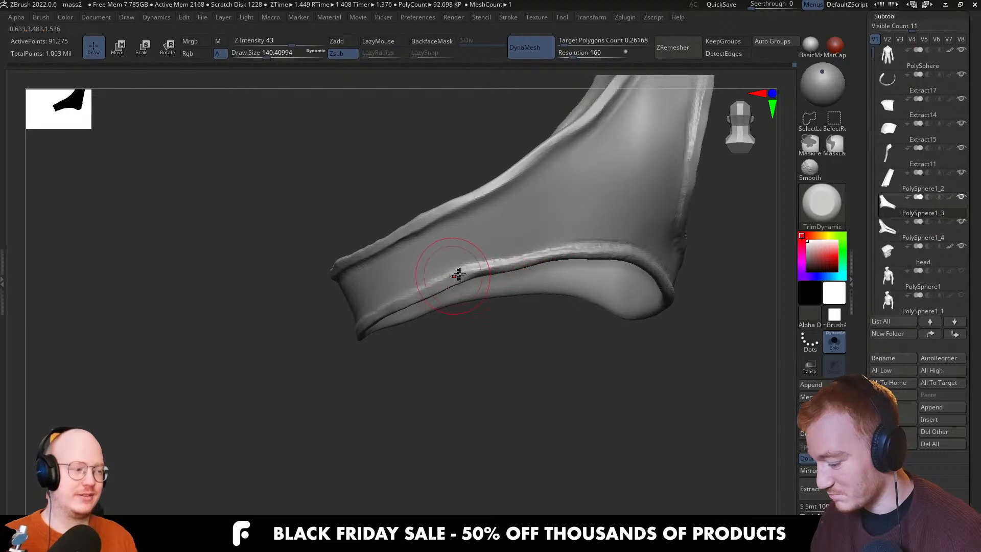
{"action": "left_click_drag", "start_coordinate": [459, 275], "coordinate": [461, 282]}
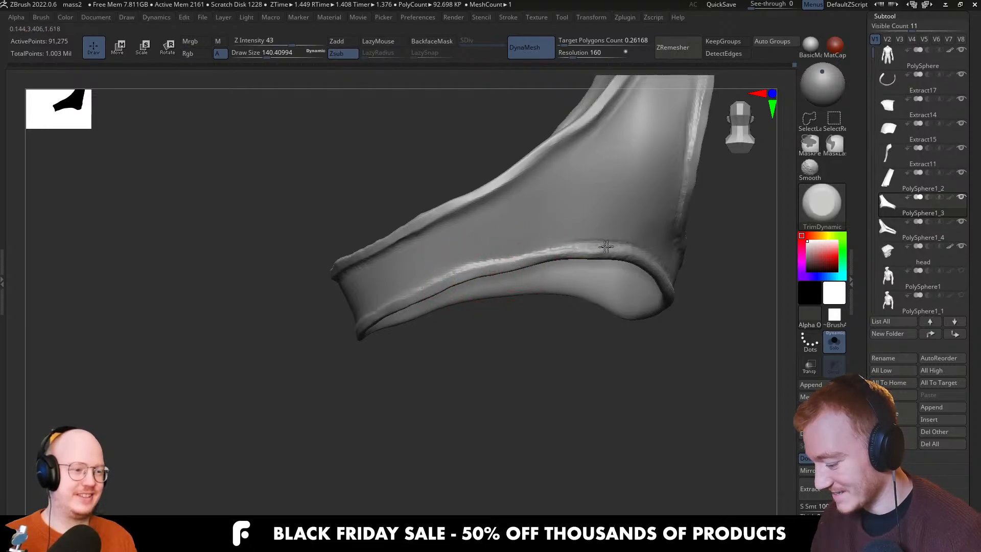
{"action": "mouse_move", "coordinate": [607, 247]}
{"action": "right_mouse_down"}
{"action": "mouse_move", "coordinate": [537, 290]}
{"action": "mouse_move", "coordinate": [499, 284]}
{"action": "mouse_move", "coordinate": [519, 287]}
{"action": "mouse_move", "coordinate": [446, 305]}
{"action": "right_mouse_up"}
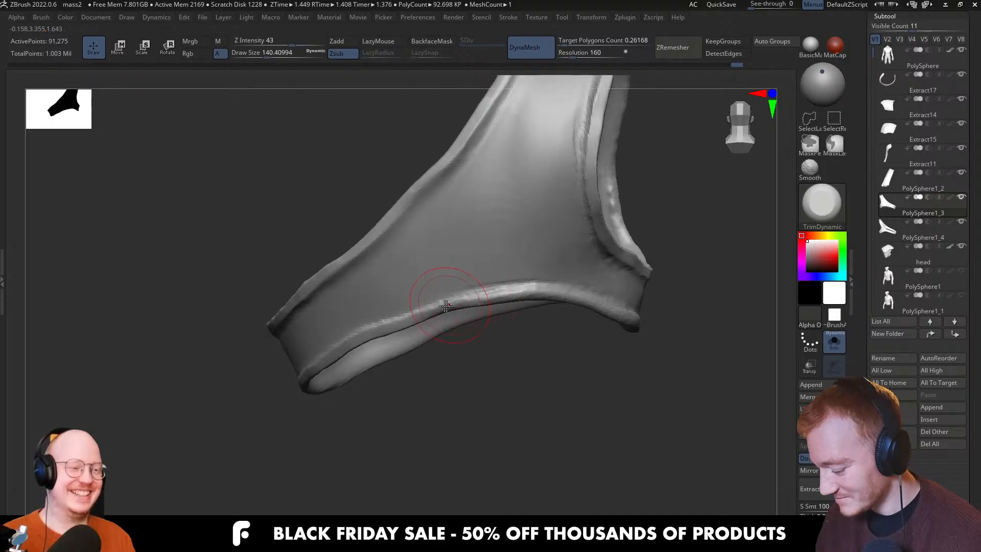
{"action": "mouse_move", "coordinate": [568, 295]}
{"action": "right_mouse_down"}
{"action": "mouse_move", "coordinate": [585, 302]}
{"action": "mouse_move", "coordinate": [500, 317]}
{"action": "right_mouse_up"}
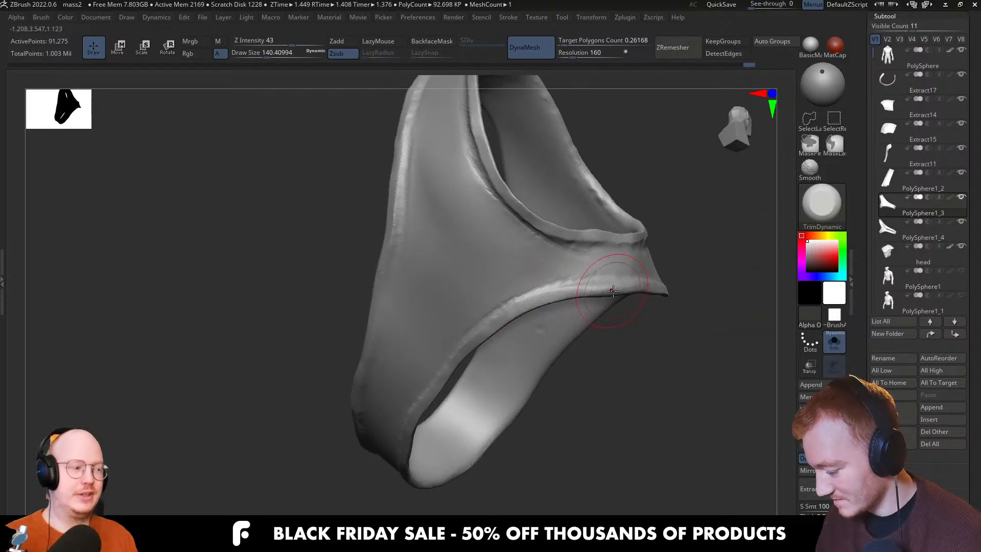
{"action": "mouse_move", "coordinate": [613, 291]}
{"action": "right_mouse_down"}
{"action": "mouse_move", "coordinate": [565, 296]}
{"action": "mouse_move", "coordinate": [544, 324]}
{"action": "mouse_move", "coordinate": [547, 307]}
{"action": "right_mouse_up"}
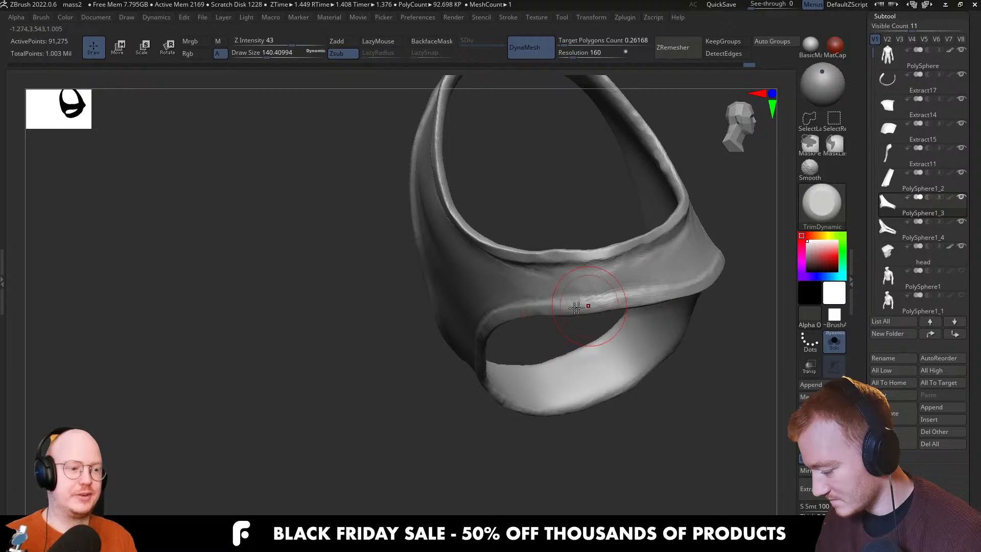
{"action": "mouse_move", "coordinate": [626, 286]}
{"action": "right_mouse_down"}
{"action": "mouse_move", "coordinate": [567, 281]}
{"action": "mouse_move", "coordinate": [511, 292]}
{"action": "mouse_move", "coordinate": [546, 310]}
{"action": "mouse_move", "coordinate": [548, 328]}
{"action": "mouse_move", "coordinate": [533, 324]}
{"action": "right_mouse_up"}
Show the full figure and adjust the wrap's fit on the torso with the Move brush at a draw size of about 239
{"action": "key", "text": "b"}
{"action": "key", "text": "m"}
{"action": "key", "text": "v"}
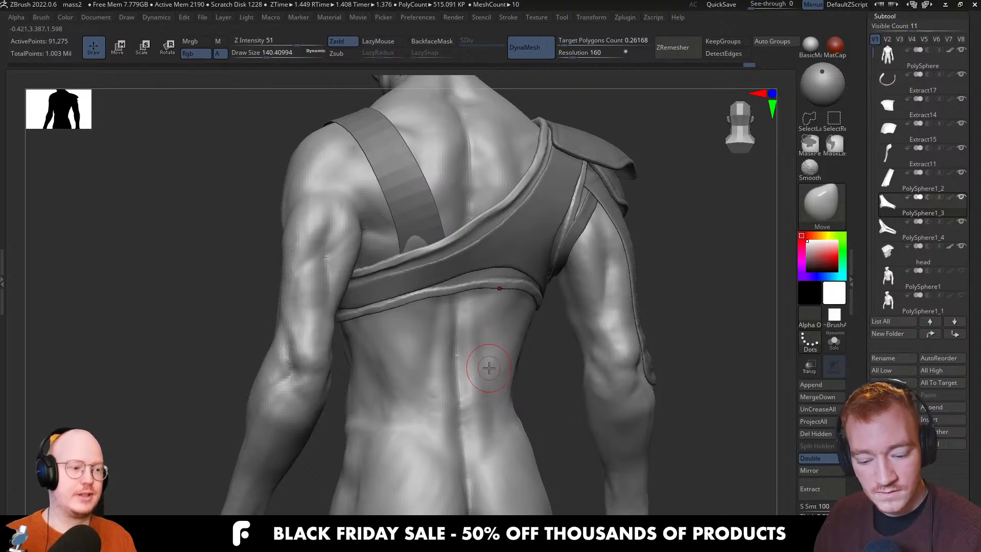
{"action": "mouse_move", "coordinate": [489, 368]}
{"action": "right_mouse_down"}
{"action": "mouse_move", "coordinate": [503, 328]}
{"action": "mouse_move", "coordinate": [475, 217]}
{"action": "mouse_move", "coordinate": [567, 217]}
{"action": "mouse_move", "coordinate": [521, 296]}
{"action": "right_mouse_up"}
{"action": "key", "text": "s"}
{"action": "left_click", "coordinate": [475, 217]}
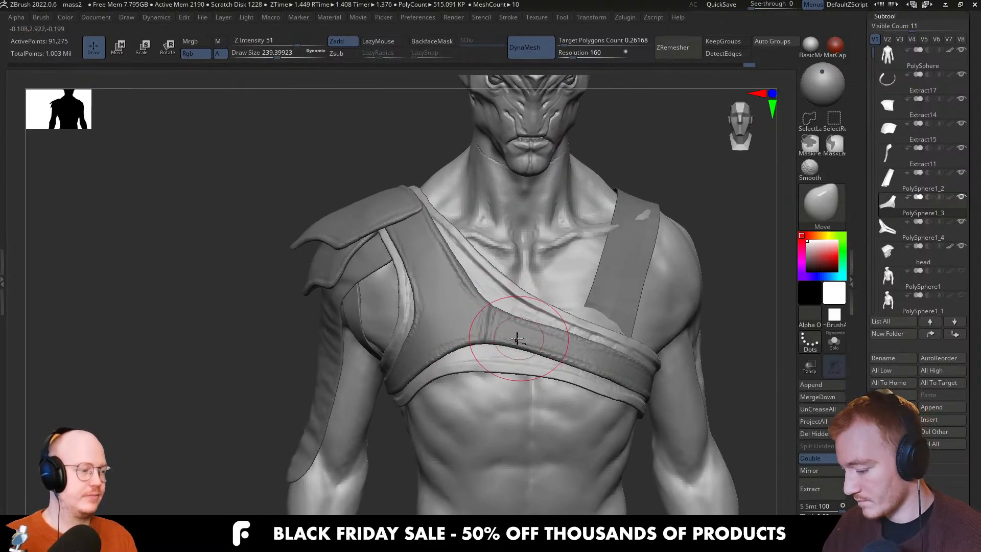
{"action": "mouse_move", "coordinate": [517, 338]}
{"action": "right_mouse_down"}
{"action": "mouse_move", "coordinate": [506, 320]}
{"action": "mouse_move", "coordinate": [529, 304]}
{"action": "mouse_move", "coordinate": [539, 271]}
{"action": "right_mouse_up"}
Adjust the chest harness around the armhole and the shoulder armour with the Move brush, enlarging the draw size to about 365
{"action": "left_click", "coordinate": [532, 304], "text": "alt"}
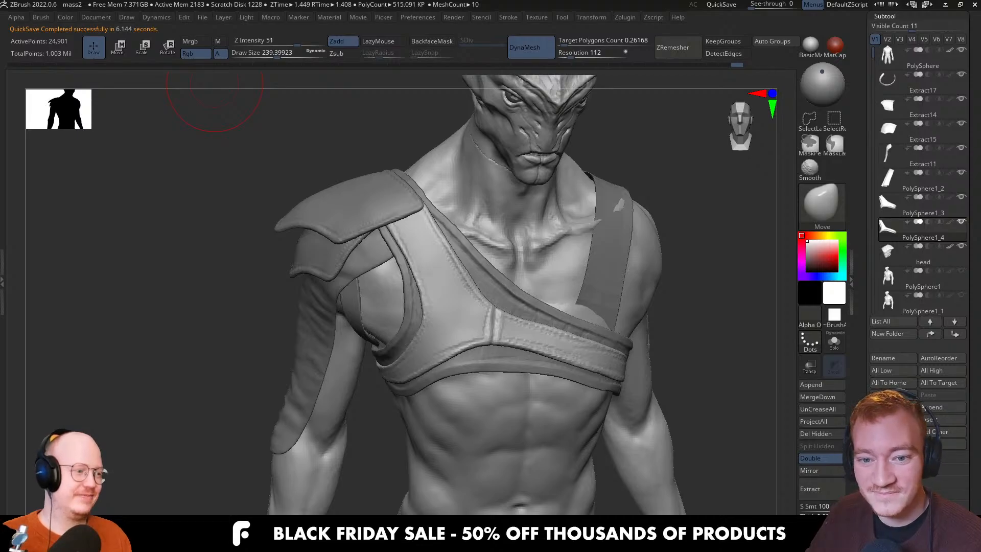
{"action": "mouse_move", "coordinate": [450, 287]}
{"action": "right_mouse_down"}
{"action": "mouse_move", "coordinate": [453, 300]}
{"action": "mouse_move", "coordinate": [463, 296]}
{"action": "mouse_move", "coordinate": [457, 289]}
{"action": "mouse_move", "coordinate": [446, 315]}
{"action": "mouse_move", "coordinate": [464, 300]}
{"action": "mouse_move", "coordinate": [445, 354]}
{"action": "mouse_move", "coordinate": [376, 339]}
{"action": "mouse_move", "coordinate": [458, 310]}
{"action": "mouse_move", "coordinate": [464, 291]}
{"action": "mouse_move", "coordinate": [495, 274]}
{"action": "mouse_move", "coordinate": [494, 255]}
{"action": "mouse_move", "coordinate": [542, 327]}
{"action": "mouse_move", "coordinate": [644, 409]}
{"action": "mouse_move", "coordinate": [577, 363]}
{"action": "mouse_move", "coordinate": [567, 334]}
{"action": "right_mouse_up"}
{"action": "key", "text": "bracketright"}
{"action": "key", "text": "bracketright"}
{"action": "key", "text": "s"}
{"action": "left_click", "coordinate": [432, 317]}
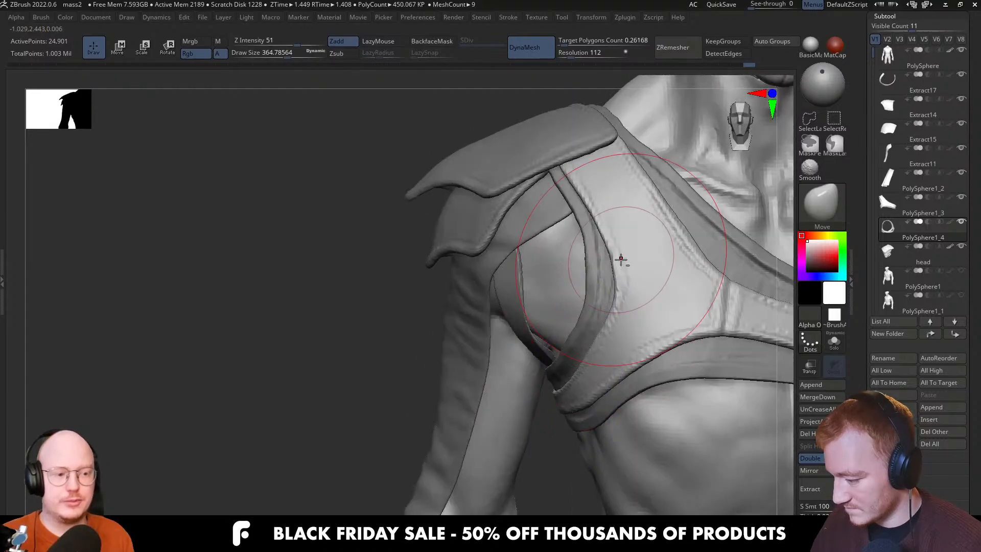
{"action": "right_click_drag", "start_coordinate": [620, 259], "coordinate": [528, 302], "text": "alt"}
{"action": "left_click", "coordinate": [499, 262], "text": "alt"}
Select the wrap and reshape its lower front edge with the Move brush, reducing the draw size to about 239
{"action": "left_click", "coordinate": [536, 309], "text": "alt"}
{"action": "right_click_drag", "start_coordinate": [506, 389], "coordinate": [501, 363]}
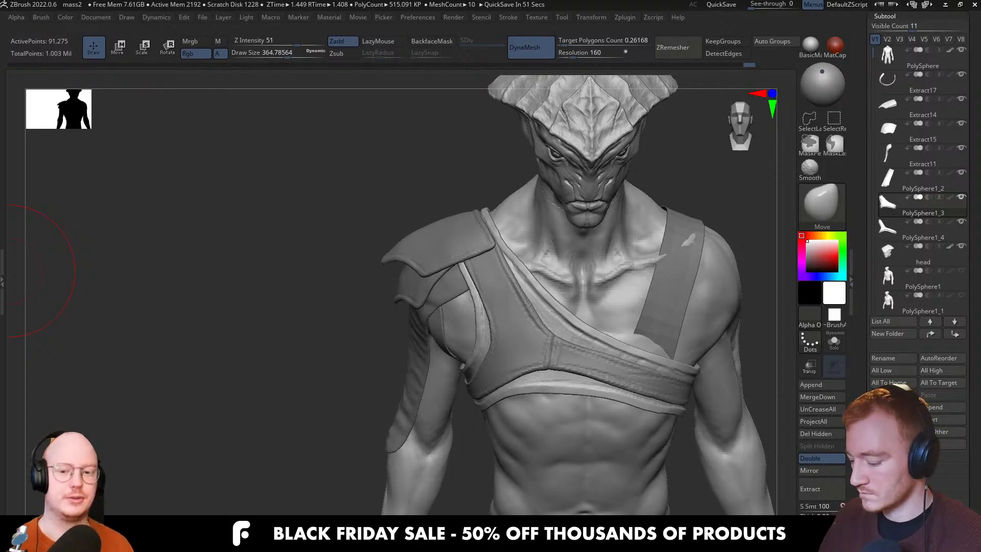
{"action": "right_click_drag", "start_coordinate": [598, 338], "coordinate": [605, 306]}
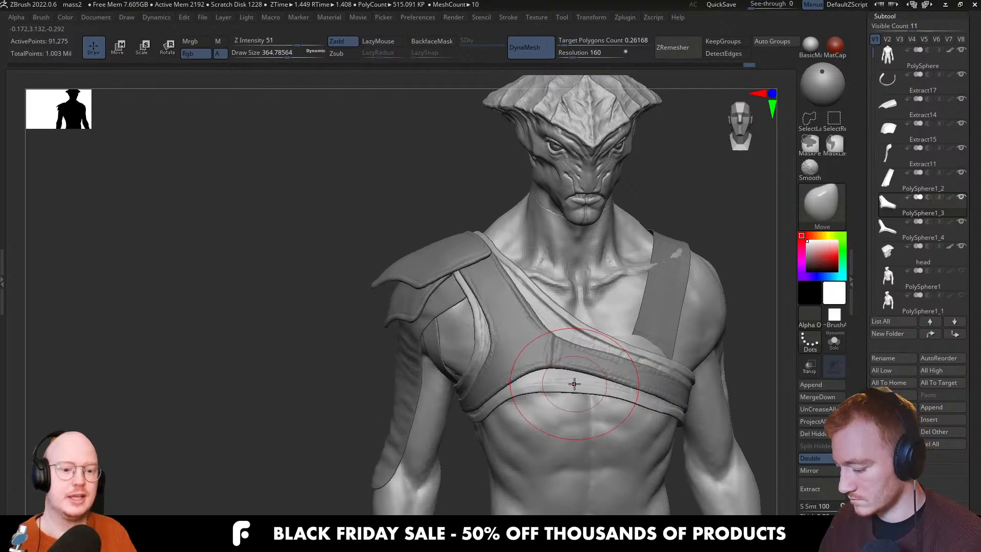
{"action": "right_click_drag", "start_coordinate": [573, 383], "coordinate": [556, 386]}
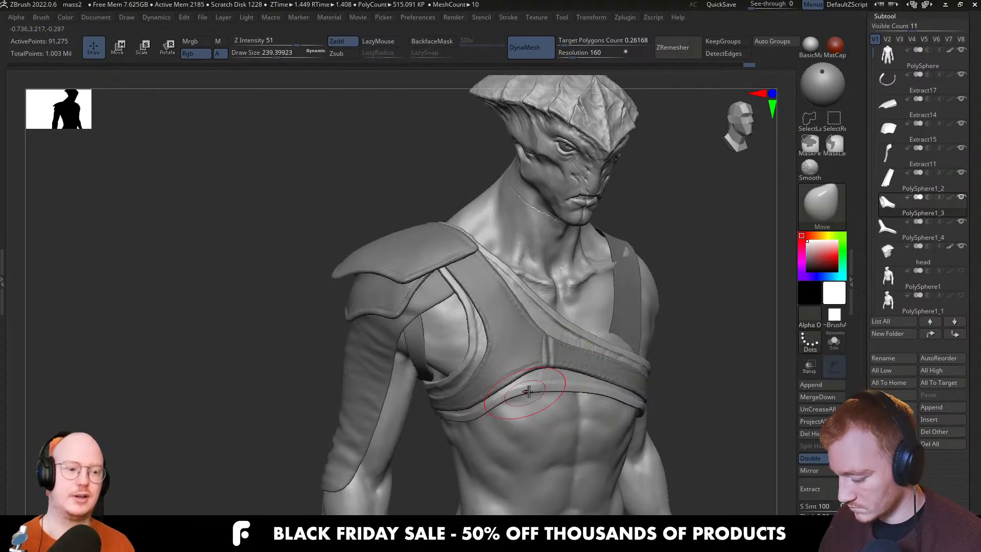
{"action": "key", "text": "s"}
{"action": "left_click_drag", "start_coordinate": [526, 389], "coordinate": [522, 395]}
Refine the wrap's front and side edges with the Move brush, reducing the draw size to about 182
{"action": "mouse_move", "coordinate": [537, 391]}
{"action": "right_mouse_down"}
{"action": "mouse_move", "coordinate": [546, 390]}
{"action": "mouse_move", "coordinate": [527, 390]}
{"action": "right_mouse_up"}
{"action": "key", "text": "s"}
{"action": "left_click_drag", "start_coordinate": [526, 391], "coordinate": [548, 393]}
{"action": "key", "text": "s"}
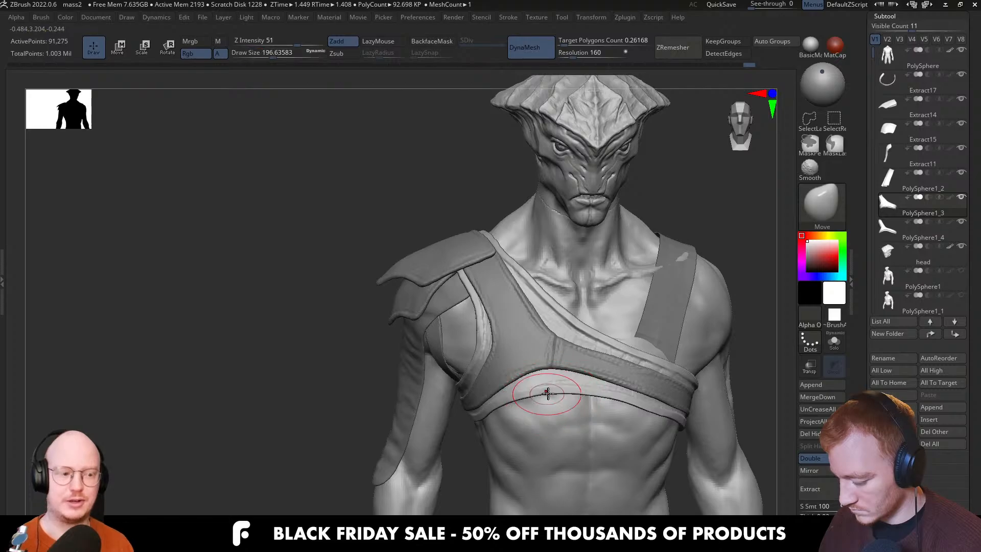
{"action": "left_click_drag", "start_coordinate": [625, 358], "coordinate": [628, 350]}
{"action": "right_click_drag", "start_coordinate": [627, 387], "coordinate": [559, 393], "text": "alt"}
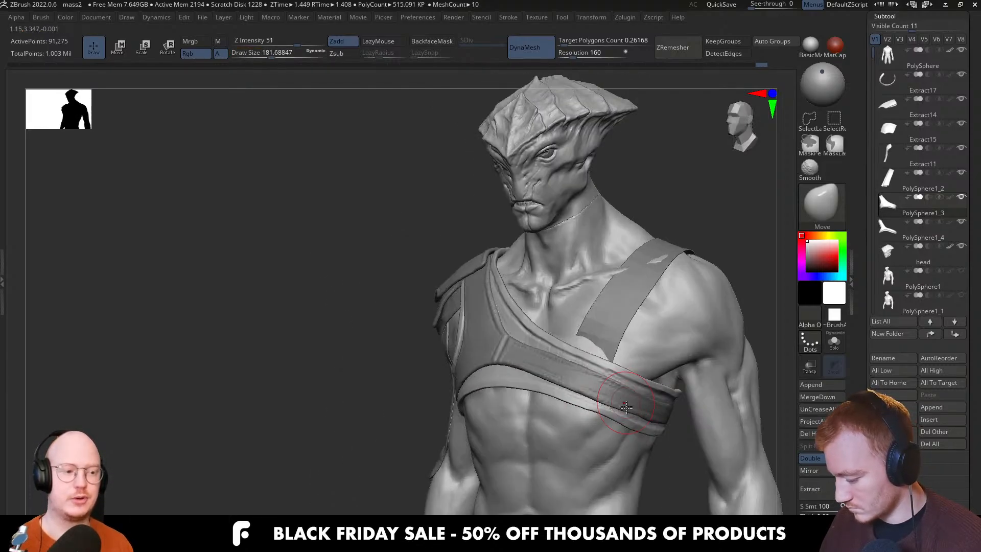
{"action": "right_click_drag", "start_coordinate": [632, 404], "coordinate": [595, 409]}
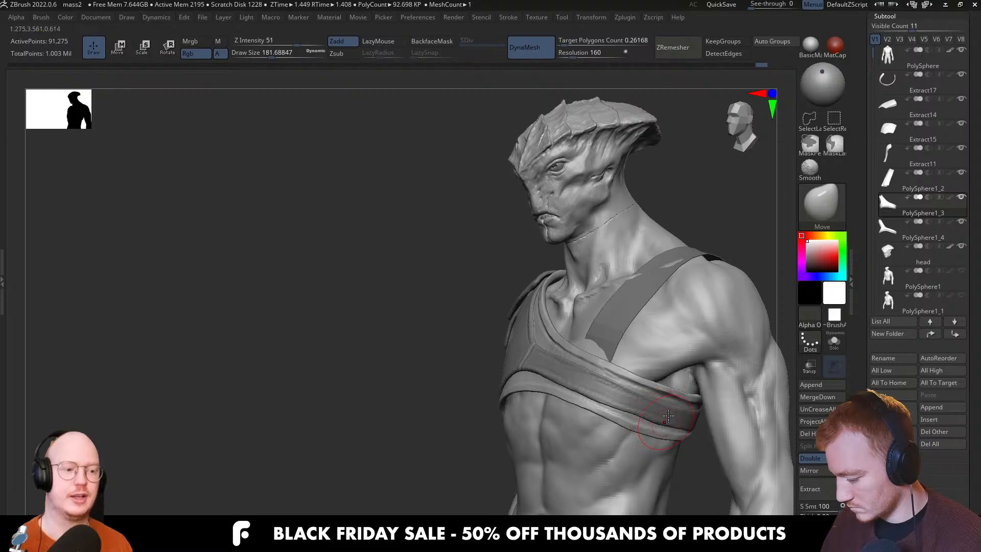
{"action": "mouse_move", "coordinate": [664, 416]}
{"action": "right_mouse_down"}
{"action": "mouse_move", "coordinate": [685, 409]}
{"action": "mouse_move", "coordinate": [678, 340]}
{"action": "mouse_move", "coordinate": [676, 413]}
{"action": "right_mouse_up"}
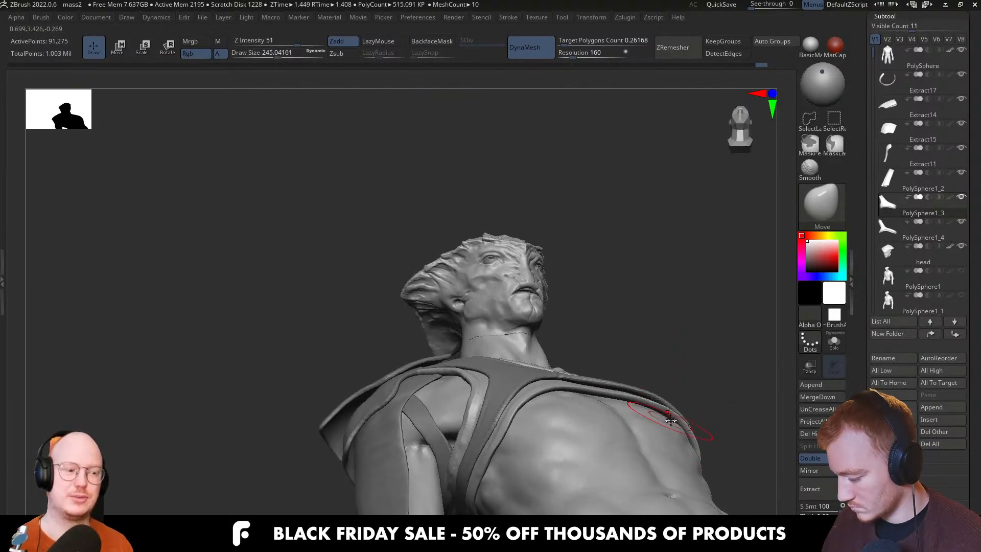
Fit the wrap's lower edge against the chest and side from below with the Move brush at a draw size of about 245
{"action": "key", "text": "s"}
{"action": "left_click_drag", "start_coordinate": [665, 421], "coordinate": [623, 401]}
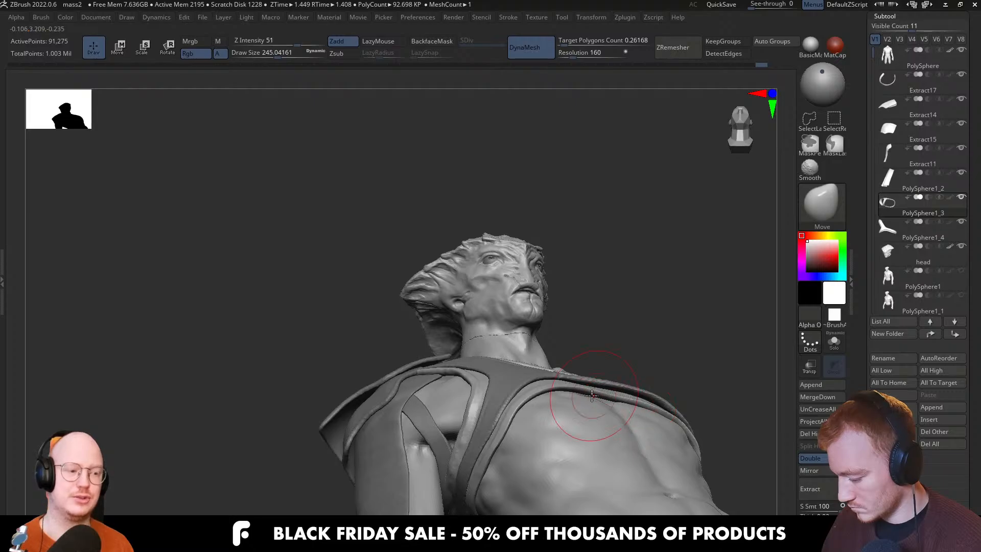
{"action": "right_click_drag", "start_coordinate": [594, 395], "coordinate": [503, 437]}
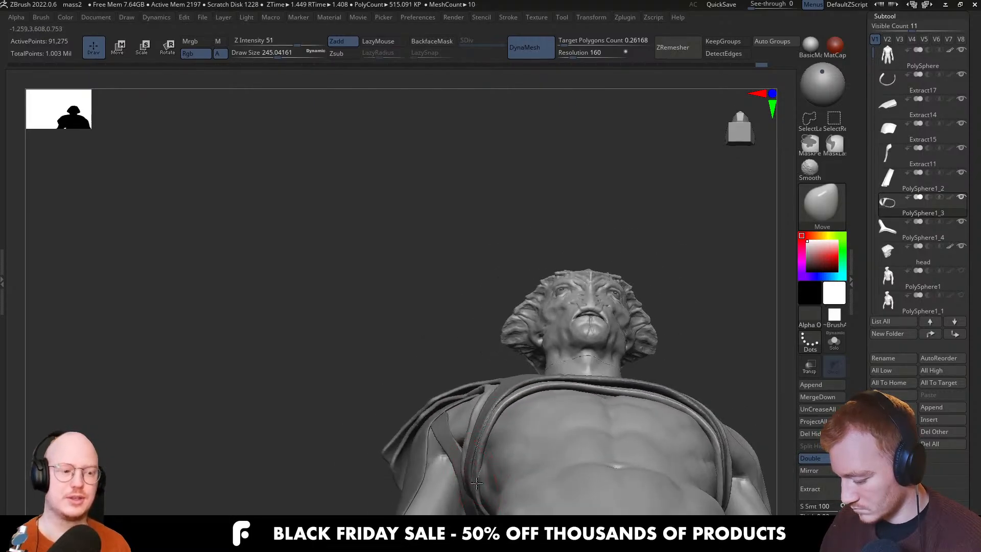
{"action": "left_click_drag", "start_coordinate": [475, 483], "coordinate": [478, 466]}
{"action": "right_click_drag", "start_coordinate": [479, 464], "coordinate": [693, 306]}
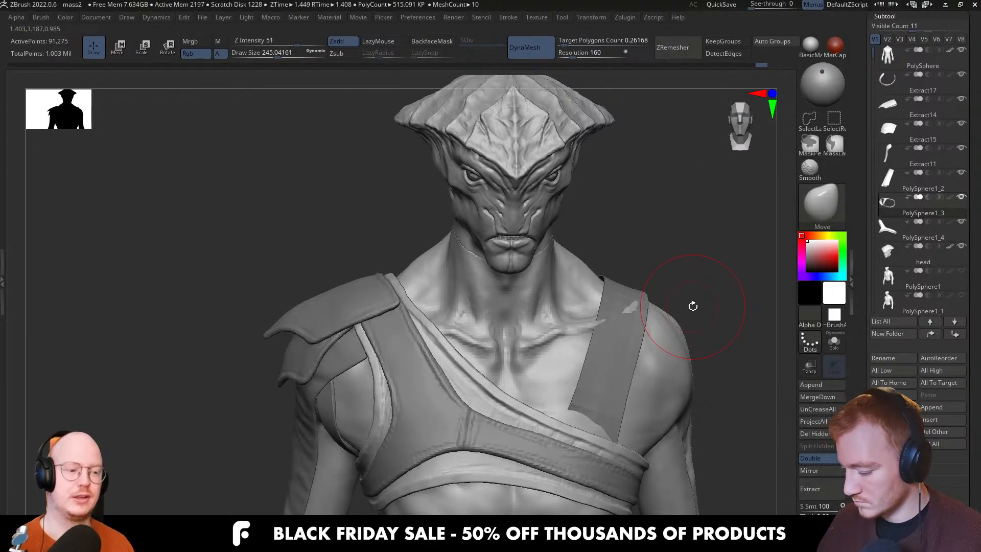
Adjust the wrap's neckline beside the harness strap with the Move brush at a draw size of about 149
{"action": "right_click_drag", "start_coordinate": [442, 392], "coordinate": [453, 350], "text": "alt"}
{"action": "key", "text": "s"}
{"action": "left_click_drag", "start_coordinate": [453, 352], "coordinate": [445, 354]}
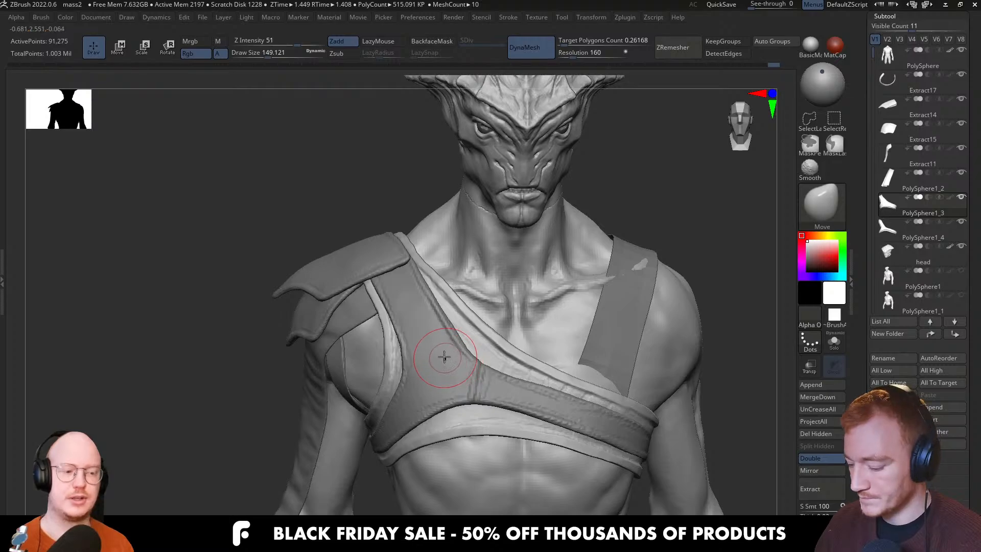
Select the chest harness and adjust its strap beneath the shoulder armour with the Move brush, reducing the draw size to about 54
{"action": "left_click", "coordinate": [444, 357], "text": "alt"}
{"action": "right_click_drag", "start_coordinate": [444, 356], "coordinate": [395, 286]}
{"action": "key", "text": "s"}
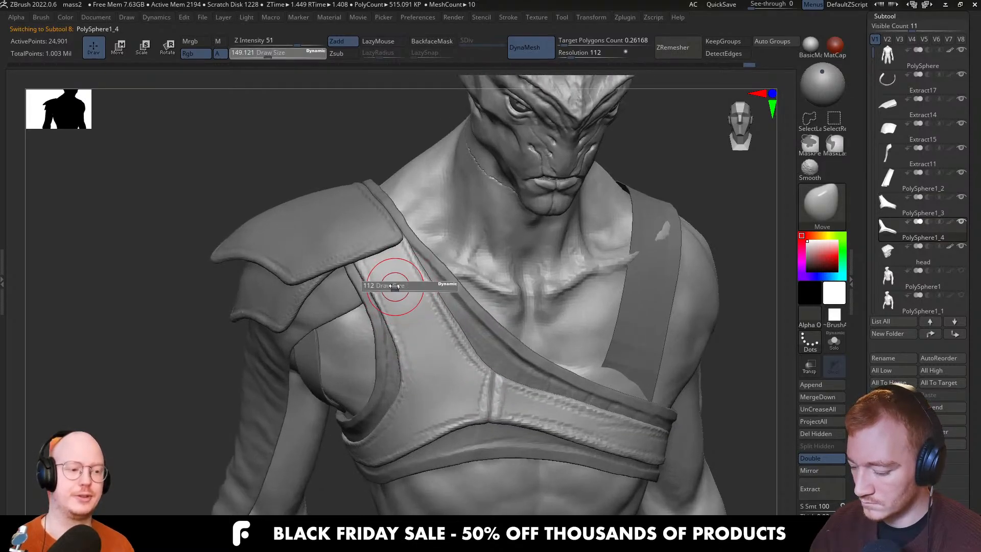
{"action": "left_click_drag", "start_coordinate": [394, 286], "coordinate": [391, 261]}
{"action": "key", "text": "s"}
{"action": "key", "text": "alt+s"}
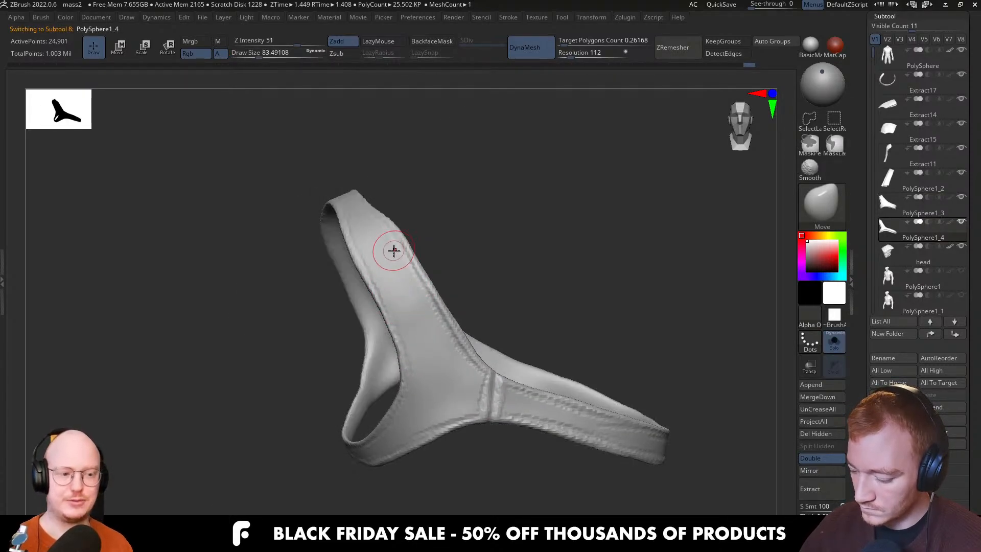
{"action": "key", "text": "alt+s"}
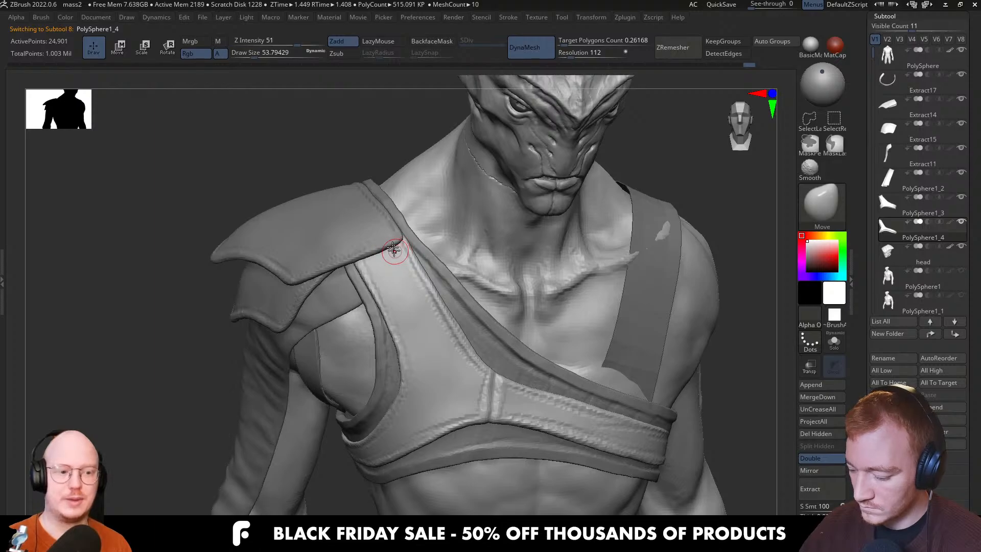
{"action": "key", "text": "ctrl"}
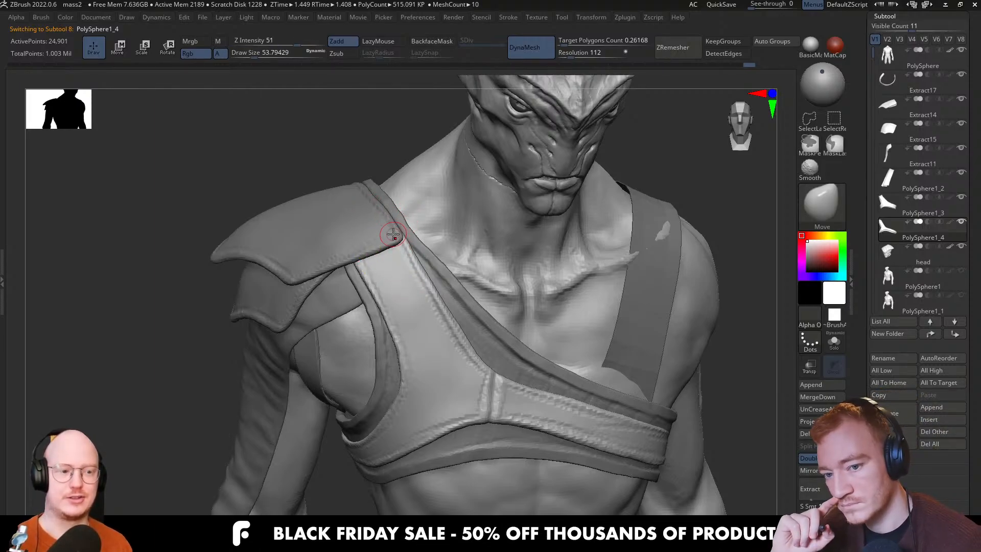
Reshape the harness's neckline corner above the front seam with the Move brush at a draw size of about 197
{"action": "right_click_drag", "start_coordinate": [403, 188], "coordinate": [497, 307]}
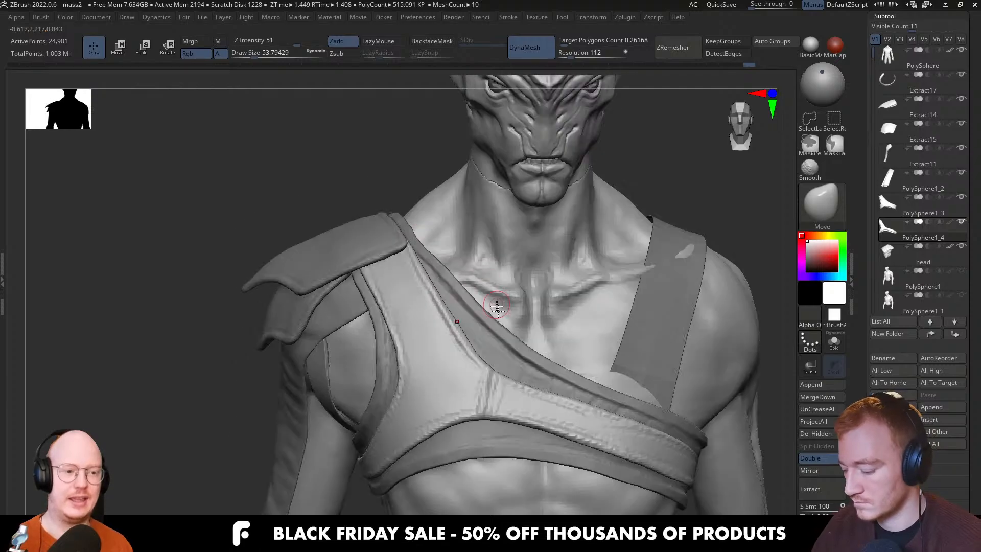
{"action": "mouse_move", "coordinate": [488, 370]}
{"action": "left_mouse_down"}
{"action": "mouse_move", "coordinate": [503, 372]}
{"action": "mouse_move", "coordinate": [496, 376]}
{"action": "left_mouse_up"}
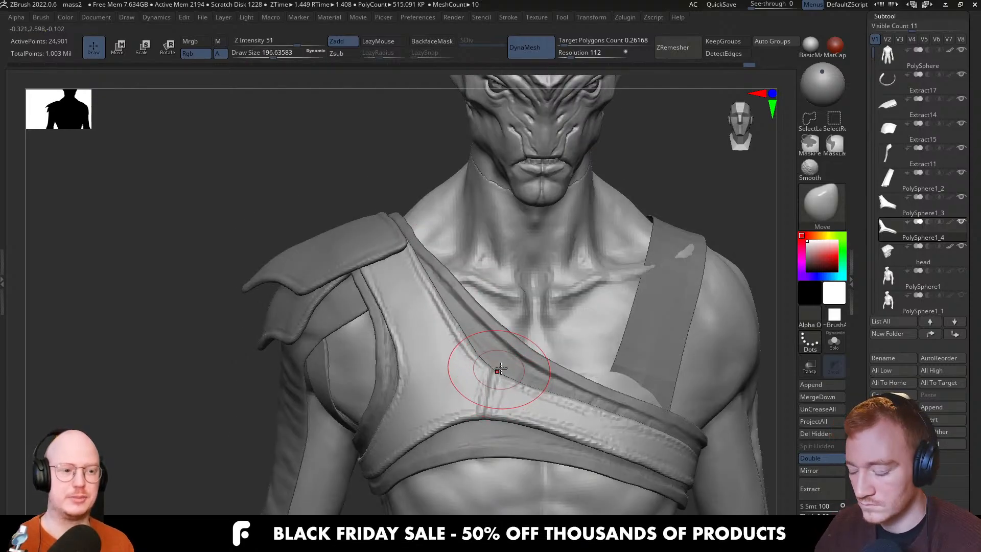
{"action": "right_click_drag", "start_coordinate": [518, 377], "coordinate": [506, 400]}
{"action": "key", "text": "]"}
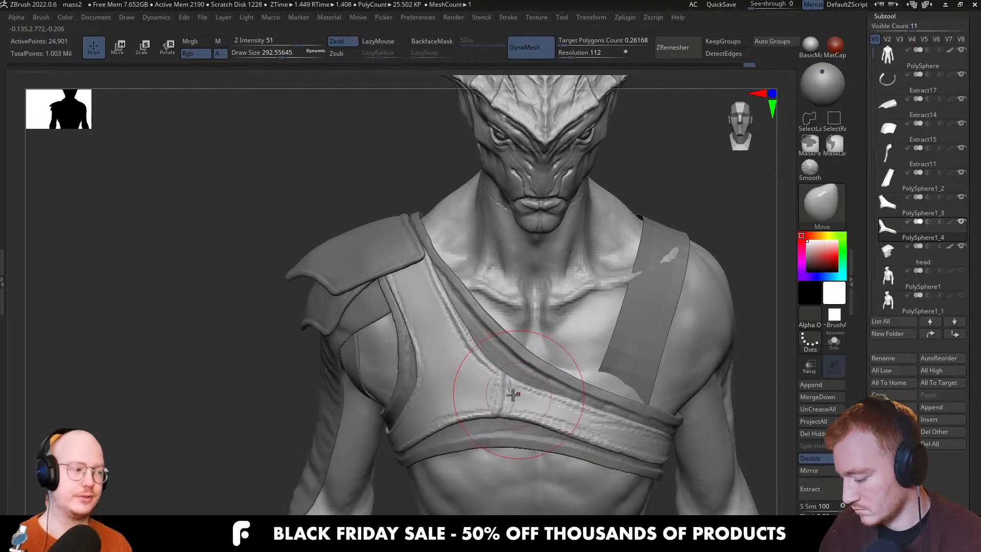
Refine the harness around its front seam with the Move brush, varying the draw size between about 163 and 234
{"action": "key", "text": "s"}
{"action": "left_click_drag", "start_coordinate": [510, 389], "coordinate": [514, 399]}
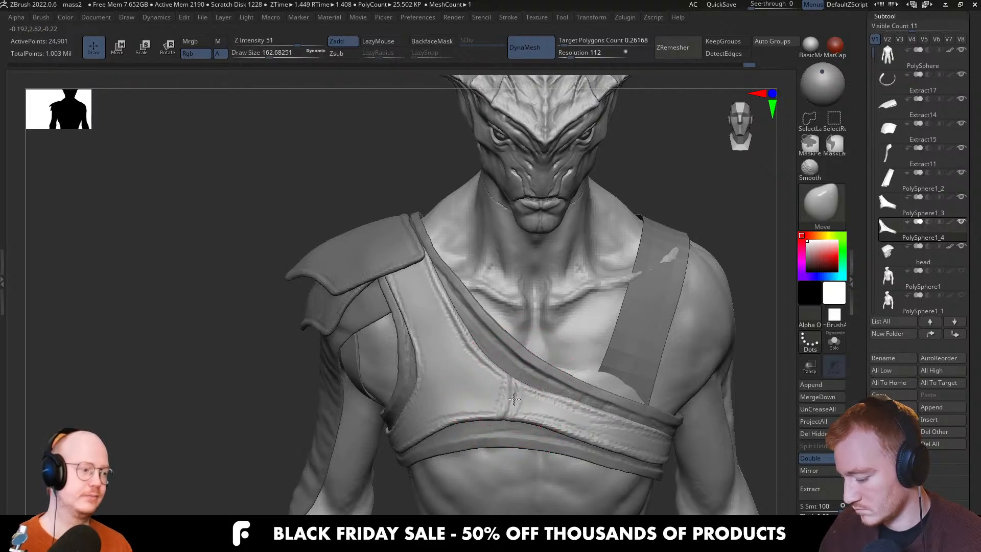
{"action": "right_click_drag", "start_coordinate": [505, 373], "coordinate": [475, 363]}
{"action": "key", "text": "]"}
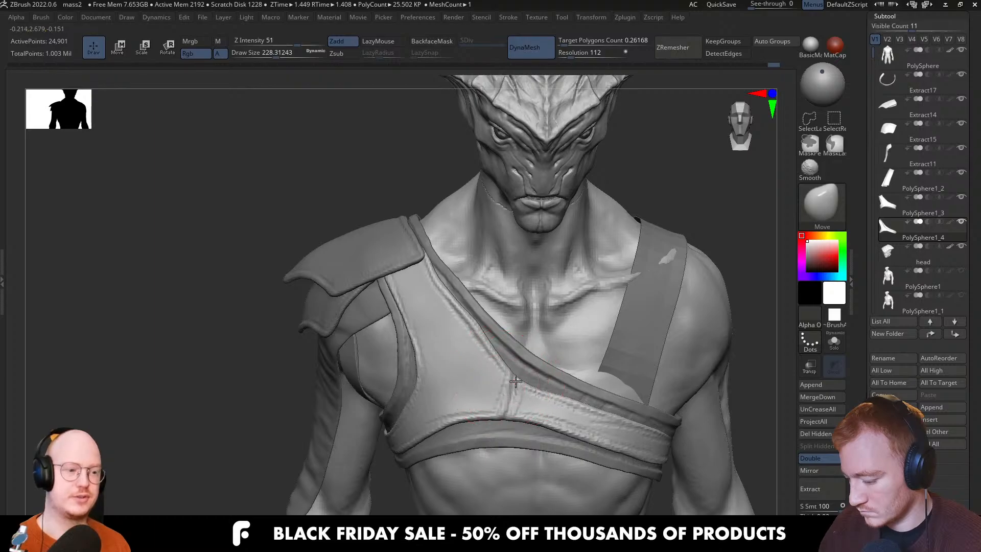
{"action": "mouse_move", "coordinate": [467, 403]}
{"action": "right_mouse_down"}
{"action": "mouse_move", "coordinate": [477, 414]}
{"action": "mouse_move", "coordinate": [508, 404]}
{"action": "right_mouse_up"}
{"action": "key", "text": "]"}
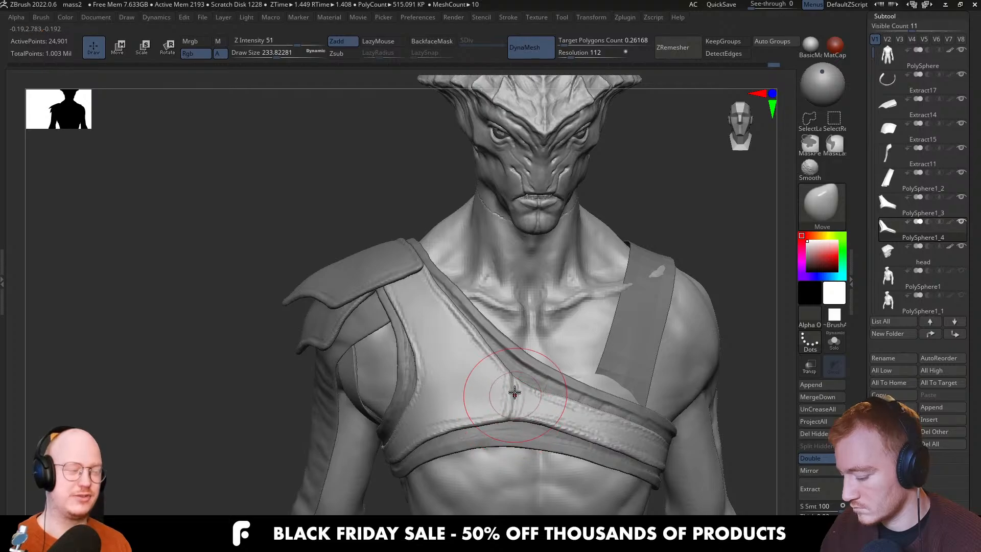
Adjust the harness's neckline edge below the shoulder armour with the Move brush, reducing the draw size to about 149
{"action": "key", "text": "["}
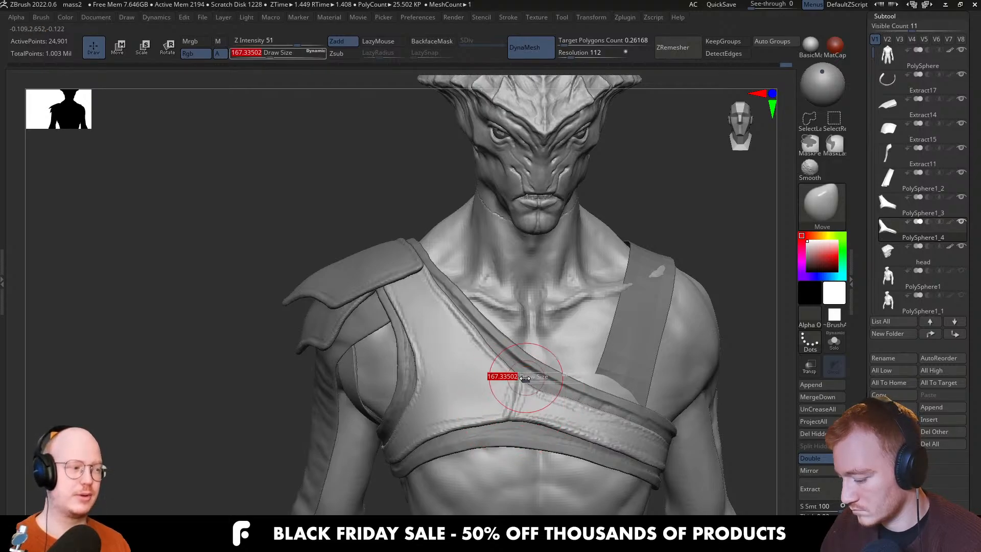
{"action": "key", "text": "["}
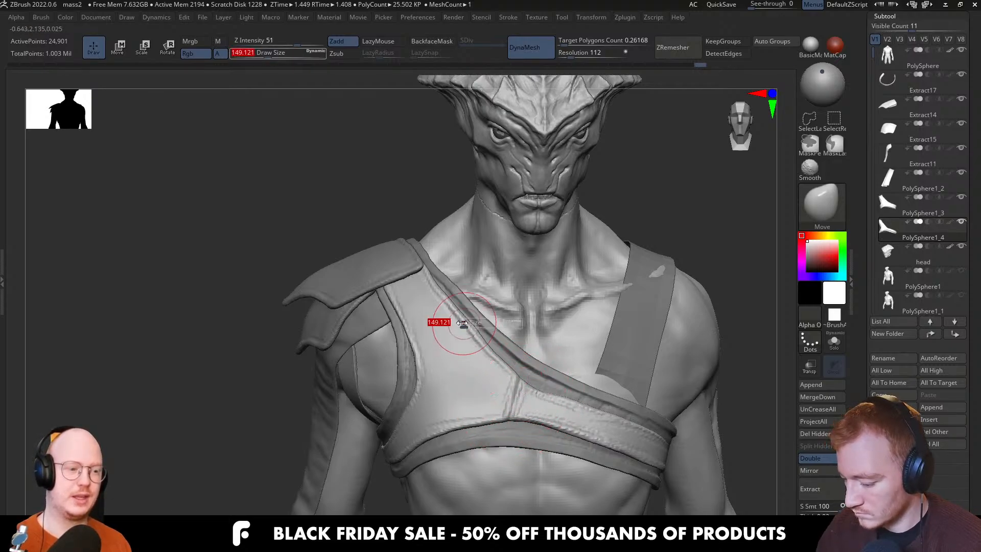
{"action": "left_click_drag", "start_coordinate": [462, 323], "coordinate": [439, 285]}
{"action": "right_click_drag", "start_coordinate": [435, 301], "coordinate": [438, 377]}
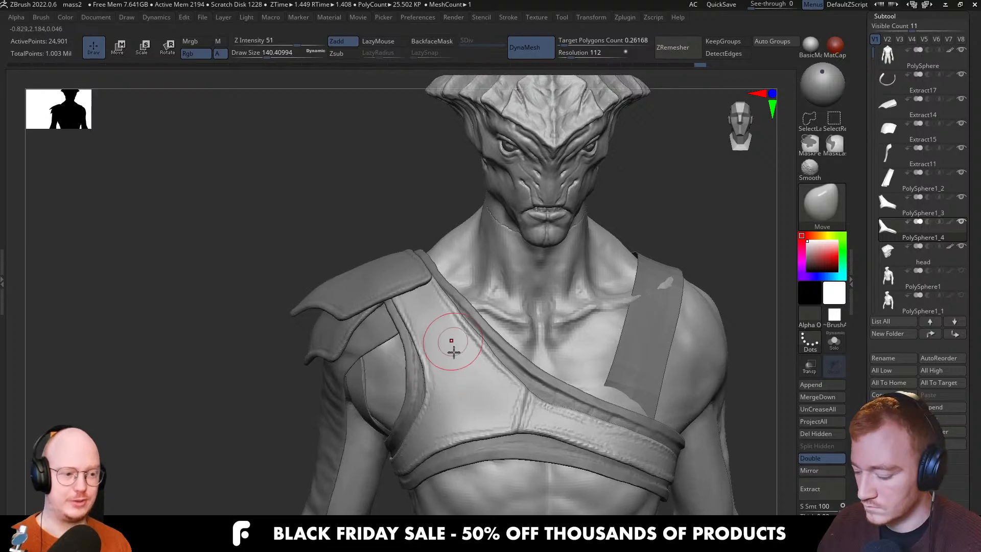
Select the outer wrap and examine it in isolation around the shoulder and neckline
{"action": "left_click", "coordinate": [455, 331], "text": "alt"}
{"action": "mouse_move", "coordinate": [470, 316]}
{"action": "right_mouse_down"}
{"action": "mouse_move", "coordinate": [463, 331]}
{"action": "mouse_move", "coordinate": [472, 308]}
{"action": "mouse_move", "coordinate": [445, 268]}
{"action": "mouse_move", "coordinate": [513, 321]}
{"action": "right_mouse_up"}
{"action": "key", "text": "]"}
{"action": "key", "text": "]"}
{"action": "key", "text": "alt+s"}
{"action": "right_click_drag", "start_coordinate": [536, 366], "coordinate": [565, 340]}
{"action": "right_click_drag", "start_coordinate": [489, 302], "coordinate": [554, 271]}
{"action": "key", "text": "alt+s"}
{"action": "right_click_drag", "start_coordinate": [541, 311], "coordinate": [544, 317], "text": "ctrl"}
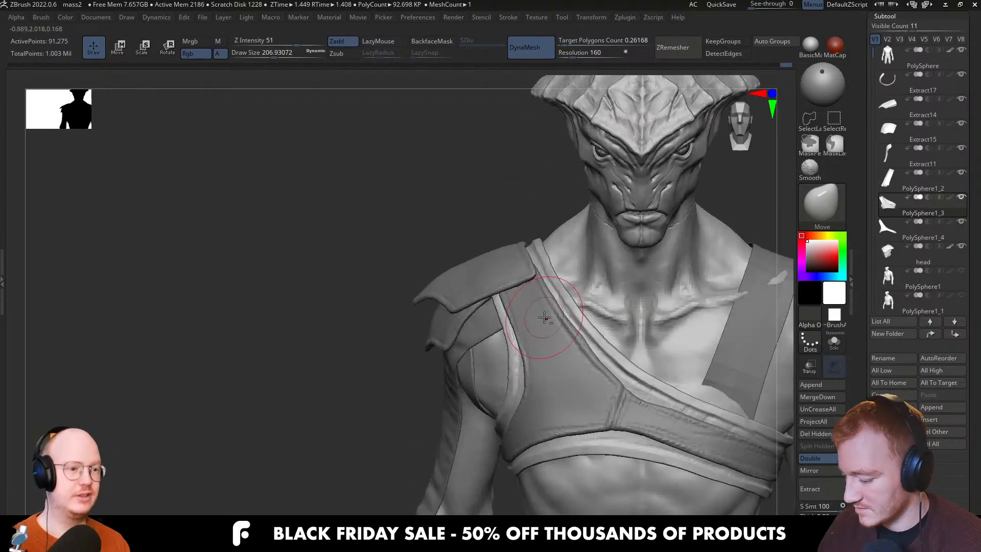
Isolate the chest harness and straighten its shoulder strap's neckline edge with the Move brush at draw sizes of about 172 to 207
{"action": "left_click", "coordinate": [538, 331], "text": "alt"}
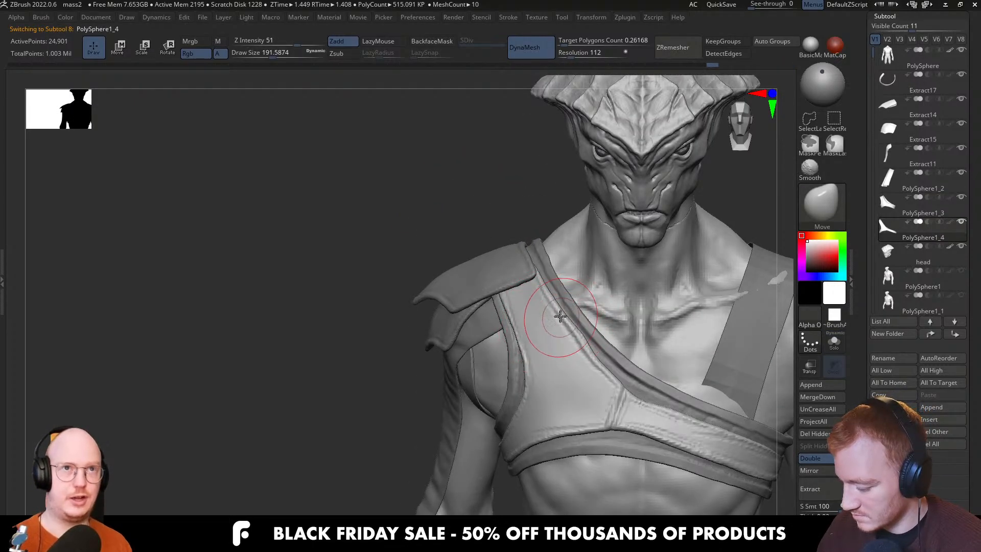
{"action": "key", "text": "alt+s"}
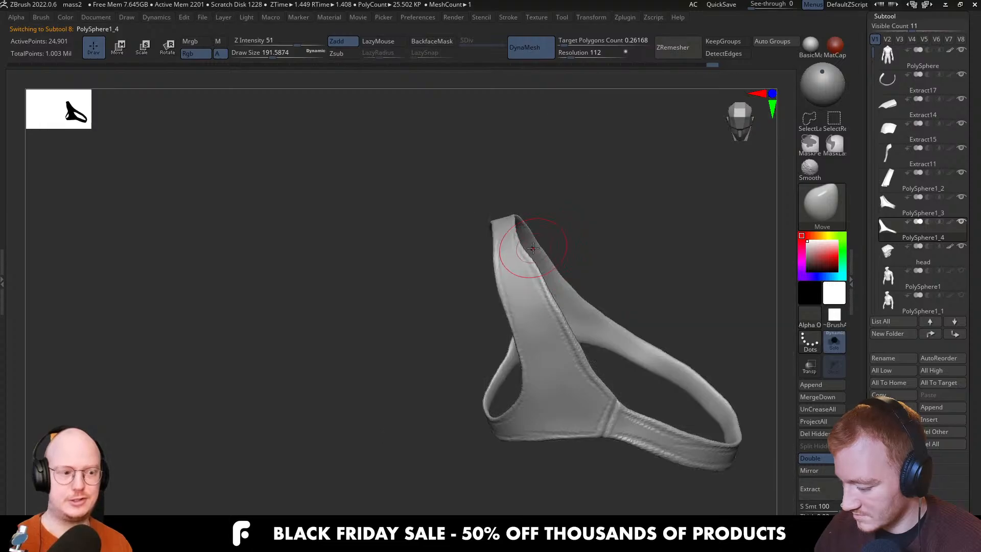
{"action": "key", "text": "alt+s"}
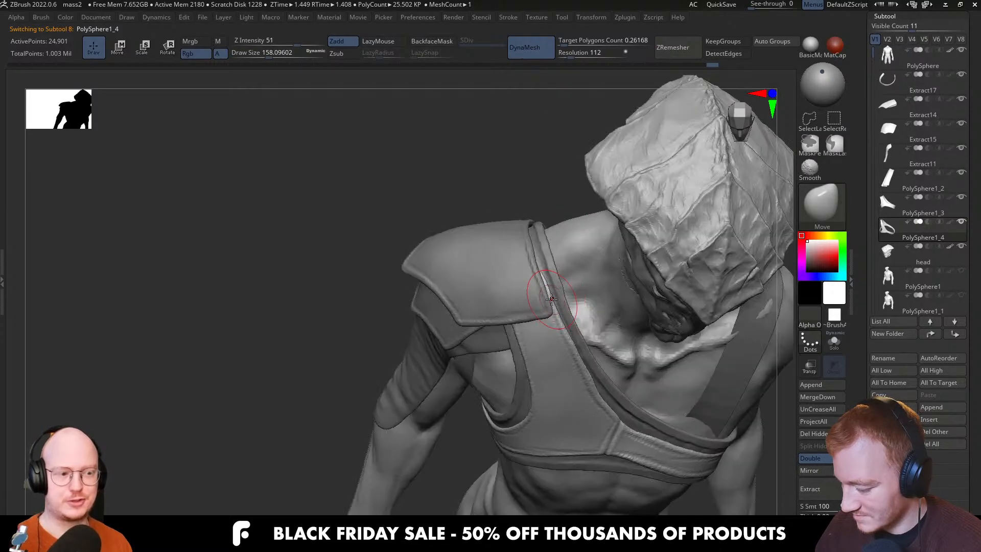
{"action": "key", "text": "alt+s"}
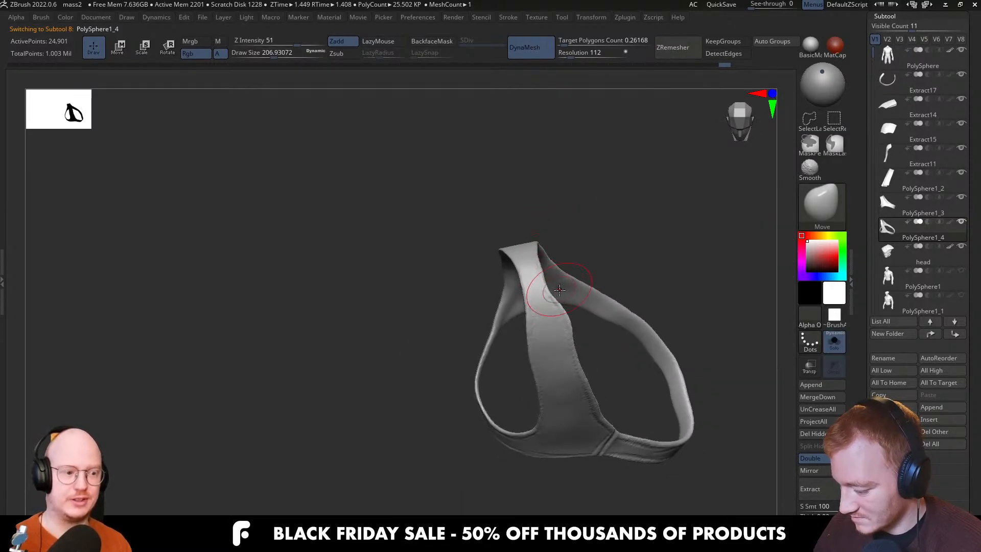
{"action": "key", "text": "s"}
{"action": "left_click_drag", "start_coordinate": [555, 293], "coordinate": [551, 291]}
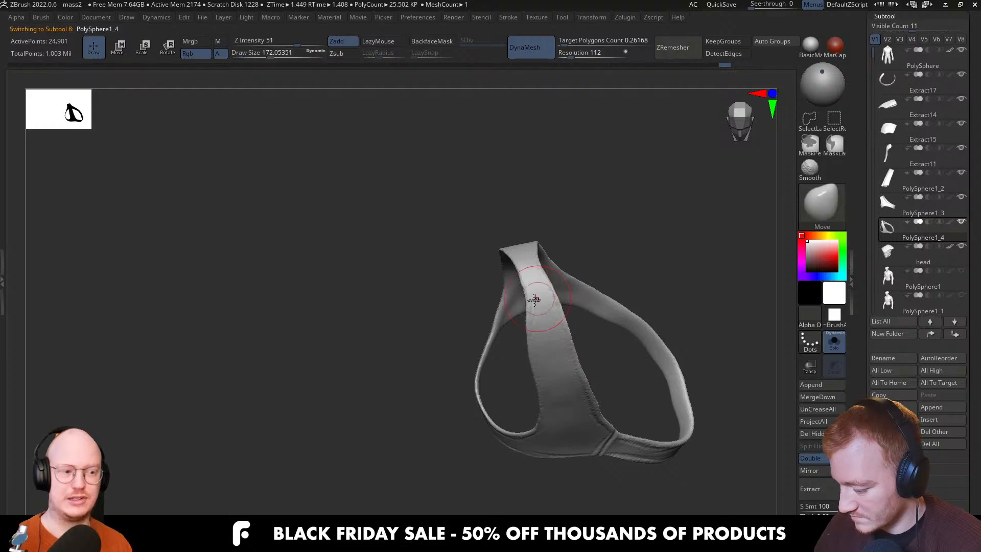
Refine the harness strap where it passes over the shoulder, using the Move brush at draw sizes between about 154 and 202
{"action": "key", "text": "alt+s"}
{"action": "right_click_drag", "start_coordinate": [525, 289], "coordinate": [547, 299]}
{"action": "key", "text": "alt+s"}
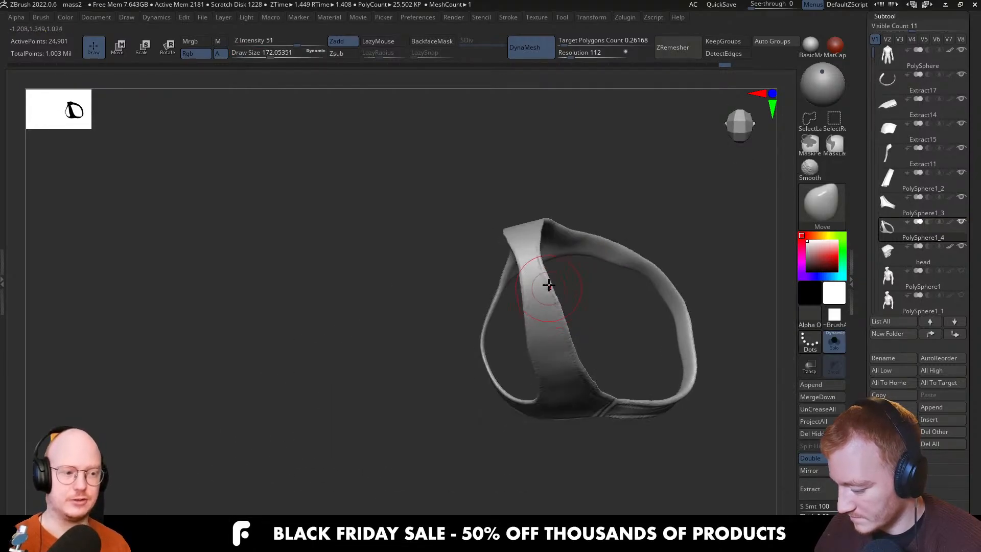
{"action": "right_click_drag", "start_coordinate": [541, 260], "coordinate": [538, 306]}
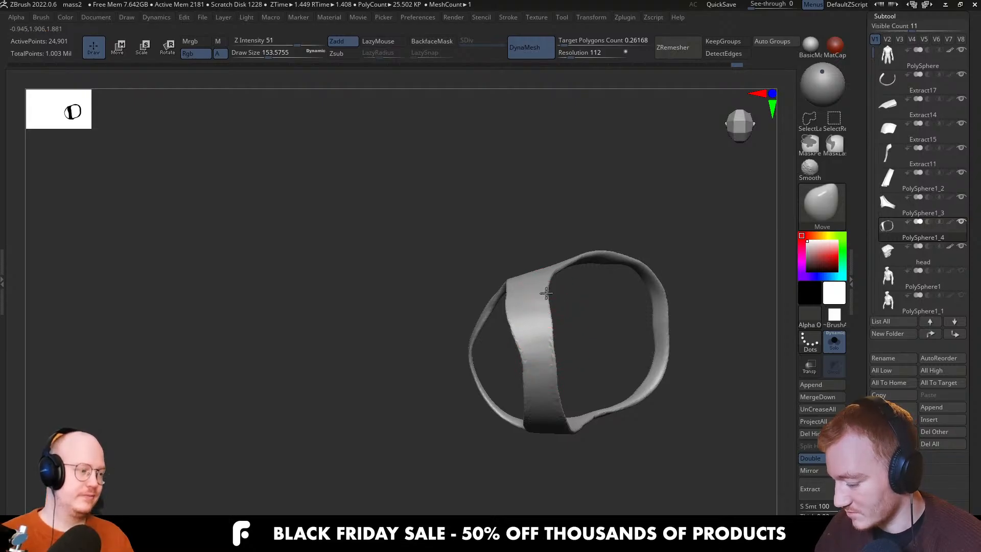
{"action": "key", "text": "alt+s"}
{"action": "mouse_move", "coordinate": [547, 292]}
{"action": "right_mouse_down"}
{"action": "mouse_move", "coordinate": [570, 400]}
{"action": "mouse_move", "coordinate": [587, 350]}
{"action": "mouse_move", "coordinate": [596, 426]}
{"action": "mouse_move", "coordinate": [563, 386]}
{"action": "mouse_move", "coordinate": [579, 373]}
{"action": "mouse_move", "coordinate": [557, 355]}
{"action": "right_mouse_up"}
{"action": "key", "text": "bracketright"}
{"action": "key", "text": "bracketleft"}
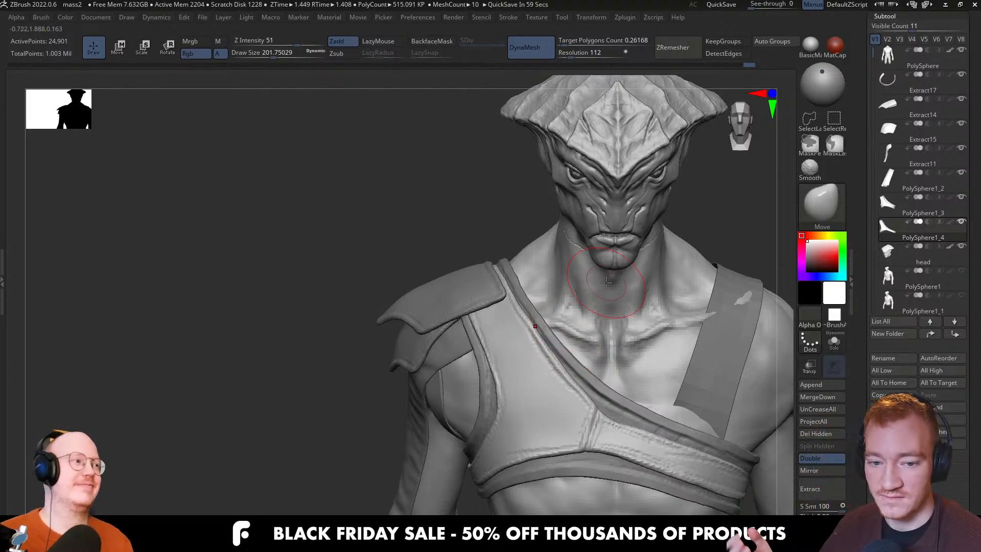
Adjust the upper end of the harness strap beside the shoulder armour with the Move brush at a draw size of about 182
{"action": "mouse_move", "coordinate": [599, 347]}
{"action": "right_mouse_down"}
{"action": "mouse_move", "coordinate": [577, 359]}
{"action": "mouse_move", "coordinate": [571, 344]}
{"action": "right_mouse_up"}
{"action": "key", "text": "bracketleft"}
{"action": "key", "text": "bracketleft"}
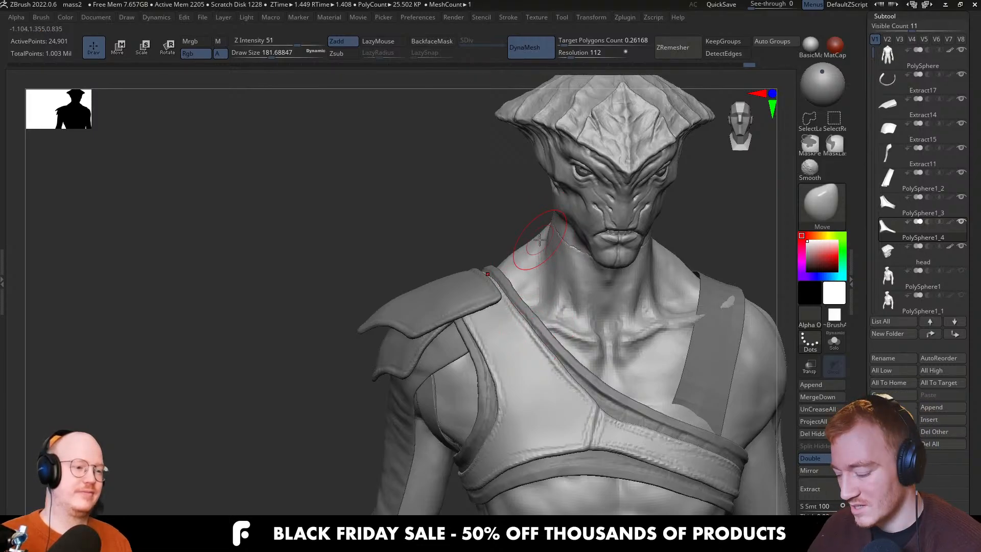
{"action": "right_click_drag", "start_coordinate": [508, 333], "coordinate": [471, 329]}
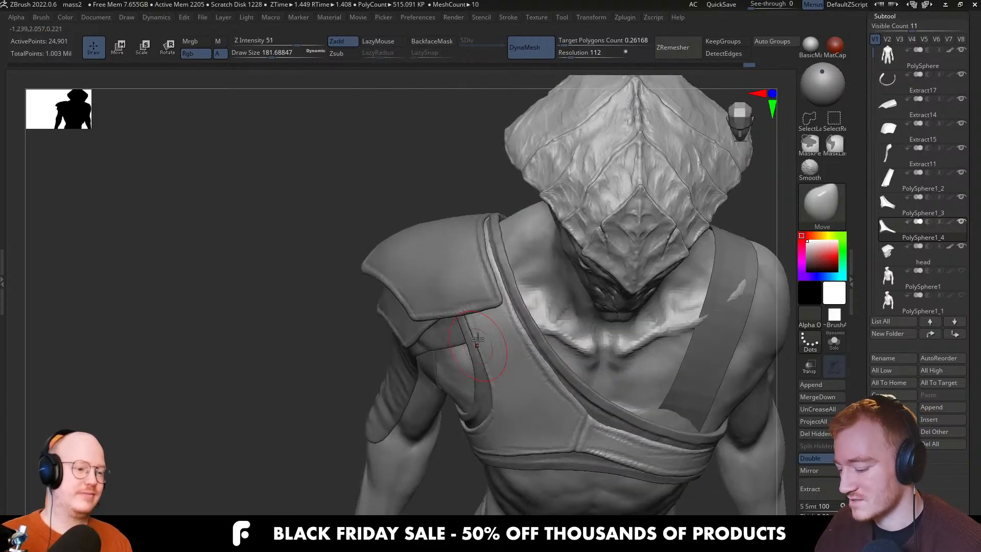
Select the upper shoulder plate and shift it slightly toward the neck with the Move brush at a draw size of about 268
{"action": "left_click", "coordinate": [477, 292], "text": "alt"}
{"action": "key", "text": "bracketright"}
{"action": "key", "text": "bracketright"}
{"action": "key", "text": "bracketright"}
{"action": "key", "text": "bracketright"}
{"action": "right_click_drag", "start_coordinate": [493, 296], "coordinate": [494, 290]}
{"action": "key", "text": "w"}
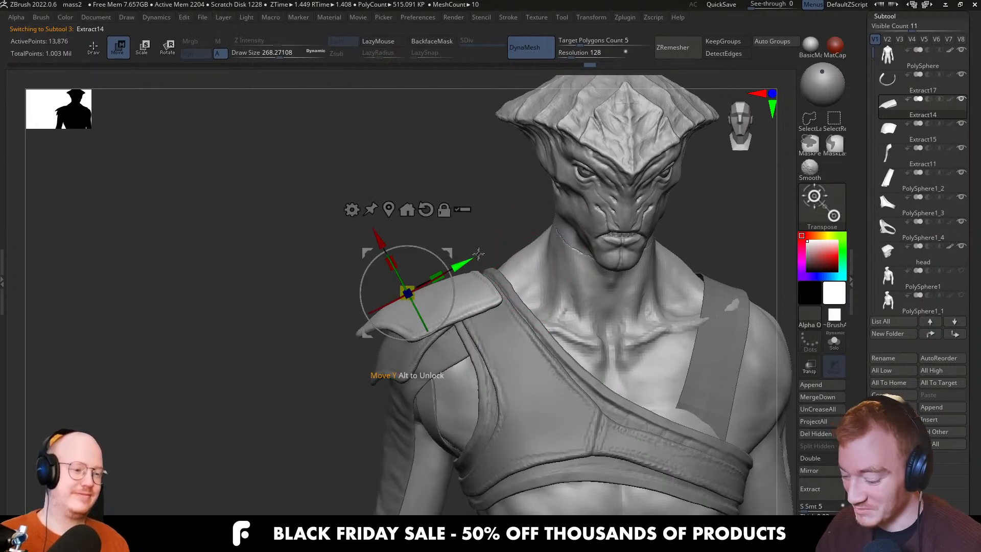
{"action": "key", "text": "q"}
{"action": "right_click_drag", "start_coordinate": [504, 262], "coordinate": [515, 350]}
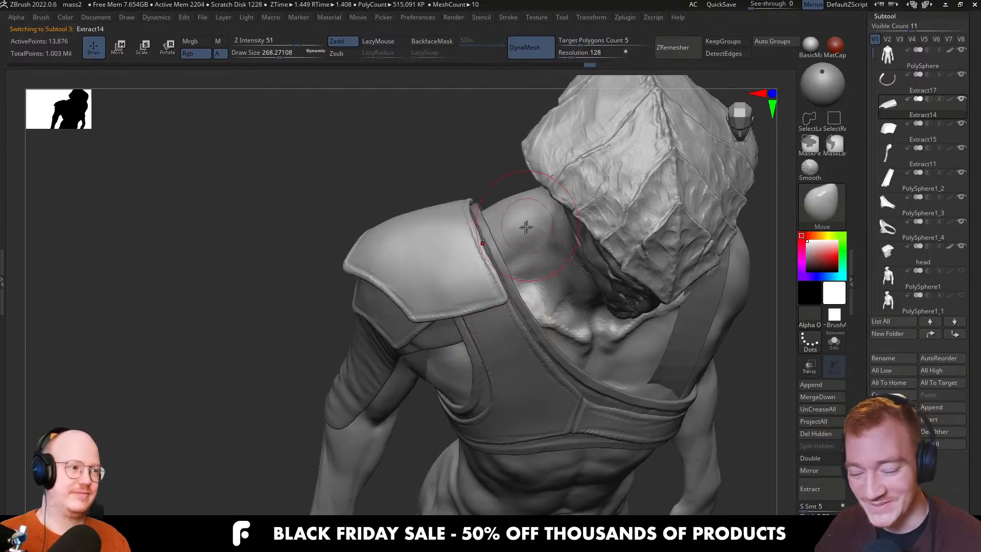
{"action": "right_click_drag", "start_coordinate": [513, 313], "coordinate": [511, 250]}
Select the chest harness and adjust its neckline and armhole edges with the Move brush at draw sizes of about 149 and 228
{"action": "left_click", "coordinate": [516, 338], "text": "alt"}
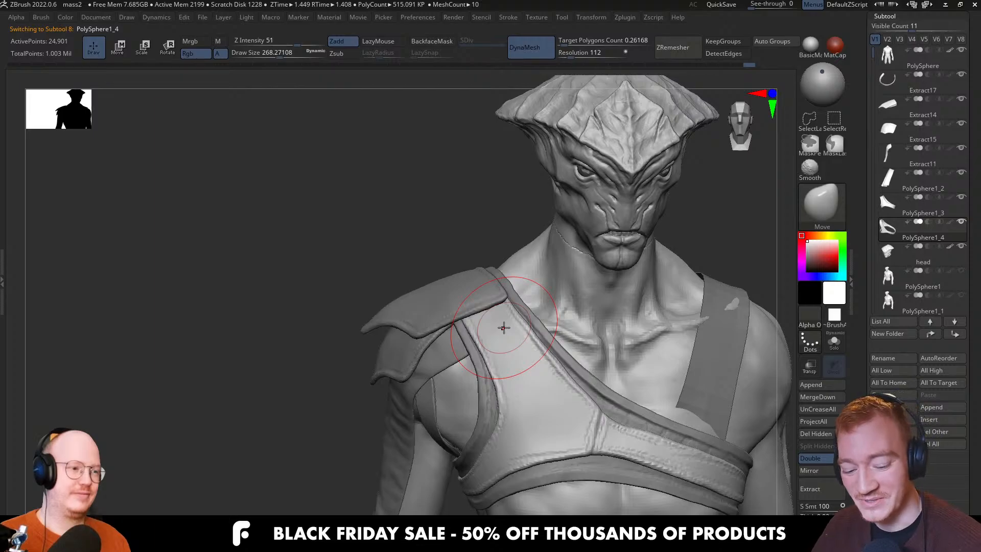
{"action": "right_click_drag", "start_coordinate": [516, 337], "coordinate": [503, 316], "text": "alt"}
{"action": "key", "text": "s"}
{"action": "left_click_drag", "start_coordinate": [571, 358], "coordinate": [556, 356]}
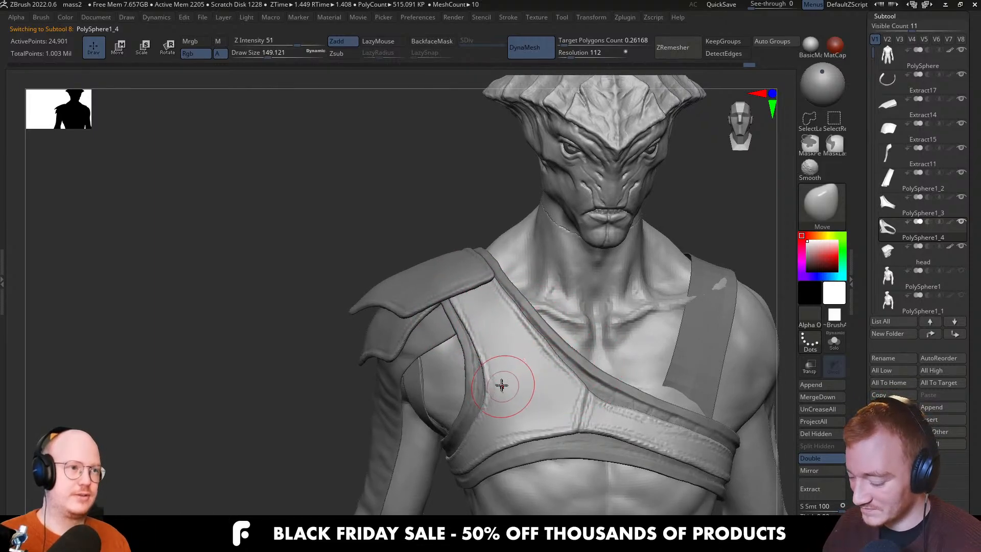
{"action": "key", "text": "s"}
{"action": "left_click_drag", "start_coordinate": [480, 384], "coordinate": [491, 383]}
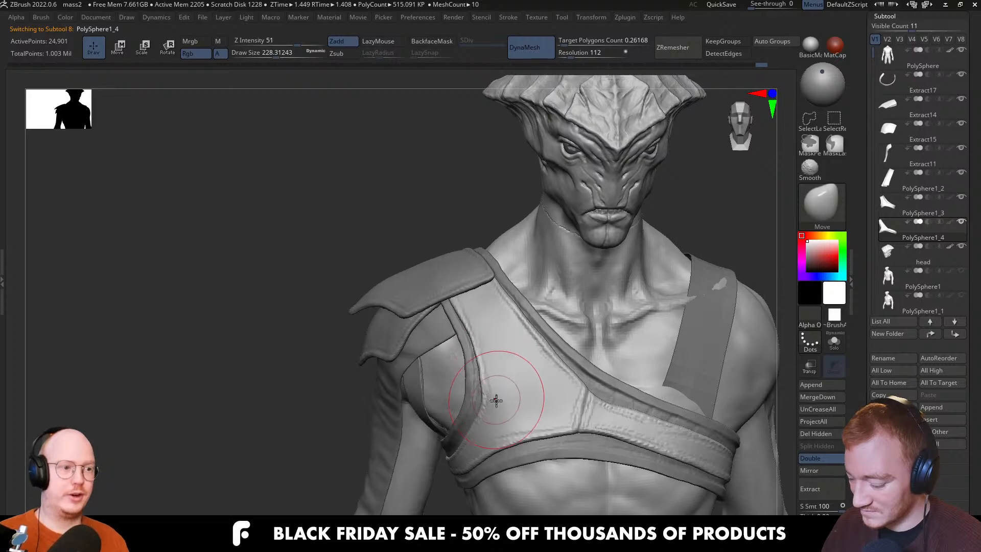
Adjust the harness's chest panel and its profile from the side with the Move brush, enlarging the draw size to about 286
{"action": "mouse_move", "coordinate": [497, 396]}
{"action": "right_mouse_down"}
{"action": "mouse_move", "coordinate": [547, 386]}
{"action": "mouse_move", "coordinate": [500, 393]}
{"action": "right_mouse_up"}
{"action": "key", "text": "s"}
{"action": "left_click_drag", "start_coordinate": [501, 393], "coordinate": [487, 401]}
{"action": "right_click_drag", "start_coordinate": [498, 395], "coordinate": [431, 392]}
{"action": "key", "text": "s"}
{"action": "left_click_drag", "start_coordinate": [555, 356], "coordinate": [550, 354]}
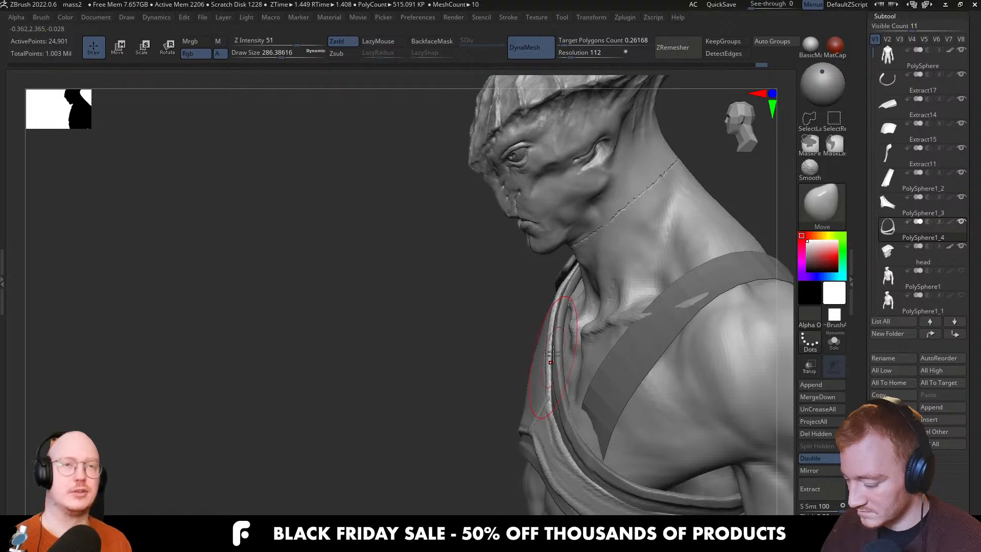
Shape the harness's front band across the chest from below with the Move brush at draw sizes between about 257 and 299
{"action": "mouse_move", "coordinate": [552, 354]}
{"action": "right_mouse_down"}
{"action": "mouse_move", "coordinate": [493, 401]}
{"action": "mouse_move", "coordinate": [567, 358]}
{"action": "right_mouse_up"}
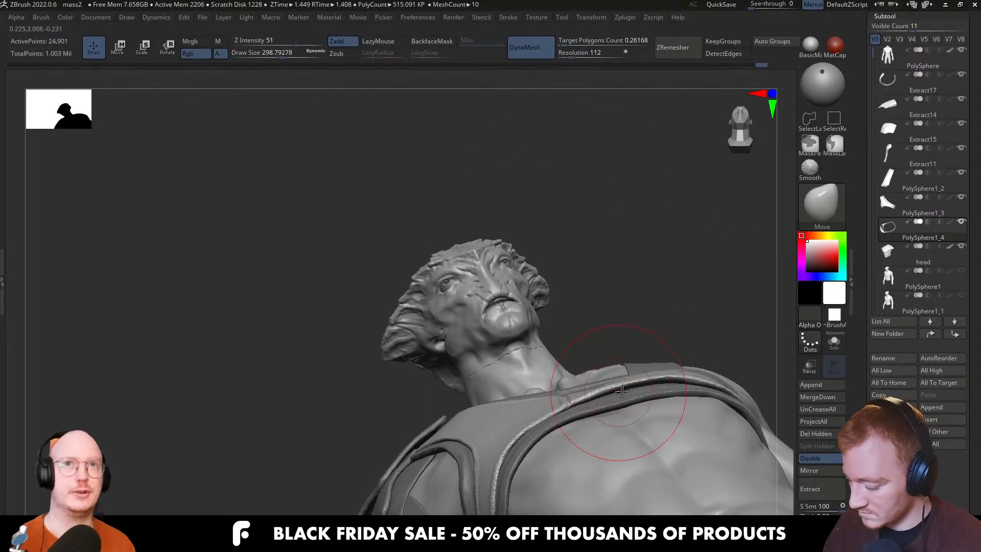
{"action": "left_click_drag", "start_coordinate": [659, 386], "coordinate": [664, 383]}
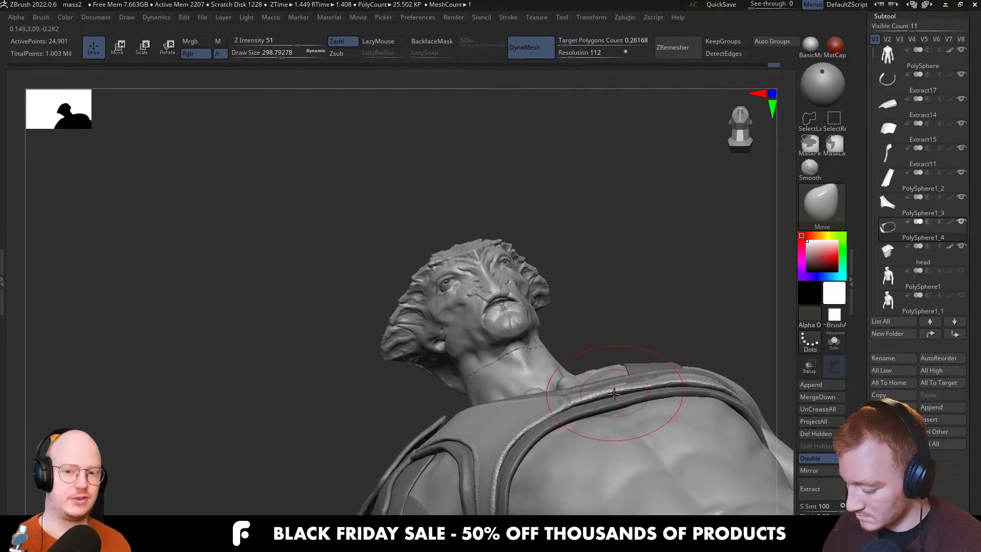
{"action": "key", "text": "s"}
{"action": "mouse_move", "coordinate": [602, 392]}
{"action": "right_mouse_down"}
{"action": "mouse_move", "coordinate": [628, 423]}
{"action": "mouse_move", "coordinate": [608, 392]}
{"action": "mouse_move", "coordinate": [617, 391]}
{"action": "right_mouse_up"}
{"action": "key", "text": "s"}
{"action": "left_click_drag", "start_coordinate": [632, 378], "coordinate": [639, 367]}
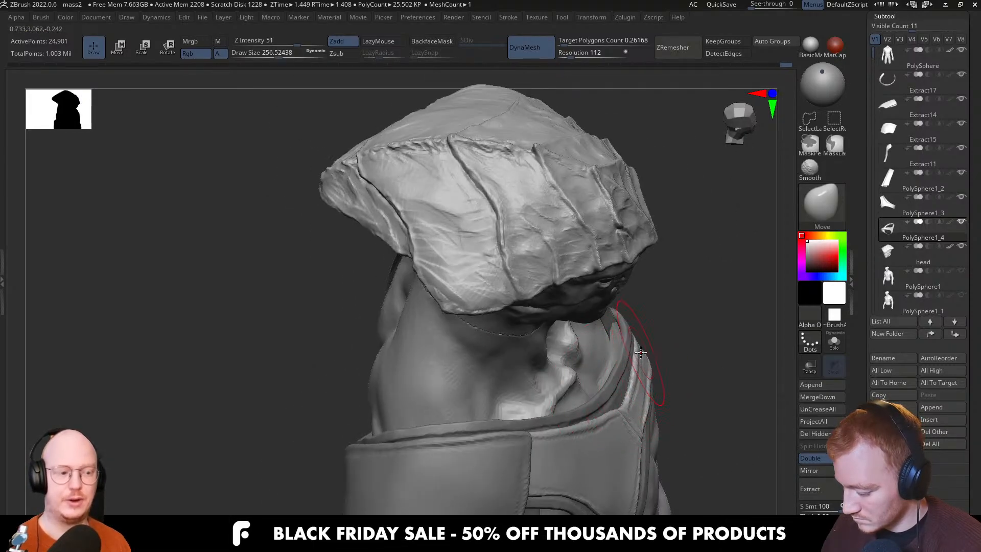
Refine the harness's armhole edge and strap below the shoulder plate with the Move brush at draw sizes of about 94 to 124
{"action": "right_click_drag", "start_coordinate": [641, 354], "coordinate": [587, 397]}
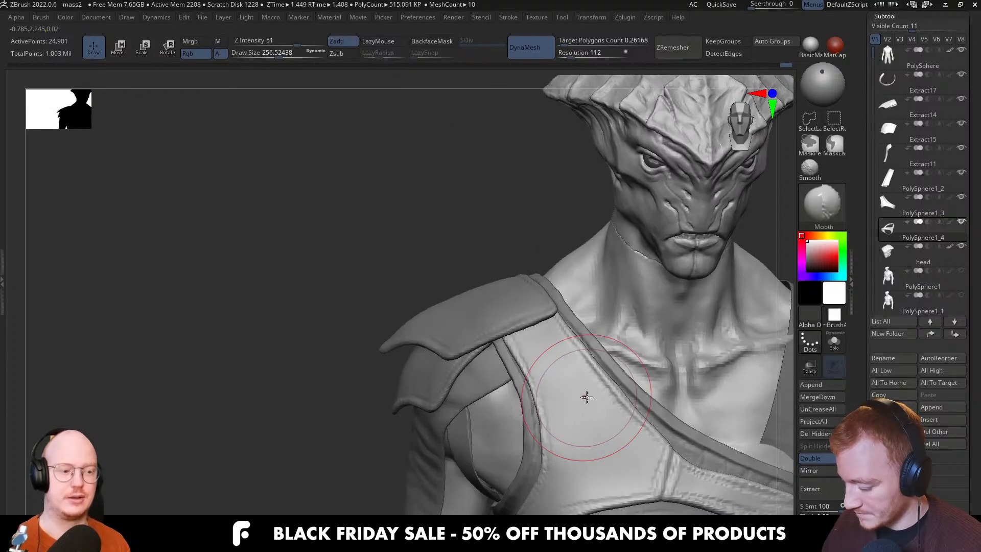
{"action": "key", "text": "s"}
{"action": "left_click_drag", "start_coordinate": [587, 397], "coordinate": [572, 397]}
{"action": "right_click_drag", "start_coordinate": [534, 327], "coordinate": [513, 332], "text": "alt"}
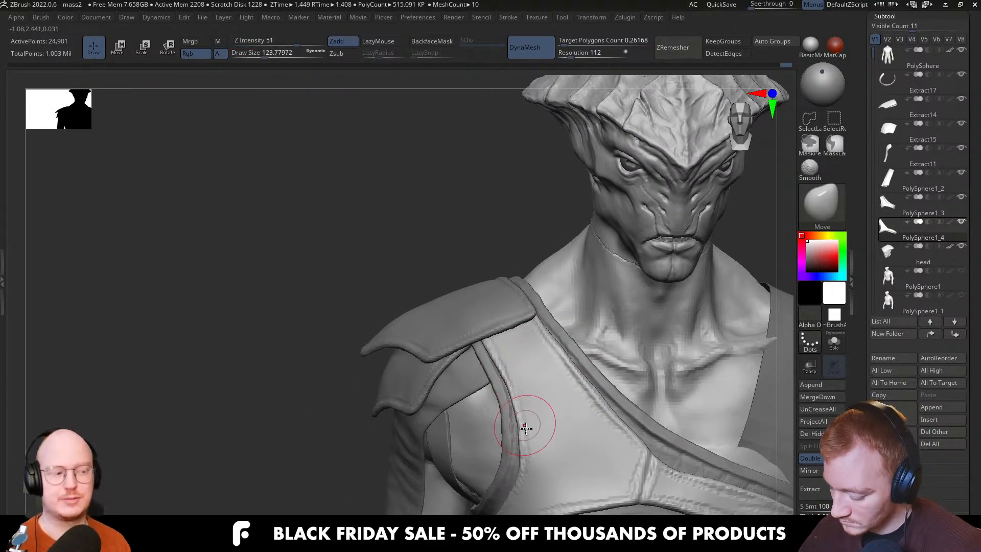
{"action": "mouse_move", "coordinate": [519, 386]}
{"action": "left_mouse_down"}
{"action": "mouse_move", "coordinate": [548, 351]}
{"action": "mouse_move", "coordinate": [533, 326]}
{"action": "left_mouse_up"}
{"action": "key", "text": "s"}
{"action": "right_click_drag", "start_coordinate": [524, 330], "coordinate": [412, 327], "text": "alt"}
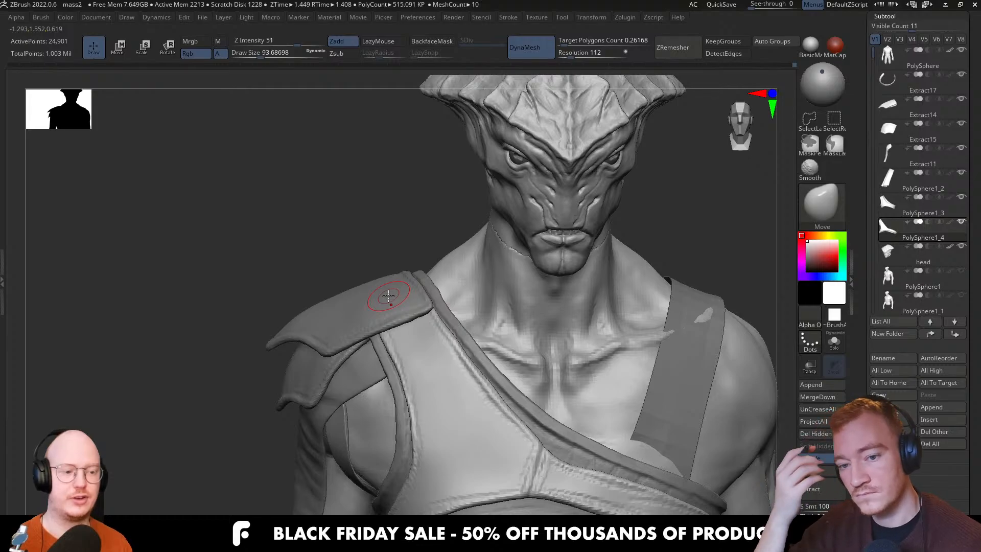
Paint a patch of mask on the harness strap just below the shoulder plate at a draw size of about 54, and clear it
{"action": "key", "text": "s"}
{"action": "mouse_move", "coordinate": [426, 340]}
{"action": "left_mouse_down"}
{"action": "mouse_move", "coordinate": [415, 347]}
{"action": "mouse_move", "coordinate": [417, 320]}
{"action": "left_mouse_up"}
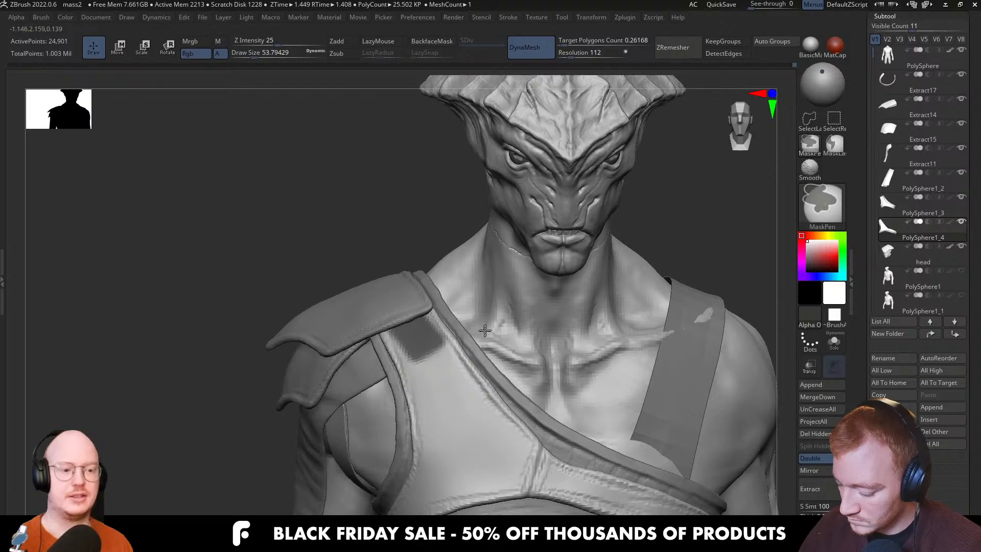
{"action": "left_click_drag", "start_coordinate": [415, 354], "coordinate": [472, 339], "text": "ctrl"}
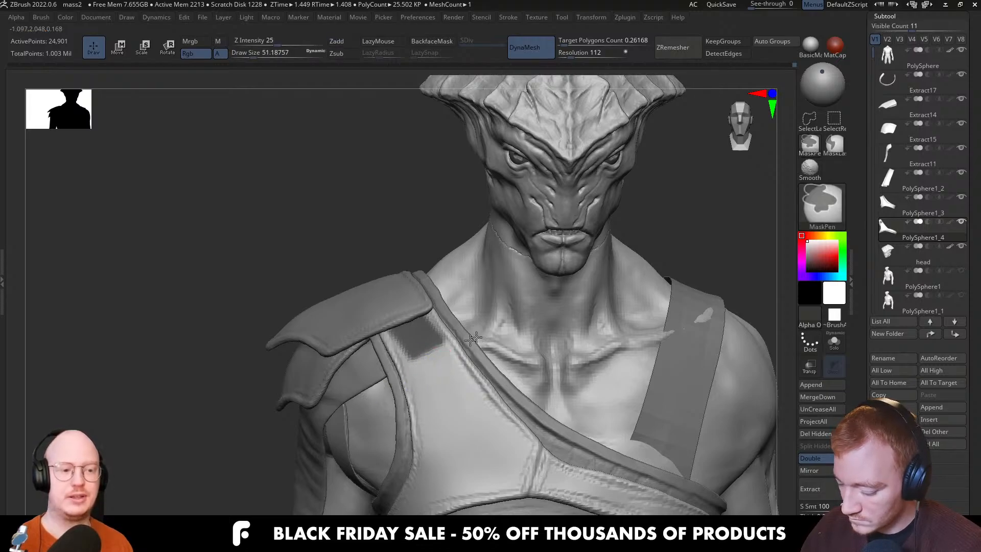
{"action": "right_click_drag", "start_coordinate": [522, 354], "coordinate": [496, 349], "text": "alt"}
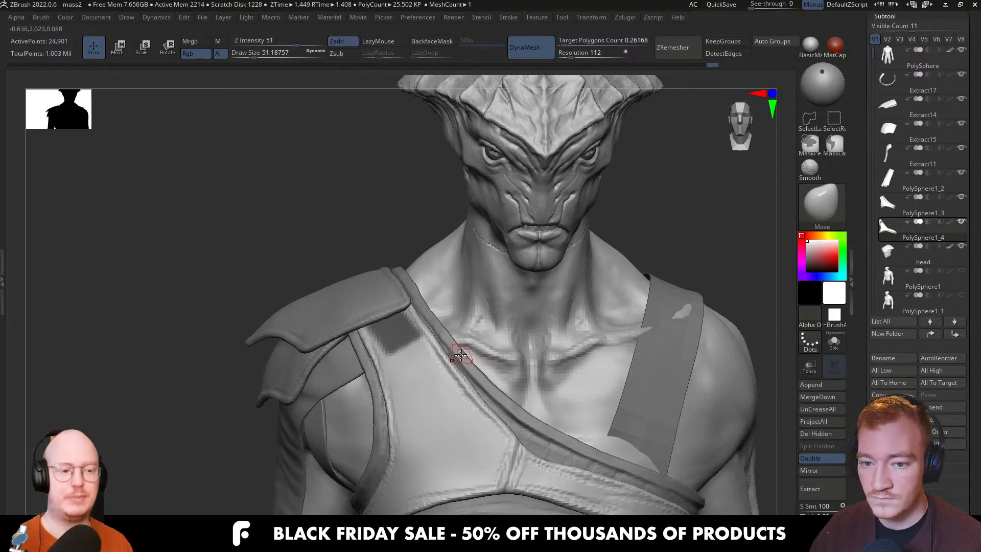
{"action": "right_click_drag", "start_coordinate": [504, 393], "coordinate": [485, 335], "text": "ctrl"}
{"action": "right_click_drag", "start_coordinate": [534, 364], "coordinate": [524, 322], "text": "ctrl"}
{"action": "right_click_drag", "start_coordinate": [592, 396], "coordinate": [578, 363], "text": "alt"}
{"action": "left_click_drag", "start_coordinate": [692, 298], "coordinate": [639, 349], "text": "ctrl"}
Merge the outer wrap subtool down with the chest harness subtool and accept the non-undoable operation
{"action": "mouse_move", "coordinate": [627, 351]}
{"action": "right_mouse_down"}
{"action": "mouse_move", "coordinate": [531, 352]}
{"action": "mouse_move", "coordinate": [622, 344]}
{"action": "right_mouse_up"}
{"action": "key", "text": "shift+f"}
{"action": "key", "text": "shift+f"}
{"action": "right_click_drag", "start_coordinate": [599, 376], "coordinate": [589, 418]}
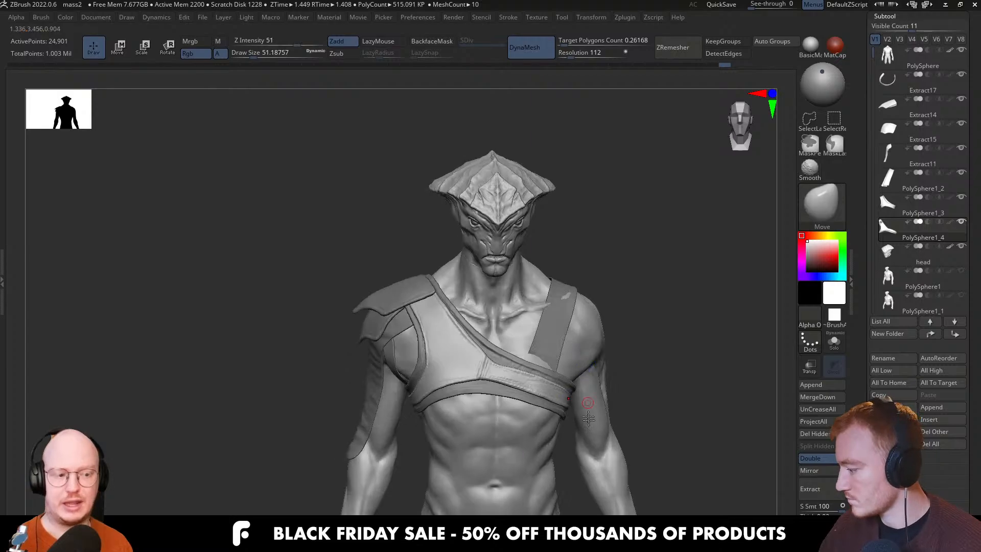
{"action": "left_click", "coordinate": [902, 210]}
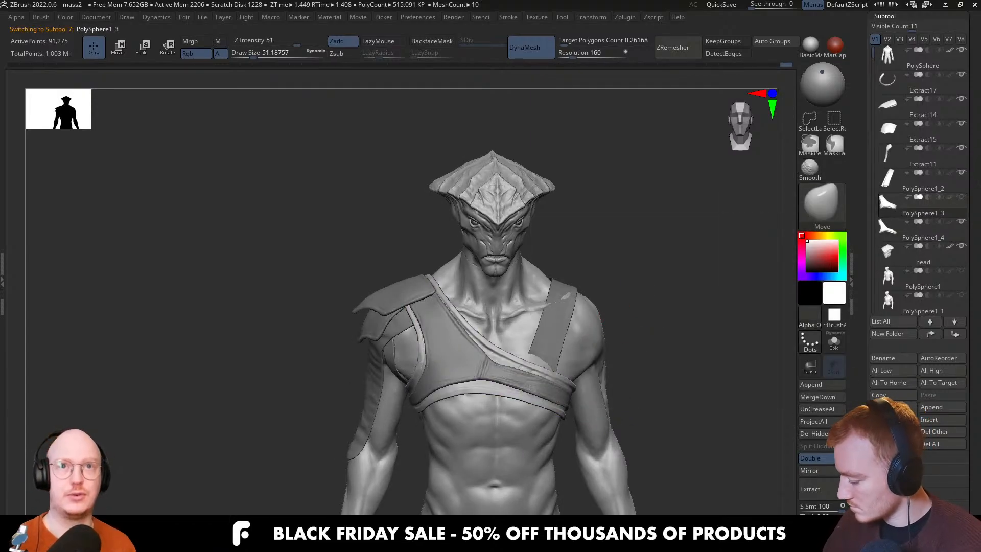
{"action": "left_click", "coordinate": [818, 396]}
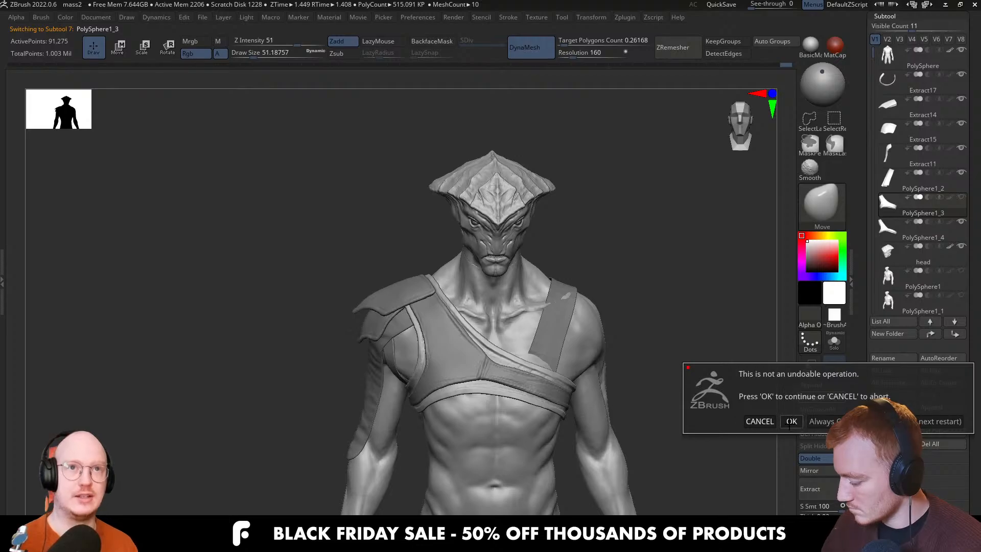
{"action": "left_click", "coordinate": [791, 421]}
Adjust the merged chest piece around the torso's side with the Move brush, enlarging the draw size from about 492 to 846
{"action": "key", "text": "s"}
{"action": "left_click_drag", "start_coordinate": [550, 372], "coordinate": [558, 372]}
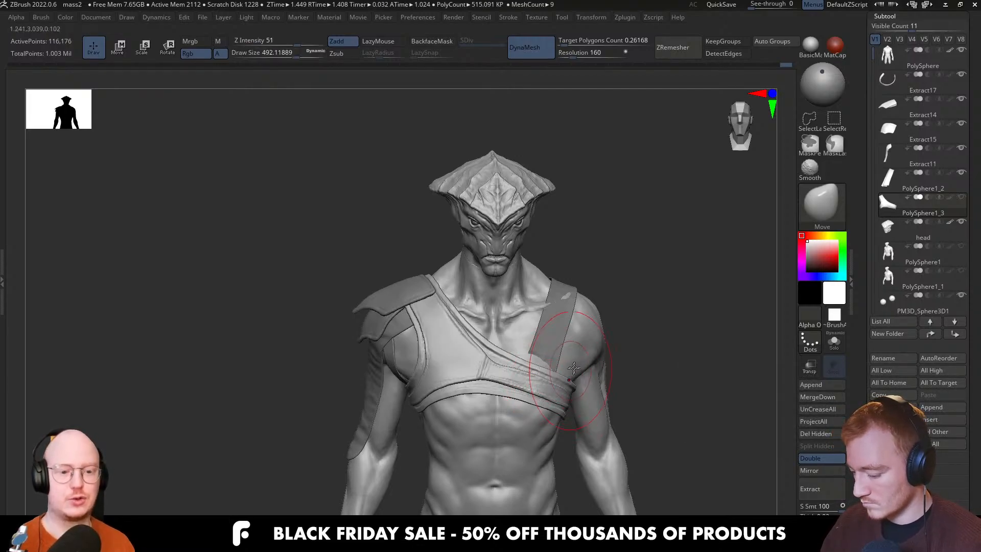
{"action": "right_click_drag", "start_coordinate": [545, 372], "coordinate": [531, 343], "text": "alt"}
{"action": "key", "text": "s"}
{"action": "left_click_drag", "start_coordinate": [545, 364], "coordinate": [554, 364]}
{"action": "mouse_move", "coordinate": [592, 367]}
{"action": "right_mouse_down"}
{"action": "mouse_move", "coordinate": [542, 369]}
{"action": "mouse_move", "coordinate": [598, 373]}
{"action": "mouse_move", "coordinate": [542, 378]}
{"action": "mouse_move", "coordinate": [580, 364]}
{"action": "mouse_move", "coordinate": [583, 347]}
{"action": "right_mouse_up"}
{"action": "key", "text": "s"}
{"action": "left_click_drag", "start_coordinate": [591, 375], "coordinate": [601, 375]}
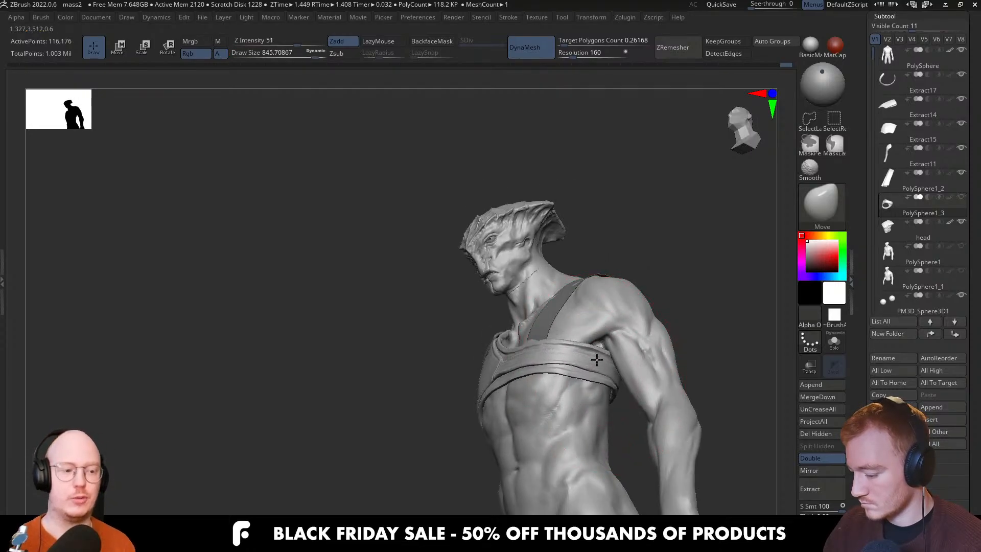
{"action": "right_click_drag", "start_coordinate": [597, 360], "coordinate": [552, 345]}
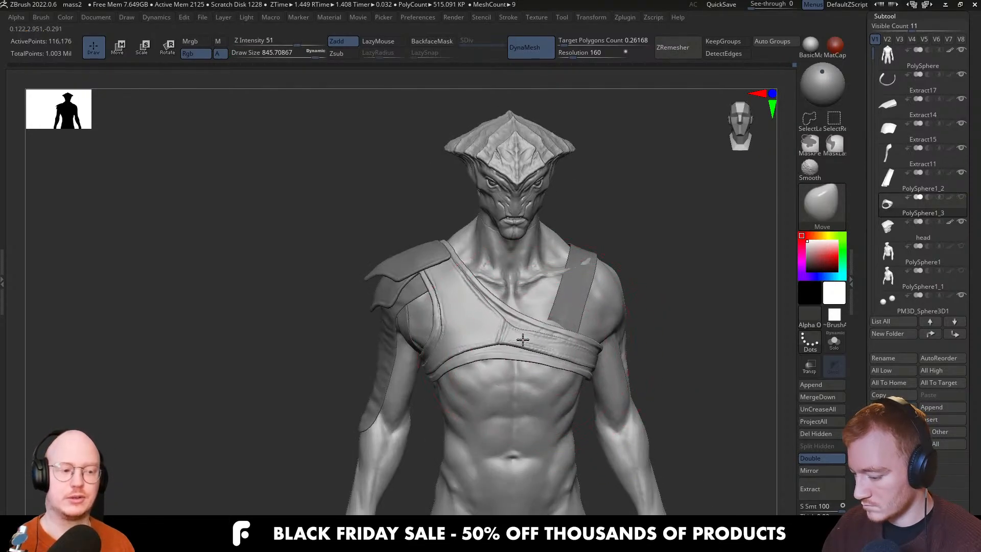
Adjust the merged chest piece around the armhole and across the front with the Move brush at draw sizes of about 567 to 825
{"action": "mouse_move", "coordinate": [510, 331]}
{"action": "right_mouse_down"}
{"action": "mouse_move", "coordinate": [419, 323]}
{"action": "mouse_move", "coordinate": [418, 381]}
{"action": "mouse_move", "coordinate": [495, 371]}
{"action": "mouse_move", "coordinate": [439, 379]}
{"action": "right_mouse_up"}
{"action": "key", "text": "s"}
{"action": "left_click_drag", "start_coordinate": [508, 383], "coordinate": [507, 382]}
{"action": "right_click_drag", "start_coordinate": [512, 360], "coordinate": [506, 343]}
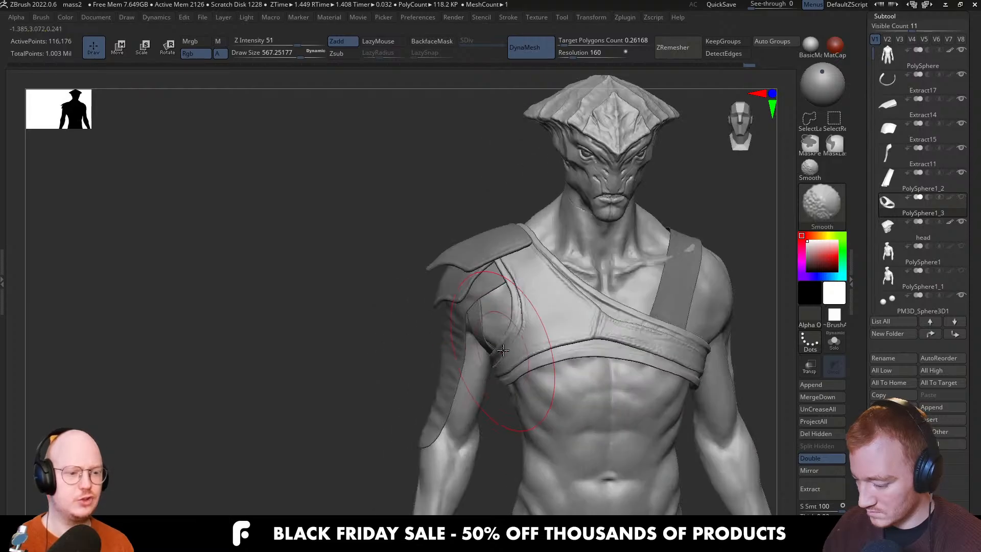
{"action": "right_click_drag", "start_coordinate": [600, 343], "coordinate": [593, 343], "text": "alt"}
{"action": "key", "text": "s"}
{"action": "mouse_move", "coordinate": [570, 348]}
{"action": "left_mouse_down"}
{"action": "mouse_move", "coordinate": [587, 348]}
{"action": "mouse_move", "coordinate": [597, 324]}
{"action": "left_mouse_up"}
{"action": "key", "text": "s"}
{"action": "right_click_drag", "start_coordinate": [611, 320], "coordinate": [599, 323]}
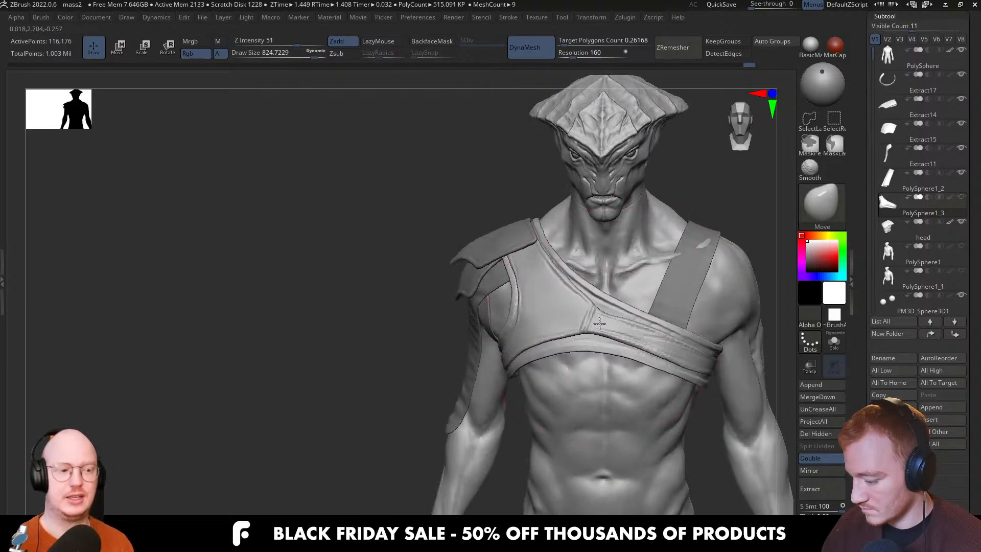
Refine the chest piece's lower band across the ribs with the Move brush at draw sizes of about 593 to 639
{"action": "key", "text": "s"}
{"action": "mouse_move", "coordinate": [668, 357]}
{"action": "left_mouse_down"}
{"action": "mouse_move", "coordinate": [656, 357]}
{"action": "mouse_move", "coordinate": [665, 361]}
{"action": "left_mouse_up"}
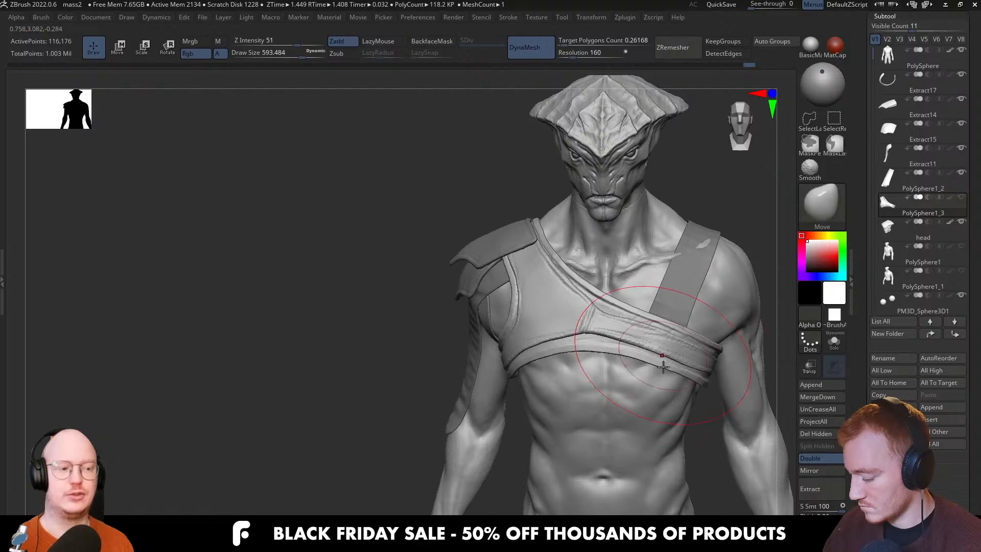
{"action": "mouse_move", "coordinate": [658, 343]}
{"action": "right_mouse_down"}
{"action": "mouse_move", "coordinate": [644, 305]}
{"action": "mouse_move", "coordinate": [630, 313]}
{"action": "mouse_move", "coordinate": [659, 330]}
{"action": "mouse_move", "coordinate": [587, 351]}
{"action": "right_mouse_up"}
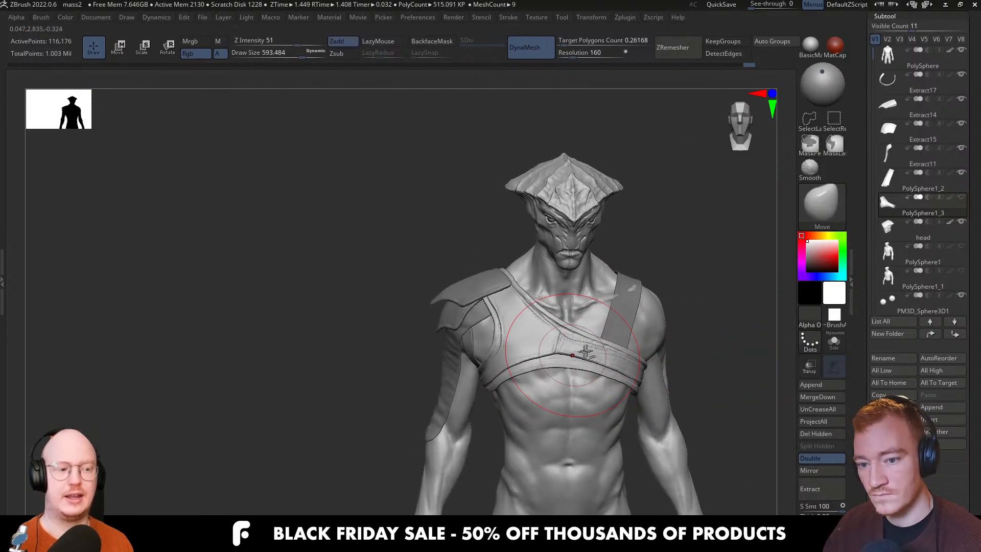
{"action": "key", "text": "s"}
{"action": "left_click_drag", "start_coordinate": [603, 370], "coordinate": [606, 369]}
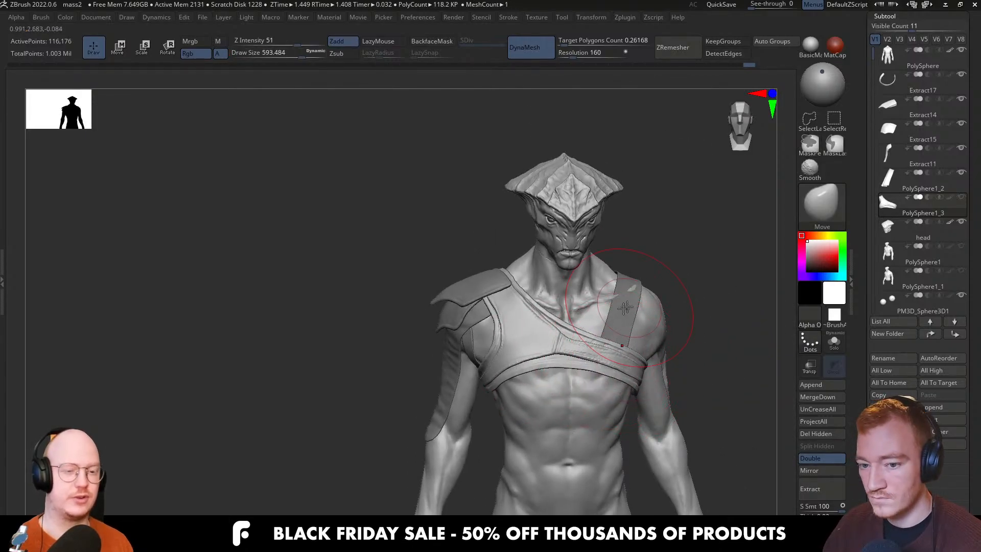
{"action": "key", "text": "s"}
{"action": "left_click_drag", "start_coordinate": [544, 368], "coordinate": [546, 368]}
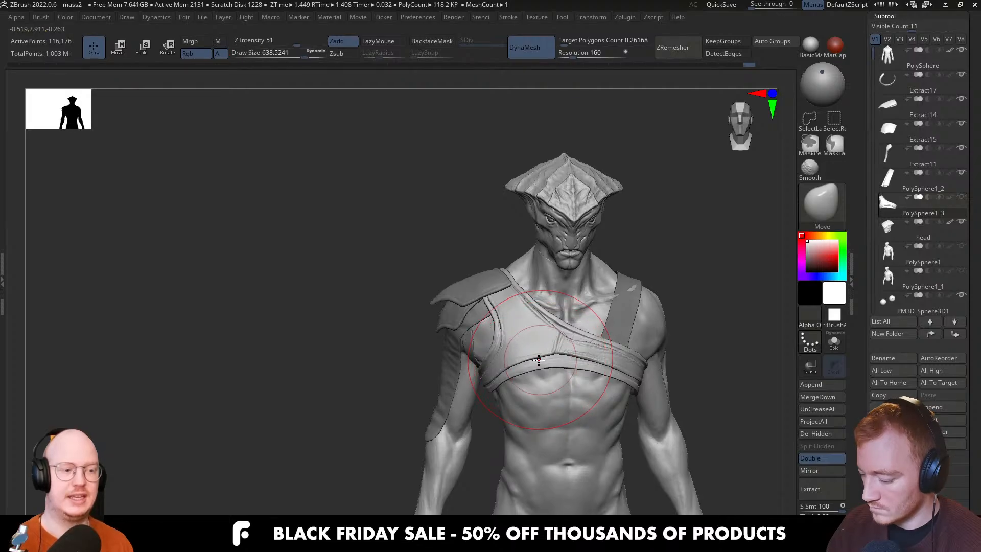
{"action": "mouse_move", "coordinate": [536, 351]}
{"action": "right_mouse_down"}
{"action": "mouse_move", "coordinate": [539, 334]}
{"action": "mouse_move", "coordinate": [580, 314]}
{"action": "mouse_move", "coordinate": [488, 341]}
{"action": "right_mouse_up"}
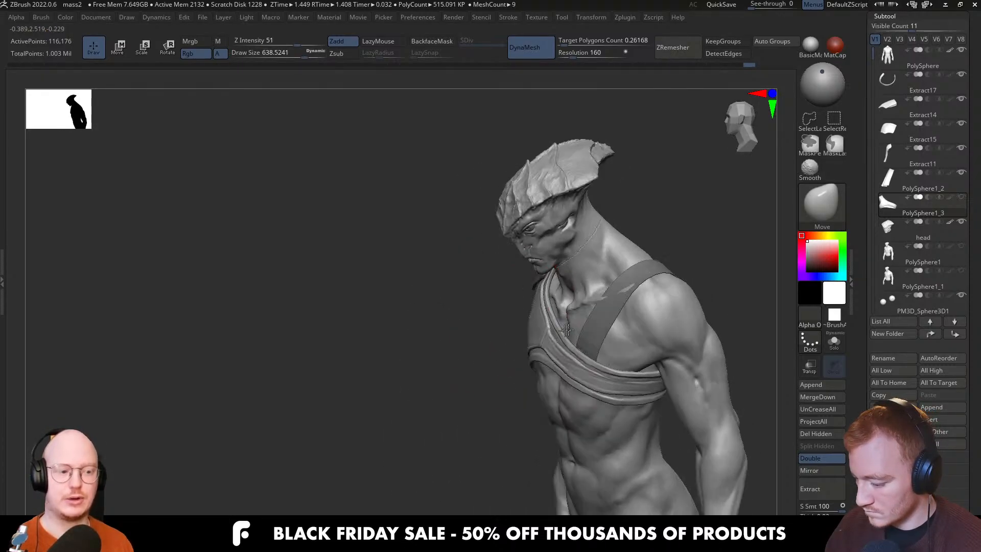
Adjust the chest piece's overall fit on the torso with the Move brush at draw sizes of about 794 and 379
{"action": "mouse_move", "coordinate": [566, 331]}
{"action": "right_mouse_down"}
{"action": "mouse_move", "coordinate": [536, 327]}
{"action": "mouse_move", "coordinate": [547, 328]}
{"action": "mouse_move", "coordinate": [547, 295]}
{"action": "mouse_move", "coordinate": [539, 353]}
{"action": "right_mouse_up"}
{"action": "key", "text": "s"}
{"action": "key", "text": "s"}
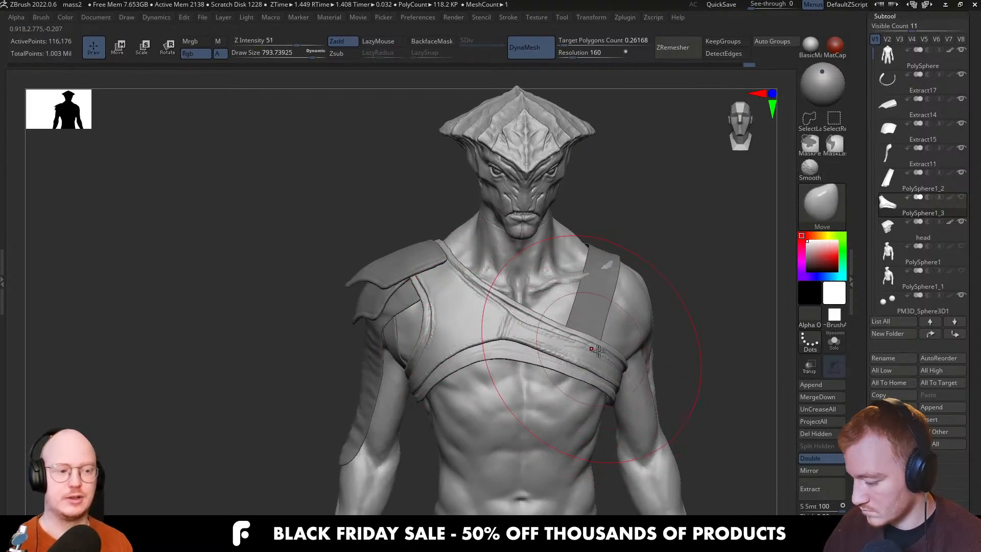
{"action": "right_click_drag", "start_coordinate": [597, 351], "coordinate": [624, 375]}
{"action": "mouse_move", "coordinate": [605, 397]}
{"action": "right_mouse_down"}
{"action": "mouse_move", "coordinate": [546, 335]}
{"action": "mouse_move", "coordinate": [549, 352]}
{"action": "mouse_move", "coordinate": [509, 373]}
{"action": "mouse_move", "coordinate": [485, 414]}
{"action": "mouse_move", "coordinate": [501, 427]}
{"action": "mouse_move", "coordinate": [466, 400]}
{"action": "mouse_move", "coordinate": [471, 410]}
{"action": "mouse_move", "coordinate": [488, 398]}
{"action": "mouse_move", "coordinate": [512, 356]}
{"action": "mouse_move", "coordinate": [458, 338]}
{"action": "right_mouse_up"}
{"action": "key", "text": "s"}
{"action": "mouse_move", "coordinate": [492, 386]}
{"action": "right_mouse_down"}
{"action": "mouse_move", "coordinate": [513, 390]}
{"action": "mouse_move", "coordinate": [470, 417]}
{"action": "mouse_move", "coordinate": [455, 452]}
{"action": "mouse_move", "coordinate": [446, 443]}
{"action": "mouse_move", "coordinate": [483, 456]}
{"action": "mouse_move", "coordinate": [424, 448]}
{"action": "mouse_move", "coordinate": [626, 394]}
{"action": "mouse_move", "coordinate": [568, 345]}
{"action": "right_mouse_up"}
{"action": "key", "text": "s"}
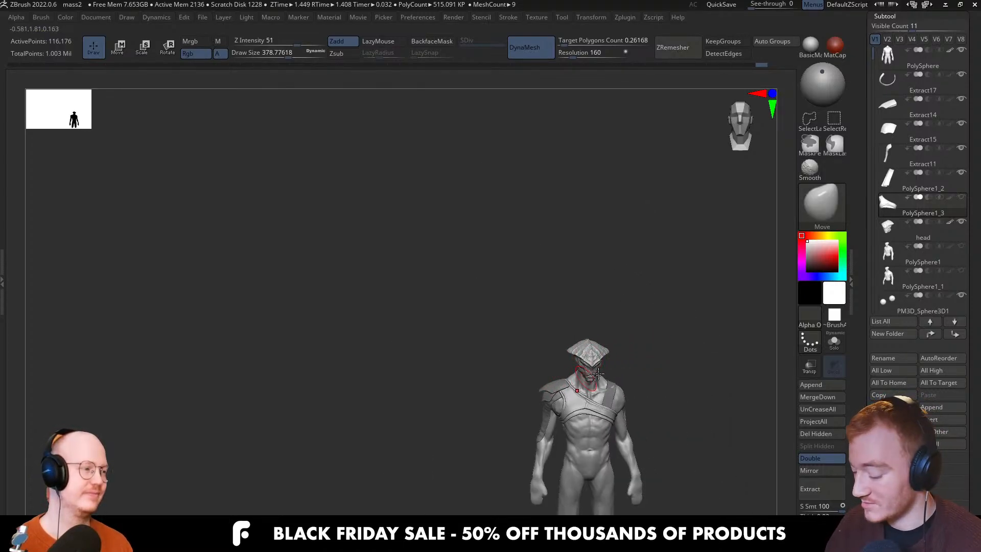
{"action": "mouse_move", "coordinate": [615, 388]}
{"action": "right_mouse_down"}
{"action": "mouse_move", "coordinate": [623, 456]}
{"action": "mouse_move", "coordinate": [528, 361]}
{"action": "mouse_move", "coordinate": [583, 356]}
{"action": "right_mouse_up"}
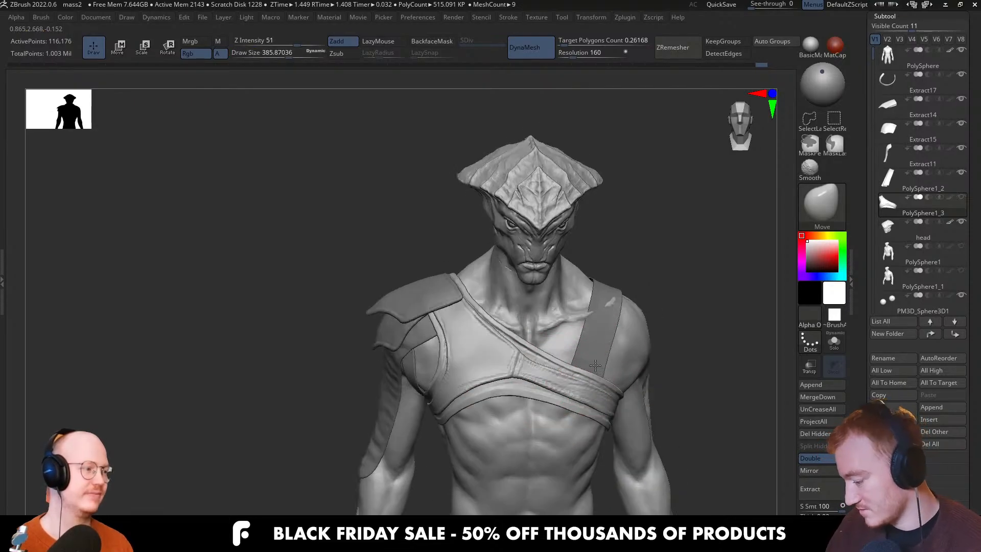
Adjust the chest piece's band across the back with the Move brush at draw sizes of about 492 to 685
{"action": "key", "text": "s"}
{"action": "left_click_drag", "start_coordinate": [580, 383], "coordinate": [594, 383]}
{"action": "mouse_move", "coordinate": [589, 387]}
{"action": "right_mouse_down"}
{"action": "mouse_move", "coordinate": [589, 207]}
{"action": "mouse_move", "coordinate": [537, 276]}
{"action": "right_mouse_up"}
{"action": "key", "text": "s"}
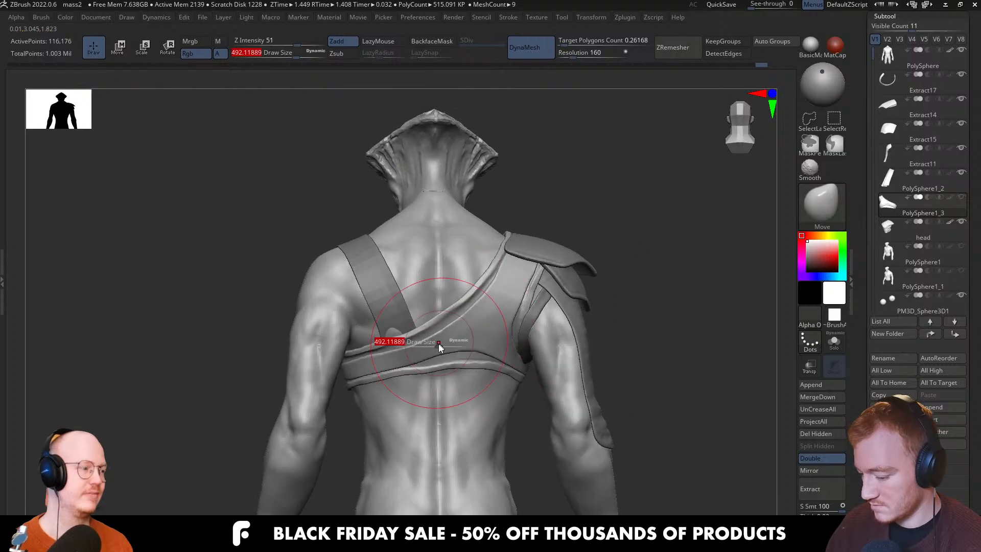
{"action": "left_click_drag", "start_coordinate": [439, 345], "coordinate": [451, 346]}
{"action": "right_click_drag", "start_coordinate": [442, 362], "coordinate": [436, 340]}
{"action": "left_click_drag", "start_coordinate": [367, 378], "coordinate": [360, 382]}
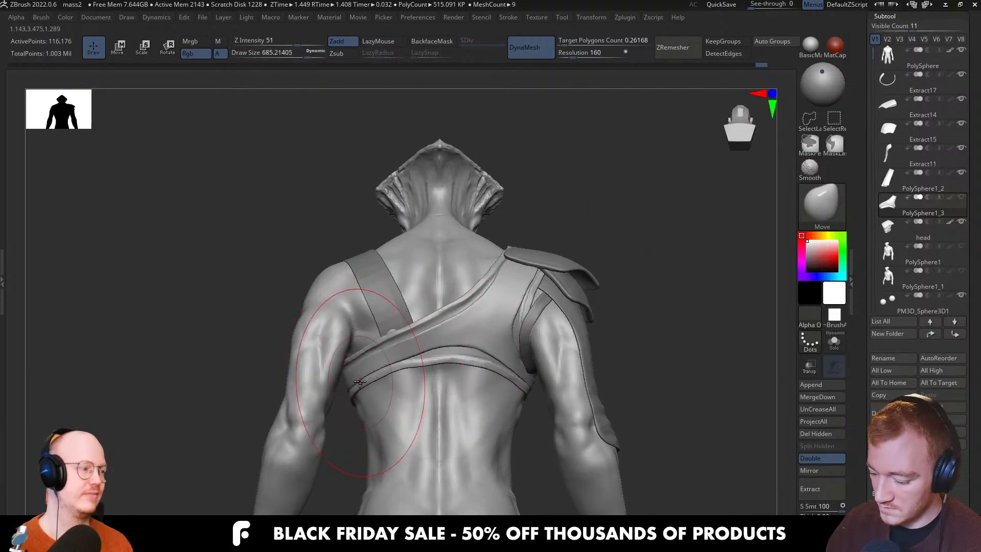
{"action": "mouse_move", "coordinate": [543, 361]}
{"action": "right_mouse_down"}
{"action": "mouse_move", "coordinate": [528, 363]}
{"action": "mouse_move", "coordinate": [541, 302]}
{"action": "mouse_move", "coordinate": [511, 409]}
{"action": "right_mouse_up"}
{"action": "right_click_drag", "start_coordinate": [493, 333], "coordinate": [484, 308]}
{"action": "mouse_move", "coordinate": [455, 355]}
{"action": "right_mouse_down"}
{"action": "mouse_move", "coordinate": [462, 347]}
{"action": "mouse_move", "coordinate": [448, 352]}
{"action": "right_mouse_up"}
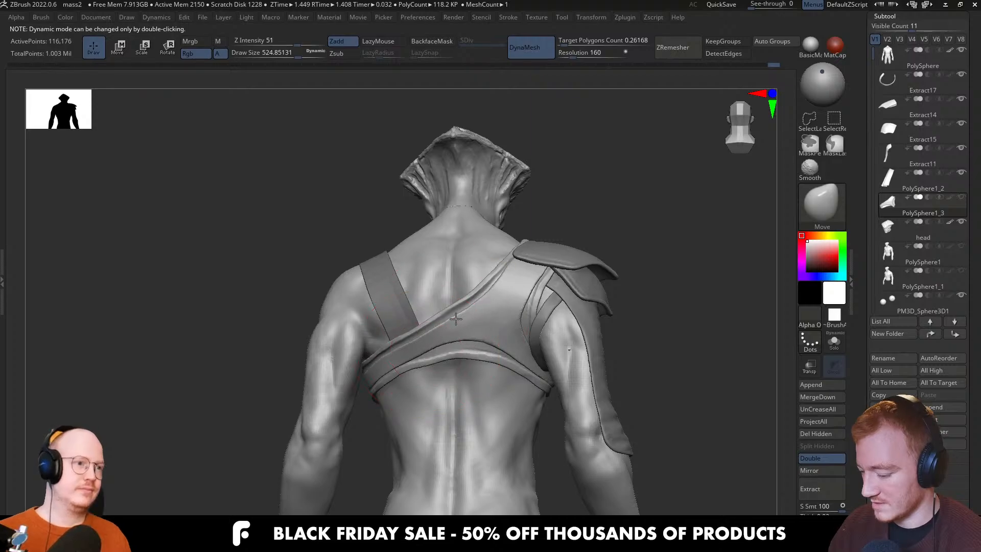
{"action": "right_click_drag", "start_coordinate": [456, 318], "coordinate": [575, 337]}
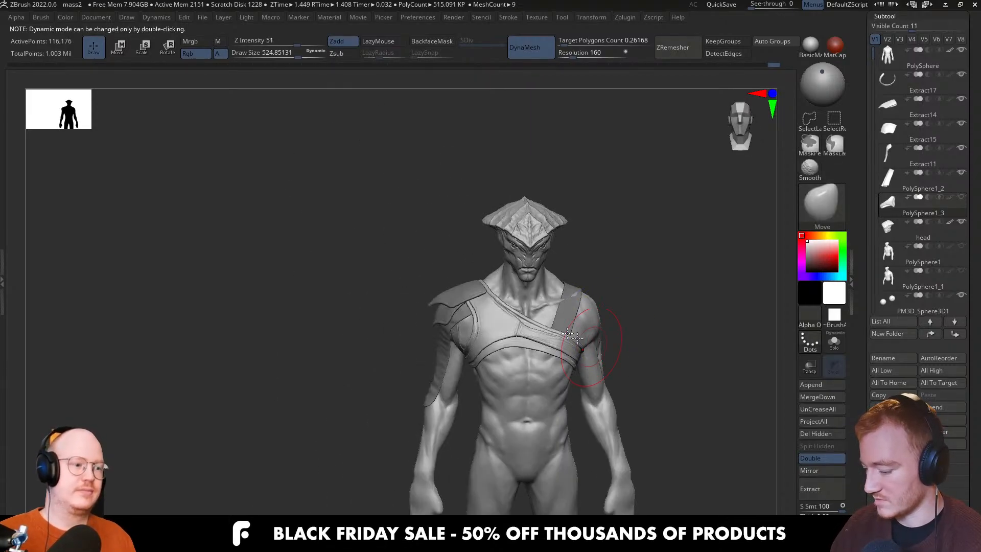
Refine the end of the chest band near the armpit with the Move Topological brush at a draw size of about 172
{"action": "mouse_move", "coordinate": [496, 313]}
{"action": "right_mouse_down", "text": "ctrl"}
{"action": "mouse_move", "coordinate": [503, 372]}
{"action": "mouse_move", "coordinate": [549, 376]}
{"action": "mouse_move", "coordinate": [528, 377]}
{"action": "mouse_move", "coordinate": [521, 402]}
{"action": "right_mouse_up", "text": "ctrl"}
{"action": "mouse_move", "coordinate": [534, 345]}
{"action": "right_mouse_down", "text": "ctrl"}
{"action": "mouse_move", "coordinate": [543, 387]}
{"action": "mouse_move", "coordinate": [506, 408]}
{"action": "right_mouse_up", "text": "ctrl"}
{"action": "key", "text": "1"}
{"action": "key", "text": "2"}
{"action": "key", "text": "s"}
{"action": "left_click_drag", "start_coordinate": [539, 382], "coordinate": [521, 377]}
{"action": "mouse_move", "coordinate": [473, 369]}
{"action": "right_mouse_down"}
{"action": "mouse_move", "coordinate": [438, 327]}
{"action": "mouse_move", "coordinate": [442, 340]}
{"action": "mouse_move", "coordinate": [501, 342]}
{"action": "mouse_move", "coordinate": [516, 325]}
{"action": "right_mouse_up"}
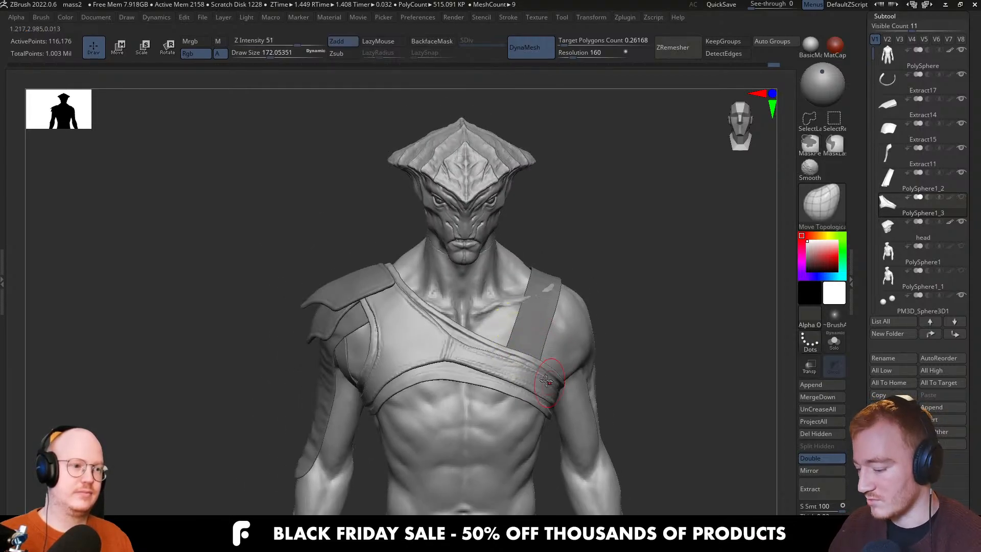
{"action": "right_click_drag", "start_coordinate": [592, 340], "coordinate": [573, 351], "text": "ctrl"}
Select the PolySphere body subtool and turn on visibility for the PolySphere1_3 chest piece
{"action": "left_click", "coordinate": [572, 356], "text": "alt"}
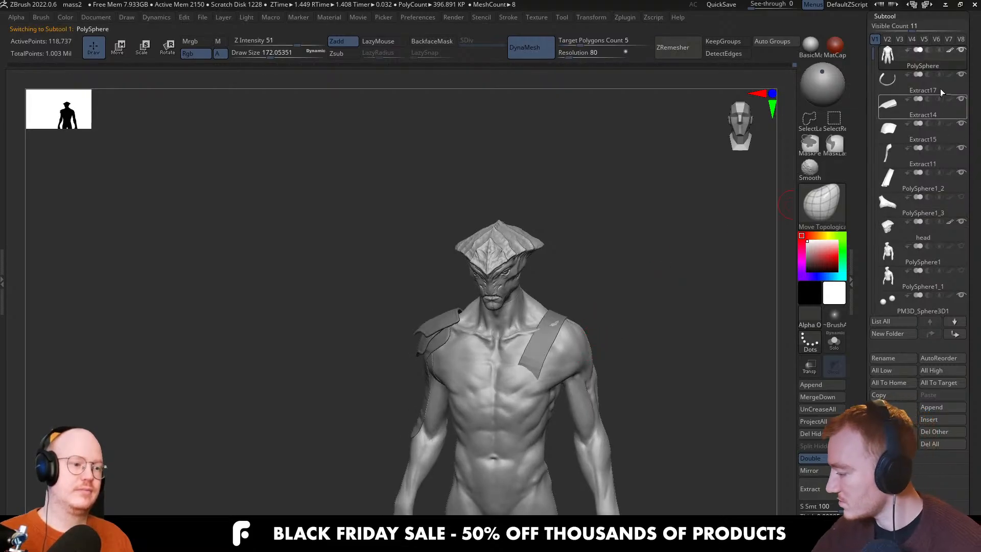
{"action": "left_click", "coordinate": [961, 198]}
{"action": "right_click_drag", "start_coordinate": [606, 327], "coordinate": [532, 316]}
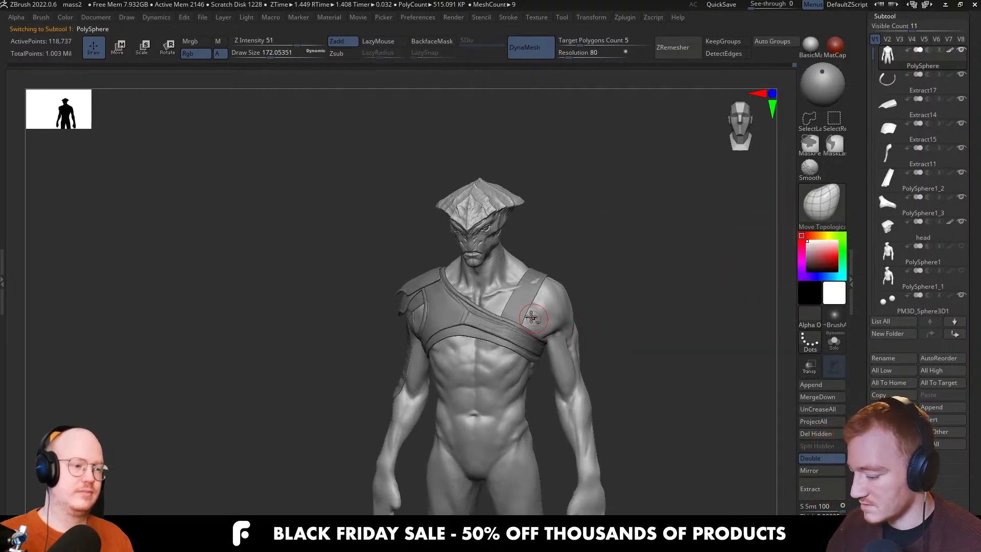
{"action": "mouse_move", "coordinate": [601, 338]}
{"action": "right_mouse_down", "text": "shift"}
{"action": "mouse_move", "coordinate": [626, 330]}
{"action": "mouse_move", "coordinate": [592, 348]}
{"action": "right_mouse_up", "text": "shift"}
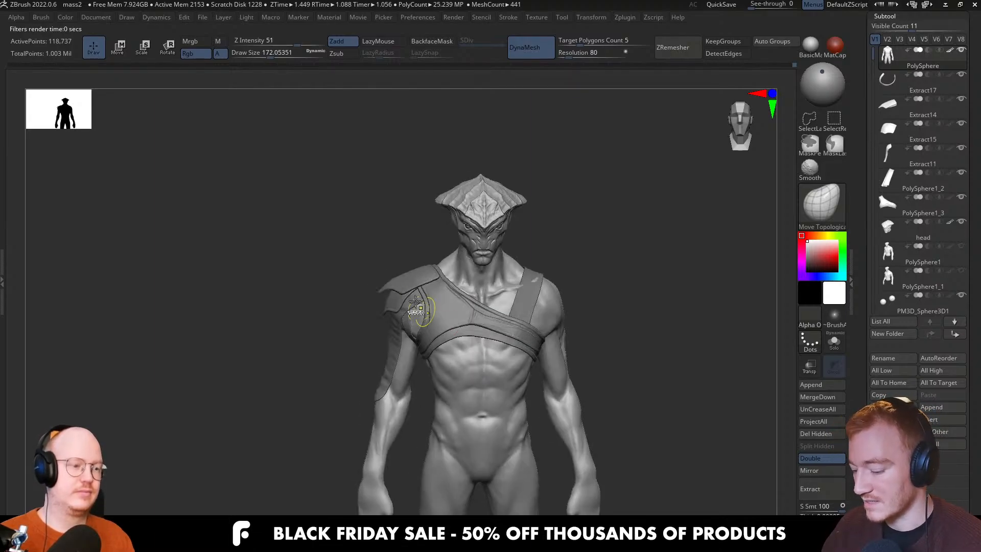
{"action": "right_click_drag", "start_coordinate": [476, 336], "coordinate": [440, 373], "text": "ctrl"}
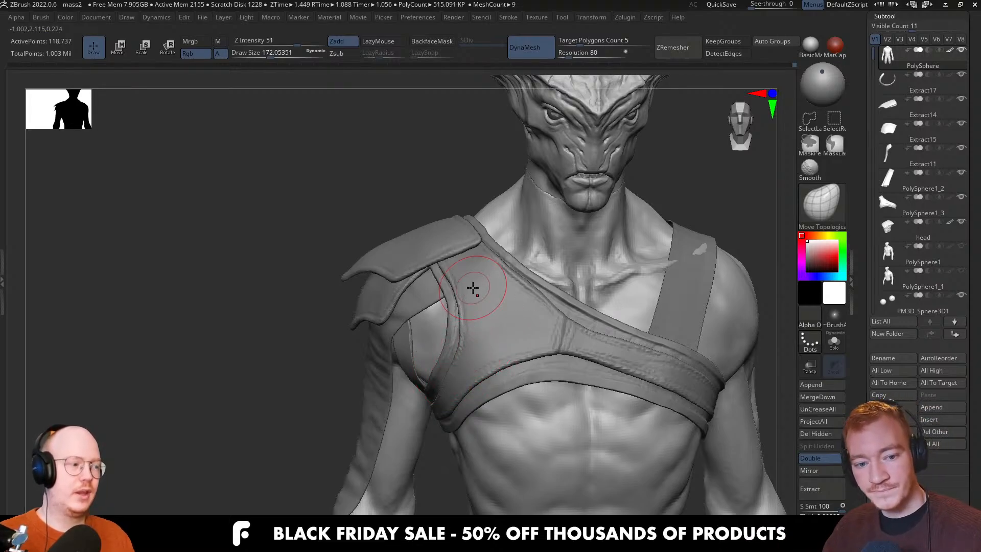
Set the draw size to about 128, select the chest piece and isolate it with its polygroup wireframe displayed
{"action": "right_click_drag", "start_coordinate": [519, 346], "coordinate": [520, 339]}
{"action": "key", "text": "s"}
{"action": "left_click_drag", "start_coordinate": [520, 340], "coordinate": [515, 340]}
{"action": "mouse_move", "coordinate": [515, 340]}
{"action": "right_mouse_down"}
{"action": "mouse_move", "coordinate": [516, 362]}
{"action": "mouse_move", "coordinate": [501, 358]}
{"action": "mouse_move", "coordinate": [547, 333]}
{"action": "mouse_move", "coordinate": [504, 356]}
{"action": "right_mouse_up"}
{"action": "left_click", "coordinate": [503, 358], "text": "alt"}
{"action": "key", "text": "alt+s"}
{"action": "key", "text": "shift+f"}
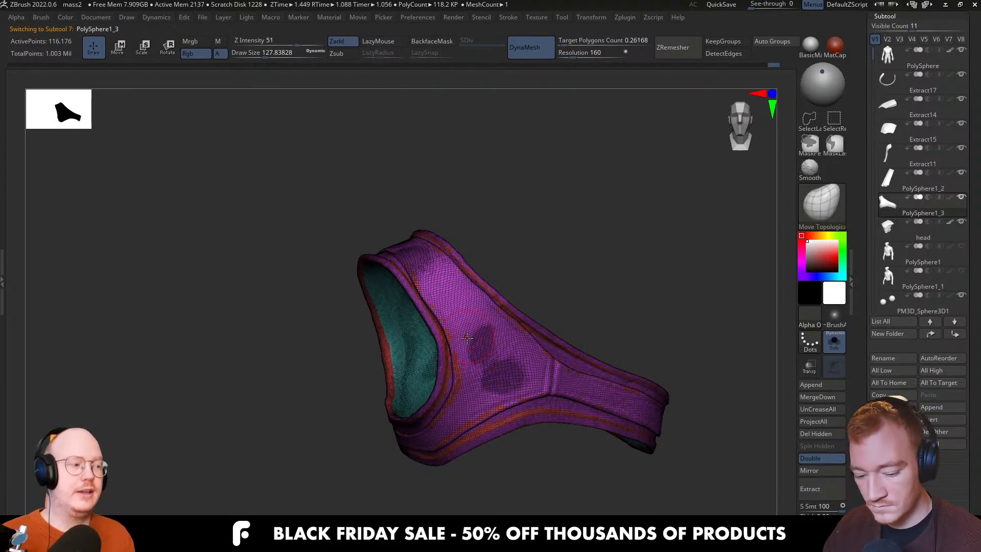
{"action": "key", "text": "b"}
{"action": "key", "text": "d"}
{"action": "key", "text": "s"}
{"action": "key", "text": "b"}
{"action": "key", "text": "s"}
{"action": "key", "text": "t"}
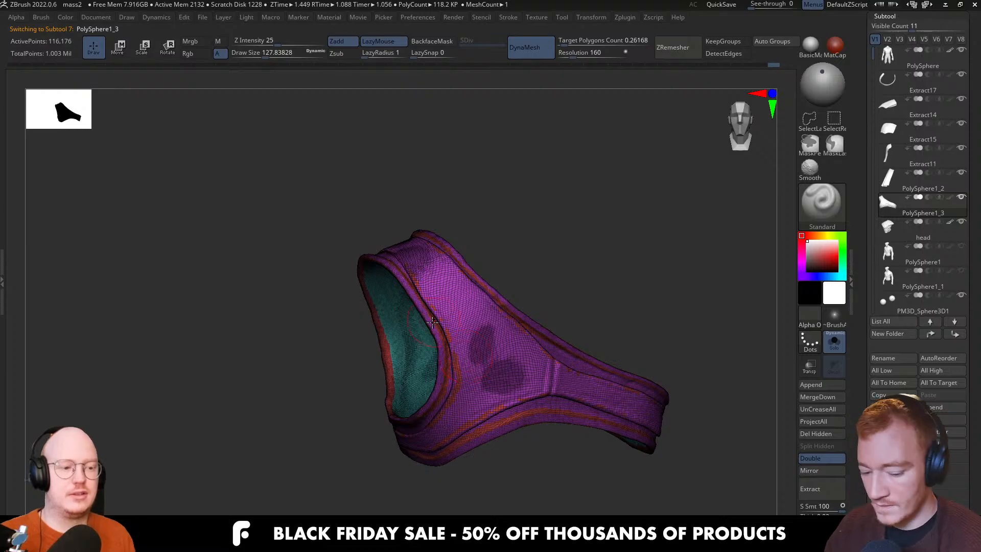
{"action": "key", "text": "b"}
{"action": "key", "text": "m"}
{"action": "key", "text": "t"}
Raise the draw size to about 311 and examine the chest piece's shoulder strap and polygroups, both isolated and on the full figure
{"action": "mouse_move", "coordinate": [390, 300]}
{"action": "right_mouse_down"}
{"action": "mouse_move", "coordinate": [453, 341]}
{"action": "mouse_move", "coordinate": [455, 381]}
{"action": "mouse_move", "coordinate": [477, 377]}
{"action": "right_mouse_up"}
{"action": "key", "text": "shift+f"}
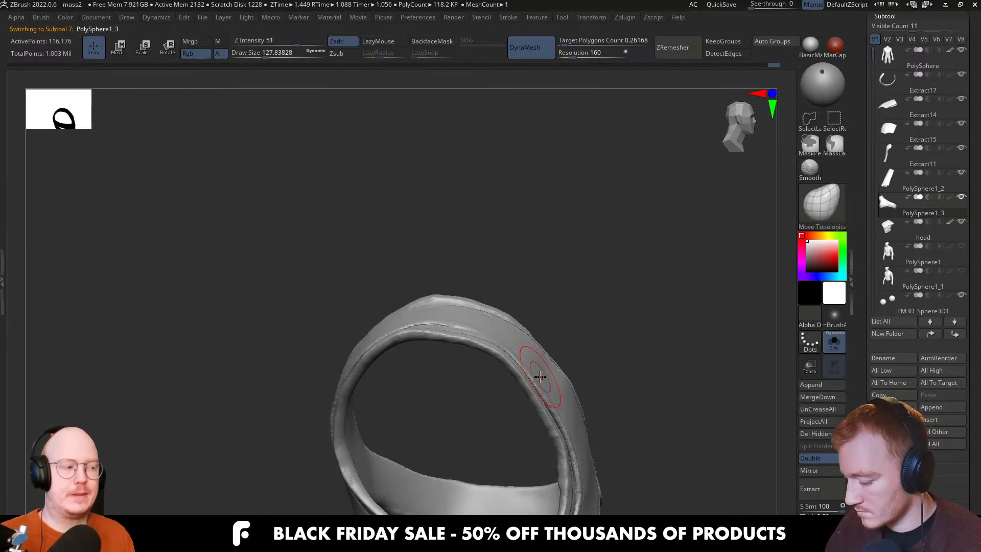
{"action": "right_click_drag", "start_coordinate": [541, 377], "coordinate": [511, 349]}
{"action": "key", "text": "alt+s"}
{"action": "key", "text": "alt+s"}
{"action": "key", "text": "s"}
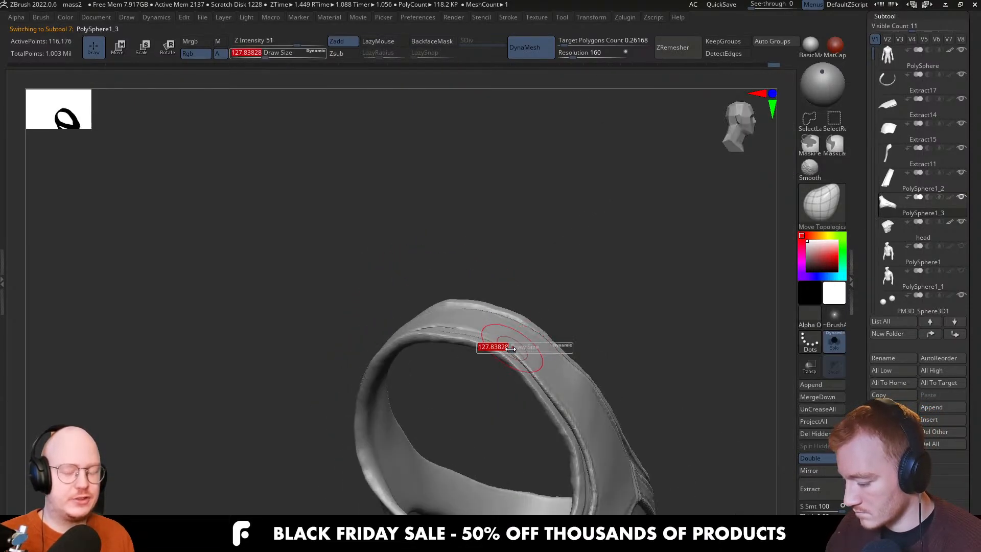
{"action": "left_click_drag", "start_coordinate": [511, 349], "coordinate": [529, 348]}
{"action": "key", "text": "shift+f"}
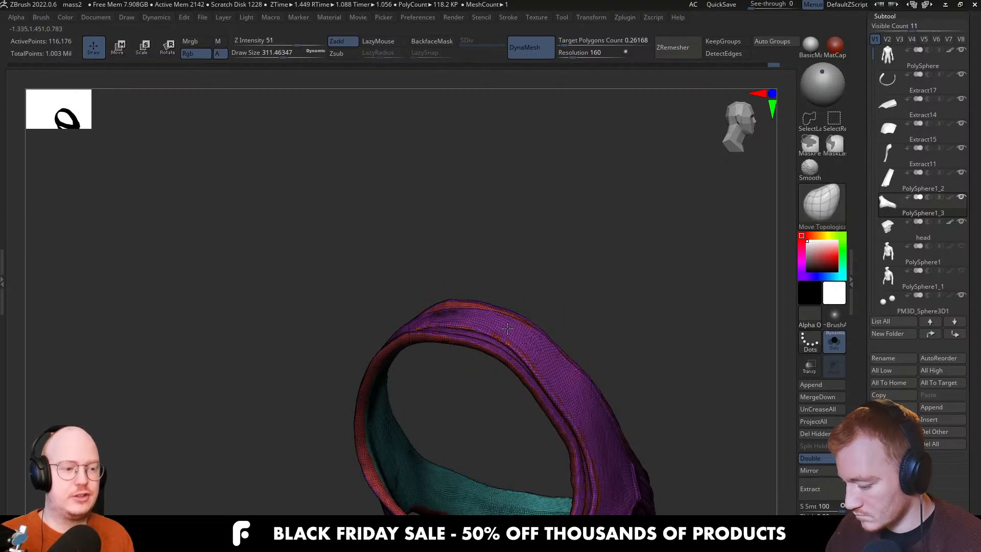
{"action": "left_click", "coordinate": [595, 355]}
{"action": "right_click_drag", "start_coordinate": [634, 343], "coordinate": [555, 414]}
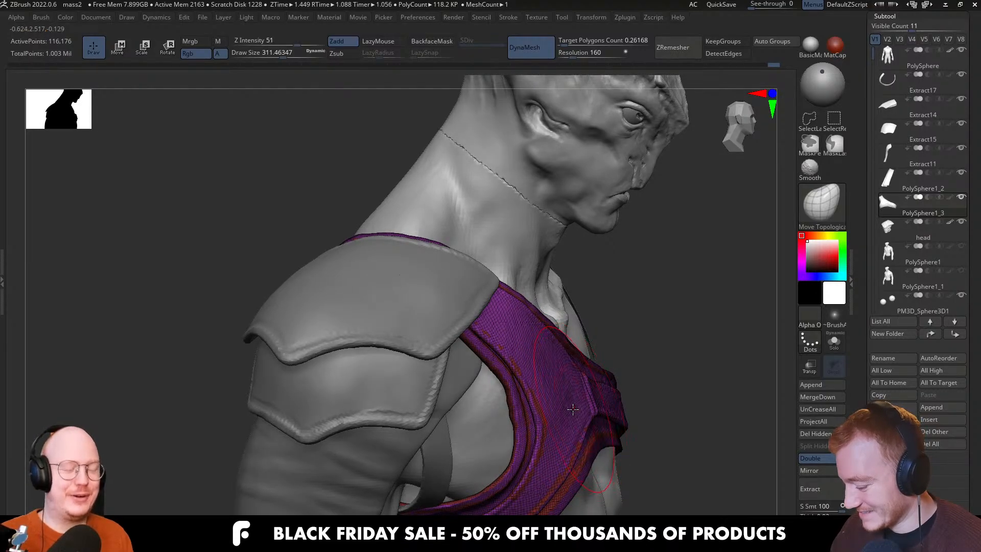
Work over the chest piece's front panel with Move Topological at a draw size of about 408 and check its polygroups
{"action": "mouse_move", "coordinate": [573, 410]}
{"action": "right_mouse_down"}
{"action": "mouse_move", "coordinate": [541, 401]}
{"action": "mouse_move", "coordinate": [527, 409]}
{"action": "right_mouse_up"}
{"action": "key", "text": "ctrl+shift+s"}
{"action": "key", "text": "shift+f"}
{"action": "right_click_drag", "start_coordinate": [615, 379], "coordinate": [580, 395]}
{"action": "key", "text": "ctrl+shift+s"}
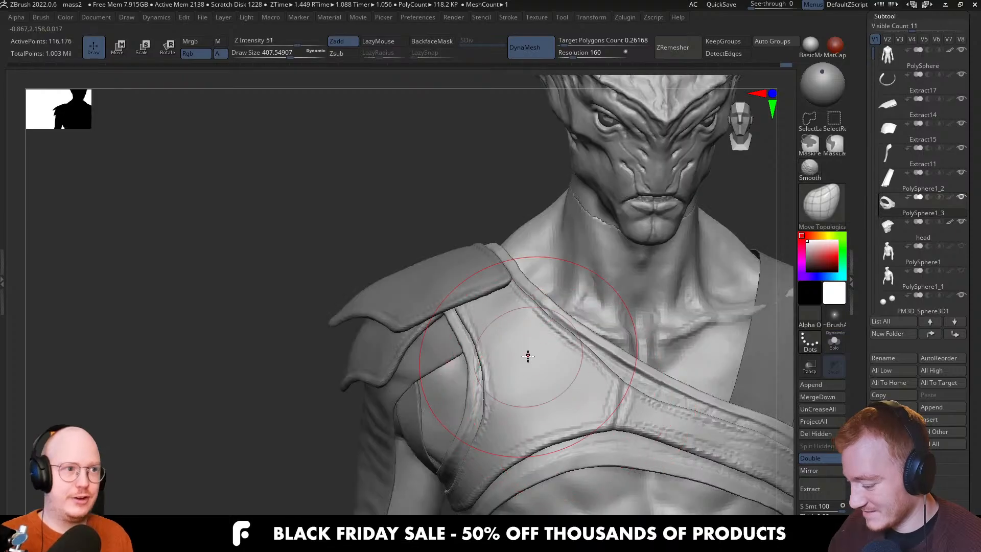
{"action": "right_click_drag", "start_coordinate": [527, 354], "coordinate": [583, 342]}
{"action": "key", "text": "shift+f"}
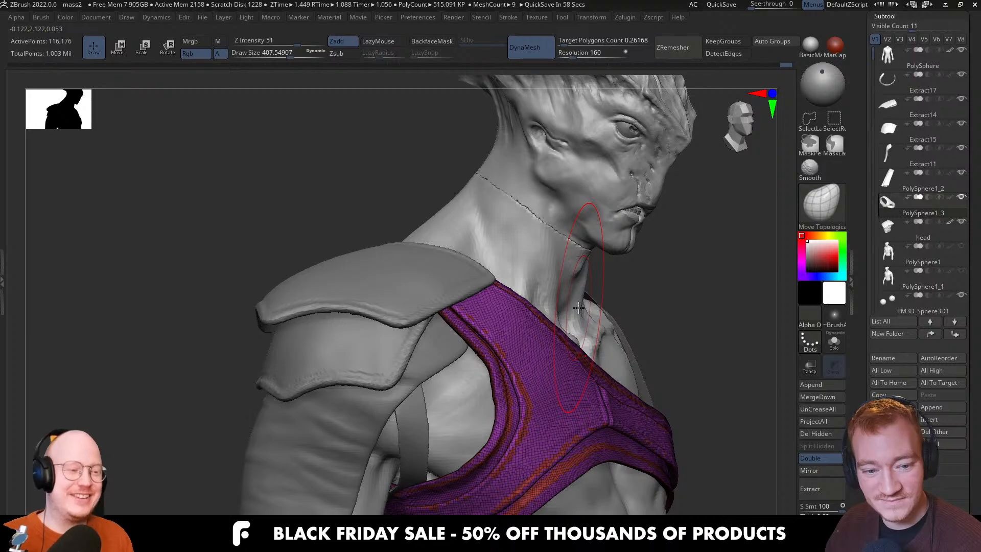
Refine the chest piece's front with Move Topological at a draw size of about 239, toggling the polygroup display to check it
{"action": "mouse_move", "coordinate": [639, 338]}
{"action": "right_mouse_down"}
{"action": "mouse_move", "coordinate": [627, 349]}
{"action": "mouse_move", "coordinate": [642, 357]}
{"action": "mouse_move", "coordinate": [626, 387]}
{"action": "mouse_move", "coordinate": [607, 361]}
{"action": "right_mouse_up"}
{"action": "key", "text": "shift+f"}
{"action": "key", "text": "s"}
{"action": "key", "text": "s"}
{"action": "left_click_drag", "start_coordinate": [604, 357], "coordinate": [589, 361]}
{"action": "key", "text": "s"}
{"action": "mouse_move", "coordinate": [565, 369]}
{"action": "right_mouse_down"}
{"action": "mouse_move", "coordinate": [584, 383]}
{"action": "mouse_move", "coordinate": [628, 376]}
{"action": "right_mouse_up"}
{"action": "key", "text": "shift+f"}
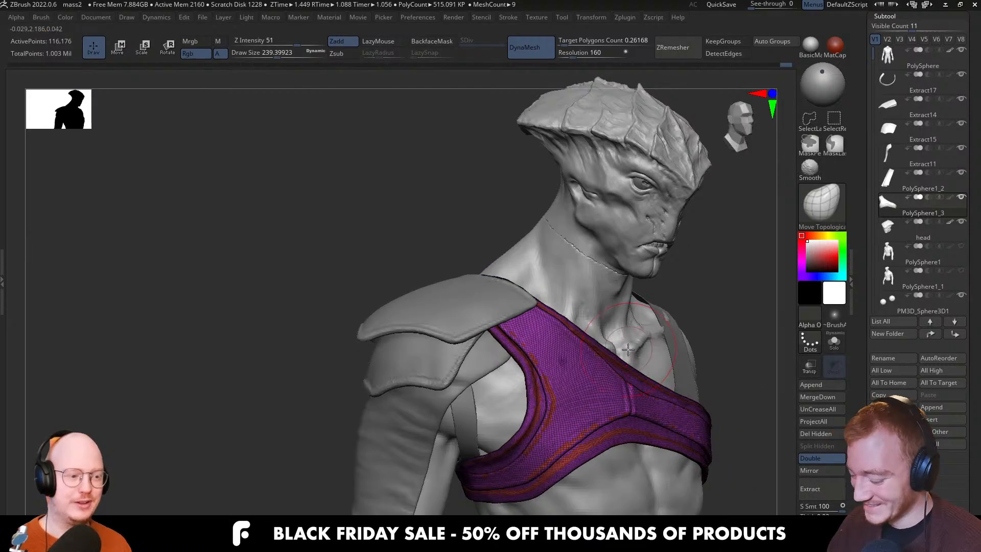
Set the draw size to about 132 and regenerate the chest piece's polygroups with Auto Groups
{"action": "key", "text": "s"}
{"action": "left_click_drag", "start_coordinate": [629, 376], "coordinate": [617, 375]}
{"action": "right_click_drag", "start_coordinate": [617, 374], "coordinate": [665, 372]}
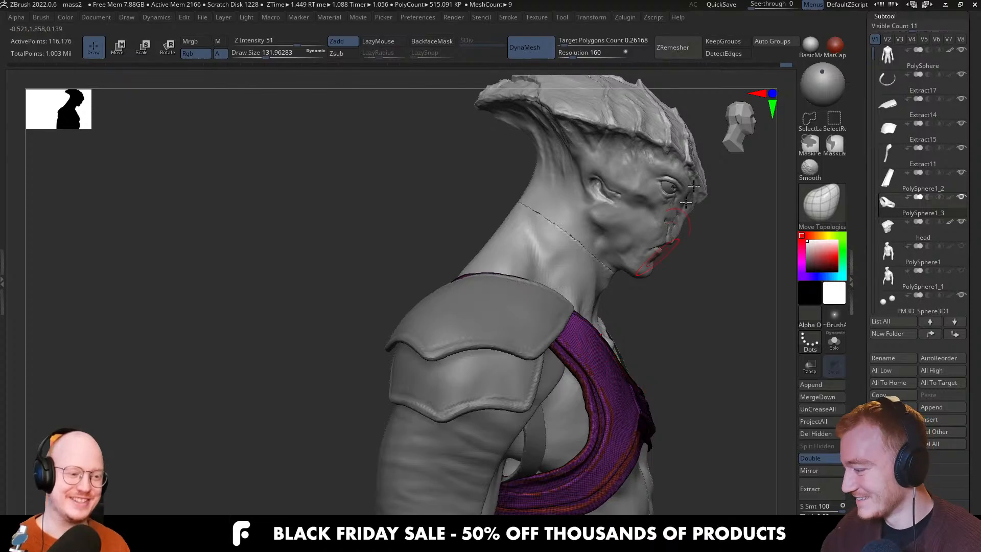
{"action": "left_click", "coordinate": [773, 42]}
{"action": "mouse_move", "coordinate": [620, 344]}
{"action": "right_mouse_down"}
{"action": "mouse_move", "coordinate": [610, 389]}
{"action": "mouse_move", "coordinate": [631, 369]}
{"action": "right_mouse_up"}
{"action": "key", "text": "shift+f"}
{"action": "key", "text": "shift+f"}
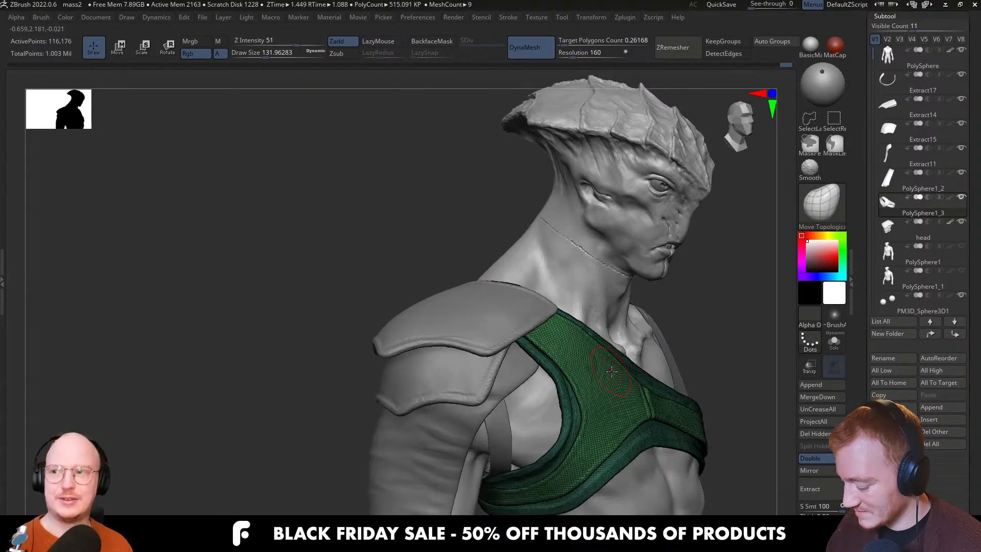
Isolate the chest piece's main panel polygroup and split the hidden border trim into a separate subtool
{"action": "key", "text": "shift+f"}
{"action": "left_click", "coordinate": [617, 394], "text": "ctrl+shift"}
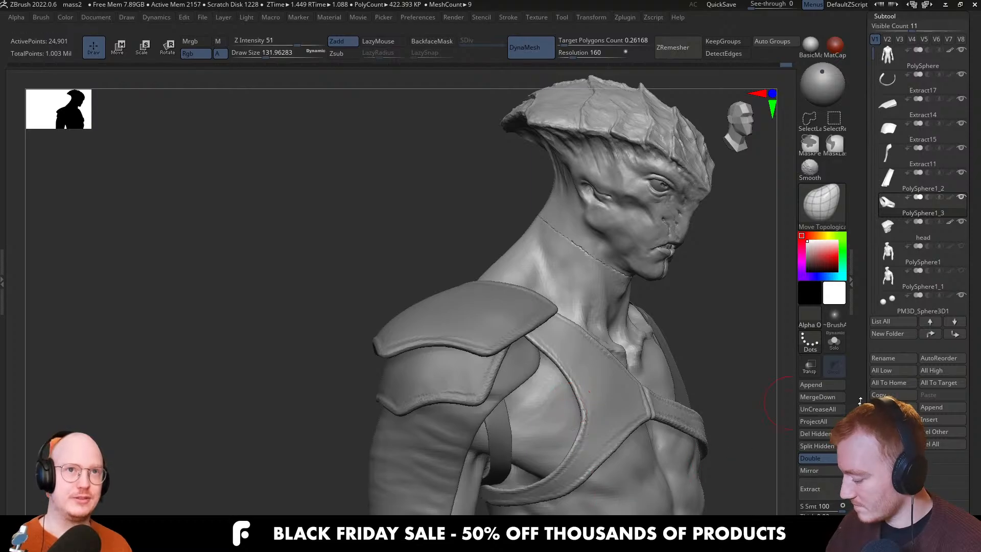
{"action": "left_click", "coordinate": [818, 446]}
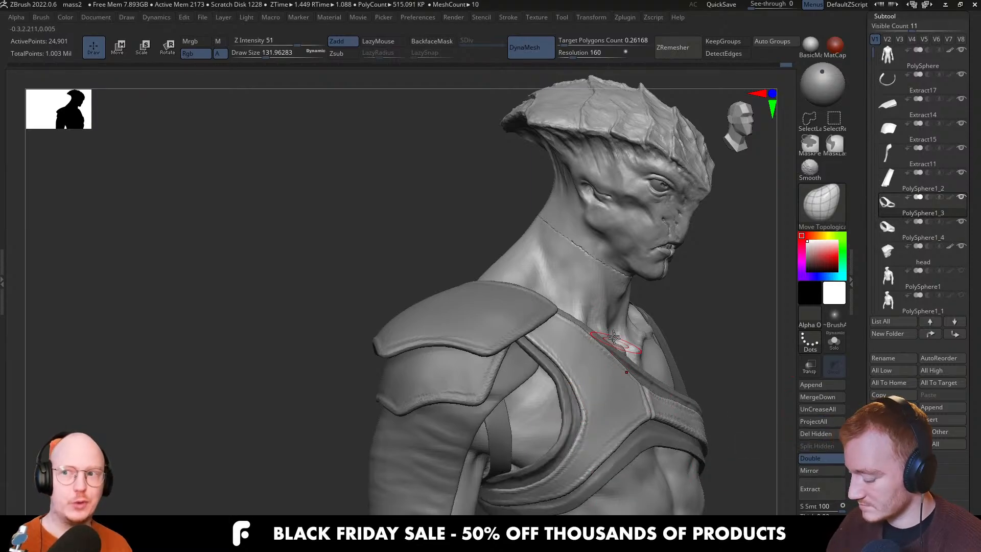
Mask a rectangular patch on the chest panel's upper shoulder strap at a draw size of about 29
{"action": "right_click_drag", "start_coordinate": [562, 394], "coordinate": [588, 372]}
{"action": "right_click_drag", "start_coordinate": [554, 337], "coordinate": [575, 376]}
{"action": "key", "text": "s"}
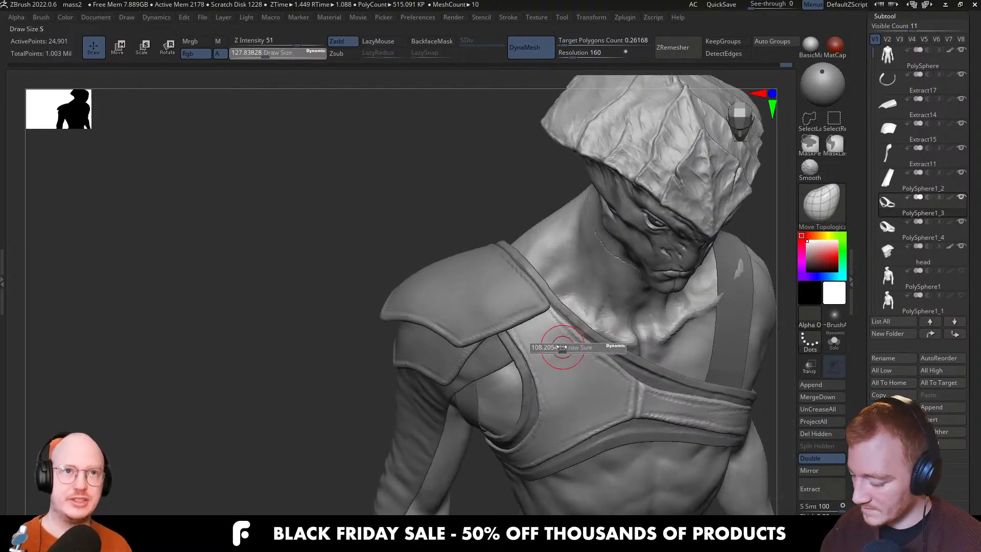
{"action": "left_click_drag", "start_coordinate": [563, 348], "coordinate": [558, 348]}
{"action": "mouse_move", "coordinate": [562, 357]}
{"action": "right_mouse_down"}
{"action": "mouse_move", "coordinate": [552, 329]}
{"action": "mouse_move", "coordinate": [549, 336]}
{"action": "right_mouse_up"}
{"action": "key", "text": "s"}
{"action": "left_click", "coordinate": [549, 337]}
{"action": "mouse_move", "coordinate": [549, 337]}
{"action": "left_mouse_down"}
{"action": "mouse_move", "coordinate": [544, 325]}
{"action": "mouse_move", "coordinate": [556, 335]}
{"action": "mouse_move", "coordinate": [521, 335]}
{"action": "mouse_move", "coordinate": [549, 329]}
{"action": "mouse_move", "coordinate": [524, 314]}
{"action": "left_mouse_up"}
Try extracting the masked shoulder strap patch with smoothing 0 as a new subtool, and delete the resulting piece
{"action": "key", "text": "alt+s"}
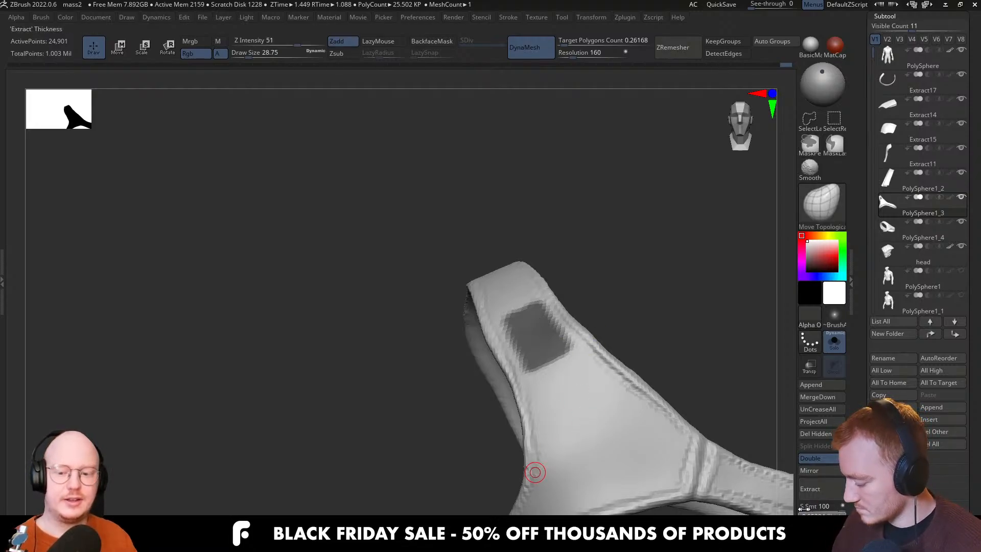
{"action": "left_click_drag", "start_coordinate": [828, 505], "coordinate": [800, 511]}
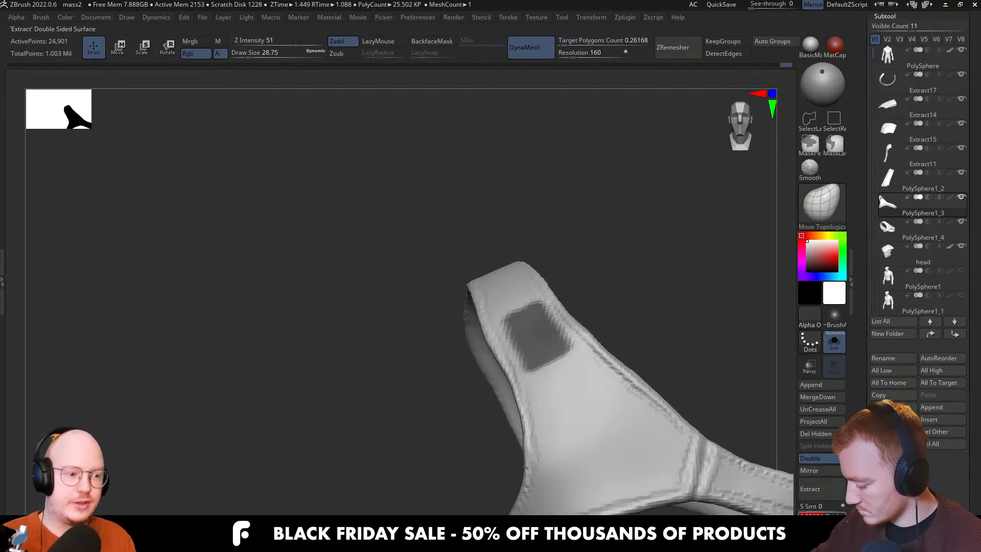
{"action": "mouse_move", "coordinate": [678, 410]}
{"action": "right_mouse_down"}
{"action": "mouse_move", "coordinate": [692, 399]}
{"action": "mouse_move", "coordinate": [686, 415]}
{"action": "right_mouse_up"}
{"action": "key", "text": "alt+shift+s"}
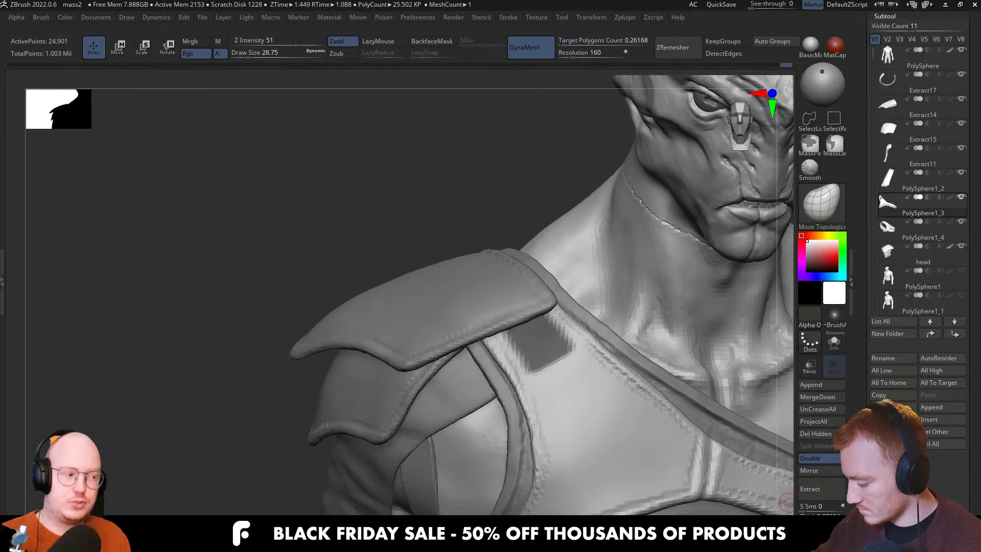
{"action": "left_click", "coordinate": [828, 493]}
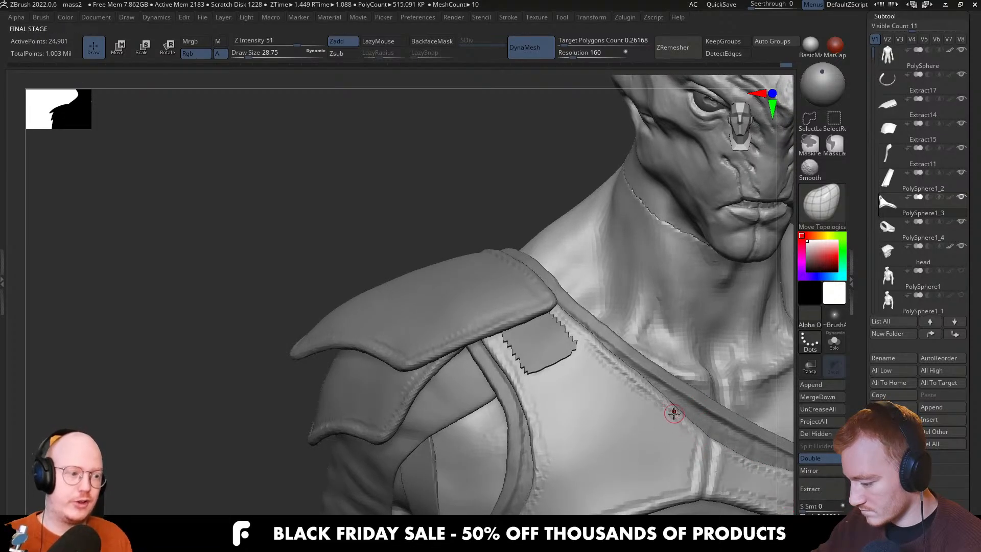
{"action": "left_click", "coordinate": [805, 507]}
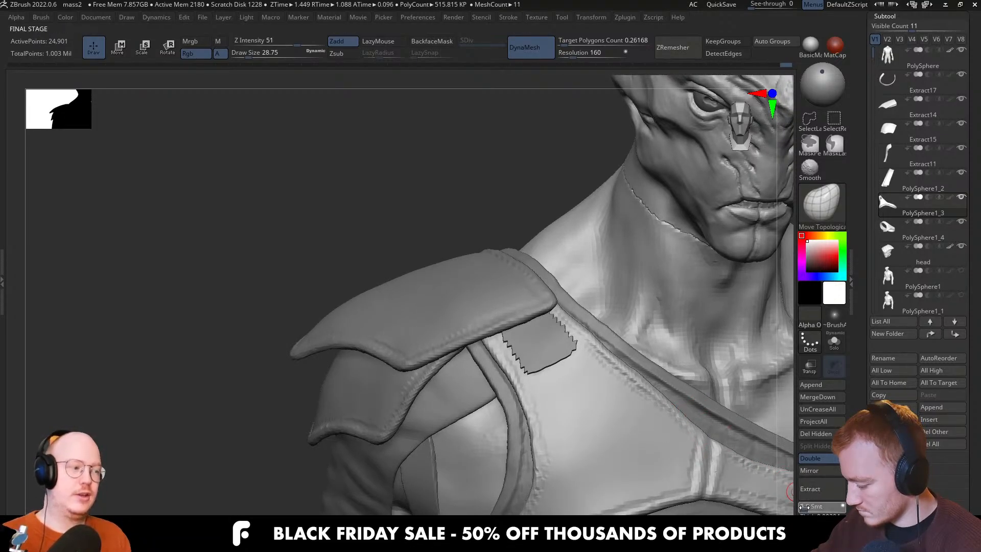
{"action": "left_click", "coordinate": [811, 526]}
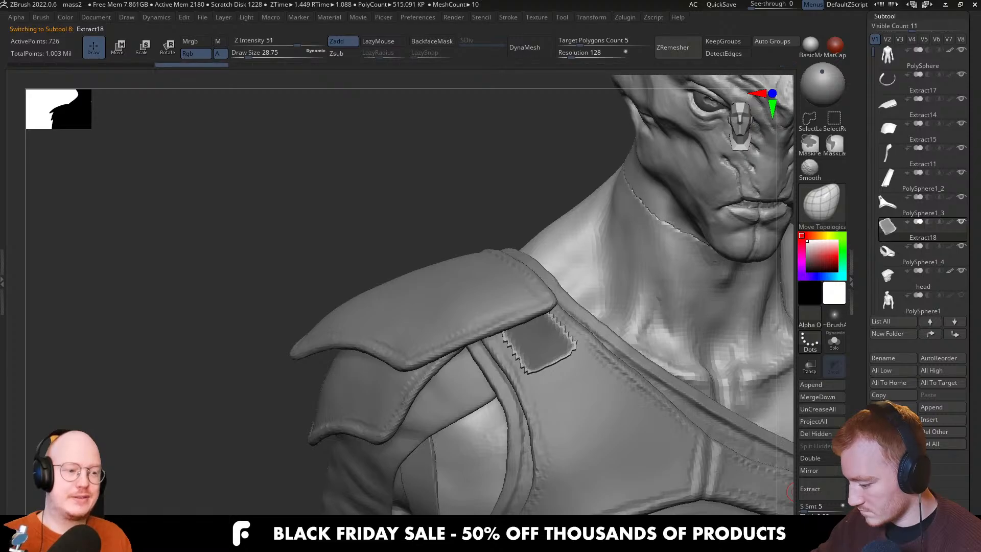
{"action": "right_click_drag", "start_coordinate": [648, 357], "coordinate": [664, 321]}
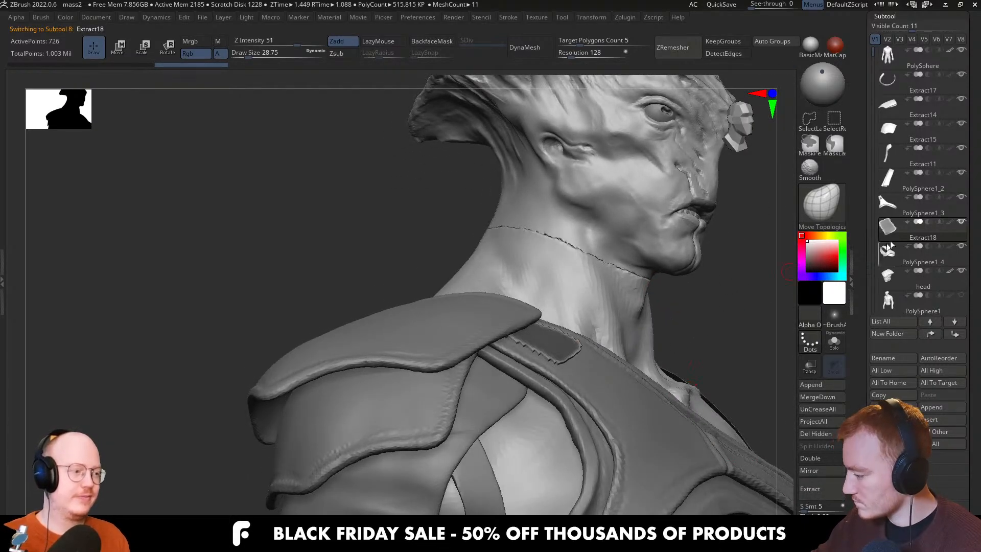
{"action": "left_click", "coordinate": [894, 432]}
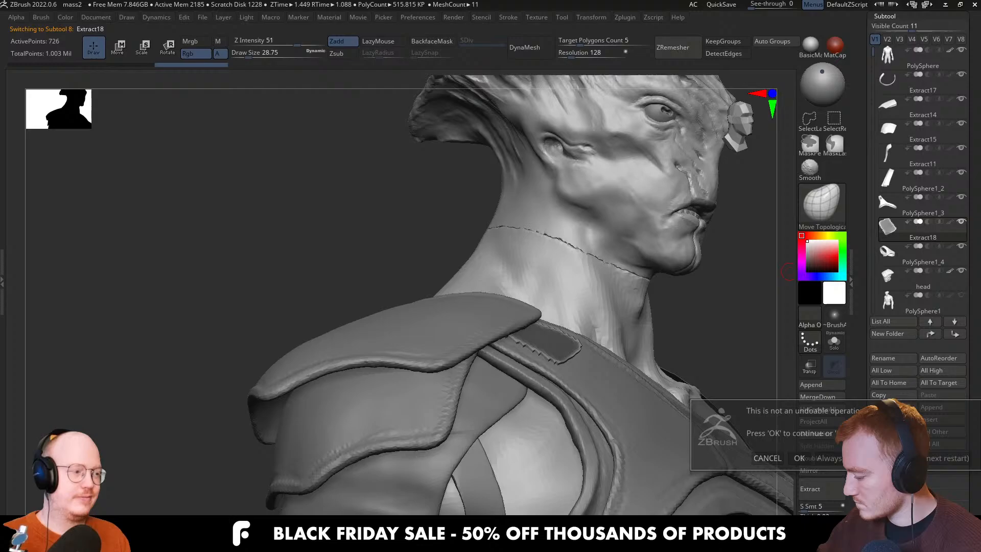
{"action": "left_click", "coordinate": [803, 457]}
Extract the masked patch from the chest panel with smoothing 6 as a new subtool, select it and clear its mask
{"action": "left_click", "coordinate": [593, 372], "text": "alt"}
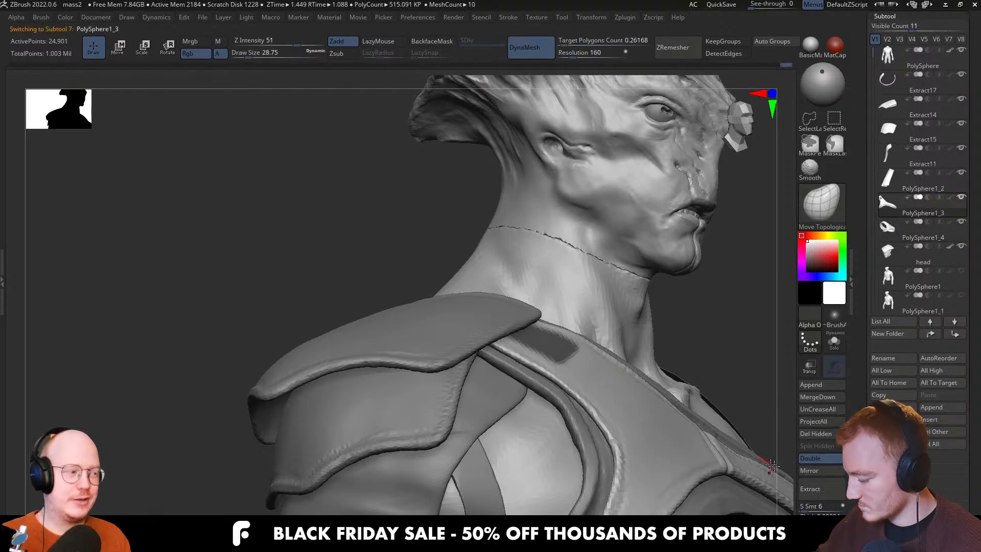
{"action": "left_click", "coordinate": [827, 492]}
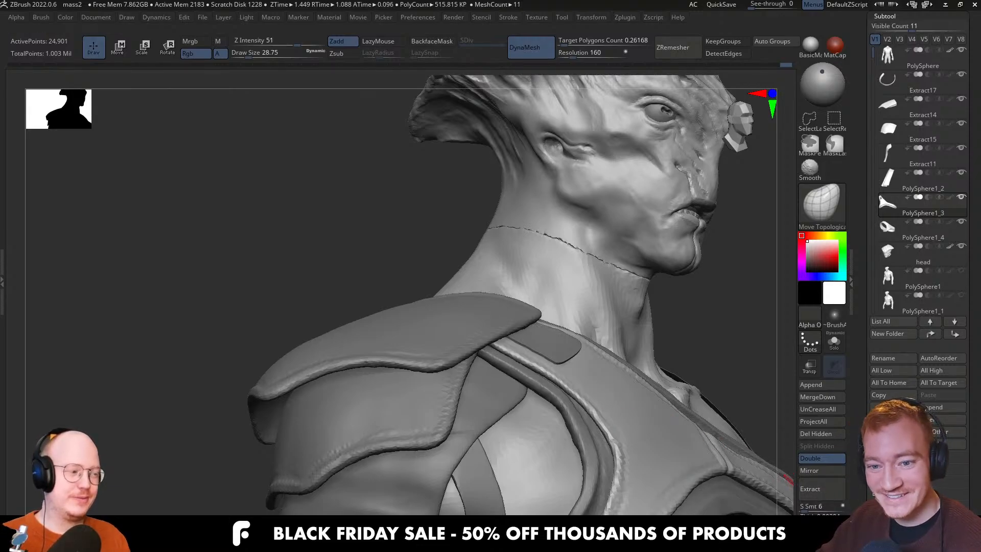
{"action": "left_click", "coordinate": [573, 346], "text": "alt"}
{"action": "right_click_drag", "start_coordinate": [587, 340], "coordinate": [552, 373]}
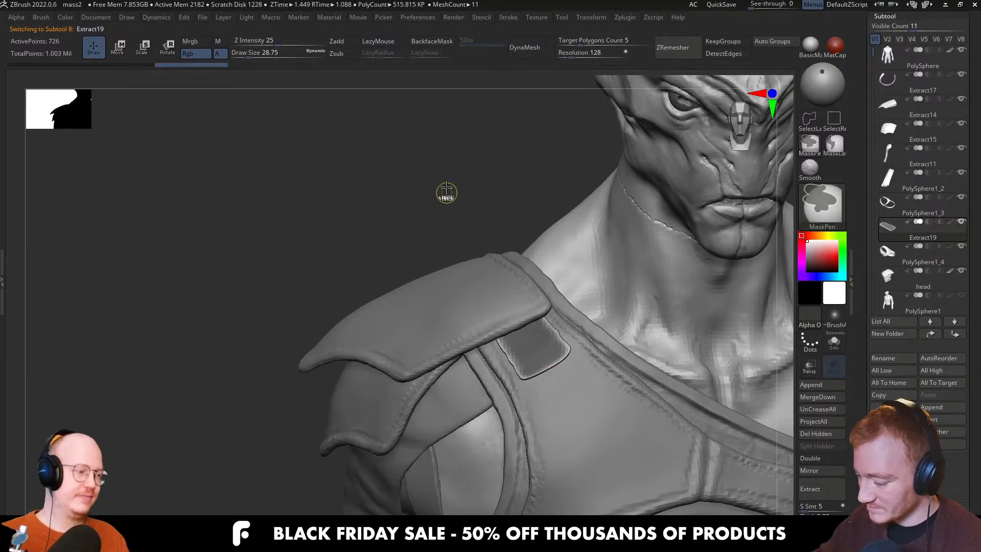
{"action": "left_click_drag", "start_coordinate": [445, 194], "coordinate": [473, 171], "text": "ctrl"}
Fit the extracted strap patch against the chest panel with the Move brush at a draw size of about 182
{"action": "key", "text": "alt+s"}
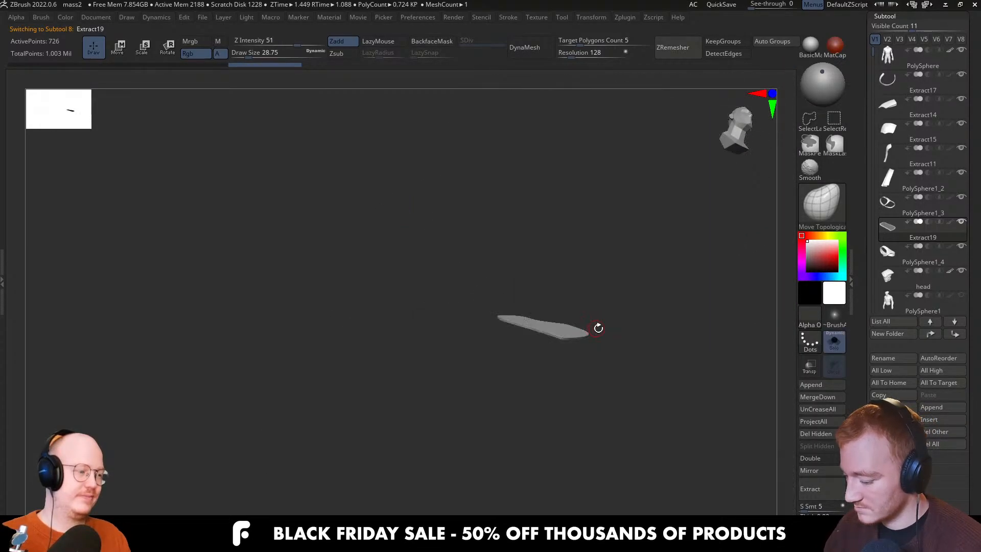
{"action": "key", "text": "alt+s"}
{"action": "key", "text": "s"}
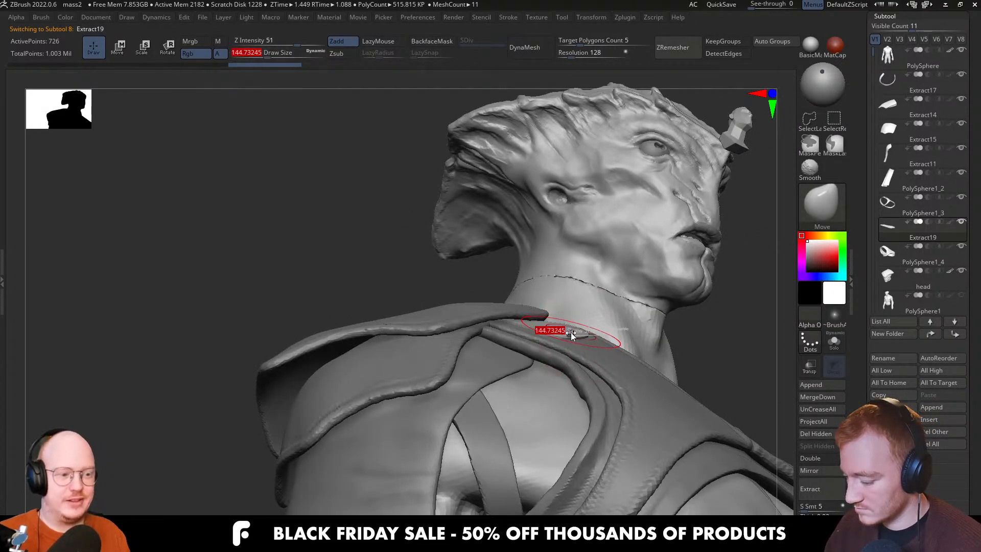
{"action": "left_click_drag", "start_coordinate": [573, 328], "coordinate": [571, 327]}
{"action": "right_click_drag", "start_coordinate": [537, 322], "coordinate": [580, 354]}
{"action": "left_click_drag", "start_coordinate": [580, 355], "coordinate": [584, 348]}
{"action": "mouse_move", "coordinate": [584, 348]}
{"action": "right_mouse_down"}
{"action": "mouse_move", "coordinate": [619, 388]}
{"action": "mouse_move", "coordinate": [600, 338]}
{"action": "right_mouse_up"}
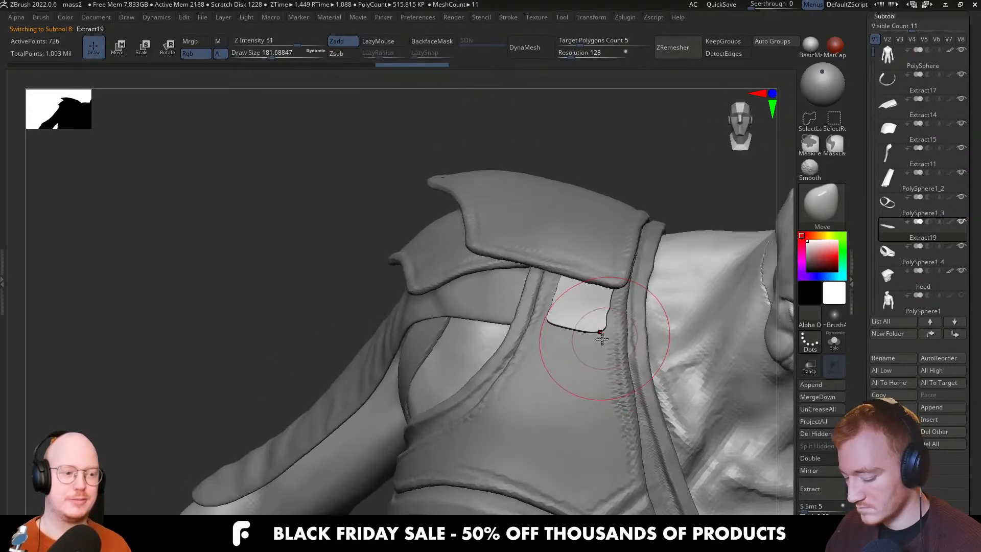
Thicken the strap patch with the Inflate brush at a draw size of about 207
{"action": "key", "text": "b"}
{"action": "key", "text": "i"}
{"action": "key", "text": "n"}
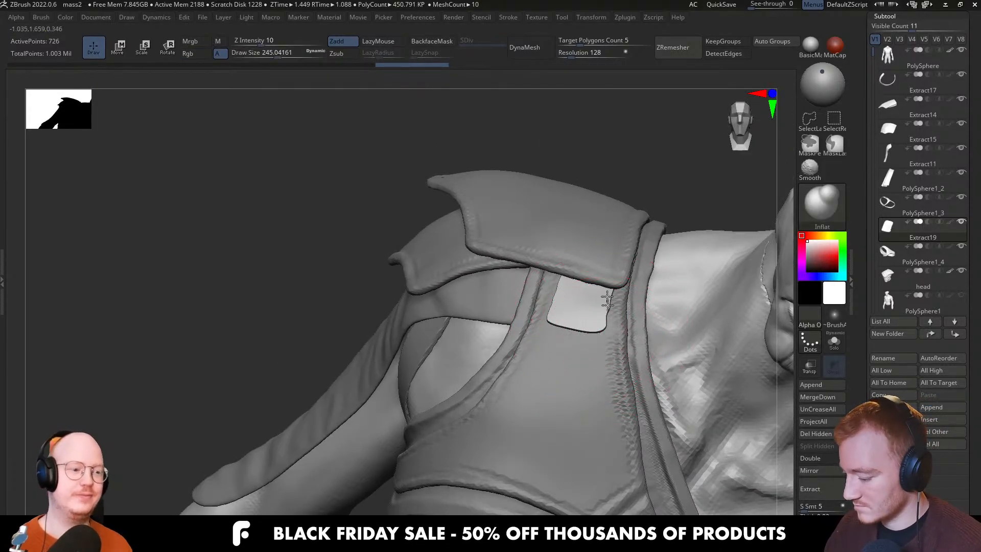
{"action": "right_click_drag", "start_coordinate": [586, 340], "coordinate": [601, 313]}
{"action": "key", "text": "s"}
{"action": "left_click_drag", "start_coordinate": [601, 312], "coordinate": [595, 312]}
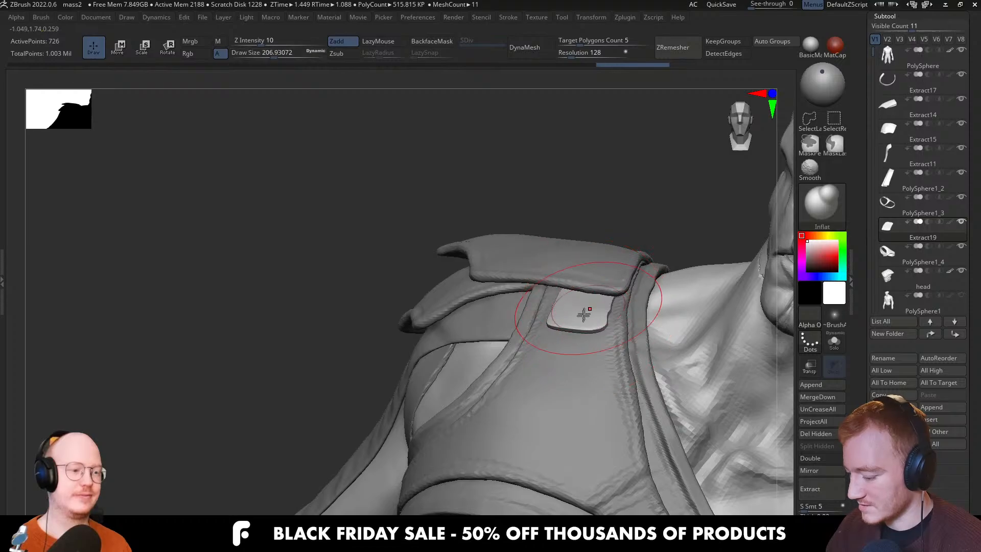
{"action": "mouse_move", "coordinate": [585, 314]}
{"action": "right_mouse_down"}
{"action": "mouse_move", "coordinate": [595, 294]}
{"action": "mouse_move", "coordinate": [629, 321]}
{"action": "right_mouse_up"}
{"action": "mouse_move", "coordinate": [556, 336]}
{"action": "right_mouse_down"}
{"action": "mouse_move", "coordinate": [596, 297]}
{"action": "mouse_move", "coordinate": [530, 319]}
{"action": "mouse_move", "coordinate": [512, 215]}
{"action": "mouse_move", "coordinate": [559, 388]}
{"action": "right_mouse_up"}
Adjust the strap patch's side and lower edges with the Move brush at draw sizes of about 71 and 104
{"action": "key", "text": "b"}
{"action": "key", "text": "m"}
{"action": "key", "text": "v"}
{"action": "key", "text": "ctrl+shift+s"}
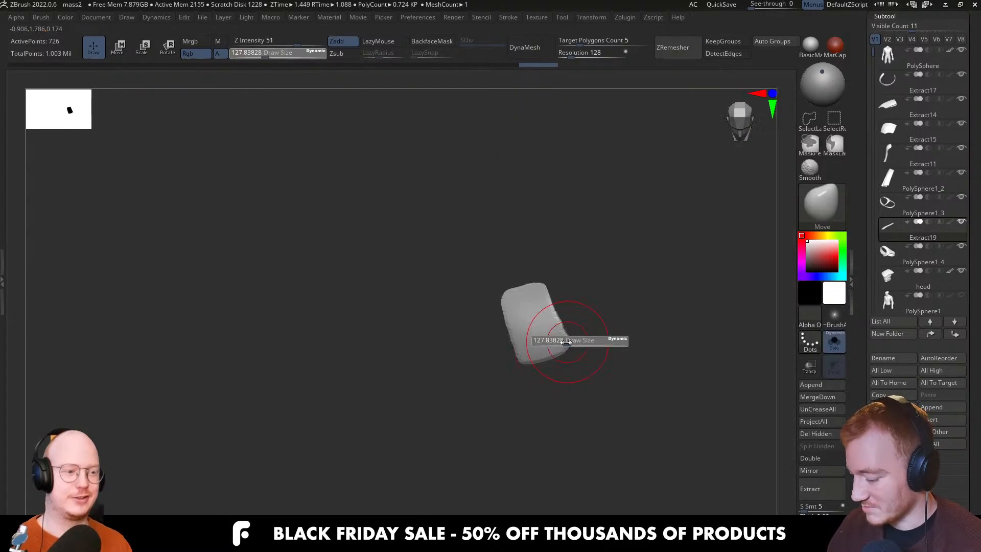
{"action": "key", "text": "s"}
{"action": "left_click_drag", "start_coordinate": [569, 346], "coordinate": [575, 340]}
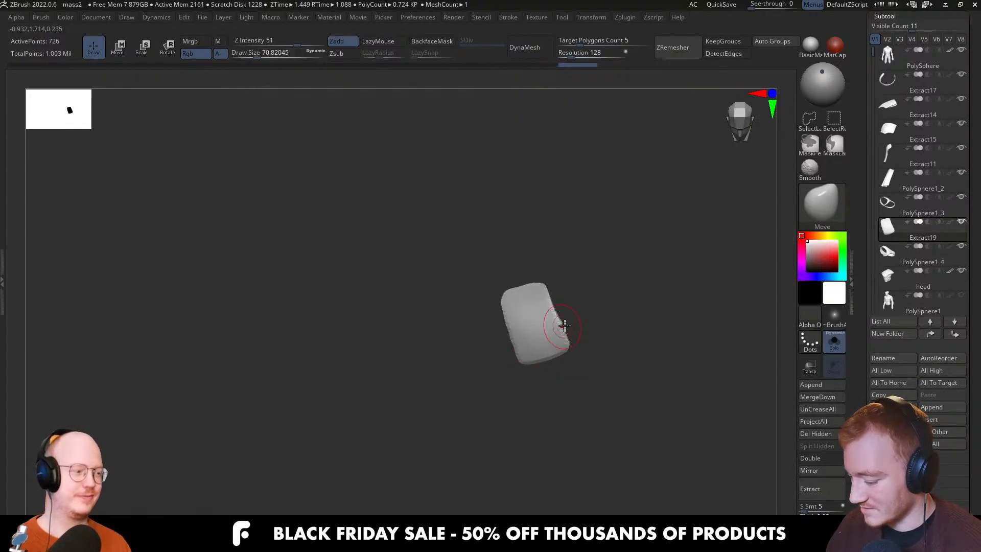
{"action": "key", "text": "ctrl+shift+s"}
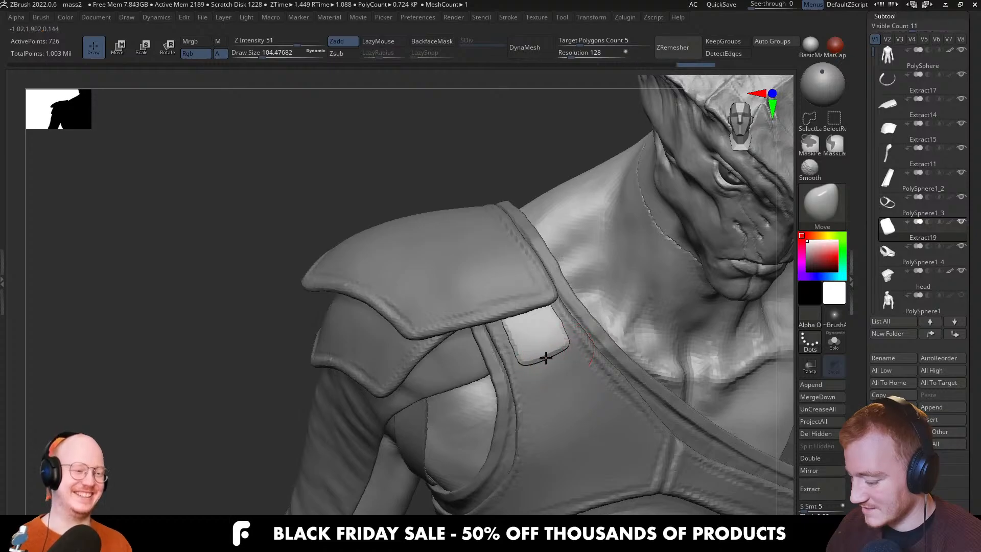
Isolate the strap patch and flatten its surface with TrimDynamic at a draw size of about 158
{"action": "key", "text": "ctrl+shift+s"}
{"action": "key", "text": "b"}
{"action": "key", "text": "s"}
{"action": "key", "text": "t"}
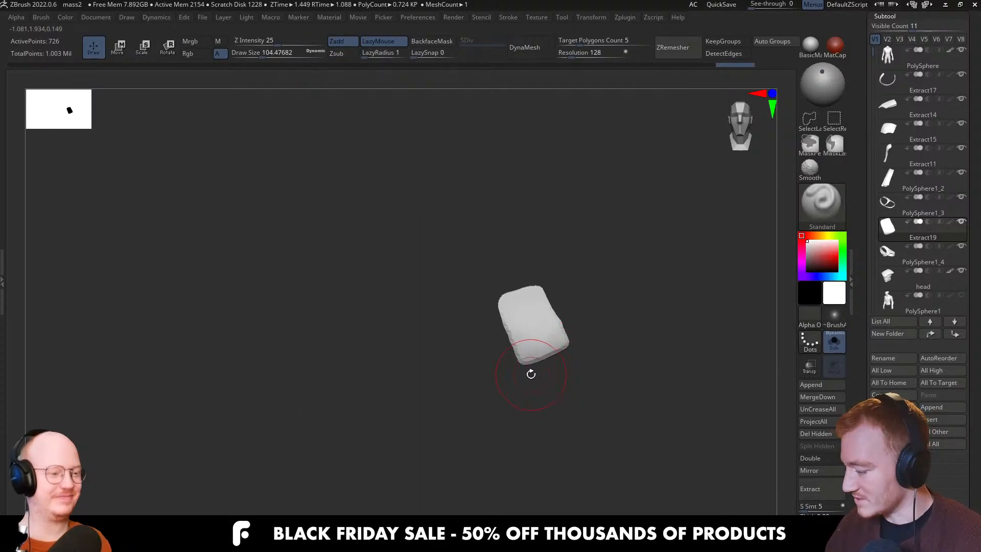
{"action": "key", "text": "b"}
{"action": "key", "text": "t"}
{"action": "key", "text": "d"}
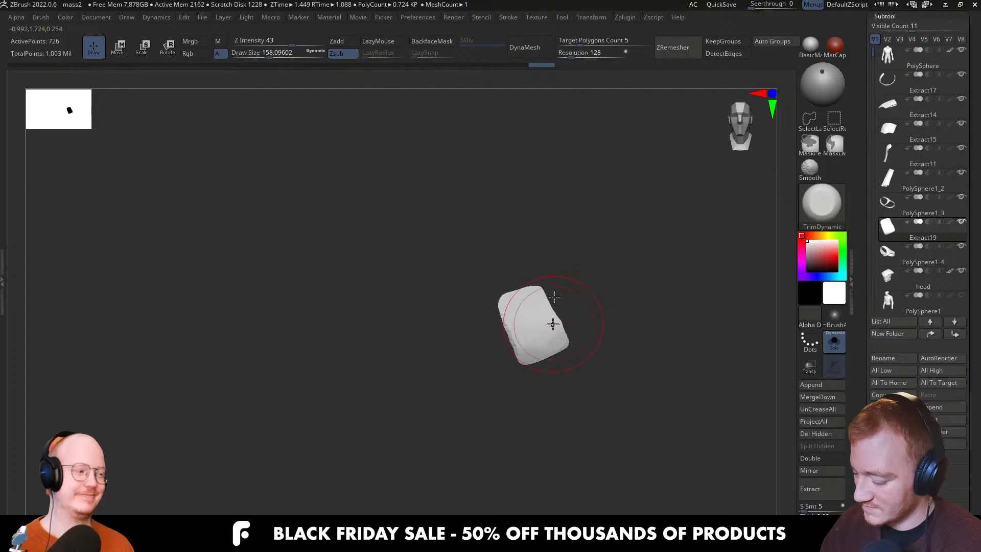
{"action": "mouse_move", "coordinate": [553, 323]}
{"action": "right_mouse_down"}
{"action": "mouse_move", "coordinate": [559, 292]}
{"action": "mouse_move", "coordinate": [567, 317]}
{"action": "right_mouse_up"}
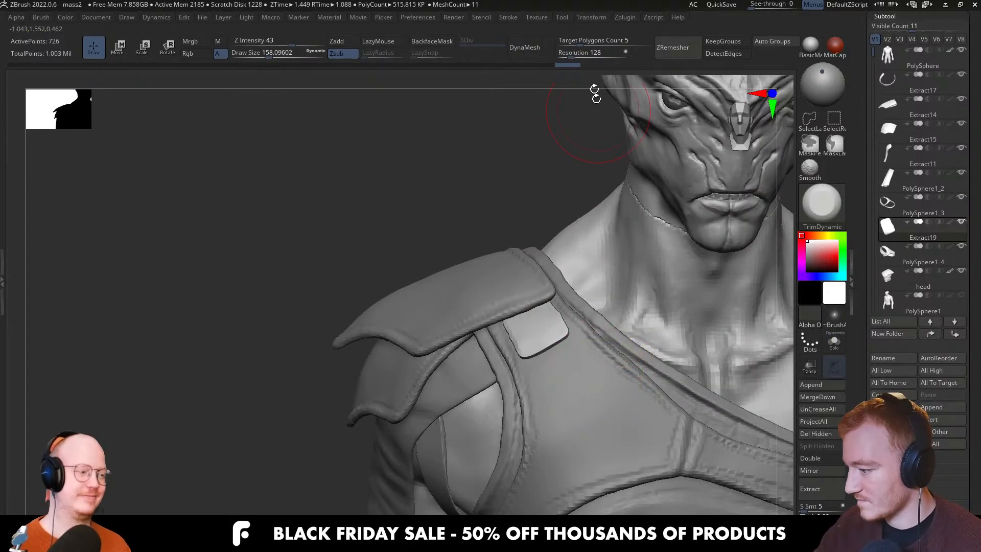
DynaMesh the strap patch at resolution 128 and trim its rim with TrimDynamic at a draw size of about 41
{"action": "left_click", "coordinate": [572, 337], "text": "alt"}
{"action": "right_click_drag", "start_coordinate": [572, 337], "coordinate": [564, 317]}
{"action": "key", "text": "bracketleft"}
{"action": "key", "text": "bracketleft"}
{"action": "key", "text": "bracketleft"}
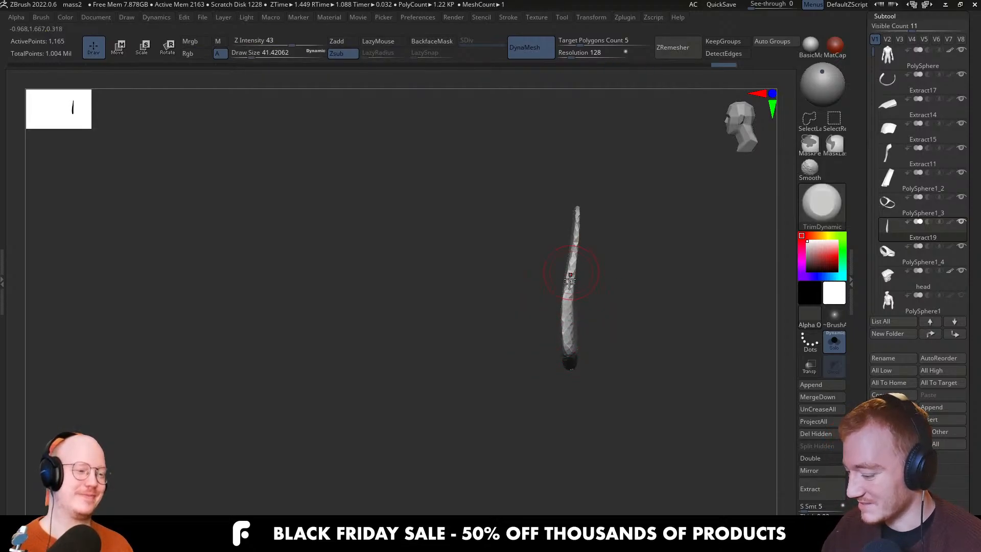
{"action": "right_click_drag", "start_coordinate": [570, 281], "coordinate": [569, 346]}
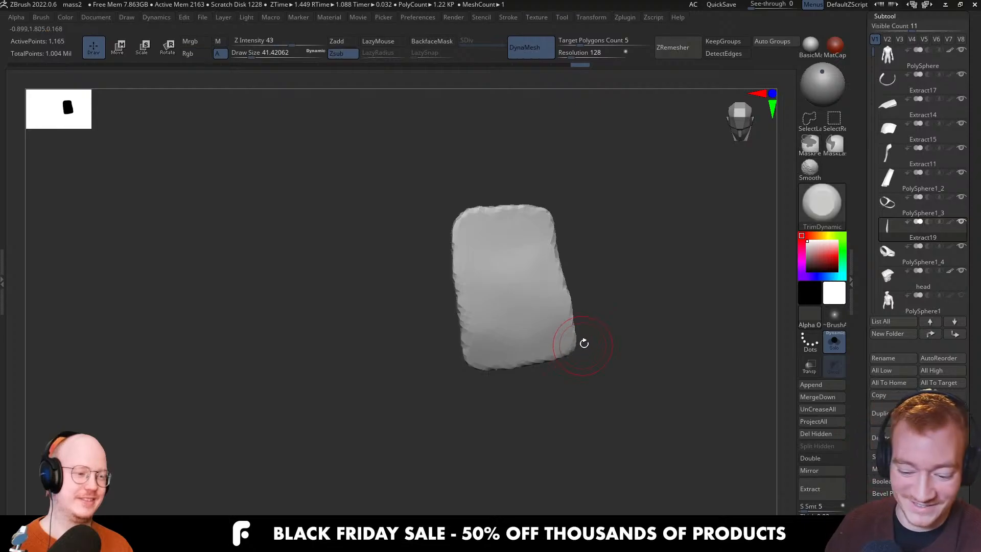
Build up the isolated patch's edges with the Inflate brush at draw sizes of about 83 and 65
{"action": "key", "text": "b"}
{"action": "key", "text": "i"}
{"action": "key", "text": "n"}
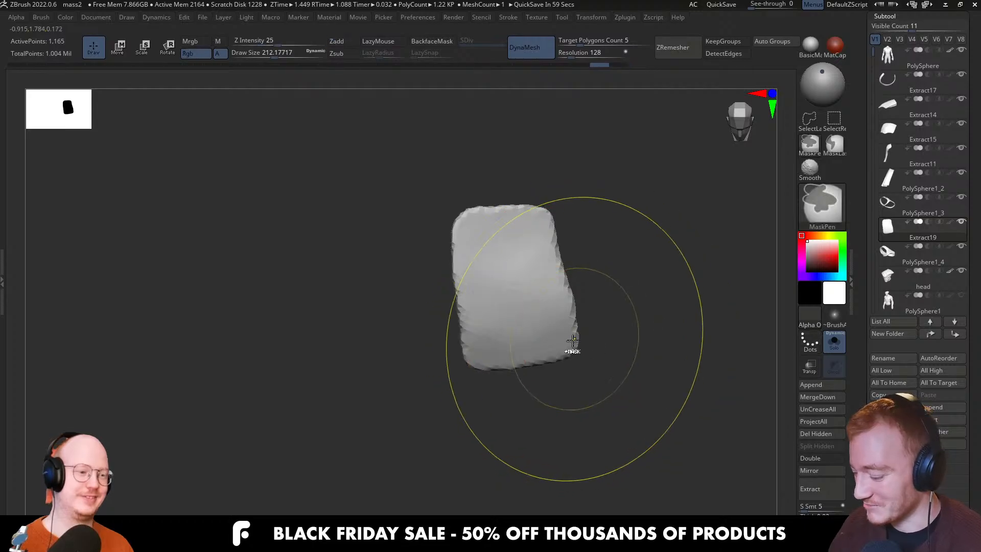
{"action": "key", "text": "s"}
{"action": "left_click_drag", "start_coordinate": [576, 347], "coordinate": [558, 350]}
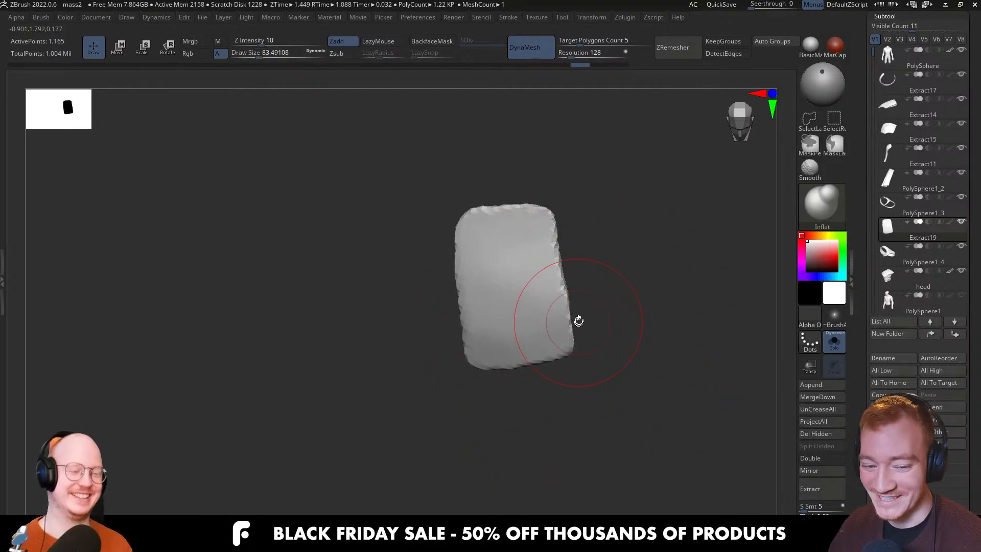
{"action": "key", "text": "["}
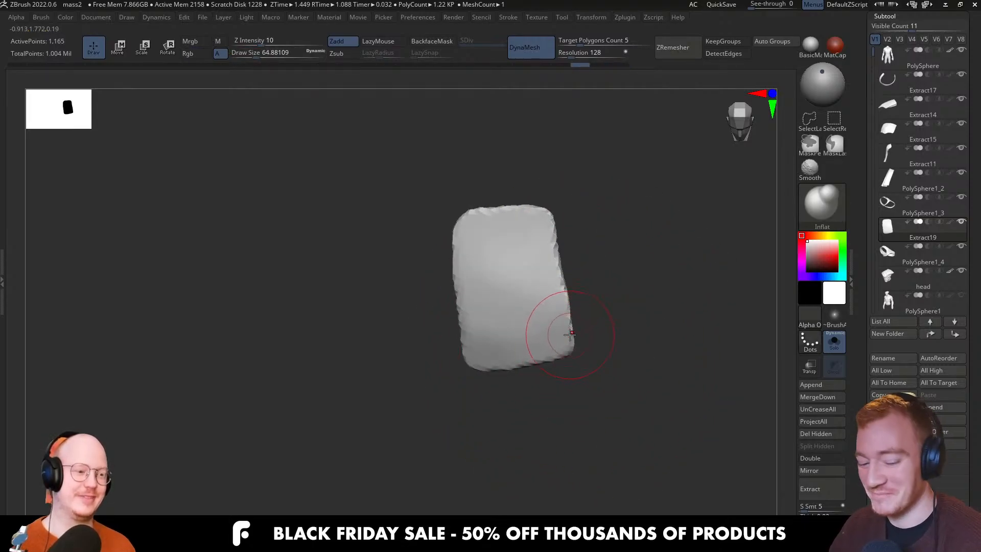
Reposition the strap patch on the shoulder with the Move brush at a draw size of about 207
{"action": "mouse_move", "coordinate": [571, 335]}
{"action": "right_mouse_down"}
{"action": "mouse_move", "coordinate": [574, 346]}
{"action": "mouse_move", "coordinate": [591, 307]}
{"action": "mouse_move", "coordinate": [574, 357]}
{"action": "right_mouse_up"}
{"action": "key", "text": "alt+s"}
{"action": "key", "text": "b"}
{"action": "key", "text": "m"}
{"action": "key", "text": "v"}
{"action": "key", "text": "s"}
{"action": "left_click_drag", "start_coordinate": [553, 322], "coordinate": [557, 333]}
{"action": "key", "text": "s"}
{"action": "right_click_drag", "start_coordinate": [549, 341], "coordinate": [550, 360]}
{"action": "key", "text": "alt+s"}
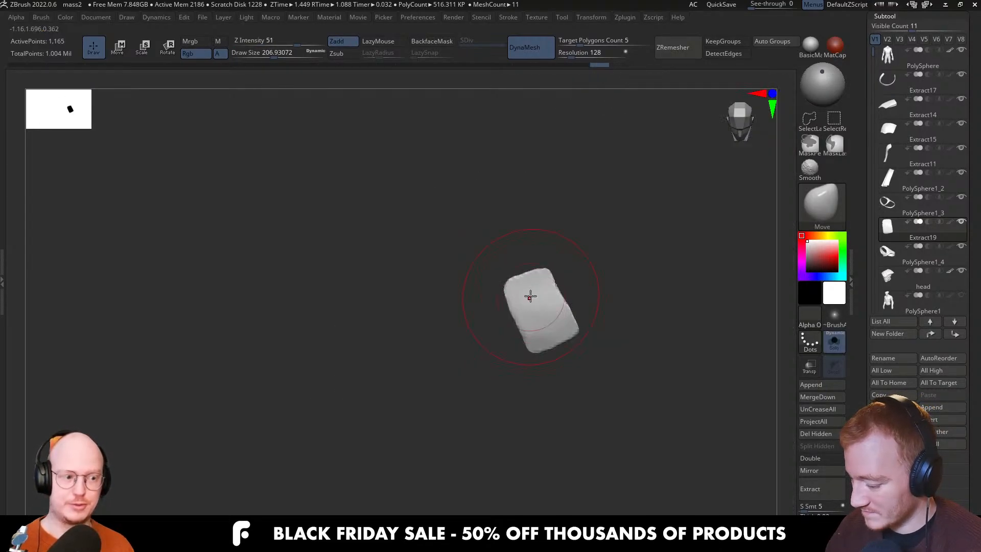
Pull the patch's lower edge down along the chest panel with the Move brush at draw sizes of about 172 and 140
{"action": "key", "text": "alt+s"}
{"action": "key", "text": "s"}
{"action": "left_click_drag", "start_coordinate": [562, 336], "coordinate": [554, 336]}
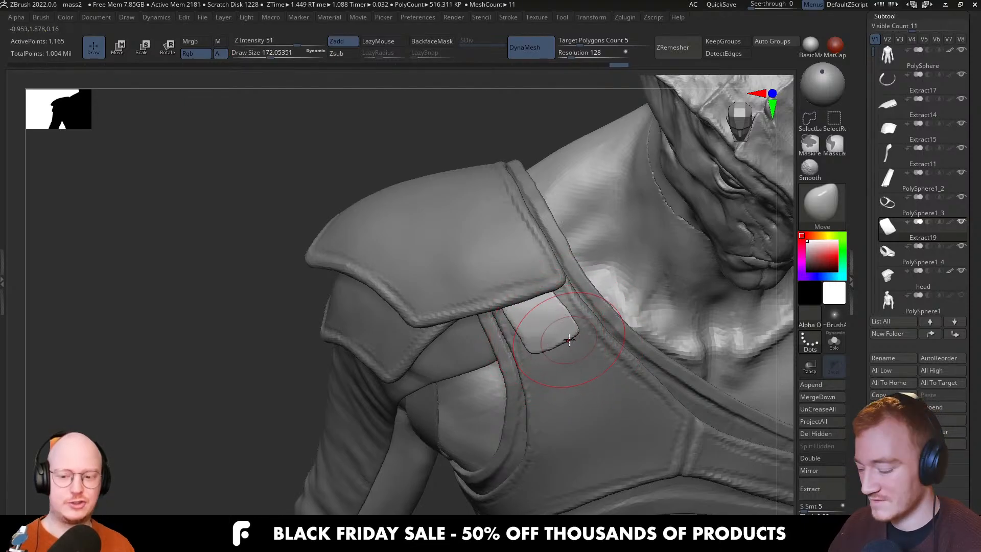
{"action": "key", "text": "s"}
{"action": "left_click_drag", "start_coordinate": [572, 335], "coordinate": [576, 327]}
{"action": "right_click_drag", "start_coordinate": [540, 350], "coordinate": [552, 358]}
{"action": "mouse_move", "coordinate": [552, 358]}
{"action": "right_mouse_down", "text": "ctrl"}
{"action": "mouse_move", "coordinate": [544, 351]}
{"action": "mouse_move", "coordinate": [542, 359]}
{"action": "right_mouse_up", "text": "ctrl"}
{"action": "key", "text": "s"}
{"action": "left_click_drag", "start_coordinate": [545, 371], "coordinate": [558, 353]}
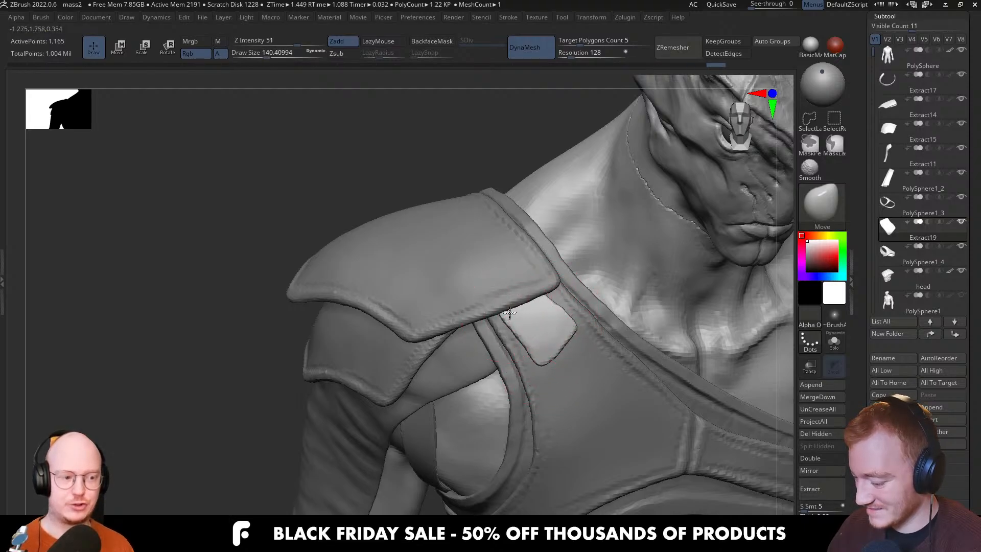
Sharpen the patch's lower corners into an angular outline with the Move brush at draw sizes between about 51 and 77
{"action": "left_click_drag", "start_coordinate": [510, 314], "coordinate": [508, 310]}
{"action": "key", "text": "s"}
{"action": "left_click_drag", "start_coordinate": [586, 308], "coordinate": [582, 308]}
{"action": "left_click_drag", "start_coordinate": [560, 306], "coordinate": [578, 330]}
{"action": "key", "text": "s"}
{"action": "left_click_drag", "start_coordinate": [576, 326], "coordinate": [580, 325]}
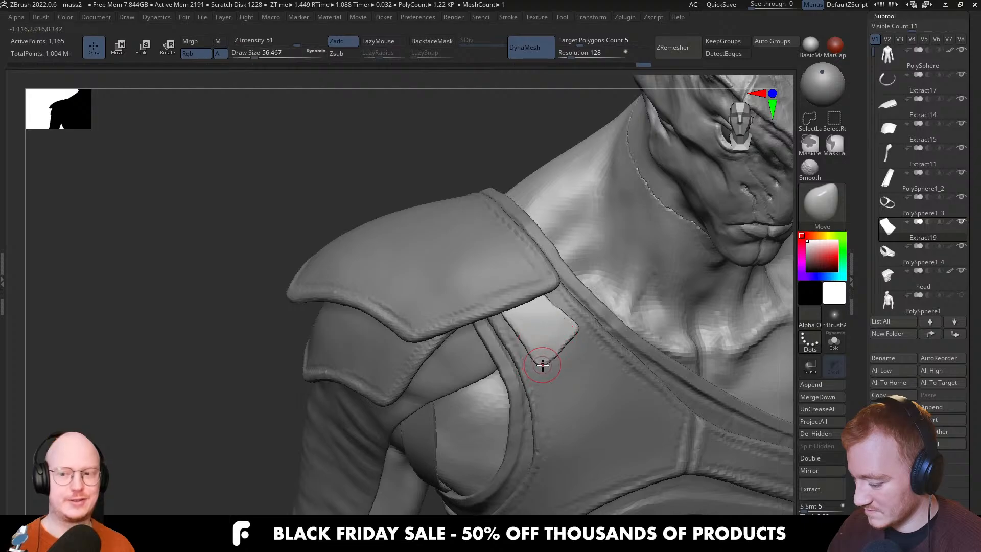
{"action": "key", "text": "s"}
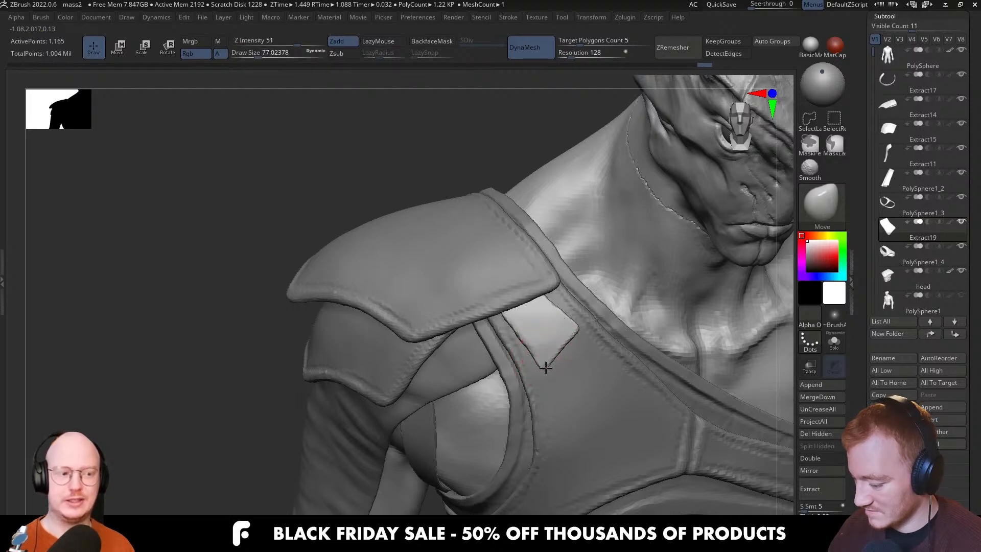
{"action": "key", "text": "s"}
{"action": "left_click_drag", "start_coordinate": [580, 335], "coordinate": [576, 335]}
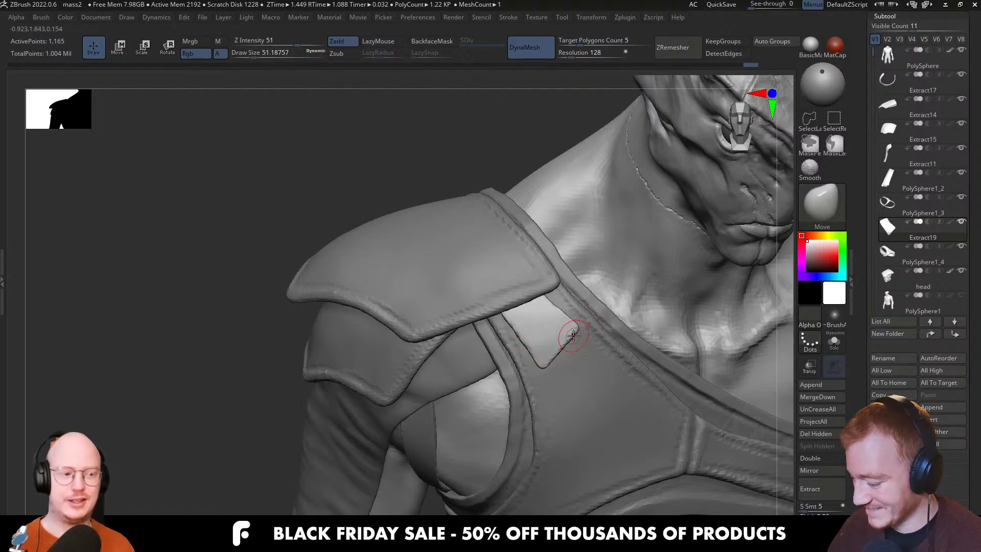
{"action": "mouse_move", "coordinate": [572, 335]}
{"action": "right_mouse_down"}
{"action": "mouse_move", "coordinate": [548, 357]}
{"action": "mouse_move", "coordinate": [609, 346]}
{"action": "mouse_move", "coordinate": [568, 269]}
{"action": "right_mouse_up"}
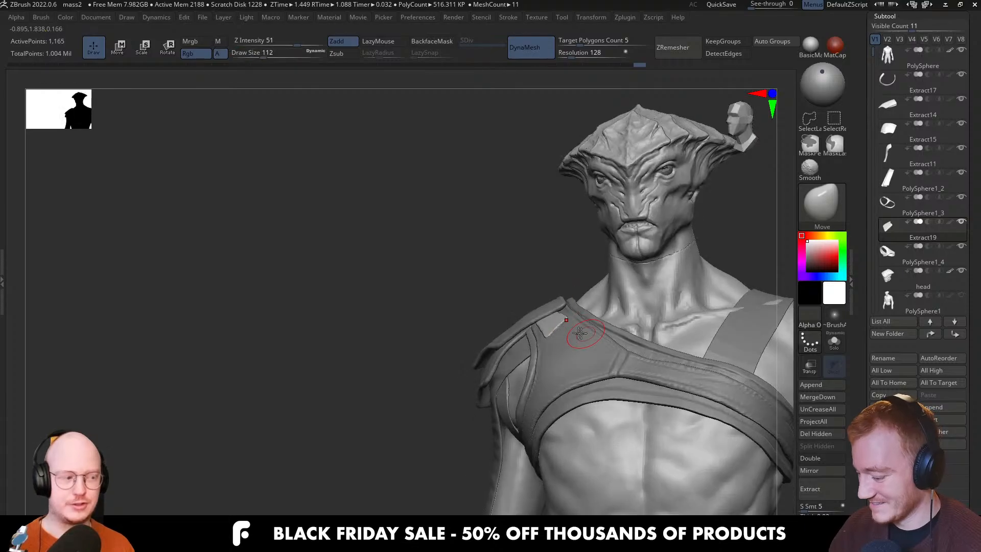
Straighten the strap patch's sides and reshape its upper corner with the Move brush at draw sizes between about 149 and 68
{"action": "key", "text": "s"}
{"action": "left_click_drag", "start_coordinate": [578, 333], "coordinate": [600, 334]}
{"action": "mouse_move", "coordinate": [588, 312]}
{"action": "right_mouse_down"}
{"action": "mouse_move", "coordinate": [573, 352]}
{"action": "mouse_move", "coordinate": [555, 332]}
{"action": "mouse_move", "coordinate": [587, 368]}
{"action": "mouse_move", "coordinate": [560, 246]}
{"action": "right_mouse_up"}
{"action": "mouse_move", "coordinate": [559, 306]}
{"action": "right_mouse_down"}
{"action": "mouse_move", "coordinate": [575, 322]}
{"action": "mouse_move", "coordinate": [556, 332]}
{"action": "right_mouse_up"}
{"action": "key", "text": "alt+s"}
{"action": "key", "text": "s"}
{"action": "left_click_drag", "start_coordinate": [561, 345], "coordinate": [558, 350]}
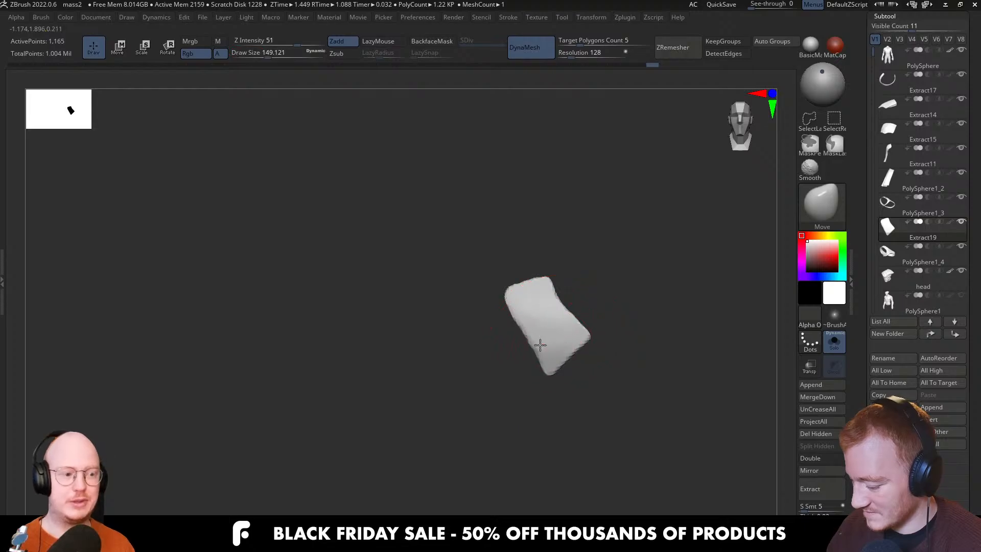
{"action": "right_click_drag", "start_coordinate": [540, 346], "coordinate": [564, 320]}
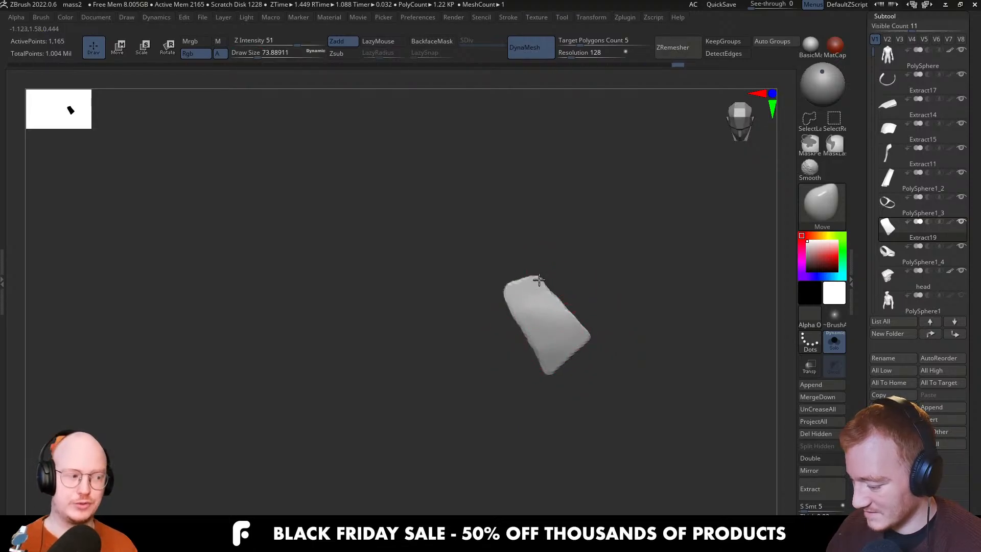
{"action": "right_click_drag", "start_coordinate": [567, 289], "coordinate": [576, 324]}
{"action": "key", "text": "alt+s"}
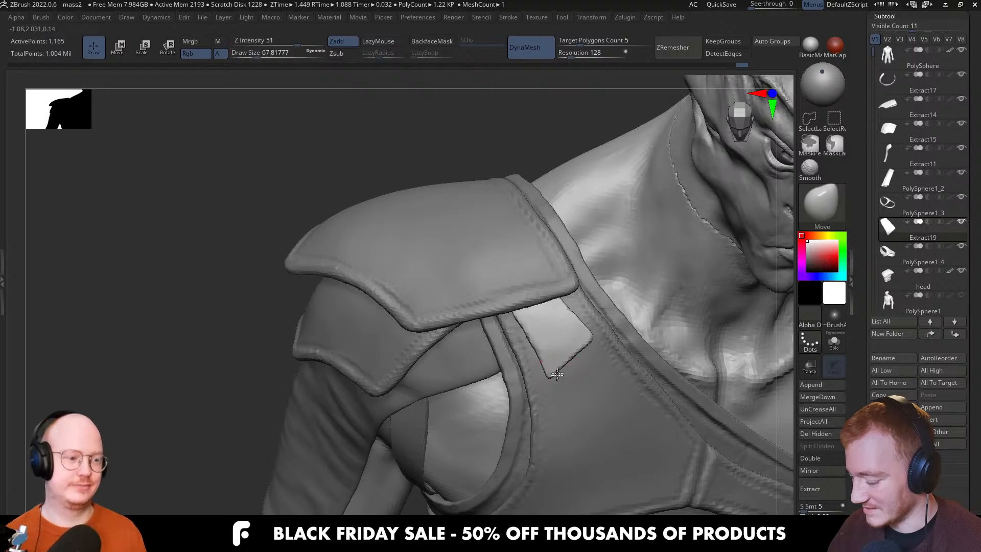
Refine the patch's corner beside the strap trim with the Move brush at a draw size of about 54
{"action": "key", "text": "["}
{"action": "key", "text": "["}
{"action": "key", "text": "["}
{"action": "left_click_drag", "start_coordinate": [598, 338], "coordinate": [593, 332]}
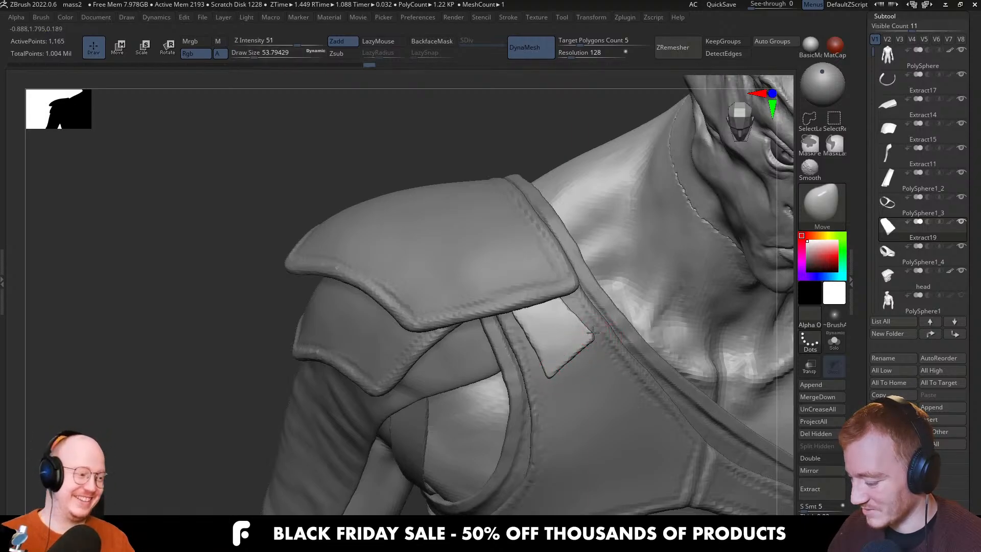
{"action": "key", "text": "alt+s"}
{"action": "key", "text": "alt+s"}
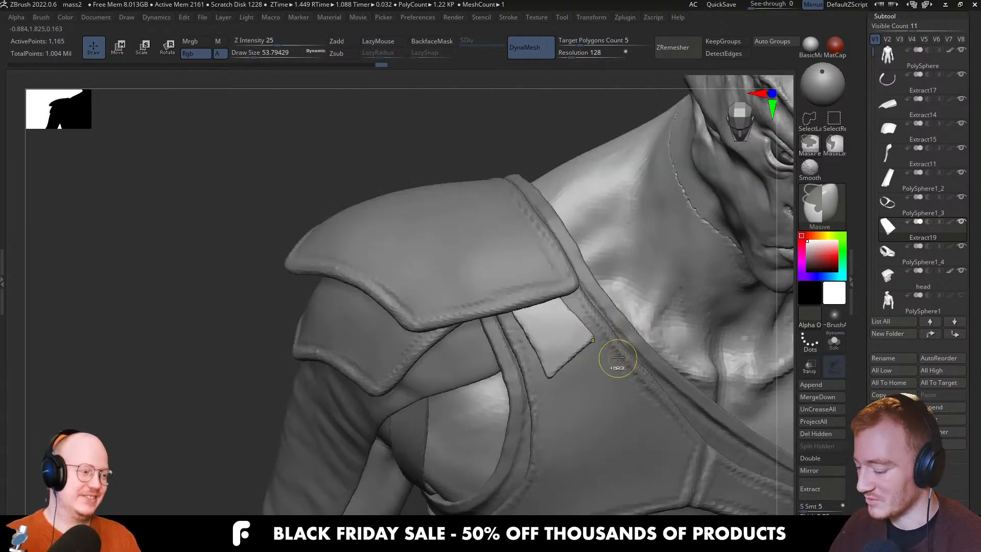
{"action": "mouse_move", "coordinate": [618, 360]}
{"action": "right_mouse_down", "text": "ctrl"}
{"action": "mouse_move", "coordinate": [613, 312]}
{"action": "mouse_move", "coordinate": [549, 336]}
{"action": "mouse_move", "coordinate": [611, 335]}
{"action": "right_mouse_up", "text": "ctrl"}
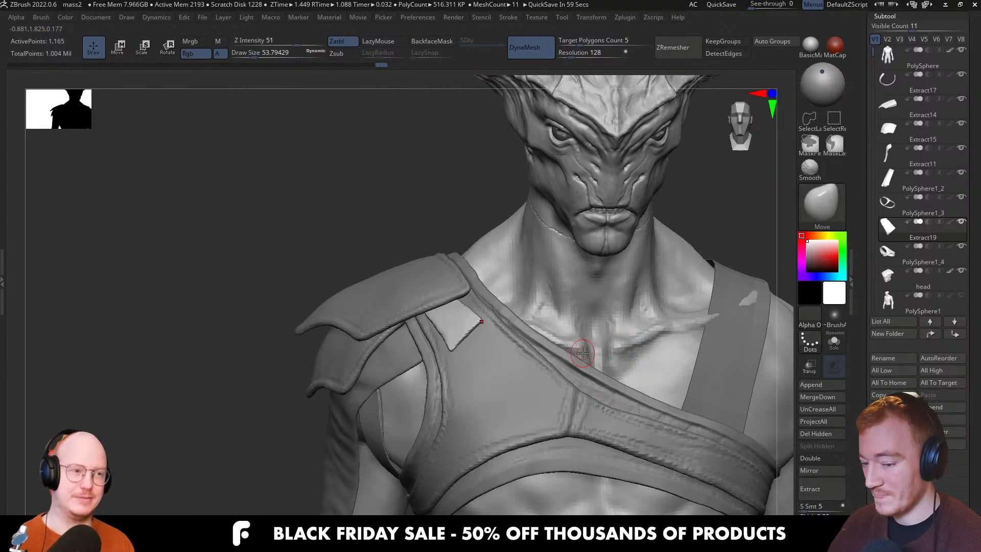
{"action": "right_click_drag", "start_coordinate": [585, 376], "coordinate": [567, 315]}
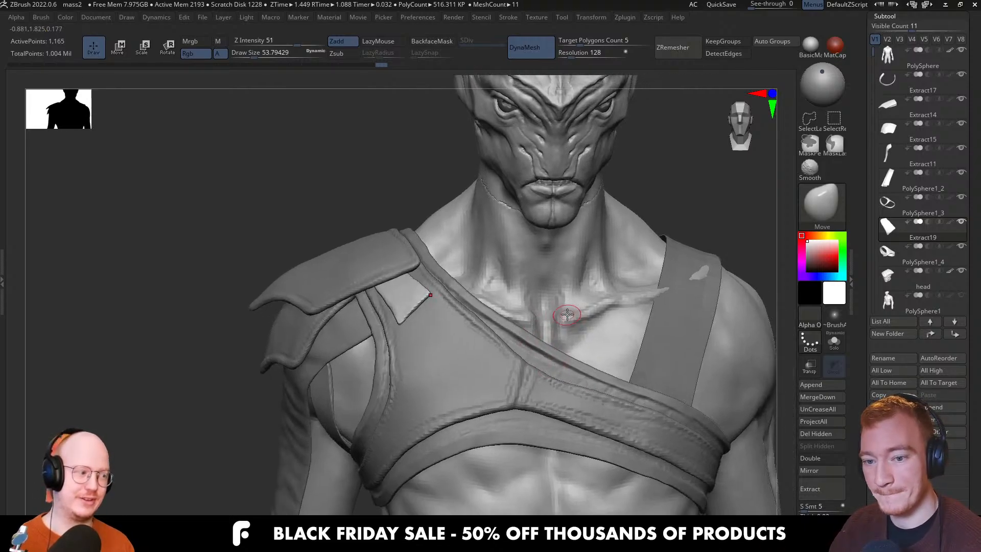
Activate the chest harness and adjust it around the centre seam with the Move brush at draw sizes between about 136 and 90
{"action": "mouse_move", "coordinate": [534, 374]}
{"action": "right_mouse_down", "text": "ctrl"}
{"action": "mouse_move", "coordinate": [540, 381]}
{"action": "mouse_move", "coordinate": [649, 343]}
{"action": "mouse_move", "coordinate": [564, 354]}
{"action": "right_mouse_up", "text": "ctrl"}
{"action": "left_click", "coordinate": [559, 382], "text": "alt"}
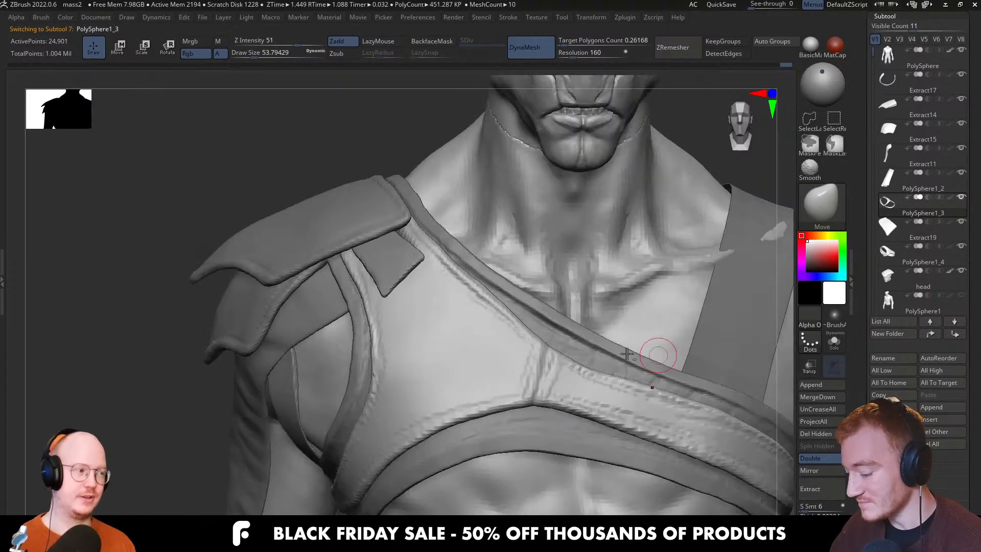
{"action": "right_click_drag", "start_coordinate": [673, 347], "coordinate": [616, 340], "text": "alt"}
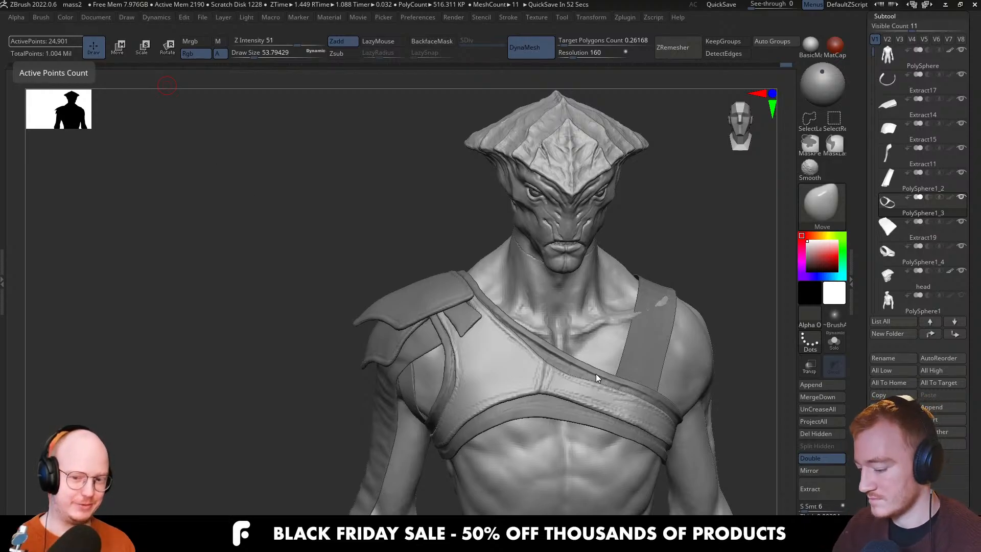
{"action": "mouse_move", "coordinate": [555, 335]}
{"action": "right_mouse_down"}
{"action": "mouse_move", "coordinate": [578, 351]}
{"action": "mouse_move", "coordinate": [534, 365]}
{"action": "mouse_move", "coordinate": [526, 388]}
{"action": "mouse_move", "coordinate": [513, 359]}
{"action": "right_mouse_up"}
{"action": "key", "text": "bracketright"}
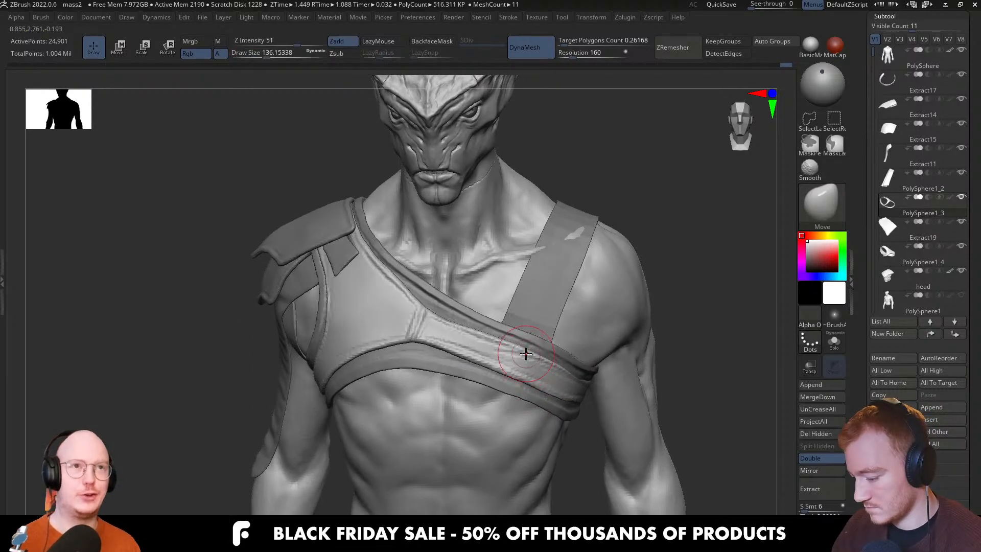
{"action": "key", "text": "s"}
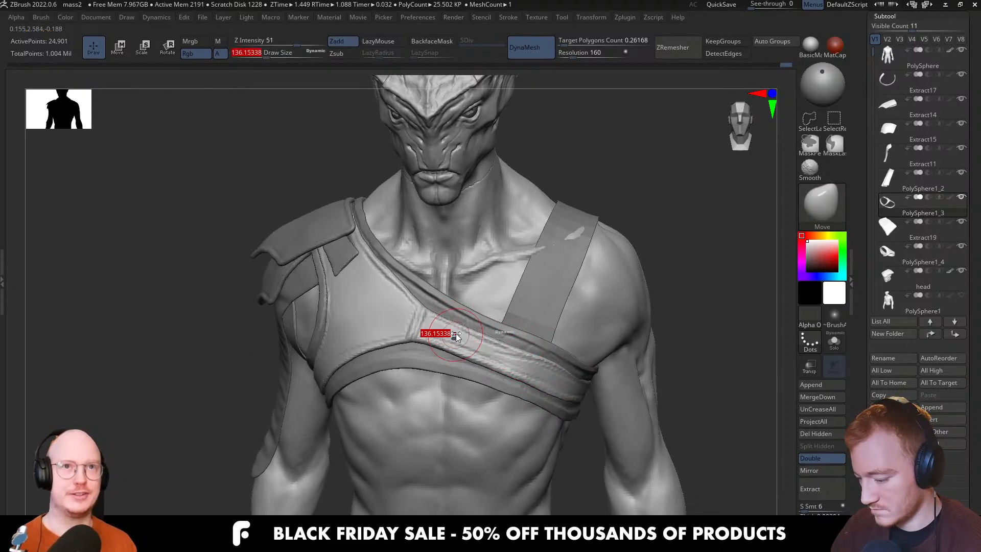
{"action": "mouse_move", "coordinate": [435, 327]}
{"action": "right_mouse_down", "text": "ctrl"}
{"action": "mouse_move", "coordinate": [443, 338]}
{"action": "mouse_move", "coordinate": [433, 342]}
{"action": "right_mouse_up", "text": "ctrl"}
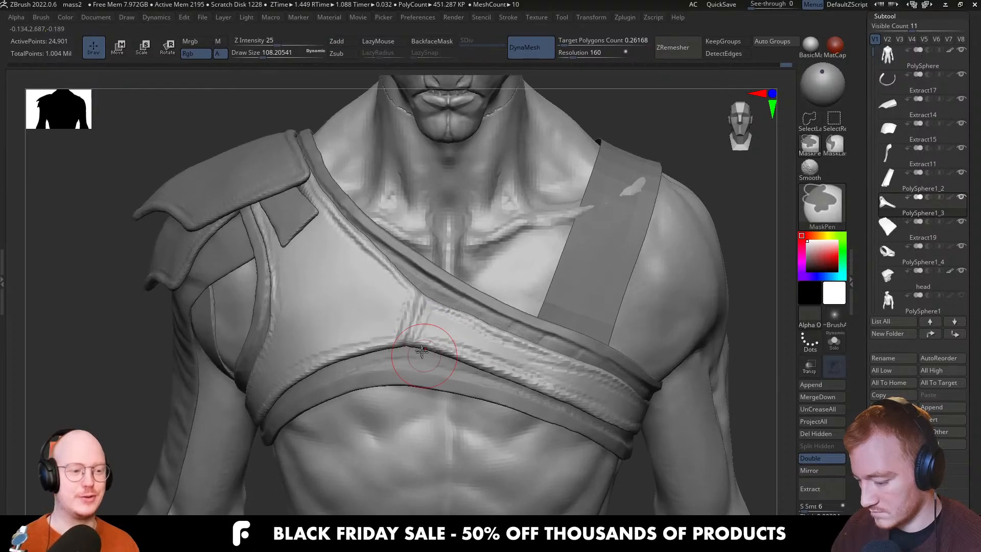
{"action": "key", "text": "s"}
{"action": "left_click_drag", "start_coordinate": [411, 345], "coordinate": [391, 349]}
{"action": "key", "text": "s"}
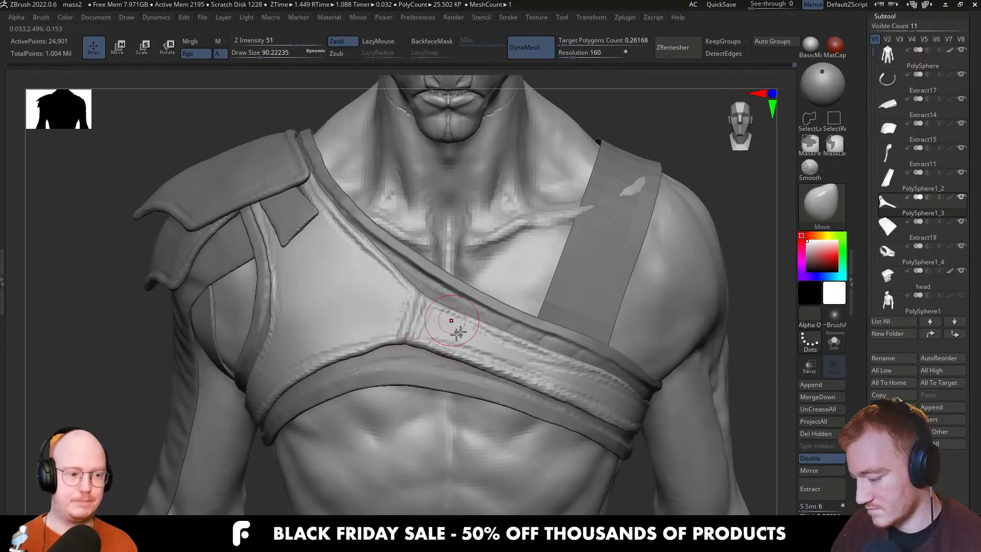
Adjust the edges of the harness's chest band toward the bare-arm side with the Move brush
{"action": "right_click_drag", "start_coordinate": [588, 361], "coordinate": [559, 364]}
{"action": "key", "text": "s"}
{"action": "left_click_drag", "start_coordinate": [619, 365], "coordinate": [620, 365]}
{"action": "mouse_move", "coordinate": [621, 363]}
{"action": "right_mouse_down"}
{"action": "mouse_move", "coordinate": [599, 336]}
{"action": "mouse_move", "coordinate": [568, 352]}
{"action": "right_mouse_up"}
{"action": "right_click_drag", "start_coordinate": [646, 376], "coordinate": [631, 385]}
{"action": "key", "text": "s"}
{"action": "left_click_drag", "start_coordinate": [640, 390], "coordinate": [619, 384]}
{"action": "right_click_drag", "start_coordinate": [620, 384], "coordinate": [568, 389]}
{"action": "mouse_move", "coordinate": [705, 409]}
{"action": "right_mouse_down"}
{"action": "mouse_move", "coordinate": [680, 406]}
{"action": "mouse_move", "coordinate": [716, 391]}
{"action": "mouse_move", "coordinate": [684, 420]}
{"action": "right_mouse_up"}
Fit the underside of the chest band against the ribs with the Move brush at draw sizes up to about 177
{"action": "key", "text": "s"}
{"action": "left_click_drag", "start_coordinate": [683, 420], "coordinate": [693, 421]}
{"action": "right_click_drag", "start_coordinate": [647, 432], "coordinate": [638, 442]}
{"action": "left_click_drag", "start_coordinate": [638, 442], "coordinate": [637, 435]}
{"action": "mouse_move", "coordinate": [636, 435]}
{"action": "right_mouse_down"}
{"action": "mouse_move", "coordinate": [638, 404]}
{"action": "mouse_move", "coordinate": [616, 414]}
{"action": "right_mouse_up"}
{"action": "right_click_drag", "start_coordinate": [643, 454], "coordinate": [594, 449]}
{"action": "right_click_drag", "start_coordinate": [614, 405], "coordinate": [667, 389]}
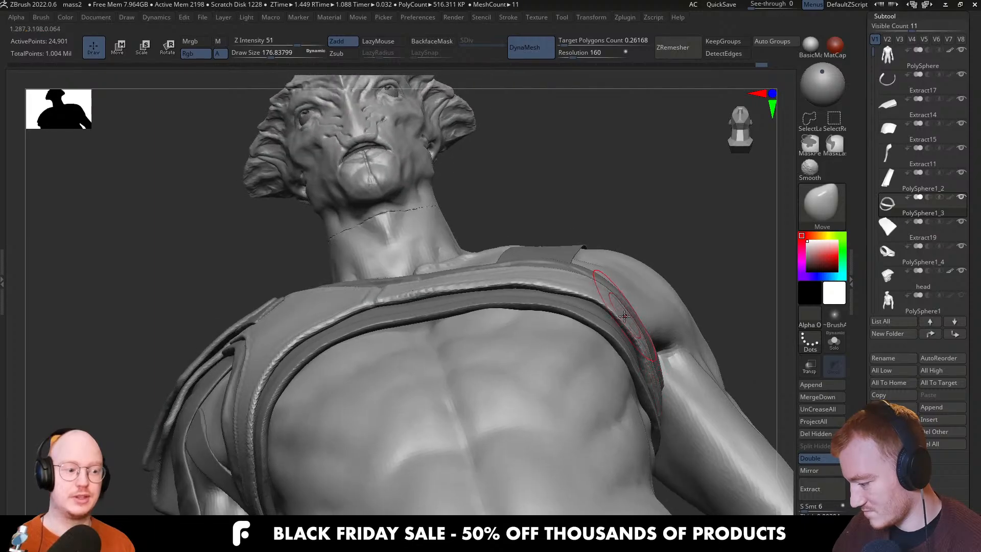
Reshape the chest band where it wraps under the bare arm with the Move brush at a draw size of about 187
{"action": "right_click_drag", "start_coordinate": [625, 316], "coordinate": [620, 427]}
{"action": "key", "text": "alt+s"}
{"action": "right_click_drag", "start_coordinate": [652, 355], "coordinate": [651, 343]}
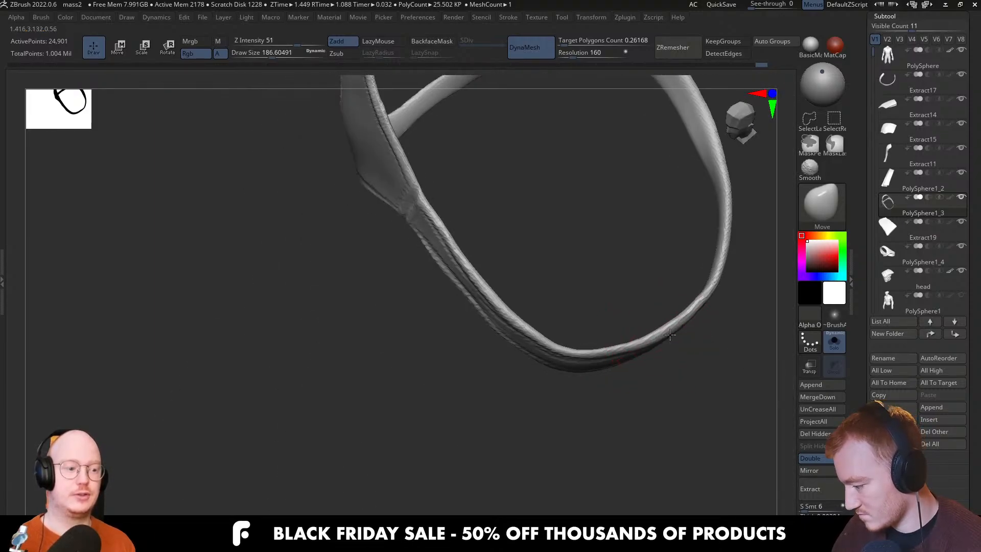
{"action": "key", "text": "alt+s"}
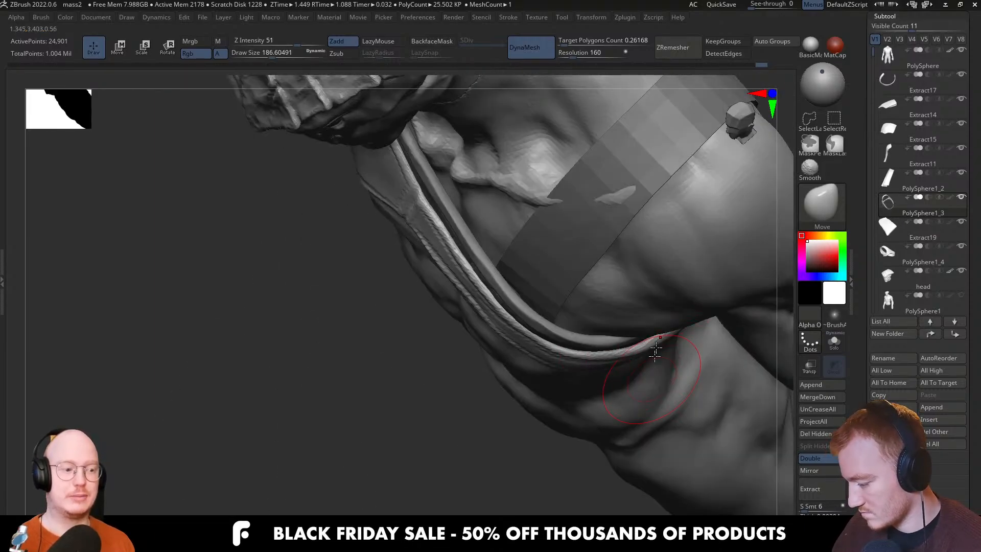
{"action": "mouse_move", "coordinate": [659, 347]}
{"action": "right_mouse_down"}
{"action": "mouse_move", "coordinate": [689, 321]}
{"action": "mouse_move", "coordinate": [672, 310]}
{"action": "right_mouse_up"}
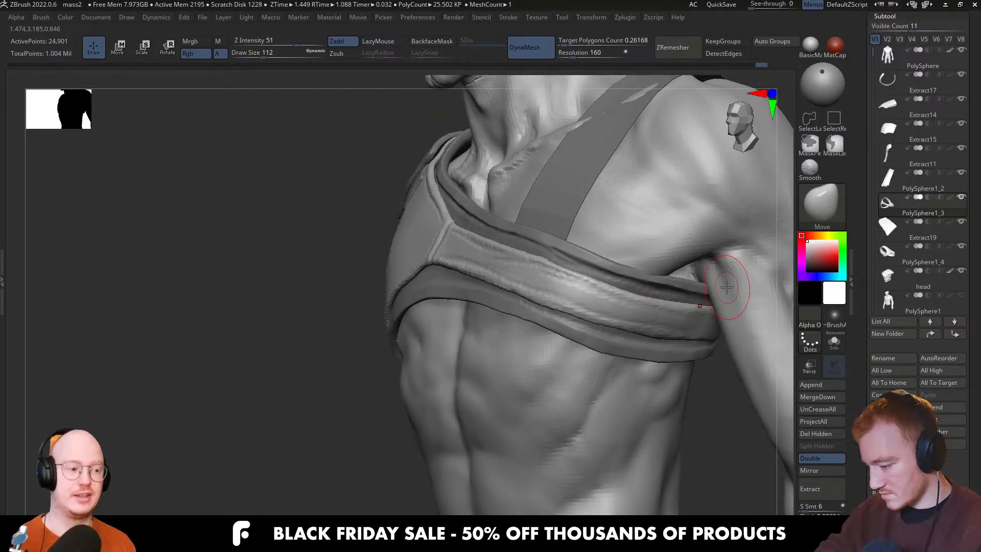
Align the band below the armpit with the neighbouring straps using the Move brush at draw sizes of about 112 and 149
{"action": "mouse_move", "coordinate": [666, 330]}
{"action": "right_mouse_down"}
{"action": "mouse_move", "coordinate": [674, 326]}
{"action": "mouse_move", "coordinate": [667, 330]}
{"action": "right_mouse_up"}
{"action": "key", "text": "s"}
{"action": "left_click_drag", "start_coordinate": [667, 330], "coordinate": [660, 335]}
{"action": "key", "text": "s"}
{"action": "key", "text": "s"}
{"action": "mouse_move", "coordinate": [658, 334]}
{"action": "right_mouse_down"}
{"action": "mouse_move", "coordinate": [708, 322]}
{"action": "mouse_move", "coordinate": [707, 268]}
{"action": "mouse_move", "coordinate": [679, 304]}
{"action": "right_mouse_up"}
{"action": "key", "text": "s"}
{"action": "left_click_drag", "start_coordinate": [679, 307], "coordinate": [674, 307]}
{"action": "right_click_drag", "start_coordinate": [667, 307], "coordinate": [651, 335]}
Isolate the harness and flatten its side band under the arm with the TrimDynamic brush at a draw size of about 149
{"action": "key", "text": "b"}
{"action": "key", "text": "s"}
{"action": "key", "text": "t"}
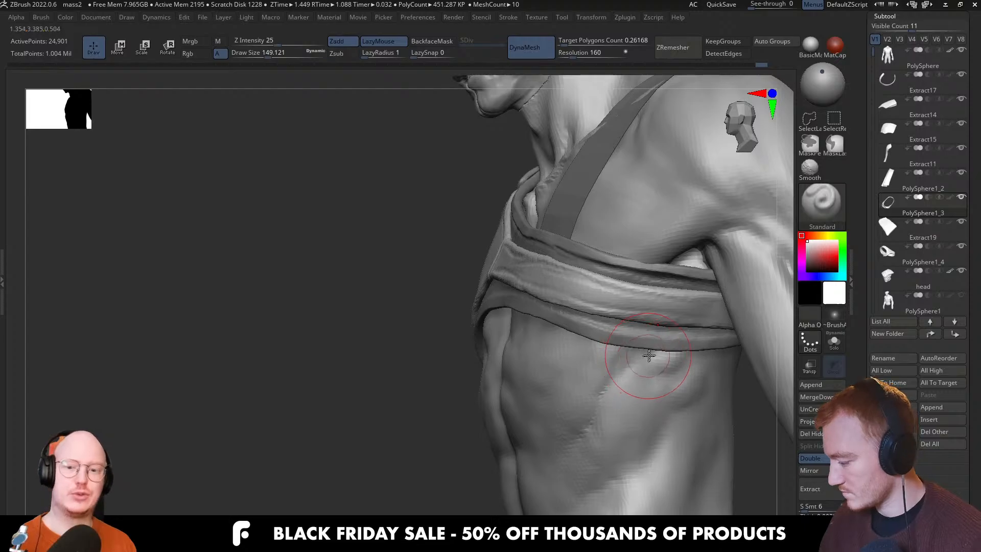
{"action": "key", "text": "alt+s"}
{"action": "key", "text": "b"}
{"action": "key", "text": "t"}
{"action": "key", "text": "d"}
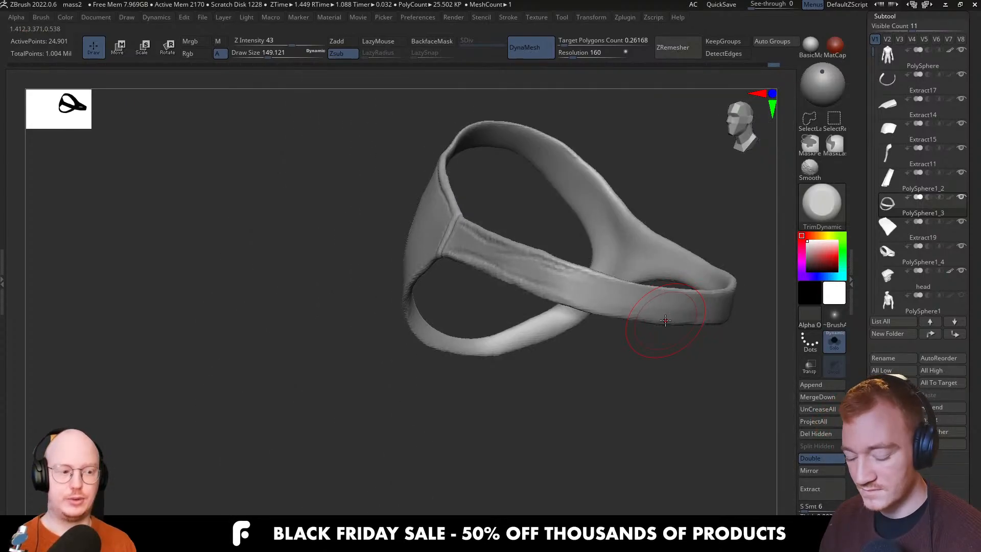
Reshape the side band of the isolated harness with the Move brush, raising the draw size to about 223
{"action": "key", "text": "b"}
{"action": "key", "text": "m"}
{"action": "key", "text": "v"}
{"action": "key", "text": "s"}
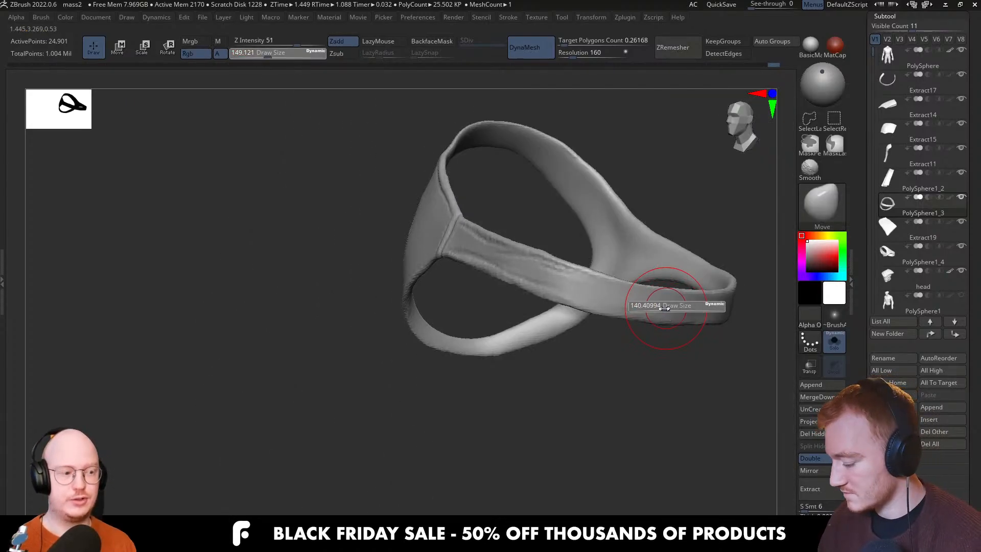
{"action": "key", "text": "s"}
{"action": "left_click", "coordinate": [681, 304]}
{"action": "mouse_move", "coordinate": [668, 306]}
{"action": "right_mouse_down"}
{"action": "mouse_move", "coordinate": [710, 345]}
{"action": "mouse_move", "coordinate": [639, 379]}
{"action": "mouse_move", "coordinate": [624, 351]}
{"action": "mouse_move", "coordinate": [659, 309]}
{"action": "mouse_move", "coordinate": [656, 341]}
{"action": "mouse_move", "coordinate": [682, 261]}
{"action": "mouse_move", "coordinate": [674, 314]}
{"action": "mouse_move", "coordinate": [668, 286]}
{"action": "mouse_move", "coordinate": [662, 303]}
{"action": "mouse_move", "coordinate": [657, 271]}
{"action": "right_mouse_up"}
{"action": "key", "text": "alt+s"}
{"action": "key", "text": "alt+s"}
Flatten the side band's outer face again with the TrimDynamic brush at a draw size of about 223
{"action": "key", "text": "b"}
{"action": "key", "text": "t"}
{"action": "key", "text": "d"}
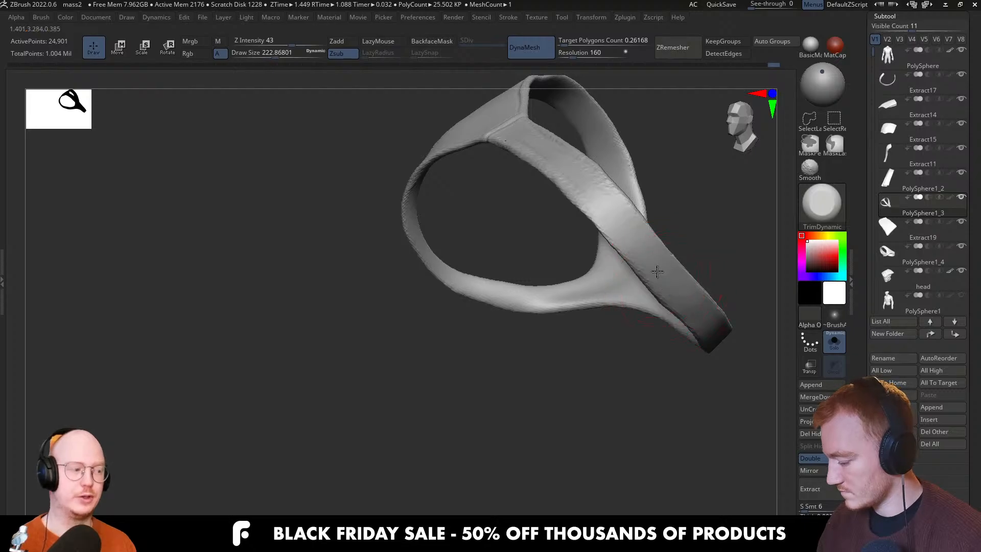
{"action": "mouse_move", "coordinate": [715, 333]}
{"action": "right_mouse_down"}
{"action": "mouse_move", "coordinate": [719, 278]}
{"action": "mouse_move", "coordinate": [707, 333]}
{"action": "mouse_move", "coordinate": [669, 199]}
{"action": "right_mouse_up"}
{"action": "key", "text": "alt+s"}
Fit the harness's lower edge over the strap beneath it with the Move brush at draw sizes of about 182 and 108
{"action": "key", "text": "b"}
{"action": "key", "text": "m"}
{"action": "key", "text": "v"}
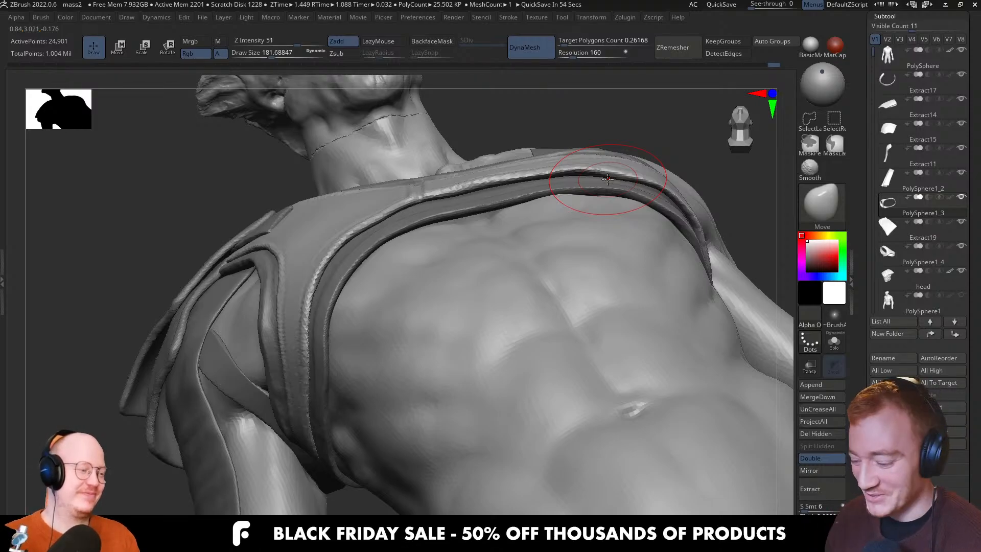
{"action": "mouse_move", "coordinate": [608, 179]}
{"action": "right_mouse_down"}
{"action": "mouse_move", "coordinate": [499, 236]}
{"action": "mouse_move", "coordinate": [508, 359]}
{"action": "mouse_move", "coordinate": [504, 268]}
{"action": "mouse_move", "coordinate": [501, 327]}
{"action": "mouse_move", "coordinate": [455, 328]}
{"action": "right_mouse_up"}
{"action": "key", "text": "s"}
{"action": "left_click_drag", "start_coordinate": [455, 328], "coordinate": [451, 310]}
{"action": "right_click_drag", "start_coordinate": [469, 268], "coordinate": [464, 256]}
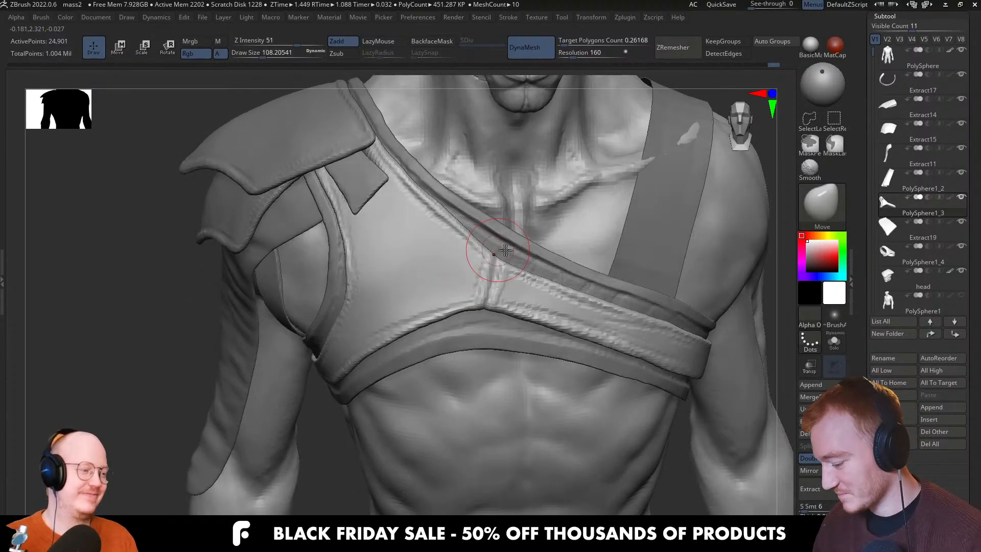
Refine the harness's upper edge beside the centre seam with the Move brush at a draw size of about 83
{"action": "key", "text": "s"}
{"action": "left_click_drag", "start_coordinate": [505, 251], "coordinate": [495, 261]}
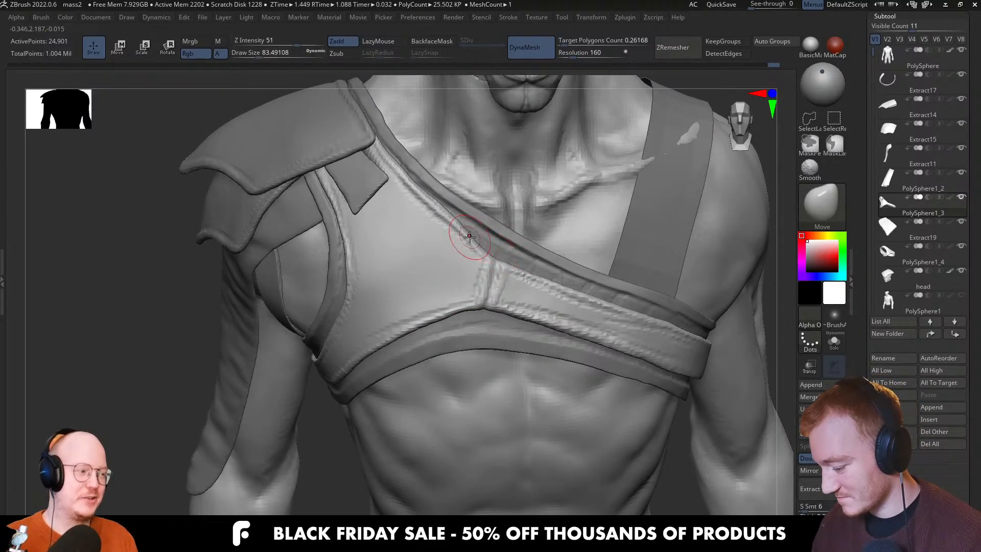
{"action": "key", "text": "s"}
{"action": "left_click_drag", "start_coordinate": [478, 227], "coordinate": [460, 221]}
{"action": "key", "text": "s"}
{"action": "left_click_drag", "start_coordinate": [508, 266], "coordinate": [506, 267]}
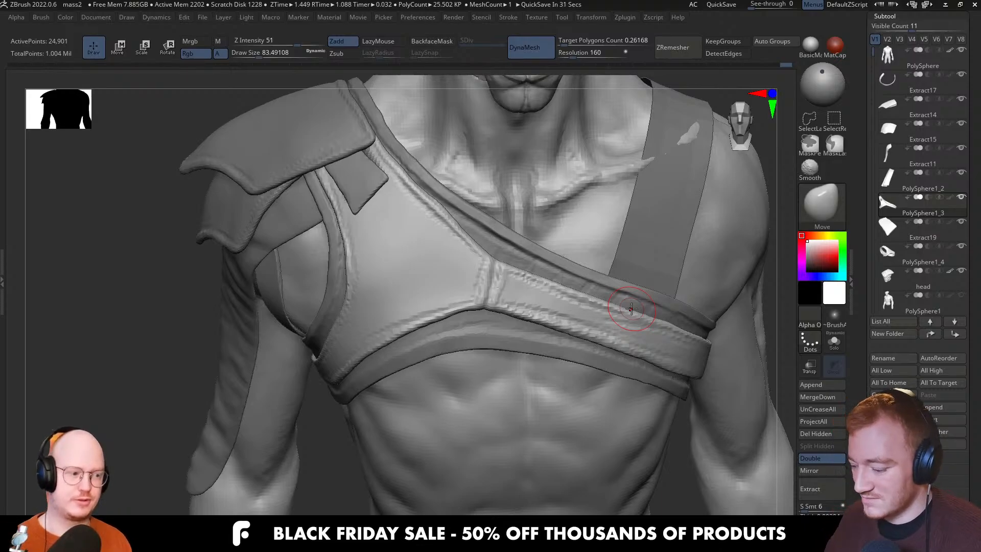
Adjust the chest band's upper edge near the bare arm with the Move brush at draw sizes of about 120 and 128
{"action": "mouse_move", "coordinate": [591, 296]}
{"action": "right_mouse_down"}
{"action": "mouse_move", "coordinate": [581, 316]}
{"action": "mouse_move", "coordinate": [620, 313]}
{"action": "mouse_move", "coordinate": [592, 315]}
{"action": "right_mouse_up"}
{"action": "key", "text": "bracketright"}
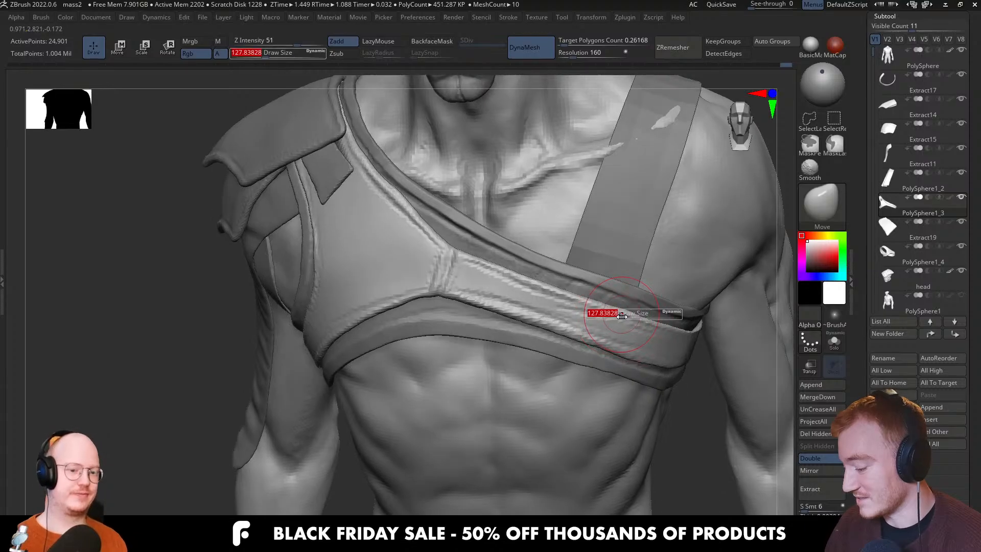
{"action": "key", "text": "bracketleft"}
{"action": "mouse_move", "coordinate": [675, 328]}
{"action": "right_mouse_down"}
{"action": "mouse_move", "coordinate": [676, 316]}
{"action": "mouse_move", "coordinate": [658, 333]}
{"action": "right_mouse_up"}
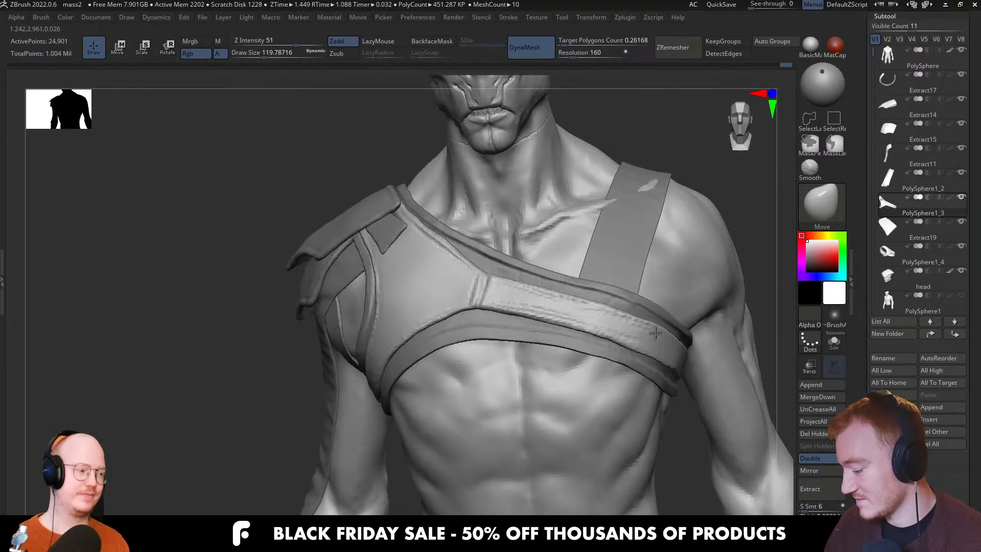
{"action": "key", "text": "bracketright"}
{"action": "left_click_drag", "start_coordinate": [635, 342], "coordinate": [630, 324]}
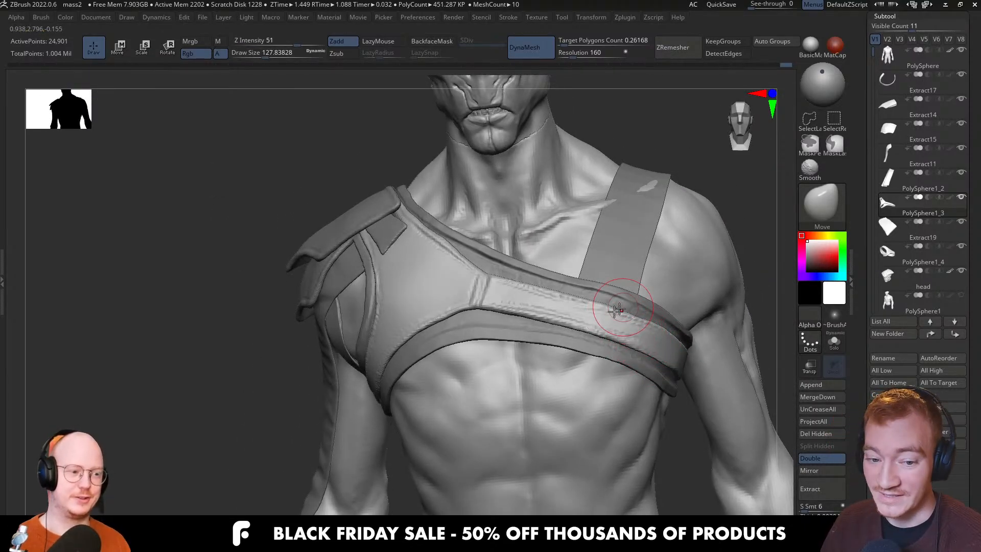
Check the harness on the whole figure and touch up its centre seam with the Move brush at a draw size of about 68
{"action": "mouse_move", "coordinate": [568, 353]}
{"action": "right_mouse_down"}
{"action": "mouse_move", "coordinate": [578, 372]}
{"action": "mouse_move", "coordinate": [579, 322]}
{"action": "mouse_move", "coordinate": [569, 316]}
{"action": "mouse_move", "coordinate": [529, 378]}
{"action": "right_mouse_up"}
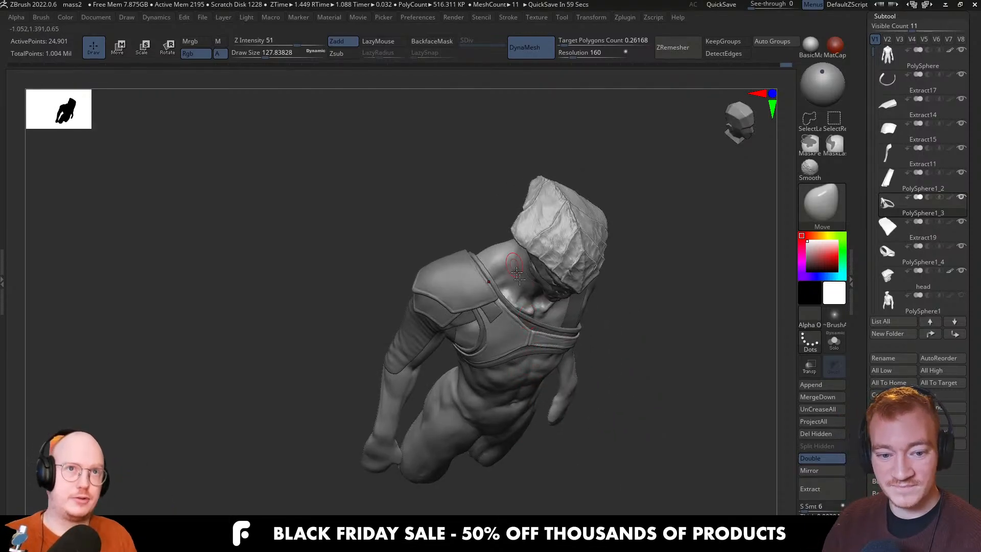
{"action": "right_click_drag", "start_coordinate": [579, 323], "coordinate": [568, 311], "text": "shift"}
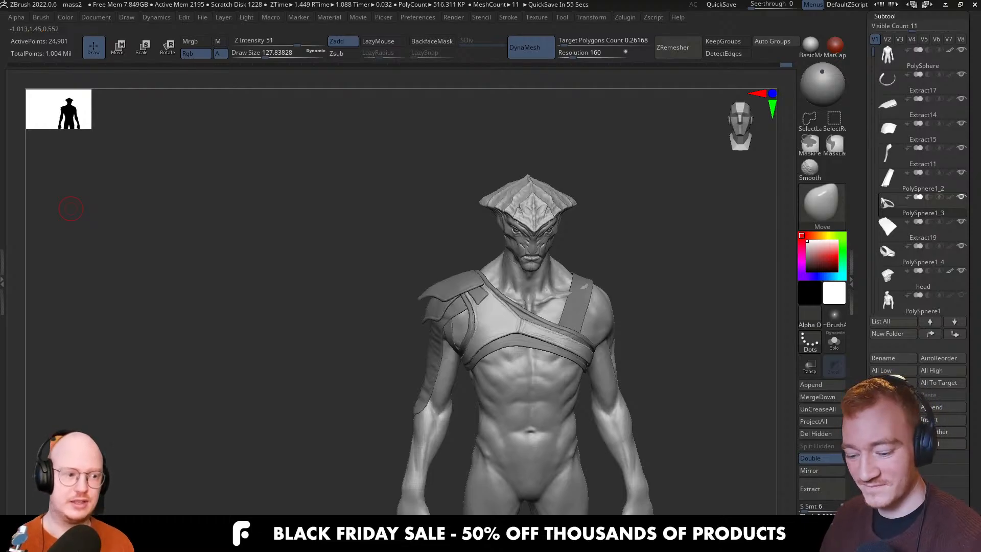
{"action": "mouse_move", "coordinate": [459, 308]}
{"action": "right_mouse_down"}
{"action": "mouse_move", "coordinate": [497, 307]}
{"action": "mouse_move", "coordinate": [509, 376]}
{"action": "mouse_move", "coordinate": [541, 347]}
{"action": "right_mouse_up"}
{"action": "key", "text": "b"}
{"action": "key", "text": "m"}
{"action": "key", "text": "v"}
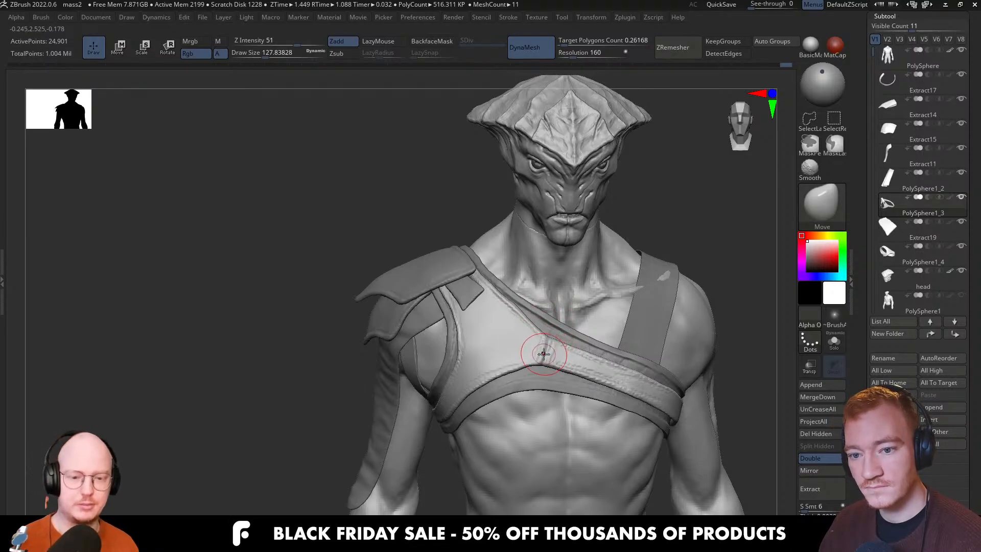
{"action": "right_click_drag", "start_coordinate": [543, 337], "coordinate": [560, 339], "text": "ctrl"}
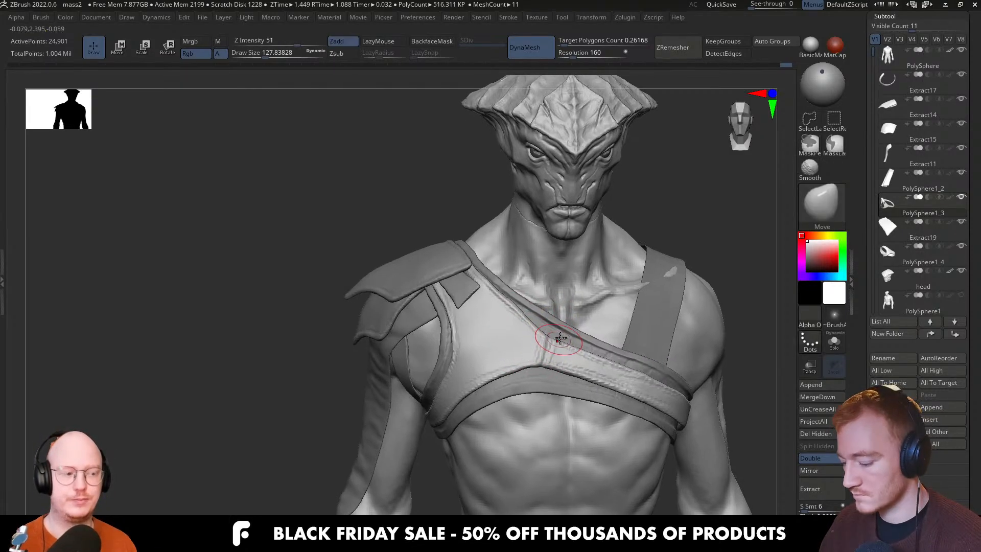
{"action": "key", "text": "s"}
{"action": "left_click_drag", "start_coordinate": [561, 339], "coordinate": [552, 339]}
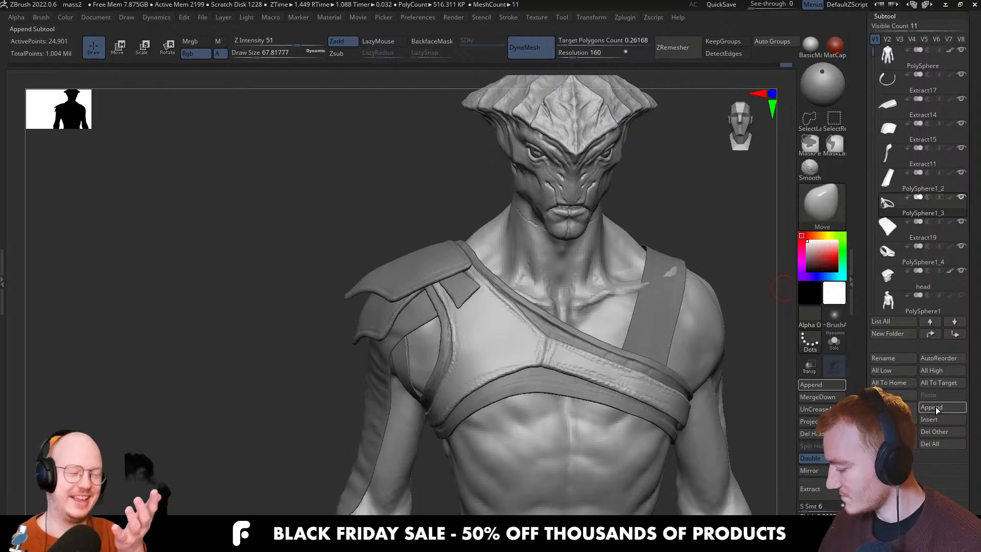
Append a Ring3D primitive to the character as a new subtool
{"action": "left_click", "coordinate": [936, 407]}
{"action": "left_click", "coordinate": [945, 407]}
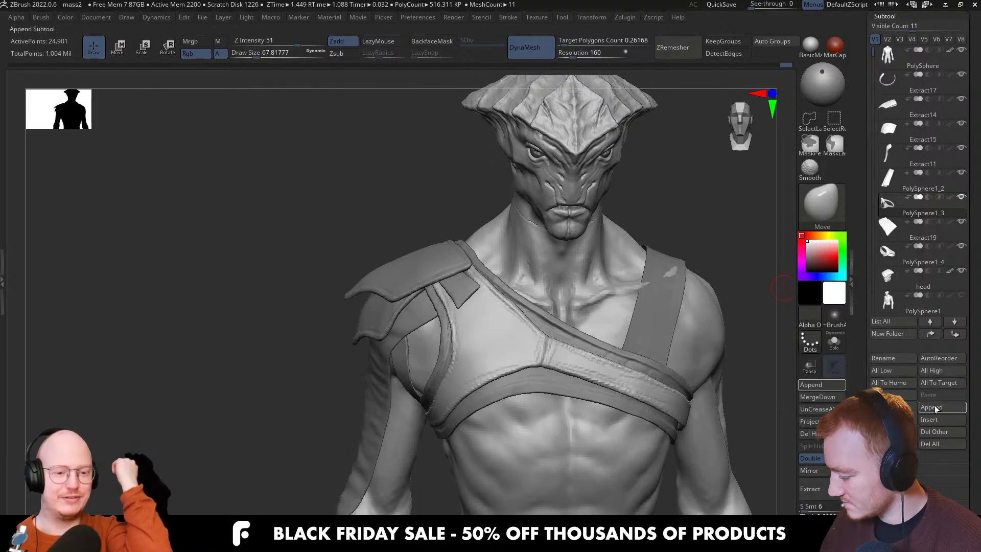
{"action": "left_click", "coordinate": [935, 407]}
{"action": "left_click", "coordinate": [783, 336]}
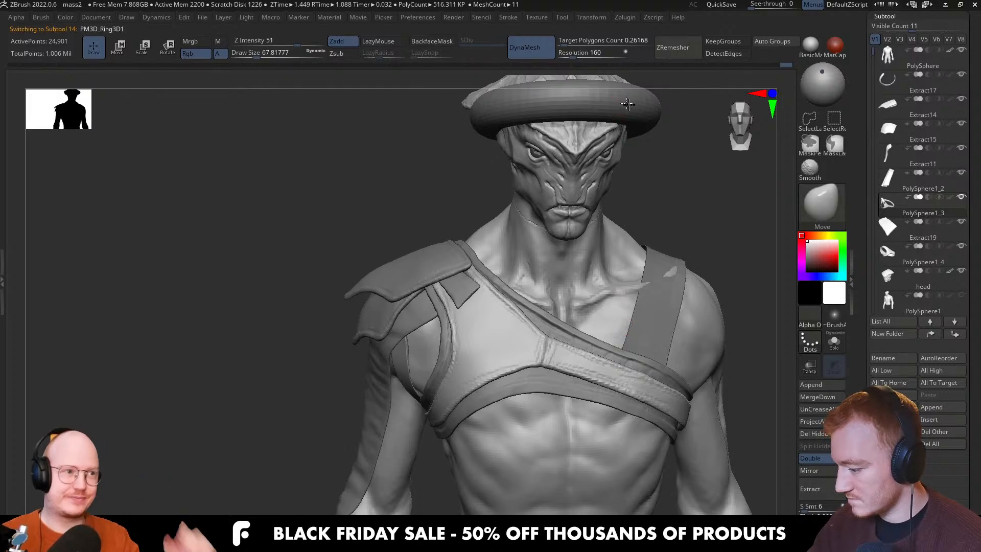
Move the ring from the head down to the chest and rotate it upright to face forward
{"action": "key", "text": "w"}
{"action": "right_click_drag", "start_coordinate": [632, 196], "coordinate": [543, 352], "text": "alt"}
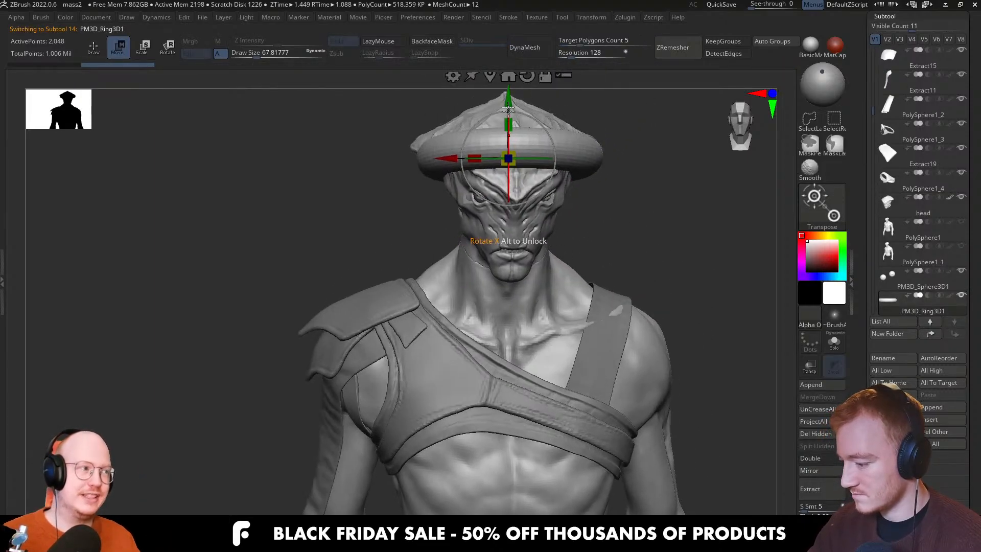
{"action": "left_click_drag", "start_coordinate": [508, 99], "coordinate": [508, 320]}
{"action": "right_click_drag", "start_coordinate": [603, 330], "coordinate": [513, 339]}
{"action": "left_click_drag", "start_coordinate": [589, 353], "coordinate": [526, 351], "text": "shift"}
{"action": "right_click_drag", "start_coordinate": [526, 351], "coordinate": [587, 358]}
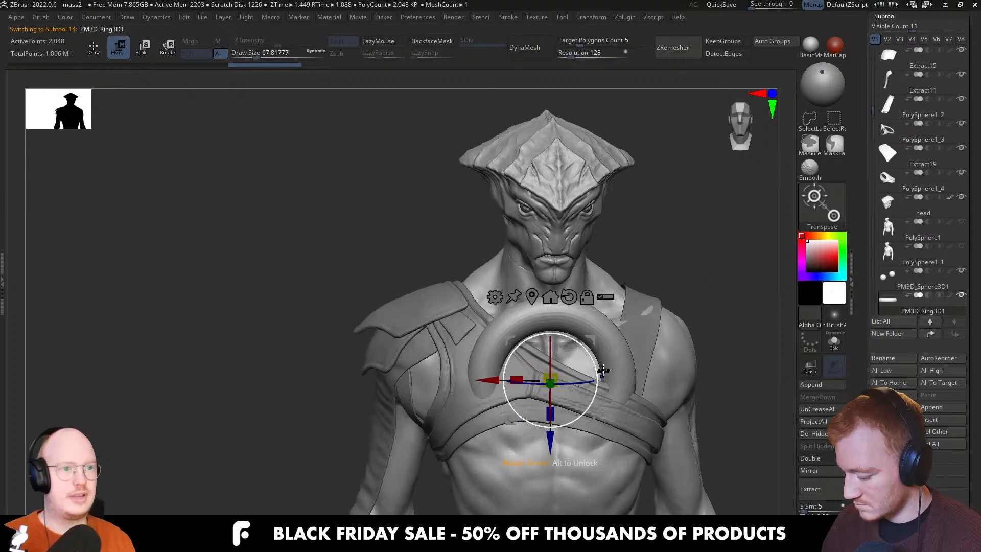
Tilt the ring to follow the chest, scale it down to a small buckle size, and place it on the harness beside the centre seam
{"action": "right_click_drag", "start_coordinate": [593, 417], "coordinate": [543, 354]}
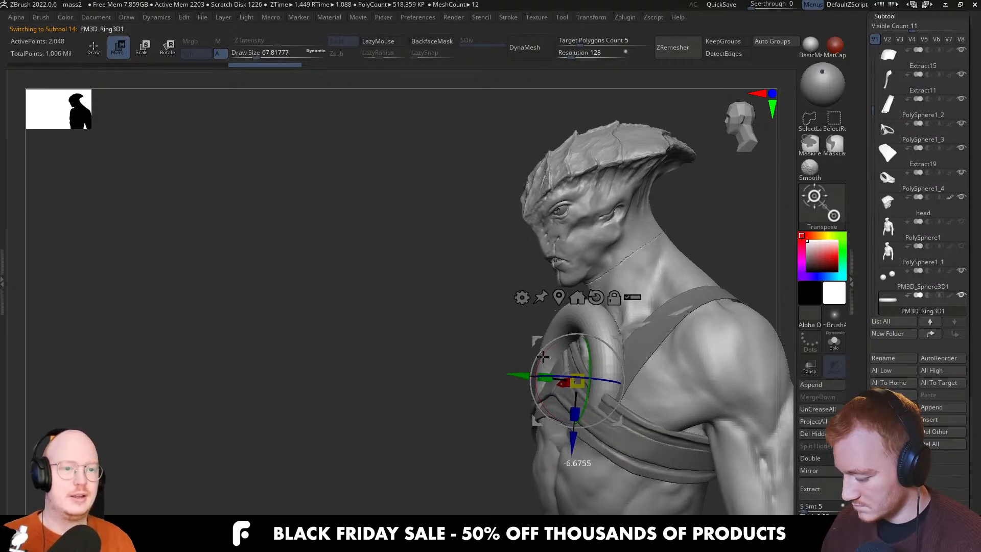
{"action": "left_click_drag", "start_coordinate": [543, 356], "coordinate": [613, 353]}
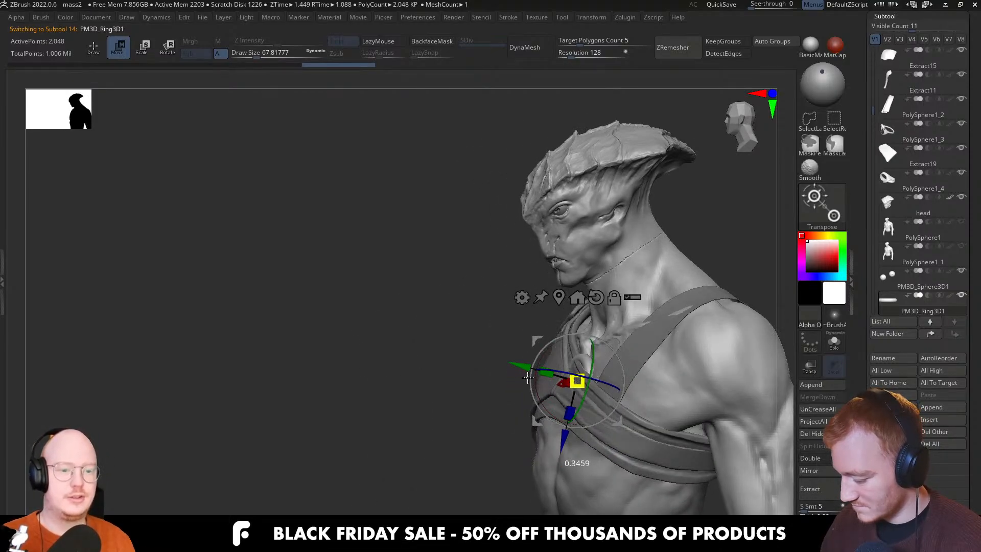
{"action": "right_click_drag", "start_coordinate": [527, 378], "coordinate": [510, 377]}
{"action": "left_click_drag", "start_coordinate": [621, 337], "coordinate": [605, 333]}
{"action": "key", "text": "q"}
{"action": "mouse_move", "coordinate": [626, 386]}
{"action": "right_mouse_down"}
{"action": "mouse_move", "coordinate": [711, 399]}
{"action": "mouse_move", "coordinate": [587, 438]}
{"action": "mouse_move", "coordinate": [588, 405]}
{"action": "mouse_move", "coordinate": [619, 436]}
{"action": "mouse_move", "coordinate": [624, 315]}
{"action": "mouse_move", "coordinate": [624, 385]}
{"action": "right_mouse_up"}
{"action": "key", "text": "w"}
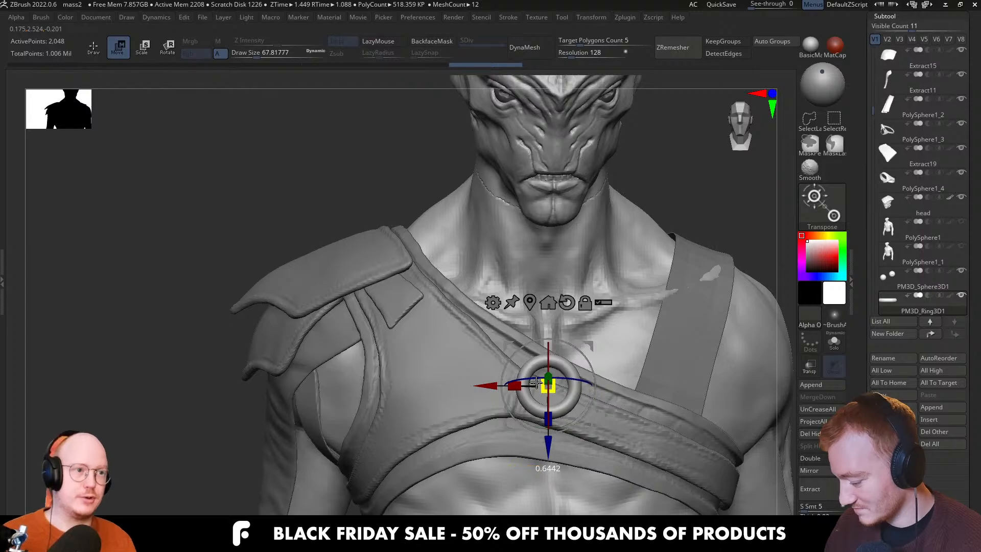
{"action": "left_click_drag", "start_coordinate": [537, 383], "coordinate": [491, 384]}
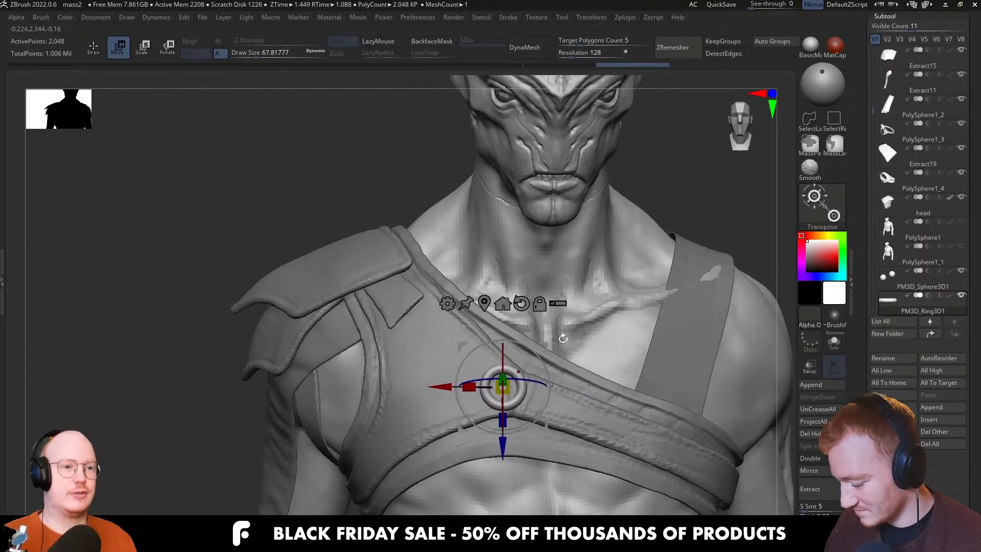
Pull the ring into a slightly squared outline with the Move brush at draw sizes of about 90 and 97
{"action": "key", "text": "q"}
{"action": "mouse_move", "coordinate": [532, 376]}
{"action": "right_mouse_down", "text": "ctrl"}
{"action": "mouse_move", "coordinate": [540, 398]}
{"action": "mouse_move", "coordinate": [503, 357]}
{"action": "right_mouse_up", "text": "ctrl"}
{"action": "key", "text": "s"}
{"action": "key", "text": "b"}
{"action": "key", "text": "m"}
{"action": "key", "text": "v"}
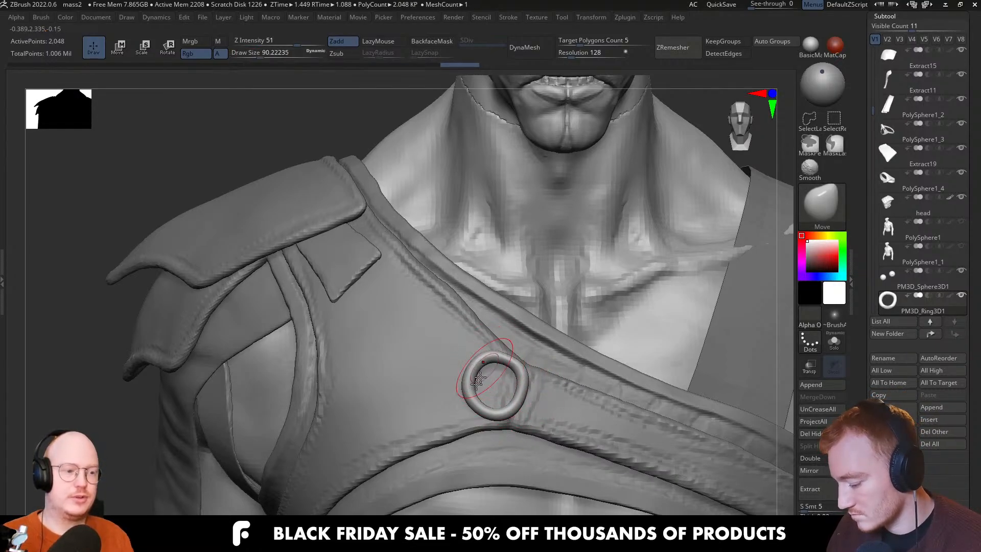
{"action": "key", "text": "s"}
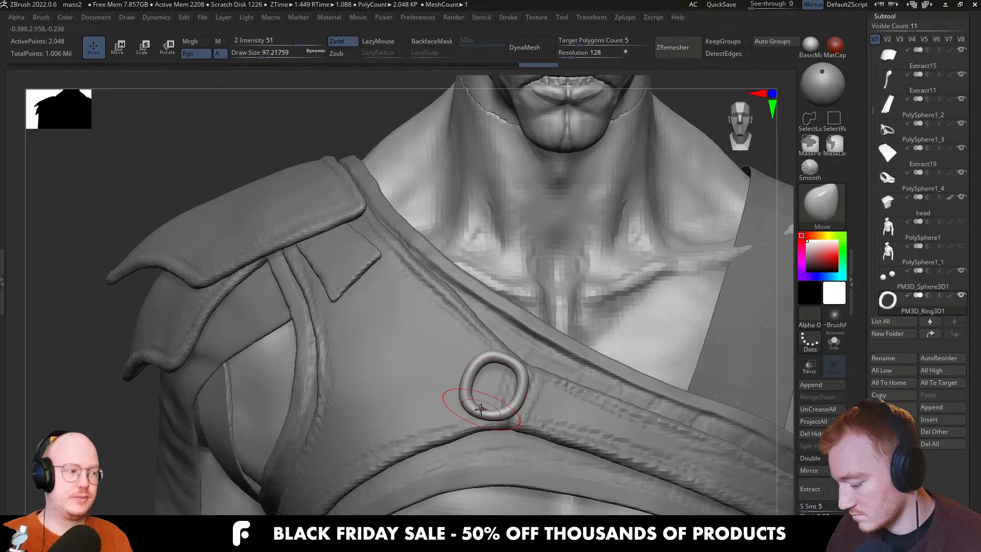
{"action": "key", "text": "shift"}
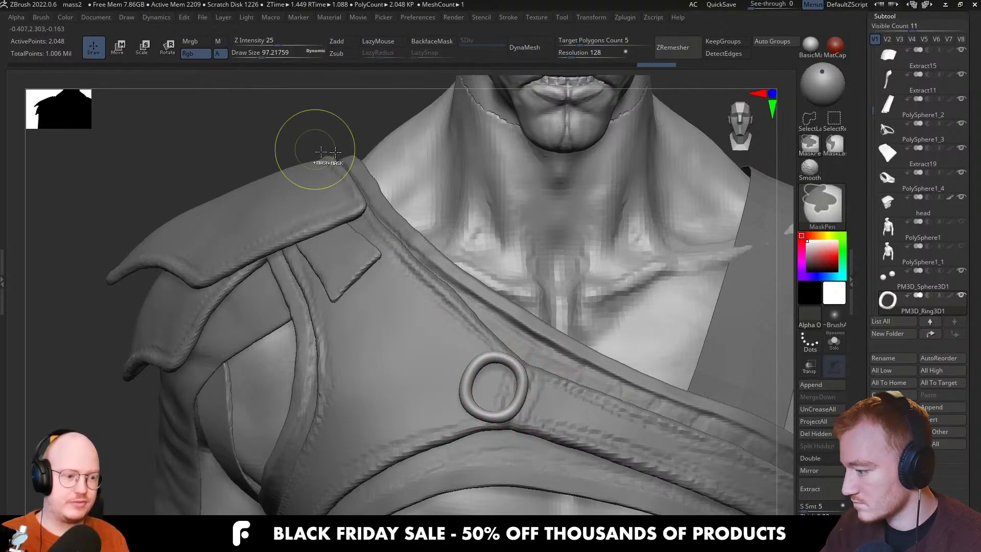
{"action": "left_click", "coordinate": [524, 47]}
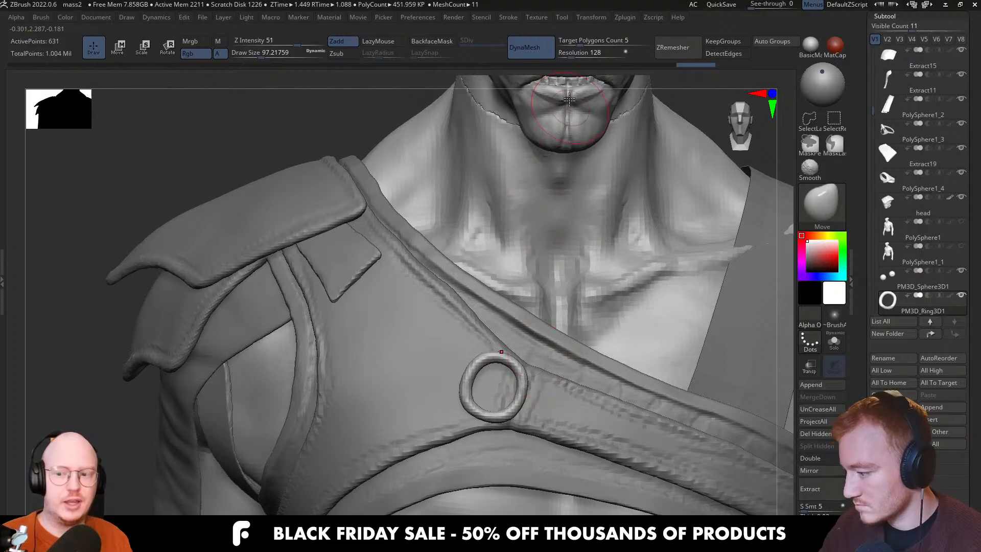
{"action": "key", "text": "ctrl+z"}
{"action": "left_click_drag", "start_coordinate": [572, 57], "coordinate": [578, 58]}
{"action": "left_click", "coordinate": [525, 47]}
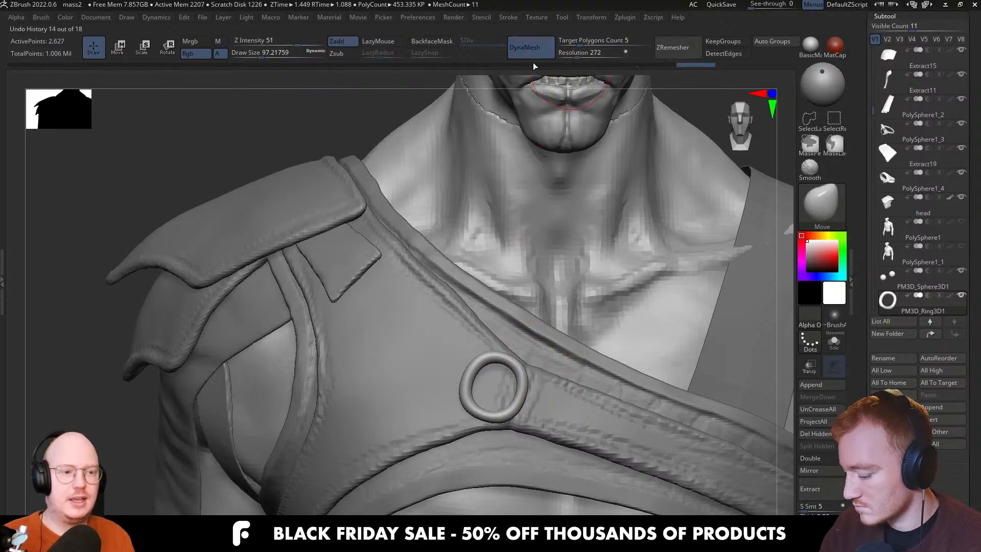
{"action": "key", "text": "shift"}
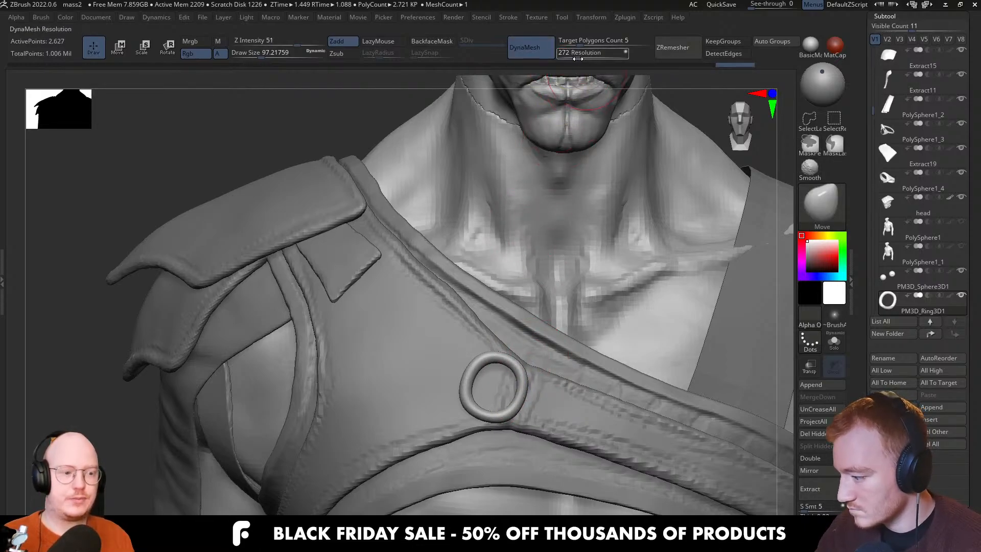
Remesh the ring with DynaMesh at resolution 184 and smooth its surface
{"action": "left_click_drag", "start_coordinate": [578, 58], "coordinate": [574, 60]}
{"action": "key", "text": "ctrl+z"}
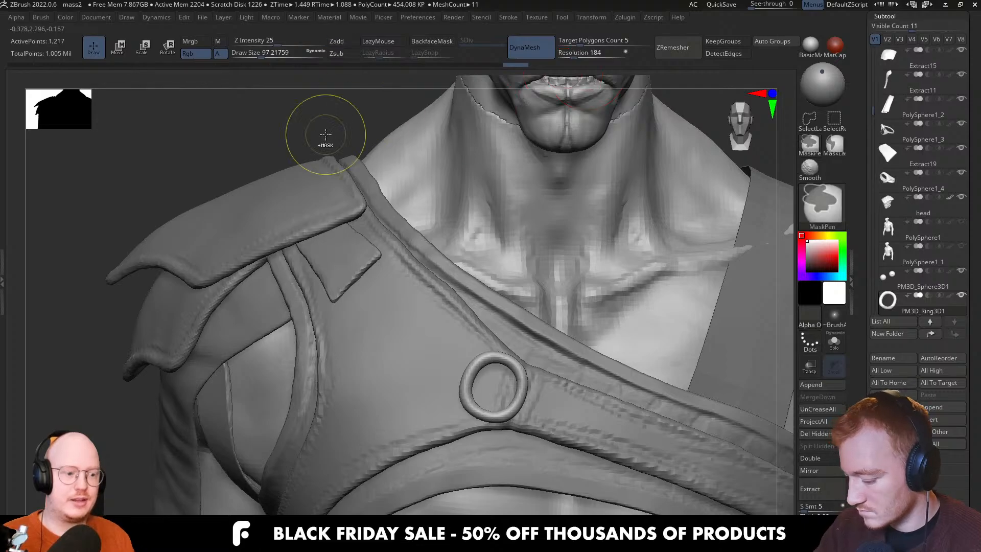
{"action": "left_click_drag", "start_coordinate": [326, 136], "coordinate": [339, 153], "text": "ctrl"}
{"action": "key", "text": "shift"}
{"action": "left_click_drag", "start_coordinate": [493, 368], "coordinate": [501, 410], "text": "shift"}
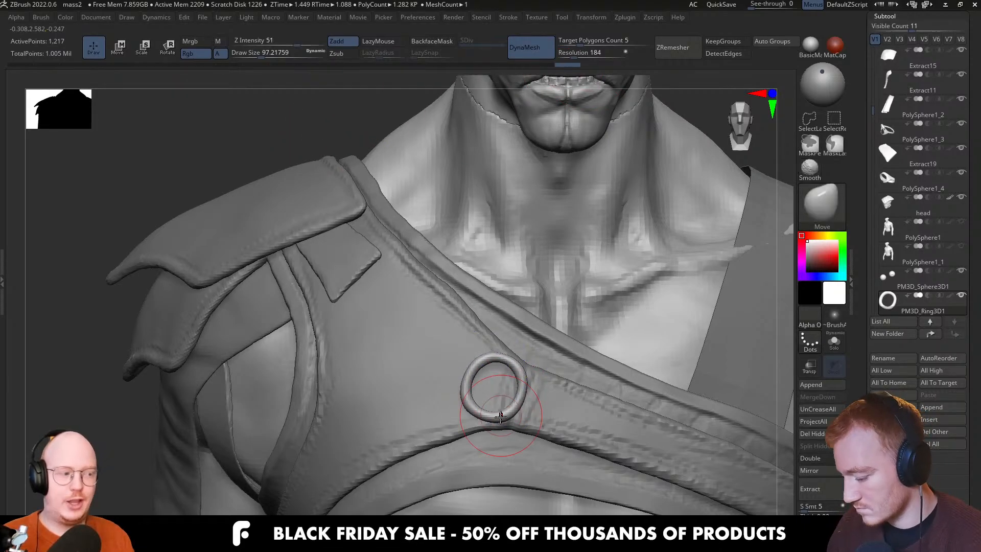
Rotate the ring in side view to match the slope of the harness
{"action": "right_click_drag", "start_coordinate": [518, 384], "coordinate": [404, 389]}
{"action": "key", "text": "w"}
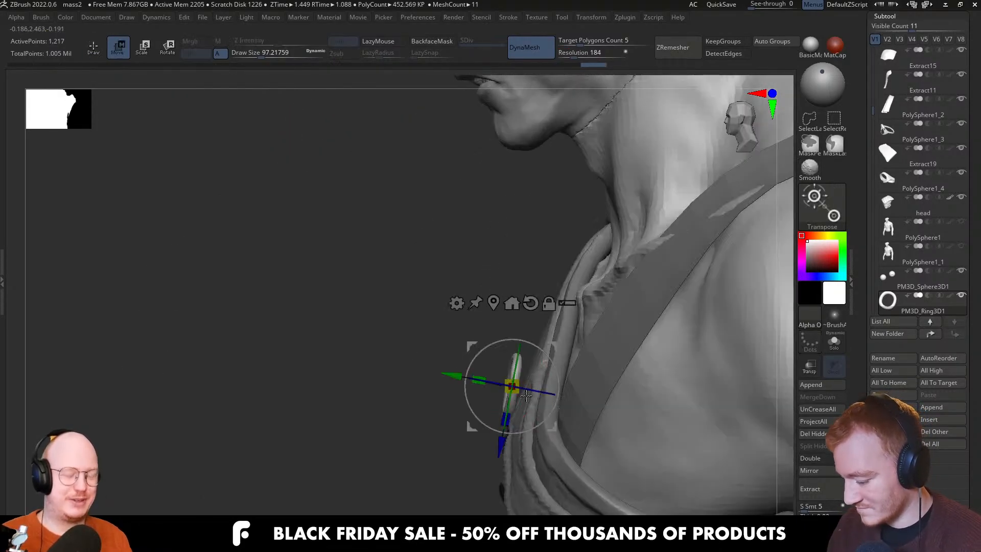
{"action": "left_click_drag", "start_coordinate": [557, 364], "coordinate": [562, 348]}
{"action": "key", "text": "q"}
Square off the ring into a buckle shape with the Move brush at draw sizes of about 83 and 80
{"action": "mouse_move", "coordinate": [427, 385]}
{"action": "right_mouse_down"}
{"action": "mouse_move", "coordinate": [525, 396]}
{"action": "mouse_move", "coordinate": [529, 408]}
{"action": "right_mouse_up"}
{"action": "key", "text": "s"}
{"action": "mouse_move", "coordinate": [532, 408]}
{"action": "left_mouse_down"}
{"action": "mouse_move", "coordinate": [526, 380]}
{"action": "mouse_move", "coordinate": [514, 377]}
{"action": "mouse_move", "coordinate": [525, 360]}
{"action": "left_mouse_up"}
{"action": "key", "text": "s"}
{"action": "key", "text": "s"}
{"action": "left_click_drag", "start_coordinate": [488, 423], "coordinate": [485, 423]}
{"action": "right_click_drag", "start_coordinate": [484, 423], "coordinate": [475, 430]}
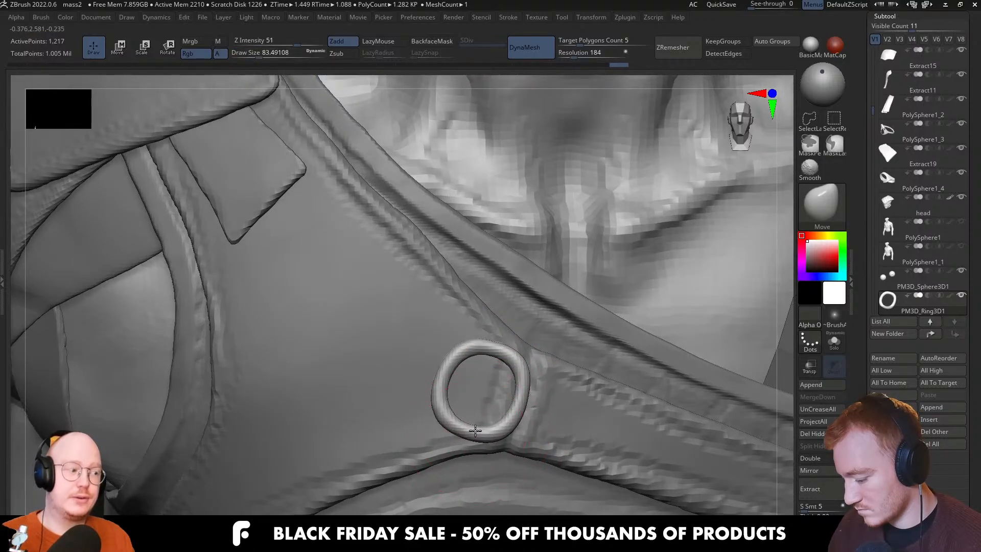
{"action": "key", "text": "s"}
{"action": "left_click_drag", "start_coordinate": [527, 398], "coordinate": [524, 397]}
{"action": "left_click_drag", "start_coordinate": [524, 396], "coordinate": [520, 396]}
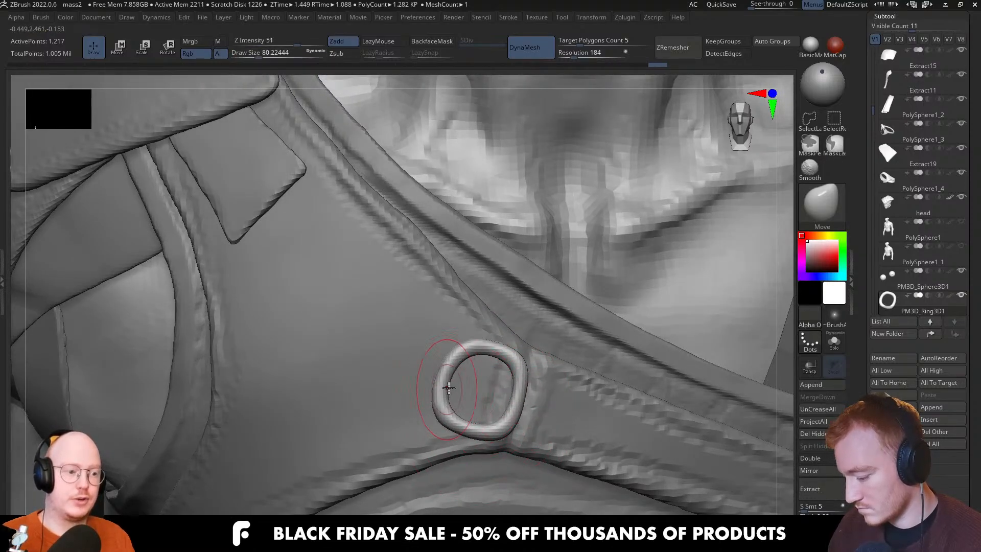
Adjust the buckle's side next to the harness seam with the Move brush and undo the last stroke
{"action": "right_click_drag", "start_coordinate": [459, 384], "coordinate": [463, 376]}
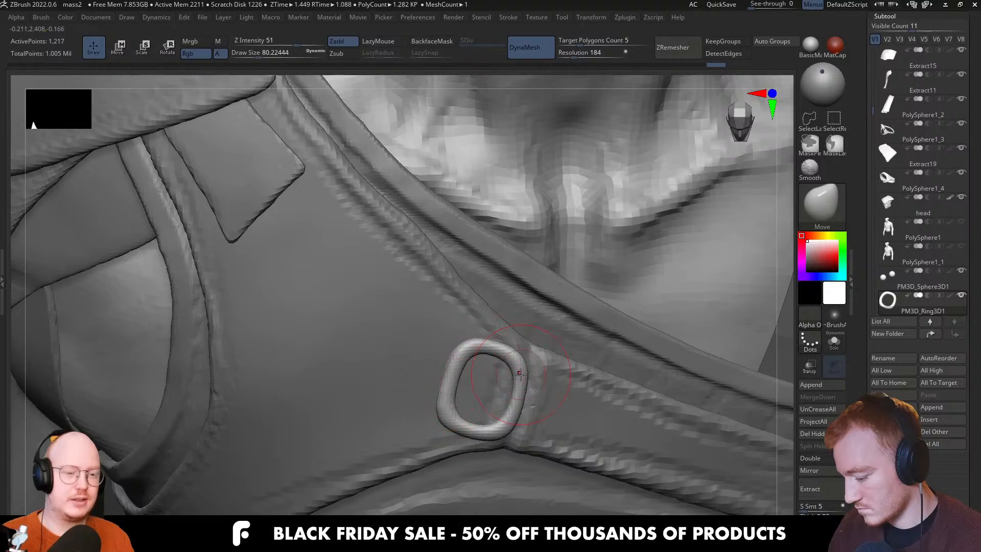
{"action": "key", "text": "s"}
{"action": "left_click_drag", "start_coordinate": [531, 364], "coordinate": [522, 374]}
{"action": "mouse_move", "coordinate": [530, 419]}
{"action": "right_mouse_down"}
{"action": "mouse_move", "coordinate": [525, 355]}
{"action": "mouse_move", "coordinate": [484, 377]}
{"action": "right_mouse_up"}
{"action": "key", "text": "s"}
{"action": "left_click_drag", "start_coordinate": [484, 377], "coordinate": [488, 377]}
{"action": "left_click_drag", "start_coordinate": [495, 392], "coordinate": [474, 387]}
{"action": "key", "text": "ctrl+z"}
{"action": "key", "text": "s"}
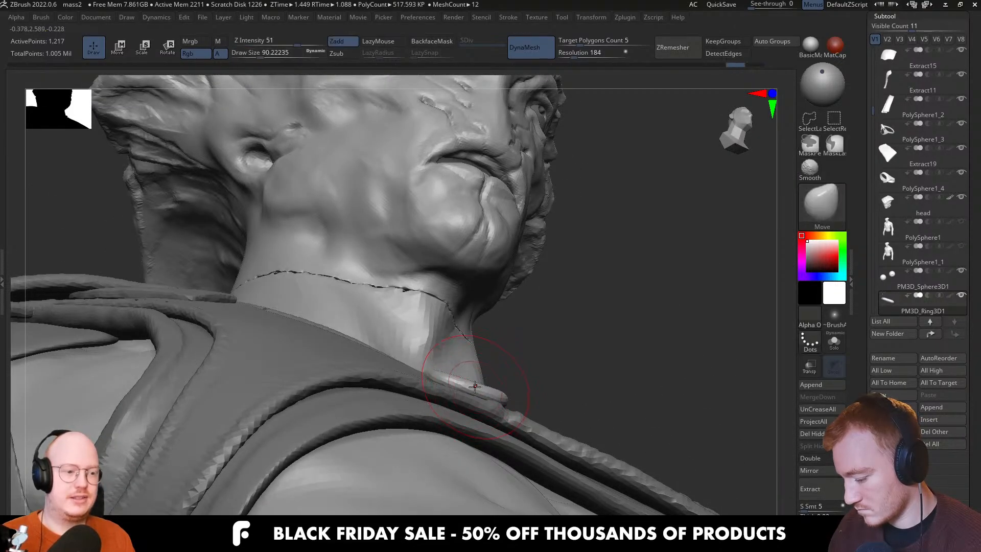
Fit the buckle's profile to the harness from below with the Move brush at draw sizes of about 90 and 116
{"action": "mouse_move", "coordinate": [490, 370]}
{"action": "right_mouse_down"}
{"action": "mouse_move", "coordinate": [508, 387]}
{"action": "mouse_move", "coordinate": [554, 351]}
{"action": "right_mouse_up"}
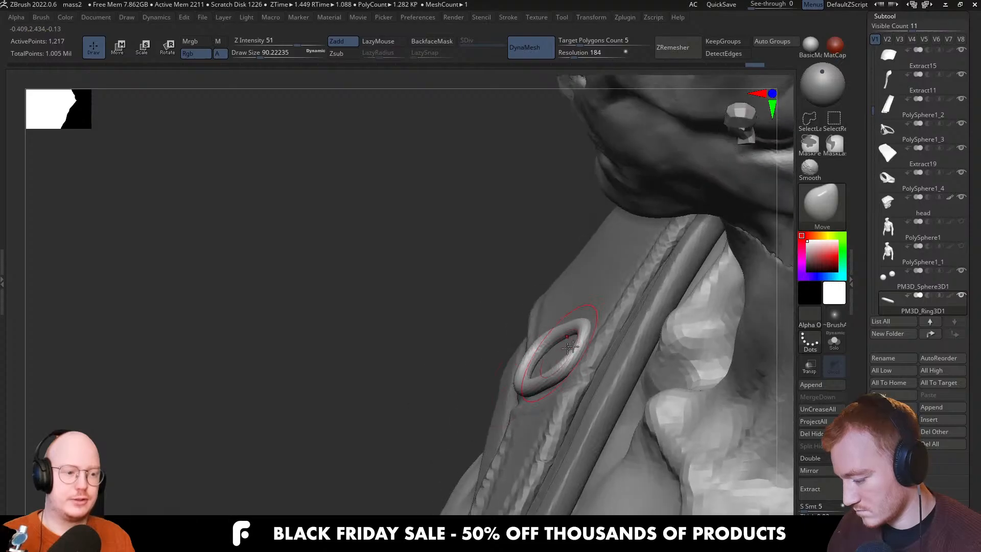
{"action": "key", "text": "s"}
{"action": "left_click_drag", "start_coordinate": [554, 351], "coordinate": [553, 350]}
{"action": "right_click_drag", "start_coordinate": [554, 351], "coordinate": [568, 348]}
{"action": "left_click_drag", "start_coordinate": [568, 347], "coordinate": [573, 352]}
{"action": "right_click_drag", "start_coordinate": [573, 352], "coordinate": [576, 351]}
{"action": "key", "text": "s"}
{"action": "left_click_drag", "start_coordinate": [577, 351], "coordinate": [581, 351]}
{"action": "right_click_drag", "start_coordinate": [583, 348], "coordinate": [579, 352]}
Press the buckle's upper side closer to the harness with the Move brush at draw sizes of about 68 and 49
{"action": "key", "text": "s"}
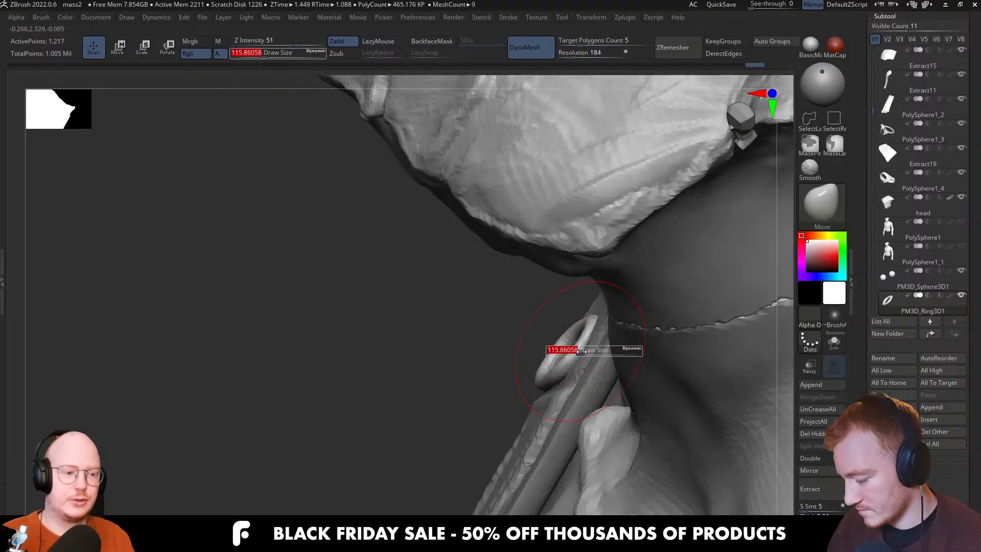
{"action": "left_click_drag", "start_coordinate": [580, 352], "coordinate": [575, 351]}
{"action": "left_click_drag", "start_coordinate": [577, 350], "coordinate": [581, 340]}
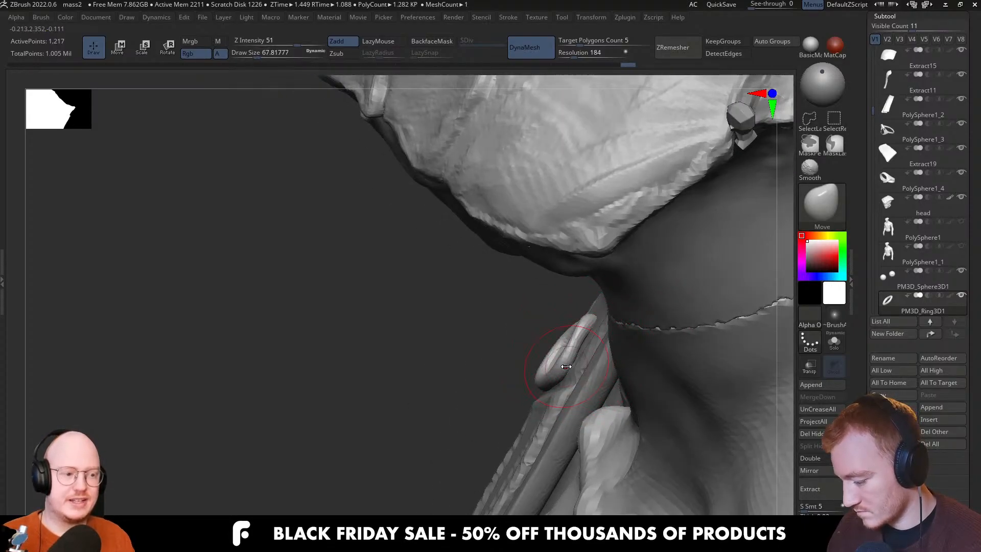
{"action": "right_click_drag", "start_coordinate": [578, 354], "coordinate": [570, 353]}
{"action": "key", "text": "s"}
{"action": "left_click_drag", "start_coordinate": [571, 353], "coordinate": [569, 352]}
{"action": "mouse_move", "coordinate": [569, 352]}
{"action": "right_mouse_down"}
{"action": "mouse_move", "coordinate": [547, 361]}
{"action": "mouse_move", "coordinate": [550, 378]}
{"action": "right_mouse_up"}
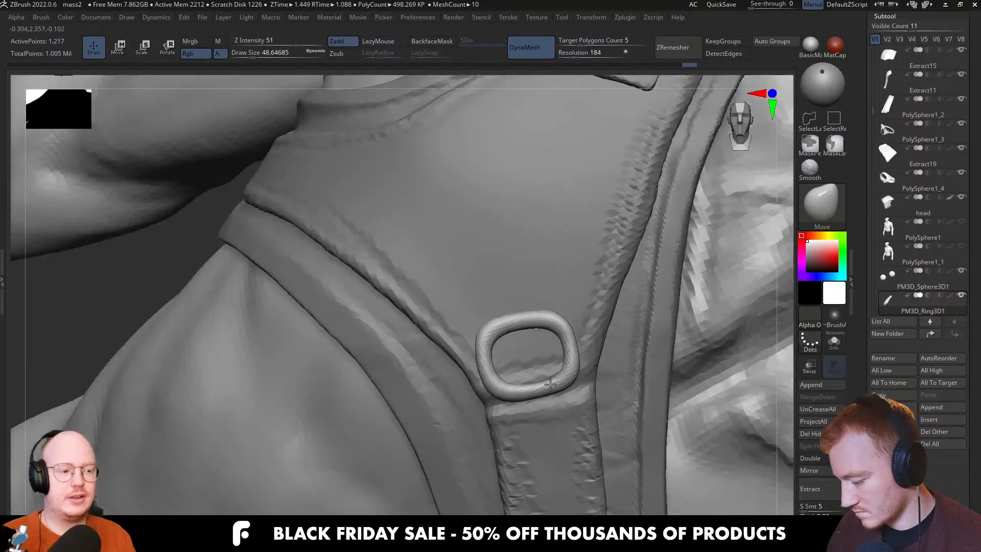
Pull out the buckle's corners with the Move brush at a draw size of about 37
{"action": "key", "text": "s"}
{"action": "left_click_drag", "start_coordinate": [568, 366], "coordinate": [563, 366]}
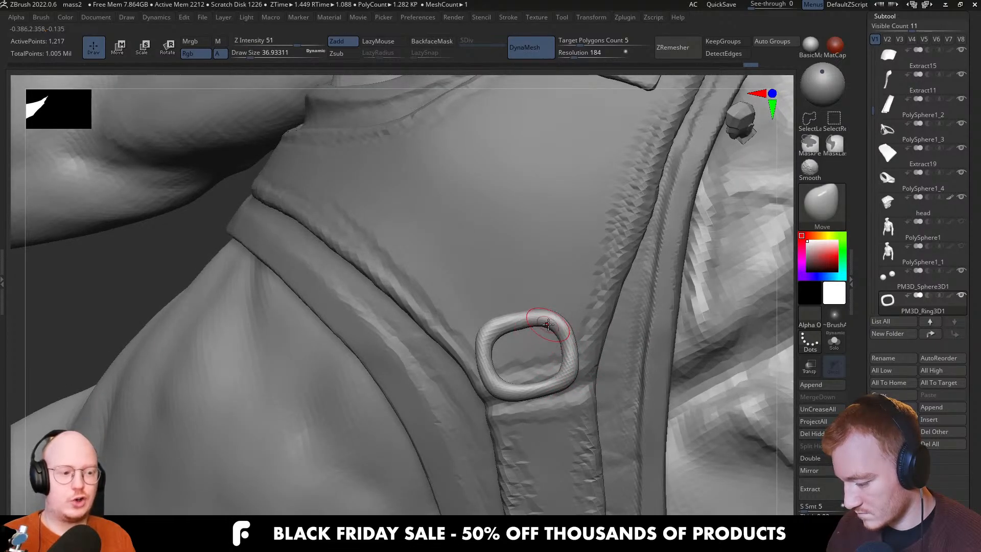
{"action": "left_click_drag", "start_coordinate": [494, 332], "coordinate": [483, 330]}
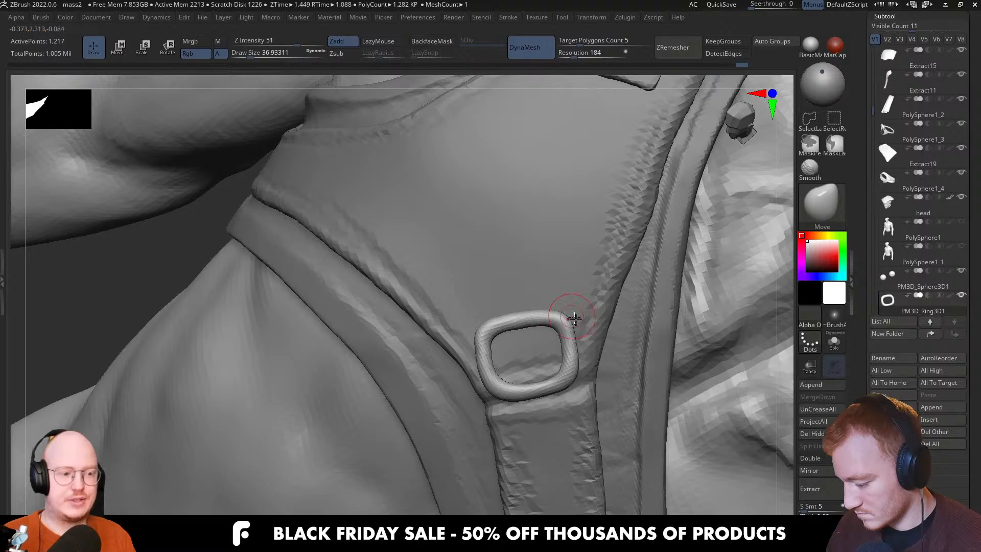
{"action": "left_click_drag", "start_coordinate": [505, 385], "coordinate": [500, 395]}
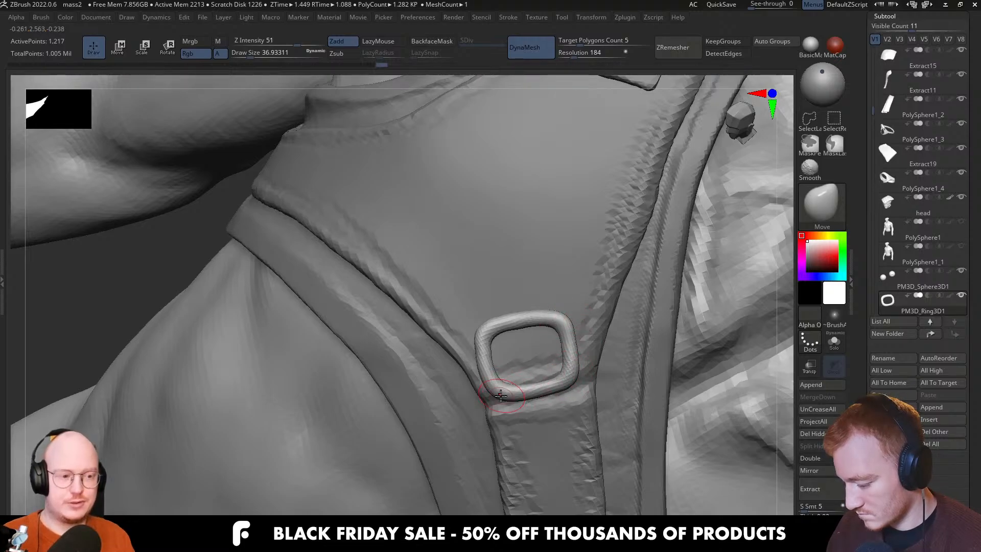
Isolate the buckle, even out its side profile with the Move brush at a draw size of about 90, and show the other subtools again
{"action": "mouse_move", "coordinate": [503, 383]}
{"action": "right_mouse_down"}
{"action": "mouse_move", "coordinate": [535, 317]}
{"action": "mouse_move", "coordinate": [573, 376]}
{"action": "right_mouse_up"}
{"action": "key", "text": "alt+s"}
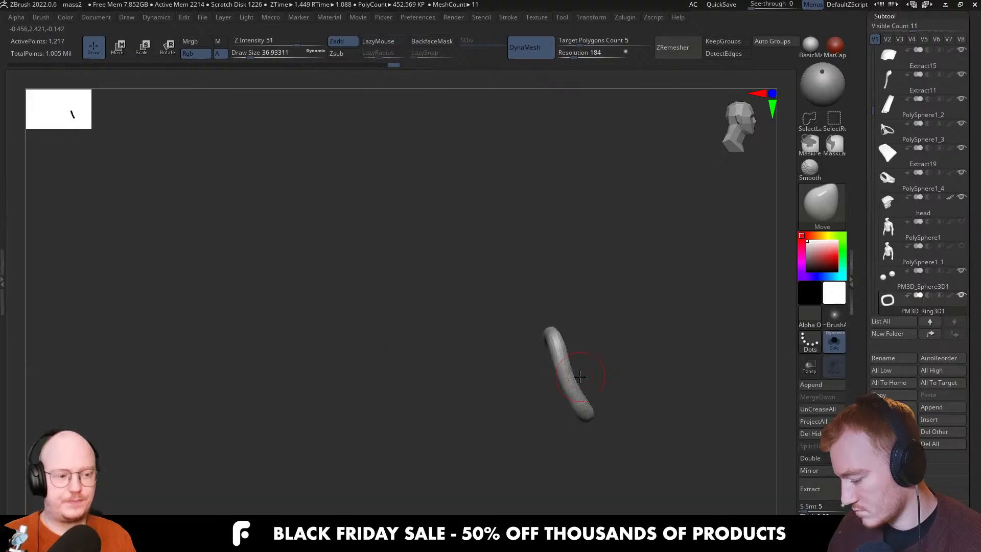
{"action": "key", "text": "s"}
{"action": "mouse_move", "coordinate": [571, 375]}
{"action": "left_mouse_down"}
{"action": "mouse_move", "coordinate": [587, 376]}
{"action": "mouse_move", "coordinate": [567, 382]}
{"action": "left_mouse_up"}
{"action": "key", "text": "s"}
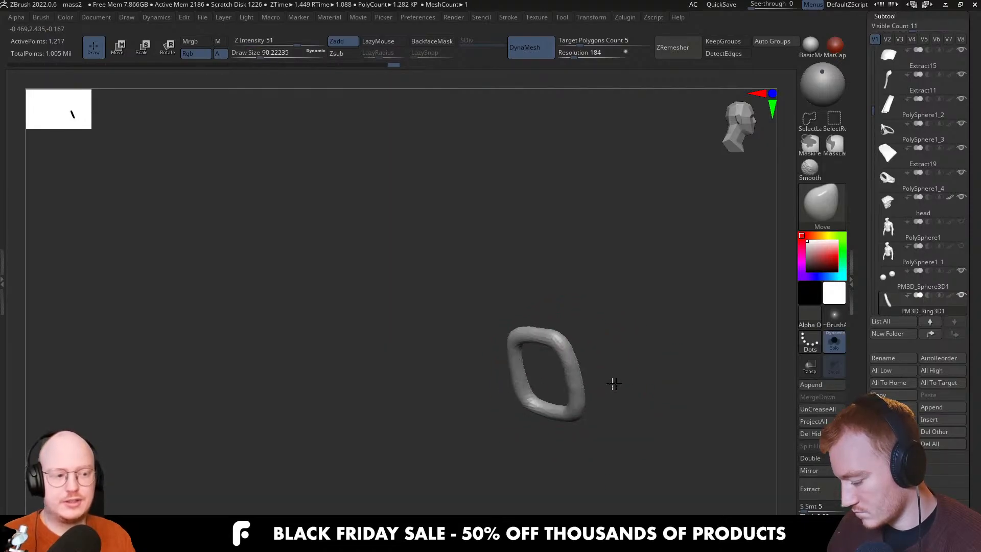
{"action": "right_click_drag", "start_coordinate": [614, 384], "coordinate": [571, 373]}
{"action": "key", "text": "s"}
{"action": "mouse_move", "coordinate": [571, 374]}
{"action": "left_mouse_down"}
{"action": "mouse_move", "coordinate": [561, 378]}
{"action": "mouse_move", "coordinate": [569, 361]}
{"action": "mouse_move", "coordinate": [571, 377]}
{"action": "left_mouse_up"}
{"action": "key", "text": "s"}
{"action": "key", "text": "s"}
{"action": "key", "text": "alt+s"}
Settle the whole buckle onto the harness with the Move brush at draw sizes of about 187 and 112
{"action": "key", "text": "s"}
{"action": "mouse_move", "coordinate": [578, 383]}
{"action": "right_mouse_down"}
{"action": "mouse_move", "coordinate": [570, 386]}
{"action": "mouse_move", "coordinate": [574, 369]}
{"action": "mouse_move", "coordinate": [612, 367]}
{"action": "mouse_move", "coordinate": [531, 368]}
{"action": "mouse_move", "coordinate": [538, 376]}
{"action": "right_mouse_up"}
{"action": "key", "text": "s"}
{"action": "left_click_drag", "start_coordinate": [593, 380], "coordinate": [612, 381]}
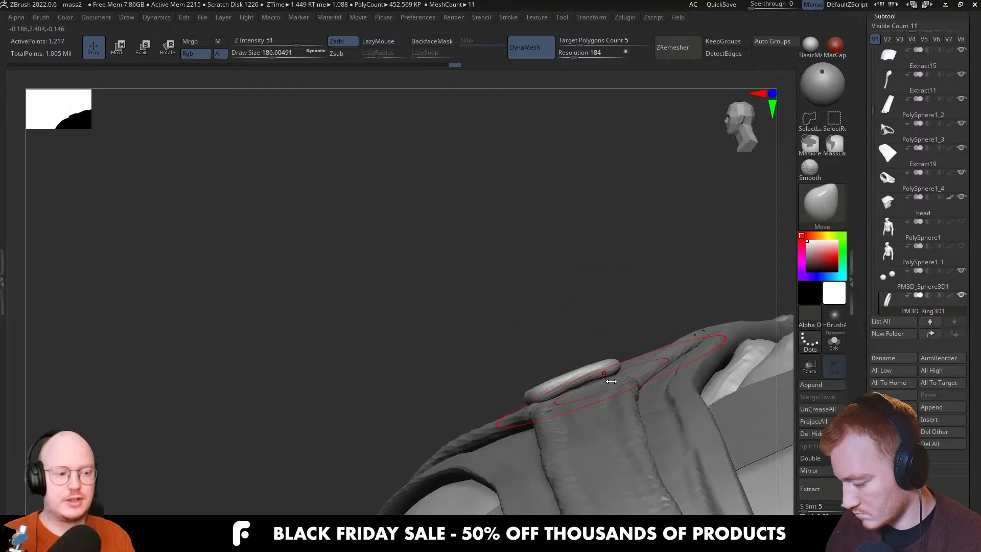
{"action": "mouse_move", "coordinate": [617, 378]}
{"action": "right_mouse_down"}
{"action": "mouse_move", "coordinate": [571, 397]}
{"action": "mouse_move", "coordinate": [557, 347]}
{"action": "right_mouse_up"}
{"action": "key", "text": "s"}
{"action": "left_click_drag", "start_coordinate": [557, 394], "coordinate": [548, 394]}
{"action": "right_click_drag", "start_coordinate": [556, 412], "coordinate": [584, 361]}
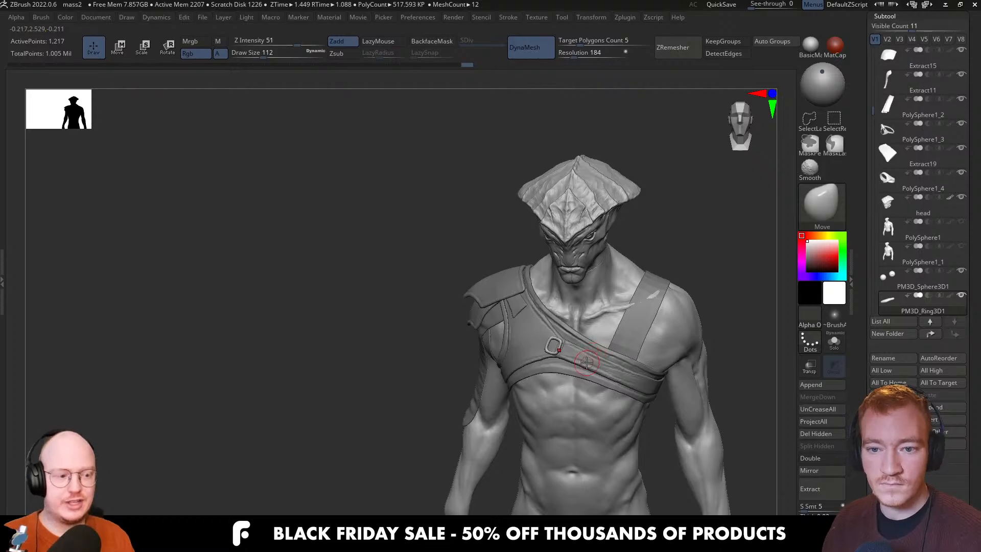
{"action": "mouse_move", "coordinate": [565, 327]}
{"action": "right_mouse_down", "text": "ctrl"}
{"action": "mouse_move", "coordinate": [581, 407]}
{"action": "mouse_move", "coordinate": [573, 399]}
{"action": "mouse_move", "coordinate": [554, 408]}
{"action": "right_mouse_up", "text": "ctrl"}
{"action": "key", "text": "w"}
{"action": "left_click", "coordinate": [320, 363], "text": "ctrl"}
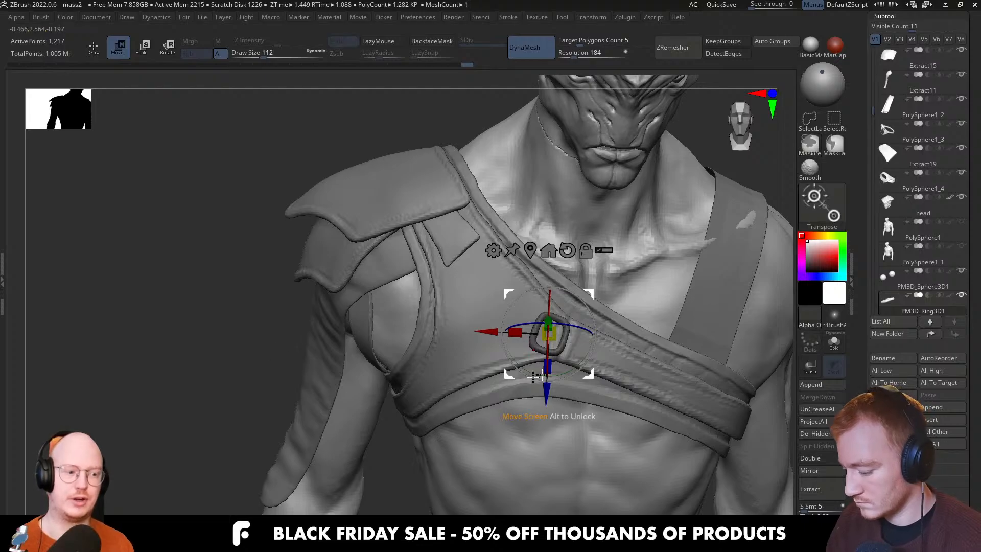
{"action": "left_click_drag", "start_coordinate": [591, 296], "coordinate": [545, 269]}
{"action": "key", "text": "ctrl+z"}
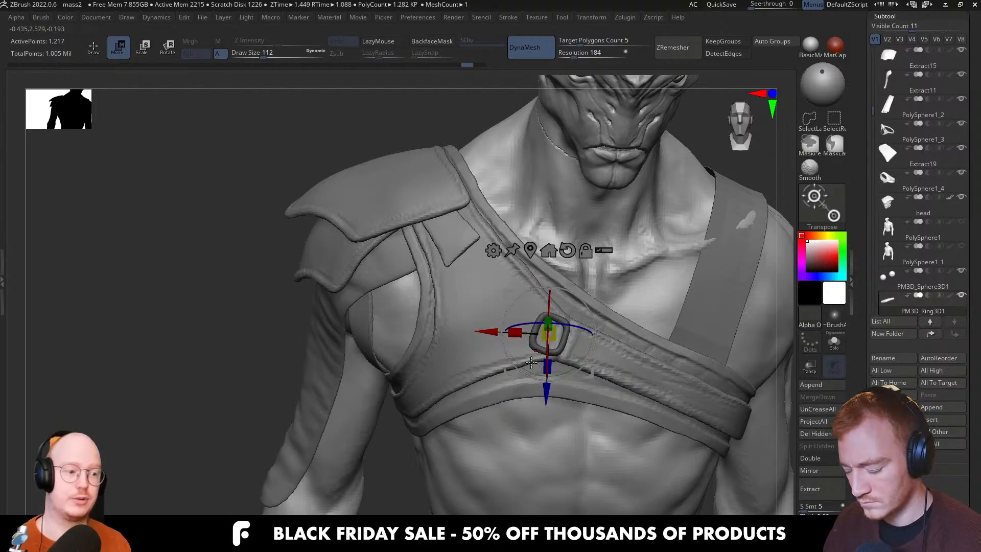
{"action": "left_click_drag", "start_coordinate": [591, 297], "coordinate": [556, 291]}
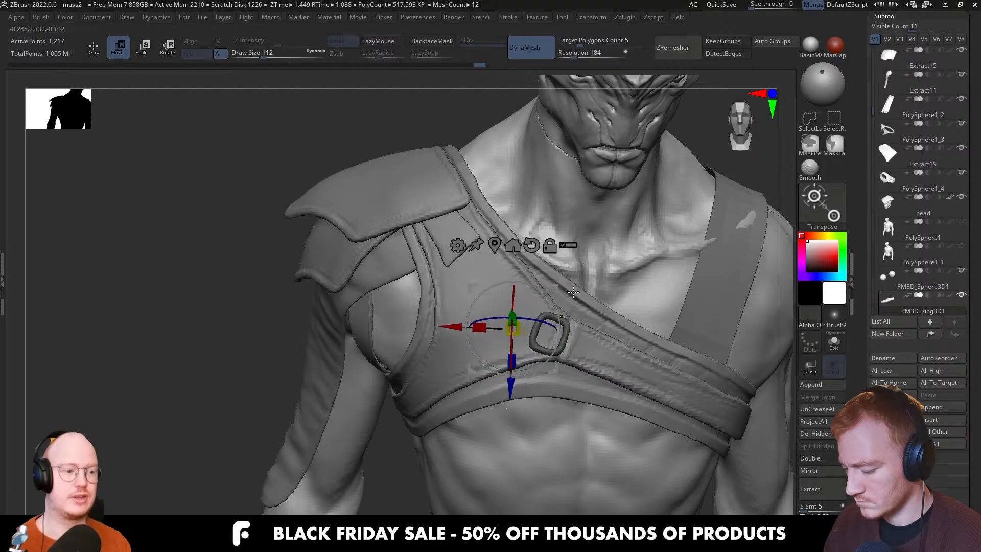
Duplicate the buckle with the transpose line and place the copy higher on the harness, toward the armoured shoulder
{"action": "key", "text": "y"}
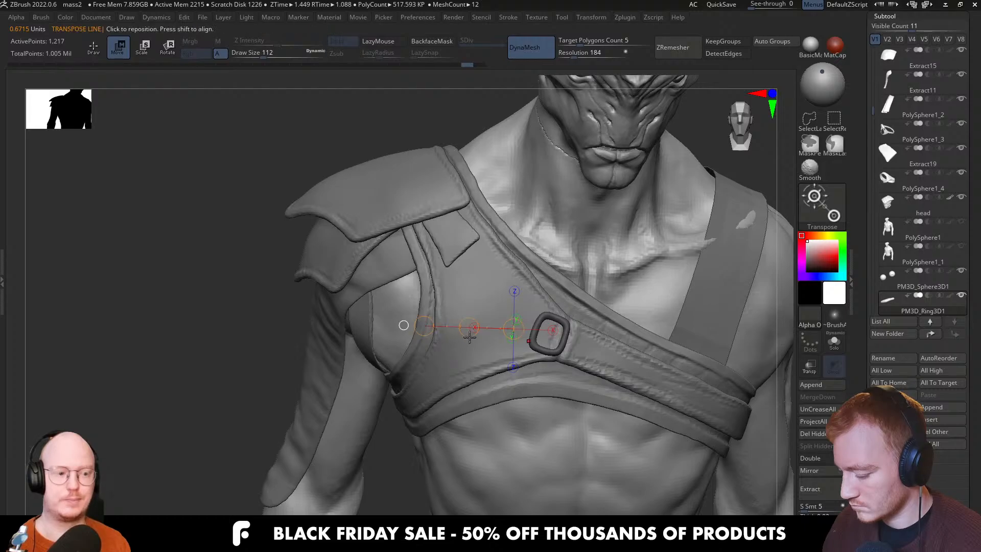
{"action": "mouse_move", "coordinate": [469, 327]}
{"action": "left_mouse_down", "text": "ctrl"}
{"action": "mouse_move", "coordinate": [439, 337]}
{"action": "mouse_move", "coordinate": [412, 288]}
{"action": "mouse_move", "coordinate": [402, 293]}
{"action": "left_mouse_up", "text": "ctrl"}
{"action": "key", "text": "q"}
{"action": "mouse_move", "coordinate": [564, 294]}
{"action": "right_mouse_down"}
{"action": "mouse_move", "coordinate": [578, 267]}
{"action": "mouse_move", "coordinate": [581, 204]}
{"action": "mouse_move", "coordinate": [543, 339]}
{"action": "mouse_move", "coordinate": [284, 359]}
{"action": "right_mouse_up"}
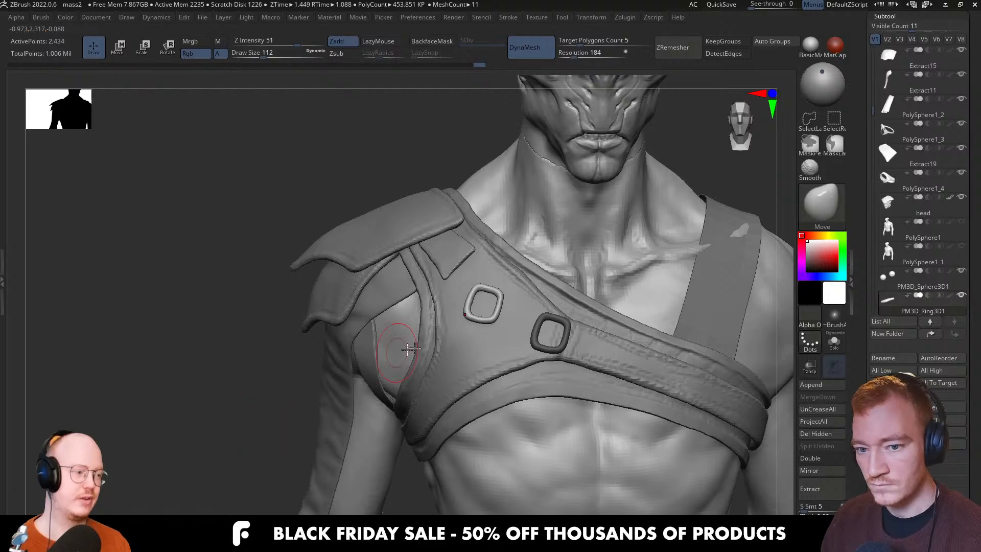
Isolate the chest harness subtool PolySphere1_3 and adjust its strap junction with the Move brush at a draw size of about 286
{"action": "right_click_drag", "start_coordinate": [466, 337], "coordinate": [462, 358]}
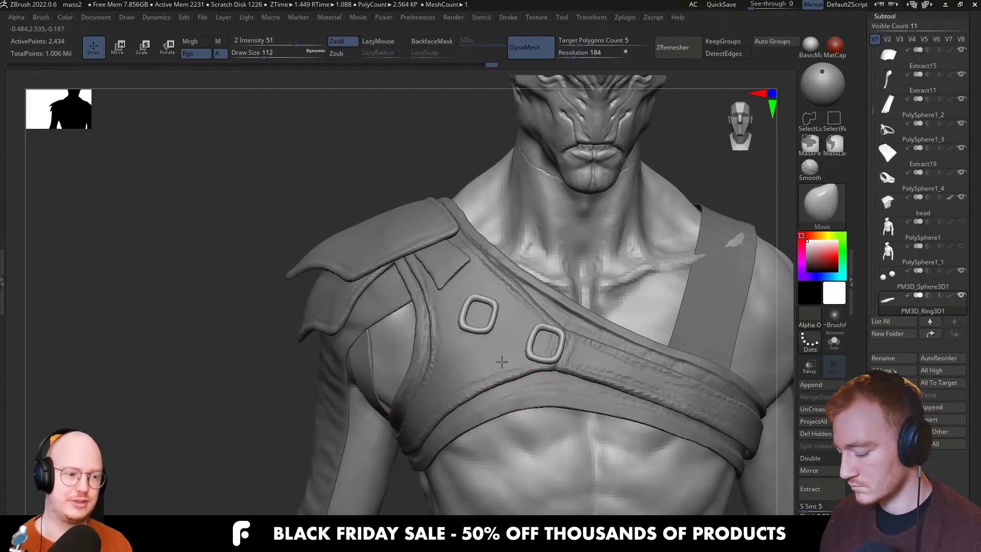
{"action": "mouse_move", "coordinate": [501, 357]}
{"action": "right_mouse_down"}
{"action": "mouse_move", "coordinate": [540, 345]}
{"action": "mouse_move", "coordinate": [565, 357]}
{"action": "mouse_move", "coordinate": [596, 299]}
{"action": "right_mouse_up"}
{"action": "left_click", "coordinate": [556, 353], "text": "alt"}
{"action": "key", "text": "s"}
{"action": "left_click", "coordinate": [559, 361]}
{"action": "key", "text": "ctrl+shift+s"}
{"action": "left_click_drag", "start_coordinate": [596, 299], "coordinate": [599, 302], "text": "ctrl"}
{"action": "right_click_drag", "start_coordinate": [559, 394], "coordinate": [563, 350]}
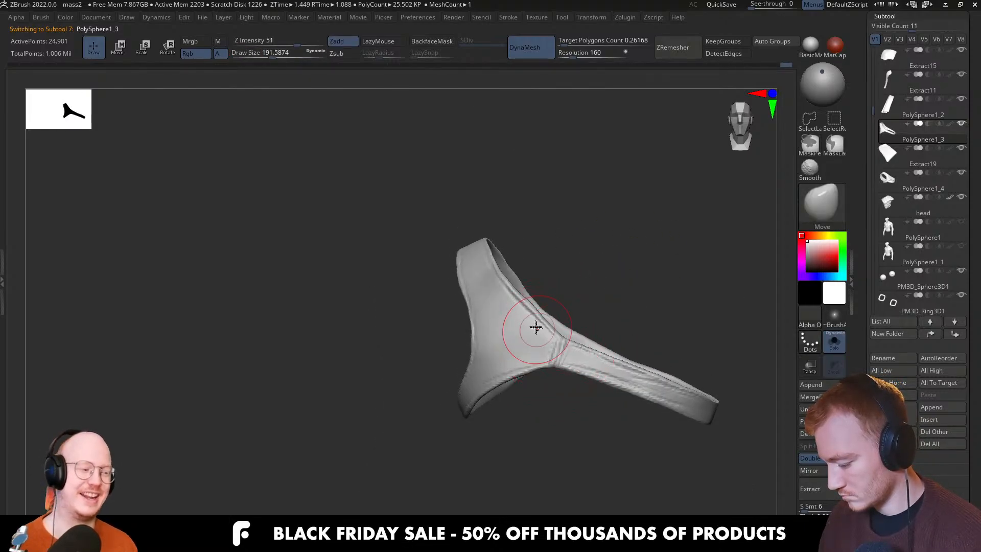
{"action": "key", "text": "s"}
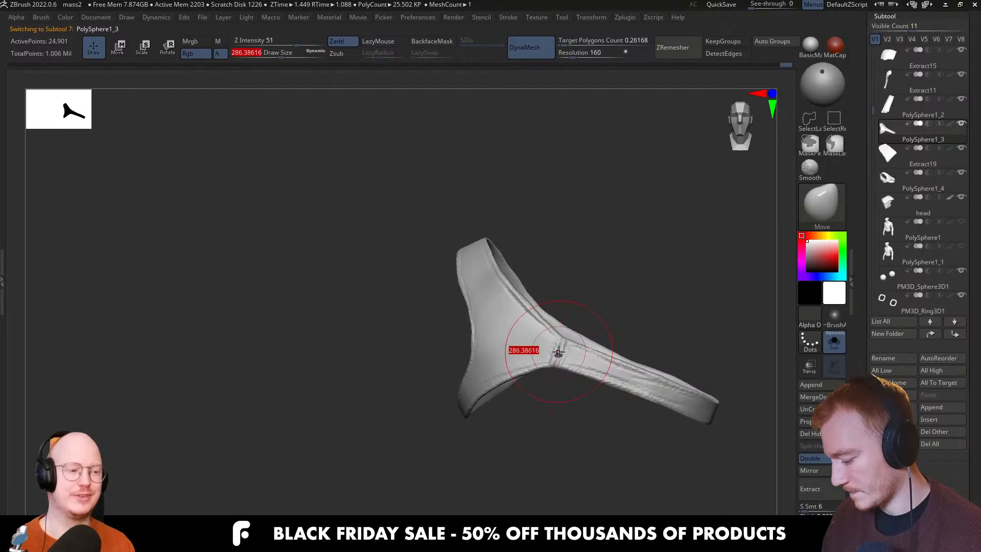
{"action": "mouse_move", "coordinate": [526, 346]}
{"action": "left_mouse_down"}
{"action": "mouse_move", "coordinate": [549, 350]}
{"action": "mouse_move", "coordinate": [519, 373]}
{"action": "left_mouse_up"}
Refine the harness strap junction with the Move brush at draw sizes of about 49 and 83, and show the other subtools again
{"action": "key", "text": "s"}
{"action": "key", "text": "ctrl+shift+s"}
{"action": "mouse_move", "coordinate": [519, 373]}
{"action": "right_mouse_down"}
{"action": "mouse_move", "coordinate": [543, 405]}
{"action": "mouse_move", "coordinate": [545, 364]}
{"action": "right_mouse_up"}
{"action": "key", "text": "ctrl+shift+s"}
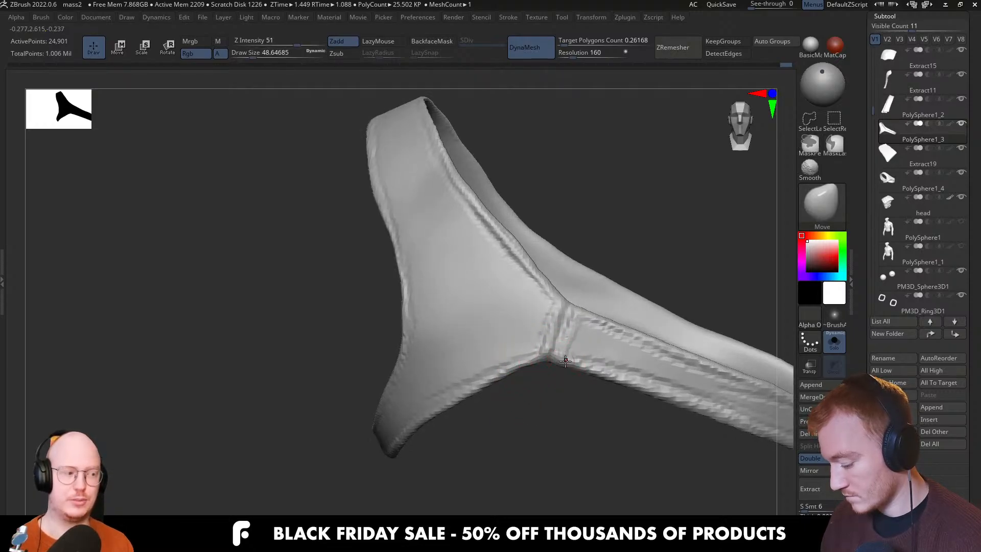
{"action": "key", "text": "s"}
{"action": "left_click_drag", "start_coordinate": [567, 320], "coordinate": [572, 319]}
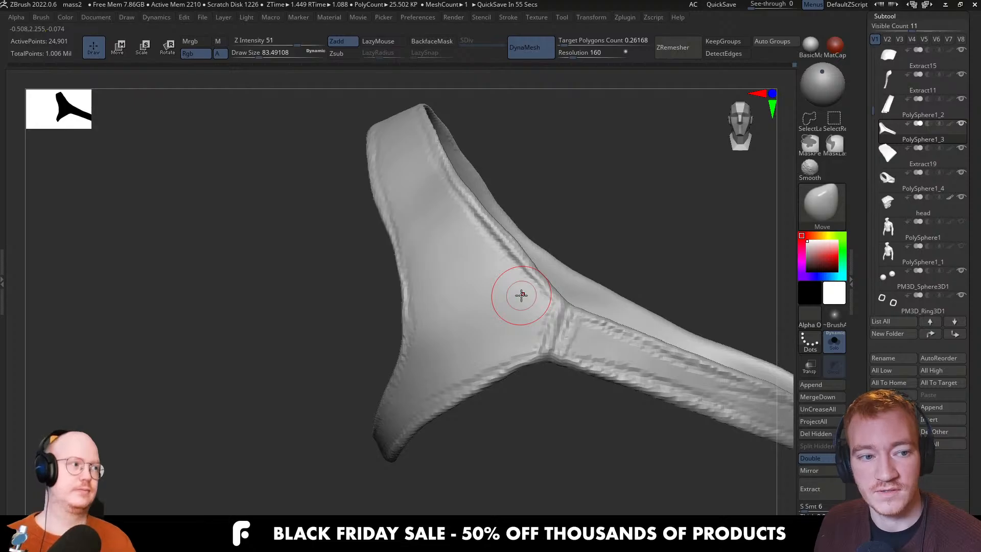
{"action": "key", "text": "ctrl+shift+s"}
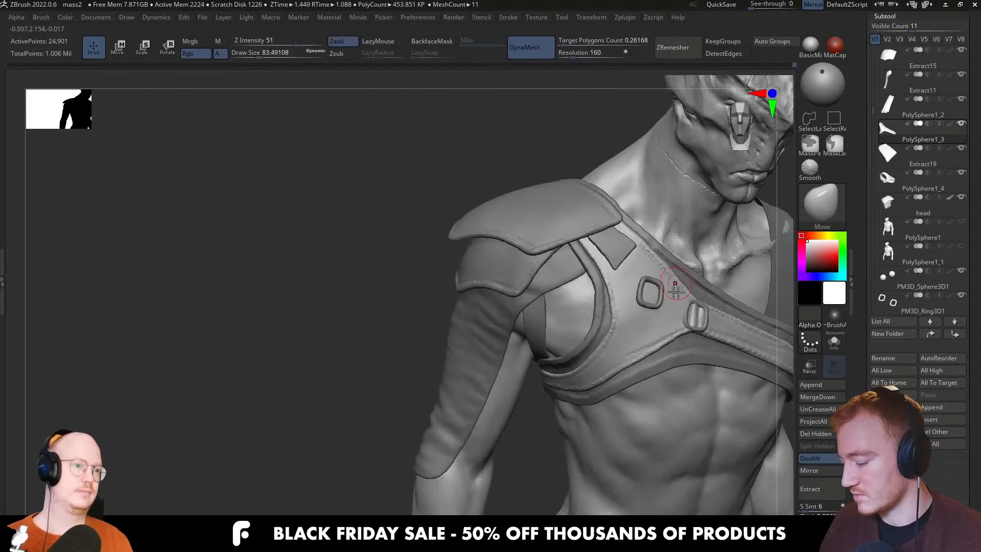
Select the buckle subtool PM3D_Ring3D1 and mask its upper buckle while isolated, leaving the lower one unmasked
{"action": "scroll", "coordinate": [568, 320], "scroll_direction": "up", "scroll_amount": 5}
{"action": "left_click", "coordinate": [565, 328], "text": "alt"}
{"action": "key", "text": "w"}
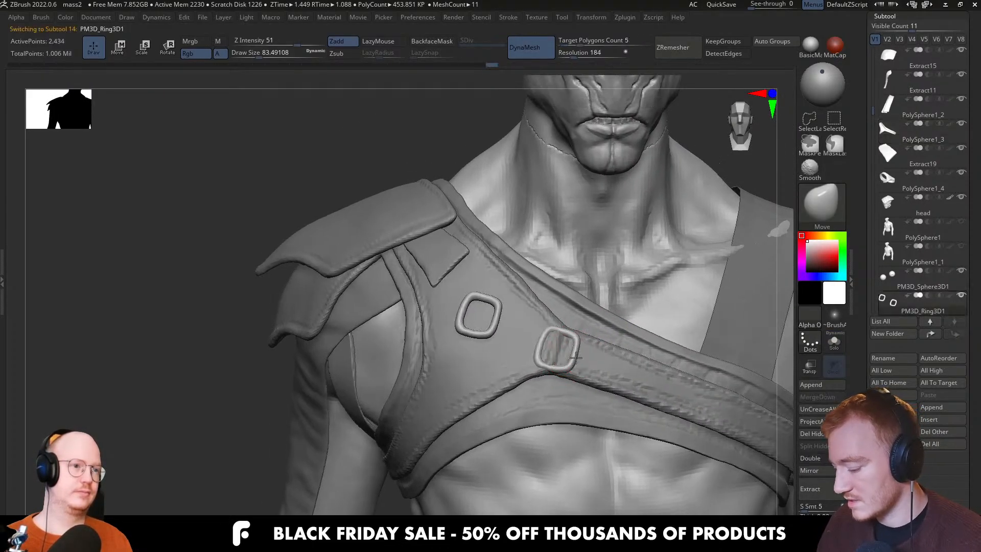
{"action": "right_click_drag", "start_coordinate": [582, 339], "coordinate": [561, 335]}
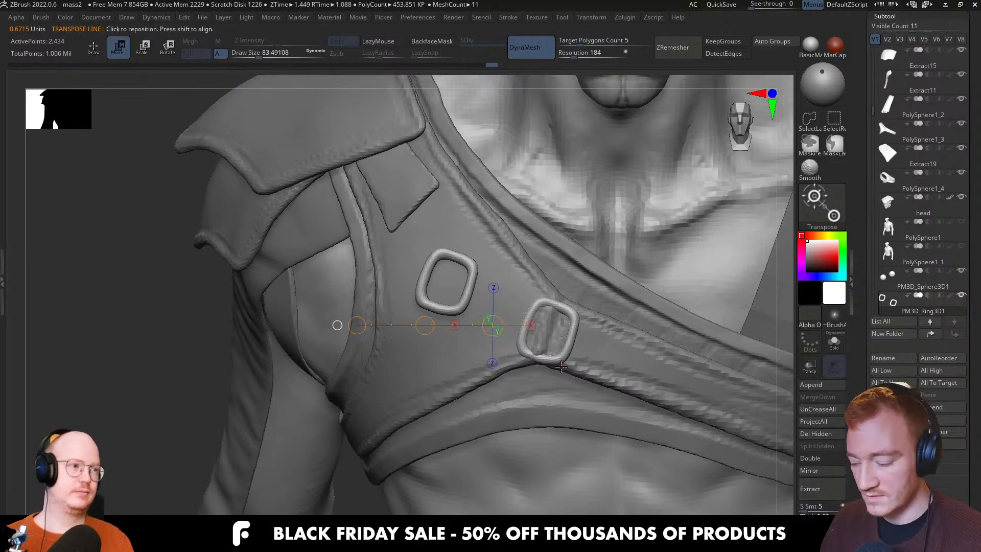
{"action": "key", "text": "y"}
{"action": "right_click_drag", "start_coordinate": [565, 350], "coordinate": [570, 349]}
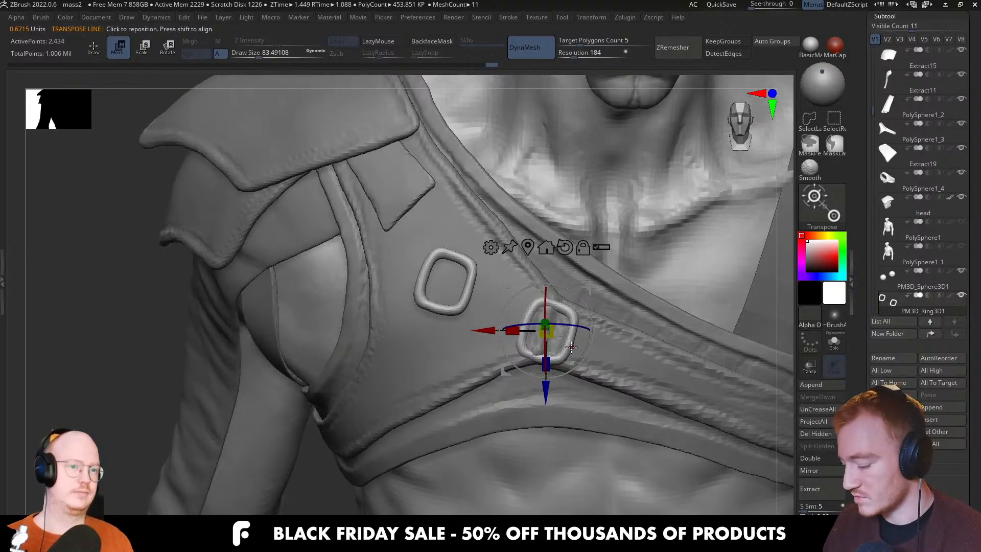
{"action": "left_click", "coordinate": [569, 346], "text": "ctrl"}
{"action": "key", "text": "alt+s"}
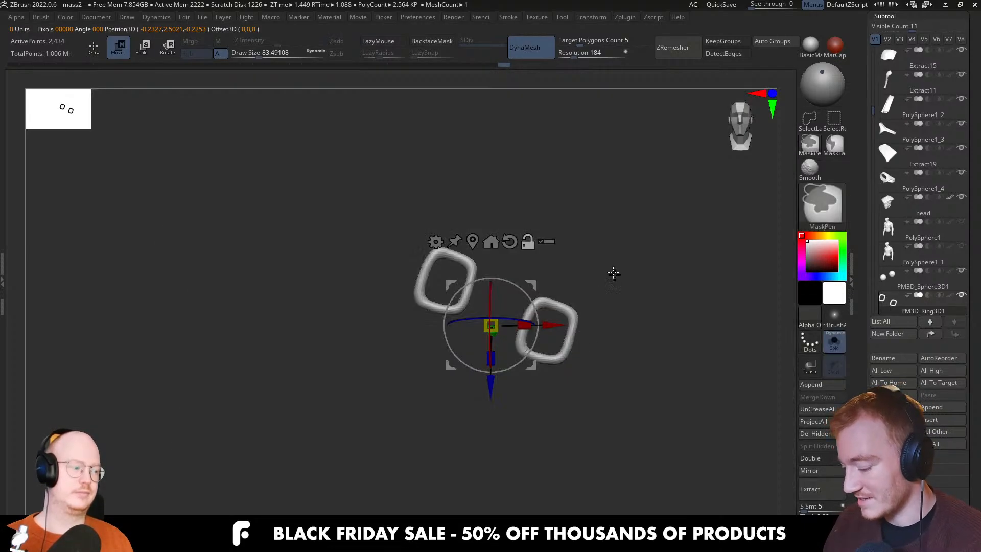
{"action": "left_click_drag", "start_coordinate": [614, 275], "coordinate": [482, 411], "text": "ctrl"}
{"action": "left_click", "coordinate": [613, 348], "text": "ctrl"}
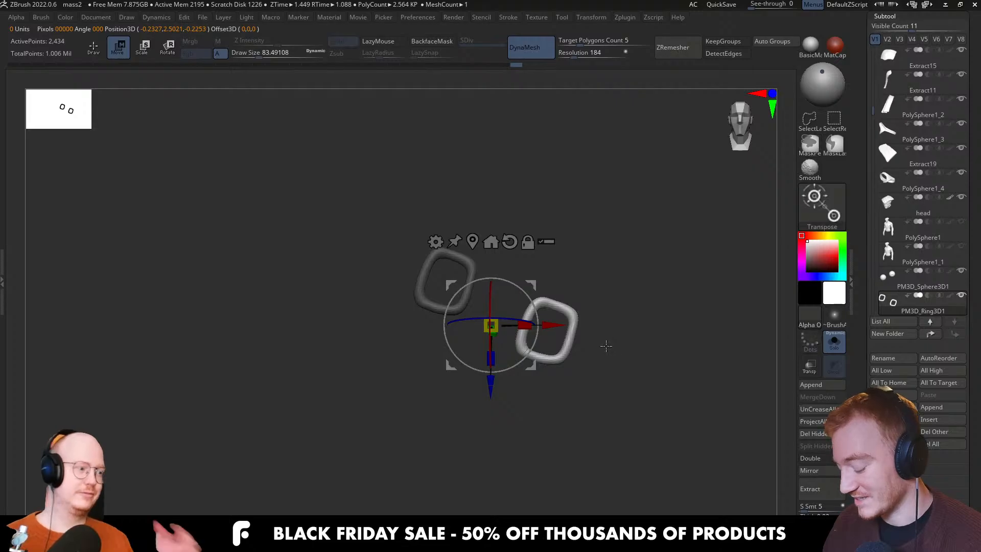
{"action": "key", "text": "alt+s"}
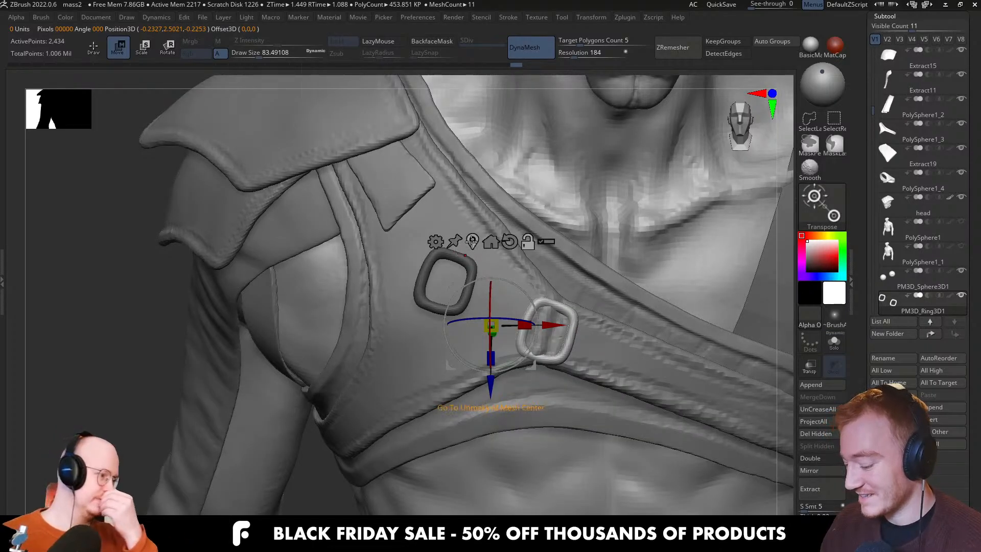
Centre the gizmo on the unmasked lower buckle, adjust its width, and push it toward the harness surface
{"action": "left_click", "coordinate": [472, 242]}
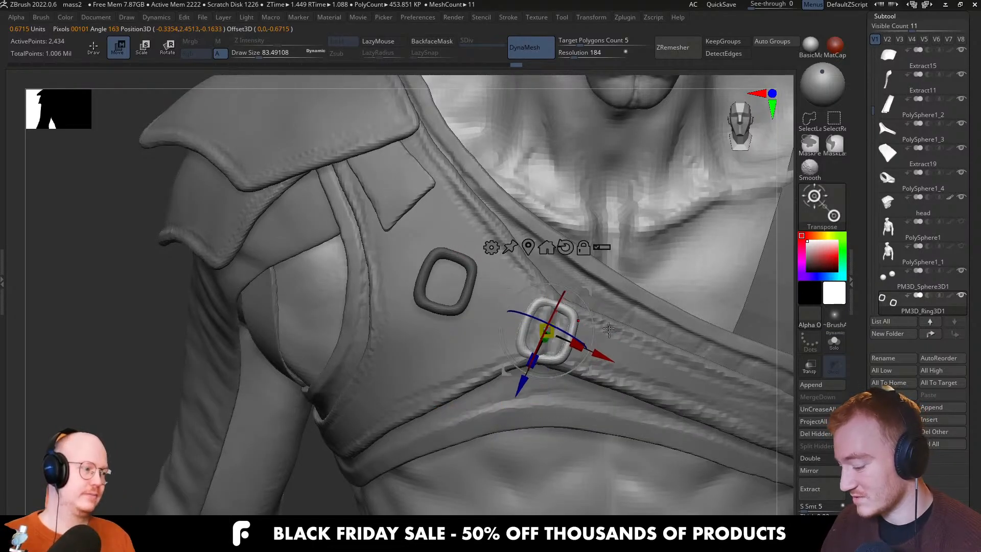
{"action": "left_click_drag", "start_coordinate": [581, 341], "coordinate": [583, 342]}
{"action": "right_click_drag", "start_coordinate": [586, 330], "coordinate": [600, 141]}
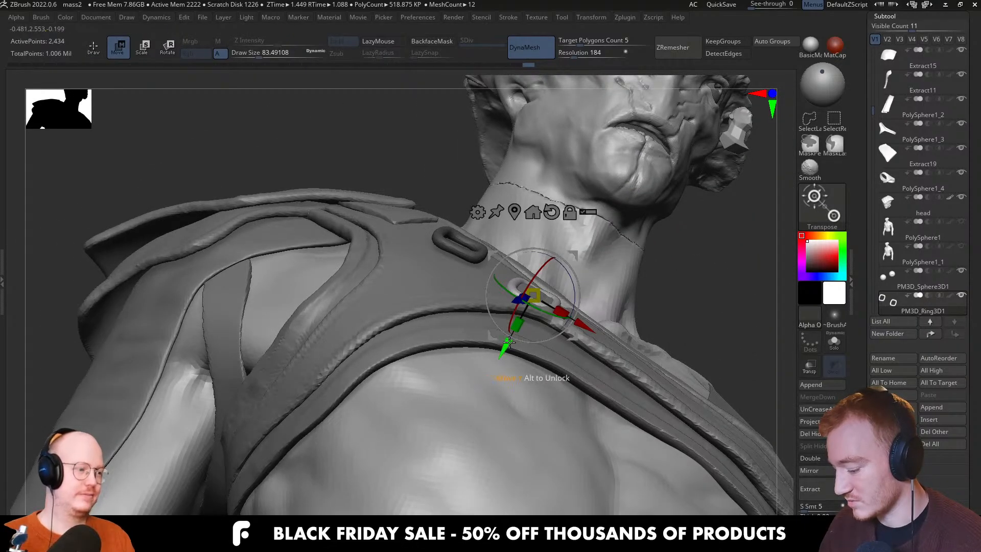
{"action": "left_click_drag", "start_coordinate": [509, 343], "coordinate": [516, 331]}
{"action": "key", "text": "q"}
{"action": "mouse_move", "coordinate": [644, 271]}
{"action": "right_mouse_down"}
{"action": "mouse_move", "coordinate": [547, 277]}
{"action": "mouse_move", "coordinate": [557, 255]}
{"action": "mouse_move", "coordinate": [534, 280]}
{"action": "mouse_move", "coordinate": [556, 291]}
{"action": "mouse_move", "coordinate": [602, 230]}
{"action": "right_mouse_up"}
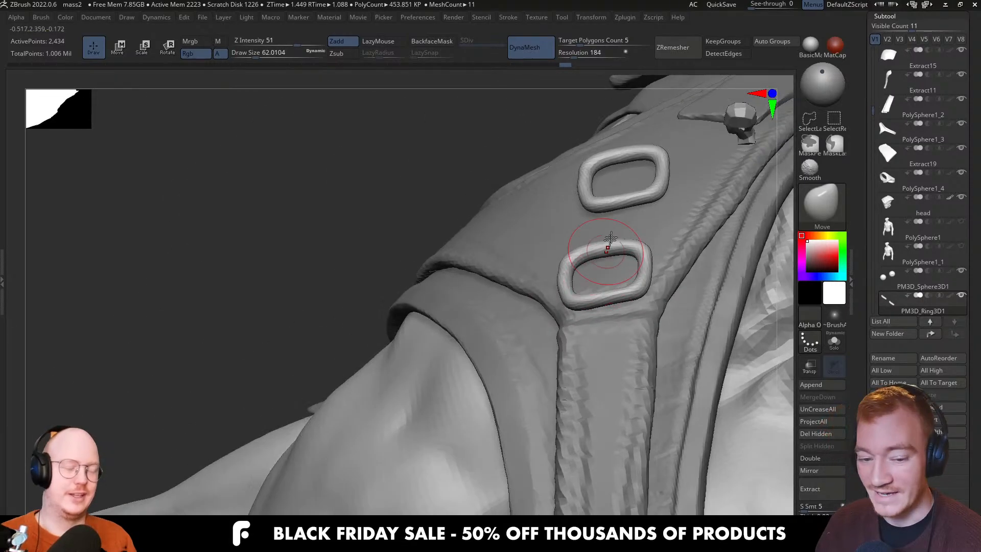
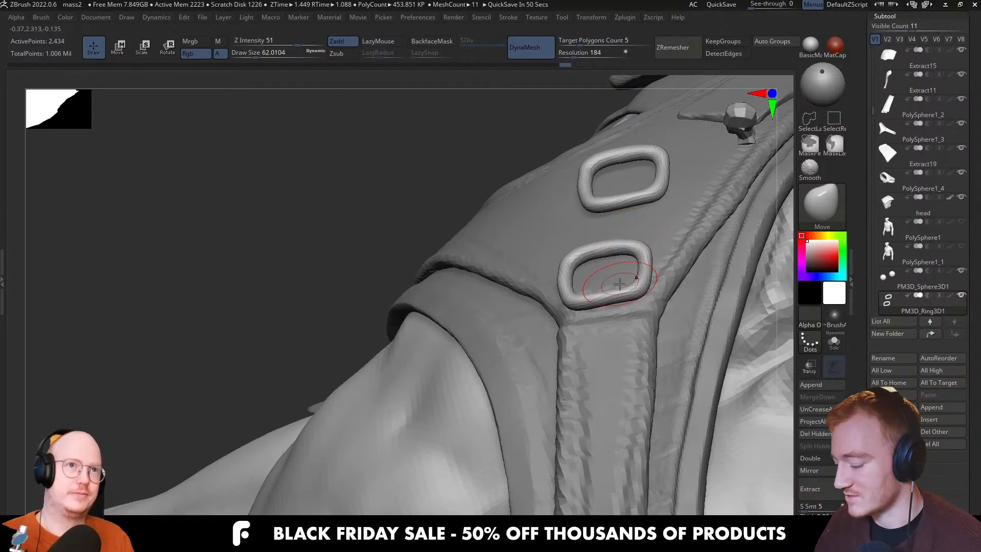
Fit the lower buckle against the harness with the Move brush at draw sizes of about 71, 39 and 59
{"action": "mouse_move", "coordinate": [628, 246]}
{"action": "right_mouse_down"}
{"action": "mouse_move", "coordinate": [636, 287]}
{"action": "mouse_move", "coordinate": [624, 229]}
{"action": "right_mouse_up"}
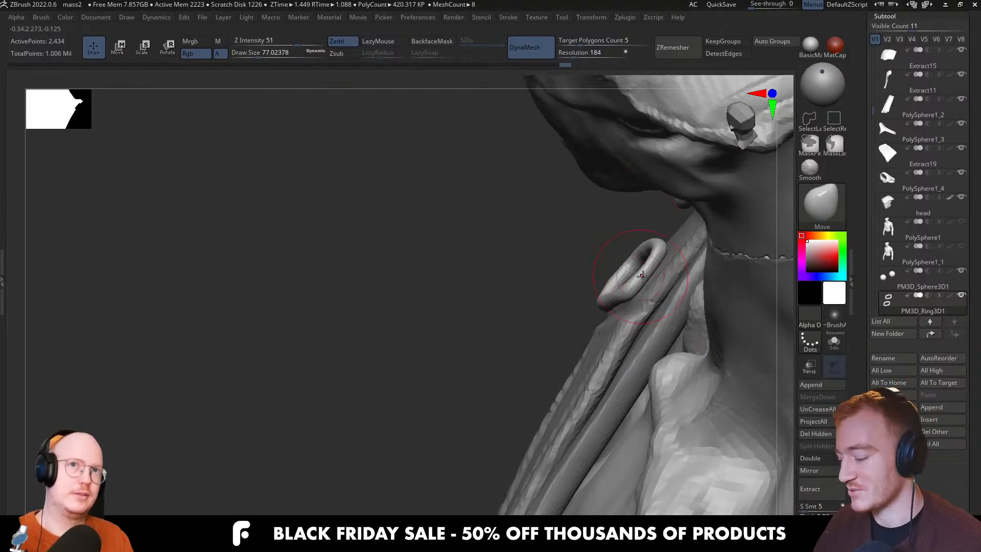
{"action": "right_click_drag", "start_coordinate": [642, 276], "coordinate": [642, 268]}
{"action": "key", "text": "s"}
{"action": "left_click_drag", "start_coordinate": [642, 276], "coordinate": [642, 271]}
{"action": "right_click_drag", "start_coordinate": [643, 271], "coordinate": [647, 269]}
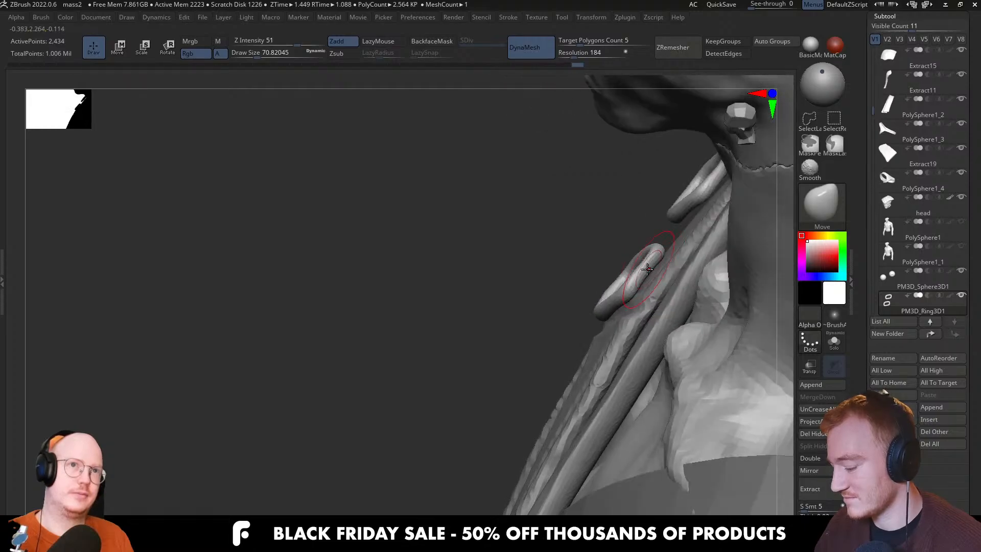
{"action": "scroll", "coordinate": [647, 269], "scroll_direction": "up", "scroll_amount": 3}
{"action": "scroll", "coordinate": [642, 317], "scroll_direction": "up", "scroll_amount": 2}
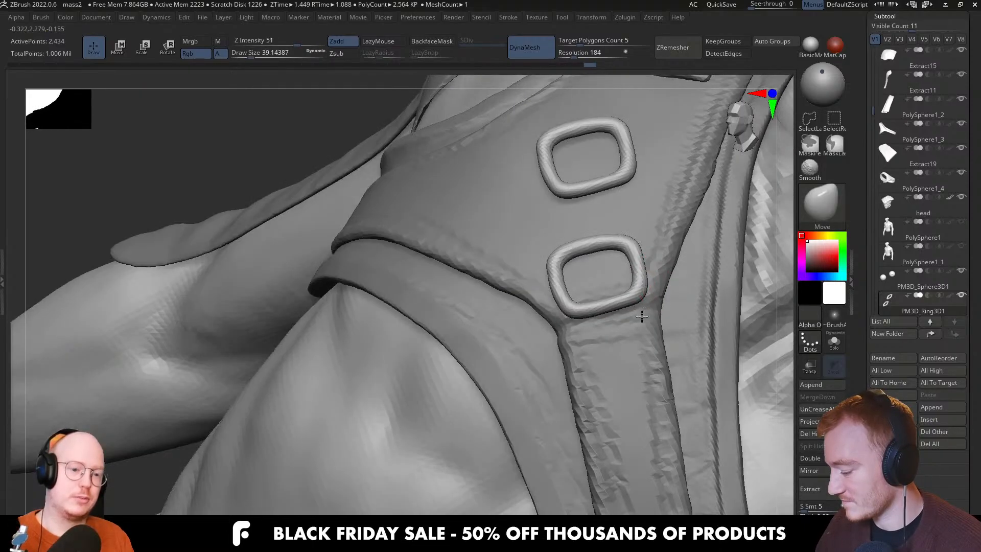
{"action": "mouse_move", "coordinate": [642, 316]}
{"action": "right_mouse_down"}
{"action": "mouse_move", "coordinate": [621, 272]}
{"action": "mouse_move", "coordinate": [635, 252]}
{"action": "right_mouse_up"}
{"action": "key", "text": "shift"}
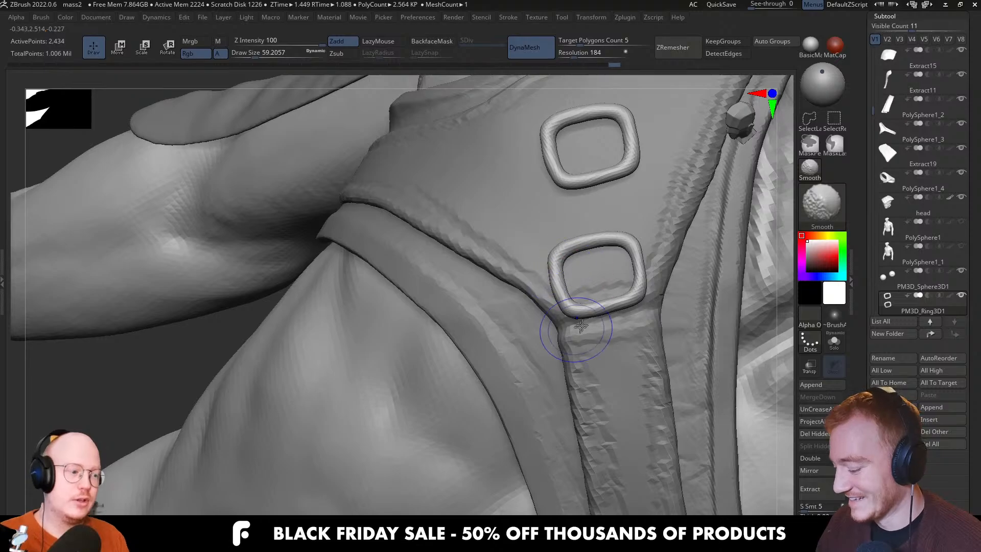
{"action": "mouse_move", "coordinate": [626, 309]}
{"action": "right_mouse_down"}
{"action": "mouse_move", "coordinate": [629, 249]}
{"action": "mouse_move", "coordinate": [607, 375]}
{"action": "mouse_move", "coordinate": [594, 300]}
{"action": "mouse_move", "coordinate": [606, 313]}
{"action": "mouse_move", "coordinate": [605, 346]}
{"action": "right_mouse_up"}
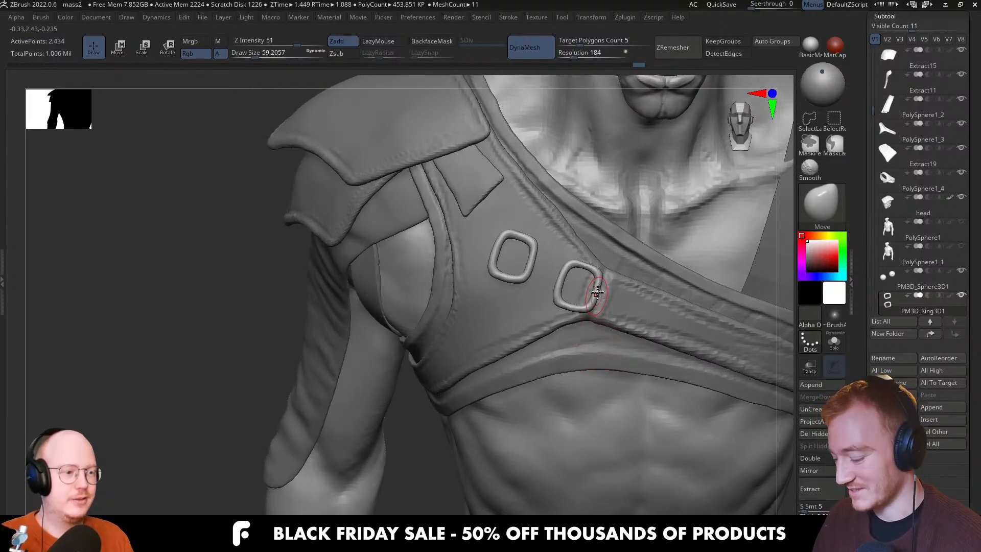
Mask the upper buckle with the MaskLasso brush, scale the lower buckle down slightly, and clear the mask
{"action": "key", "text": "ctrl"}
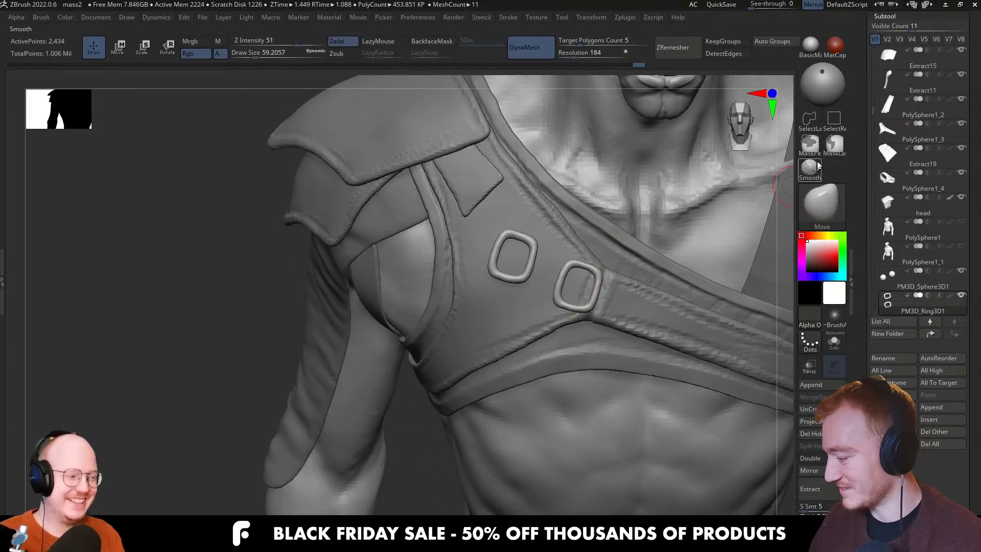
{"action": "left_click", "coordinate": [835, 146], "text": "ctrl"}
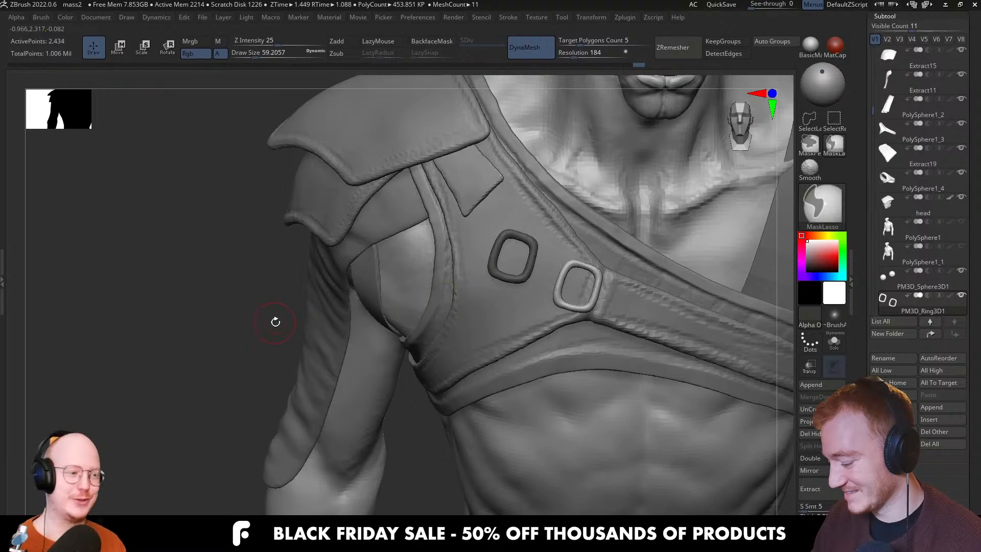
{"action": "key", "text": "w"}
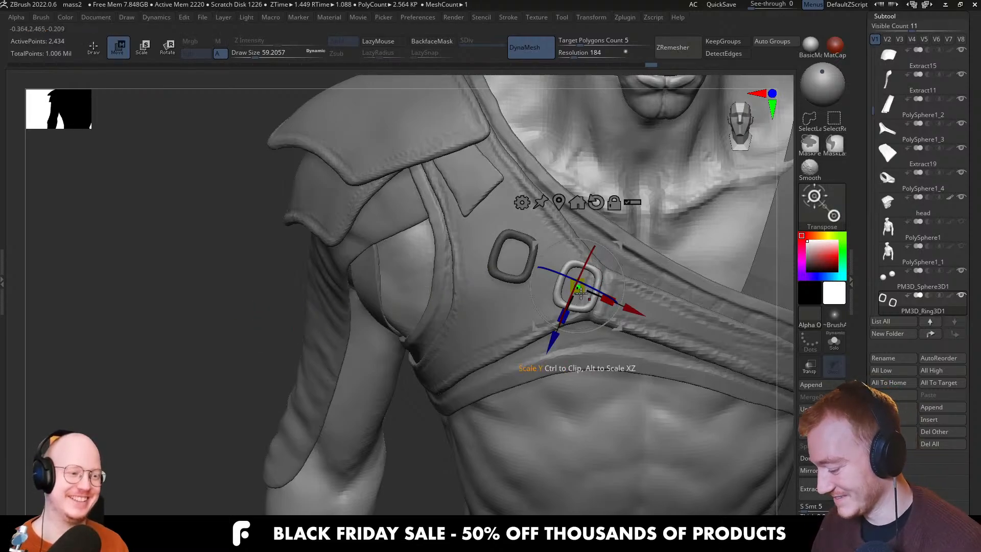
{"action": "left_click_drag", "start_coordinate": [578, 288], "coordinate": [582, 290]}
{"action": "key", "text": "q"}
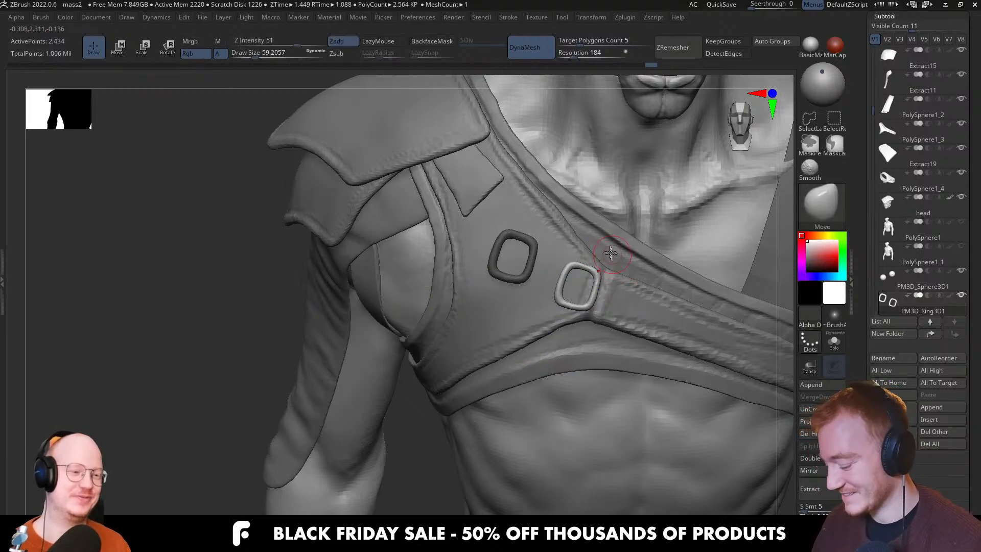
{"action": "left_click_drag", "start_coordinate": [234, 296], "coordinate": [191, 338], "text": "ctrl"}
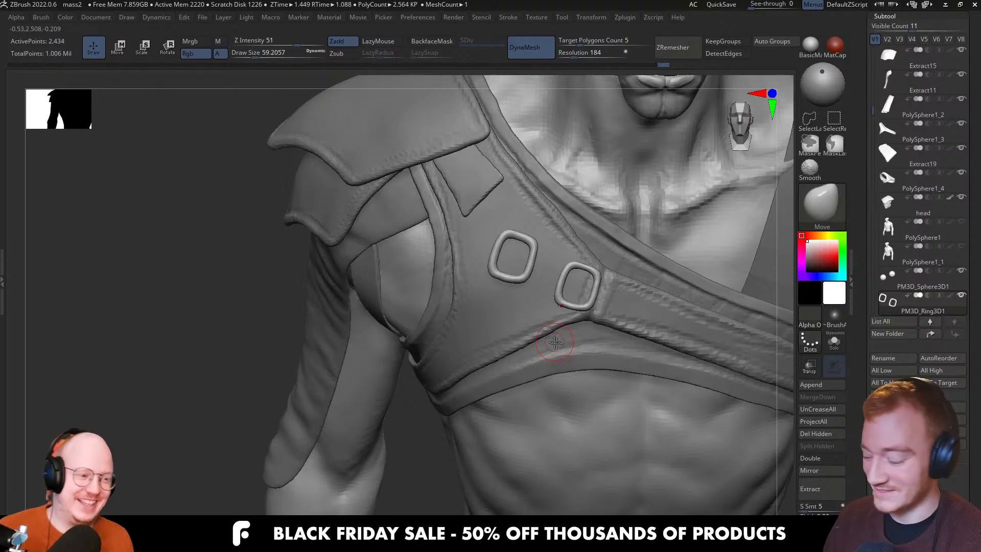
Thicken the buckles with the Inflat brush at a draw size of about 120
{"action": "key", "text": "b"}
{"action": "key", "text": "i"}
{"action": "key", "text": "n"}
{"action": "right_click_drag", "start_coordinate": [549, 354], "coordinate": [585, 286], "text": "ctrl"}
{"action": "key", "text": "s"}
{"action": "mouse_move", "coordinate": [606, 269]}
{"action": "left_mouse_down"}
{"action": "mouse_move", "coordinate": [594, 264]}
{"action": "mouse_move", "coordinate": [576, 313]}
{"action": "mouse_move", "coordinate": [548, 301]}
{"action": "mouse_move", "coordinate": [569, 256]}
{"action": "mouse_move", "coordinate": [601, 268]}
{"action": "left_mouse_up"}
{"action": "mouse_move", "coordinate": [601, 311]}
{"action": "right_mouse_down", "text": "ctrl"}
{"action": "mouse_move", "coordinate": [572, 197]}
{"action": "mouse_move", "coordinate": [575, 154]}
{"action": "mouse_move", "coordinate": [572, 358]}
{"action": "mouse_move", "coordinate": [573, 322]}
{"action": "right_mouse_up", "text": "ctrl"}
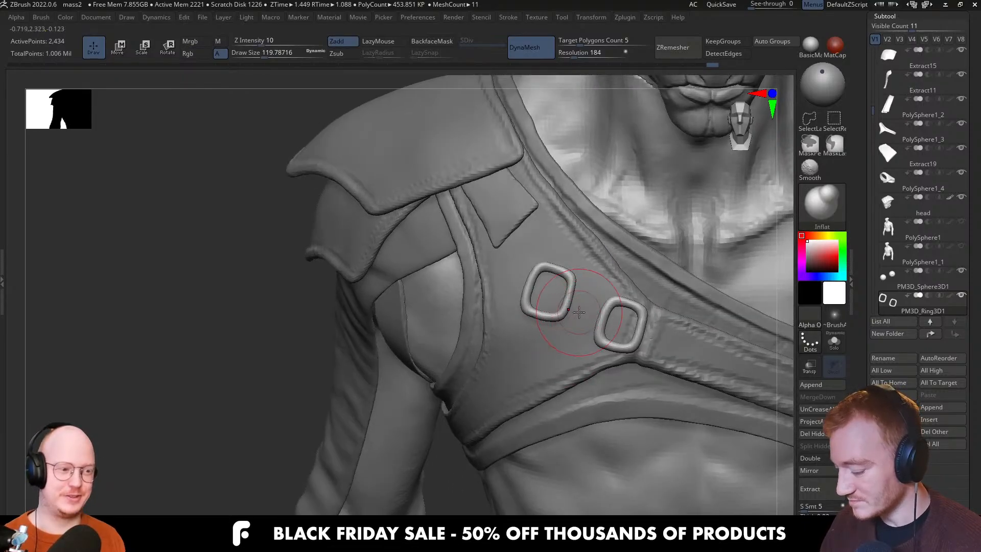
Reshape the upper buckle's sides and corners with the Move Topological brush at draw sizes of about 101 and 77
{"action": "key", "text": "e"}
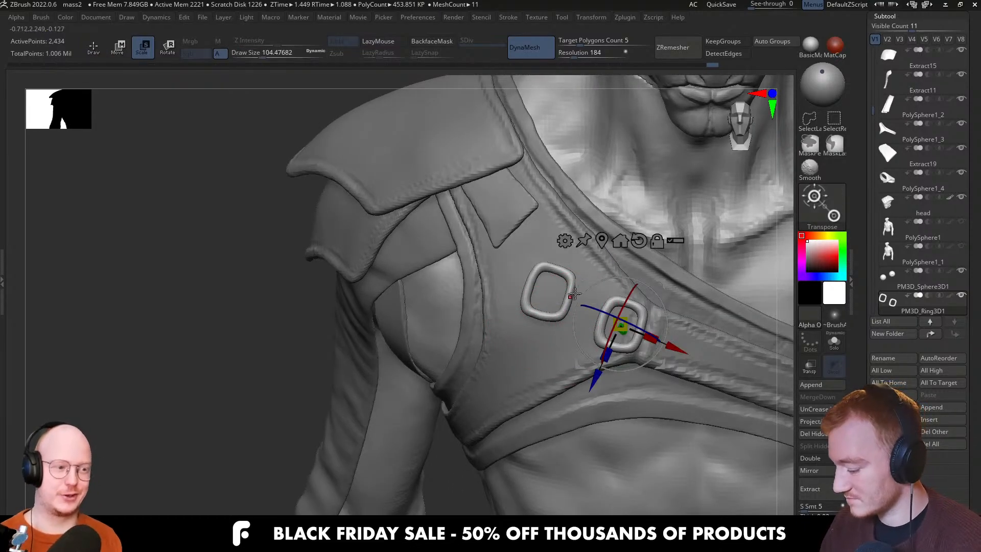
{"action": "key", "text": "q"}
{"action": "key", "text": "b"}
{"action": "key", "text": "m"}
{"action": "key", "text": "t"}
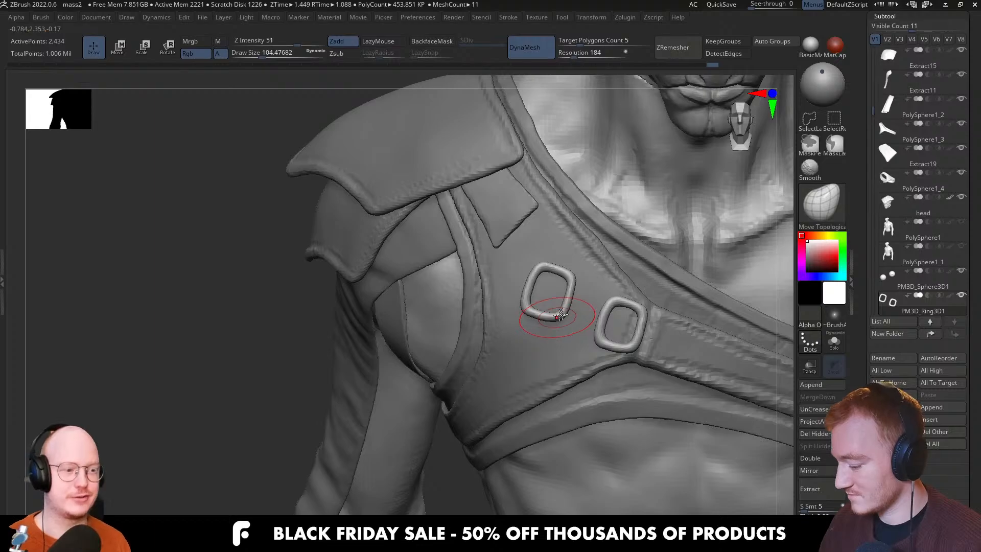
{"action": "key", "text": "s"}
{"action": "left_click", "coordinate": [572, 307]}
{"action": "mouse_move", "coordinate": [563, 301]}
{"action": "right_mouse_down"}
{"action": "mouse_move", "coordinate": [592, 318]}
{"action": "mouse_move", "coordinate": [573, 306]}
{"action": "right_mouse_up"}
{"action": "key", "text": "s"}
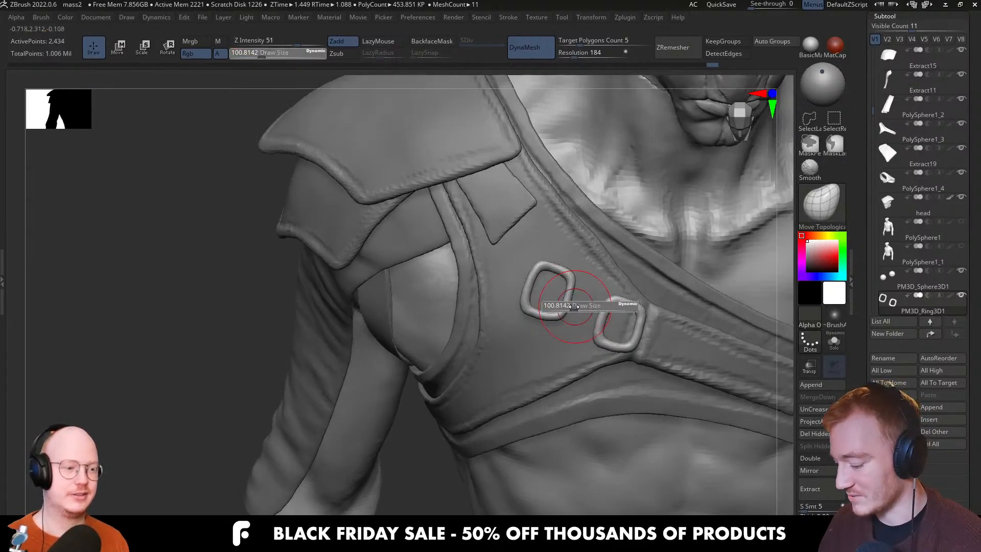
{"action": "left_click_drag", "start_coordinate": [574, 306], "coordinate": [562, 307]}
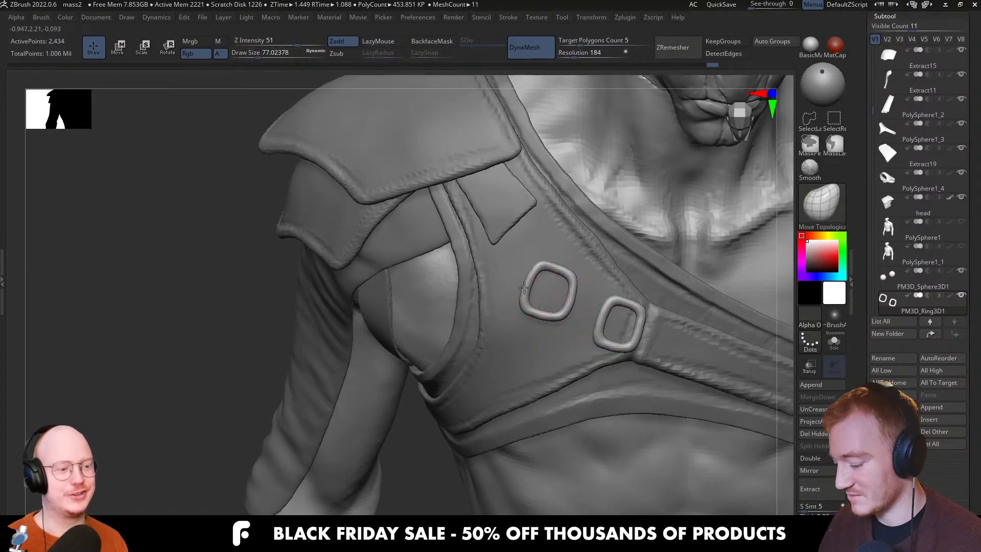
{"action": "mouse_move", "coordinate": [533, 277]}
{"action": "left_mouse_down"}
{"action": "mouse_move", "coordinate": [539, 269]}
{"action": "mouse_move", "coordinate": [540, 283]}
{"action": "mouse_move", "coordinate": [567, 277]}
{"action": "mouse_move", "coordinate": [558, 264]}
{"action": "left_mouse_up"}
Smooth the upper buckle into a round ring at a draw size of 112 and even its outline with Move Topological at about 56
{"action": "key", "text": "s"}
{"action": "key", "text": "s"}
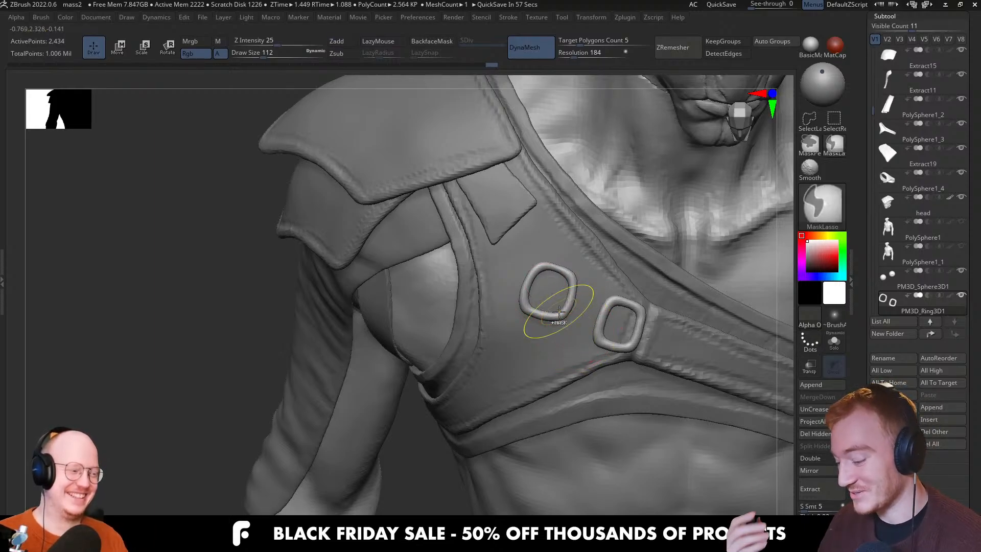
{"action": "mouse_move", "coordinate": [549, 313]}
{"action": "left_mouse_down", "text": "shift"}
{"action": "mouse_move", "coordinate": [572, 281]}
{"action": "mouse_move", "coordinate": [568, 307]}
{"action": "left_mouse_up", "text": "shift"}
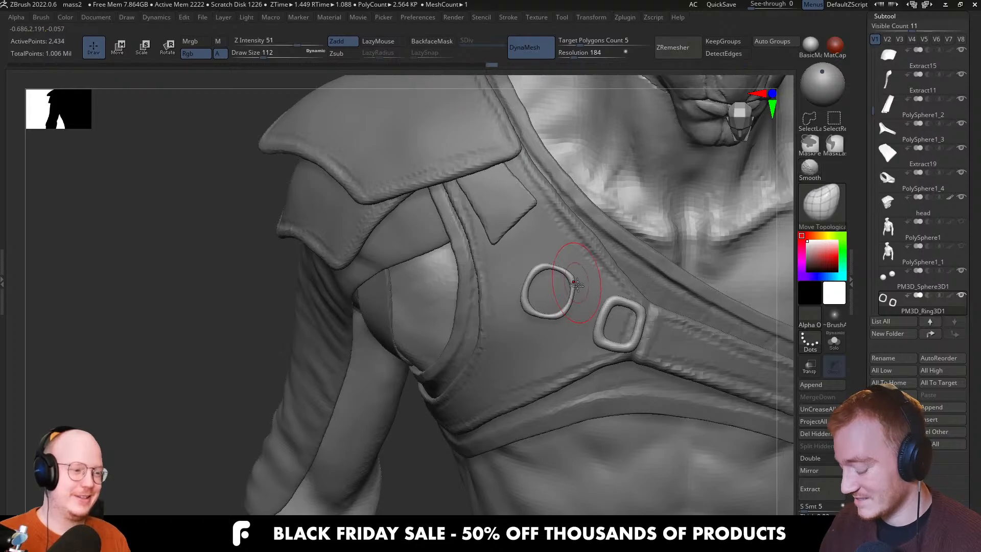
{"action": "key", "text": "s"}
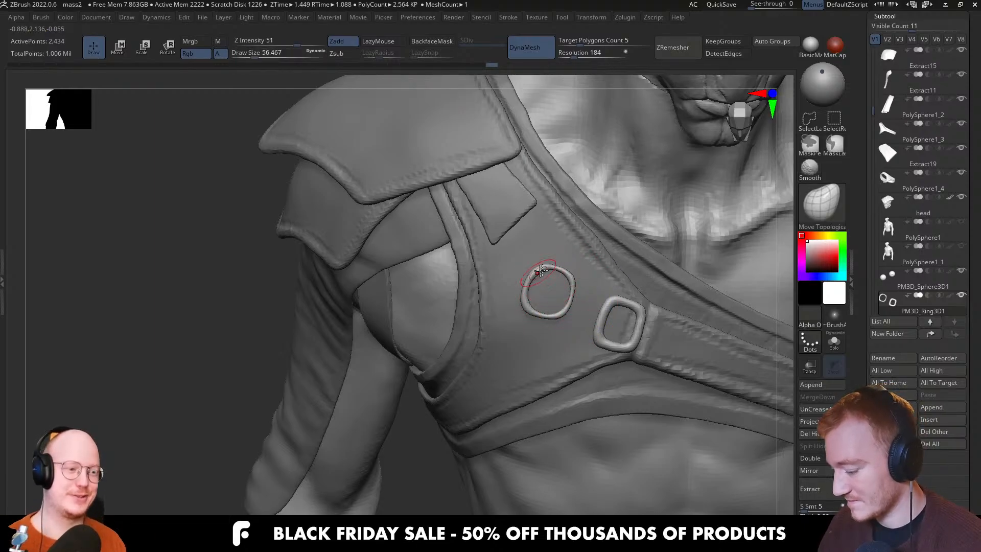
{"action": "left_click_drag", "start_coordinate": [572, 280], "coordinate": [574, 280]}
{"action": "key", "text": "s"}
{"action": "left_click_drag", "start_coordinate": [548, 317], "coordinate": [583, 281]}
Thicken the lower side of the round ring with the Inflat brush at a draw size of about 83
{"action": "key", "text": "b"}
{"action": "key", "text": "t"}
{"action": "key", "text": "d"}
{"action": "key", "text": "b"}
{"action": "key", "text": "i"}
{"action": "key", "text": "n"}
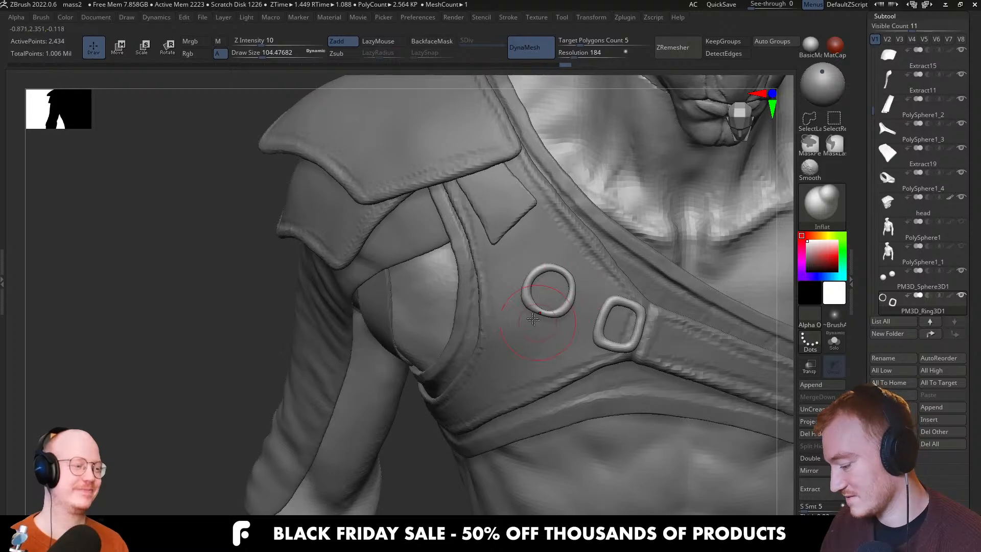
{"action": "key", "text": "s"}
{"action": "key", "text": "s"}
{"action": "left_click_drag", "start_coordinate": [531, 302], "coordinate": [527, 302]}
{"action": "mouse_move", "coordinate": [528, 304]}
{"action": "left_mouse_down"}
{"action": "mouse_move", "coordinate": [532, 281]}
{"action": "mouse_move", "coordinate": [569, 271]}
{"action": "mouse_move", "coordinate": [563, 297]}
{"action": "mouse_move", "coordinate": [533, 296]}
{"action": "left_mouse_up"}
Smooth the round ring and even its outline with the Move brush at a draw size of about 83
{"action": "key", "text": "b"}
{"action": "key", "text": "m"}
{"action": "key", "text": "v"}
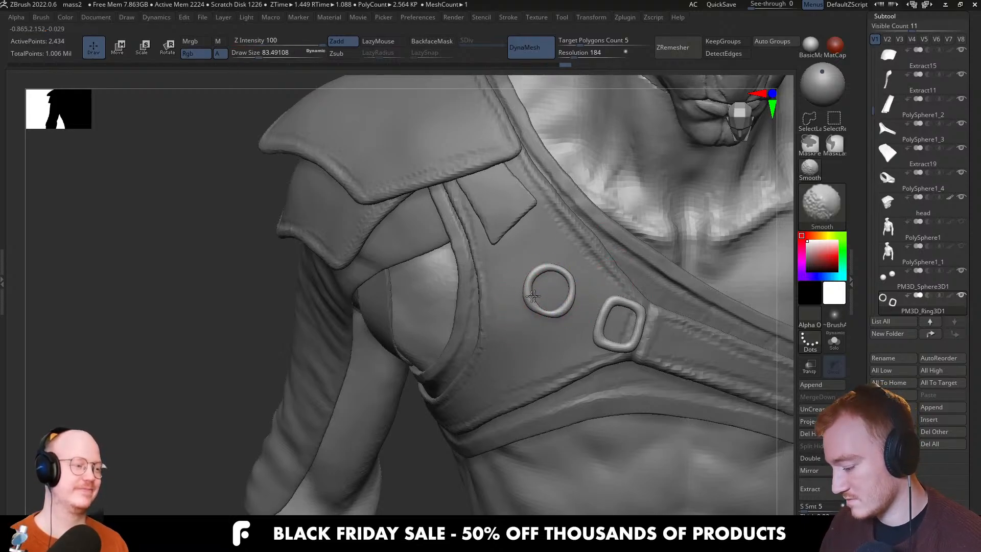
{"action": "left_click_drag", "start_coordinate": [580, 258], "coordinate": [566, 292], "text": "shift"}
{"action": "mouse_move", "coordinate": [420, 408]}
{"action": "left_mouse_down"}
{"action": "mouse_move", "coordinate": [443, 406]}
{"action": "mouse_move", "coordinate": [433, 404]}
{"action": "left_mouse_up"}
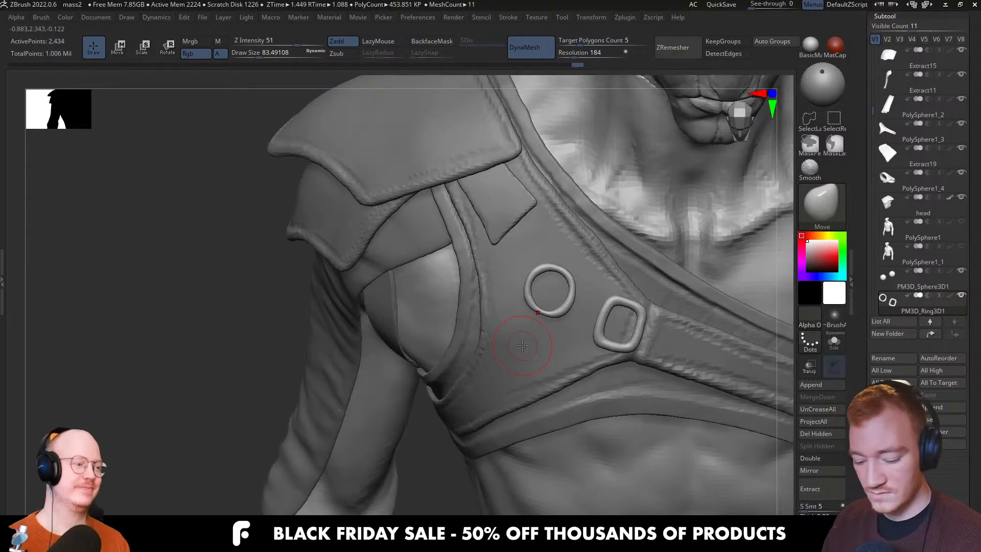
Mask the round ring with the MaskLasso brush, leaving the strap buckle unmasked
{"action": "mouse_move", "coordinate": [587, 314]}
{"action": "left_mouse_down", "text": "ctrl"}
{"action": "mouse_move", "coordinate": [486, 238]}
{"action": "mouse_move", "coordinate": [588, 301]}
{"action": "left_mouse_up", "text": "ctrl"}
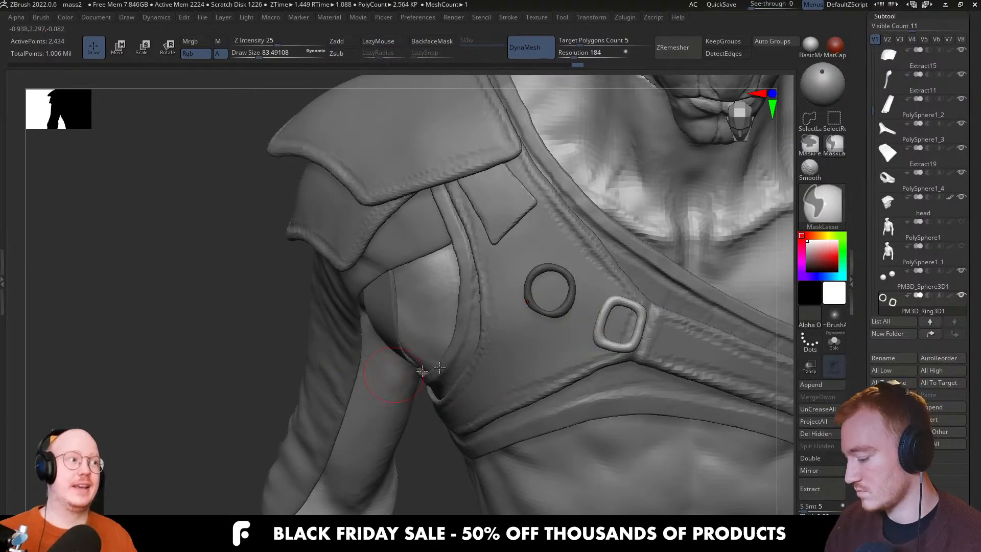
{"action": "left_click_drag", "start_coordinate": [208, 348], "coordinate": [169, 389], "text": "ctrl"}
{"action": "right_click_drag", "start_coordinate": [642, 329], "coordinate": [637, 344]}
{"action": "mouse_move", "coordinate": [670, 310]}
{"action": "left_mouse_down", "text": "ctrl"}
{"action": "mouse_move", "coordinate": [625, 285]}
{"action": "mouse_move", "coordinate": [658, 322]}
{"action": "left_mouse_up", "text": "ctrl"}
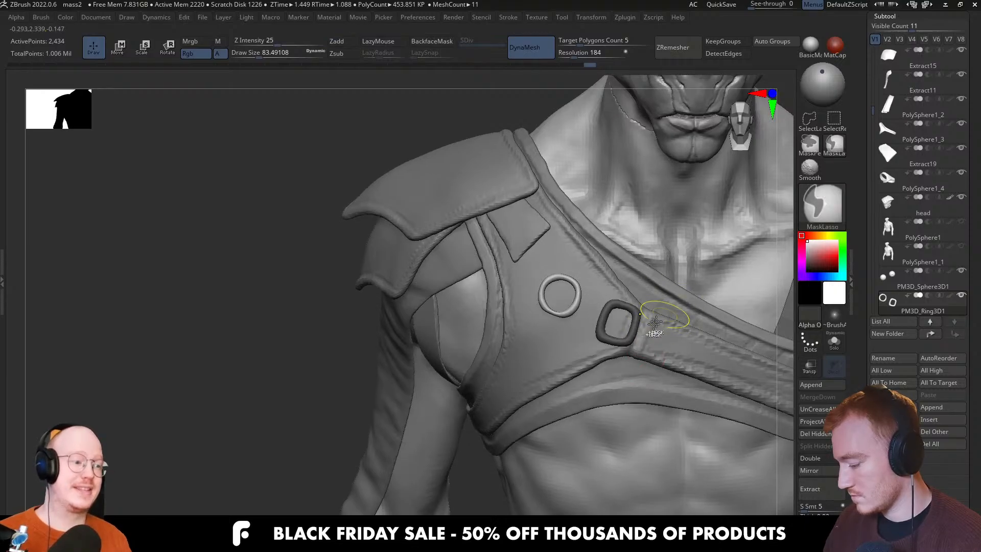
{"action": "left_click", "coordinate": [368, 380], "text": "ctrl"}
Shift the strap buckle slightly, reshape its outline with the Move brush at a draw size of about 101, and clear the mask
{"action": "right_click_drag", "start_coordinate": [599, 363], "coordinate": [620, 328]}
{"action": "key", "text": "w"}
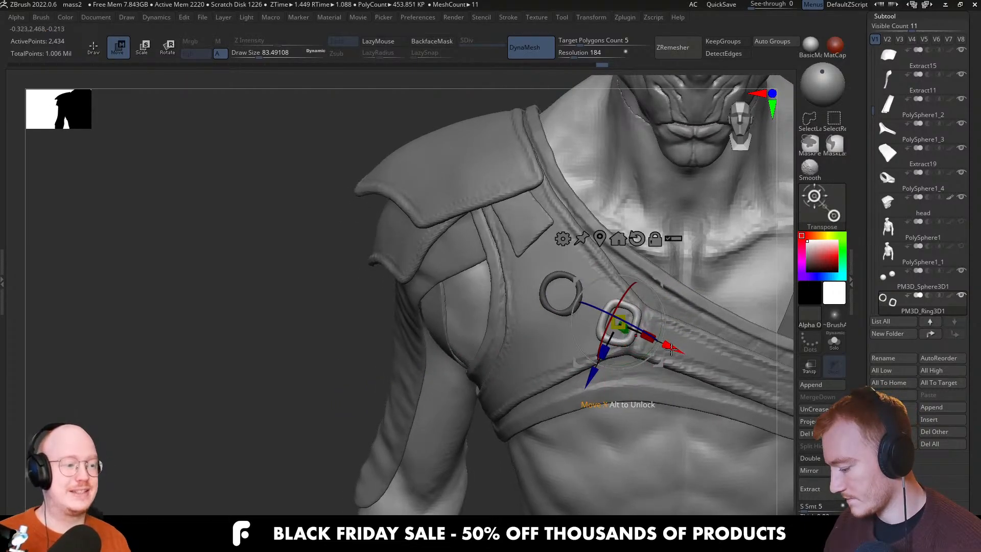
{"action": "key", "text": "q"}
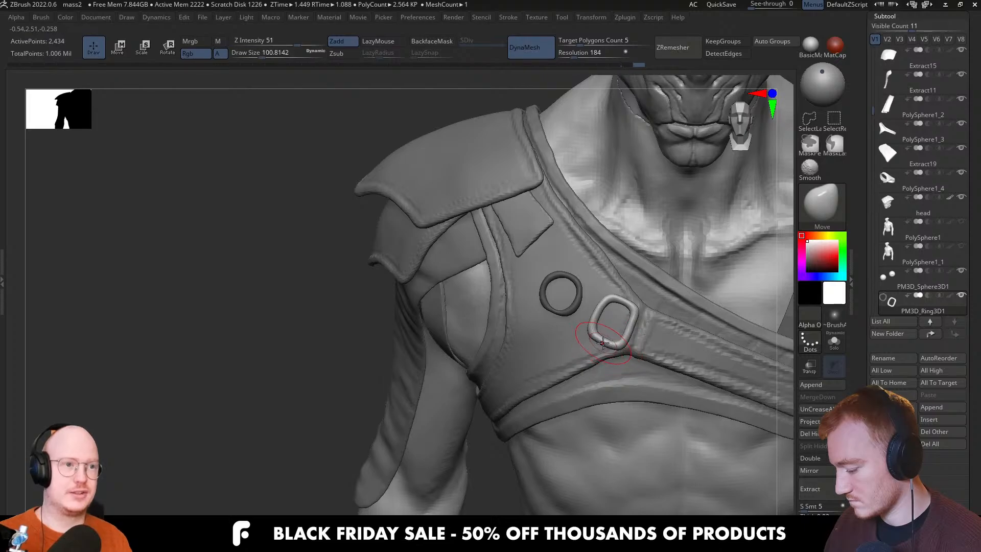
{"action": "right_click_drag", "start_coordinate": [620, 318], "coordinate": [631, 236], "text": "ctrl"}
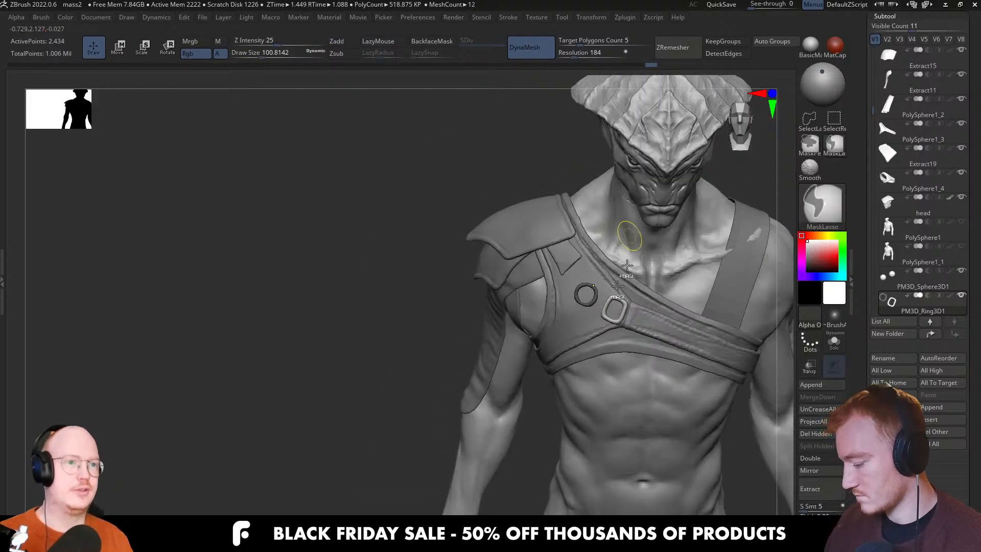
{"action": "right_click_drag", "start_coordinate": [401, 366], "coordinate": [557, 360]}
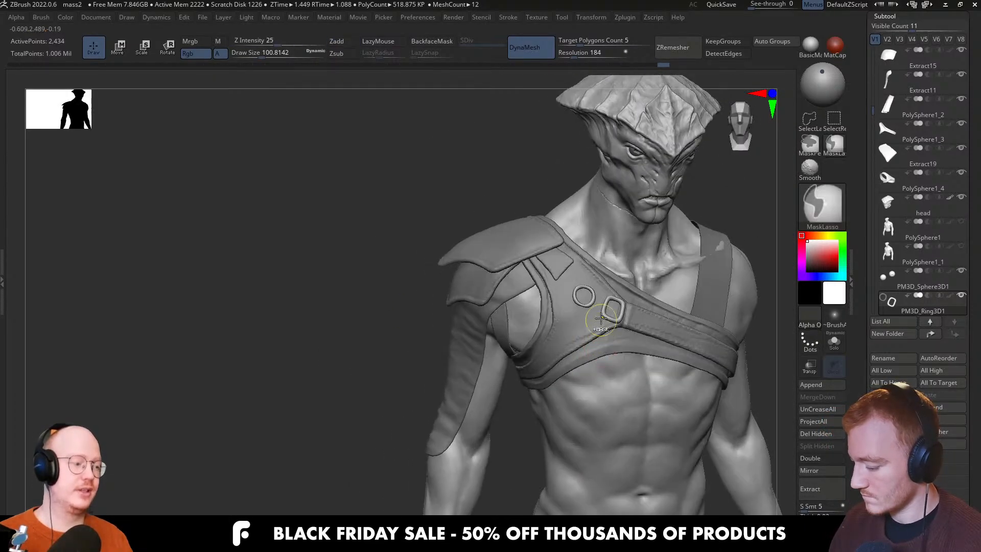
{"action": "mouse_move", "coordinate": [608, 308]}
{"action": "right_mouse_down", "text": "ctrl"}
{"action": "mouse_move", "coordinate": [614, 352]}
{"action": "mouse_move", "coordinate": [585, 369]}
{"action": "mouse_move", "coordinate": [619, 376]}
{"action": "mouse_move", "coordinate": [621, 355]}
{"action": "right_mouse_up", "text": "ctrl"}
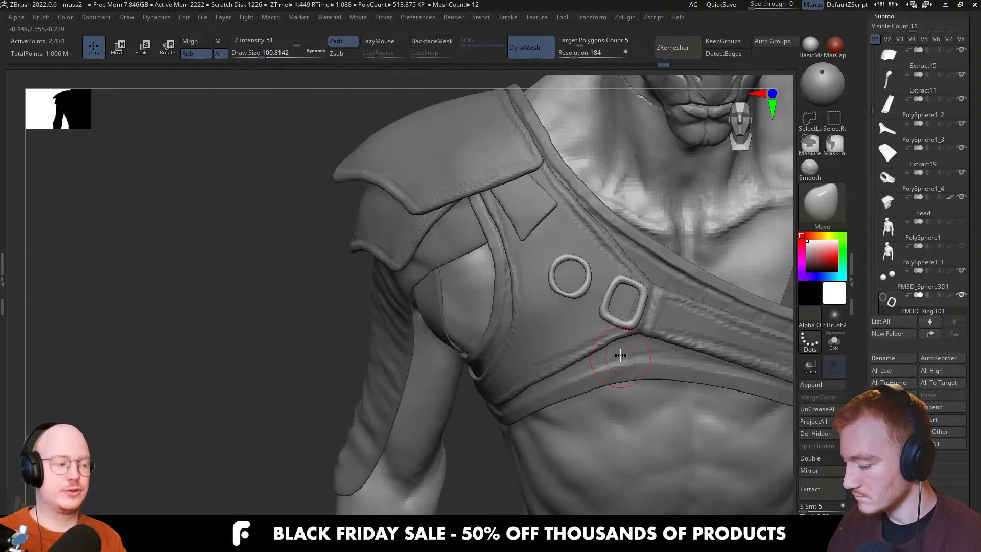
Duplicate the small leather patch below the shoulder pad and position the copy over the ring and buckle, against the chest
{"action": "left_click", "coordinate": [529, 215], "text": "alt"}
{"action": "right_click_drag", "start_coordinate": [591, 305], "coordinate": [603, 284]}
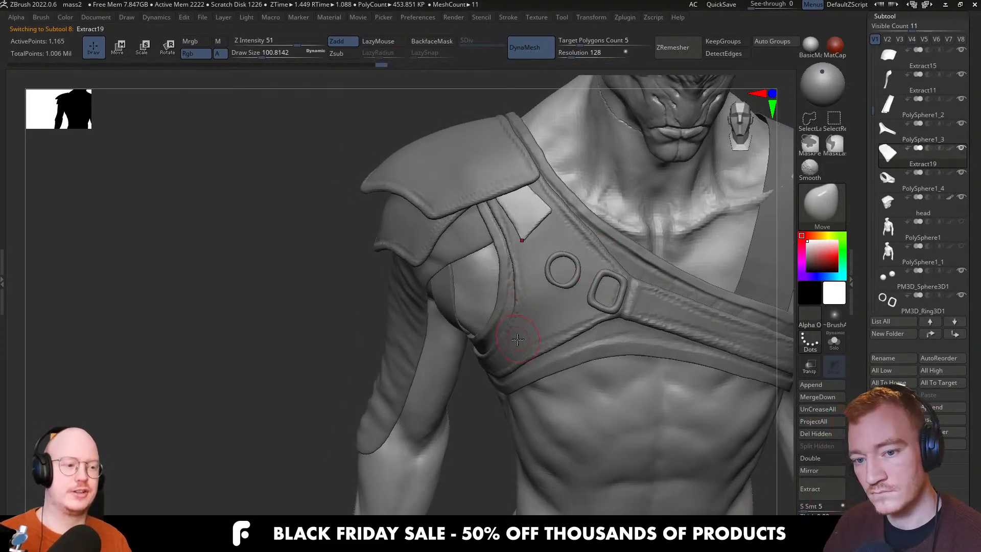
{"action": "right_click_drag", "start_coordinate": [513, 340], "coordinate": [555, 327]}
{"action": "key", "text": "w"}
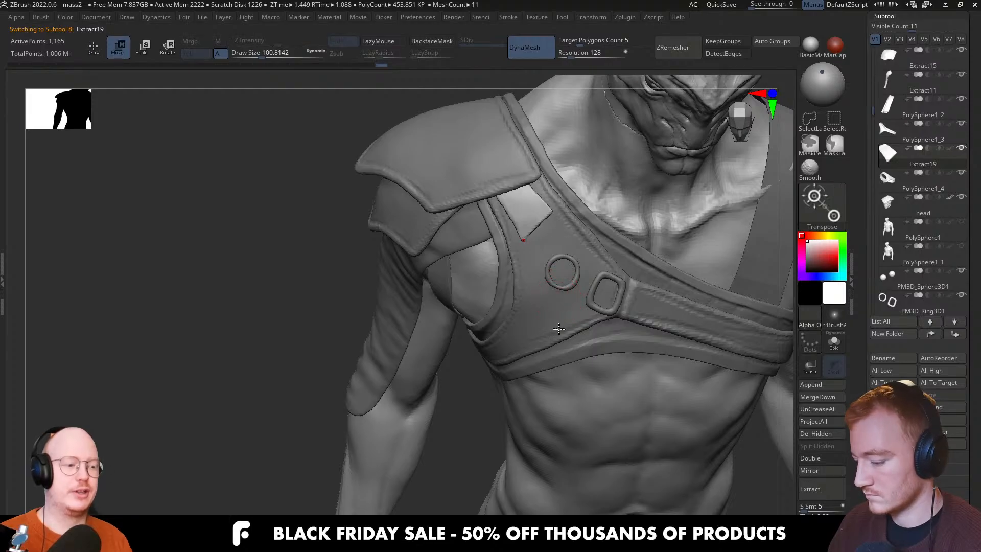
{"action": "key", "text": "ctrl+shift+d"}
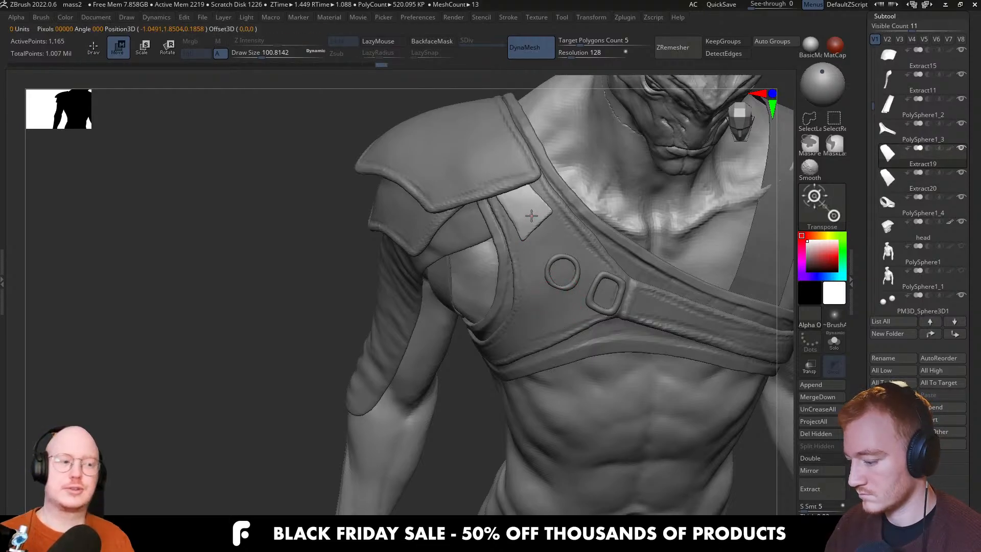
{"action": "left_click_drag", "start_coordinate": [572, 175], "coordinate": [634, 240]}
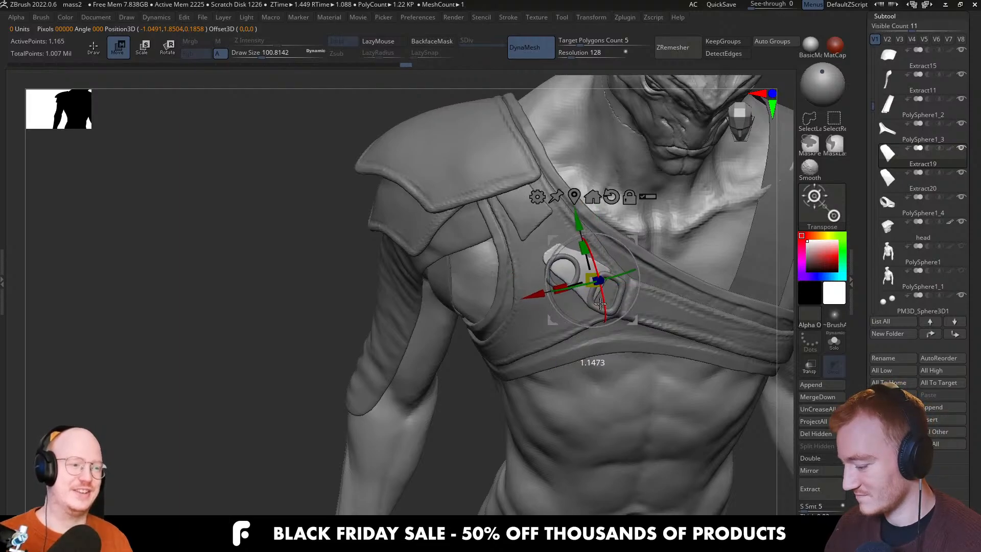
{"action": "right_click_drag", "start_coordinate": [618, 280], "coordinate": [516, 279], "text": "shift"}
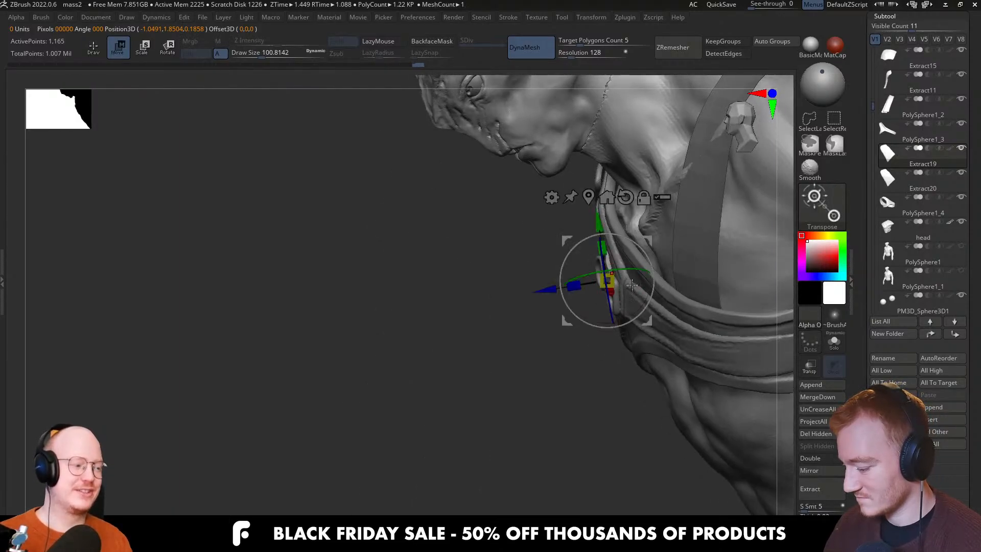
{"action": "left_click_drag", "start_coordinate": [648, 242], "coordinate": [639, 248]}
Stretch the patch copy into a longer strap towards the shoulder patch with the Move brush at draw sizes of about 192, 71 and 124
{"action": "key", "text": "q"}
{"action": "mouse_move", "coordinate": [639, 248]}
{"action": "right_mouse_down"}
{"action": "mouse_move", "coordinate": [701, 255]}
{"action": "mouse_move", "coordinate": [746, 235]}
{"action": "right_mouse_up"}
{"action": "mouse_move", "coordinate": [582, 271]}
{"action": "right_mouse_down"}
{"action": "mouse_move", "coordinate": [615, 254]}
{"action": "mouse_move", "coordinate": [628, 305]}
{"action": "mouse_move", "coordinate": [593, 292]}
{"action": "right_mouse_up"}
{"action": "key", "text": "w"}
{"action": "key", "text": "q"}
{"action": "key", "text": "]"}
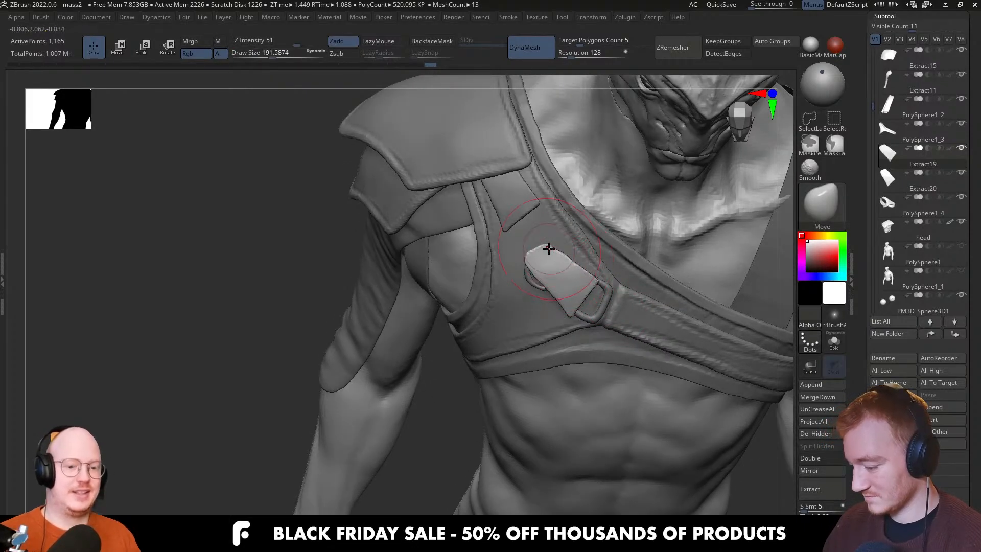
{"action": "key", "text": "["}
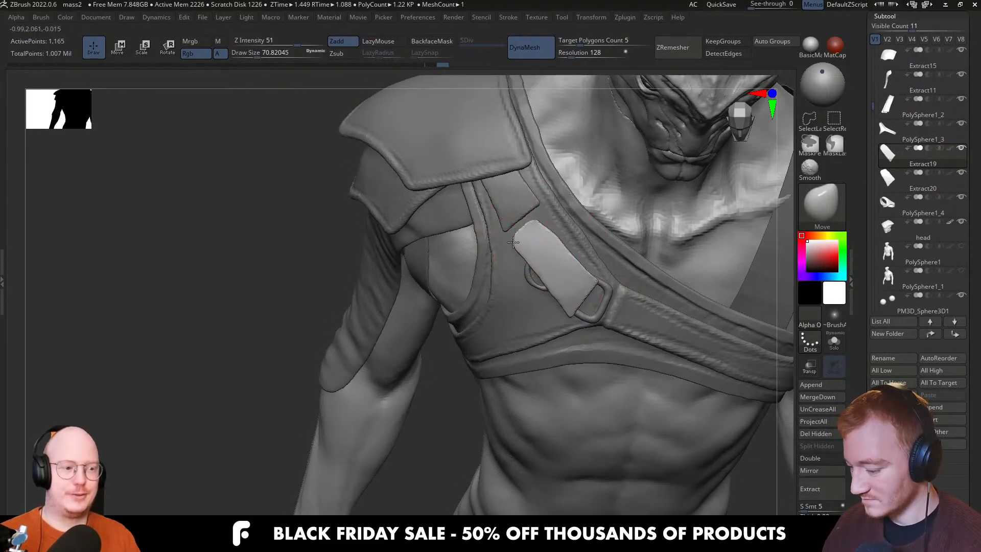
{"action": "key", "text": "["}
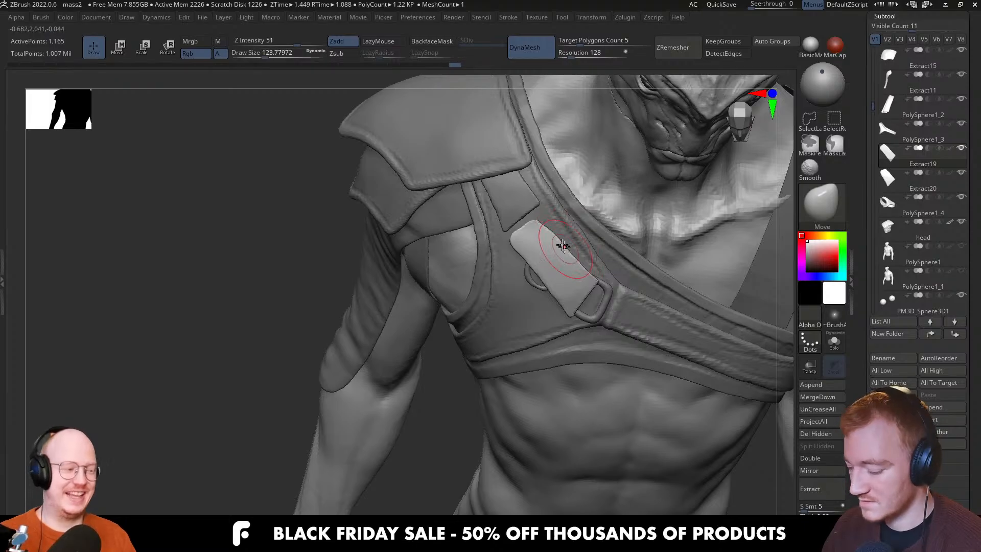
{"action": "key", "text": "]"}
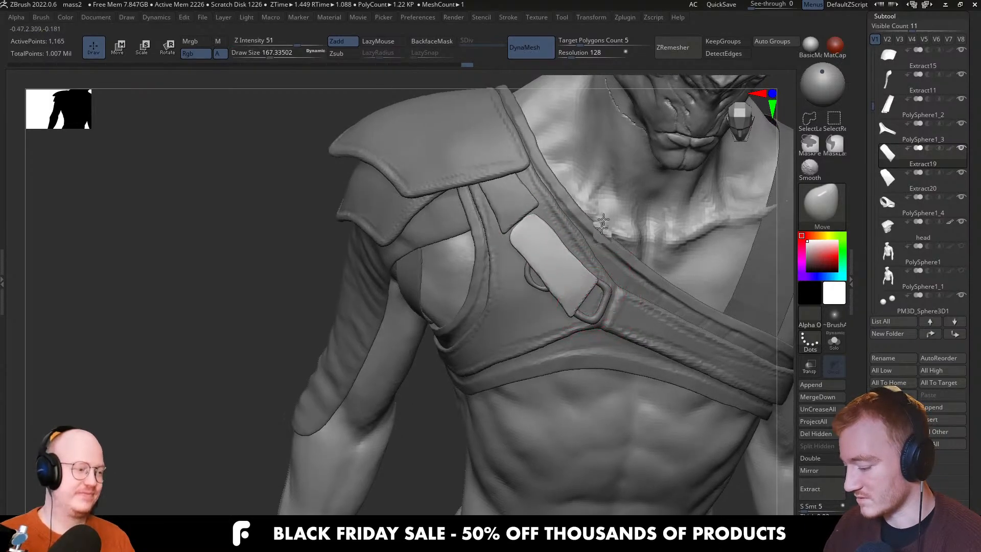
Pull the strap's lower end towards the buckle with the Move brush at draw sizes of about 149 and 97
{"action": "mouse_move", "coordinate": [587, 276]}
{"action": "right_mouse_down"}
{"action": "mouse_move", "coordinate": [602, 265]}
{"action": "mouse_move", "coordinate": [587, 322]}
{"action": "mouse_move", "coordinate": [634, 327]}
{"action": "mouse_move", "coordinate": [592, 332]}
{"action": "right_mouse_up"}
{"action": "key", "text": "s"}
{"action": "left_click", "coordinate": [599, 273]}
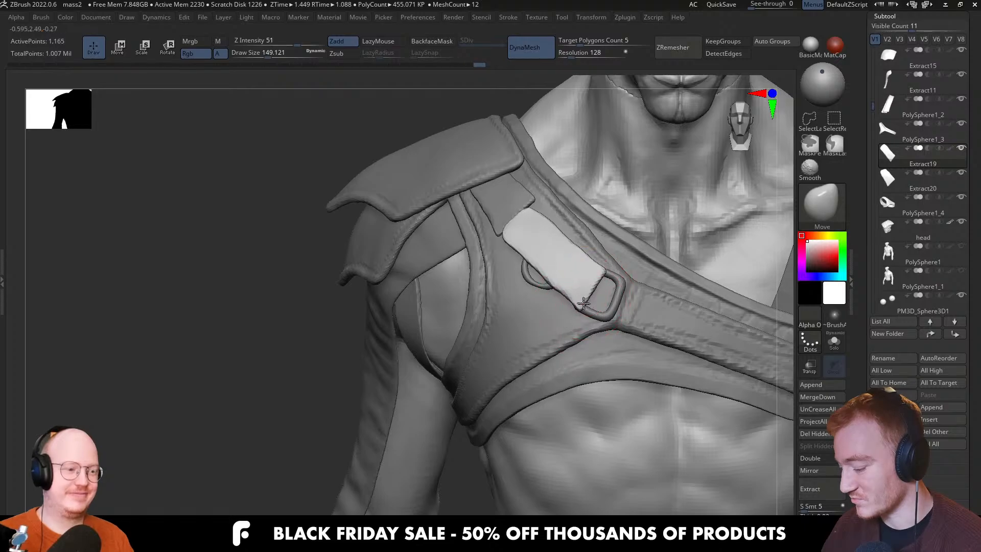
{"action": "key", "text": "["}
{"action": "key", "text": "["}
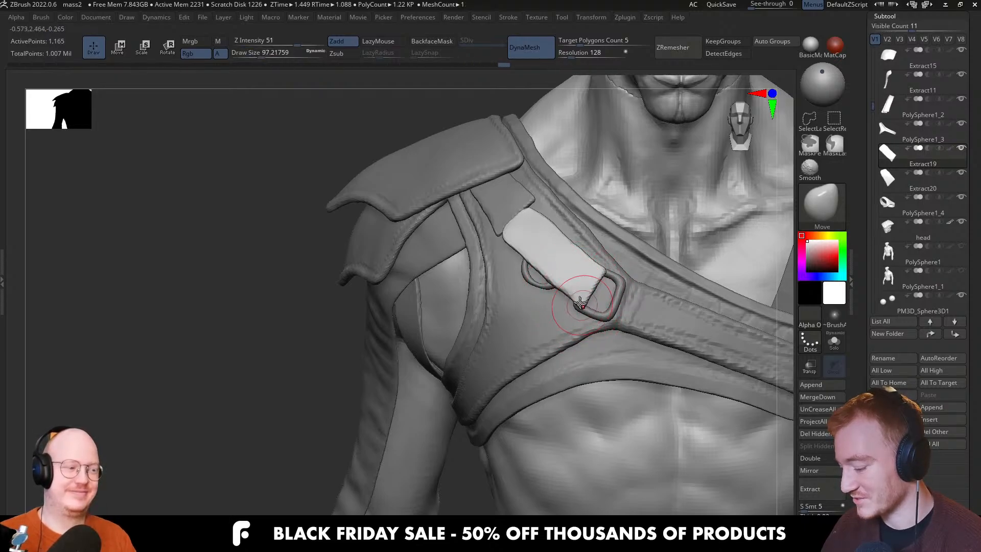
{"action": "right_click_drag", "start_coordinate": [581, 277], "coordinate": [599, 257]}
Isolate the strap piece, scale it narrower across its width, and show the other subtools again
{"action": "key", "text": "w"}
{"action": "key", "text": "shift+s"}
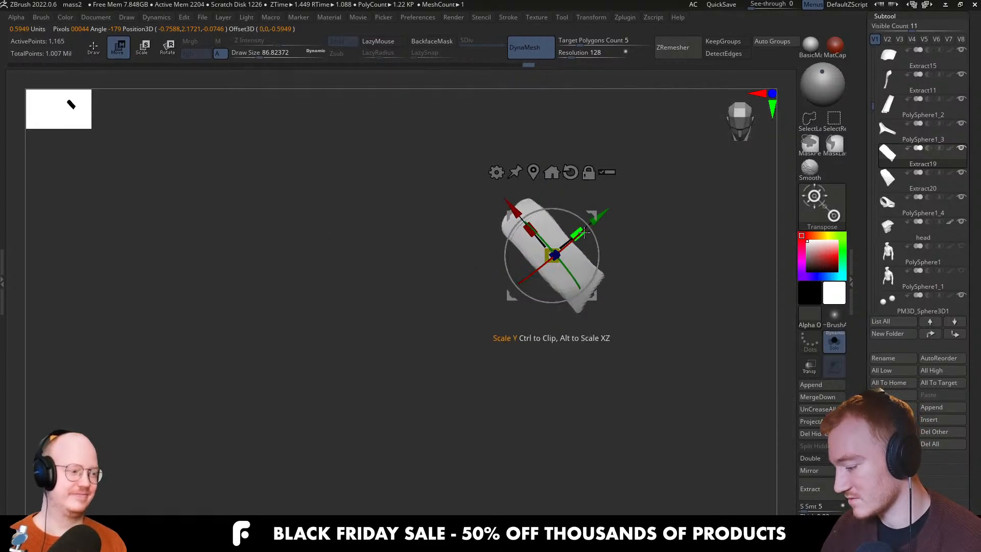
{"action": "key", "text": "shift+s"}
{"action": "key", "text": "q"}
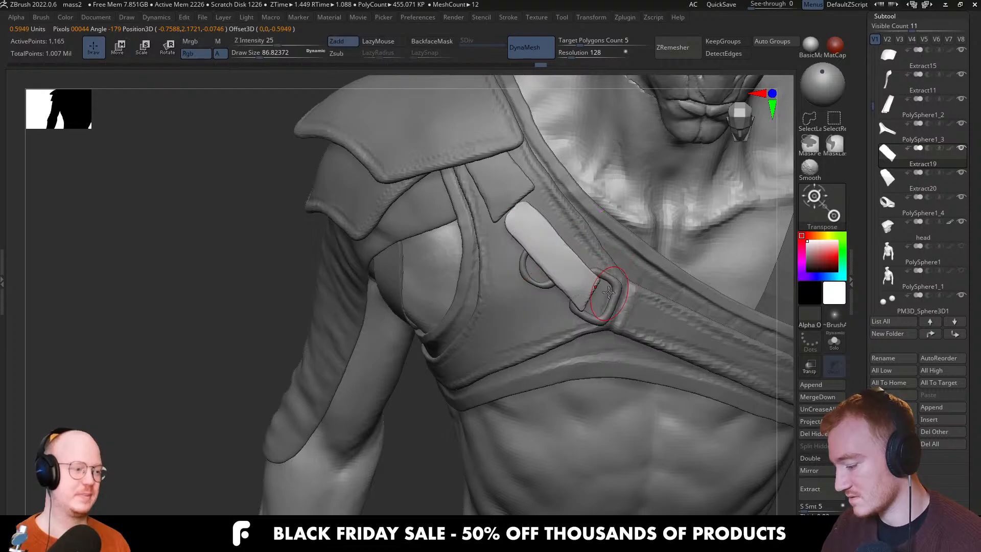
Fit the strap's lower end inside the buckle with the Move brush at draw sizes of about 74 and 116
{"action": "key", "text": "b"}
{"action": "key", "text": "m"}
{"action": "key", "text": "v"}
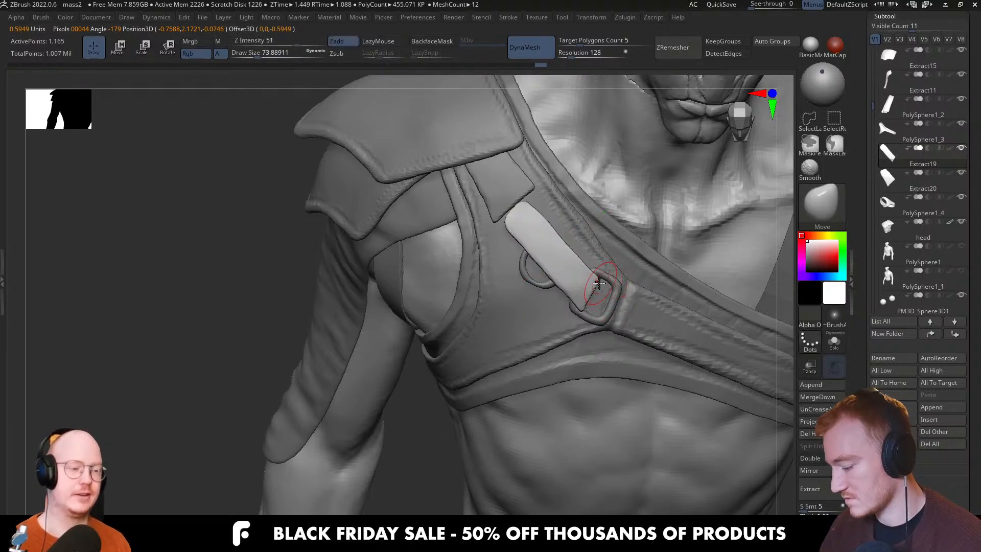
{"action": "left_click_drag", "start_coordinate": [589, 299], "coordinate": [592, 299]}
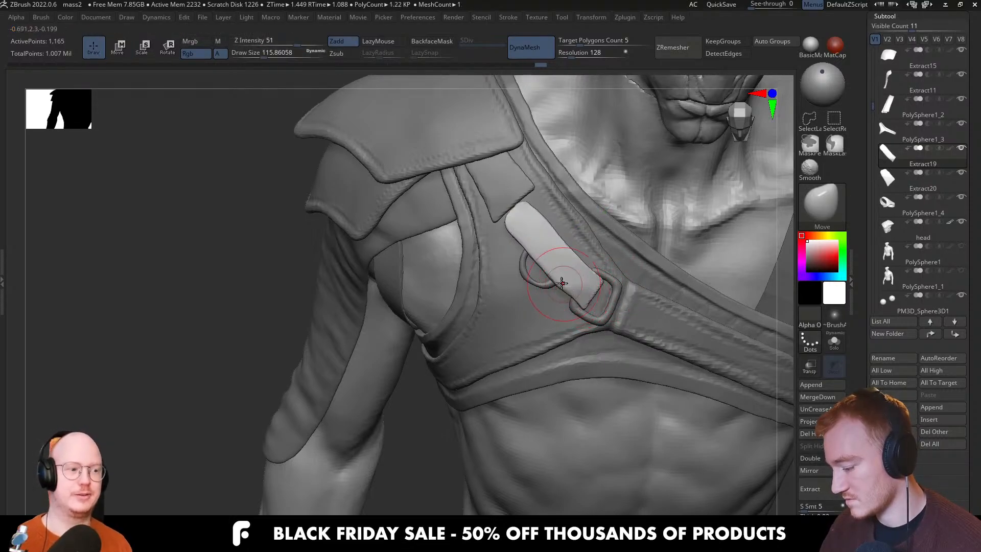
{"action": "key", "text": "s"}
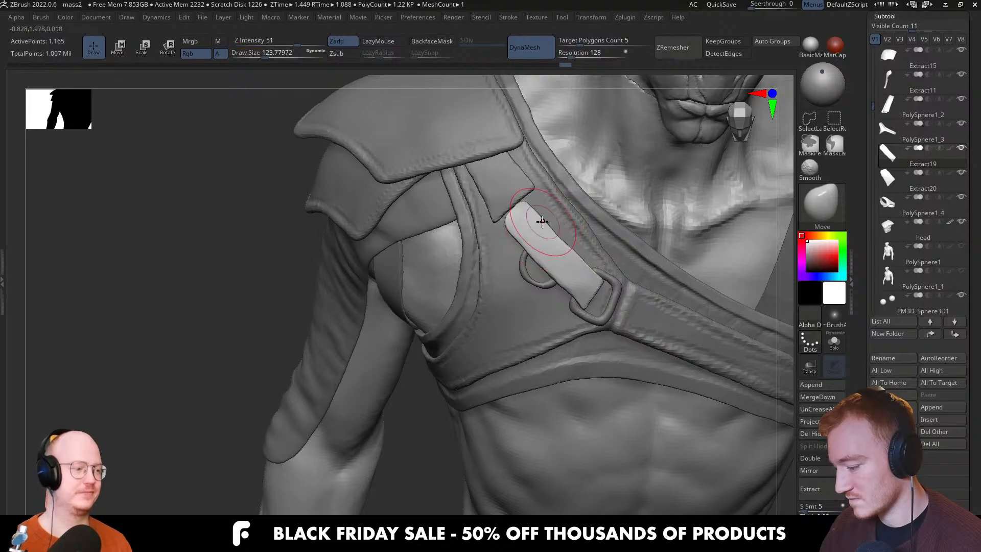
Bend the strap's lower end through the buckle with the Move brush at draw sizes of about 94 and 167
{"action": "mouse_move", "coordinate": [599, 298]}
{"action": "right_mouse_down"}
{"action": "mouse_move", "coordinate": [633, 307]}
{"action": "mouse_move", "coordinate": [611, 298]}
{"action": "mouse_move", "coordinate": [623, 307]}
{"action": "mouse_move", "coordinate": [634, 299]}
{"action": "mouse_move", "coordinate": [665, 240]}
{"action": "mouse_move", "coordinate": [630, 289]}
{"action": "mouse_move", "coordinate": [645, 306]}
{"action": "right_mouse_up"}
{"action": "key", "text": "s"}
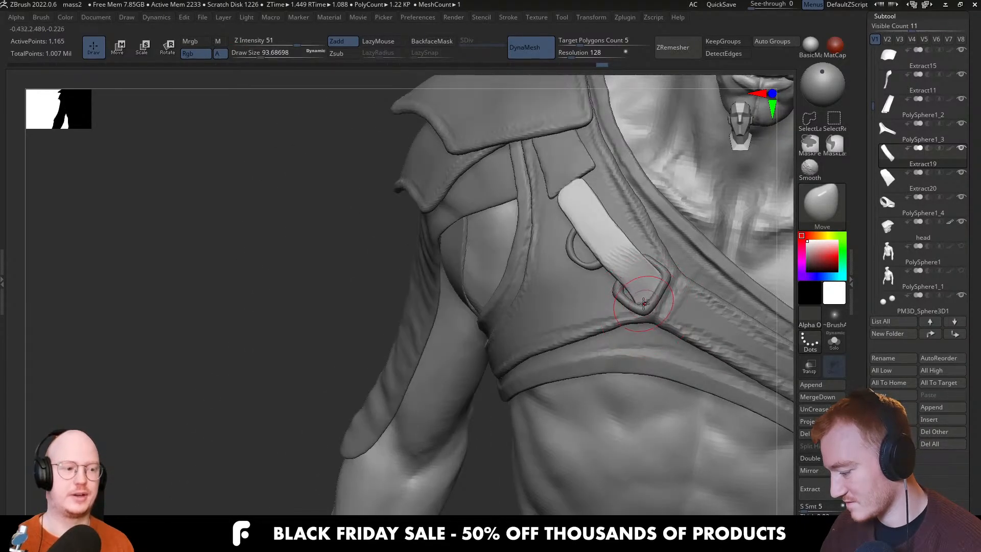
{"action": "key", "text": "s"}
{"action": "left_click_drag", "start_coordinate": [644, 304], "coordinate": [641, 303]}
{"action": "right_click_drag", "start_coordinate": [616, 299], "coordinate": [665, 284]}
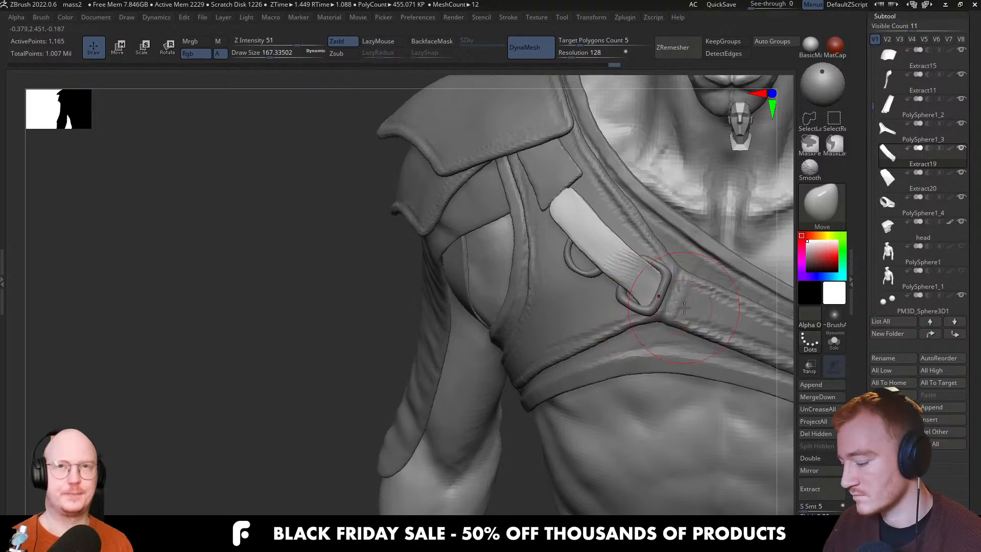
Select the buckle subtool and scale the buckle across the strap's width with the transform gizmo
{"action": "left_click", "coordinate": [663, 296], "text": "alt"}
{"action": "key", "text": "w"}
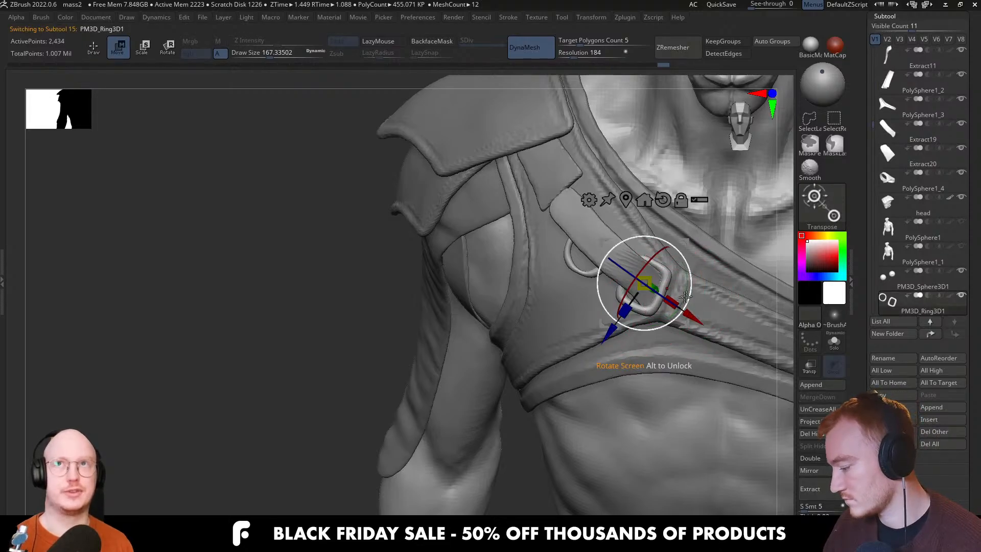
{"action": "mouse_move", "coordinate": [680, 284]}
{"action": "right_mouse_down"}
{"action": "mouse_move", "coordinate": [690, 248]}
{"action": "mouse_move", "coordinate": [688, 310]}
{"action": "mouse_move", "coordinate": [698, 293]}
{"action": "right_mouse_up"}
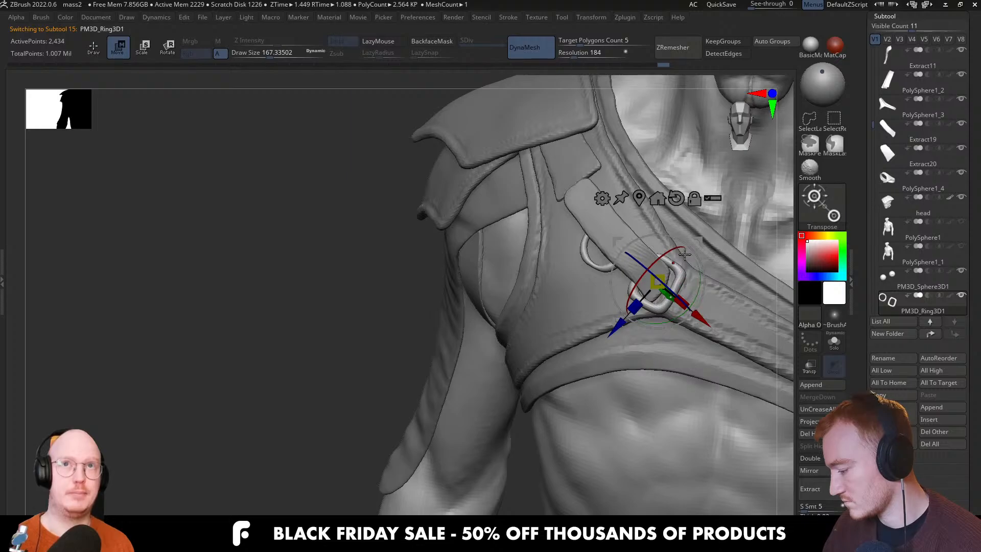
{"action": "left_click_drag", "start_coordinate": [634, 307], "coordinate": [618, 324]}
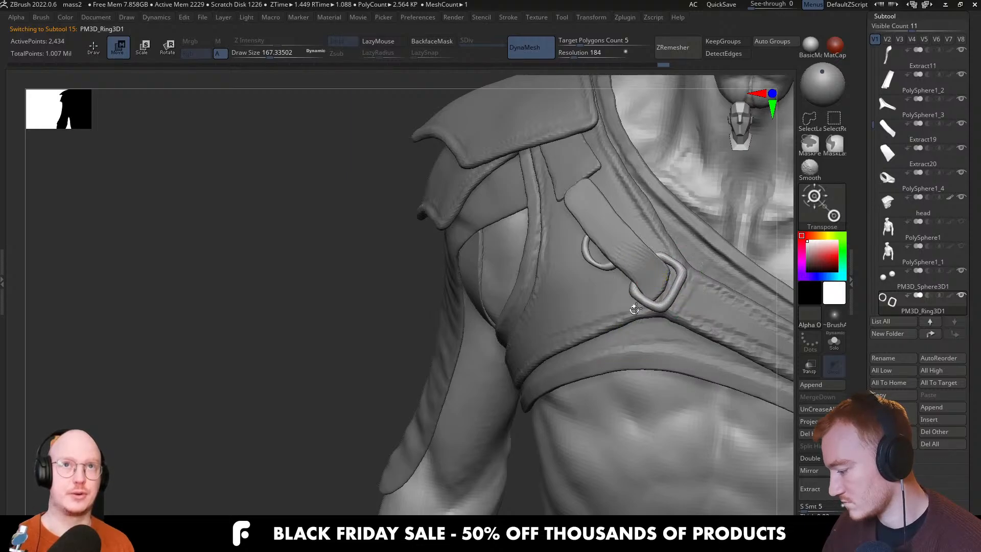
Select the Extract19 strap and shape its lower end at the square buckle with the Move brush
{"action": "key", "text": "q"}
{"action": "left_click", "coordinate": [658, 281], "text": "alt"}
{"action": "right_click_drag", "start_coordinate": [664, 275], "coordinate": [662, 282]}
{"action": "key", "text": "bracketright"}
{"action": "key", "text": "bracketleft"}
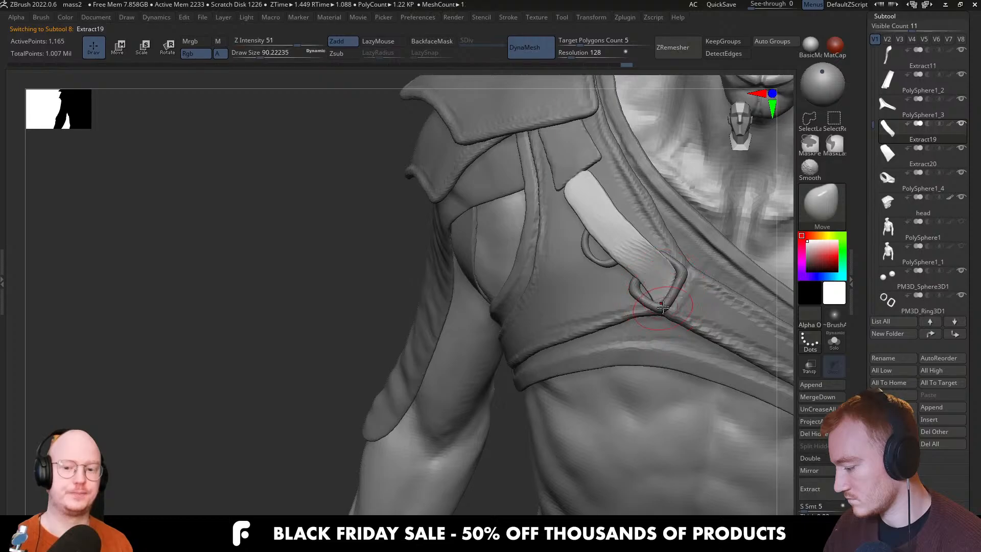
{"action": "key", "text": "bracketleft"}
{"action": "key", "text": "bracketright"}
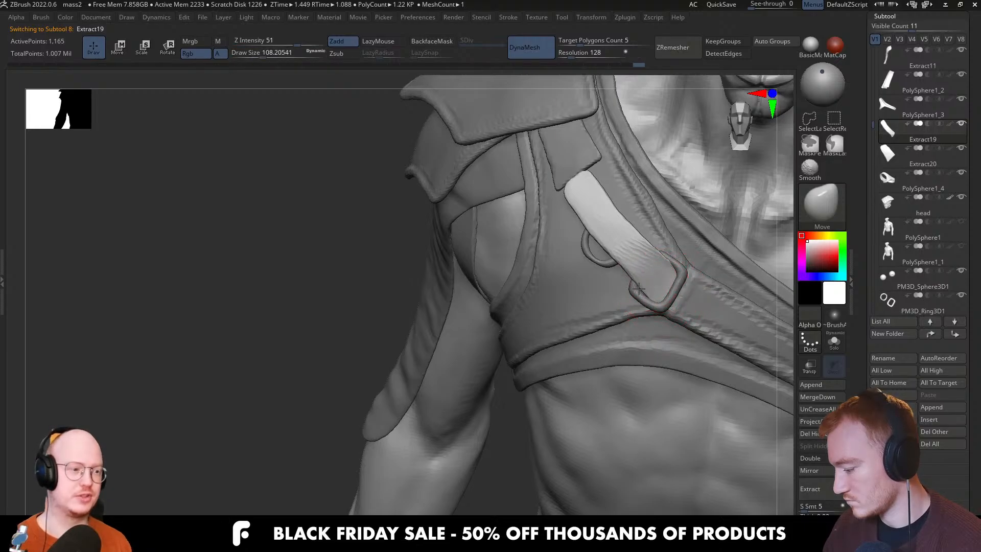
{"action": "mouse_move", "coordinate": [662, 279]}
{"action": "right_mouse_down"}
{"action": "mouse_move", "coordinate": [567, 280]}
{"action": "mouse_move", "coordinate": [668, 293]}
{"action": "right_mouse_up"}
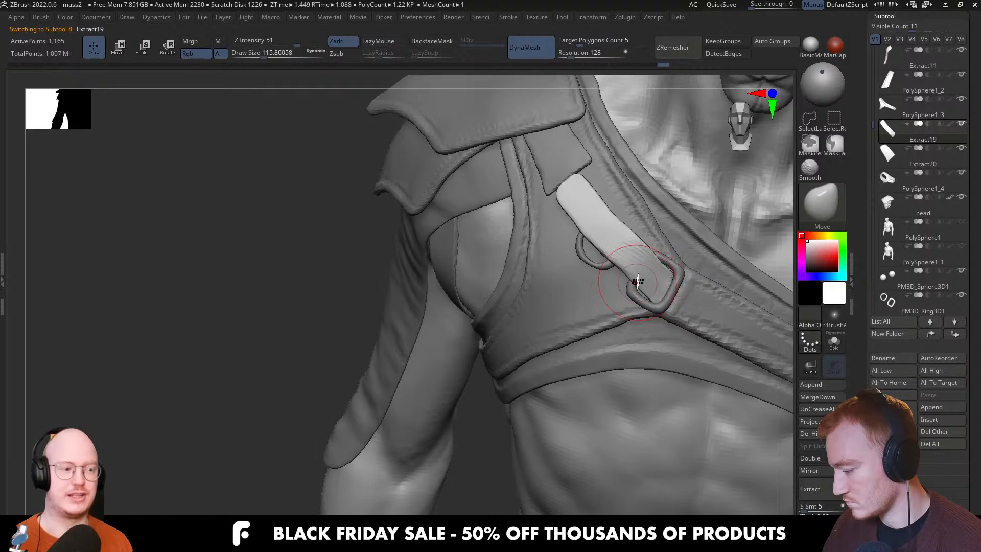
Isolate the strap and refine the corners of its lower end so they fit inside the square buckle
{"action": "key", "text": "alt+s"}
{"action": "mouse_move", "coordinate": [664, 274]}
{"action": "right_mouse_down"}
{"action": "mouse_move", "coordinate": [646, 303]}
{"action": "mouse_move", "coordinate": [659, 282]}
{"action": "right_mouse_up"}
{"action": "key", "text": "s"}
{"action": "left_click_drag", "start_coordinate": [660, 282], "coordinate": [654, 282]}
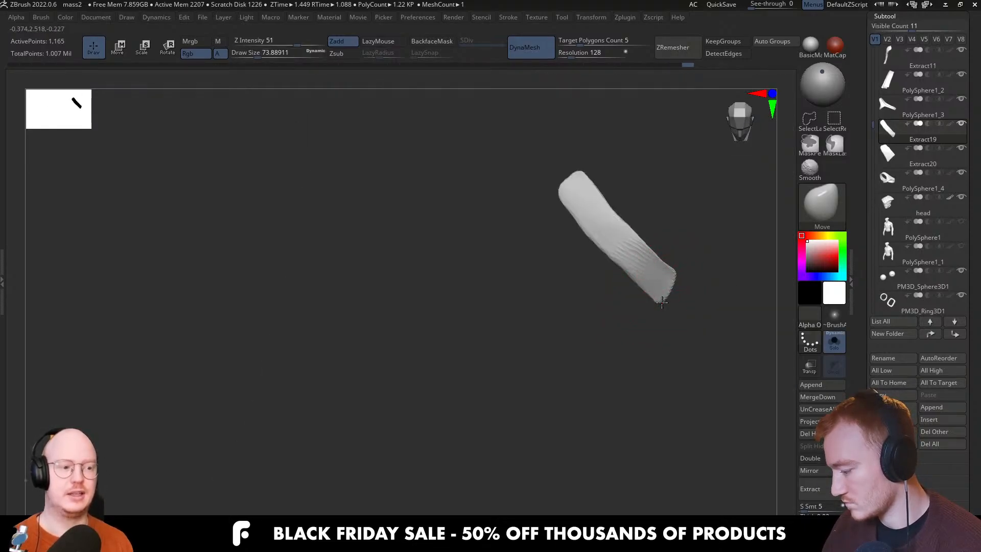
{"action": "key", "text": "alt+s"}
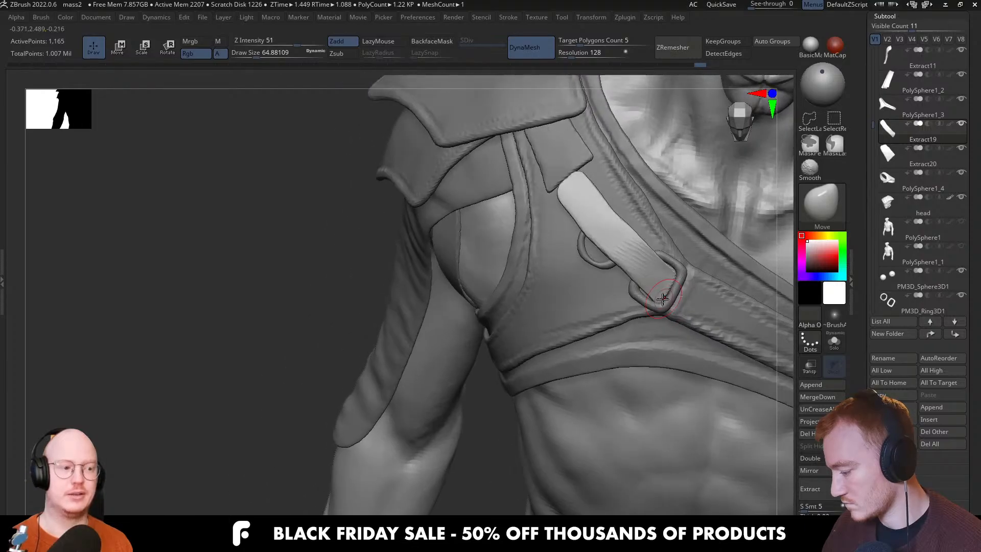
{"action": "right_click_drag", "start_coordinate": [664, 297], "coordinate": [650, 277]}
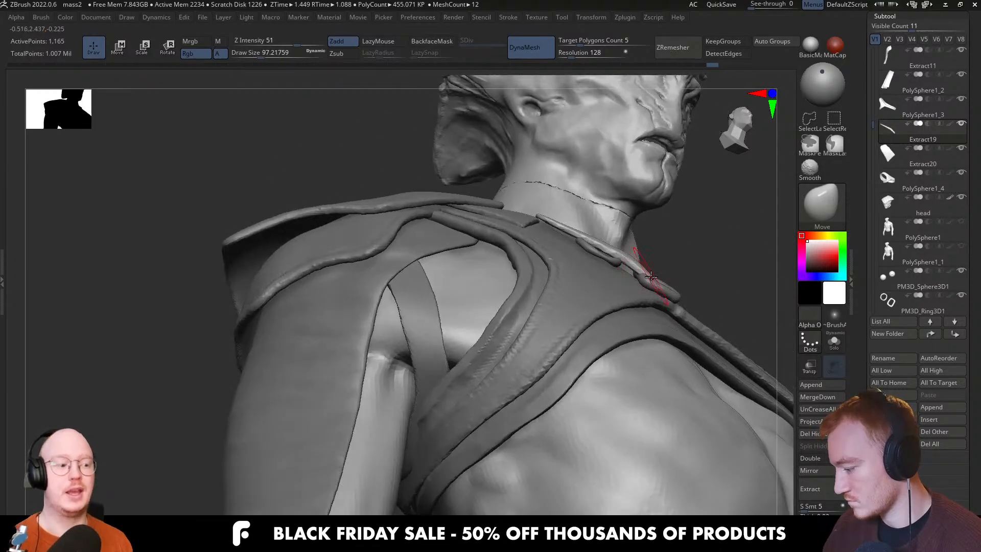
Adjust the depth of the strap's lower end from the side so it threads through the square buckle
{"action": "key", "text": "s"}
{"action": "left_click_drag", "start_coordinate": [645, 270], "coordinate": [659, 269]}
{"action": "key", "text": "s"}
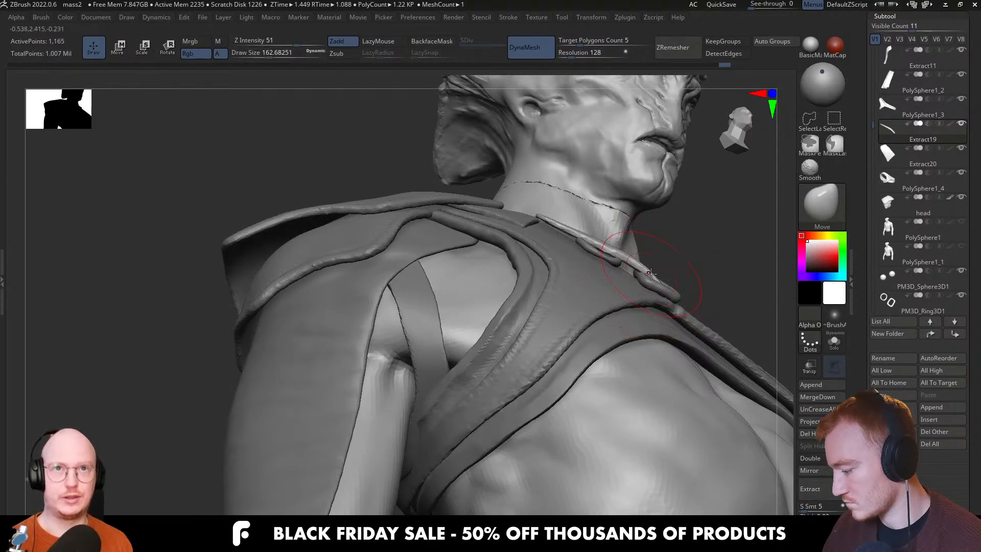
{"action": "mouse_move", "coordinate": [662, 266]}
{"action": "right_mouse_down"}
{"action": "mouse_move", "coordinate": [657, 285]}
{"action": "mouse_move", "coordinate": [624, 305]}
{"action": "mouse_move", "coordinate": [645, 302]}
{"action": "right_mouse_up"}
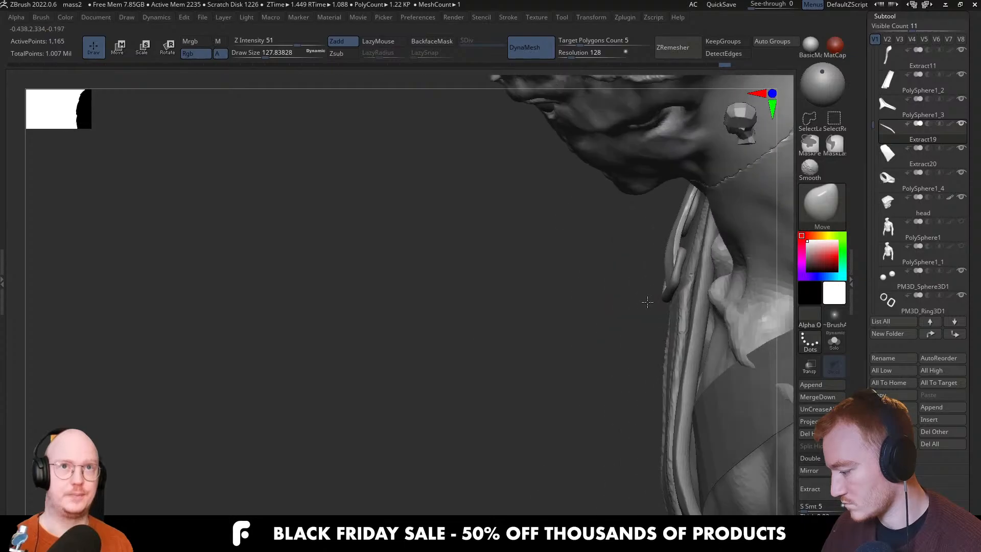
{"action": "mouse_move", "coordinate": [674, 257]}
{"action": "right_mouse_down"}
{"action": "mouse_move", "coordinate": [659, 244]}
{"action": "mouse_move", "coordinate": [667, 259]}
{"action": "mouse_move", "coordinate": [634, 292]}
{"action": "mouse_move", "coordinate": [632, 274]}
{"action": "mouse_move", "coordinate": [584, 240]}
{"action": "right_mouse_up"}
{"action": "key", "text": "s"}
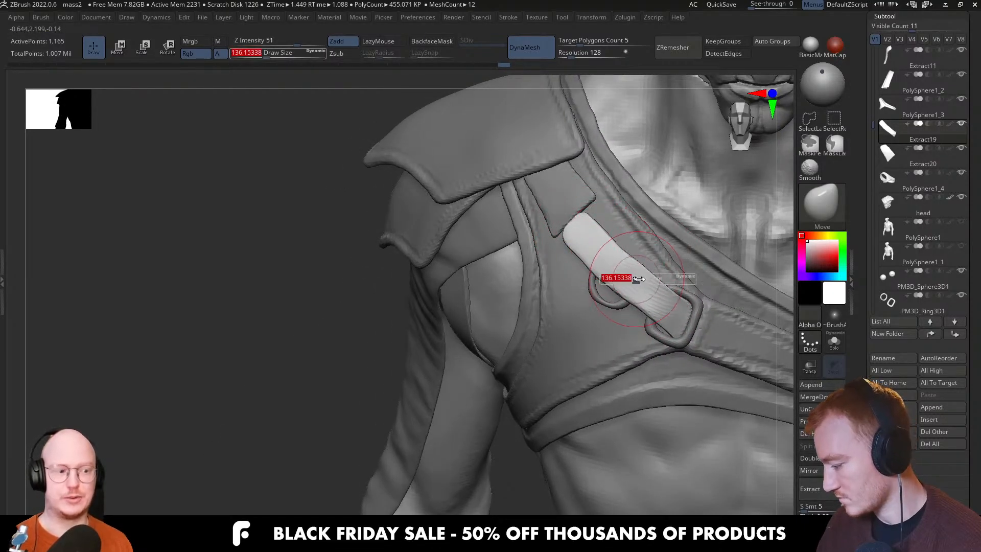
Bend the strap's midsection and rounded upper end with the Move brush, working from front and side
{"action": "right_click_drag", "start_coordinate": [634, 261], "coordinate": [620, 233]}
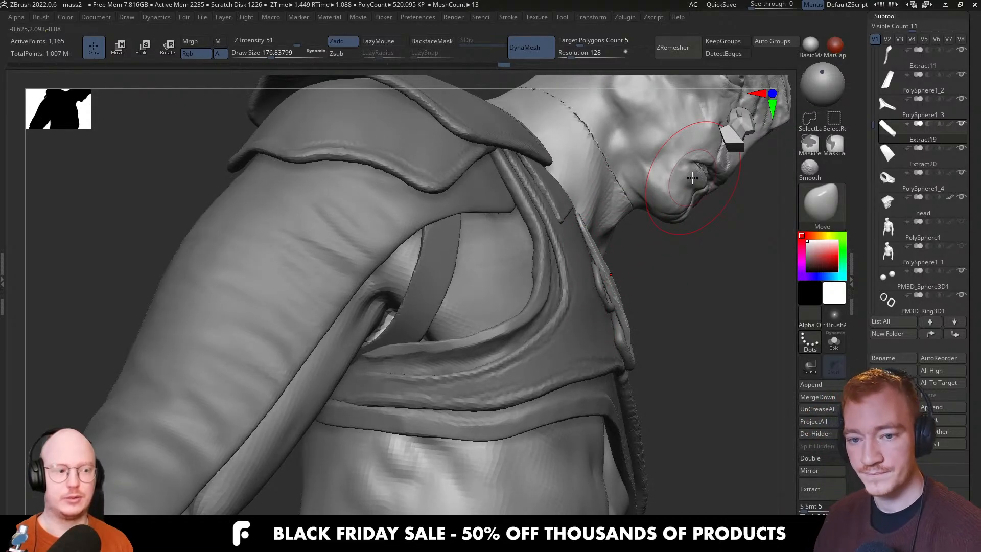
{"action": "mouse_move", "coordinate": [578, 261]}
{"action": "right_mouse_down"}
{"action": "mouse_move", "coordinate": [576, 225]}
{"action": "mouse_move", "coordinate": [606, 234]}
{"action": "mouse_move", "coordinate": [576, 225]}
{"action": "right_mouse_up"}
{"action": "key", "text": "s"}
{"action": "left_click_drag", "start_coordinate": [578, 214], "coordinate": [564, 212]}
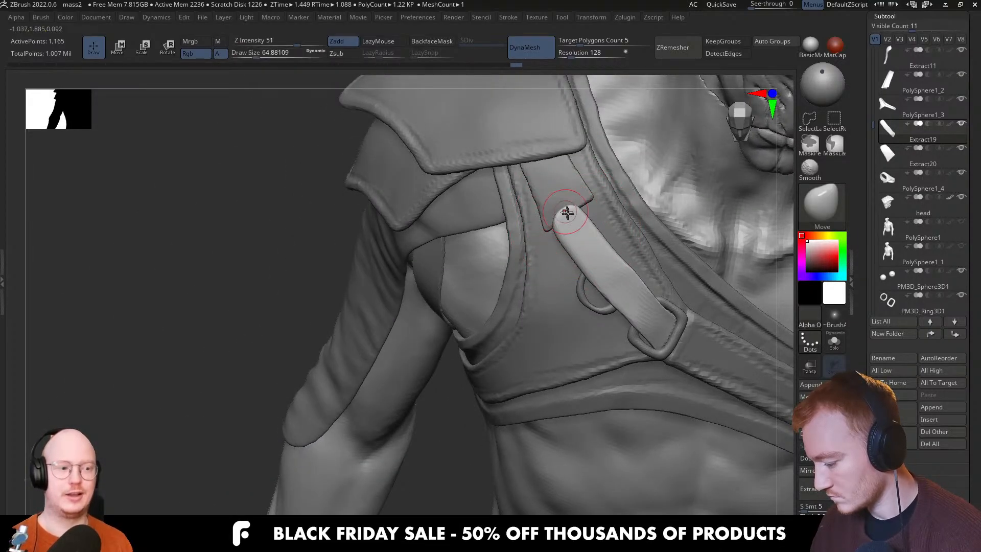
{"action": "right_click_drag", "start_coordinate": [570, 214], "coordinate": [582, 231]}
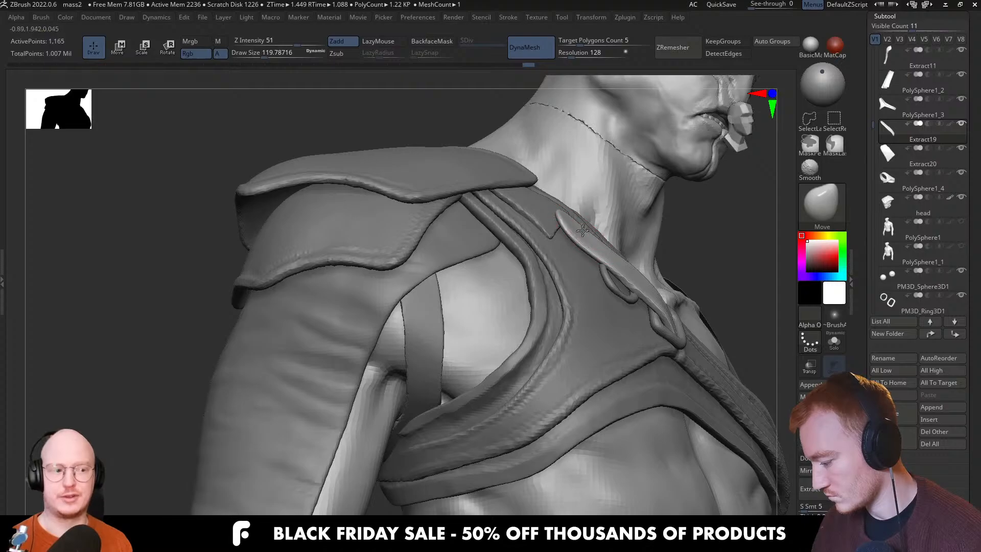
{"action": "right_click_drag", "start_coordinate": [578, 197], "coordinate": [675, 191]}
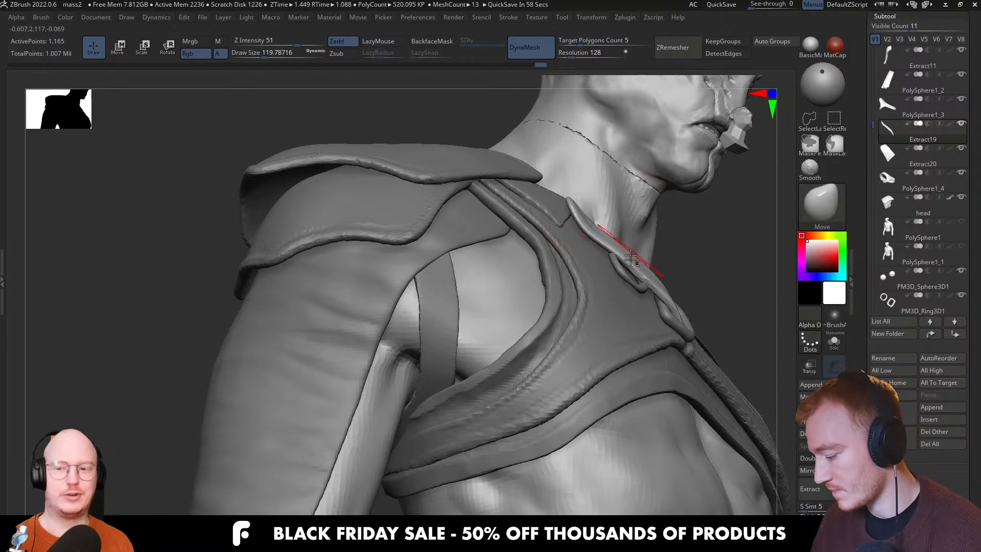
Isolate the PM3D_Ring3D1 rings and adjust their thickness with the Inflate brush
{"action": "left_click", "coordinate": [645, 290], "text": "alt"}
{"action": "right_click_drag", "start_coordinate": [645, 290], "coordinate": [619, 332]}
{"action": "key", "text": "alt+s"}
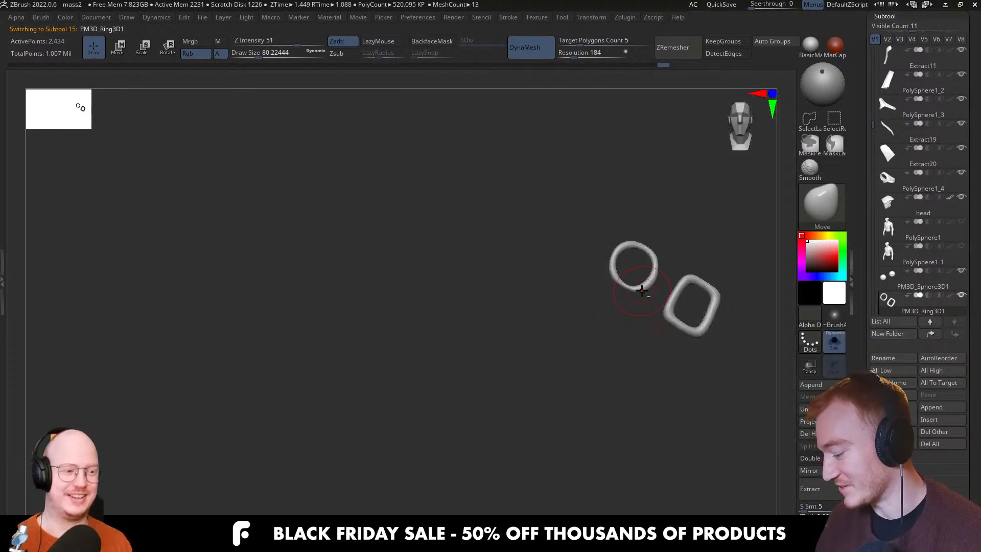
{"action": "right_click_drag", "start_coordinate": [642, 290], "coordinate": [648, 261]}
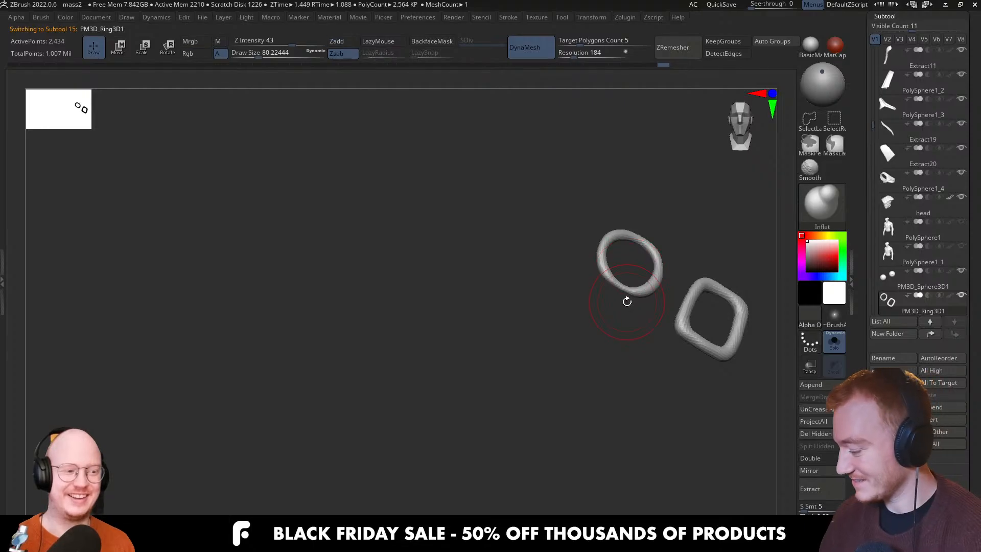
{"action": "key", "text": "b"}
{"action": "key", "text": "i"}
{"action": "key", "text": "n"}
{"action": "mouse_move", "coordinate": [624, 296]}
{"action": "right_mouse_down"}
{"action": "mouse_move", "coordinate": [635, 232]}
{"action": "mouse_move", "coordinate": [620, 301]}
{"action": "mouse_move", "coordinate": [635, 296]}
{"action": "mouse_move", "coordinate": [628, 300]}
{"action": "mouse_move", "coordinate": [655, 328]}
{"action": "mouse_move", "coordinate": [604, 301]}
{"action": "mouse_move", "coordinate": [589, 276]}
{"action": "mouse_move", "coordinate": [481, 252]}
{"action": "mouse_move", "coordinate": [569, 296]}
{"action": "right_mouse_up"}
Mask the square buckle so only the round ring of the subtool can be transformed
{"action": "mouse_move", "coordinate": [448, 236]}
{"action": "right_mouse_down"}
{"action": "mouse_move", "coordinate": [431, 265]}
{"action": "mouse_move", "coordinate": [460, 317]}
{"action": "mouse_move", "coordinate": [464, 199]}
{"action": "mouse_move", "coordinate": [508, 232]}
{"action": "mouse_move", "coordinate": [470, 234]}
{"action": "mouse_move", "coordinate": [506, 314]}
{"action": "mouse_move", "coordinate": [456, 372]}
{"action": "mouse_move", "coordinate": [475, 369]}
{"action": "mouse_move", "coordinate": [495, 327]}
{"action": "right_mouse_up"}
{"action": "key", "text": "alt+shift+s"}
{"action": "key", "text": "alt+shift+s"}
{"action": "mouse_move", "coordinate": [491, 303]}
{"action": "left_mouse_down", "text": "ctrl"}
{"action": "mouse_move", "coordinate": [381, 291]}
{"action": "mouse_move", "coordinate": [424, 282]}
{"action": "left_mouse_up", "text": "ctrl"}
{"action": "left_click", "coordinate": [512, 265], "text": "ctrl"}
{"action": "key", "text": "alt+shift+s"}
{"action": "key", "text": "w"}
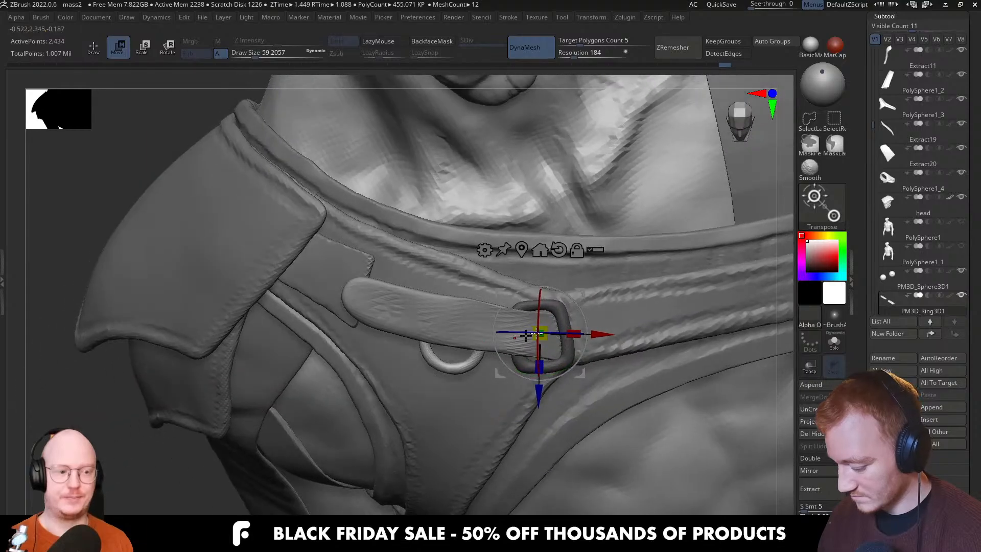
Centre the gizmo on the unmasked round ring, move the ring onto the strap and rotate it to match the strap's direction
{"action": "left_click", "coordinate": [521, 250]}
{"action": "left_click_drag", "start_coordinate": [506, 341], "coordinate": [464, 278]}
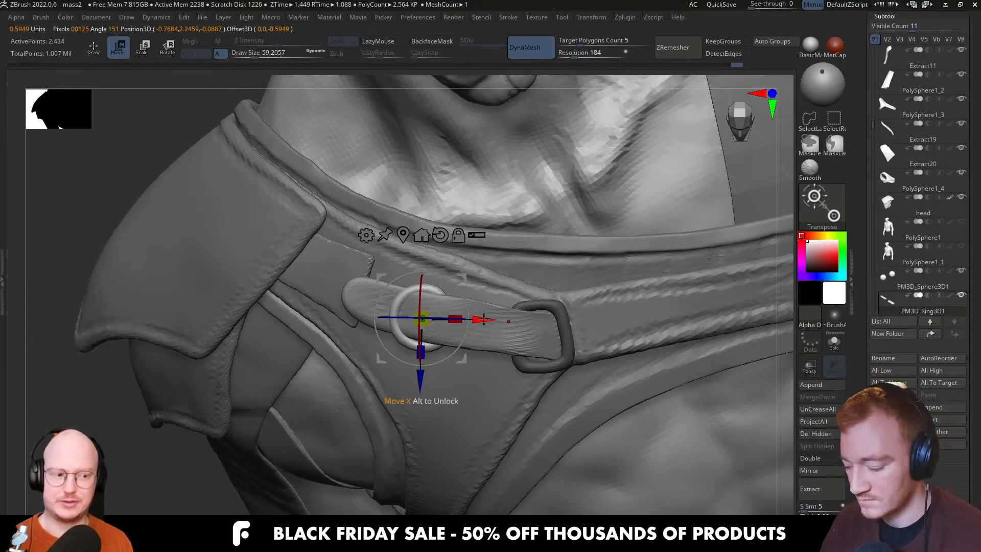
{"action": "left_click_drag", "start_coordinate": [468, 303], "coordinate": [467, 316]}
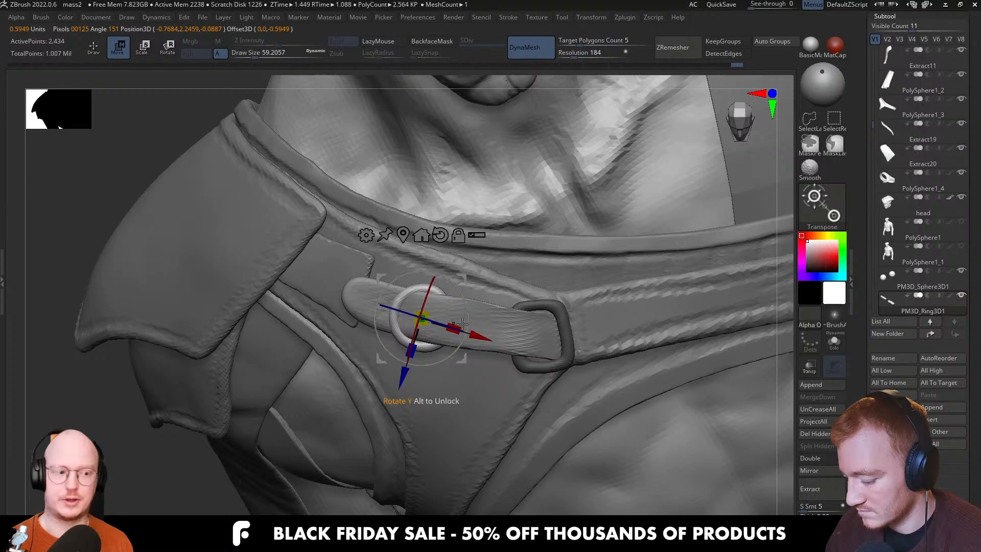
{"action": "right_click_drag", "start_coordinate": [480, 308], "coordinate": [484, 239]}
{"action": "key", "text": "q"}
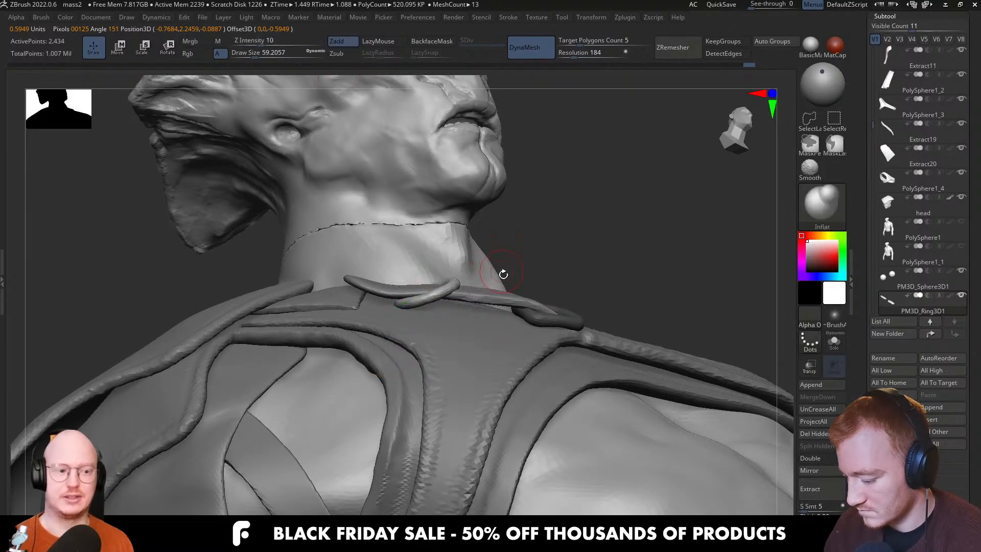
{"action": "mouse_move", "coordinate": [501, 274]}
{"action": "right_mouse_down"}
{"action": "mouse_move", "coordinate": [500, 399]}
{"action": "mouse_move", "coordinate": [501, 359]}
{"action": "right_mouse_up"}
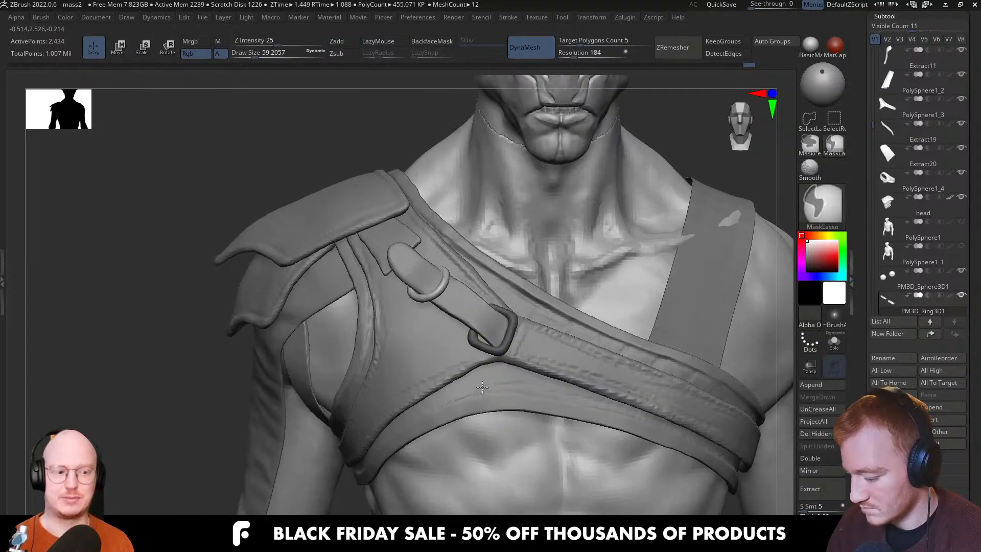
Select the Extract19 strap and reshape it with the Move brush so it passes through the round ring
{"action": "left_click", "coordinate": [464, 311], "text": "alt"}
{"action": "key", "text": "w"}
{"action": "right_click_drag", "start_coordinate": [430, 268], "coordinate": [422, 291]}
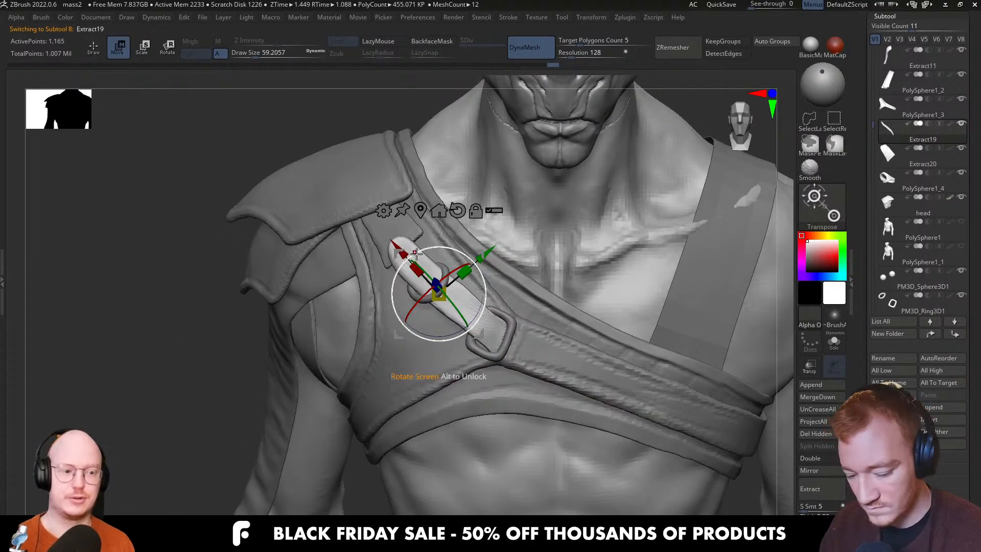
{"action": "key", "text": "q"}
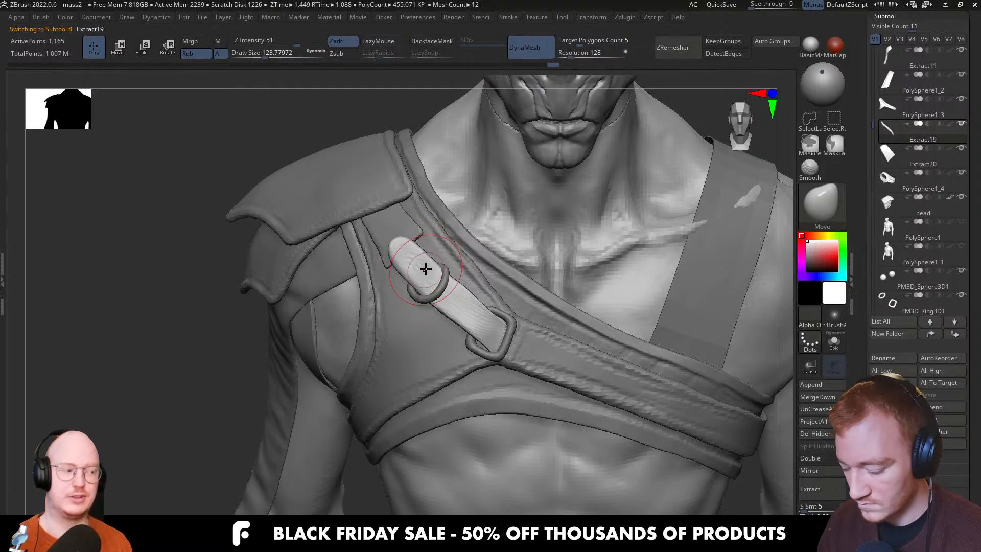
{"action": "mouse_move", "coordinate": [405, 252]}
{"action": "right_mouse_down"}
{"action": "mouse_move", "coordinate": [475, 305]}
{"action": "mouse_move", "coordinate": [455, 323]}
{"action": "mouse_move", "coordinate": [409, 312]}
{"action": "right_mouse_up"}
{"action": "key", "text": "bracketleft"}
{"action": "key", "text": "bracketleft"}
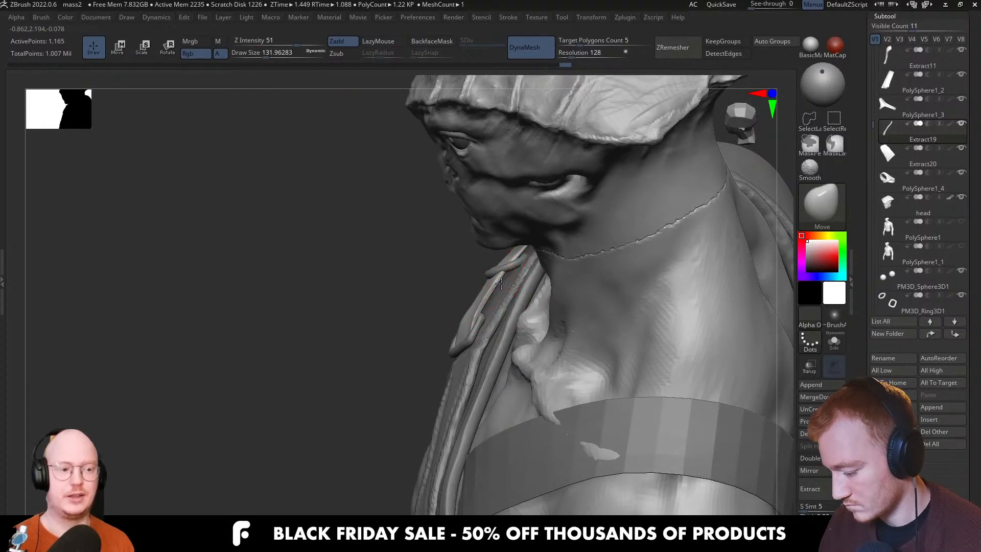
{"action": "mouse_move", "coordinate": [495, 285]}
{"action": "right_mouse_down"}
{"action": "mouse_move", "coordinate": [472, 262]}
{"action": "mouse_move", "coordinate": [492, 287]}
{"action": "mouse_move", "coordinate": [520, 276]}
{"action": "mouse_move", "coordinate": [513, 252]}
{"action": "mouse_move", "coordinate": [505, 275]}
{"action": "right_mouse_up"}
Select the ring subtool and reshape the round ring with the Move brush so it wraps around the strap
{"action": "left_click", "coordinate": [471, 262], "text": "alt"}
{"action": "key", "text": "s"}
{"action": "key", "text": "alt+s"}
{"action": "key", "text": "s"}
{"action": "left_click_drag", "start_coordinate": [506, 275], "coordinate": [520, 262]}
{"action": "key", "text": "s"}
{"action": "left_click_drag", "start_coordinate": [513, 268], "coordinate": [517, 271]}
{"action": "key", "text": "alt+s"}
{"action": "right_click_drag", "start_coordinate": [525, 255], "coordinate": [530, 229]}
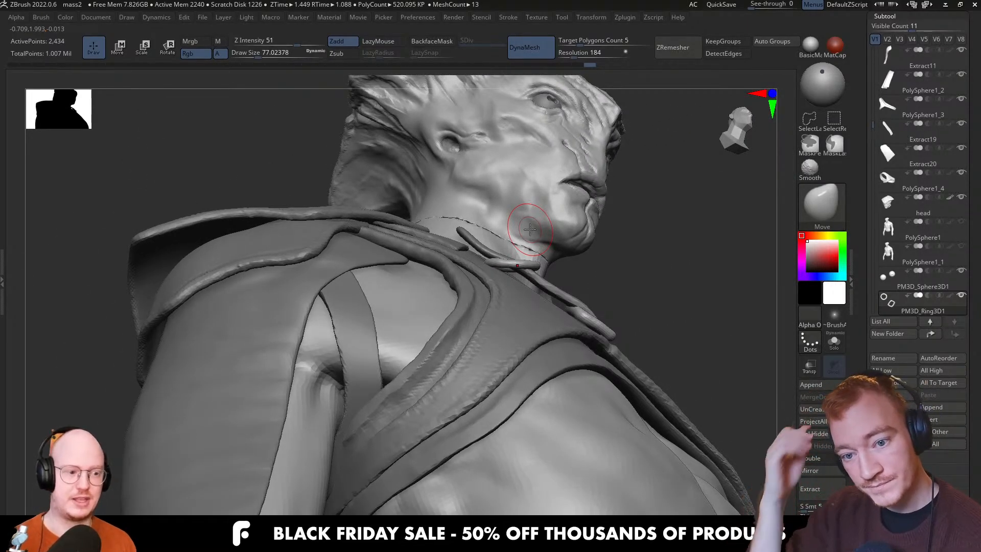
Duplicate the Extract19 strap as a separate subtool and offset the copy slightly beneath the original
{"action": "right_click_drag", "start_coordinate": [492, 285], "coordinate": [558, 308]}
{"action": "left_click", "coordinate": [539, 272], "text": "alt"}
{"action": "key", "text": "w"}
{"action": "key", "text": "alt+s"}
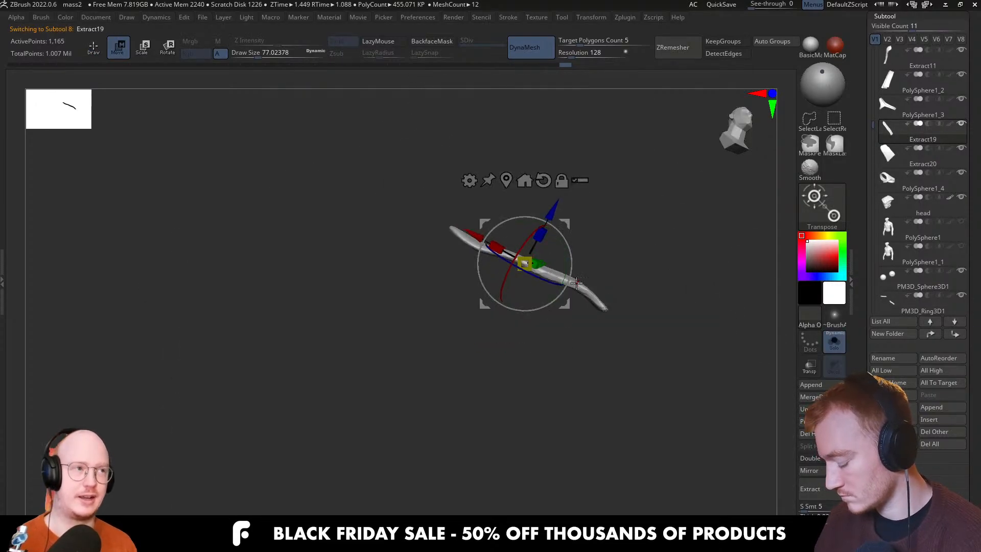
{"action": "left_click_drag", "start_coordinate": [555, 205], "coordinate": [548, 219], "text": "ctrl"}
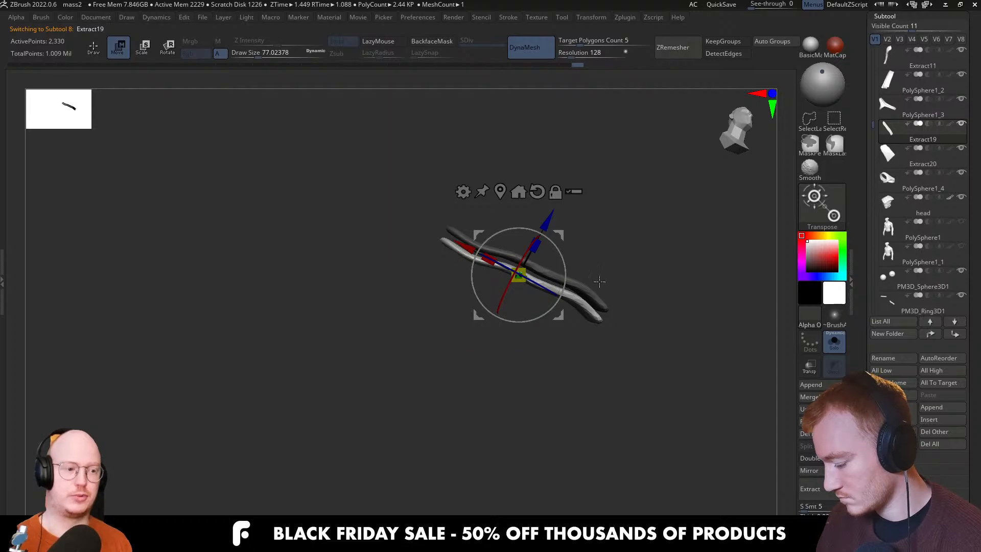
{"action": "key", "text": "ctrl+z"}
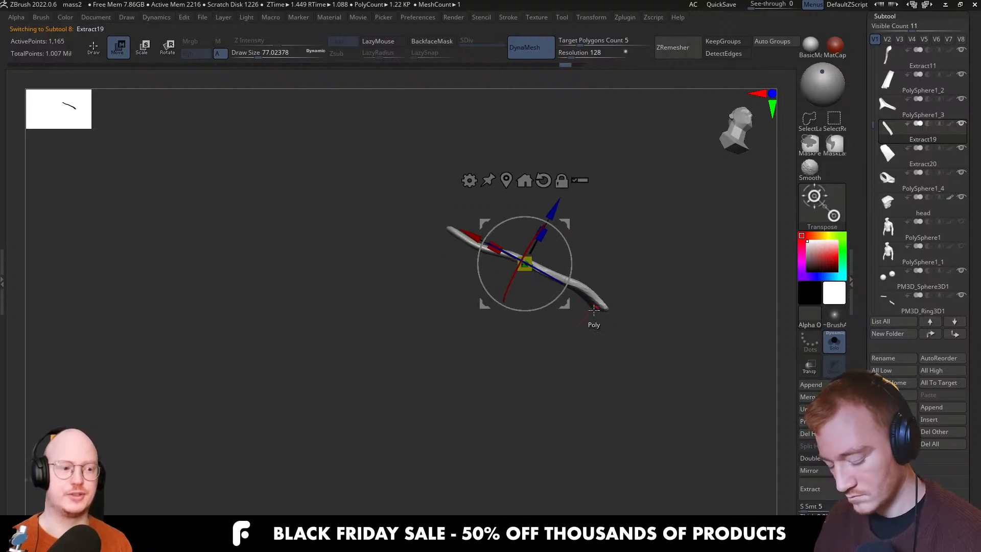
{"action": "key", "text": "ctrl+shift+d"}
{"action": "left_click_drag", "start_coordinate": [553, 210], "coordinate": [548, 219]}
{"action": "key", "text": "alt+shift+s"}
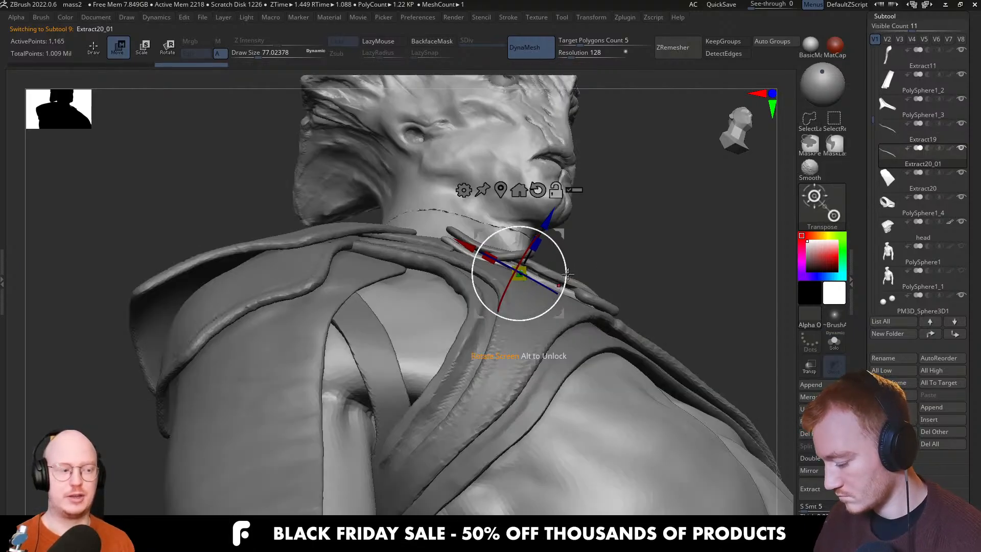
{"action": "key", "text": "alt+shift+s"}
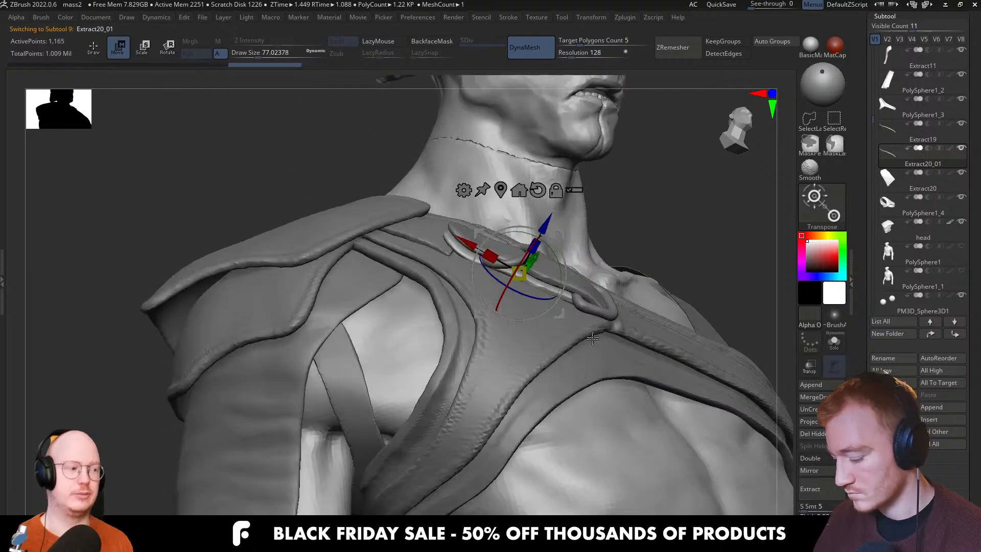
Pull in the lower end of the duplicated strap with the Move brush to shorten it at the square buckle
{"action": "key", "text": "q"}
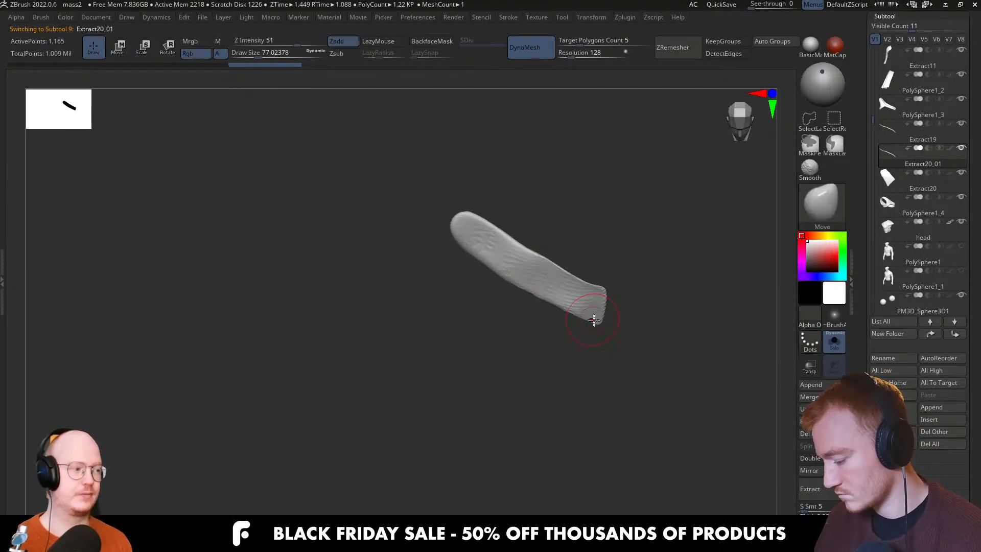
{"action": "mouse_move", "coordinate": [606, 327]}
{"action": "left_mouse_down"}
{"action": "mouse_move", "coordinate": [592, 324]}
{"action": "mouse_move", "coordinate": [601, 319]}
{"action": "left_mouse_up"}
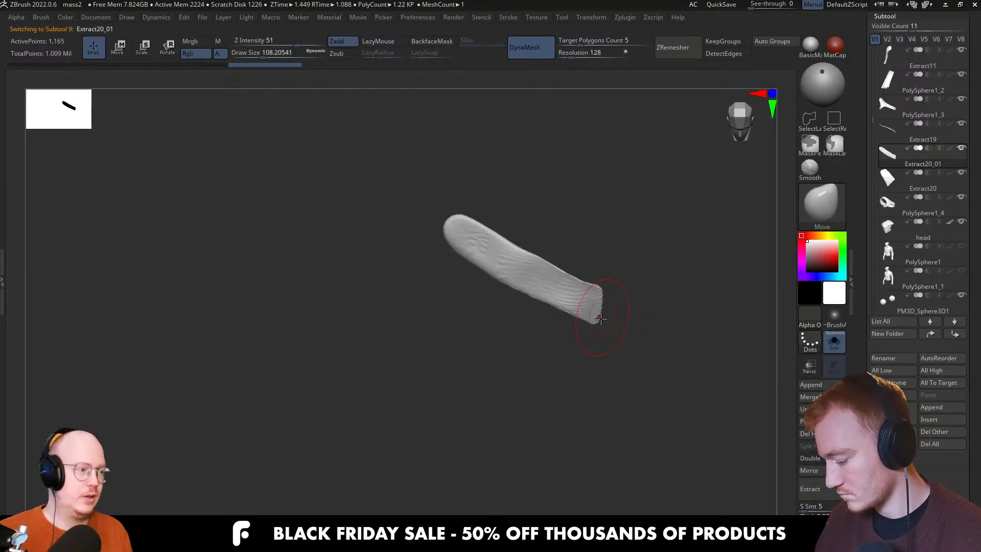
{"action": "key", "text": "s"}
{"action": "left_click", "coordinate": [629, 290]}
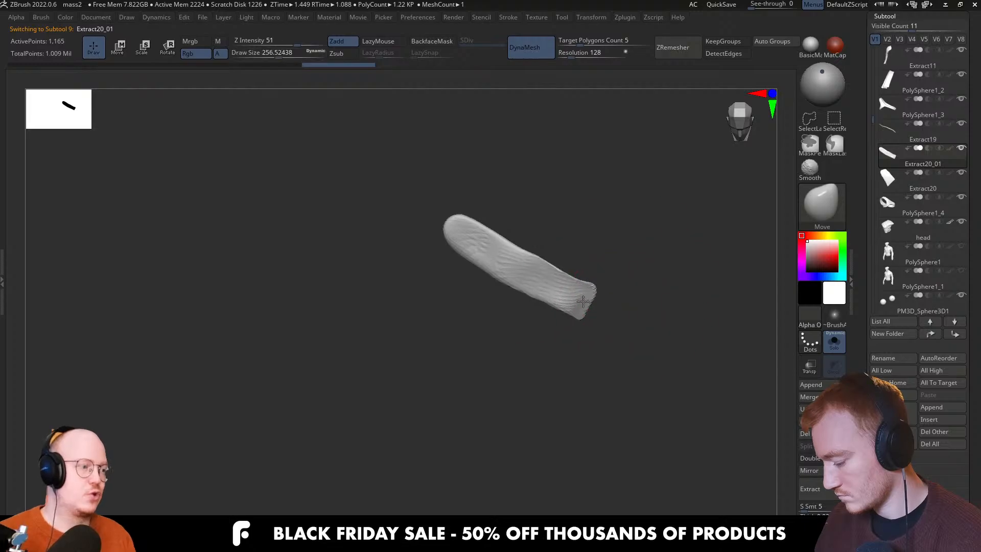
{"action": "key", "text": "alt+shift+s"}
Shorten and smooth the rounded upper end of the Extract20_01 strap, fitting it beneath the round ring with the Move brush
{"action": "mouse_move", "coordinate": [572, 340]}
{"action": "right_mouse_down"}
{"action": "mouse_move", "coordinate": [595, 287]}
{"action": "mouse_move", "coordinate": [577, 285]}
{"action": "right_mouse_up"}
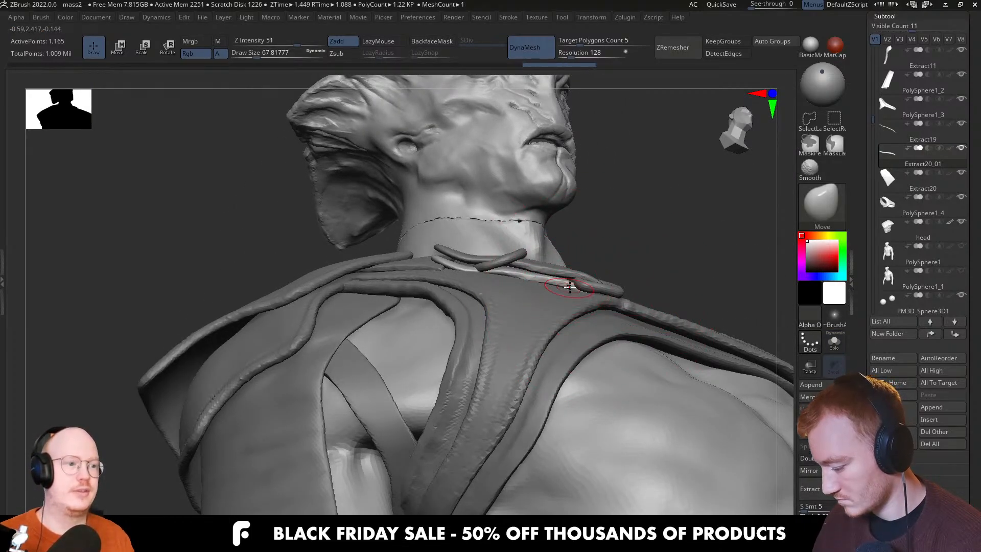
{"action": "right_click_drag", "start_coordinate": [486, 268], "coordinate": [516, 244]}
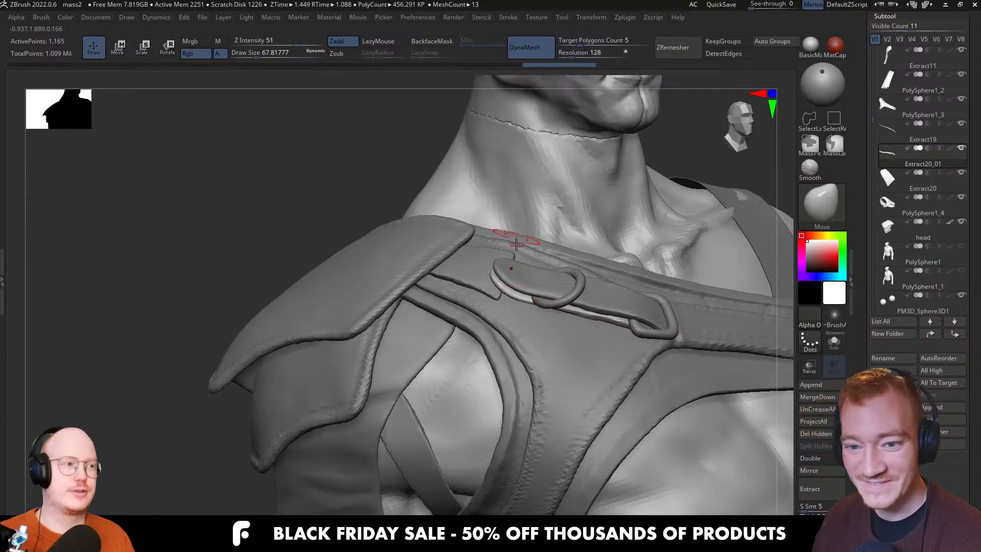
{"action": "key", "text": "shift+ctrl+s"}
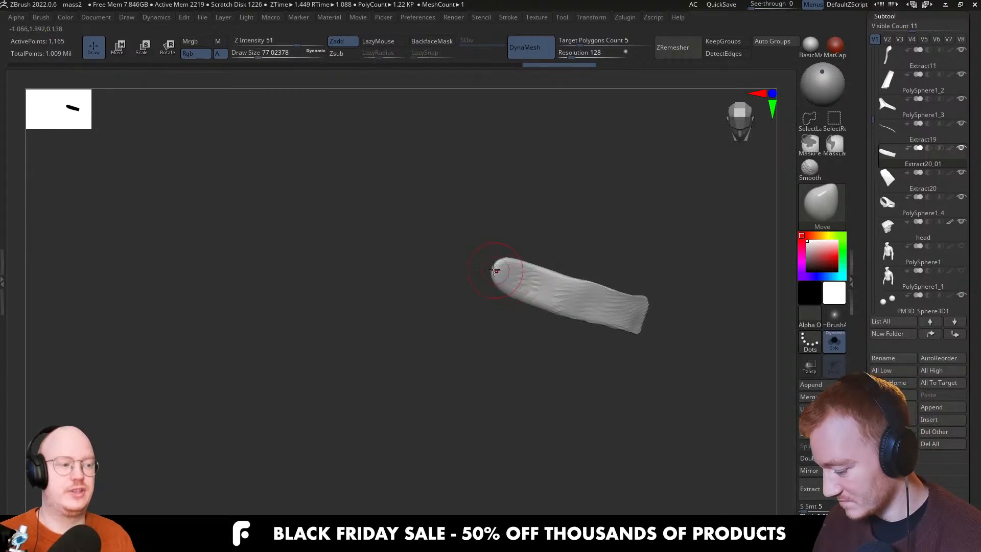
{"action": "key", "text": "bracketright"}
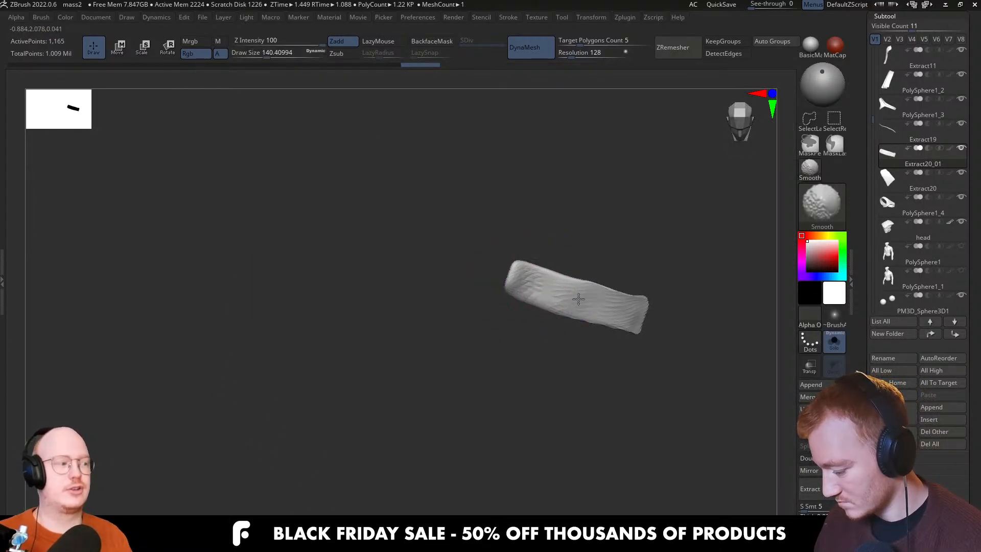
{"action": "right_click_drag", "start_coordinate": [552, 258], "coordinate": [555, 278]}
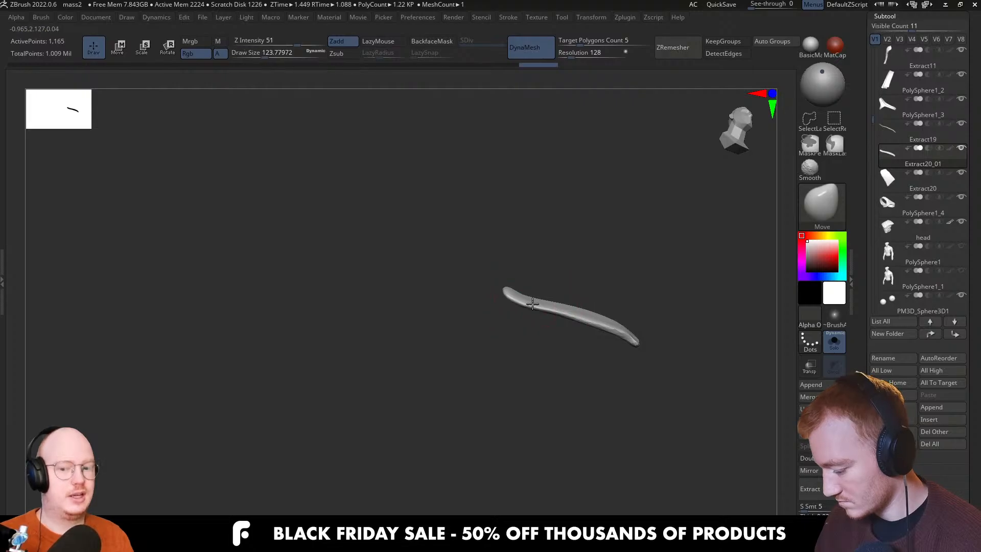
{"action": "key", "text": "shift+ctrl+s"}
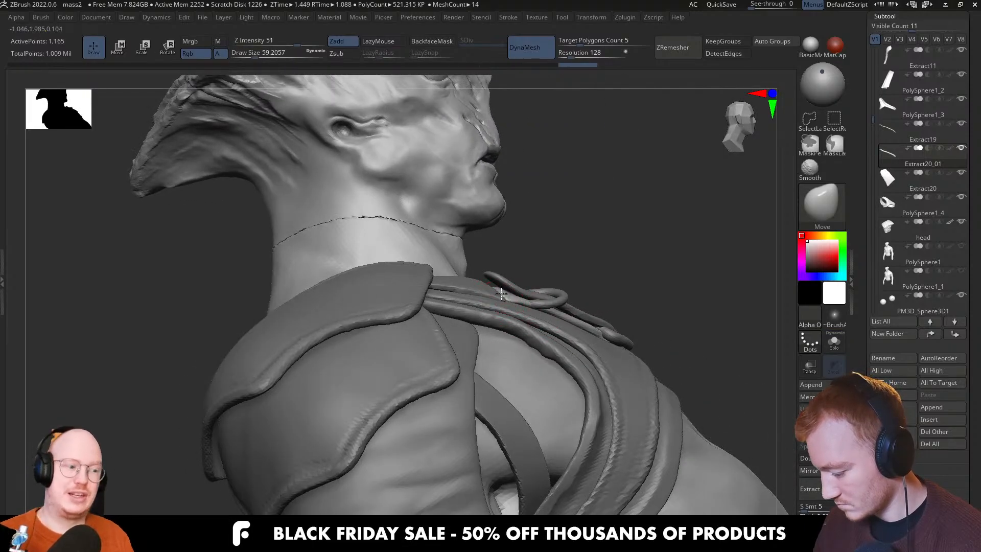
{"action": "right_click_drag", "start_coordinate": [502, 293], "coordinate": [535, 313]}
{"action": "key", "text": "s"}
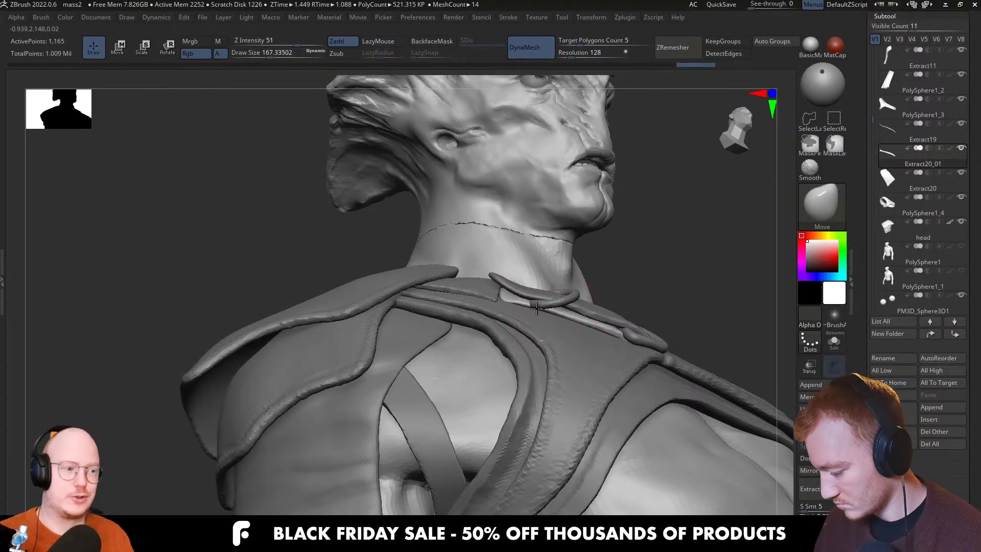
Adjust the Extract20 piece and the adjoining Extract20_01 strap end with the Move brush where they meet under the ring
{"action": "left_click", "coordinate": [493, 293], "text": "alt"}
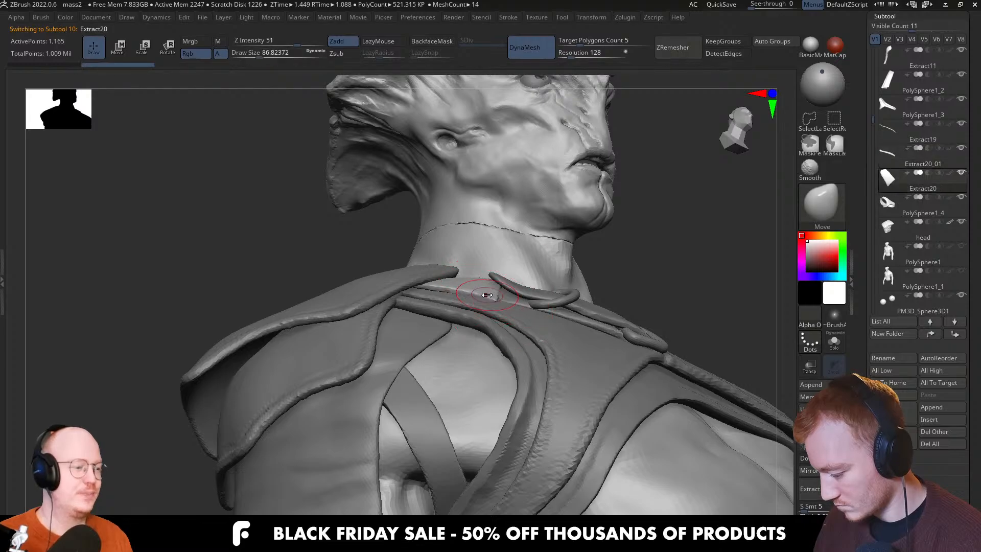
{"action": "key", "text": "s"}
{"action": "mouse_move", "coordinate": [492, 294]}
{"action": "right_mouse_down"}
{"action": "mouse_move", "coordinate": [511, 301]}
{"action": "mouse_move", "coordinate": [527, 292]}
{"action": "mouse_move", "coordinate": [511, 285]}
{"action": "right_mouse_up"}
{"action": "key", "text": "ctrl+shift+s"}
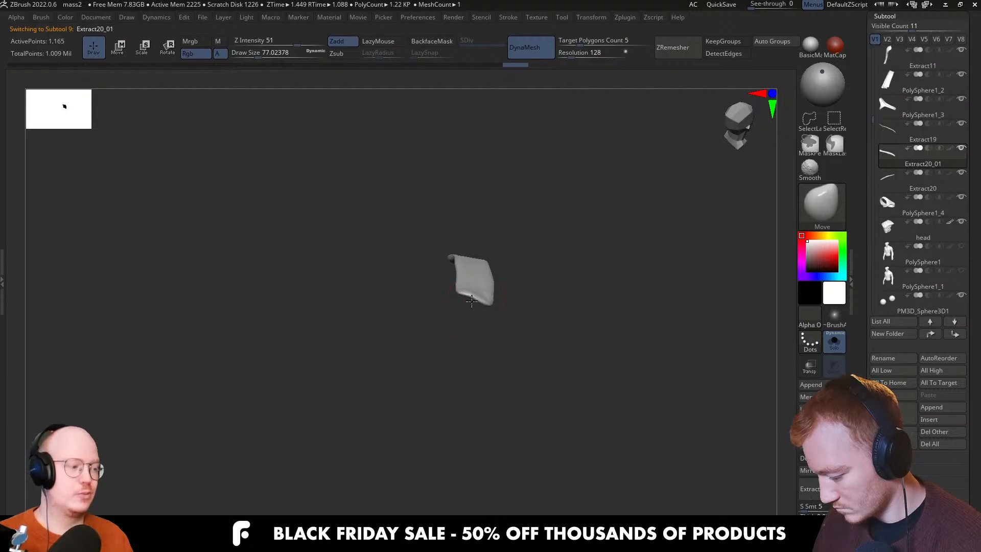
{"action": "key", "text": "ctrl+shift+s"}
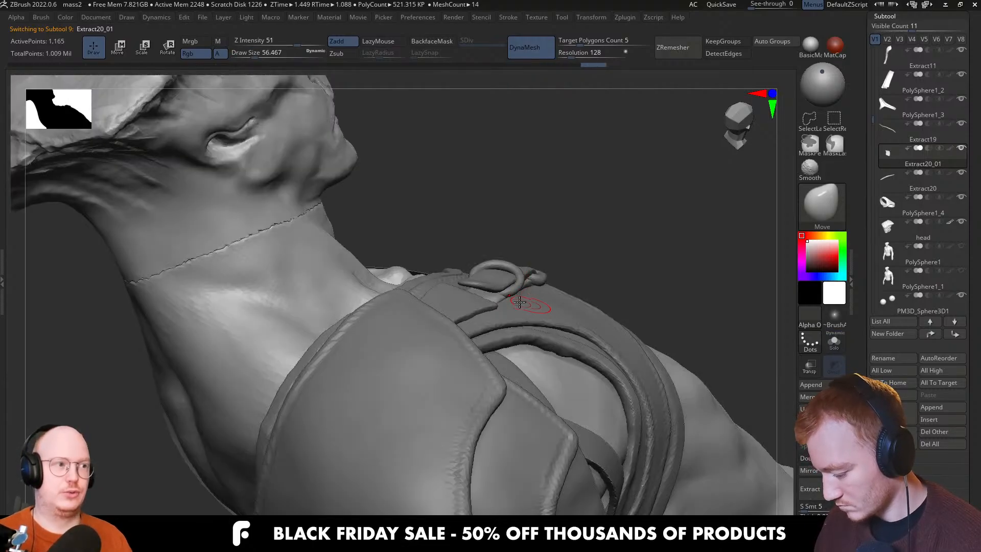
{"action": "right_click_drag", "start_coordinate": [493, 285], "coordinate": [518, 329]}
Thicken the Extract20_01 strap beneath the round ring with the Inflat brush
{"action": "key", "text": "b"}
{"action": "key", "text": "i"}
{"action": "key", "text": "n"}
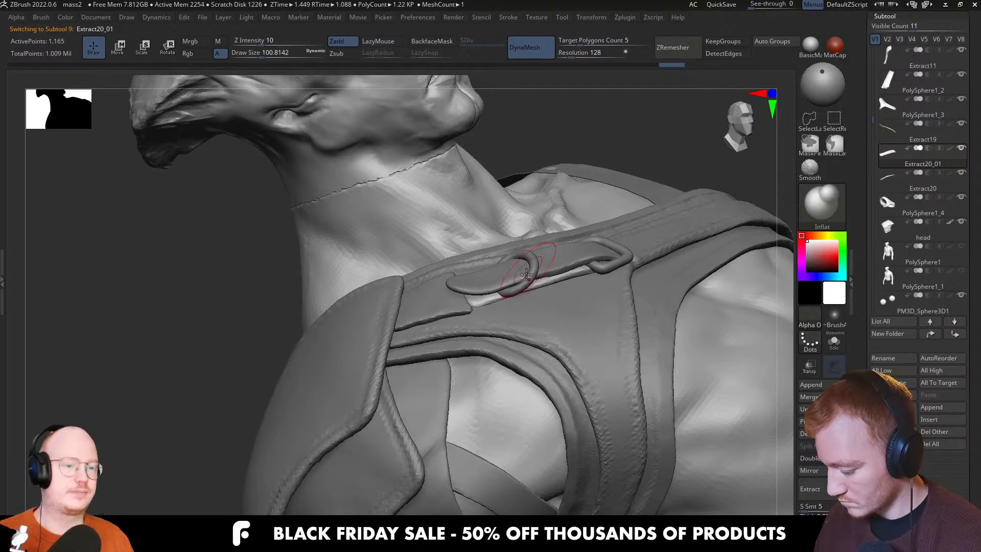
{"action": "right_click_drag", "start_coordinate": [527, 275], "coordinate": [633, 285]}
{"action": "key", "text": "ctrl+shift+s"}
{"action": "key", "text": "ctrl+shift+s"}
Select the PolySphere body and prepare the Move Topological brush at a smaller draw size for the back below the armour
{"action": "left_click", "coordinate": [583, 326], "text": "alt"}
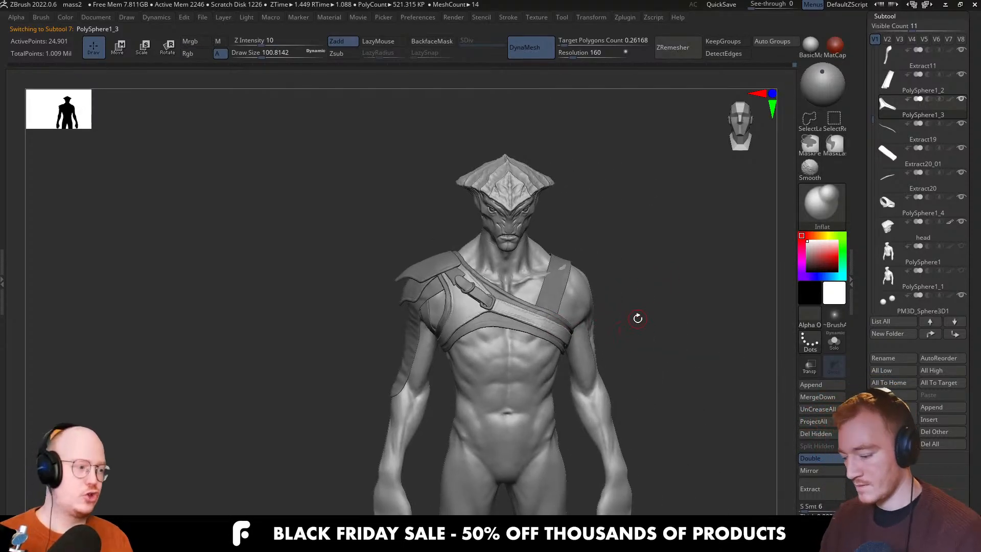
{"action": "left_click", "coordinate": [521, 370], "text": "alt"}
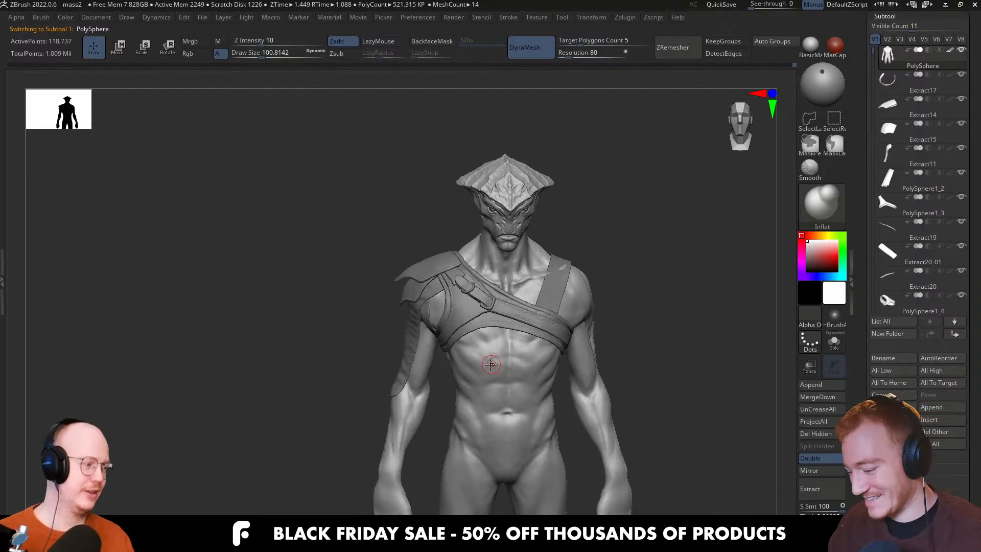
{"action": "mouse_move", "coordinate": [540, 363]}
{"action": "right_mouse_down"}
{"action": "mouse_move", "coordinate": [569, 368]}
{"action": "mouse_move", "coordinate": [552, 378]}
{"action": "mouse_move", "coordinate": [516, 365]}
{"action": "right_mouse_up"}
{"action": "mouse_move", "coordinate": [573, 352]}
{"action": "right_mouse_down"}
{"action": "mouse_move", "coordinate": [612, 325]}
{"action": "mouse_move", "coordinate": [657, 339]}
{"action": "mouse_move", "coordinate": [671, 319]}
{"action": "mouse_move", "coordinate": [669, 346]}
{"action": "right_mouse_up"}
{"action": "key", "text": "bracketleft"}
{"action": "key", "text": "bracketleft"}
{"action": "key", "text": "bracketleft"}
{"action": "key", "text": "bracketleft"}
{"action": "key", "text": "bracketleft"}
{"action": "key", "text": "bracketleft"}
{"action": "key", "text": "b"}
{"action": "key", "text": "m"}
{"action": "key", "text": "t"}
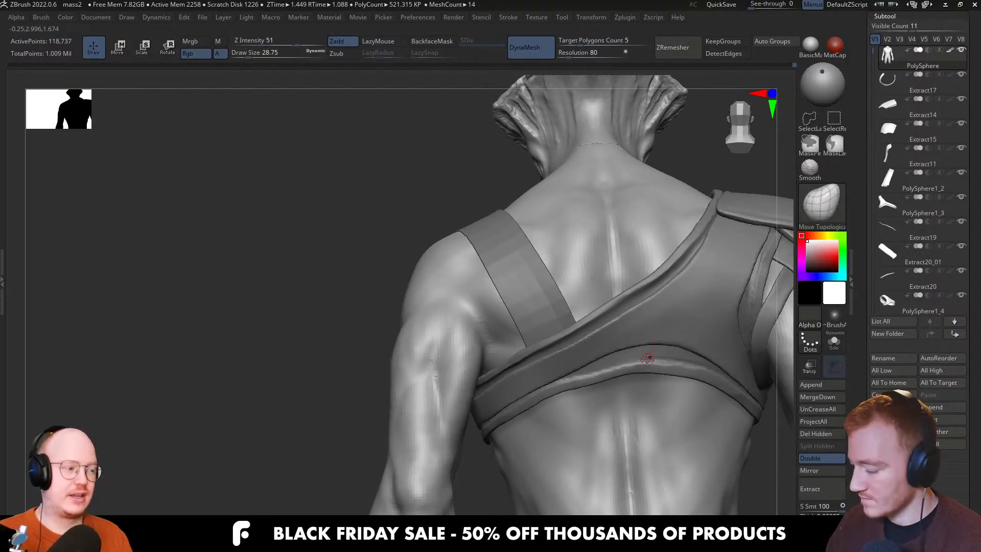
Carve a seam across the back of the PolySphere1_3 chest armour with the DamStandard brush
{"action": "key", "text": "b"}
{"action": "key", "text": "d"}
{"action": "key", "text": "s"}
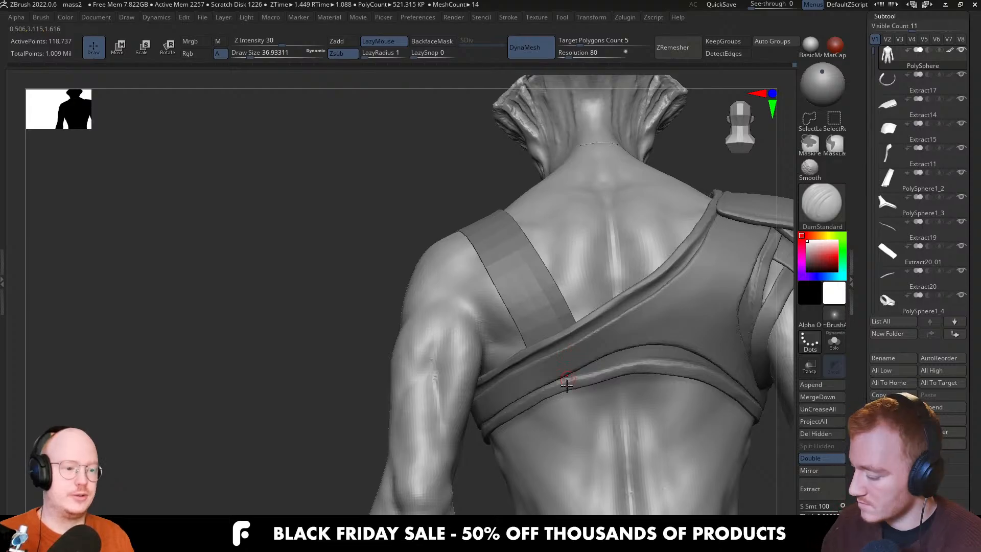
{"action": "left_click", "coordinate": [646, 325], "text": "alt"}
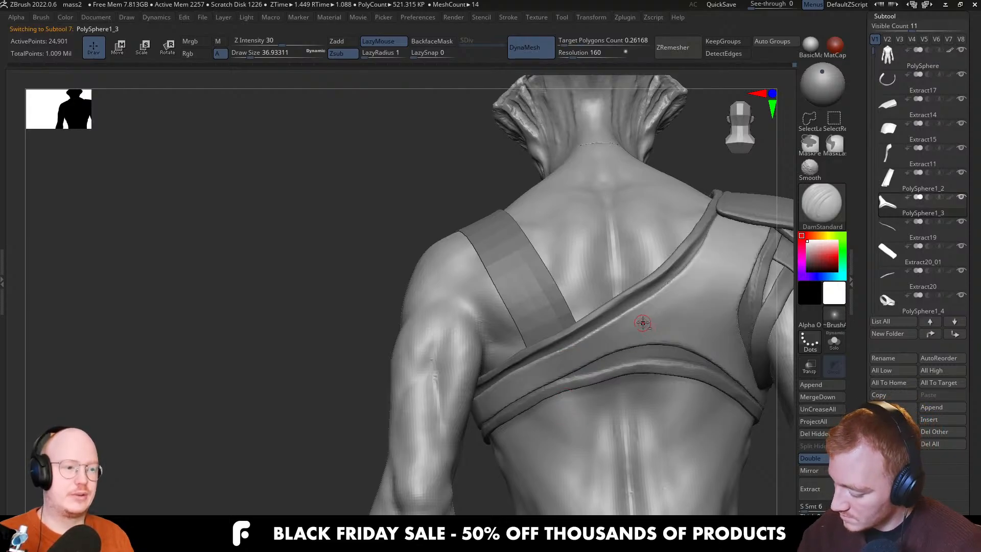
{"action": "key", "text": "alt+s"}
{"action": "key", "text": "alt+s"}
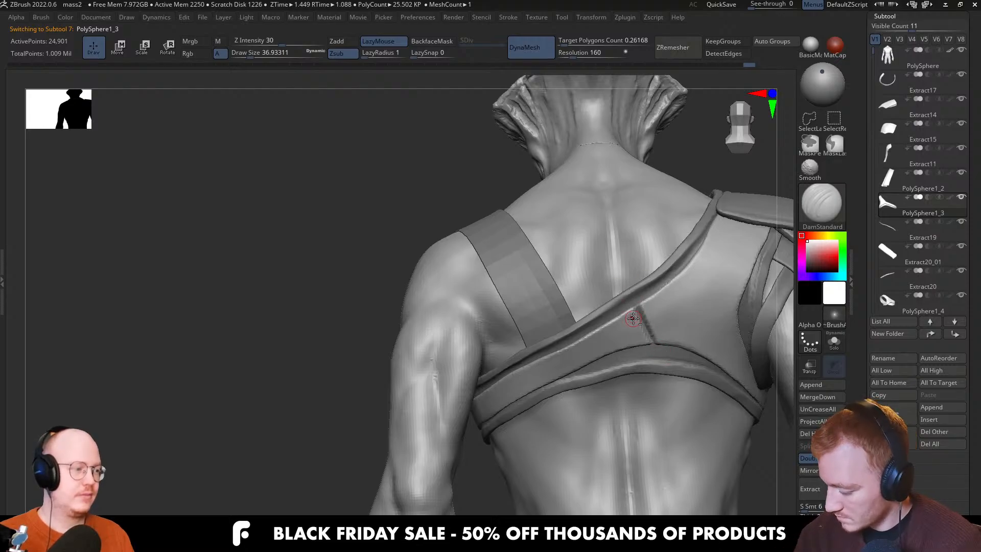
Carve a matching seam across the front of PolySphere1_3 where the wide shoulder panel meets the narrow strap
{"action": "right_click_drag", "start_coordinate": [666, 337], "coordinate": [605, 347]}
{"action": "key", "text": "alt+s"}
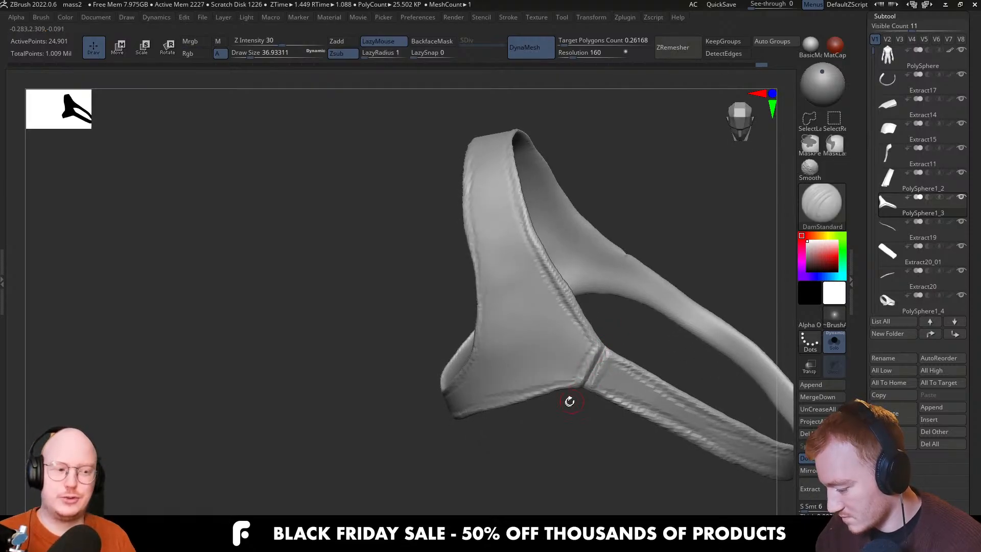
{"action": "right_click_drag", "start_coordinate": [570, 401], "coordinate": [597, 392]}
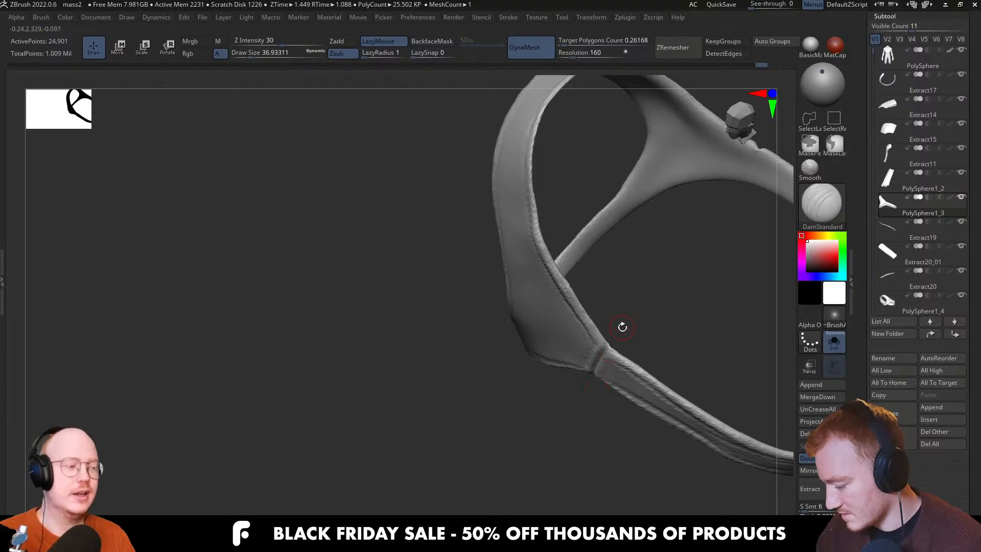
{"action": "mouse_move", "coordinate": [613, 330]}
{"action": "right_mouse_down"}
{"action": "mouse_move", "coordinate": [599, 343]}
{"action": "mouse_move", "coordinate": [613, 369]}
{"action": "mouse_move", "coordinate": [600, 421]}
{"action": "mouse_move", "coordinate": [596, 403]}
{"action": "mouse_move", "coordinate": [639, 302]}
{"action": "mouse_move", "coordinate": [642, 317]}
{"action": "mouse_move", "coordinate": [622, 245]}
{"action": "mouse_move", "coordinate": [603, 316]}
{"action": "mouse_move", "coordinate": [591, 307]}
{"action": "right_mouse_up"}
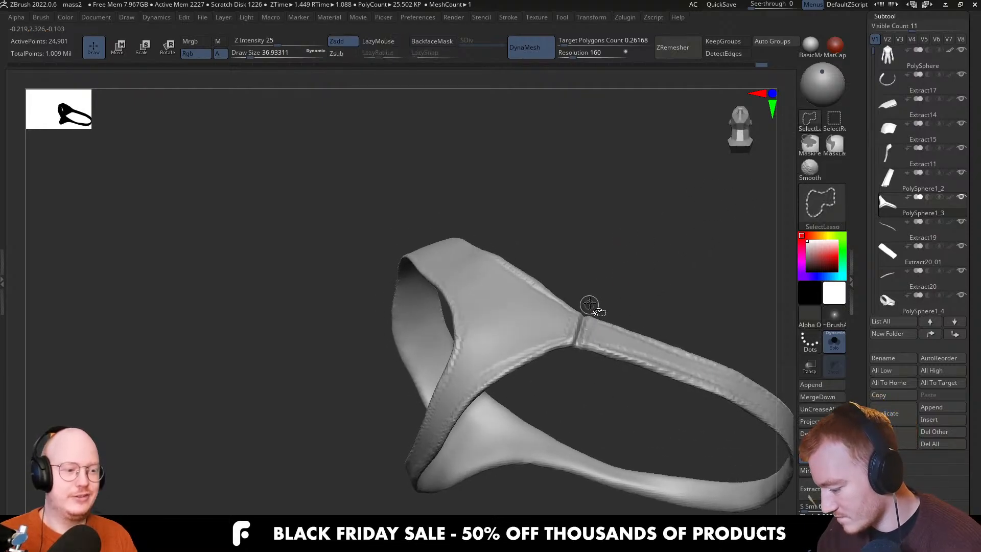
Hide a short strip of the narrow strap beside both the front and back seams using lasso selections
{"action": "mouse_move", "coordinate": [587, 312]}
{"action": "left_mouse_down", "text": "ctrl+alt+shift"}
{"action": "mouse_move", "coordinate": [596, 394]}
{"action": "mouse_move", "coordinate": [659, 296]}
{"action": "left_mouse_up", "text": "ctrl+alt+shift"}
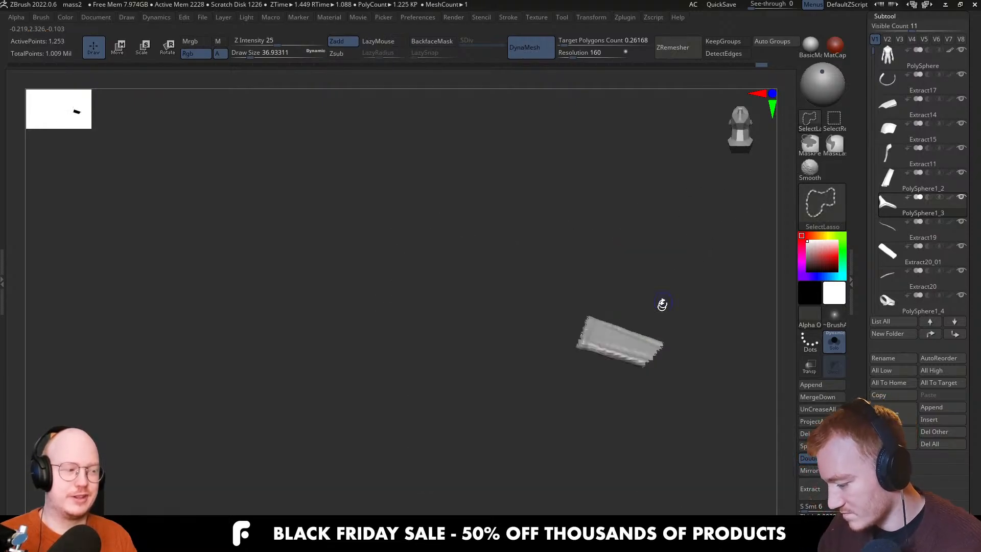
{"action": "right_click_drag", "start_coordinate": [658, 312], "coordinate": [641, 361]}
{"action": "left_click", "coordinate": [709, 276], "text": "ctrl+shift"}
{"action": "mouse_move", "coordinate": [706, 324]}
{"action": "right_mouse_down"}
{"action": "mouse_move", "coordinate": [620, 311]}
{"action": "mouse_move", "coordinate": [621, 193]}
{"action": "mouse_move", "coordinate": [637, 198]}
{"action": "mouse_move", "coordinate": [572, 256]}
{"action": "mouse_move", "coordinate": [554, 298]}
{"action": "mouse_move", "coordinate": [463, 375]}
{"action": "mouse_move", "coordinate": [453, 366]}
{"action": "right_mouse_up"}
{"action": "key", "text": "f"}
{"action": "key", "text": "ctrl+shift"}
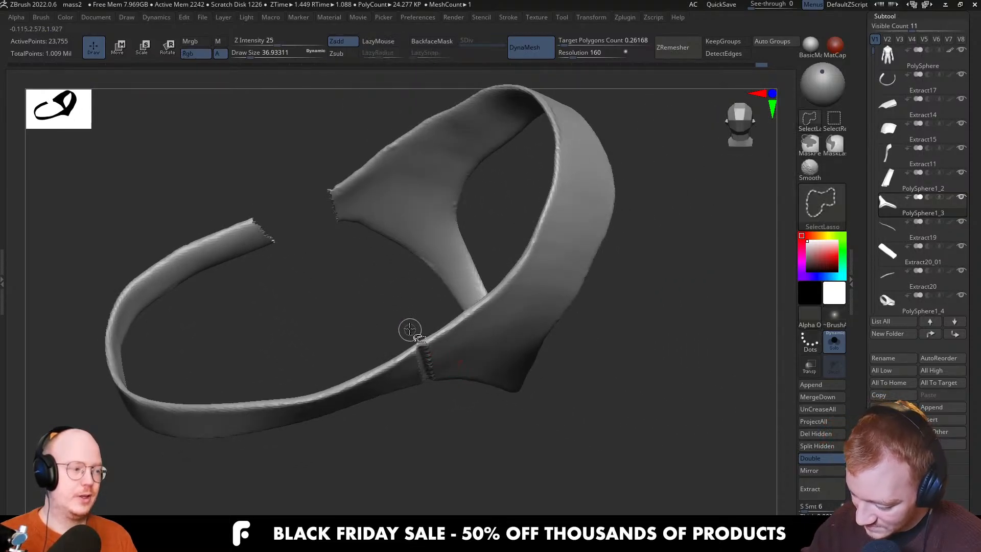
{"action": "left_click_drag", "start_coordinate": [431, 382], "coordinate": [432, 388], "text": "ctrl+shift"}
{"action": "right_click_drag", "start_coordinate": [383, 269], "coordinate": [406, 377]}
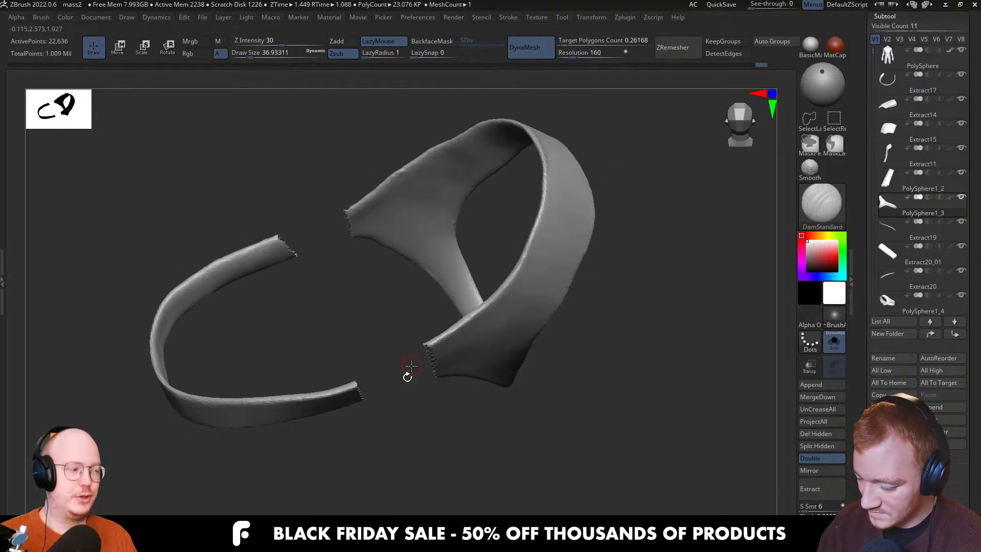
Hide the remaining narrow strap and split the hidden geometry from the shoulder panel into its own subtool
{"action": "mouse_move", "coordinate": [396, 404]}
{"action": "left_mouse_down", "text": "ctrl+shift"}
{"action": "mouse_move", "coordinate": [252, 471]}
{"action": "mouse_move", "coordinate": [305, 226]}
{"action": "mouse_move", "coordinate": [317, 235]}
{"action": "left_mouse_up", "text": "ctrl+shift"}
{"action": "mouse_move", "coordinate": [460, 404]}
{"action": "right_mouse_down"}
{"action": "mouse_move", "coordinate": [552, 376]}
{"action": "mouse_move", "coordinate": [570, 416]}
{"action": "mouse_move", "coordinate": [563, 317]}
{"action": "right_mouse_up"}
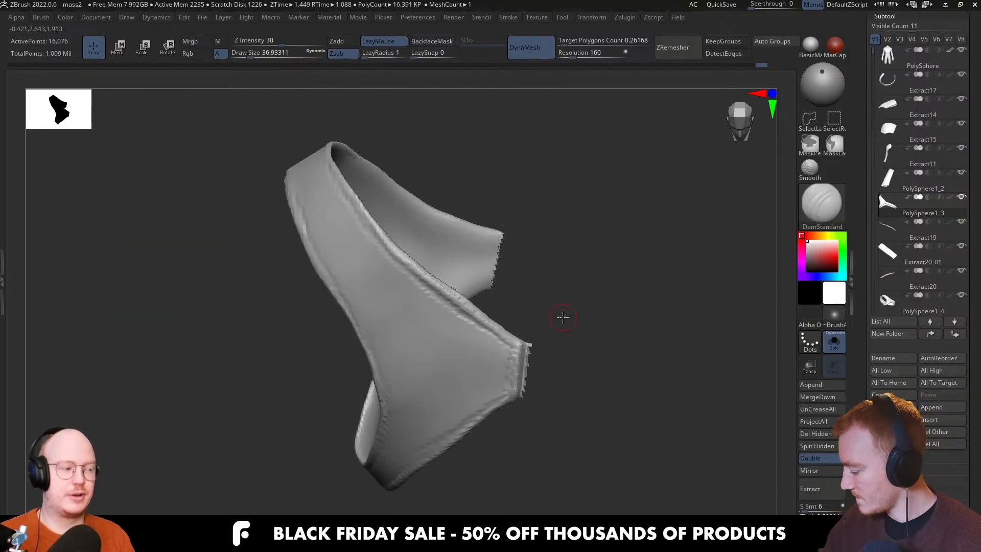
{"action": "left_click", "coordinate": [820, 446]}
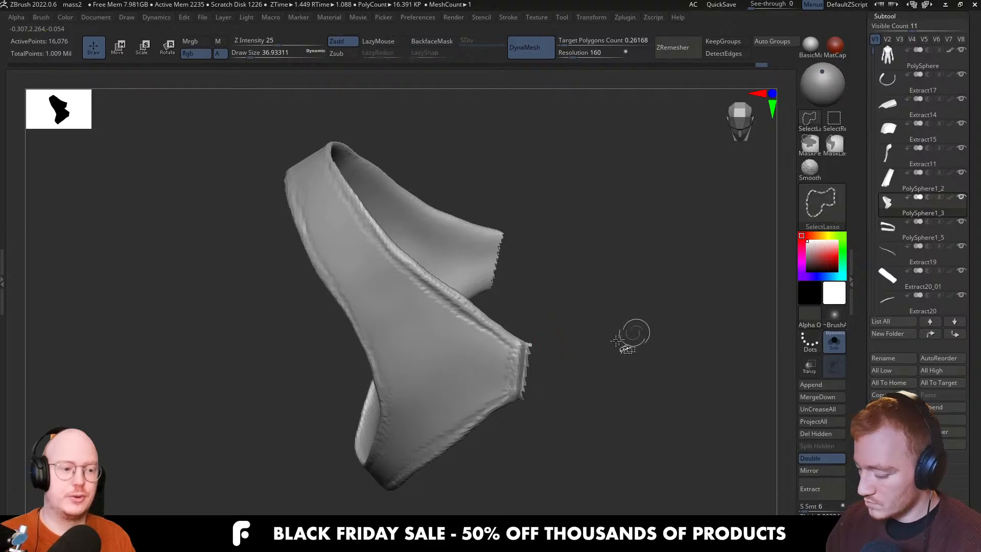
Re-DynaMesh the shoulder panel to close its cut ends and smooth the jagged front edge
{"action": "left_click_drag", "start_coordinate": [609, 201], "coordinate": [595, 250], "text": "ctrl"}
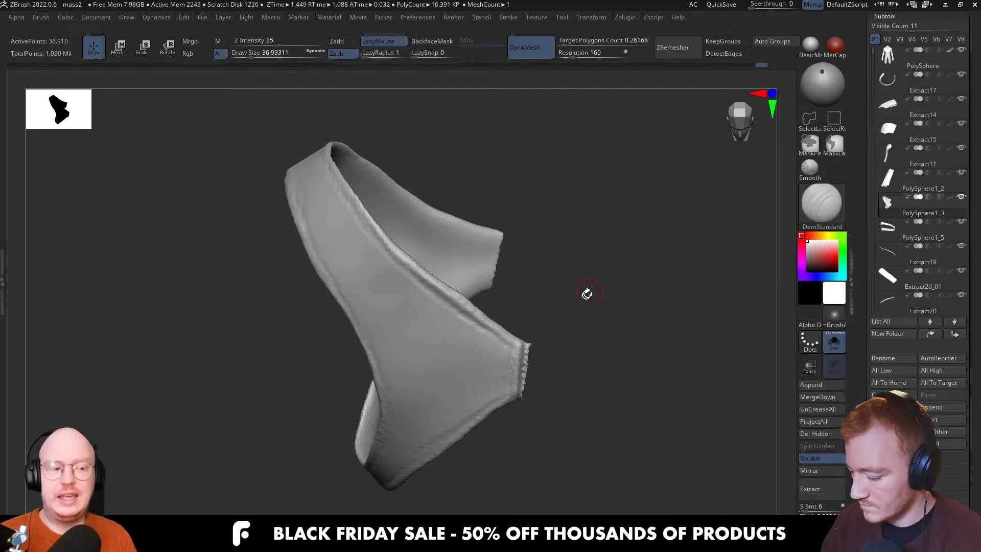
{"action": "right_click_drag", "start_coordinate": [586, 293], "coordinate": [455, 409]}
{"action": "left_click_drag", "start_coordinate": [398, 390], "coordinate": [395, 339], "text": "shift"}
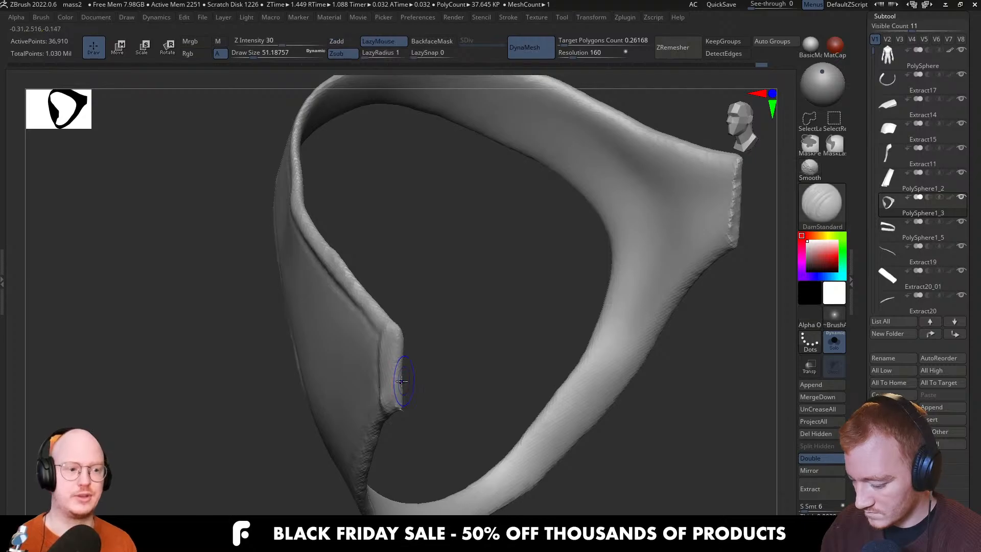
{"action": "left_click_drag", "start_coordinate": [400, 375], "coordinate": [401, 358], "text": "shift"}
{"action": "mouse_move", "coordinate": [402, 377]}
{"action": "right_mouse_down"}
{"action": "mouse_move", "coordinate": [447, 383]}
{"action": "mouse_move", "coordinate": [436, 380]}
{"action": "mouse_move", "coordinate": [477, 324]}
{"action": "mouse_move", "coordinate": [603, 291]}
{"action": "mouse_move", "coordinate": [416, 324]}
{"action": "mouse_move", "coordinate": [440, 331]}
{"action": "mouse_move", "coordinate": [388, 324]}
{"action": "mouse_move", "coordinate": [372, 296]}
{"action": "mouse_move", "coordinate": [528, 326]}
{"action": "mouse_move", "coordinate": [473, 351]}
{"action": "mouse_move", "coordinate": [504, 349]}
{"action": "mouse_move", "coordinate": [508, 361]}
{"action": "mouse_move", "coordinate": [474, 333]}
{"action": "mouse_move", "coordinate": [467, 343]}
{"action": "right_mouse_up"}
Select the split-off PolySphere1_5 strap among all subtools and adjust its front end with the Move brush
{"action": "key", "text": "alt+s"}
{"action": "left_click", "coordinate": [516, 337], "text": "alt"}
{"action": "key", "text": "b"}
{"action": "key", "text": "m"}
{"action": "key", "text": "v"}
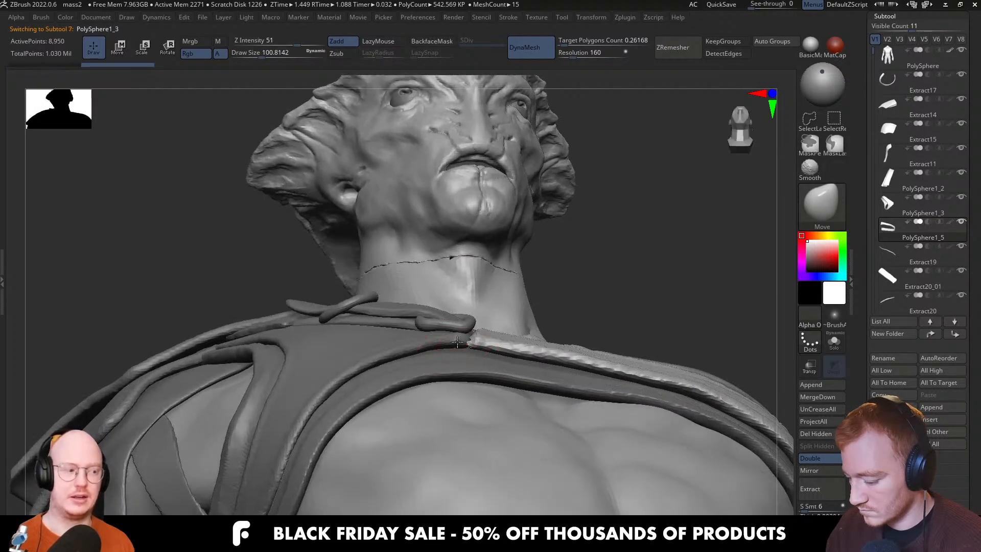
Reshape the front end of the PolySphere1_3 shoulder panel below the square buckle with the Move brush
{"action": "left_click", "coordinate": [458, 343], "text": "alt"}
{"action": "key", "text": "s"}
{"action": "left_click_drag", "start_coordinate": [461, 345], "coordinate": [467, 348]}
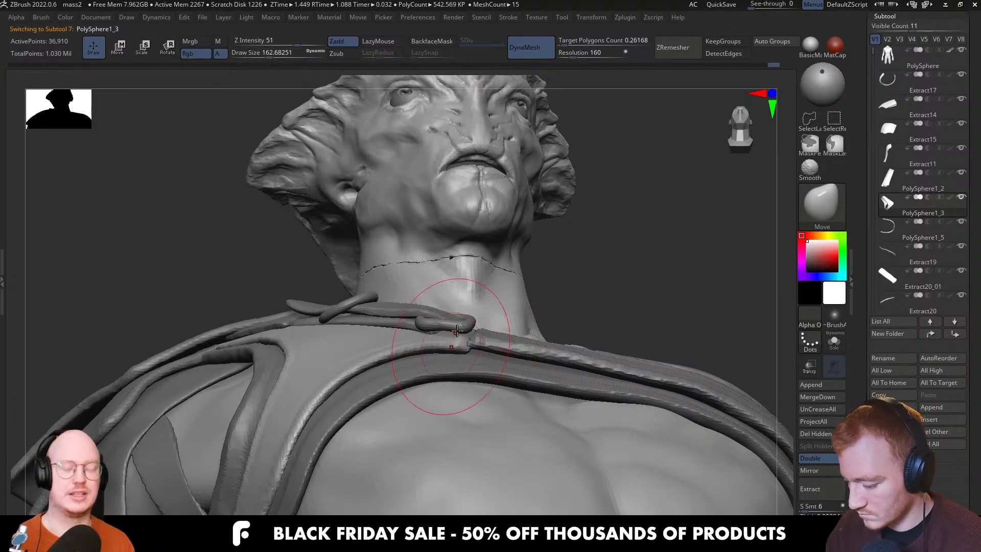
{"action": "mouse_move", "coordinate": [458, 331]}
{"action": "right_mouse_down"}
{"action": "mouse_move", "coordinate": [437, 340]}
{"action": "mouse_move", "coordinate": [565, 333]}
{"action": "mouse_move", "coordinate": [513, 331]}
{"action": "mouse_move", "coordinate": [549, 330]}
{"action": "mouse_move", "coordinate": [490, 364]}
{"action": "mouse_move", "coordinate": [509, 323]}
{"action": "right_mouse_up"}
Select the PM3D_Ring3D1 subtool and nudge the square buckle toward the strap junction with the Move brush
{"action": "left_click", "coordinate": [513, 331], "text": "alt"}
{"action": "key", "text": "s"}
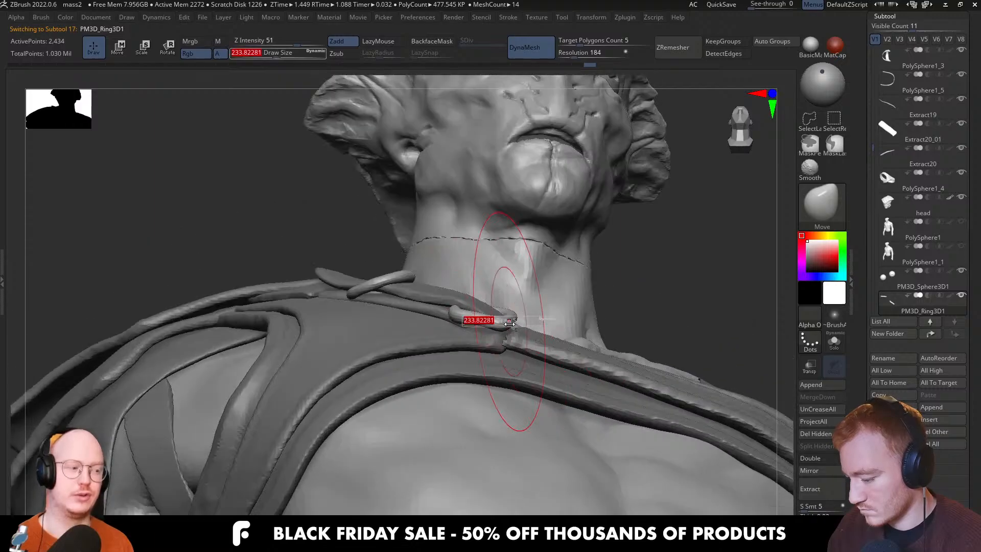
{"action": "left_click_drag", "start_coordinate": [510, 323], "coordinate": [512, 324]}
{"action": "right_click_drag", "start_coordinate": [513, 341], "coordinate": [513, 323]}
{"action": "key", "text": "s"}
{"action": "left_click_drag", "start_coordinate": [512, 332], "coordinate": [503, 330]}
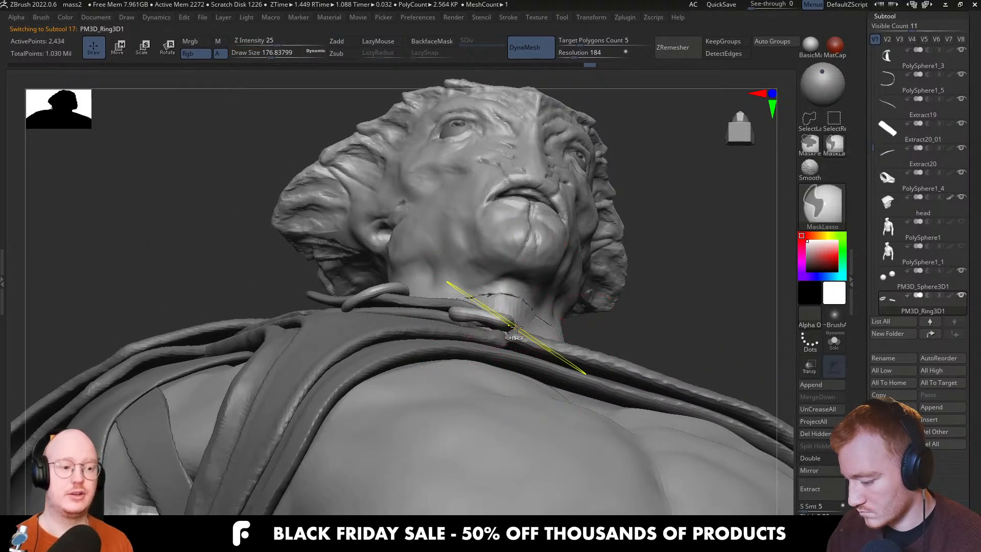
Undo the last buckle adjustment and refine the fit at the buckle's lower end with the Move brush
{"action": "key", "text": "ctrl+z"}
{"action": "right_click_drag", "start_coordinate": [512, 323], "coordinate": [527, 325]}
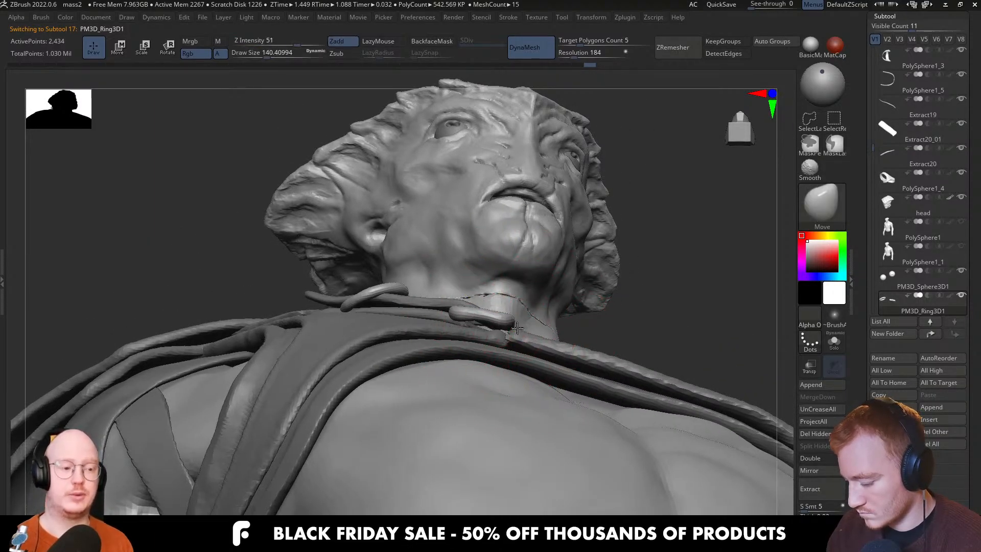
{"action": "key", "text": "w"}
{"action": "key", "text": "q"}
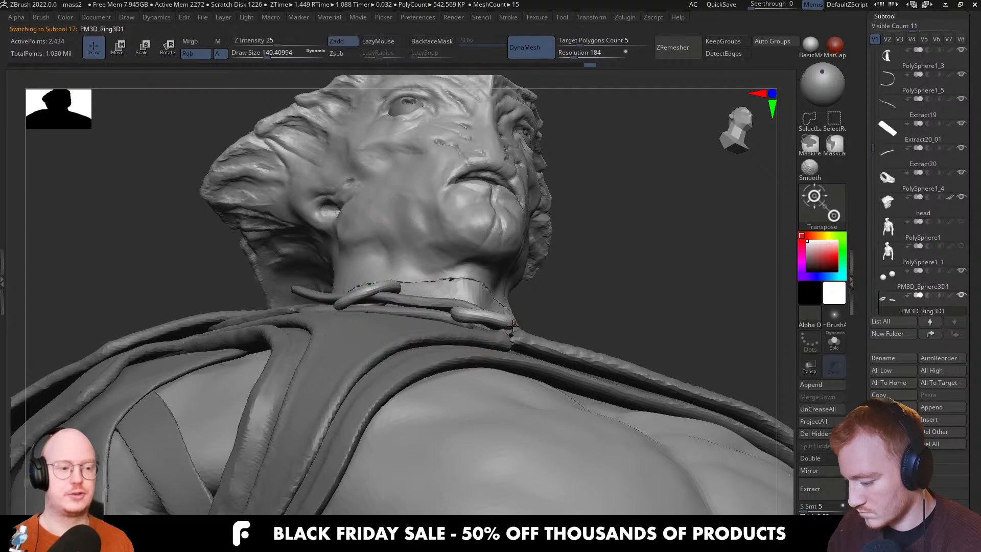
{"action": "key", "text": "w"}
{"action": "key", "text": "q"}
{"action": "mouse_move", "coordinate": [515, 326]}
{"action": "right_mouse_down"}
{"action": "mouse_move", "coordinate": [561, 320]}
{"action": "mouse_move", "coordinate": [476, 307]}
{"action": "mouse_move", "coordinate": [501, 299]}
{"action": "right_mouse_up"}
{"action": "left_click", "coordinate": [509, 306], "text": "alt"}
{"action": "key", "text": "s"}
{"action": "left_click_drag", "start_coordinate": [501, 299], "coordinate": [499, 299]}
{"action": "mouse_move", "coordinate": [513, 293]}
{"action": "right_mouse_down"}
{"action": "mouse_move", "coordinate": [488, 284]}
{"action": "mouse_move", "coordinate": [531, 282]}
{"action": "mouse_move", "coordinate": [531, 312]}
{"action": "mouse_move", "coordinate": [554, 335]}
{"action": "mouse_move", "coordinate": [536, 348]}
{"action": "mouse_move", "coordinate": [542, 338]}
{"action": "mouse_move", "coordinate": [561, 353]}
{"action": "mouse_move", "coordinate": [486, 433]}
{"action": "right_mouse_up"}
Isolate the PolySphere1_5 strap and re-DynaMesh it to close its cut ends
{"action": "left_click", "coordinate": [554, 348], "text": "alt"}
{"action": "key", "text": "shift+alt+s"}
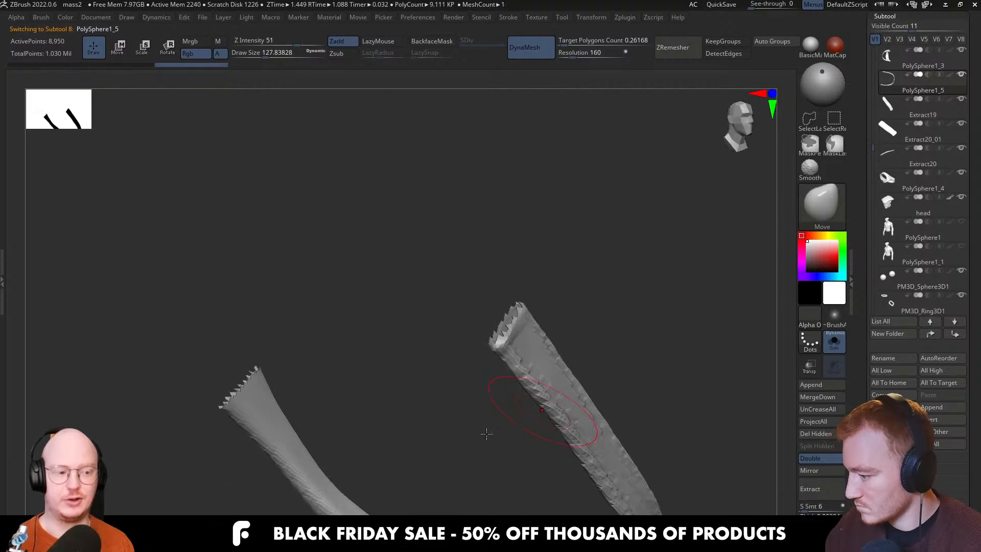
{"action": "left_click_drag", "start_coordinate": [599, 176], "coordinate": [593, 225], "text": "ctrl"}
{"action": "right_click_drag", "start_coordinate": [572, 365], "coordinate": [526, 342]}
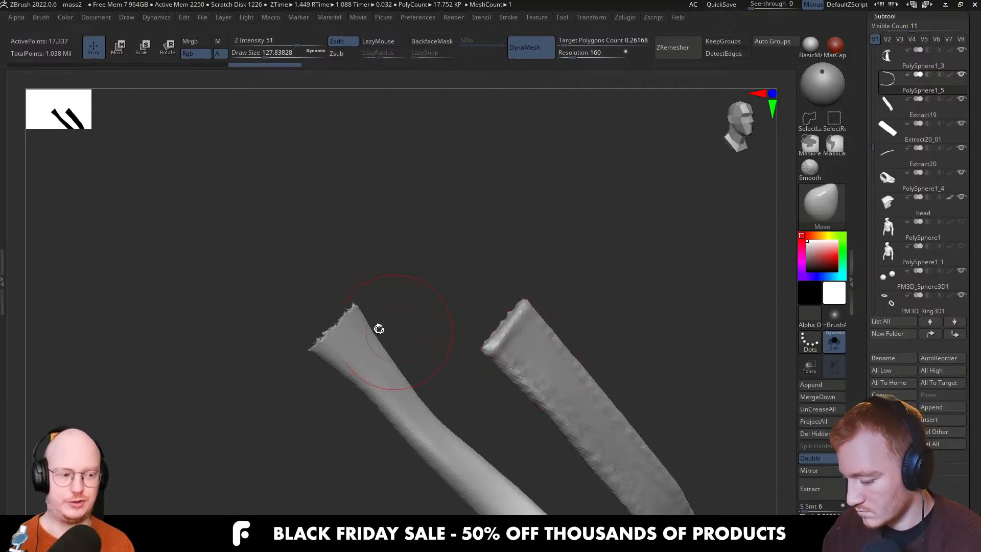
Smooth the cut ends of the isolated PolySphere1_5 strap, re-DynaMesh it and show the other subtools again
{"action": "left_click_drag", "start_coordinate": [357, 318], "coordinate": [329, 325], "text": "shift"}
{"action": "left_click_drag", "start_coordinate": [621, 214], "coordinate": [596, 257], "text": "ctrl"}
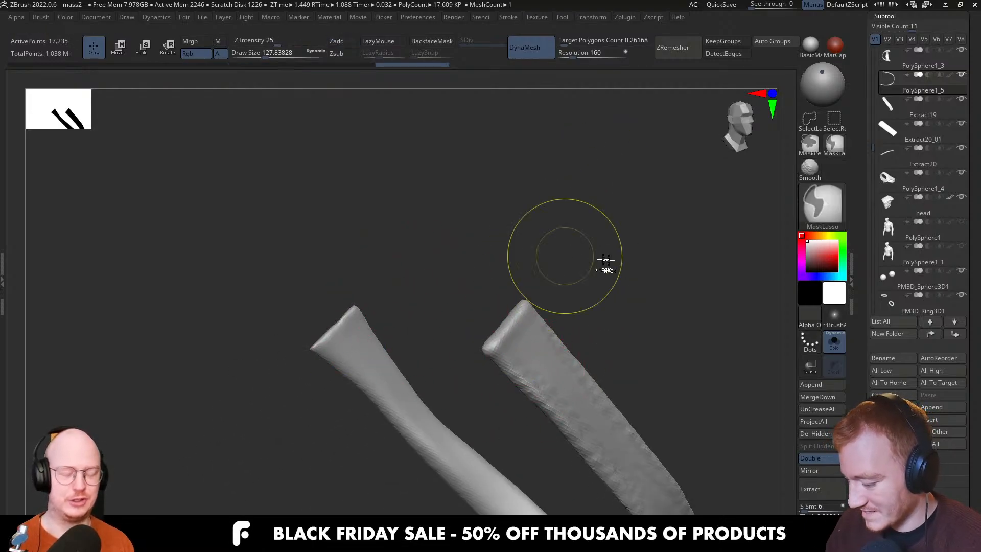
{"action": "key", "text": "alt+shift+s"}
Nudge the PolySphere1_5 strap where it meets the square buckle on the chest with the Move brush
{"action": "mouse_move", "coordinate": [570, 327]}
{"action": "right_mouse_down"}
{"action": "mouse_move", "coordinate": [530, 344]}
{"action": "mouse_move", "coordinate": [510, 325]}
{"action": "right_mouse_up"}
{"action": "key", "text": "s"}
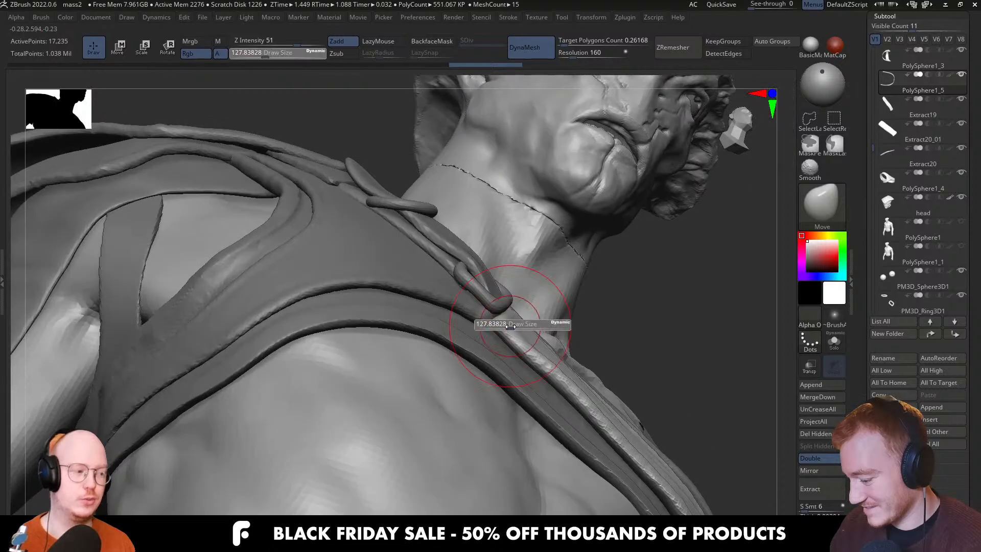
{"action": "left_click_drag", "start_coordinate": [510, 325], "coordinate": [507, 325]}
{"action": "key", "text": "s"}
{"action": "right_click_drag", "start_coordinate": [507, 325], "coordinate": [580, 302]}
{"action": "left_click_drag", "start_coordinate": [576, 293], "coordinate": [574, 288]}
{"action": "mouse_move", "coordinate": [575, 289]}
{"action": "right_mouse_down"}
{"action": "mouse_move", "coordinate": [586, 296]}
{"action": "mouse_move", "coordinate": [482, 158]}
{"action": "mouse_move", "coordinate": [587, 373]}
{"action": "right_mouse_up"}
{"action": "key", "text": "s"}
{"action": "left_click_drag", "start_coordinate": [571, 353], "coordinate": [566, 353]}
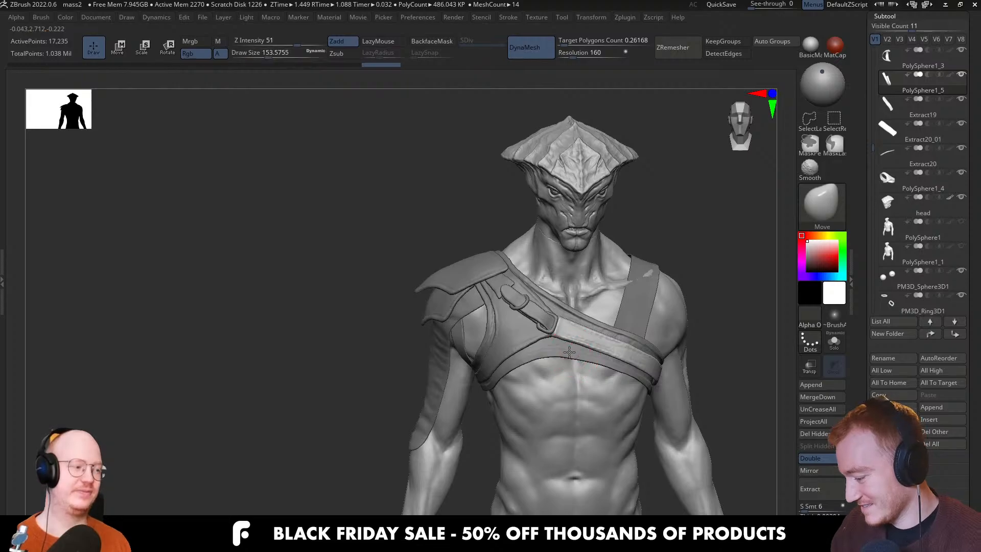
Examine the harness layers from the front and three-quarter views, checking how the straps cross the chest
{"action": "left_click", "coordinate": [617, 365], "text": "alt"}
{"action": "mouse_move", "coordinate": [616, 366]}
{"action": "right_mouse_down"}
{"action": "mouse_move", "coordinate": [574, 385]}
{"action": "mouse_move", "coordinate": [582, 405]}
{"action": "mouse_move", "coordinate": [580, 379]}
{"action": "right_mouse_up"}
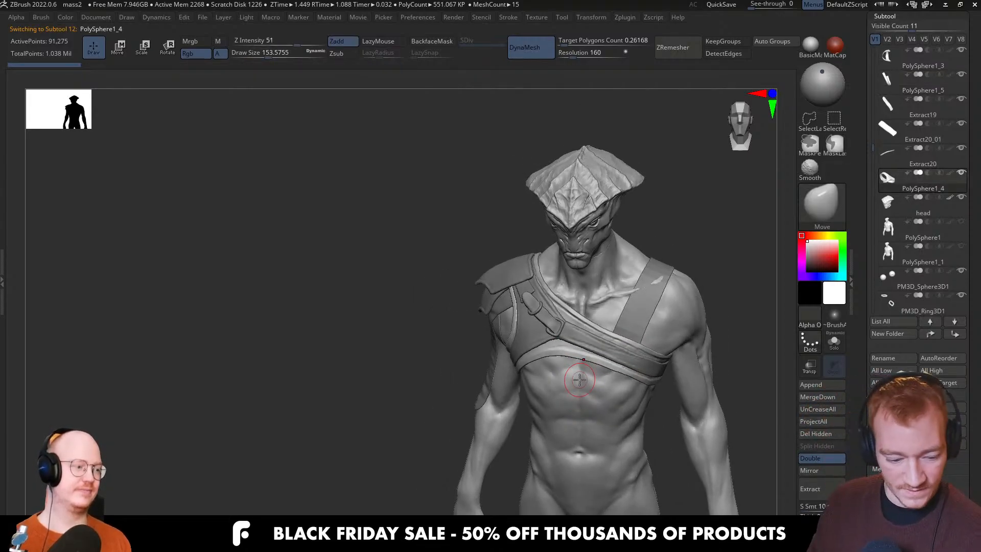
{"action": "right_click_drag", "start_coordinate": [580, 379], "coordinate": [616, 331]}
{"action": "mouse_move", "coordinate": [603, 365]}
{"action": "right_mouse_down"}
{"action": "mouse_move", "coordinate": [607, 377]}
{"action": "mouse_move", "coordinate": [567, 387]}
{"action": "mouse_move", "coordinate": [603, 369]}
{"action": "mouse_move", "coordinate": [584, 363]}
{"action": "right_mouse_up"}
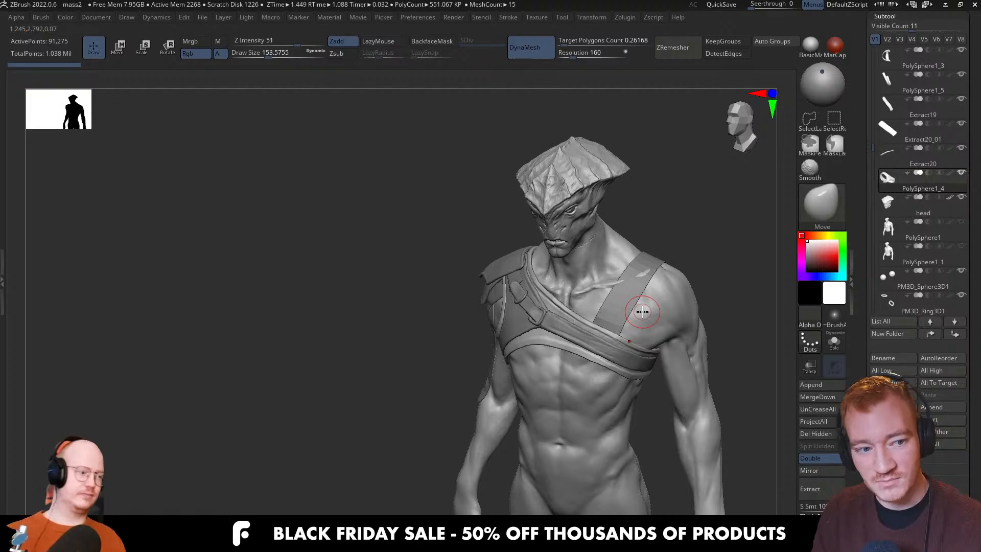
{"action": "right_click_drag", "start_coordinate": [576, 352], "coordinate": [583, 368], "text": "shift"}
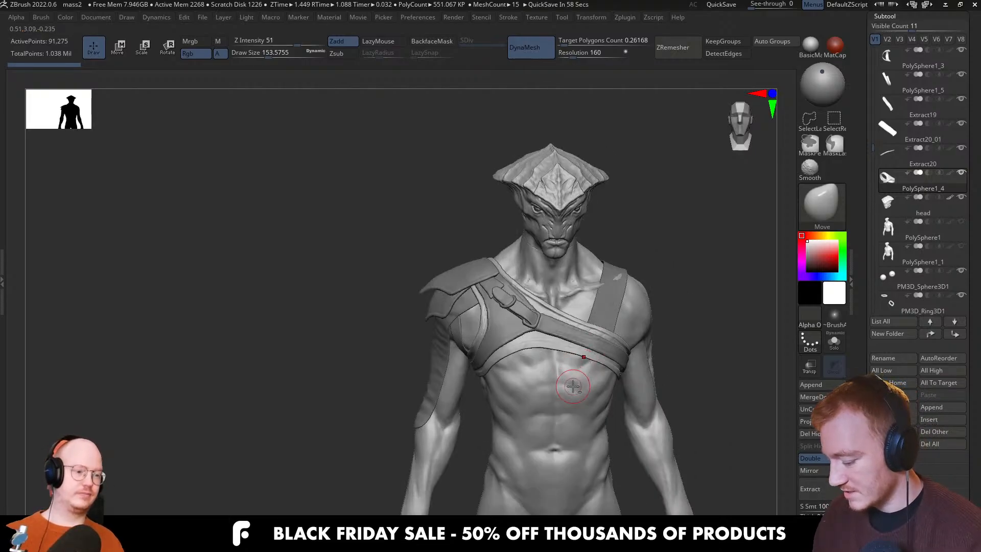
{"action": "left_click", "coordinate": [573, 386], "text": "alt"}
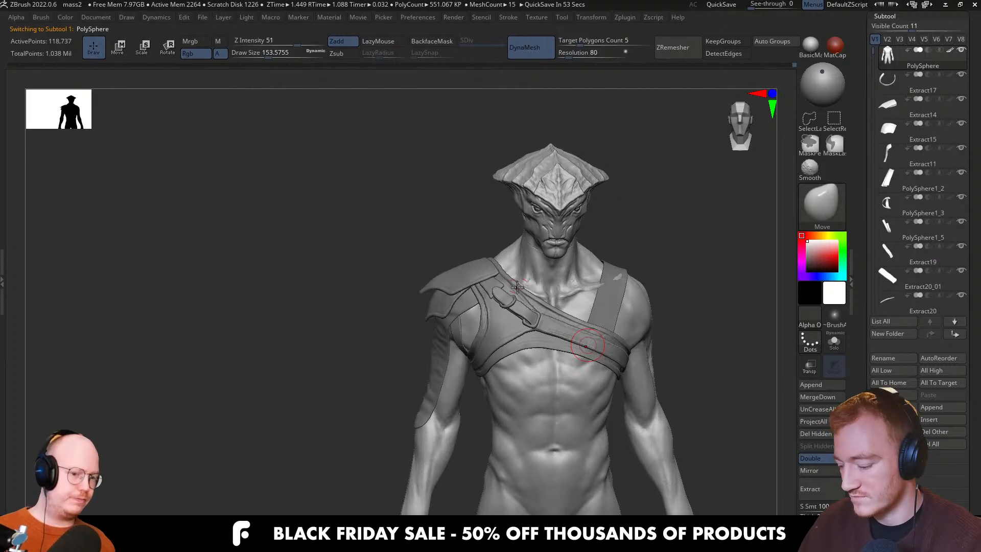
{"action": "right_click_drag", "start_coordinate": [587, 306], "coordinate": [647, 265], "text": "shift"}
{"action": "right_click_drag", "start_coordinate": [642, 327], "coordinate": [584, 321], "text": "ctrl"}
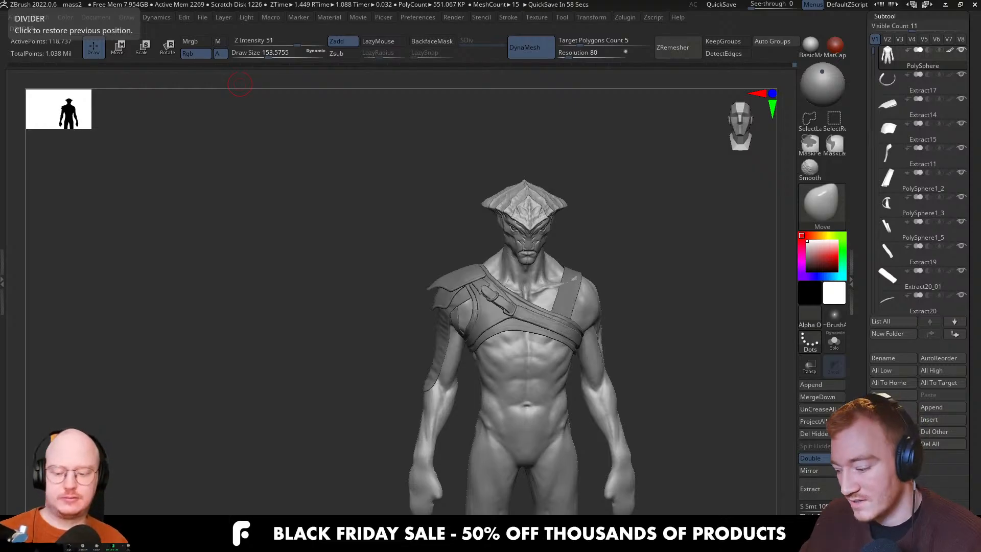
{"action": "right_click_drag", "start_coordinate": [574, 274], "coordinate": [561, 305], "text": "ctrl"}
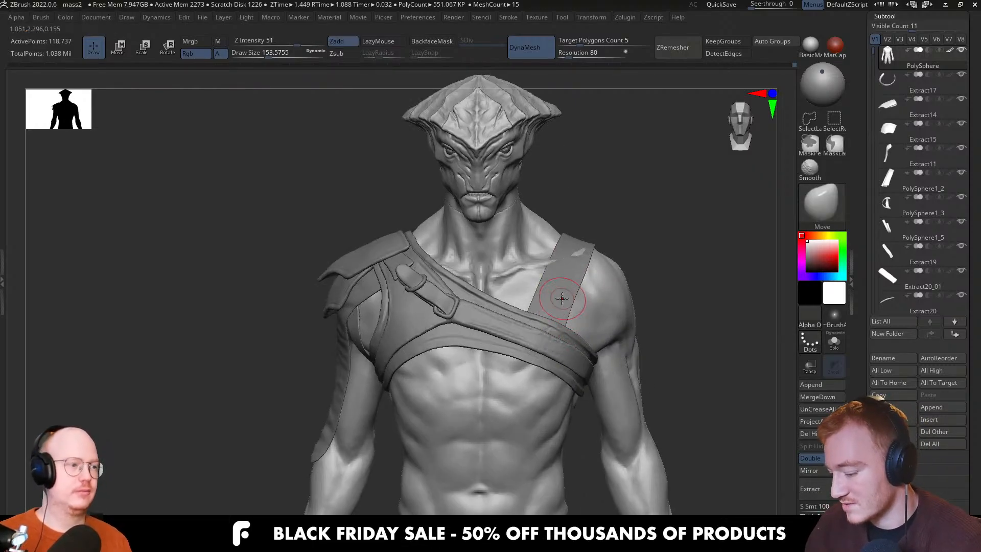
Select the PolySphere1_2 shoulder strap and adjust its fit over the shoulder with an enlarged Move brush
{"action": "left_click", "coordinate": [566, 296], "text": "alt"}
{"action": "key", "text": "shift+f"}
{"action": "key", "text": "shift+f"}
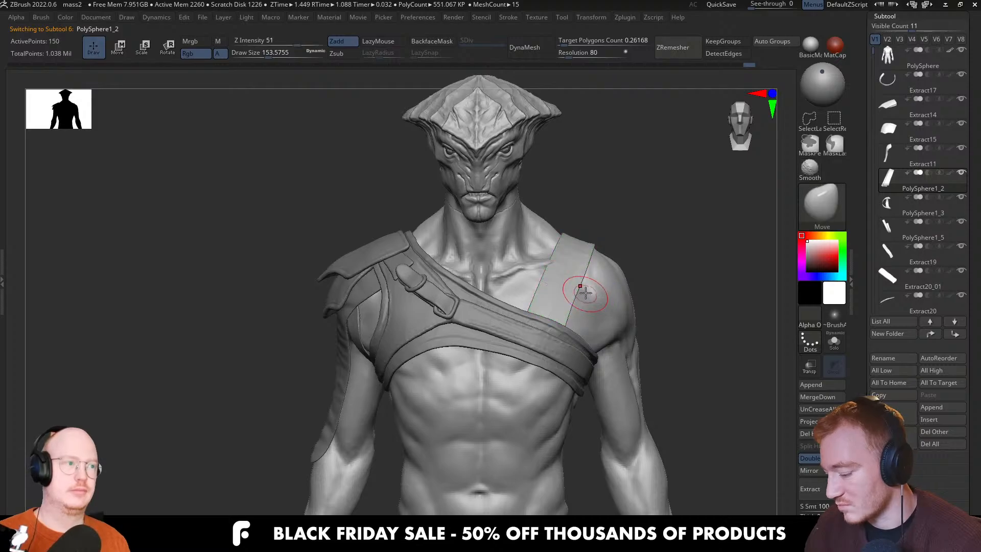
{"action": "mouse_move", "coordinate": [576, 280]}
{"action": "right_mouse_down"}
{"action": "mouse_move", "coordinate": [551, 396]}
{"action": "mouse_move", "coordinate": [537, 344]}
{"action": "mouse_move", "coordinate": [572, 259]}
{"action": "right_mouse_up"}
{"action": "key", "text": "s"}
{"action": "left_click_drag", "start_coordinate": [572, 259], "coordinate": [572, 254]}
{"action": "right_click_drag", "start_coordinate": [542, 266], "coordinate": [635, 258]}
{"action": "key", "text": "s"}
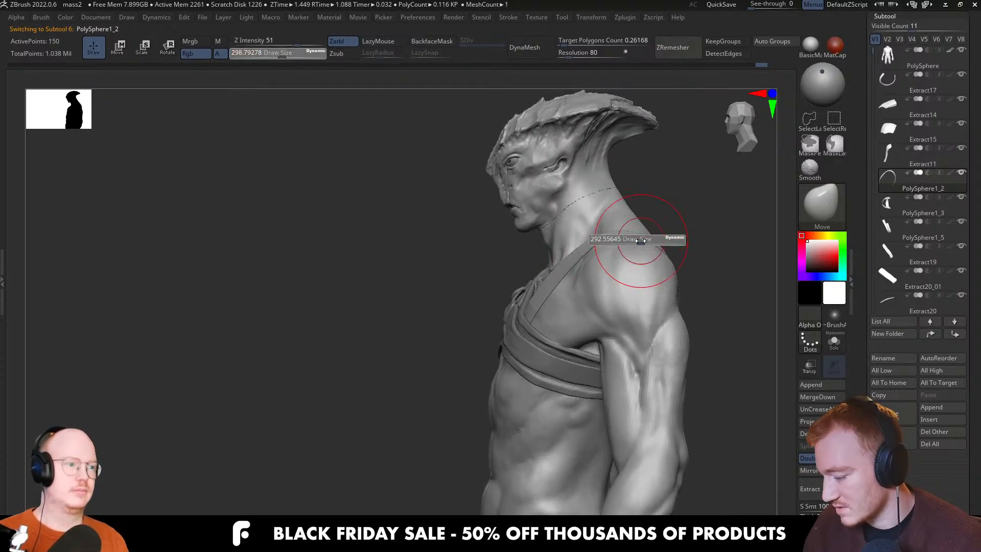
{"action": "left_click_drag", "start_coordinate": [642, 238], "coordinate": [634, 238]}
{"action": "mouse_move", "coordinate": [629, 252]}
{"action": "right_mouse_down"}
{"action": "mouse_move", "coordinate": [626, 284]}
{"action": "mouse_move", "coordinate": [700, 245]}
{"action": "mouse_move", "coordinate": [661, 267]}
{"action": "mouse_move", "coordinate": [745, 252]}
{"action": "mouse_move", "coordinate": [712, 245]}
{"action": "mouse_move", "coordinate": [649, 291]}
{"action": "mouse_move", "coordinate": [712, 291]}
{"action": "mouse_move", "coordinate": [695, 306]}
{"action": "mouse_move", "coordinate": [723, 329]}
{"action": "mouse_move", "coordinate": [511, 353]}
{"action": "right_mouse_up"}
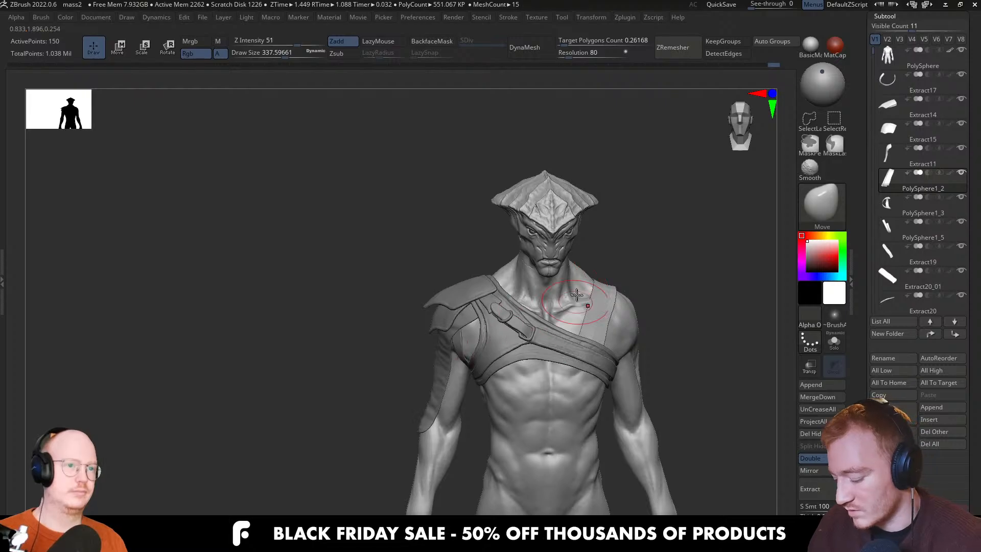
Select the PolySphere1_3 shoulder panel and refine its fit from the chest around to the back with the Move brush
{"action": "right_click_drag", "start_coordinate": [696, 274], "coordinate": [518, 371]}
{"action": "mouse_move", "coordinate": [518, 371]}
{"action": "right_mouse_down"}
{"action": "mouse_move", "coordinate": [535, 380]}
{"action": "mouse_move", "coordinate": [506, 368]}
{"action": "mouse_move", "coordinate": [511, 397]}
{"action": "right_mouse_up"}
{"action": "right_click_drag", "start_coordinate": [510, 397], "coordinate": [503, 352], "text": "ctrl"}
{"action": "left_click", "coordinate": [494, 343], "text": "alt"}
{"action": "key", "text": "s"}
{"action": "left_click_drag", "start_coordinate": [504, 351], "coordinate": [495, 351]}
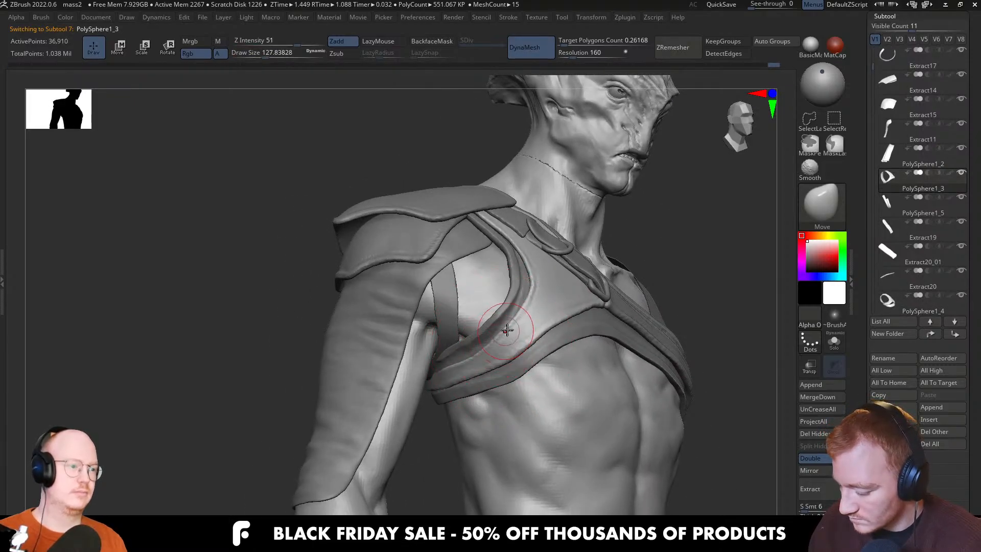
{"action": "right_click_drag", "start_coordinate": [532, 295], "coordinate": [470, 358]}
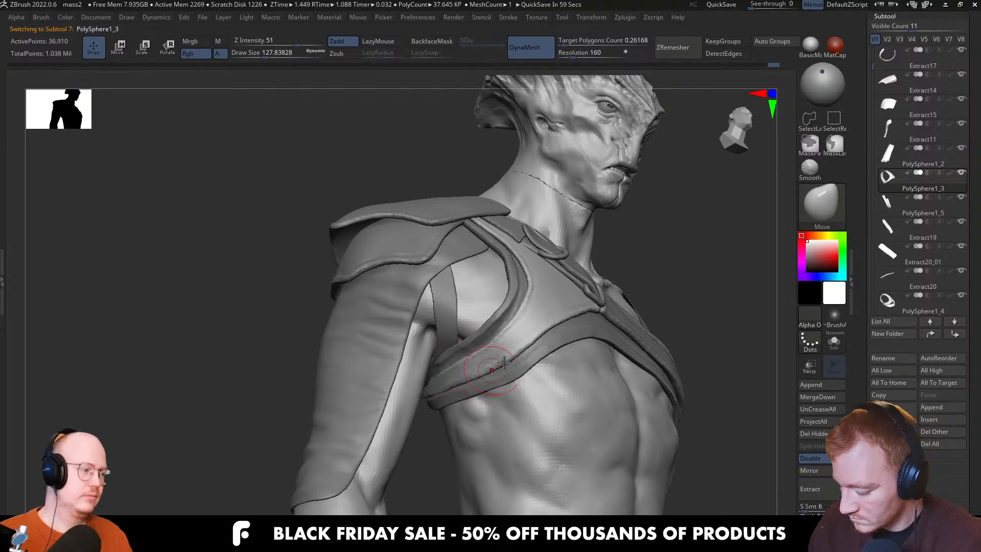
{"action": "mouse_move", "coordinate": [503, 347]}
{"action": "right_mouse_down"}
{"action": "mouse_move", "coordinate": [442, 382]}
{"action": "mouse_move", "coordinate": [470, 358]}
{"action": "mouse_move", "coordinate": [449, 329]}
{"action": "right_mouse_up"}
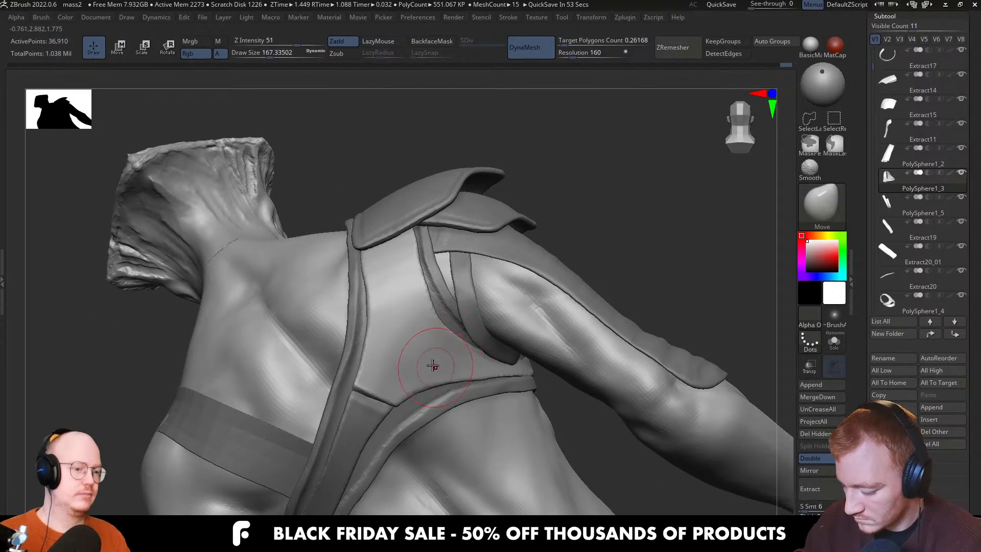
{"action": "right_click_drag", "start_coordinate": [431, 364], "coordinate": [403, 352]}
Select the PolySphere1_5 strap and reshape its rear end below the shoulder panel with the Move brush
{"action": "mouse_move", "coordinate": [373, 383]}
{"action": "right_mouse_down", "text": "ctrl"}
{"action": "mouse_move", "coordinate": [378, 372]}
{"action": "mouse_move", "coordinate": [366, 367]}
{"action": "mouse_move", "coordinate": [388, 376]}
{"action": "right_mouse_up", "text": "ctrl"}
{"action": "left_click", "coordinate": [380, 378], "text": "alt"}
{"action": "left_click_drag", "start_coordinate": [387, 375], "coordinate": [390, 375]}
{"action": "left_click_drag", "start_coordinate": [377, 372], "coordinate": [389, 353]}
{"action": "mouse_move", "coordinate": [392, 343]}
{"action": "right_mouse_down"}
{"action": "mouse_move", "coordinate": [363, 345]}
{"action": "mouse_move", "coordinate": [389, 362]}
{"action": "right_mouse_up"}
Isolate the PolySphere1_5 strap and flatten its cut end with the TrimDynamic brush, then show the full character
{"action": "key", "text": "2"}
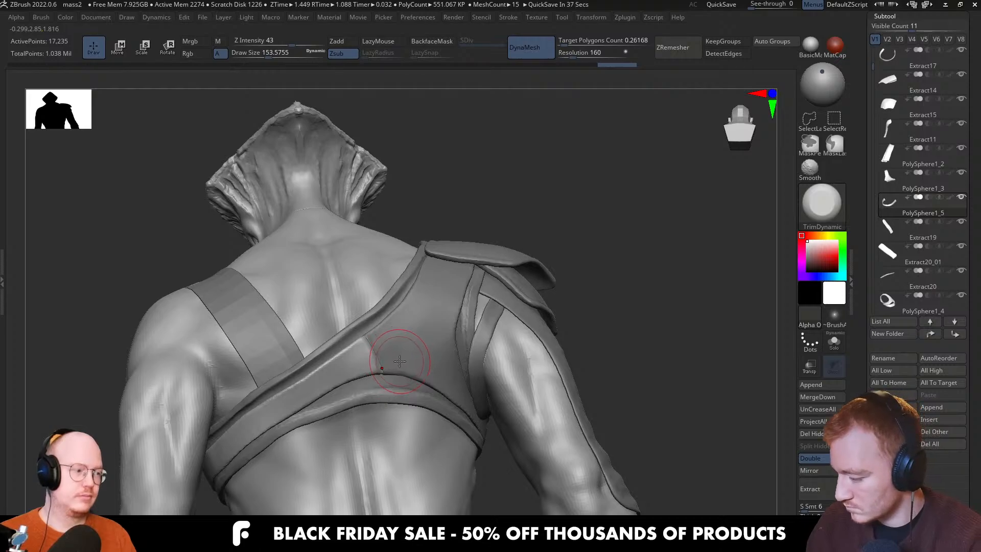
{"action": "key", "text": "1"}
{"action": "key", "text": "2"}
{"action": "right_click_drag", "start_coordinate": [394, 345], "coordinate": [380, 360], "text": "ctrl"}
{"action": "key", "text": "s"}
{"action": "mouse_move", "coordinate": [381, 360]}
{"action": "right_mouse_down", "text": "ctrl"}
{"action": "mouse_move", "coordinate": [385, 407]}
{"action": "mouse_move", "coordinate": [377, 361]}
{"action": "mouse_move", "coordinate": [391, 365]}
{"action": "mouse_move", "coordinate": [374, 337]}
{"action": "right_mouse_up", "text": "ctrl"}
{"action": "key", "text": "bracketleft"}
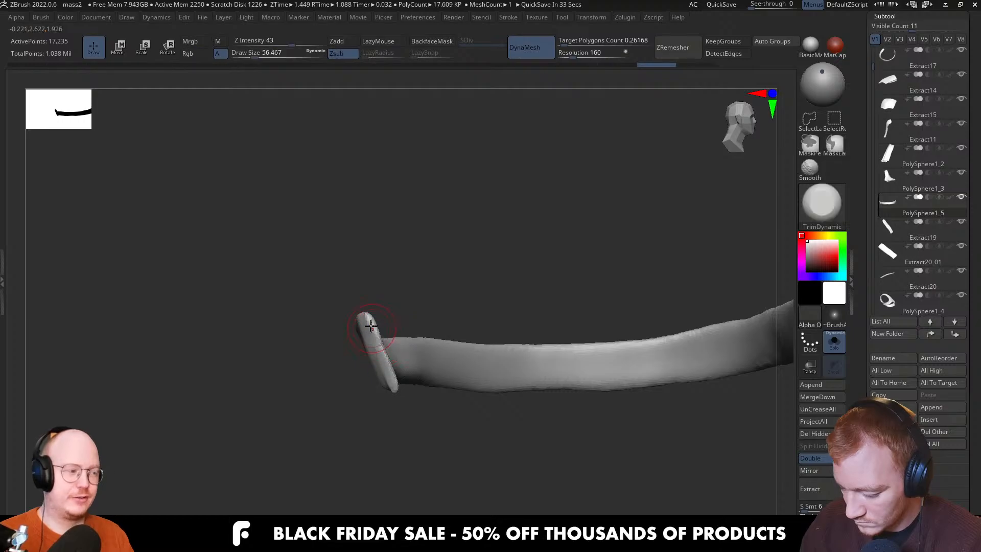
{"action": "left_click_drag", "start_coordinate": [373, 329], "coordinate": [392, 381]}
{"action": "mouse_move", "coordinate": [381, 354]}
{"action": "right_mouse_down"}
{"action": "mouse_move", "coordinate": [436, 322]}
{"action": "mouse_move", "coordinate": [391, 309]}
{"action": "mouse_move", "coordinate": [410, 330]}
{"action": "mouse_move", "coordinate": [402, 343]}
{"action": "mouse_move", "coordinate": [419, 368]}
{"action": "mouse_move", "coordinate": [423, 324]}
{"action": "mouse_move", "coordinate": [559, 322]}
{"action": "mouse_move", "coordinate": [543, 346]}
{"action": "right_mouse_up"}
{"action": "key", "text": "ctrl+shift+z"}
{"action": "key", "text": "ctrl+shift+z"}
{"action": "key", "text": "ctrl+shift+z"}
{"action": "key", "text": "alt+s"}
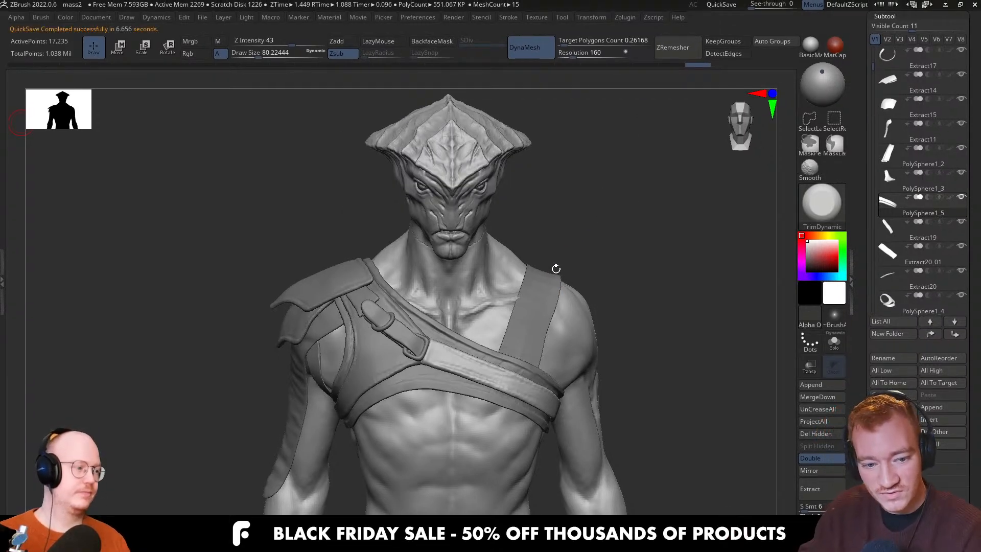
{"action": "mouse_move", "coordinate": [522, 330]}
{"action": "right_mouse_down"}
{"action": "mouse_move", "coordinate": [528, 325]}
{"action": "mouse_move", "coordinate": [508, 340]}
{"action": "mouse_move", "coordinate": [503, 284]}
{"action": "right_mouse_up"}
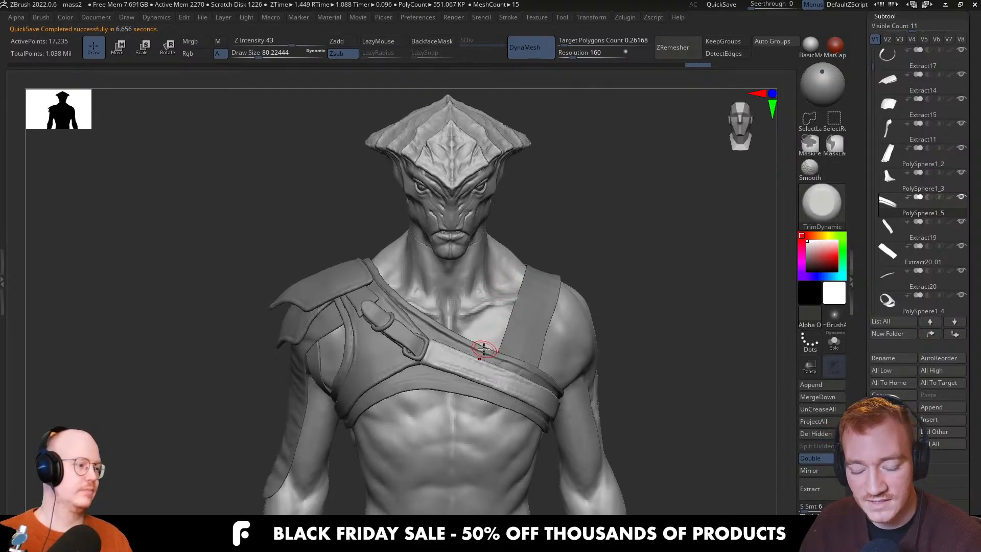
{"action": "right_click_drag", "start_coordinate": [491, 339], "coordinate": [529, 348]}
{"action": "right_click_drag", "start_coordinate": [356, 348], "coordinate": [486, 279], "text": "alt"}
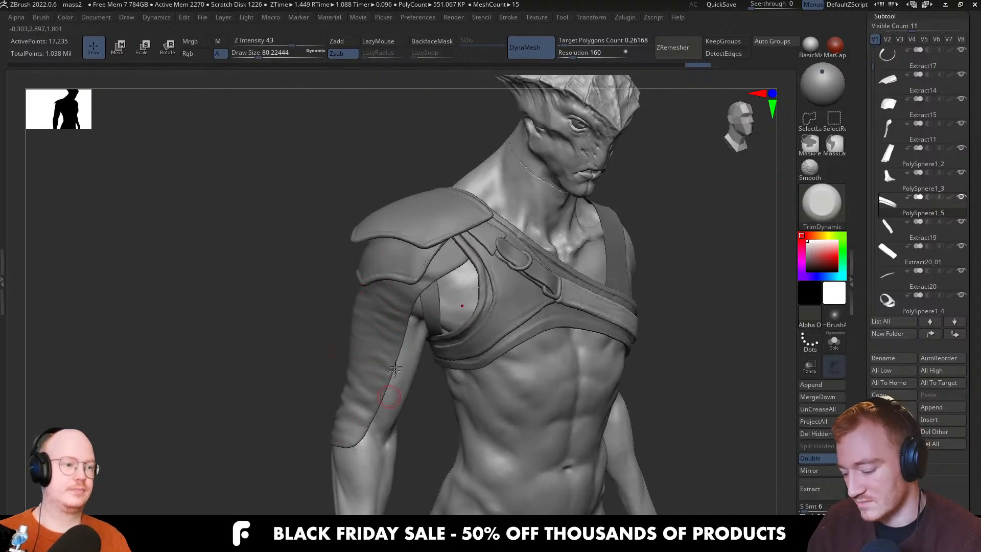
{"action": "right_click_drag", "start_coordinate": [413, 335], "coordinate": [342, 402]}
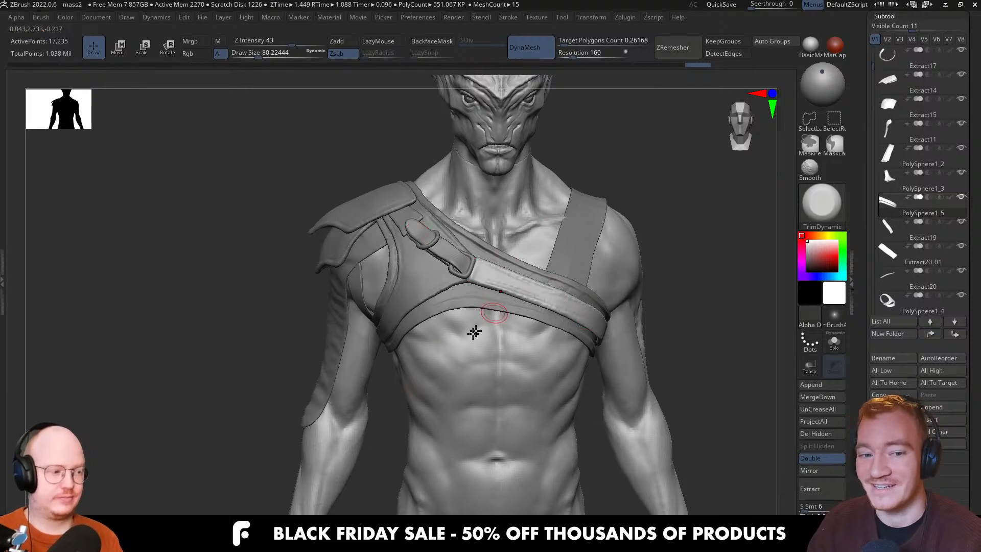
Fit the PolySphere1_5 strap to the harness along the side of the ribcage below the armpit with the Move brush
{"action": "mouse_move", "coordinate": [434, 406]}
{"action": "right_mouse_down"}
{"action": "mouse_move", "coordinate": [605, 331]}
{"action": "mouse_move", "coordinate": [626, 353]}
{"action": "mouse_move", "coordinate": [601, 339]}
{"action": "right_mouse_up"}
{"action": "left_click_drag", "start_coordinate": [601, 339], "coordinate": [591, 307]}
{"action": "key", "text": "b"}
{"action": "key", "text": "m"}
{"action": "key", "text": "v"}
{"action": "right_click_drag", "start_coordinate": [588, 318], "coordinate": [589, 326]}
{"action": "left_click_drag", "start_coordinate": [589, 326], "coordinate": [603, 332]}
{"action": "right_click_drag", "start_coordinate": [603, 332], "coordinate": [624, 335]}
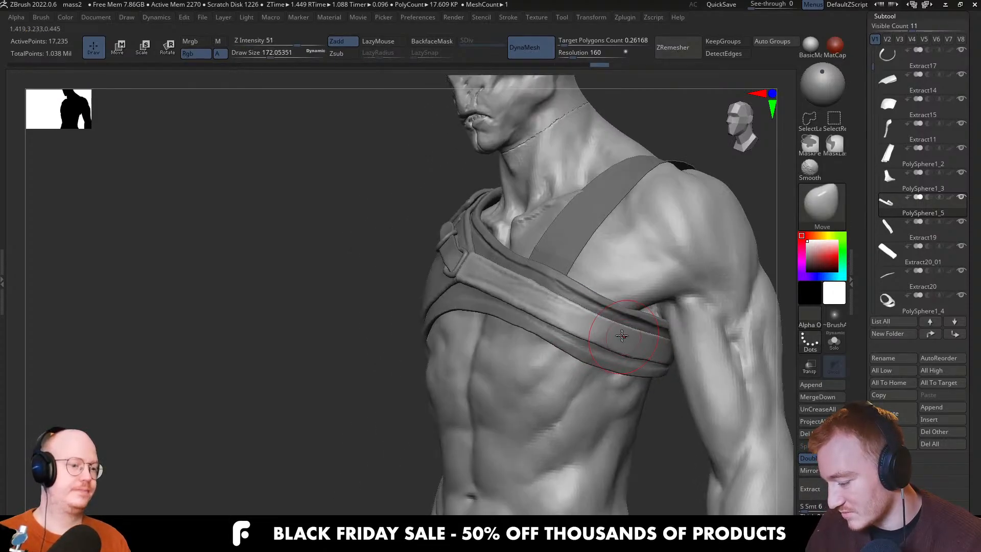
{"action": "key", "text": "bracketright"}
{"action": "left_click_drag", "start_coordinate": [598, 324], "coordinate": [603, 329]}
{"action": "right_click_drag", "start_coordinate": [631, 344], "coordinate": [627, 352]}
{"action": "left_click_drag", "start_coordinate": [627, 352], "coordinate": [642, 358]}
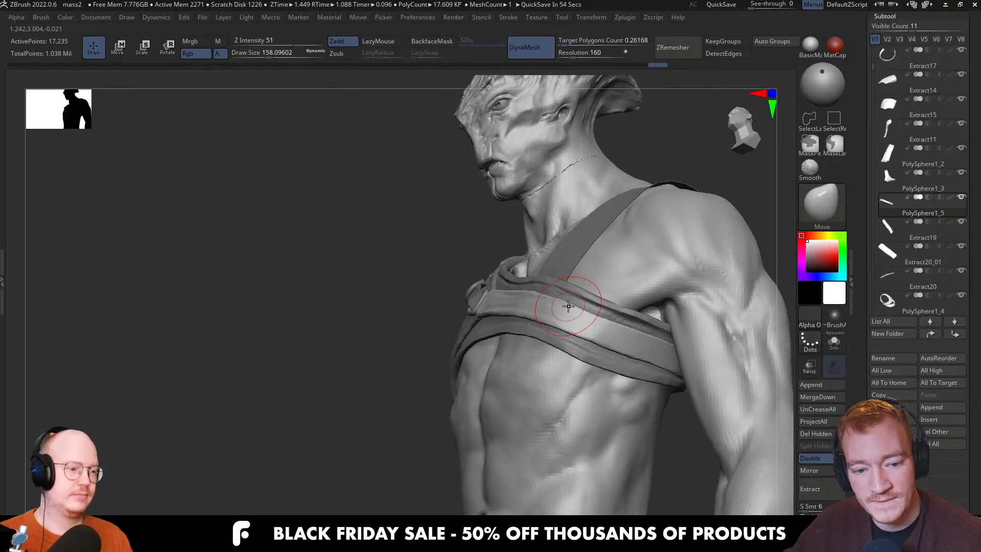
Review the harness from the front and check the reference photo of the seated man in samurai clothing
{"action": "right_click_drag", "start_coordinate": [563, 355], "coordinate": [537, 393], "text": "shift"}
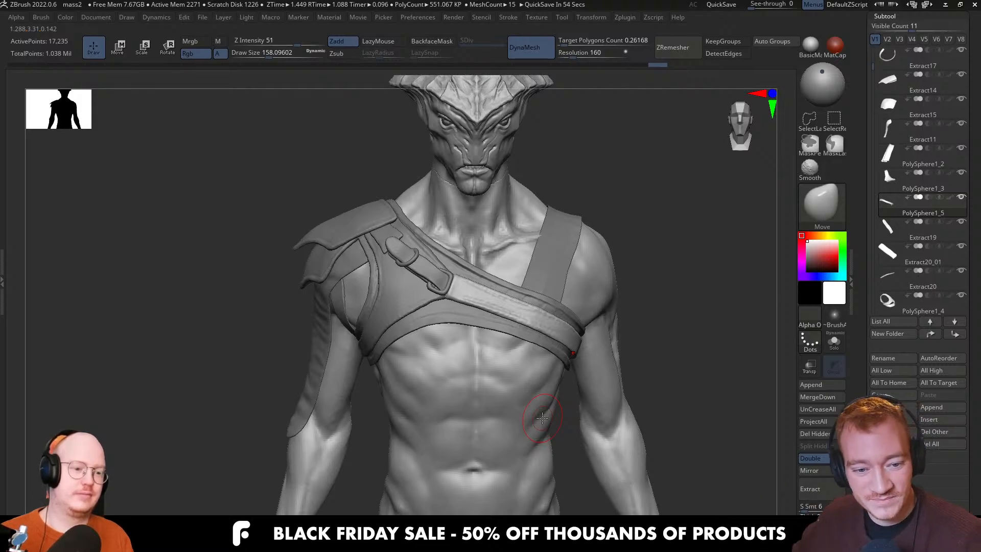
{"action": "right_click_drag", "start_coordinate": [512, 308], "coordinate": [537, 316]}
{"action": "mouse_move", "coordinate": [526, 316]}
{"action": "right_mouse_down"}
{"action": "mouse_move", "coordinate": [565, 315]}
{"action": "mouse_move", "coordinate": [547, 340]}
{"action": "mouse_move", "coordinate": [541, 302]}
{"action": "mouse_move", "coordinate": [536, 337]}
{"action": "mouse_move", "coordinate": [484, 318]}
{"action": "mouse_move", "coordinate": [540, 346]}
{"action": "mouse_move", "coordinate": [497, 358]}
{"action": "mouse_move", "coordinate": [505, 339]}
{"action": "right_mouse_up"}
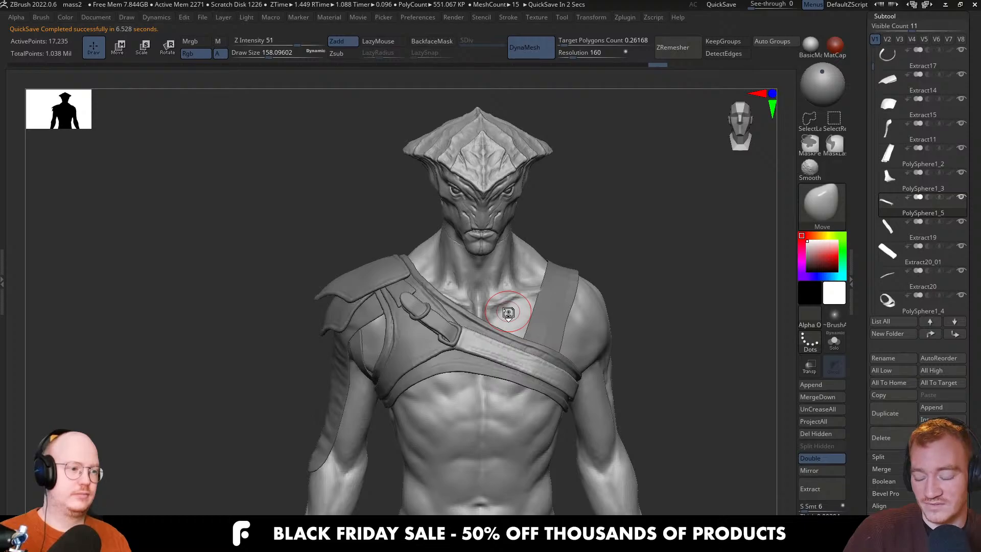
{"action": "key", "text": "alt+Tab"}
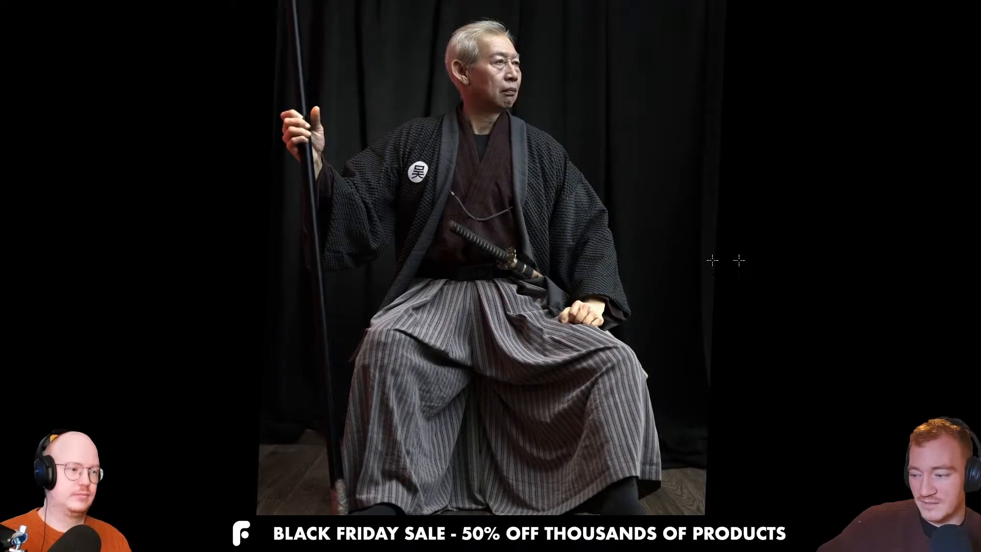
{"action": "key", "text": "alt+Tab"}
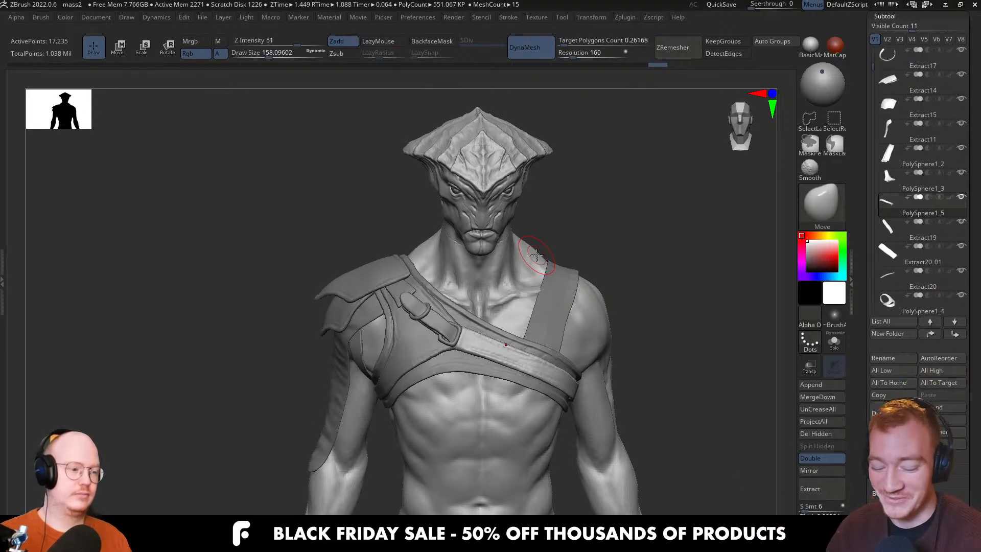
Refine the PolySphere1_5 chest strap below its crossing with the shoulder strap using a larger Move brush
{"action": "mouse_move", "coordinate": [550, 372]}
{"action": "right_mouse_down"}
{"action": "mouse_move", "coordinate": [534, 369]}
{"action": "mouse_move", "coordinate": [543, 376]}
{"action": "right_mouse_up"}
{"action": "key", "text": "s"}
{"action": "left_click_drag", "start_coordinate": [539, 356], "coordinate": [542, 354]}
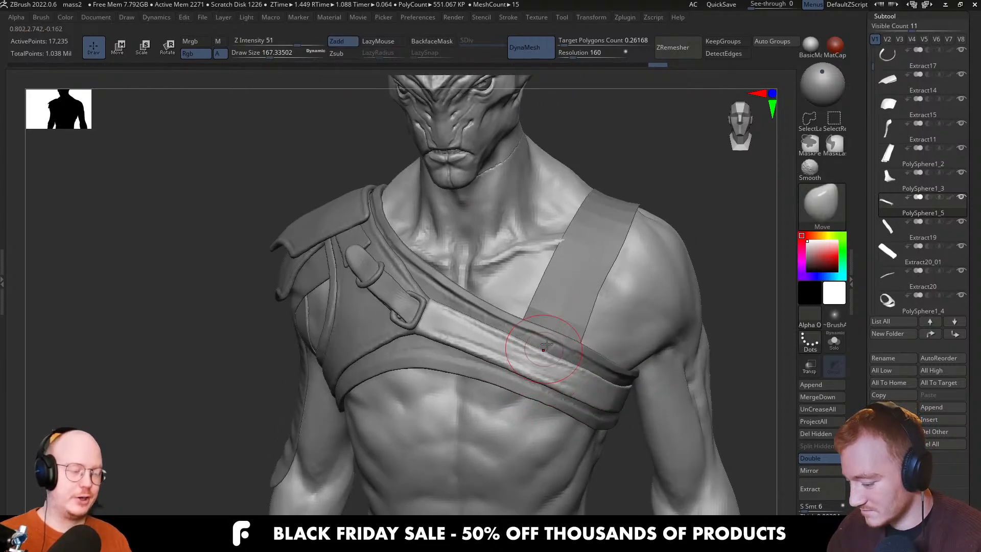
{"action": "mouse_move", "coordinate": [555, 330]}
{"action": "right_mouse_down"}
{"action": "mouse_move", "coordinate": [567, 338]}
{"action": "mouse_move", "coordinate": [582, 306]}
{"action": "mouse_move", "coordinate": [560, 367]}
{"action": "mouse_move", "coordinate": [598, 365]}
{"action": "mouse_move", "coordinate": [632, 391]}
{"action": "right_mouse_up"}
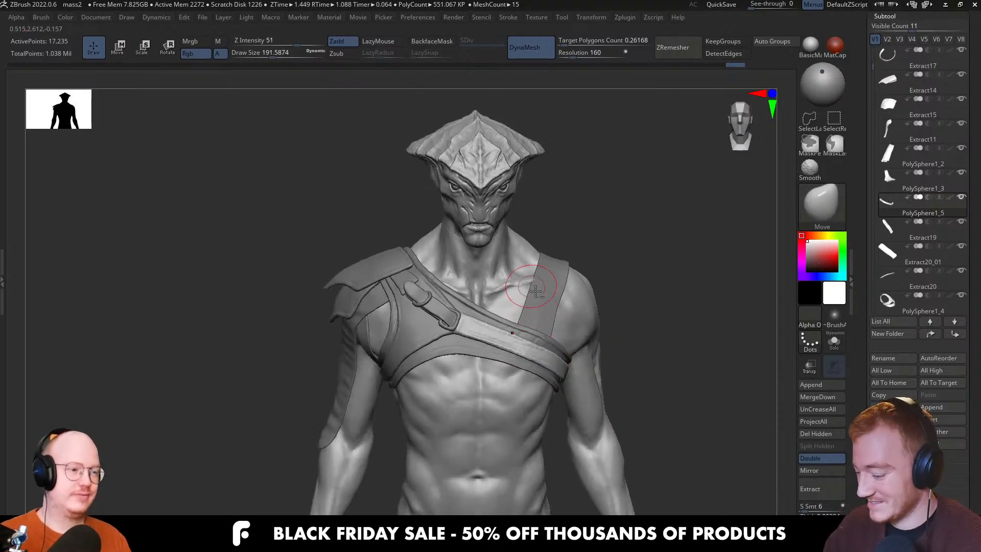
Select the PolySphere1_2 shoulder strap and adjust its placement across the upper chest with the Move brush at draw size about 257
{"action": "left_click", "coordinate": [562, 302], "text": "alt"}
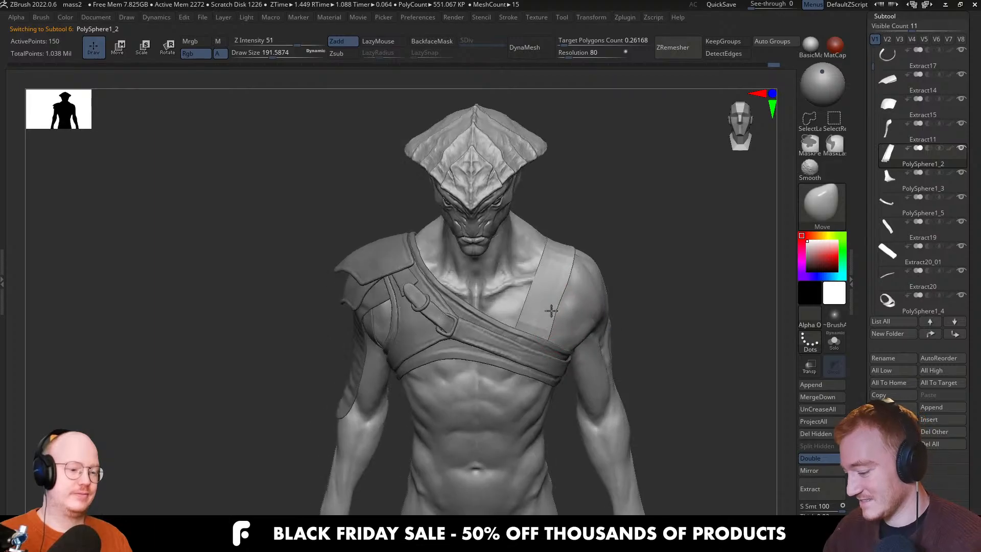
{"action": "right_click_drag", "start_coordinate": [551, 310], "coordinate": [546, 301]}
{"action": "key", "text": "s"}
{"action": "left_click_drag", "start_coordinate": [546, 302], "coordinate": [553, 284]}
{"action": "mouse_move", "coordinate": [553, 284]}
{"action": "right_mouse_down"}
{"action": "mouse_move", "coordinate": [560, 309]}
{"action": "mouse_move", "coordinate": [774, 371]}
{"action": "right_mouse_up"}
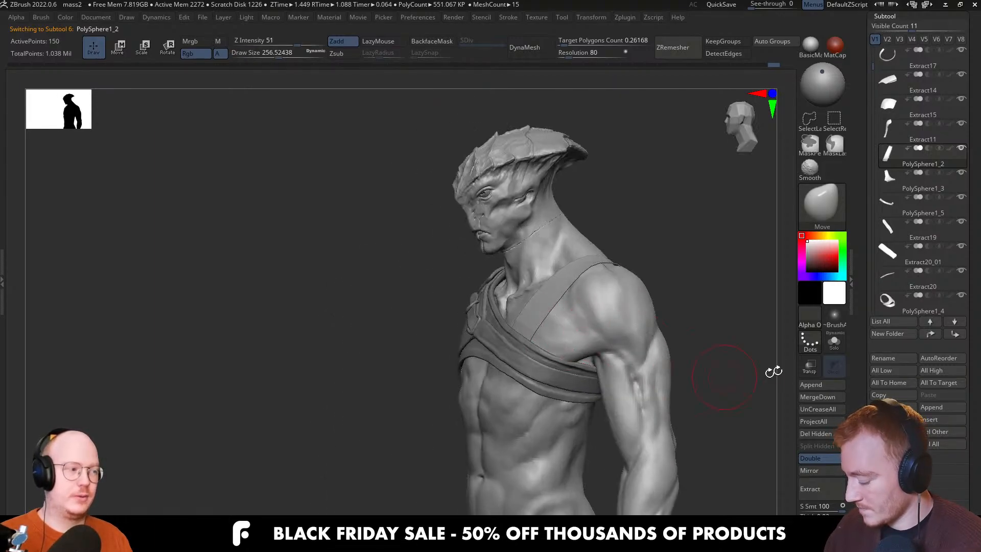
{"action": "right_click_drag", "start_coordinate": [696, 311], "coordinate": [706, 327], "text": "ctrl"}
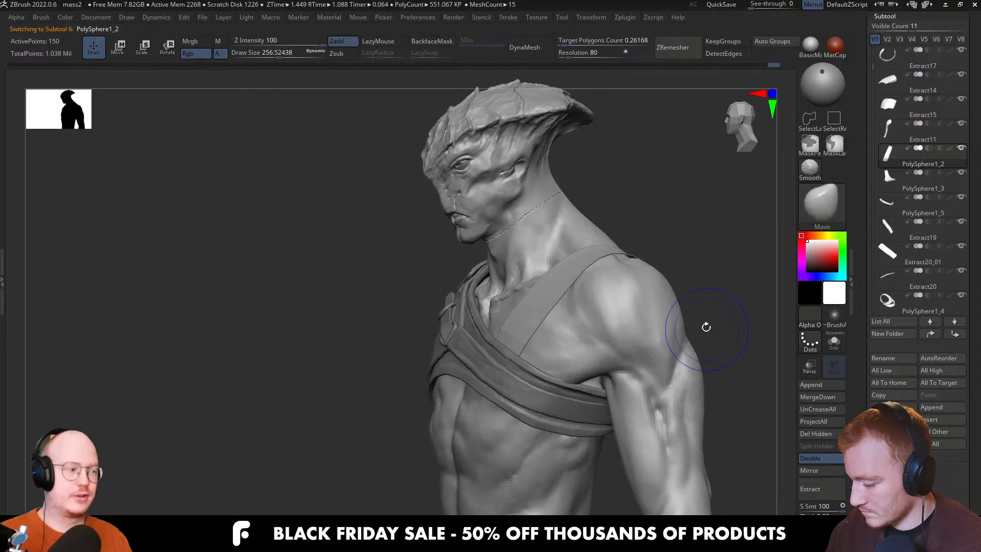
Try to extract a new mesh from the fully unmasked PolySphere1_2 shoulder strap
{"action": "left_click", "coordinate": [827, 490]}
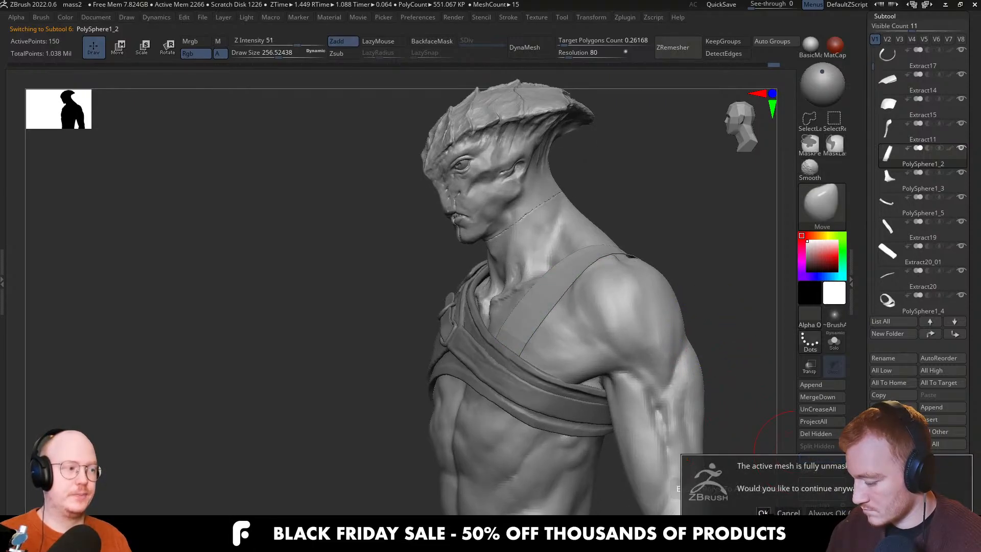
{"action": "left_click", "coordinate": [764, 512]}
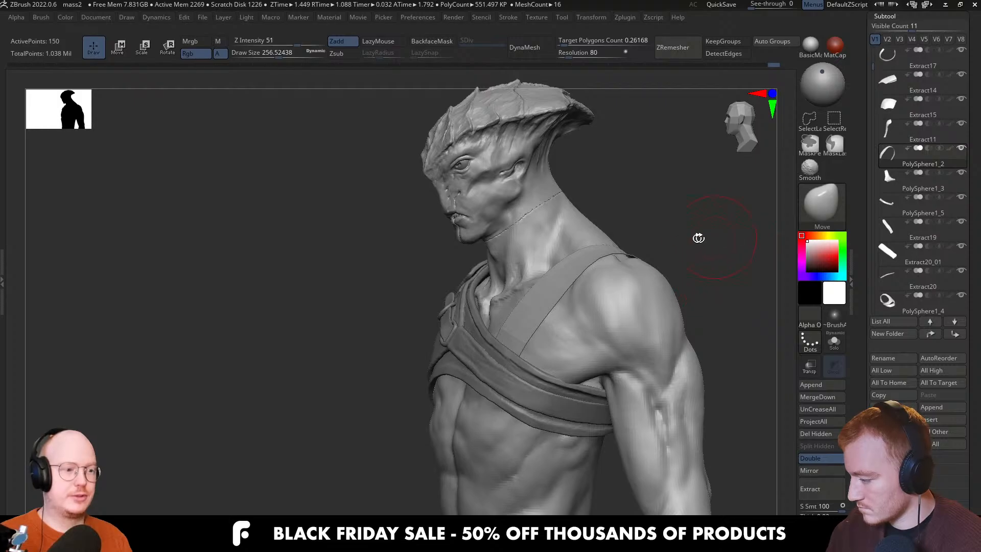
{"action": "left_click", "coordinate": [682, 247]}
{"action": "left_click", "coordinate": [678, 250]}
{"action": "left_click_drag", "start_coordinate": [692, 249], "coordinate": [785, 222]}
{"action": "mouse_move", "coordinate": [897, 165]}
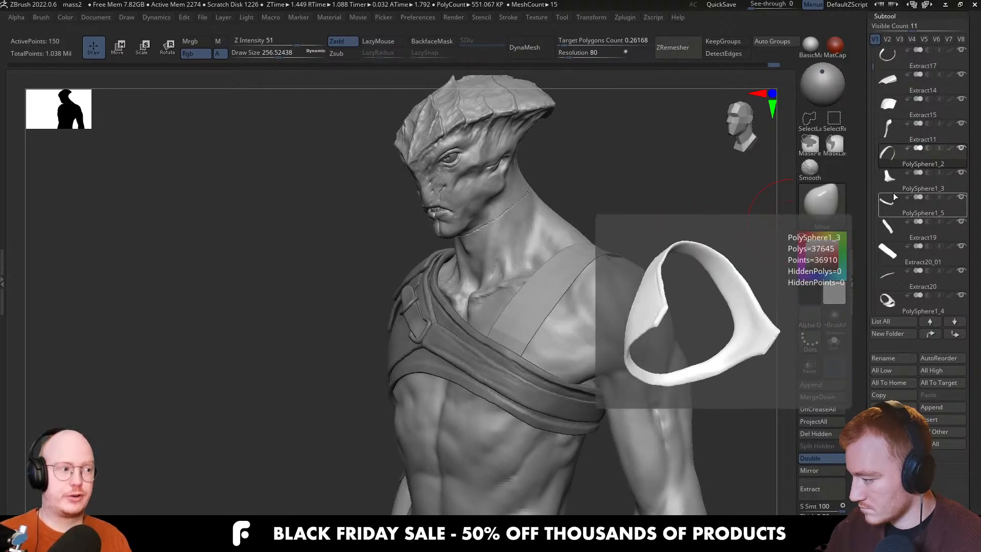
{"action": "mouse_move", "coordinate": [893, 209]}
{"action": "left_click_drag", "start_coordinate": [745, 213], "coordinate": [714, 260]}
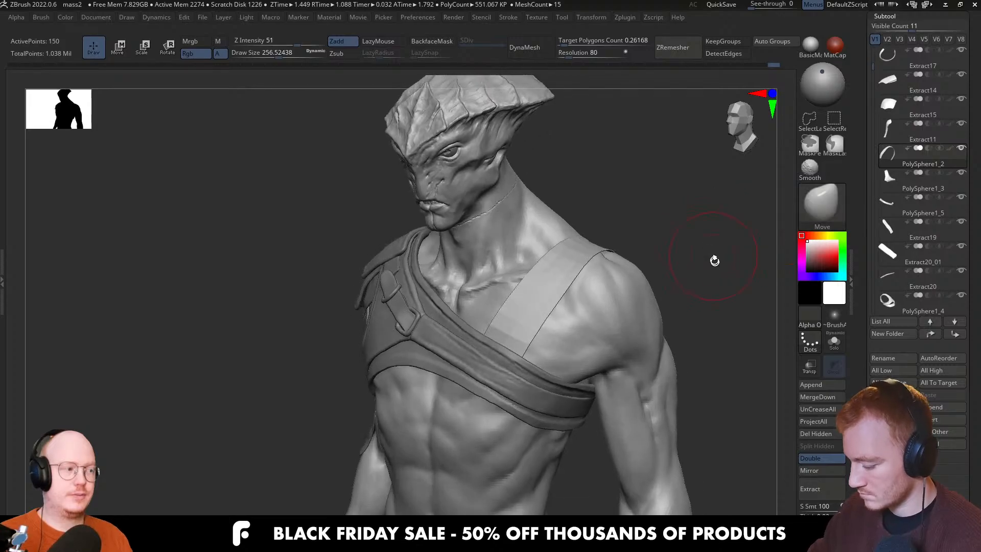
{"action": "left_click", "coordinate": [744, 325], "text": "ctrl"}
{"action": "left_click", "coordinate": [701, 279], "text": "ctrl"}
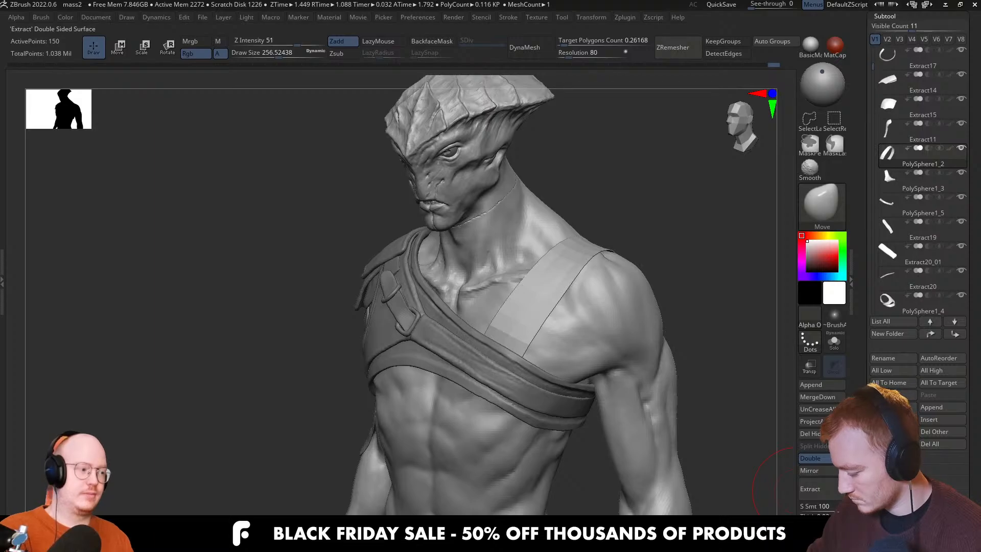
{"action": "left_click", "coordinate": [820, 490]}
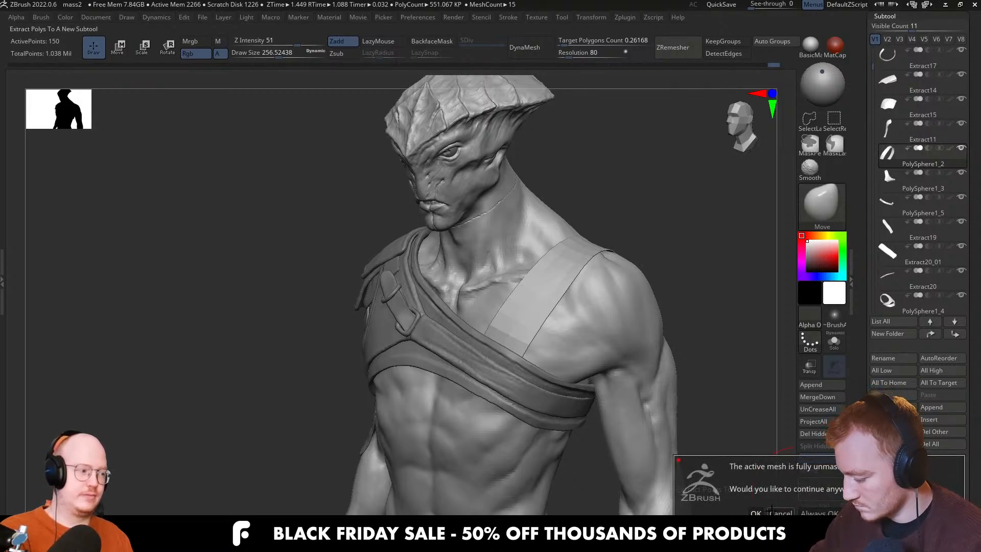
{"action": "left_click", "coordinate": [781, 513]}
{"action": "left_click", "coordinate": [814, 491]}
{"action": "left_click", "coordinate": [742, 517]}
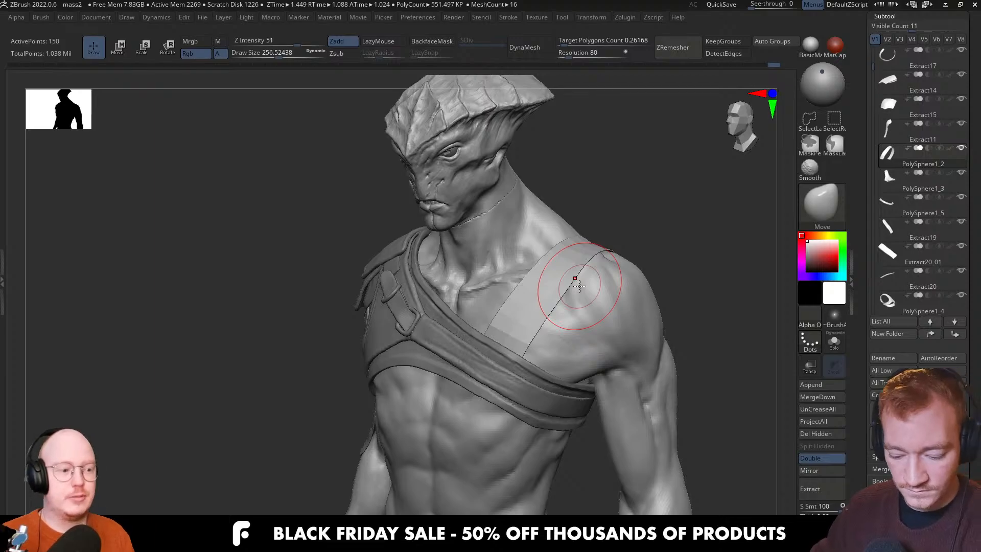
Give the PolySphere1_2 shoulder strap thickness by extruding its whole polygroup with the ZModeler brush
{"action": "key", "text": "b"}
{"action": "key", "text": "z"}
{"action": "key", "text": "m"}
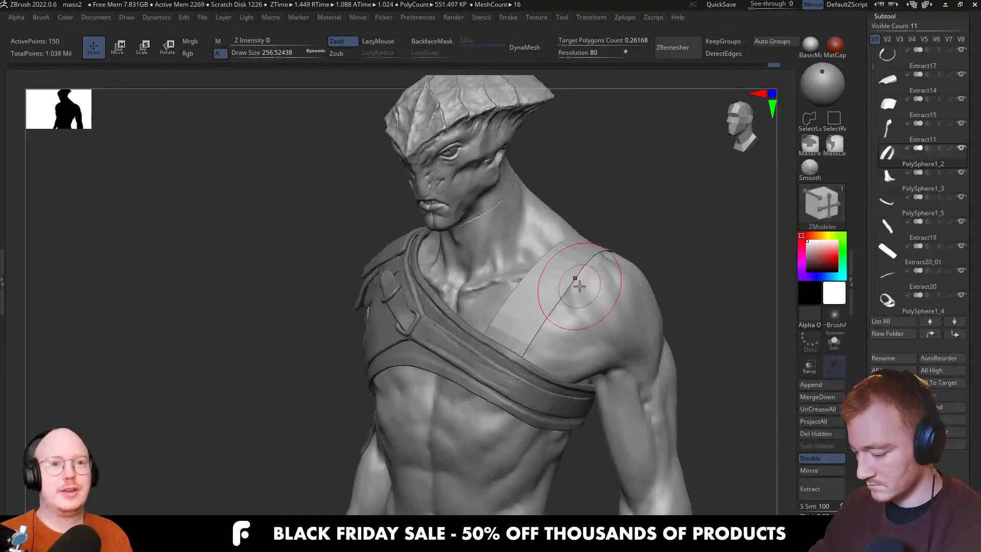
{"action": "mouse_move", "coordinate": [566, 284]}
{"action": "right_mouse_down", "text": "ctrl"}
{"action": "mouse_move", "coordinate": [569, 296]}
{"action": "mouse_move", "coordinate": [555, 276]}
{"action": "right_mouse_up", "text": "ctrl"}
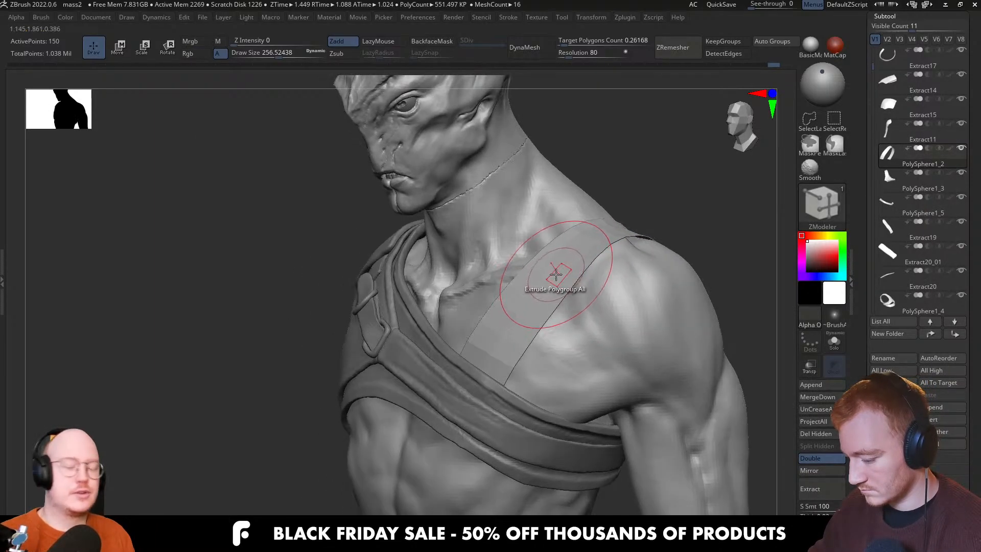
{"action": "left_click_drag", "start_coordinate": [556, 274], "coordinate": [548, 271]}
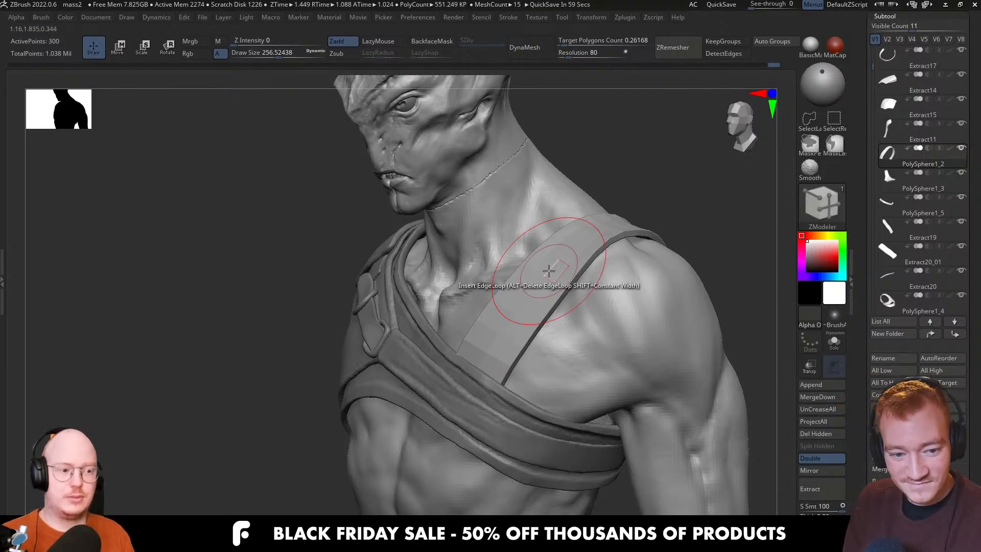
Subdivide the thickened shoulder strap twice to reach subdivision level 3
{"action": "right_click_drag", "start_coordinate": [549, 271], "coordinate": [601, 239]}
{"action": "key", "text": "shift+f"}
{"action": "key", "text": "ctrl+d"}
{"action": "key", "text": "ctrl+d"}
Fit the shoulder strap over the top of the shoulder and down the chest with the Move brush at draw size about 331
{"action": "key", "text": "b"}
{"action": "key", "text": "m"}
{"action": "key", "text": "v"}
{"action": "key", "text": "s"}
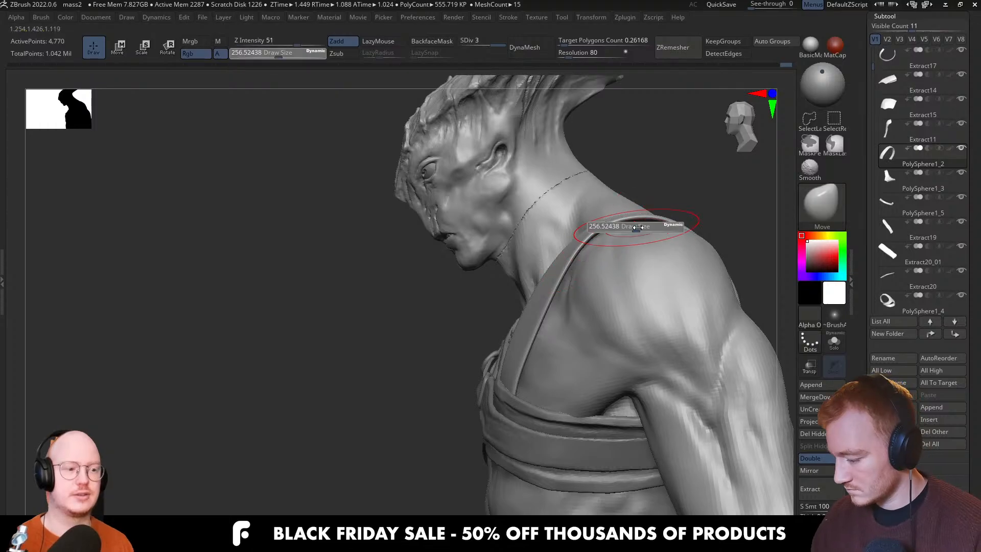
{"action": "left_click_drag", "start_coordinate": [637, 227], "coordinate": [645, 228]}
{"action": "mouse_move", "coordinate": [650, 220]}
{"action": "left_mouse_down"}
{"action": "mouse_move", "coordinate": [607, 231]}
{"action": "mouse_move", "coordinate": [616, 234]}
{"action": "left_mouse_up"}
{"action": "key", "text": "s"}
{"action": "mouse_move", "coordinate": [613, 243]}
{"action": "right_mouse_down"}
{"action": "mouse_move", "coordinate": [624, 254]}
{"action": "mouse_move", "coordinate": [580, 261]}
{"action": "mouse_move", "coordinate": [574, 284]}
{"action": "right_mouse_up"}
{"action": "key", "text": "s"}
{"action": "left_click_drag", "start_coordinate": [582, 287], "coordinate": [584, 287]}
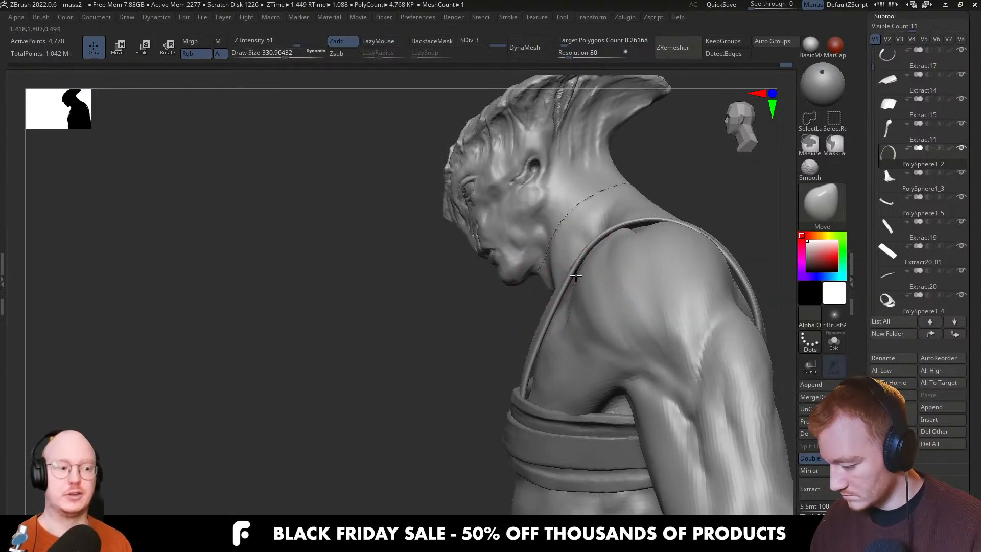
{"action": "right_click_drag", "start_coordinate": [553, 337], "coordinate": [535, 355]}
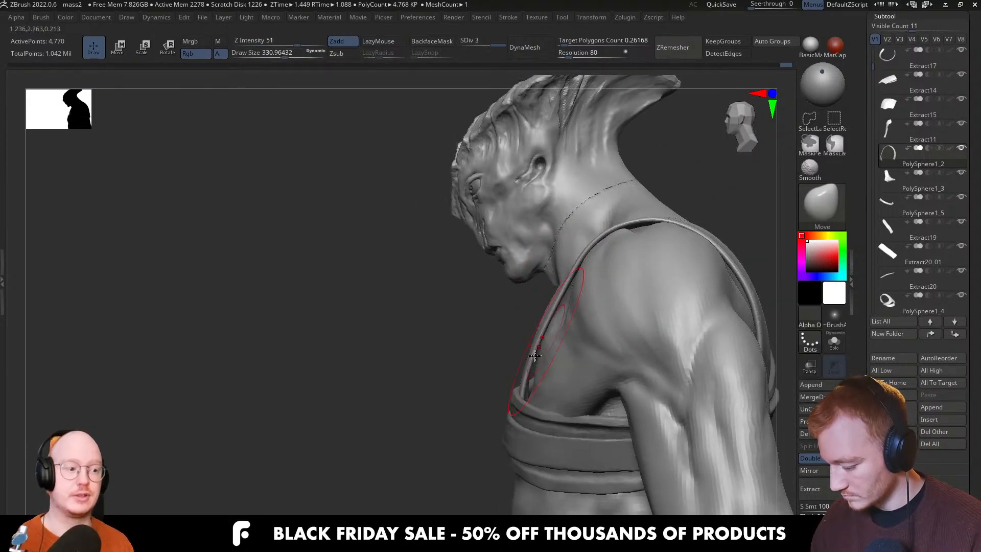
{"action": "right_click_drag", "start_coordinate": [532, 390], "coordinate": [542, 394]}
Select the PolySphere1_4 chest strap and adjust it where the shoulder strap meets it, using the Move brush at draw size about 251
{"action": "left_click", "coordinate": [541, 394], "text": "alt"}
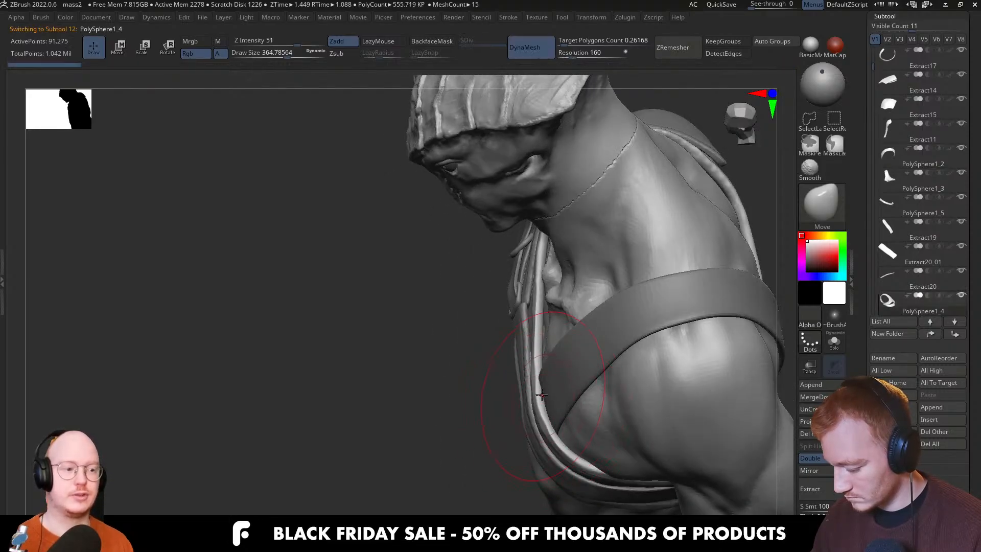
{"action": "key", "text": "s"}
{"action": "left_click_drag", "start_coordinate": [545, 402], "coordinate": [538, 404]}
{"action": "right_click_drag", "start_coordinate": [546, 405], "coordinate": [552, 385]}
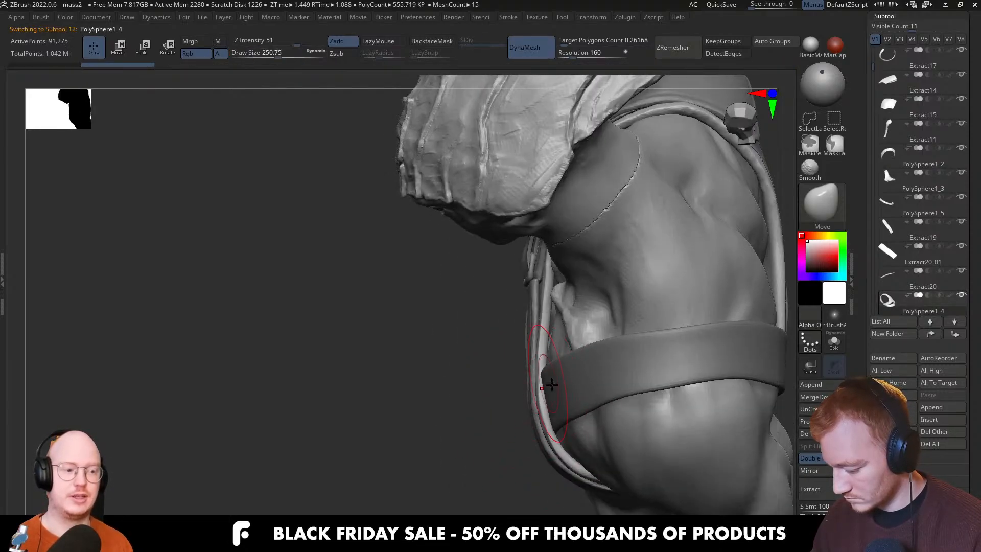
{"action": "left_click_drag", "start_coordinate": [553, 380], "coordinate": [558, 377]}
Reselect the PolySphere1_2 shoulder strap and shape its front section near the collarbone with the Move brush at draw size about 268
{"action": "left_click", "coordinate": [568, 374], "text": "alt"}
{"action": "mouse_move", "coordinate": [559, 370]}
{"action": "right_mouse_down"}
{"action": "mouse_move", "coordinate": [572, 357]}
{"action": "mouse_move", "coordinate": [543, 391]}
{"action": "mouse_move", "coordinate": [533, 440]}
{"action": "right_mouse_up"}
{"action": "key", "text": "s"}
{"action": "left_click_drag", "start_coordinate": [533, 440], "coordinate": [529, 439]}
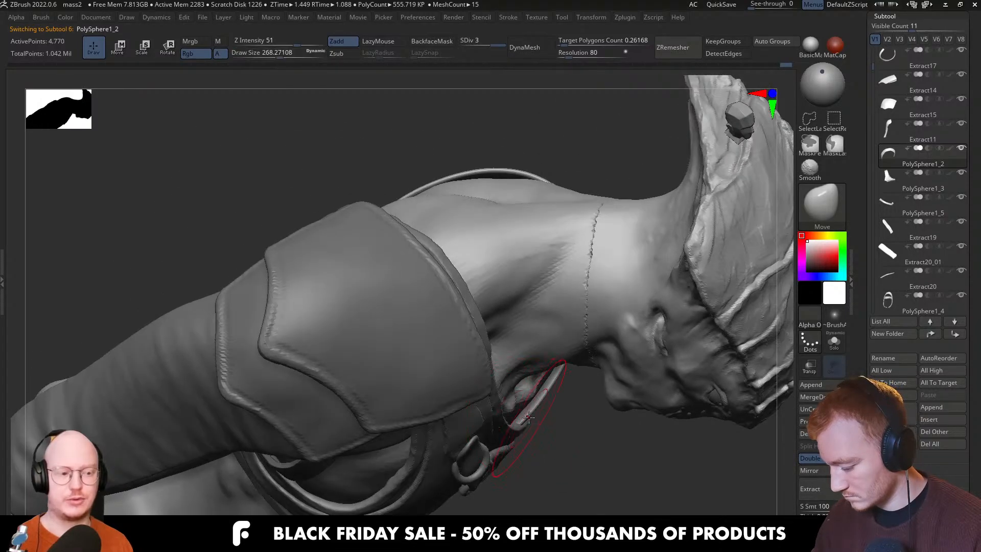
{"action": "mouse_move", "coordinate": [528, 431]}
{"action": "right_mouse_down"}
{"action": "mouse_move", "coordinate": [530, 404]}
{"action": "mouse_move", "coordinate": [525, 416]}
{"action": "mouse_move", "coordinate": [560, 362]}
{"action": "mouse_move", "coordinate": [597, 349]}
{"action": "mouse_move", "coordinate": [571, 281]}
{"action": "mouse_move", "coordinate": [648, 312]}
{"action": "mouse_move", "coordinate": [540, 323]}
{"action": "mouse_move", "coordinate": [572, 313]}
{"action": "mouse_move", "coordinate": [636, 339]}
{"action": "right_mouse_up"}
{"action": "key", "text": "s"}
{"action": "left_click_drag", "start_coordinate": [637, 341], "coordinate": [640, 341]}
{"action": "mouse_move", "coordinate": [639, 341]}
{"action": "right_mouse_down"}
{"action": "mouse_move", "coordinate": [549, 358]}
{"action": "mouse_move", "coordinate": [547, 420]}
{"action": "right_mouse_up"}
Fit the shoulder strap against the back of the shoulder with the Move brush, reducing the draw size from about 217 to 163
{"action": "key", "text": "s"}
{"action": "mouse_move", "coordinate": [633, 389]}
{"action": "right_mouse_down"}
{"action": "mouse_move", "coordinate": [573, 404]}
{"action": "mouse_move", "coordinate": [587, 384]}
{"action": "mouse_move", "coordinate": [586, 445]}
{"action": "mouse_move", "coordinate": [595, 424]}
{"action": "mouse_move", "coordinate": [589, 368]}
{"action": "mouse_move", "coordinate": [607, 335]}
{"action": "mouse_move", "coordinate": [649, 324]}
{"action": "mouse_move", "coordinate": [624, 324]}
{"action": "mouse_move", "coordinate": [649, 275]}
{"action": "right_mouse_up"}
{"action": "left_click_drag", "start_coordinate": [653, 278], "coordinate": [639, 273]}
{"action": "right_click_drag", "start_coordinate": [636, 275], "coordinate": [649, 307]}
{"action": "left_click_drag", "start_coordinate": [630, 265], "coordinate": [628, 257]}
{"action": "mouse_move", "coordinate": [630, 261]}
{"action": "right_mouse_down"}
{"action": "mouse_move", "coordinate": [671, 259]}
{"action": "mouse_move", "coordinate": [630, 266]}
{"action": "right_mouse_up"}
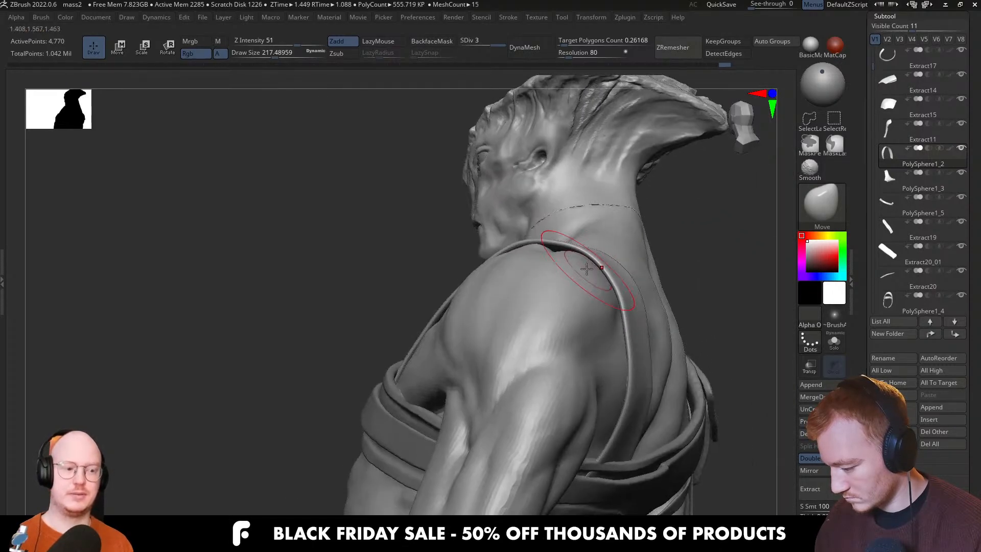
{"action": "key", "text": "s"}
{"action": "mouse_move", "coordinate": [578, 256]}
{"action": "left_mouse_down"}
{"action": "mouse_move", "coordinate": [568, 256]}
{"action": "mouse_move", "coordinate": [605, 252]}
{"action": "left_mouse_up"}
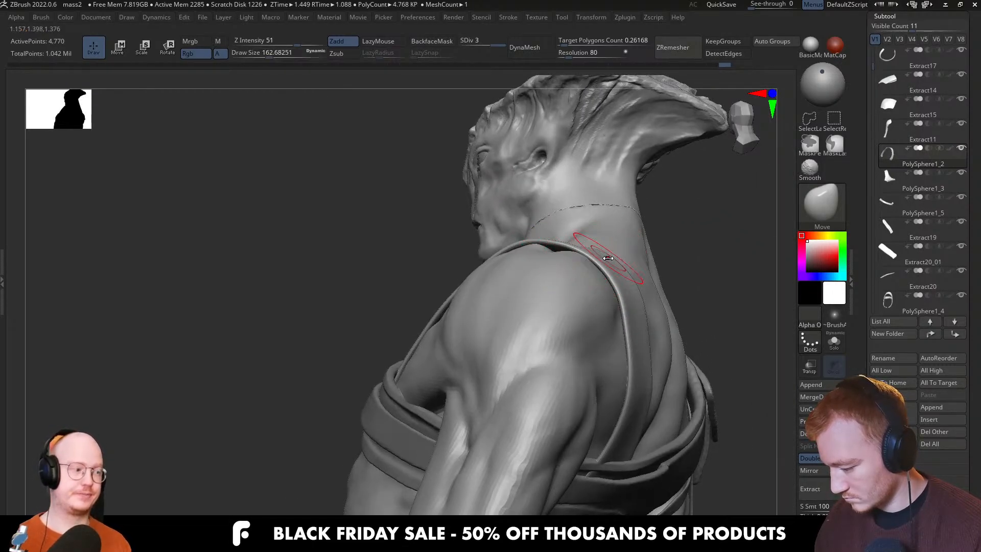
Refine the strap's edge along the top of the shoulder and upper chest with the Move brush at draw sizes of about 120 to 145
{"action": "right_click_drag", "start_coordinate": [647, 276], "coordinate": [695, 271]}
{"action": "key", "text": "s"}
{"action": "left_click_drag", "start_coordinate": [570, 256], "coordinate": [569, 256]}
{"action": "left_click_drag", "start_coordinate": [555, 244], "coordinate": [550, 242]}
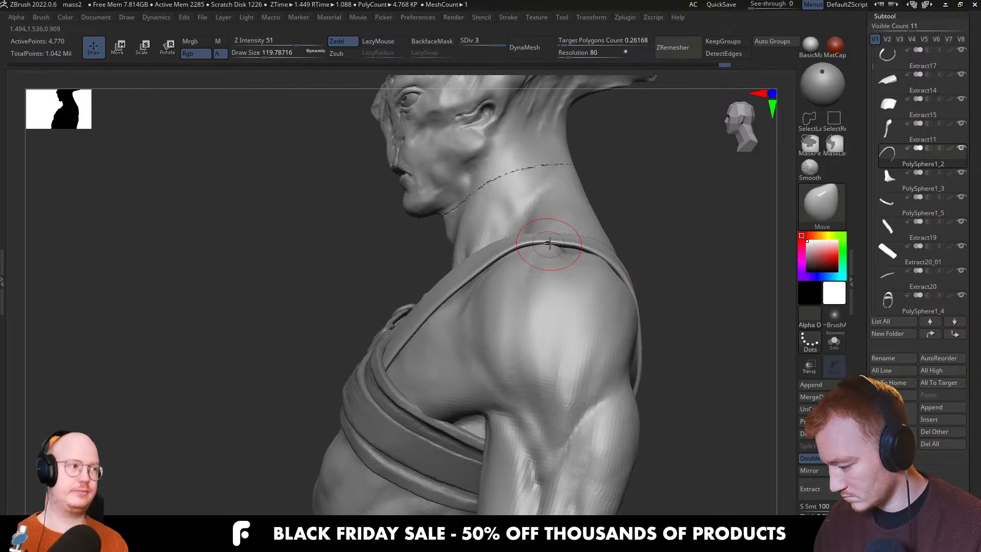
{"action": "right_click_drag", "start_coordinate": [553, 229], "coordinate": [563, 244]}
{"action": "key", "text": "s"}
{"action": "left_click_drag", "start_coordinate": [563, 231], "coordinate": [565, 232]}
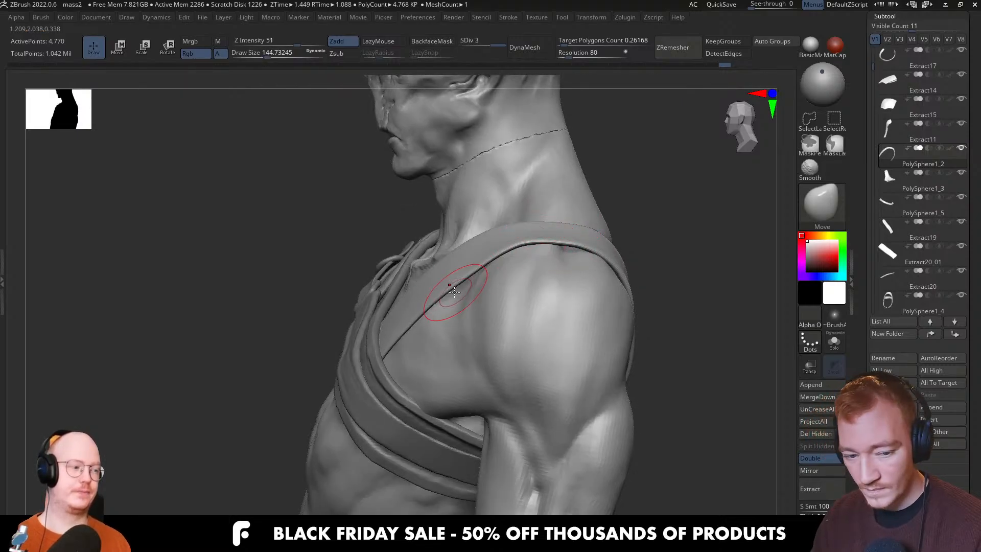
{"action": "mouse_move", "coordinate": [537, 236]}
{"action": "right_mouse_down"}
{"action": "mouse_move", "coordinate": [533, 223]}
{"action": "mouse_move", "coordinate": [549, 240]}
{"action": "mouse_move", "coordinate": [532, 241]}
{"action": "mouse_move", "coordinate": [555, 239]}
{"action": "right_mouse_up"}
{"action": "mouse_move", "coordinate": [487, 260]}
{"action": "right_mouse_down"}
{"action": "mouse_move", "coordinate": [445, 259]}
{"action": "mouse_move", "coordinate": [462, 256]}
{"action": "right_mouse_up"}
{"action": "key", "text": "s"}
{"action": "mouse_move", "coordinate": [450, 289]}
{"action": "right_mouse_down"}
{"action": "mouse_move", "coordinate": [508, 313]}
{"action": "mouse_move", "coordinate": [449, 280]}
{"action": "mouse_move", "coordinate": [507, 320]}
{"action": "right_mouse_up"}
{"action": "right_click_drag", "start_coordinate": [453, 287], "coordinate": [448, 388]}
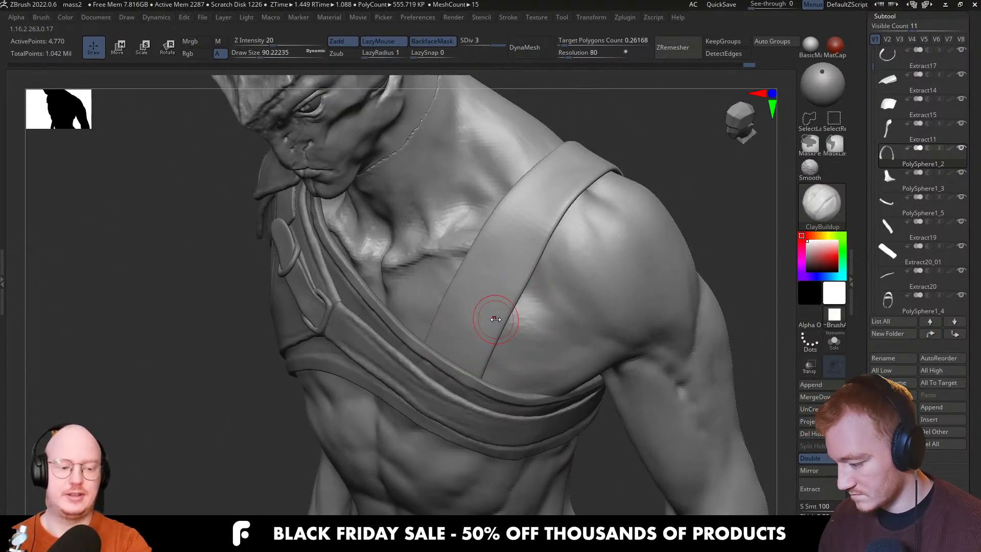
Build up the shoulder strap's outer edge with ClayBuildup at draw size about 37, and smooth its surface
{"action": "left_click_drag", "start_coordinate": [495, 319], "coordinate": [536, 280], "text": "alt"}
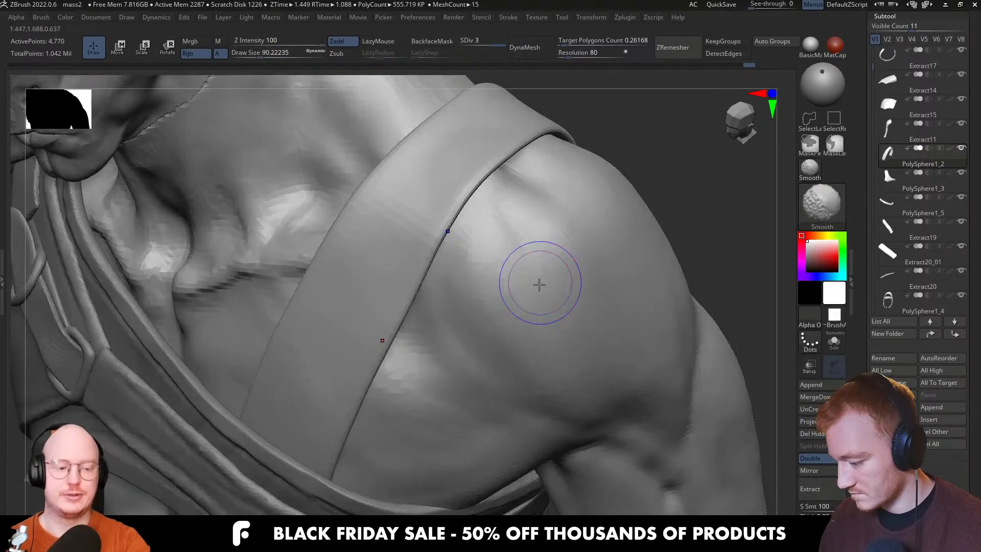
{"action": "left_click", "coordinate": [471, 307], "text": "alt"}
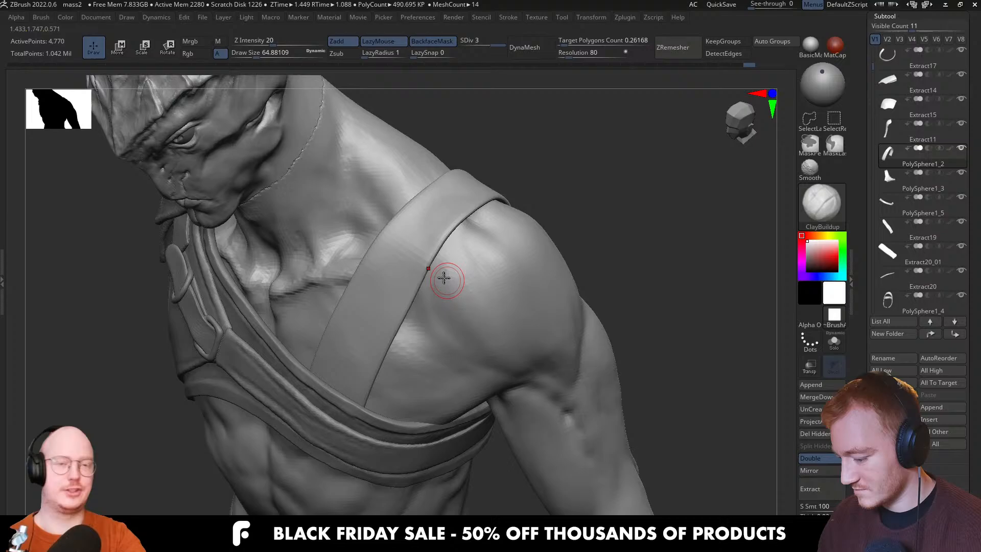
{"action": "mouse_move", "coordinate": [444, 277]}
{"action": "right_mouse_down"}
{"action": "mouse_move", "coordinate": [438, 302]}
{"action": "mouse_move", "coordinate": [460, 266]}
{"action": "right_mouse_up"}
{"action": "left_click_drag", "start_coordinate": [417, 343], "coordinate": [427, 319]}
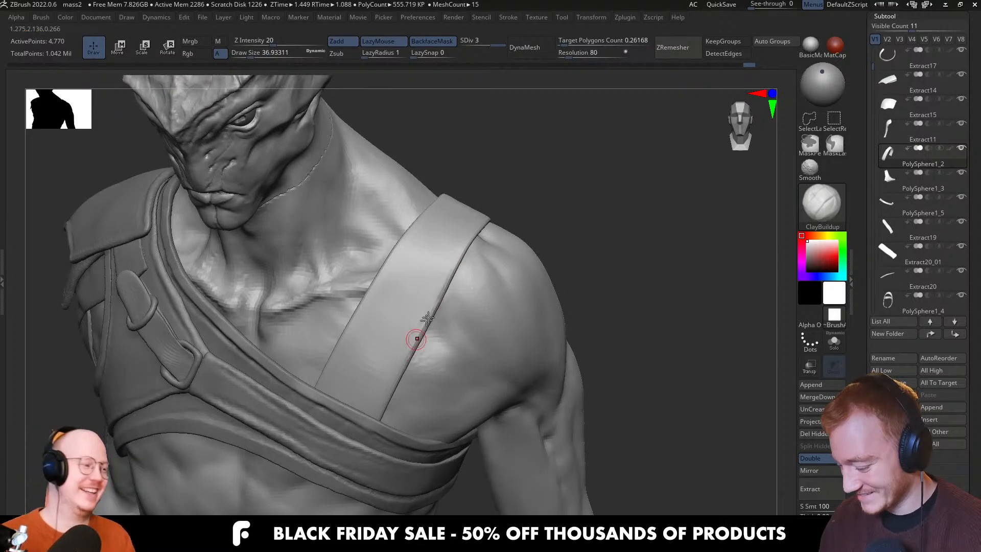
{"action": "left_click_drag", "start_coordinate": [374, 438], "coordinate": [408, 311]}
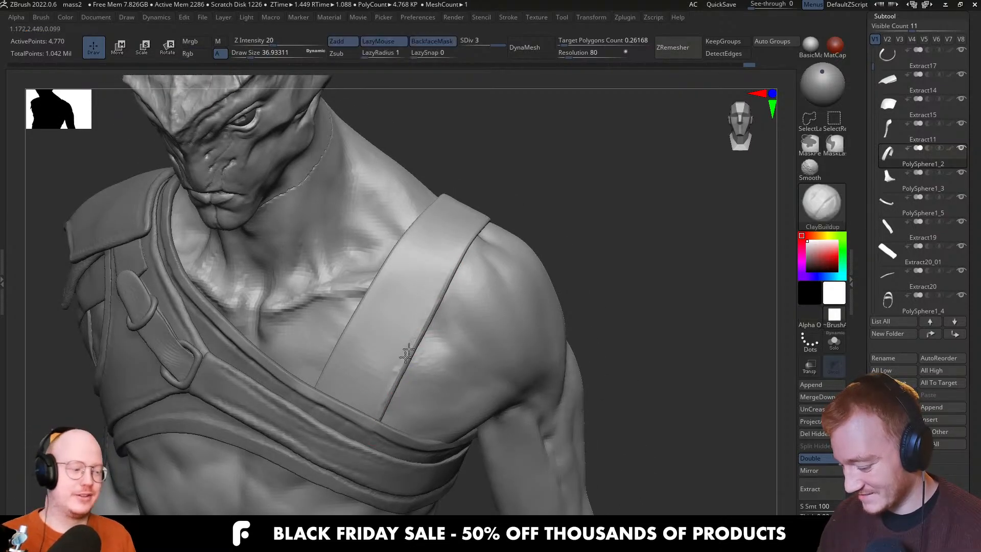
{"action": "left_click_drag", "start_coordinate": [391, 388], "coordinate": [450, 268]}
{"action": "left_click_drag", "start_coordinate": [368, 335], "coordinate": [501, 274], "text": "shift"}
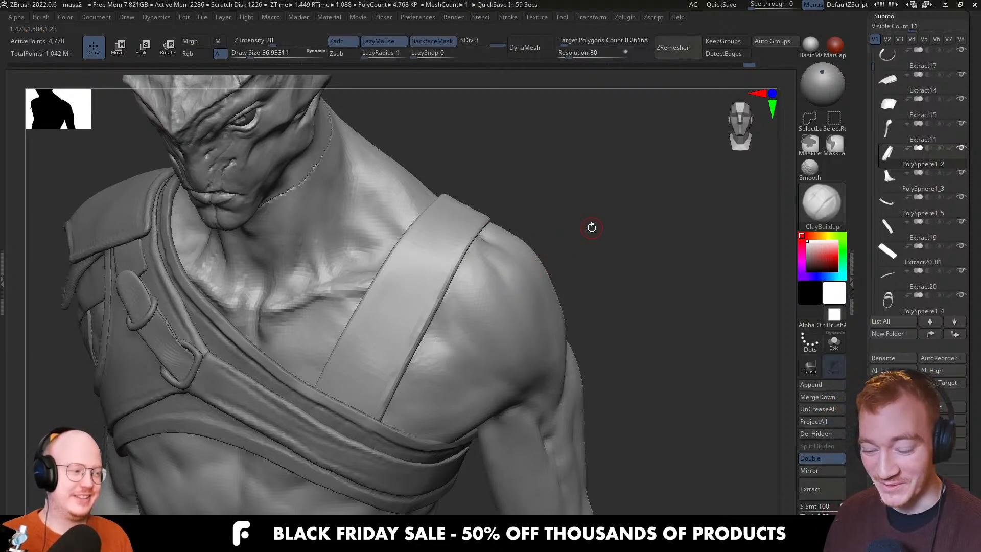
Try to DynaMesh the shoulder strap with its subdivision level frozen, and check the wireframe
{"action": "left_click", "coordinate": [525, 47]}
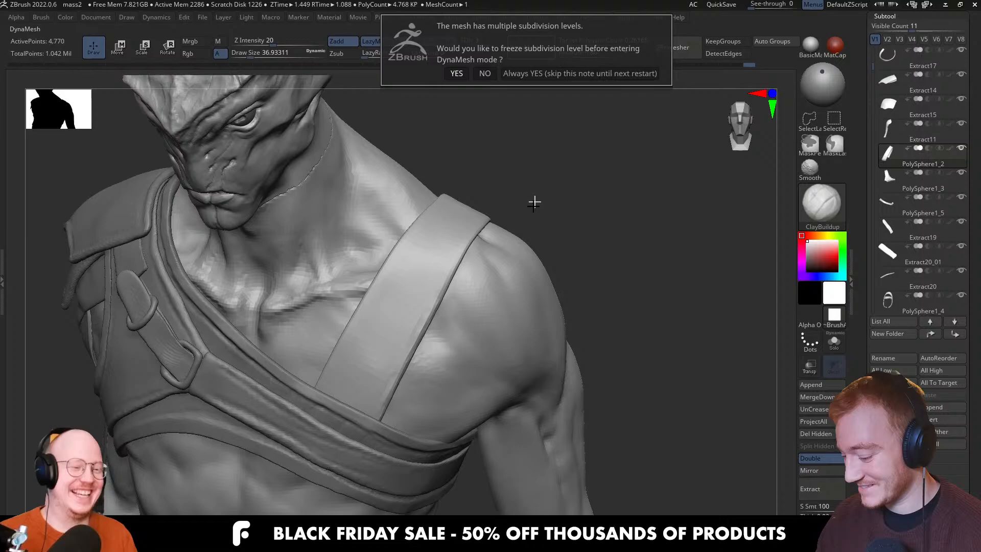
{"action": "left_click", "coordinate": [456, 73]}
{"action": "key", "text": "shift+f"}
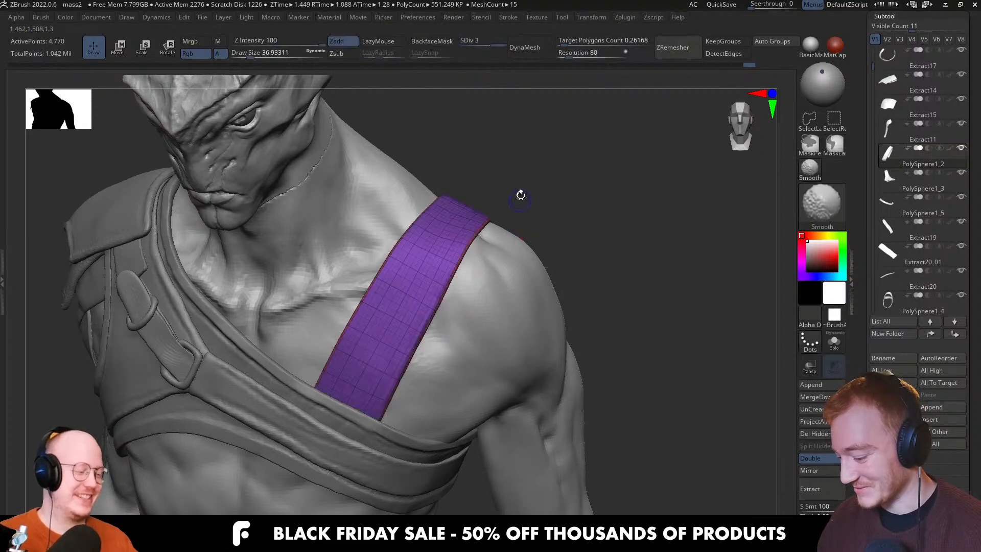
{"action": "key", "text": "shift+f"}
Try the DynaMesh on the shoulder strap again at resolution 104 with frozen subdivision, inspecting its polygons
{"action": "left_click", "coordinate": [580, 52]}
{"action": "type", "text": "104"}
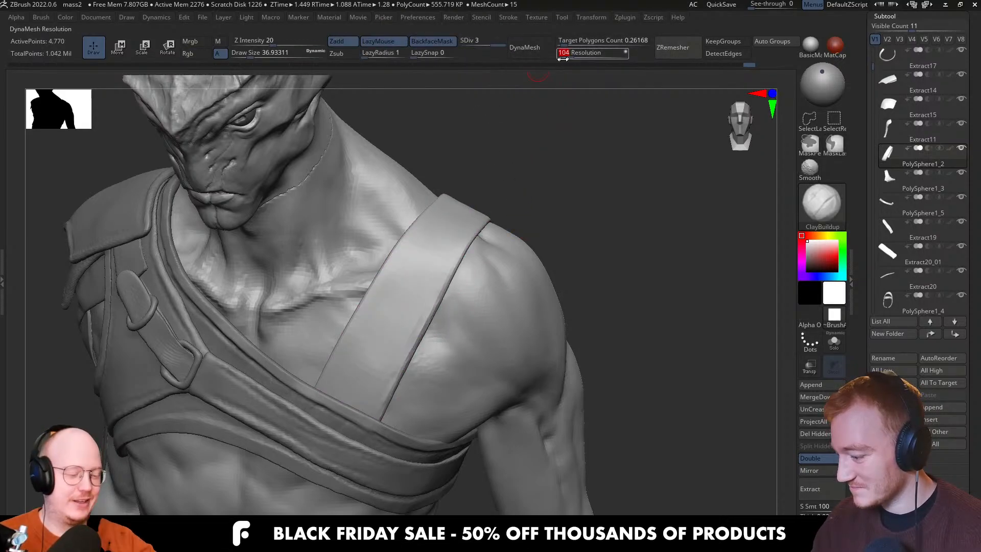
{"action": "left_click", "coordinate": [526, 47]}
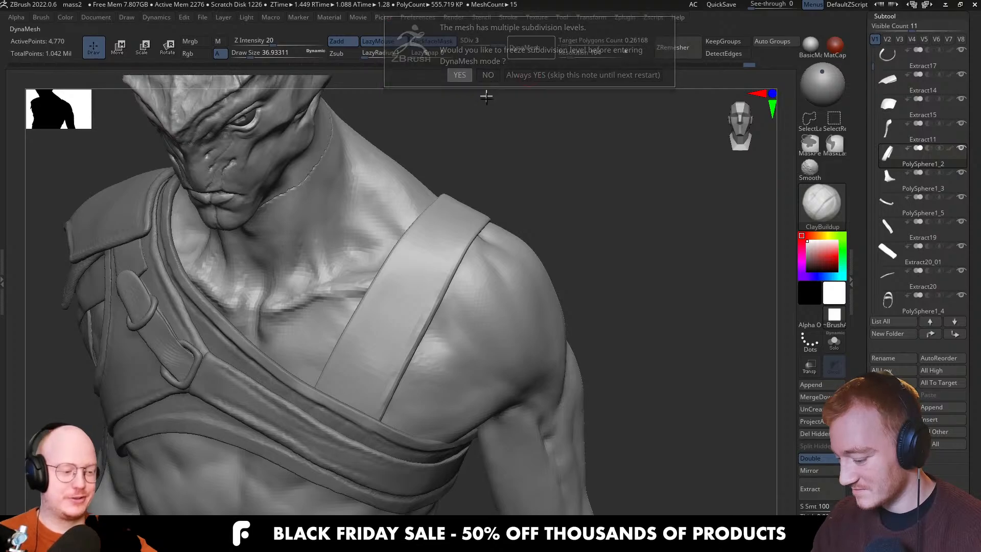
{"action": "key", "text": "Return"}
{"action": "key", "text": "shift+f"}
{"action": "right_click_drag", "start_coordinate": [425, 327], "coordinate": [407, 416]}
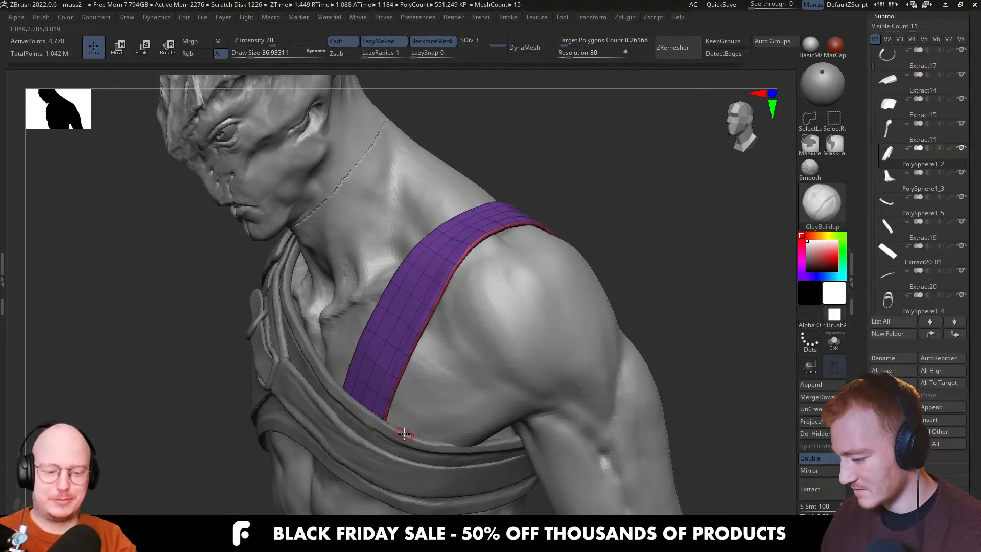
{"action": "key", "text": "shift+f"}
{"action": "right_click_drag", "start_coordinate": [559, 281], "coordinate": [558, 276]}
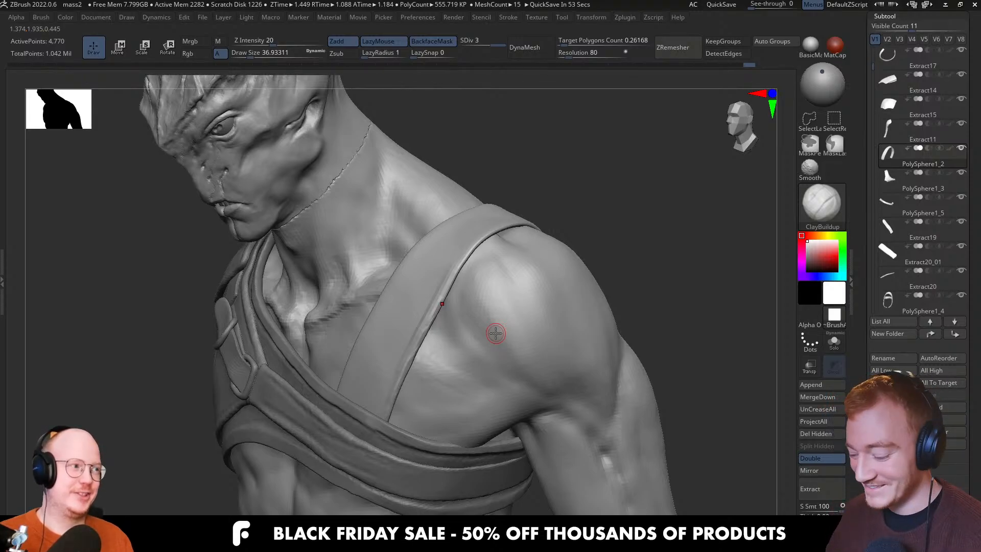
DynaMesh the shoulder strap at resolution 104 without freezing its subdivision levels
{"action": "right_click_drag", "start_coordinate": [435, 294], "coordinate": [464, 331]}
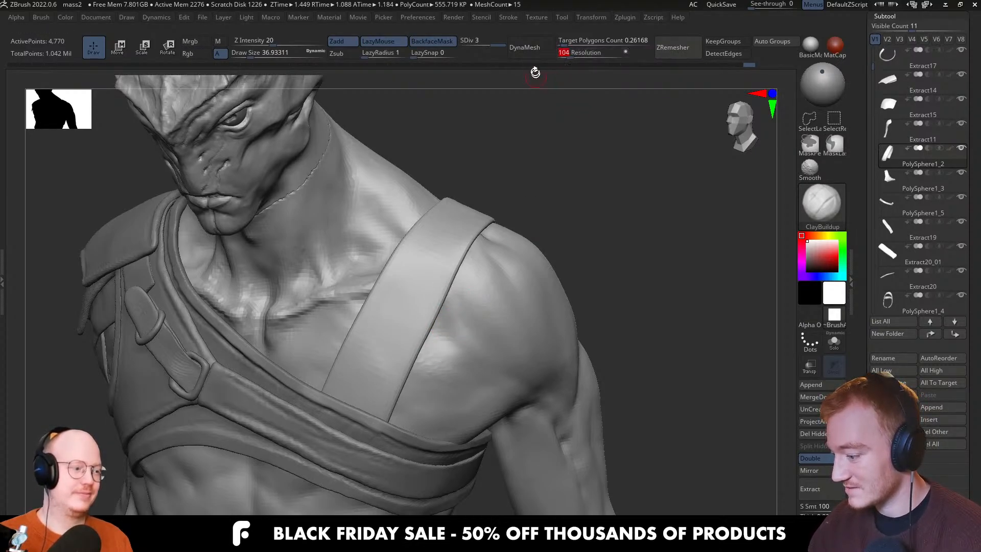
{"action": "left_click", "coordinate": [526, 48]}
{"action": "left_click", "coordinate": [491, 74]}
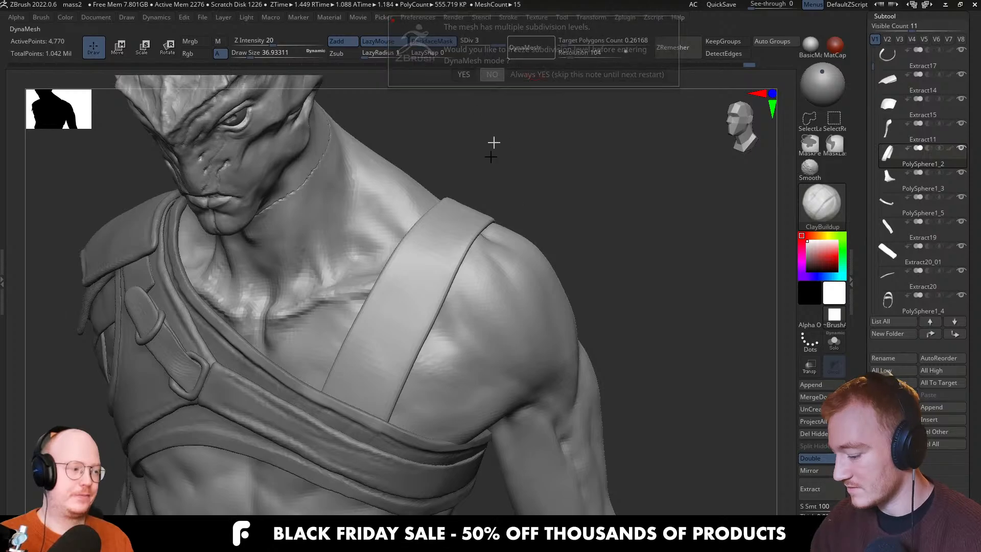
{"action": "scroll", "coordinate": [920, 451], "scroll_direction": "down", "scroll_amount": 4}
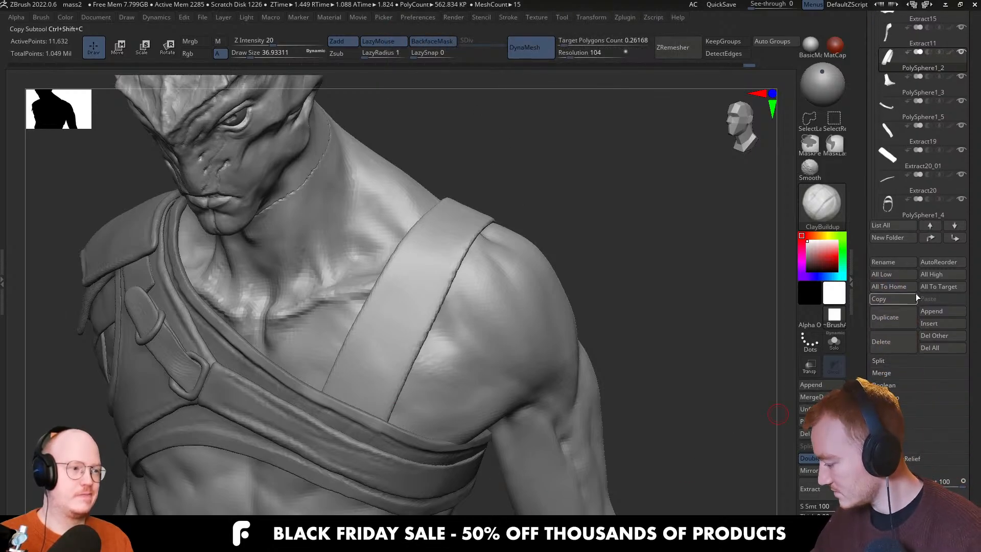
{"action": "scroll", "coordinate": [920, 451], "scroll_direction": "down", "scroll_amount": 6}
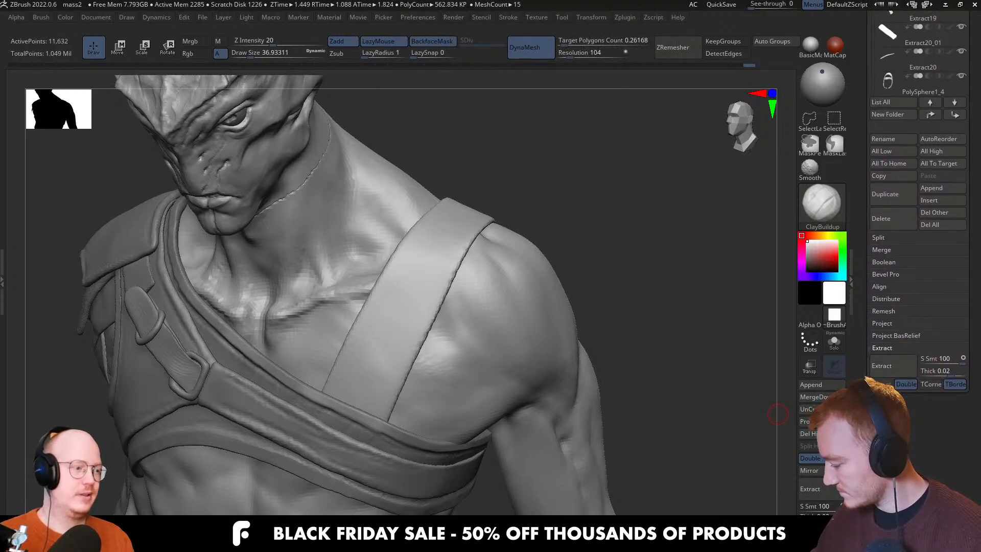
{"action": "scroll", "coordinate": [872, 138], "scroll_direction": "up", "scroll_amount": 1}
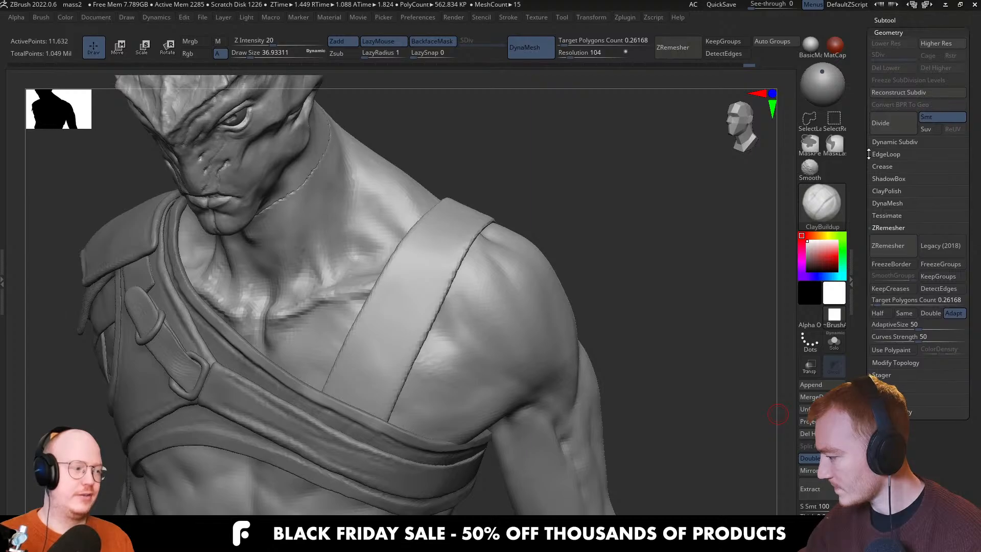
Flatten the shoulder strap's outer edge on the chest with the TrimDynamic brush
{"action": "left_click_drag", "start_coordinate": [607, 256], "coordinate": [583, 248]}
{"action": "left_click_drag", "start_coordinate": [576, 306], "coordinate": [507, 322]}
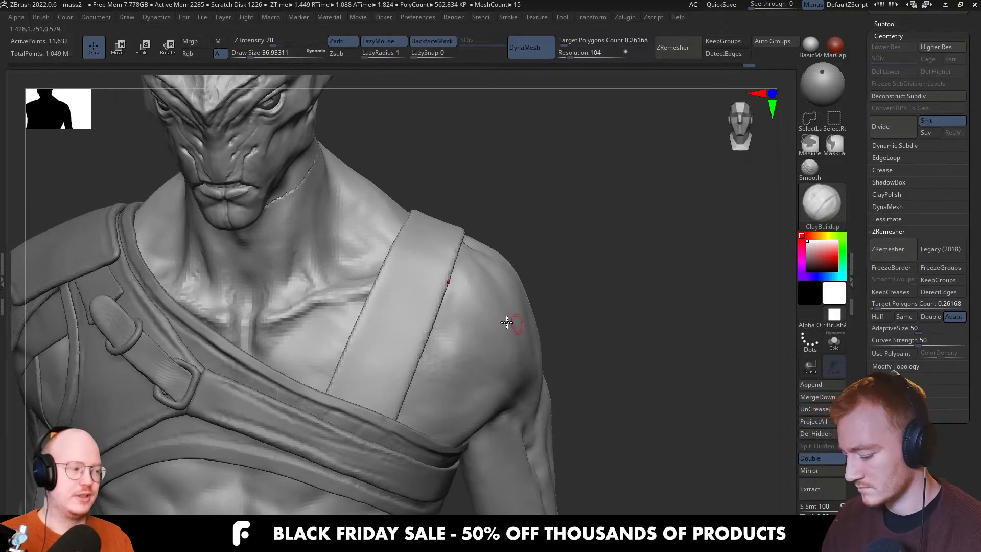
{"action": "key", "text": "b"}
{"action": "key", "text": "t"}
{"action": "key", "text": "d"}
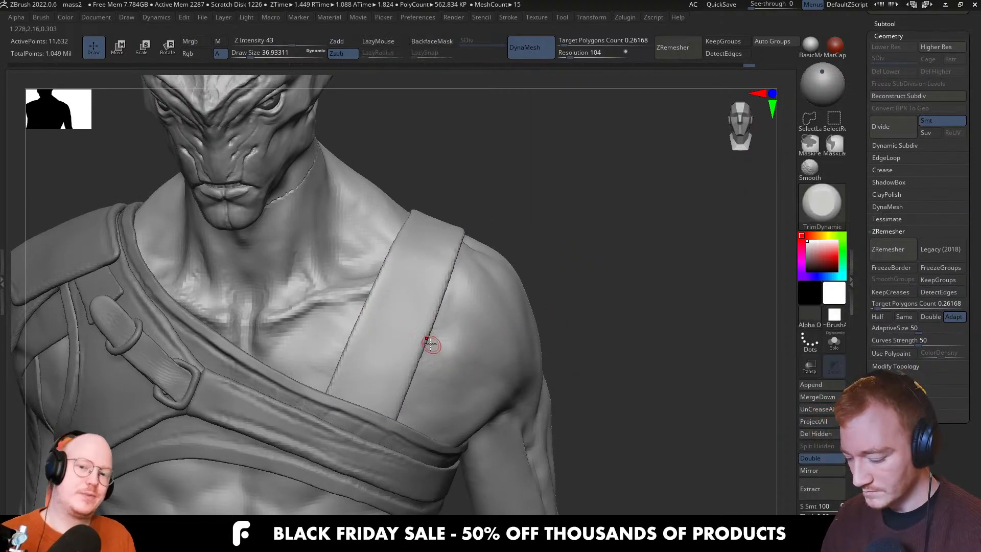
{"action": "right_click_drag", "start_coordinate": [414, 361], "coordinate": [410, 364]}
{"action": "mouse_move", "coordinate": [420, 360]}
{"action": "left_mouse_down"}
{"action": "mouse_move", "coordinate": [393, 413]}
{"action": "mouse_move", "coordinate": [455, 271]}
{"action": "left_mouse_up"}
Build up raised borders along both edges of the shoulder strap with ClayBuildup at draw size about 31
{"action": "key", "text": "b"}
{"action": "key", "text": "c"}
{"action": "key", "text": "b"}
{"action": "right_click_drag", "start_coordinate": [469, 258], "coordinate": [455, 297]}
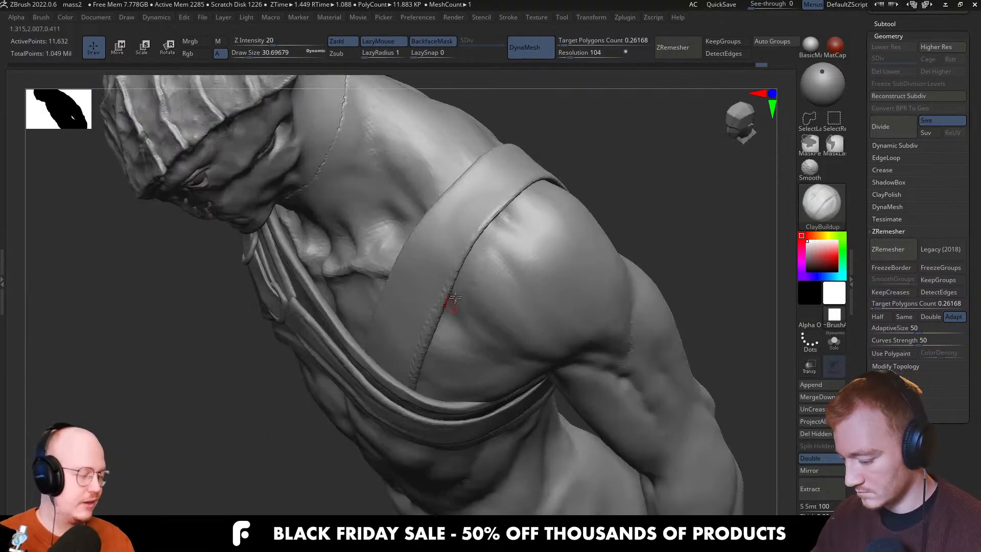
{"action": "right_click_drag", "start_coordinate": [515, 198], "coordinate": [317, 366]}
{"action": "right_click_drag", "start_coordinate": [396, 274], "coordinate": [501, 158]}
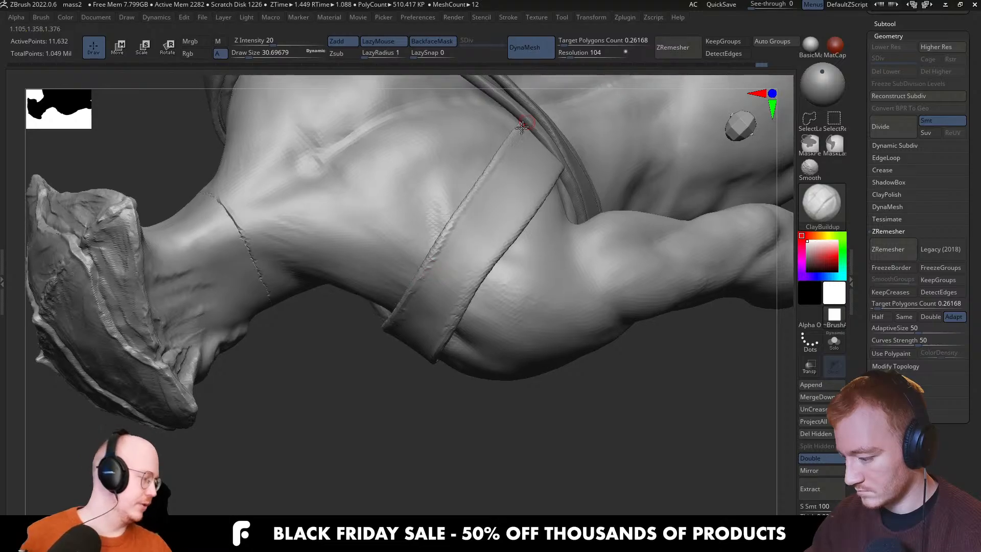
{"action": "right_click_drag", "start_coordinate": [529, 191], "coordinate": [465, 300]}
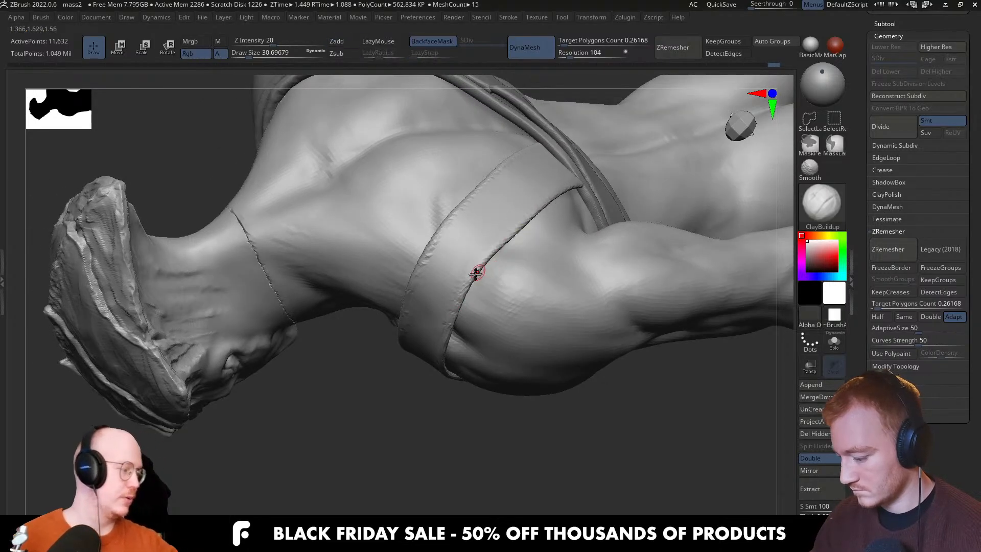
{"action": "right_click_drag", "start_coordinate": [566, 189], "coordinate": [524, 216]}
Adjust the shoulder strap's shape over the top of the shoulder with the Move brush
{"action": "key", "text": "b"}
{"action": "key", "text": "m"}
{"action": "key", "text": "v"}
{"action": "mouse_move", "coordinate": [589, 187]}
{"action": "right_mouse_down"}
{"action": "mouse_move", "coordinate": [591, 164]}
{"action": "mouse_move", "coordinate": [604, 180]}
{"action": "mouse_move", "coordinate": [603, 168]}
{"action": "right_mouse_up"}
{"action": "mouse_move", "coordinate": [540, 187]}
{"action": "right_mouse_down"}
{"action": "mouse_move", "coordinate": [587, 203]}
{"action": "mouse_move", "coordinate": [487, 202]}
{"action": "mouse_move", "coordinate": [465, 183]}
{"action": "mouse_move", "coordinate": [462, 218]}
{"action": "mouse_move", "coordinate": [475, 197]}
{"action": "right_mouse_up"}
Continue the raised strap borders down the character's back with ClayBuildup at draw size about 46
{"action": "key", "text": "b"}
{"action": "key", "text": "c"}
{"action": "key", "text": "b"}
{"action": "key", "text": "s"}
{"action": "left_click_drag", "start_coordinate": [484, 185], "coordinate": [466, 186]}
{"action": "right_click_drag", "start_coordinate": [485, 225], "coordinate": [482, 193]}
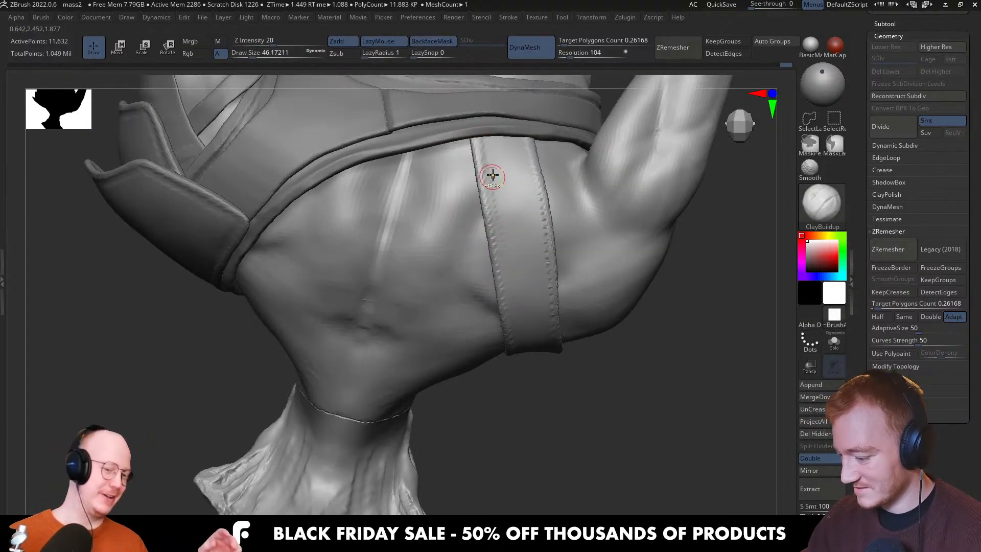
Carve a crease along the inside of both strap borders, from back to front, with DamStandard at draw size about 35
{"action": "key", "text": "b"}
{"action": "key", "text": "d"}
{"action": "key", "text": "s"}
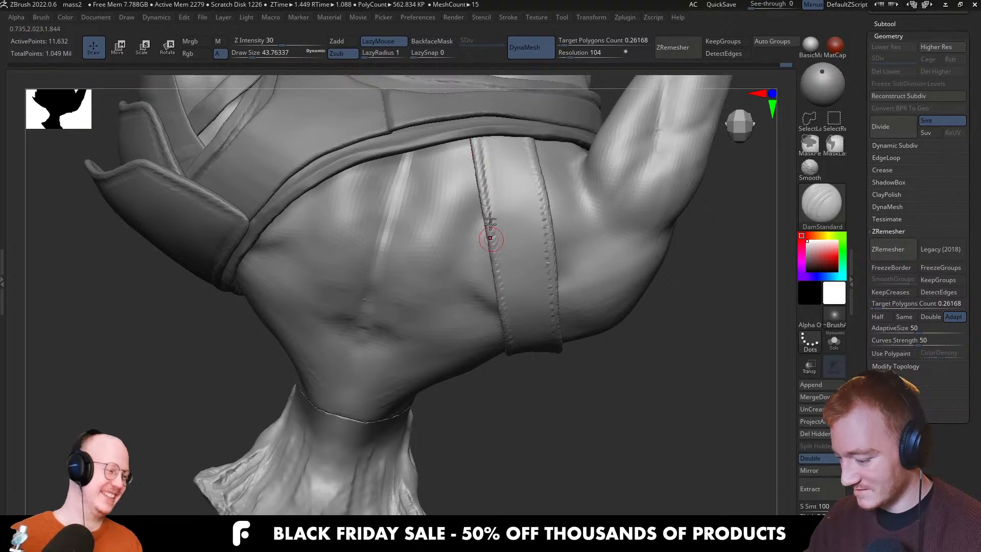
{"action": "key", "text": "s"}
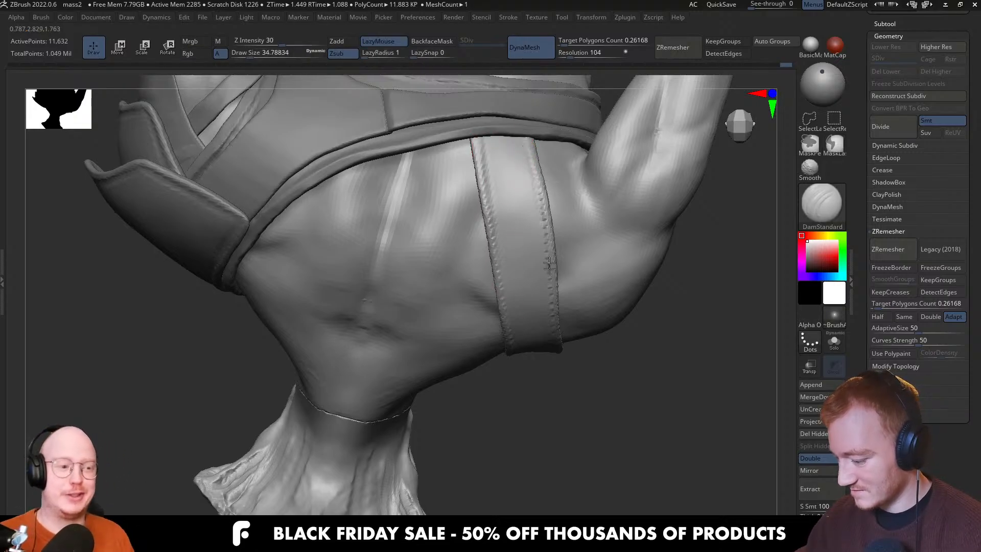
{"action": "right_click_drag", "start_coordinate": [546, 259], "coordinate": [548, 273]}
{"action": "left_click_drag", "start_coordinate": [548, 273], "coordinate": [560, 355]}
{"action": "right_click_drag", "start_coordinate": [559, 355], "coordinate": [554, 256]}
{"action": "right_click_drag", "start_coordinate": [556, 298], "coordinate": [552, 265]}
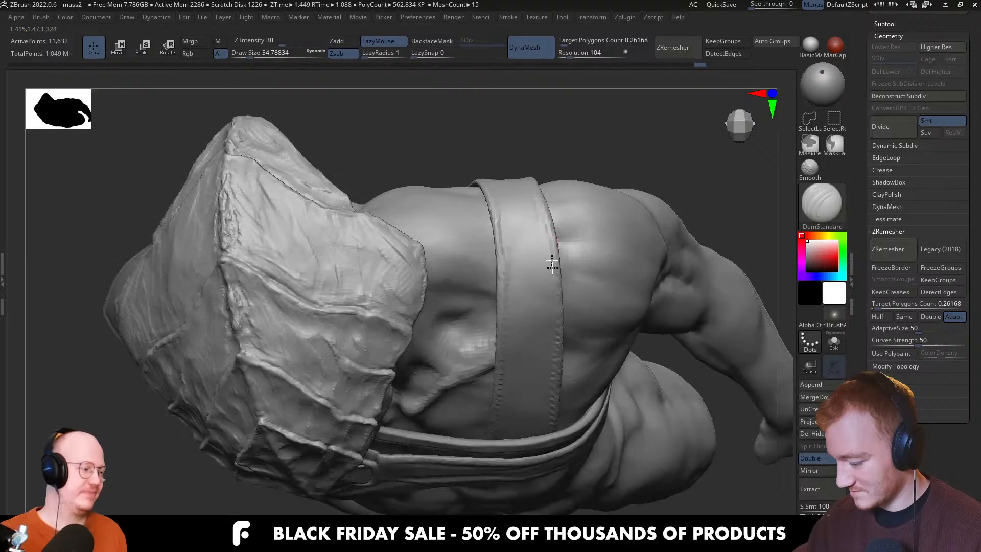
{"action": "mouse_move", "coordinate": [554, 313]}
{"action": "right_mouse_down"}
{"action": "mouse_move", "coordinate": [554, 358]}
{"action": "mouse_move", "coordinate": [555, 284]}
{"action": "right_mouse_up"}
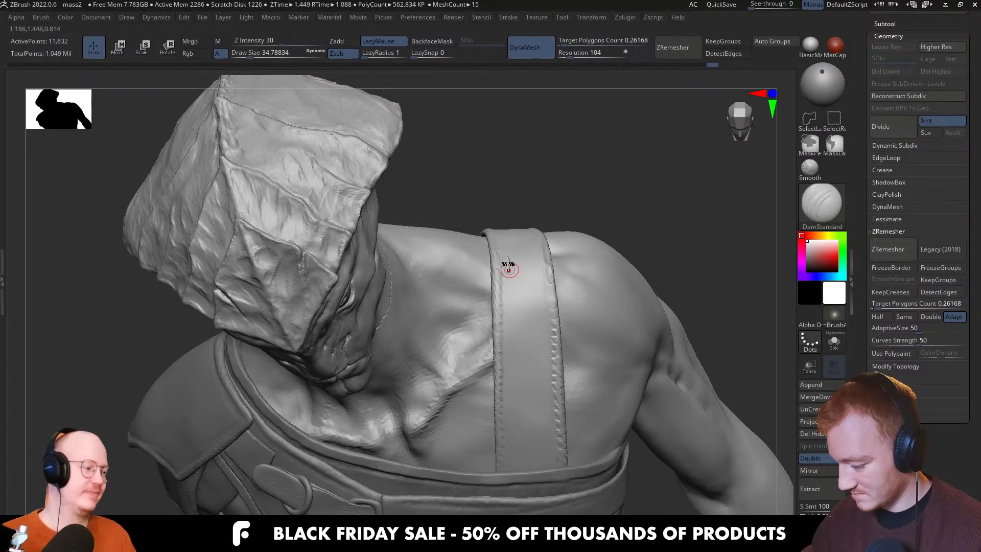
{"action": "mouse_move", "coordinate": [536, 476]}
{"action": "right_mouse_down"}
{"action": "mouse_move", "coordinate": [548, 315]}
{"action": "mouse_move", "coordinate": [521, 419]}
{"action": "mouse_move", "coordinate": [478, 416]}
{"action": "mouse_move", "coordinate": [541, 270]}
{"action": "right_mouse_up"}
Reshape the shoulder strap's profile above the shoulder from the side with the Move brush
{"action": "key", "text": "alt+s"}
{"action": "key", "text": "alt+s"}
{"action": "mouse_move", "coordinate": [541, 271]}
{"action": "right_mouse_down"}
{"action": "mouse_move", "coordinate": [545, 340]}
{"action": "mouse_move", "coordinate": [499, 337]}
{"action": "mouse_move", "coordinate": [506, 322]}
{"action": "right_mouse_up"}
{"action": "key", "text": "b"}
{"action": "key", "text": "m"}
{"action": "key", "text": "v"}
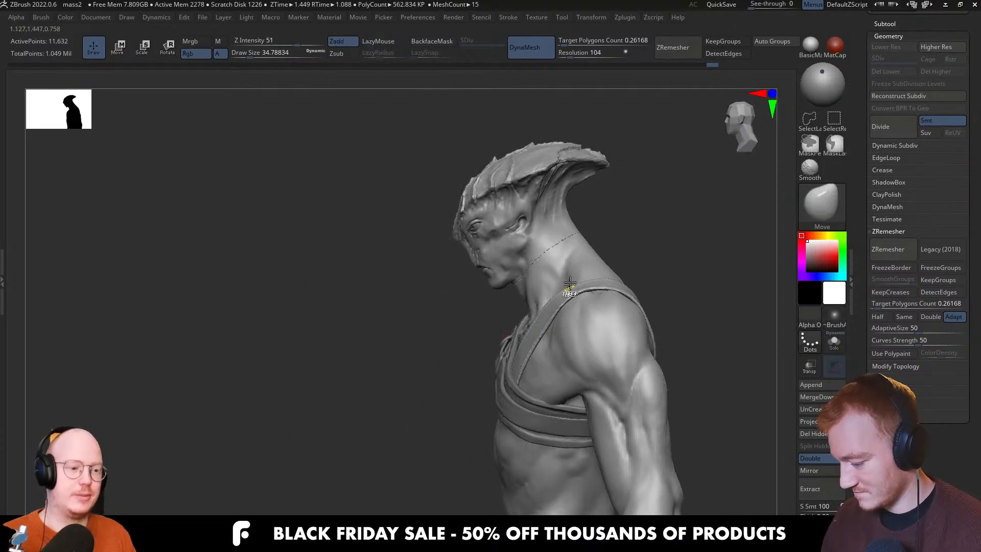
{"action": "key", "text": "s"}
{"action": "mouse_move", "coordinate": [570, 291]}
{"action": "right_mouse_down", "text": "ctrl"}
{"action": "mouse_move", "coordinate": [565, 300]}
{"action": "mouse_move", "coordinate": [571, 294]}
{"action": "right_mouse_up", "text": "ctrl"}
{"action": "key", "text": "s"}
{"action": "left_click_drag", "start_coordinate": [571, 294], "coordinate": [583, 295]}
Fit the strap's inner edge to the shoulder beside the neck with the Move brush, reducing draw size to about 83
{"action": "right_click_drag", "start_coordinate": [584, 295], "coordinate": [588, 327]}
{"action": "mouse_move", "coordinate": [600, 275]}
{"action": "right_mouse_down"}
{"action": "mouse_move", "coordinate": [668, 272]}
{"action": "mouse_move", "coordinate": [613, 294]}
{"action": "right_mouse_up"}
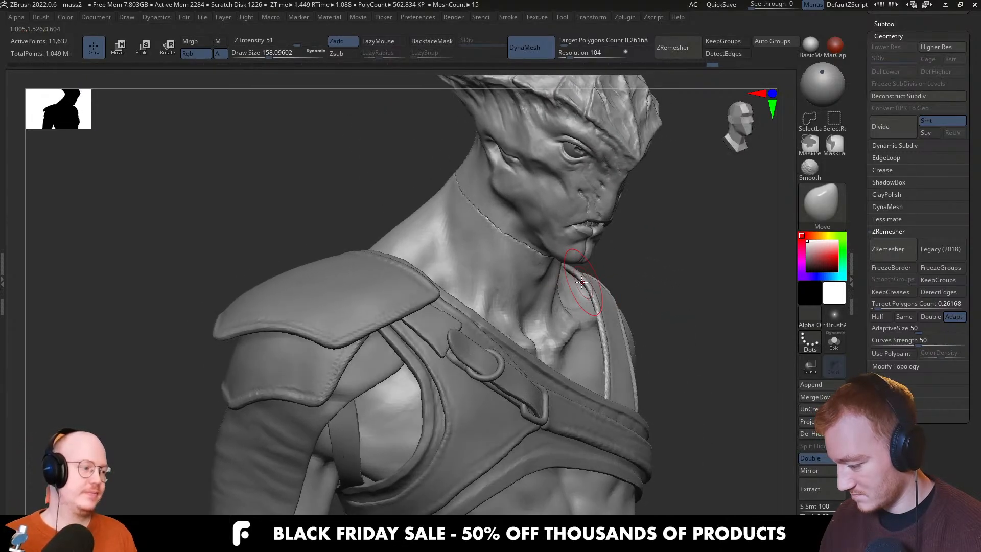
{"action": "left_click_drag", "start_coordinate": [587, 293], "coordinate": [581, 286]}
{"action": "mouse_move", "coordinate": [581, 286]}
{"action": "right_mouse_down"}
{"action": "mouse_move", "coordinate": [607, 295]}
{"action": "mouse_move", "coordinate": [590, 291]}
{"action": "right_mouse_up"}
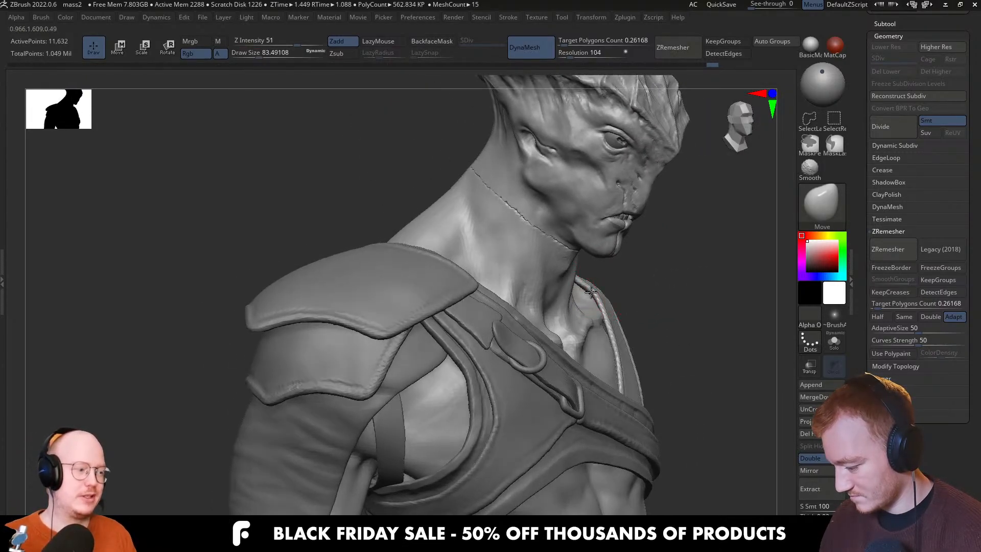
{"action": "left_click_drag", "start_coordinate": [589, 295], "coordinate": [601, 313]}
Push the front of the shoulder strap toward the chest with the Move brush at draw size about 167
{"action": "key", "text": "s"}
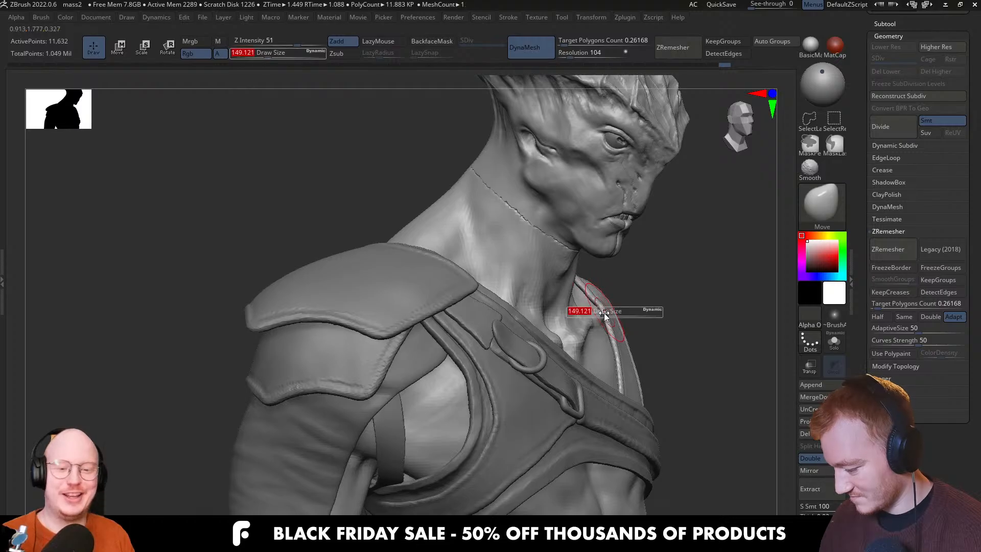
{"action": "mouse_move", "coordinate": [601, 311]}
{"action": "right_mouse_down"}
{"action": "mouse_move", "coordinate": [607, 323]}
{"action": "mouse_move", "coordinate": [599, 282]}
{"action": "mouse_move", "coordinate": [538, 260]}
{"action": "right_mouse_up"}
{"action": "key", "text": "s"}
{"action": "left_click_drag", "start_coordinate": [538, 259], "coordinate": [546, 259]}
{"action": "mouse_move", "coordinate": [545, 259]}
{"action": "right_mouse_down"}
{"action": "mouse_move", "coordinate": [532, 250]}
{"action": "mouse_move", "coordinate": [535, 235]}
{"action": "mouse_move", "coordinate": [558, 250]}
{"action": "mouse_move", "coordinate": [521, 276]}
{"action": "mouse_move", "coordinate": [547, 325]}
{"action": "mouse_move", "coordinate": [471, 350]}
{"action": "mouse_move", "coordinate": [445, 374]}
{"action": "mouse_move", "coordinate": [517, 363]}
{"action": "mouse_move", "coordinate": [511, 346]}
{"action": "mouse_move", "coordinate": [469, 346]}
{"action": "mouse_move", "coordinate": [483, 375]}
{"action": "right_mouse_up"}
{"action": "left_click", "coordinate": [539, 337], "text": "alt"}
{"action": "left_click", "coordinate": [538, 338], "text": "alt"}
{"action": "left_click_drag", "start_coordinate": [476, 379], "coordinate": [467, 375]}
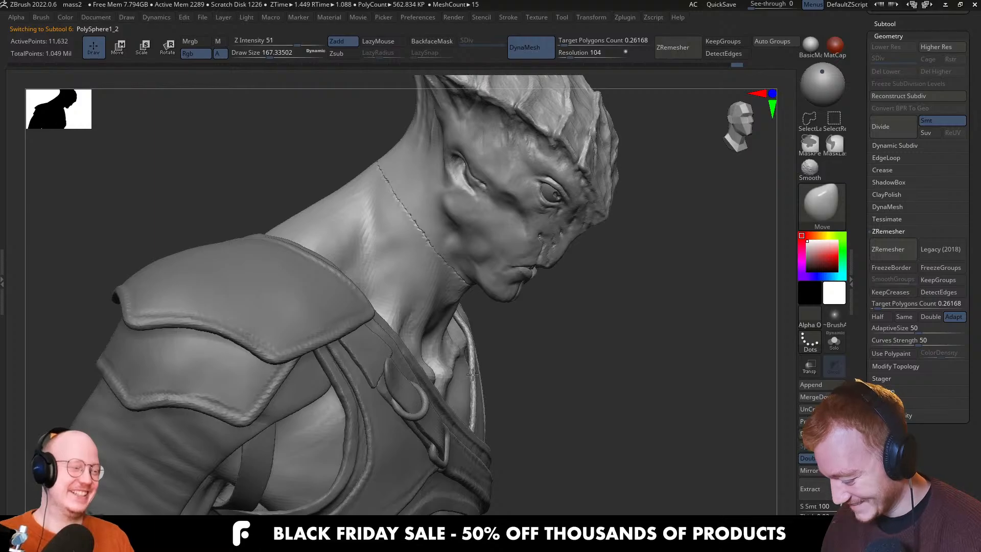
Refine the strap's side silhouette with the Move brush at draw size about 197, checking it from the front
{"action": "right_click_drag", "start_coordinate": [473, 375], "coordinate": [478, 364], "text": "ctrl"}
{"action": "mouse_move", "coordinate": [537, 391]}
{"action": "right_mouse_down"}
{"action": "mouse_move", "coordinate": [492, 397]}
{"action": "mouse_move", "coordinate": [515, 398]}
{"action": "right_mouse_up"}
{"action": "key", "text": "s"}
{"action": "left_click_drag", "start_coordinate": [516, 399], "coordinate": [525, 398]}
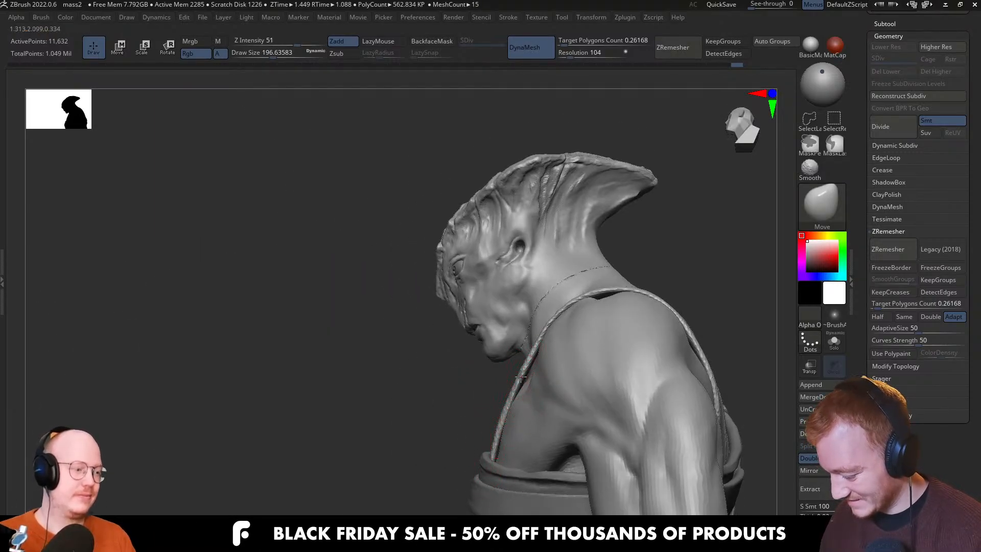
{"action": "right_click_drag", "start_coordinate": [521, 377], "coordinate": [612, 371]}
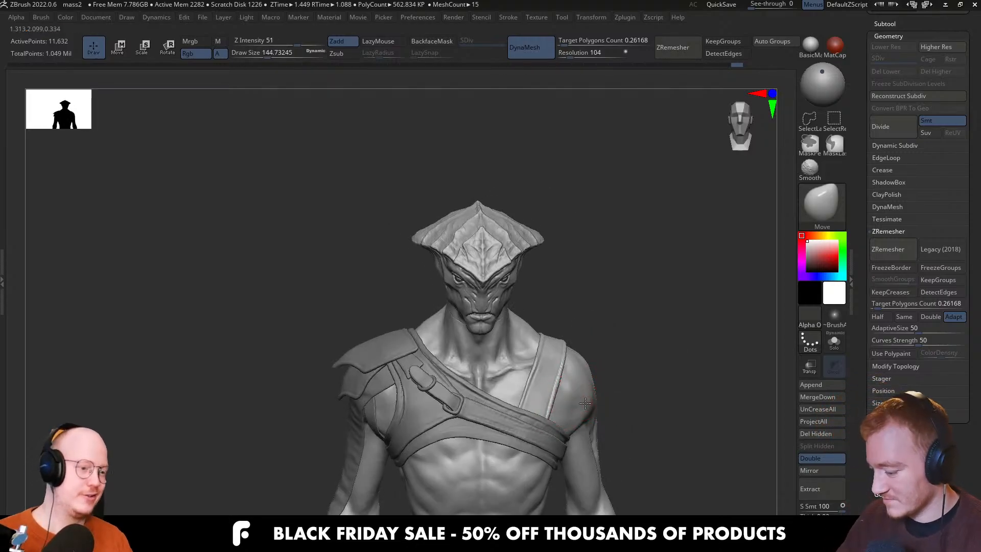
Reselect the shoulder strap and DynaMesh it again at resolution 160
{"action": "left_click", "coordinate": [551, 379], "text": "alt"}
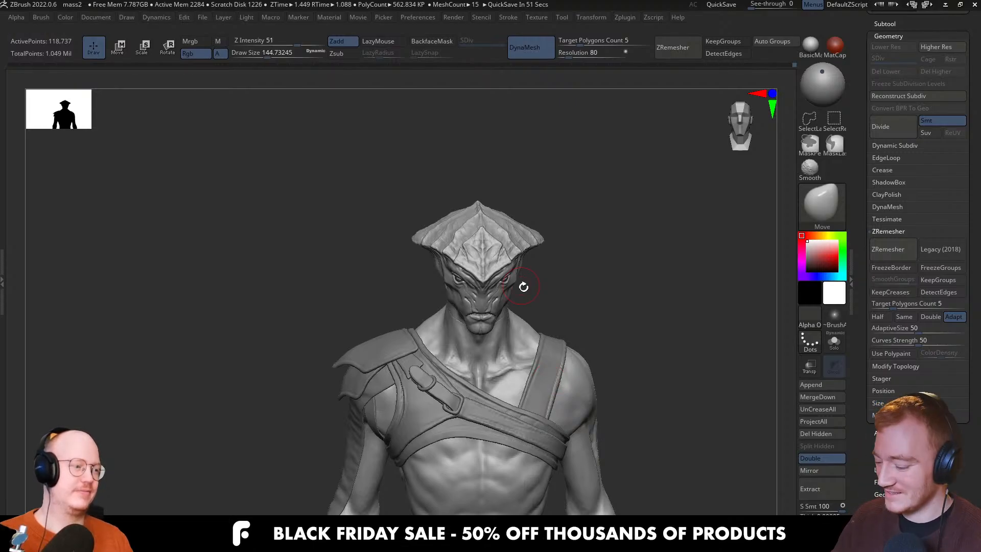
{"action": "right_click_drag", "start_coordinate": [576, 392], "coordinate": [556, 392]}
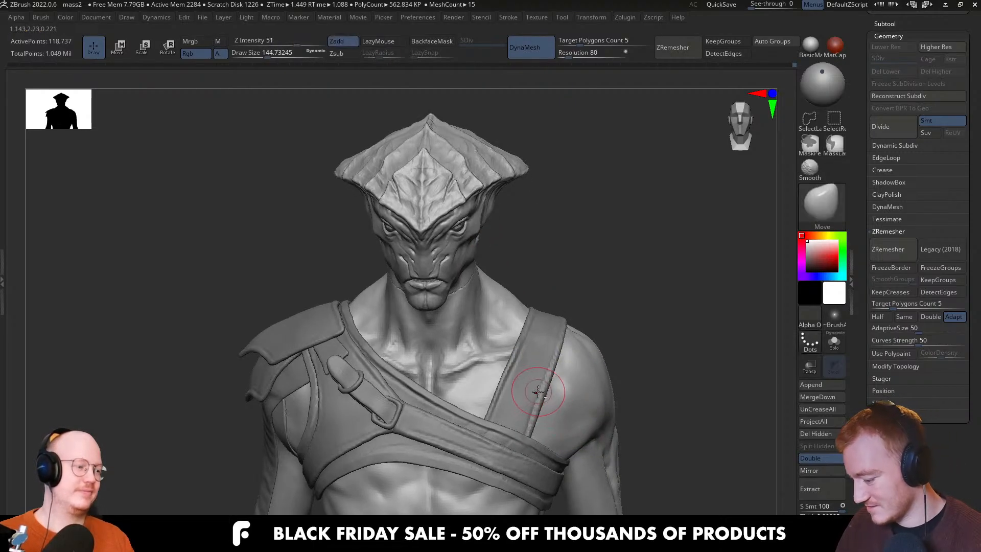
{"action": "left_click", "coordinate": [540, 392], "text": "alt"}
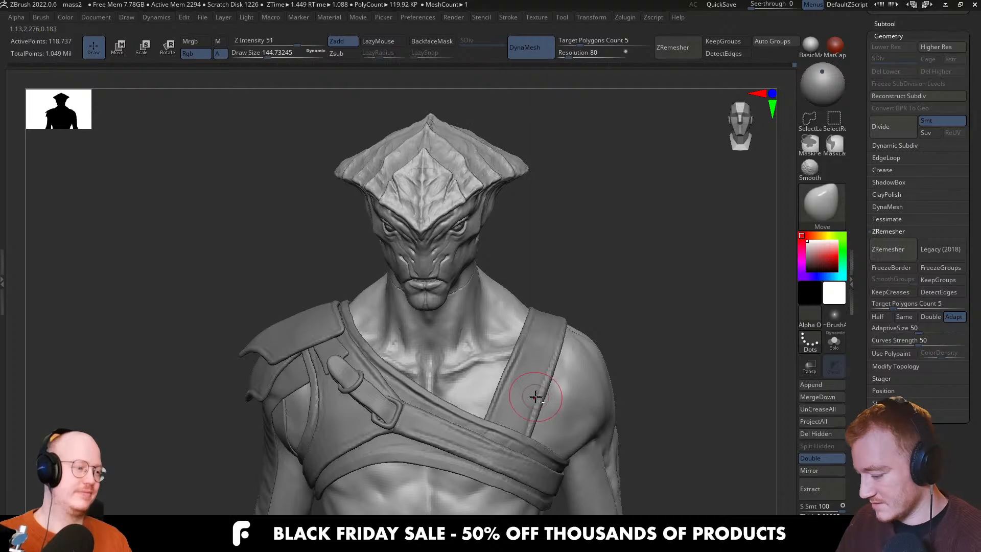
{"action": "left_click", "coordinate": [535, 396], "text": "alt"}
{"action": "left_click", "coordinate": [572, 54]}
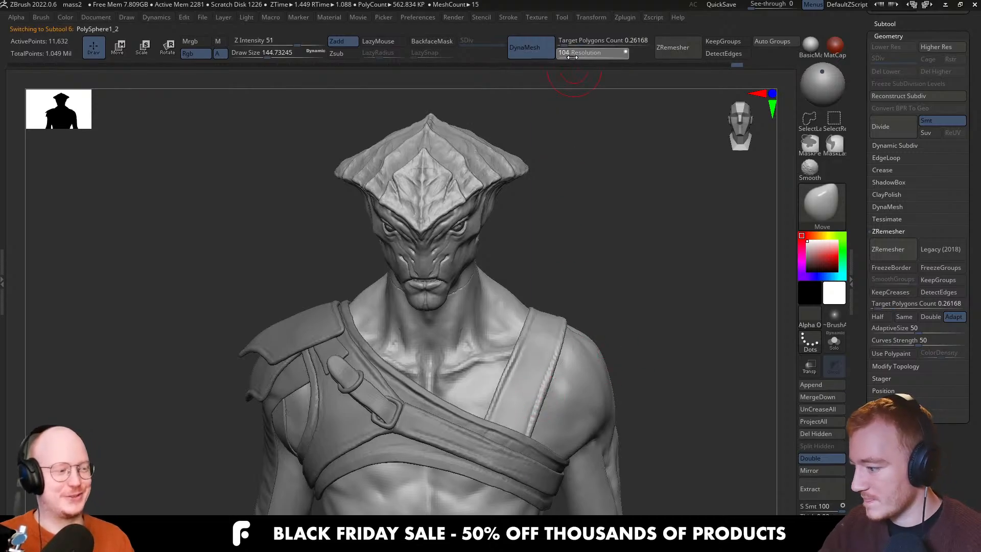
{"action": "left_click_drag", "start_coordinate": [629, 219], "coordinate": [612, 265], "text": "ctrl"}
Smooth both raised borders on the front of the shoulder strap
{"action": "right_click_drag", "start_coordinate": [571, 356], "coordinate": [551, 436], "text": "ctrl"}
{"action": "left_click_drag", "start_coordinate": [527, 430], "coordinate": [562, 320], "text": "shift"}
{"action": "mouse_move", "coordinate": [516, 316]}
{"action": "left_mouse_down", "text": "shift"}
{"action": "mouse_move", "coordinate": [482, 362]}
{"action": "mouse_move", "coordinate": [481, 429]}
{"action": "left_mouse_up", "text": "shift"}
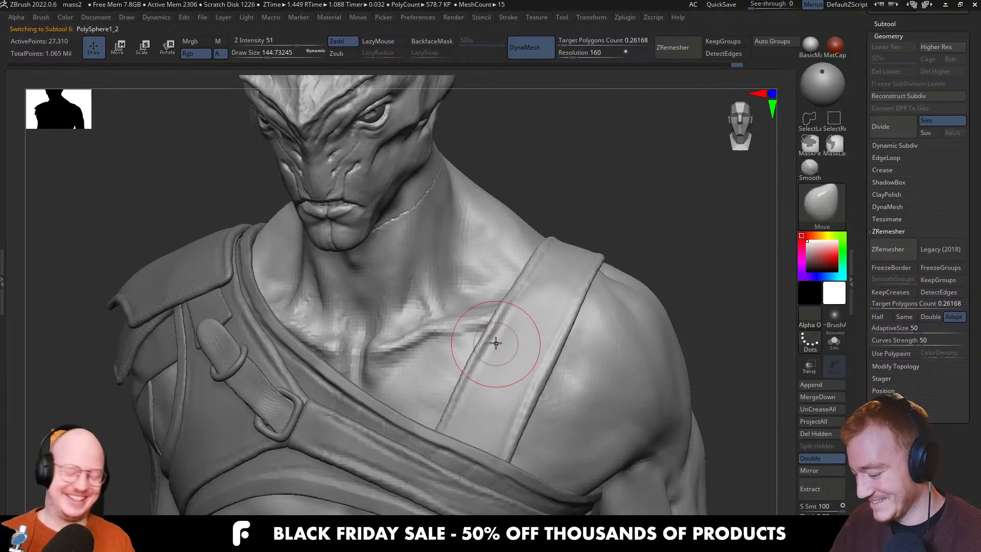
{"action": "left_click_drag", "start_coordinate": [467, 342], "coordinate": [465, 385]}
Redefine the strap's inner border from the chest to the shoulder with ClayBuildup at draw size about 25
{"action": "key", "text": "b"}
{"action": "key", "text": "c"}
{"action": "key", "text": "b"}
{"action": "key", "text": "s"}
{"action": "right_click_drag", "start_coordinate": [447, 418], "coordinate": [473, 414]}
{"action": "key", "text": "s"}
{"action": "left_click_drag", "start_coordinate": [446, 421], "coordinate": [443, 421]}
{"action": "left_click_drag", "start_coordinate": [442, 426], "coordinate": [470, 363]}
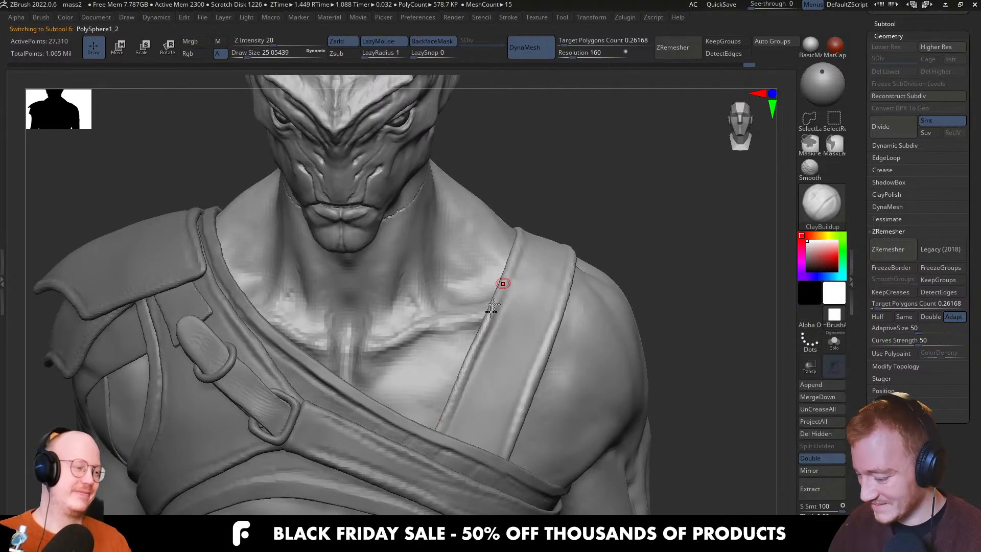
{"action": "left_click_drag", "start_coordinate": [492, 306], "coordinate": [523, 239]}
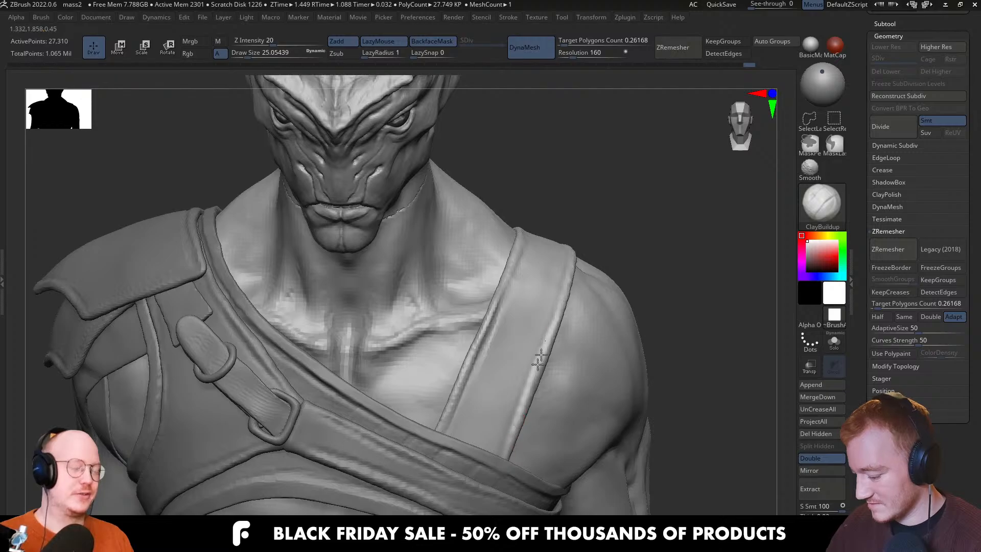
Build up the strap's outer border and continue both borders over the shoulder with ClayBuildup at draw size about 25
{"action": "right_click_drag", "start_coordinate": [517, 406], "coordinate": [533, 380]}
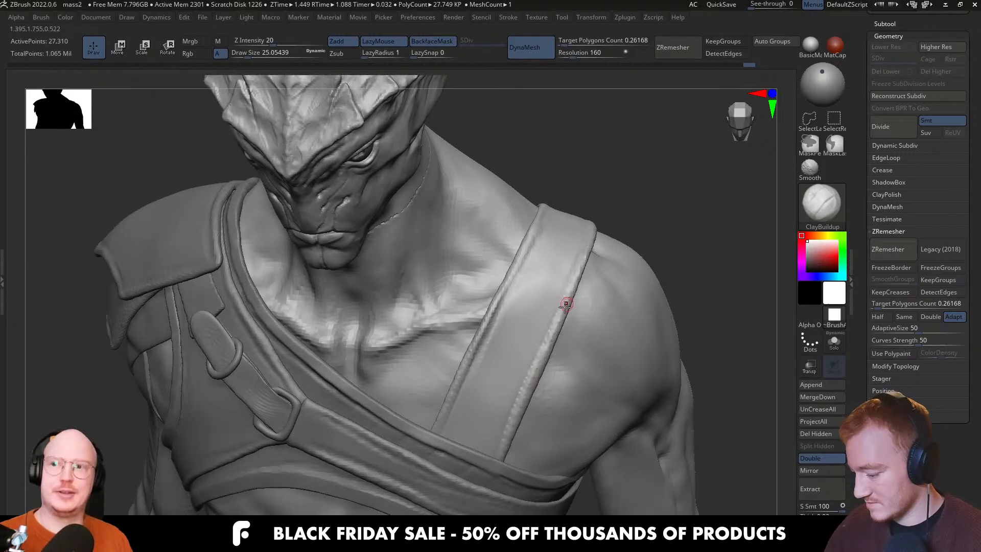
{"action": "right_click_drag", "start_coordinate": [567, 305], "coordinate": [534, 278]}
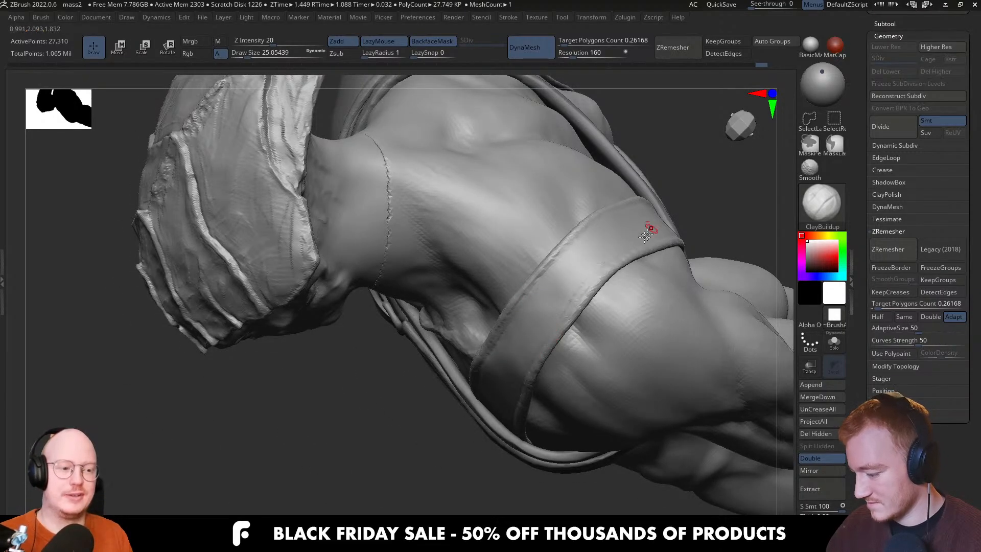
{"action": "right_click_drag", "start_coordinate": [646, 235], "coordinate": [534, 298]}
{"action": "right_click_drag", "start_coordinate": [534, 299], "coordinate": [528, 268], "text": "ctrl"}
{"action": "right_click_drag", "start_coordinate": [539, 340], "coordinate": [556, 271], "text": "alt"}
{"action": "mouse_move", "coordinate": [567, 330]}
{"action": "right_mouse_down"}
{"action": "mouse_move", "coordinate": [549, 321]}
{"action": "mouse_move", "coordinate": [560, 329]}
{"action": "right_mouse_up"}
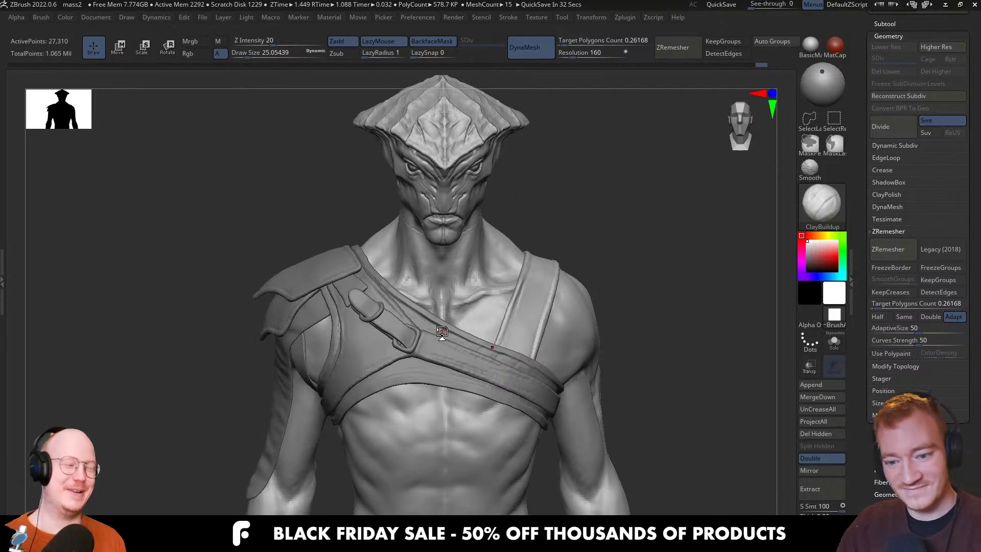
Isolate the small buckle strap on the chest and reshape its buckle end with the Move brush at draw size about 31
{"action": "right_click_drag", "start_coordinate": [442, 332], "coordinate": [413, 382]}
{"action": "left_click", "coordinate": [418, 418], "text": "alt"}
{"action": "right_click_drag", "start_coordinate": [418, 418], "coordinate": [557, 303], "text": "ctrl"}
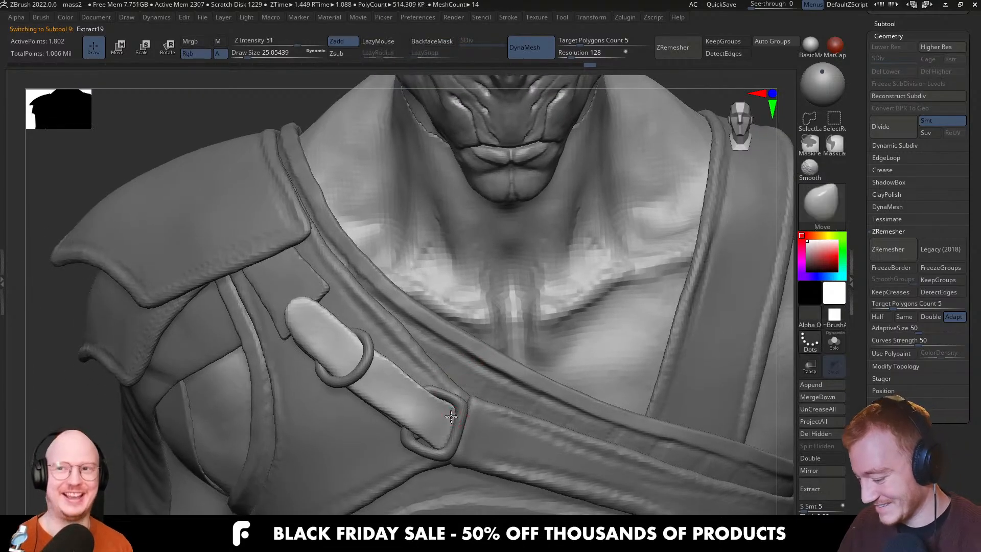
{"action": "key", "text": "b"}
{"action": "key", "text": "m"}
{"action": "key", "text": "v"}
{"action": "key", "text": "shift+ctrl+s"}
{"action": "key", "text": "bracketright"}
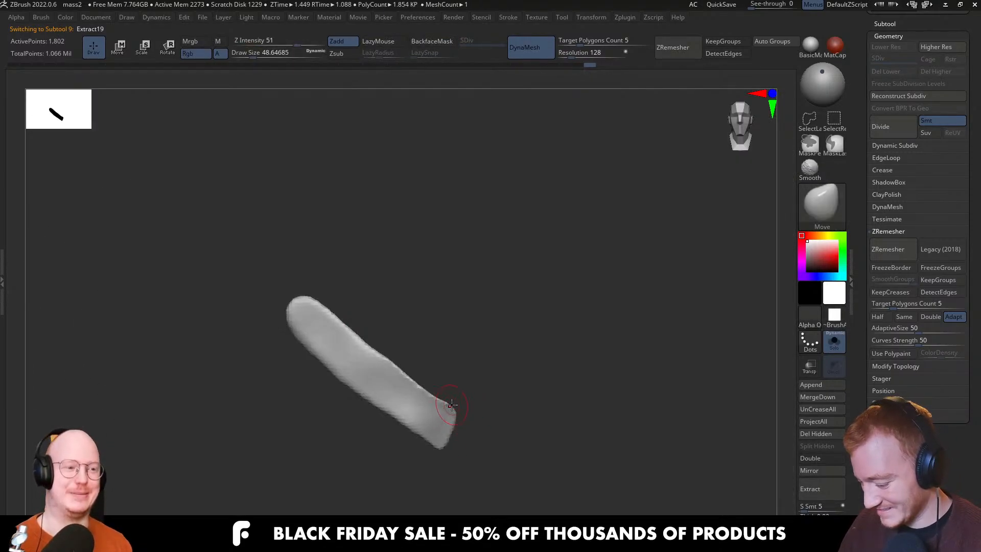
{"action": "key", "text": "s"}
{"action": "left_click_drag", "start_coordinate": [460, 407], "coordinate": [445, 444]}
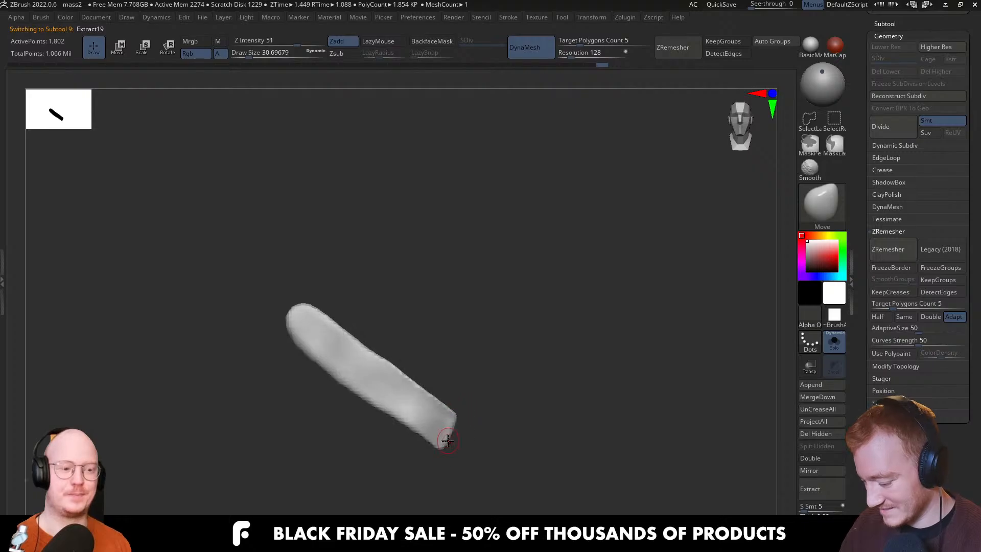
Show all armour pieces again and fit the small strap through its buckle rings with a larger Move brush
{"action": "key", "text": "s"}
{"action": "key", "text": "shift+ctrl+s"}
{"action": "key", "text": "bracketright"}
{"action": "key", "text": "bracketright"}
{"action": "key", "text": "bracketright"}
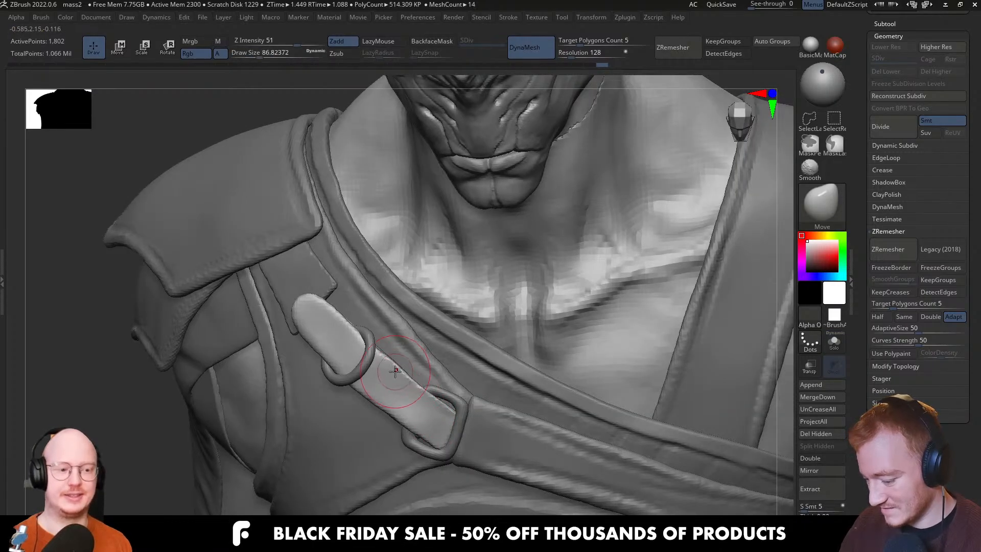
{"action": "mouse_move", "coordinate": [424, 388]}
{"action": "right_mouse_down"}
{"action": "mouse_move", "coordinate": [406, 412]}
{"action": "mouse_move", "coordinate": [407, 397]}
{"action": "mouse_move", "coordinate": [440, 409]}
{"action": "mouse_move", "coordinate": [419, 327]}
{"action": "mouse_move", "coordinate": [432, 297]}
{"action": "right_mouse_up"}
{"action": "key", "text": "bracketright"}
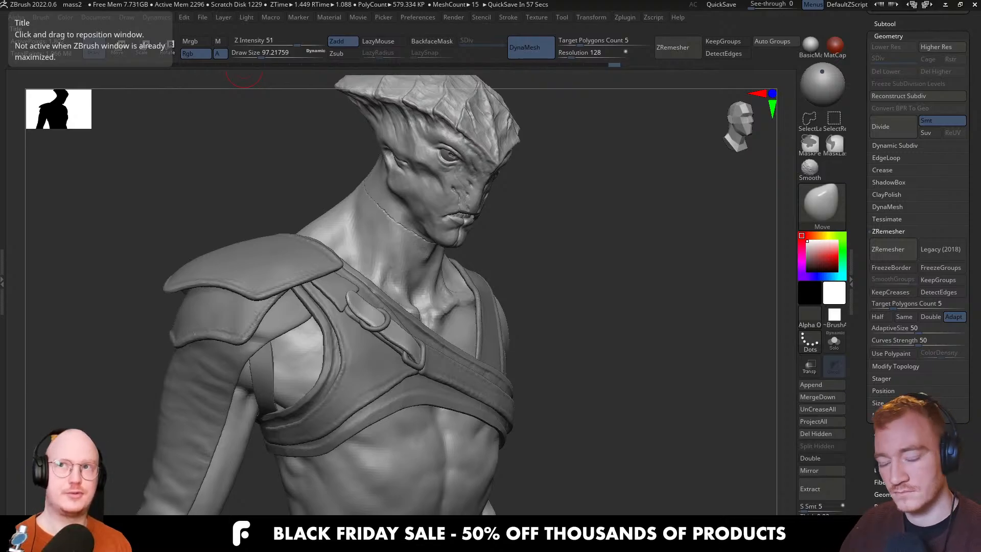
Punch a row of small holes into the small strap near its buckle end with ClayBuildup at draw size about 8
{"action": "mouse_move", "coordinate": [424, 370]}
{"action": "right_mouse_down", "text": "ctrl"}
{"action": "mouse_move", "coordinate": [427, 361]}
{"action": "mouse_move", "coordinate": [420, 367]}
{"action": "right_mouse_up", "text": "ctrl"}
{"action": "key", "text": "s"}
{"action": "key", "text": "b"}
{"action": "key", "text": "c"}
{"action": "key", "text": "b"}
{"action": "key", "text": "s"}
{"action": "left_click", "coordinate": [420, 367]}
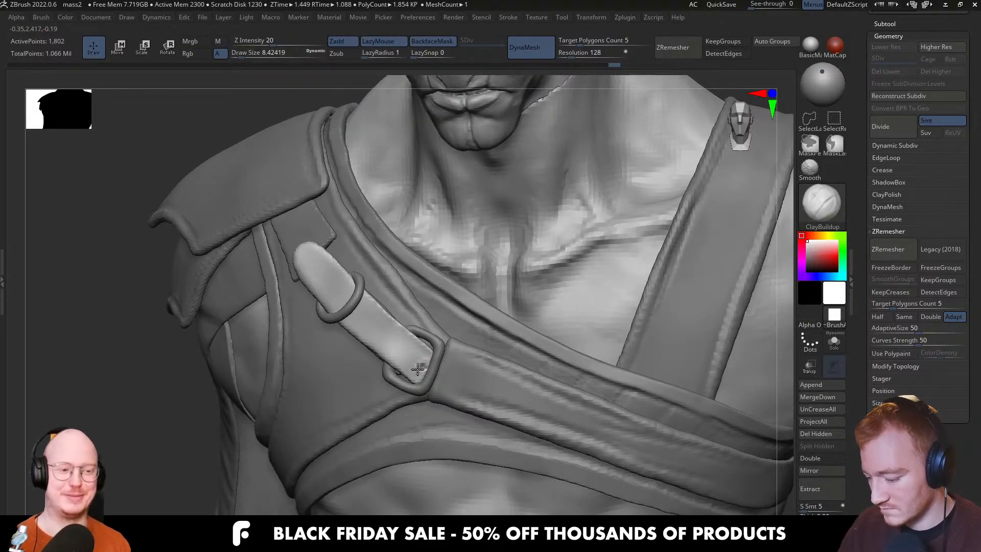
{"action": "left_click_drag", "start_coordinate": [418, 369], "coordinate": [410, 356]}
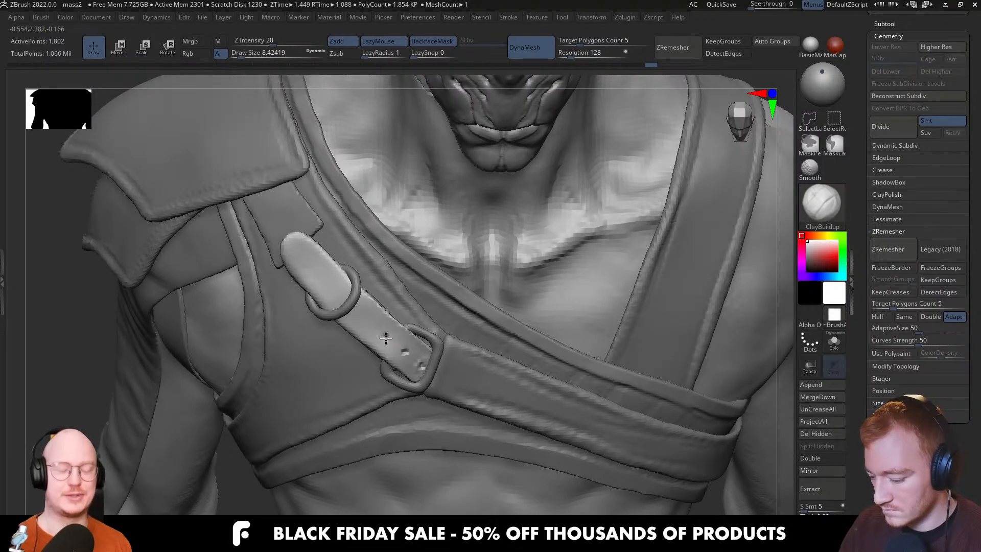
{"action": "right_click_drag", "start_coordinate": [461, 346], "coordinate": [429, 405], "text": "ctrl"}
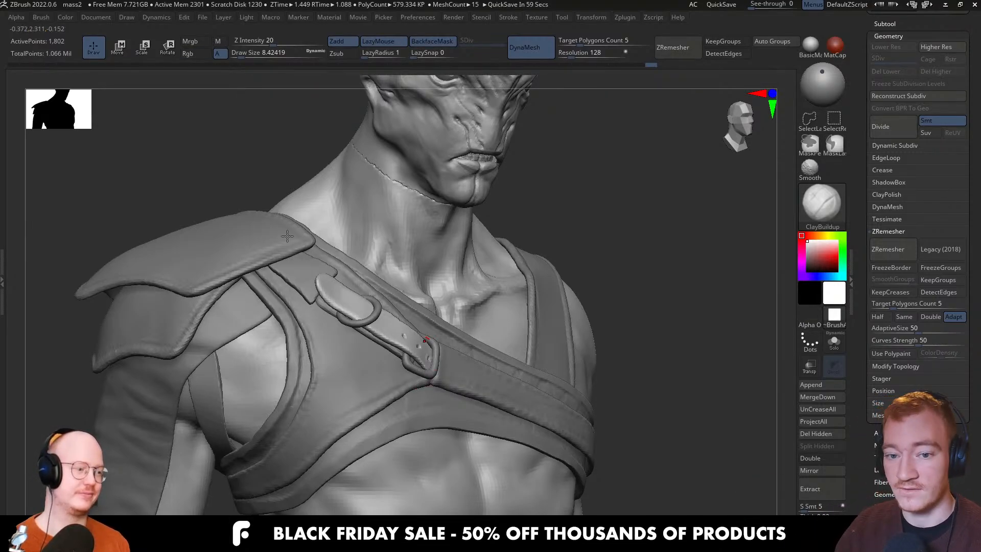
{"action": "right_click_drag", "start_coordinate": [331, 359], "coordinate": [301, 404]}
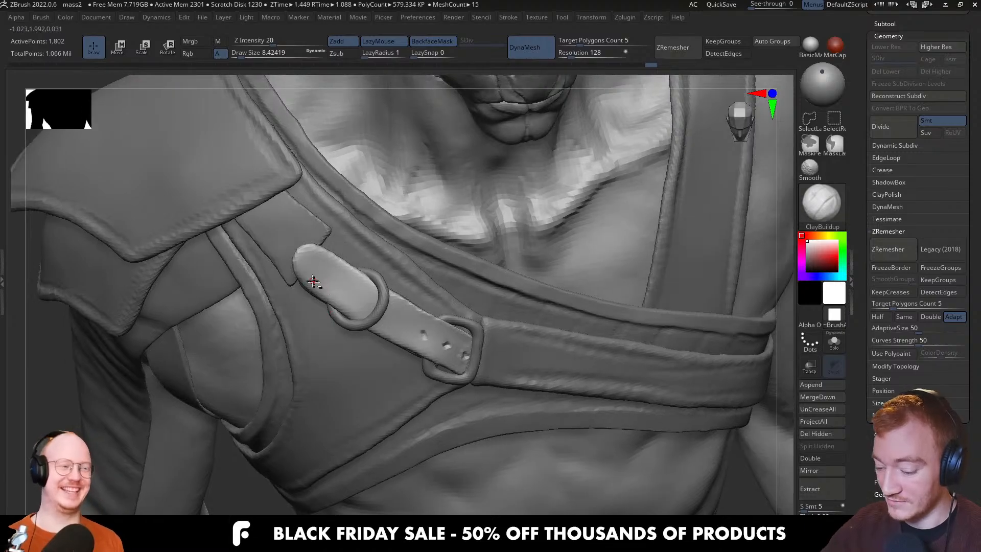
{"action": "left_click_drag", "start_coordinate": [309, 251], "coordinate": [348, 267]}
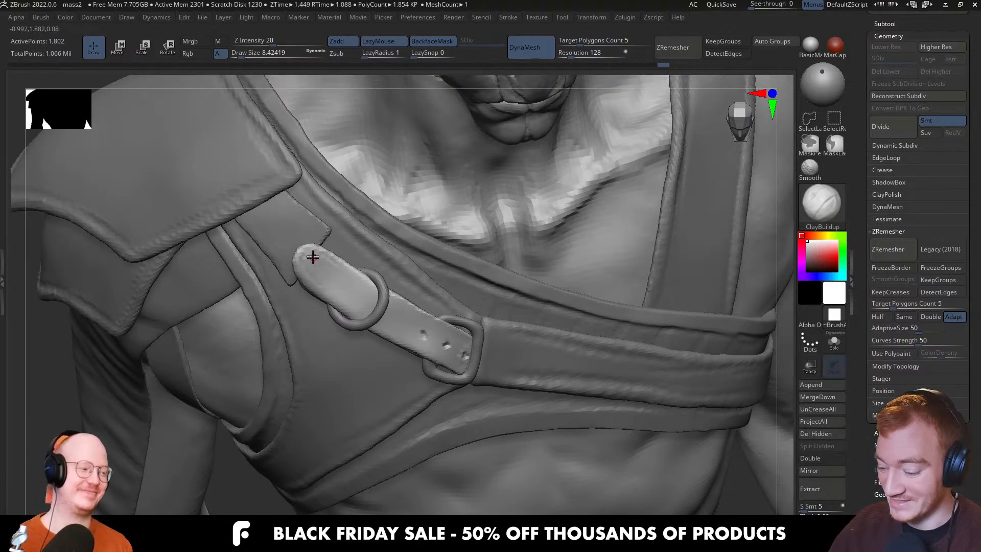
Reshape the small strap's rounded free tip into a more angular end with the Move brush, reducing the draw size to about 39
{"action": "key", "text": "b"}
{"action": "key", "text": "m"}
{"action": "key", "text": "v"}
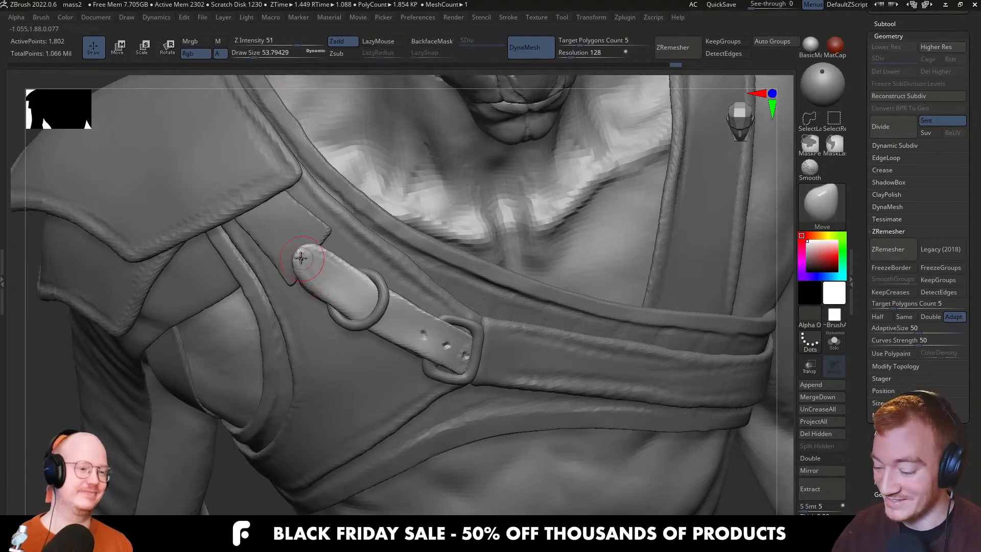
{"action": "key", "text": "s"}
{"action": "left_click_drag", "start_coordinate": [301, 258], "coordinate": [295, 249]}
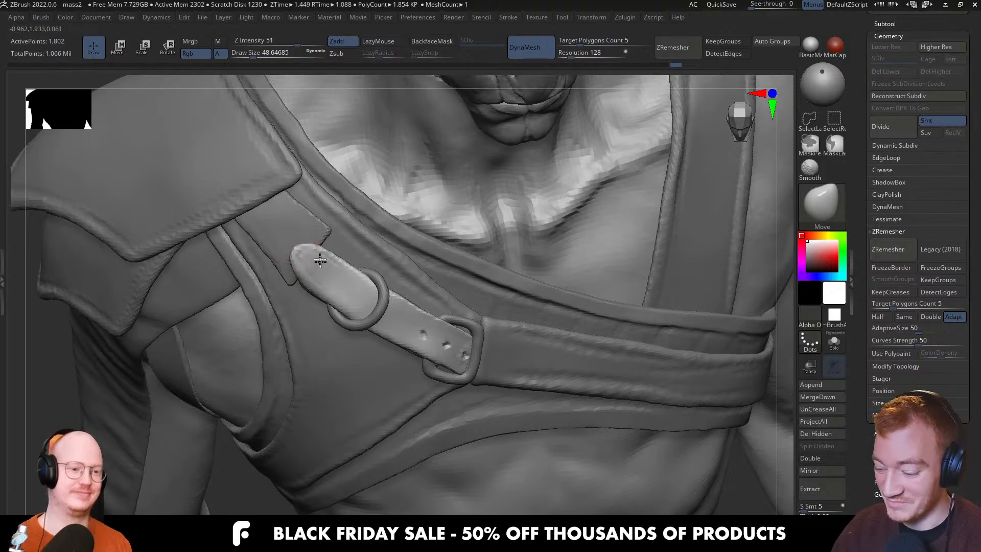
{"action": "right_click_drag", "start_coordinate": [321, 261], "coordinate": [309, 275]}
{"action": "key", "text": "s"}
{"action": "mouse_move", "coordinate": [307, 277]}
{"action": "left_mouse_down"}
{"action": "mouse_move", "coordinate": [318, 253]}
{"action": "mouse_move", "coordinate": [355, 259]}
{"action": "mouse_move", "coordinate": [322, 252]}
{"action": "left_mouse_up"}
{"action": "key", "text": "s"}
{"action": "key", "text": "s"}
{"action": "key", "text": "s"}
{"action": "left_click_drag", "start_coordinate": [310, 252], "coordinate": [307, 251]}
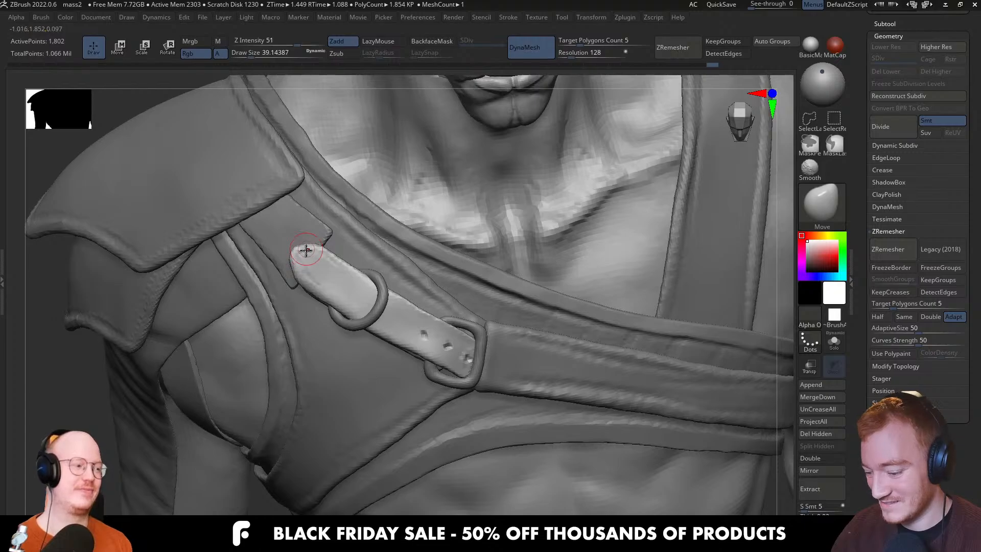
Isolate the small strap and flatten its front surface with TrimDynamic at draw size about 80
{"action": "mouse_move", "coordinate": [358, 259]}
{"action": "right_mouse_down"}
{"action": "mouse_move", "coordinate": [372, 215]}
{"action": "mouse_move", "coordinate": [391, 229]}
{"action": "mouse_move", "coordinate": [366, 326]}
{"action": "mouse_move", "coordinate": [374, 306]}
{"action": "right_mouse_up"}
{"action": "key", "text": "alt+s"}
{"action": "key", "text": "b"}
{"action": "key", "text": "t"}
{"action": "key", "text": "d"}
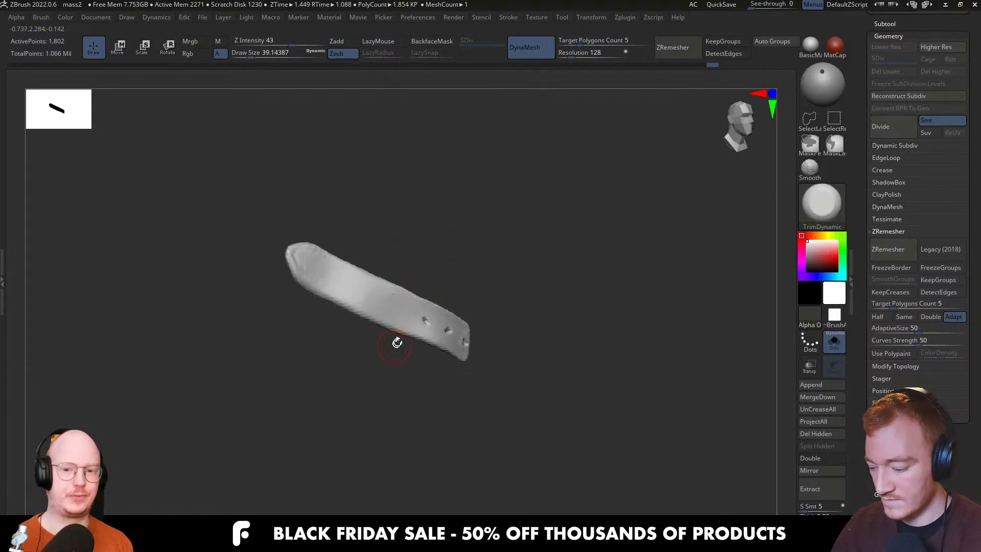
{"action": "right_click_drag", "start_coordinate": [396, 341], "coordinate": [399, 319]}
{"action": "key", "text": "s"}
{"action": "left_click_drag", "start_coordinate": [399, 318], "coordinate": [408, 318]}
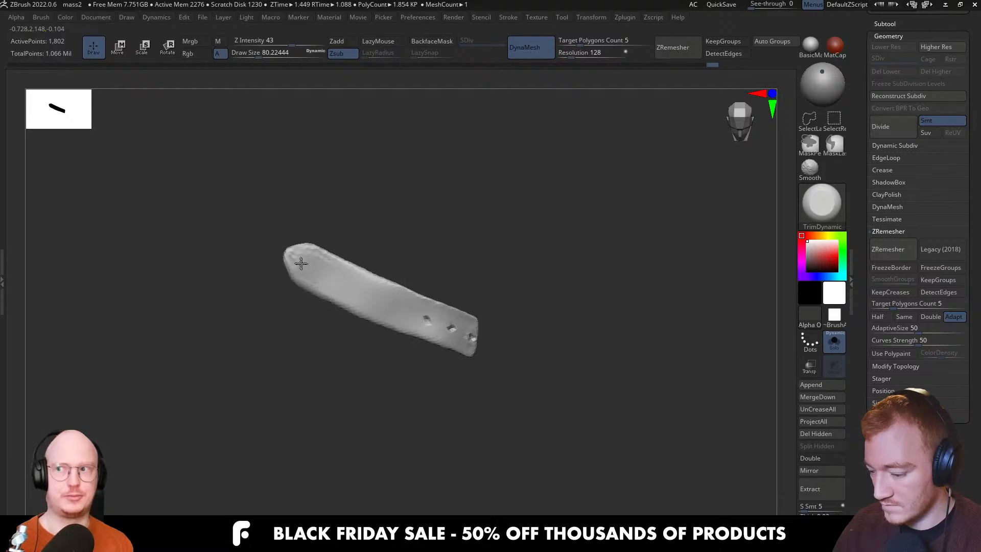
{"action": "mouse_move", "coordinate": [440, 330]}
{"action": "right_mouse_down"}
{"action": "mouse_move", "coordinate": [436, 237]}
{"action": "mouse_move", "coordinate": [434, 311]}
{"action": "mouse_move", "coordinate": [384, 309]}
{"action": "mouse_move", "coordinate": [358, 322]}
{"action": "right_mouse_up"}
Thicken the small strap from its underside with the Inflate brush and flatten that side with TrimDynamic at draw size about 80
{"action": "key", "text": "b"}
{"action": "key", "text": "i"}
{"action": "key", "text": "n"}
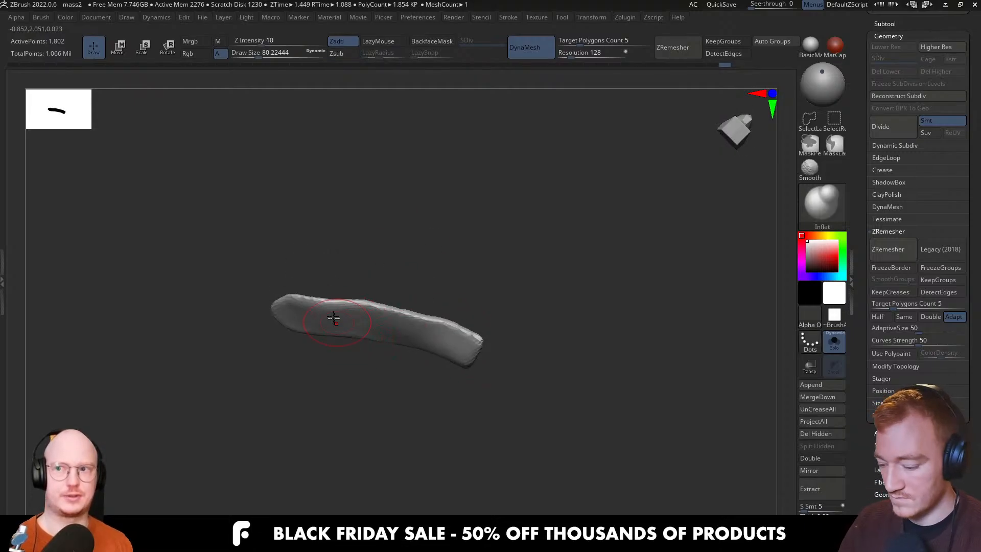
{"action": "mouse_move", "coordinate": [345, 311]}
{"action": "left_mouse_down"}
{"action": "mouse_move", "coordinate": [276, 312]}
{"action": "mouse_move", "coordinate": [324, 309]}
{"action": "mouse_move", "coordinate": [343, 322]}
{"action": "left_mouse_up"}
{"action": "key", "text": "b"}
{"action": "key", "text": "t"}
{"action": "key", "text": "d"}
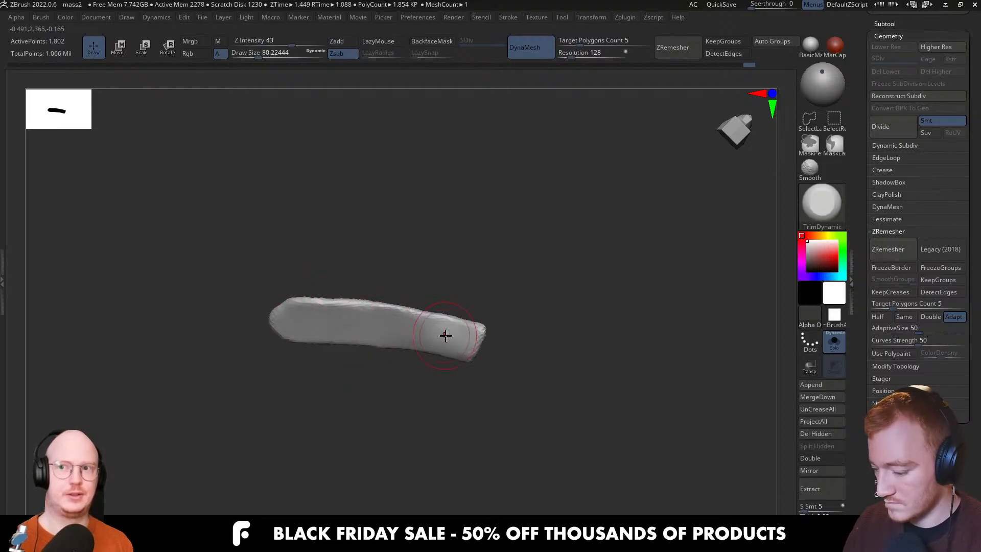
{"action": "mouse_move", "coordinate": [450, 336]}
{"action": "left_mouse_down"}
{"action": "mouse_move", "coordinate": [462, 346]}
{"action": "mouse_move", "coordinate": [296, 320]}
{"action": "left_mouse_up"}
Trim the small strap's thin side edge near the tip with TrimDynamic at draw size about 20 and show all pieces again
{"action": "mouse_move", "coordinate": [295, 320]}
{"action": "right_mouse_down"}
{"action": "mouse_move", "coordinate": [324, 361]}
{"action": "mouse_move", "coordinate": [307, 350]}
{"action": "mouse_move", "coordinate": [372, 330]}
{"action": "mouse_move", "coordinate": [286, 348]}
{"action": "right_mouse_up"}
{"action": "left_click_drag", "start_coordinate": [267, 336], "coordinate": [263, 333]}
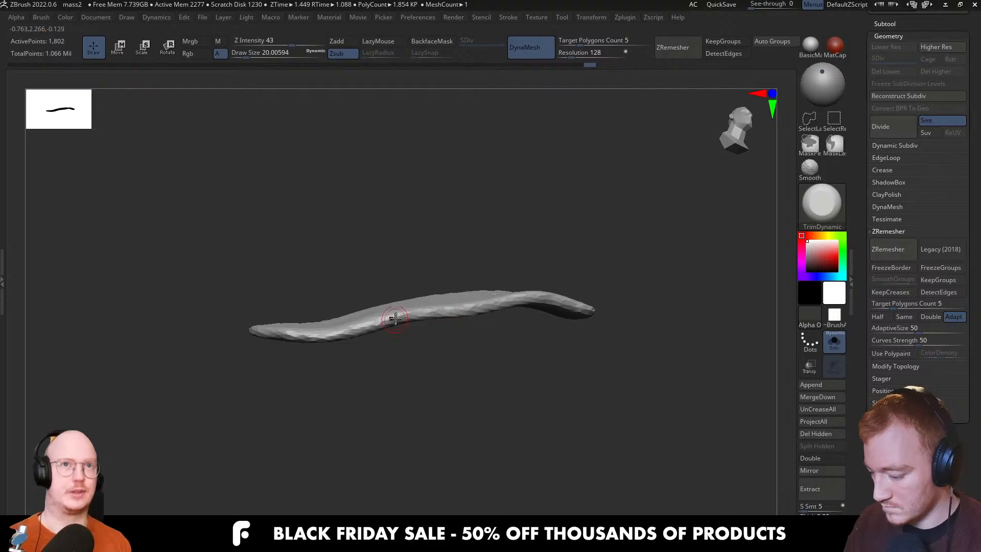
{"action": "left_click_drag", "start_coordinate": [280, 335], "coordinate": [261, 334]}
{"action": "right_click_drag", "start_coordinate": [286, 337], "coordinate": [358, 302], "text": "ctrl"}
{"action": "mouse_move", "coordinate": [358, 302]}
{"action": "right_mouse_down"}
{"action": "mouse_move", "coordinate": [382, 294]}
{"action": "mouse_move", "coordinate": [430, 373]}
{"action": "mouse_move", "coordinate": [412, 389]}
{"action": "mouse_move", "coordinate": [487, 358]}
{"action": "right_mouse_up"}
{"action": "key", "text": "alt+s"}
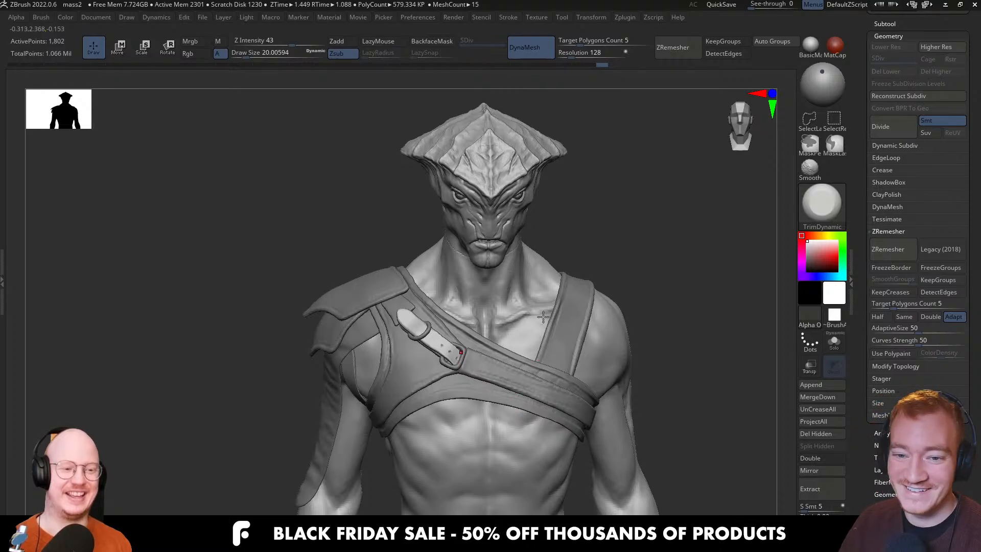
Select the leather flap behind the small strap and reshape its lower corners with the Move brush at draw size about 68 to 77
{"action": "right_click_drag", "start_coordinate": [388, 320], "coordinate": [406, 376], "text": "ctrl"}
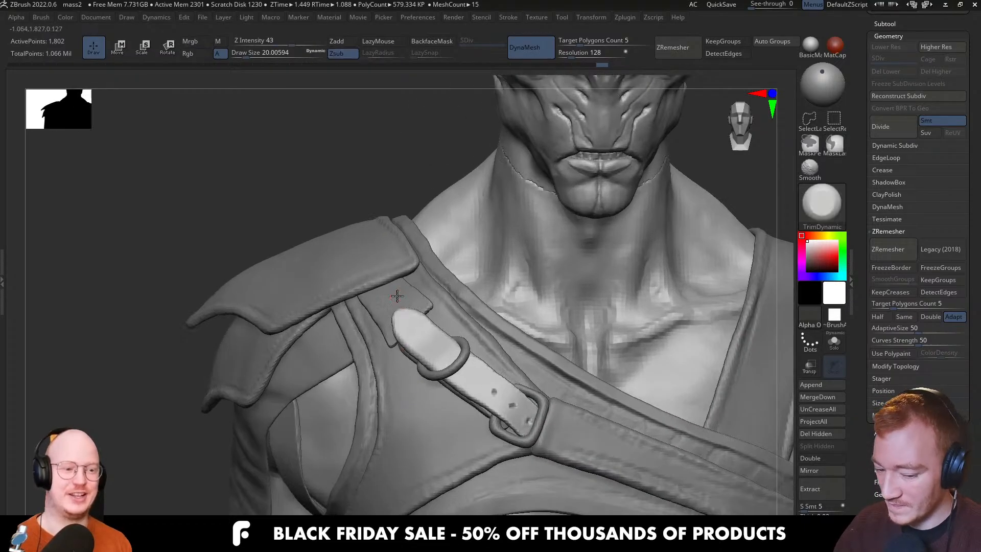
{"action": "left_click", "coordinate": [401, 301], "text": "alt"}
{"action": "key", "text": "alt+s"}
{"action": "right_click_drag", "start_coordinate": [422, 303], "coordinate": [425, 323]}
{"action": "key", "text": "alt+s"}
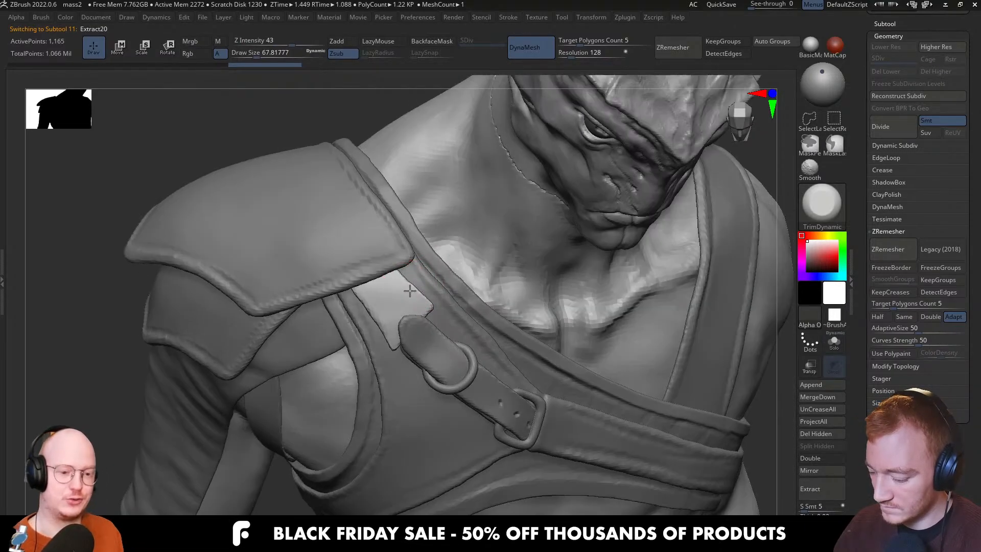
{"action": "key", "text": "b"}
{"action": "key", "text": "m"}
{"action": "key", "text": "v"}
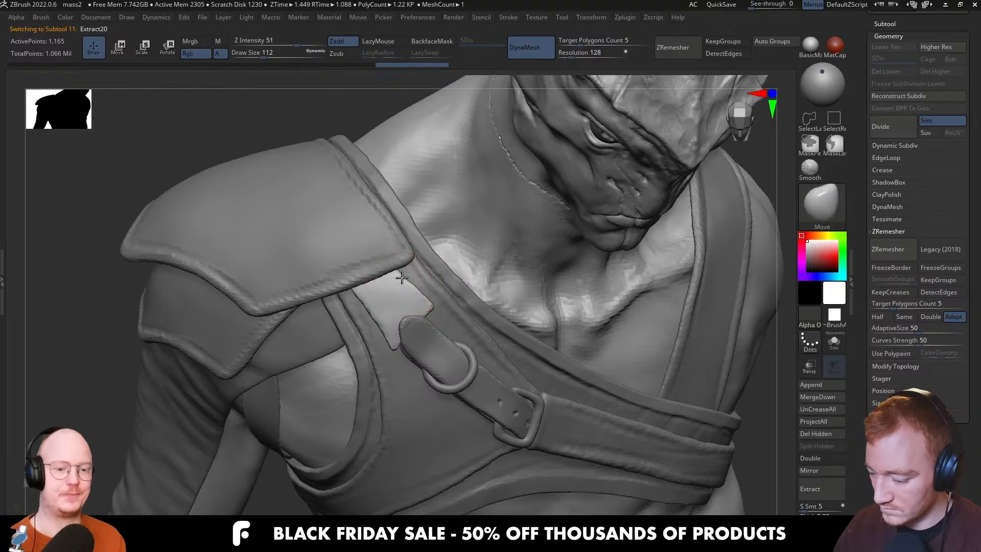
{"action": "key", "text": "s"}
{"action": "left_click_drag", "start_coordinate": [395, 349], "coordinate": [388, 349]}
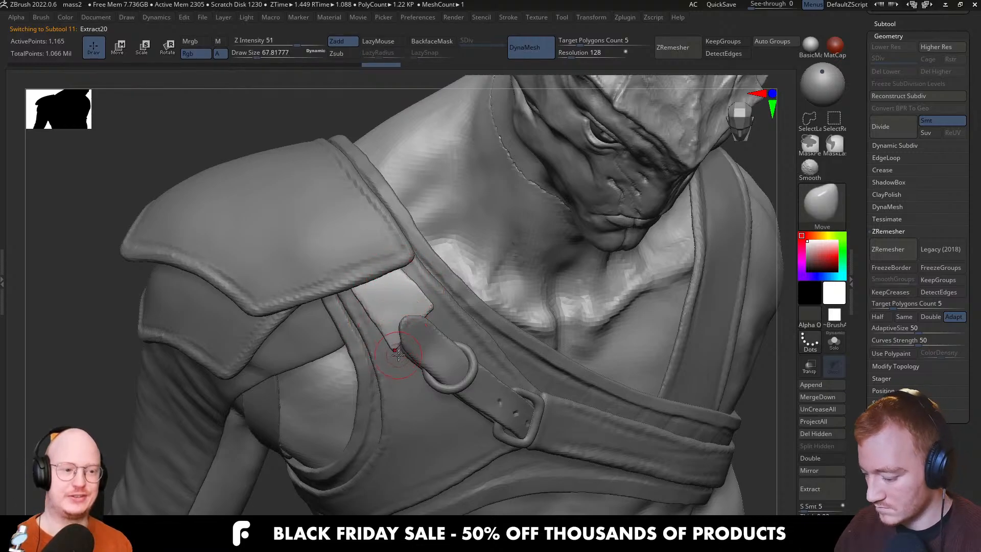
{"action": "key", "text": "s"}
{"action": "mouse_move", "coordinate": [396, 347]}
{"action": "right_mouse_down"}
{"action": "mouse_move", "coordinate": [423, 308]}
{"action": "mouse_move", "coordinate": [409, 300]}
{"action": "mouse_move", "coordinate": [438, 311]}
{"action": "mouse_move", "coordinate": [425, 302]}
{"action": "right_mouse_up"}
{"action": "left_click", "coordinate": [396, 351]}
{"action": "left_click_drag", "start_coordinate": [432, 301], "coordinate": [437, 304]}
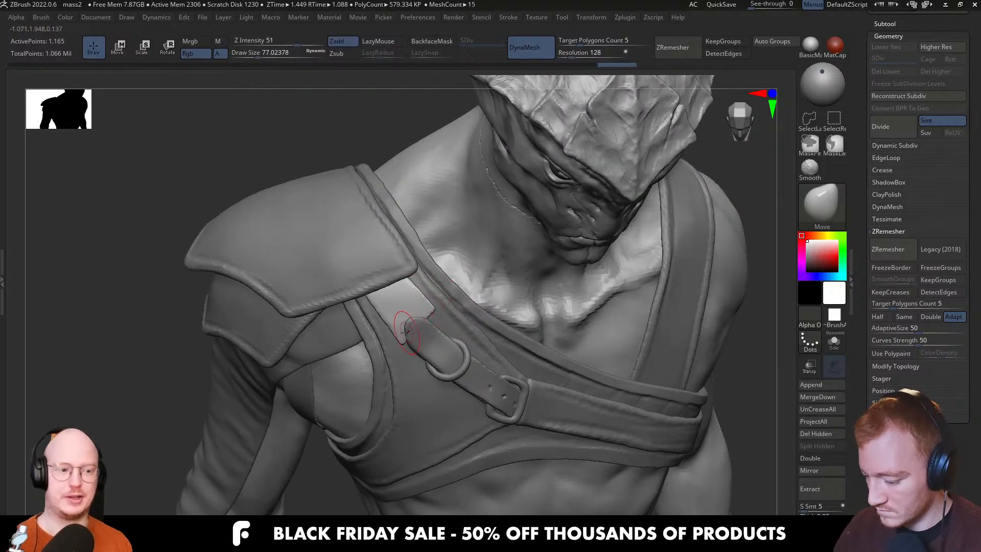
Isolate the leather flap, refine its outline with the Move brush at draw size about 94, and show all pieces again
{"action": "right_click_drag", "start_coordinate": [408, 326], "coordinate": [416, 313]}
{"action": "key", "text": "alt+s"}
{"action": "mouse_move", "coordinate": [429, 308]}
{"action": "left_mouse_down"}
{"action": "mouse_move", "coordinate": [400, 270]}
{"action": "mouse_move", "coordinate": [435, 312]}
{"action": "mouse_move", "coordinate": [399, 332]}
{"action": "left_mouse_up"}
{"action": "key", "text": "s"}
{"action": "key", "text": "s"}
{"action": "key", "text": "s"}
{"action": "key", "text": "s"}
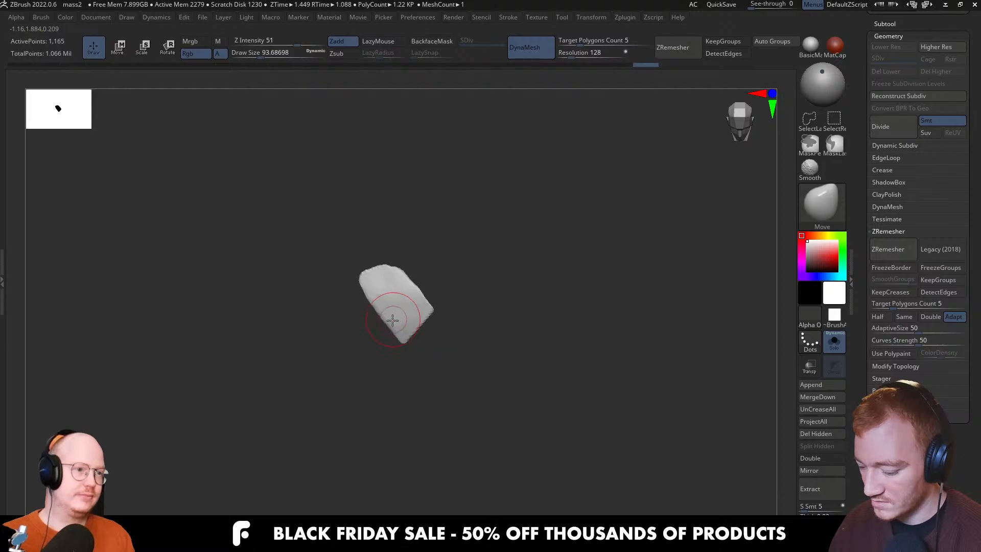
{"action": "left_click_drag", "start_coordinate": [377, 293], "coordinate": [416, 290]}
{"action": "key", "text": "alt+s"}
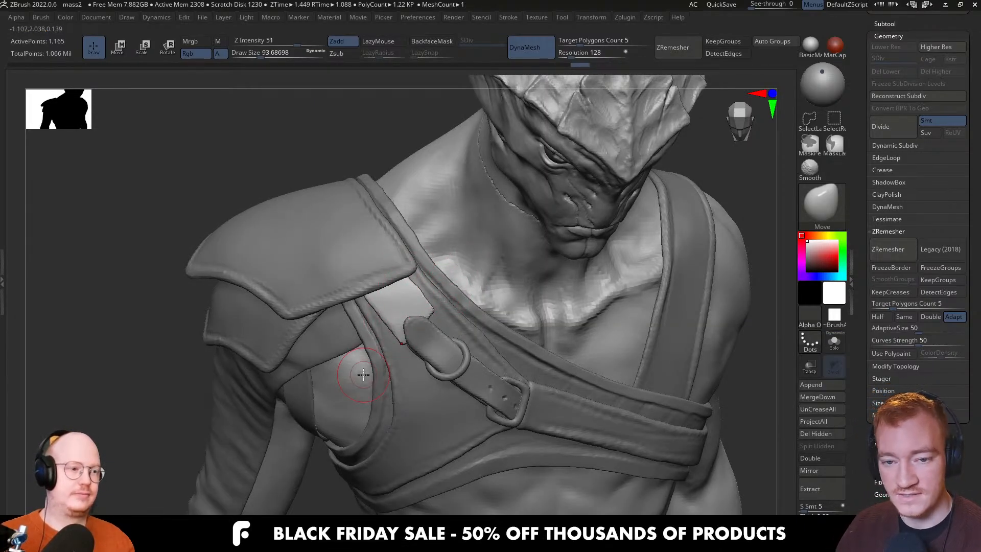
Examine the whole character's armour from above, the front and a three-quarter view
{"action": "mouse_move", "coordinate": [436, 360]}
{"action": "right_mouse_down", "text": "ctrl"}
{"action": "mouse_move", "coordinate": [408, 281]}
{"action": "mouse_move", "coordinate": [447, 322]}
{"action": "mouse_move", "coordinate": [432, 498]}
{"action": "right_mouse_up", "text": "ctrl"}
{"action": "right_click_drag", "start_coordinate": [434, 204], "coordinate": [432, 281], "text": "ctrl"}
{"action": "key", "text": "["}
{"action": "key", "text": "["}
{"action": "key", "text": "["}
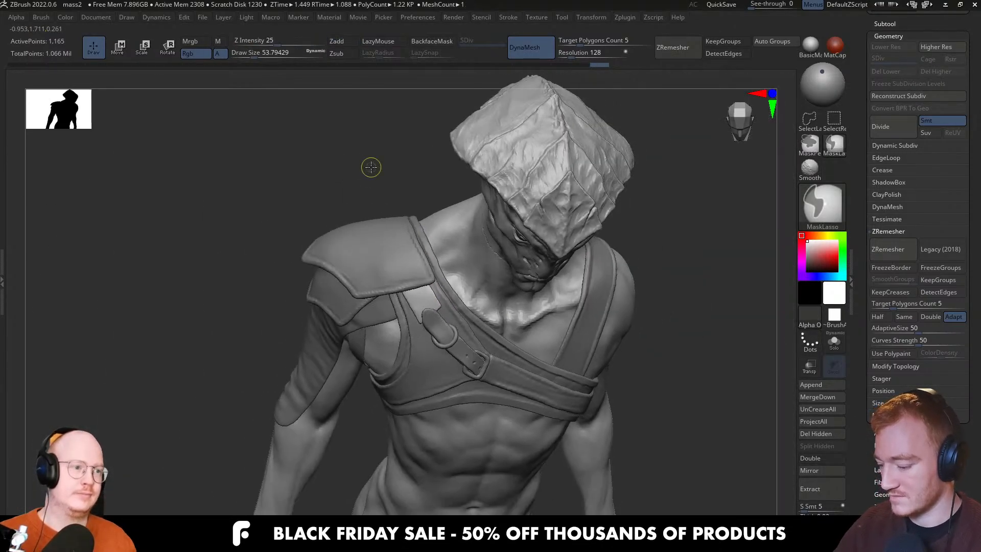
{"action": "mouse_move", "coordinate": [371, 167]}
{"action": "right_mouse_down", "text": "shift"}
{"action": "mouse_move", "coordinate": [563, 335]}
{"action": "mouse_move", "coordinate": [521, 331]}
{"action": "mouse_move", "coordinate": [493, 353]}
{"action": "mouse_move", "coordinate": [486, 388]}
{"action": "right_mouse_up", "text": "shift"}
{"action": "right_click_drag", "start_coordinate": [485, 389], "coordinate": [528, 390]}
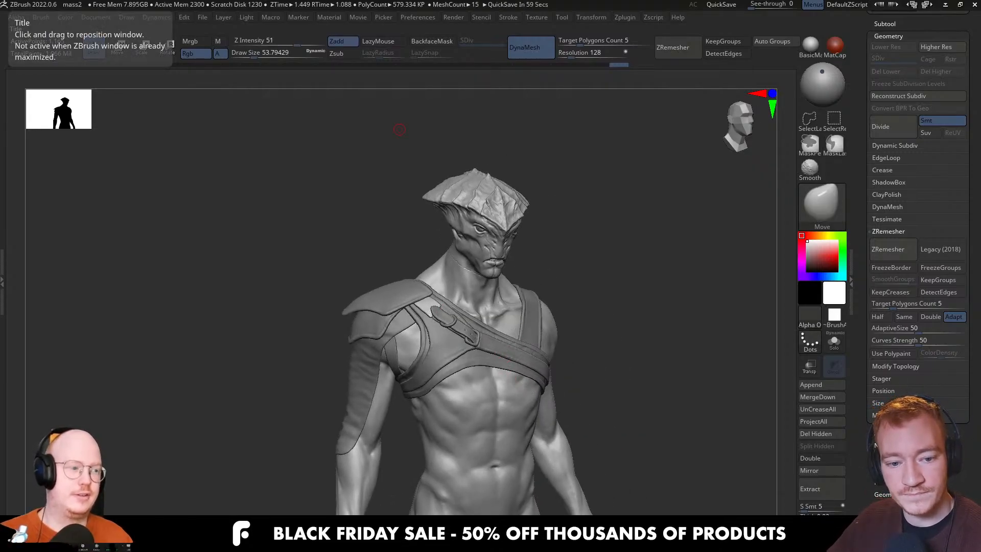
{"action": "right_click_drag", "start_coordinate": [472, 410], "coordinate": [454, 407]}
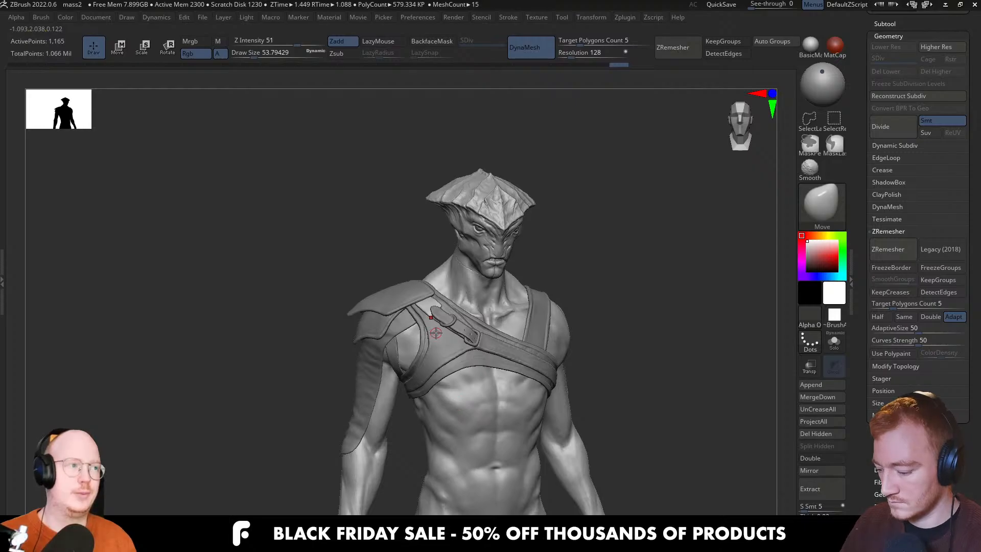
Select the main chest piece and add stitch-like bumps along its upper armhole border with ClayBuildup at draw size about 23
{"action": "right_click_drag", "start_coordinate": [413, 345], "coordinate": [419, 367], "text": "ctrl"}
{"action": "mouse_move", "coordinate": [419, 366]}
{"action": "right_mouse_down"}
{"action": "mouse_move", "coordinate": [452, 362]}
{"action": "mouse_move", "coordinate": [434, 381]}
{"action": "right_mouse_up"}
{"action": "left_click", "coordinate": [430, 380], "text": "alt"}
{"action": "key", "text": "b"}
{"action": "key", "text": "c"}
{"action": "key", "text": "b"}
{"action": "key", "text": "s"}
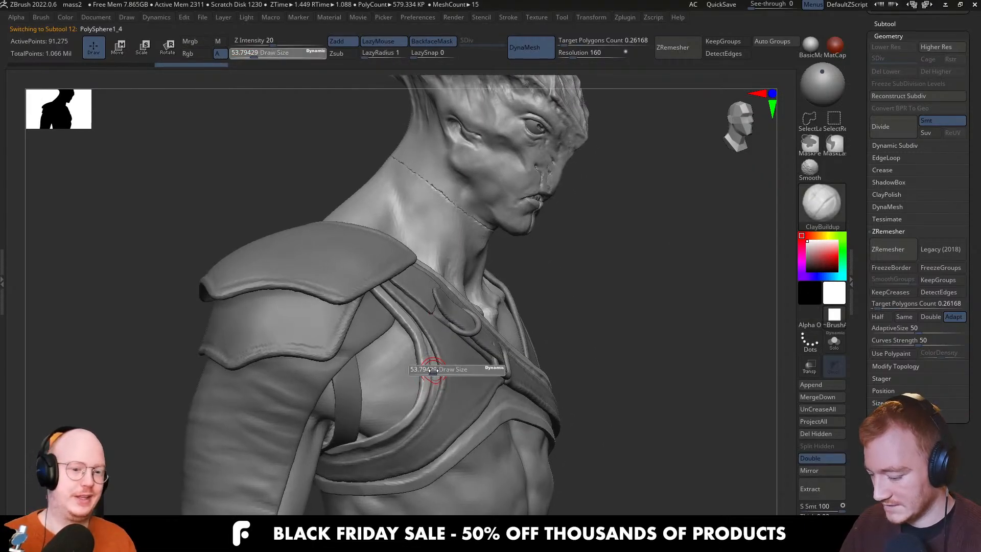
{"action": "mouse_move", "coordinate": [432, 371]}
{"action": "left_mouse_down"}
{"action": "mouse_move", "coordinate": [417, 314]}
{"action": "mouse_move", "coordinate": [406, 329]}
{"action": "mouse_move", "coordinate": [379, 292]}
{"action": "left_mouse_up"}
{"action": "key", "text": "s"}
Continue the raised stitch bumps down the chest piece's armhole border and around under the arm
{"action": "mouse_move", "coordinate": [411, 335]}
{"action": "right_mouse_down"}
{"action": "mouse_move", "coordinate": [338, 335]}
{"action": "mouse_move", "coordinate": [423, 343]}
{"action": "right_mouse_up"}
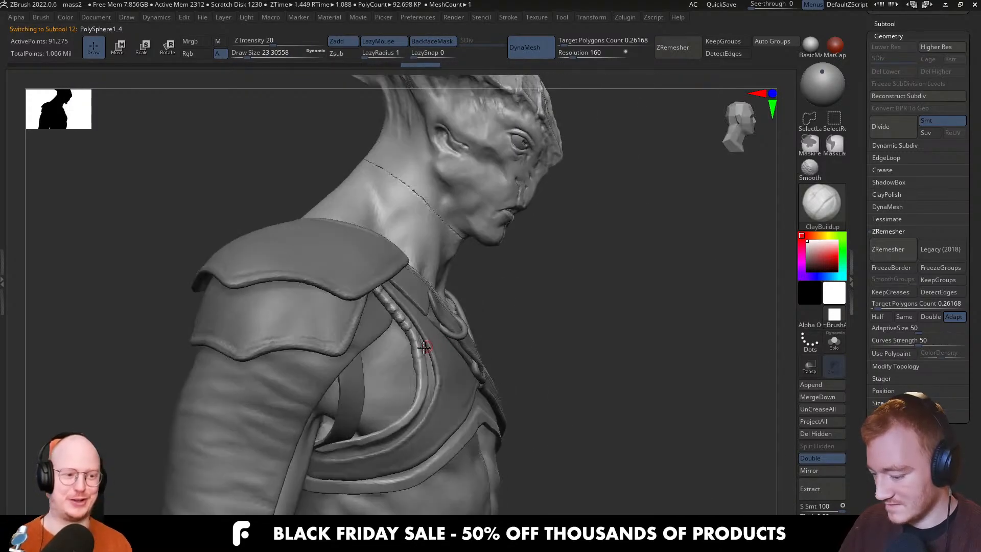
{"action": "left_click_drag", "start_coordinate": [424, 344], "coordinate": [415, 404]}
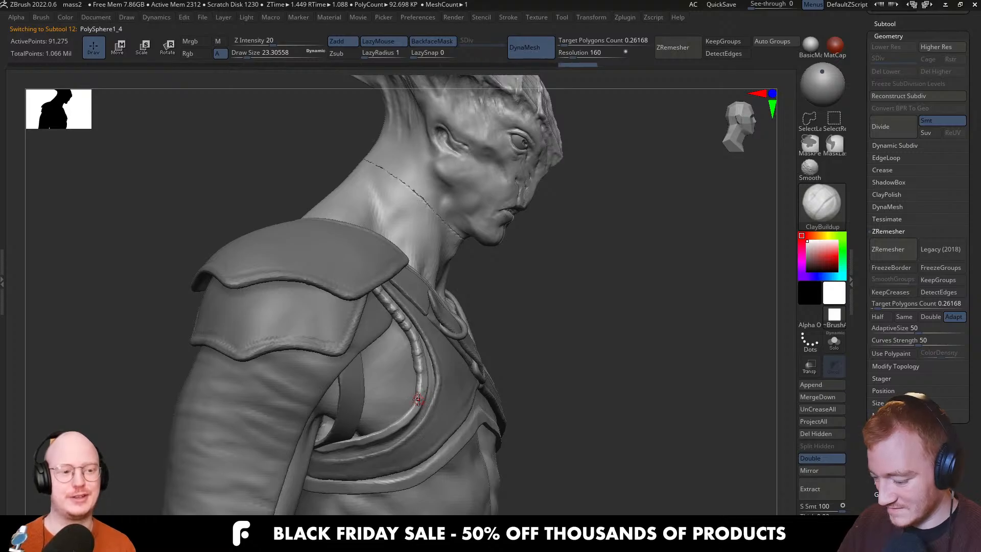
{"action": "right_click_drag", "start_coordinate": [416, 399], "coordinate": [412, 419]}
{"action": "left_click_drag", "start_coordinate": [410, 410], "coordinate": [399, 424]}
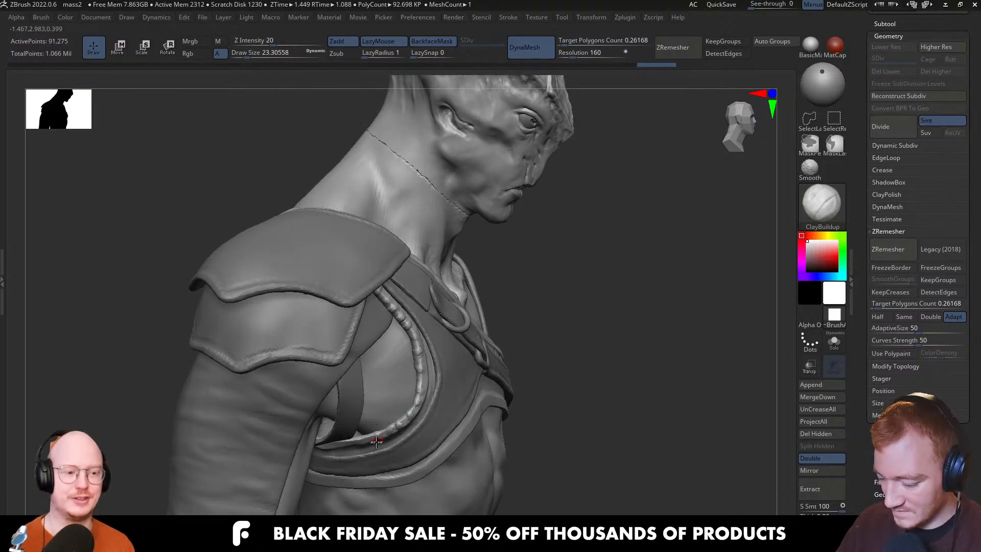
{"action": "right_click_drag", "start_coordinate": [376, 441], "coordinate": [342, 441]}
{"action": "left_click_drag", "start_coordinate": [390, 432], "coordinate": [347, 443]}
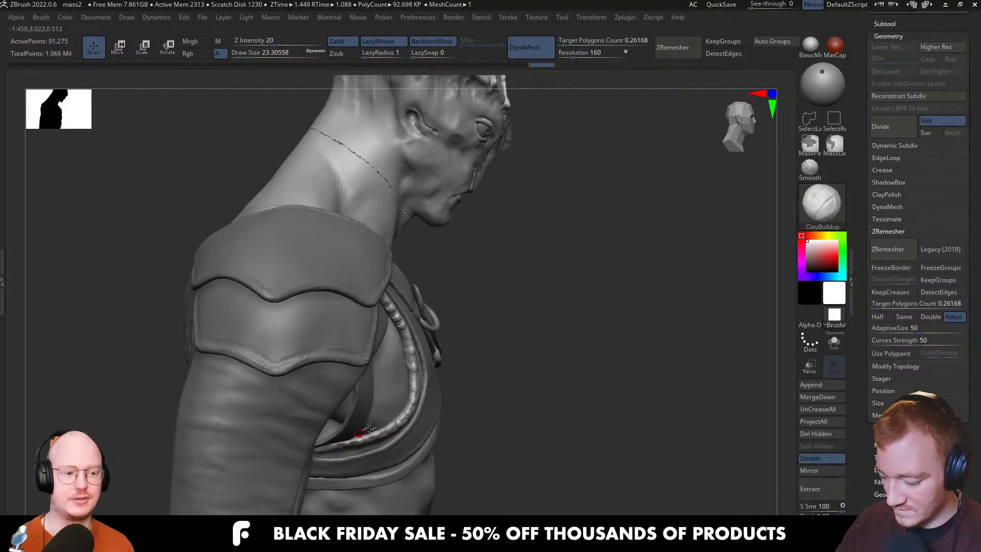
Add matching stitch bumps along the chest piece's neckline border, over the shoulder and diagonally across the chest
{"action": "mouse_move", "coordinate": [369, 428]}
{"action": "right_mouse_down"}
{"action": "mouse_move", "coordinate": [493, 394]}
{"action": "mouse_move", "coordinate": [474, 425]}
{"action": "mouse_move", "coordinate": [517, 414]}
{"action": "mouse_move", "coordinate": [476, 358]}
{"action": "right_mouse_up"}
{"action": "right_click_drag", "start_coordinate": [475, 357], "coordinate": [476, 491], "text": "ctrl"}
{"action": "right_click_drag", "start_coordinate": [476, 490], "coordinate": [524, 463]}
{"action": "mouse_move", "coordinate": [360, 304]}
{"action": "left_mouse_down"}
{"action": "mouse_move", "coordinate": [372, 312]}
{"action": "mouse_move", "coordinate": [326, 253]}
{"action": "mouse_move", "coordinate": [321, 219]}
{"action": "left_mouse_up"}
{"action": "left_click_drag", "start_coordinate": [380, 319], "coordinate": [463, 389]}
Build up stitch bumps along the chest piece's lower hem from the side below the arm towards the front
{"action": "mouse_move", "coordinate": [438, 405]}
{"action": "right_mouse_down"}
{"action": "mouse_move", "coordinate": [377, 383]}
{"action": "mouse_move", "coordinate": [377, 392]}
{"action": "right_mouse_up"}
{"action": "mouse_move", "coordinate": [377, 391]}
{"action": "left_mouse_down"}
{"action": "mouse_move", "coordinate": [385, 376]}
{"action": "mouse_move", "coordinate": [364, 393]}
{"action": "left_mouse_up"}
{"action": "right_click_drag", "start_coordinate": [422, 368], "coordinate": [420, 378]}
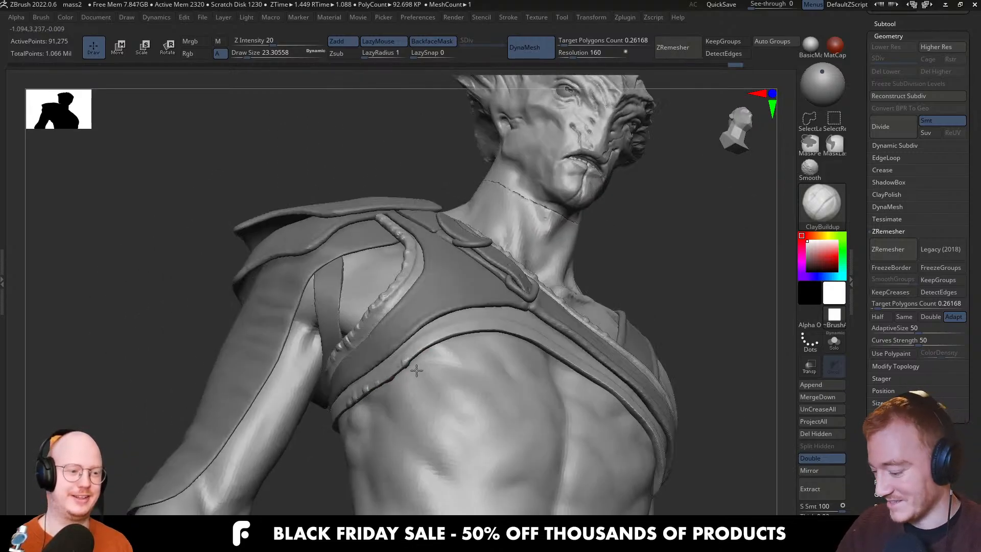
{"action": "left_click_drag", "start_coordinate": [422, 356], "coordinate": [425, 349]}
{"action": "right_click_drag", "start_coordinate": [468, 339], "coordinate": [477, 333]}
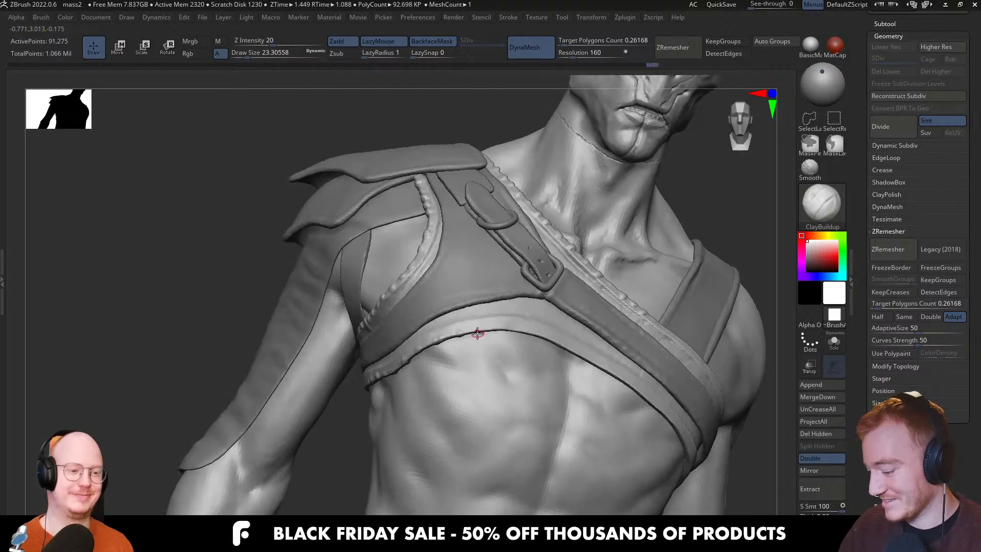
{"action": "mouse_move", "coordinate": [454, 336]}
{"action": "left_mouse_down"}
{"action": "mouse_move", "coordinate": [534, 331]}
{"action": "mouse_move", "coordinate": [464, 337]}
{"action": "left_mouse_up"}
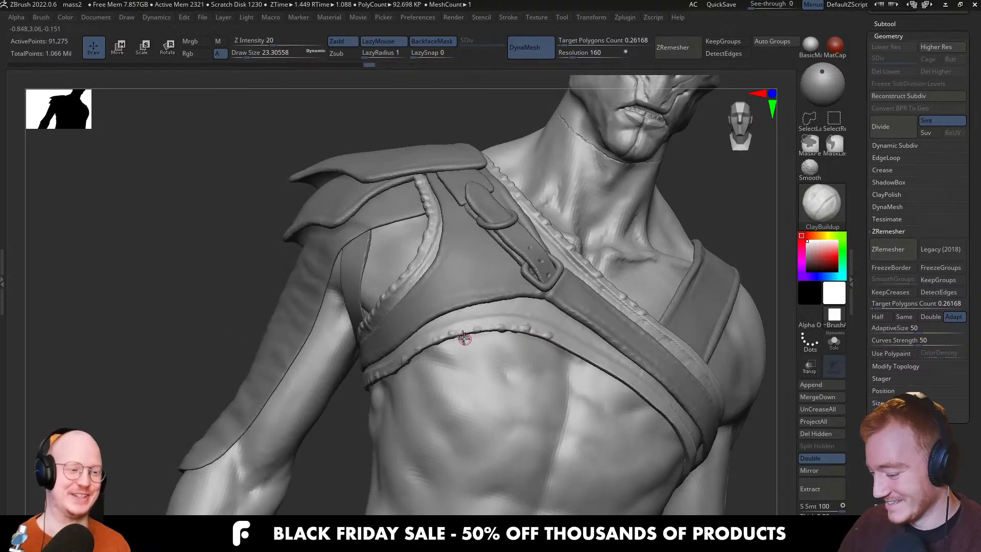
Extend the stitch bumps along the chest piece's lower hem across the front and around to the far side
{"action": "mouse_move", "coordinate": [548, 371]}
{"action": "right_mouse_down", "text": "ctrl"}
{"action": "mouse_move", "coordinate": [552, 327]}
{"action": "mouse_move", "coordinate": [557, 355]}
{"action": "mouse_move", "coordinate": [499, 358]}
{"action": "mouse_move", "coordinate": [443, 406]}
{"action": "mouse_move", "coordinate": [491, 360]}
{"action": "right_mouse_up", "text": "ctrl"}
{"action": "mouse_move", "coordinate": [491, 360]}
{"action": "right_mouse_down", "text": "ctrl"}
{"action": "mouse_move", "coordinate": [494, 396]}
{"action": "mouse_move", "coordinate": [480, 352]}
{"action": "right_mouse_up", "text": "ctrl"}
{"action": "left_click_drag", "start_coordinate": [487, 339], "coordinate": [495, 334]}
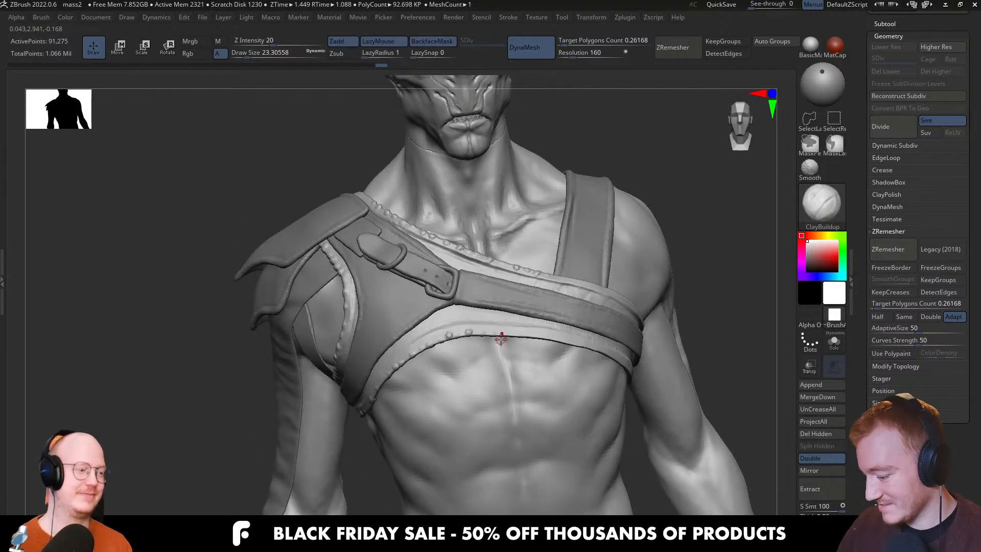
{"action": "right_click_drag", "start_coordinate": [501, 338], "coordinate": [509, 338]}
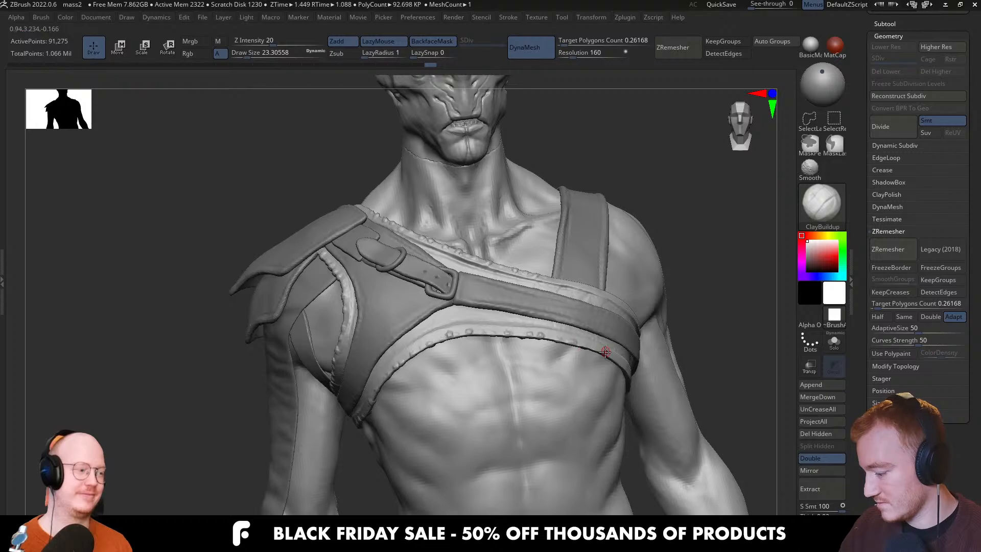
{"action": "right_click_drag", "start_coordinate": [605, 352], "coordinate": [595, 352]}
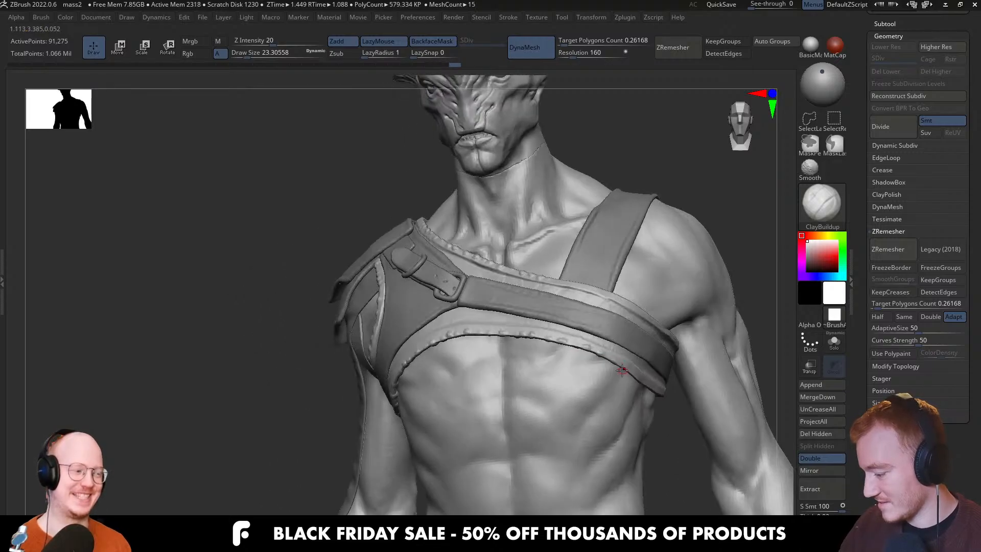
{"action": "right_click_drag", "start_coordinate": [645, 387], "coordinate": [561, 270]}
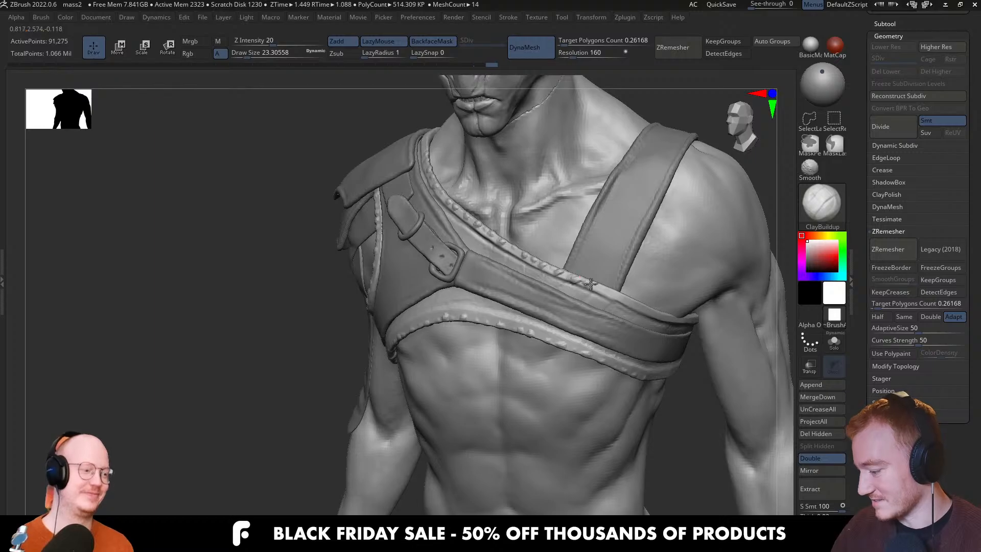
Add stitch bumps along the chest piece's upper border past the plain shoulder strap towards the far armpit
{"action": "right_click_drag", "start_coordinate": [633, 303], "coordinate": [636, 294]}
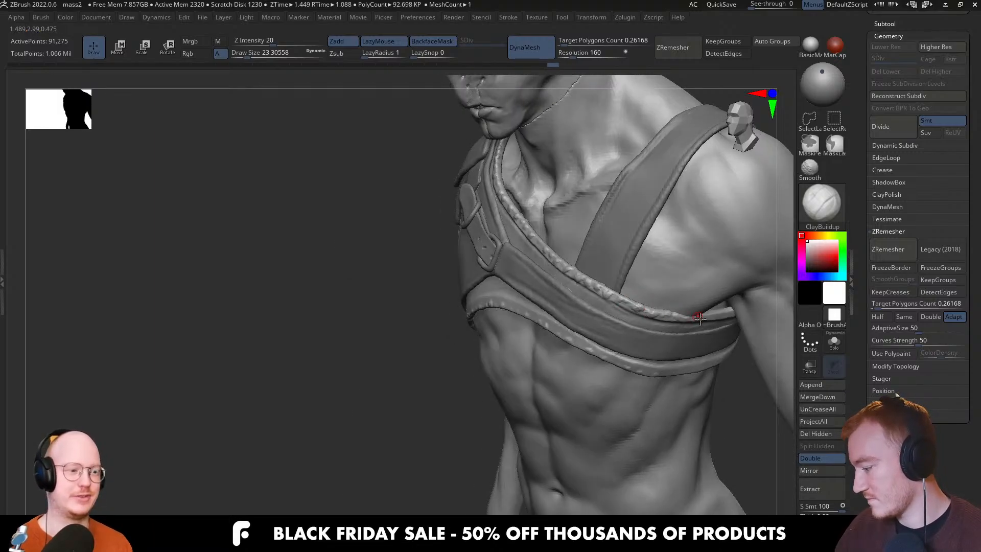
{"action": "right_click_drag", "start_coordinate": [699, 317], "coordinate": [603, 291]}
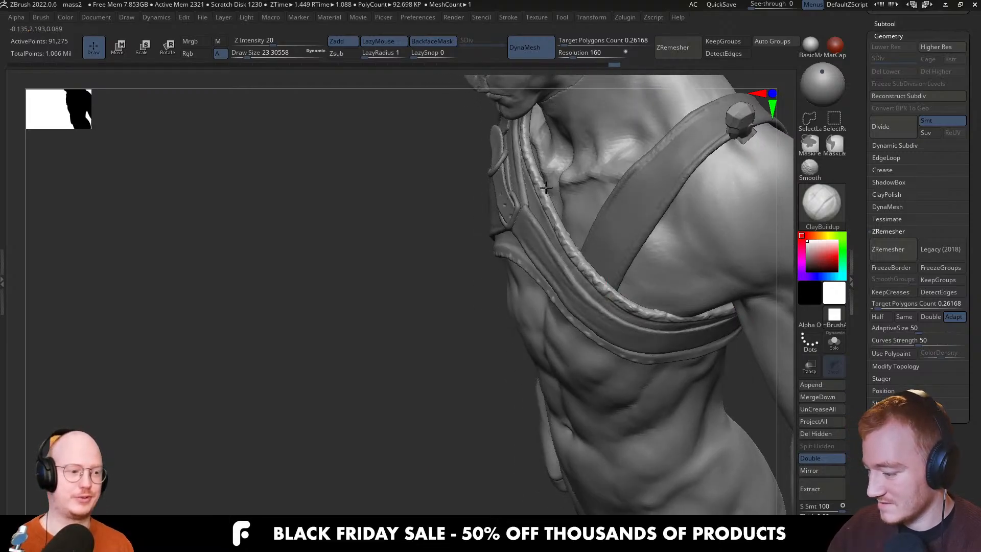
{"action": "right_click_drag", "start_coordinate": [546, 188], "coordinate": [546, 300]}
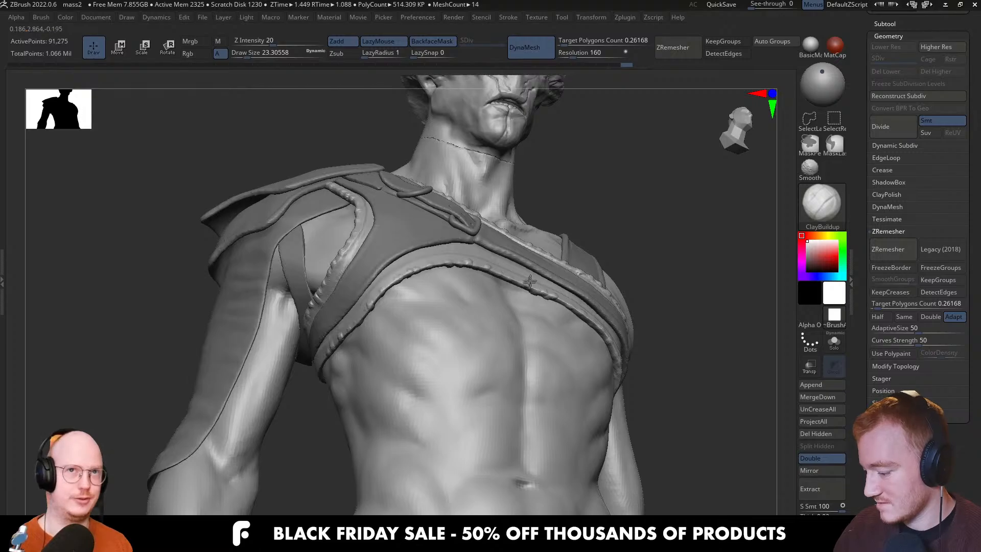
Build up the lower hem's stitch bumps with extra clay strokes along its underside and across the front
{"action": "left_click", "coordinate": [508, 279], "text": "alt"}
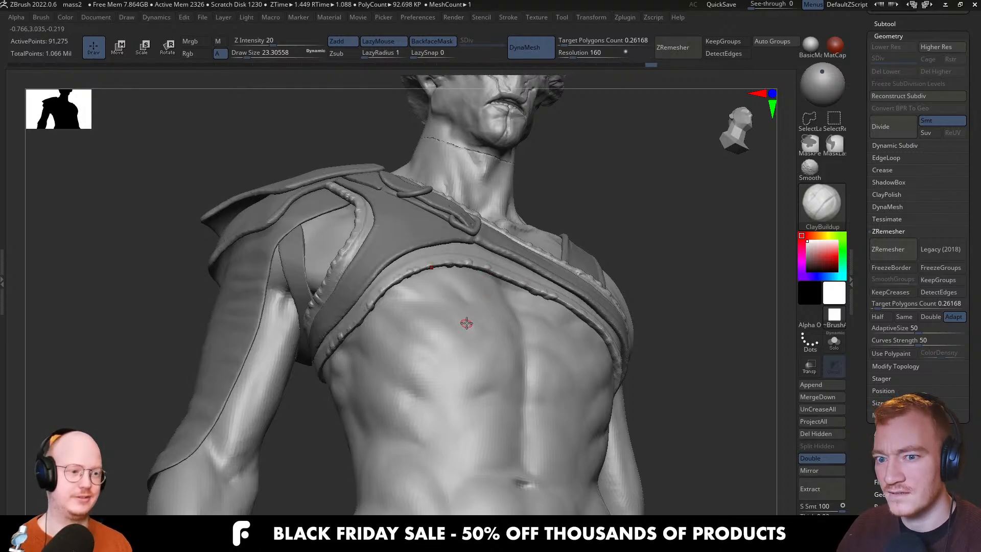
{"action": "right_click_drag", "start_coordinate": [533, 279], "coordinate": [425, 270]}
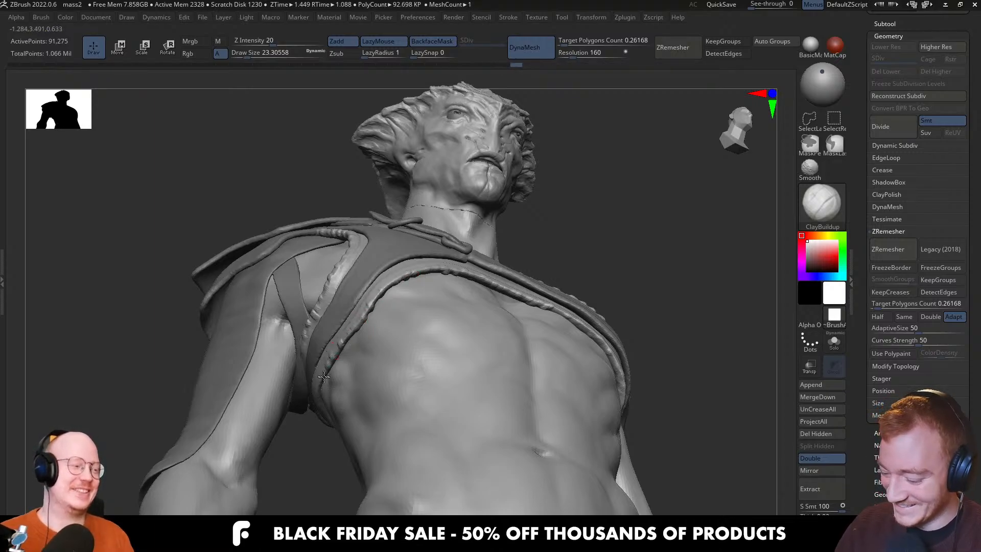
{"action": "mouse_move", "coordinate": [324, 376]}
{"action": "right_mouse_down"}
{"action": "mouse_move", "coordinate": [482, 343]}
{"action": "mouse_move", "coordinate": [448, 358]}
{"action": "mouse_move", "coordinate": [444, 274]}
{"action": "right_mouse_up"}
{"action": "right_click_drag", "start_coordinate": [420, 224], "coordinate": [478, 258], "text": "ctrl"}
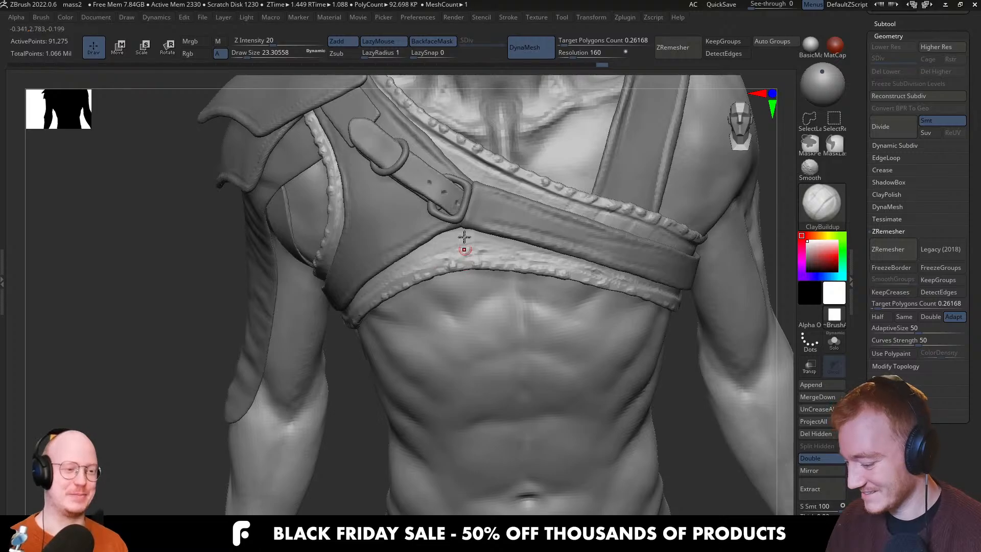
{"action": "right_click_drag", "start_coordinate": [464, 244], "coordinate": [427, 270]}
Continue the hem's raised stitch texture around the side of the torso below the armoured arm
{"action": "right_click_drag", "start_coordinate": [361, 310], "coordinate": [368, 330]}
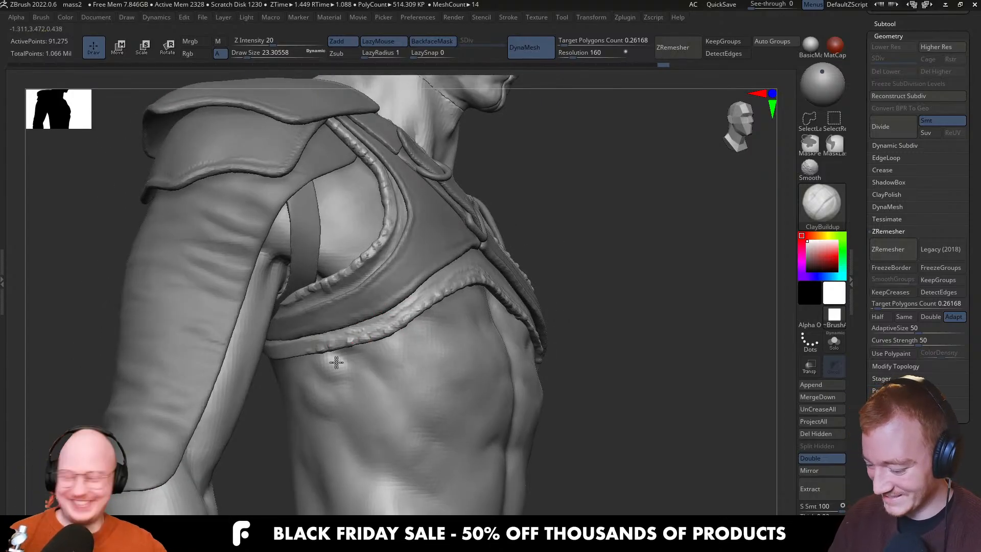
{"action": "right_click_drag", "start_coordinate": [336, 362], "coordinate": [313, 358]}
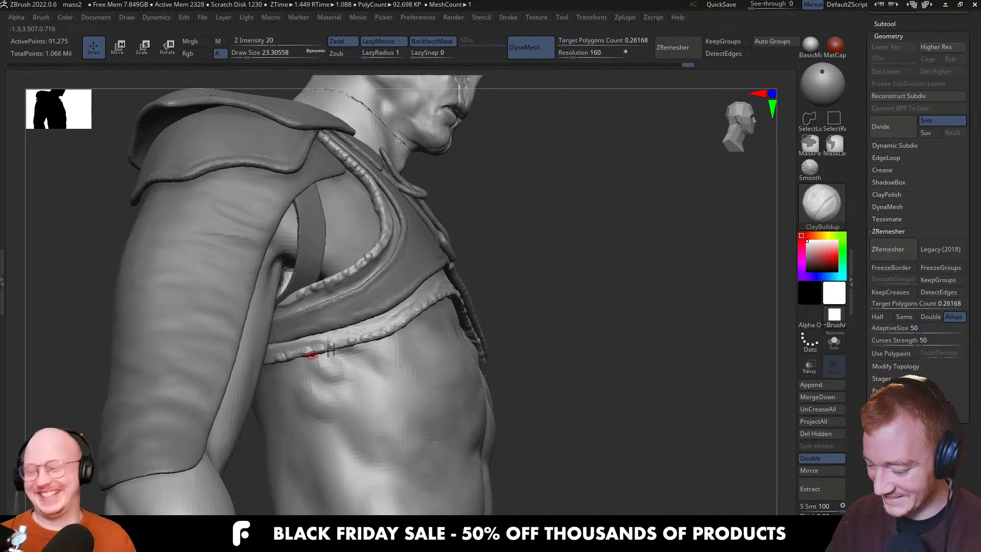
{"action": "right_click_drag", "start_coordinate": [427, 312], "coordinate": [371, 329]}
{"action": "right_click_drag", "start_coordinate": [449, 287], "coordinate": [414, 317]}
{"action": "mouse_move", "coordinate": [414, 317]}
{"action": "right_mouse_down", "text": "alt"}
{"action": "mouse_move", "coordinate": [499, 328]}
{"action": "mouse_move", "coordinate": [402, 320]}
{"action": "mouse_move", "coordinate": [391, 347]}
{"action": "right_mouse_up", "text": "alt"}
Set the draw size to about 20 and detail the lower hem's stitching from the chest centre to the far side
{"action": "key", "text": "s"}
{"action": "left_click_drag", "start_coordinate": [372, 295], "coordinate": [511, 332]}
{"action": "mouse_move", "coordinate": [544, 303]}
{"action": "right_mouse_down"}
{"action": "mouse_move", "coordinate": [492, 324]}
{"action": "mouse_move", "coordinate": [457, 324]}
{"action": "right_mouse_up"}
{"action": "key", "text": "s"}
{"action": "left_click_drag", "start_coordinate": [458, 324], "coordinate": [448, 338]}
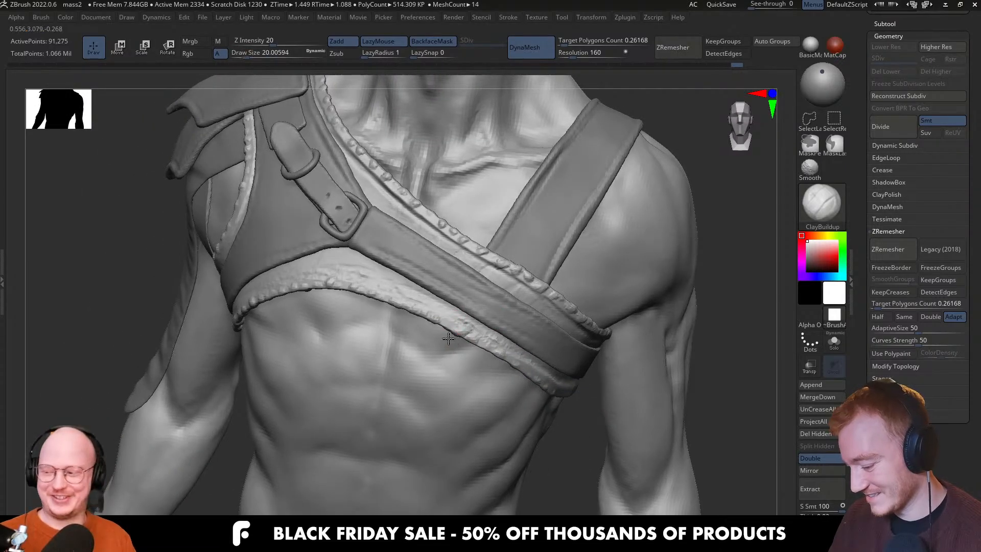
{"action": "right_click_drag", "start_coordinate": [461, 359], "coordinate": [469, 332]}
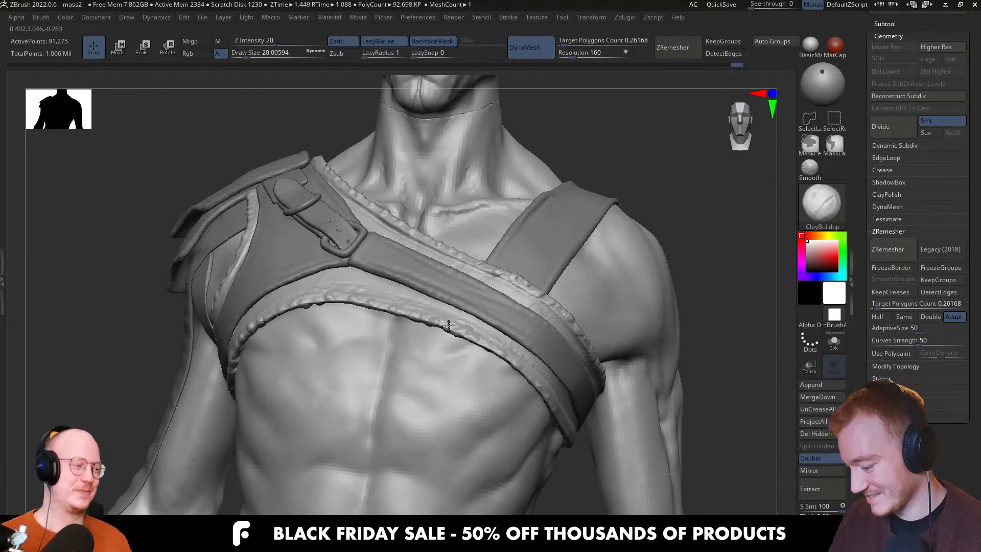
{"action": "right_click_drag", "start_coordinate": [543, 350], "coordinate": [516, 354]}
{"action": "right_click_drag", "start_coordinate": [538, 394], "coordinate": [429, 361]}
Isolate the chest piece and add stitch bumps along its covered side and neckline border with ClayBuildup at draw size about 23
{"action": "key", "text": "shift+s"}
{"action": "right_click_drag", "start_coordinate": [529, 346], "coordinate": [491, 346]}
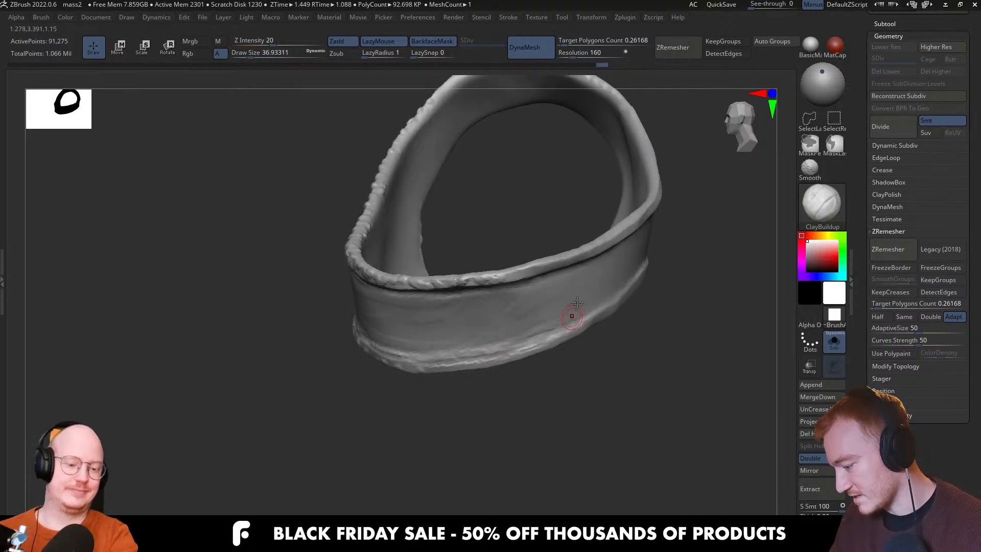
{"action": "right_click_drag", "start_coordinate": [576, 305], "coordinate": [522, 270]}
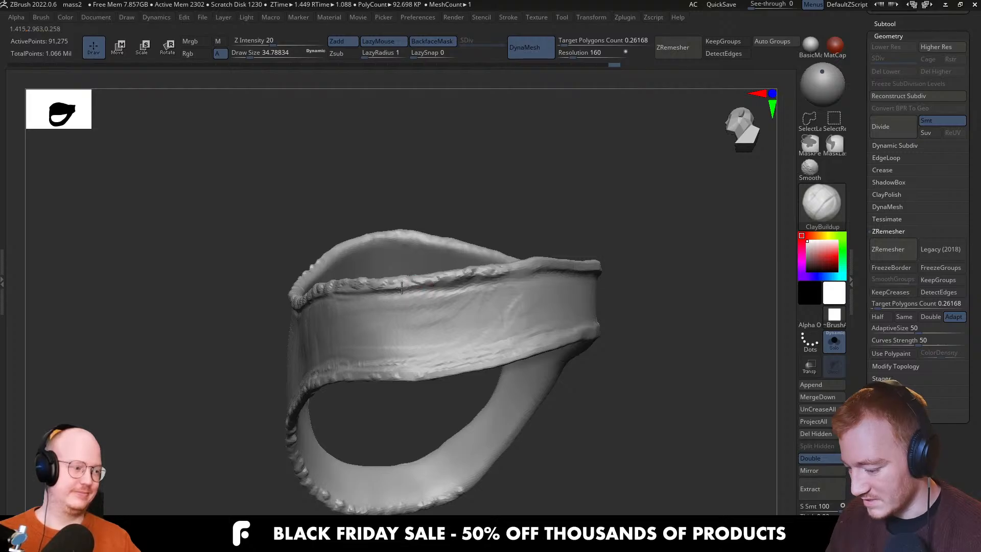
{"action": "mouse_move", "coordinate": [378, 290]}
{"action": "right_mouse_down"}
{"action": "mouse_move", "coordinate": [318, 293]}
{"action": "mouse_move", "coordinate": [302, 308]}
{"action": "mouse_move", "coordinate": [329, 306]}
{"action": "mouse_move", "coordinate": [269, 317]}
{"action": "mouse_move", "coordinate": [359, 335]}
{"action": "mouse_move", "coordinate": [366, 319]}
{"action": "right_mouse_up"}
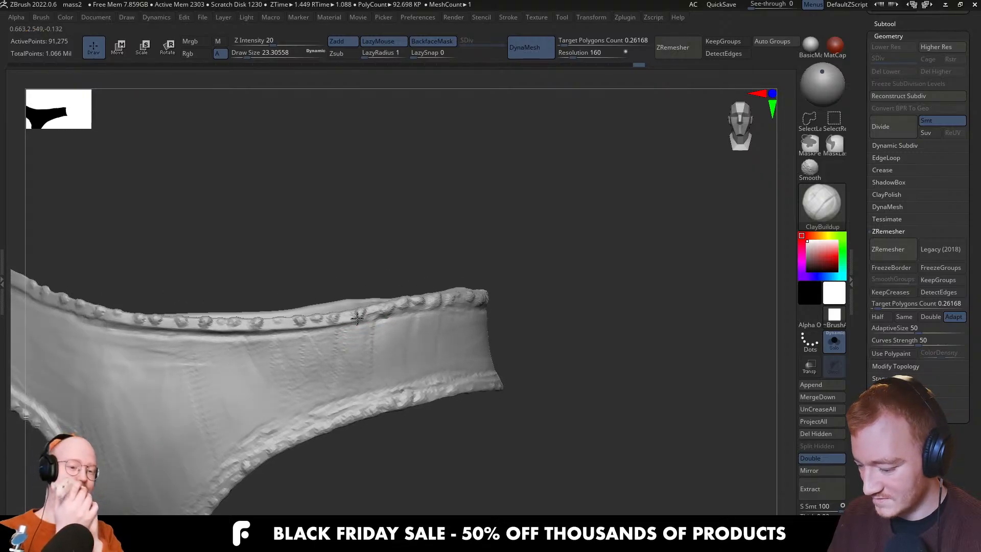
{"action": "right_click_drag", "start_coordinate": [310, 329], "coordinate": [410, 330]}
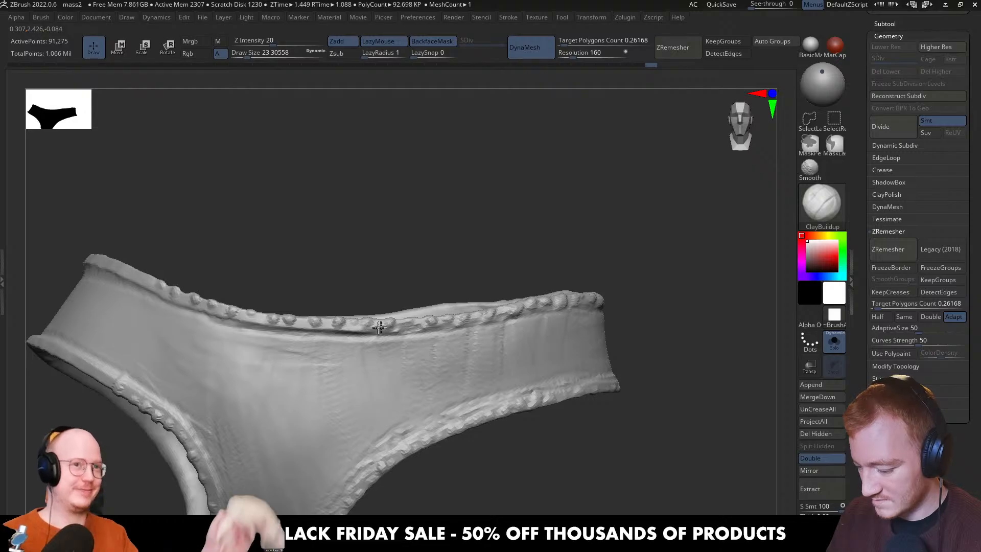
Carve in around the neckline's stitch bumps at draw size about 37 so they stand out from the border
{"action": "right_click_drag", "start_coordinate": [375, 345], "coordinate": [460, 365], "text": "alt"}
{"action": "key", "text": "bracketright"}
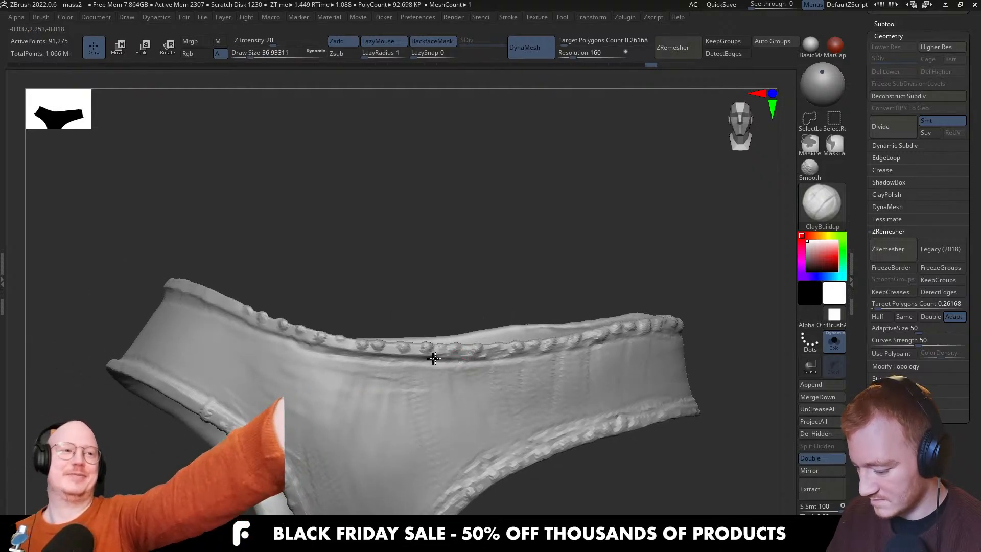
{"action": "left_click_drag", "start_coordinate": [440, 357], "coordinate": [407, 353], "text": "alt"}
{"action": "right_click_drag", "start_coordinate": [415, 358], "coordinate": [466, 364]}
{"action": "left_click_drag", "start_coordinate": [466, 363], "coordinate": [440, 353], "text": "alt"}
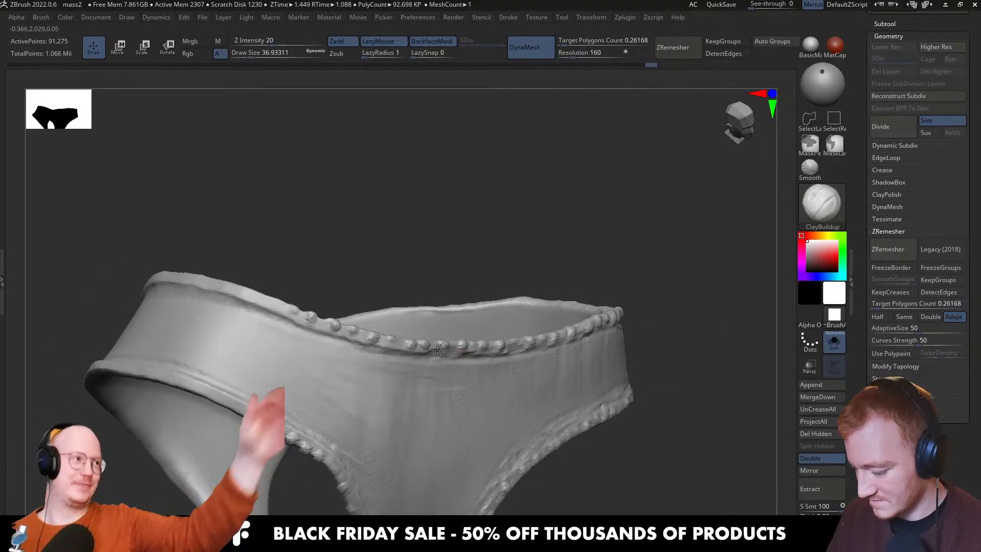
{"action": "right_click_drag", "start_coordinate": [440, 353], "coordinate": [425, 352]}
{"action": "left_click_drag", "start_coordinate": [424, 352], "coordinate": [417, 349], "text": "alt"}
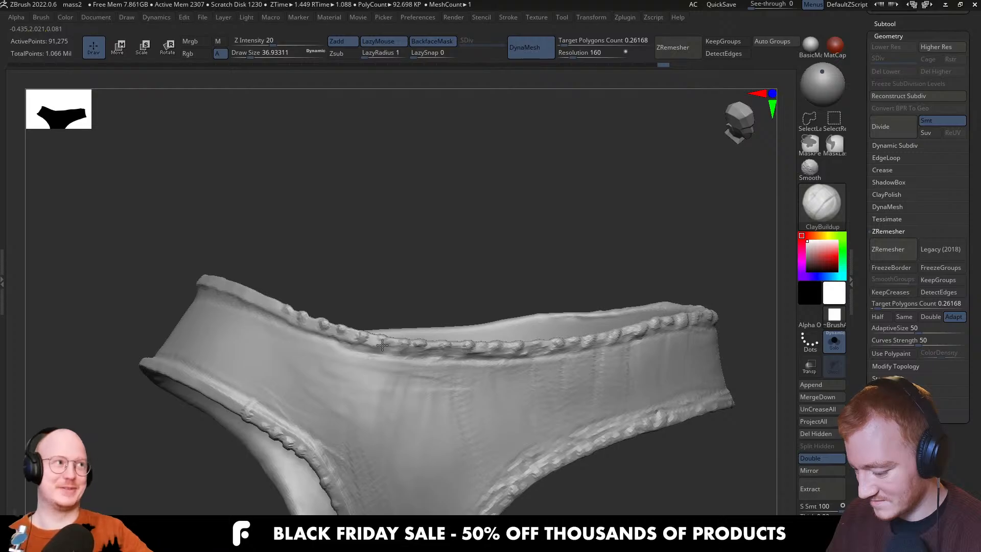
{"action": "mouse_move", "coordinate": [357, 344]}
{"action": "right_mouse_down", "text": "alt"}
{"action": "mouse_move", "coordinate": [423, 376]}
{"action": "mouse_move", "coordinate": [405, 364]}
{"action": "right_mouse_up", "text": "alt"}
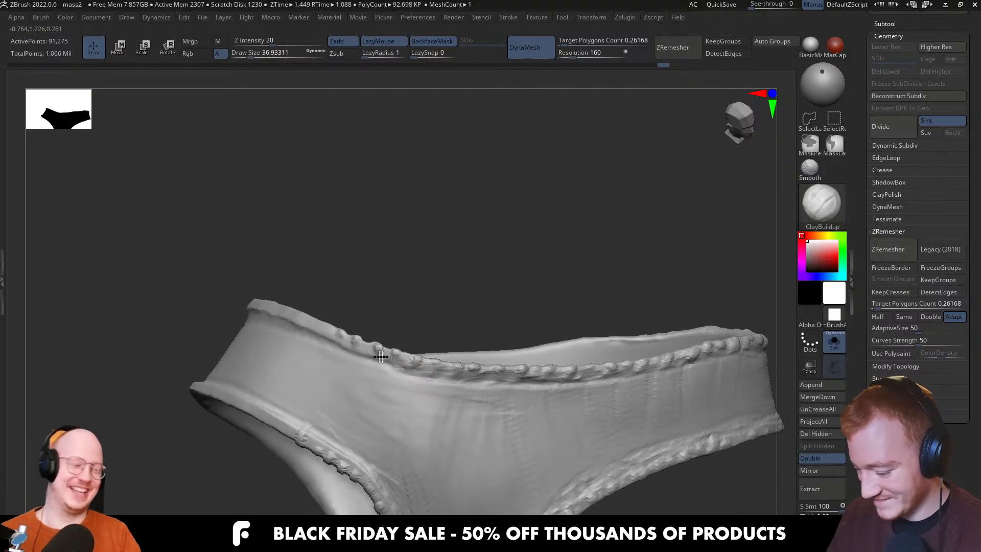
Show the full character again and refine the upper armhole border's stitching at draw size about 27
{"action": "right_click_drag", "start_coordinate": [482, 389], "coordinate": [455, 286], "text": "ctrl"}
{"action": "key", "text": "alt+s"}
{"action": "right_click_drag", "start_coordinate": [544, 373], "coordinate": [507, 409], "text": "shift"}
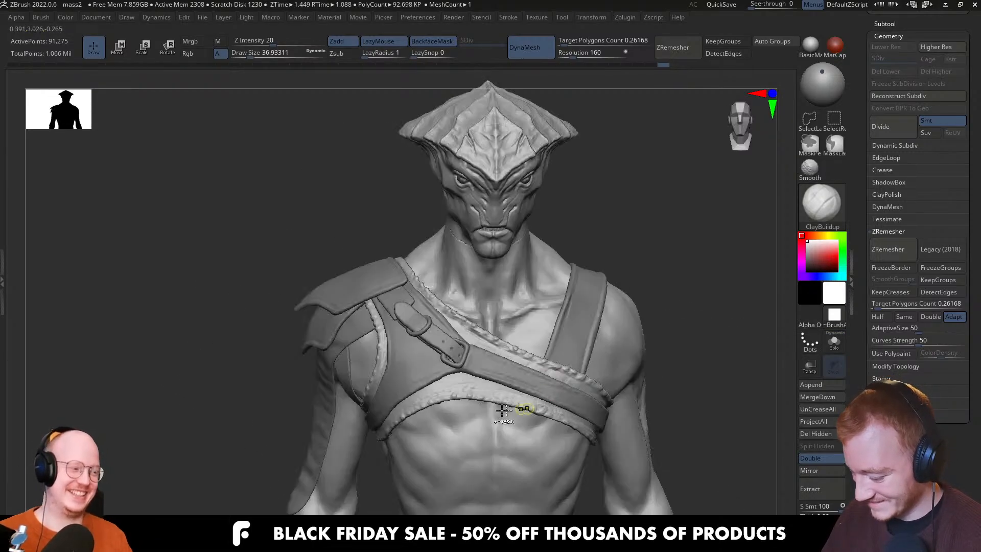
{"action": "right_click_drag", "start_coordinate": [431, 367], "coordinate": [430, 440], "text": "ctrl"}
{"action": "mouse_move", "coordinate": [430, 358]}
{"action": "right_mouse_down", "text": "alt"}
{"action": "mouse_move", "coordinate": [503, 378]}
{"action": "mouse_move", "coordinate": [486, 327]}
{"action": "mouse_move", "coordinate": [557, 333]}
{"action": "right_mouse_up", "text": "alt"}
{"action": "key", "text": "["}
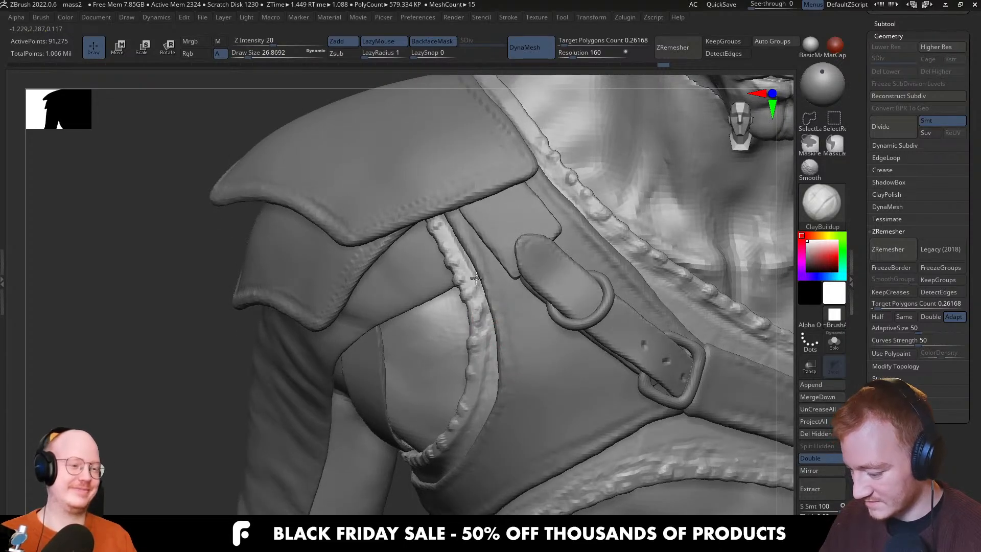
{"action": "left_click_drag", "start_coordinate": [459, 258], "coordinate": [454, 244]}
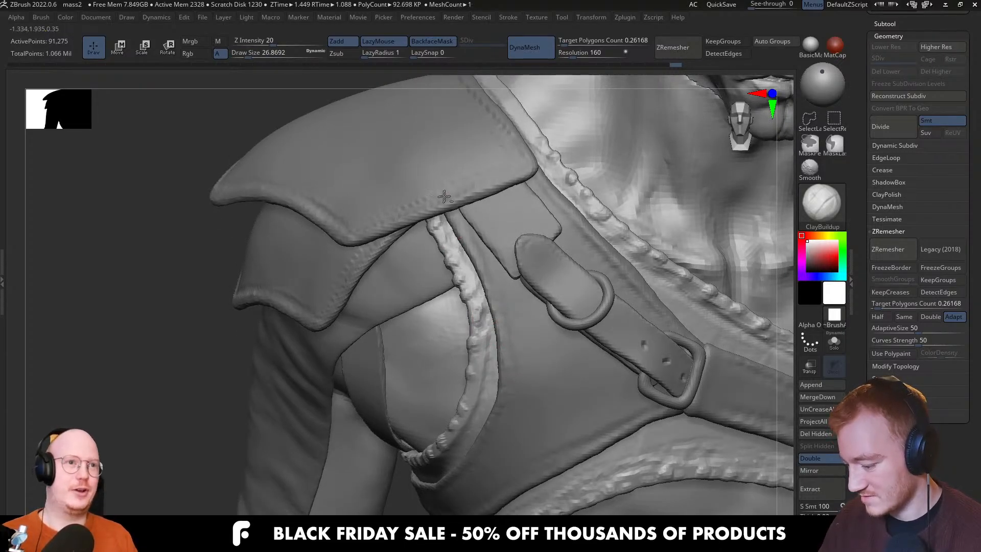
Sharpen the stitch bumps down the armhole border and around under the arm
{"action": "right_click_drag", "start_coordinate": [487, 276], "coordinate": [490, 309]}
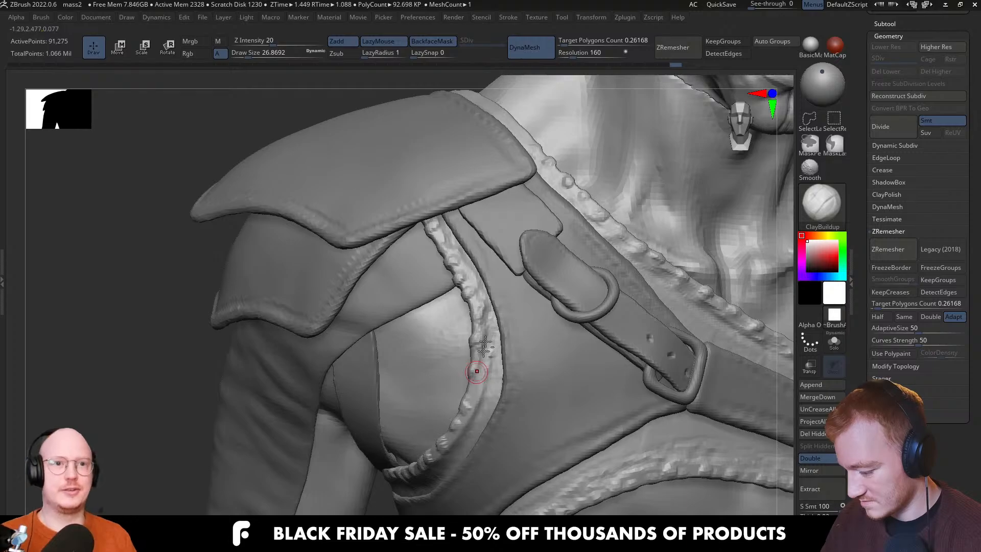
{"action": "right_click_drag", "start_coordinate": [484, 348], "coordinate": [492, 292]}
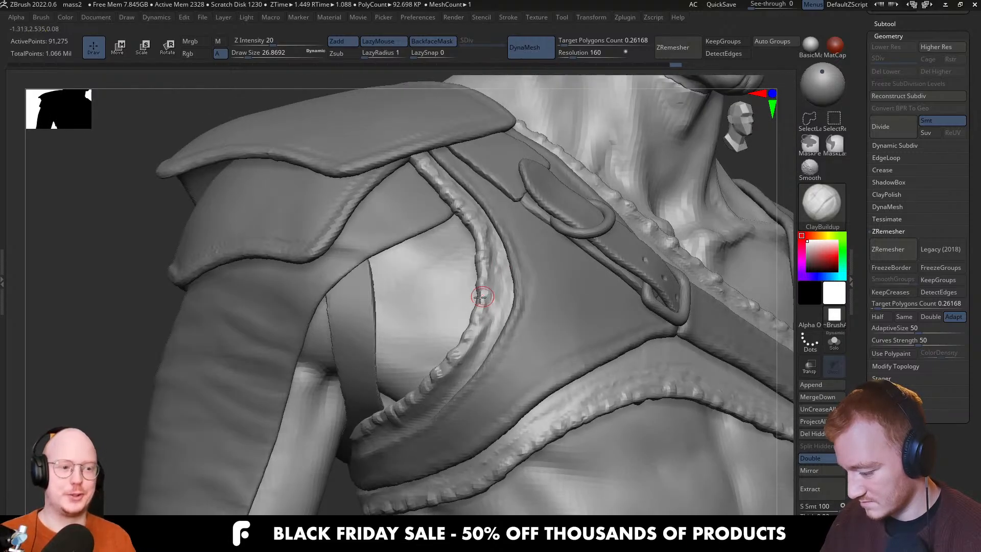
{"action": "mouse_move", "coordinate": [457, 366]}
{"action": "right_mouse_down"}
{"action": "mouse_move", "coordinate": [469, 356]}
{"action": "mouse_move", "coordinate": [447, 384]}
{"action": "right_mouse_up"}
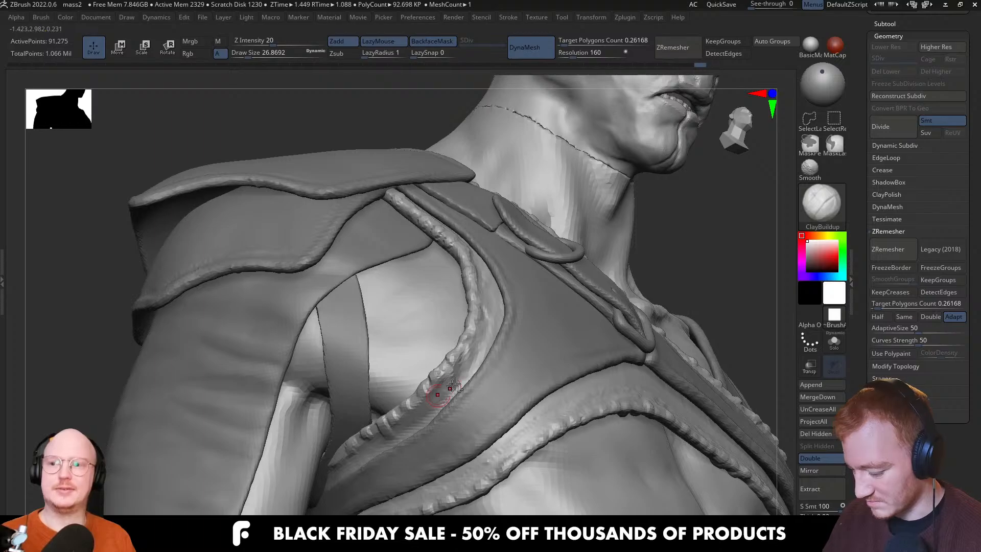
{"action": "right_click_drag", "start_coordinate": [396, 428], "coordinate": [433, 415]}
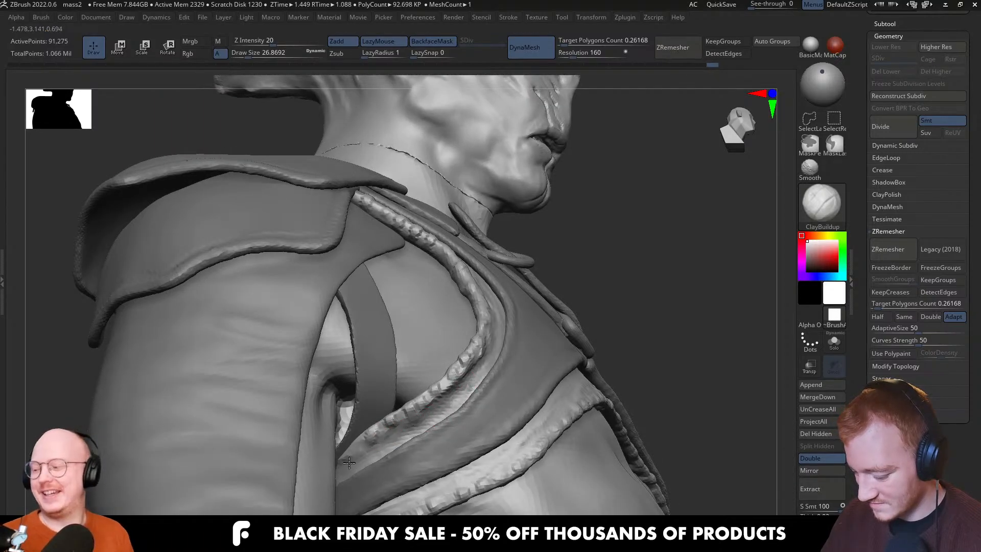
{"action": "mouse_move", "coordinate": [349, 463]}
{"action": "right_mouse_down"}
{"action": "mouse_move", "coordinate": [433, 346]}
{"action": "mouse_move", "coordinate": [421, 330]}
{"action": "mouse_move", "coordinate": [441, 357]}
{"action": "mouse_move", "coordinate": [435, 389]}
{"action": "right_mouse_up"}
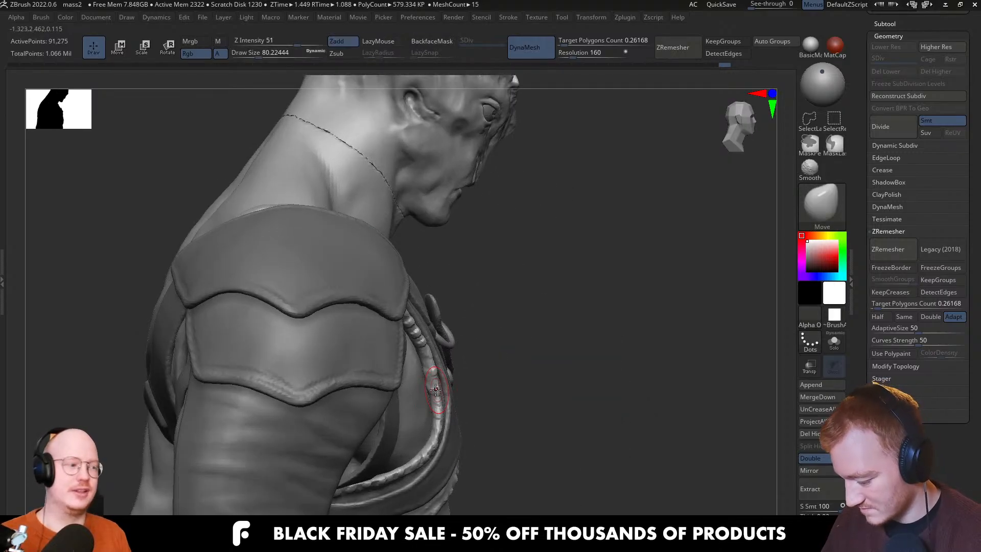
Adjust the shape of the chest piece's armhole border with the Move brush at draw size about 87
{"action": "key", "text": "s"}
{"action": "left_click_drag", "start_coordinate": [425, 361], "coordinate": [429, 360]}
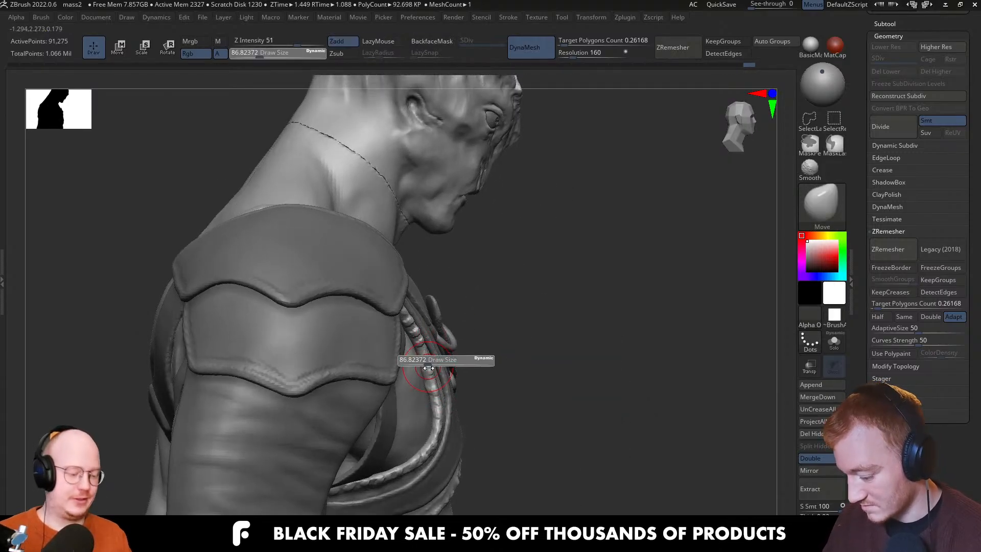
{"action": "left_click_drag", "start_coordinate": [438, 414], "coordinate": [435, 416]}
{"action": "mouse_move", "coordinate": [430, 394]}
{"action": "right_mouse_down"}
{"action": "mouse_move", "coordinate": [441, 428]}
{"action": "mouse_move", "coordinate": [445, 375]}
{"action": "mouse_move", "coordinate": [454, 373]}
{"action": "mouse_move", "coordinate": [435, 418]}
{"action": "mouse_move", "coordinate": [457, 365]}
{"action": "mouse_move", "coordinate": [461, 387]}
{"action": "mouse_move", "coordinate": [474, 387]}
{"action": "mouse_move", "coordinate": [391, 431]}
{"action": "right_mouse_up"}
Select the overlying leather chest panel and adjust its fit beside the armhole with the Move brush at draw size about 217
{"action": "left_click", "coordinate": [462, 370], "text": "alt"}
{"action": "key", "text": "s"}
{"action": "left_click_drag", "start_coordinate": [388, 436], "coordinate": [378, 436]}
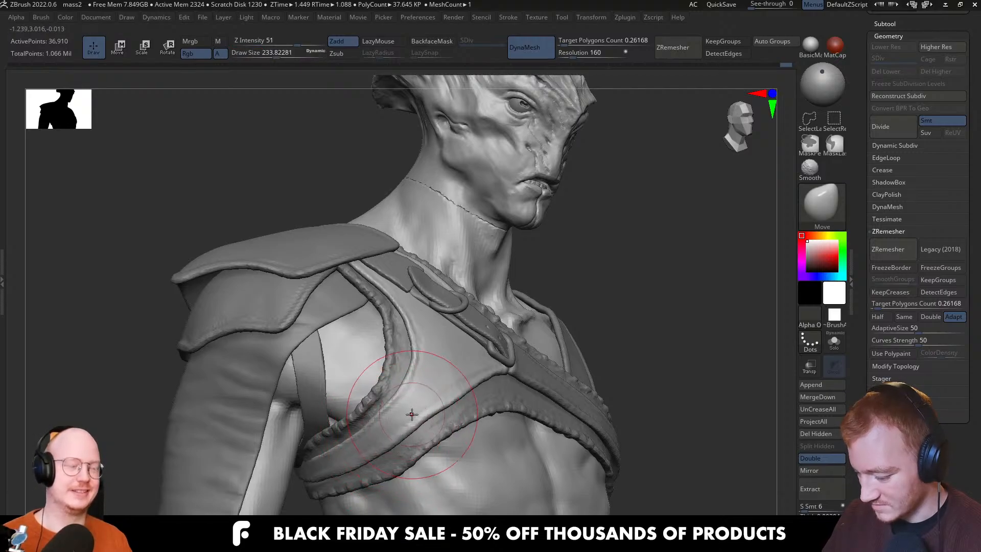
{"action": "mouse_move", "coordinate": [411, 412]}
{"action": "right_mouse_down"}
{"action": "mouse_move", "coordinate": [428, 394]}
{"action": "mouse_move", "coordinate": [404, 390]}
{"action": "right_mouse_up"}
{"action": "key", "text": "s"}
{"action": "left_click_drag", "start_coordinate": [404, 390], "coordinate": [405, 390]}
{"action": "right_click_drag", "start_coordinate": [420, 390], "coordinate": [401, 390]}
{"action": "key", "text": "s"}
{"action": "left_click_drag", "start_coordinate": [401, 390], "coordinate": [398, 390]}
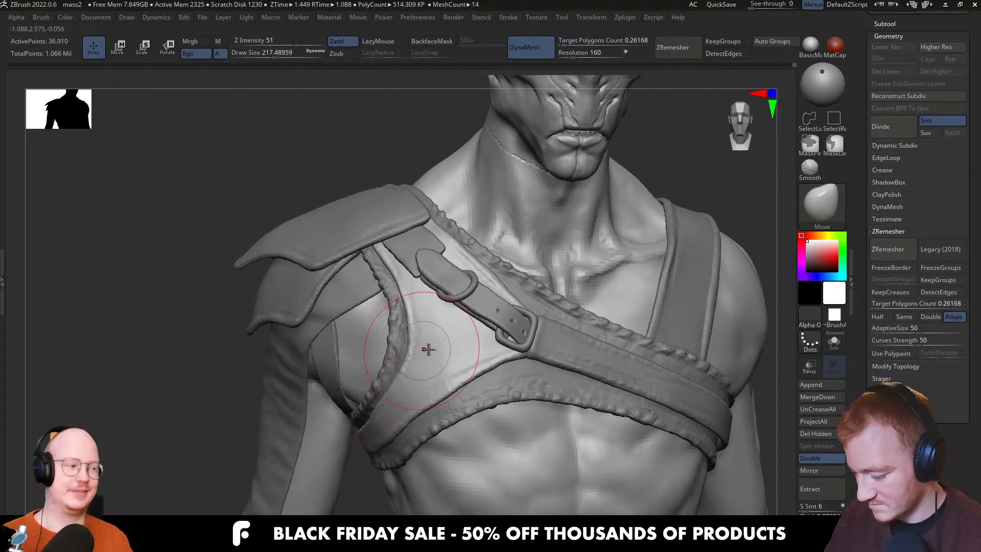
Select the diagonal chest strap, isolate it and switch to the TrimDynamic brush
{"action": "right_click_drag", "start_coordinate": [472, 366], "coordinate": [511, 300], "text": "ctrl"}
{"action": "mouse_move", "coordinate": [511, 375]}
{"action": "right_mouse_down", "text": "alt"}
{"action": "mouse_move", "coordinate": [400, 396]}
{"action": "mouse_move", "coordinate": [400, 412]}
{"action": "mouse_move", "coordinate": [440, 406]}
{"action": "mouse_move", "coordinate": [433, 376]}
{"action": "right_mouse_up", "text": "alt"}
{"action": "left_click", "coordinate": [437, 397], "text": "alt"}
{"action": "left_click", "coordinate": [447, 381], "text": "alt"}
{"action": "key", "text": "shift+s"}
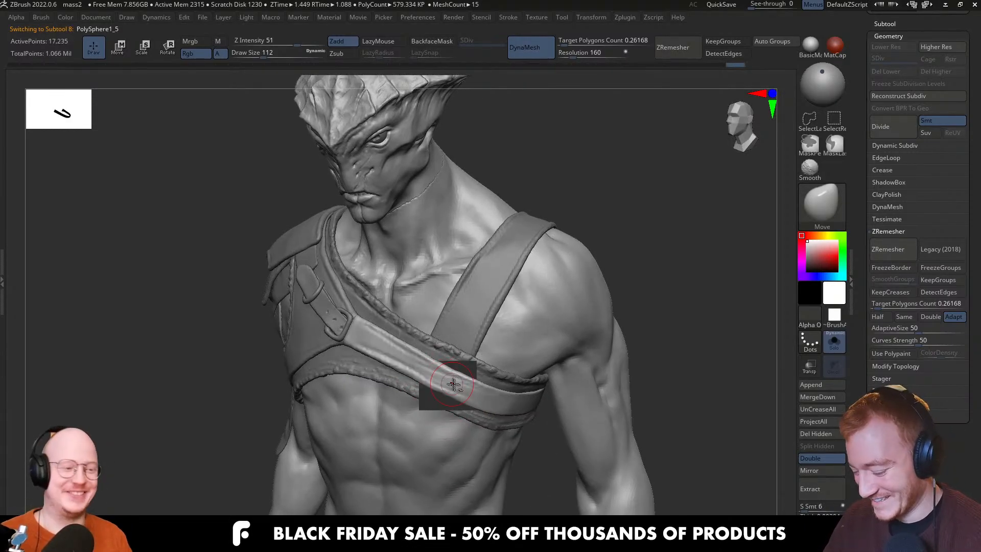
{"action": "key", "text": "b"}
{"action": "key", "text": "d"}
{"action": "key", "text": "s"}
{"action": "key", "text": "b"}
{"action": "key", "text": "t"}
{"action": "key", "text": "d"}
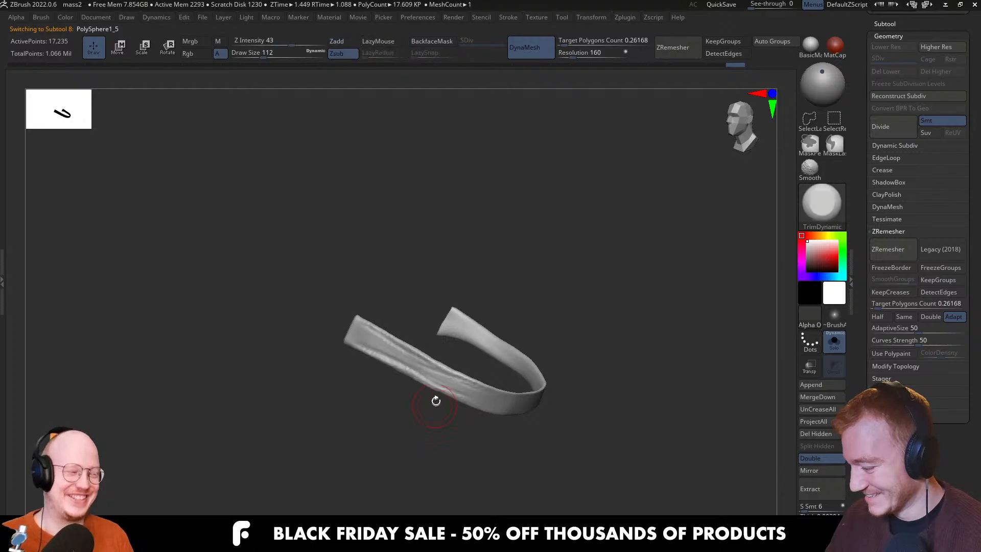
Flatten the wavy surface of the isolated strap along its front and around its curve with TrimDynamic at draw size about 145
{"action": "mouse_move", "coordinate": [436, 401]}
{"action": "right_mouse_down"}
{"action": "mouse_move", "coordinate": [438, 379]}
{"action": "mouse_move", "coordinate": [389, 356]}
{"action": "mouse_move", "coordinate": [383, 375]}
{"action": "right_mouse_up"}
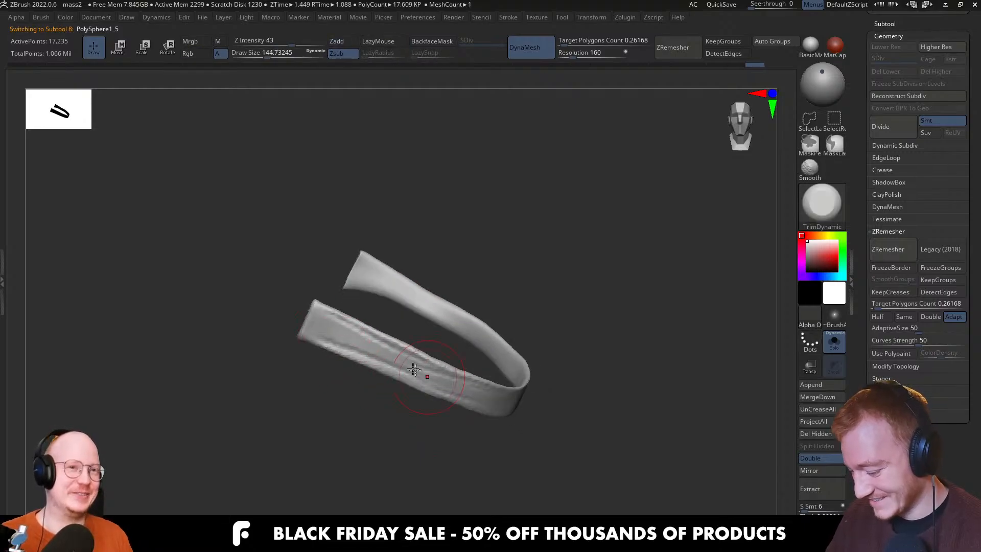
{"action": "left_click_drag", "start_coordinate": [472, 387], "coordinate": [363, 353]}
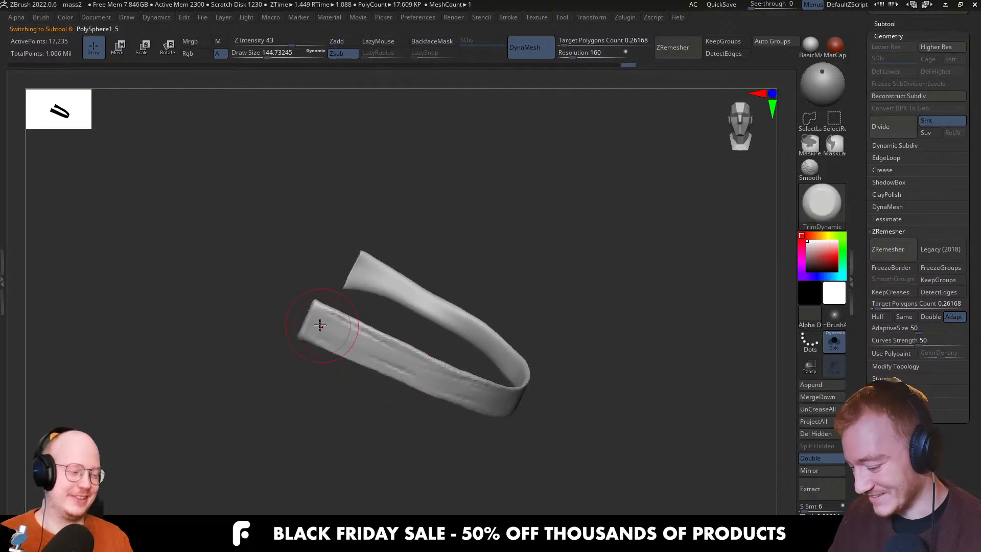
{"action": "right_click_drag", "start_coordinate": [391, 357], "coordinate": [453, 390]}
{"action": "right_click_drag", "start_coordinate": [547, 412], "coordinate": [430, 397]}
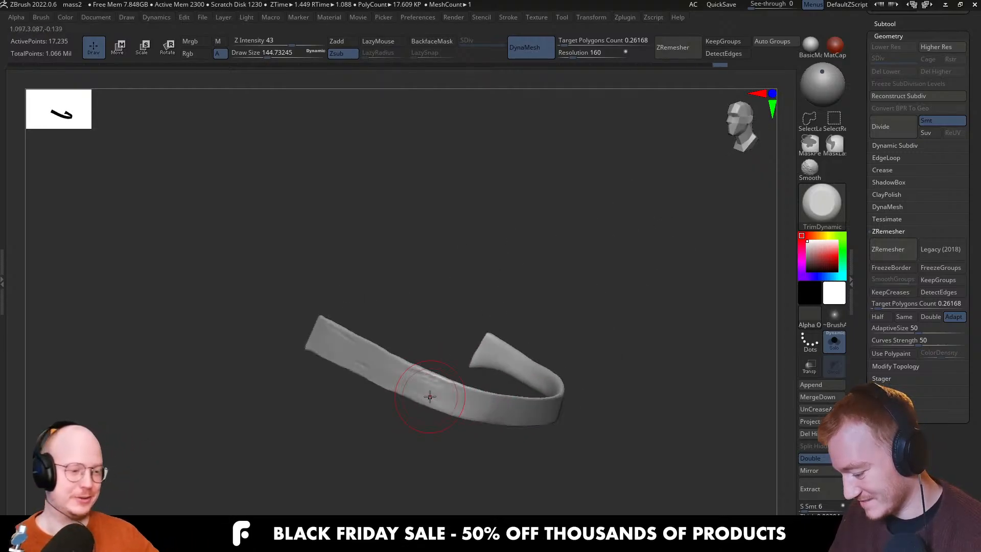
{"action": "right_click_drag", "start_coordinate": [555, 417], "coordinate": [548, 374]}
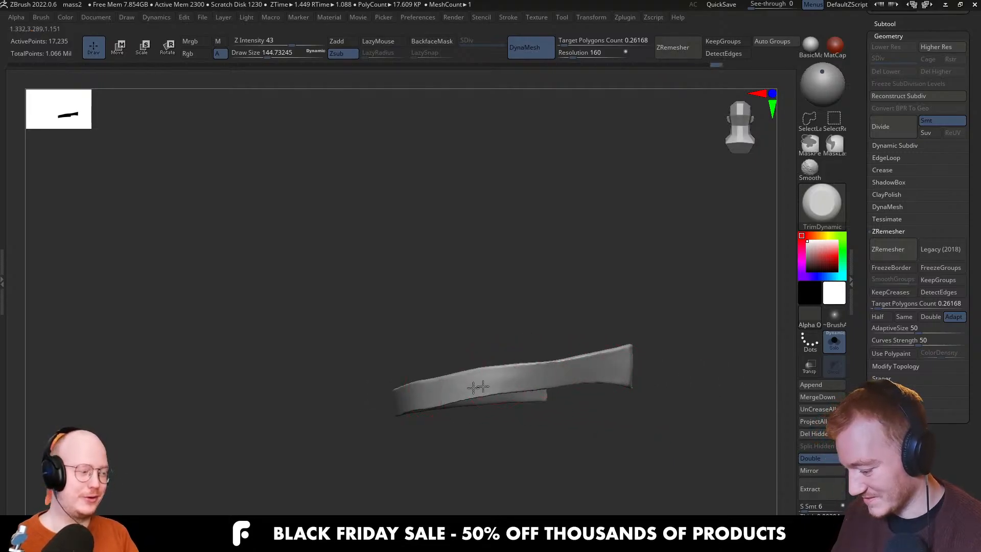
{"action": "right_click_drag", "start_coordinate": [473, 385], "coordinate": [491, 448]}
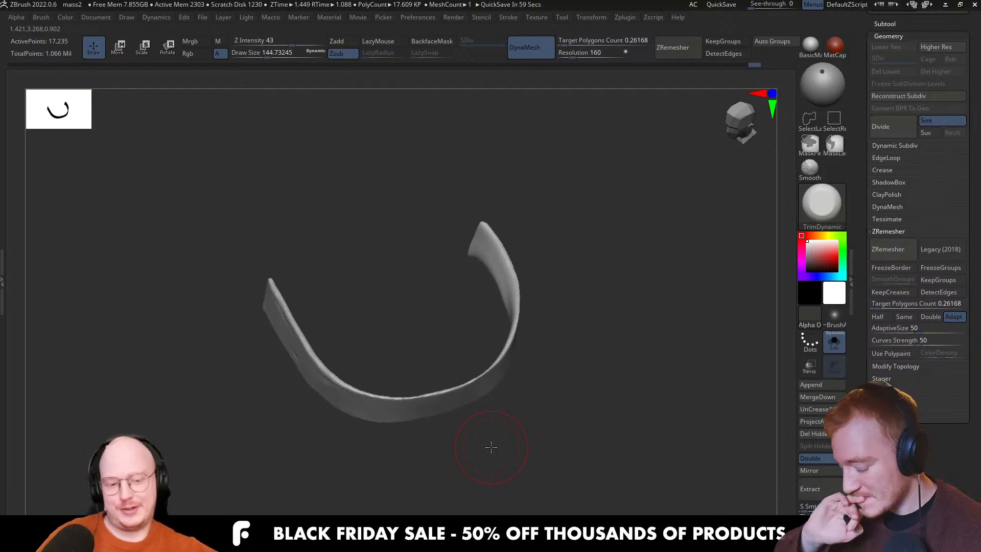
{"action": "right_click_drag", "start_coordinate": [457, 367], "coordinate": [430, 399]}
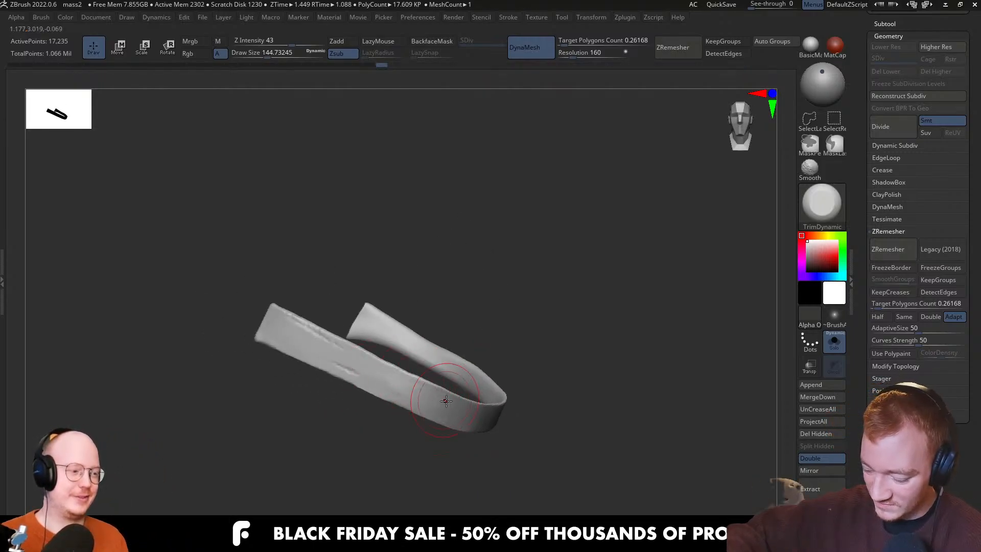
{"action": "right_click_drag", "start_coordinate": [273, 315], "coordinate": [373, 278]}
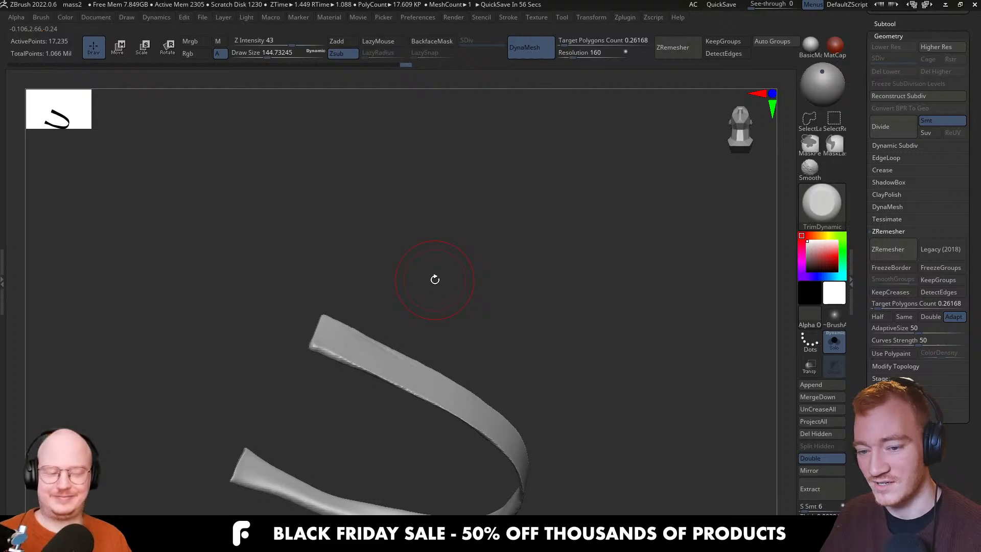
Check the strap against the full character, isolate it again to flatten the buckle end, and show the whole character
{"action": "key", "text": "alt+s"}
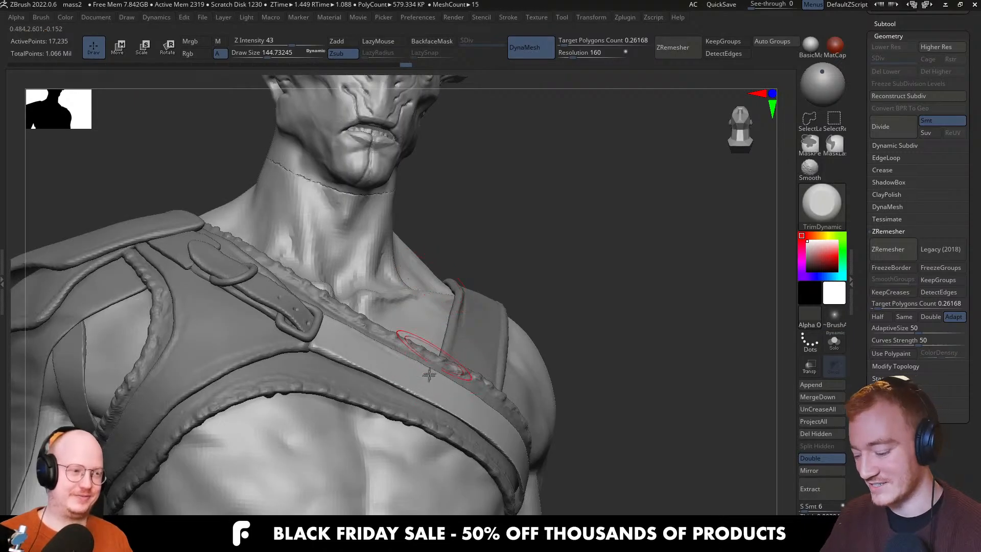
{"action": "right_click_drag", "start_coordinate": [429, 372], "coordinate": [405, 372], "text": "shift"}
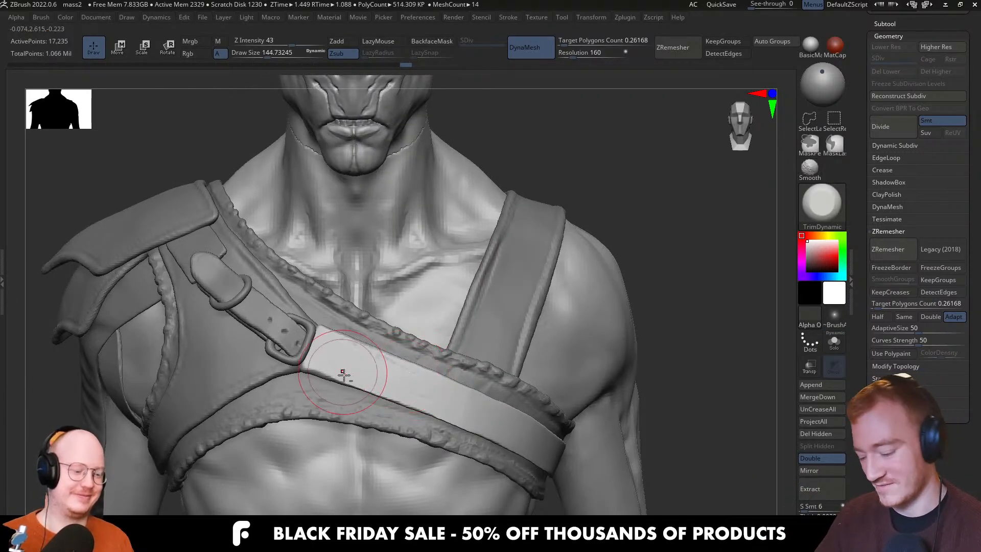
{"action": "right_click_drag", "start_coordinate": [344, 375], "coordinate": [373, 252], "text": "ctrl"}
{"action": "key", "text": "alt+s"}
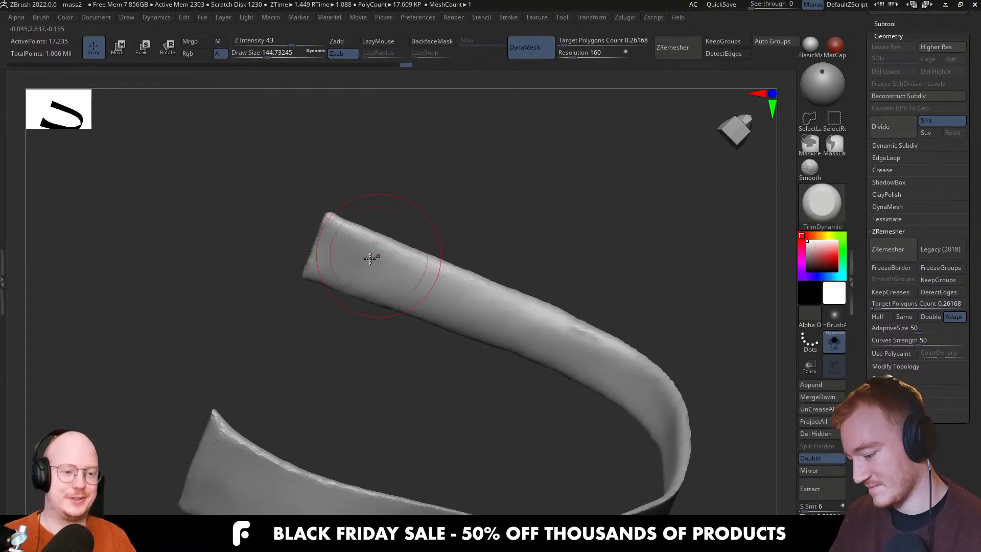
{"action": "mouse_move", "coordinate": [444, 299]}
{"action": "left_mouse_down"}
{"action": "mouse_move", "coordinate": [517, 324]}
{"action": "mouse_move", "coordinate": [377, 267]}
{"action": "mouse_move", "coordinate": [527, 318]}
{"action": "mouse_move", "coordinate": [412, 273]}
{"action": "mouse_move", "coordinate": [508, 320]}
{"action": "mouse_move", "coordinate": [458, 293]}
{"action": "mouse_move", "coordinate": [460, 350]}
{"action": "mouse_move", "coordinate": [366, 250]}
{"action": "left_mouse_up"}
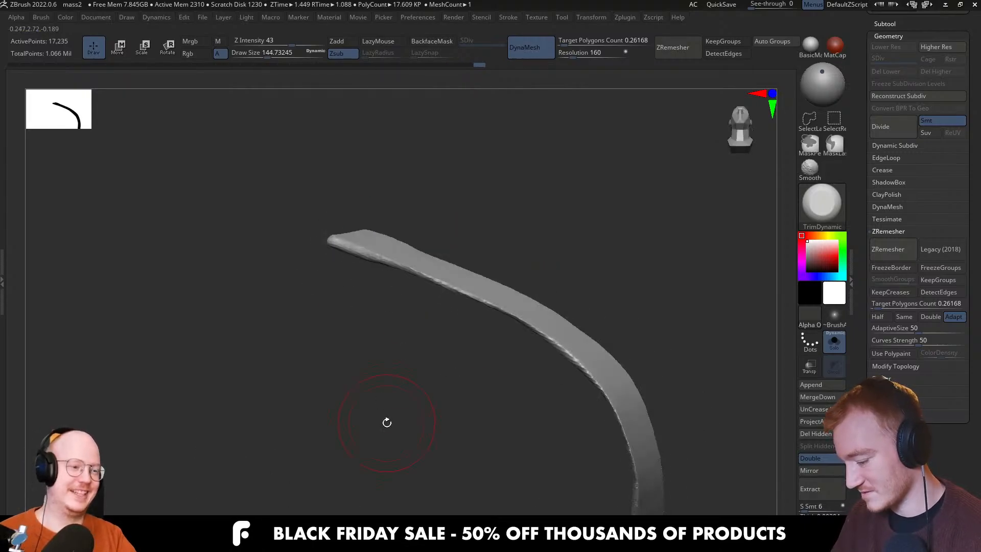
{"action": "key", "text": "shift+alt+s"}
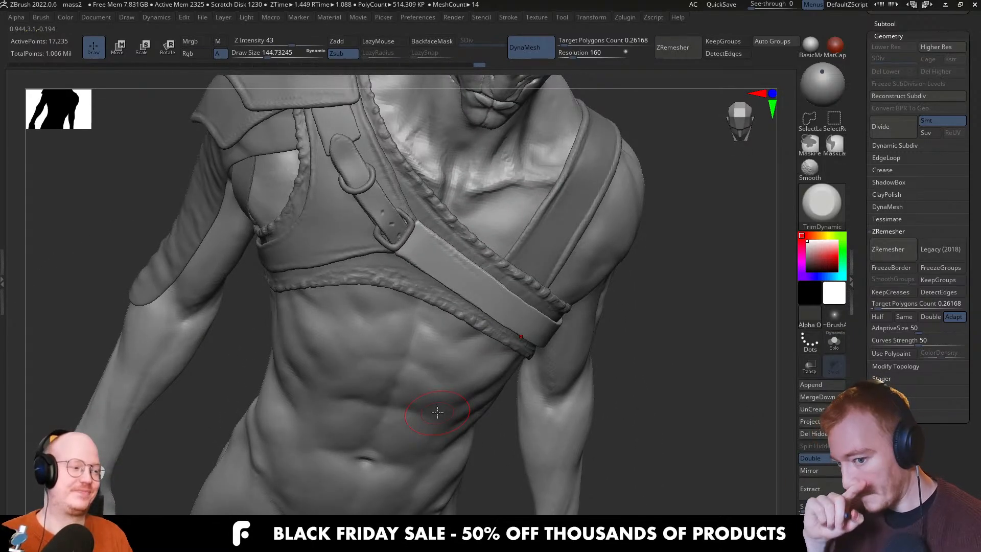
Try sculpting raised stitch bumps along the strap's lower edge with ClayBuildup at draw size about 31
{"action": "mouse_move", "coordinate": [438, 412]}
{"action": "left_mouse_down"}
{"action": "mouse_move", "coordinate": [447, 335]}
{"action": "mouse_move", "coordinate": [417, 268]}
{"action": "left_mouse_up"}
{"action": "key", "text": "b"}
{"action": "key", "text": "c"}
{"action": "key", "text": "b"}
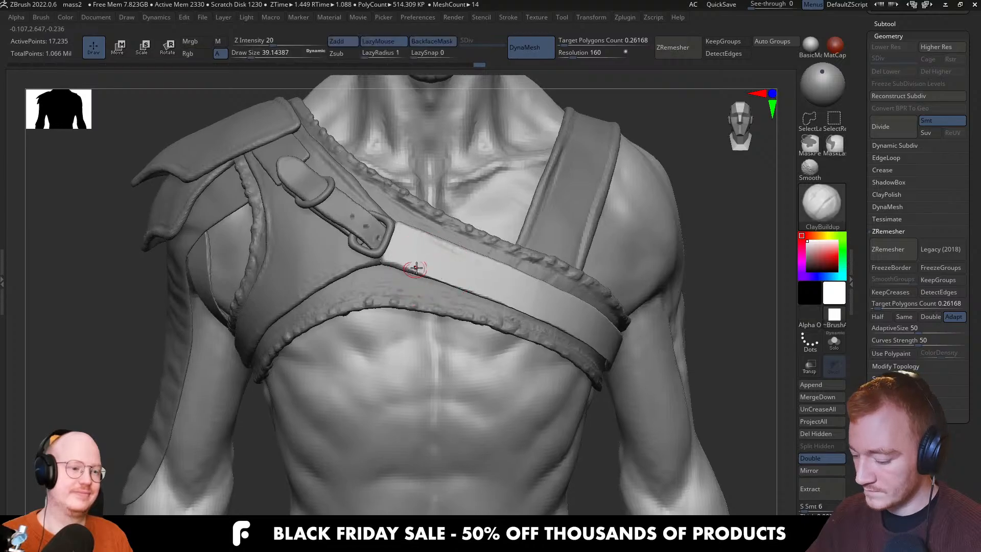
{"action": "key", "text": "["}
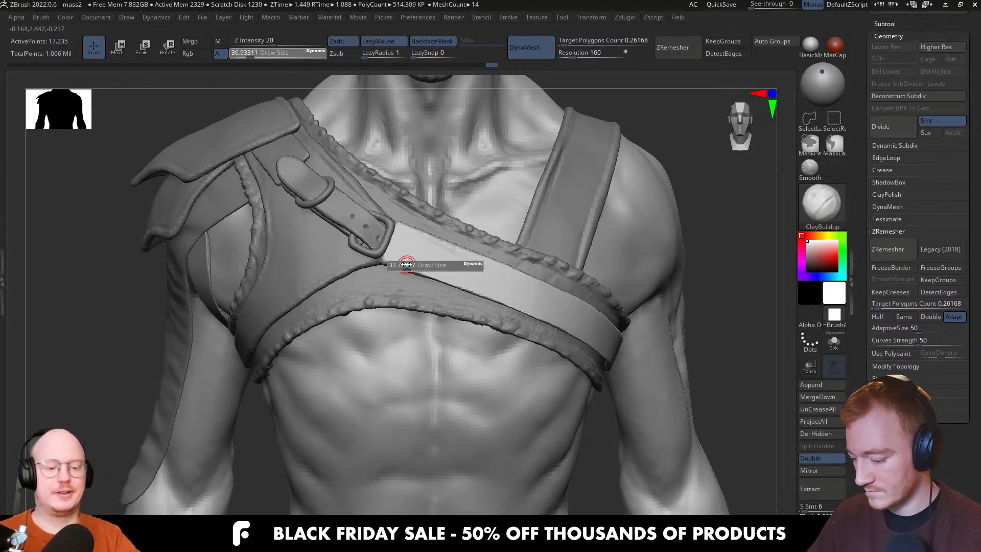
{"action": "key", "text": "["}
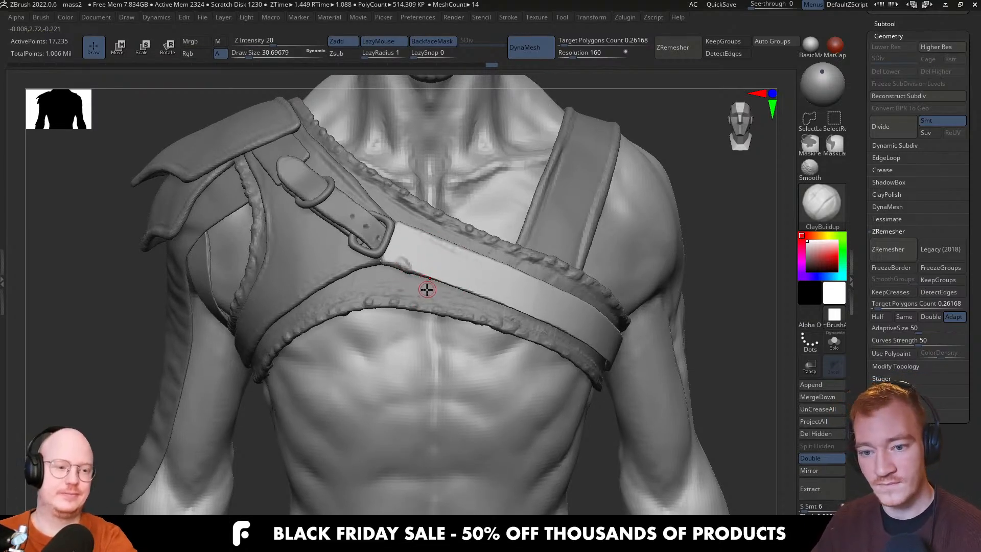
{"action": "left_click_drag", "start_coordinate": [427, 290], "coordinate": [428, 304]}
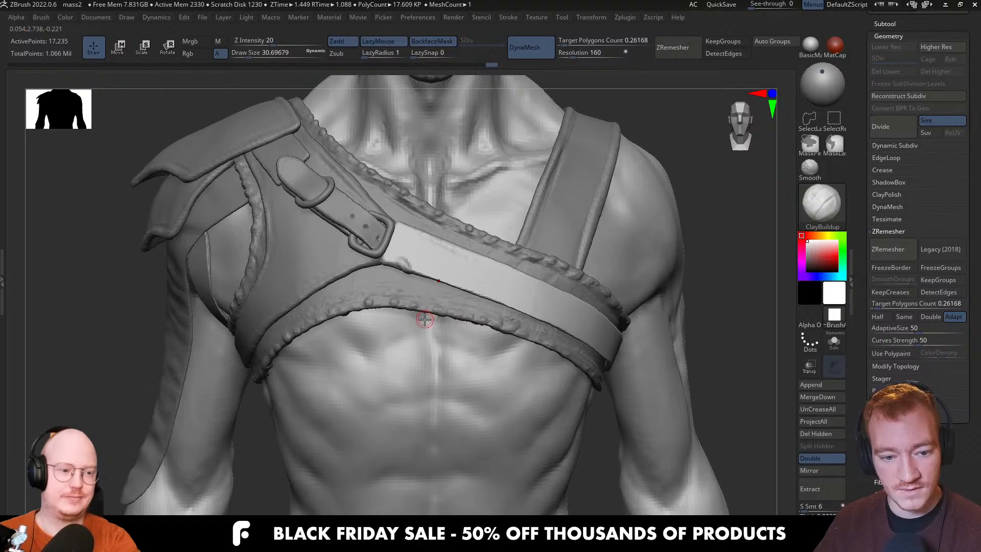
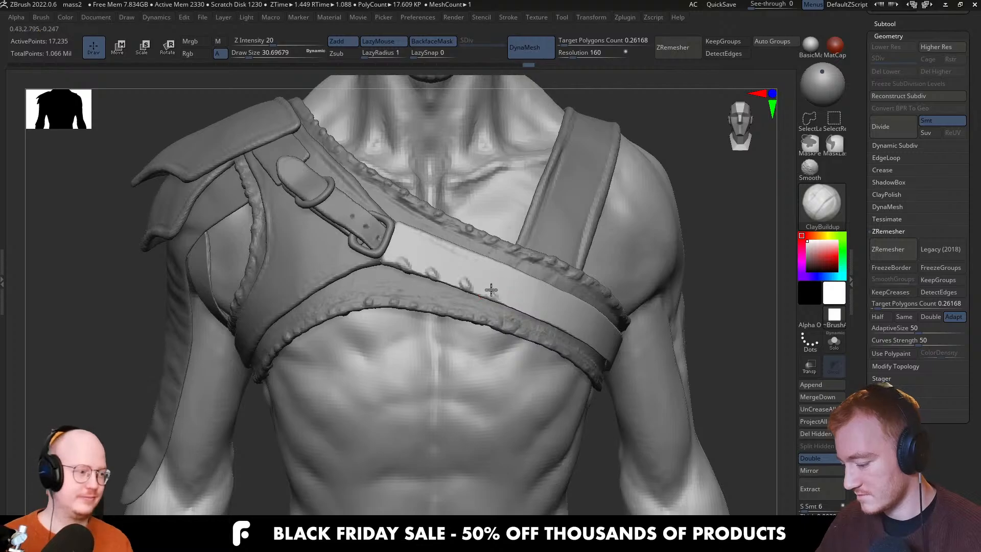
{"action": "mouse_move", "coordinate": [548, 348]}
{"action": "right_mouse_down"}
{"action": "mouse_move", "coordinate": [536, 309]}
{"action": "mouse_move", "coordinate": [573, 307]}
{"action": "right_mouse_up"}
{"action": "key", "text": "ctrl"}
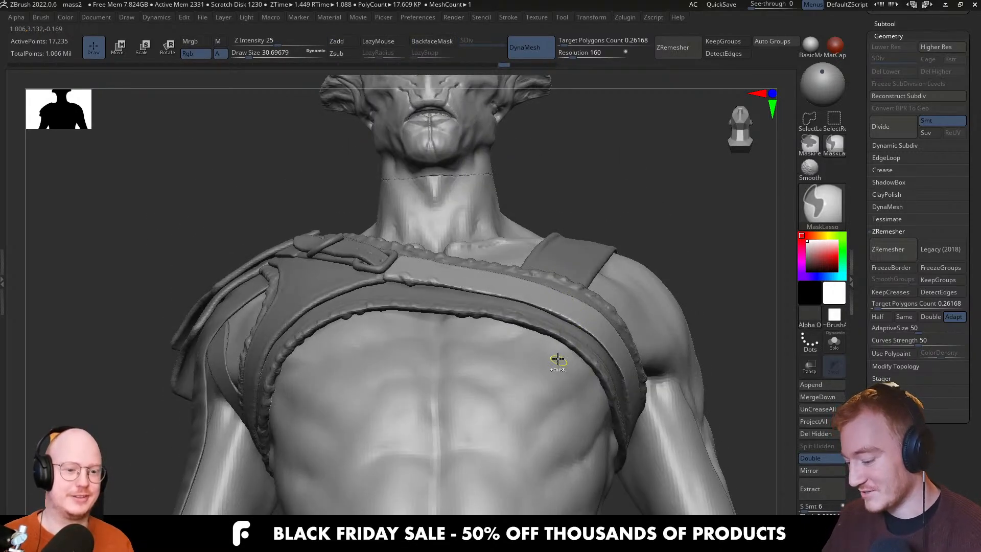
Isolate the strap, thicken its edges all along the length with the Inflate brush at draw size 112, and show the full character
{"action": "key", "text": "ctrl+shift+f"}
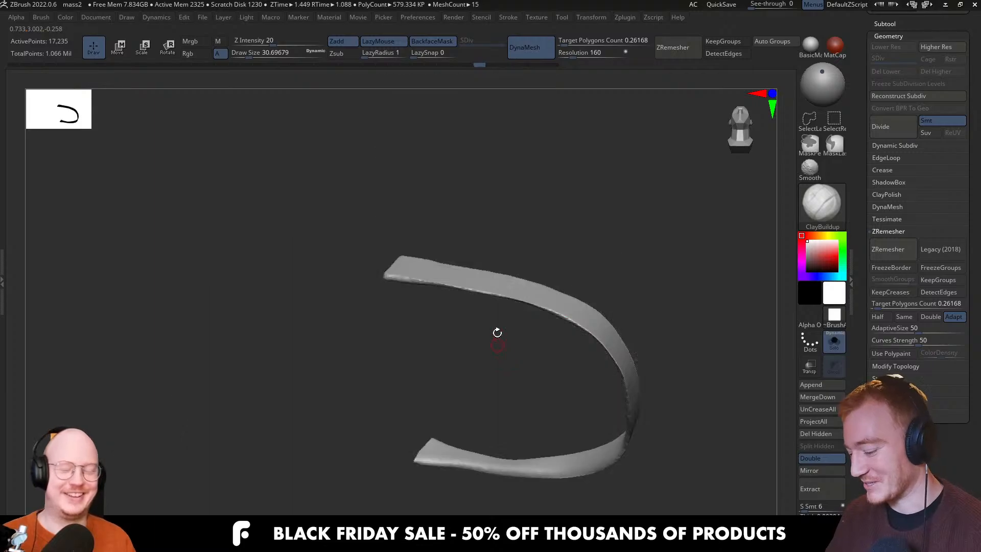
{"action": "type", "text": "bin"}
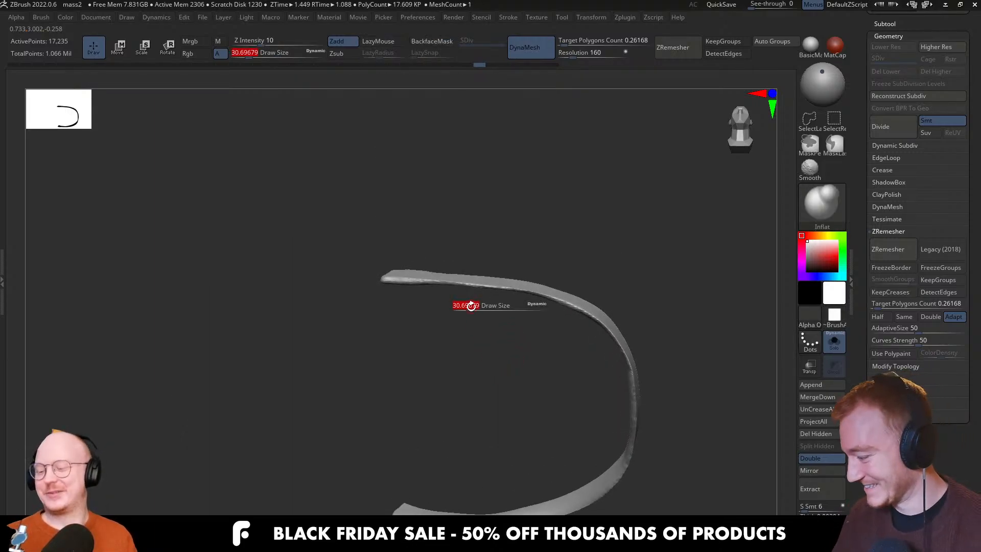
{"action": "type", "text": "s112"}
{"action": "key", "text": "Return"}
{"action": "right_click_drag", "start_coordinate": [475, 293], "coordinate": [467, 284]}
{"action": "left_click_drag", "start_coordinate": [485, 284], "coordinate": [553, 298]}
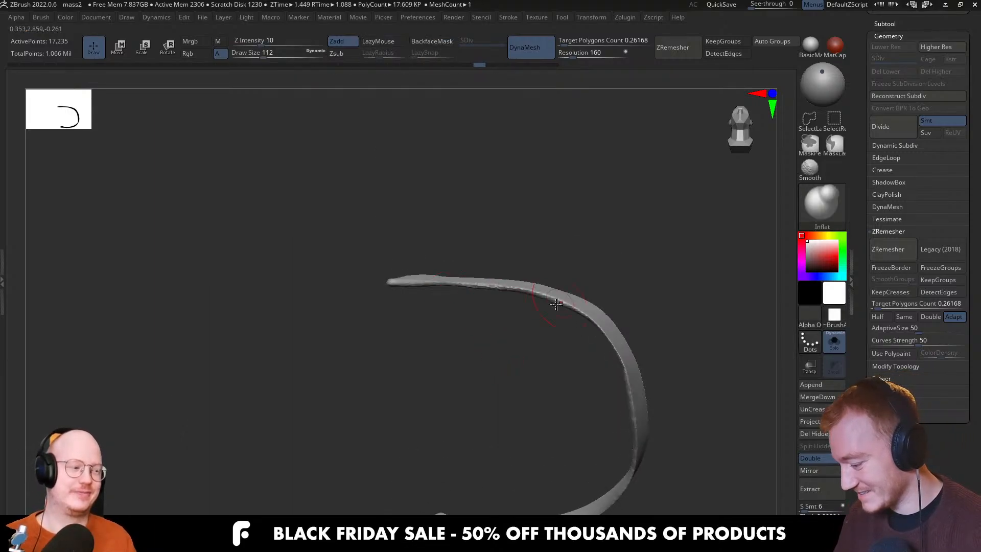
{"action": "right_click_drag", "start_coordinate": [485, 315], "coordinate": [472, 299]}
{"action": "mouse_move", "coordinate": [561, 286]}
{"action": "left_mouse_down"}
{"action": "mouse_move", "coordinate": [619, 247]}
{"action": "mouse_move", "coordinate": [650, 146]}
{"action": "left_mouse_up"}
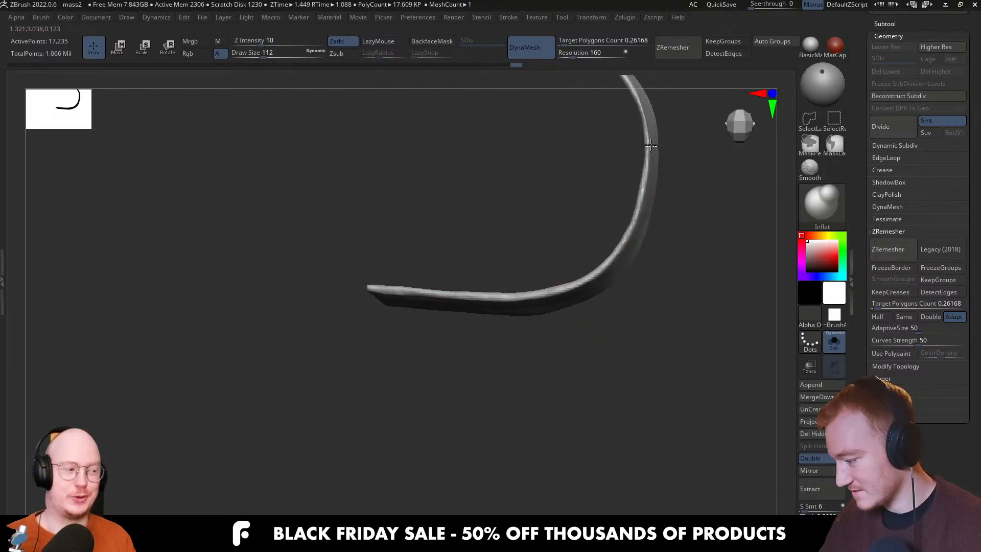
{"action": "left_click_drag", "start_coordinate": [628, 229], "coordinate": [636, 92]}
{"action": "mouse_move", "coordinate": [636, 92]}
{"action": "right_mouse_down"}
{"action": "mouse_move", "coordinate": [568, 115]}
{"action": "mouse_move", "coordinate": [635, 245]}
{"action": "mouse_move", "coordinate": [664, 184]}
{"action": "mouse_move", "coordinate": [685, 176]}
{"action": "right_mouse_up"}
{"action": "mouse_move", "coordinate": [628, 306]}
{"action": "right_mouse_down"}
{"action": "mouse_move", "coordinate": [657, 287]}
{"action": "mouse_move", "coordinate": [659, 377]}
{"action": "mouse_move", "coordinate": [672, 307]}
{"action": "mouse_move", "coordinate": [521, 327]}
{"action": "mouse_move", "coordinate": [594, 353]}
{"action": "mouse_move", "coordinate": [646, 339]}
{"action": "right_mouse_up"}
{"action": "key", "text": "shift+s"}
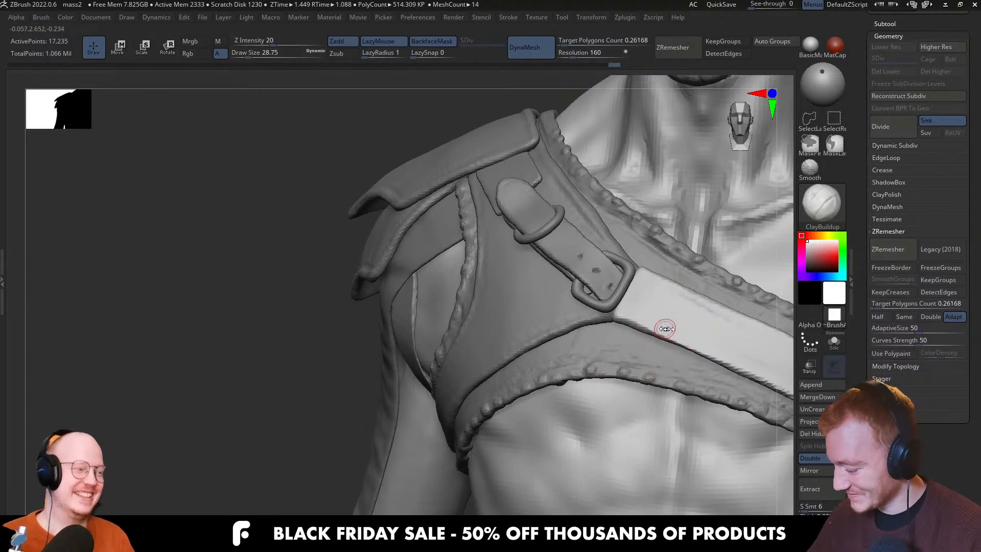
Build up raised stitch bumps on both edges of the strap beside the buckle with ClayBuildup at draw size about 29
{"action": "mouse_move", "coordinate": [664, 329]}
{"action": "right_mouse_down"}
{"action": "mouse_move", "coordinate": [605, 331]}
{"action": "mouse_move", "coordinate": [572, 307]}
{"action": "mouse_move", "coordinate": [508, 356]}
{"action": "right_mouse_up"}
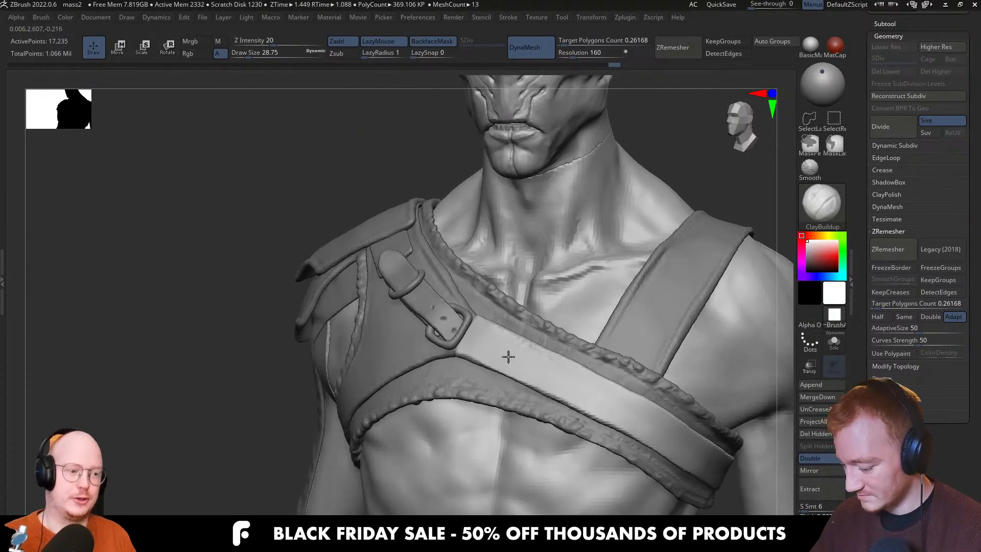
{"action": "key", "text": "bracketleft"}
{"action": "left_click_drag", "start_coordinate": [482, 353], "coordinate": [486, 368]}
{"action": "right_click_drag", "start_coordinate": [485, 368], "coordinate": [497, 366]}
{"action": "key", "text": "ctrl+z"}
{"action": "left_click_drag", "start_coordinate": [479, 356], "coordinate": [482, 368]}
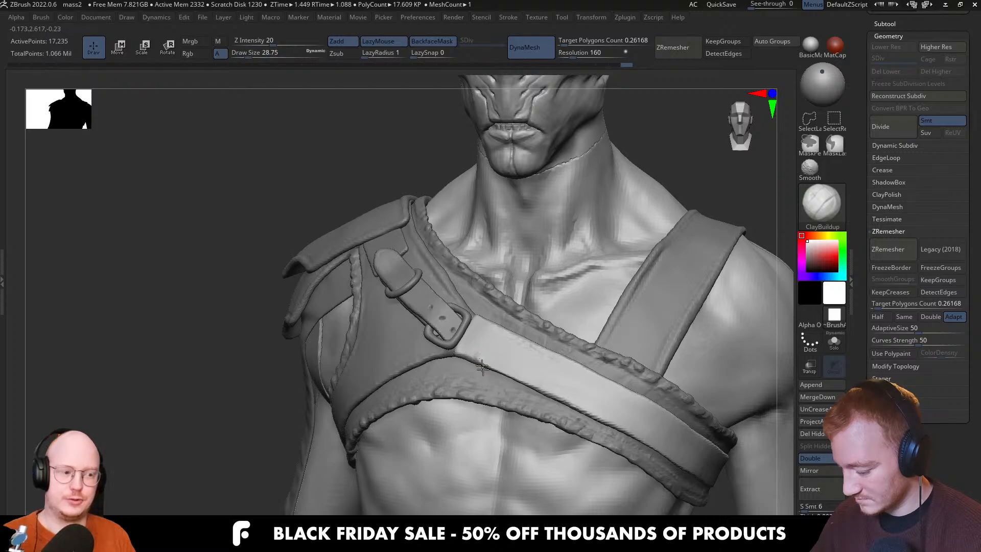
{"action": "right_click_drag", "start_coordinate": [492, 366], "coordinate": [496, 327]}
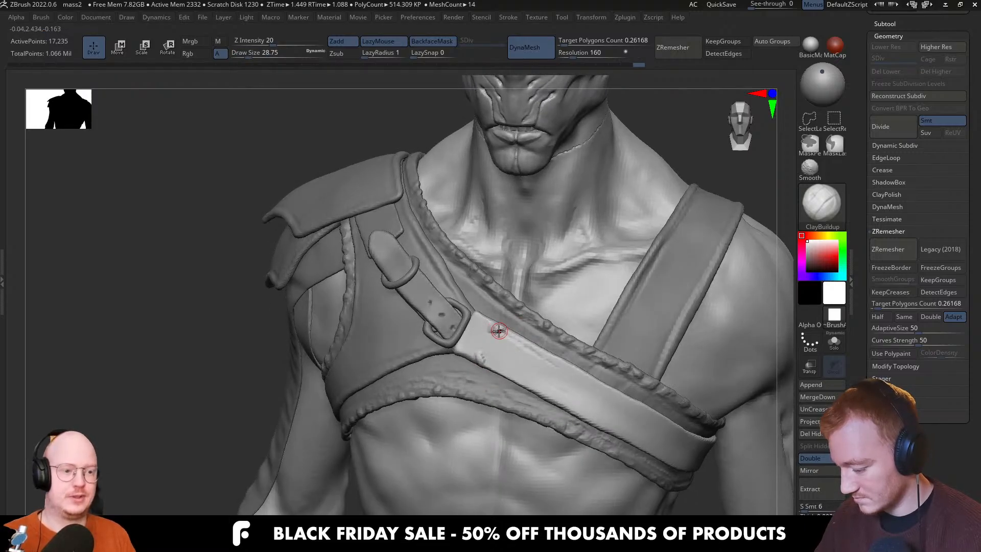
{"action": "left_click_drag", "start_coordinate": [499, 330], "coordinate": [511, 376]}
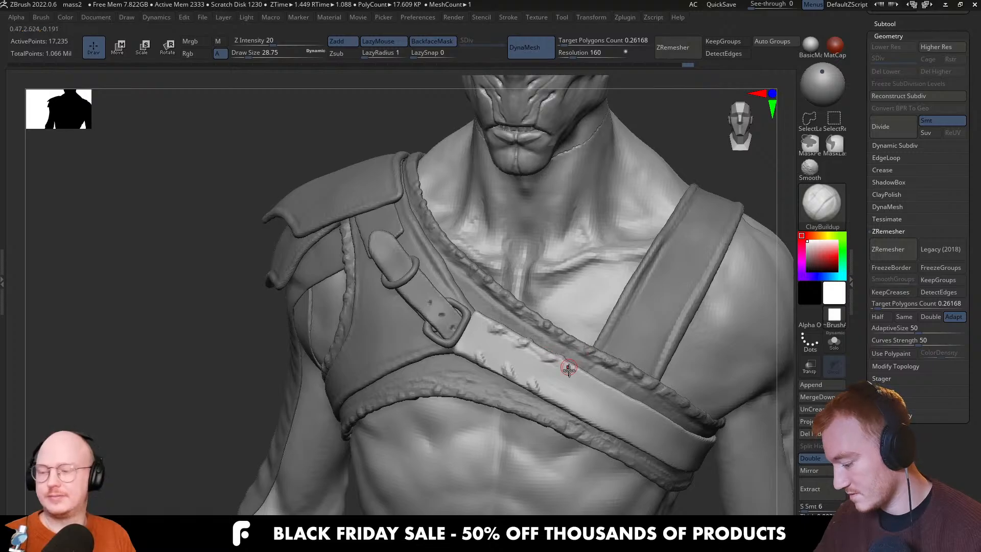
Continue the two rows of raised stitches across the chest to the strap's far side
{"action": "right_click_drag", "start_coordinate": [582, 417], "coordinate": [543, 355], "text": "alt"}
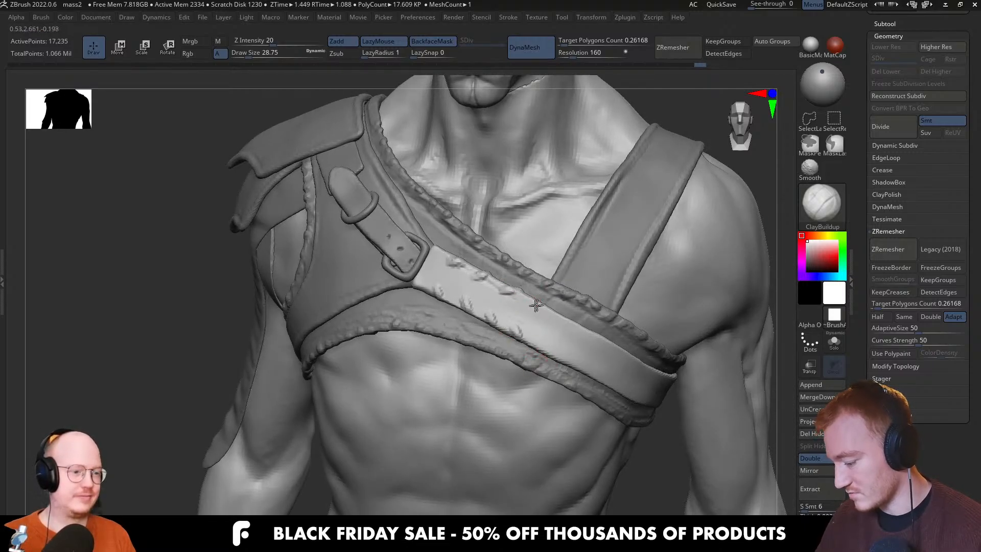
{"action": "right_click_drag", "start_coordinate": [567, 301], "coordinate": [490, 342]}
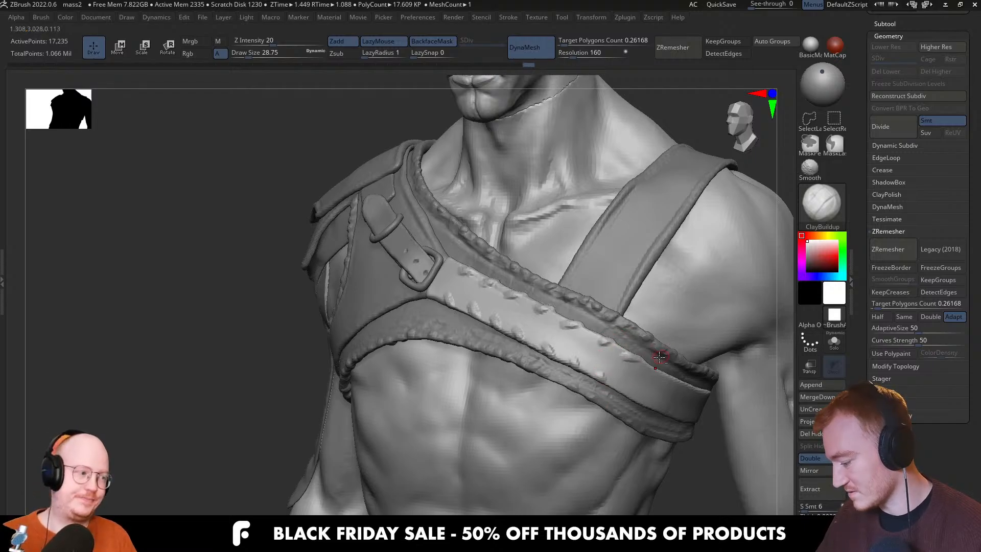
{"action": "right_click_drag", "start_coordinate": [659, 358], "coordinate": [622, 347]}
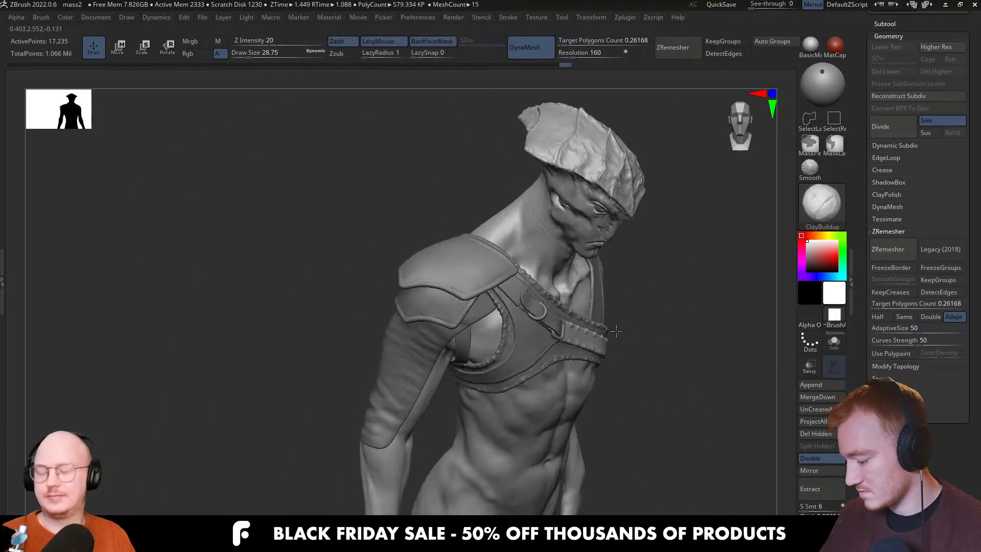
Carve sharp creases around the raised stitches along both edges of the chest strap with DamStandard at draw size about 22
{"action": "right_click_drag", "start_coordinate": [582, 326], "coordinate": [587, 349], "text": "ctrl"}
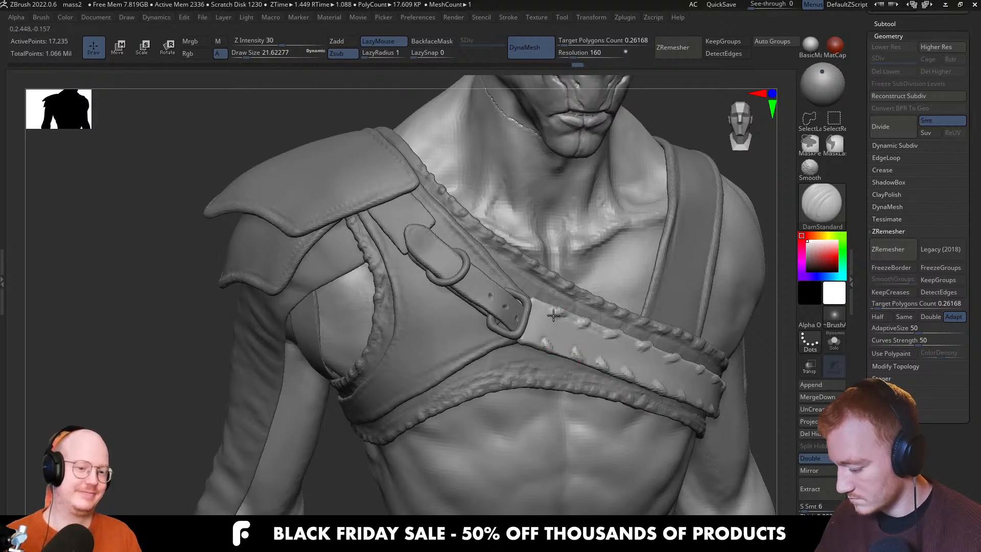
{"action": "right_click_drag", "start_coordinate": [587, 318], "coordinate": [614, 335]}
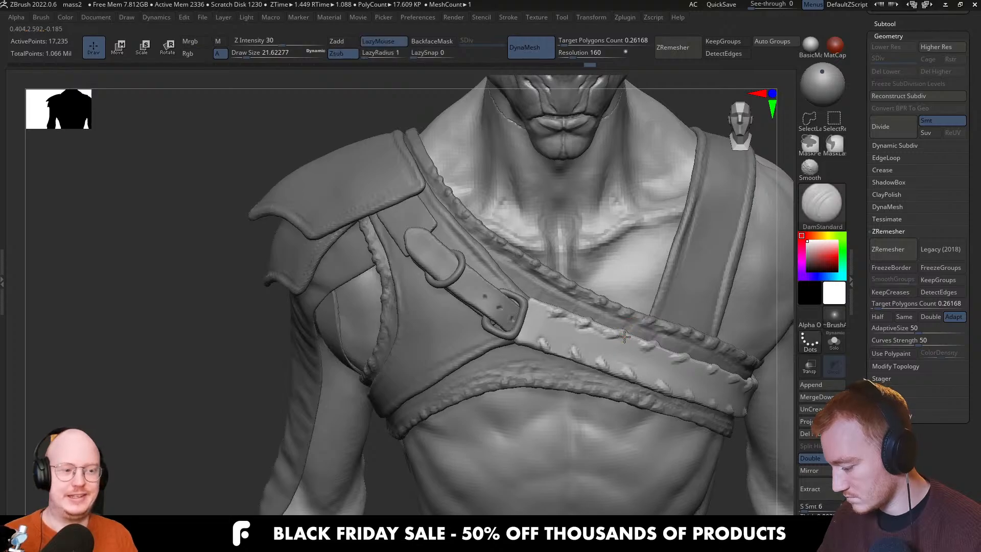
{"action": "right_click_drag", "start_coordinate": [622, 336], "coordinate": [649, 348]}
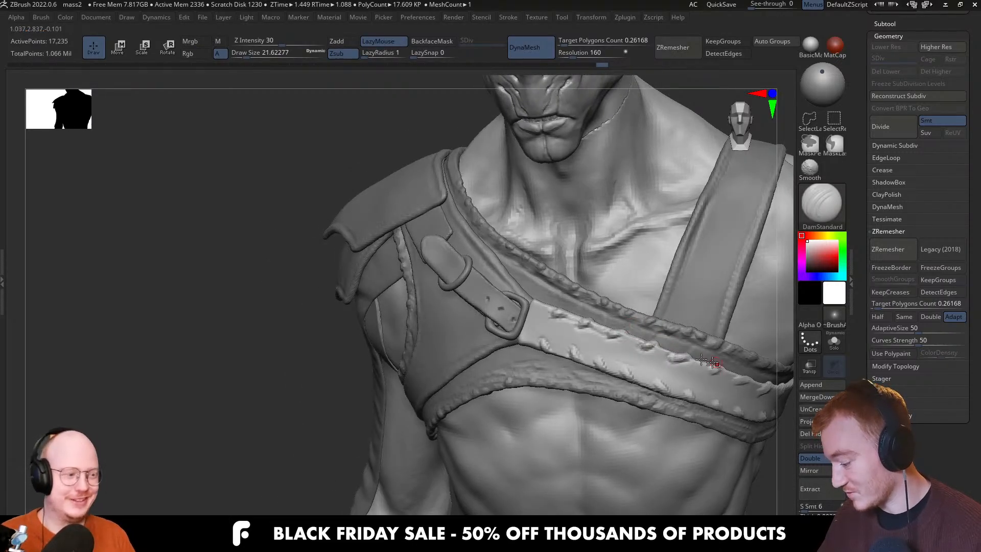
{"action": "right_click_drag", "start_coordinate": [713, 363], "coordinate": [582, 346]}
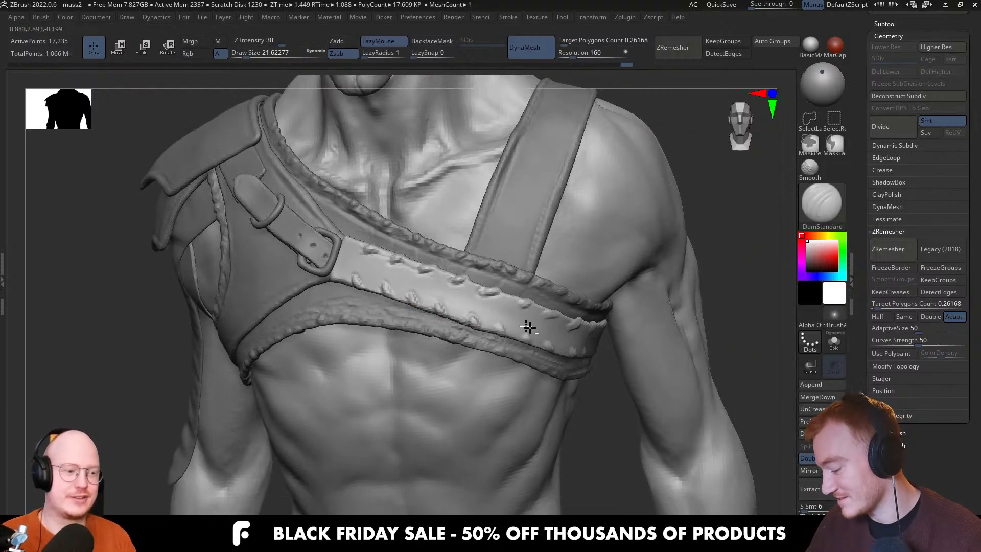
{"action": "right_click_drag", "start_coordinate": [595, 337], "coordinate": [497, 333], "text": "alt"}
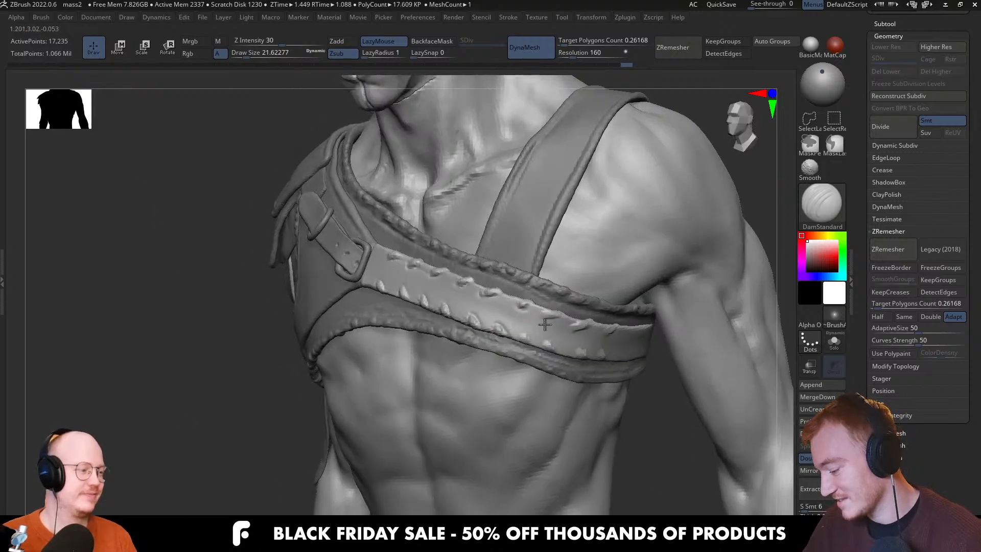
{"action": "right_click_drag", "start_coordinate": [543, 295], "coordinate": [545, 308]}
{"action": "right_click_drag", "start_coordinate": [549, 349], "coordinate": [601, 339]}
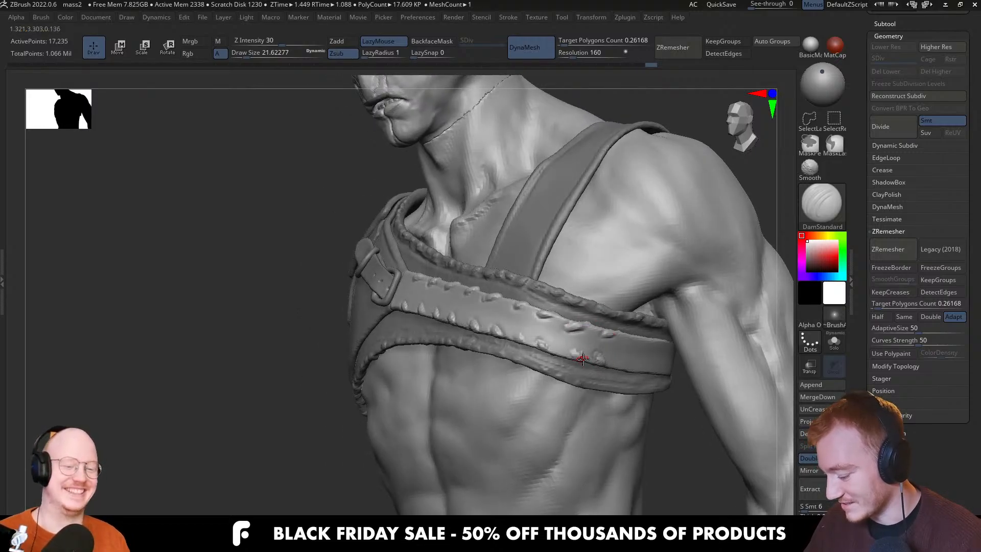
{"action": "right_click_drag", "start_coordinate": [582, 346], "coordinate": [593, 312], "text": "ctrl"}
{"action": "right_click_drag", "start_coordinate": [592, 327], "coordinate": [637, 348], "text": "shift"}
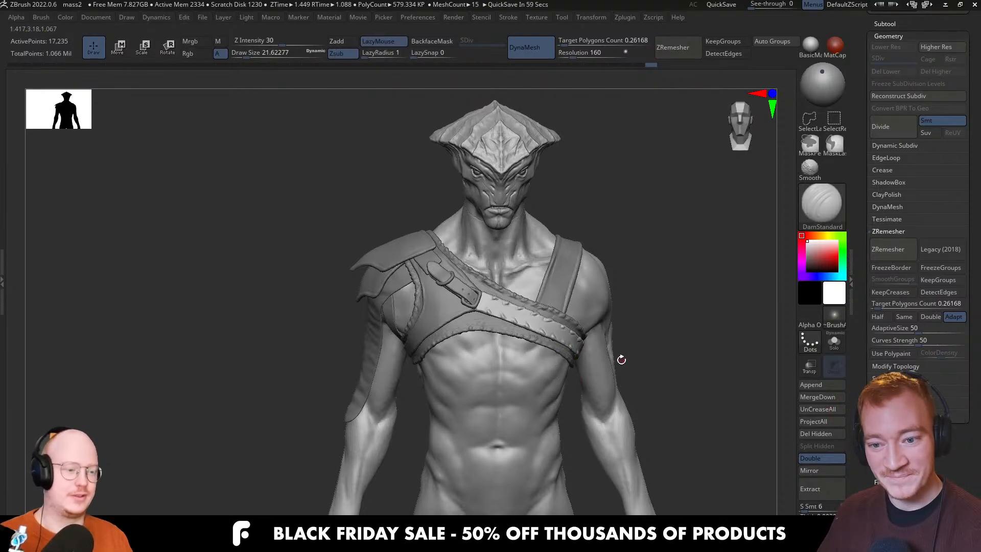
Swell the strap's lower edge and the stitches on both edges with the Inflate brush at draw size about 31
{"action": "key", "text": "b"}
{"action": "key", "text": "c"}
{"action": "key", "text": "b"}
{"action": "right_click_drag", "start_coordinate": [497, 332], "coordinate": [488, 367], "text": "ctrl"}
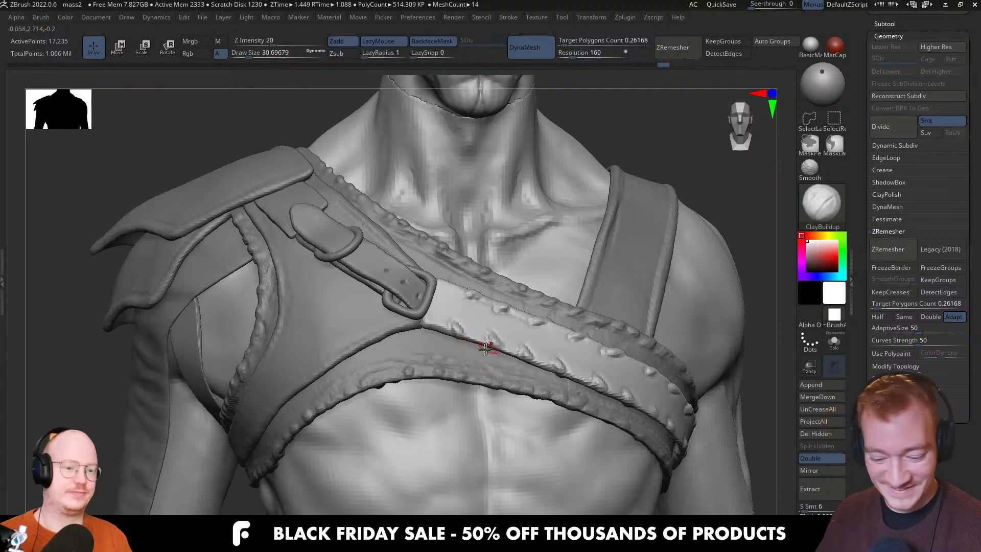
{"action": "key", "text": "b"}
{"action": "key", "text": "i"}
{"action": "key", "text": "n"}
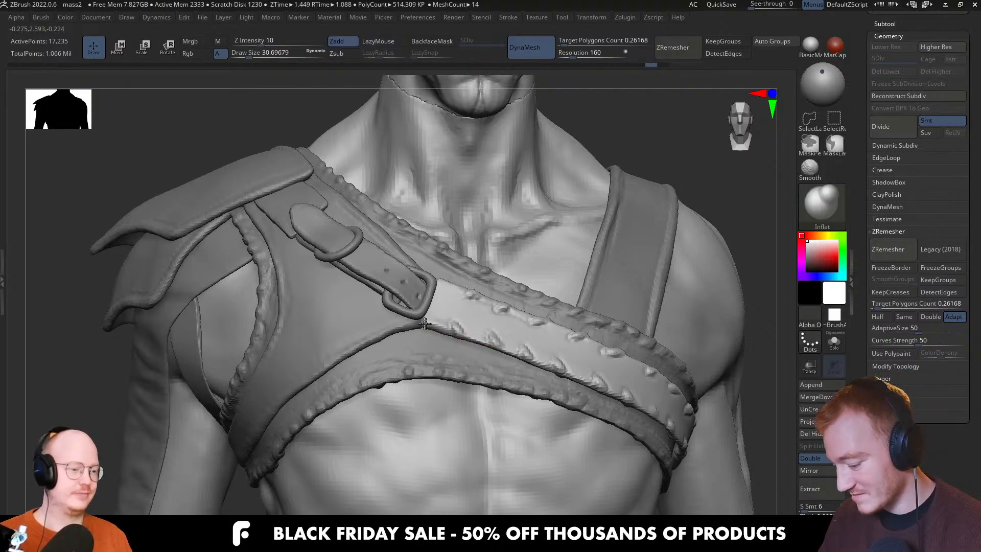
{"action": "left_click_drag", "start_coordinate": [424, 323], "coordinate": [472, 338]}
{"action": "right_click_drag", "start_coordinate": [544, 365], "coordinate": [542, 360]}
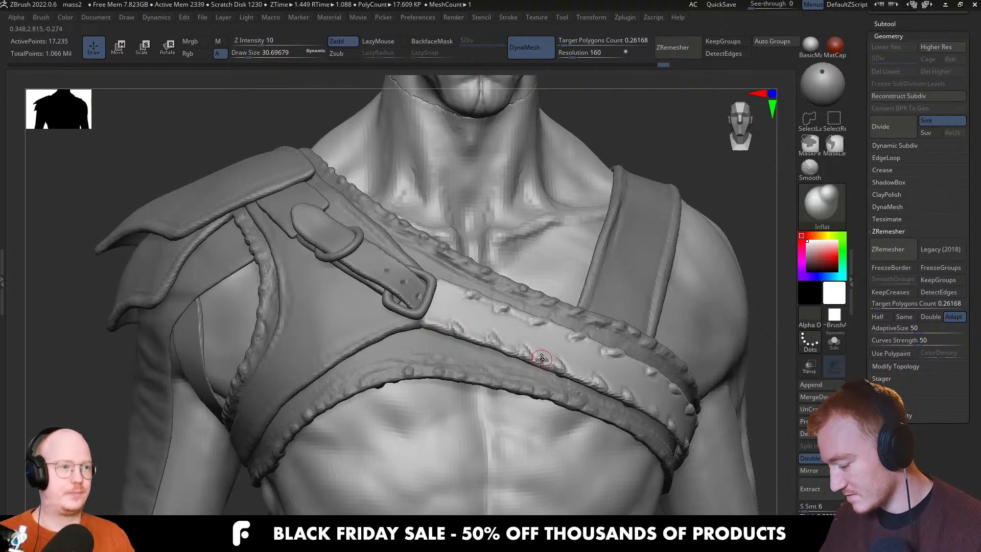
{"action": "right_click_drag", "start_coordinate": [587, 399], "coordinate": [611, 396]}
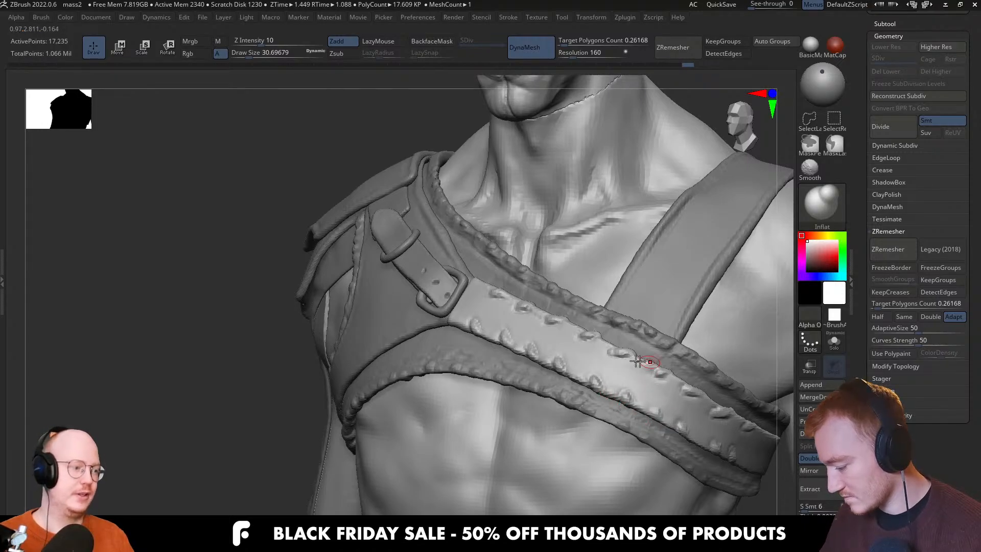
{"action": "right_click_drag", "start_coordinate": [638, 362], "coordinate": [593, 345]}
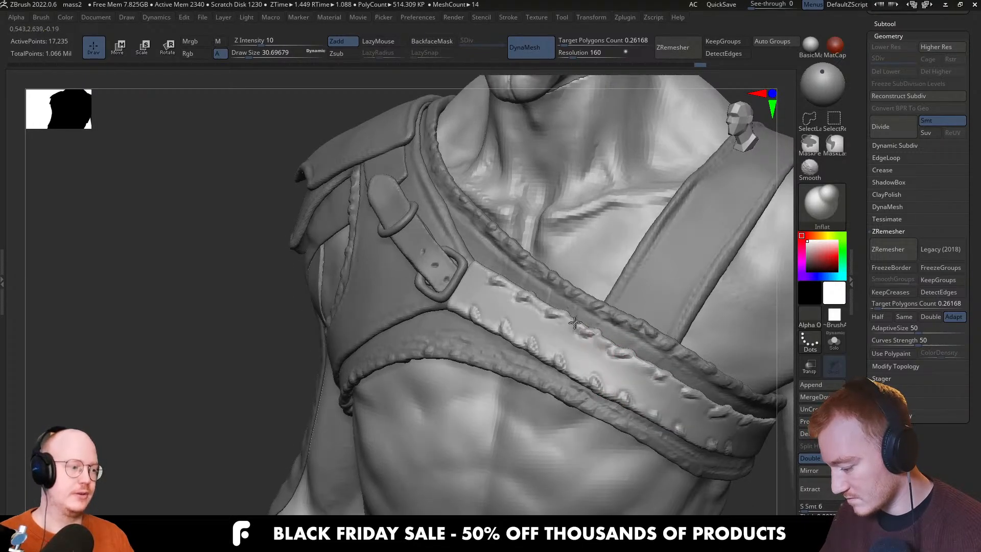
{"action": "left_click_drag", "start_coordinate": [513, 285], "coordinate": [512, 285]}
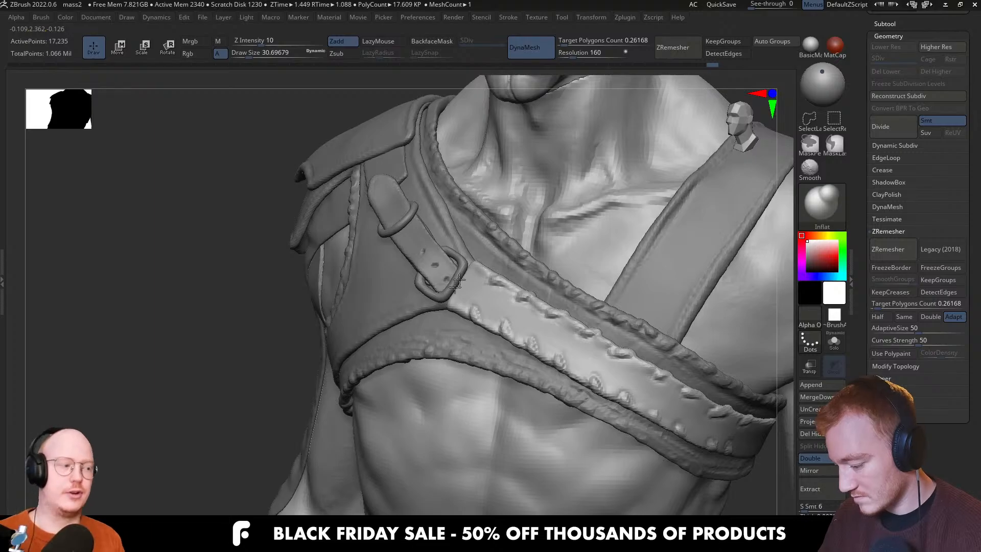
Build up and smooth the strap's end beside the buckle with ClayBuildup at draw size about 12
{"action": "key", "text": "b"}
{"action": "key", "text": "c"}
{"action": "key", "text": "b"}
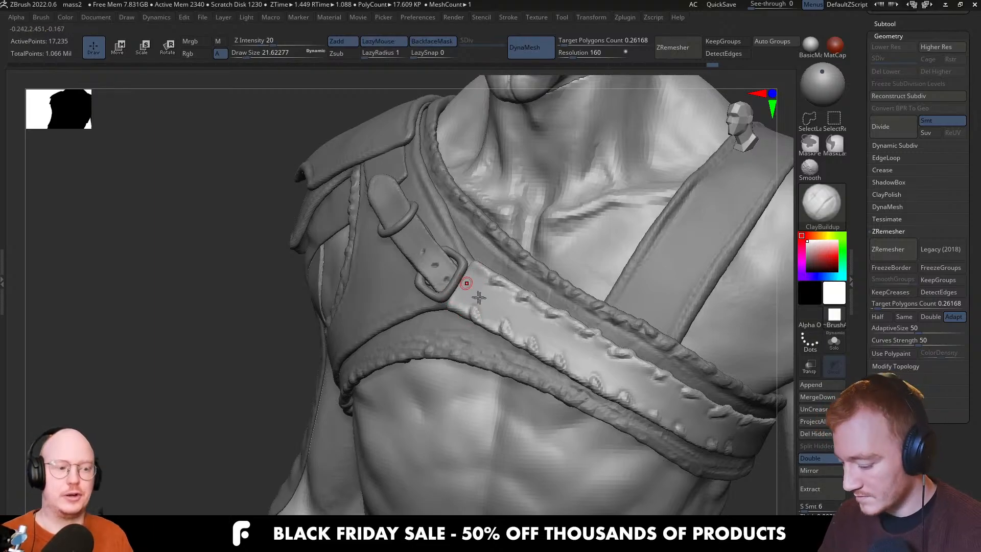
{"action": "mouse_move", "coordinate": [479, 297]}
{"action": "right_mouse_down"}
{"action": "mouse_move", "coordinate": [458, 297]}
{"action": "mouse_move", "coordinate": [466, 297]}
{"action": "right_mouse_up"}
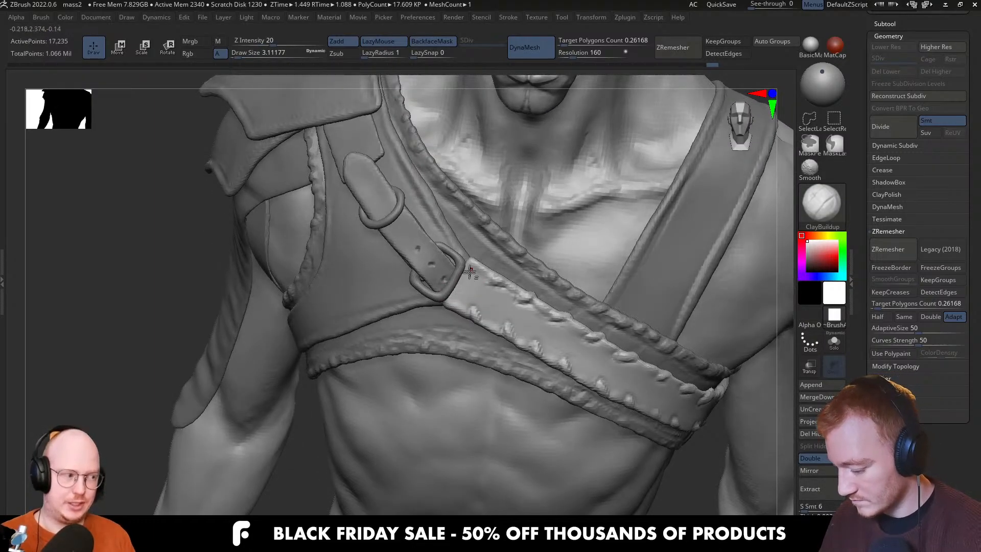
{"action": "left_click_drag", "start_coordinate": [470, 272], "coordinate": [537, 284]}
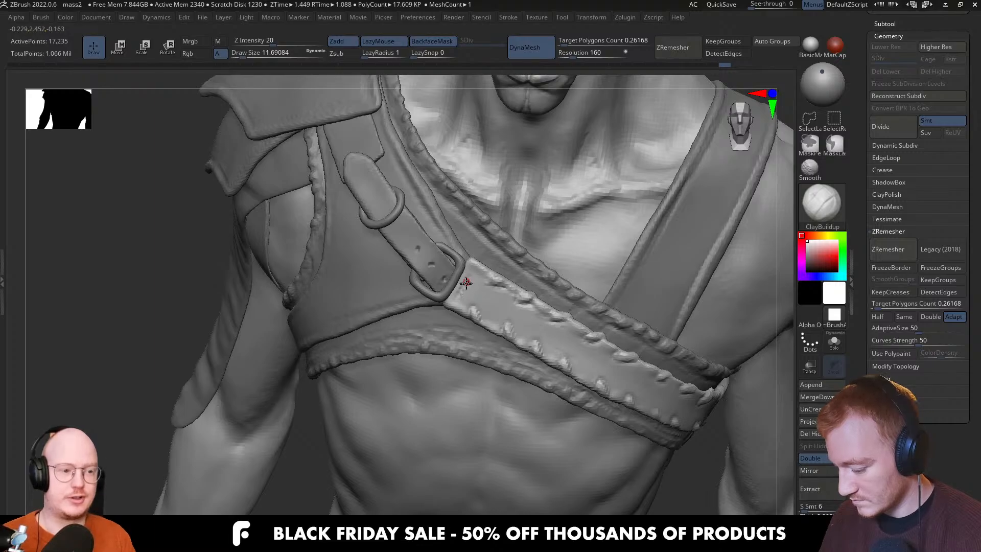
{"action": "key", "text": "s"}
{"action": "mouse_move", "coordinate": [474, 275]}
{"action": "left_mouse_down"}
{"action": "mouse_move", "coordinate": [458, 297]}
{"action": "mouse_move", "coordinate": [478, 293]}
{"action": "mouse_move", "coordinate": [463, 275]}
{"action": "mouse_move", "coordinate": [475, 277]}
{"action": "left_mouse_up"}
{"action": "key", "text": "s"}
{"action": "key", "text": "s"}
{"action": "key", "text": "s"}
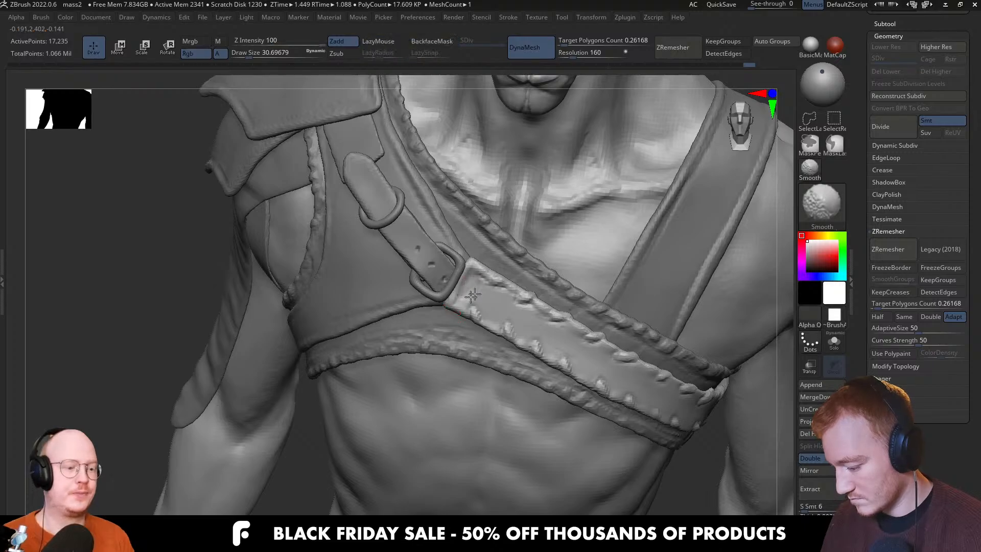
Select the leather chest panel behind the buckle and roughen its surface with crossing ClayBuildup strokes at draw size about 77
{"action": "right_click_drag", "start_coordinate": [504, 271], "coordinate": [519, 181], "text": "ctrl"}
{"action": "mouse_move", "coordinate": [532, 286]}
{"action": "right_mouse_down"}
{"action": "mouse_move", "coordinate": [581, 309]}
{"action": "mouse_move", "coordinate": [542, 230]}
{"action": "right_mouse_up"}
{"action": "mouse_move", "coordinate": [542, 230]}
{"action": "right_mouse_down"}
{"action": "mouse_move", "coordinate": [576, 284]}
{"action": "mouse_move", "coordinate": [516, 245]}
{"action": "mouse_move", "coordinate": [478, 350]}
{"action": "right_mouse_up"}
{"action": "left_click", "coordinate": [470, 288], "text": "alt"}
{"action": "key", "text": "s"}
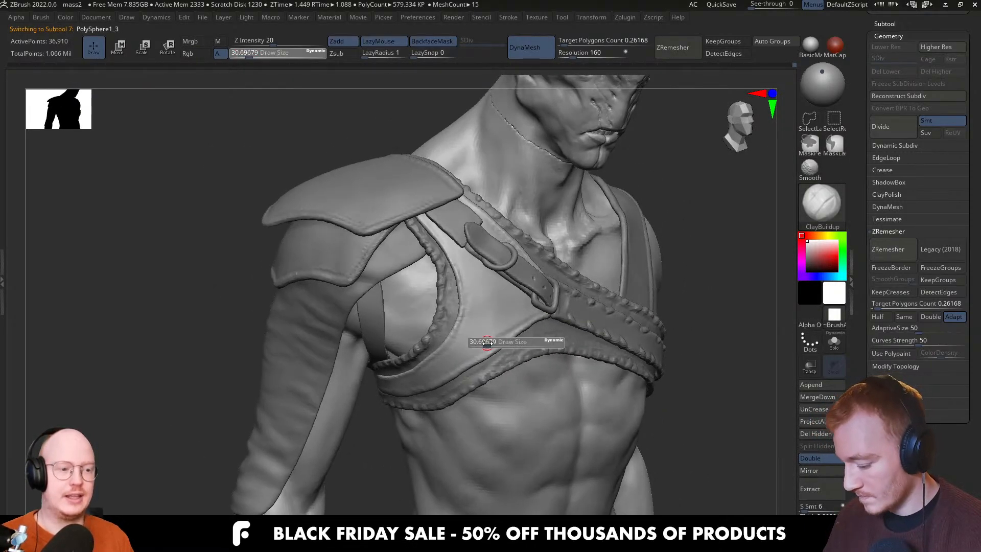
{"action": "mouse_move", "coordinate": [479, 342]}
{"action": "left_mouse_down"}
{"action": "mouse_move", "coordinate": [543, 312]}
{"action": "mouse_move", "coordinate": [490, 343]}
{"action": "left_mouse_up"}
{"action": "key", "text": "s"}
{"action": "left_click_drag", "start_coordinate": [491, 343], "coordinate": [498, 343]}
{"action": "mouse_move", "coordinate": [483, 346]}
{"action": "left_mouse_down"}
{"action": "mouse_move", "coordinate": [553, 308]}
{"action": "mouse_move", "coordinate": [453, 351]}
{"action": "left_mouse_up"}
{"action": "left_click_drag", "start_coordinate": [468, 249], "coordinate": [455, 235]}
{"action": "key", "text": "s"}
{"action": "left_click_drag", "start_coordinate": [491, 321], "coordinate": [498, 321]}
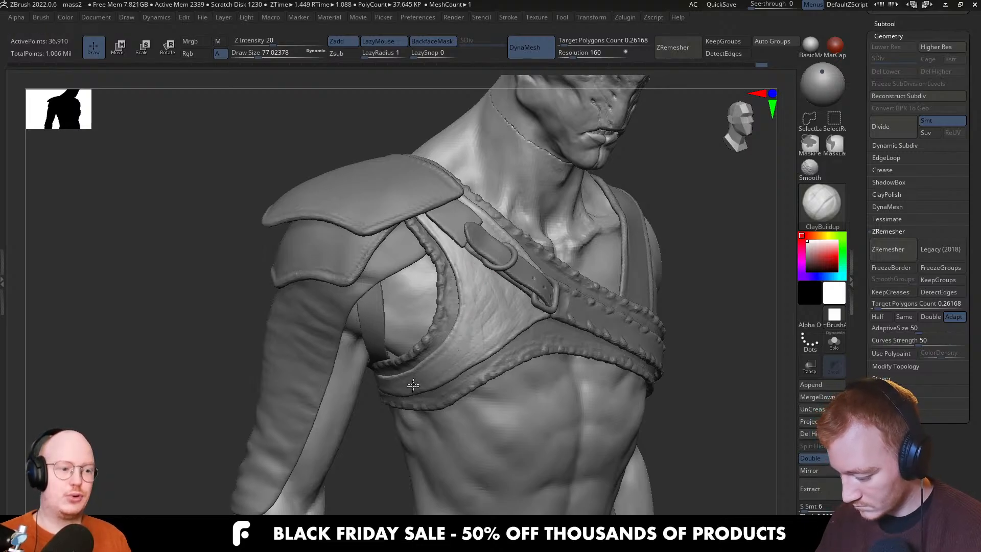
Isolate the chest panel, extend the rough ClayBuildup texture up its shoulder section, and show the full character
{"action": "key", "text": "alt+s"}
{"action": "right_click_drag", "start_coordinate": [495, 284], "coordinate": [499, 308]}
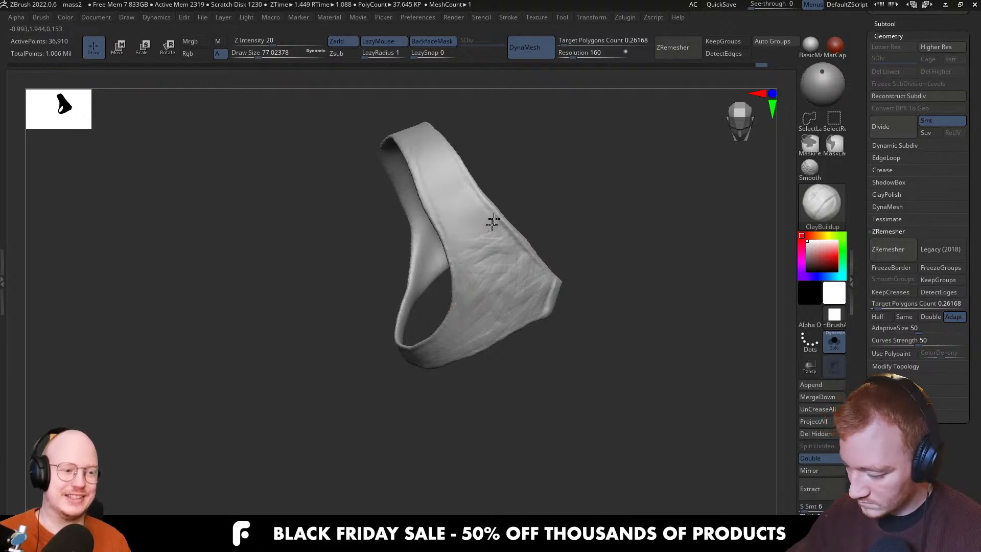
{"action": "mouse_move", "coordinate": [456, 179]}
{"action": "left_mouse_down"}
{"action": "mouse_move", "coordinate": [429, 199]}
{"action": "mouse_move", "coordinate": [443, 206]}
{"action": "mouse_move", "coordinate": [456, 185]}
{"action": "mouse_move", "coordinate": [440, 149]}
{"action": "left_mouse_up"}
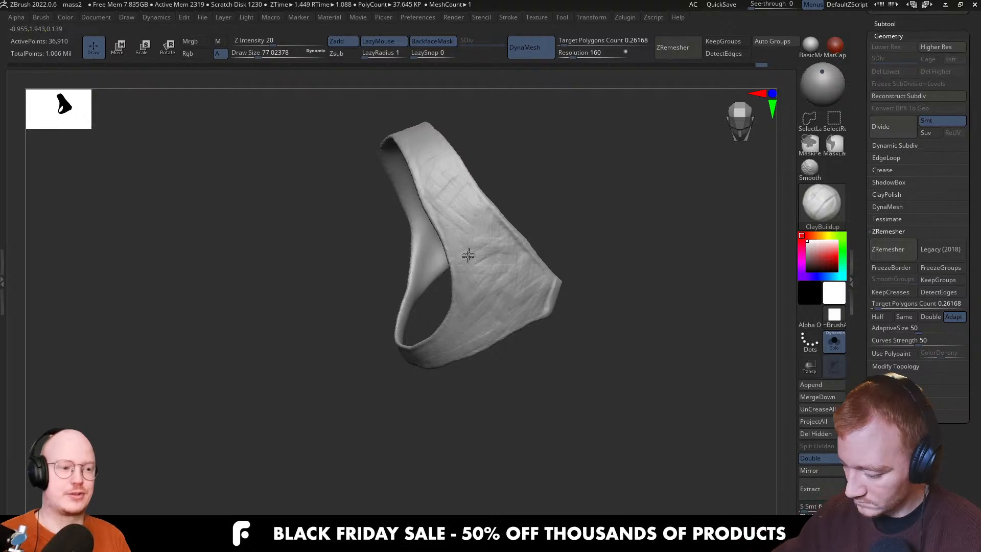
{"action": "key", "text": "alt+s"}
Select the upper shoulder plate and flatten its front edge with TrimDynamic at draw size about 101
{"action": "right_click_drag", "start_coordinate": [561, 369], "coordinate": [716, 353]}
{"action": "right_click_drag", "start_coordinate": [470, 310], "coordinate": [440, 279], "text": "ctrl"}
{"action": "left_click", "coordinate": [445, 265], "text": "alt"}
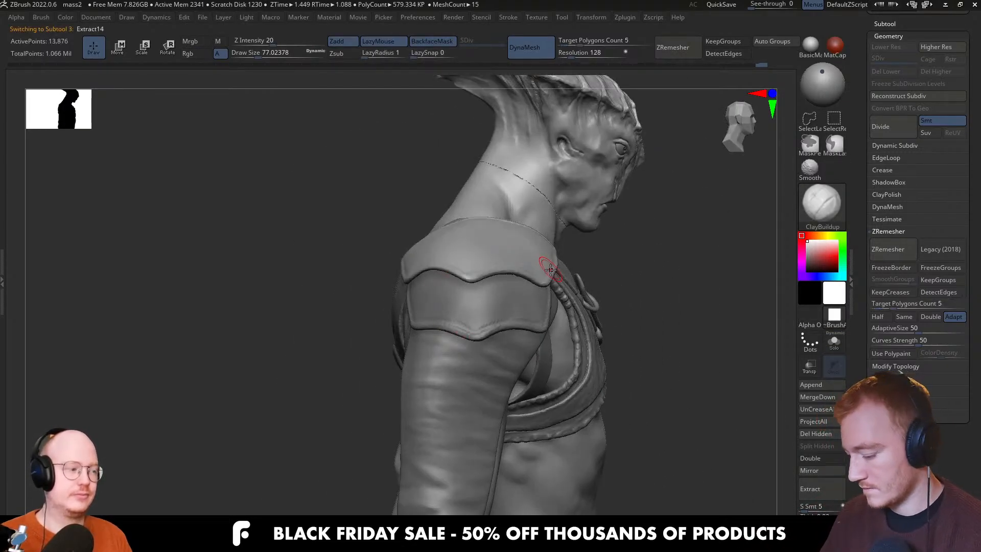
{"action": "mouse_move", "coordinate": [545, 265]}
{"action": "right_mouse_down"}
{"action": "mouse_move", "coordinate": [515, 325]}
{"action": "mouse_move", "coordinate": [552, 278]}
{"action": "mouse_move", "coordinate": [591, 263]}
{"action": "mouse_move", "coordinate": [587, 246]}
{"action": "mouse_move", "coordinate": [576, 252]}
{"action": "right_mouse_up"}
{"action": "key", "text": "b"}
{"action": "key", "text": "t"}
{"action": "key", "text": "d"}
{"action": "left_click_drag", "start_coordinate": [623, 225], "coordinate": [557, 253]}
{"action": "mouse_move", "coordinate": [567, 248]}
{"action": "right_mouse_down"}
{"action": "mouse_move", "coordinate": [604, 212]}
{"action": "mouse_move", "coordinate": [587, 246]}
{"action": "right_mouse_up"}
Isolate the upper shoulder plate and thicken its rim all around with the Inflate brush at draw size about 154
{"action": "key", "text": "alt+s"}
{"action": "key", "text": "b"}
{"action": "key", "text": "i"}
{"action": "key", "text": "n"}
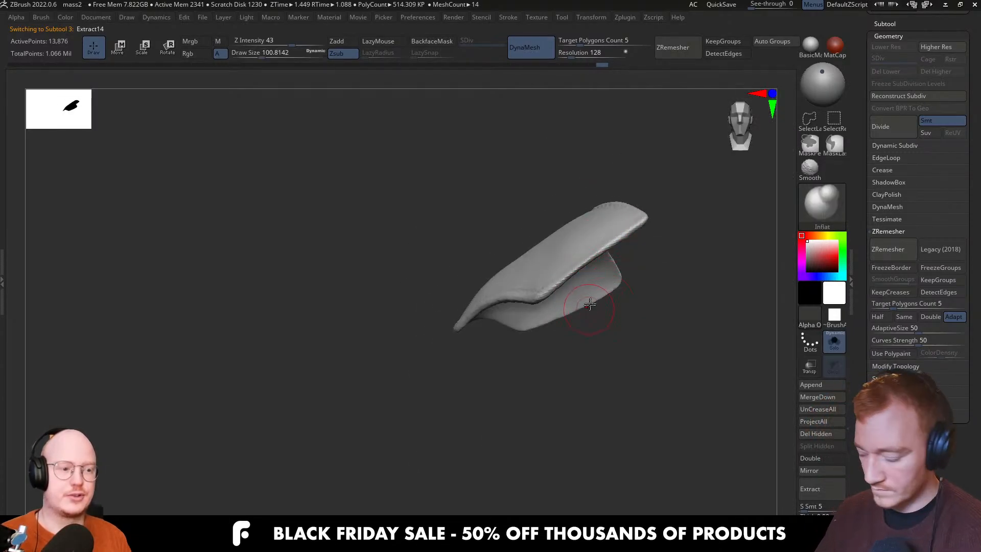
{"action": "right_click_drag", "start_coordinate": [536, 292], "coordinate": [514, 280]}
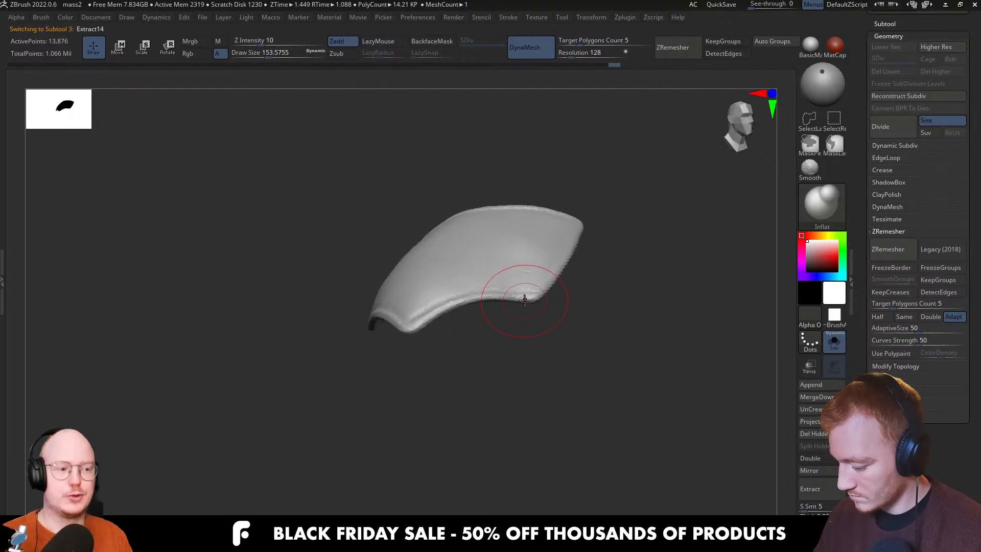
{"action": "right_click_drag", "start_coordinate": [438, 284], "coordinate": [445, 329]}
{"action": "mouse_move", "coordinate": [349, 326]}
{"action": "right_mouse_down"}
{"action": "mouse_move", "coordinate": [477, 328]}
{"action": "mouse_move", "coordinate": [508, 358]}
{"action": "mouse_move", "coordinate": [399, 314]}
{"action": "mouse_move", "coordinate": [450, 335]}
{"action": "mouse_move", "coordinate": [383, 276]}
{"action": "mouse_move", "coordinate": [346, 310]}
{"action": "mouse_move", "coordinate": [377, 284]}
{"action": "right_mouse_up"}
{"action": "mouse_move", "coordinate": [460, 265]}
{"action": "right_mouse_down"}
{"action": "mouse_move", "coordinate": [522, 265]}
{"action": "mouse_move", "coordinate": [519, 296]}
{"action": "right_mouse_up"}
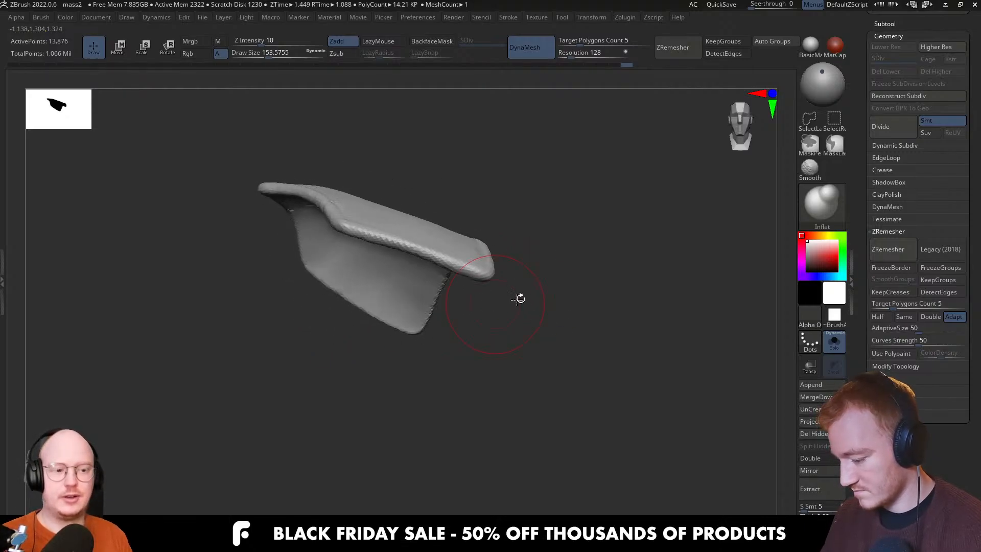
Remesh the shoulder plate with DynaMesh at resolution 184, checking its wireframe
{"action": "left_click_drag", "start_coordinate": [456, 388], "coordinate": [536, 307], "text": "ctrl"}
{"action": "key", "text": "shift+f"}
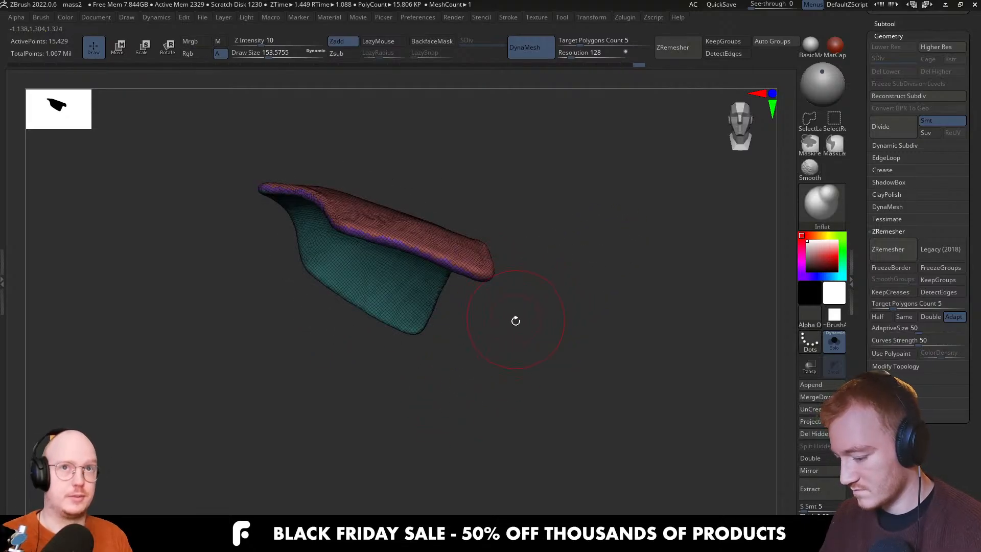
{"action": "left_click_drag", "start_coordinate": [578, 53], "coordinate": [575, 58]}
{"action": "left_click_drag", "start_coordinate": [603, 163], "coordinate": [521, 271], "text": "ctrl"}
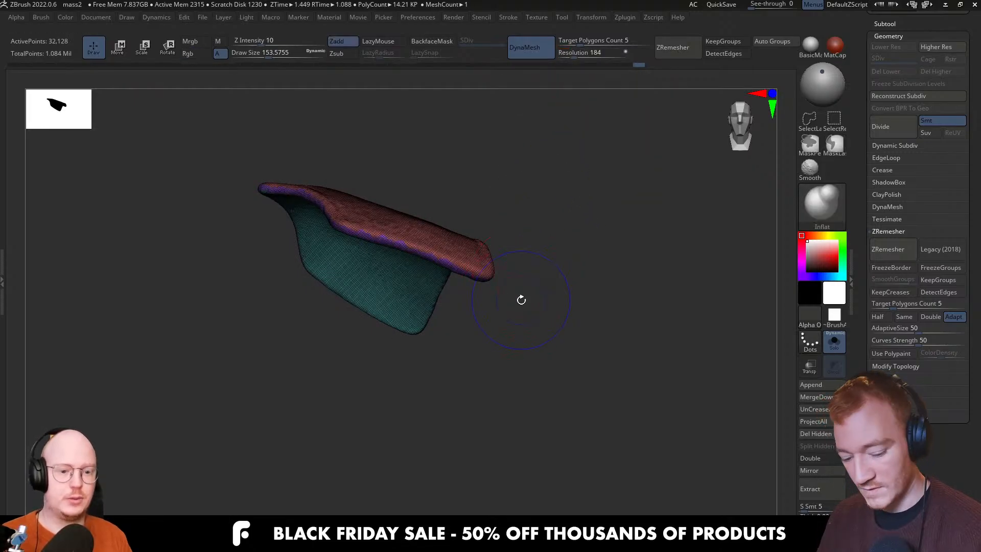
{"action": "key", "text": "shift+f"}
Trim the shoulder plate's thickened rim with TrimDynamic at draw size about 80, and undo the last stroke along it
{"action": "key", "text": "b"}
{"action": "key", "text": "t"}
{"action": "key", "text": "d"}
{"action": "right_click_drag", "start_coordinate": [477, 315], "coordinate": [447, 274]}
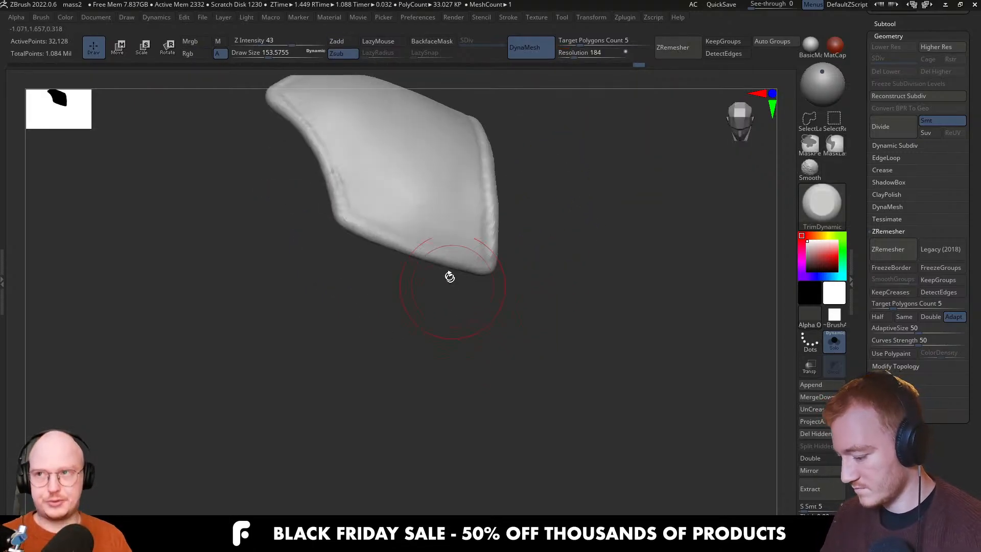
{"action": "mouse_move", "coordinate": [379, 218]}
{"action": "right_mouse_down"}
{"action": "mouse_move", "coordinate": [473, 237]}
{"action": "mouse_move", "coordinate": [569, 274]}
{"action": "mouse_move", "coordinate": [520, 267]}
{"action": "mouse_move", "coordinate": [511, 256]}
{"action": "mouse_move", "coordinate": [480, 258]}
{"action": "right_mouse_up"}
{"action": "key", "text": "bracketleft"}
{"action": "right_click_drag", "start_coordinate": [363, 282], "coordinate": [354, 282]}
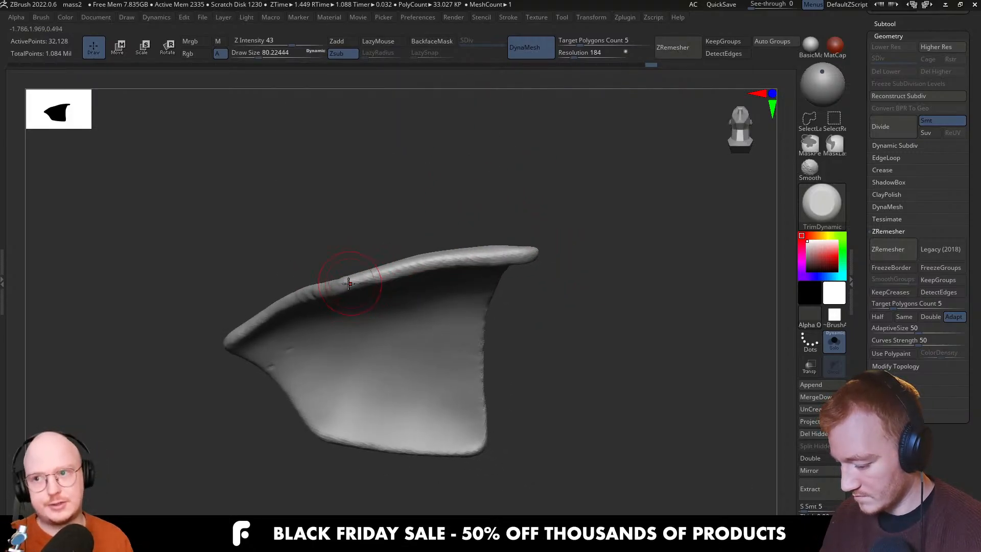
{"action": "left_click_drag", "start_coordinate": [348, 283], "coordinate": [532, 253]}
{"action": "key", "text": "ctrl+z"}
Flatten the outer face of the plate's curved rim with TrimDynamic at draw size about 54
{"action": "mouse_move", "coordinate": [506, 287]}
{"action": "right_mouse_down"}
{"action": "mouse_move", "coordinate": [509, 296]}
{"action": "mouse_move", "coordinate": [495, 298]}
{"action": "mouse_move", "coordinate": [423, 288]}
{"action": "right_mouse_up"}
{"action": "key", "text": "s"}
{"action": "key", "text": "s"}
{"action": "left_click_drag", "start_coordinate": [422, 288], "coordinate": [419, 289]}
{"action": "right_click_drag", "start_coordinate": [367, 299], "coordinate": [338, 312]}
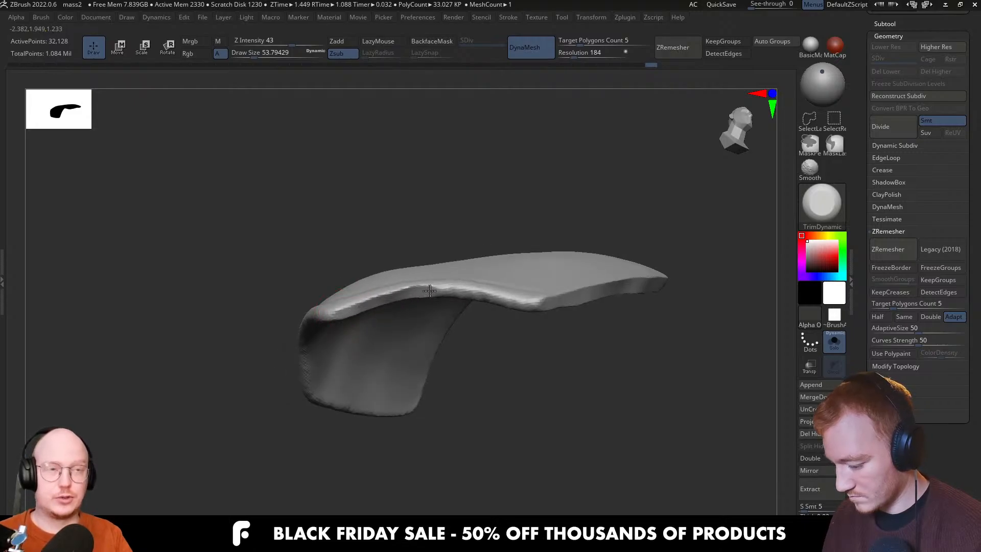
Flatten the shoulder plate's curved rim faces with TrimDynamic at draw sizes between about 54 and 80
{"action": "right_click_drag", "start_coordinate": [549, 311], "coordinate": [505, 291]}
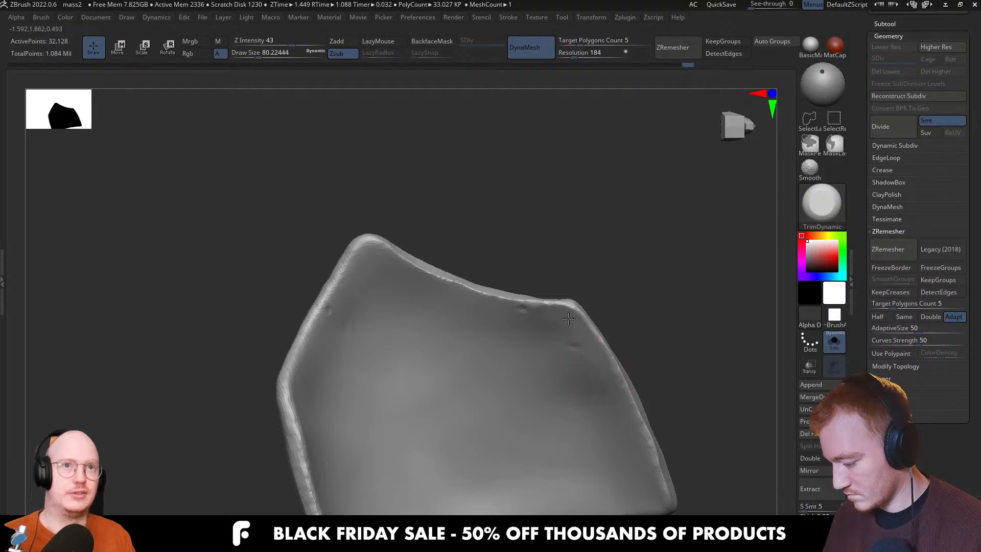
{"action": "right_click_drag", "start_coordinate": [373, 251], "coordinate": [480, 271]}
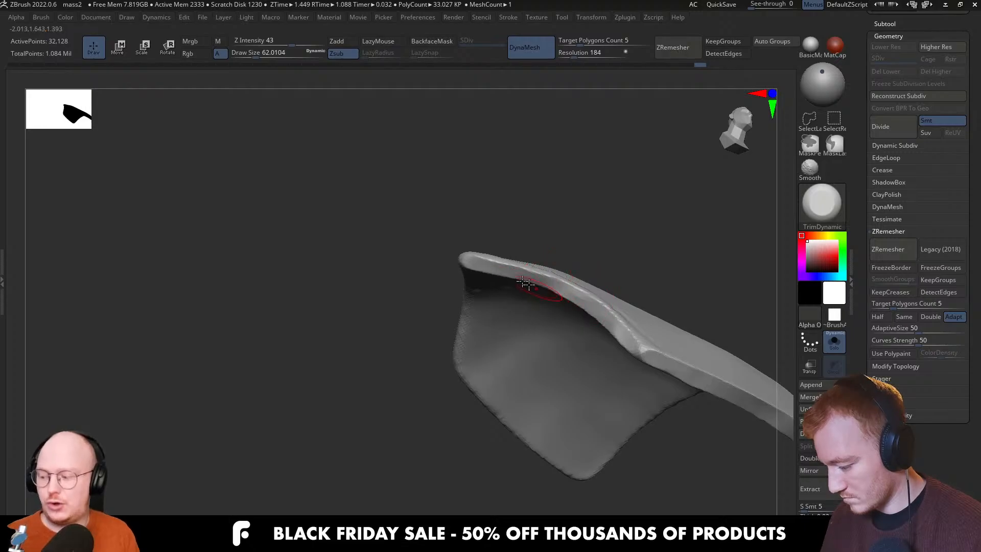
{"action": "mouse_move", "coordinate": [525, 283]}
{"action": "right_mouse_down"}
{"action": "mouse_move", "coordinate": [537, 274]}
{"action": "mouse_move", "coordinate": [508, 329]}
{"action": "mouse_move", "coordinate": [510, 260]}
{"action": "mouse_move", "coordinate": [488, 310]}
{"action": "right_mouse_up"}
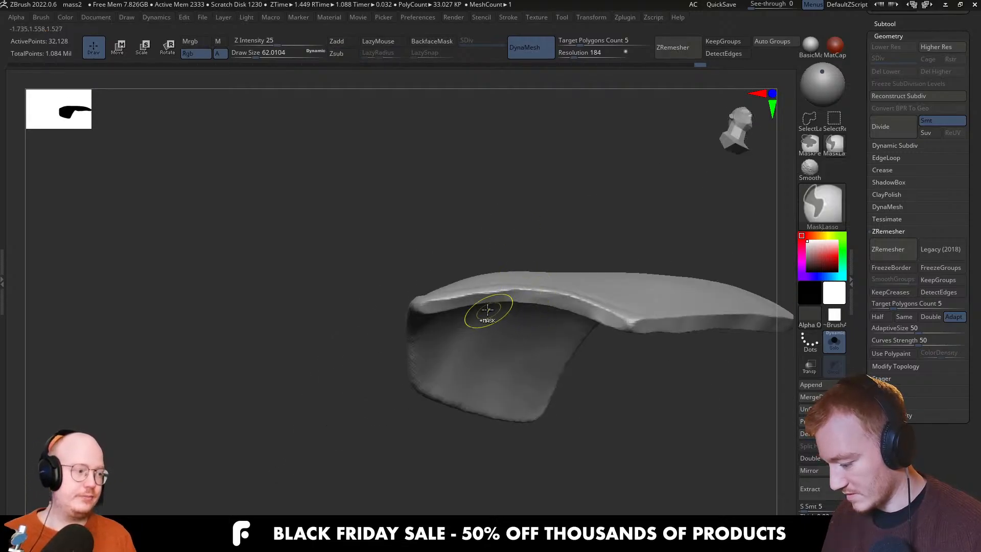
{"action": "key", "text": "alt"}
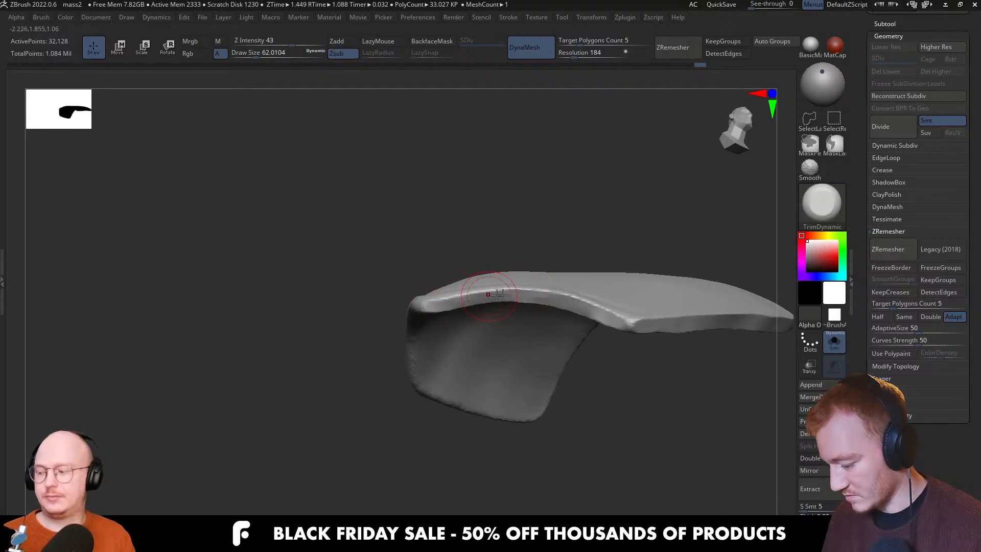
{"action": "mouse_move", "coordinate": [432, 302]}
{"action": "right_mouse_down"}
{"action": "mouse_move", "coordinate": [373, 351]}
{"action": "mouse_move", "coordinate": [378, 384]}
{"action": "mouse_move", "coordinate": [381, 373]}
{"action": "right_mouse_up"}
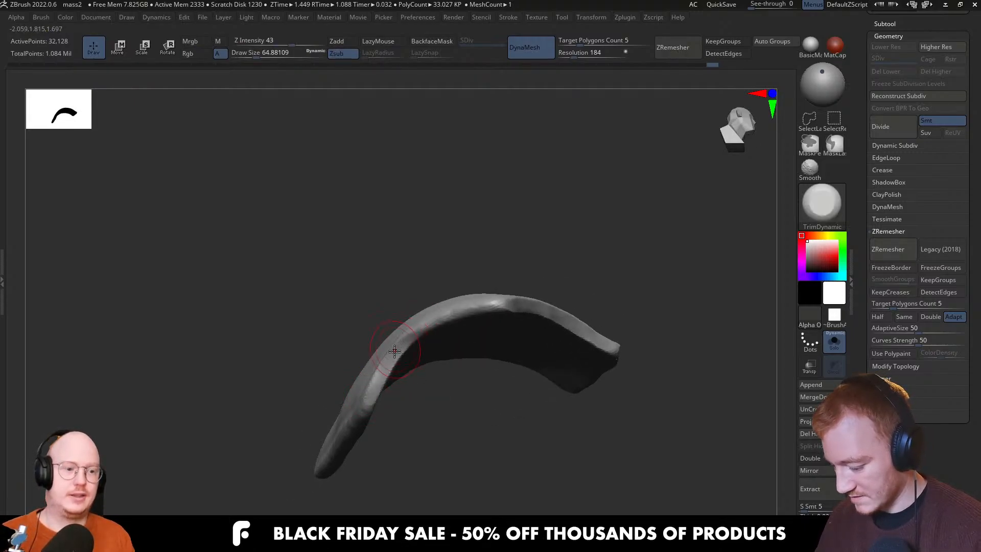
{"action": "right_click_drag", "start_coordinate": [454, 311], "coordinate": [378, 400]}
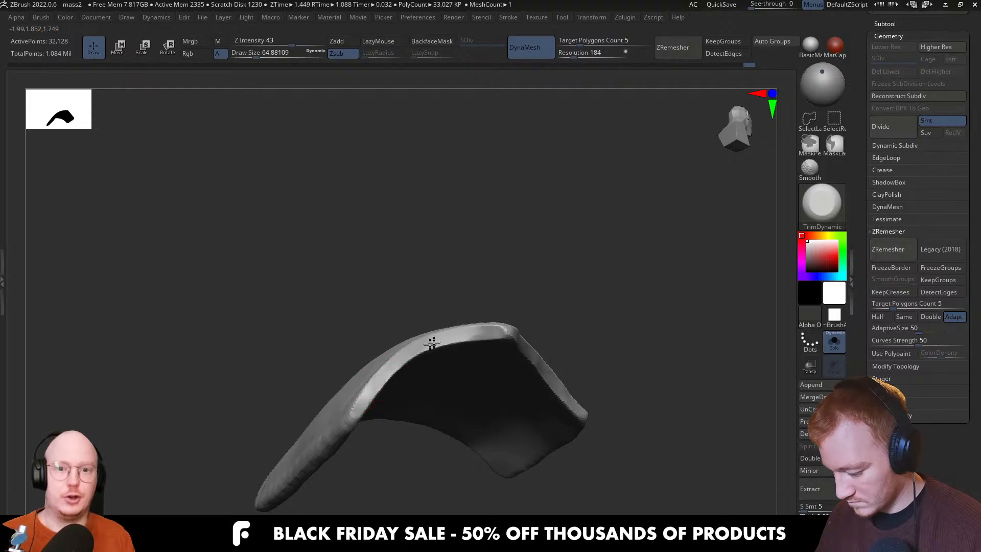
{"action": "right_click_drag", "start_coordinate": [486, 355], "coordinate": [464, 307]}
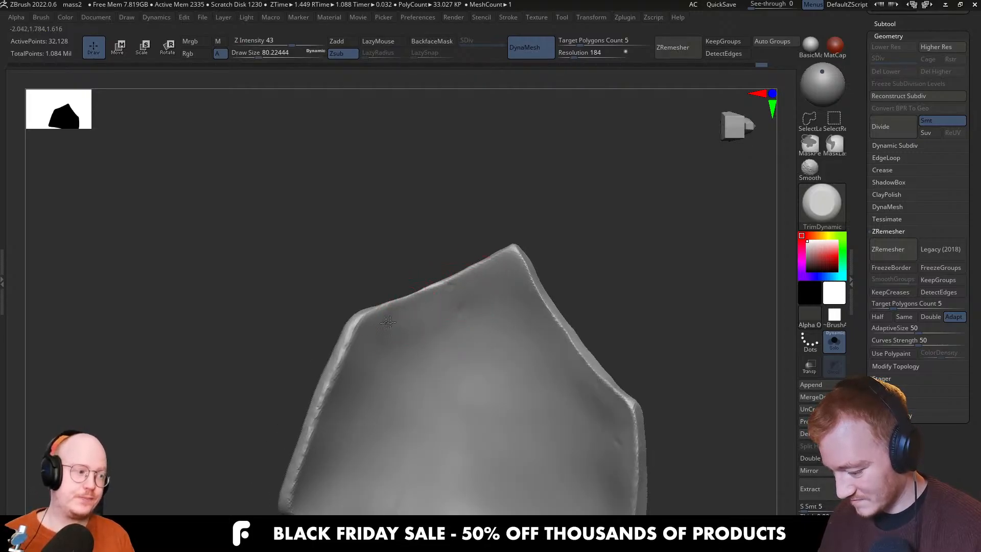
Undo the last trim stroke and flatten the plate's long side rim with TrimDynamic at draw size about 80
{"action": "key", "text": "ctrl+z"}
{"action": "right_click_drag", "start_coordinate": [364, 333], "coordinate": [415, 259]}
{"action": "left_click_drag", "start_coordinate": [418, 252], "coordinate": [365, 406]}
{"action": "key", "text": "ctrl+z"}
{"action": "left_click_drag", "start_coordinate": [418, 247], "coordinate": [383, 358]}
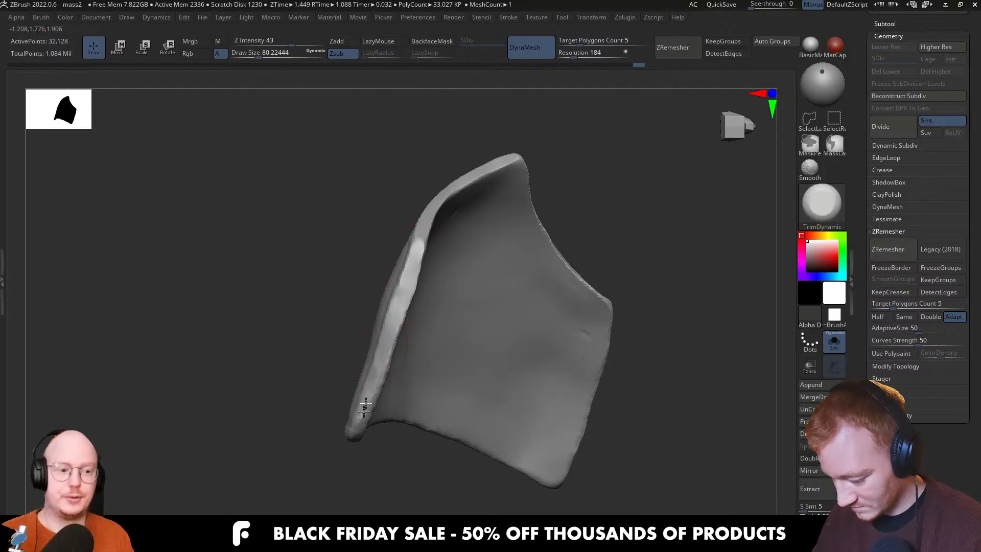
{"action": "left_click_drag", "start_coordinate": [365, 407], "coordinate": [376, 377]}
Trim the plate's opposite rims at draw size about 80, undo the smoothing on the arched edge and flatten that edge
{"action": "right_click_drag", "start_coordinate": [416, 313], "coordinate": [562, 320]}
{"action": "left_click_drag", "start_coordinate": [561, 323], "coordinate": [576, 245]}
{"action": "right_click_drag", "start_coordinate": [547, 379], "coordinate": [480, 329]}
{"action": "left_click_drag", "start_coordinate": [461, 385], "coordinate": [435, 422]}
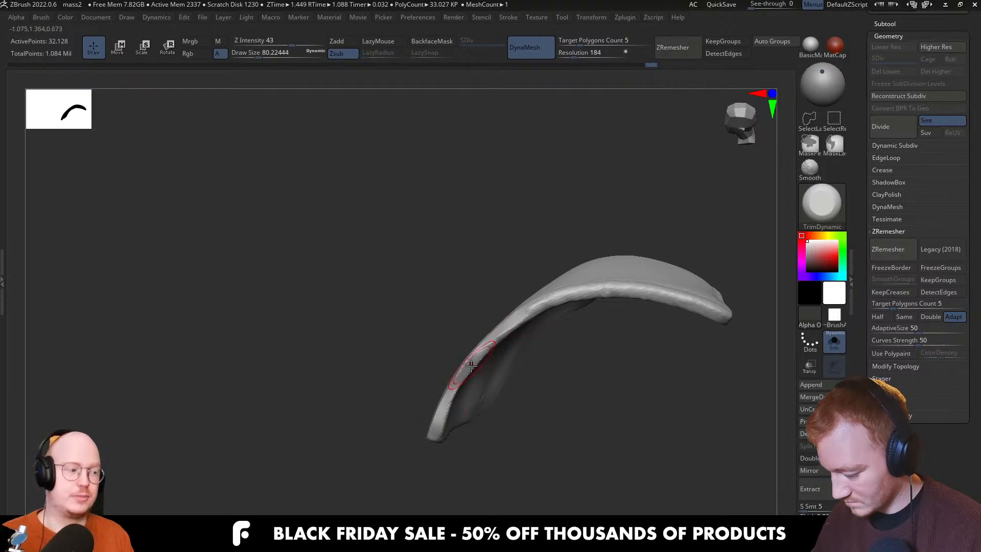
{"action": "left_click_drag", "start_coordinate": [511, 333], "coordinate": [449, 406], "text": "shift"}
{"action": "key", "text": "ctrl+z"}
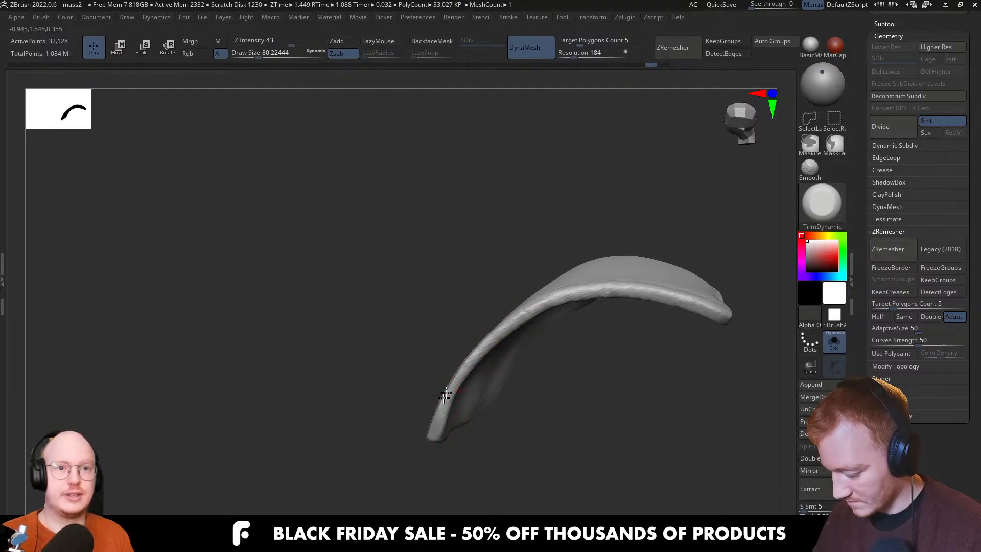
{"action": "key", "text": "ctrl+z"}
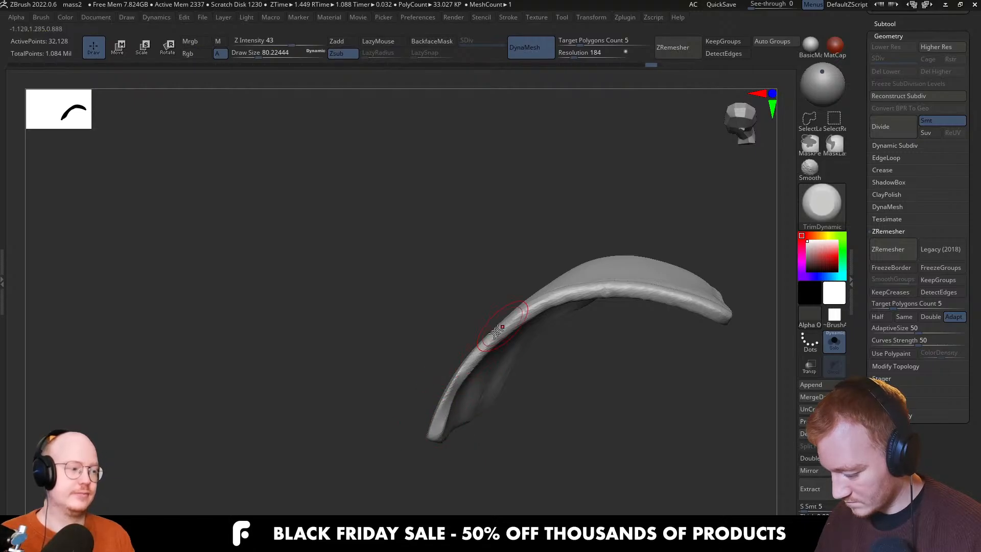
{"action": "mouse_move", "coordinate": [497, 332]}
{"action": "left_mouse_down"}
{"action": "mouse_move", "coordinate": [598, 279]}
{"action": "mouse_move", "coordinate": [646, 293]}
{"action": "left_mouse_up"}
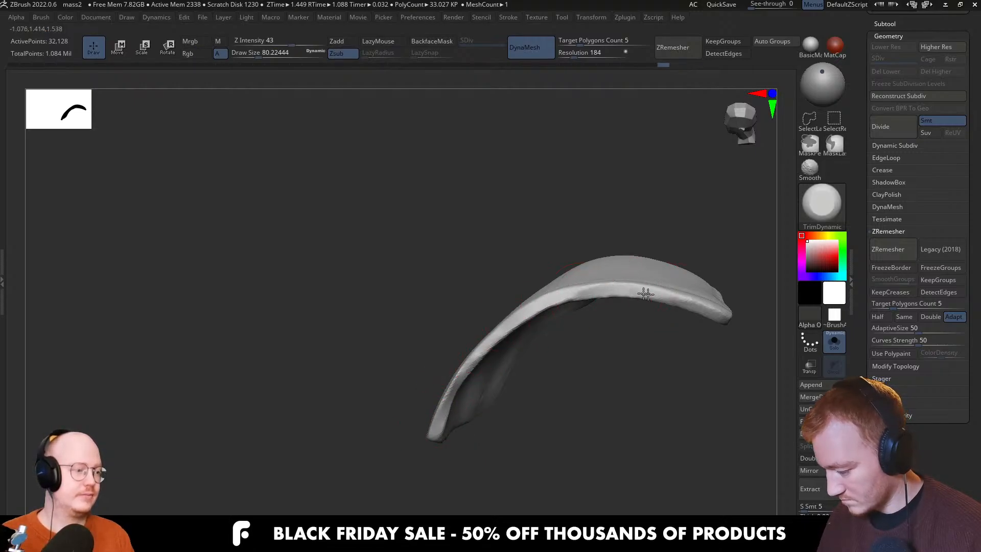
{"action": "mouse_move", "coordinate": [645, 293]}
{"action": "right_mouse_down"}
{"action": "mouse_move", "coordinate": [667, 344]}
{"action": "mouse_move", "coordinate": [685, 288]}
{"action": "right_mouse_up"}
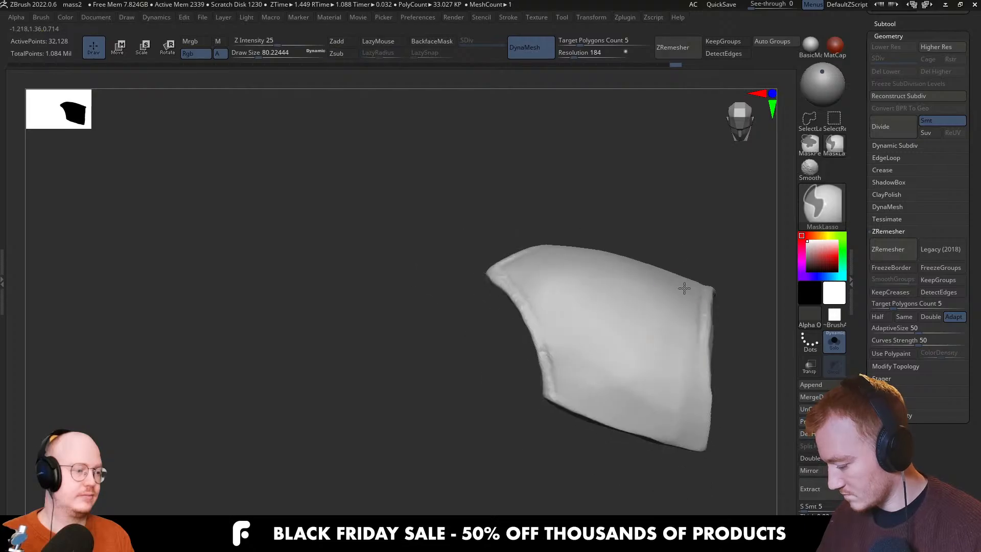
Bring back the full character and flatten the shoulder plate's outer surface with TrimDynamic at draw size about 90, then 116
{"action": "key", "text": "alt+s"}
{"action": "right_click_drag", "start_coordinate": [703, 332], "coordinate": [670, 278]}
{"action": "mouse_move", "coordinate": [715, 316]}
{"action": "right_mouse_down", "text": "shift"}
{"action": "mouse_move", "coordinate": [732, 340]}
{"action": "mouse_move", "coordinate": [580, 390]}
{"action": "mouse_move", "coordinate": [579, 425]}
{"action": "mouse_move", "coordinate": [447, 357]}
{"action": "mouse_move", "coordinate": [528, 355]}
{"action": "mouse_move", "coordinate": [484, 337]}
{"action": "mouse_move", "coordinate": [483, 390]}
{"action": "right_mouse_up", "text": "shift"}
{"action": "key", "text": "b"}
{"action": "key", "text": "m"}
{"action": "key", "text": "v"}
{"action": "key", "text": "["}
{"action": "key", "text": "["}
{"action": "key", "text": "b"}
{"action": "key", "text": "d"}
{"action": "key", "text": "s"}
{"action": "key", "text": "b"}
{"action": "key", "text": "t"}
{"action": "key", "text": "d"}
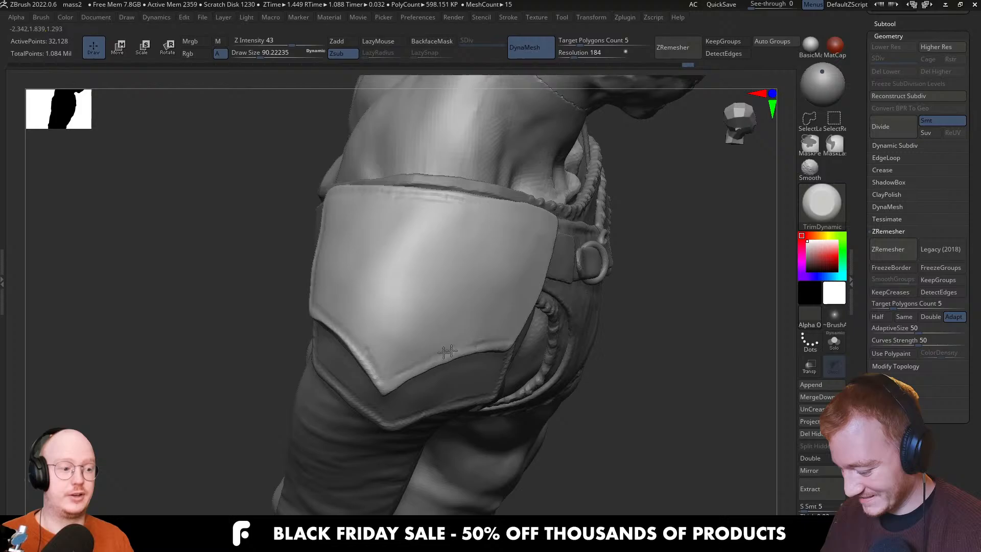
{"action": "right_click_drag", "start_coordinate": [500, 336], "coordinate": [472, 320]}
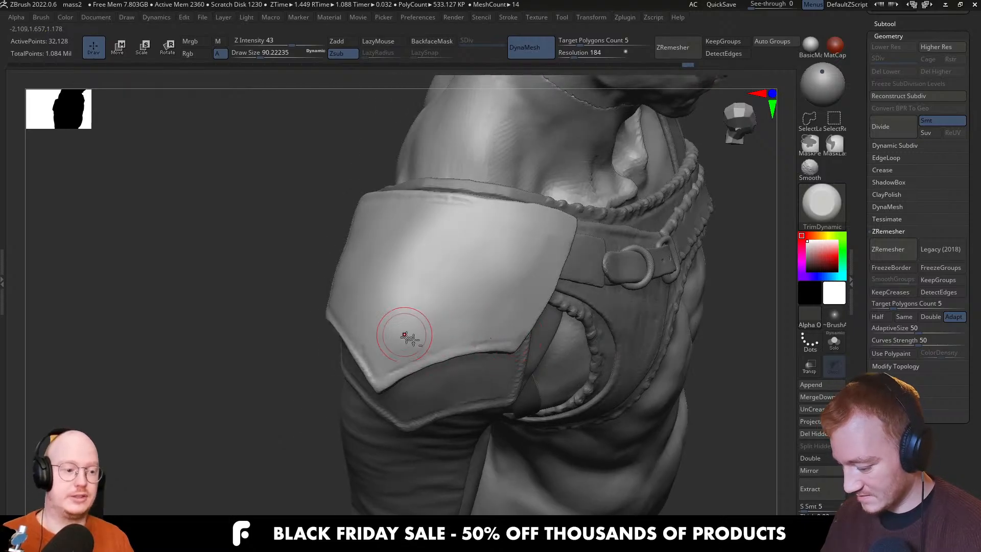
{"action": "right_click_drag", "start_coordinate": [405, 332], "coordinate": [526, 296]}
{"action": "key", "text": "s"}
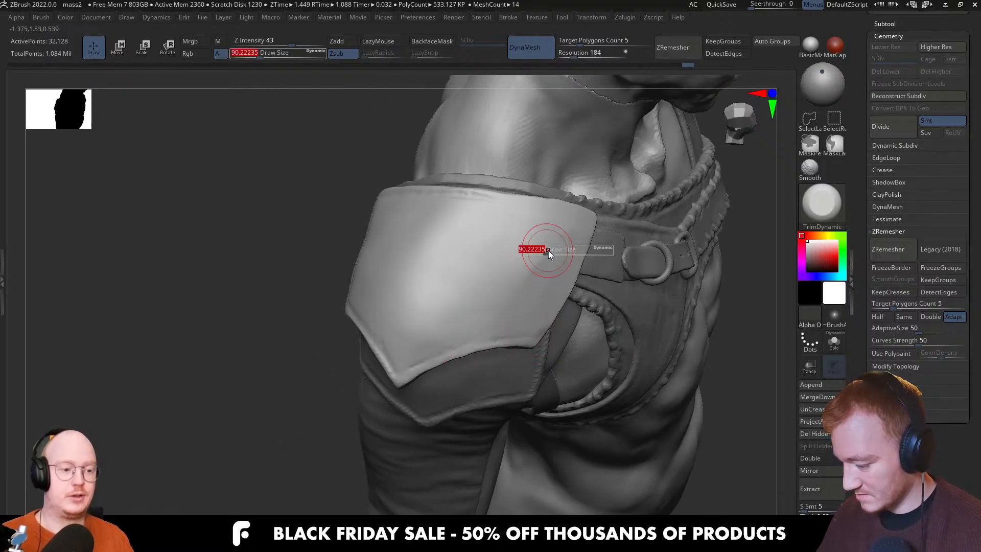
{"action": "left_click_drag", "start_coordinate": [548, 250], "coordinate": [554, 250]}
{"action": "mouse_move", "coordinate": [486, 307]}
{"action": "right_mouse_down"}
{"action": "mouse_move", "coordinate": [394, 274]}
{"action": "mouse_move", "coordinate": [466, 280]}
{"action": "mouse_move", "coordinate": [470, 348]}
{"action": "mouse_move", "coordinate": [456, 379]}
{"action": "right_mouse_up"}
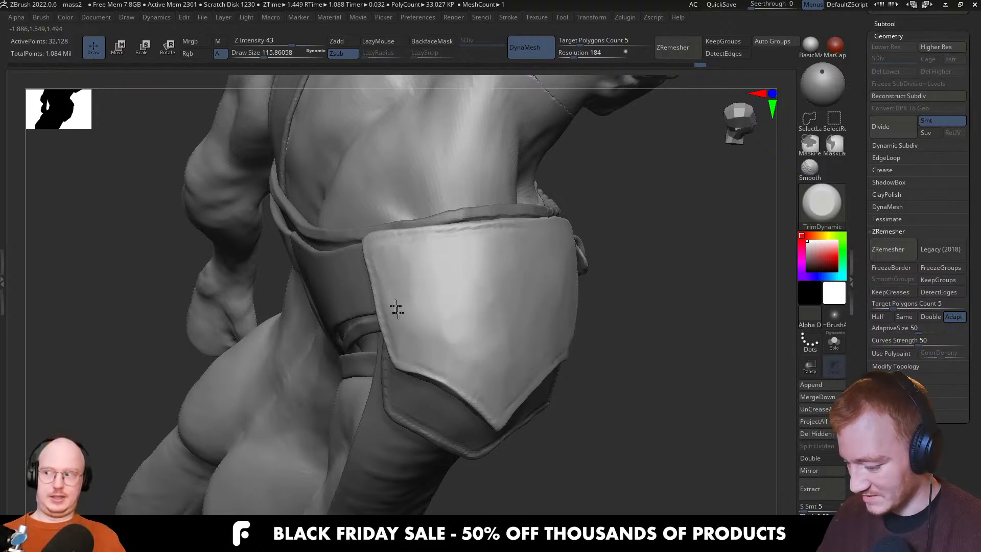
Adjust the curve of the shoulder plate's rim with the Move brush at draw size about 228, then 172, alternating isolated and full views
{"action": "mouse_move", "coordinate": [397, 309]}
{"action": "right_mouse_down"}
{"action": "mouse_move", "coordinate": [449, 320]}
{"action": "mouse_move", "coordinate": [504, 312]}
{"action": "mouse_move", "coordinate": [434, 370]}
{"action": "right_mouse_up"}
{"action": "key", "text": "ctrl+1"}
{"action": "key", "text": "b"}
{"action": "key", "text": "m"}
{"action": "key", "text": "v"}
{"action": "key", "text": "s"}
{"action": "left_click_drag", "start_coordinate": [429, 365], "coordinate": [442, 365]}
{"action": "right_click_drag", "start_coordinate": [442, 365], "coordinate": [443, 373]}
{"action": "key", "text": "s"}
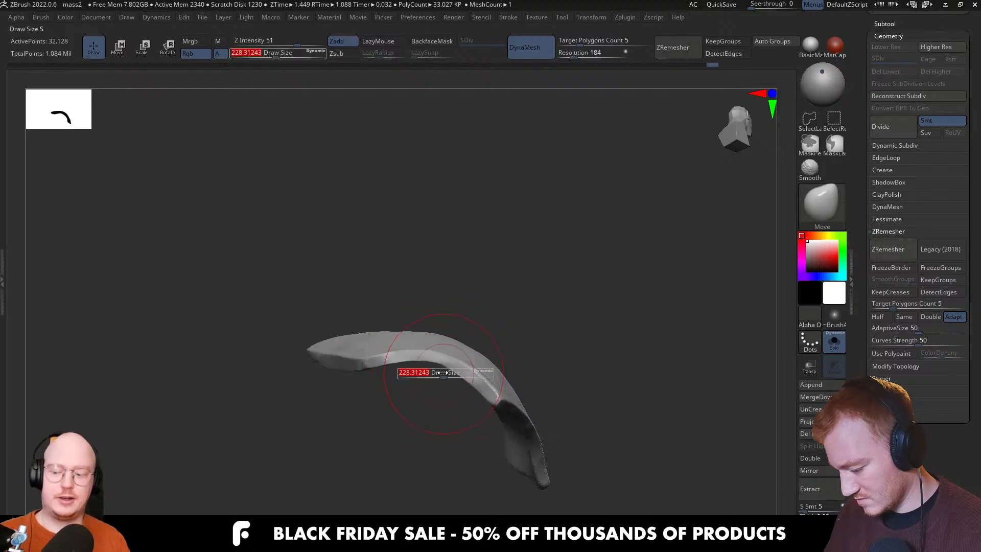
{"action": "left_click_drag", "start_coordinate": [443, 372], "coordinate": [434, 372]}
{"action": "mouse_move", "coordinate": [434, 373]}
{"action": "right_mouse_down"}
{"action": "mouse_move", "coordinate": [447, 383]}
{"action": "mouse_move", "coordinate": [466, 355]}
{"action": "mouse_move", "coordinate": [448, 363]}
{"action": "mouse_move", "coordinate": [460, 370]}
{"action": "right_mouse_up"}
{"action": "key", "text": "ctrl+1"}
{"action": "key", "text": "s"}
{"action": "key", "text": "s"}
{"action": "left_click_drag", "start_coordinate": [460, 371], "coordinate": [453, 370]}
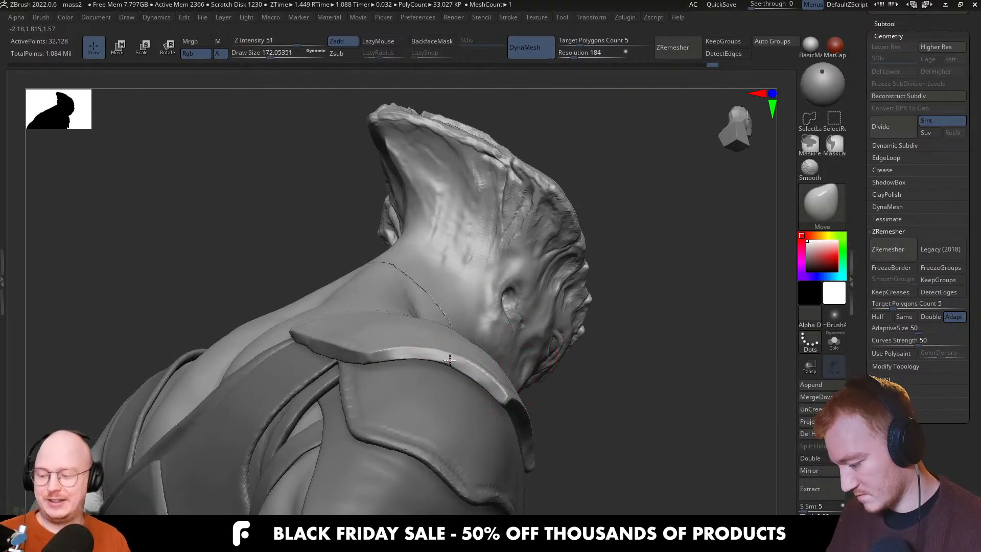
{"action": "right_click_drag", "start_coordinate": [450, 360], "coordinate": [438, 368]}
Isolate the shoulder plate and flatten its curved front rim with TrimDynamic at draw size about 54
{"action": "key", "text": "b"}
{"action": "key", "text": "t"}
{"action": "key", "text": "d"}
{"action": "key", "text": "alt+s"}
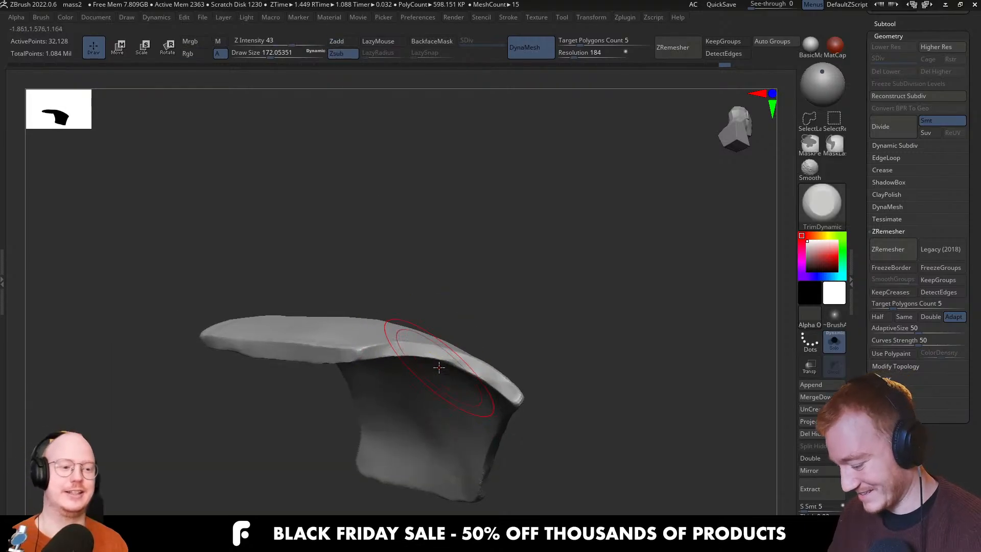
{"action": "key", "text": "s"}
{"action": "left_click_drag", "start_coordinate": [438, 368], "coordinate": [424, 367]}
{"action": "mouse_move", "coordinate": [447, 365]}
{"action": "right_mouse_down"}
{"action": "mouse_move", "coordinate": [454, 376]}
{"action": "mouse_move", "coordinate": [449, 362]}
{"action": "mouse_move", "coordinate": [416, 356]}
{"action": "right_mouse_up"}
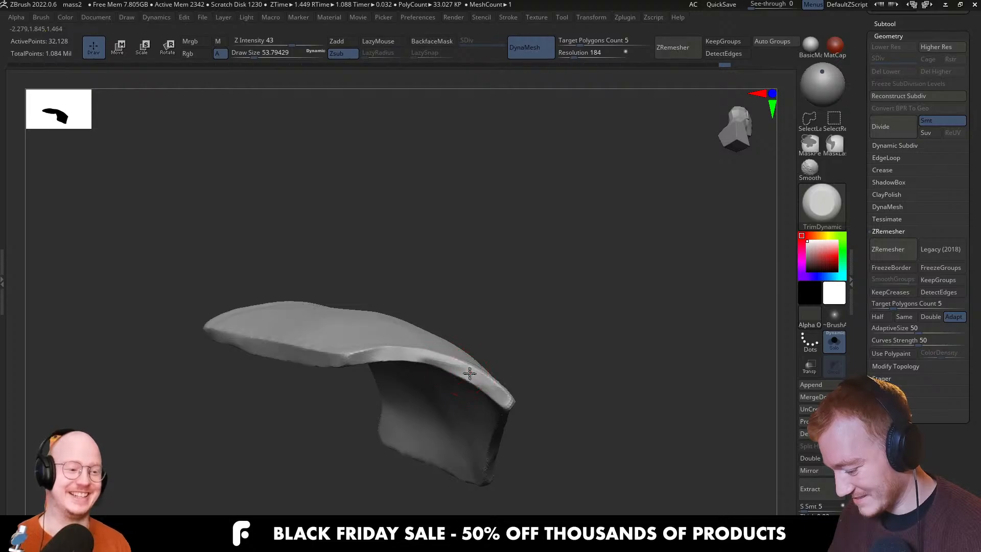
{"action": "mouse_move", "coordinate": [372, 354]}
{"action": "right_mouse_down"}
{"action": "mouse_move", "coordinate": [378, 348]}
{"action": "mouse_move", "coordinate": [361, 358]}
{"action": "right_mouse_up"}
{"action": "right_click_drag", "start_coordinate": [421, 355], "coordinate": [444, 347]}
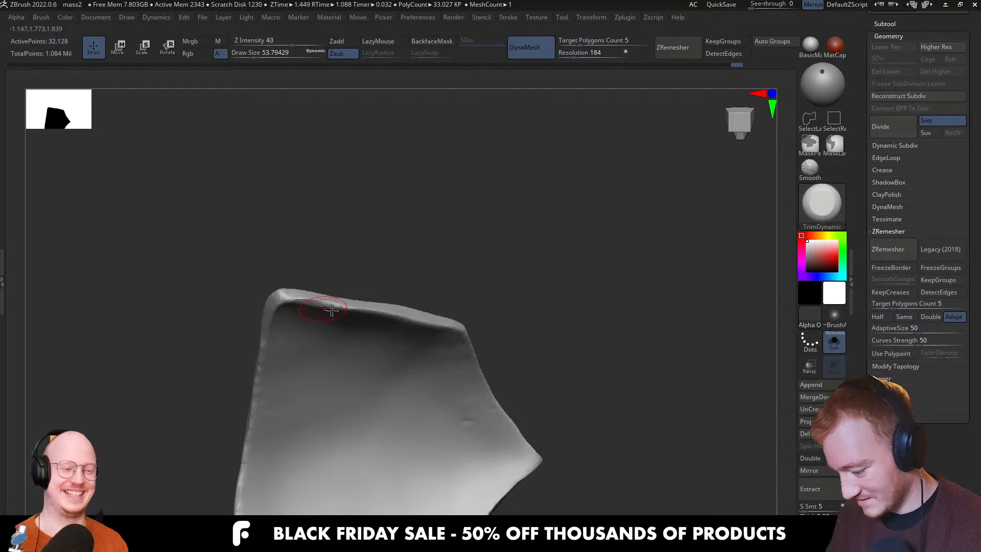
Trim the inner edge of the plate's short rim with TrimDynamic at draw size about 68
{"action": "right_click_drag", "start_coordinate": [306, 311], "coordinate": [317, 313]}
{"action": "key", "text": "s"}
{"action": "left_click_drag", "start_coordinate": [319, 314], "coordinate": [322, 314]}
{"action": "right_click_drag", "start_coordinate": [323, 313], "coordinate": [307, 307]}
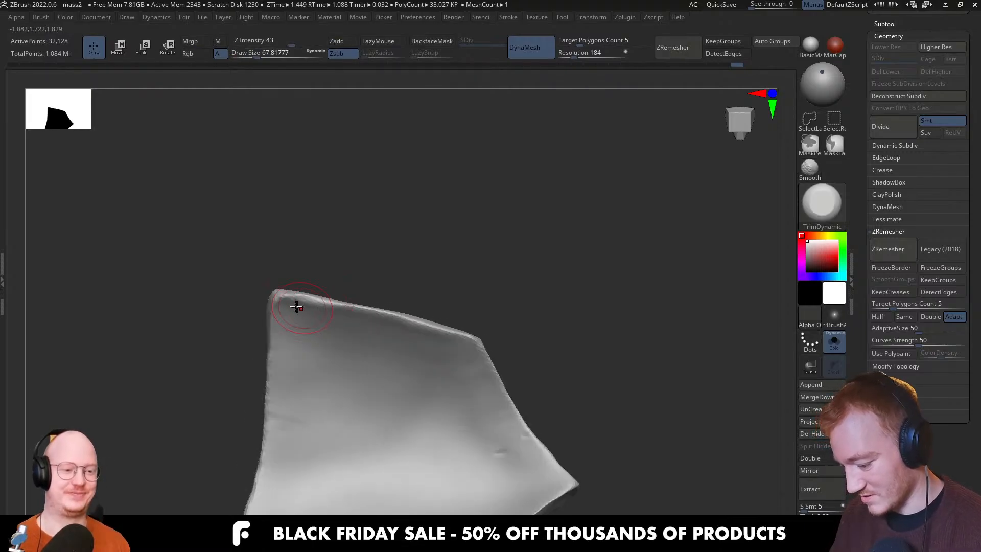
{"action": "left_click_drag", "start_coordinate": [468, 343], "coordinate": [430, 335]}
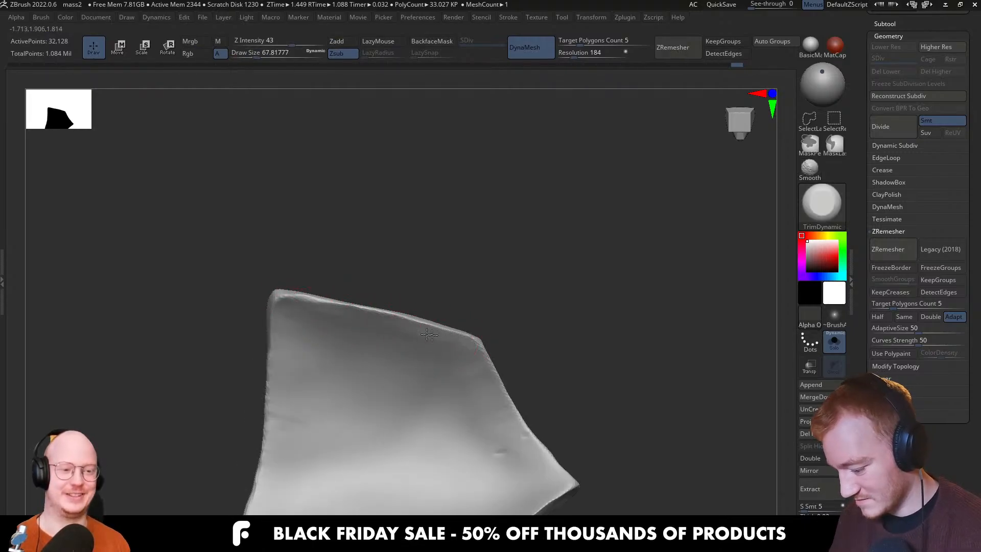
{"action": "left_click_drag", "start_coordinate": [328, 323], "coordinate": [347, 324]}
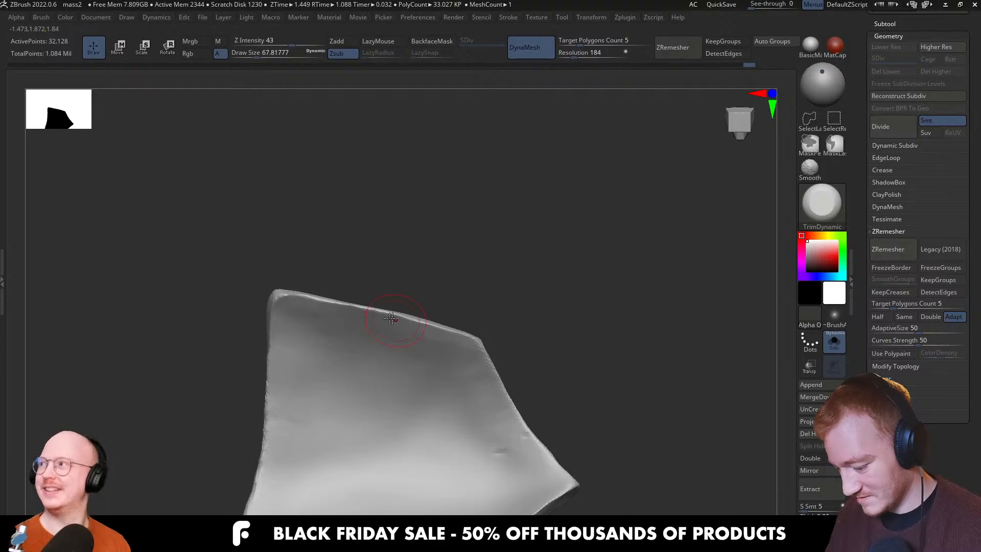
Refine the plate's thick rim with the Move brush at draw size about 54 and show the full character again
{"action": "mouse_move", "coordinate": [394, 313]}
{"action": "right_mouse_down"}
{"action": "mouse_move", "coordinate": [397, 333]}
{"action": "mouse_move", "coordinate": [388, 334]}
{"action": "right_mouse_up"}
{"action": "key", "text": "b"}
{"action": "key", "text": "m"}
{"action": "key", "text": "v"}
{"action": "key", "text": "s"}
{"action": "left_click_drag", "start_coordinate": [312, 383], "coordinate": [309, 383]}
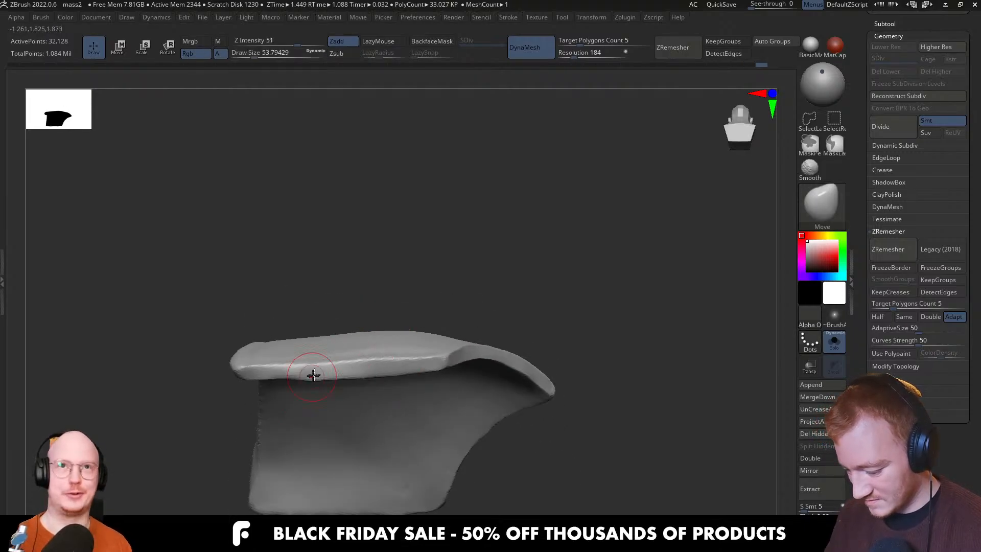
{"action": "key", "text": "shift+s"}
{"action": "mouse_move", "coordinate": [501, 366]}
{"action": "right_mouse_down", "text": "ctrl"}
{"action": "mouse_move", "coordinate": [501, 355]}
{"action": "mouse_move", "coordinate": [460, 355]}
{"action": "right_mouse_up", "text": "ctrl"}
{"action": "right_click_drag", "start_coordinate": [506, 355], "coordinate": [568, 317], "text": "ctrl"}
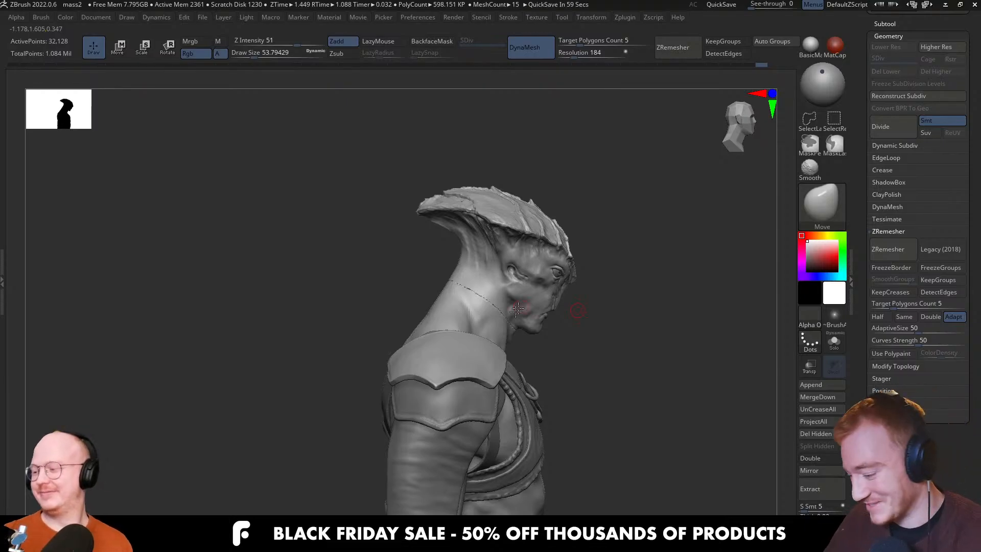
Undo the Move stroke on the shoulder plate and flatten its broad outer face with TrimDynamic at draw size about 145
{"action": "mouse_move", "coordinate": [516, 309]}
{"action": "right_mouse_down"}
{"action": "mouse_move", "coordinate": [470, 379]}
{"action": "mouse_move", "coordinate": [422, 408]}
{"action": "right_mouse_up"}
{"action": "key", "text": "s"}
{"action": "mouse_move", "coordinate": [419, 379]}
{"action": "left_mouse_down"}
{"action": "mouse_move", "coordinate": [427, 379]}
{"action": "mouse_move", "coordinate": [399, 354]}
{"action": "mouse_move", "coordinate": [428, 398]}
{"action": "left_mouse_up"}
{"action": "key", "text": "ctrl+z"}
{"action": "key", "text": "b"}
{"action": "key", "text": "t"}
{"action": "key", "text": "d"}
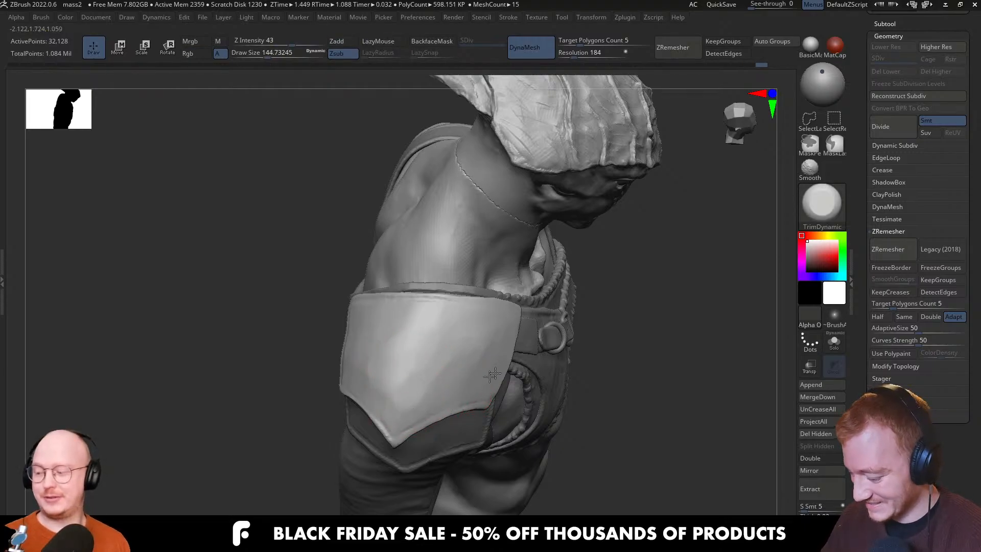
{"action": "mouse_move", "coordinate": [492, 375]}
{"action": "right_mouse_down"}
{"action": "mouse_move", "coordinate": [495, 335]}
{"action": "mouse_move", "coordinate": [486, 342]}
{"action": "right_mouse_up"}
Reshape the shoulder plate's outer tip over the arm with the Move brush at draw size about 120, then 104
{"action": "key", "text": "b"}
{"action": "key", "text": "m"}
{"action": "key", "text": "v"}
{"action": "key", "text": "s"}
{"action": "left_click_drag", "start_coordinate": [512, 305], "coordinate": [507, 305]}
{"action": "mouse_move", "coordinate": [510, 307]}
{"action": "right_mouse_down"}
{"action": "mouse_move", "coordinate": [528, 297]}
{"action": "mouse_move", "coordinate": [525, 310]}
{"action": "mouse_move", "coordinate": [580, 246]}
{"action": "mouse_move", "coordinate": [610, 361]}
{"action": "mouse_move", "coordinate": [596, 341]}
{"action": "mouse_move", "coordinate": [489, 340]}
{"action": "mouse_move", "coordinate": [427, 390]}
{"action": "mouse_move", "coordinate": [414, 358]}
{"action": "right_mouse_up"}
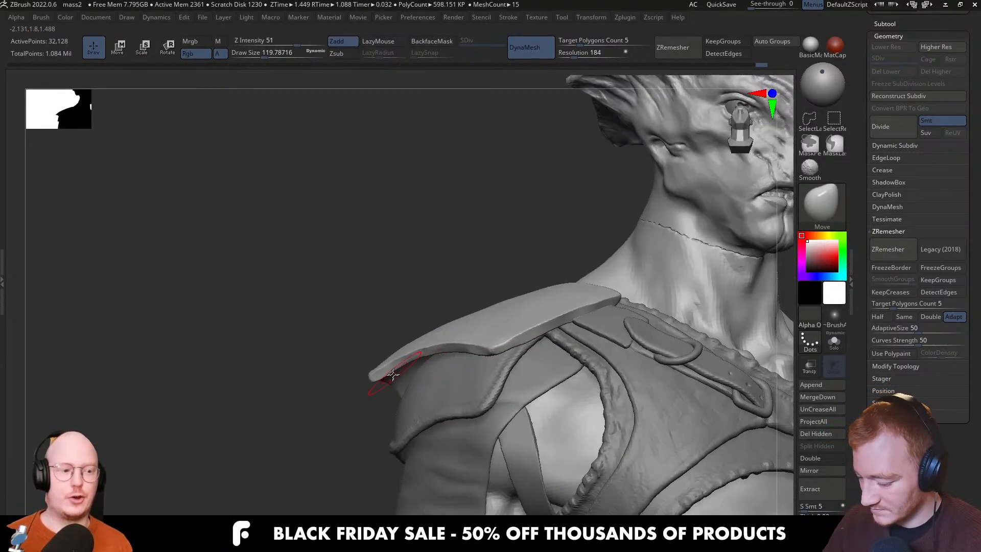
{"action": "left_click_drag", "start_coordinate": [389, 370], "coordinate": [388, 372]}
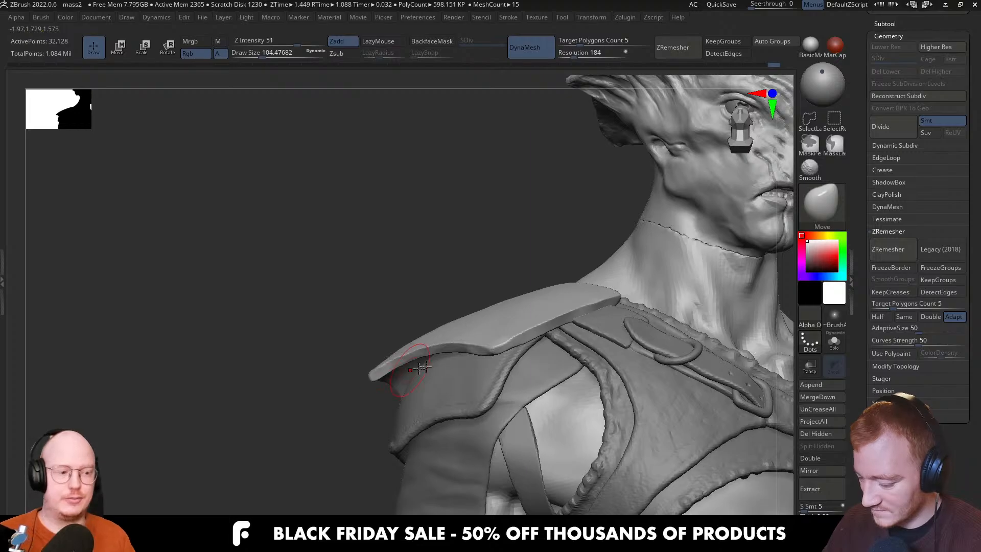
Flare the shoulder plate's outer edge away from the plate below with the Move brush at draw size about 154, then 228
{"action": "right_click_drag", "start_coordinate": [422, 367], "coordinate": [498, 362]}
{"action": "mouse_move", "coordinate": [498, 362]}
{"action": "right_mouse_down", "text": "ctrl"}
{"action": "mouse_move", "coordinate": [491, 329]}
{"action": "mouse_move", "coordinate": [480, 351]}
{"action": "mouse_move", "coordinate": [444, 344]}
{"action": "mouse_move", "coordinate": [416, 377]}
{"action": "mouse_move", "coordinate": [455, 377]}
{"action": "right_mouse_up", "text": "ctrl"}
{"action": "right_click_drag", "start_coordinate": [455, 378], "coordinate": [476, 362]}
{"action": "key", "text": "s"}
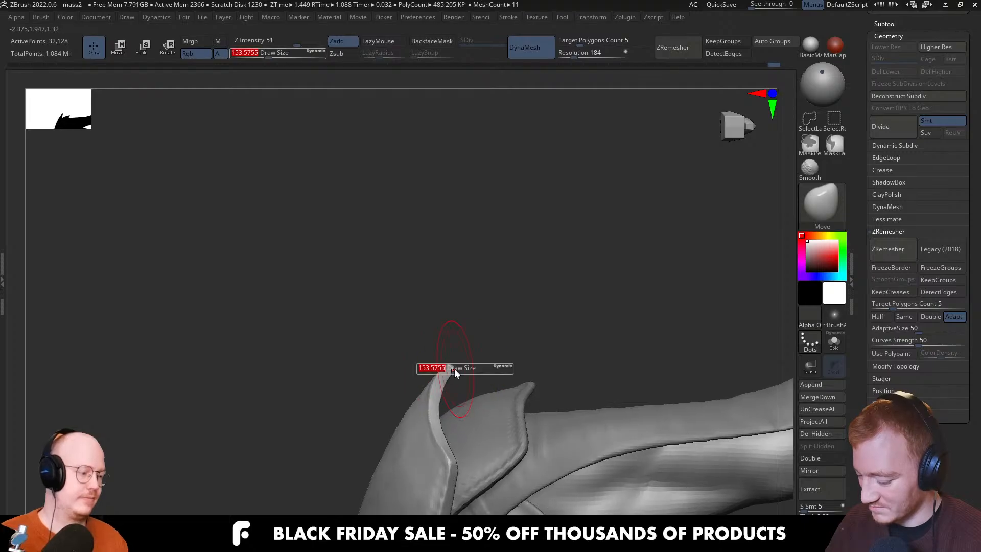
{"action": "left_click_drag", "start_coordinate": [455, 369], "coordinate": [455, 362]}
{"action": "mouse_move", "coordinate": [456, 344]}
{"action": "right_mouse_down", "text": "ctrl"}
{"action": "mouse_move", "coordinate": [457, 259]}
{"action": "mouse_move", "coordinate": [497, 351]}
{"action": "mouse_move", "coordinate": [504, 385]}
{"action": "mouse_move", "coordinate": [493, 414]}
{"action": "right_mouse_up", "text": "ctrl"}
{"action": "key", "text": "s"}
{"action": "left_click_drag", "start_coordinate": [453, 398], "coordinate": [468, 374]}
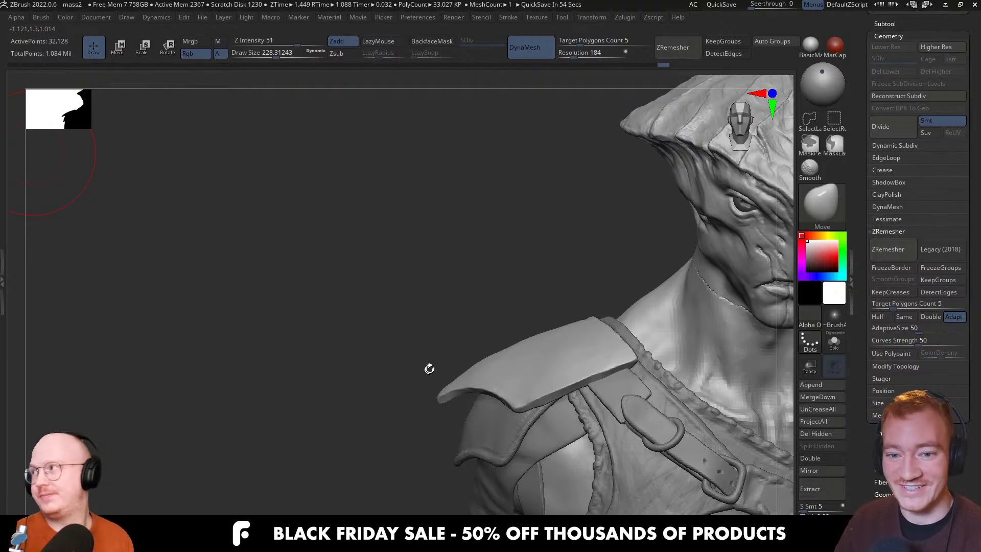
{"action": "left_click_drag", "start_coordinate": [482, 369], "coordinate": [500, 377]}
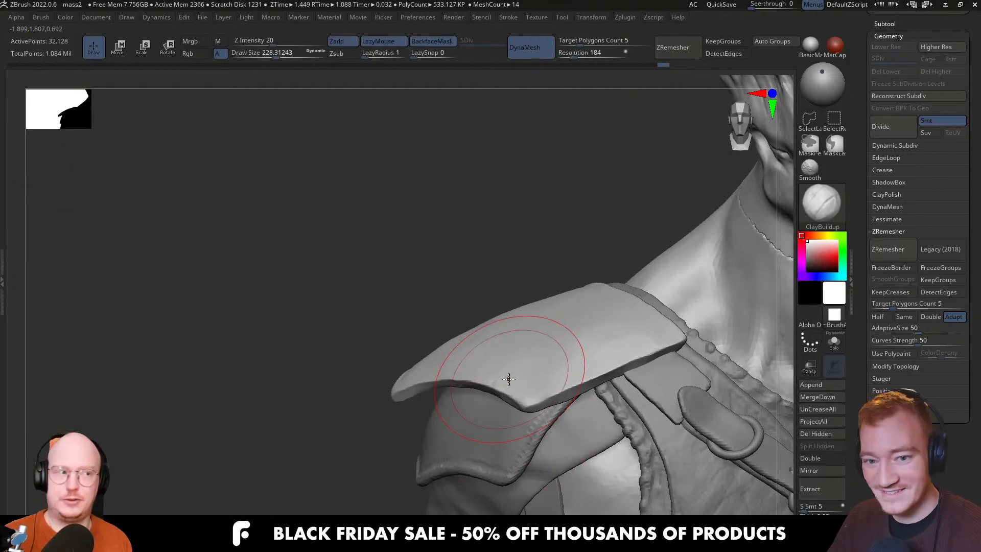
Carve a small nick into the shoulder plate's lower rim near its pointed corner with ClayBuildup at draw size about 25
{"action": "right_click_drag", "start_coordinate": [508, 379], "coordinate": [499, 388]}
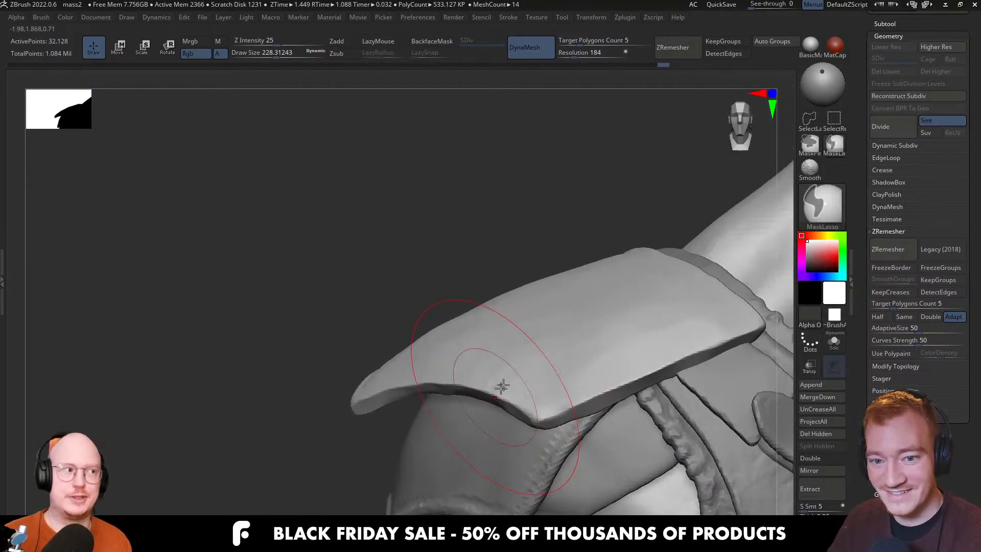
{"action": "key", "text": "s"}
{"action": "left_click_drag", "start_coordinate": [526, 386], "coordinate": [515, 385]}
{"action": "right_click_drag", "start_coordinate": [515, 386], "coordinate": [537, 389]}
{"action": "key", "text": "s"}
{"action": "left_click_drag", "start_coordinate": [537, 389], "coordinate": [528, 389]}
{"action": "right_click_drag", "start_coordinate": [528, 390], "coordinate": [542, 394]}
{"action": "key", "text": "bracketleft"}
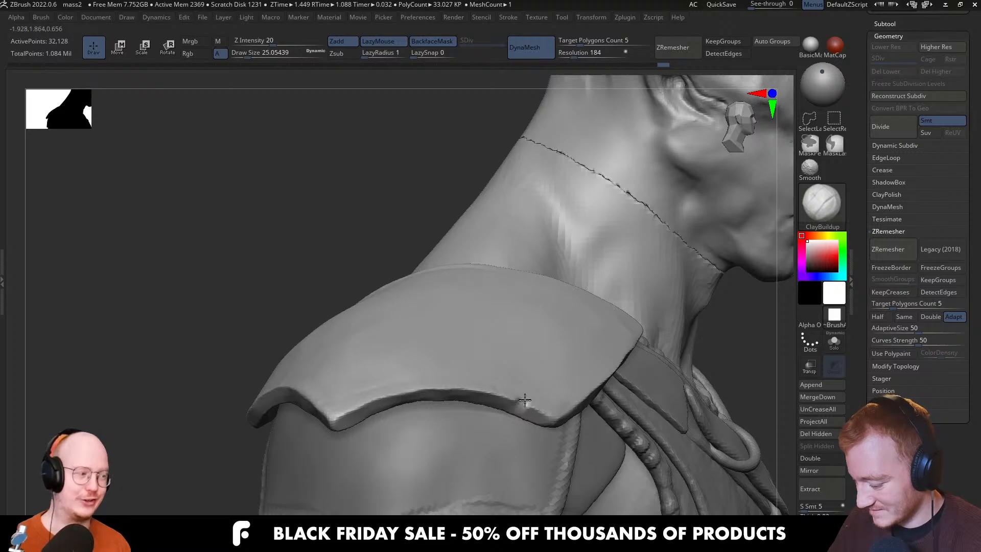
{"action": "right_click_drag", "start_coordinate": [520, 406], "coordinate": [521, 397]}
Isolate the plate, deepen the nick through the rim and roughen the edge beside it with ClayBuildup at draw size about 20
{"action": "key", "text": "alt+s"}
{"action": "left_click_drag", "start_coordinate": [521, 396], "coordinate": [526, 397], "text": "shift"}
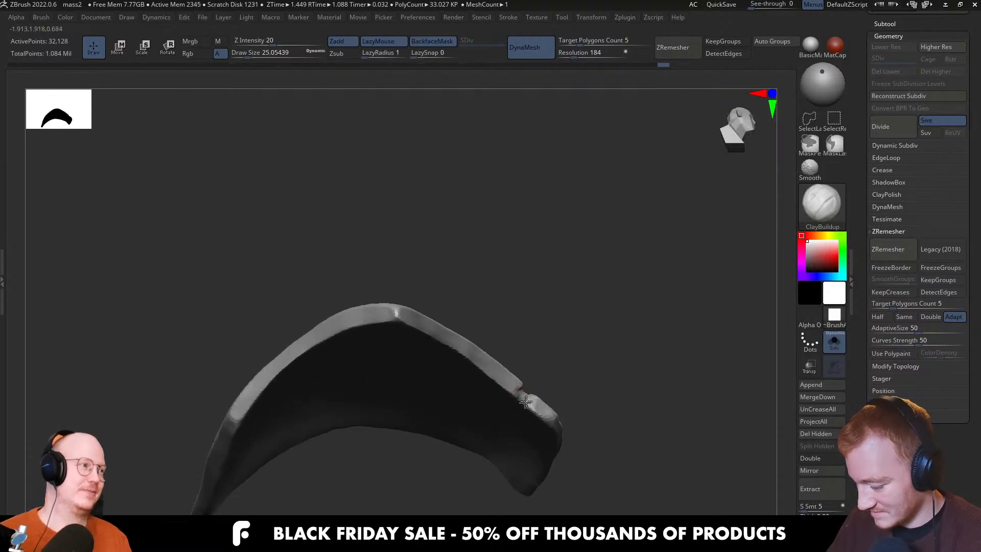
{"action": "mouse_move", "coordinate": [526, 397]}
{"action": "right_mouse_down"}
{"action": "mouse_move", "coordinate": [506, 424]}
{"action": "mouse_move", "coordinate": [504, 405]}
{"action": "mouse_move", "coordinate": [518, 414]}
{"action": "right_mouse_up"}
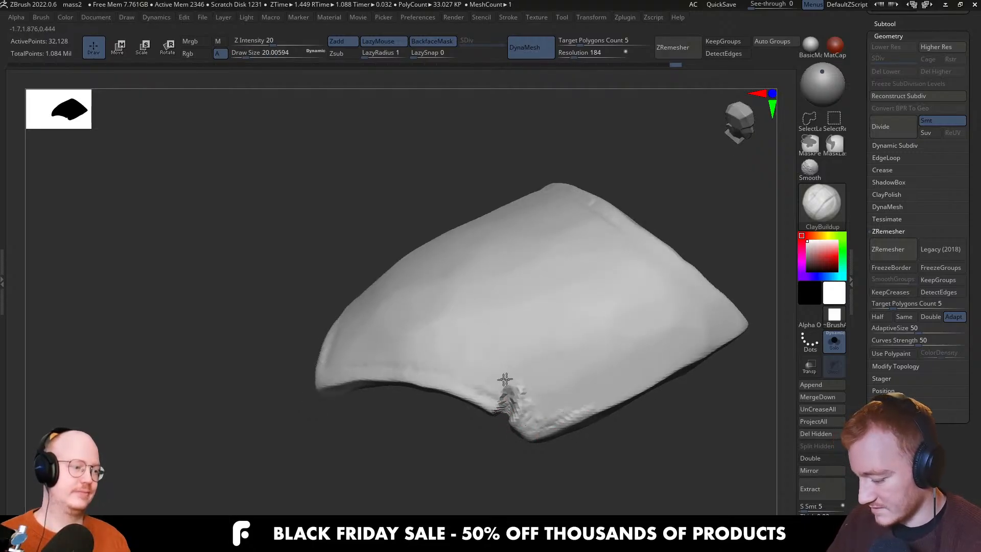
{"action": "left_click_drag", "start_coordinate": [478, 406], "coordinate": [373, 366]}
{"action": "mouse_move", "coordinate": [542, 384]}
{"action": "right_mouse_down"}
{"action": "mouse_move", "coordinate": [559, 348]}
{"action": "mouse_move", "coordinate": [624, 317]}
{"action": "mouse_move", "coordinate": [684, 384]}
{"action": "mouse_move", "coordinate": [736, 366]}
{"action": "mouse_move", "coordinate": [622, 397]}
{"action": "mouse_move", "coordinate": [639, 327]}
{"action": "right_mouse_up"}
Show the full character, select the body and carve the bare upper arm's muscles with ClayBuildup at draw size about 71
{"action": "key", "text": "alt+s"}
{"action": "right_click_drag", "start_coordinate": [639, 312], "coordinate": [552, 243], "text": "alt"}
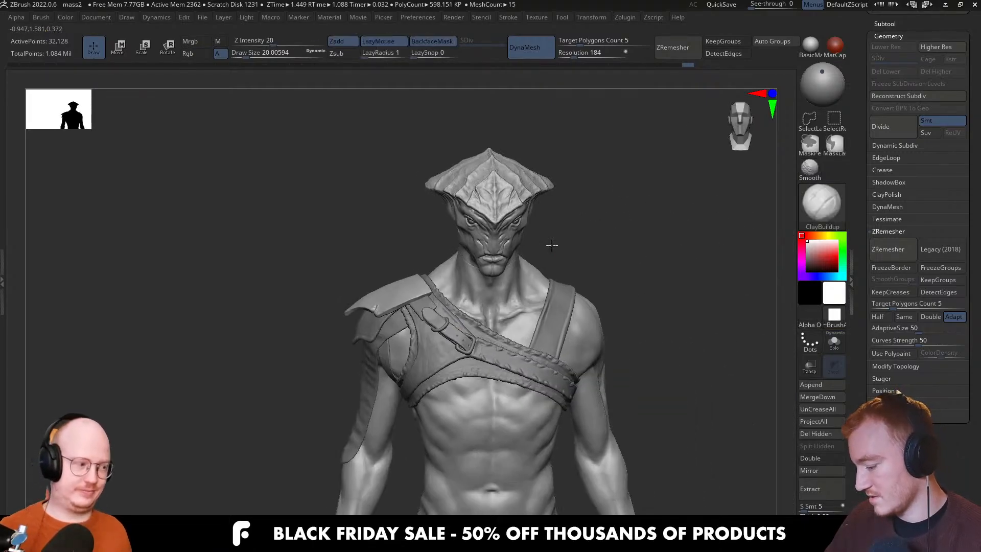
{"action": "left_click", "coordinate": [607, 344], "text": "alt"}
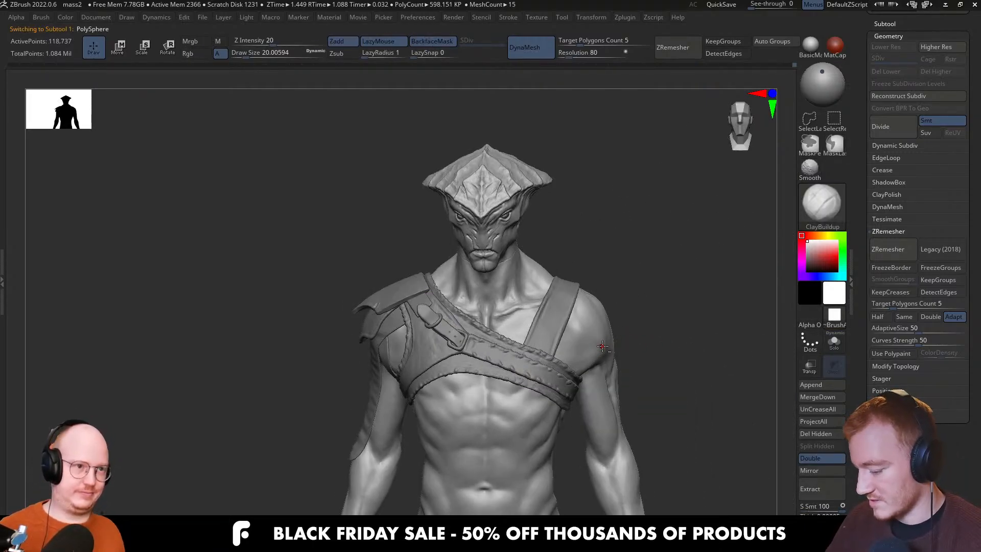
{"action": "right_click_drag", "start_coordinate": [603, 346], "coordinate": [600, 342]}
{"action": "key", "text": "s"}
{"action": "key", "text": "s"}
{"action": "left_click_drag", "start_coordinate": [602, 344], "coordinate": [610, 346]}
{"action": "right_click_drag", "start_coordinate": [595, 340], "coordinate": [590, 339], "text": "alt"}
{"action": "left_click_drag", "start_coordinate": [635, 336], "coordinate": [593, 335], "text": "alt"}
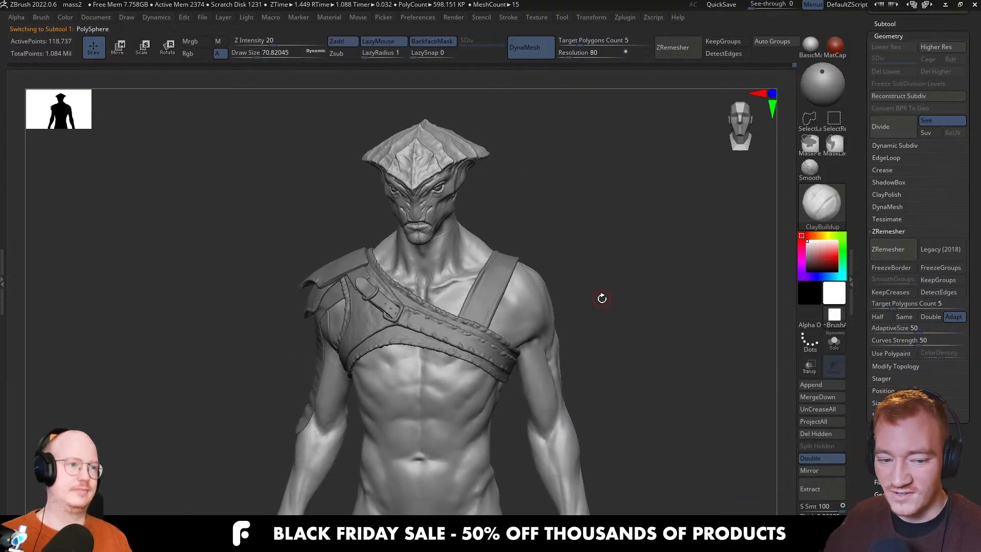